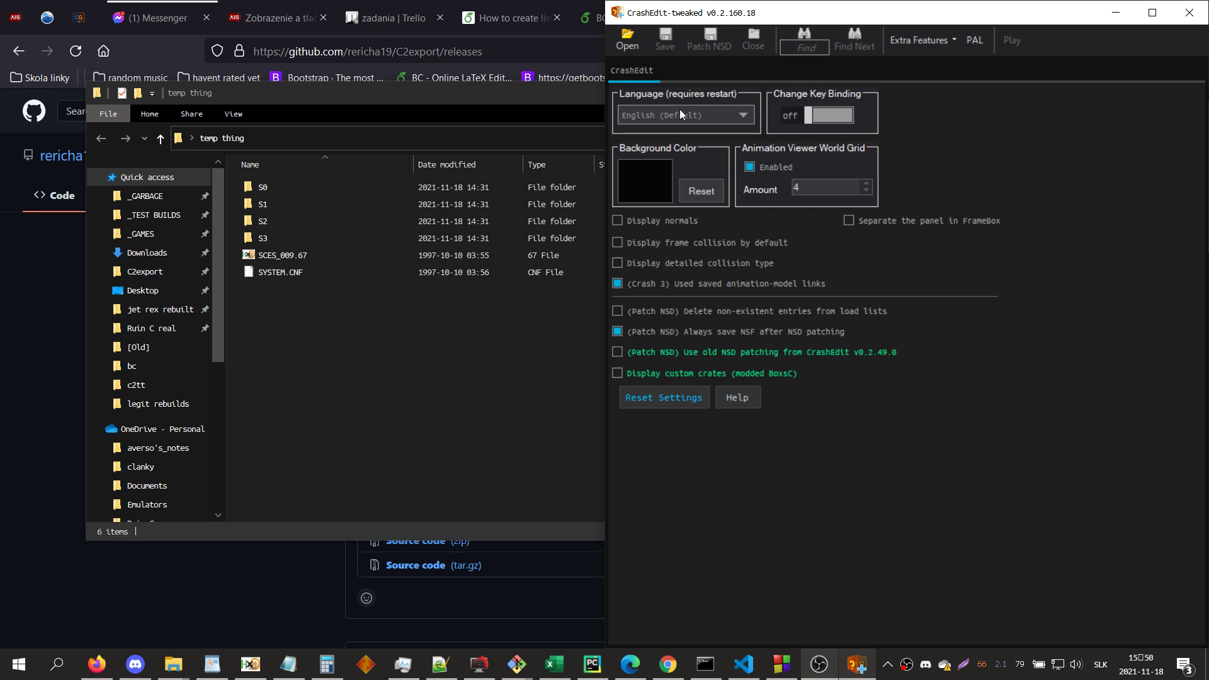
- Open the level file S0000011.NSF from the Desktop folder temp thing\S1 as Crash Bandicoot 2: Cortex Strikes Back
left_click(636, 49)
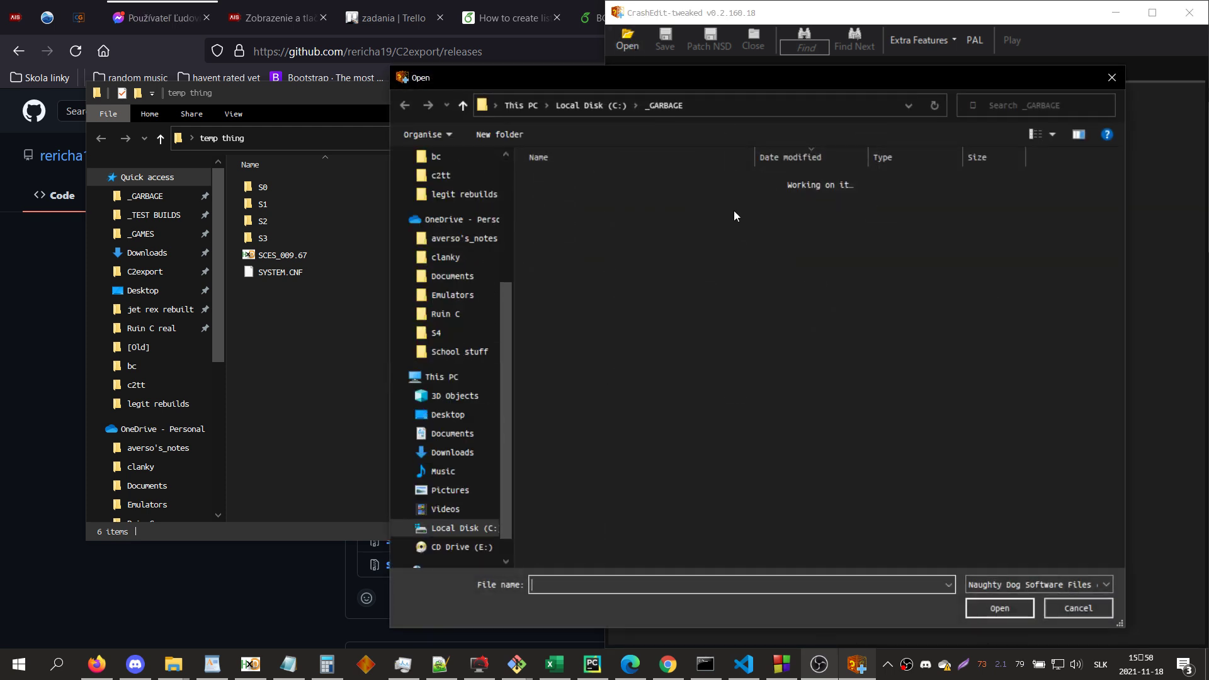
scroll(456, 330, "up", 3)
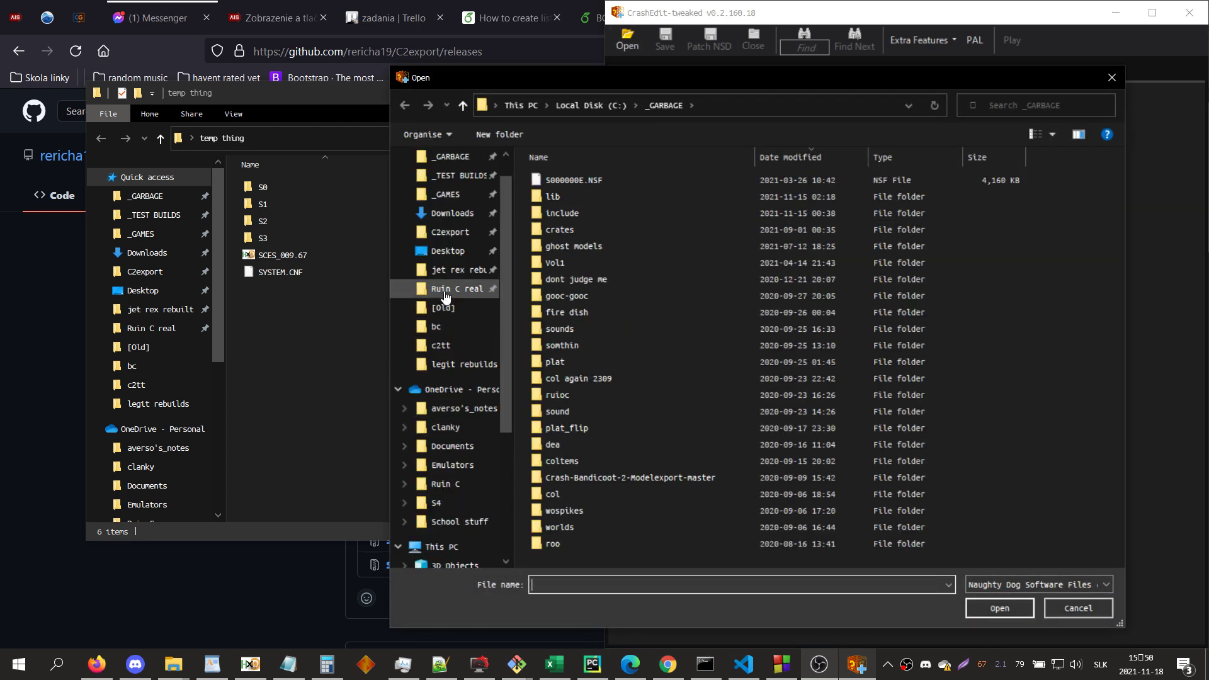
left_click(447, 251)
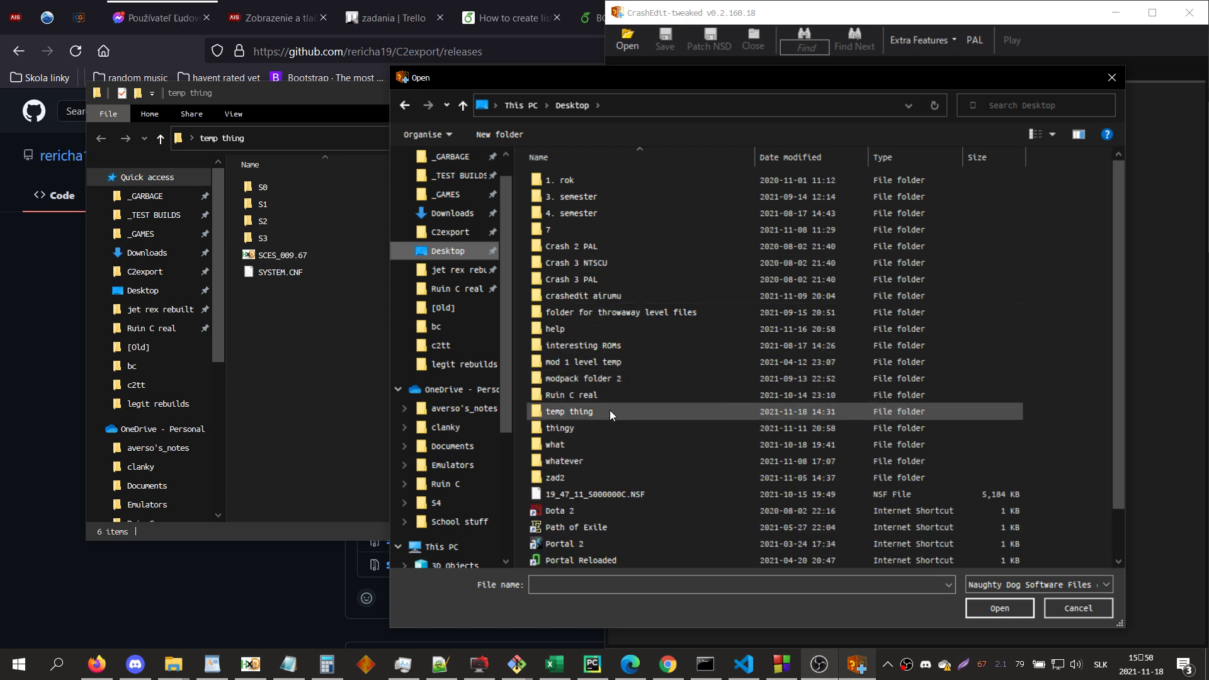
double_click(592, 415)
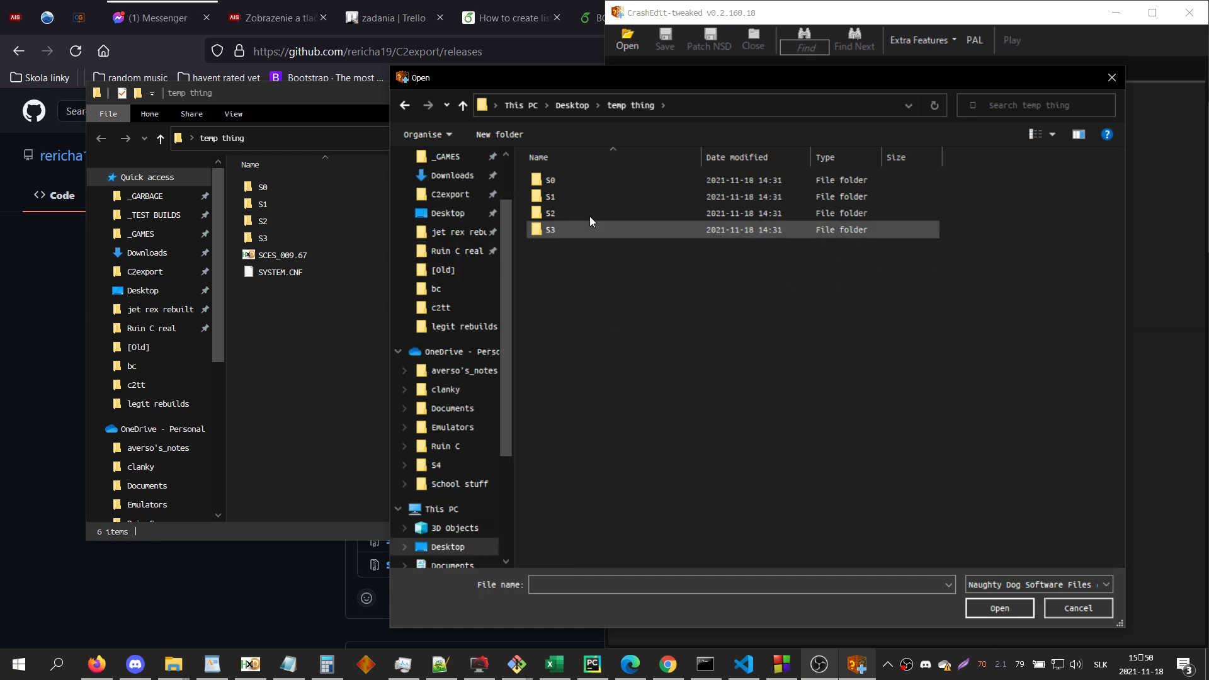
double_click(570, 196)
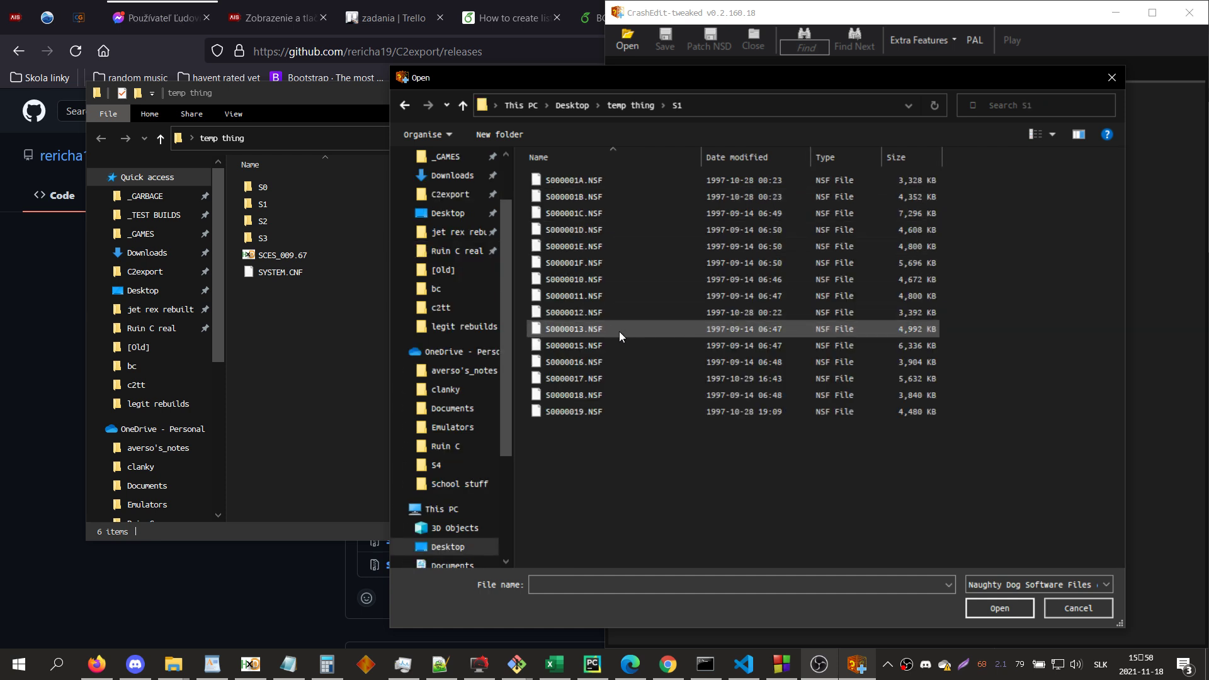
double_click(590, 299)
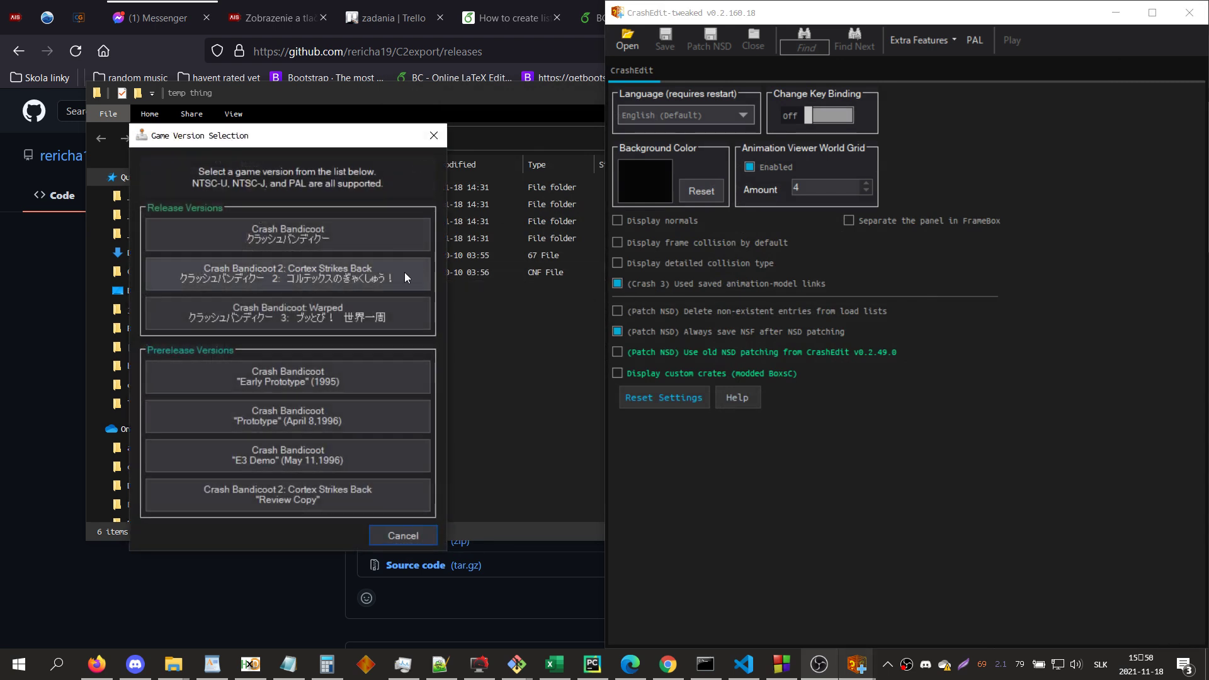
left_click(405, 272)
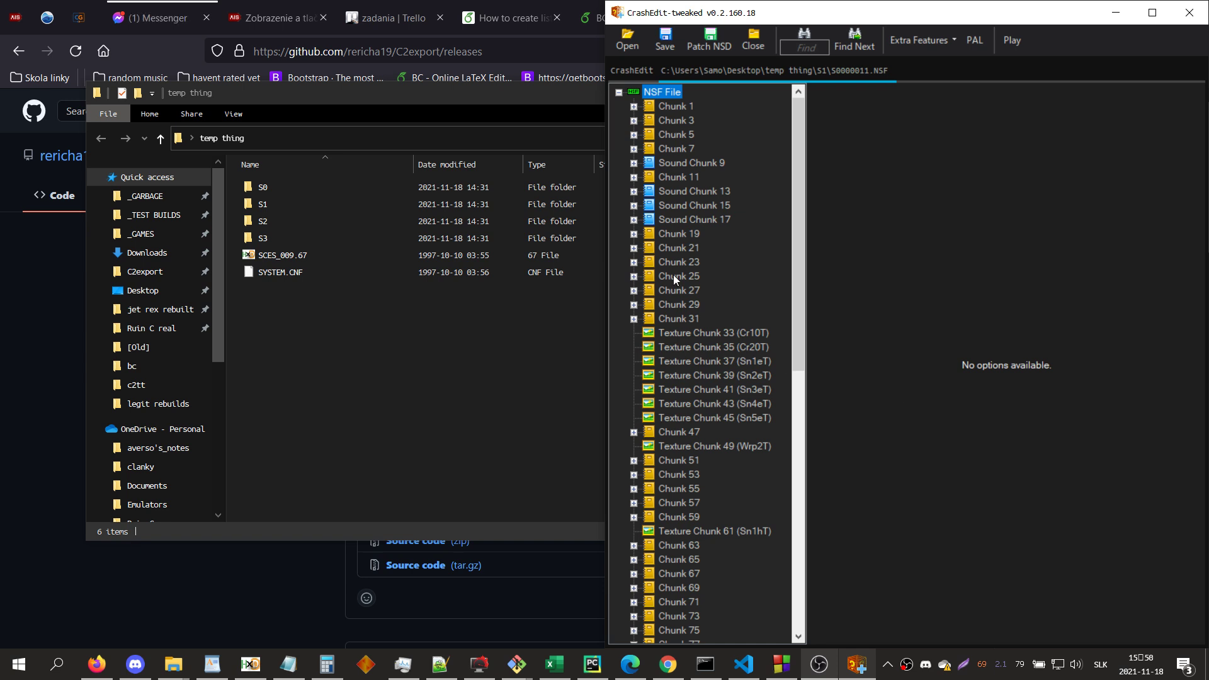
- Examine the level's chunk types: Texture Chunk 33, Sound Chunk 17, Wavebank Chunk 143 and the normal Chunk 119
scroll(685, 331, "down", 3)
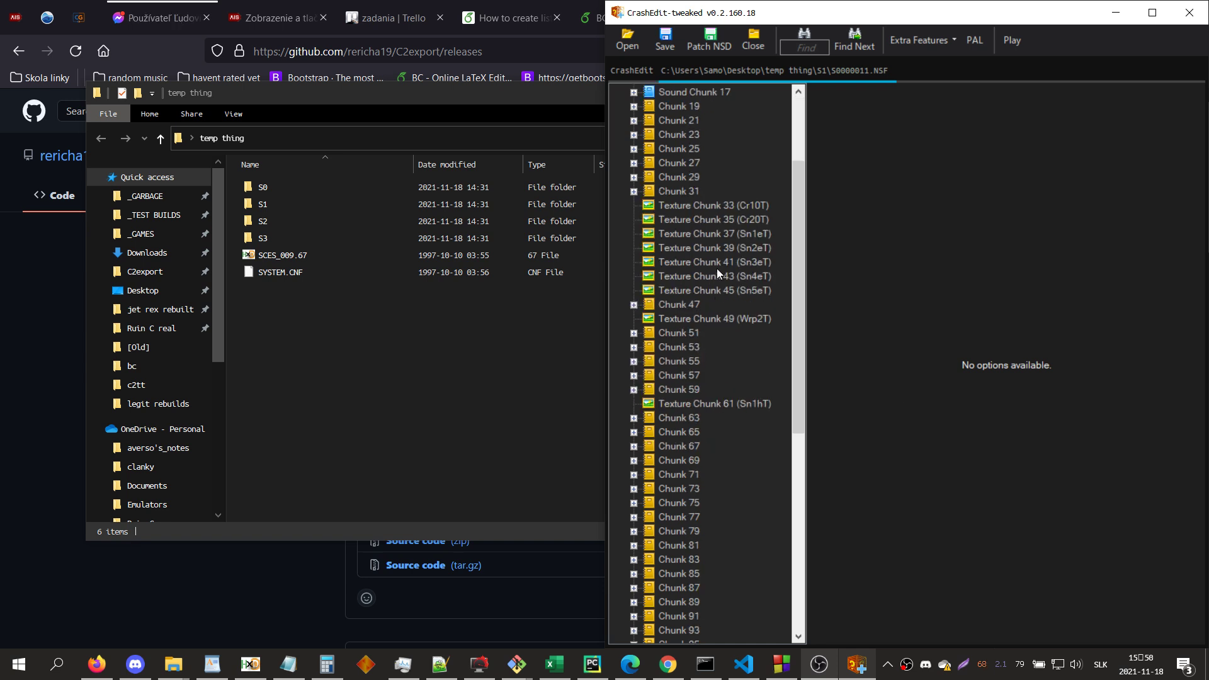
left_click(701, 209)
scroll(716, 275, "up", 3)
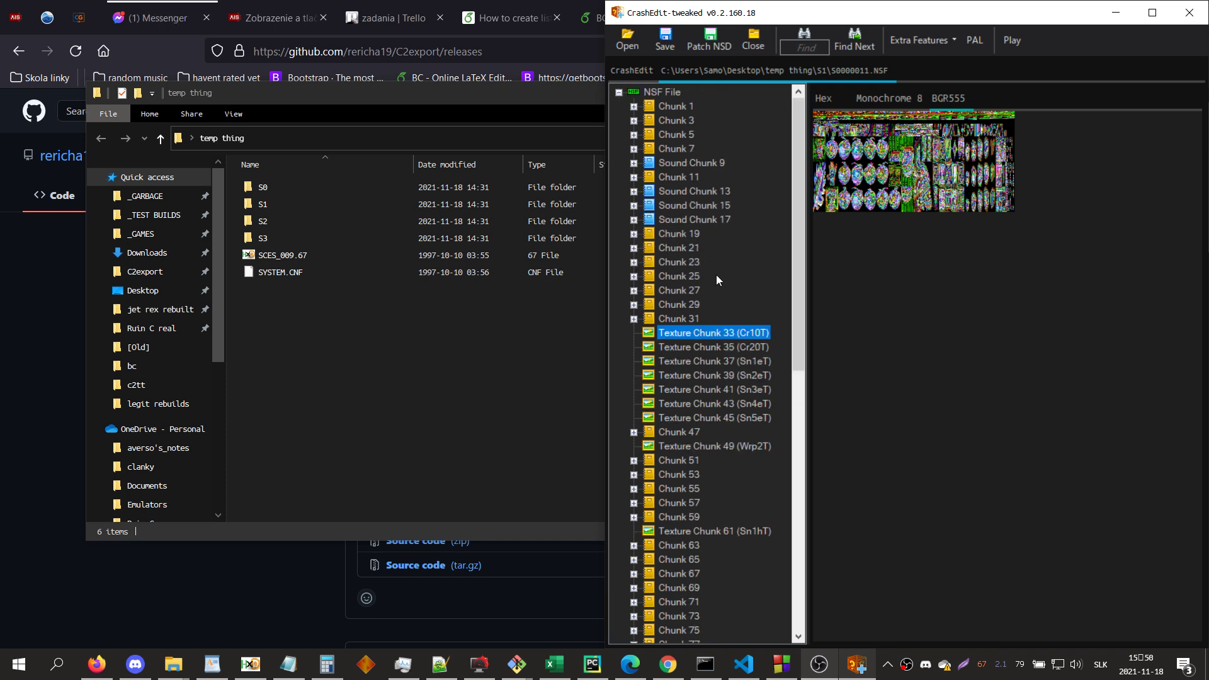
left_click(688, 217)
scroll(737, 440, "down", 12)
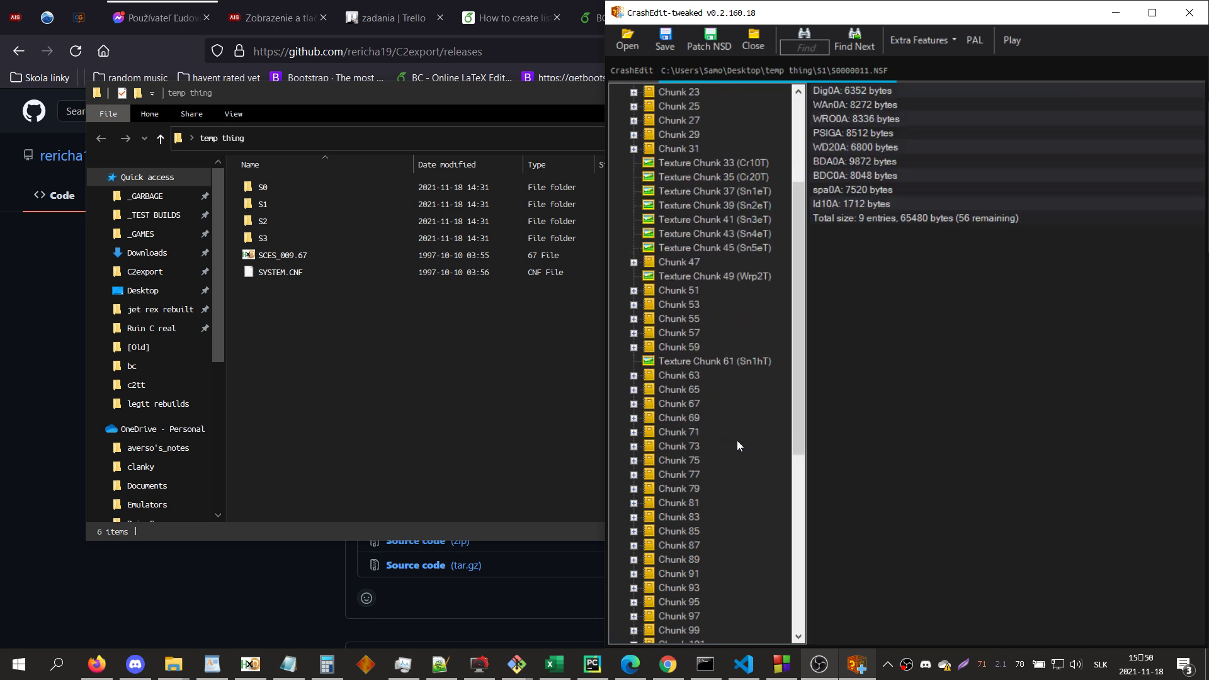
double_click(707, 590)
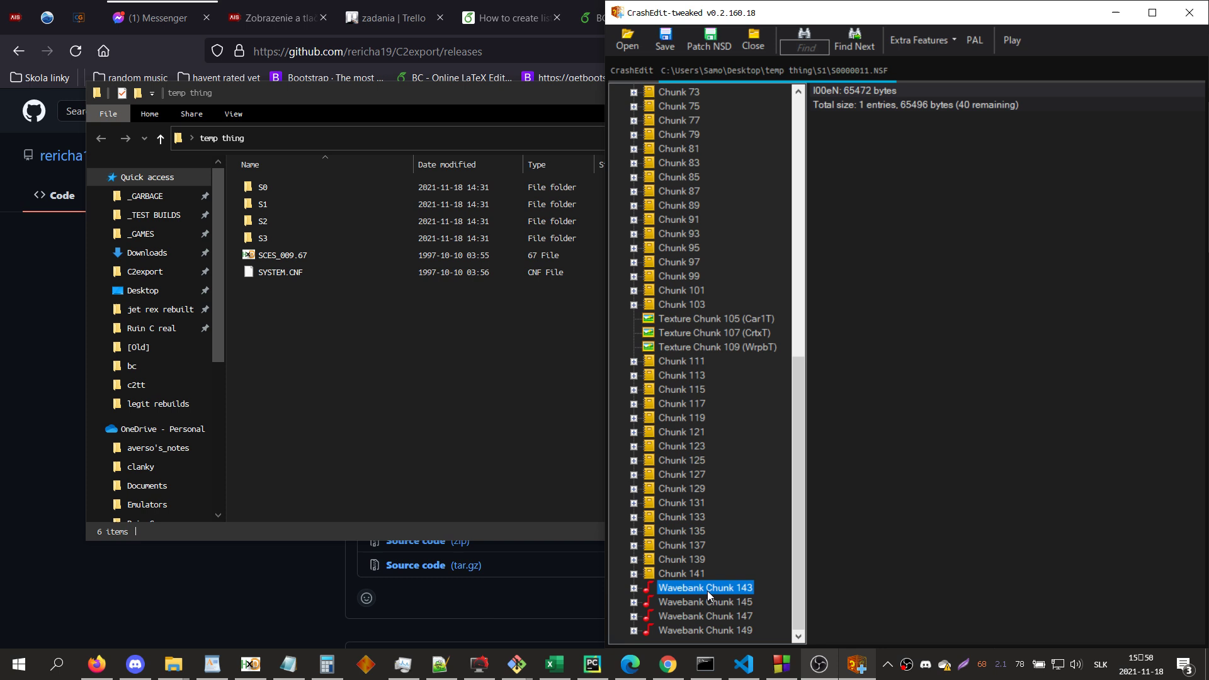
double_click(708, 592)
left_click(686, 418)
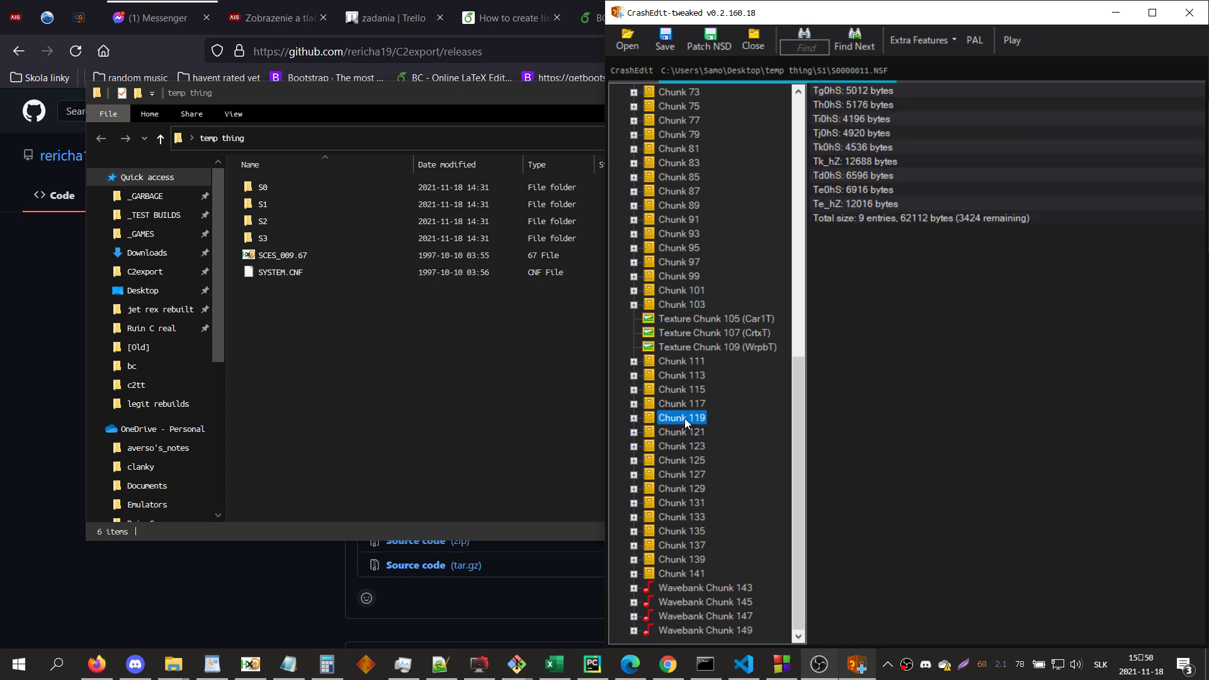
scroll(700, 471, "up", 12)
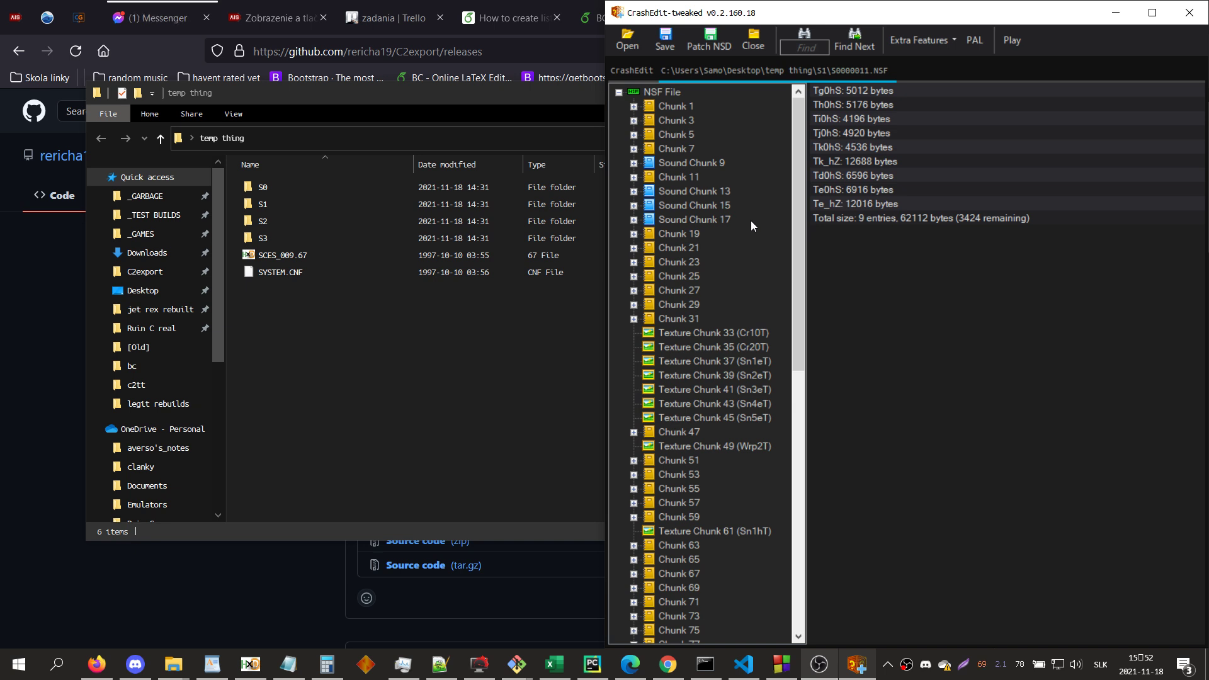
- Switch to File Explorer, go to the jet rex rebuilt folder and open jet_rex_dependency_list.txt in Notepad++ on half the screen
left_click(173, 665)
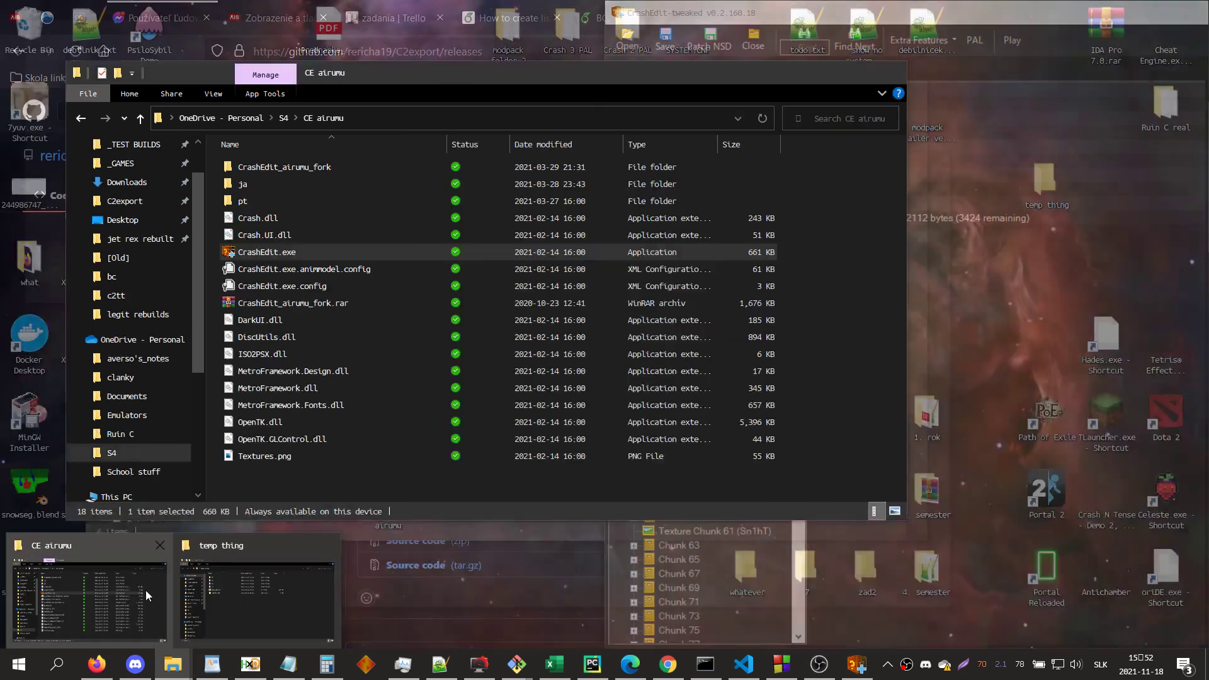
left_click(145, 591)
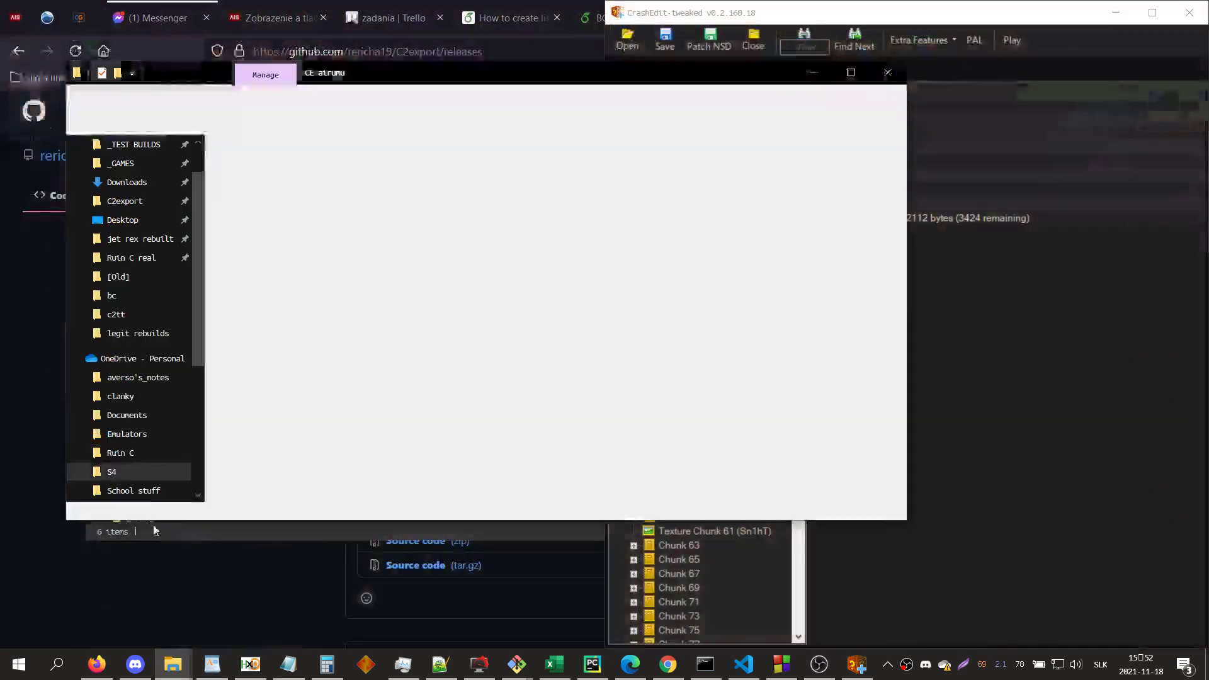
left_click(140, 246)
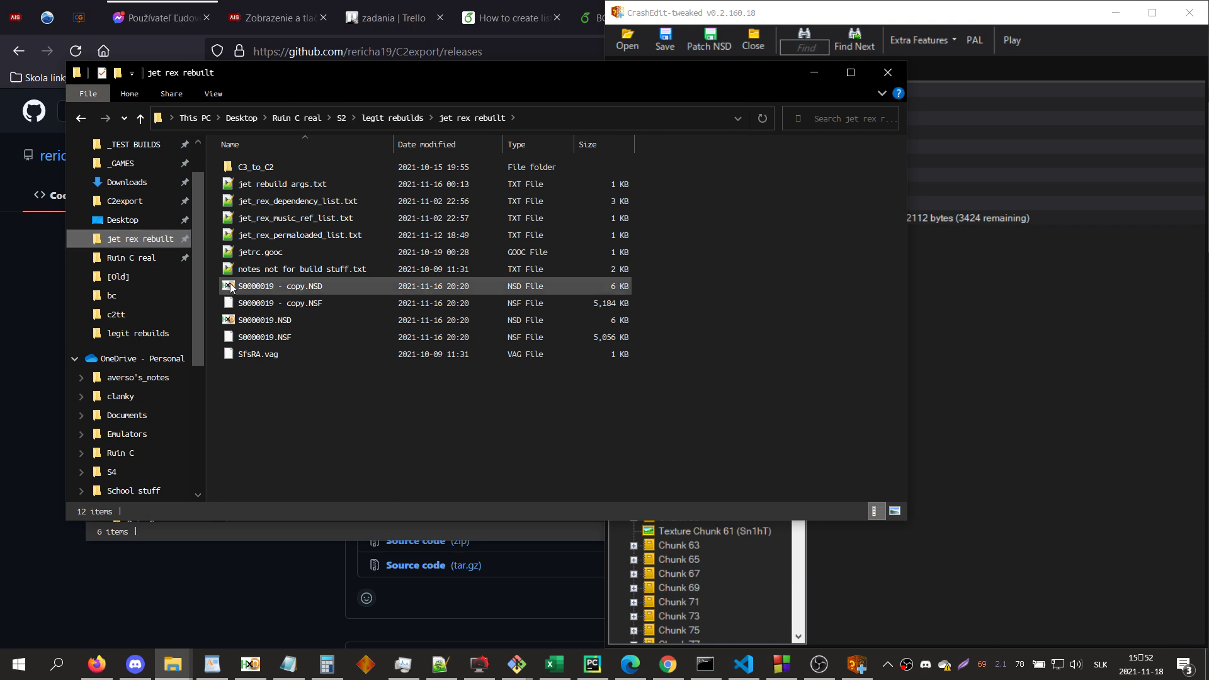
left_click_drag(643, 300, 321, 287)
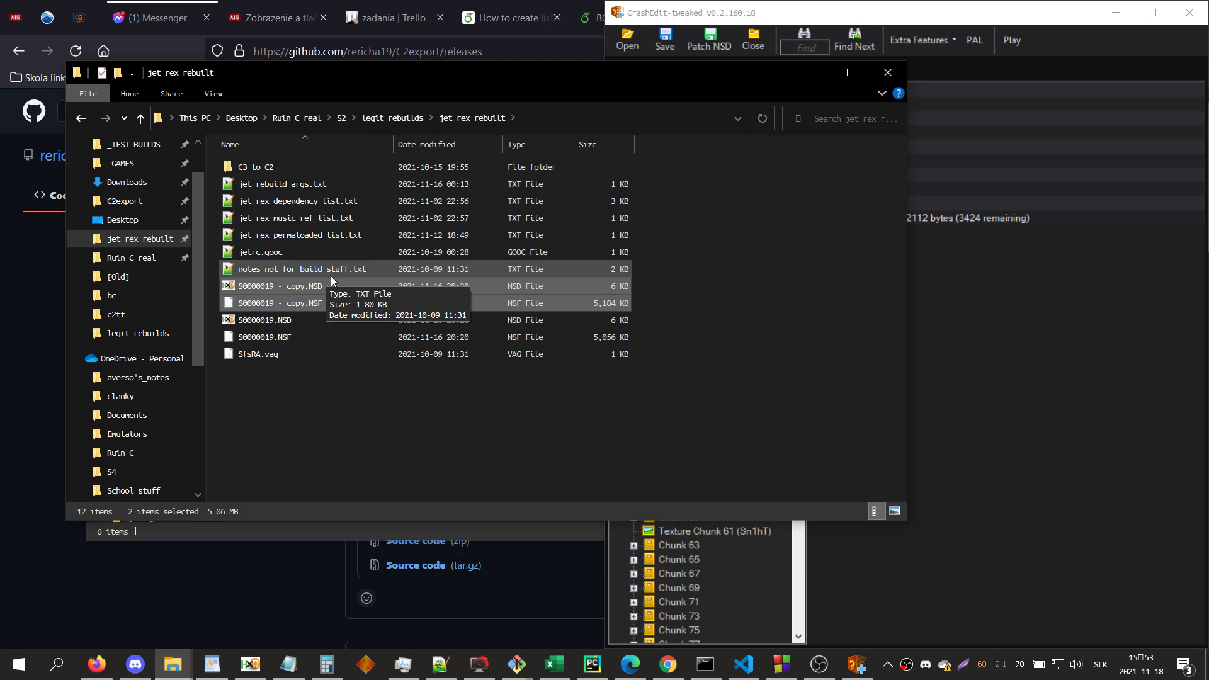
left_click(311, 241)
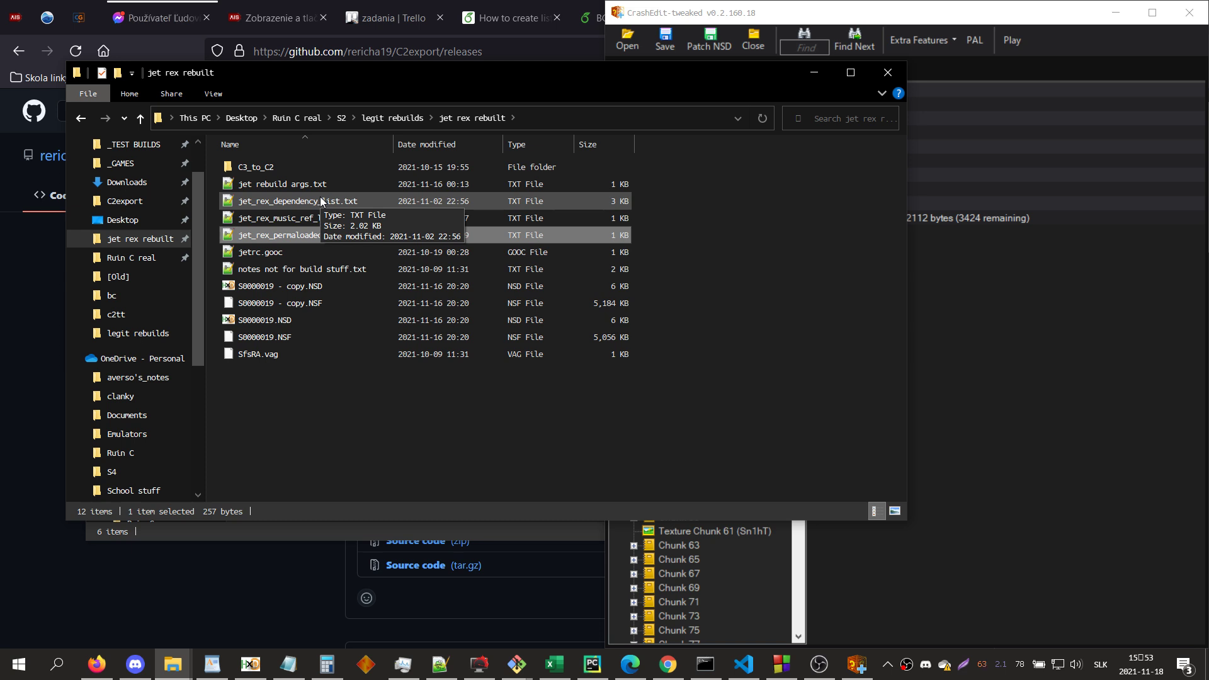
double_click(320, 200)
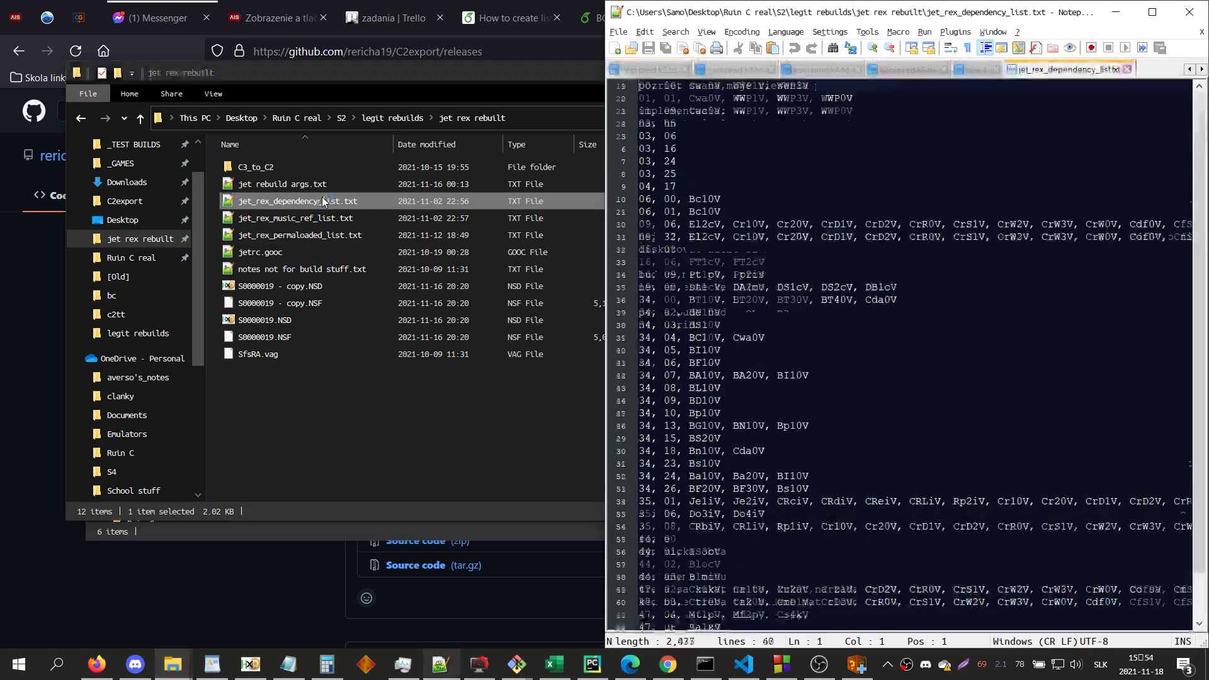
key("super+Left")
- Examine line 18 of the dependency list, highlighting its two leading numbers 34 and 00 and its listed entry names
left_click(117, 312)
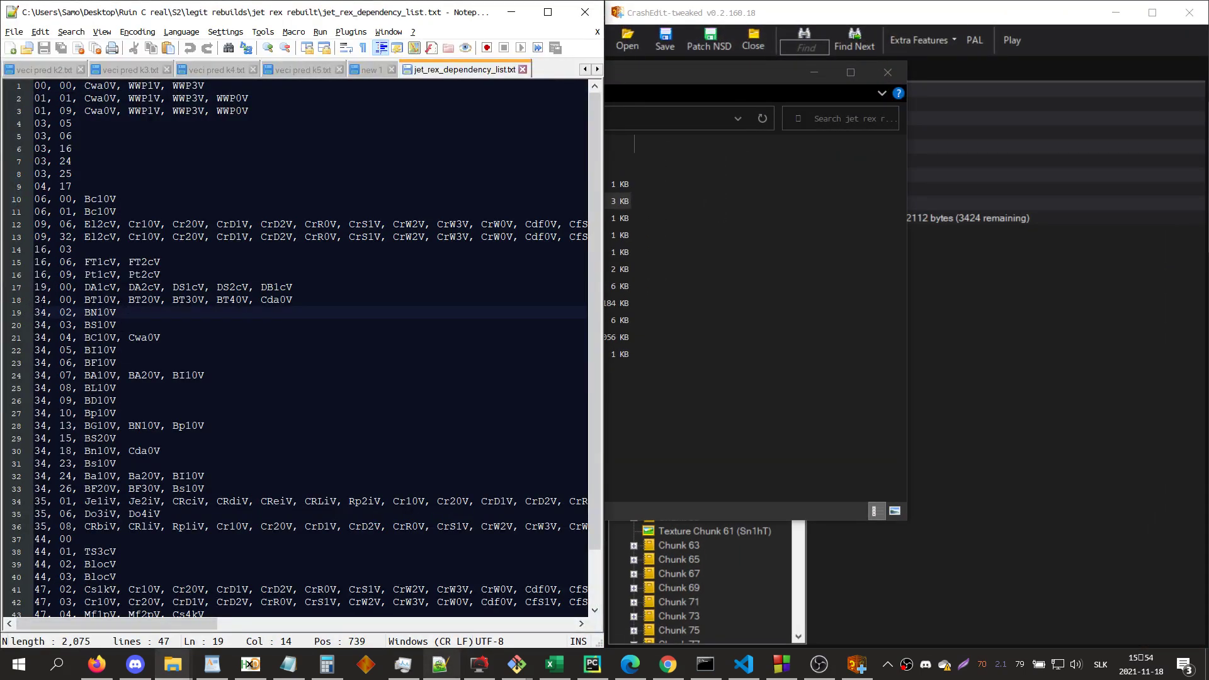
double_click(40, 299)
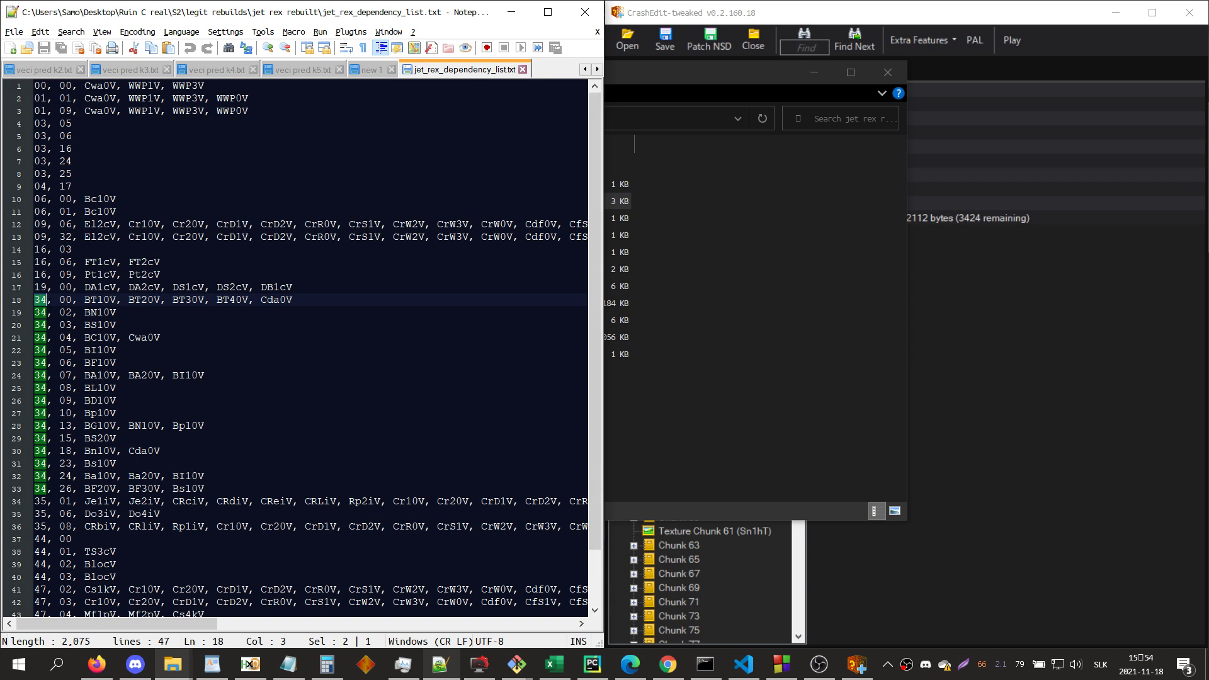
double_click(66, 300)
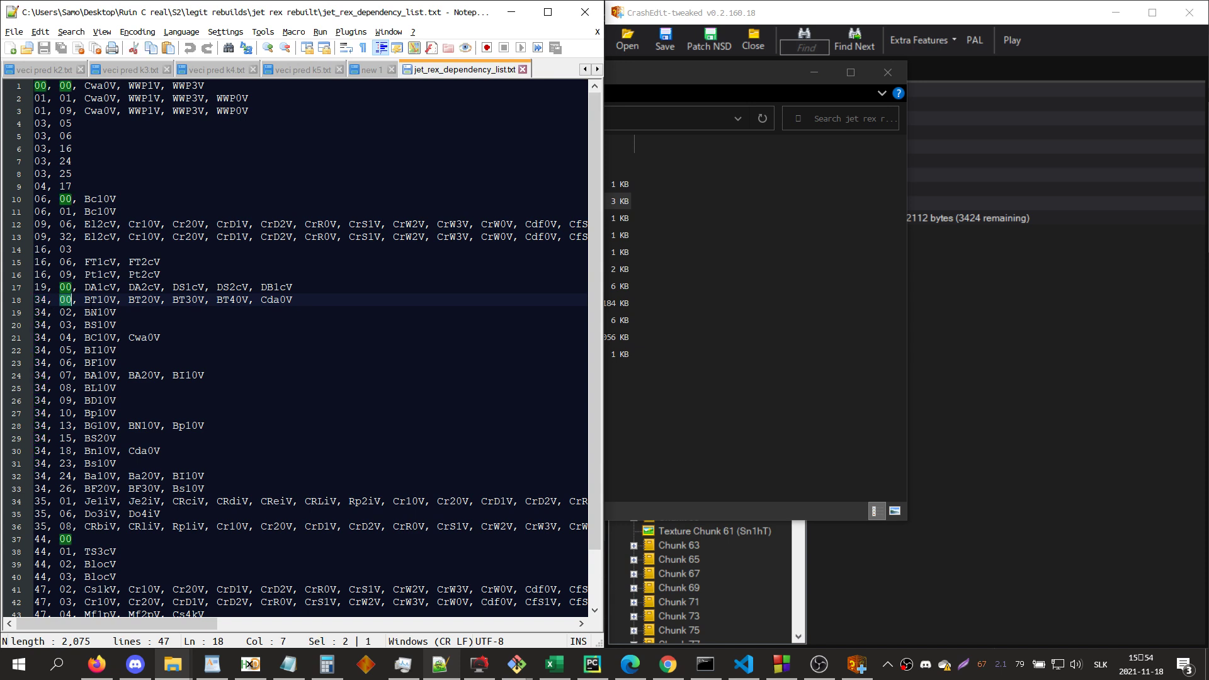
double_click(100, 300)
double_click(144, 300)
double_click(188, 300)
double_click(232, 300)
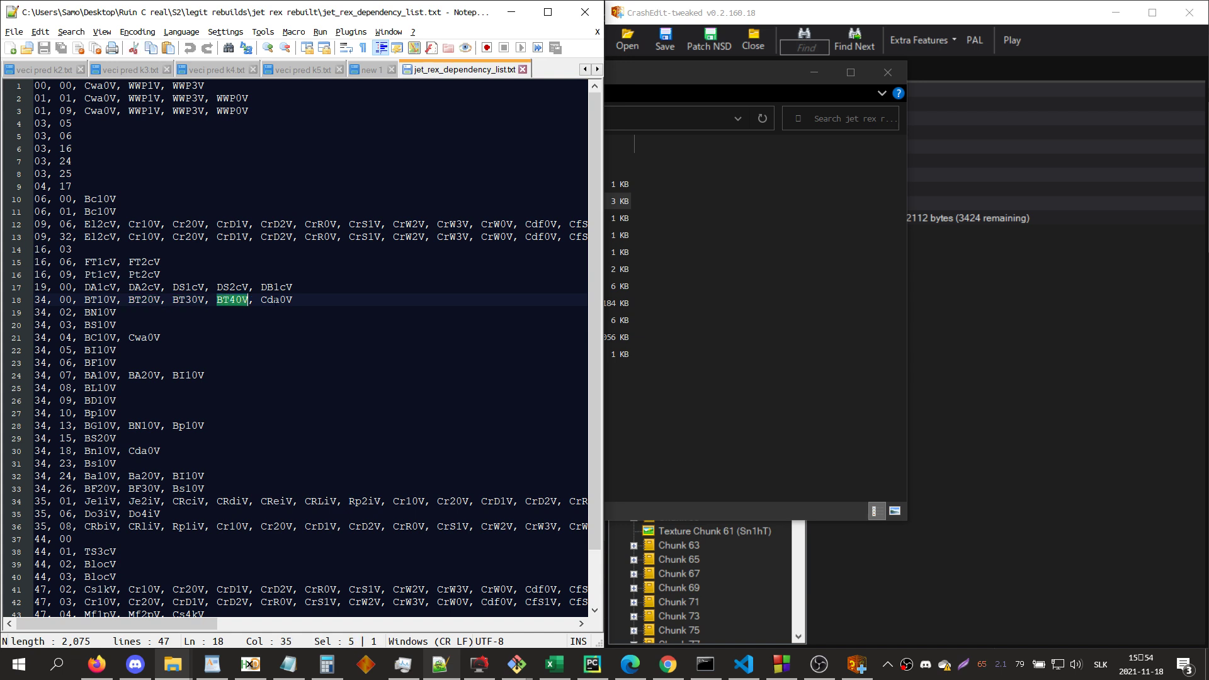
double_click(276, 300)
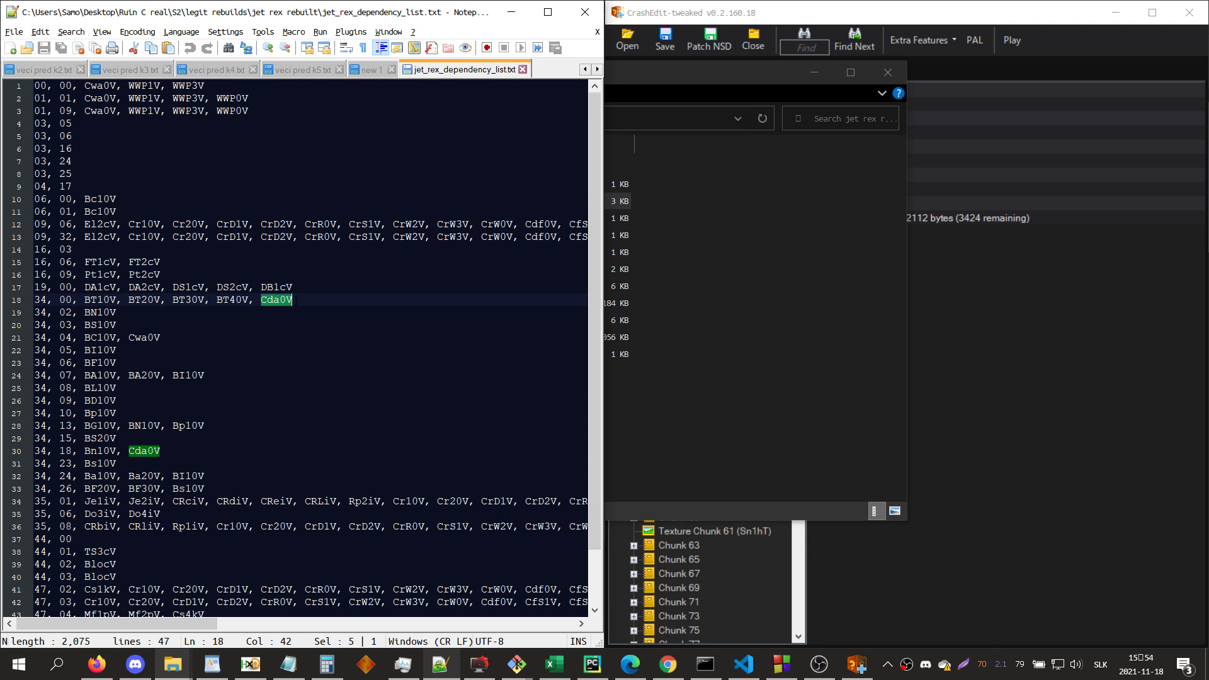
key("End")
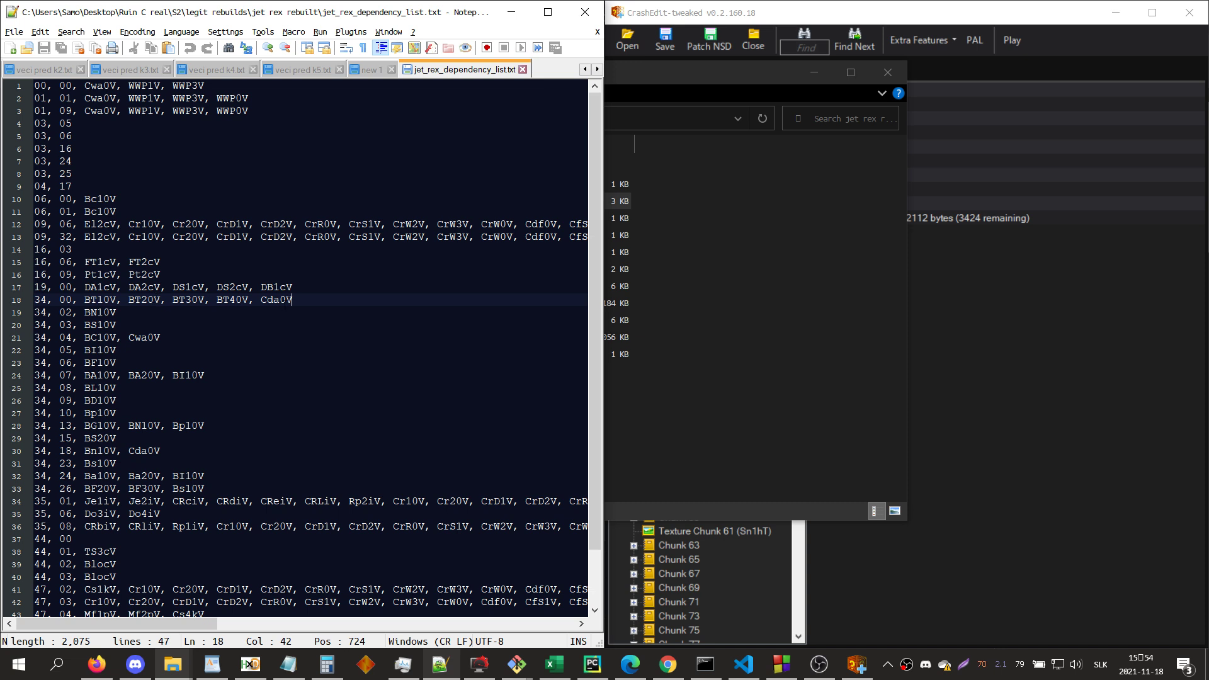
- Highlight BT40V and the 34 and 44 line groups in the dependency list, and minimise the editor
double_click(233, 300)
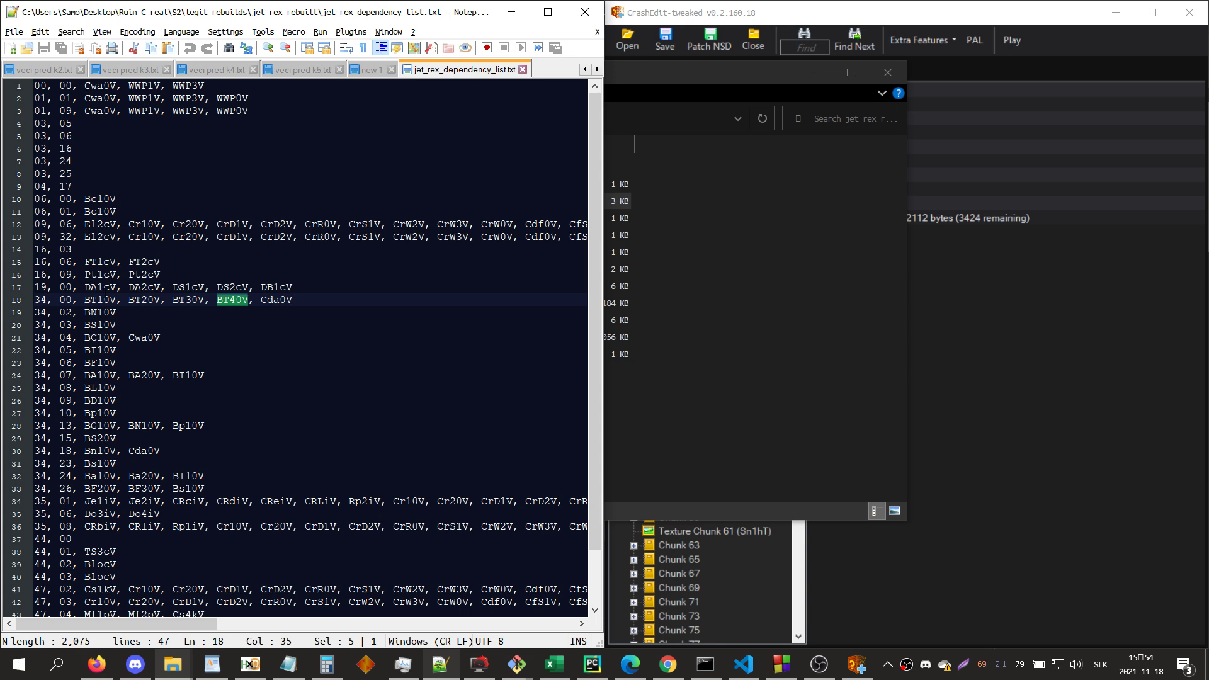
double_click(41, 300)
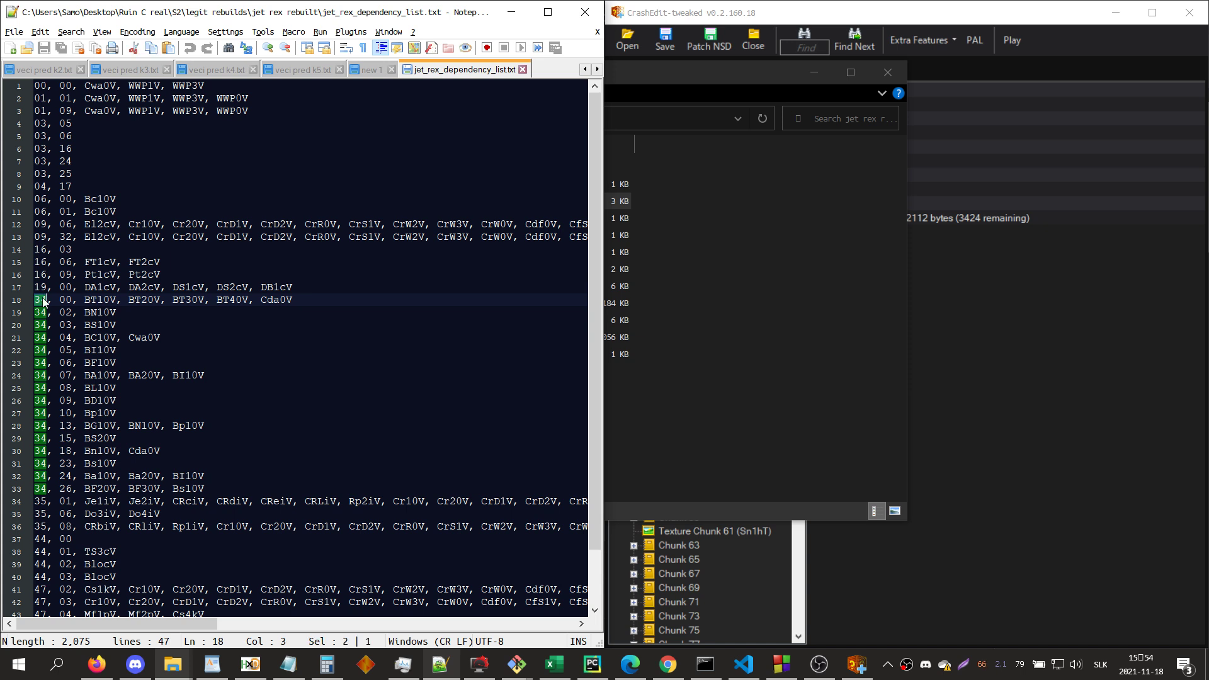
scroll(44, 303, "down", 2)
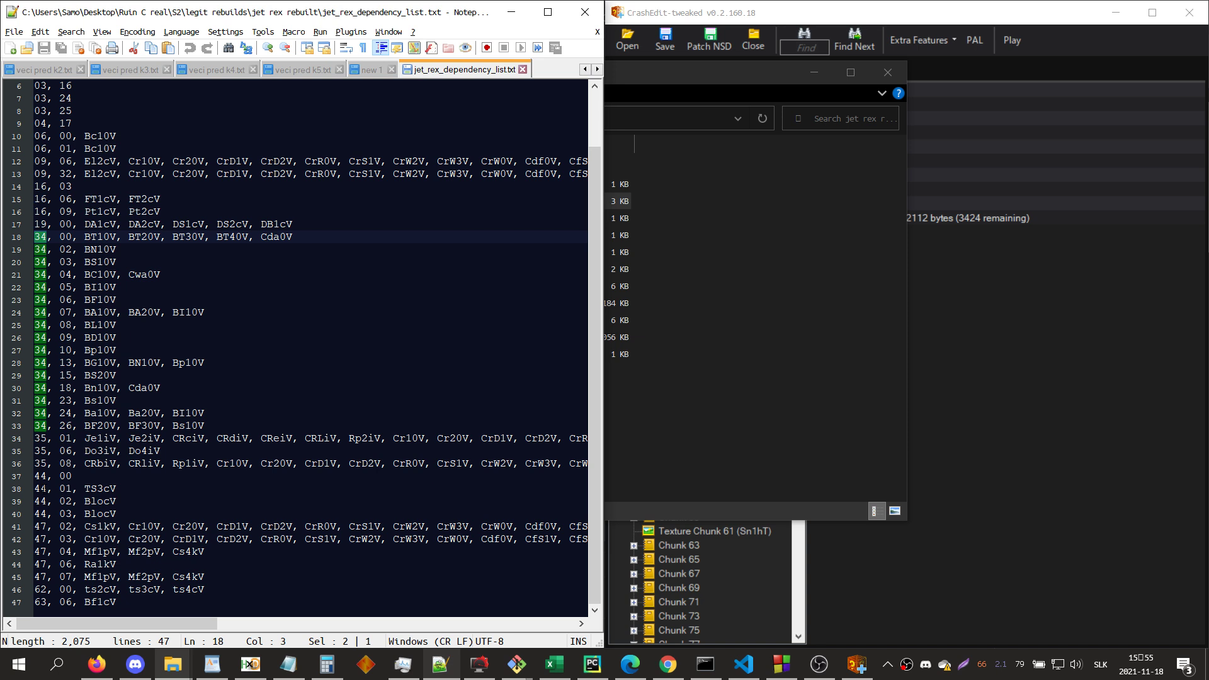
double_click(41, 488)
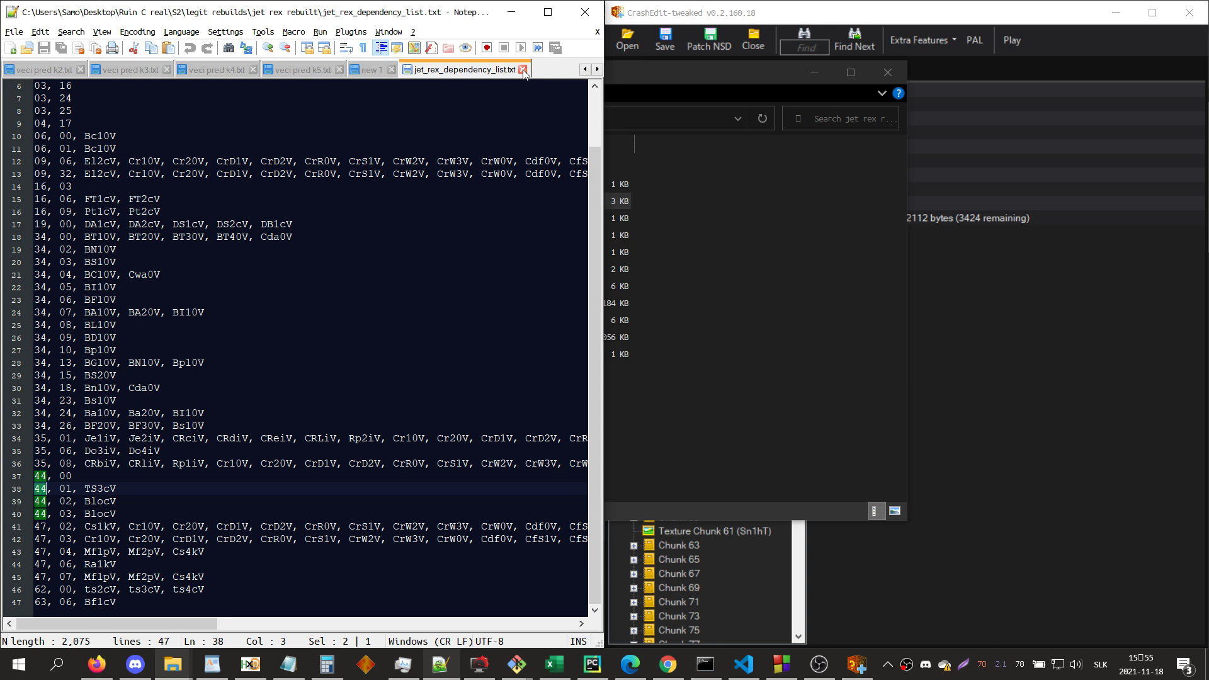
left_click(511, 12)
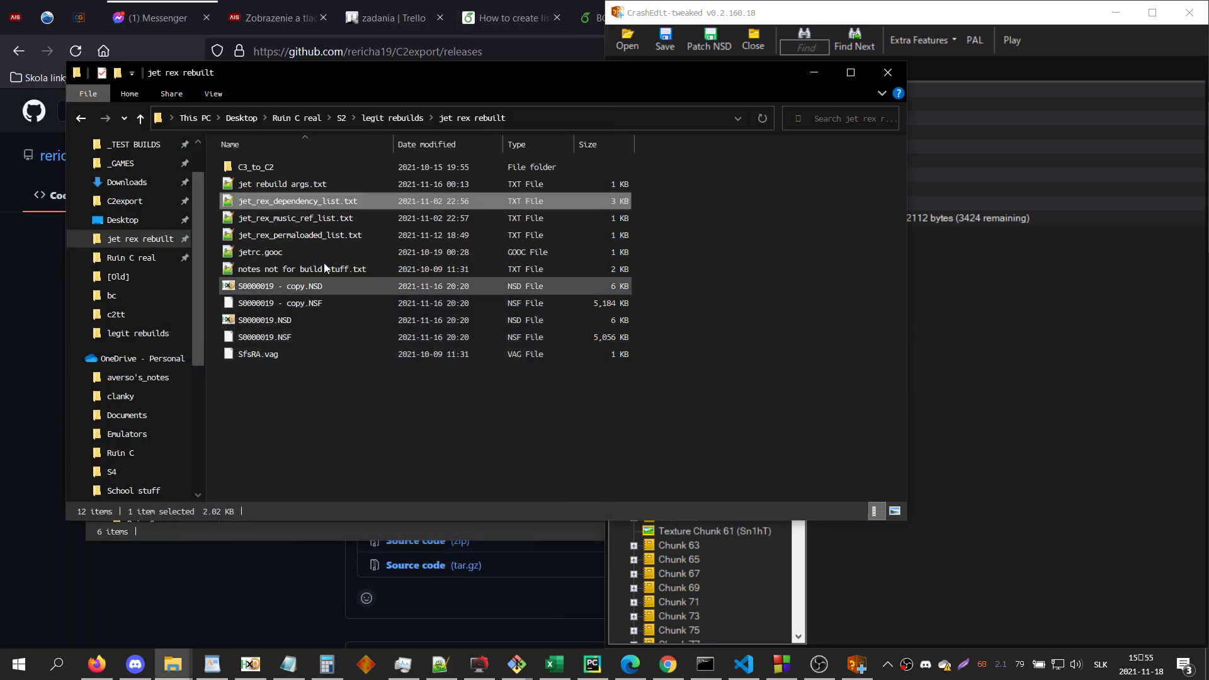
- Create a new folder named S4 in the temp thing folder and open it
mouse_move(172, 665)
left_click(262, 608)
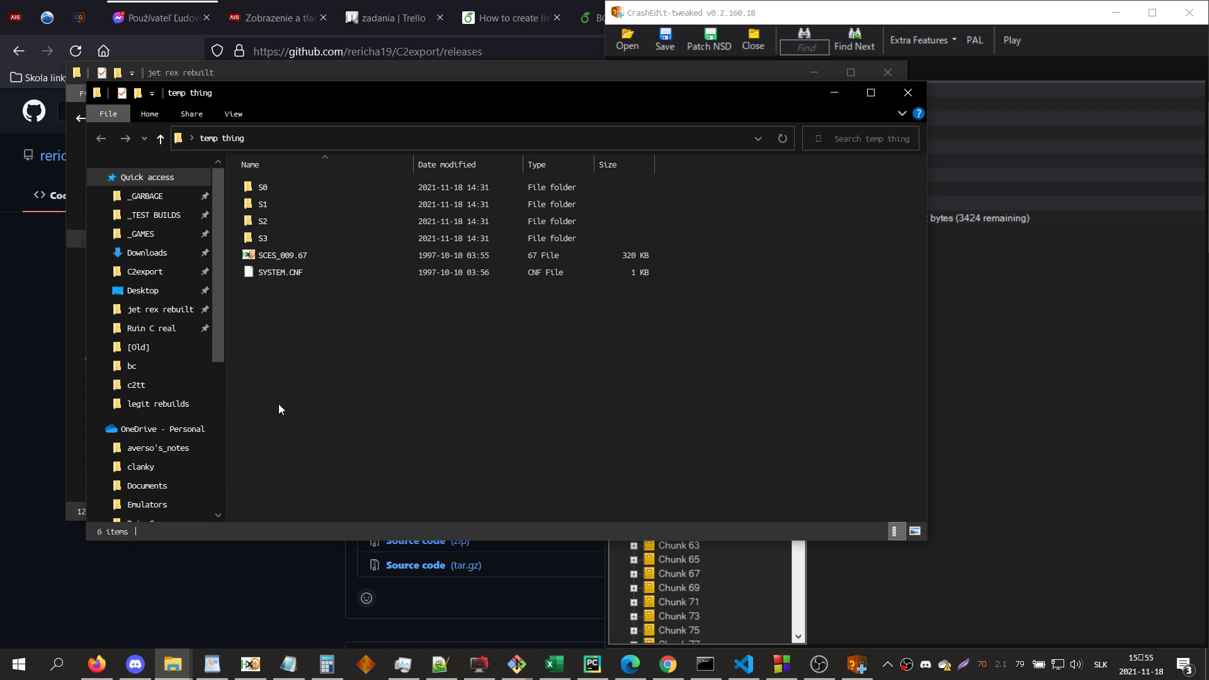
right_click(279, 404)
left_click(296, 366)
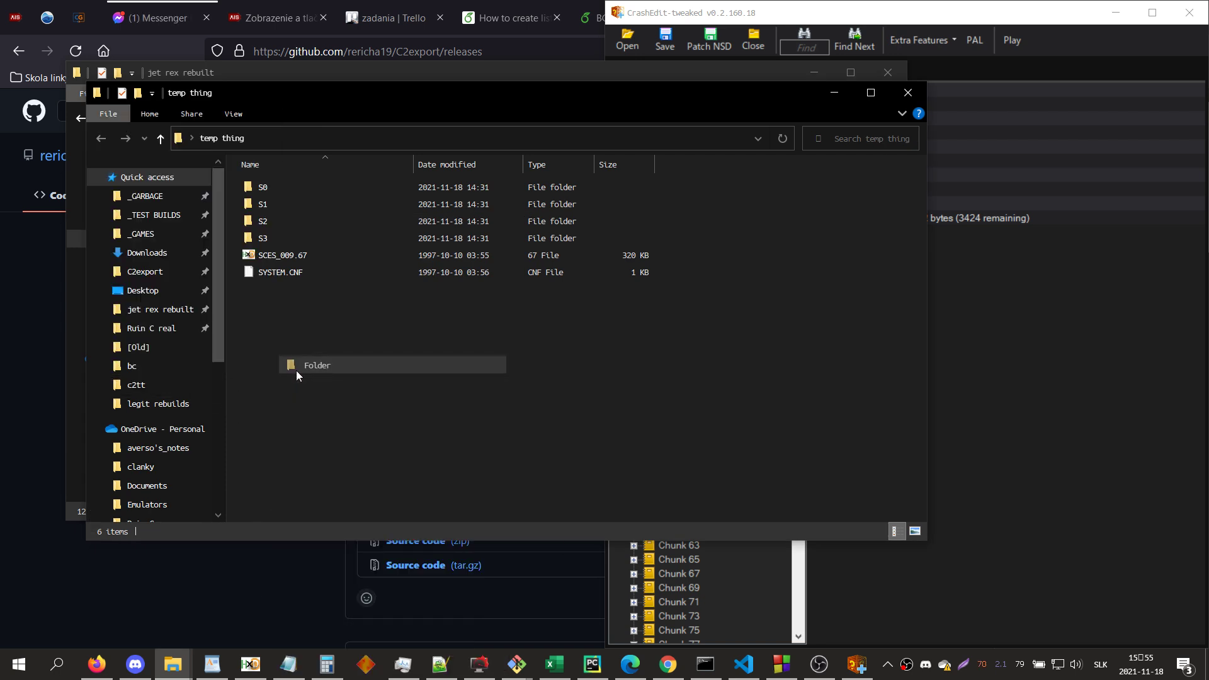
type("S4")
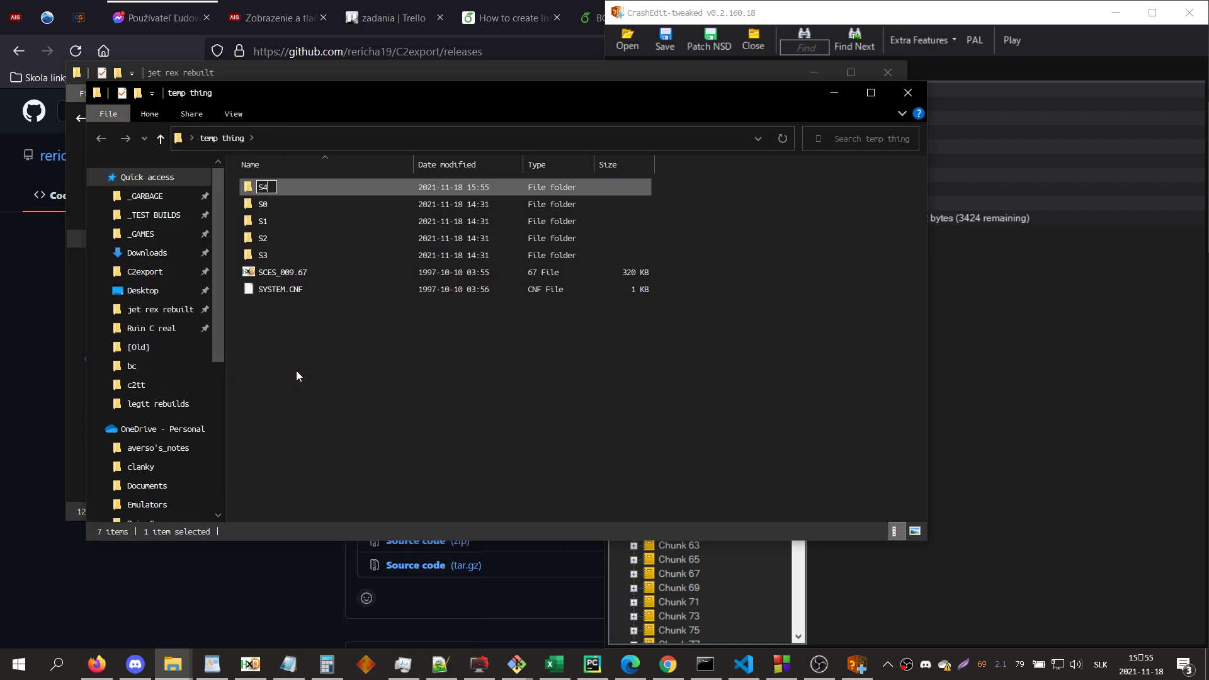
key("Return")
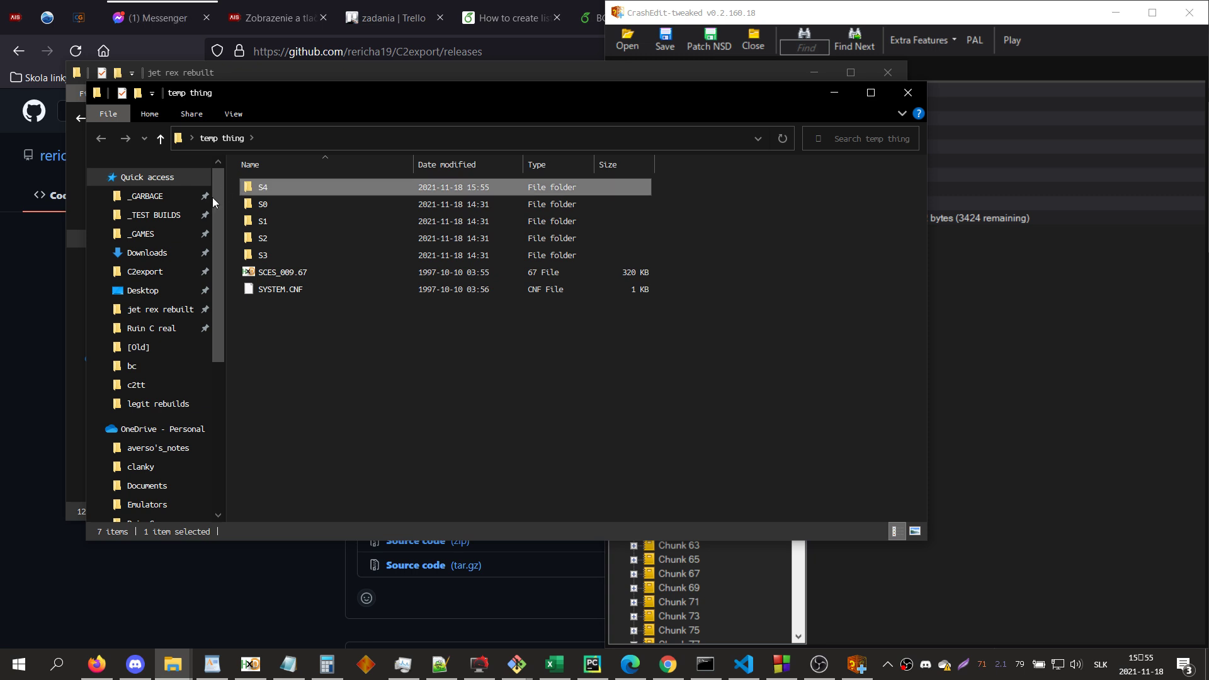
double_click(268, 187)
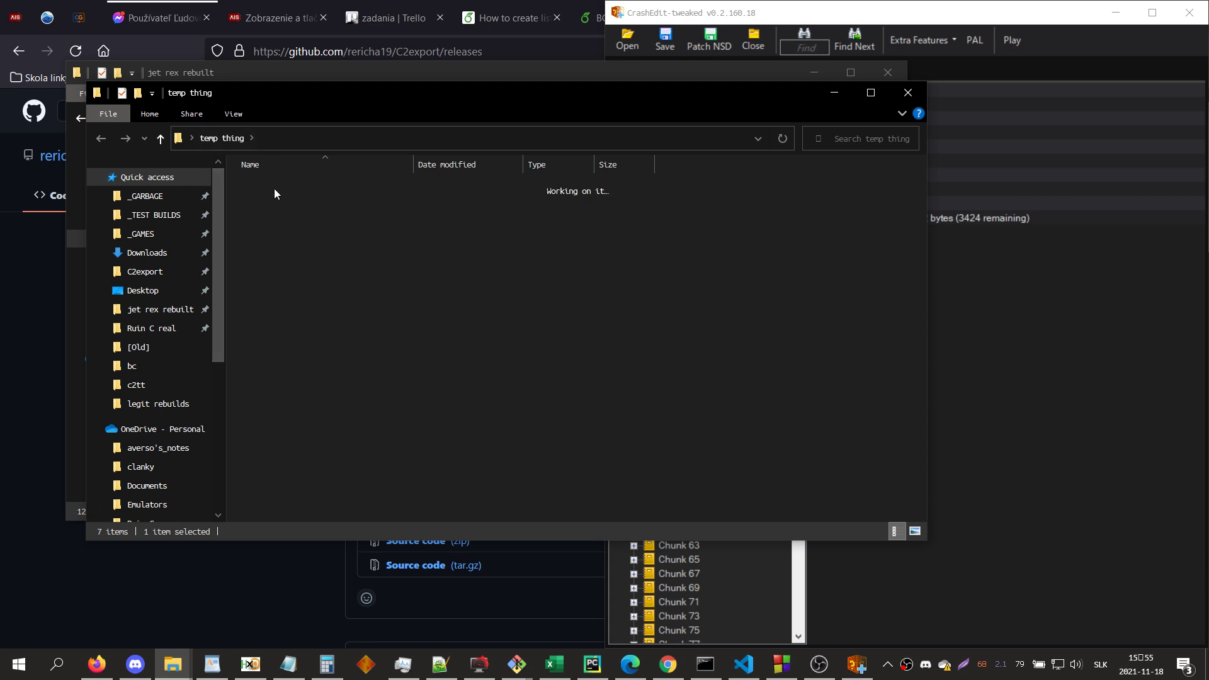
- Create a new folder named snow biz rebuilt inside the S4 folder
right_click(323, 231)
mouse_move(251, 482)
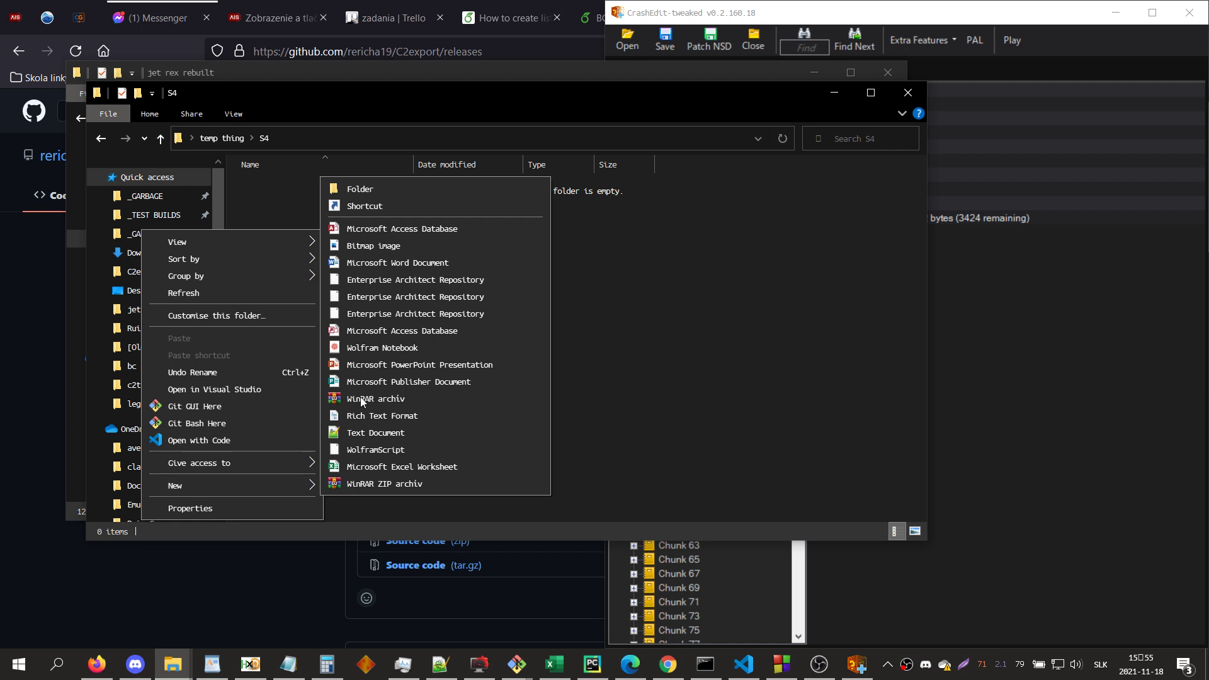
left_click(391, 195)
type("s")
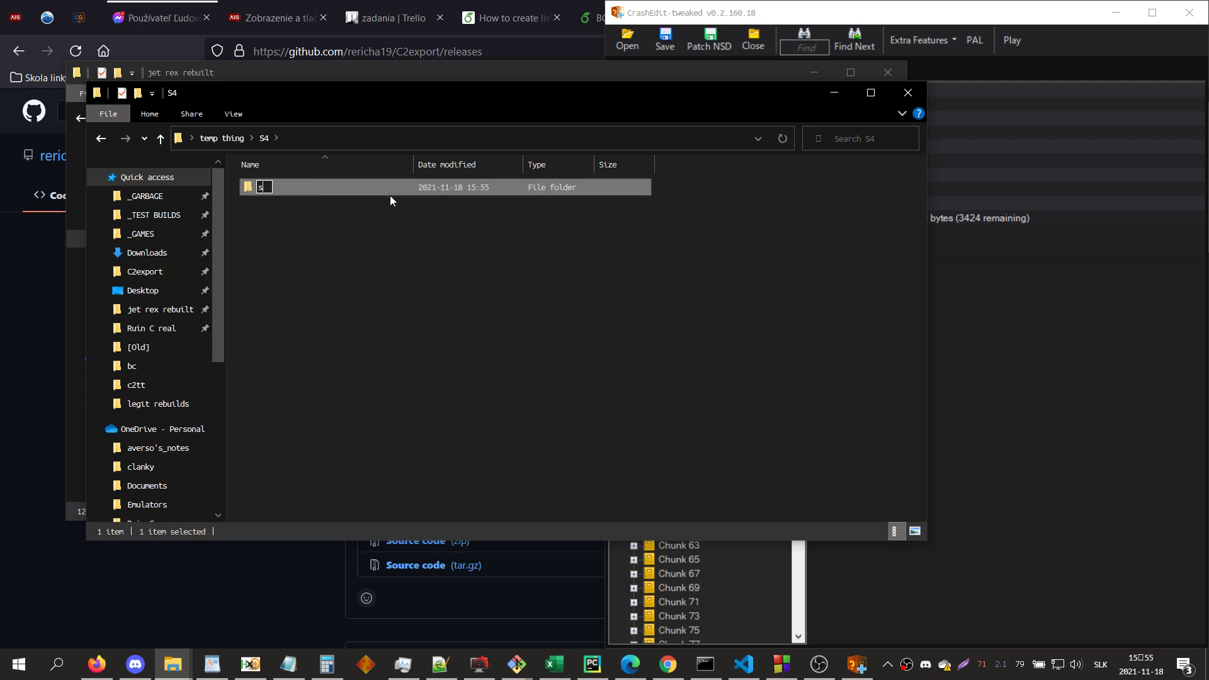
type("now biz rebuilt")
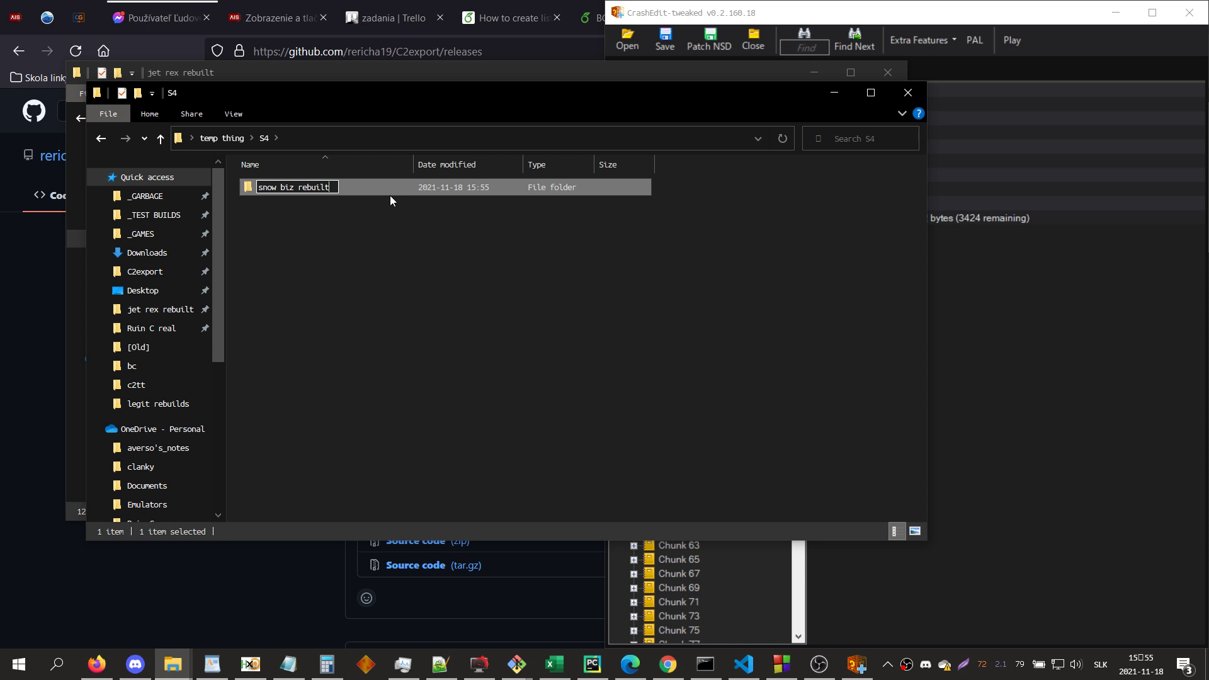
key("Return")
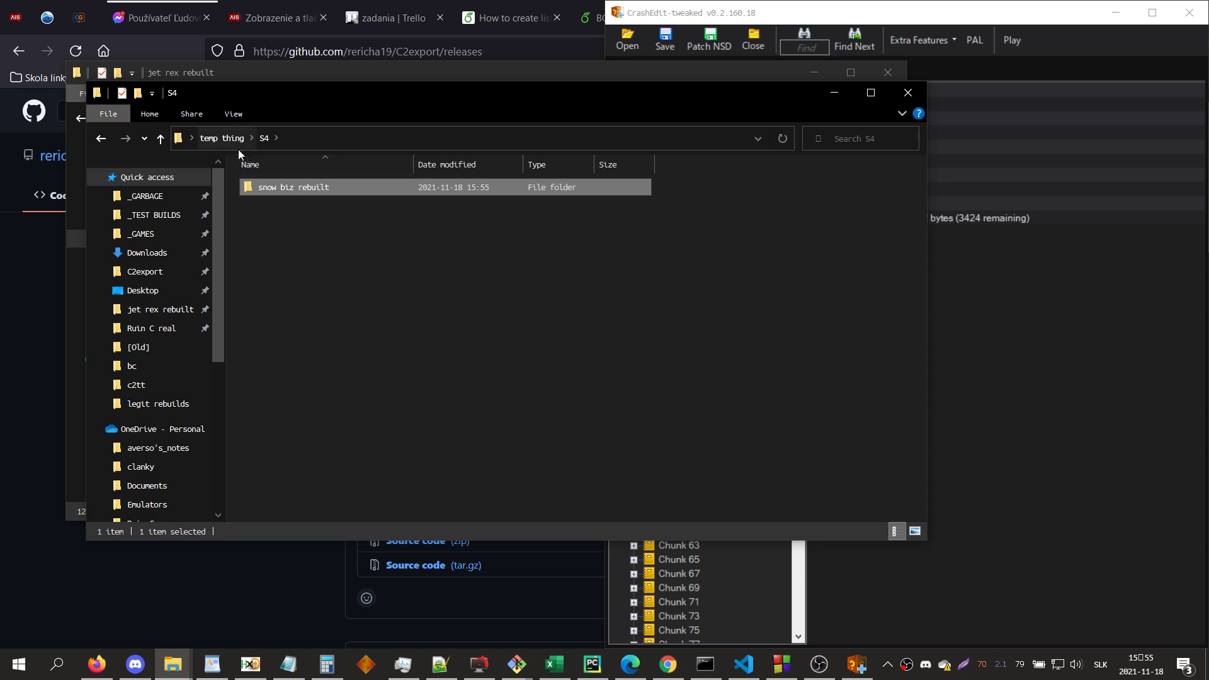
- Copy SCES_009.67 and SYSTEM.CNF from the temp thing folder into the S4 folder
key("alt+Up")
left_click(290, 277)
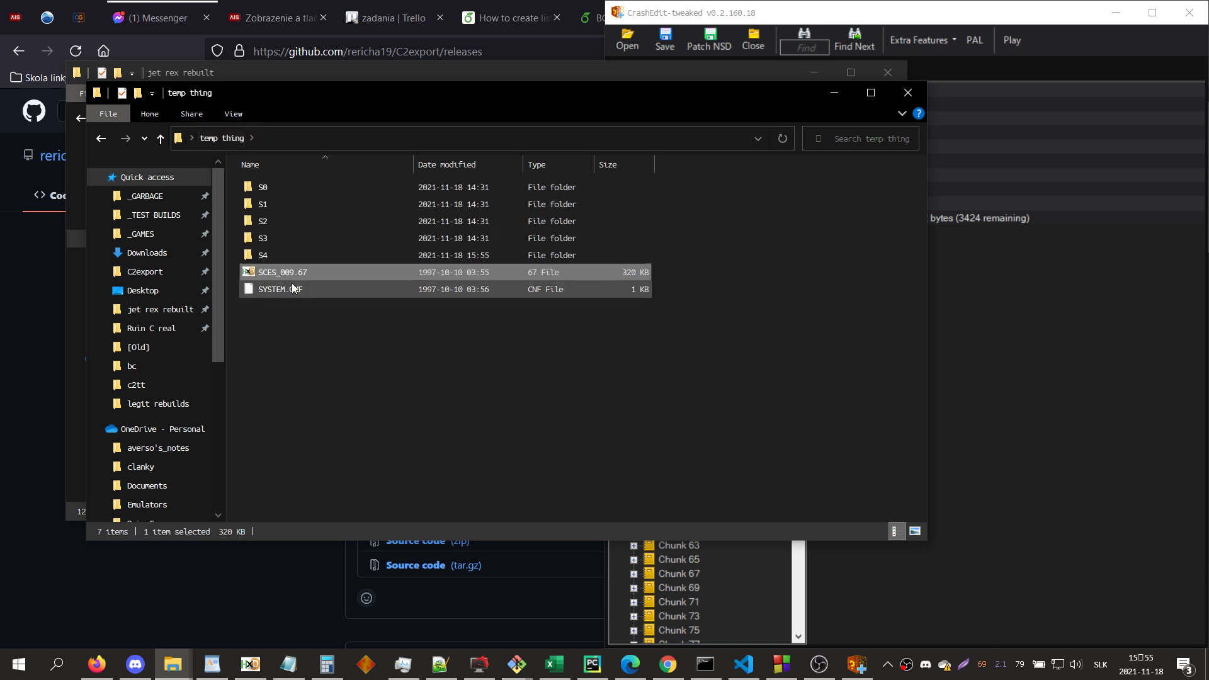
left_click(290, 289, "shift")
left_click(370, 287)
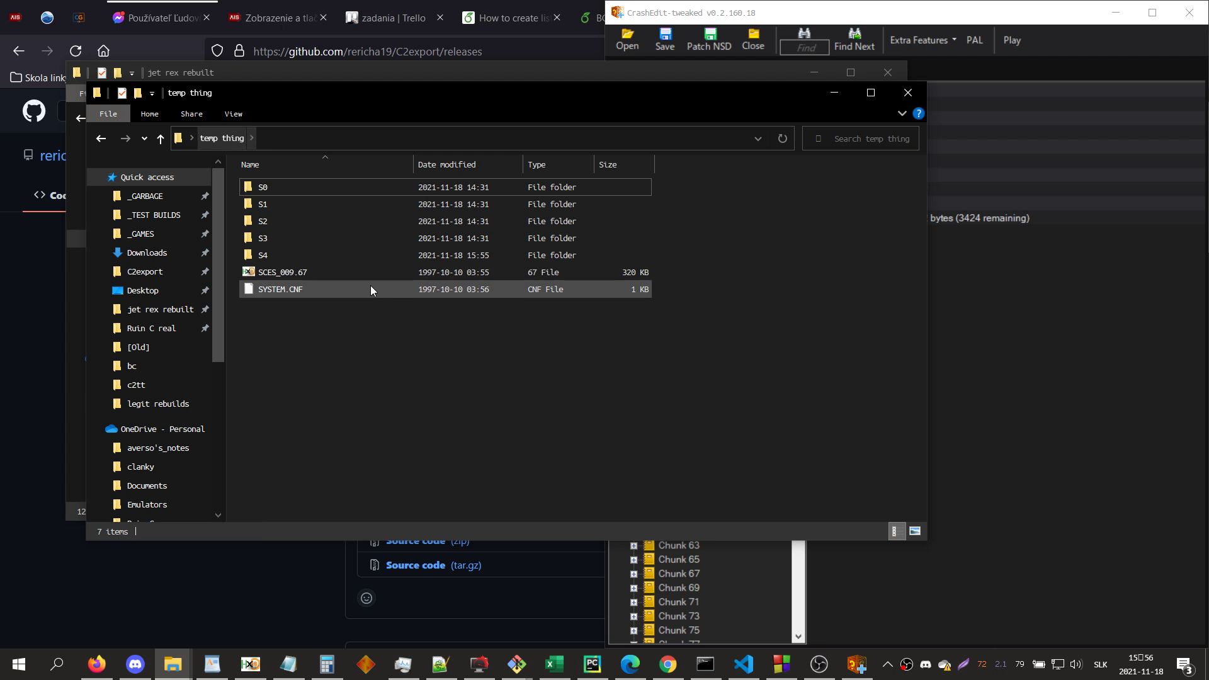
double_click(287, 254)
key("ctrl+v")
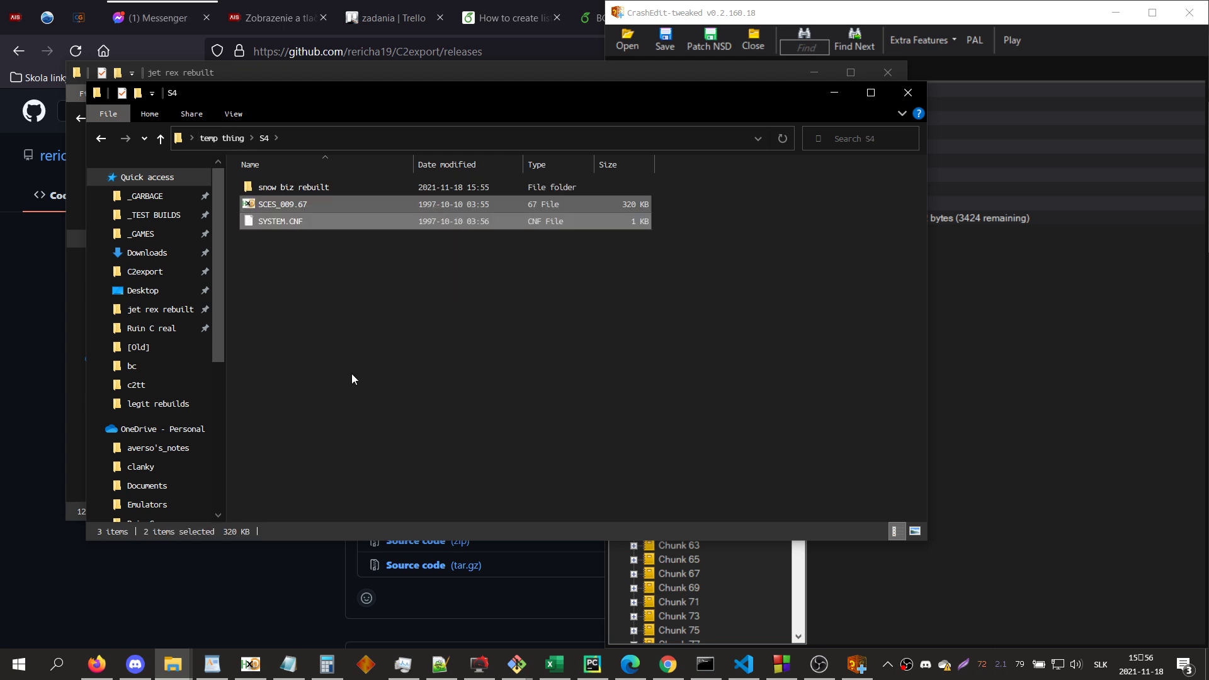
- Open the snow biz rebuilt folder, and switch to CrashEdit to turn on PAL mode
left_click(1164, 445)
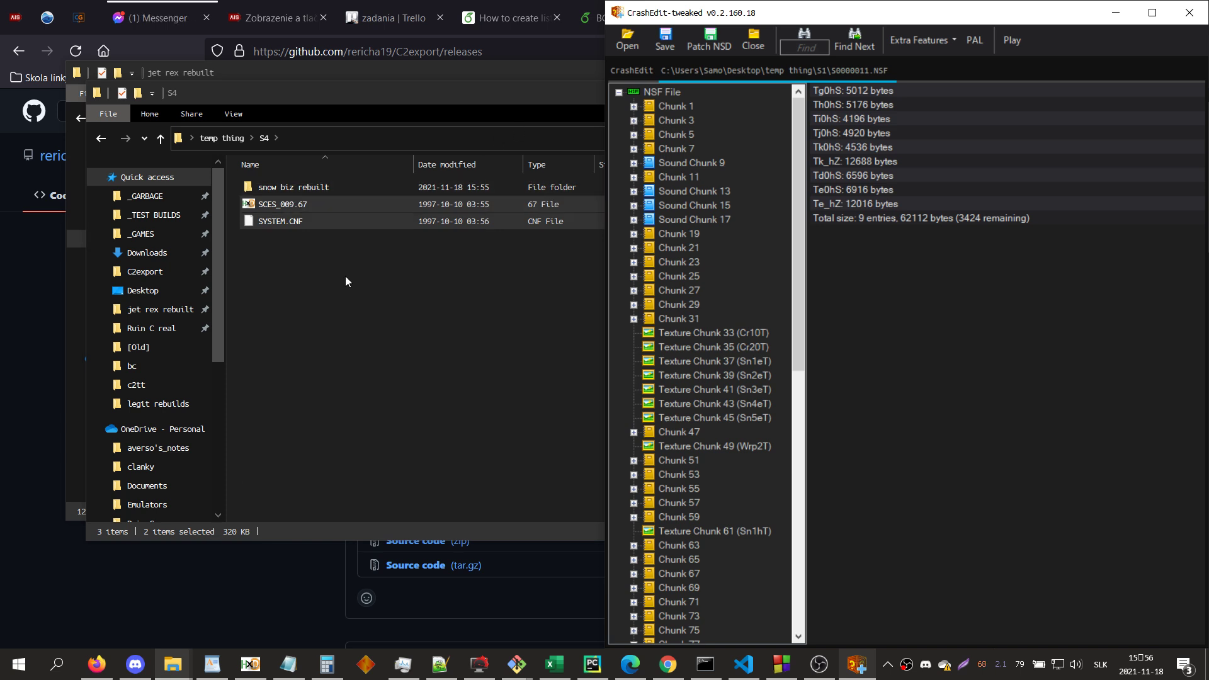
double_click(314, 187)
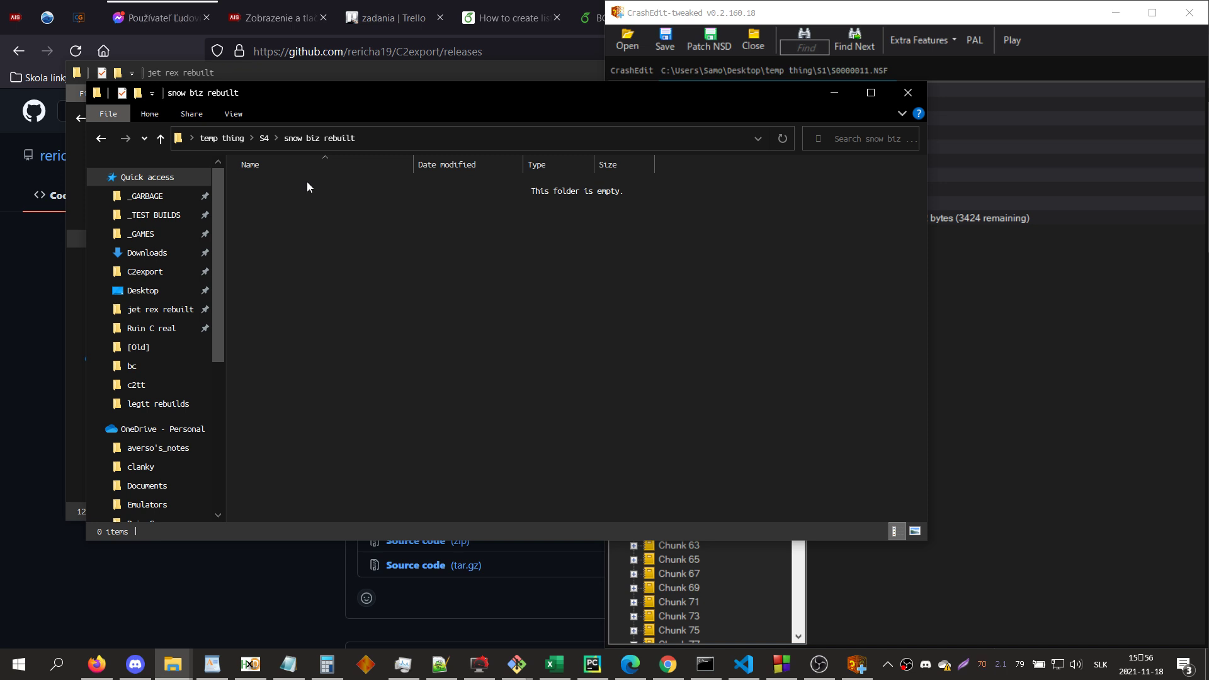
left_click(975, 38)
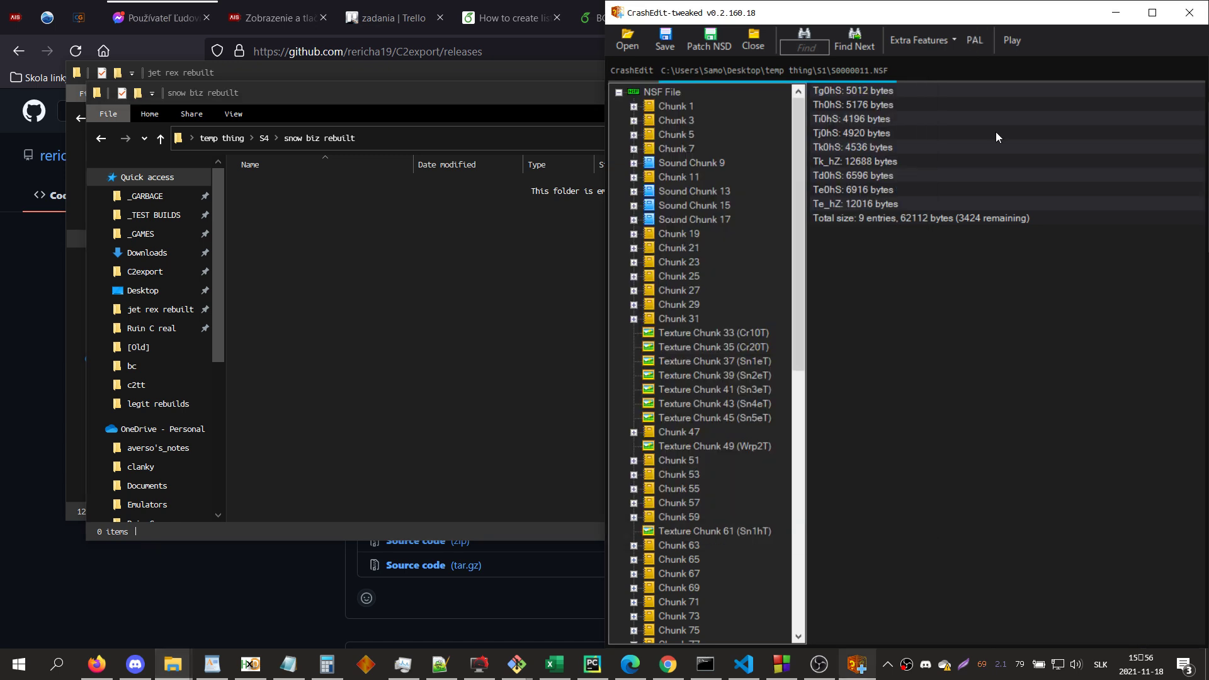
- Return to the S4 folder in File Explorer, point out SCES_009.67 and SYSTEM.CNF, and reopen the snow biz rebuilt folder
left_click(264, 143)
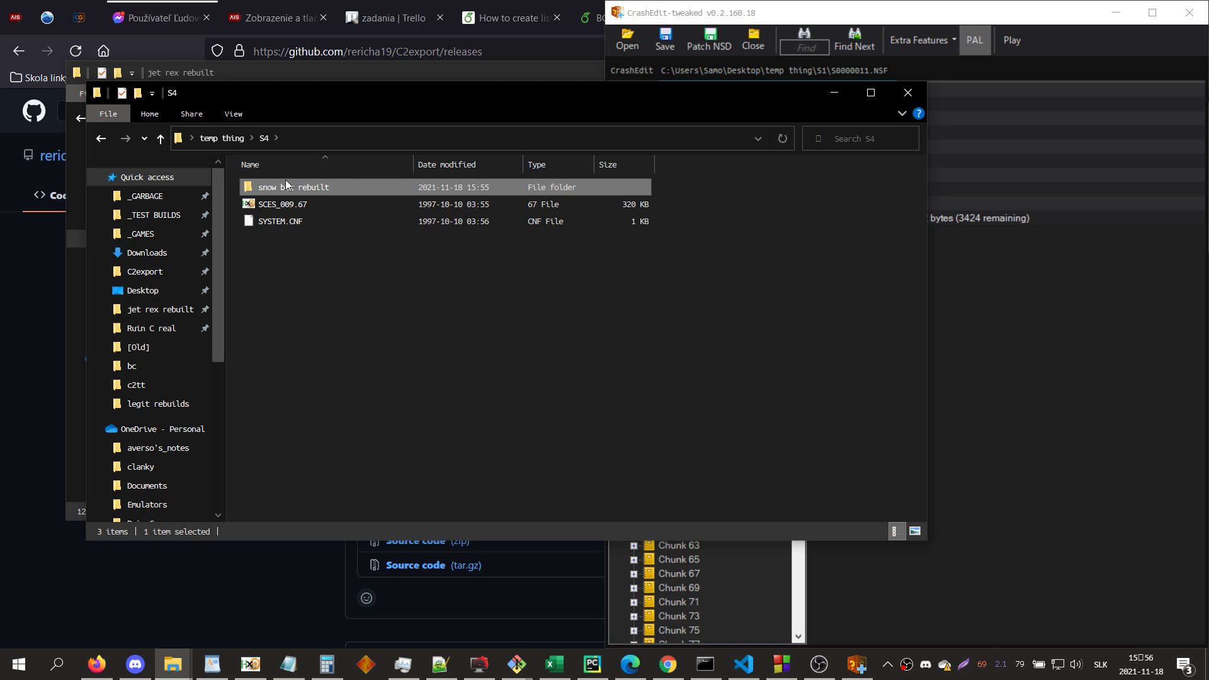
left_click(263, 139)
left_click(287, 207)
left_click(289, 223)
left_click(291, 206)
left_click(301, 220)
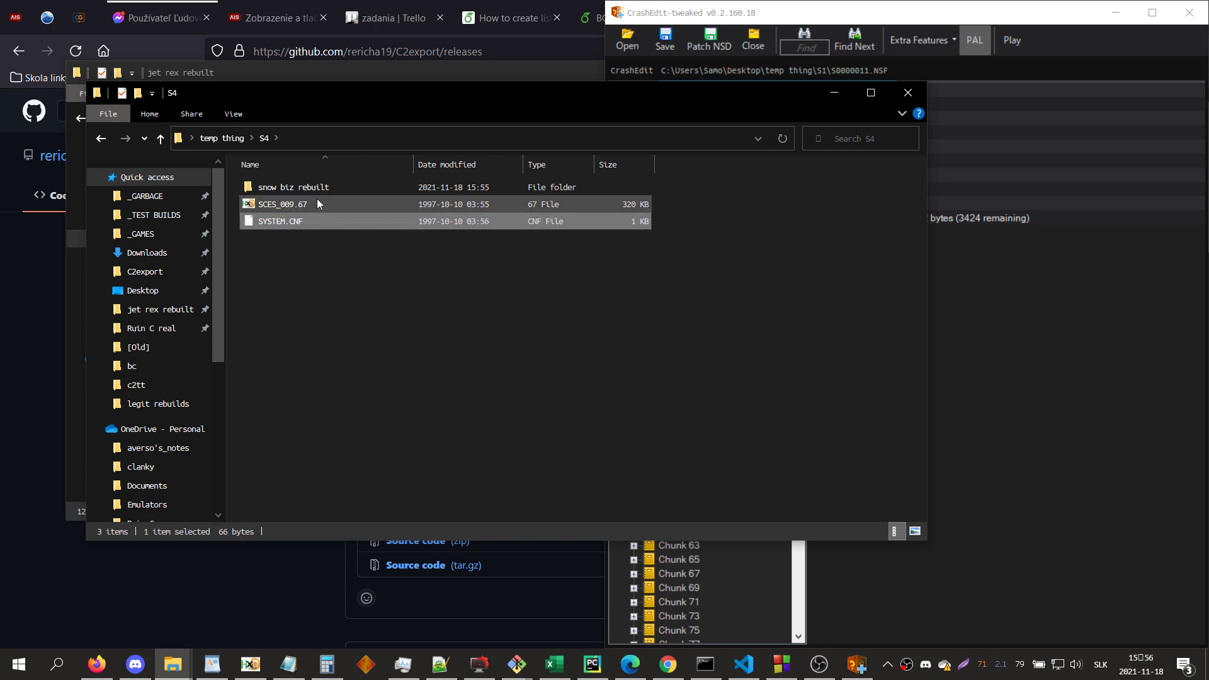
double_click(321, 195)
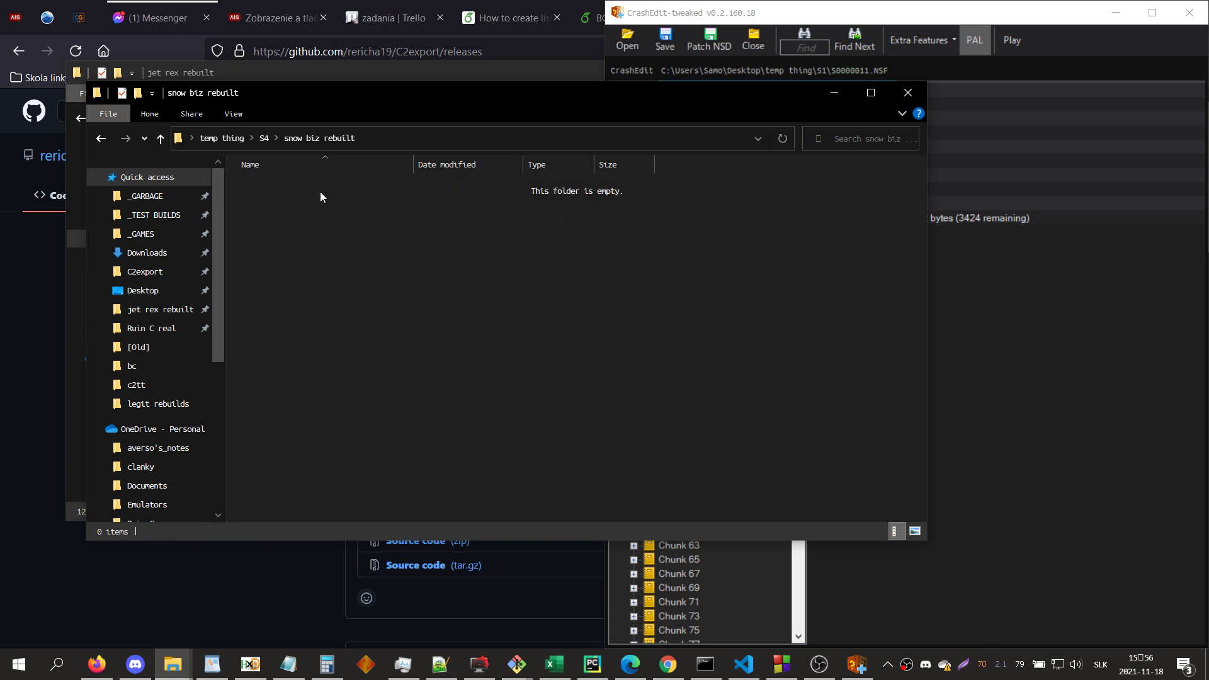
- Copy S0000011.NSD and S0000011.NSF from the S1 folder into S4\snow biz rebuilt
left_click(276, 138)
left_click(273, 159)
left_click(192, 137)
left_click(259, 157)
left_click(318, 429)
left_click(322, 441, "shift")
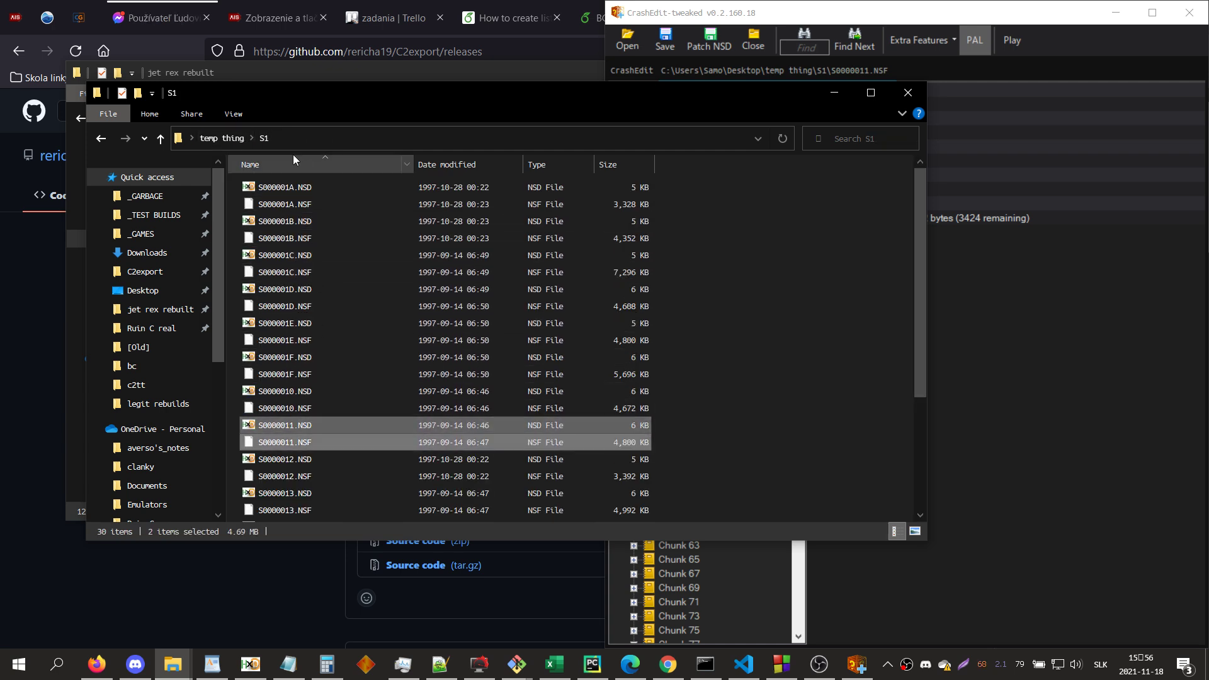
left_click(251, 138)
left_click(262, 223)
double_click(279, 187)
key("ctrl+v")
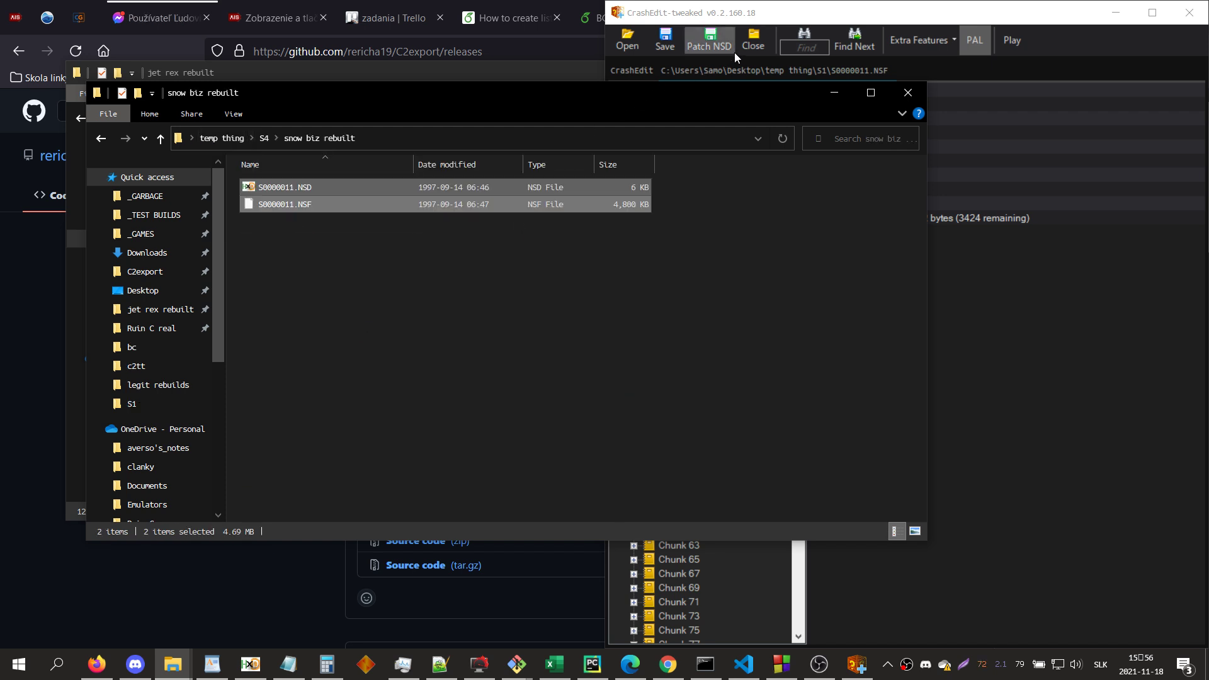
- In CrashEdit, close the S1 level file and open S0000011.NSF from the S4\snow biz rebuilt folder
left_click(754, 39)
left_click(643, 345)
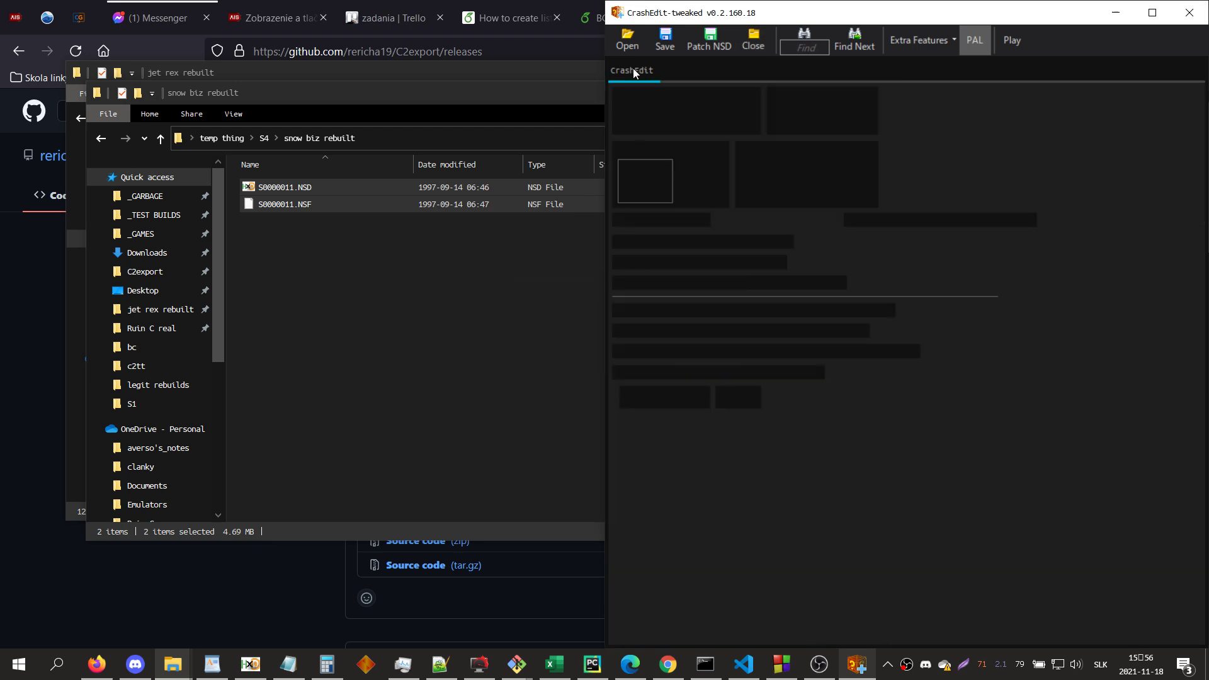
left_click(628, 39)
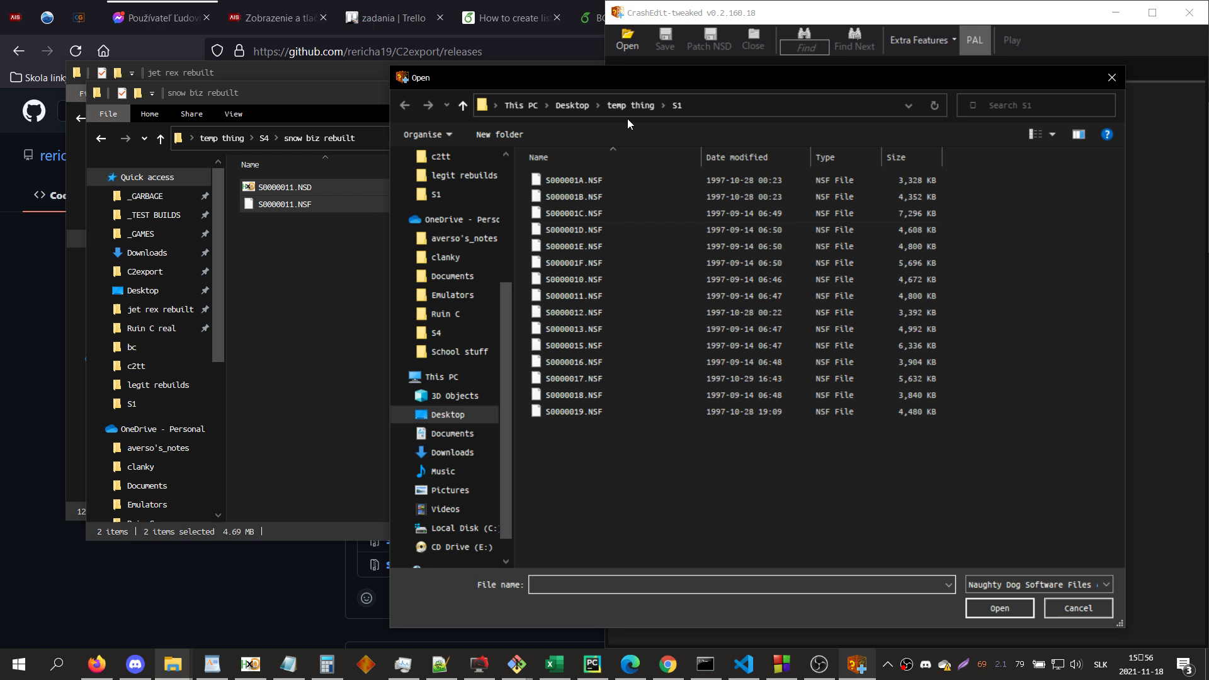
left_click(662, 105)
left_click(685, 187)
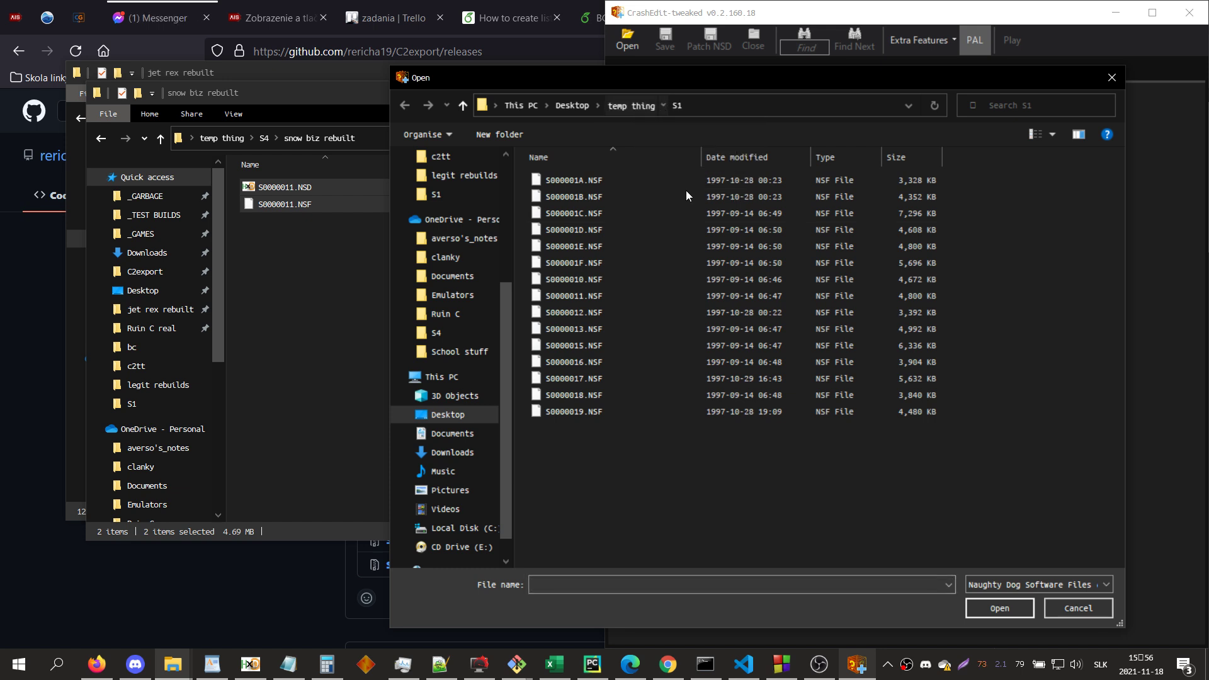
double_click(678, 180)
double_click(651, 183)
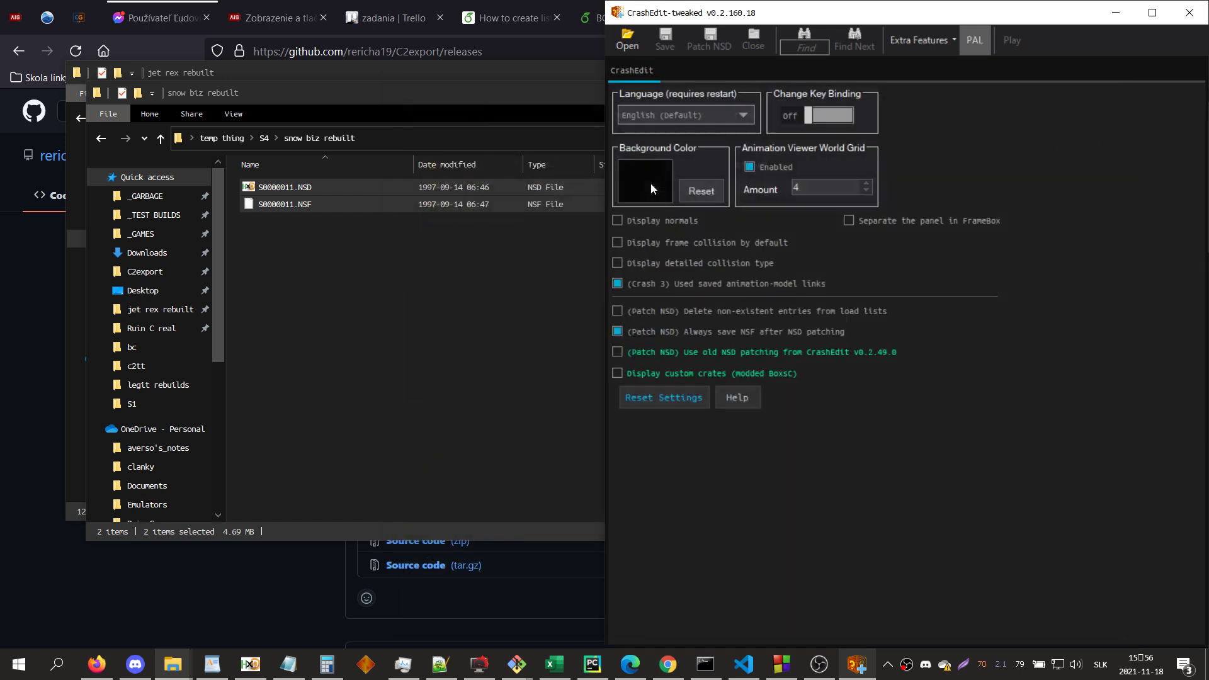
left_click(290, 281)
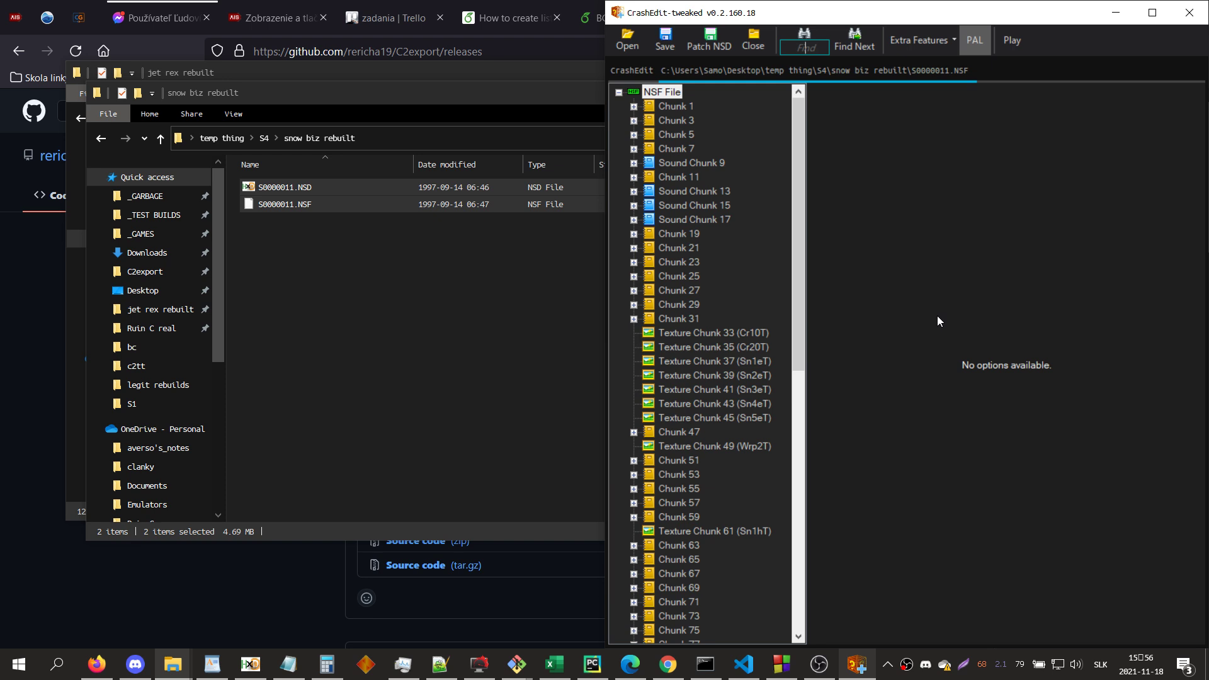
- Search the level for zone and 0d_, and examine zones 0d_hZ and 0f_hZ in the 3D view
type("zone")
key("Return")
left_click_drag(1014, 381, 1017, 389)
key("ctrl+f")
type("0d")
key("Return")
type("_")
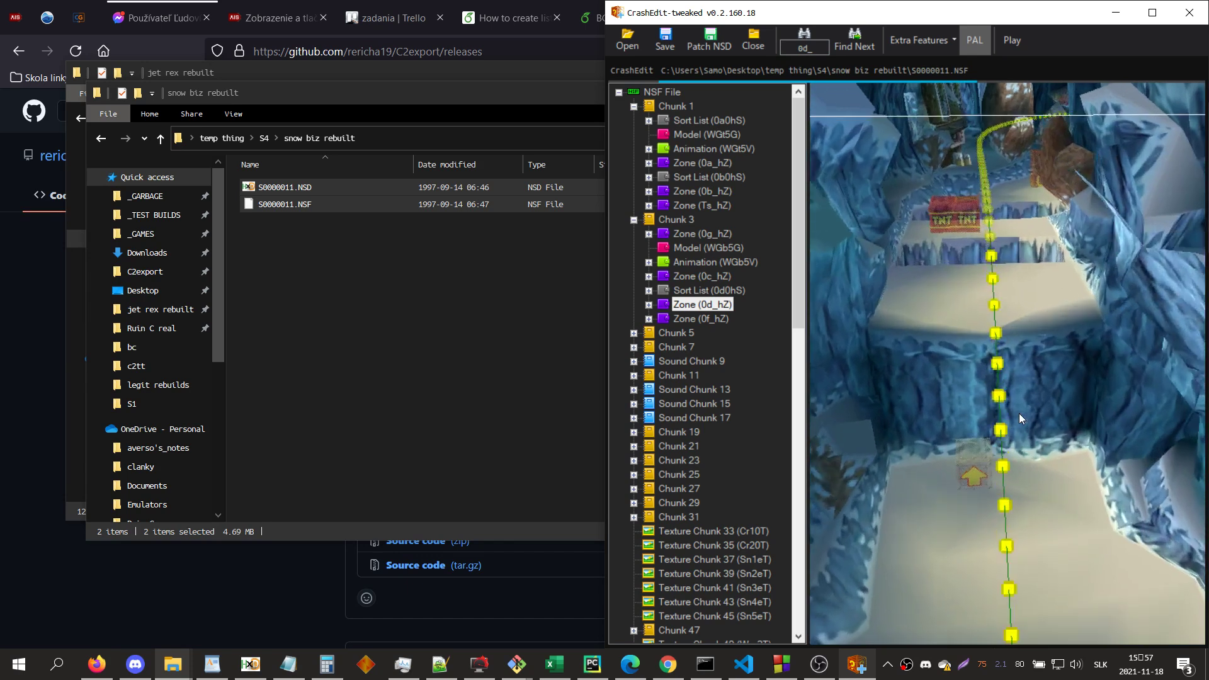
left_click(705, 320)
mouse_move(1027, 441)
left_mouse_down()
mouse_move(1038, 455)
mouse_move(1048, 439)
left_mouse_up()
- Find zone 0g_hZ, expand its entity list and undock its 3D view into a separate window
key("ctrl+f")
type("0g")
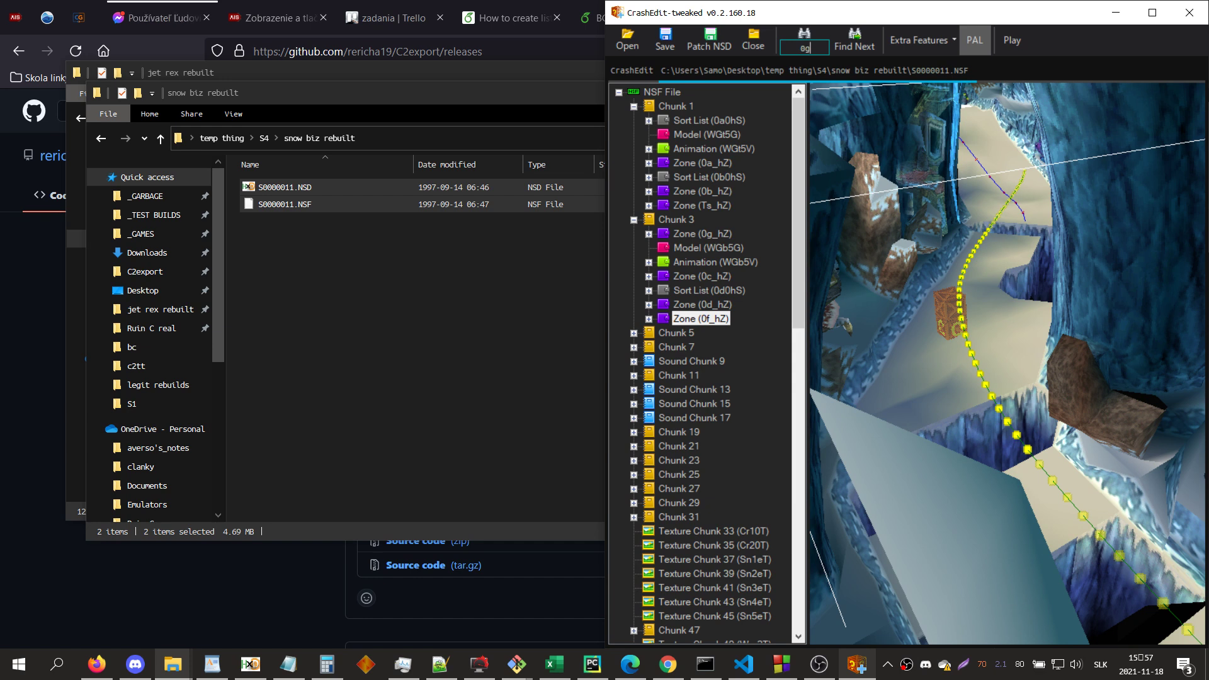
type("_")
key("Return")
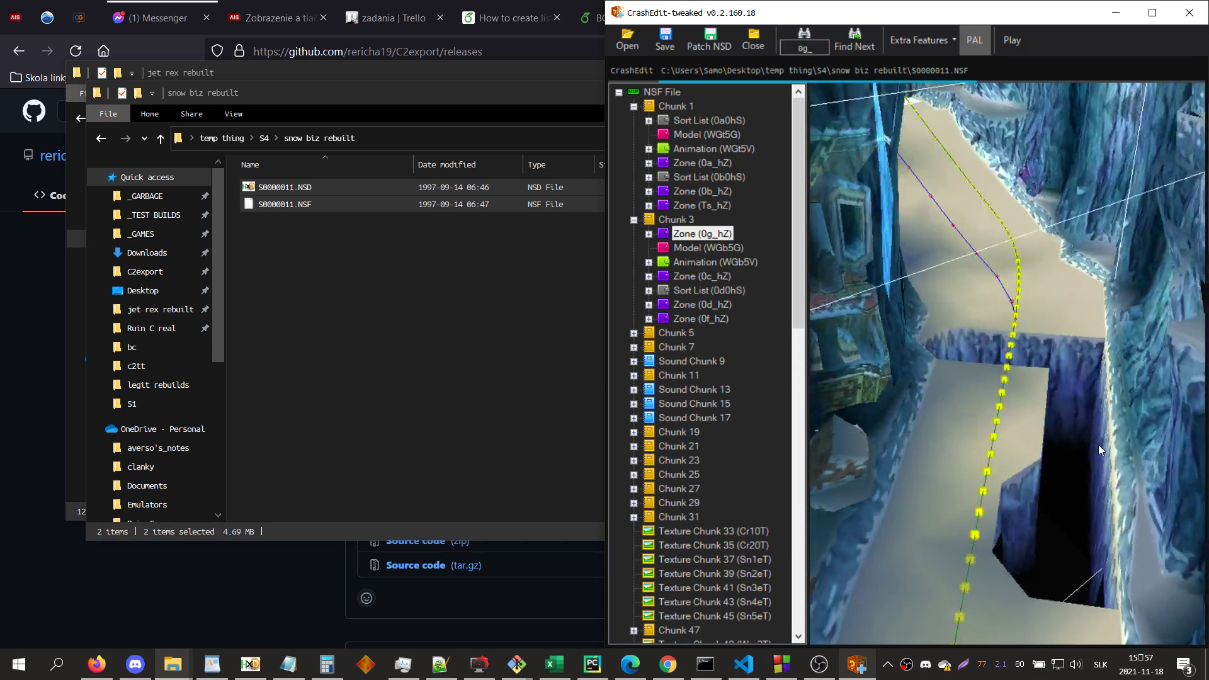
double_click(699, 234)
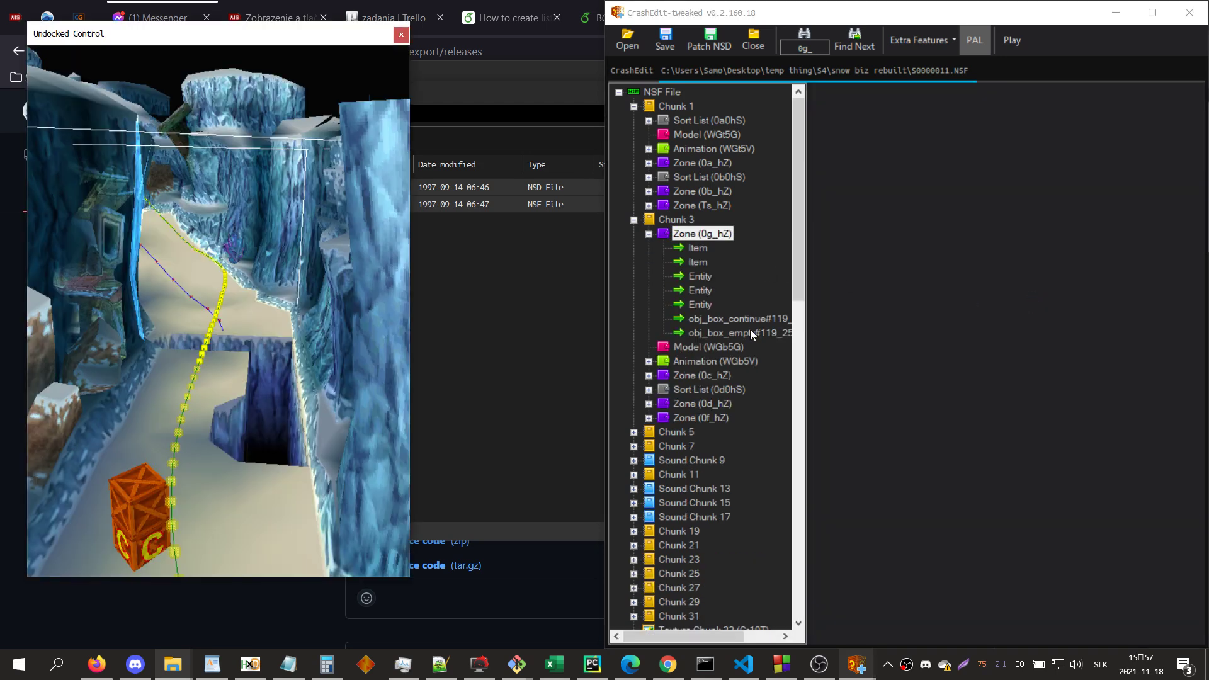
- Duplicate the obj_box_empty entity in zone 0g_hZ and set the copy's position to X 617 and Z 625
right_click(751, 333)
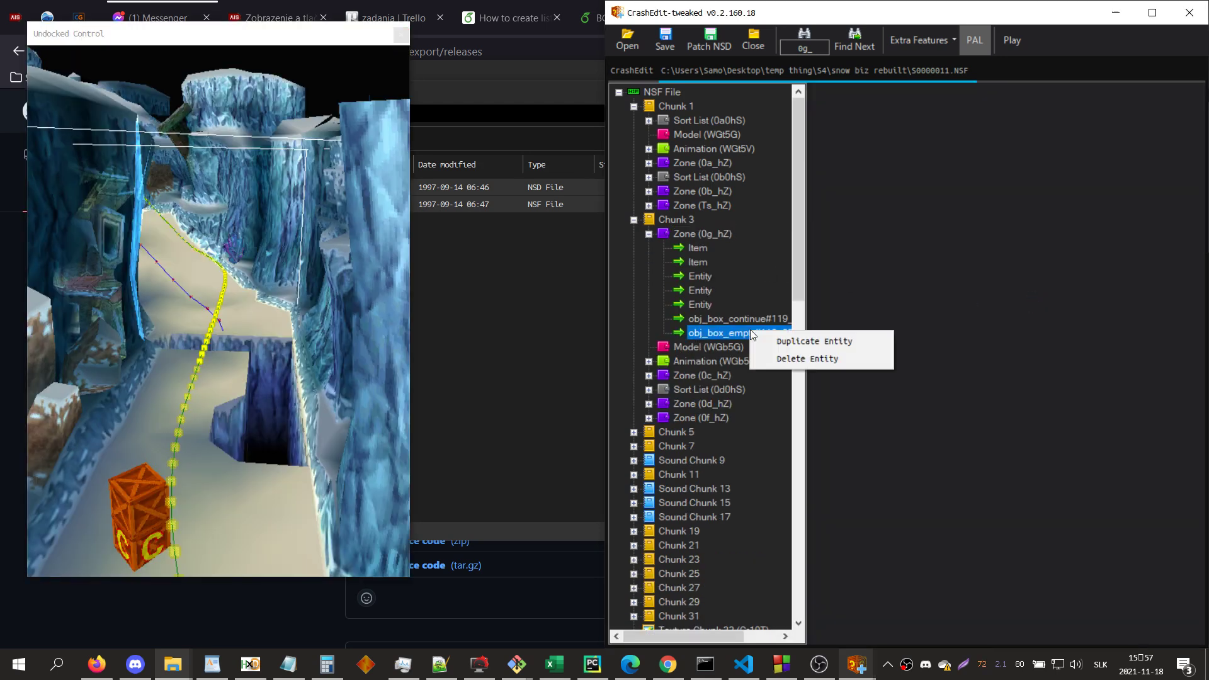
left_click(812, 340)
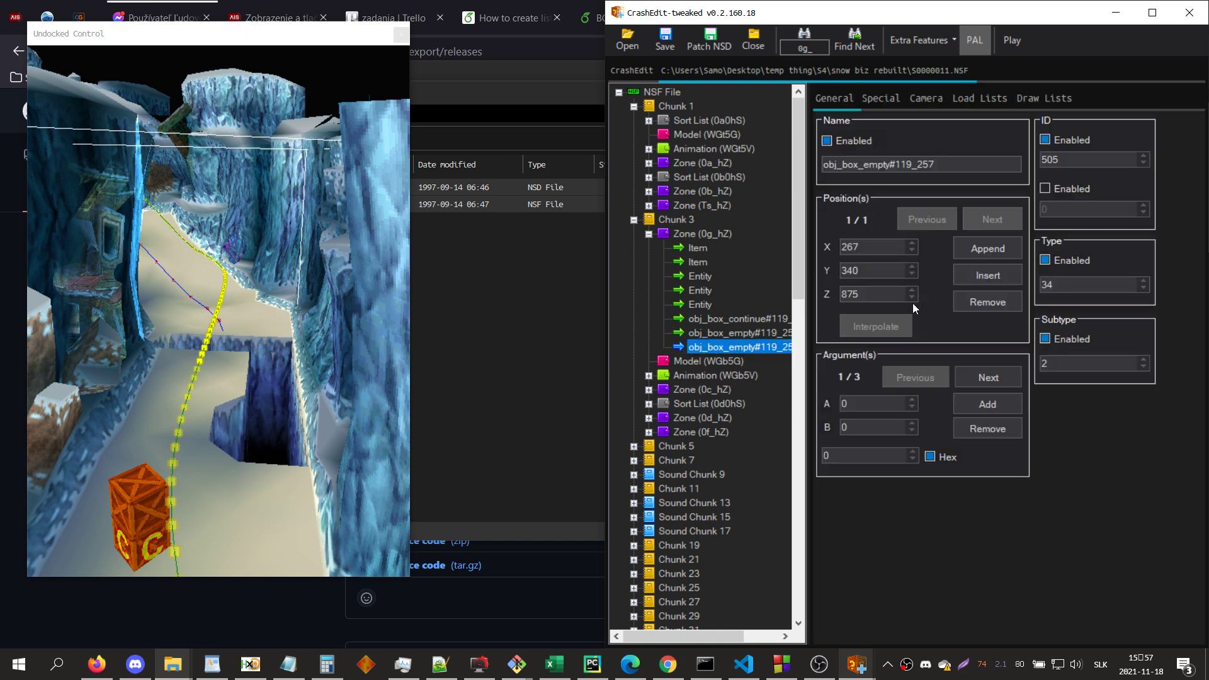
left_click(912, 299)
left_click(911, 299)
left_click(911, 250)
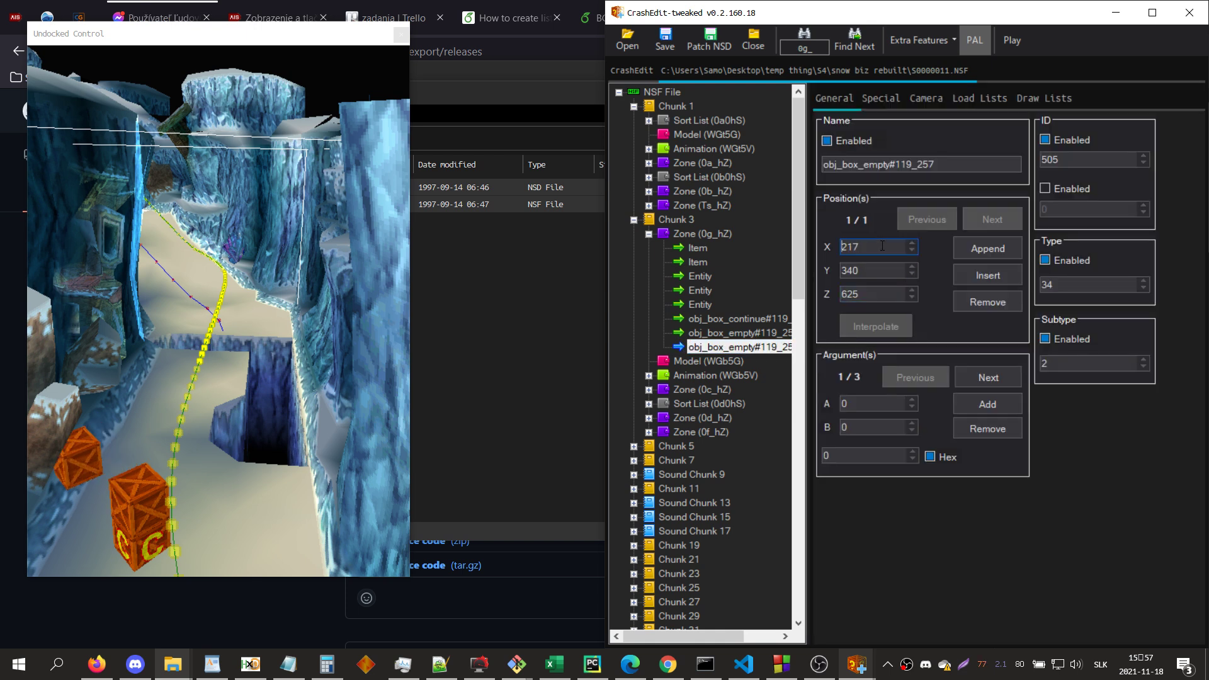
scroll(882, 246, "up", 9)
- Rename the duplicated box entity as porcupine
double_click(907, 164)
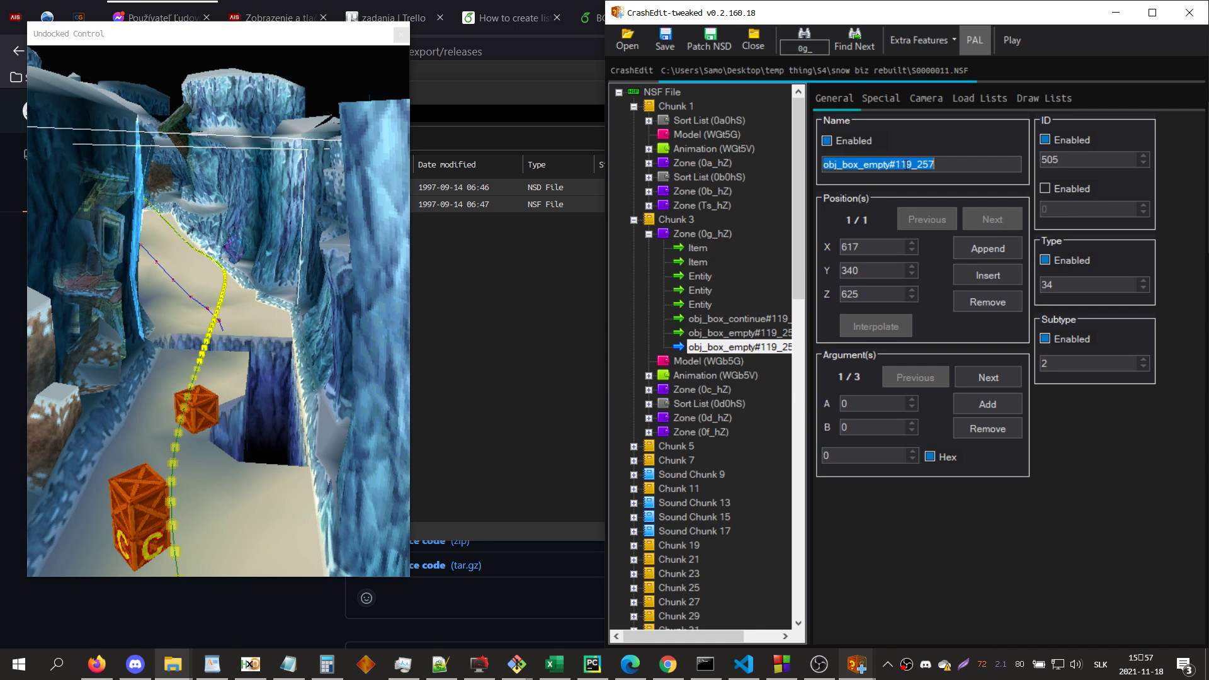
type("pr")
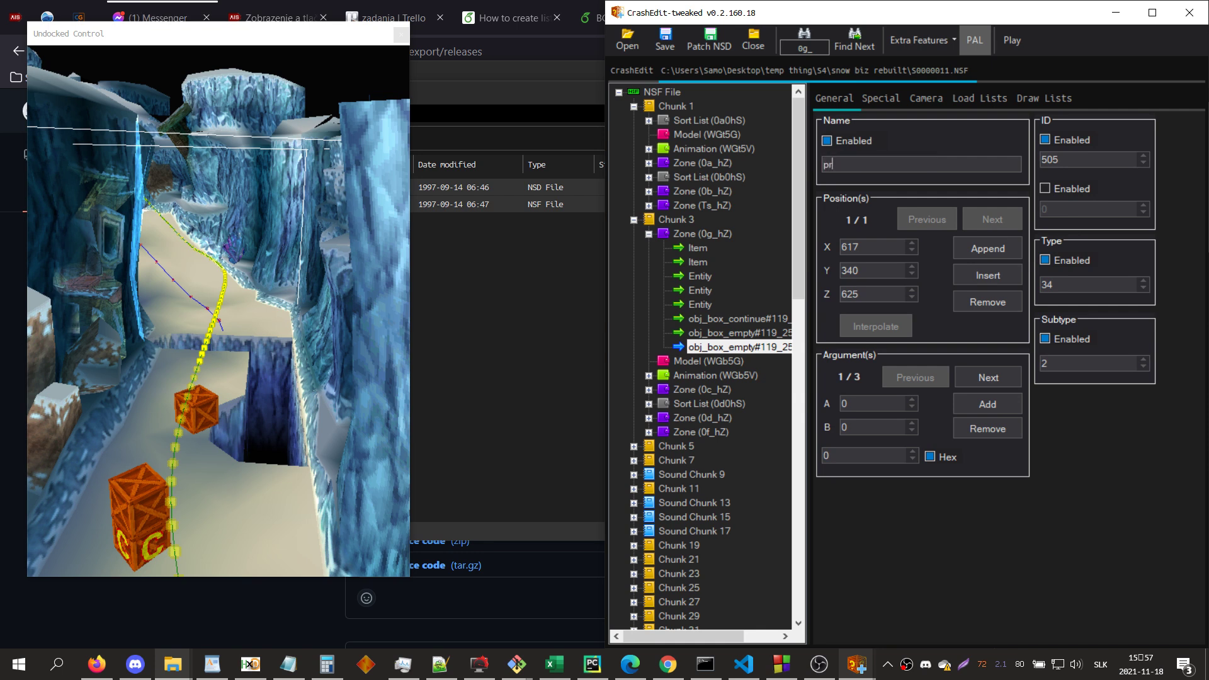
type("orcupine")
- Search the level for porcupine to locate an existing porcupine entity
left_click(805, 48)
type("p")
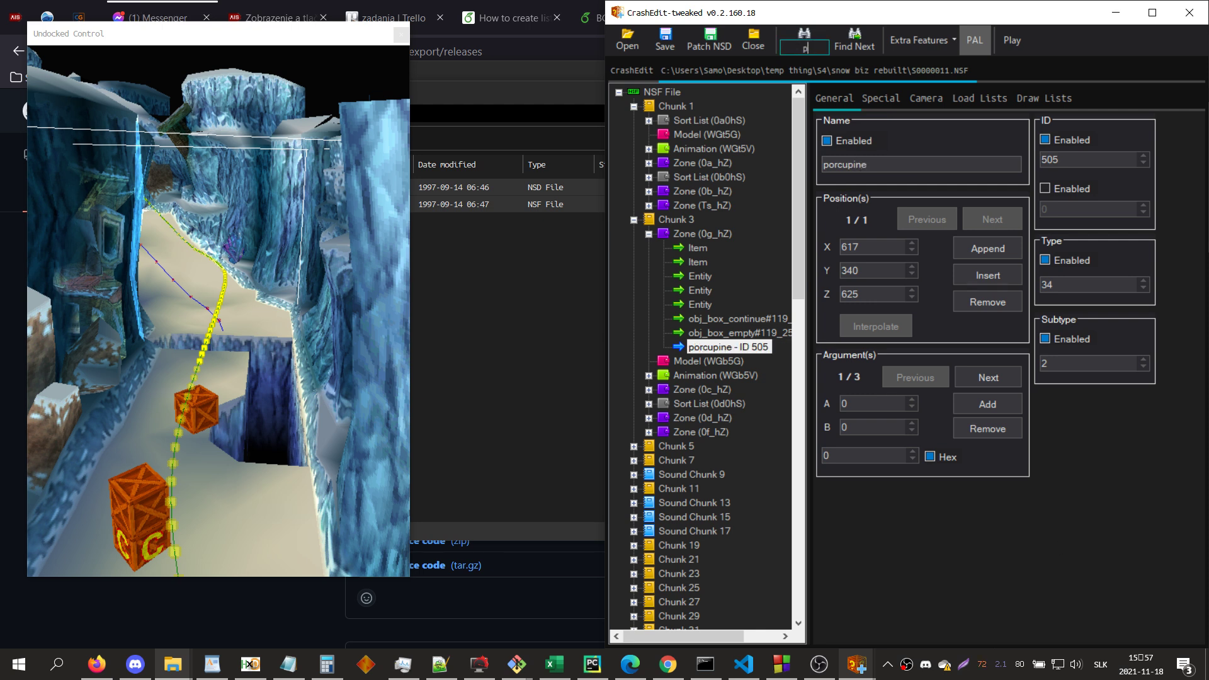
key("BackSpace")
type("cupine")
key("Return")
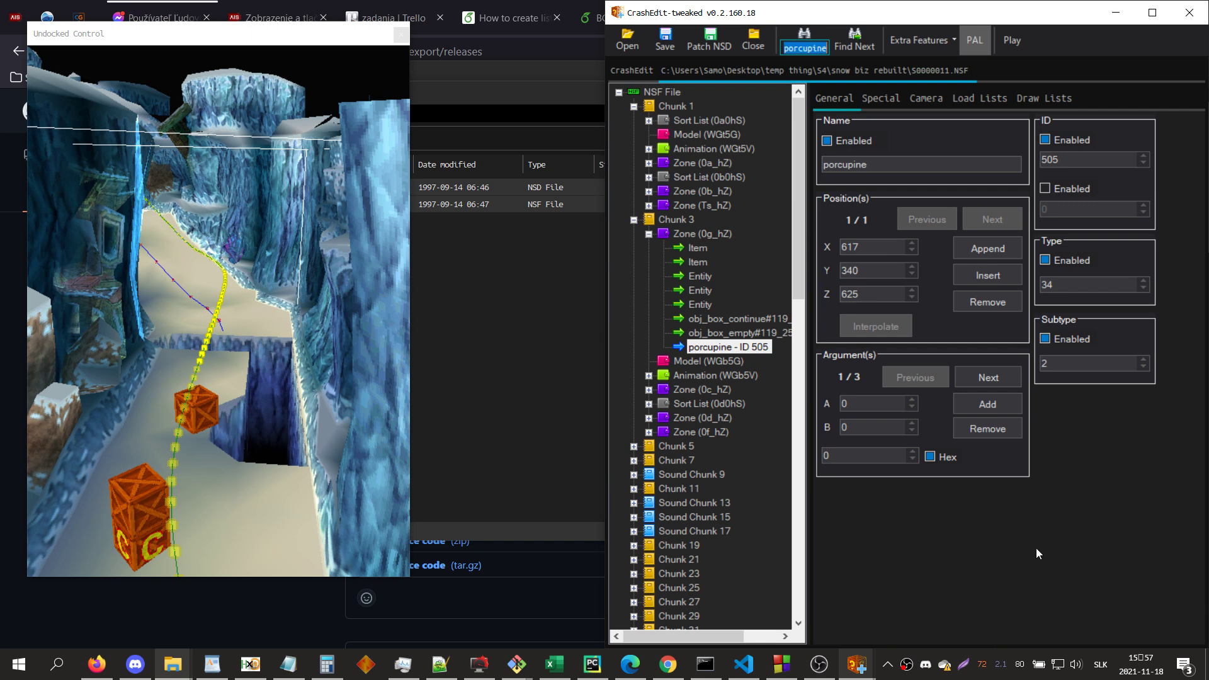
- Switch to Notepad, clear its old notes, and write the porcupine's type and subtype 27-1 with the first argument 0,200/ below
left_click(288, 664)
key("ctrl+a")
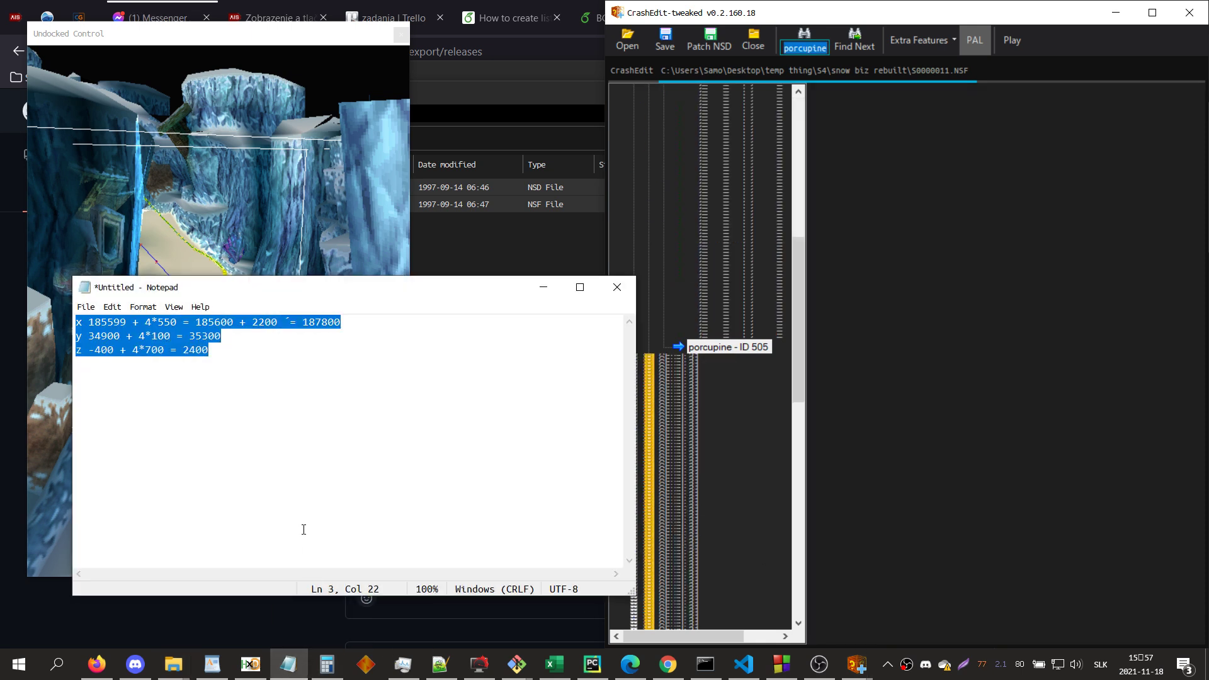
key("BackSpace")
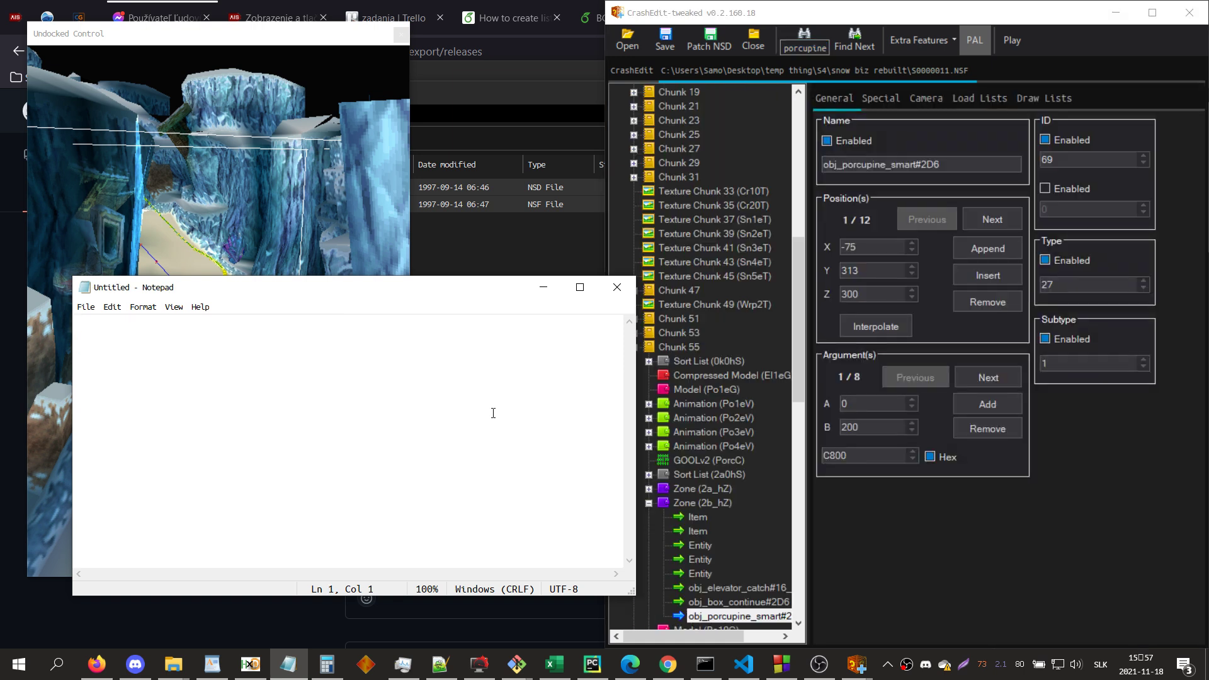
type("27-1 ")
type("0")
type(",200/")
- Note the existing porcupine's second and third arguments in Notepad as 0,6/0,1/ after the first one
left_click(985, 388)
left_click(985, 387)
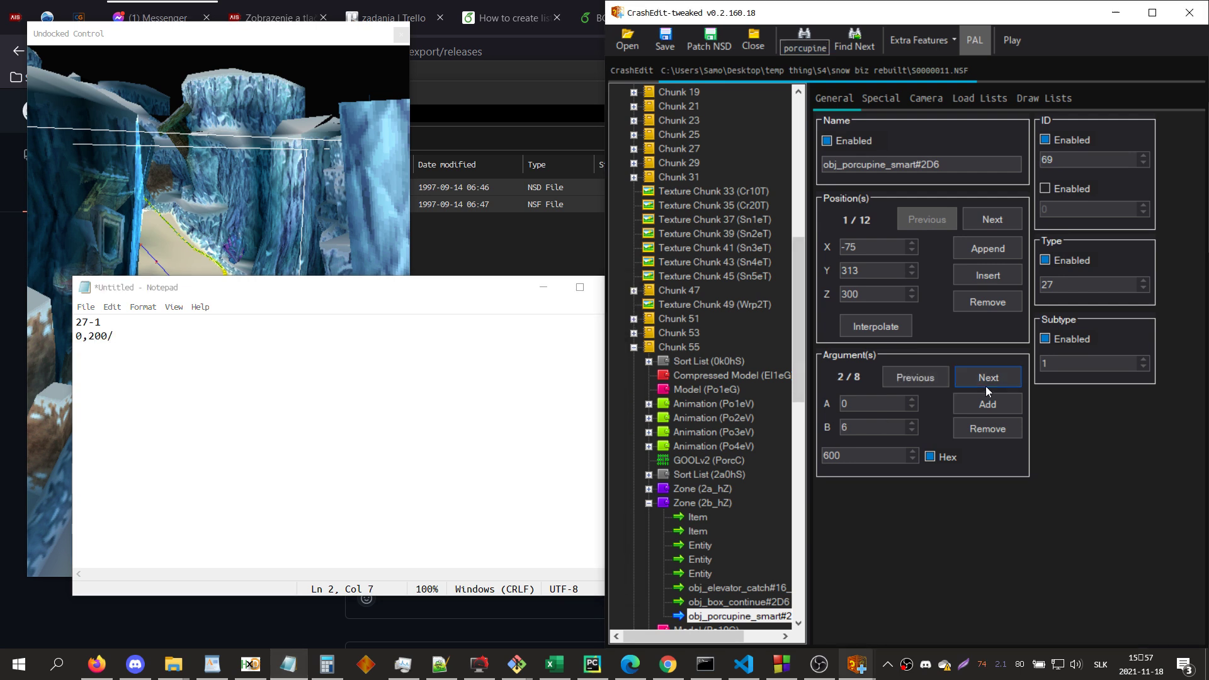
left_click(481, 410)
type("0,6/")
left_click(988, 377)
left_click(989, 377)
left_click(399, 461)
type("0,1/")
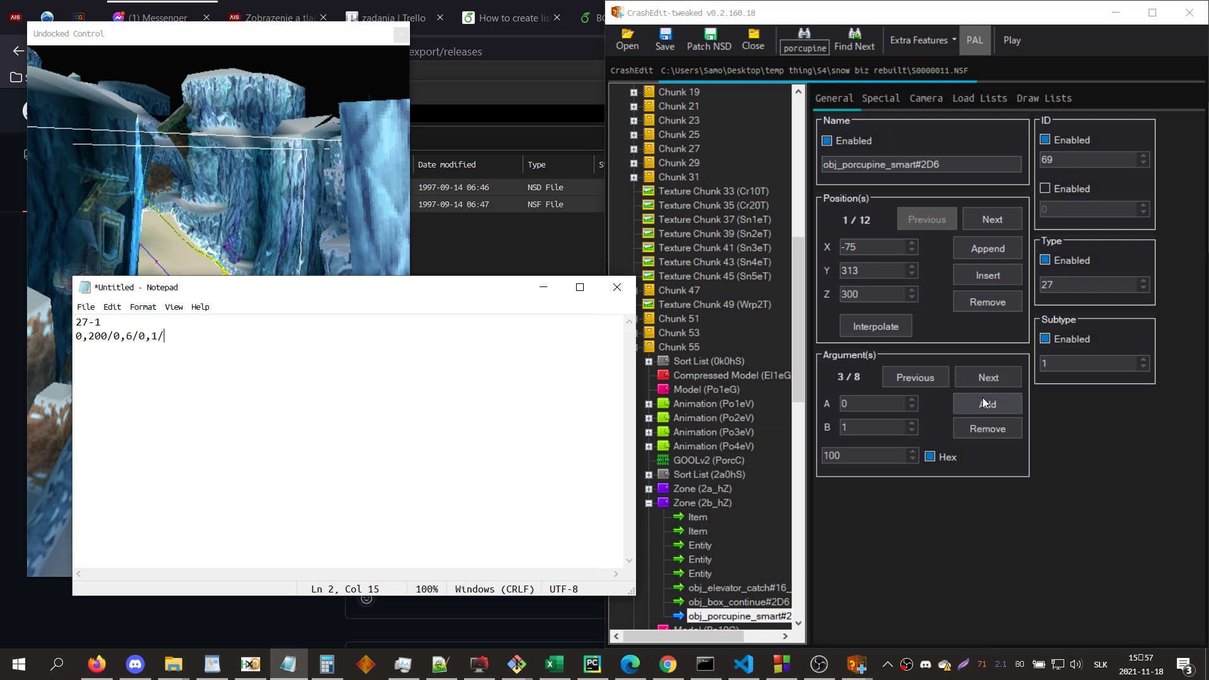
- Add the existing porcupine's fourth argument, 0,-1000/, to the argument line in Notepad
left_click(988, 378)
left_click(445, 410)
type("0,-1000/")
key("BackSpace")
type("0/")
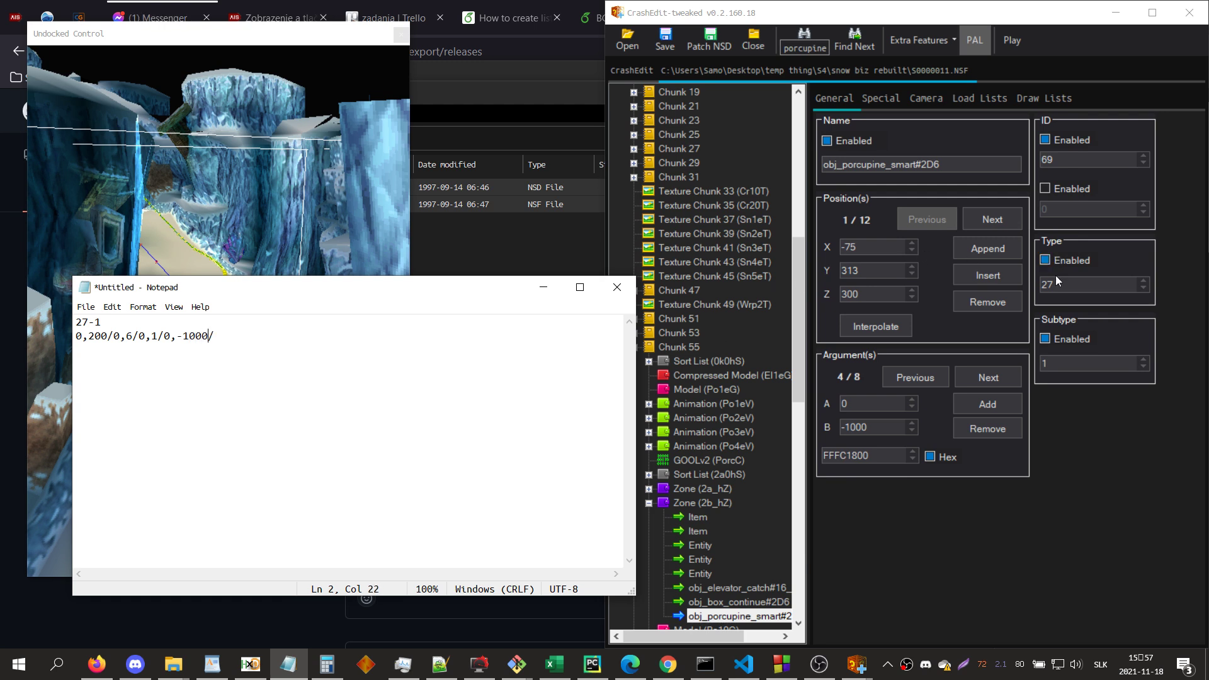
- Go through the existing porcupine's last four arguments and note each as 0/ in Notepad
left_click(988, 377)
left_click(456, 404)
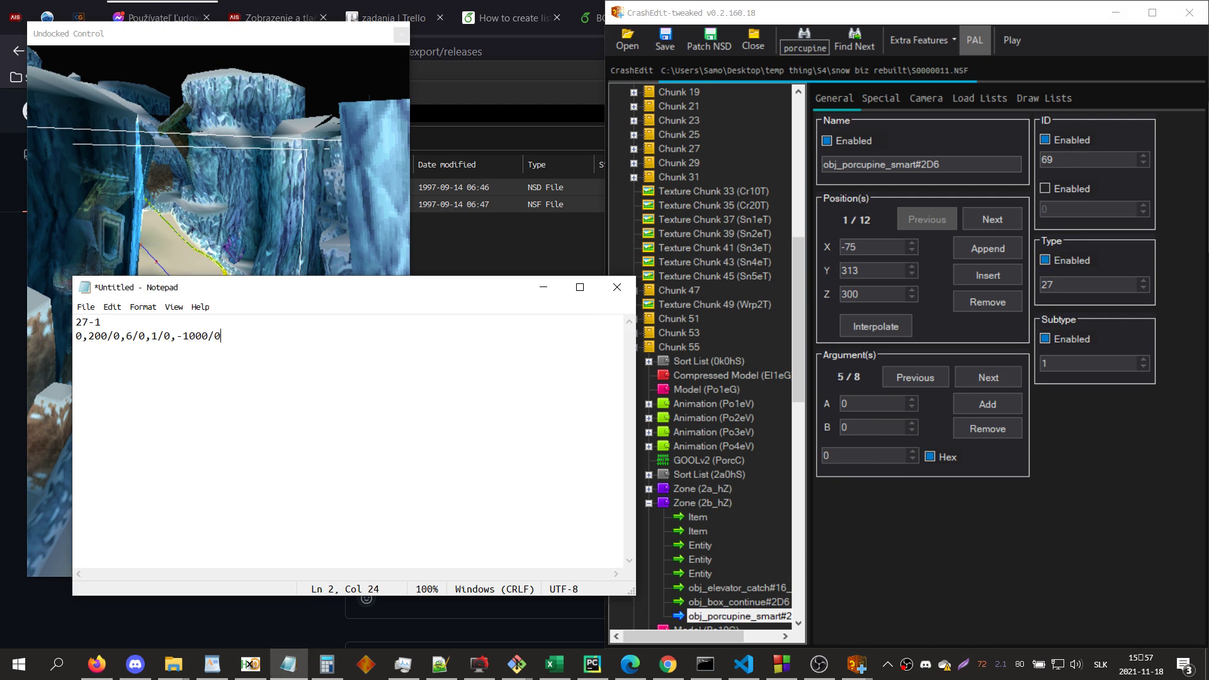
left_click(989, 377)
left_click(548, 405)
type("0/")
left_click(983, 377)
left_click(548, 405)
type("0/")
left_click(960, 376)
left_click(526, 399)
type("0/")
- Search the level for porcup to return to the new porcupine entity, and set its type to 27 and subtype to 1
left_click(913, 523)
key("ctrl+f")
type("porcup")
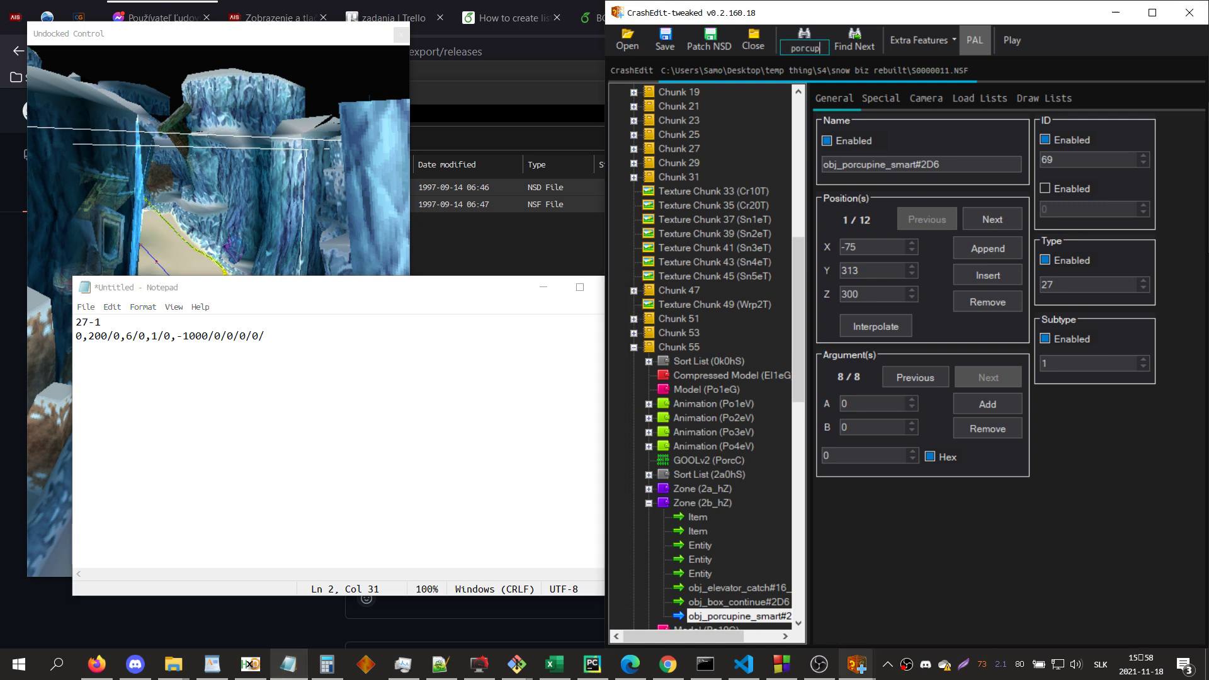
key("Return")
double_click(1053, 290)
type("27")
key("Tab")
key("Tab")
type("1")
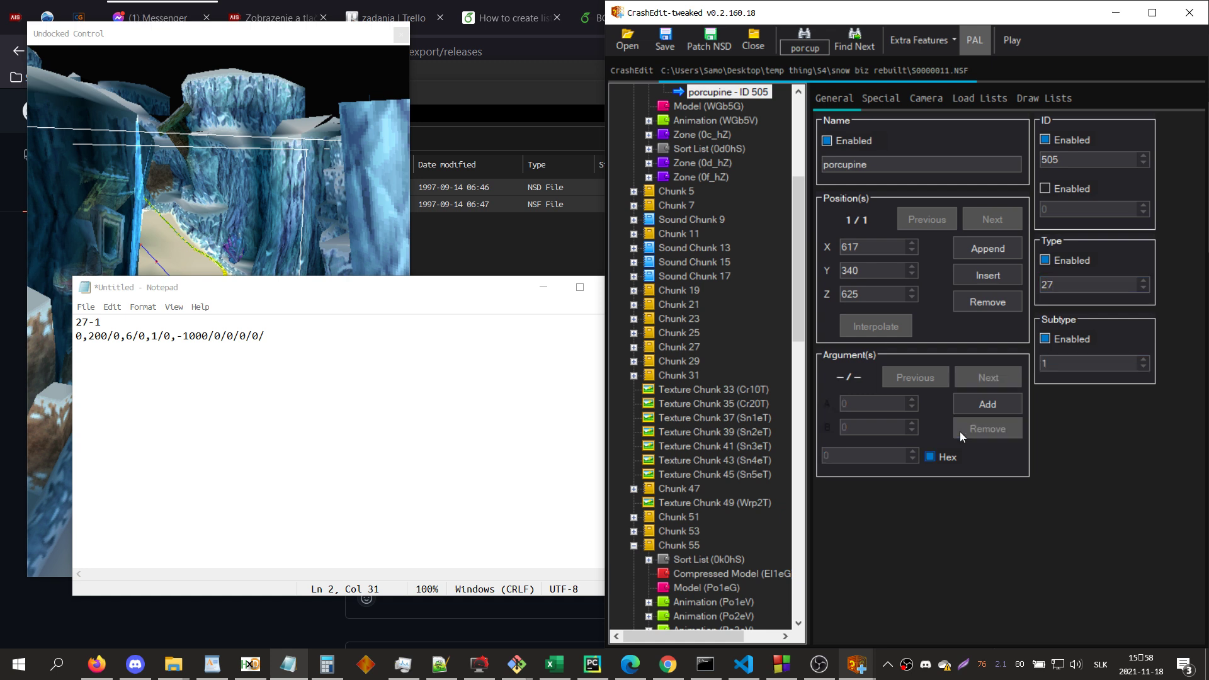
- Add eight arguments to the new porcupine entity
left_click(975, 402)
left_click(975, 403)
left_click(974, 402)
left_click(975, 403)
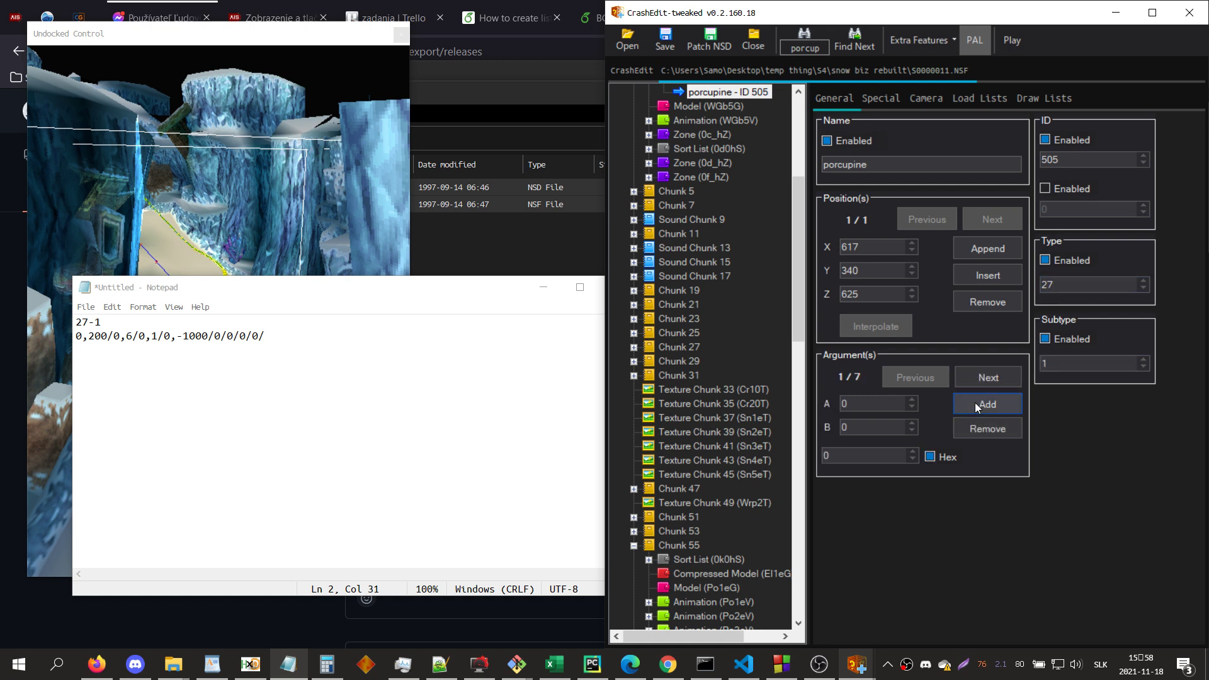
left_click(977, 409)
- Fill in the B values of the porcupine's first four arguments from the notes: 200, 6, 1 and -1000
left_click(899, 419)
type("200")
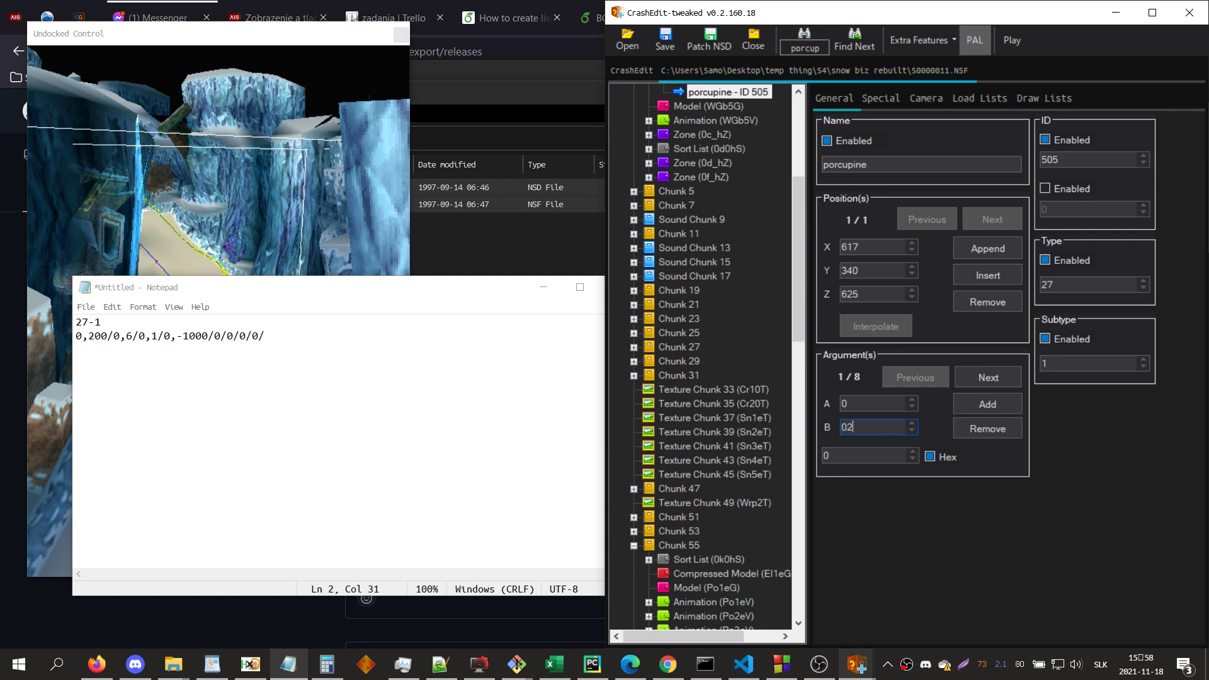
left_click(980, 381)
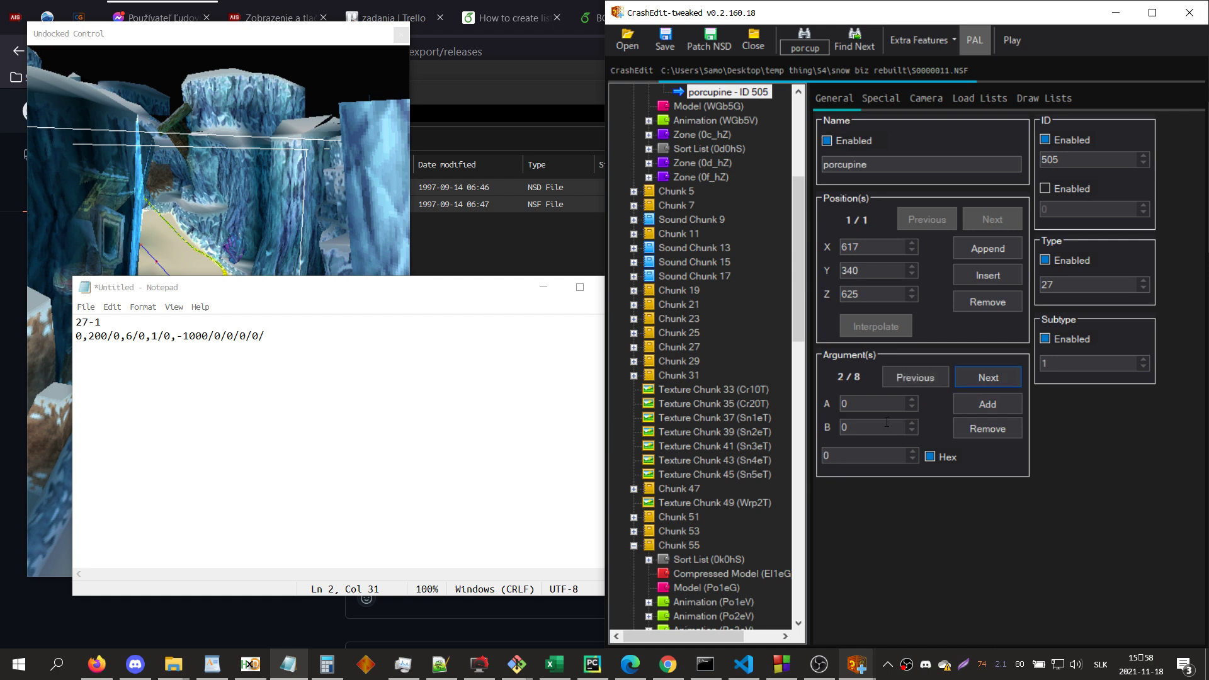
left_click(973, 382)
left_click(977, 378)
type("100")
type("0-")
left_click(998, 374)
left_click(999, 374)
- Show zone 0g_hZ beside the porcupine's properties and set the entity's first position to X 467
scroll(785, 258, "up", 5)
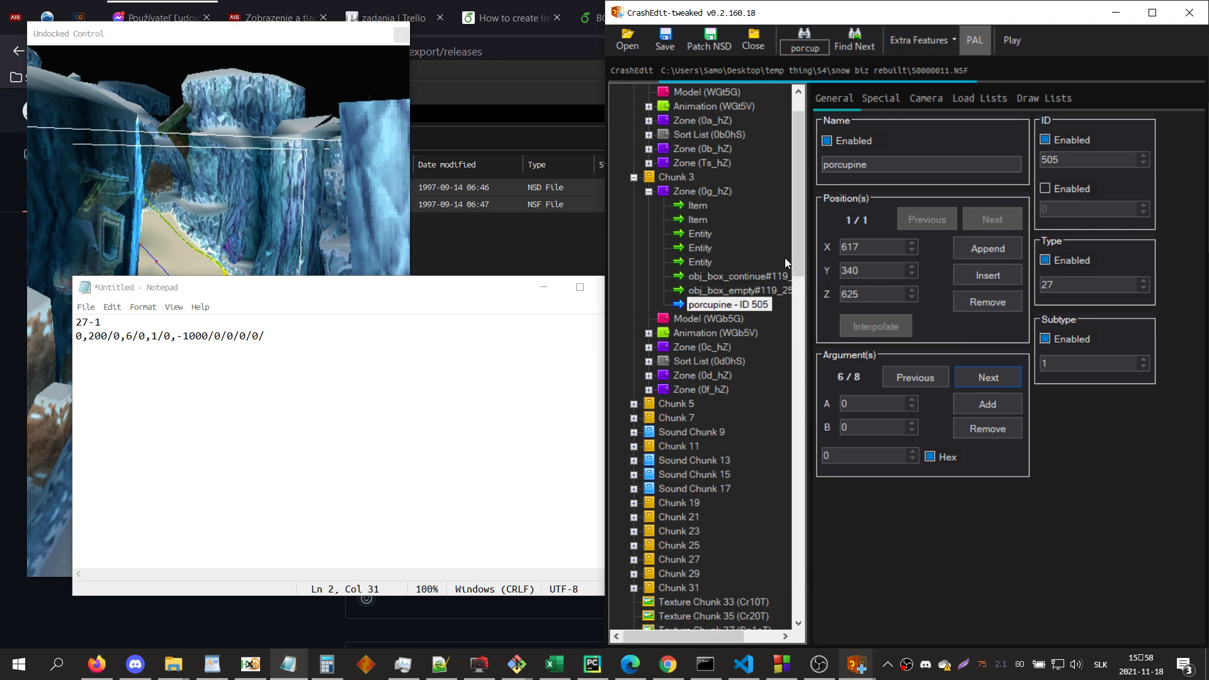
left_click(712, 197)
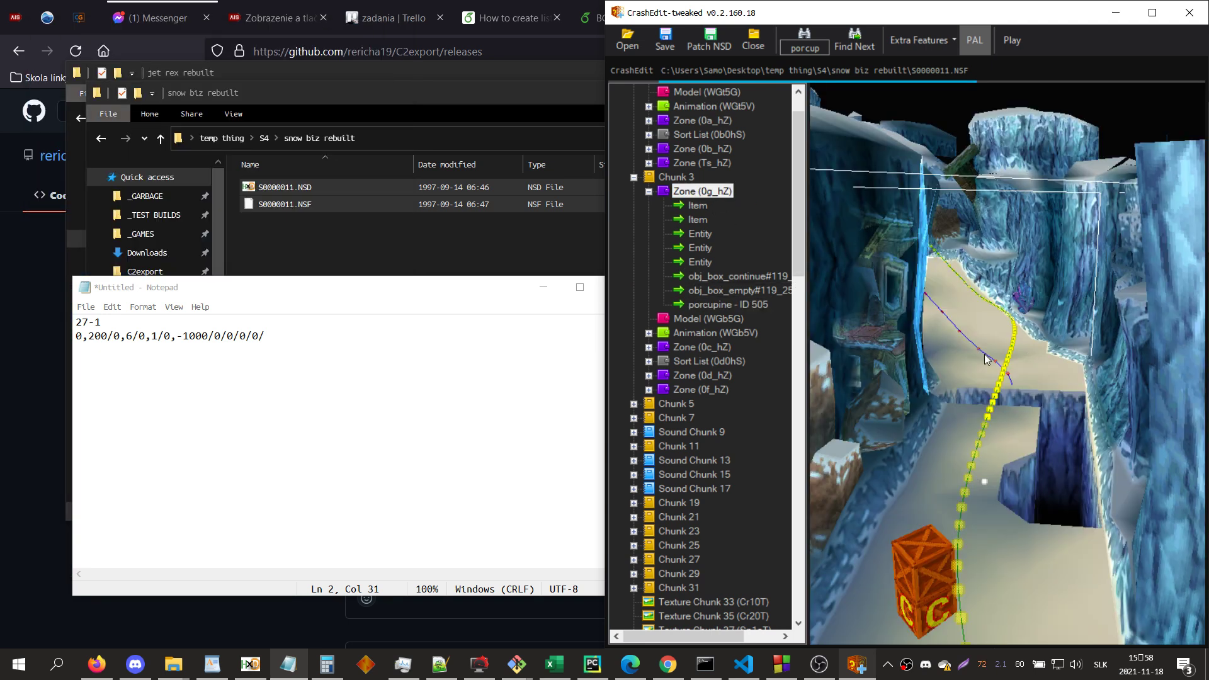
left_click(724, 305)
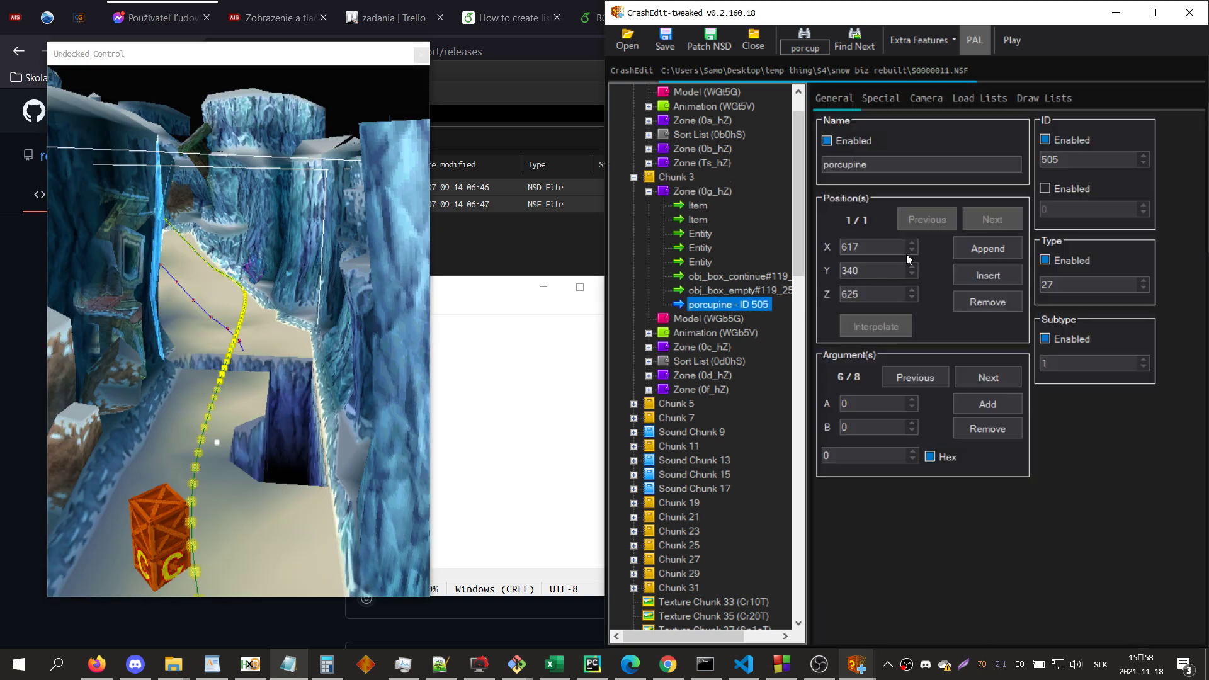
double_click(907, 251)
type("467")
- Append a second position to the porcupine's path and set it to X 917 and Z 225
left_click(988, 248)
left_click(889, 288)
scroll(888, 288, "down", 5)
scroll(881, 269, "down", 10)
left_click(873, 247)
scroll(872, 247, "up", 15)
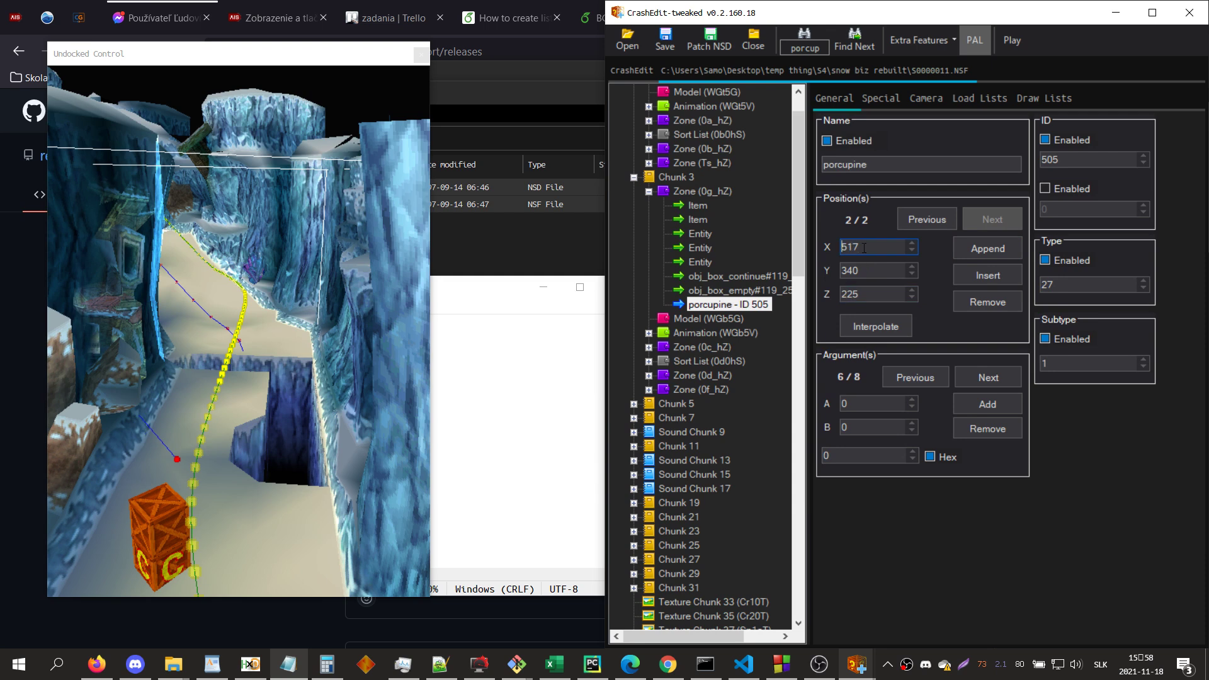
- Interpolate the porcupine's path between positions 1 and 2 with the Linear function and an amount of 15
left_click(880, 332)
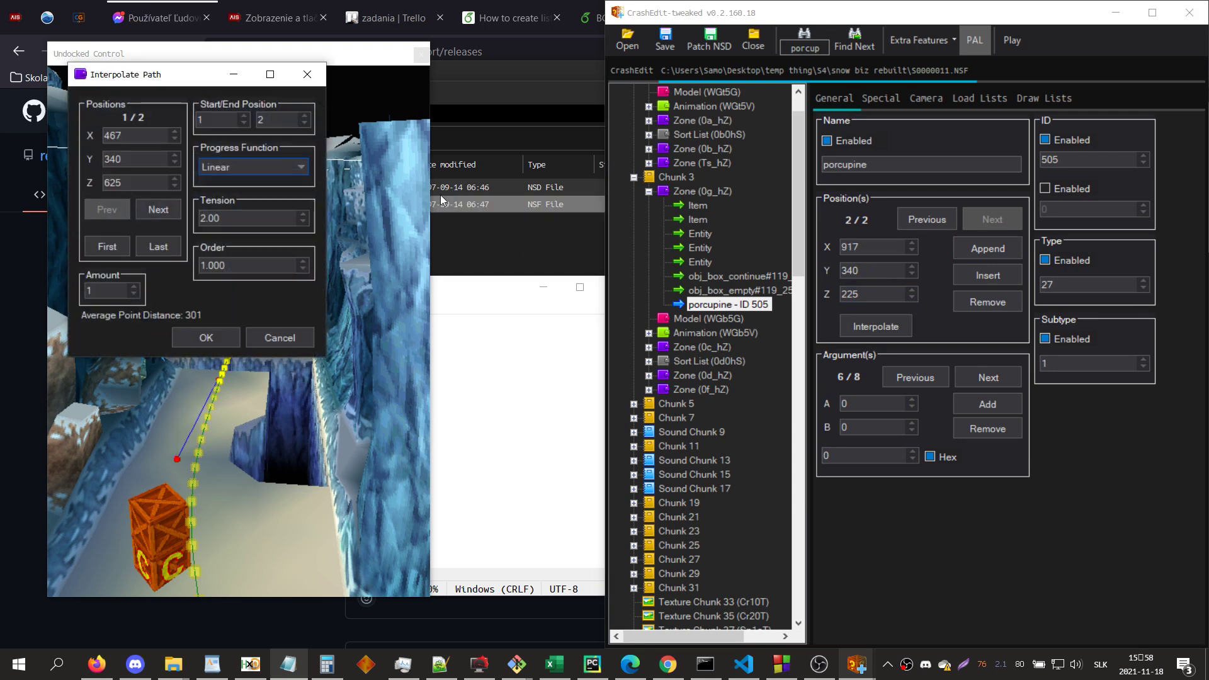
left_click(101, 295)
type("5")
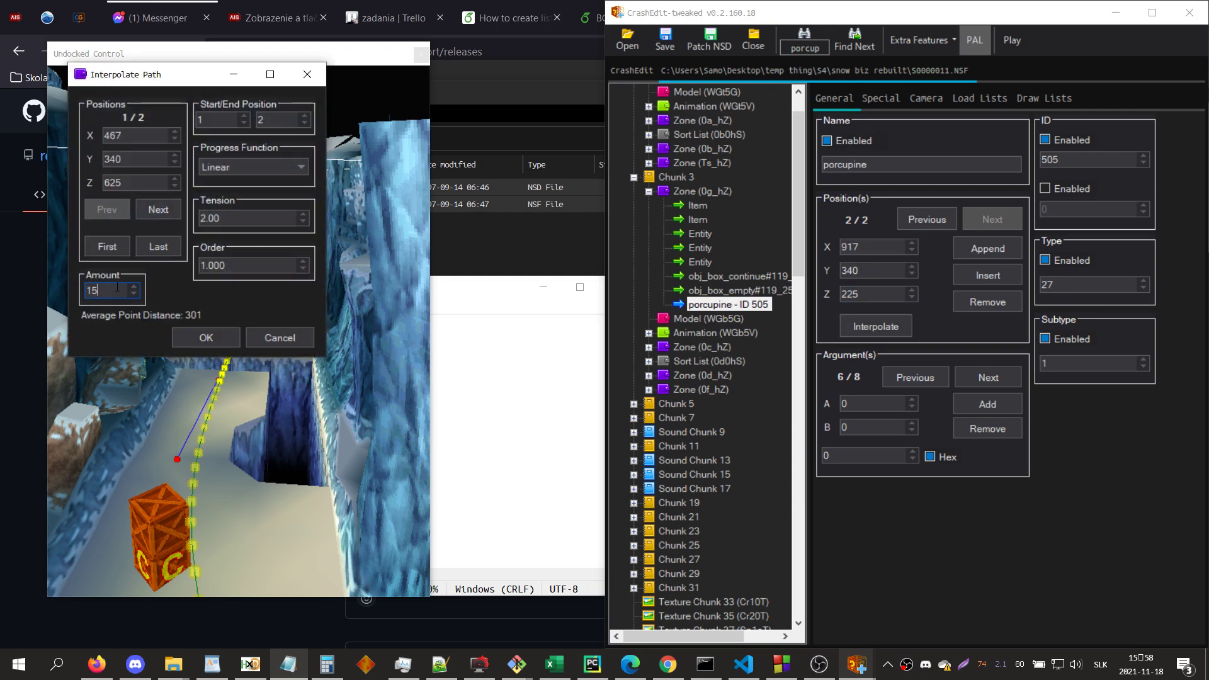
left_click(229, 265)
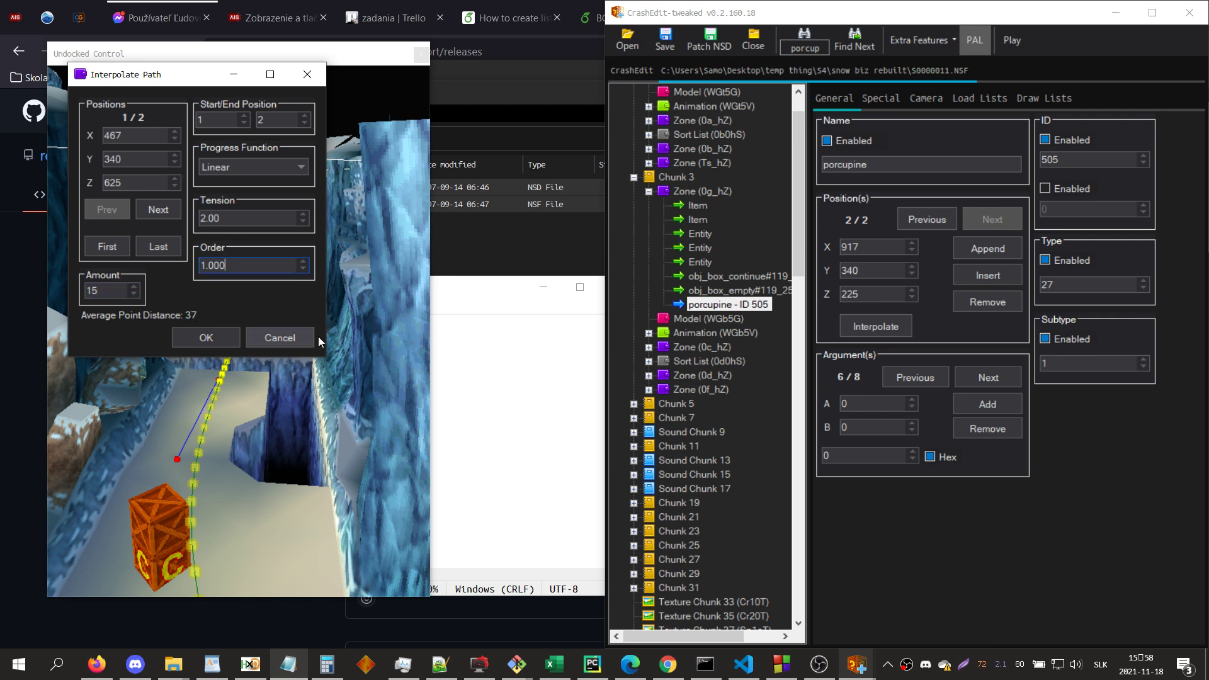
left_click(201, 337)
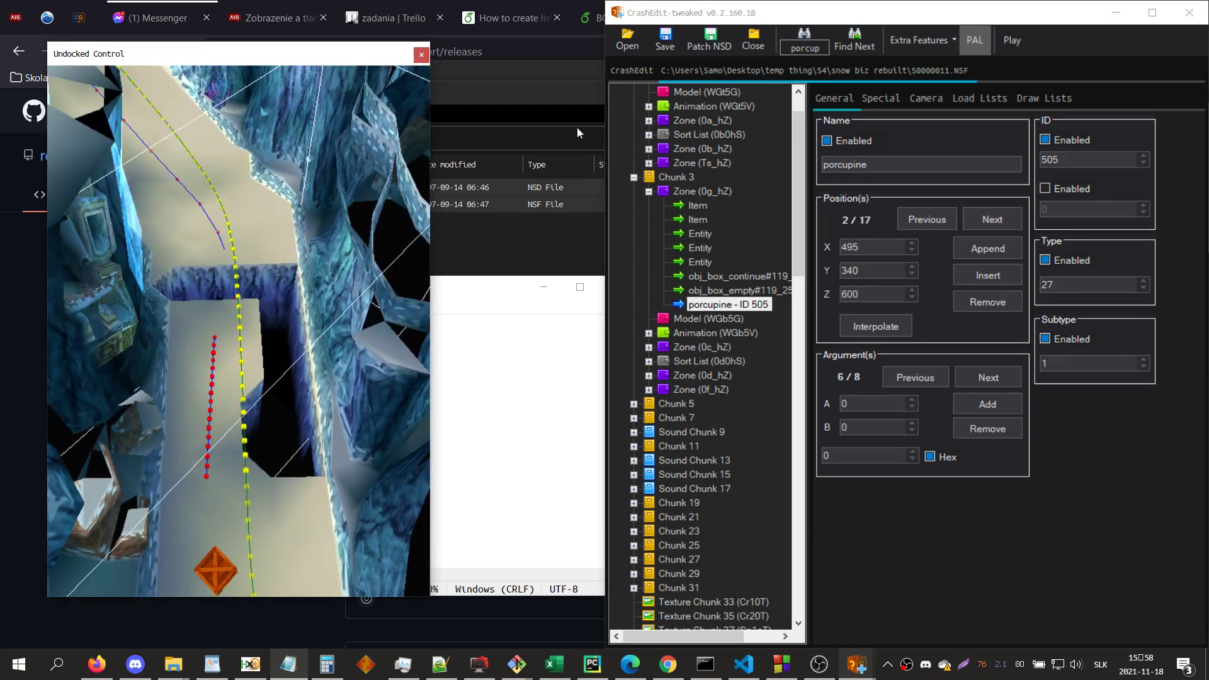
- Try to save the level, and check the data sizes of Chunk 3 and Chunk 1
left_click(664, 49)
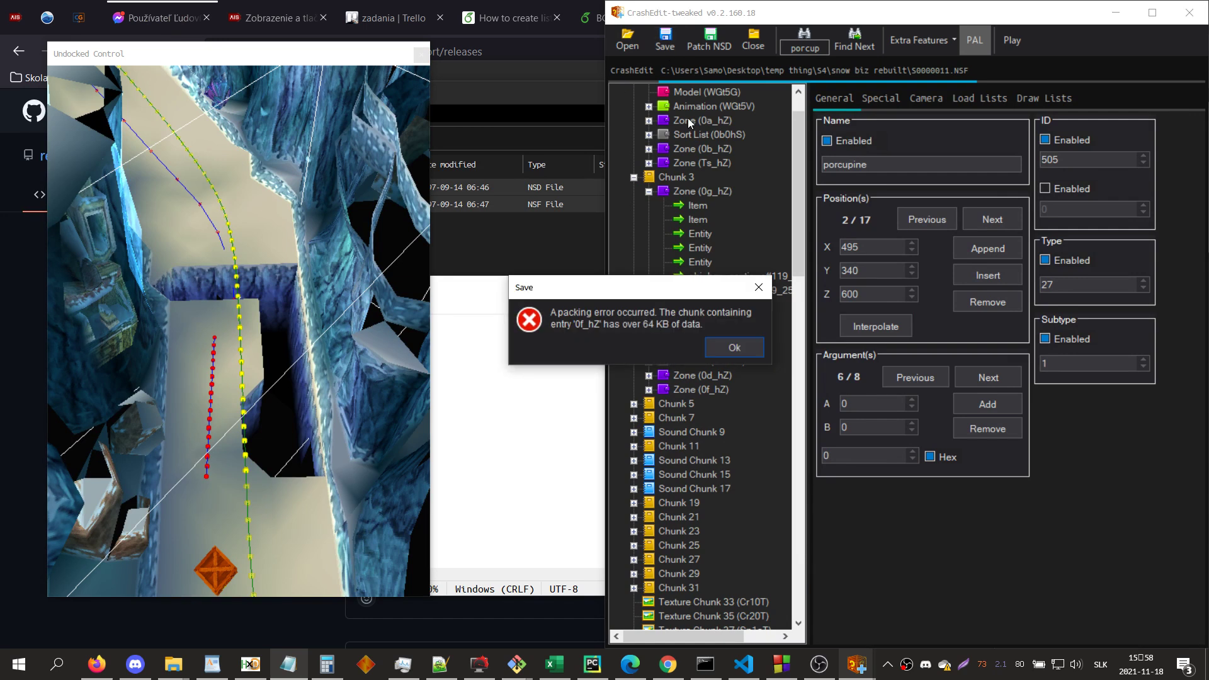
key("Return")
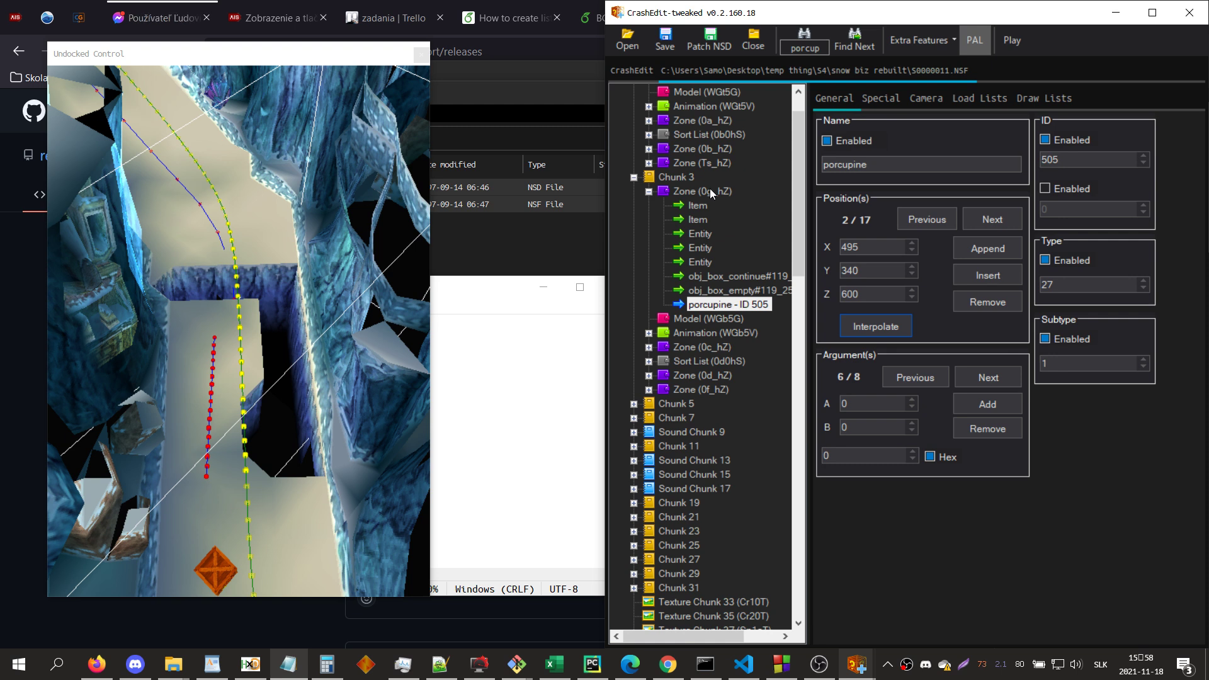
double_click(703, 192)
left_click(695, 181)
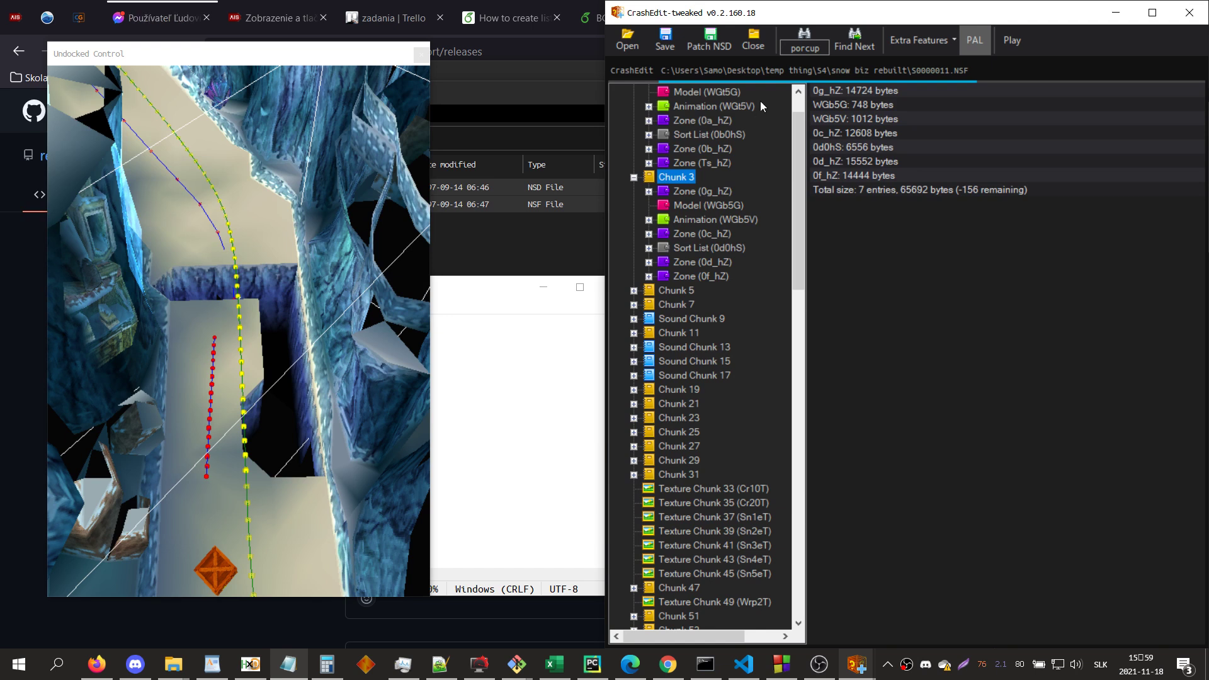
scroll(702, 240, "up", 1)
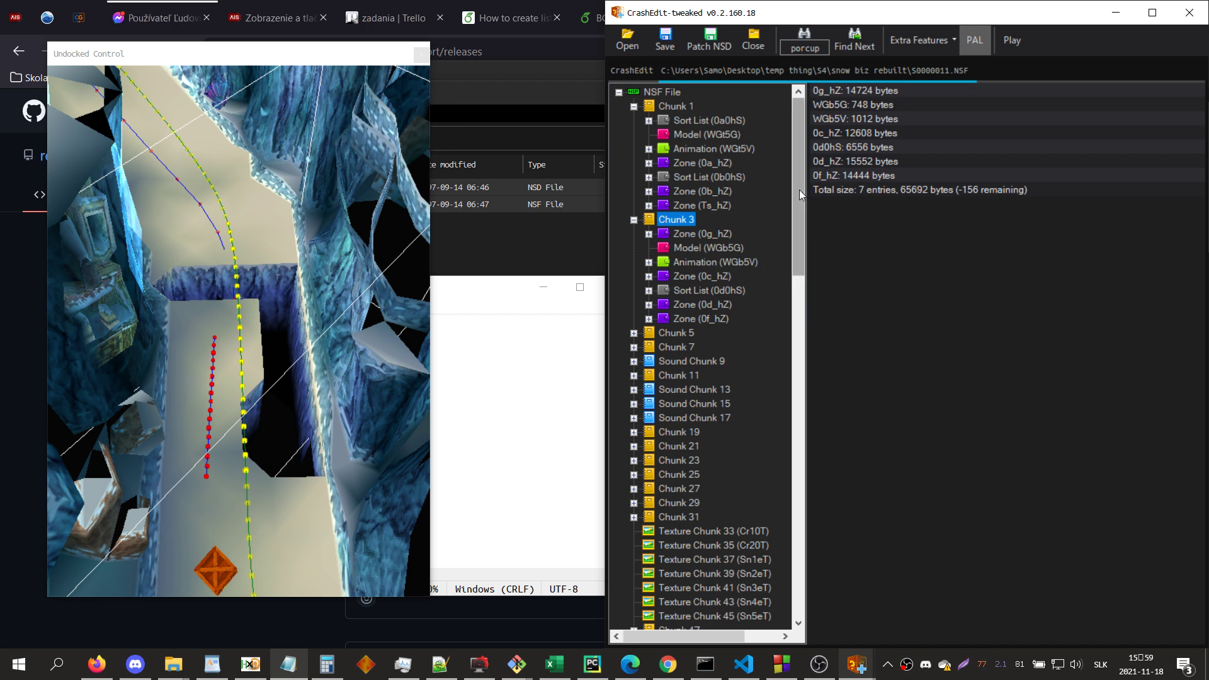
left_click(666, 108)
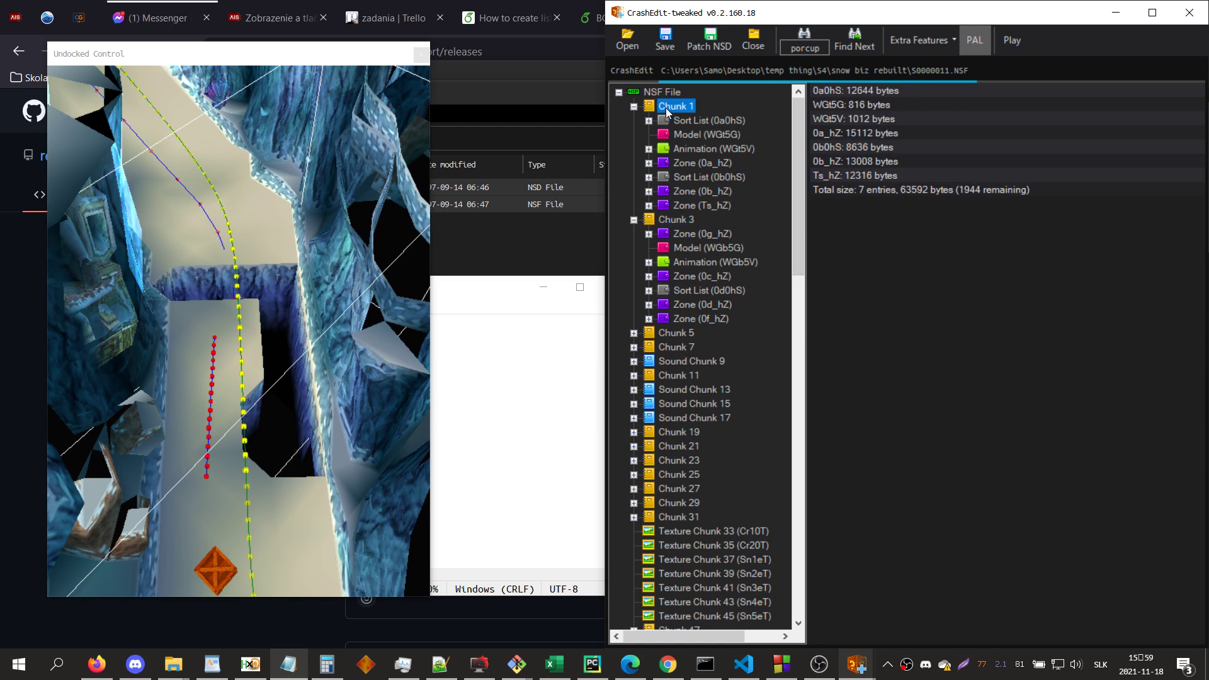
- Move the WGb5V animation from Chunk 3 into Chunk 1 and check Chunk 3's size
left_click(689, 222)
left_click_drag(738, 255, 680, 110)
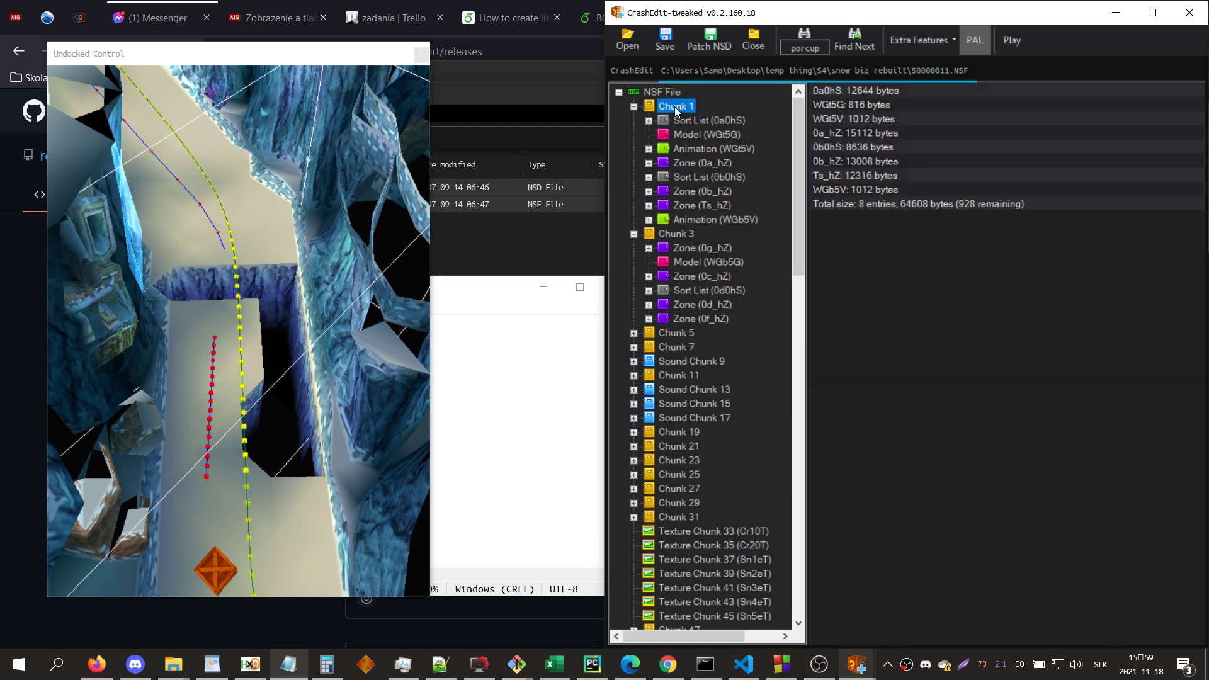
left_click(676, 232)
- Patch the level's NSD and save the level
left_click(708, 43)
key("Return")
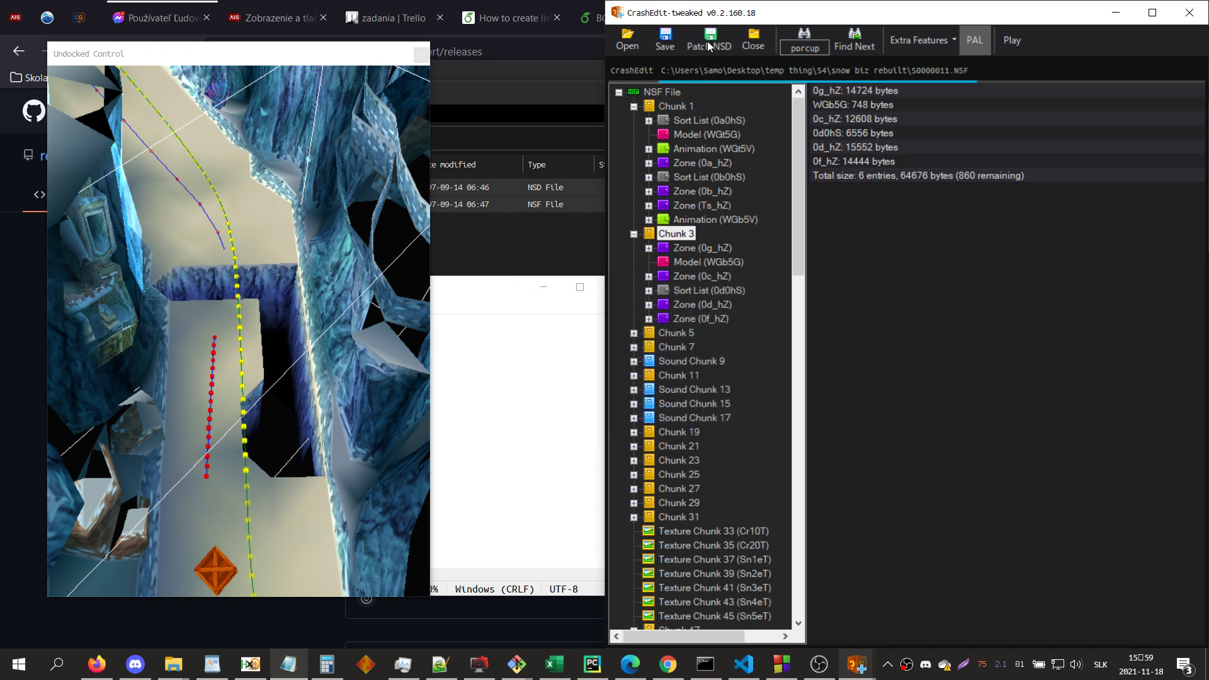
key("Return")
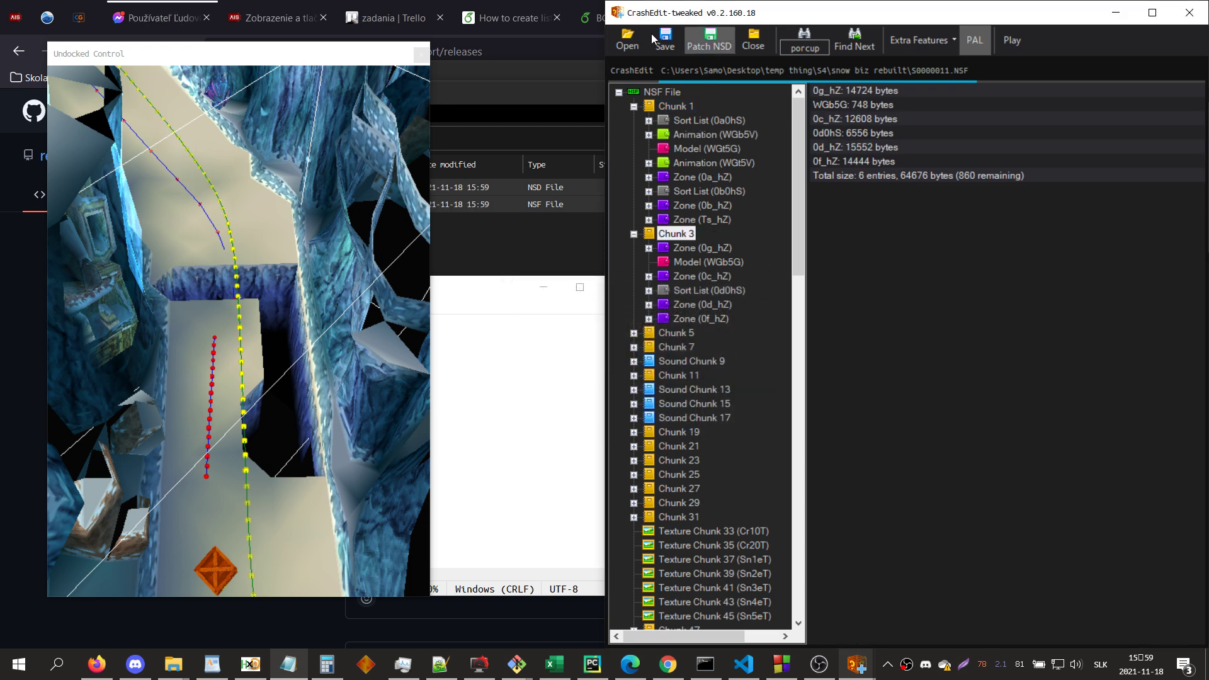
- Playtest the level in the emulator up to the new porcupine past the stacked boxes, and close the game
left_click(1012, 39)
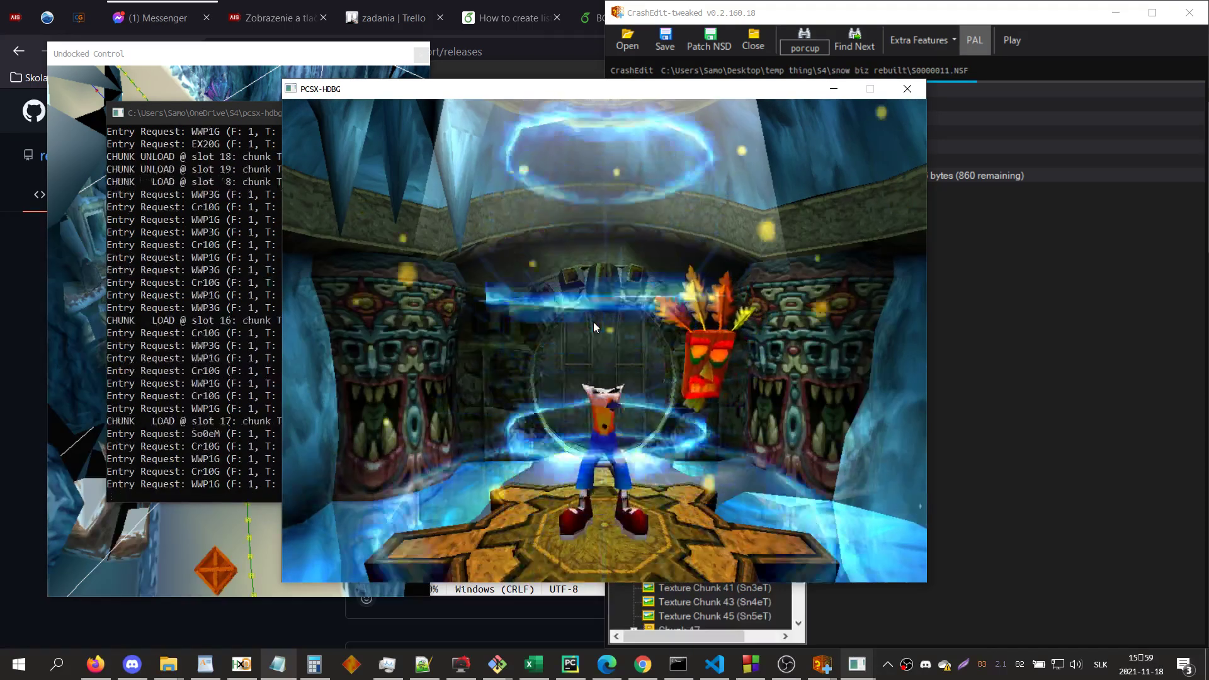
key("Up")
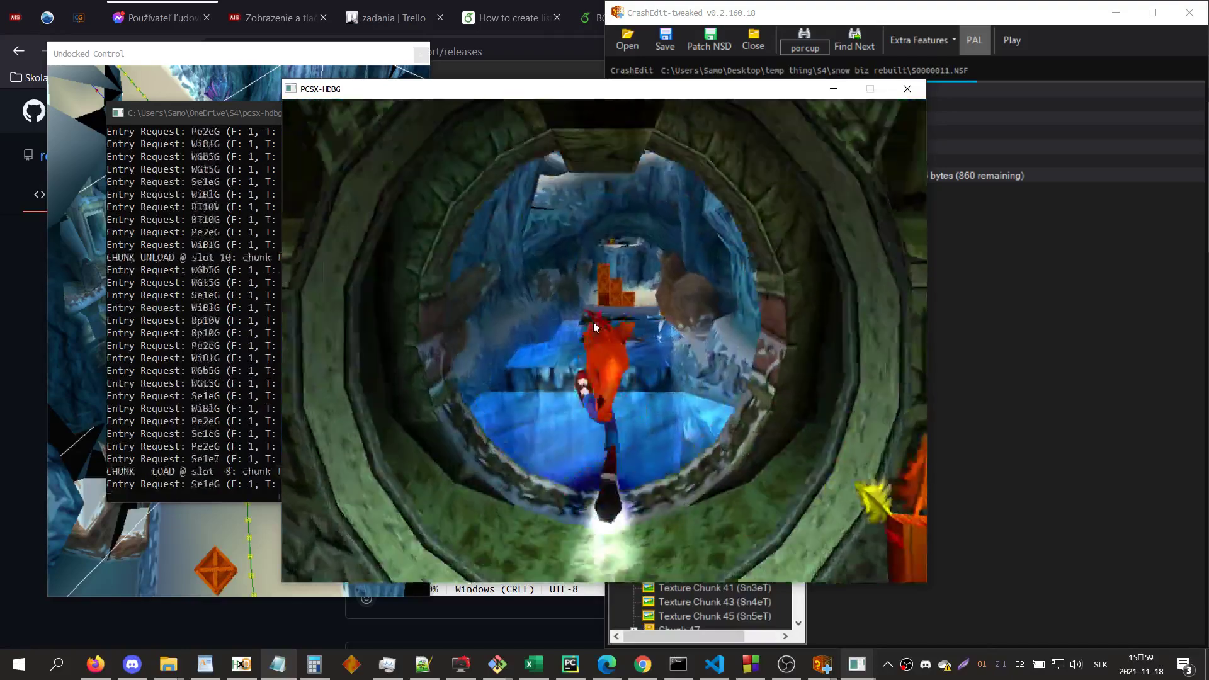
key("z")
key("x")
key("z")
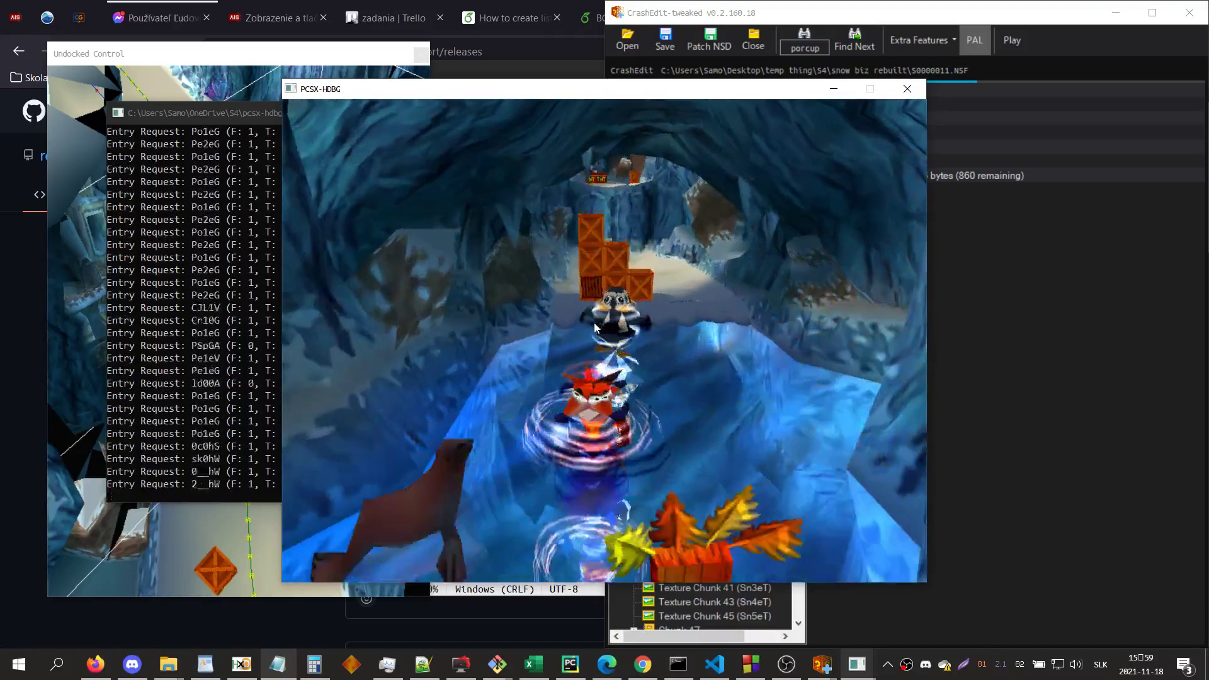
key("z")
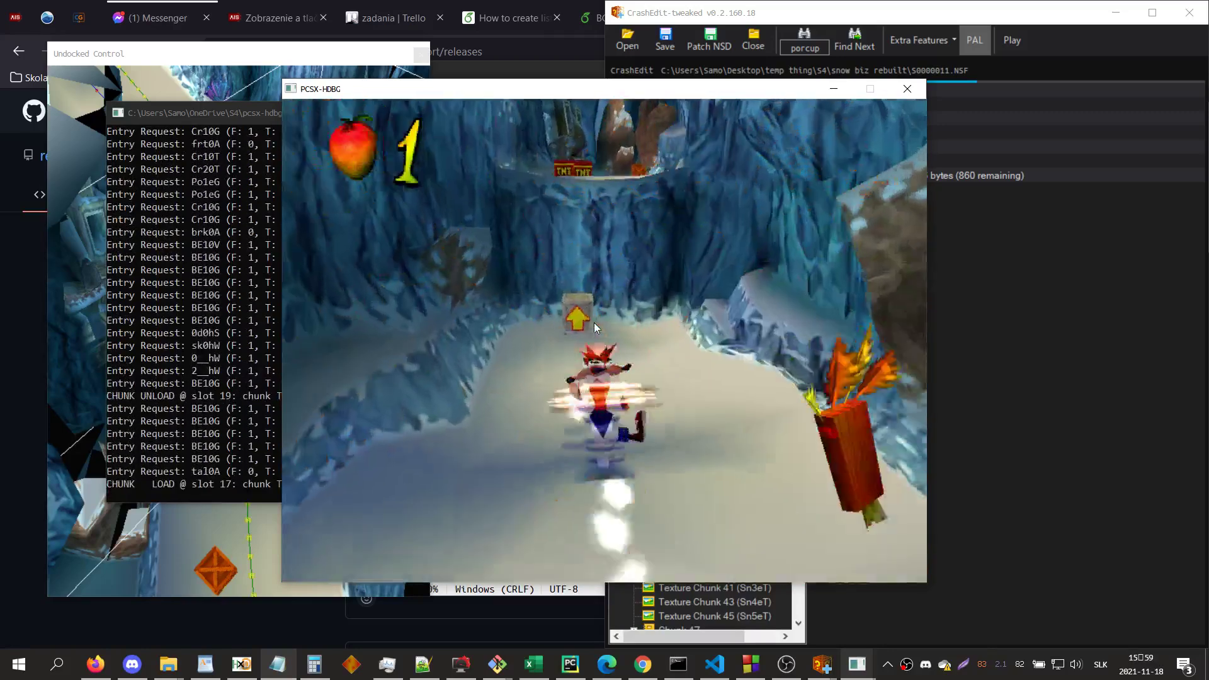
key("Up")
key("Right")
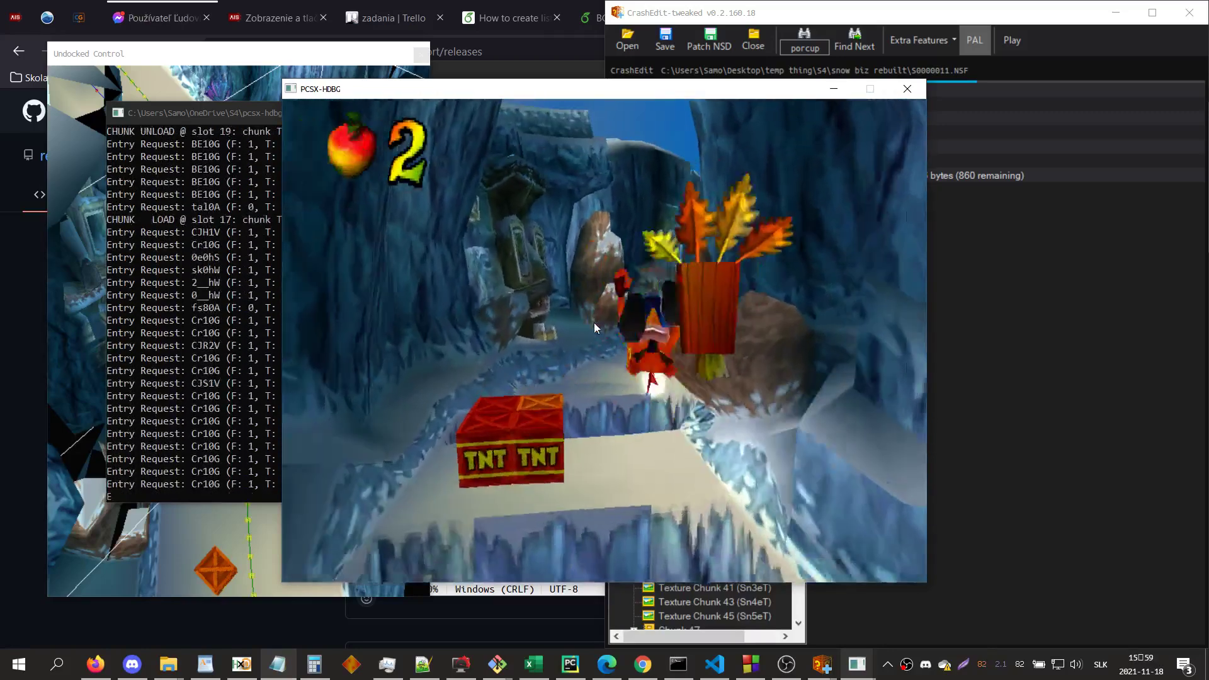
key("Up")
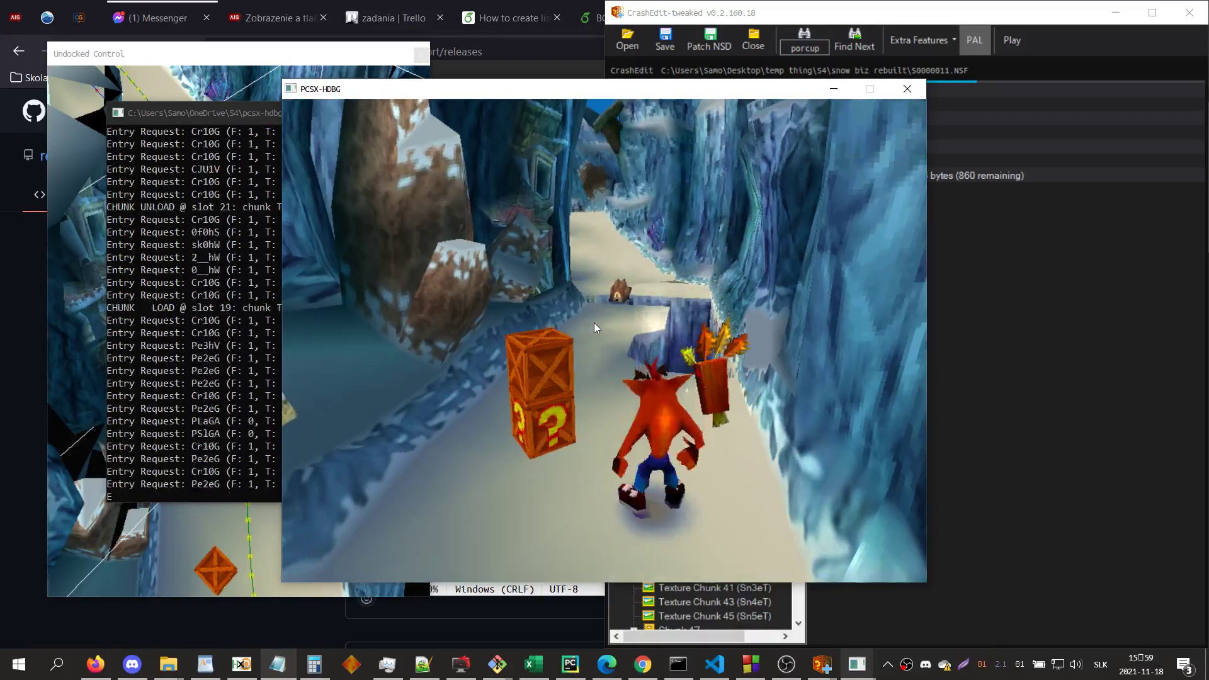
left_click(908, 88)
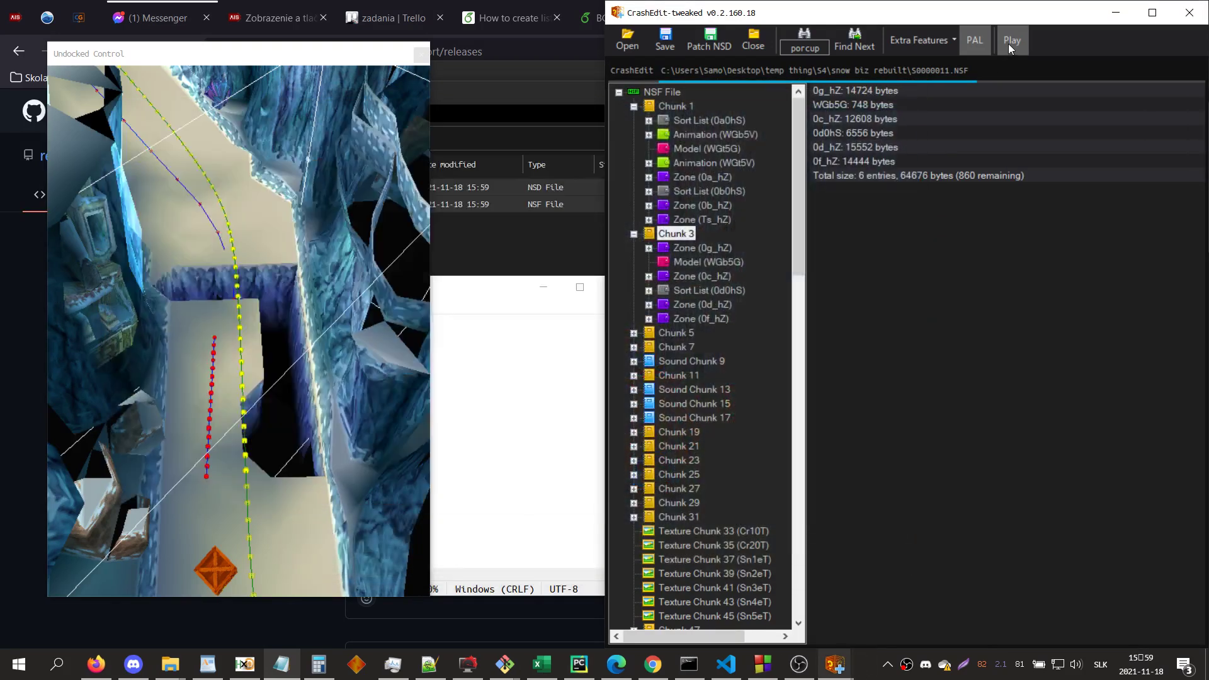
- Run the level again, pause it near the start, and highlight the PorcC entry request in the emulator's console log
left_click(1010, 40)
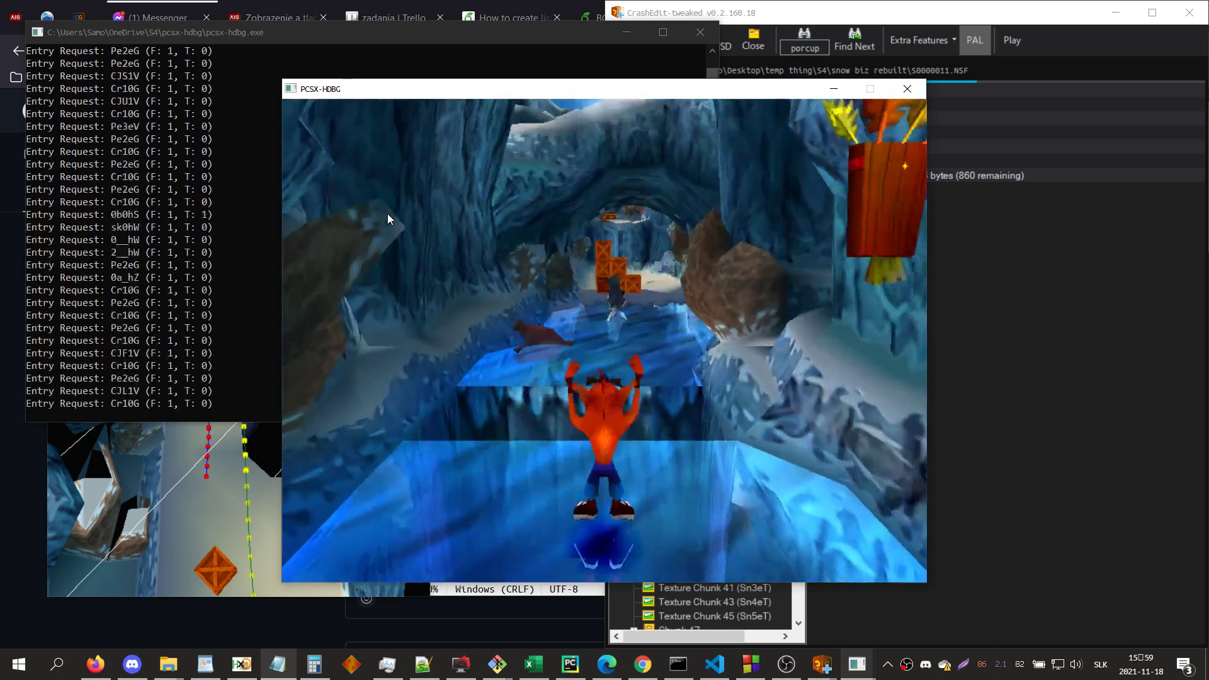
key("x")
key("Return")
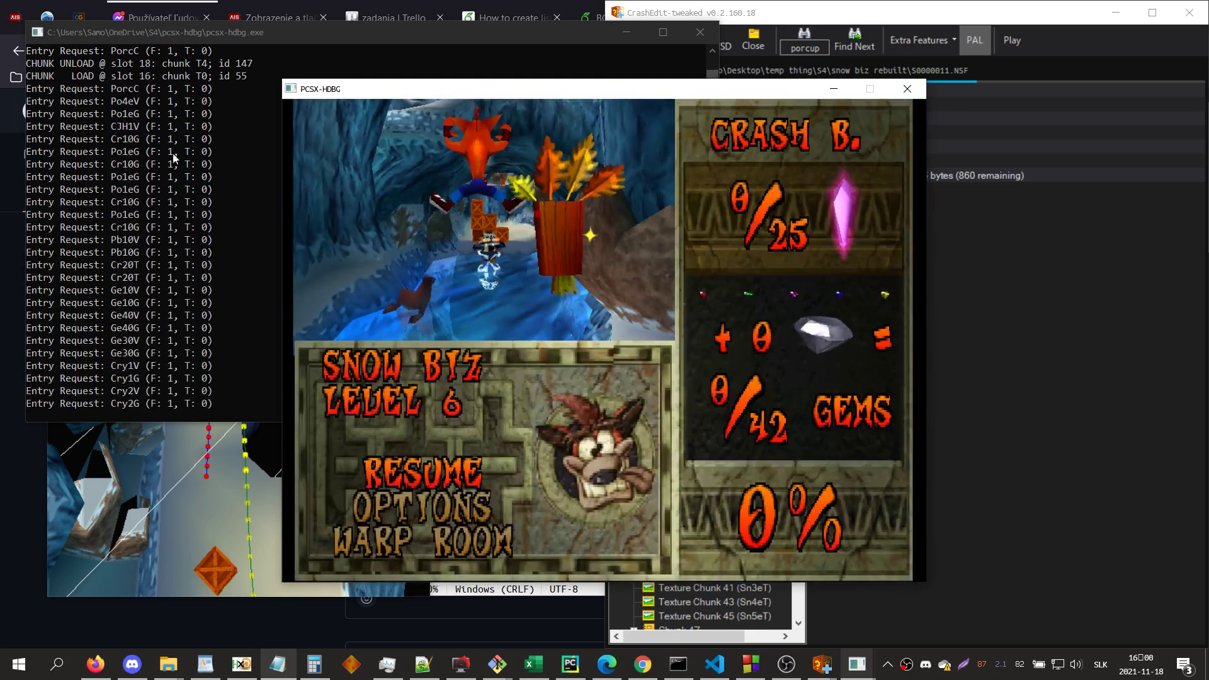
left_click(175, 157)
scroll(191, 170, "up", 1)
left_click_drag(65, 88, 117, 88)
double_click(117, 88)
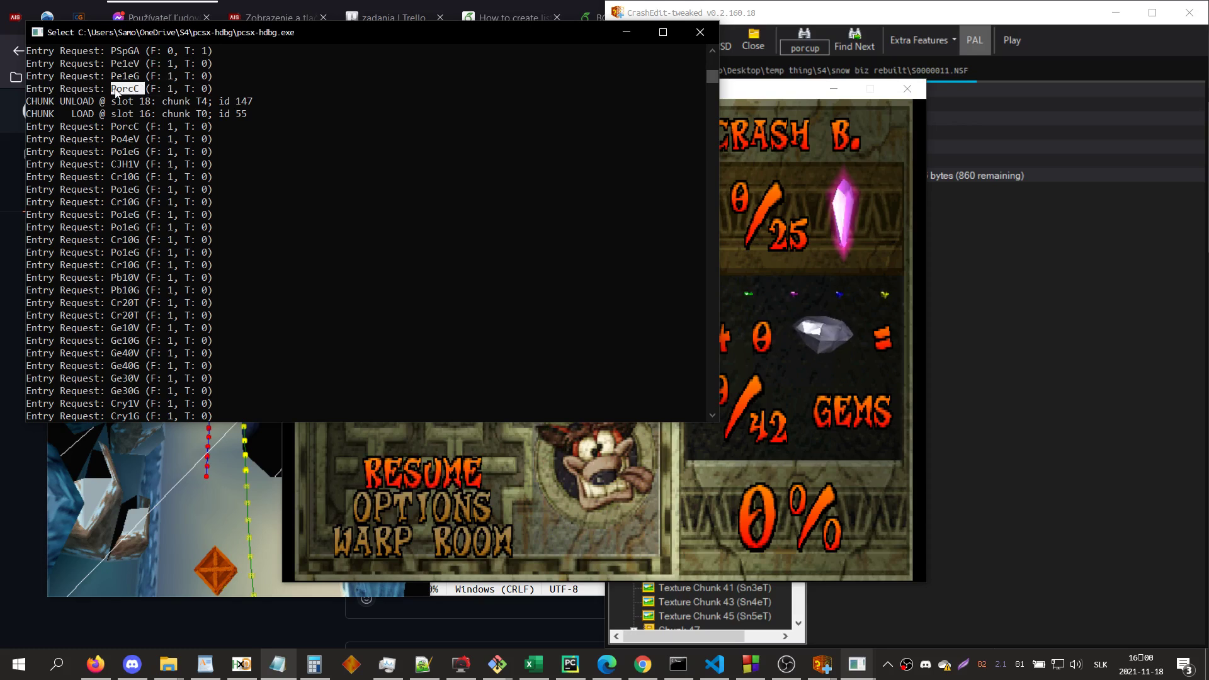
- Check the log's chunk 55 load line against Chunk 55's porcupine animations Po1eV to Po4eV in CrashEdit, and close the game
left_click_drag(273, 113, 66, 115)
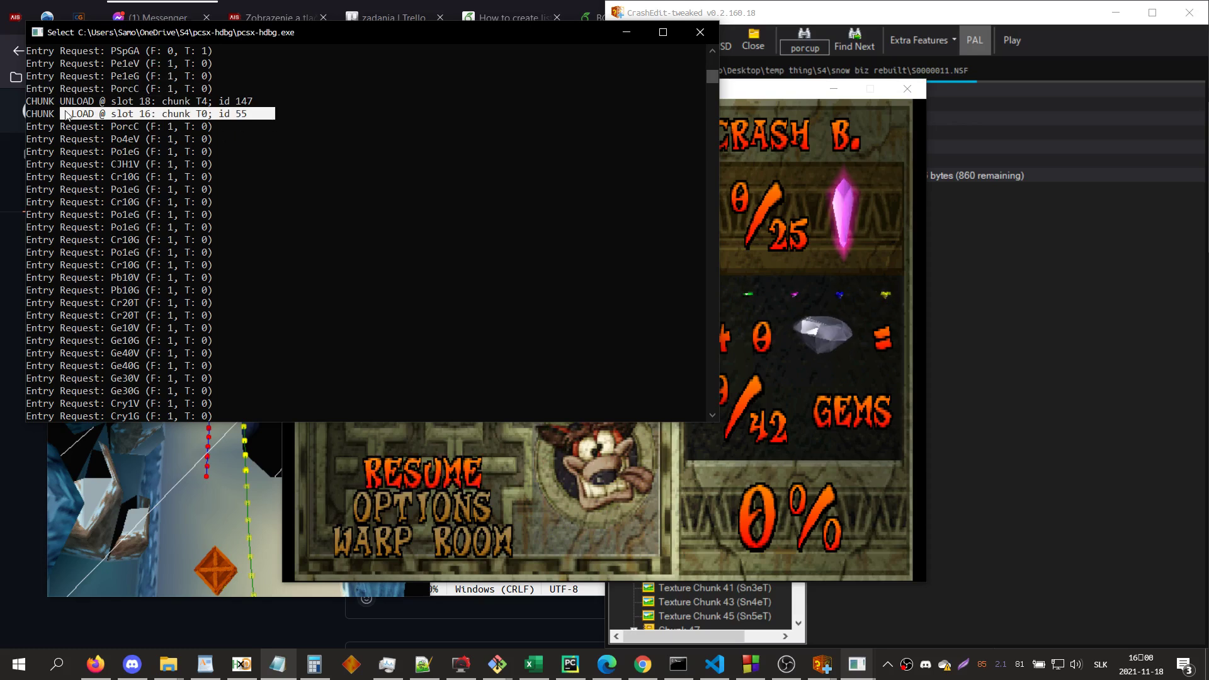
left_click(1074, 273)
scroll(730, 429, "down", 7)
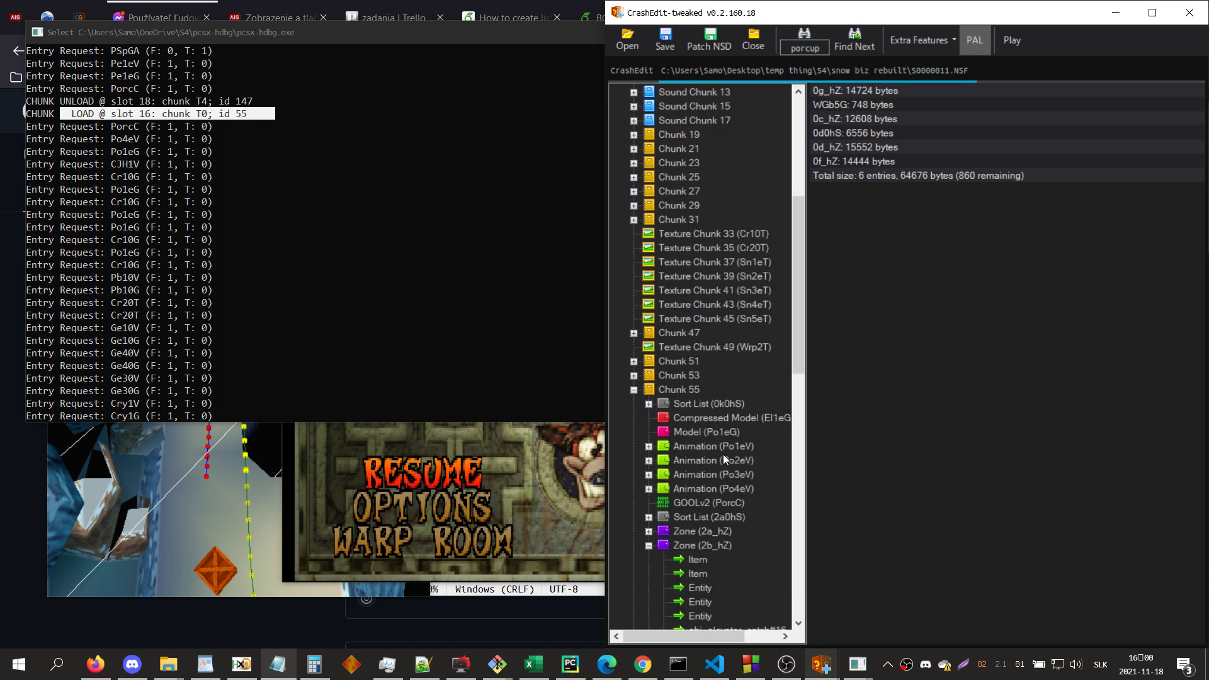
double_click(706, 545)
left_click(731, 460)
left_click(733, 474)
left_click(732, 490)
left_click(727, 449)
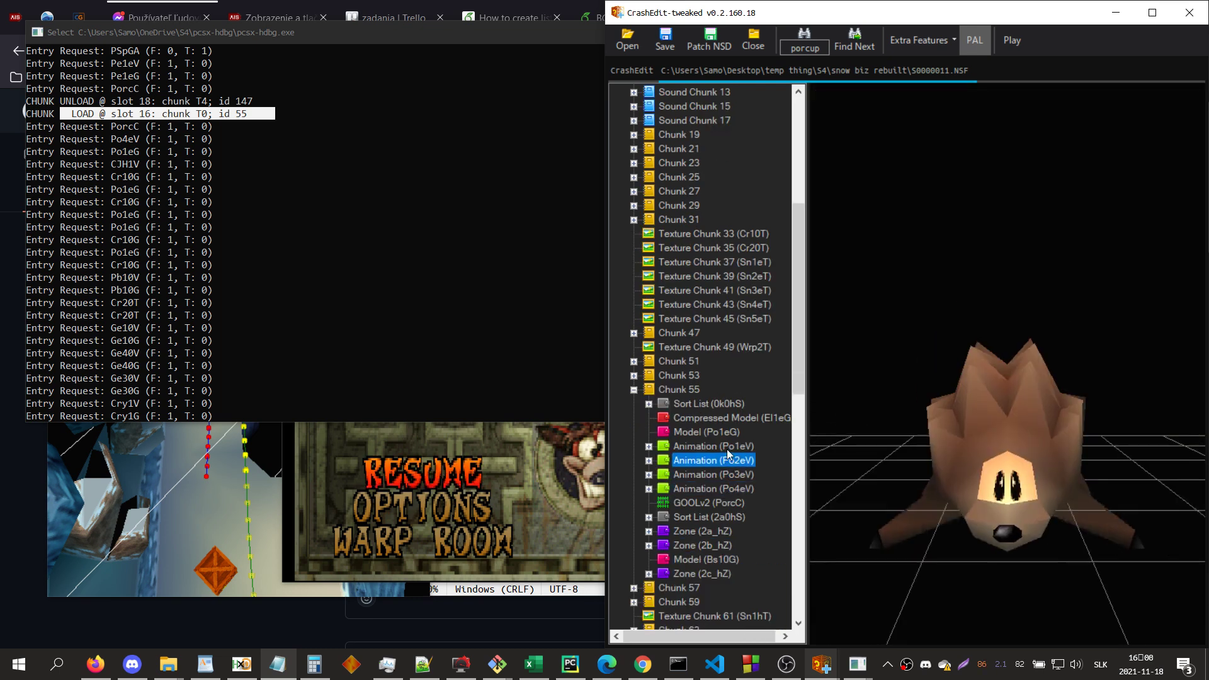
left_click(729, 455)
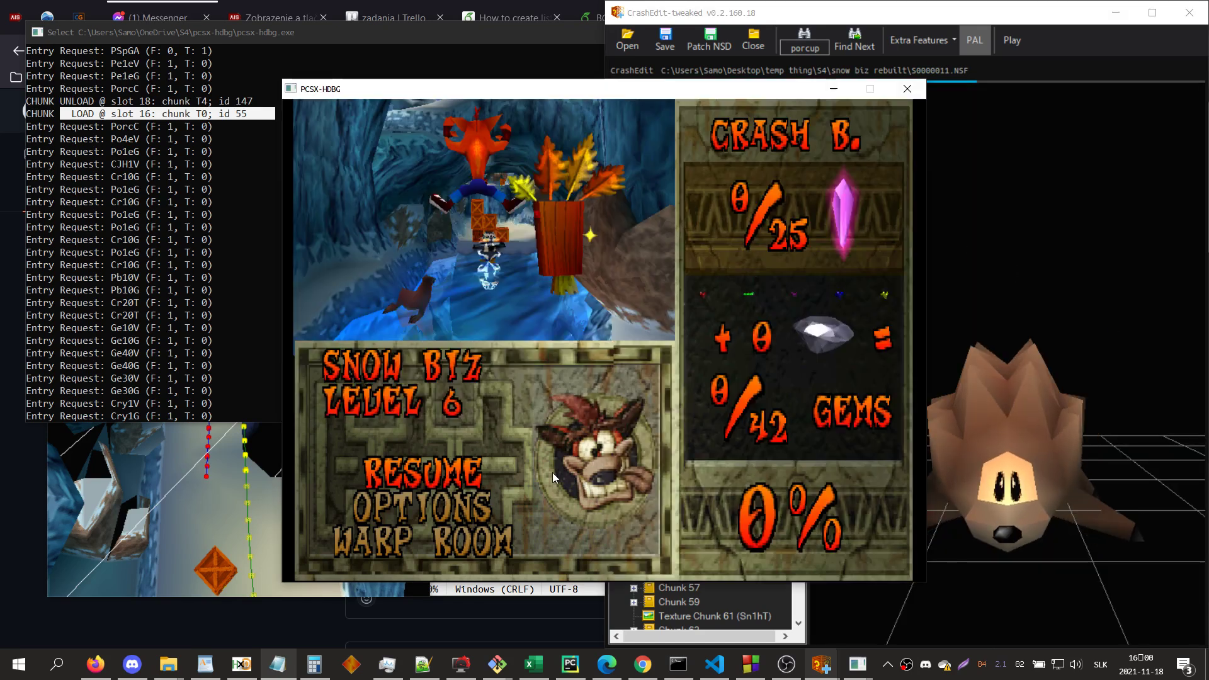
left_click(578, 476)
left_click(904, 90)
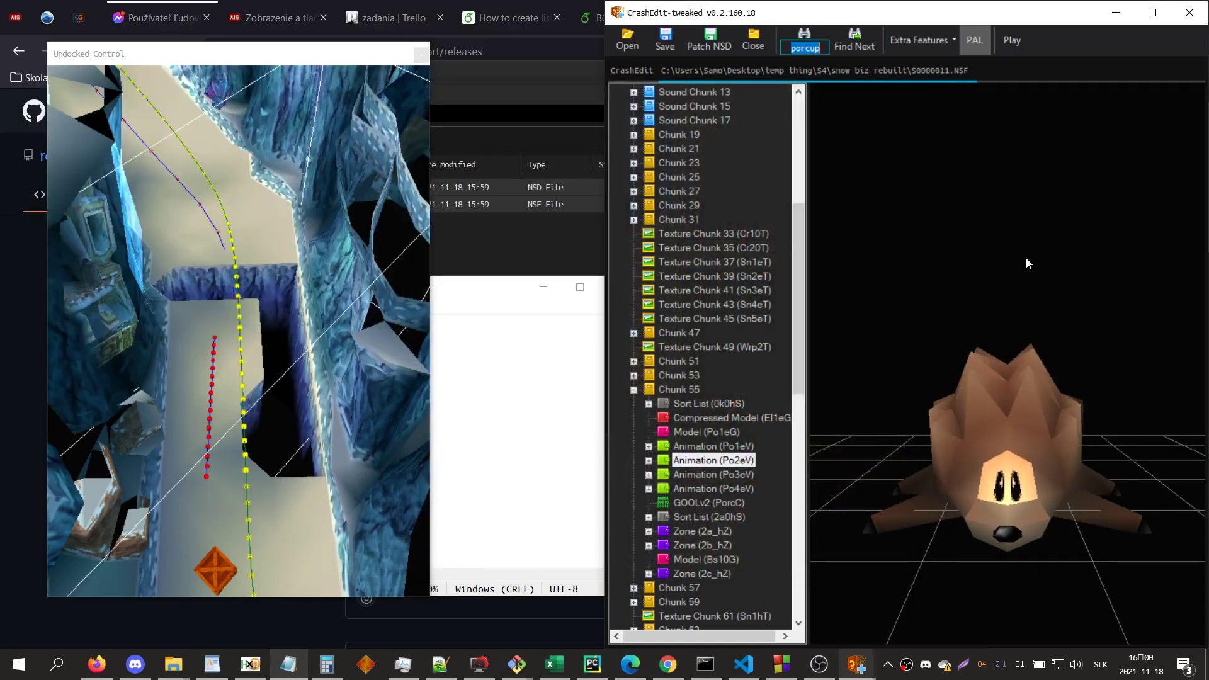
- Search for 0h_, open the neighbouring zone 0i_hZ, and duplicate its obj_penguin_path#3D1 entity
type("0")
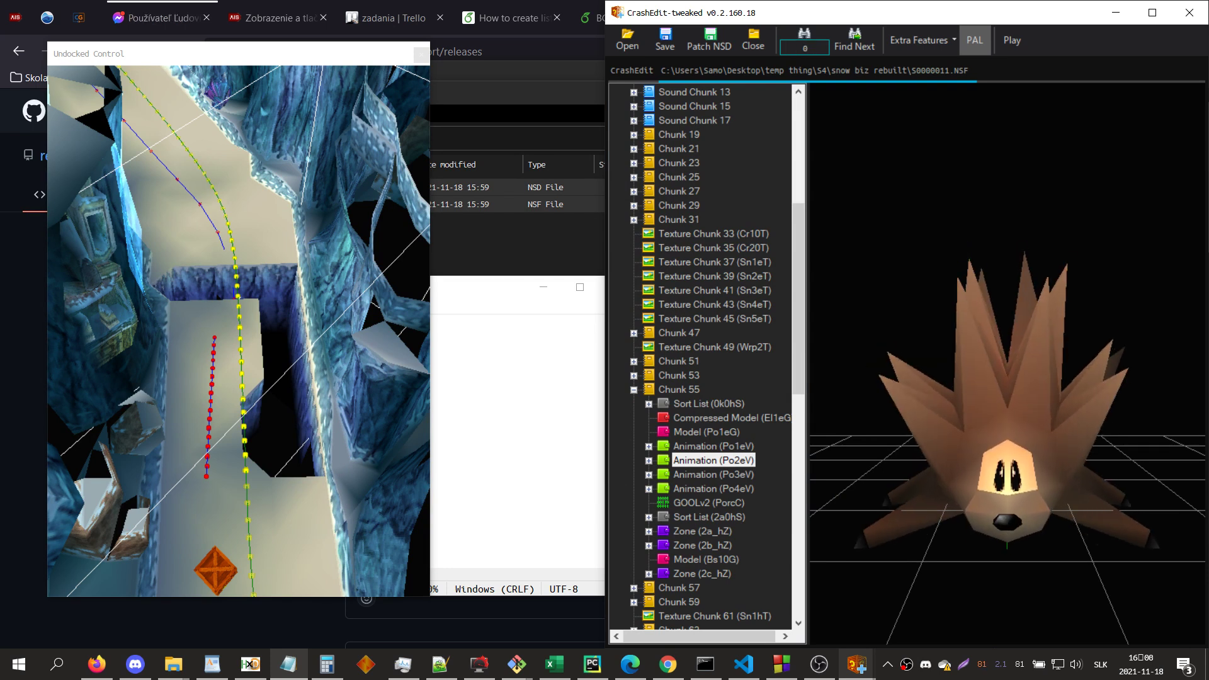
type("h_")
key("Return")
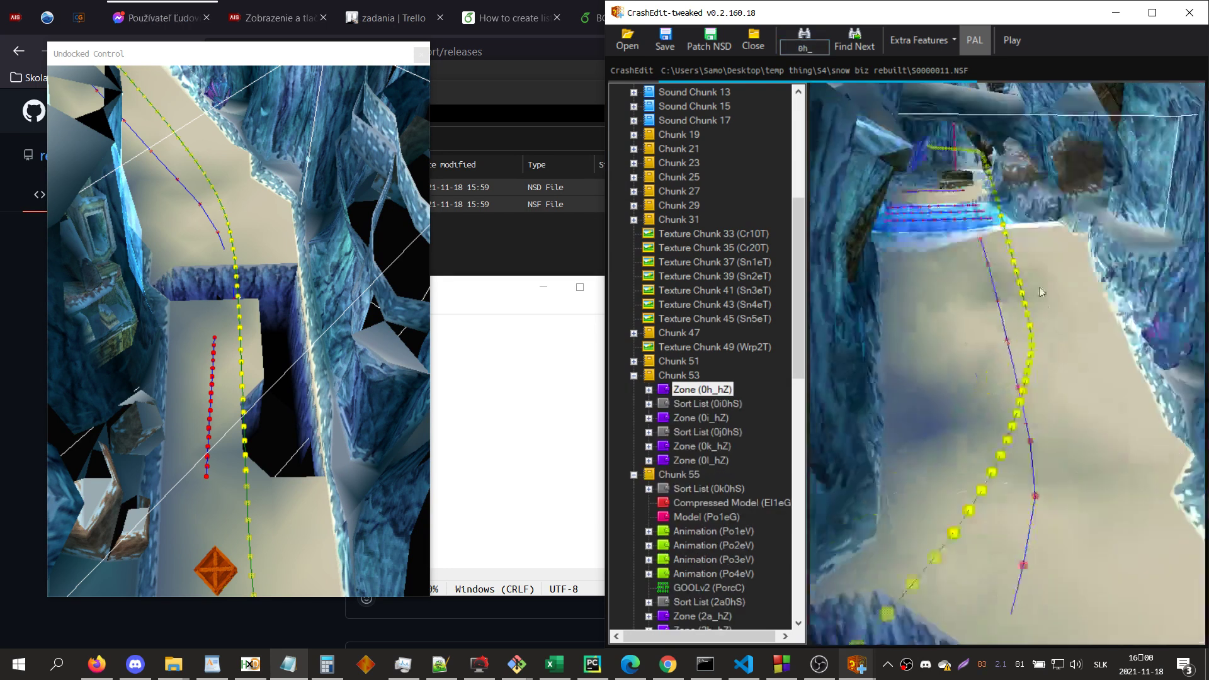
left_click(727, 416)
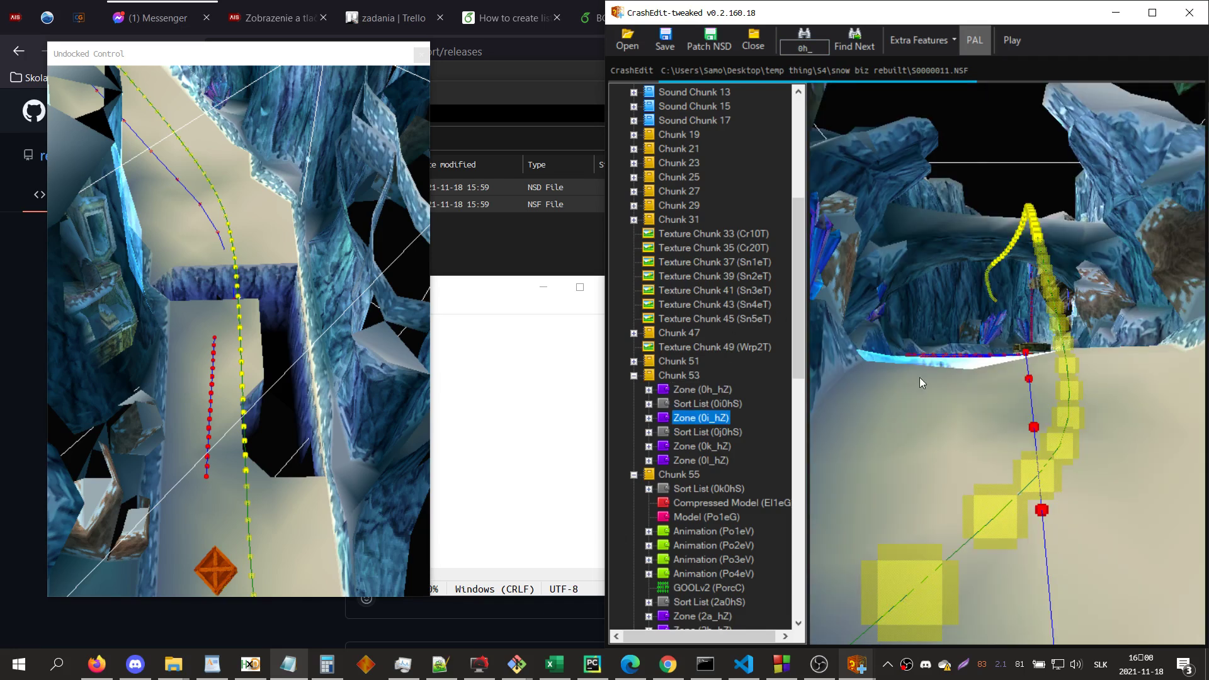
double_click(729, 416)
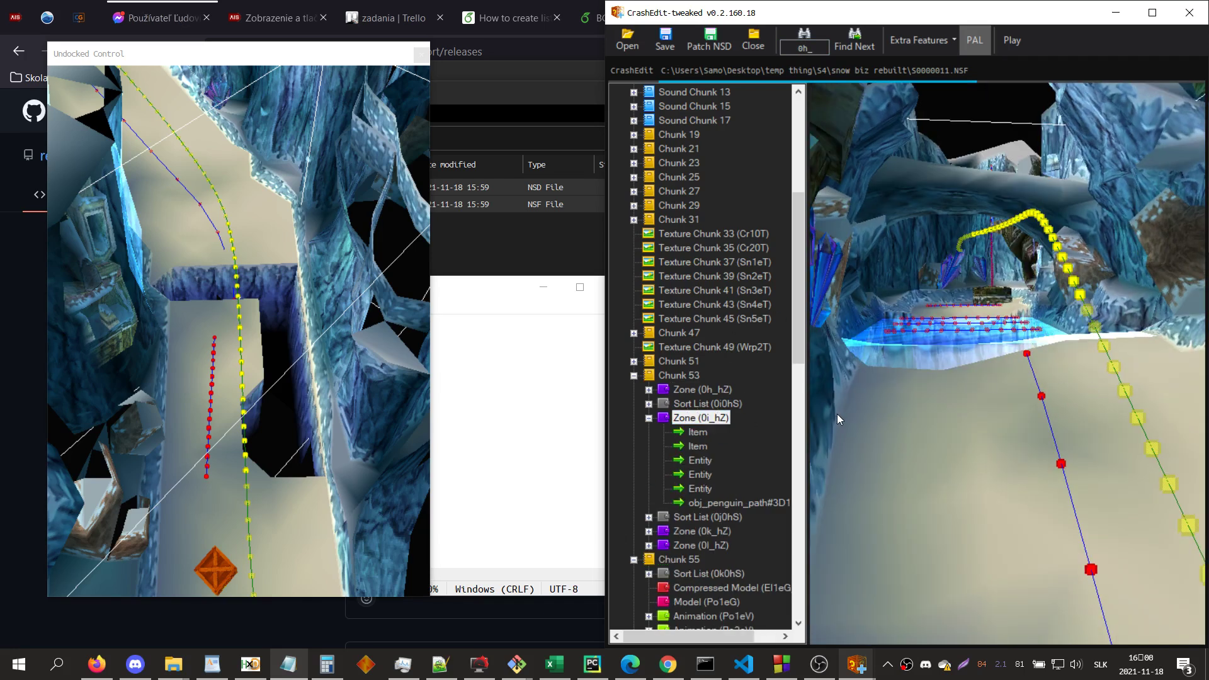
right_click(740, 506)
left_click(746, 511)
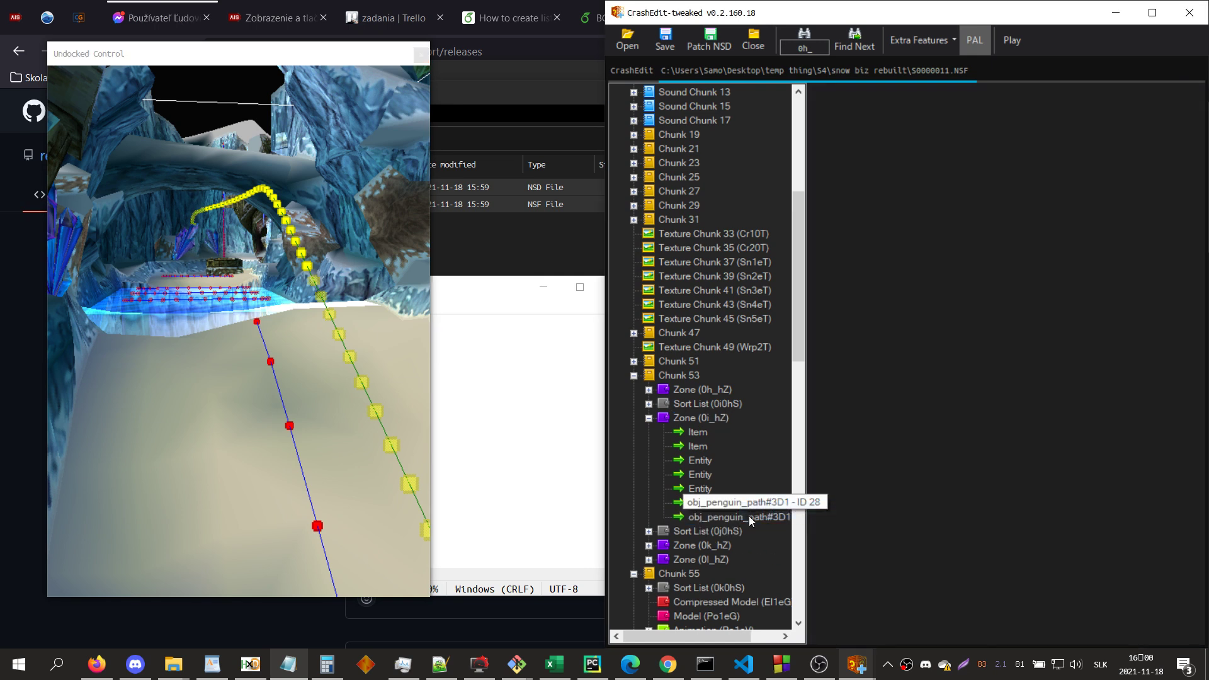
left_click(750, 506)
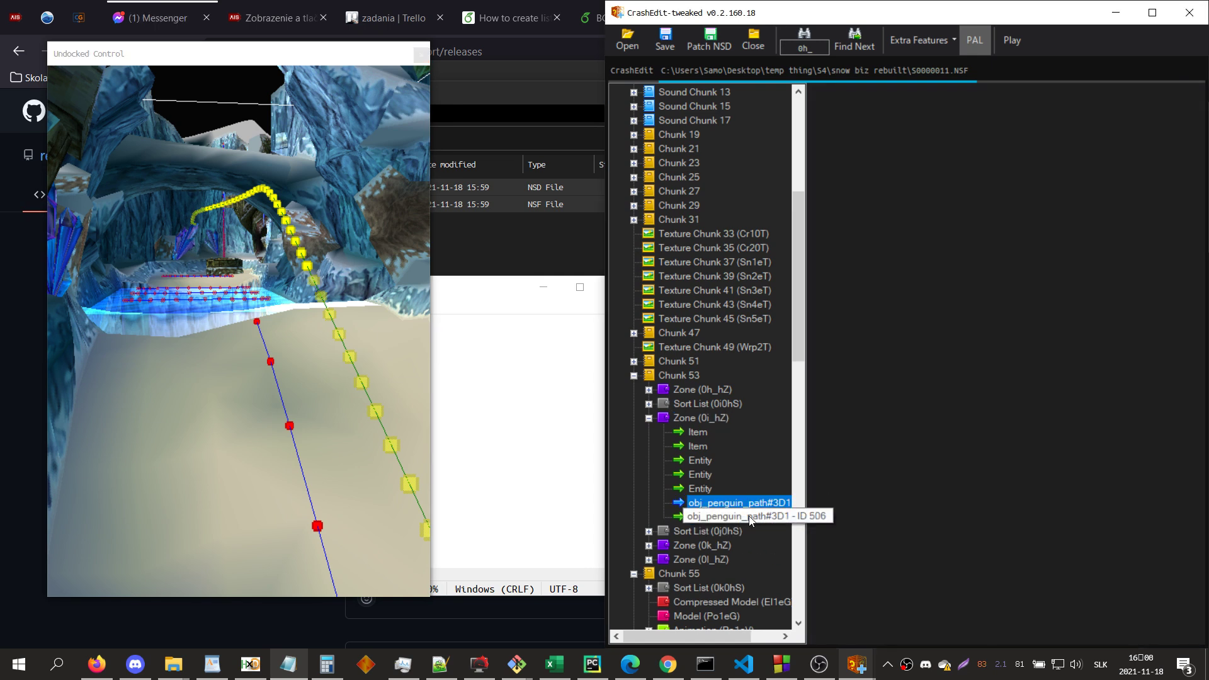
left_click(750, 517)
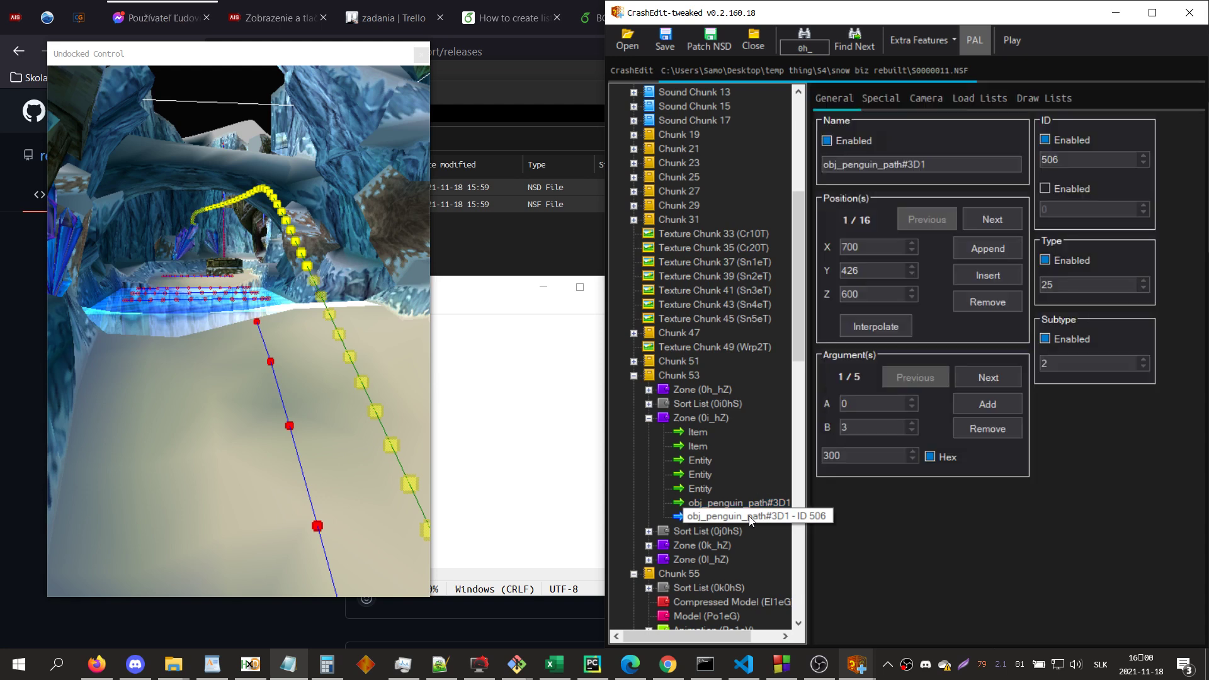
- Set the duplicated entity's type to 34 and subtype to 18, and reduce its arguments to three zeros
double_click(1094, 283)
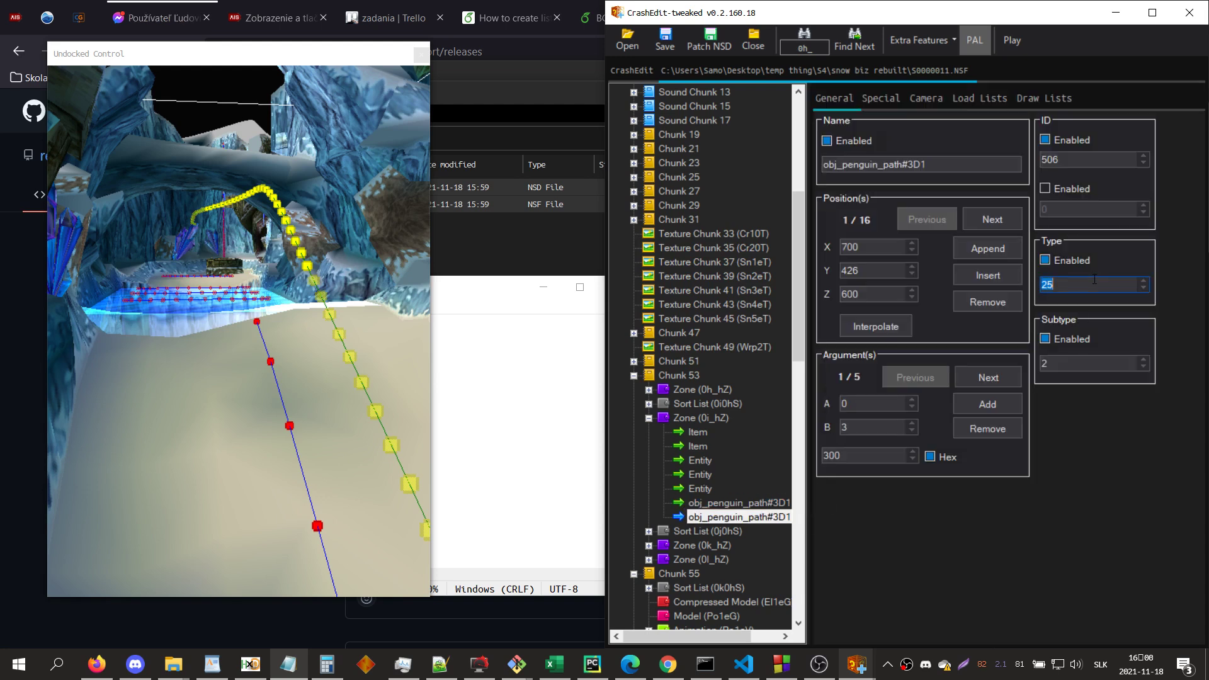
left_click(965, 435)
left_click(973, 421)
left_click(987, 421)
left_click(980, 421)
left_click(980, 408)
left_click(980, 408)
left_click(980, 408)
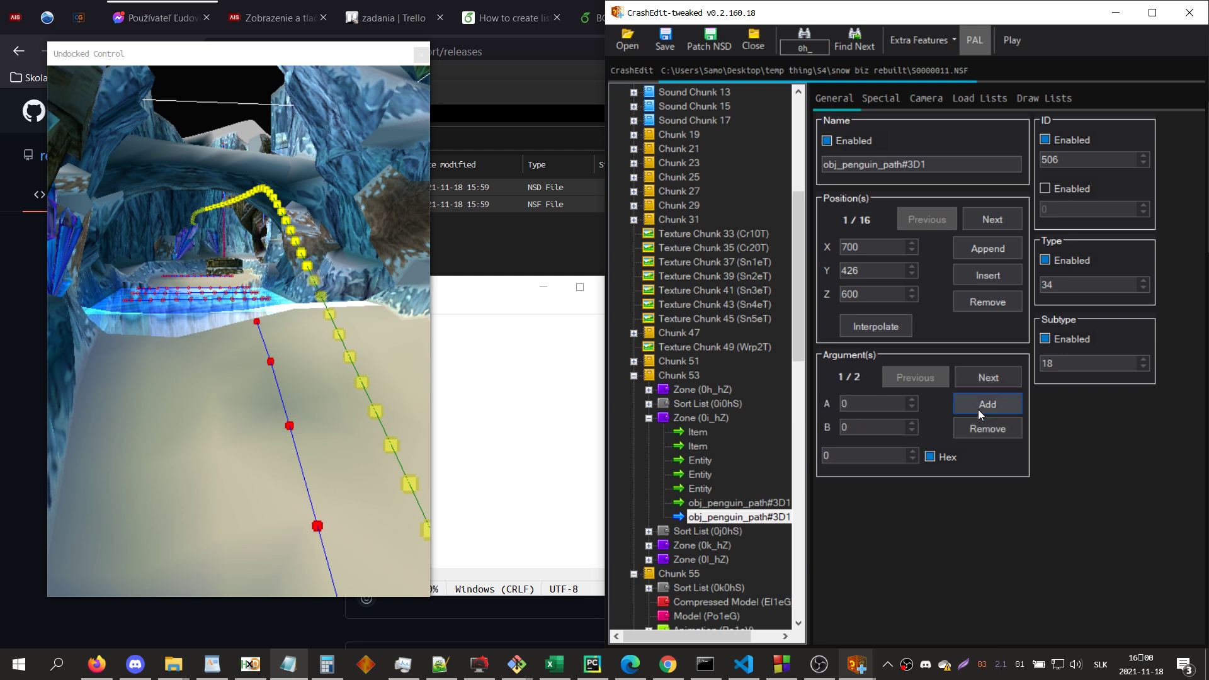
- Reduce the duplicated entity's path to its first position, set that position's X to 450, and close the undocked 0i_hZ view
left_click(978, 220)
left_click(992, 293)
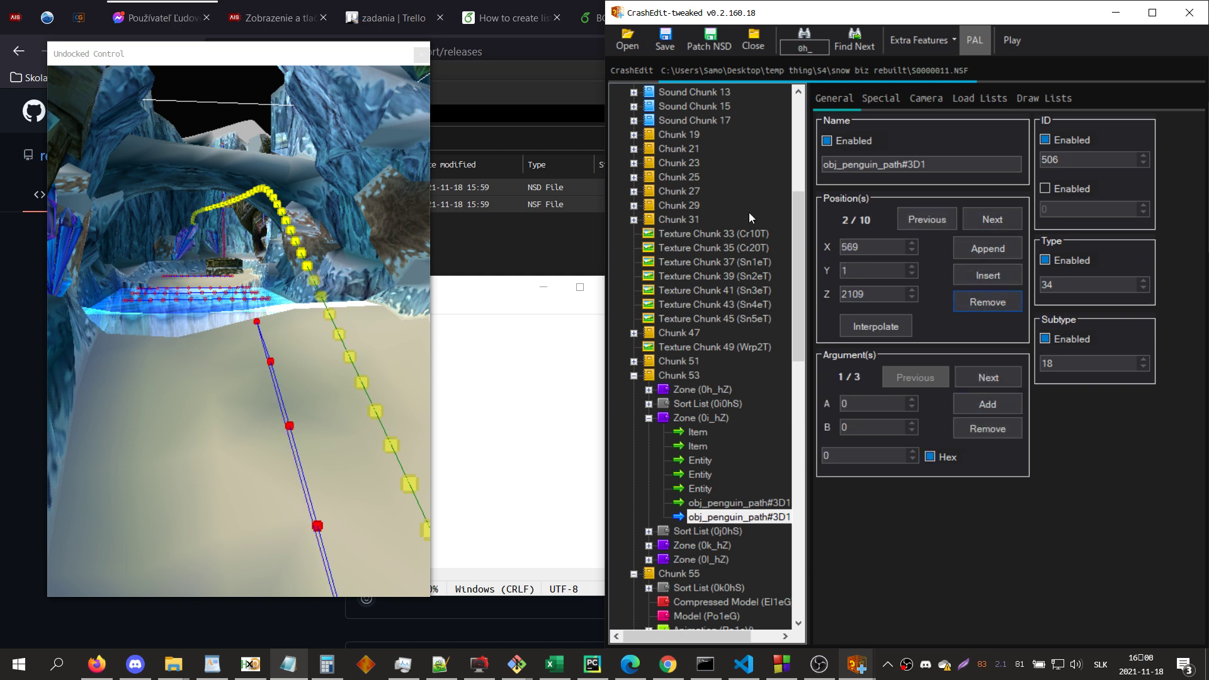
key("Return")
key("Return")
key("Return")
key("Return")
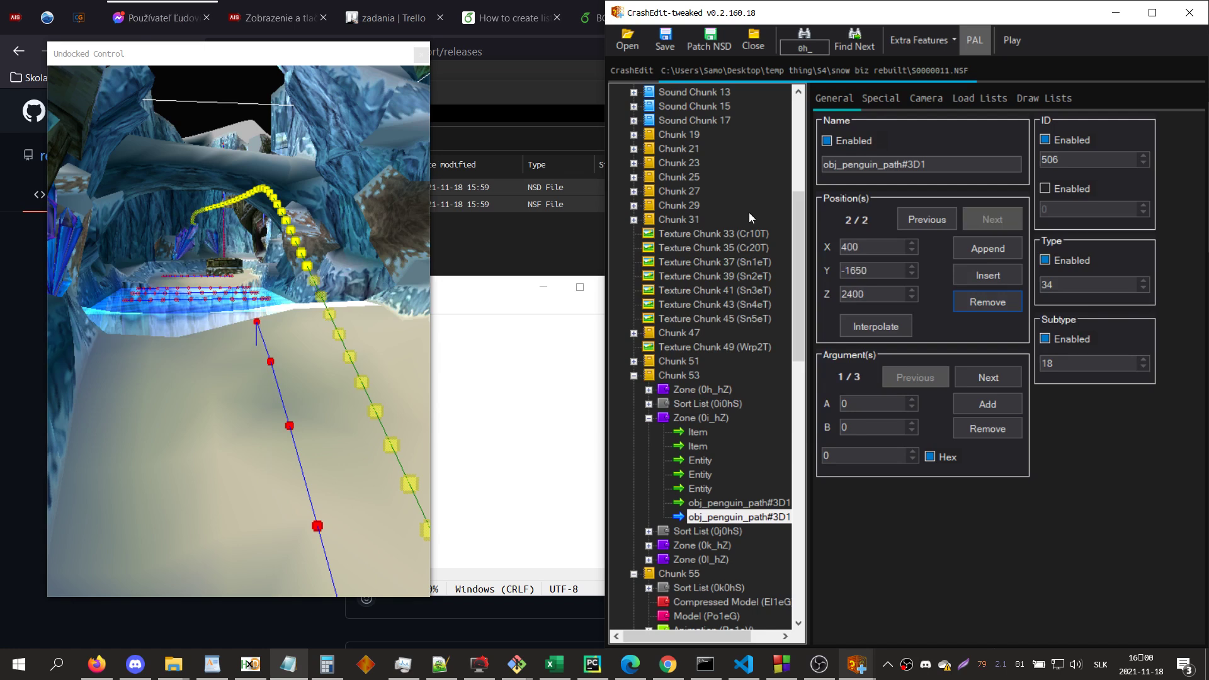
scroll(872, 250, "down", 5)
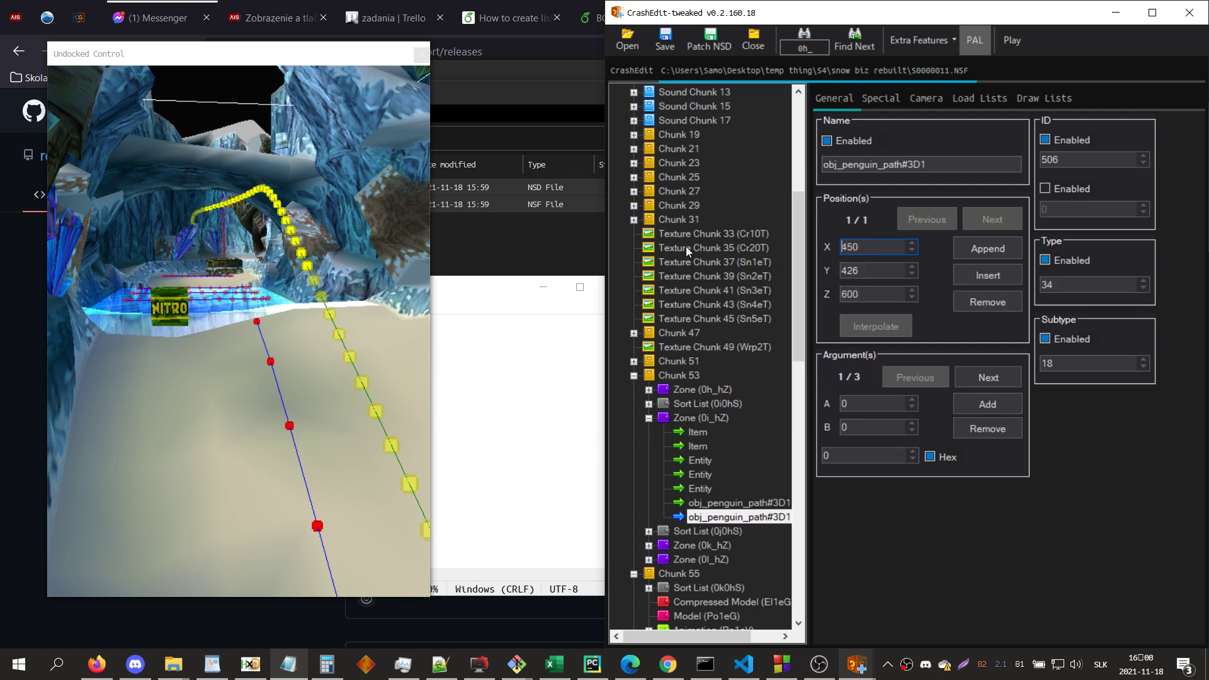
left_click(378, 167)
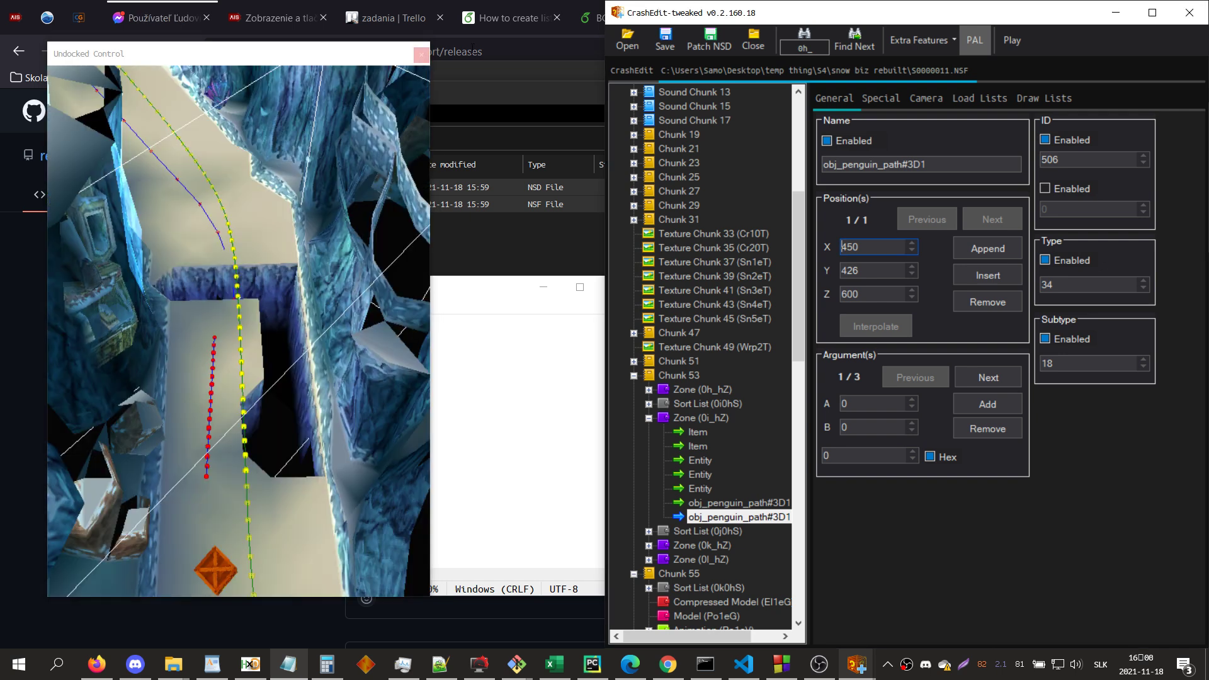
- Save the level, playtest it in the emulator near the stacked boxes before the porcupine, and close the game
left_click(666, 39)
left_click(681, 44)
key("Return")
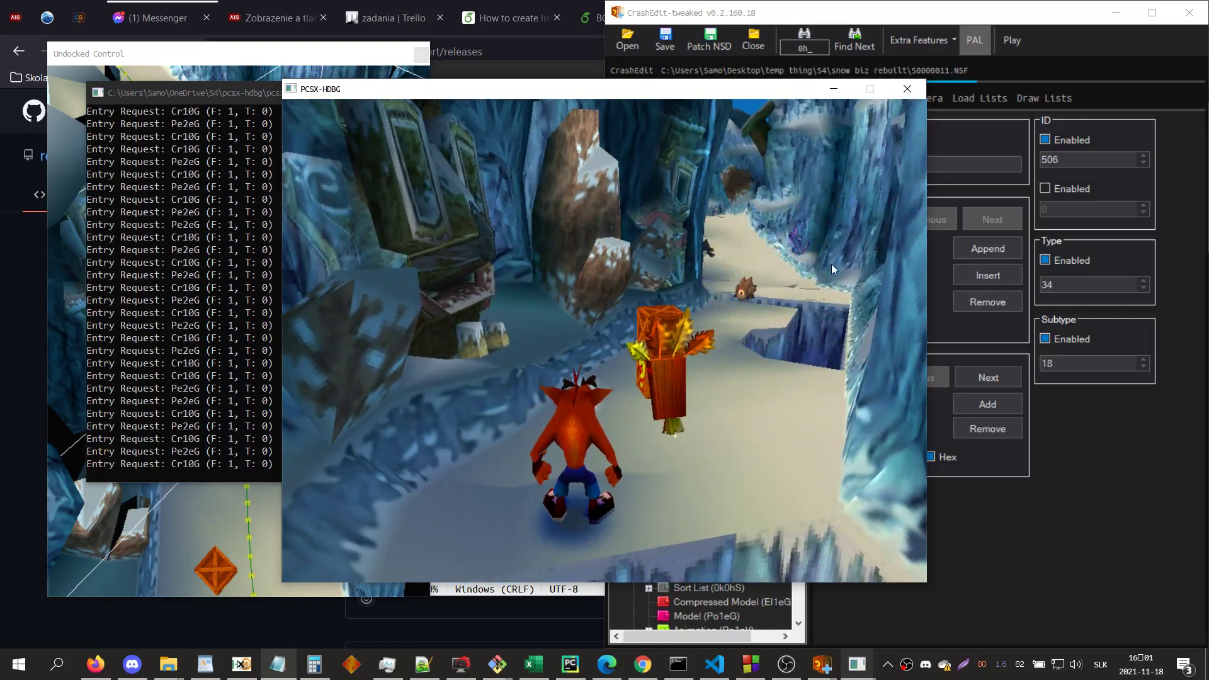
left_click(907, 89)
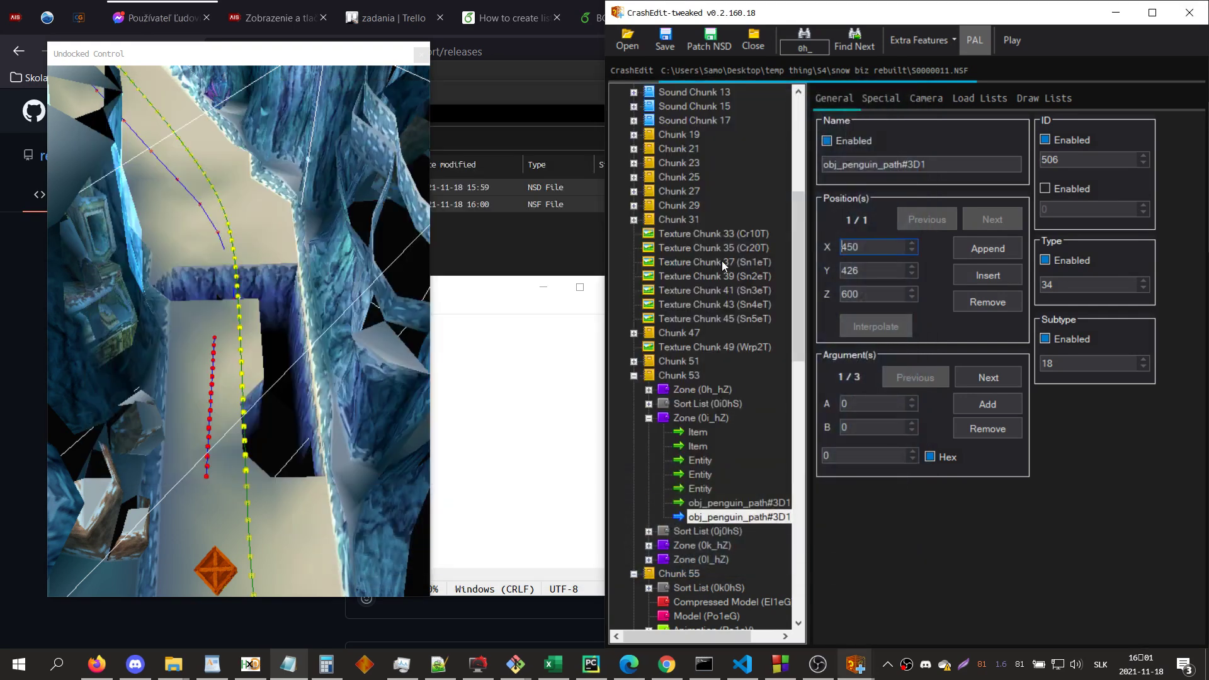
- Check the running processes in Task Manager, and close the untitled Notepad notes without saving them
left_click(403, 664)
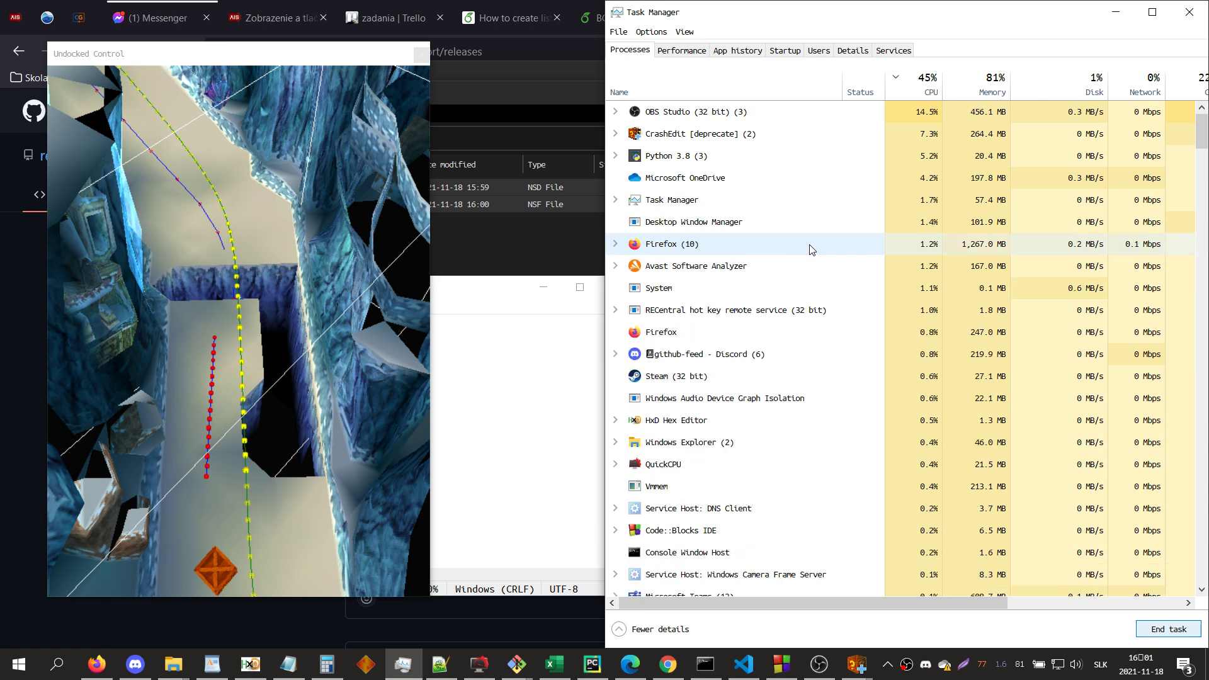
key("alt+Tab")
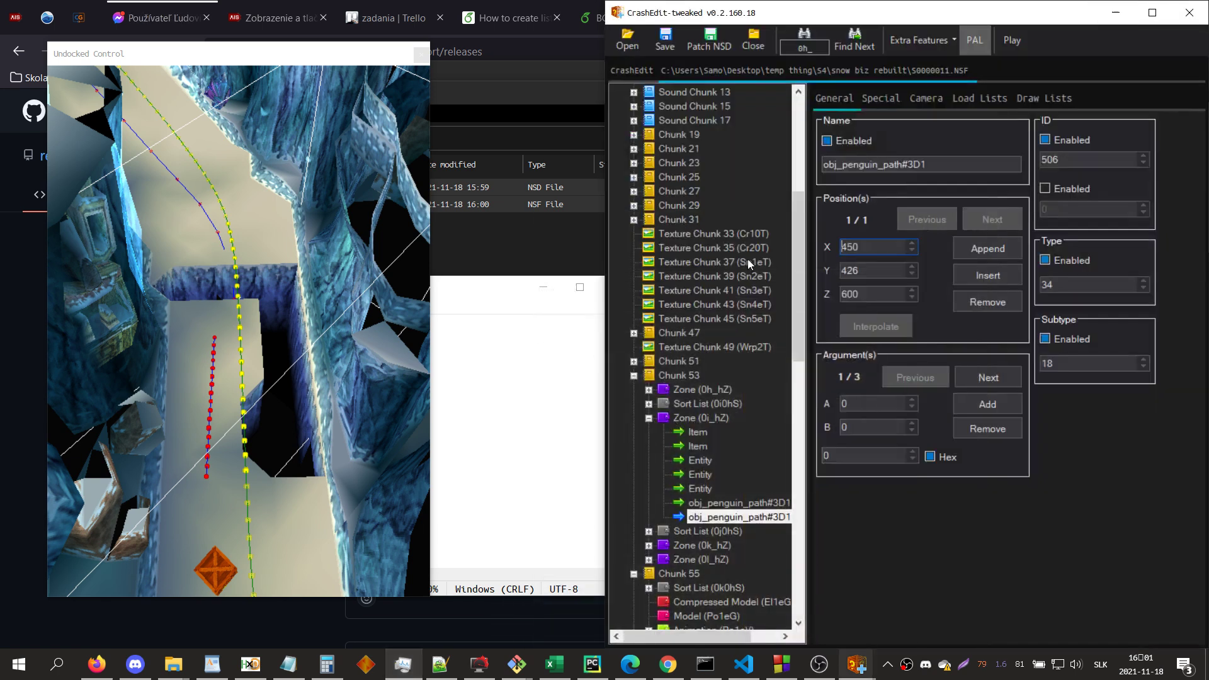
left_click(494, 386)
left_click(617, 287)
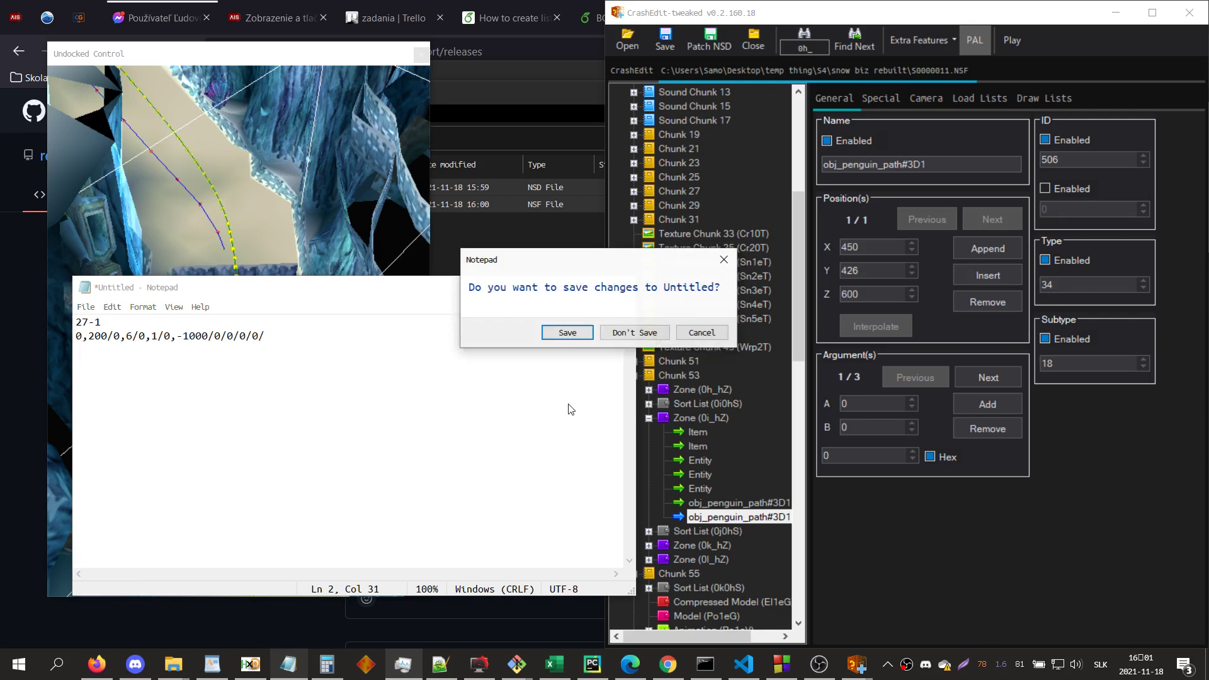
left_click(615, 332)
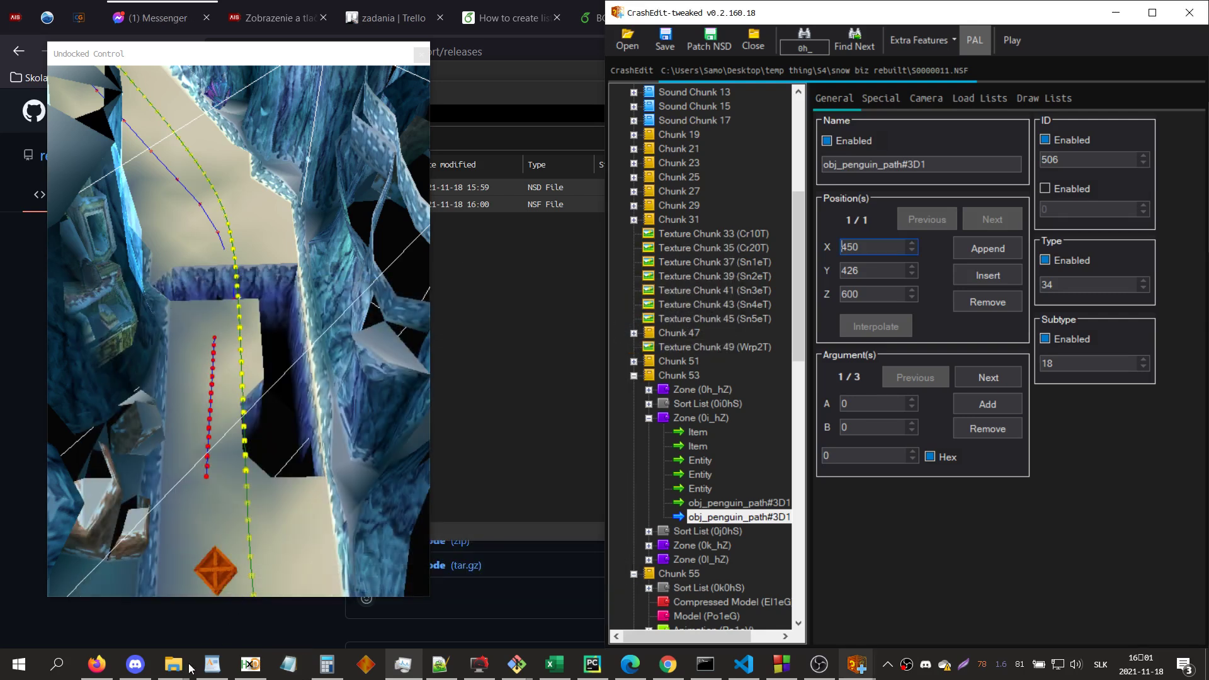
- Copy c2export.exe from the legit rebuilds folder into the snow biz rebuilt folder
mouse_move(189, 666)
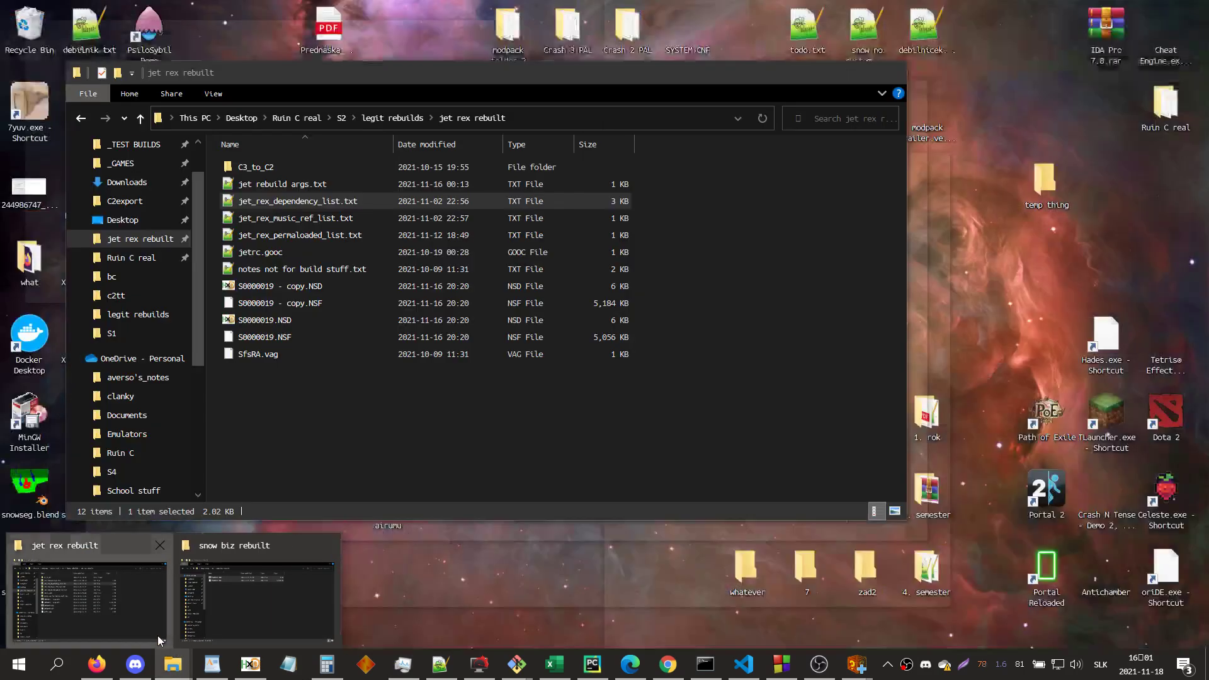
left_click(157, 636)
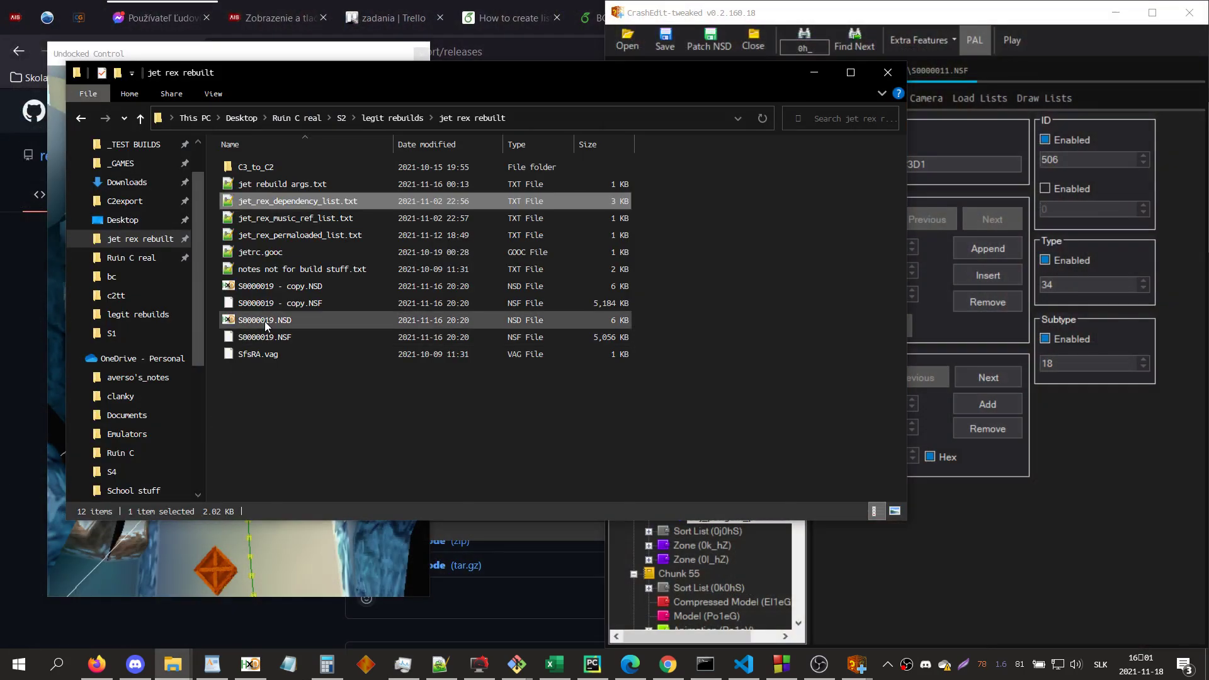
left_click(390, 118)
left_click(276, 389)
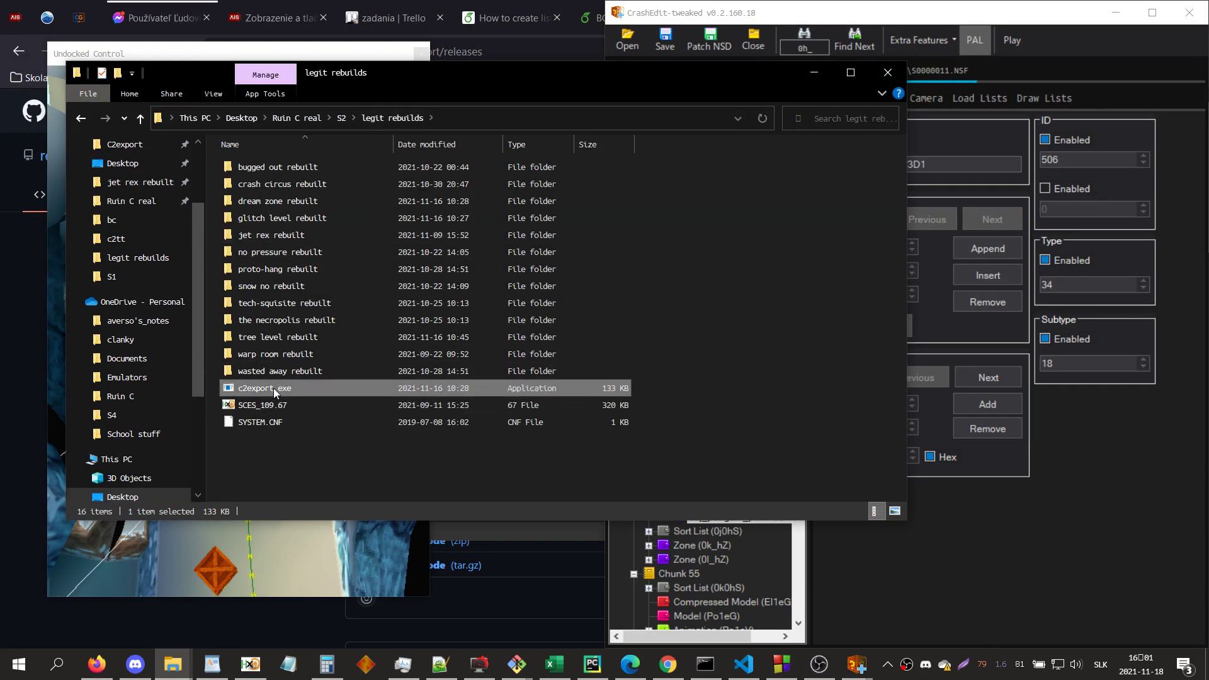
mouse_move(173, 665)
left_click(244, 611)
left_click(406, 408)
key("ctrl+v")
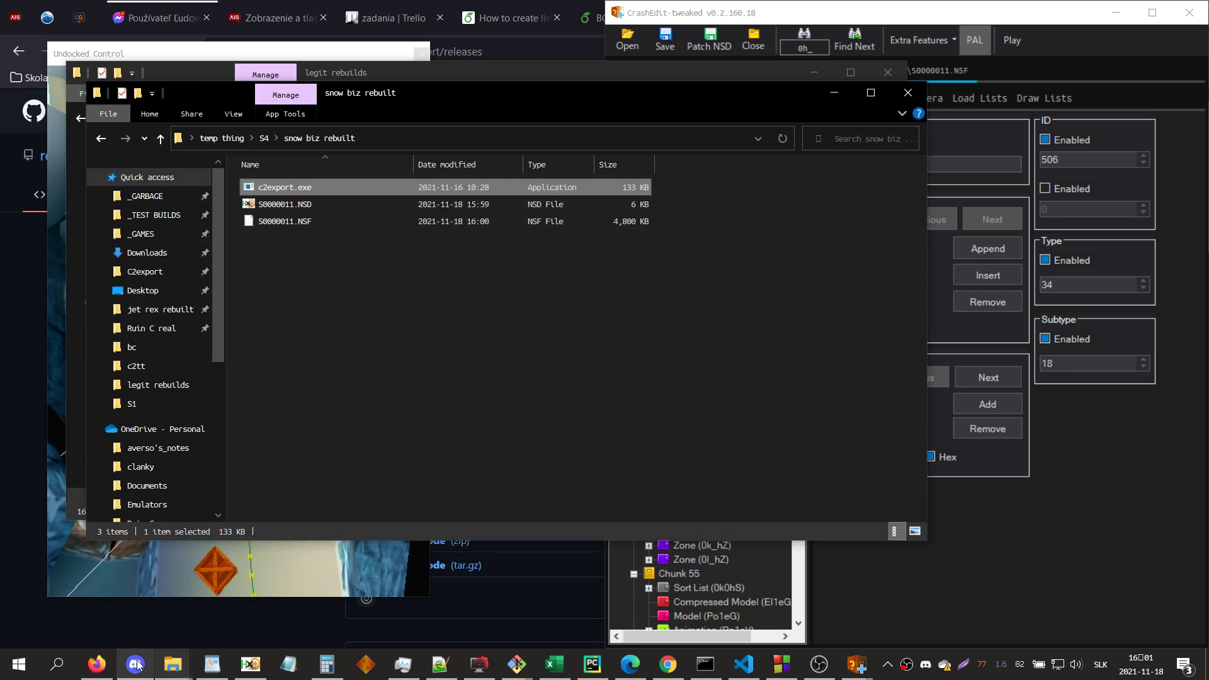
- Examine the v0.5 and v0.4 release notes and assets on C2export's GitHub releases page in Firefox, and minimize the browser
left_click(97, 664)
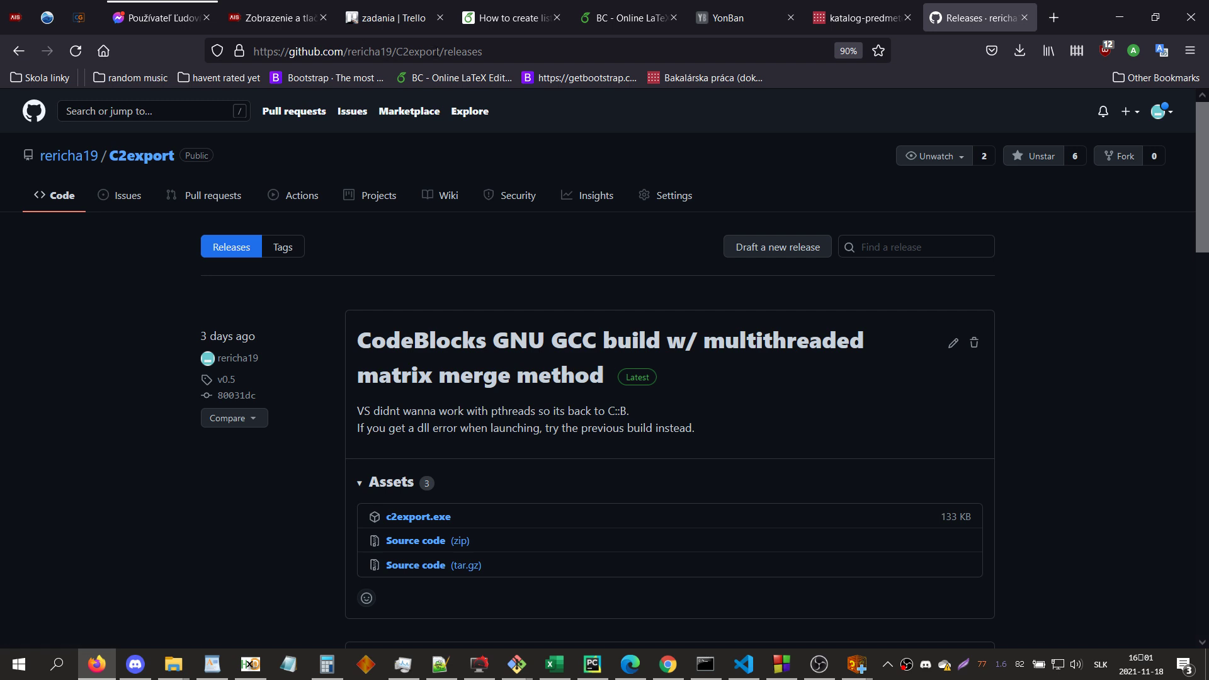
scroll(308, 447, "down", 2)
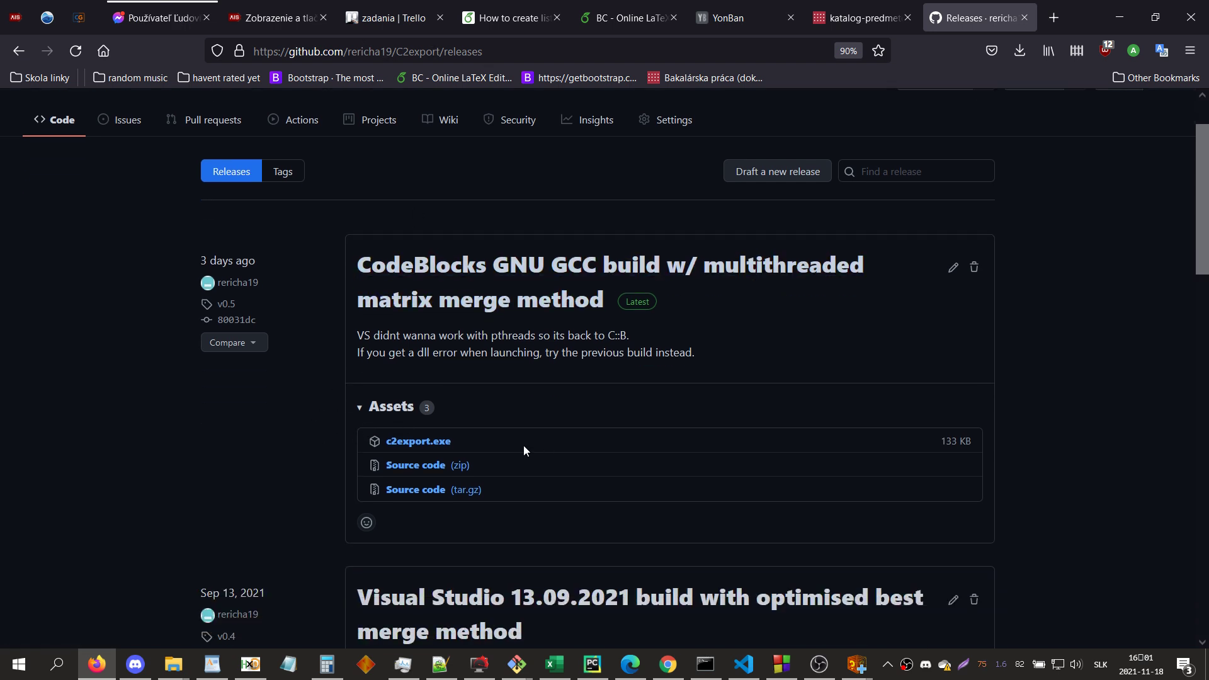
scroll(547, 419, "down", 3)
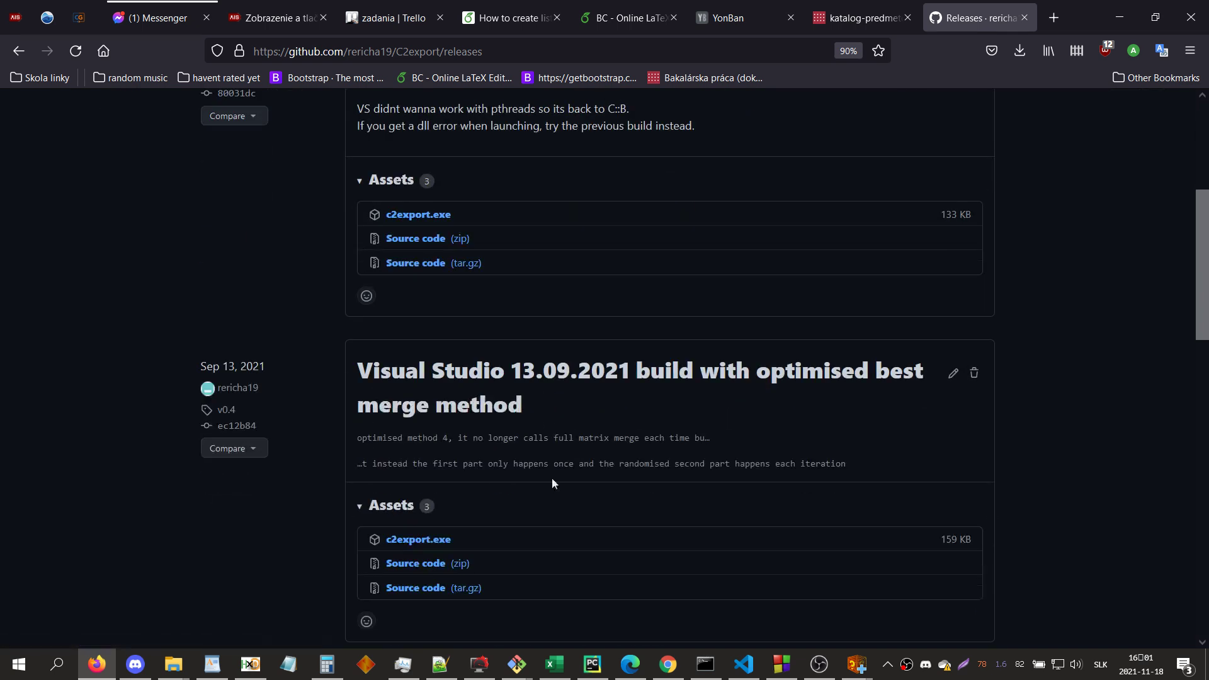
scroll(400, 249, "up", 2)
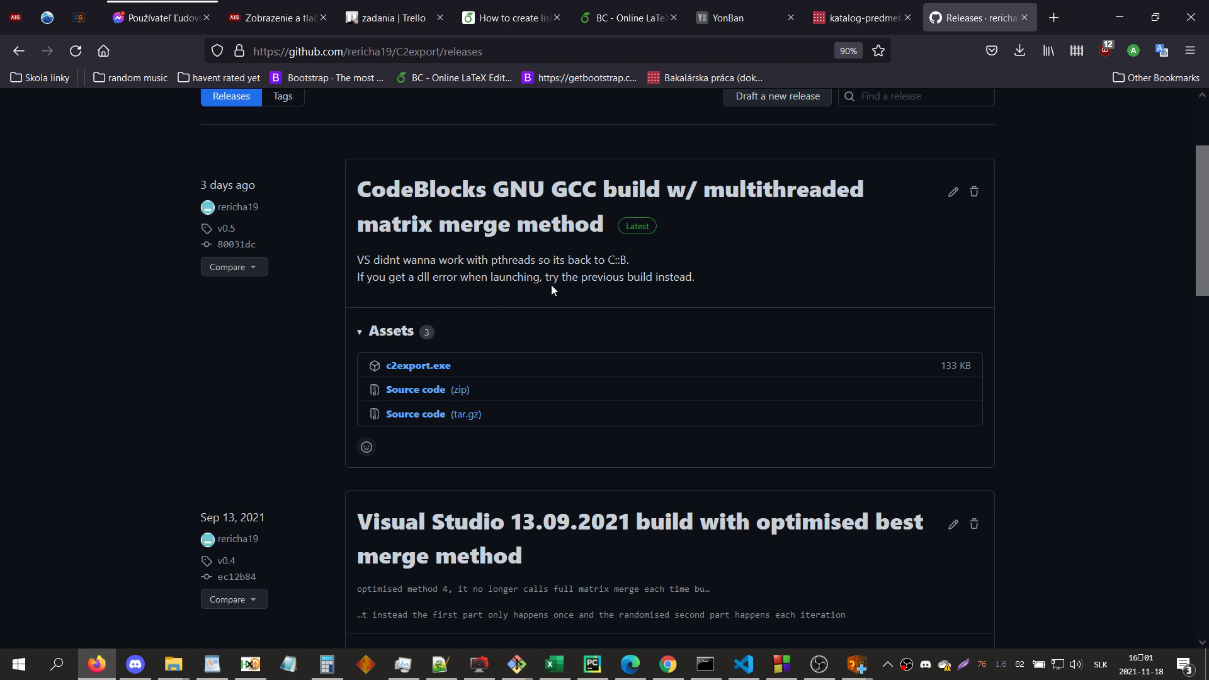
left_click(1119, 17)
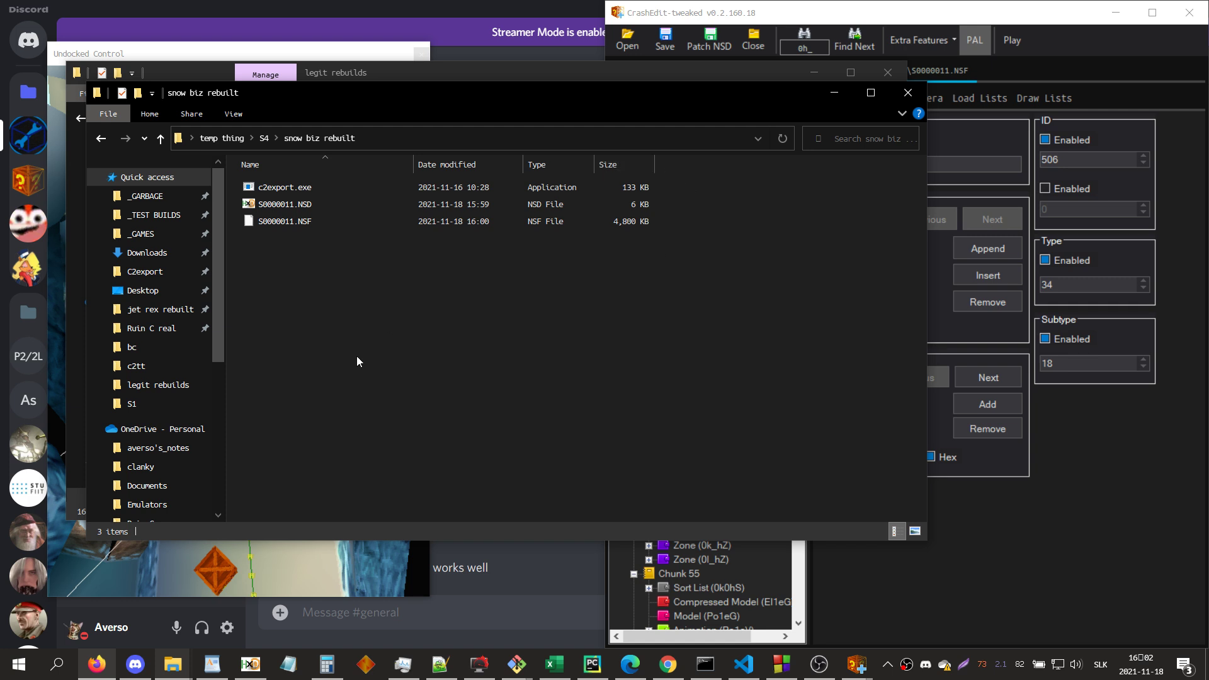
- Examine the S0000019 NSD and NSF files and their copies in the jet rex rebuilt folder of the legit rebuilds
mouse_move(176, 675)
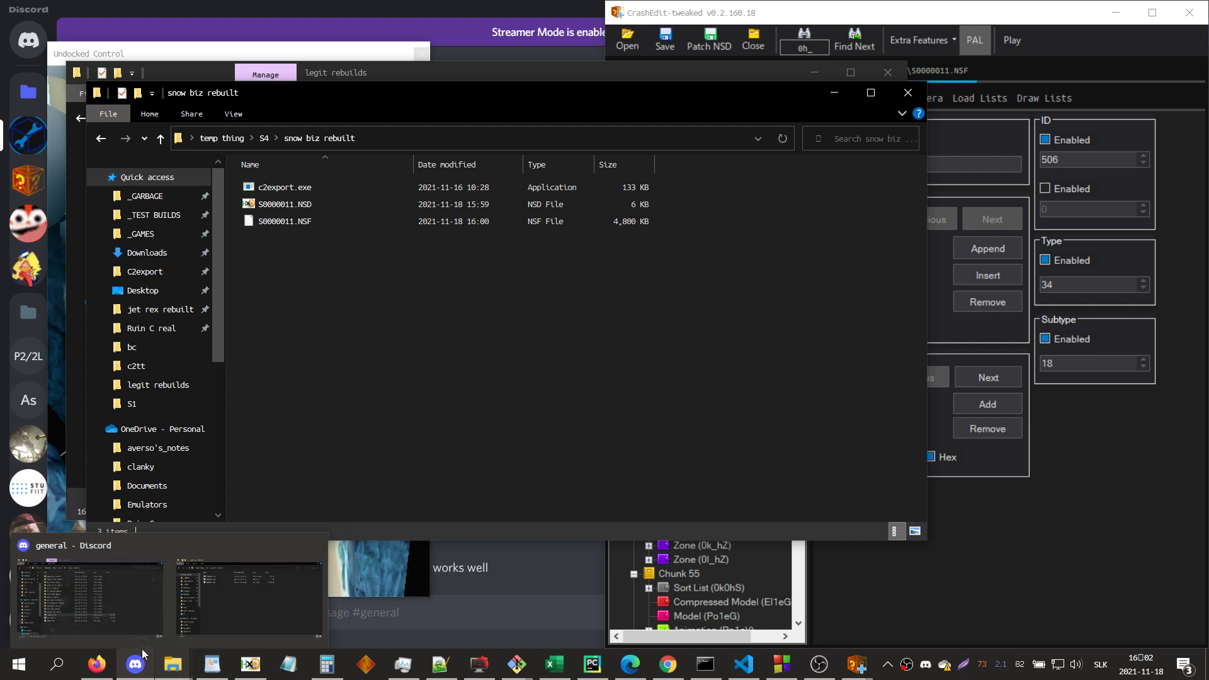
left_click(133, 629)
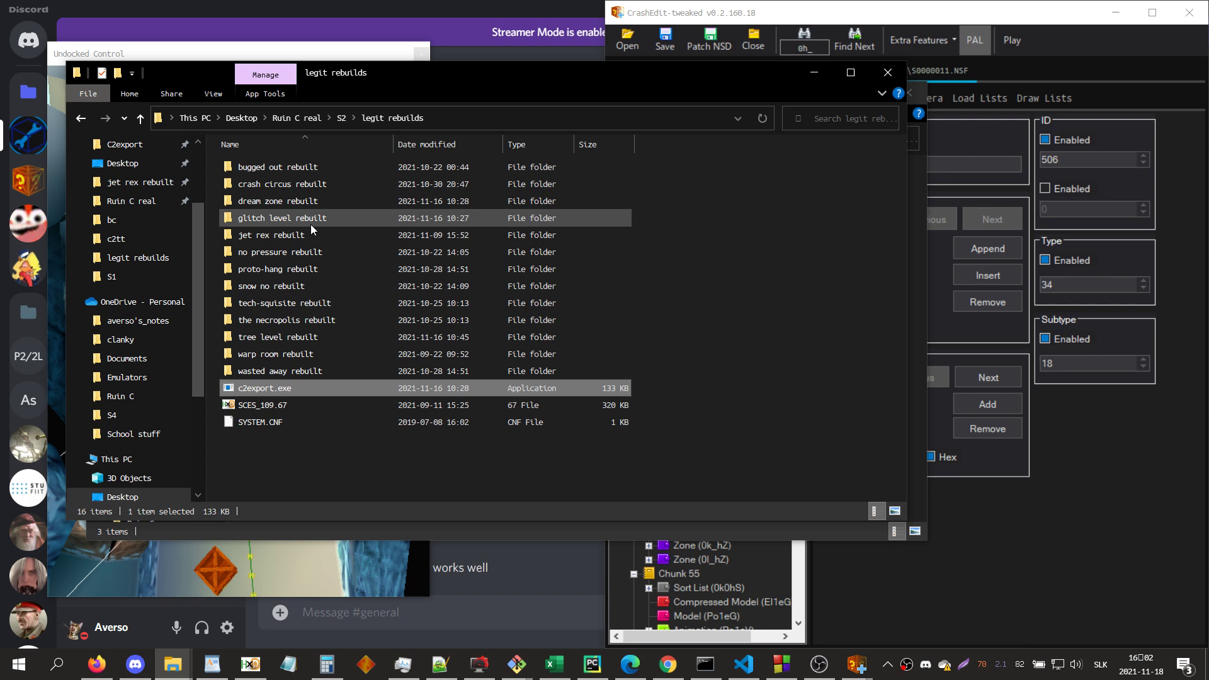
double_click(299, 237)
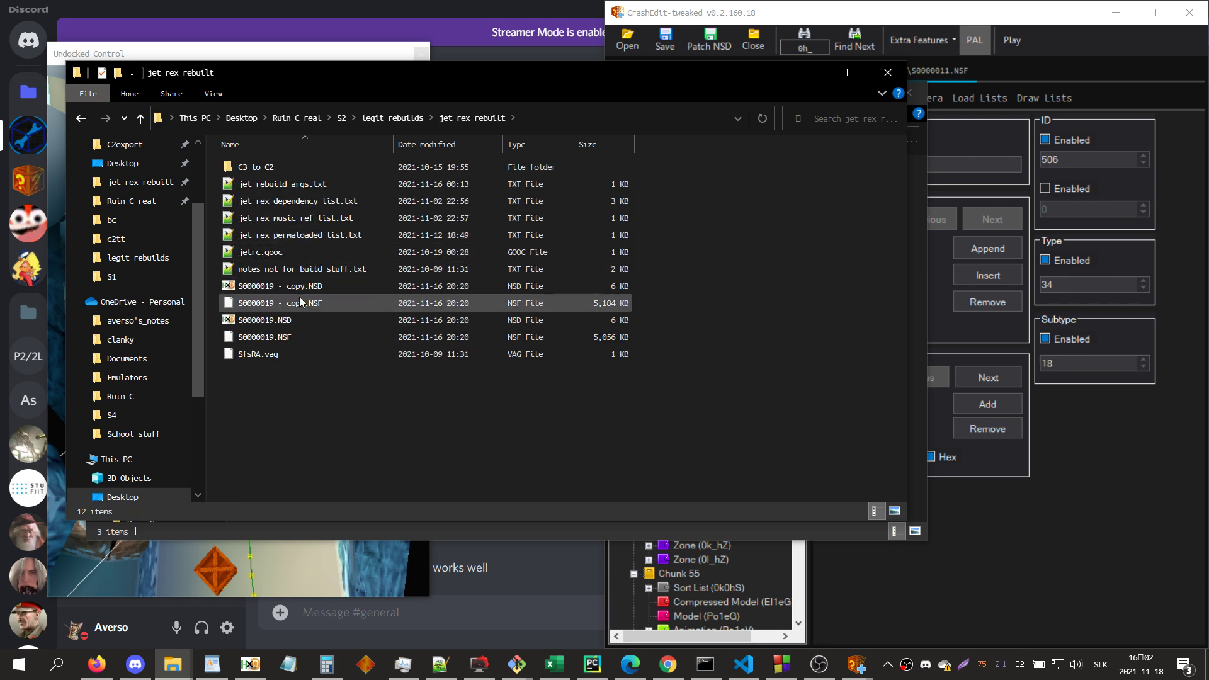
left_click(302, 286)
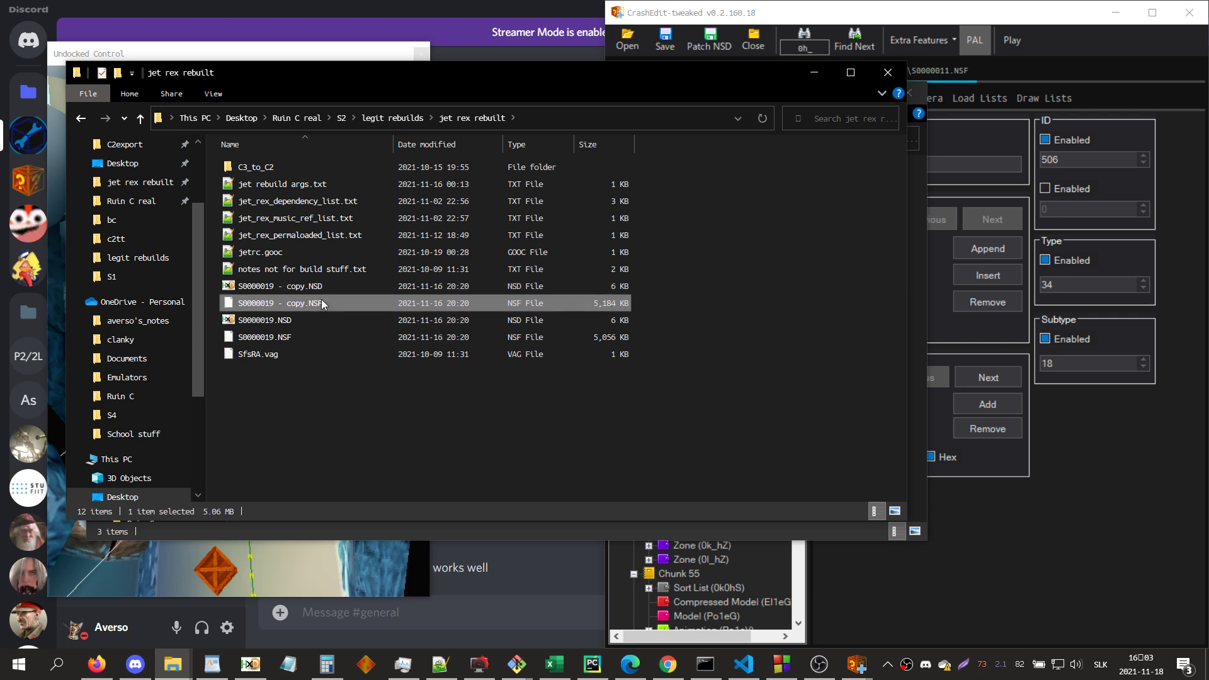
left_click(312, 338)
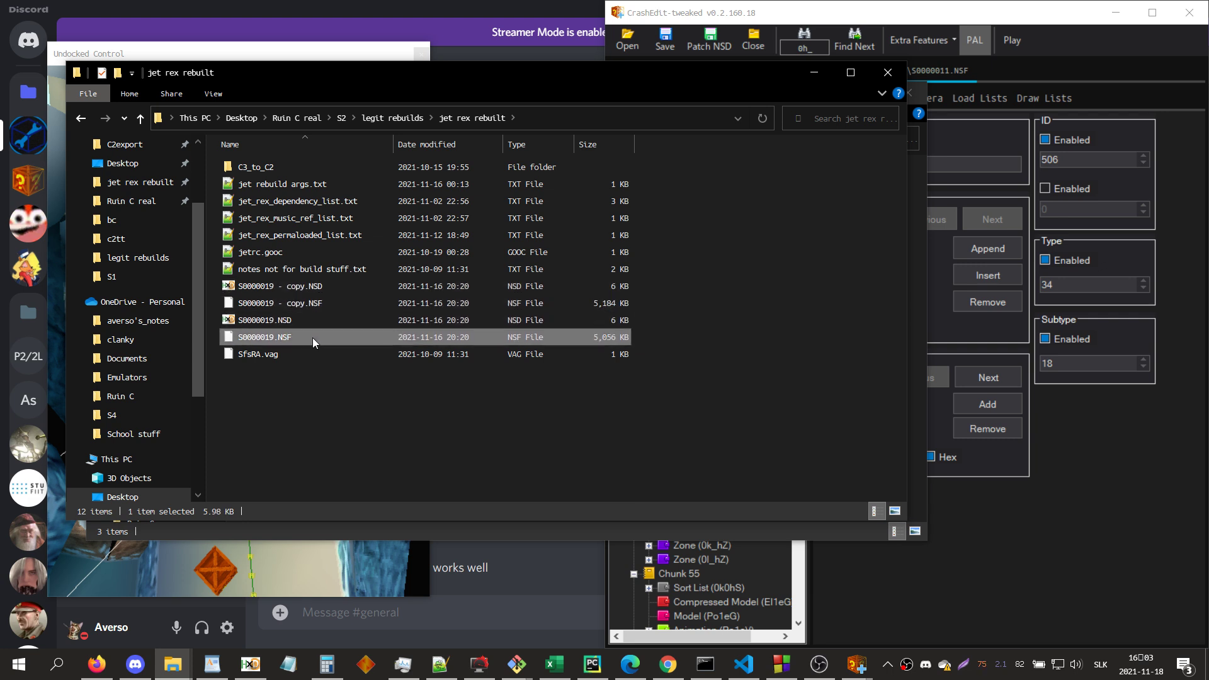
left_click(315, 289)
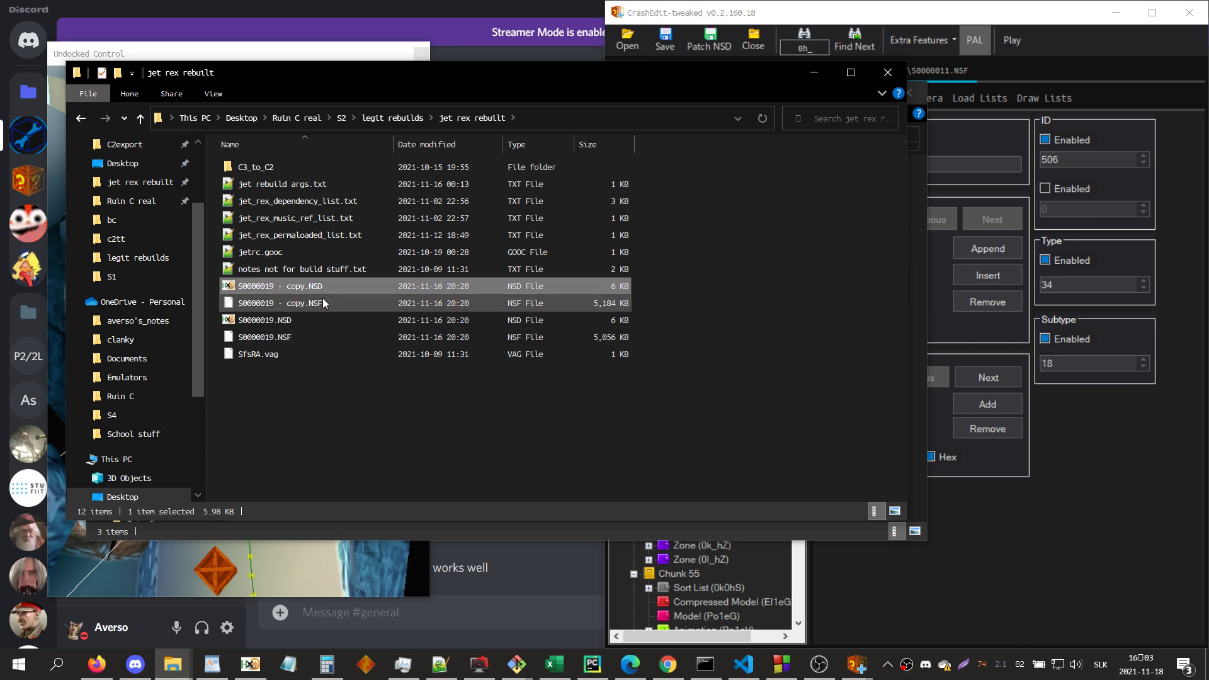
left_click(296, 325)
left_click(315, 304)
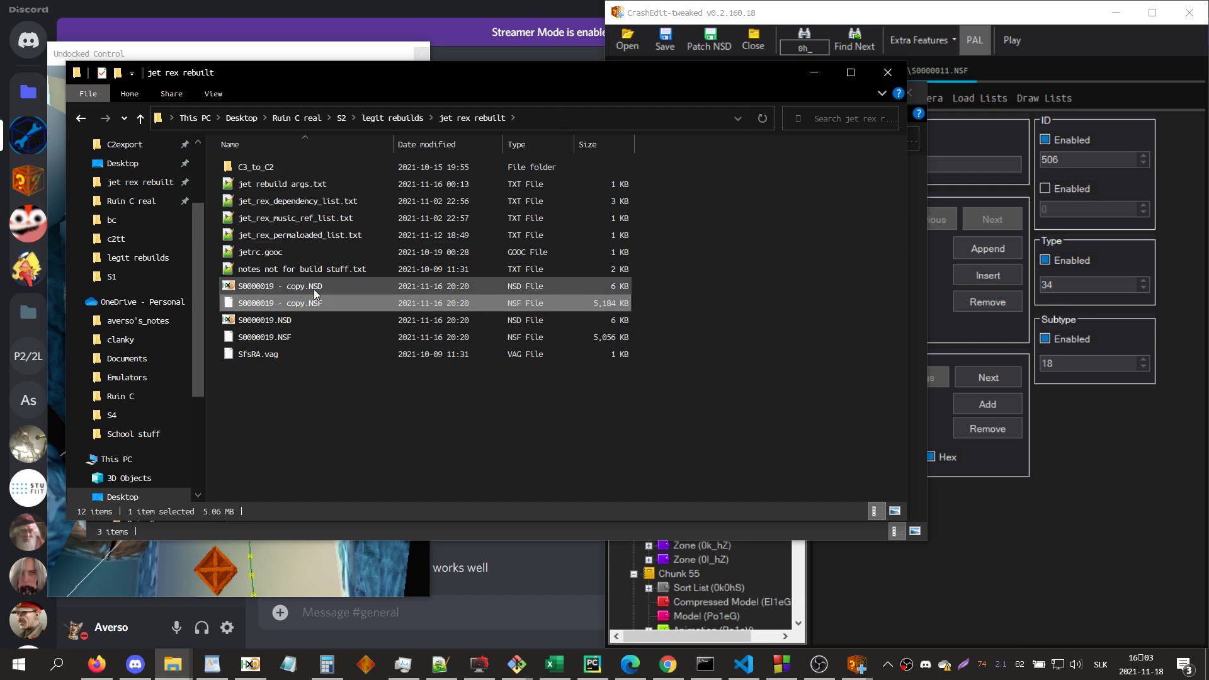
- Examine the S000001F and S0000024 NSD and NSF files in the tree level rebuilt folder, and minimize that window
left_click(431, 119)
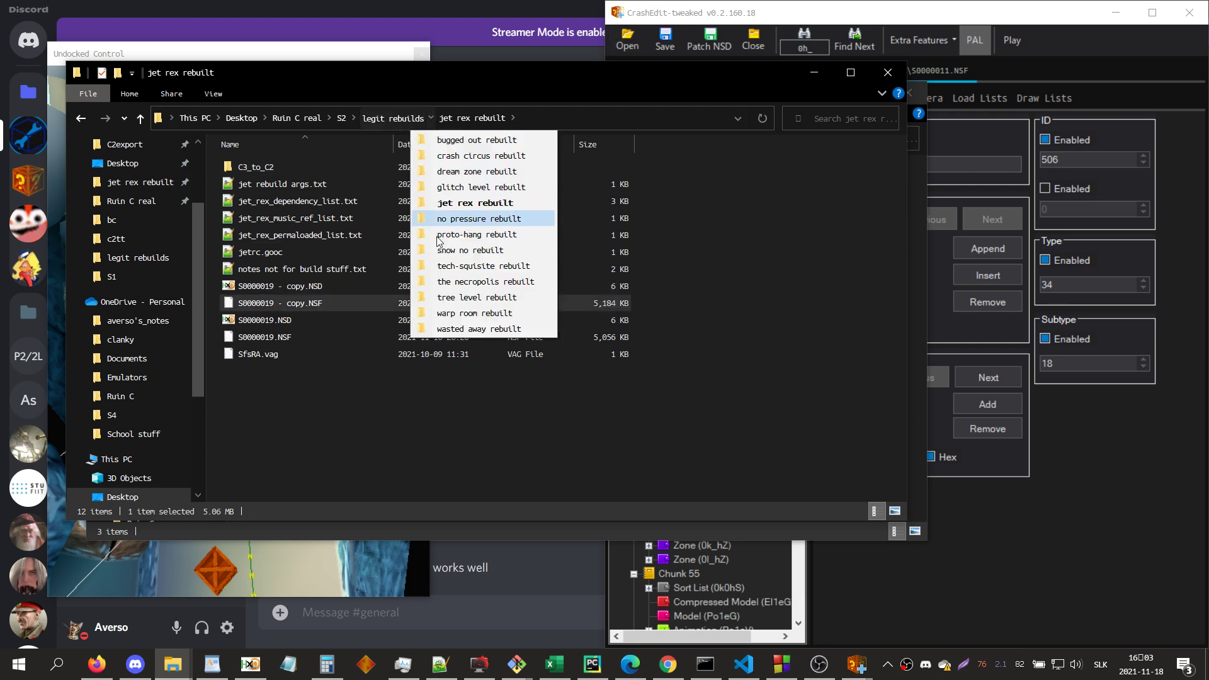
key("Escape")
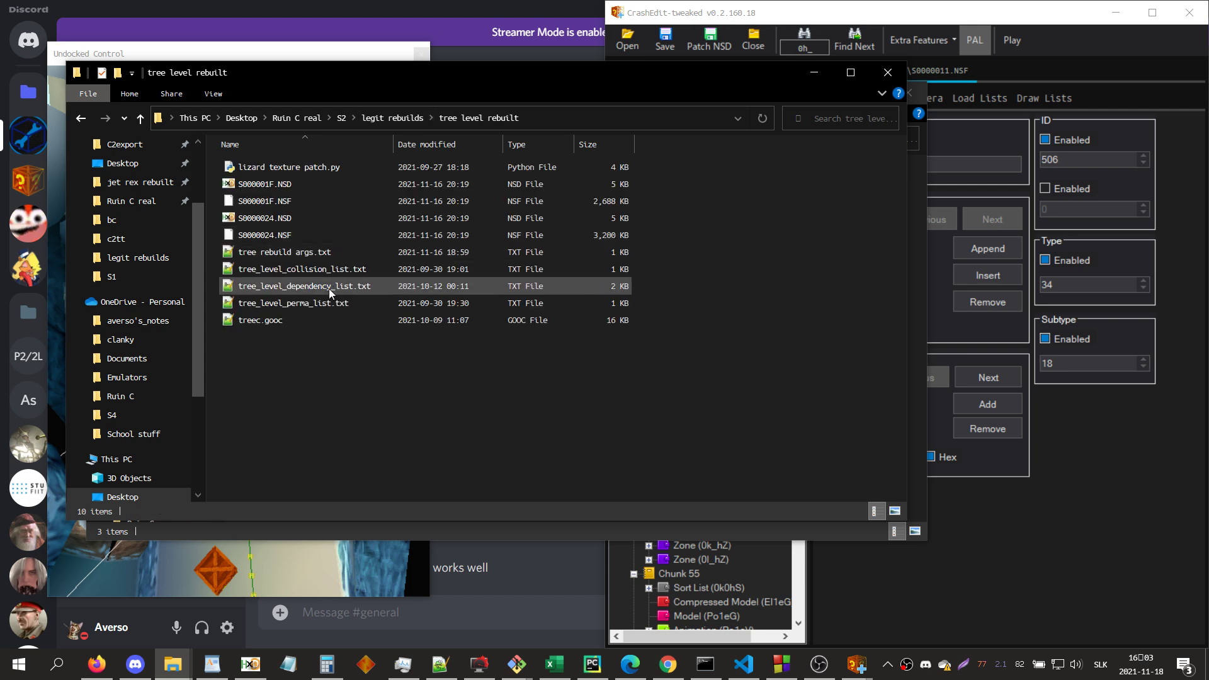
left_click(284, 185)
left_click(286, 202)
left_click(293, 235)
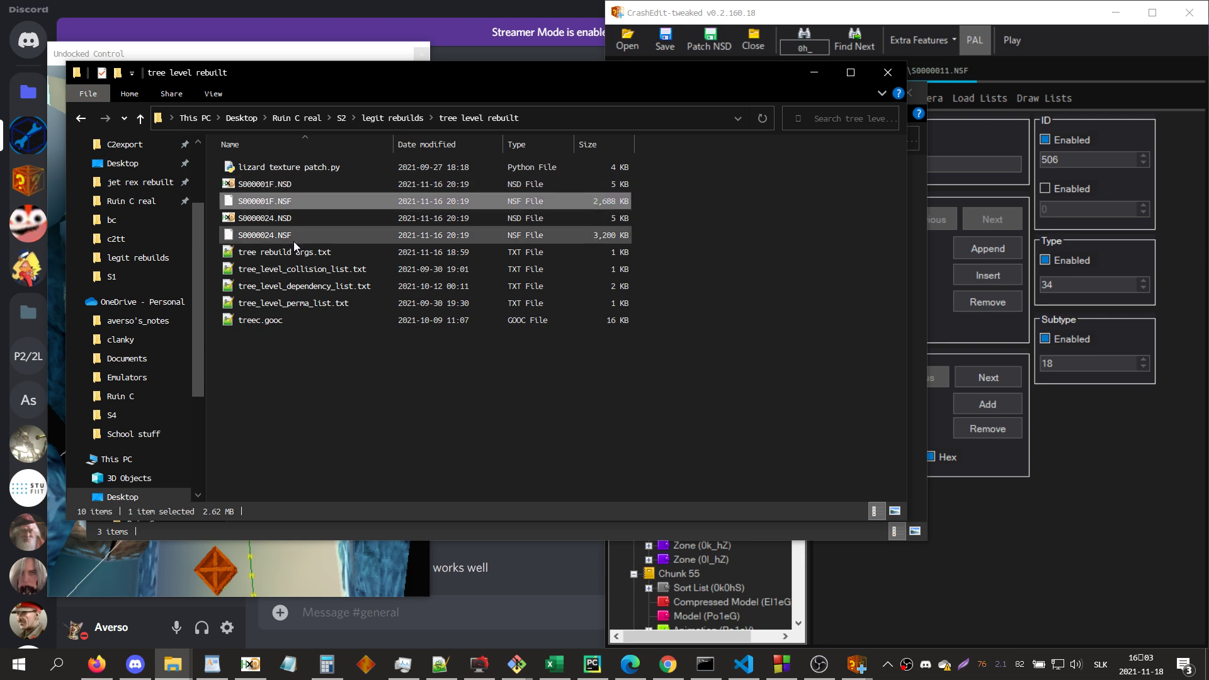
left_click(291, 201)
left_click(304, 237)
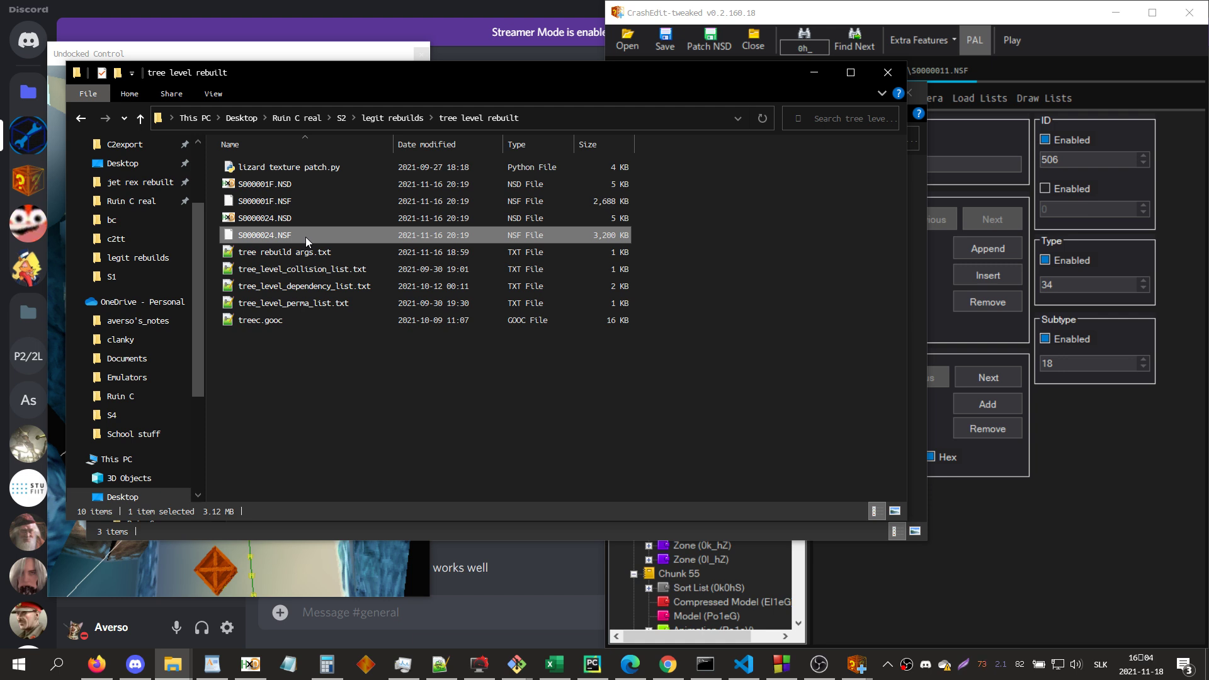
left_click(815, 76)
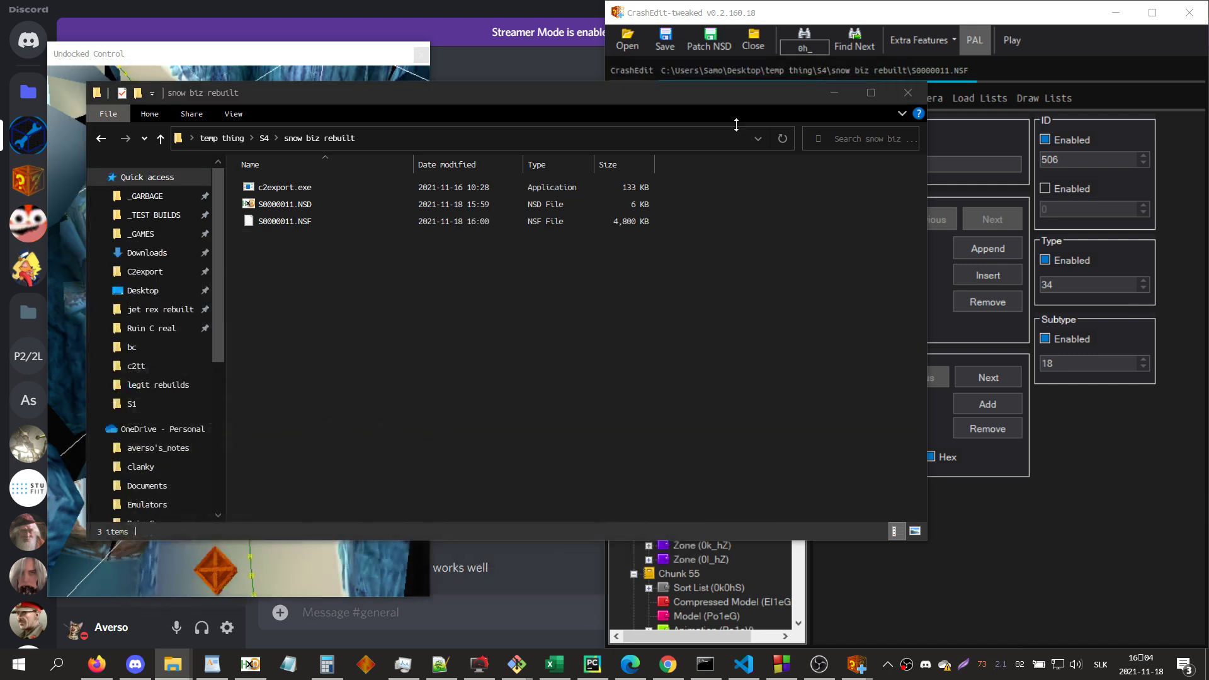
- Rename the S0000011 NSD and NSF files in the snow biz rebuilt folder together to S0000021
left_click(301, 224)
left_click(301, 210, "ctrl")
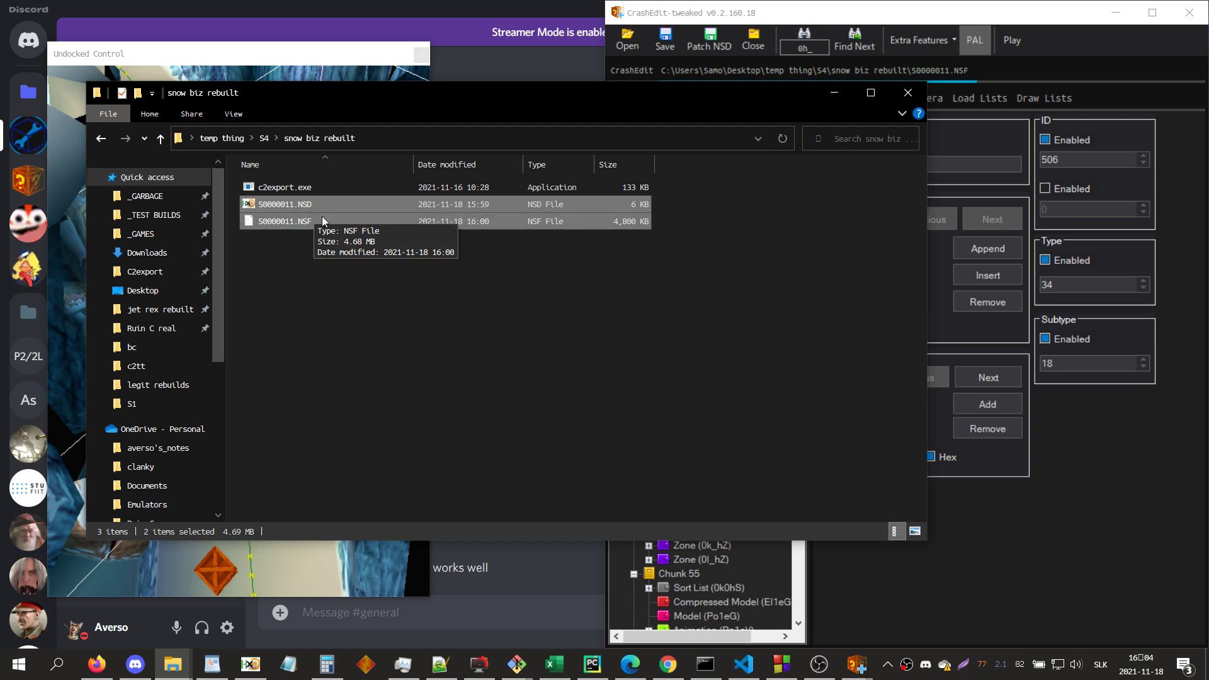
right_click(301, 224)
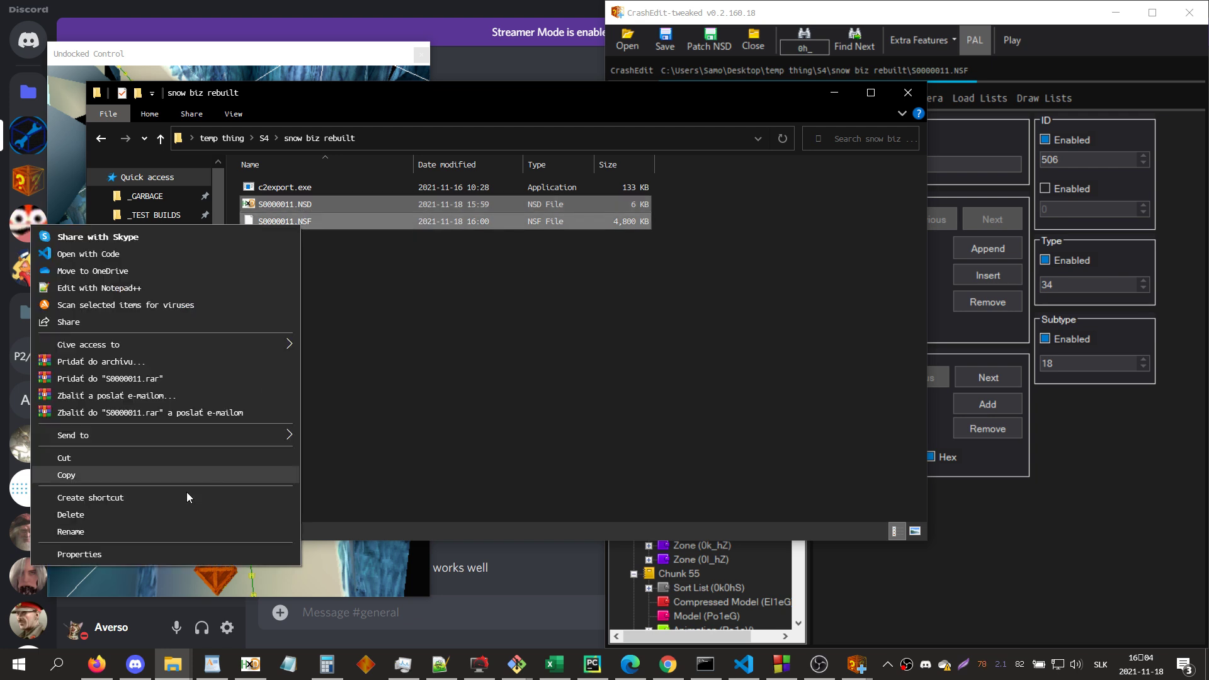
left_click(147, 526)
key("End")
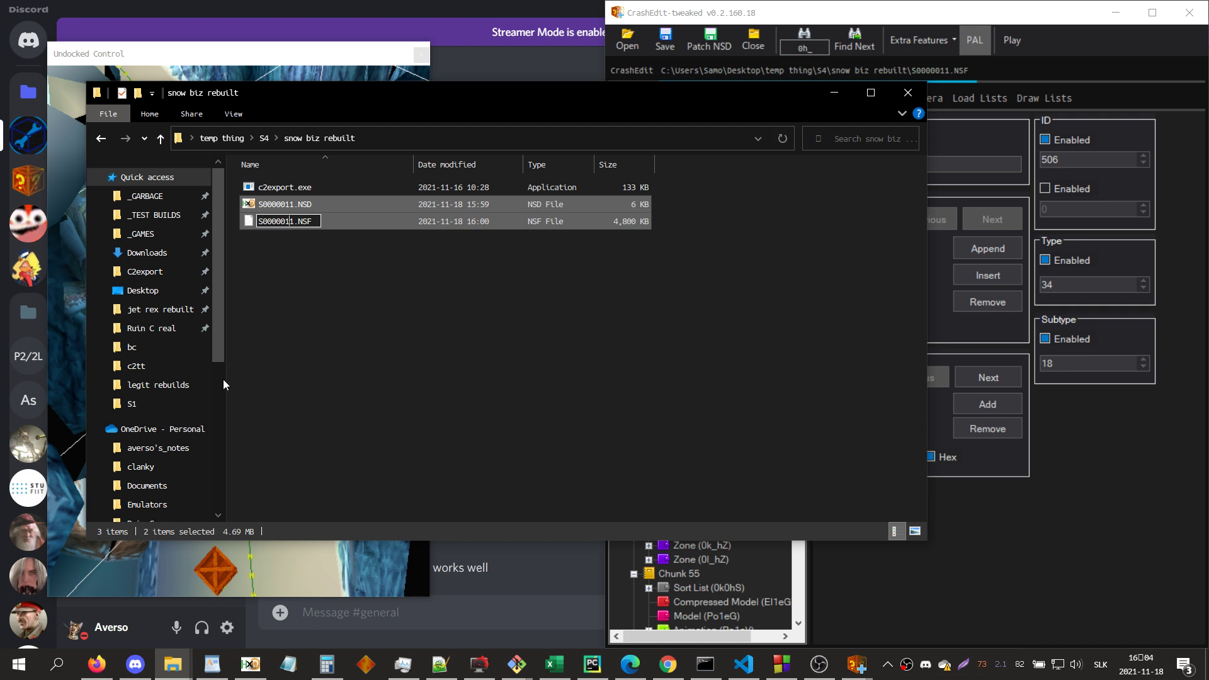
key("Left")
key("Left")
key("Left")
key("Left")
key("Left")
key("BackSpace")
type("2")
key("Return")
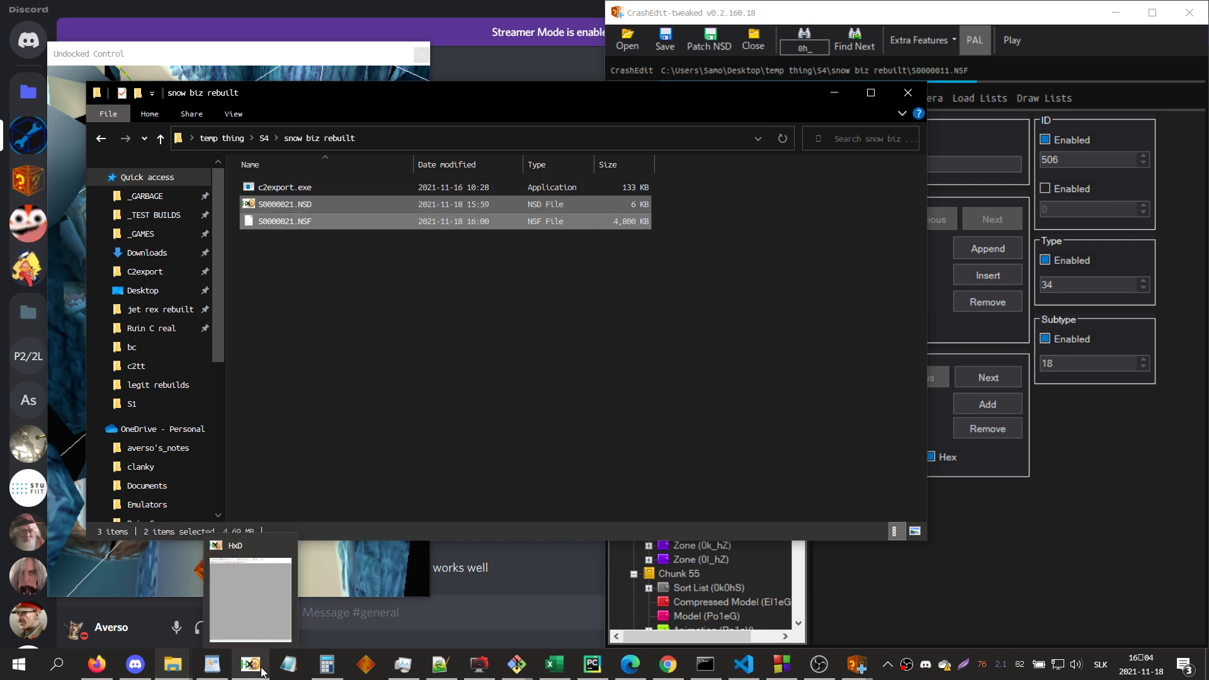
- Open S0000021.NSD in HxD, set the level ID byte at offset 13F8 to 21, and save the file
double_click(285, 210)
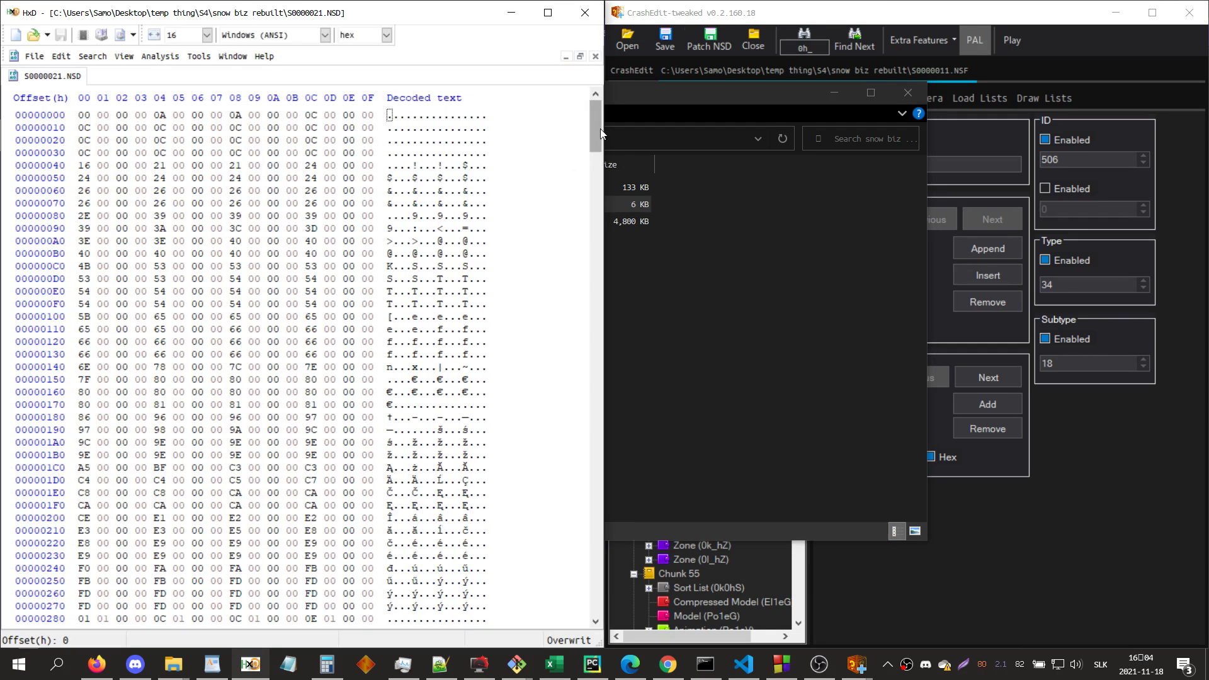
left_click_drag(600, 129, 588, 522)
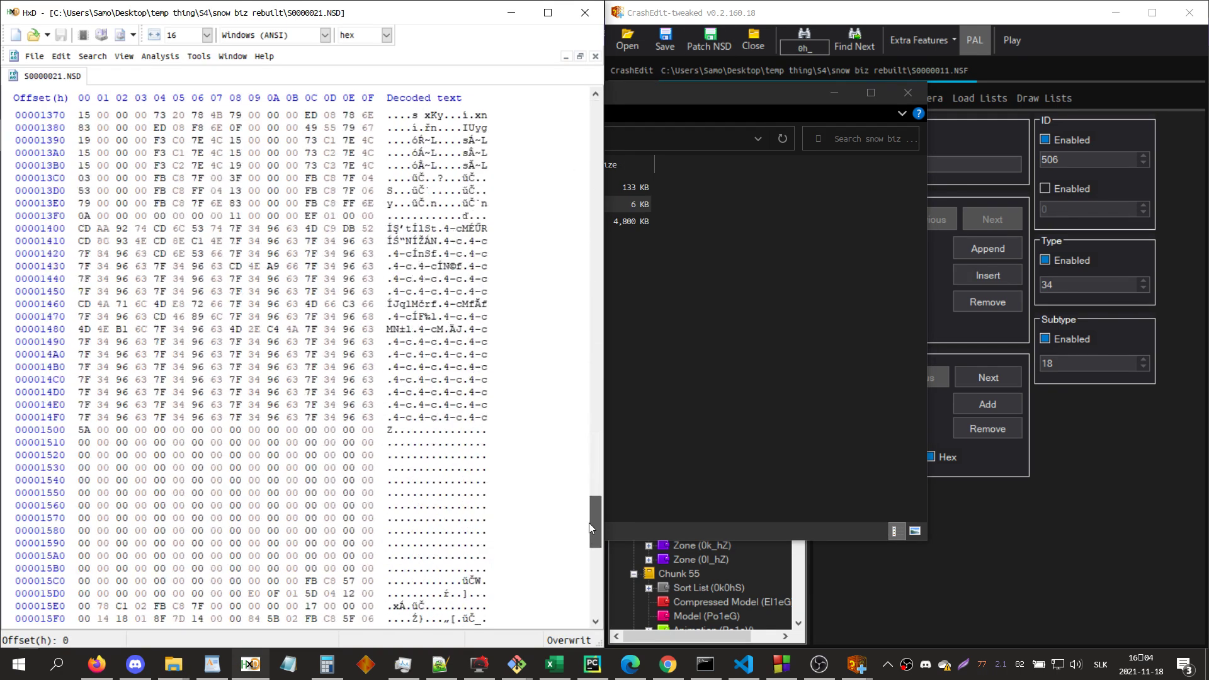
left_click(233, 215)
type("1")
key("ctrl+s")
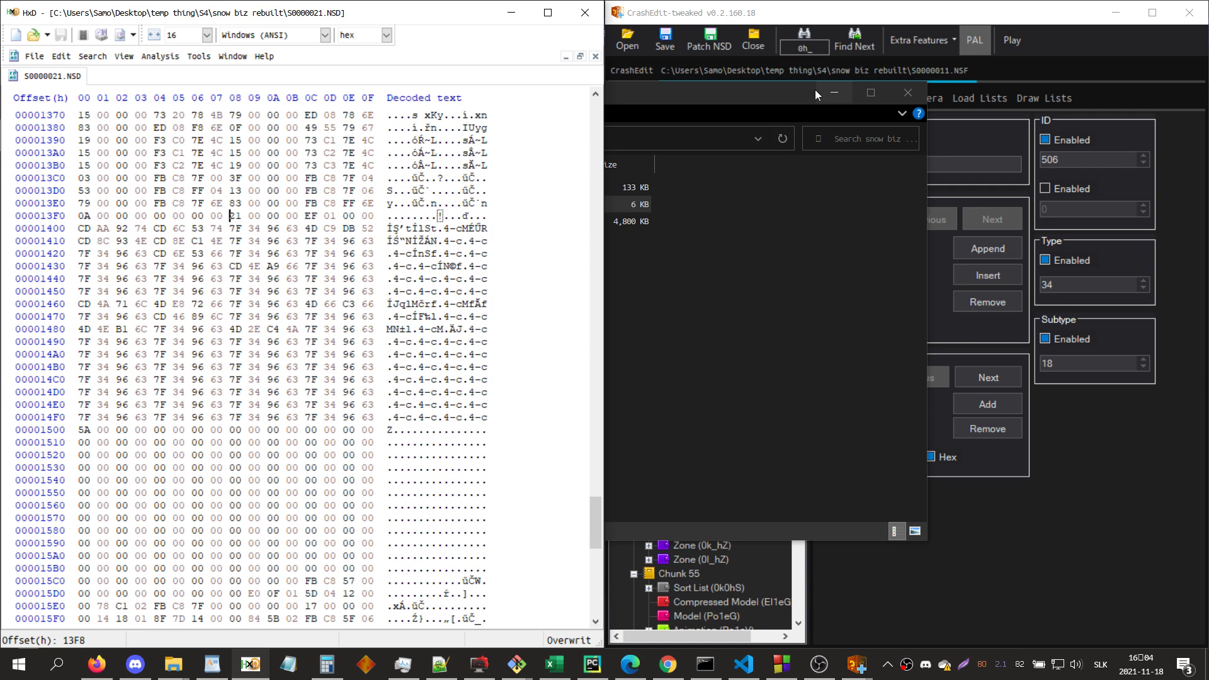
- In CrashEdit, close the S0000011 level and open S0000021.NSF from the snow biz rebuilt folder
left_click(761, 48)
left_click(761, 48)
left_click(667, 346)
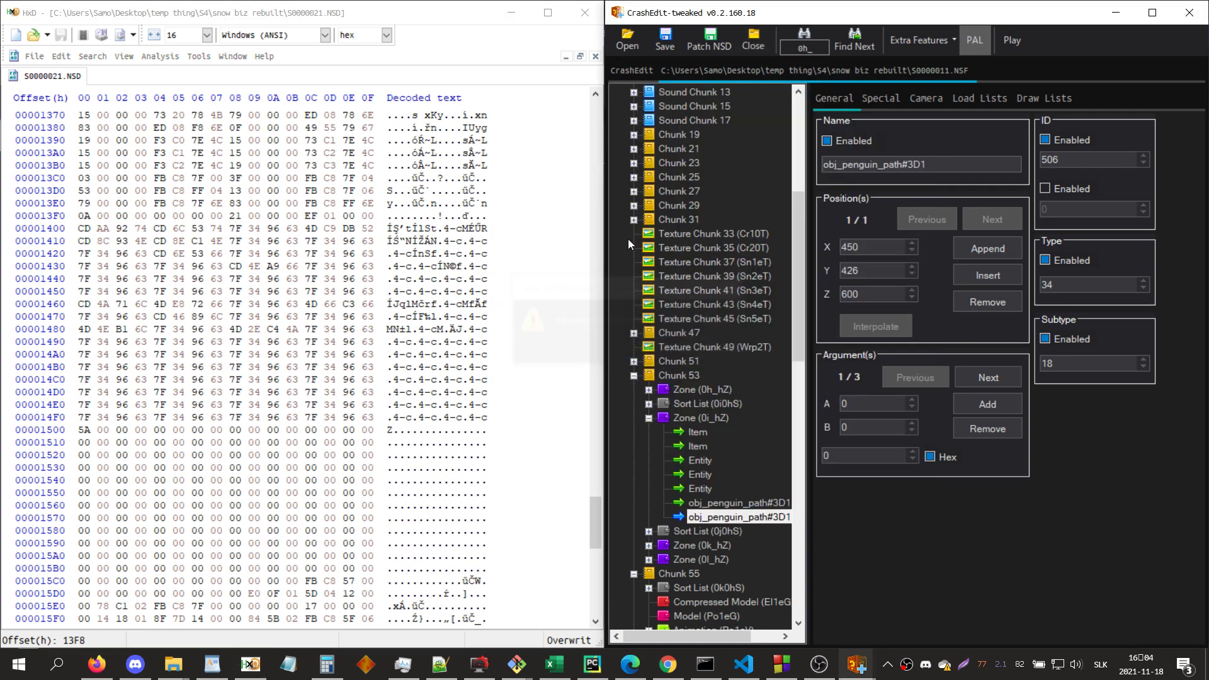
left_click(636, 39)
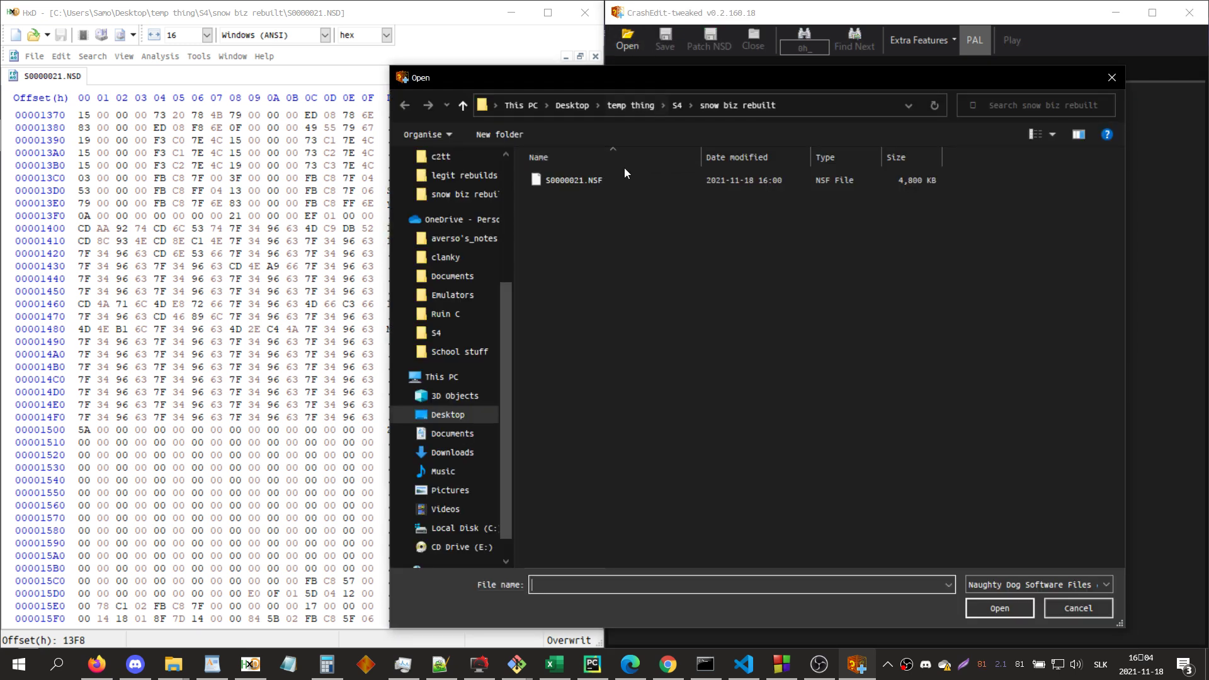
double_click(606, 178)
left_click(288, 270)
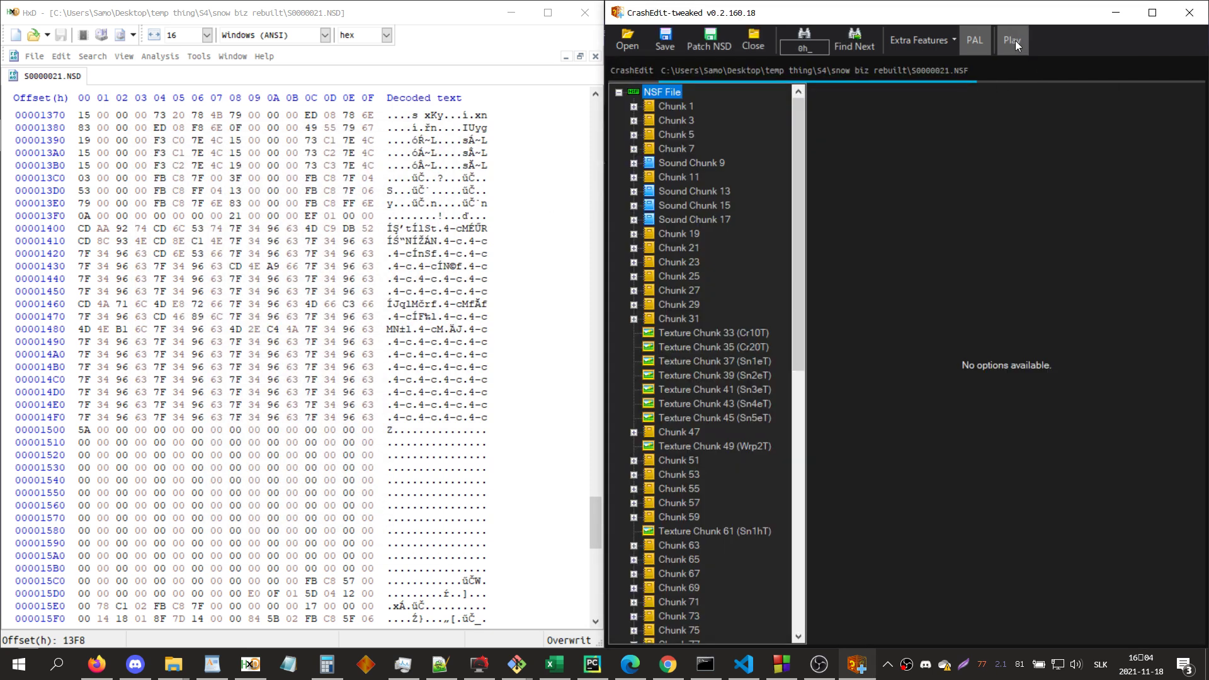
- Playtest the level in the emulator and highlight the last requested entry, 1042I, in the console log
left_click(1014, 40)
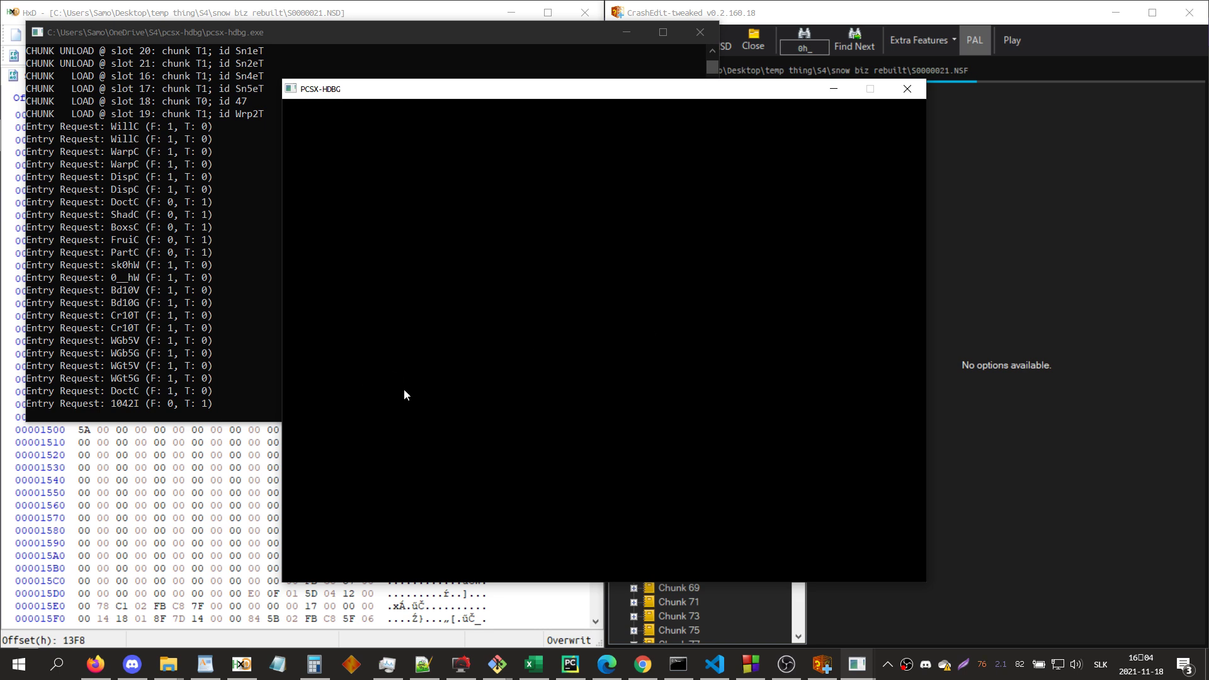
left_click(138, 406)
double_click(128, 406)
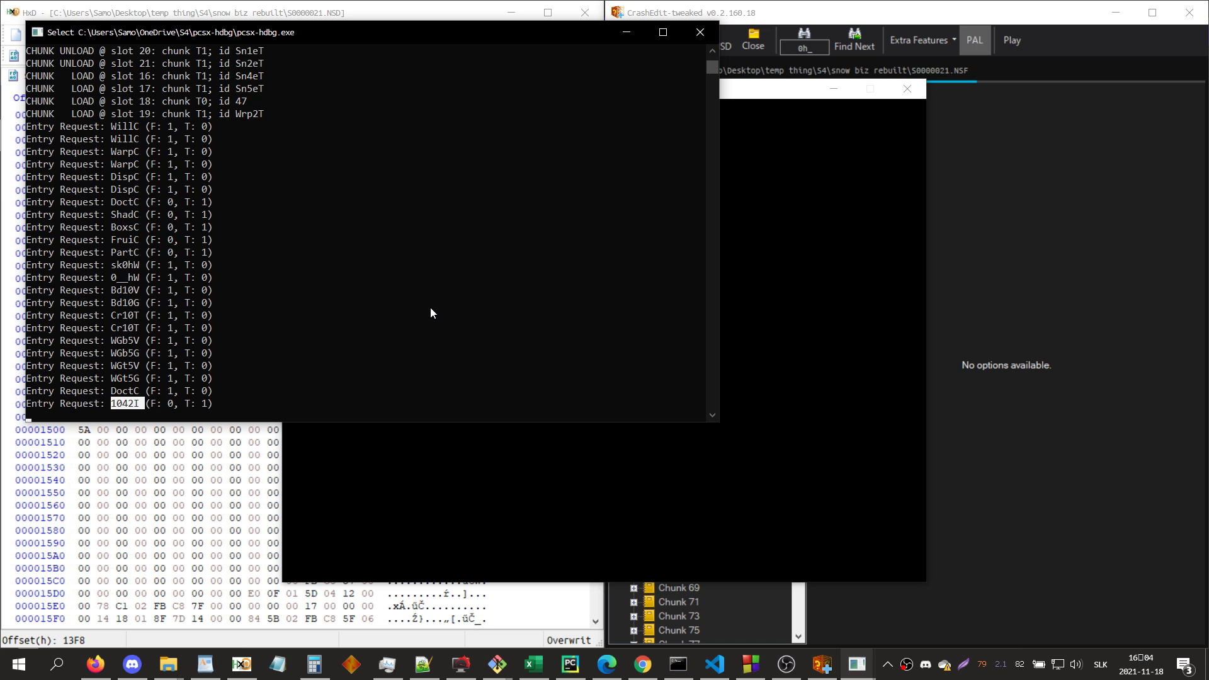
- Look up the Plant Food level ID in the WordPad gem and level list, and recheck the last entry request in the emulator console
left_click(205, 664)
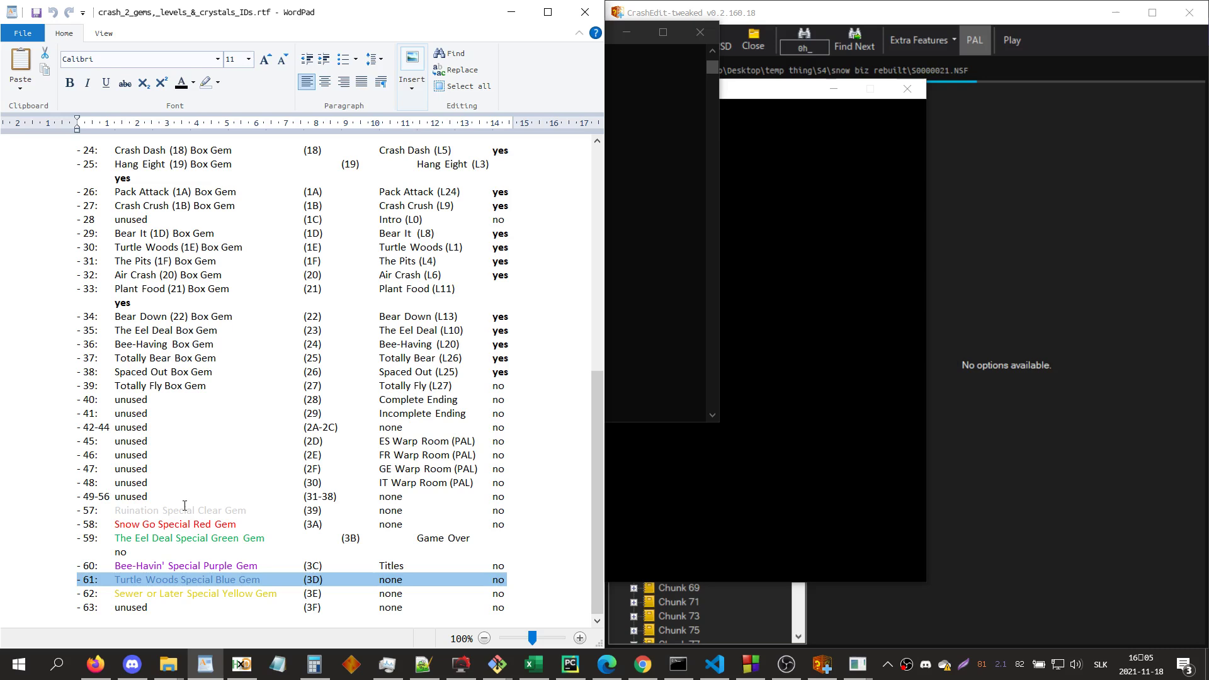
scroll(153, 477, "up", 2)
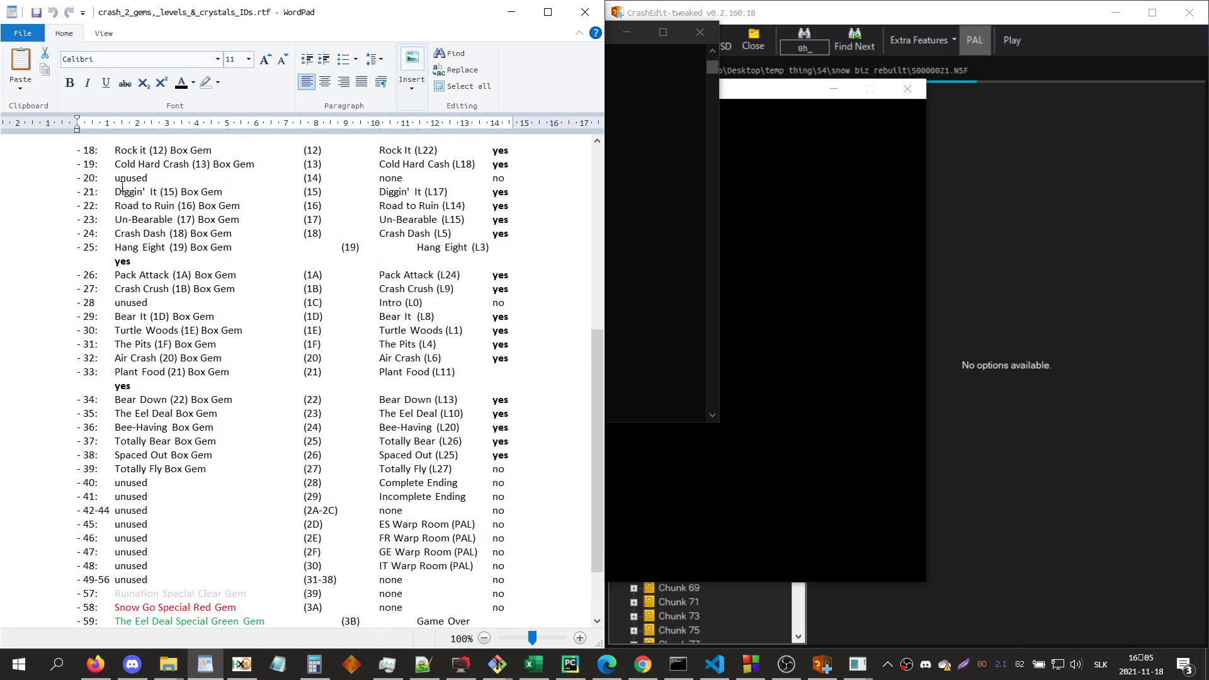
double_click(175, 372)
left_click(511, 12)
double_click(126, 406)
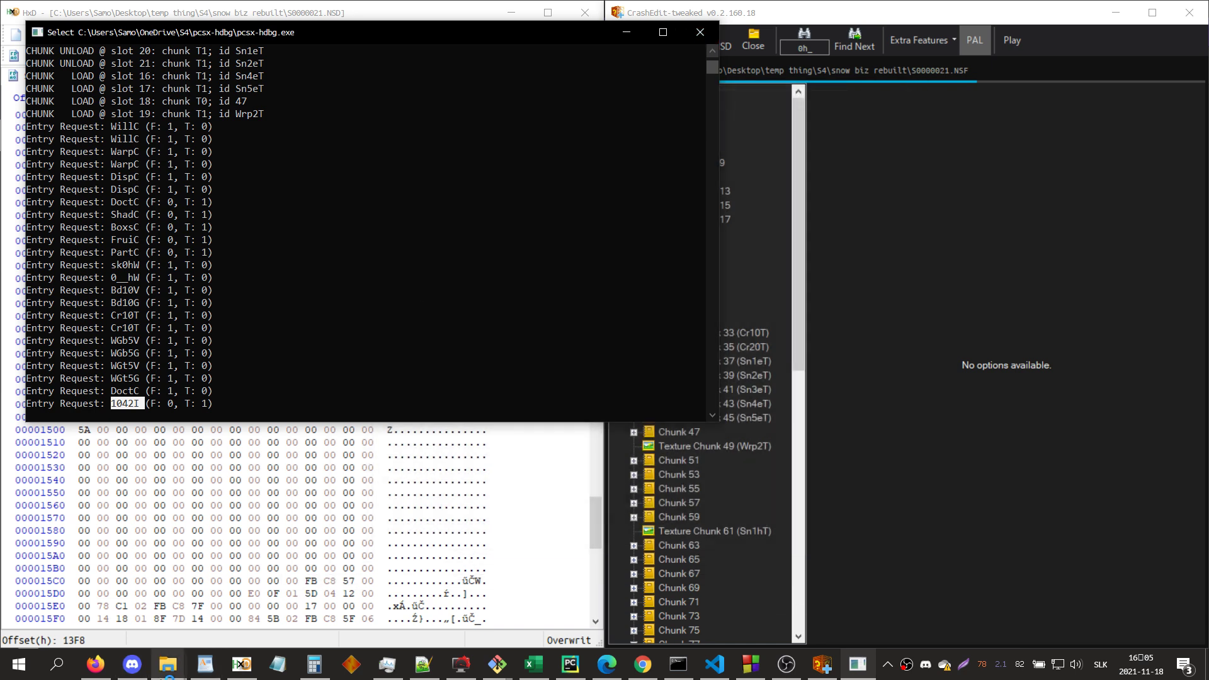
- In HxD, set the level ID byte at offset 13F8 to 13 and save S0000021.NSD, then close the level in CrashEdit
left_click(391, 12)
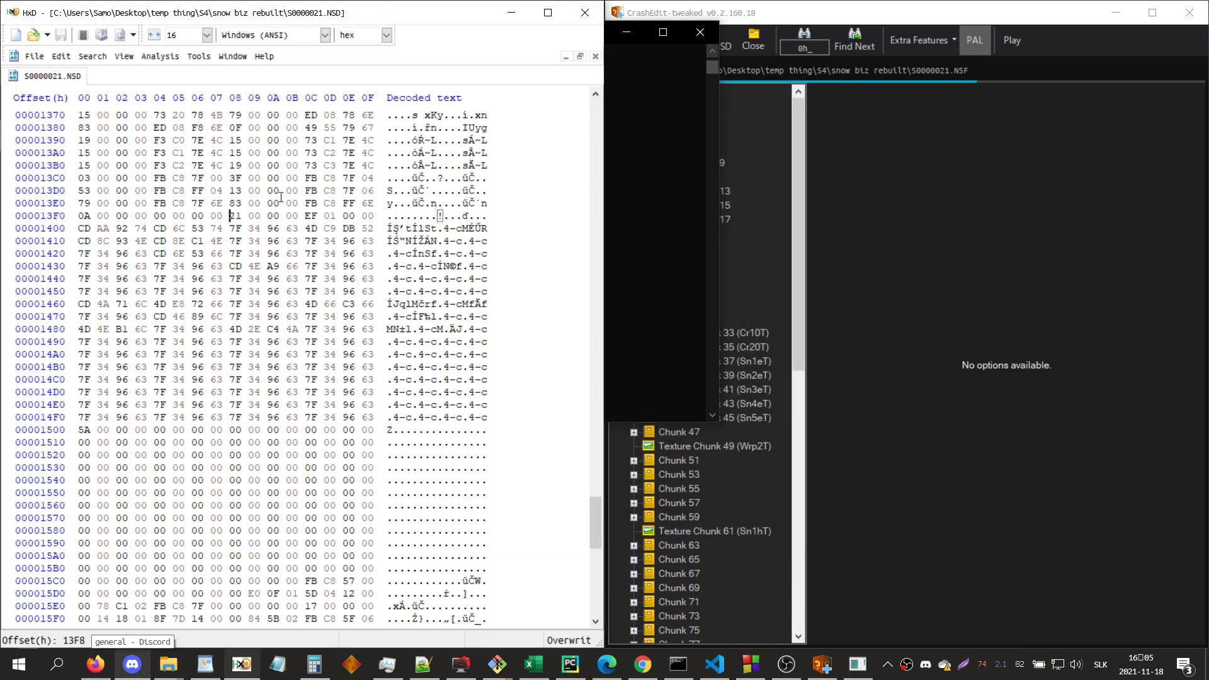
type("13")
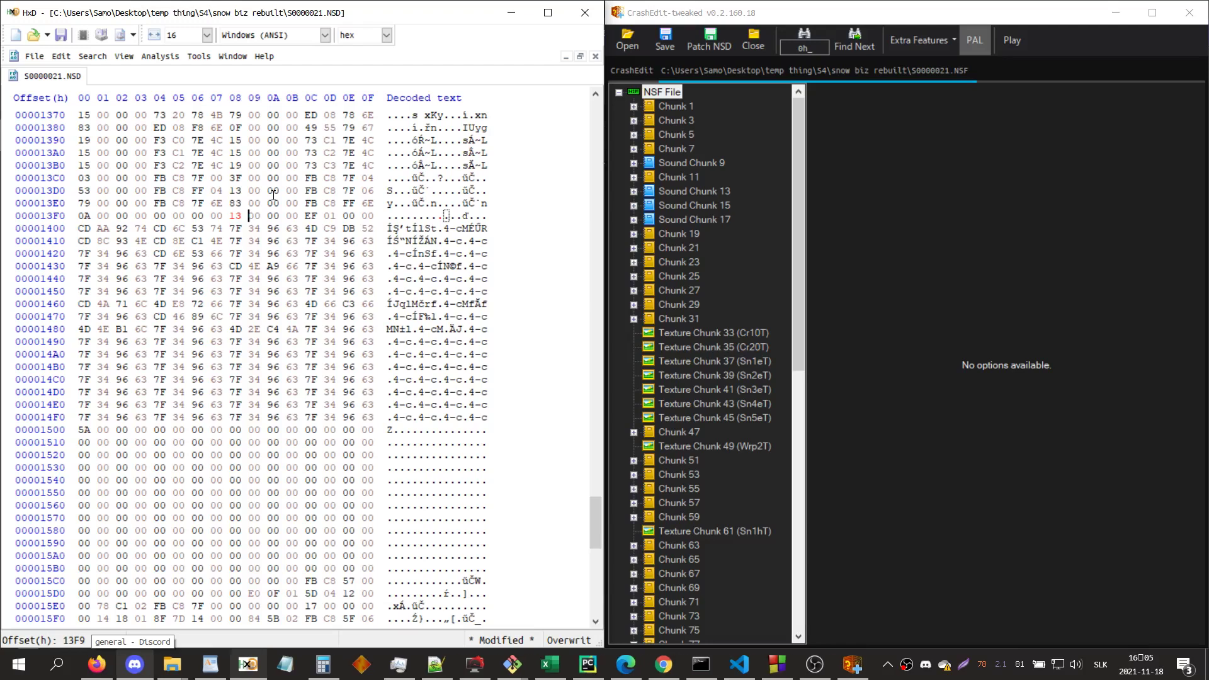
left_click(770, 46)
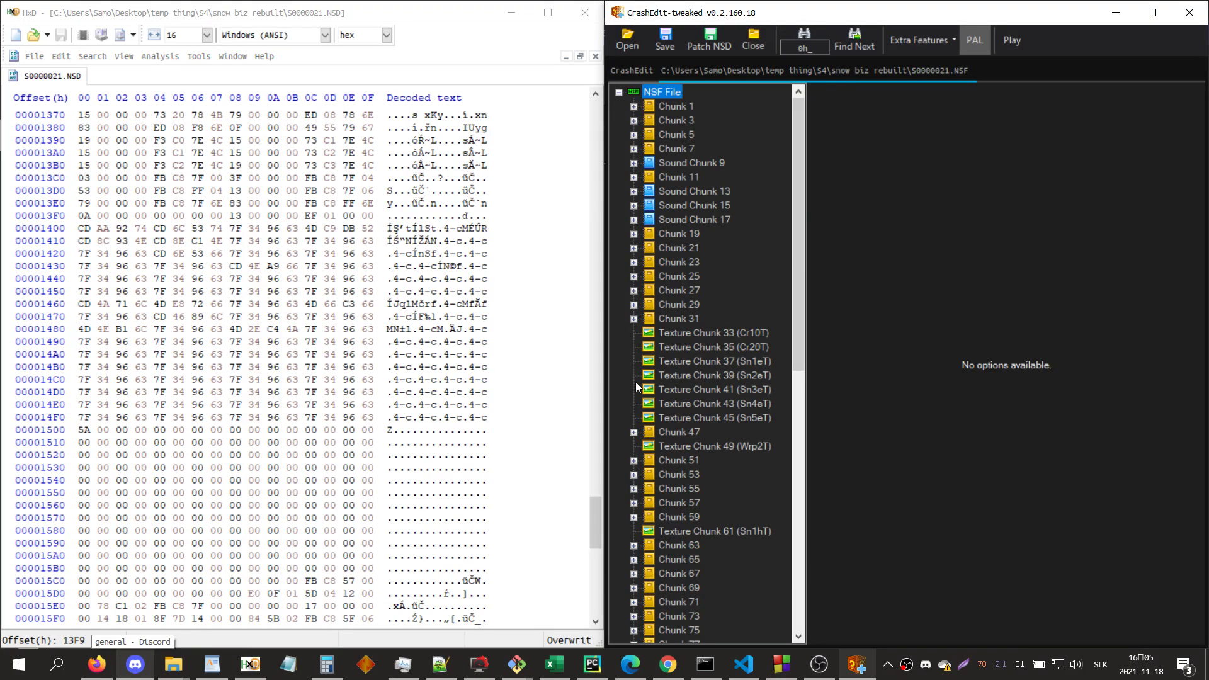
left_click(759, 50)
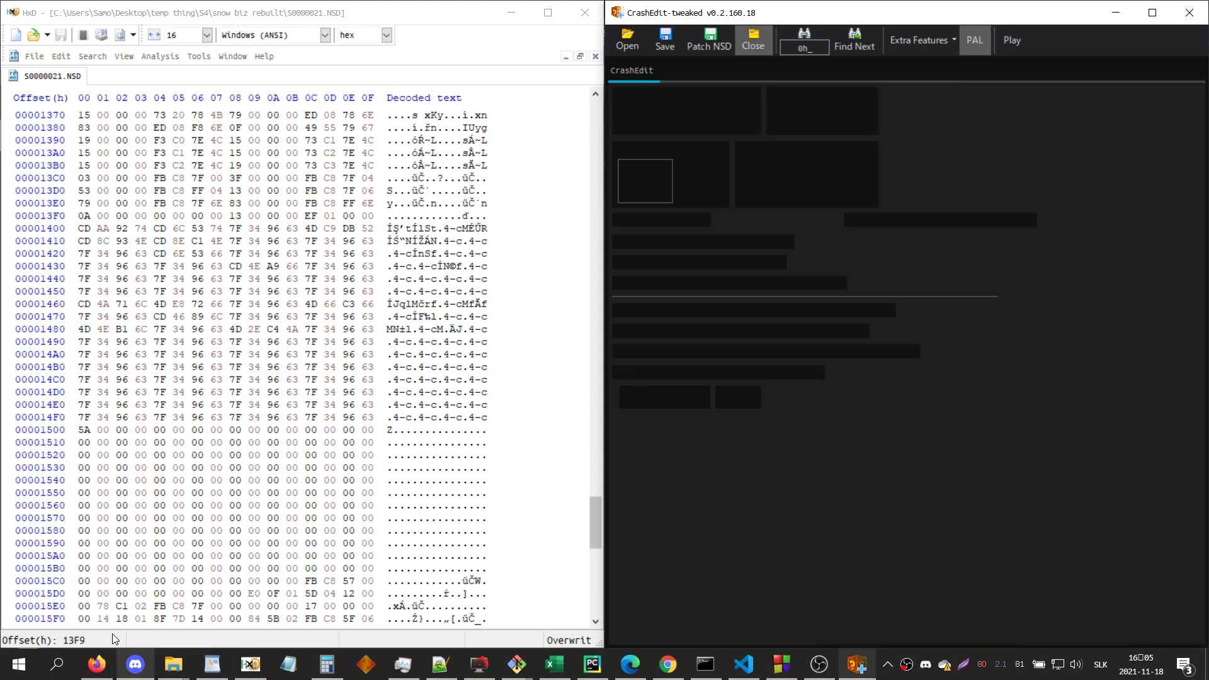
- In the snow biz rebuilt folder, rename the S0000021 NSD and NSF level files to S0000013
left_click(135, 664)
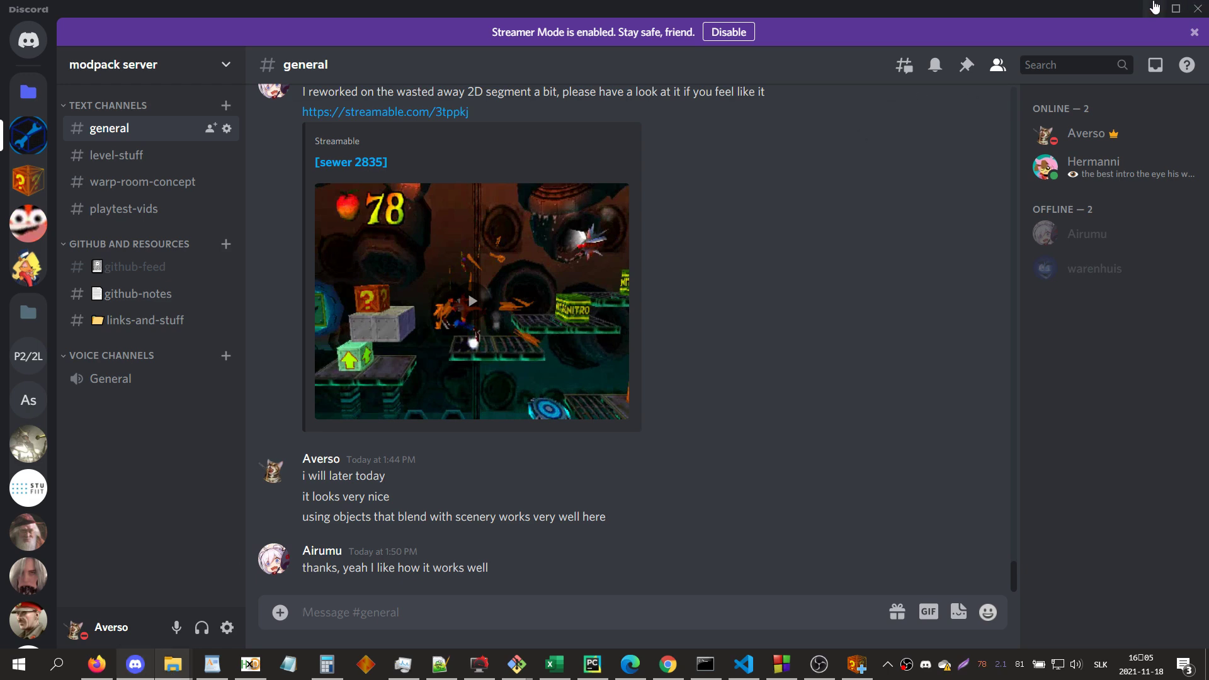
left_click(1154, 8)
mouse_move(175, 664)
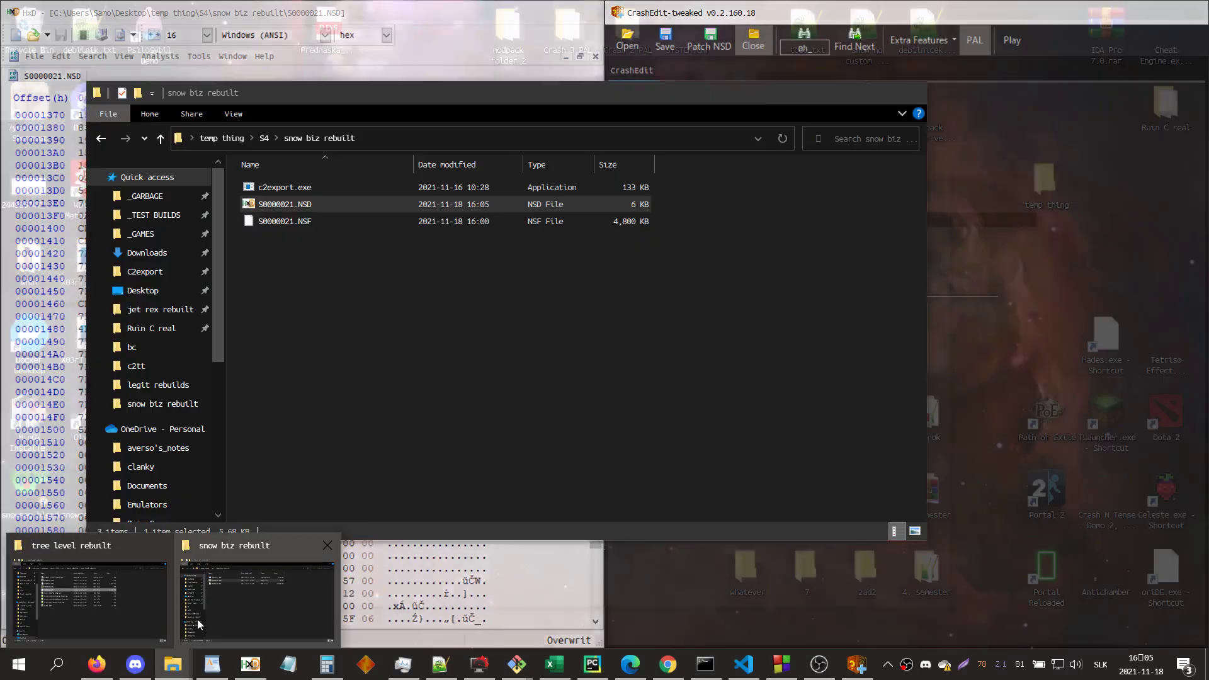
left_click(198, 623)
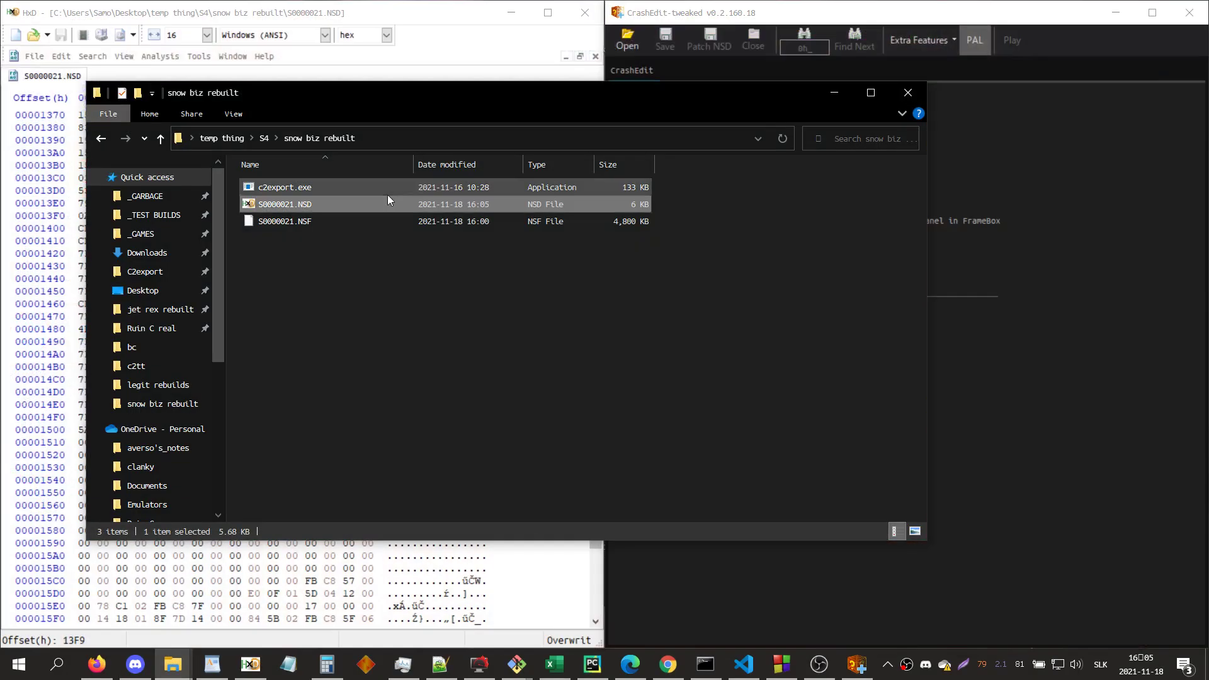
right_click(330, 216)
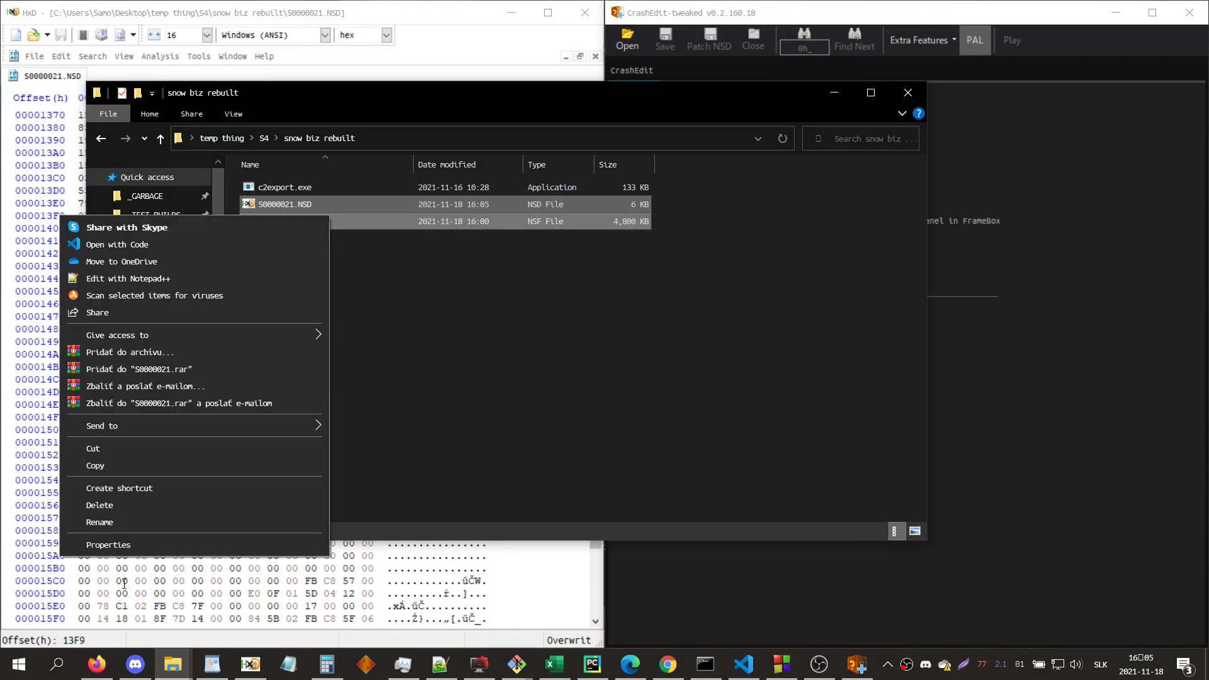
left_click(112, 523)
type("S")
type("0000013.NSF")
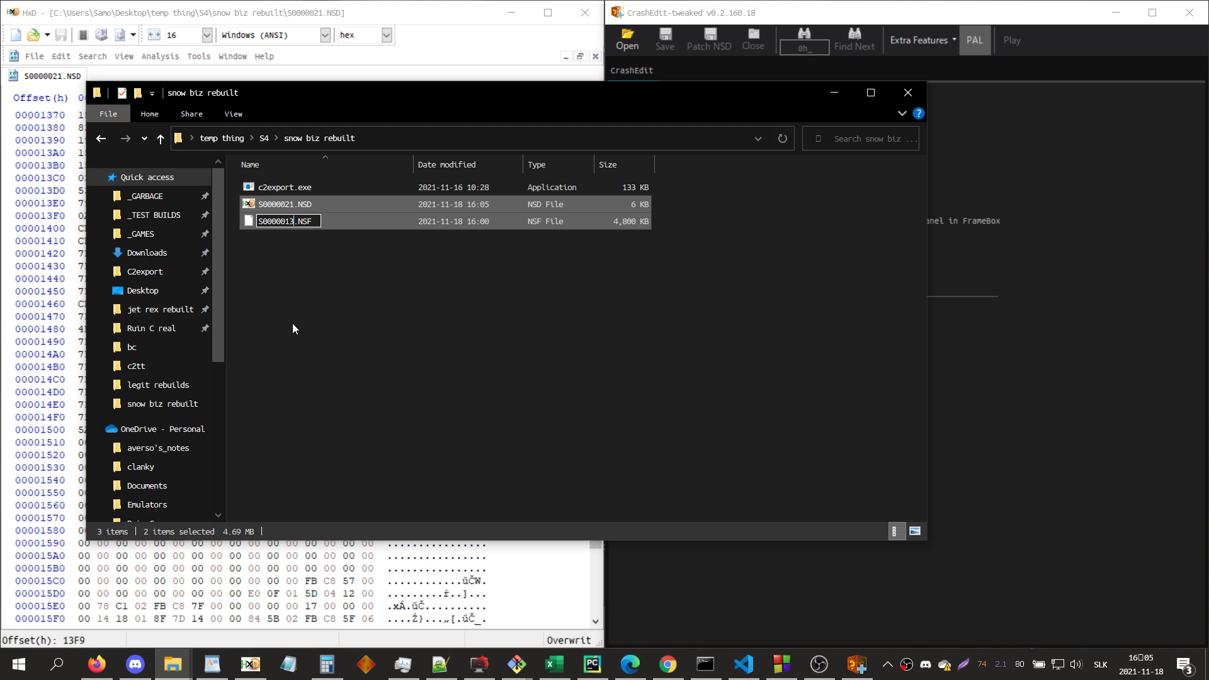
key("Return")
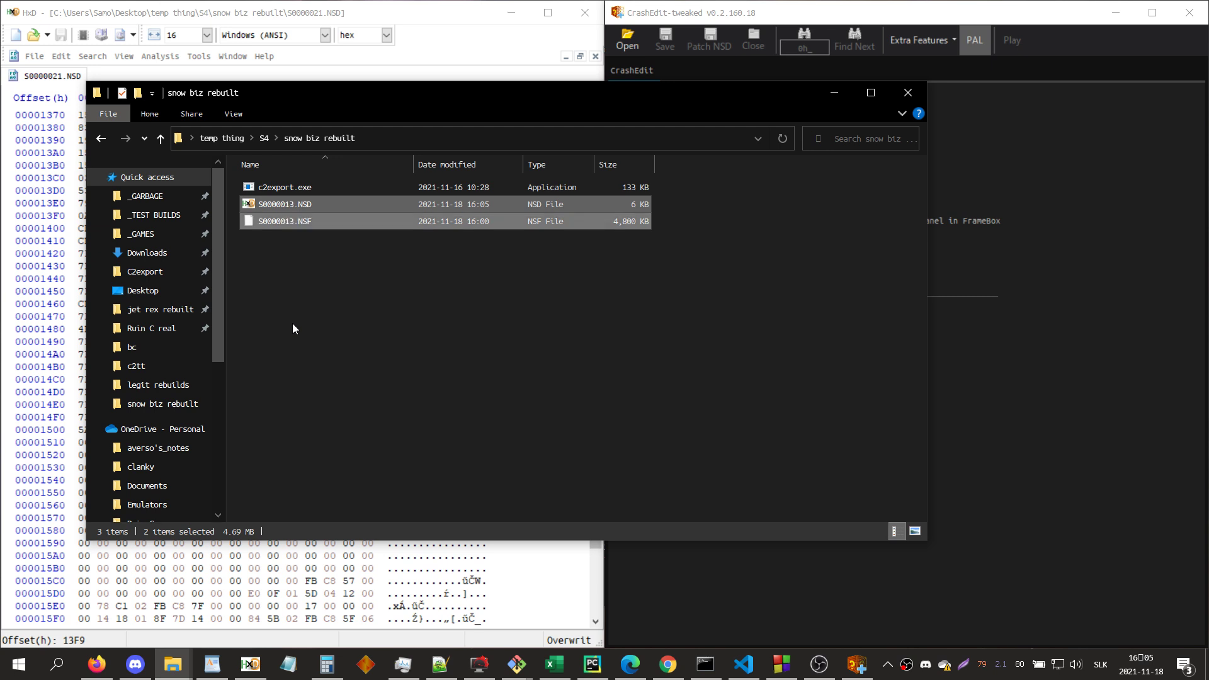
- In CrashEdit, open S0000013.NSF as Crash Bandicoot 2: Cortex Strikes Back, and close the old S0000021.NSD file in HxD
left_click(638, 42)
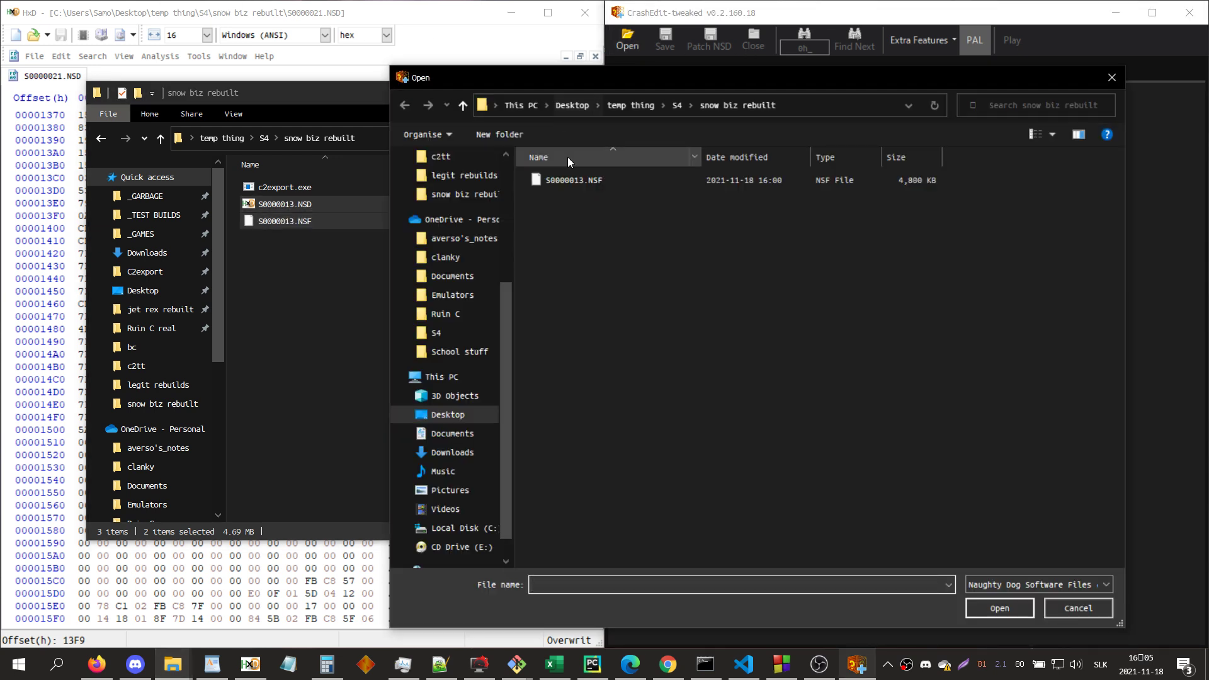
left_click(511, 12)
left_click(265, 669)
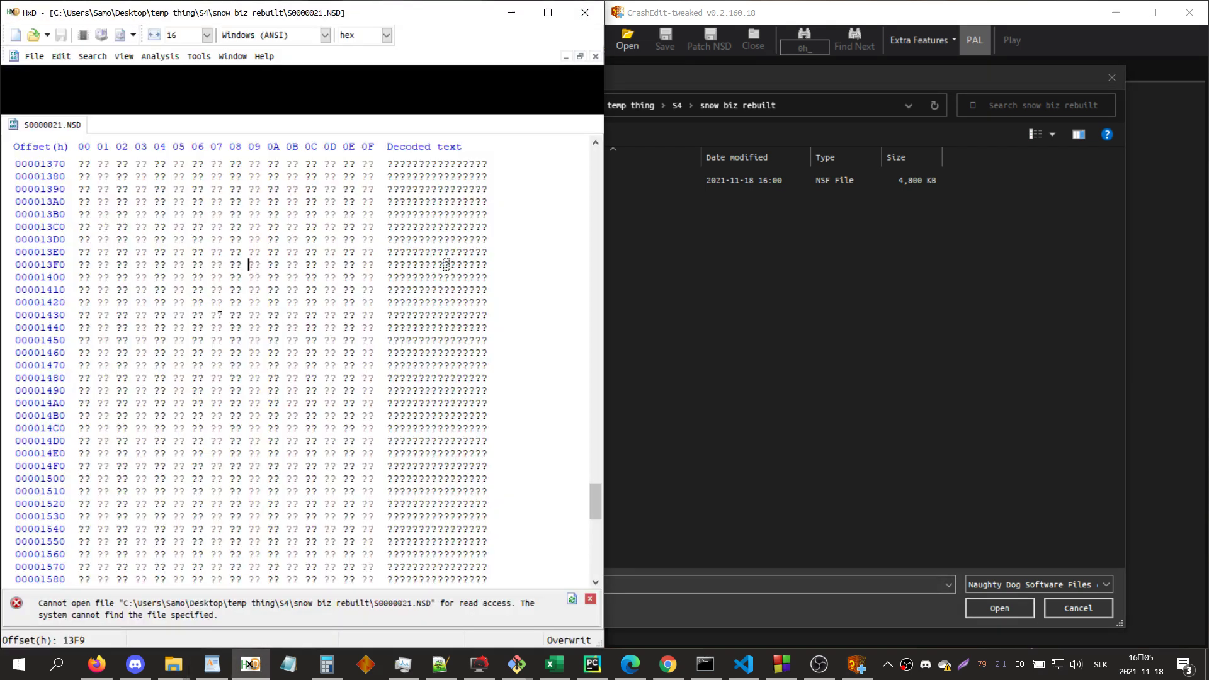
right_click(74, 124)
left_click(104, 131)
left_click(33, 35)
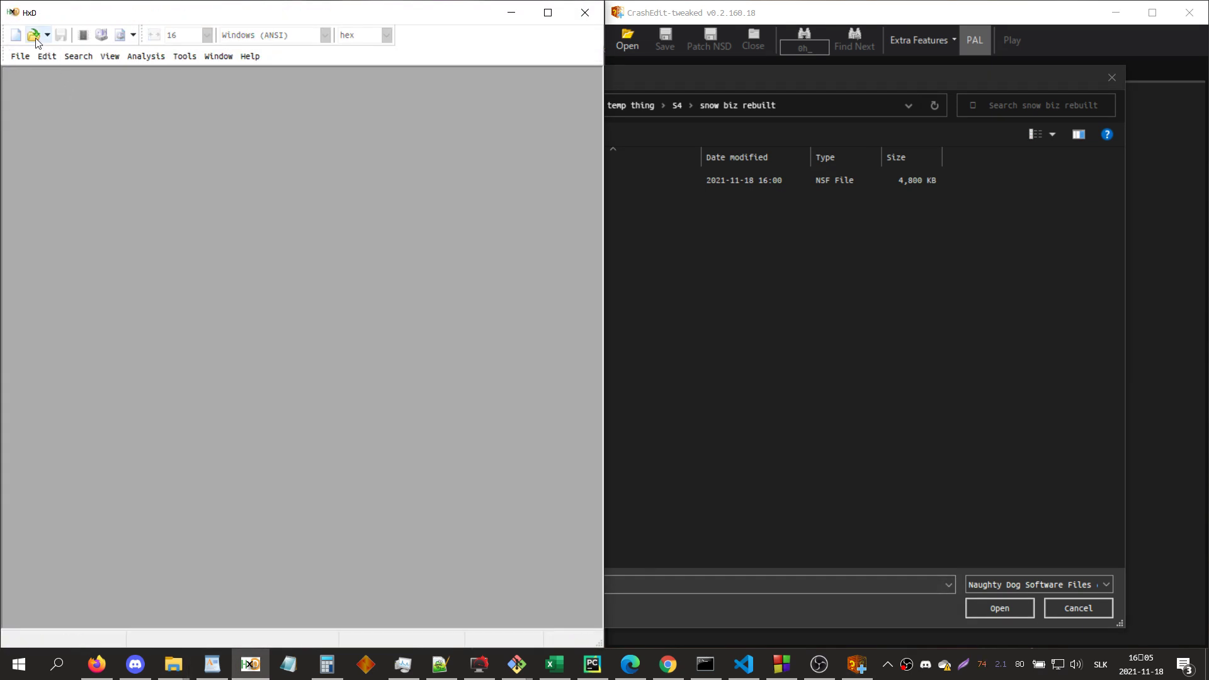
double_click(754, 176)
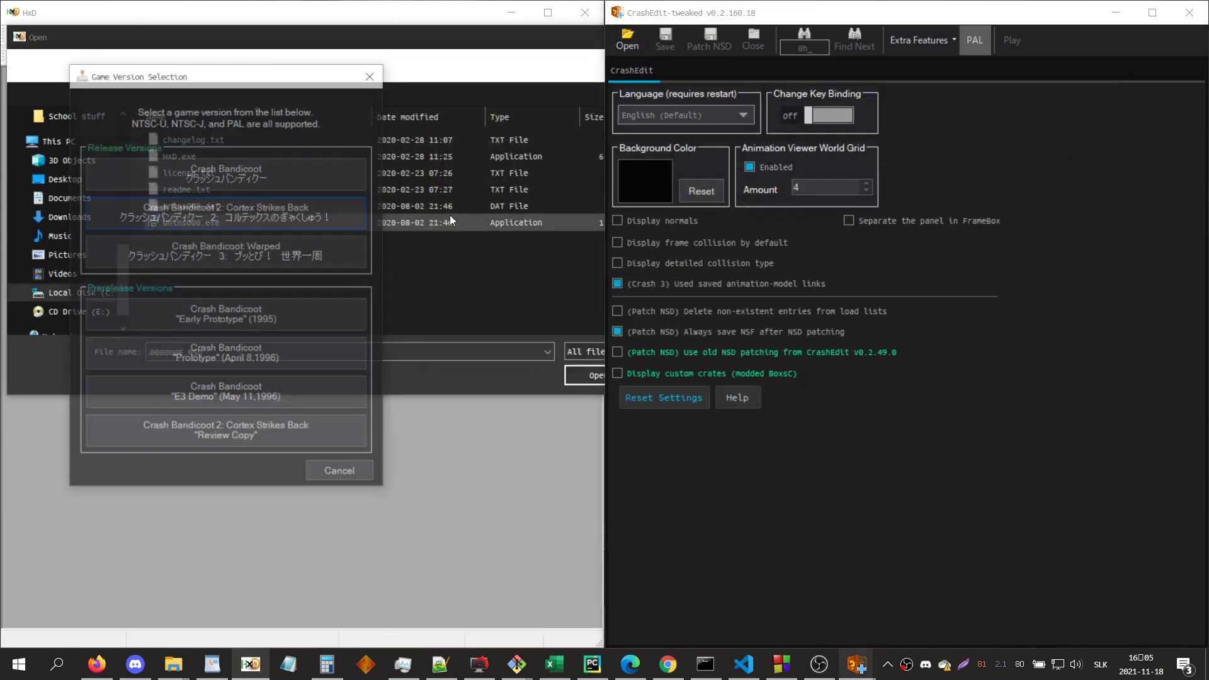
left_click(227, 213)
- Launch the level in the emulator from CrashEdit, and open S0000013.NSD from the snow biz rebuilt folder in HxD
left_click(1012, 40)
scroll(111, 196, "up", 4)
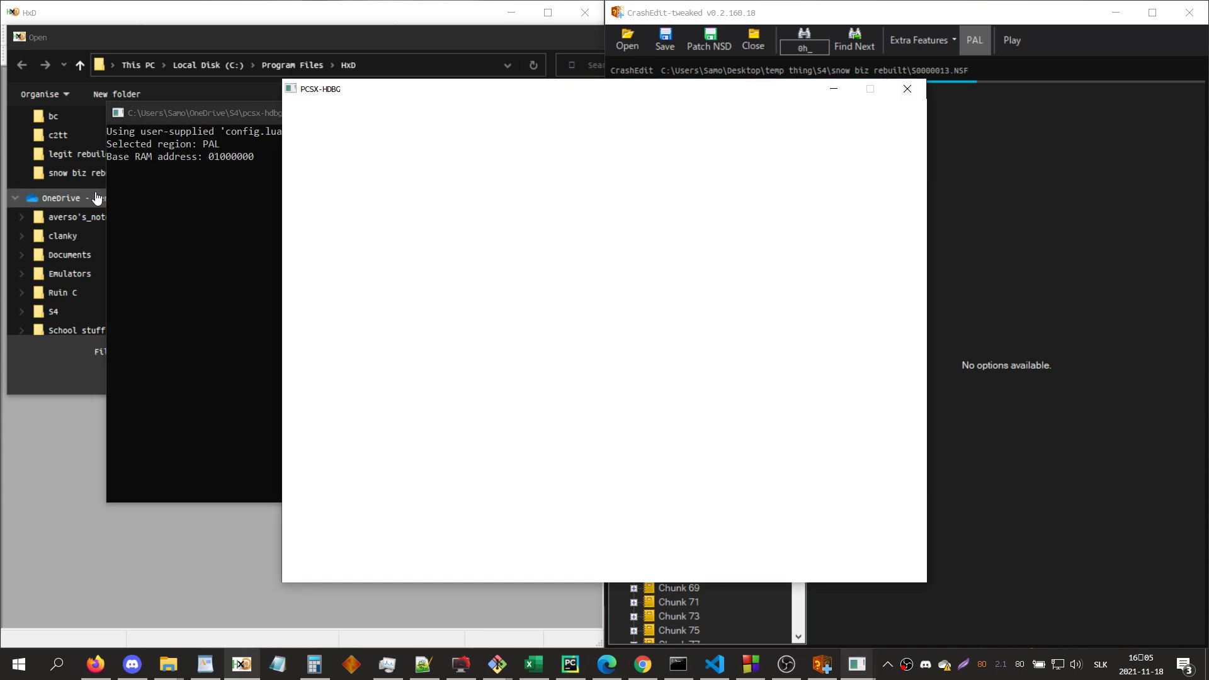
scroll(72, 189, "up", 3)
left_click(72, 305)
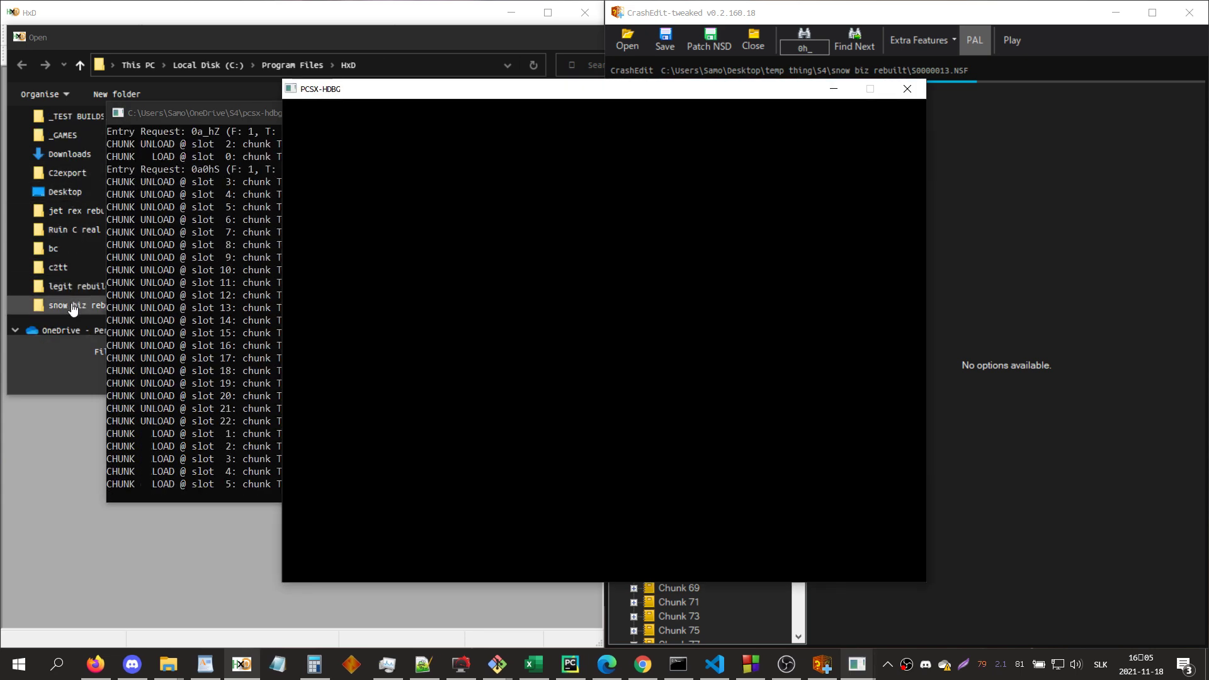
double_click(217, 156)
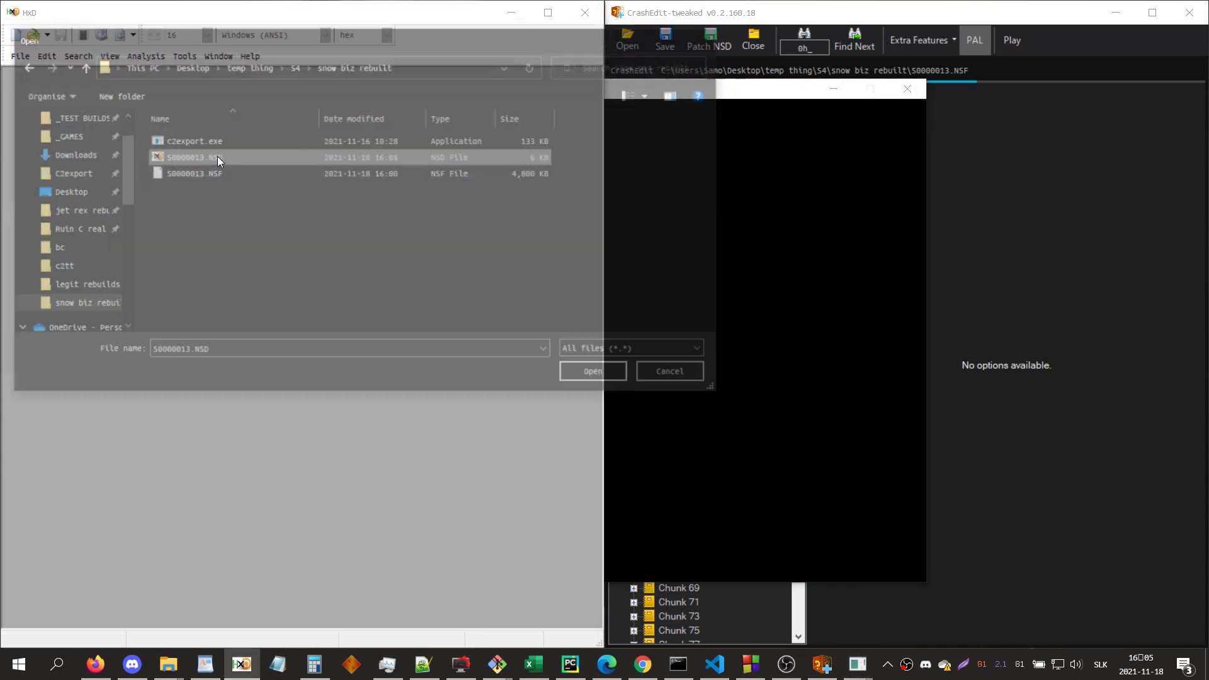
- Playtest the renamed level in the emulator, check its name on the pause screen, and close the emulator
mouse_move(857, 664)
left_click(781, 590)
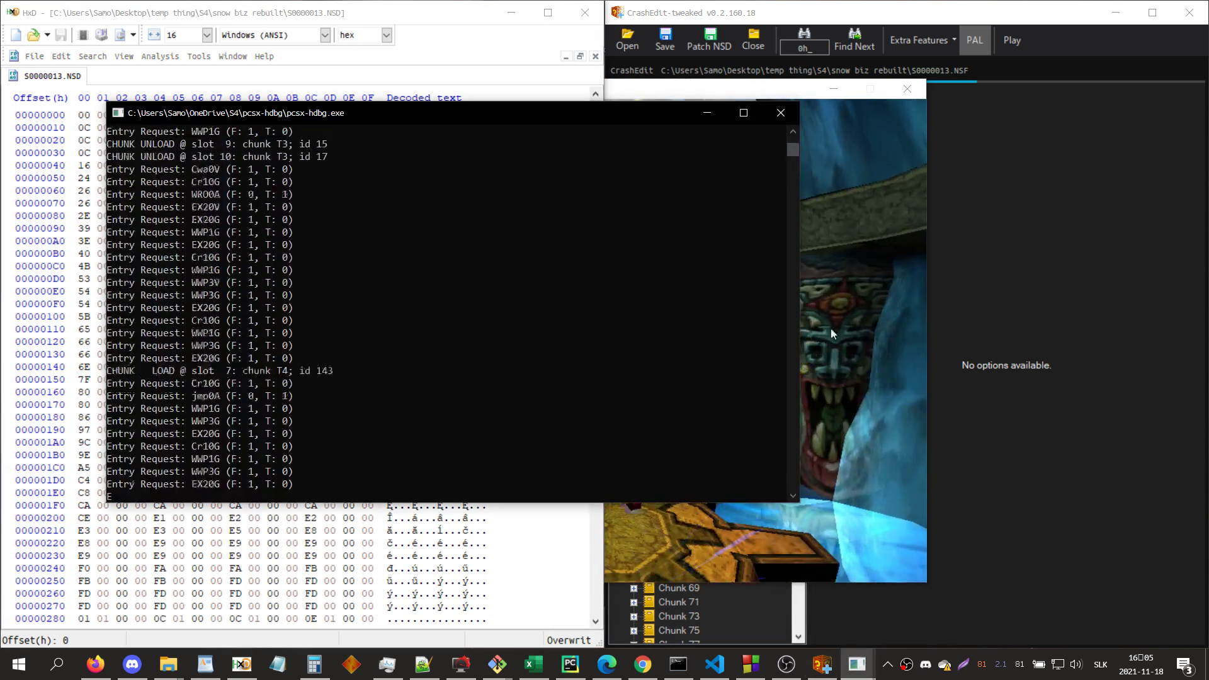
left_click(859, 300)
key("Return")
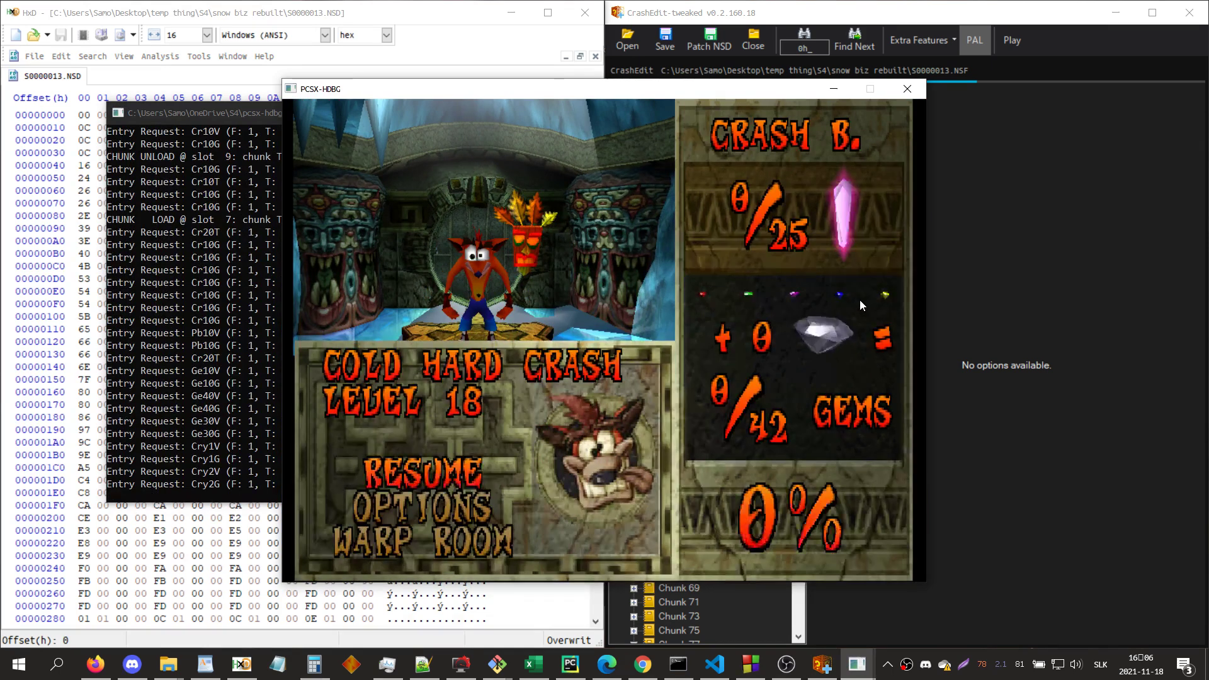
key("Return")
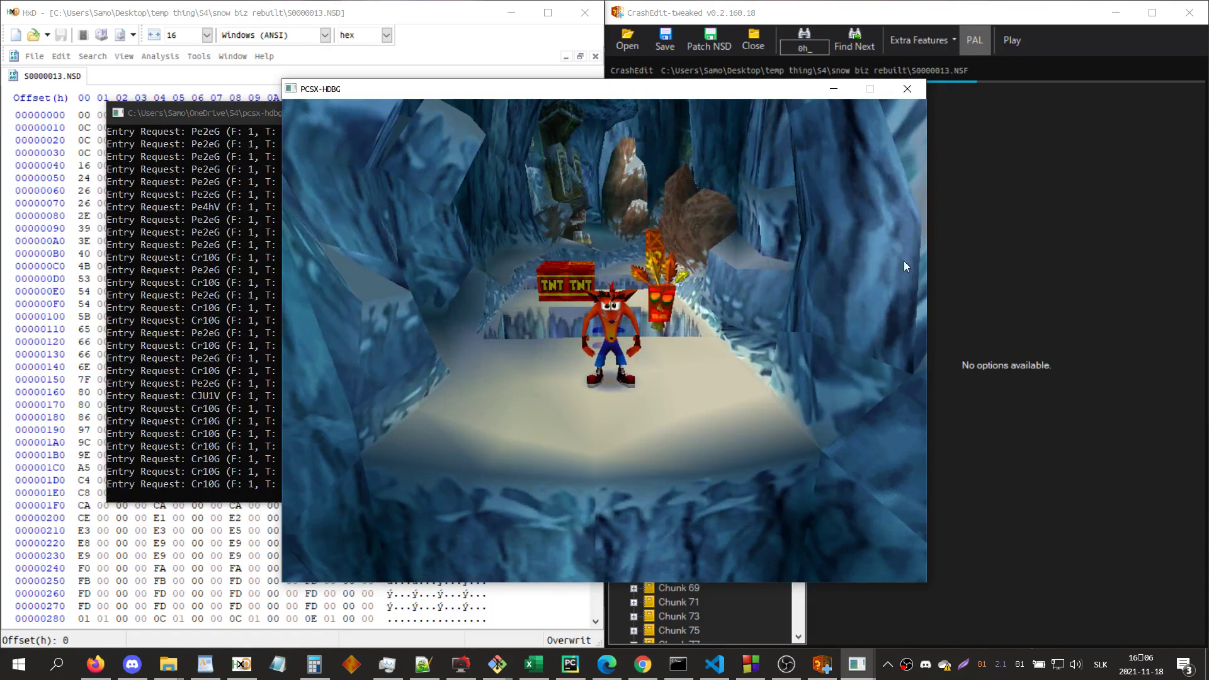
left_click(907, 89)
- Run c2export.exe from the snow biz rebuilt folder, dock its console beside CrashEdit and list its commands with help
mouse_move(173, 665)
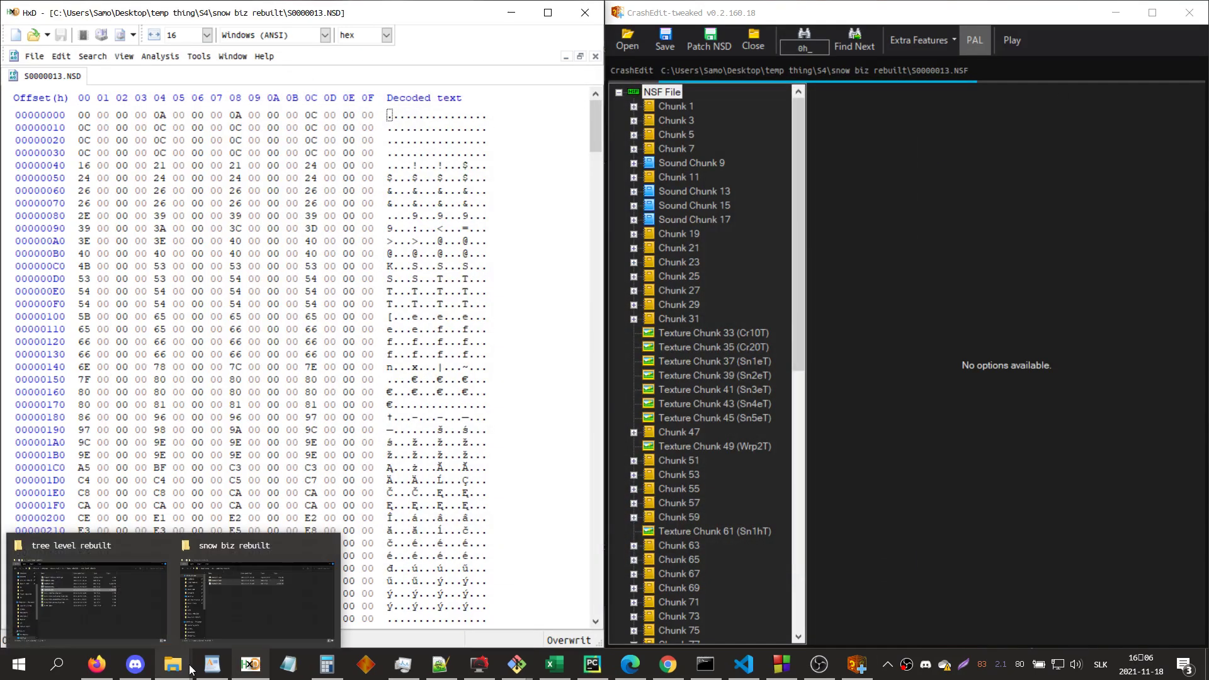
mouse_move(210, 628)
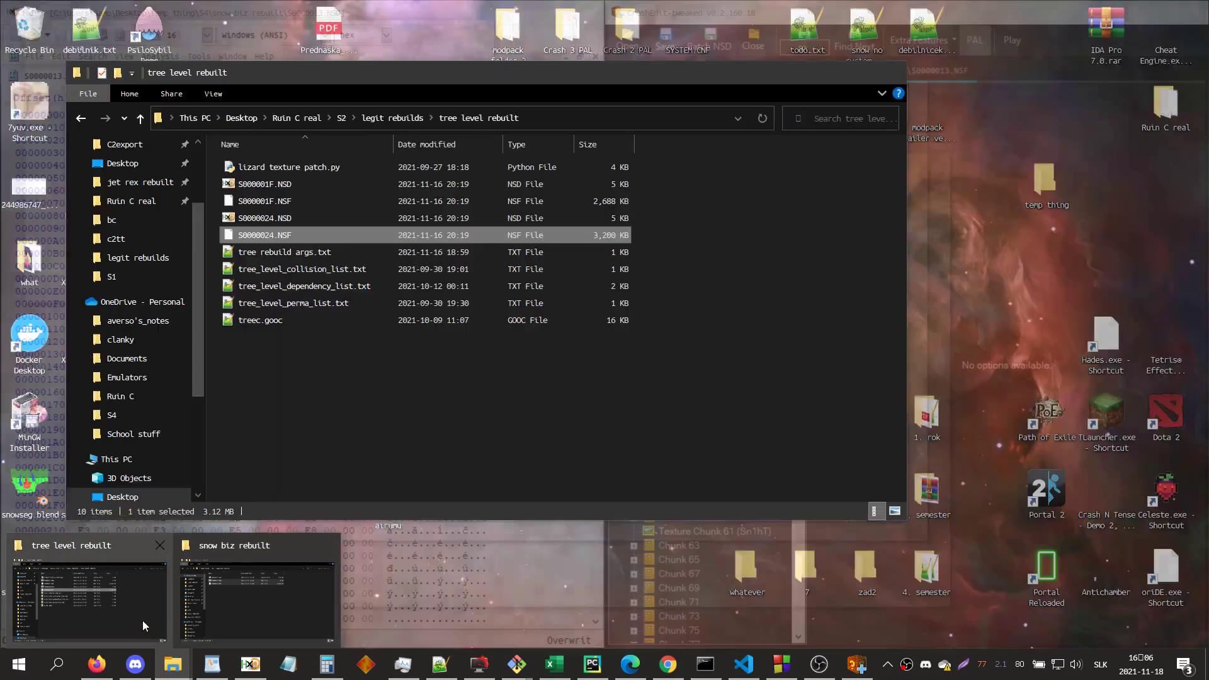
mouse_move(233, 588)
left_click(175, 598)
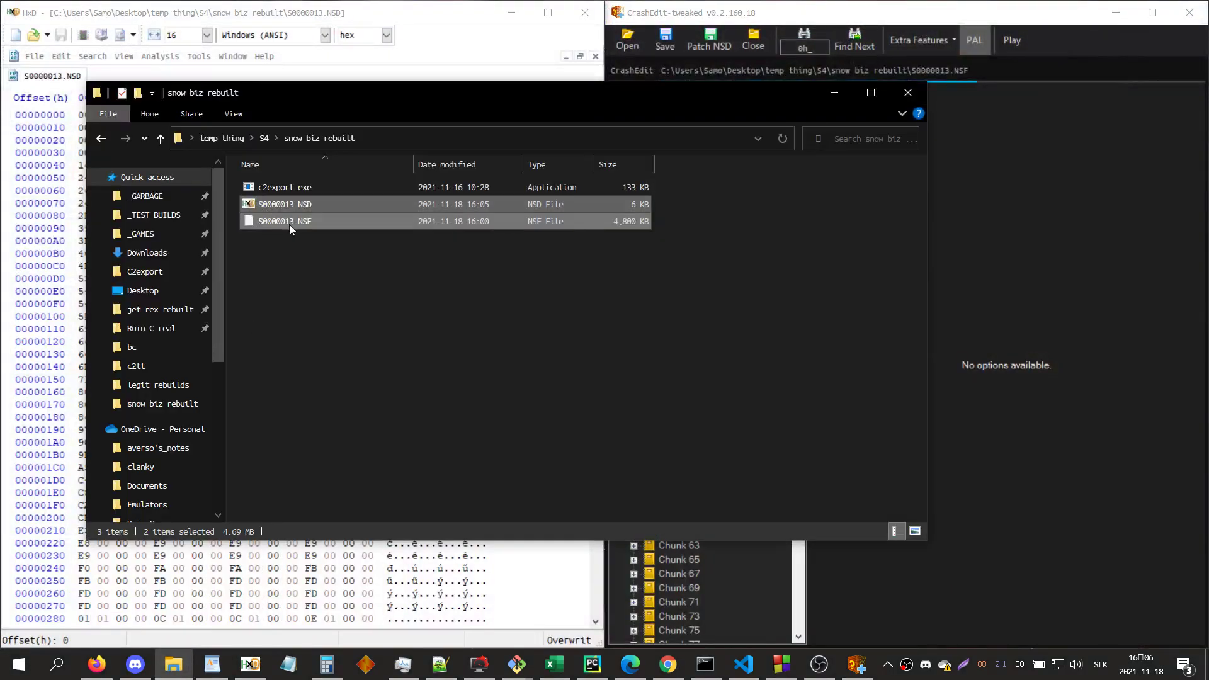
double_click(292, 189)
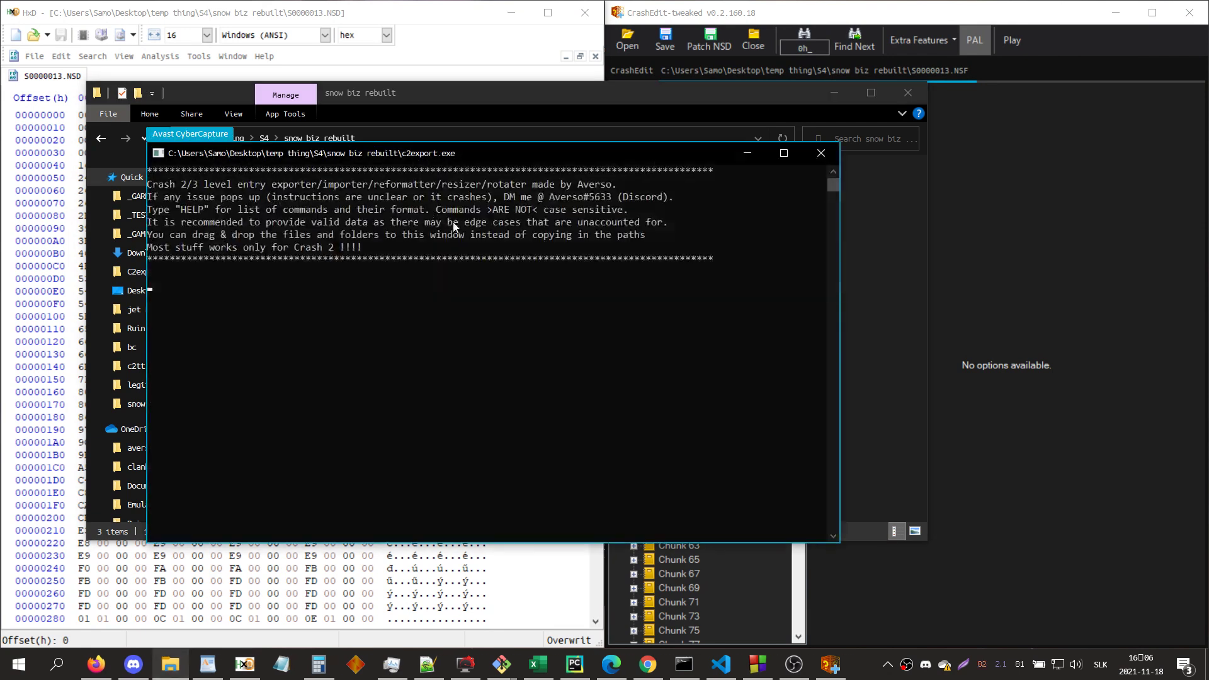
left_click(829, 150)
double_click(325, 186)
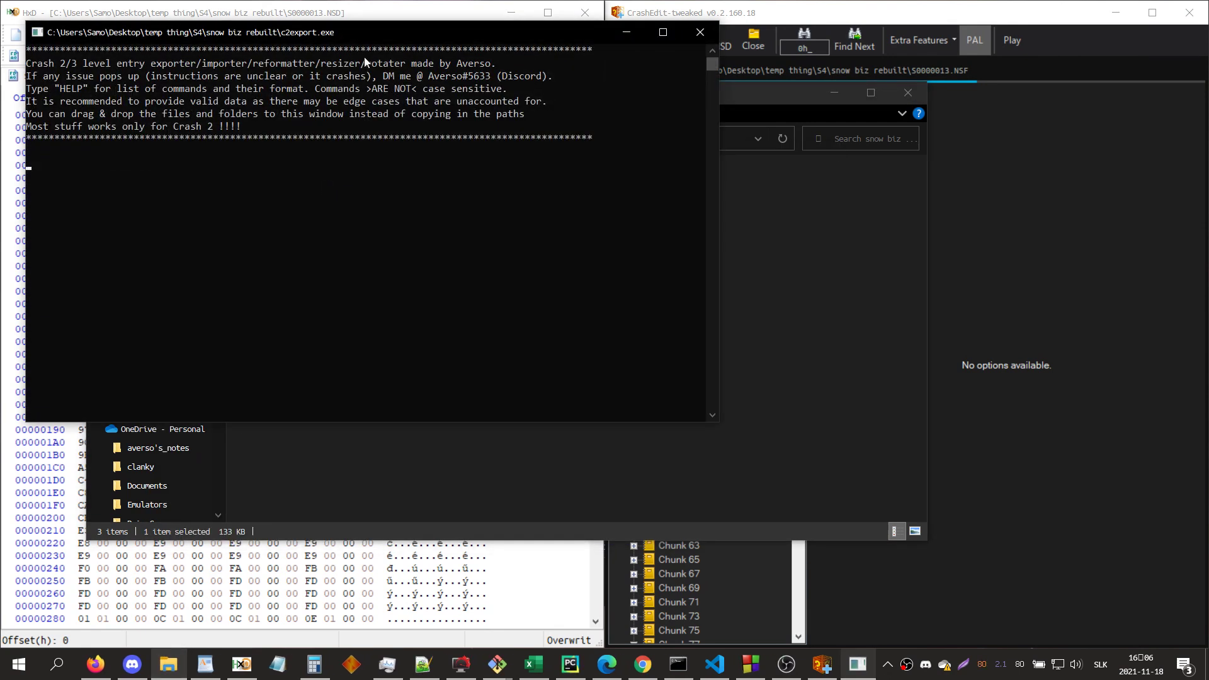
key("super+Left")
left_click(162, 319)
type("help")
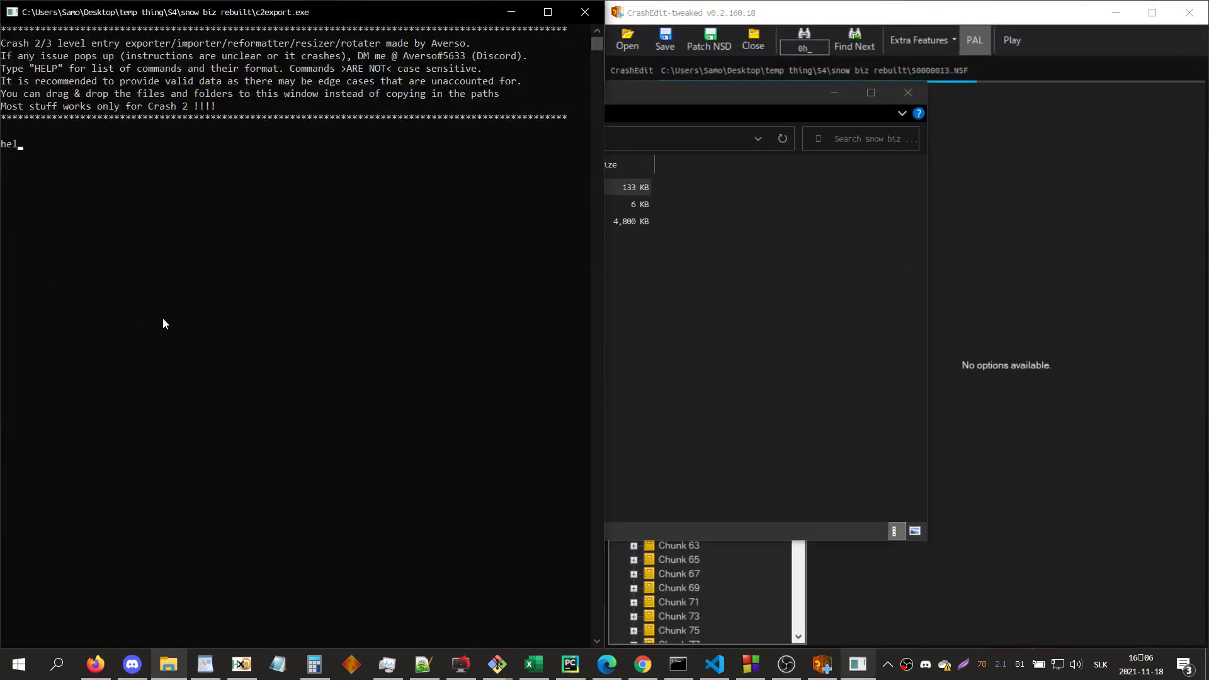
key("Return")
- Clear the c2export console with wipe, and start the rebuild command with S0000013.NSF as the level path
type("wipe")
key("Return")
type("rebuild")
key("Return")
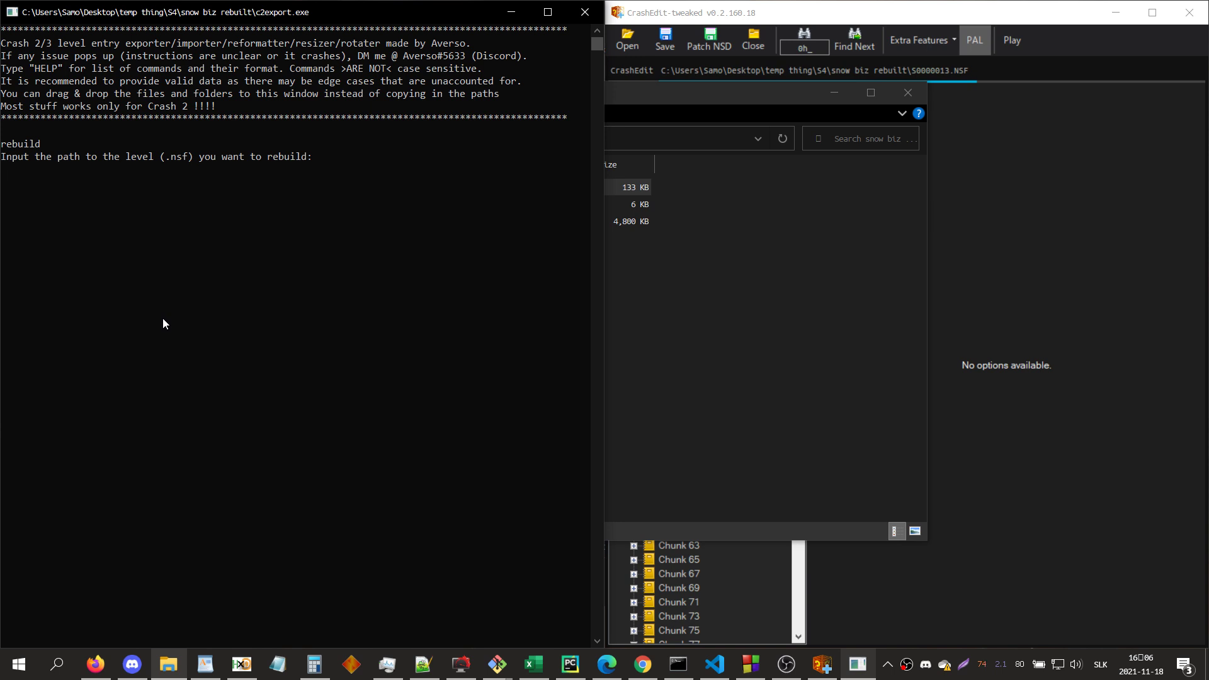
left_click(350, 222)
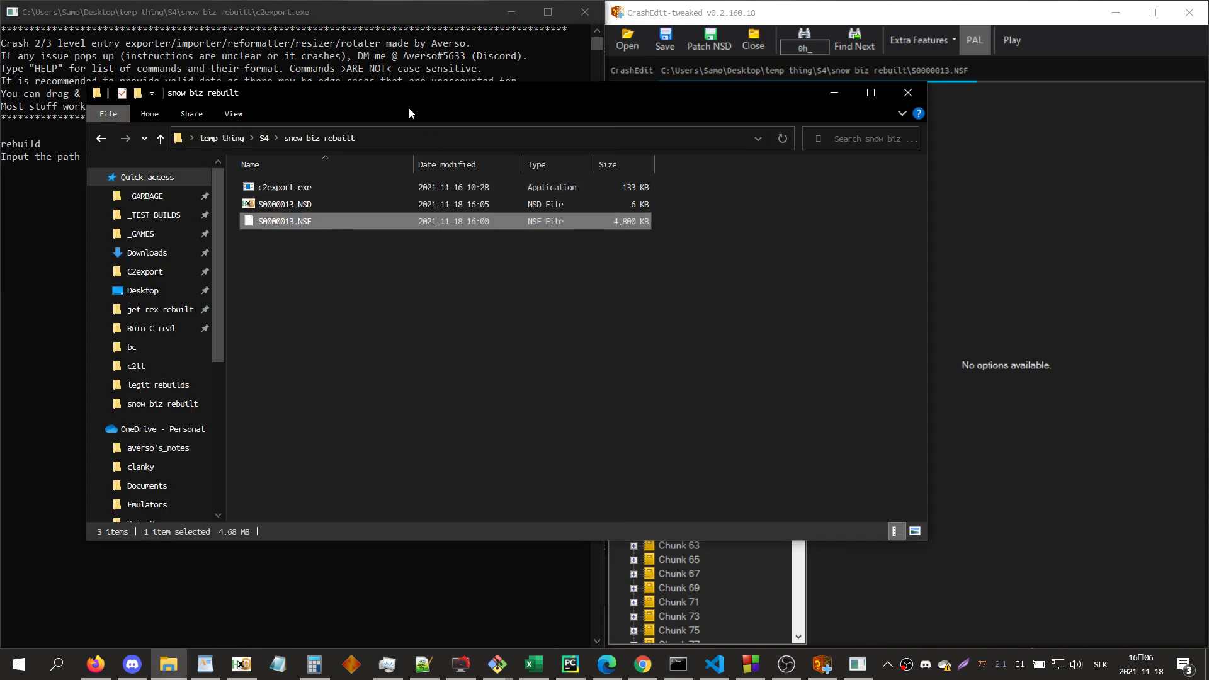
left_click_drag(410, 108, 609, 172)
left_click_drag(534, 284, 232, 297)
key("Return")
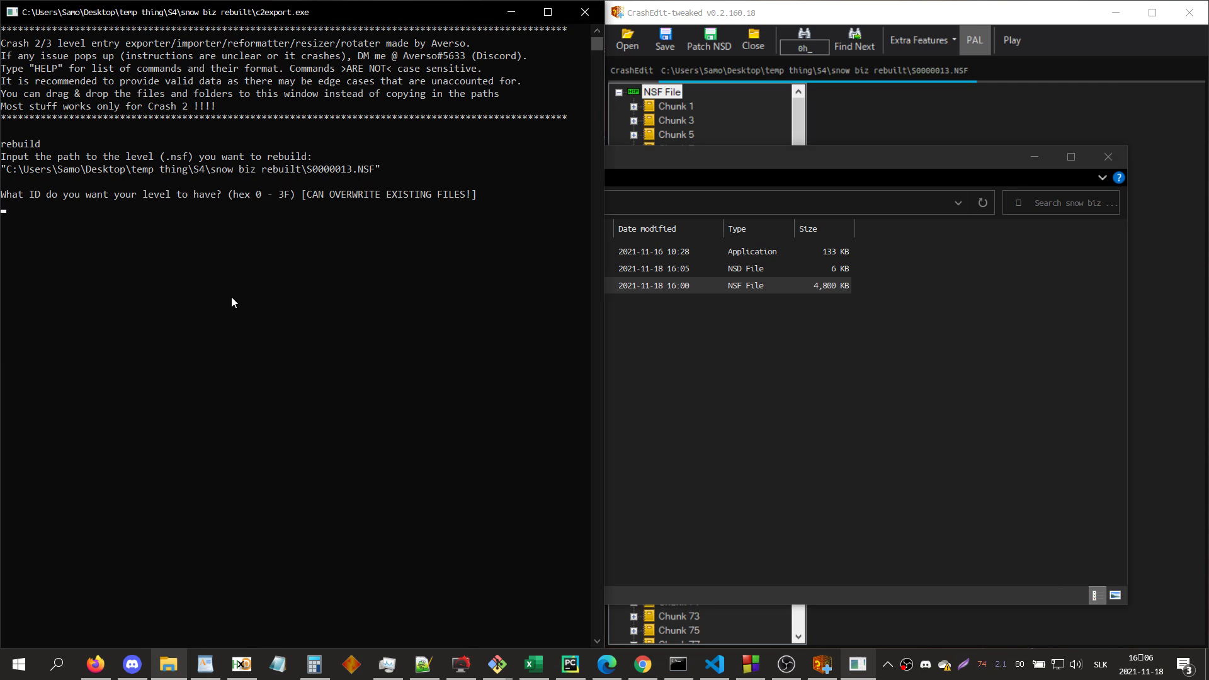
- Set the rebuild's level ID to 11, skip the secondary save folder with "-" and enable remaking load lists with 1
type("11")
key("Return")
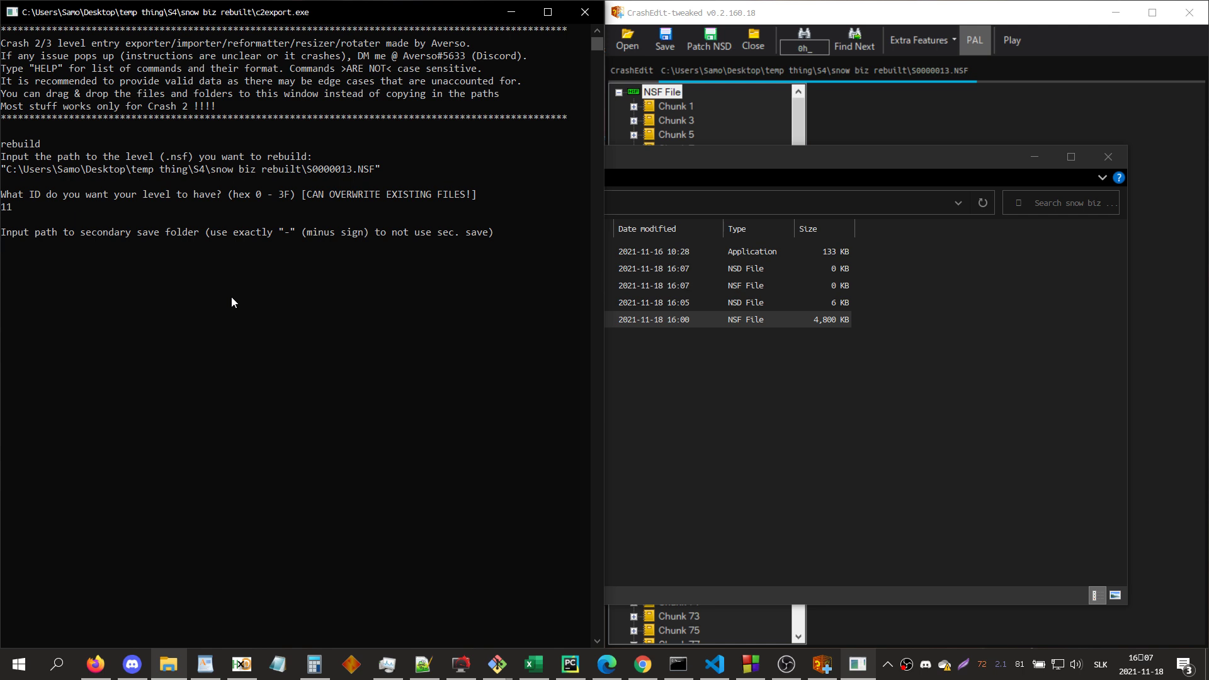
type("-")
key("Return")
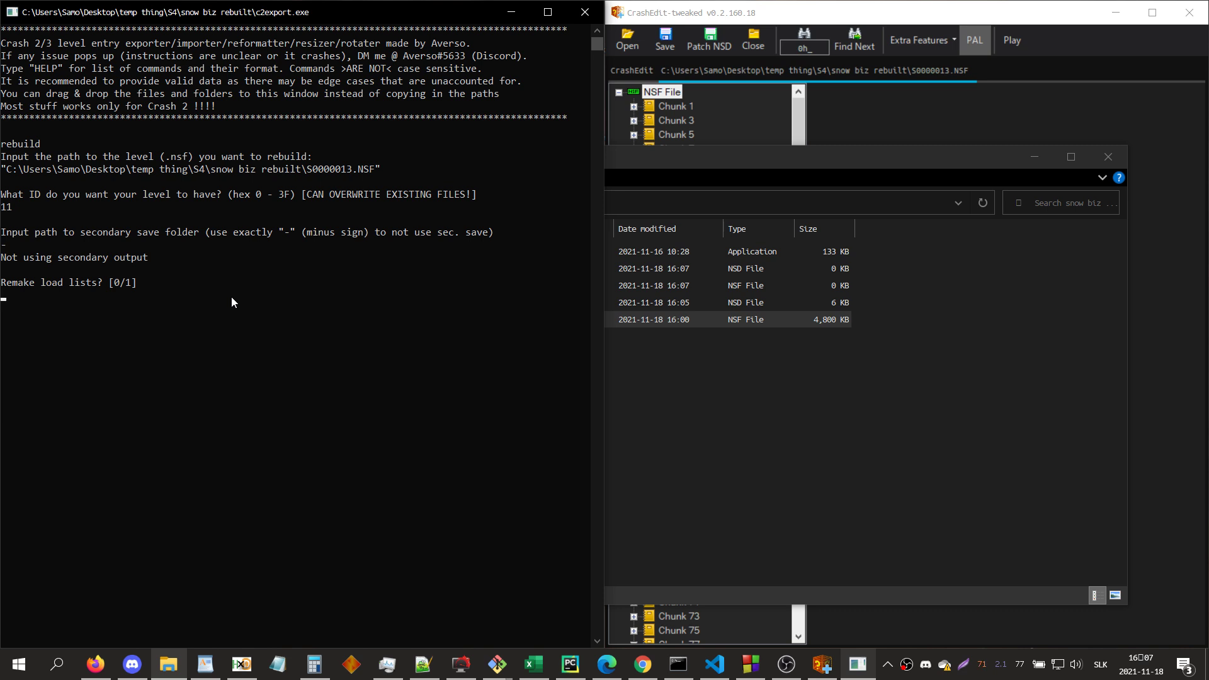
type("1")
key("Return")
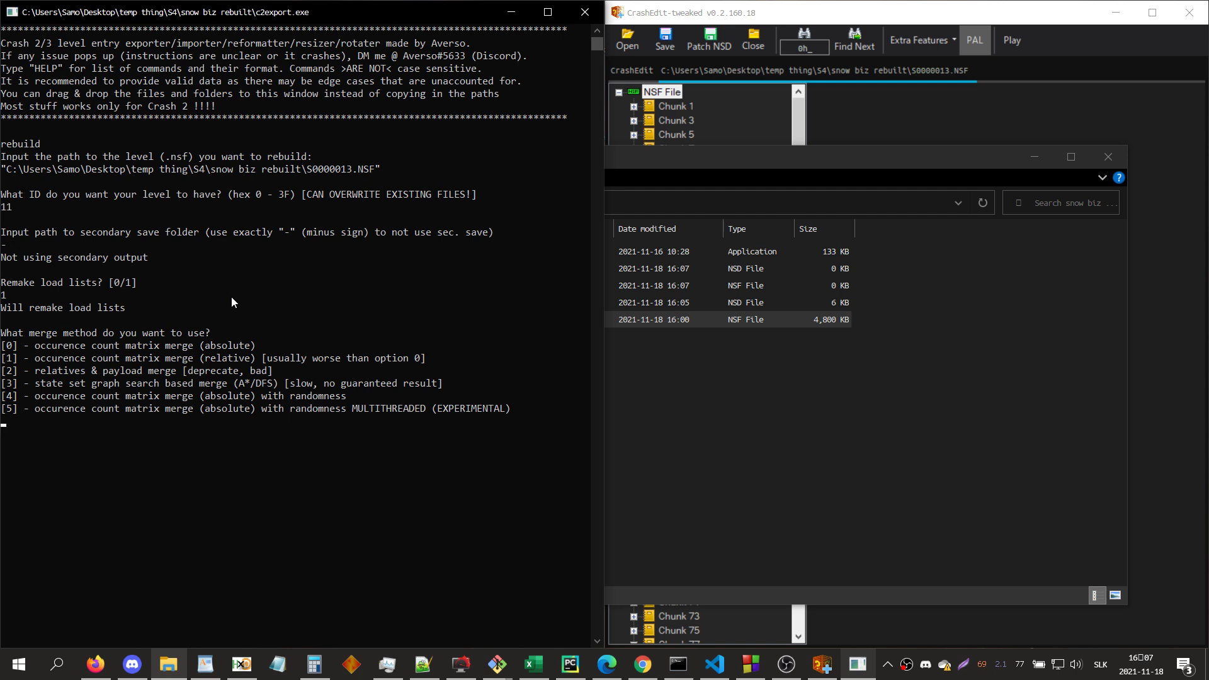
- In CrashEdit, expand Chunk 71 to examine its entries and select the sort list T11hS
left_click(734, 122)
scroll(672, 141, "down", 6)
double_click(679, 347)
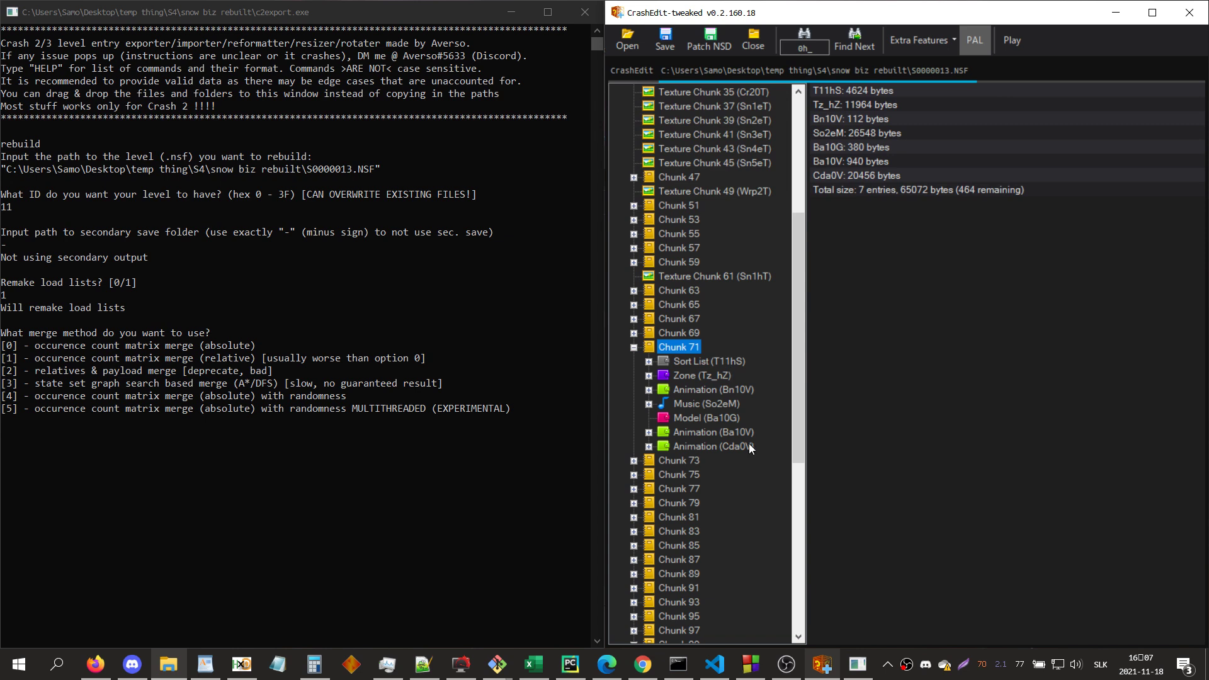
left_click(688, 359)
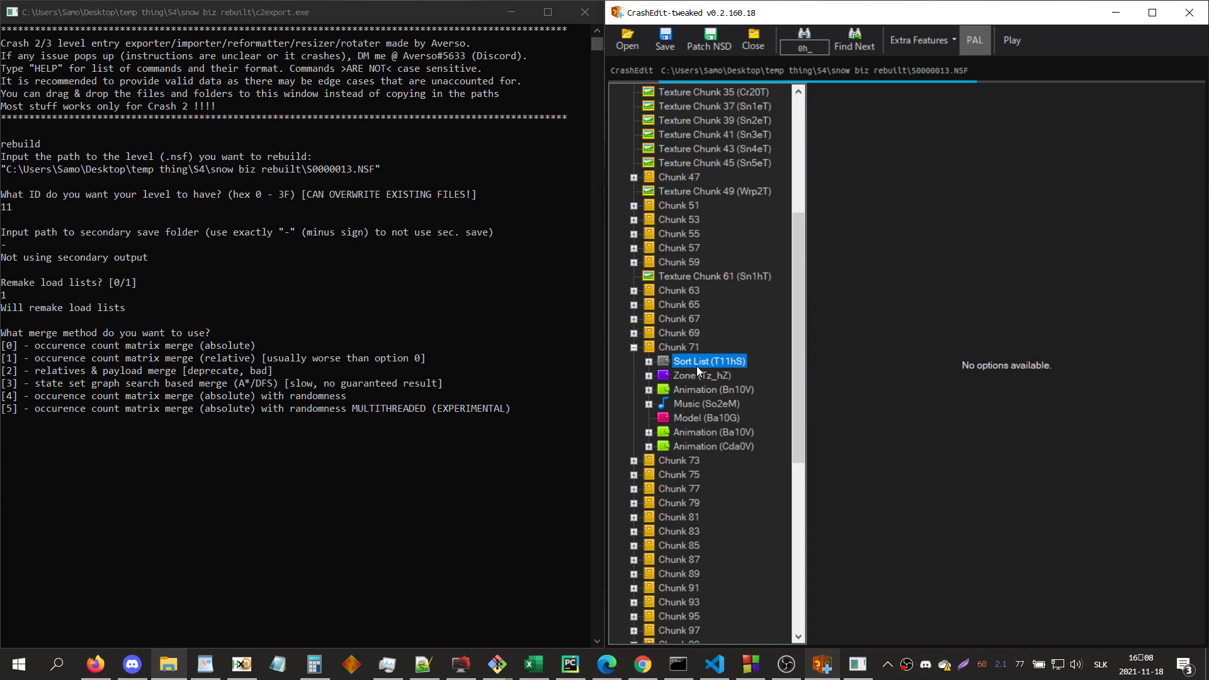
- In the c2export console, highlight merge methods 0, 4 and 5, and choose method 5, the multithreaded absolute matrix merge with randomness
left_click(284, 350)
left_click_drag(280, 345, 0, 345)
left_click_drag(351, 396, 1, 397)
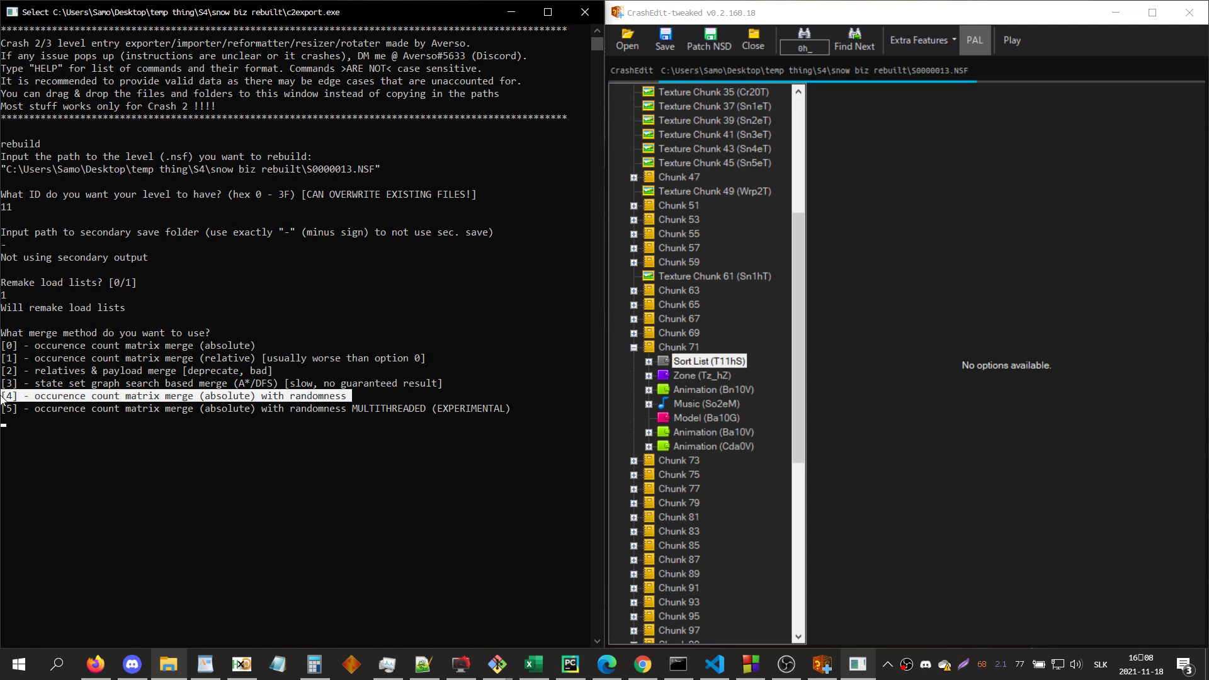
left_click_drag(527, 409, 36, 421)
left_click(129, 471)
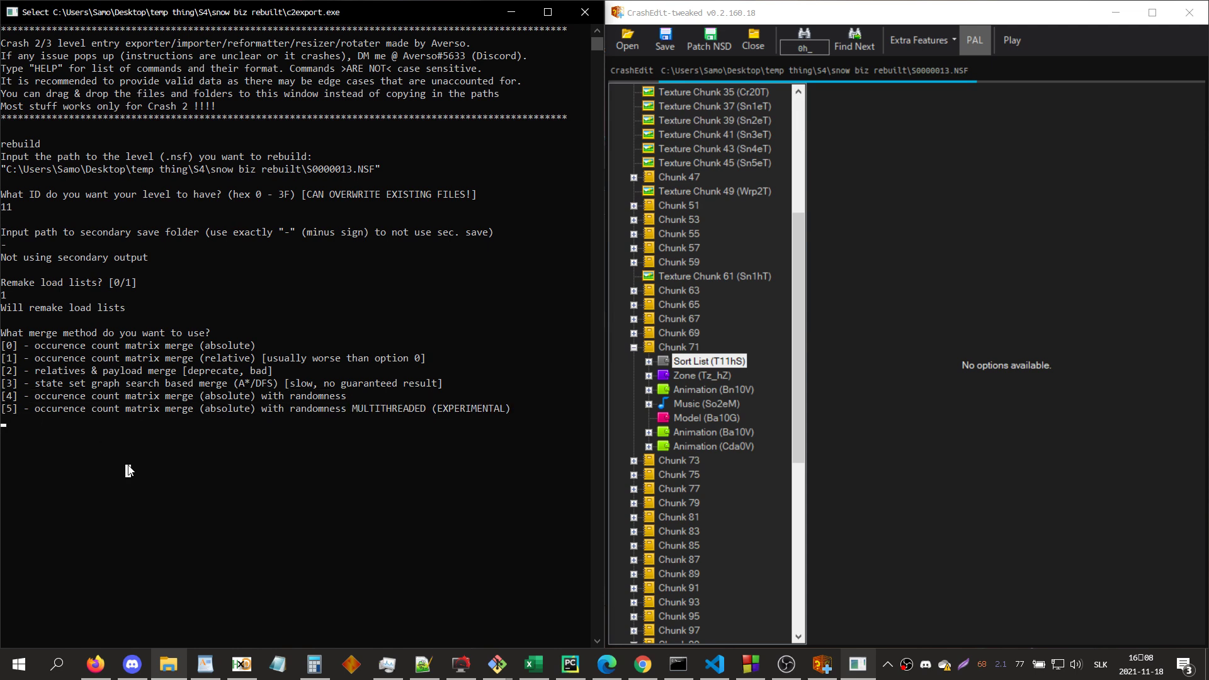
type("5")
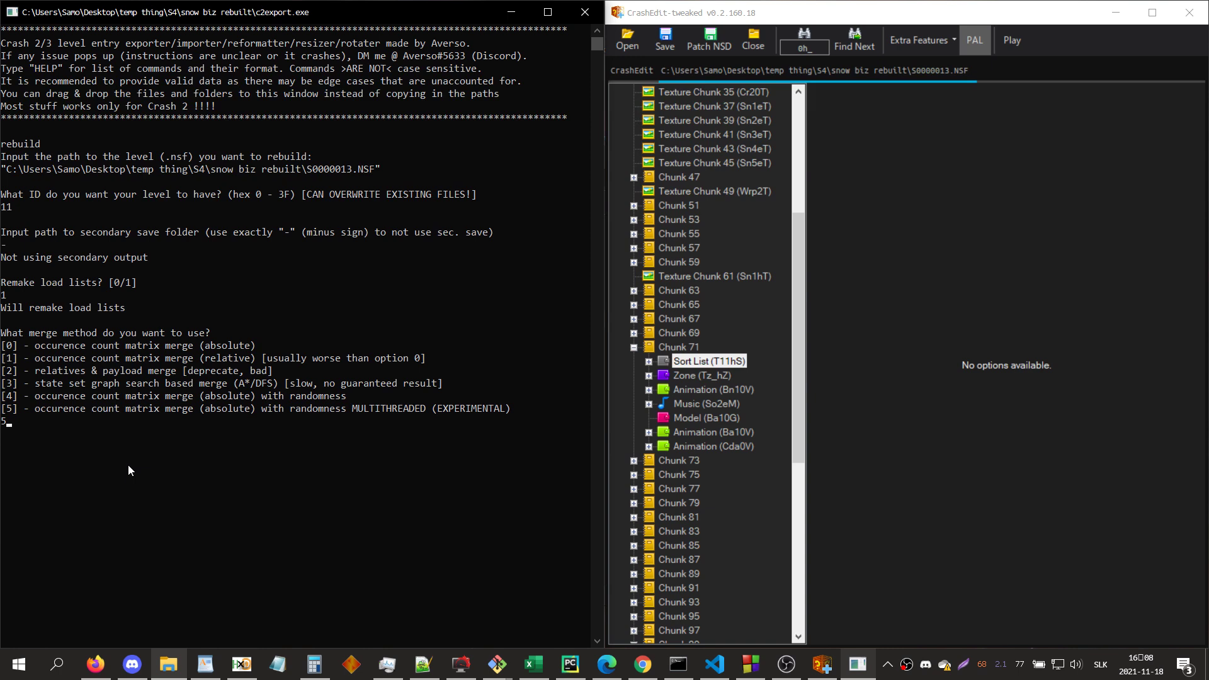
key("Return")
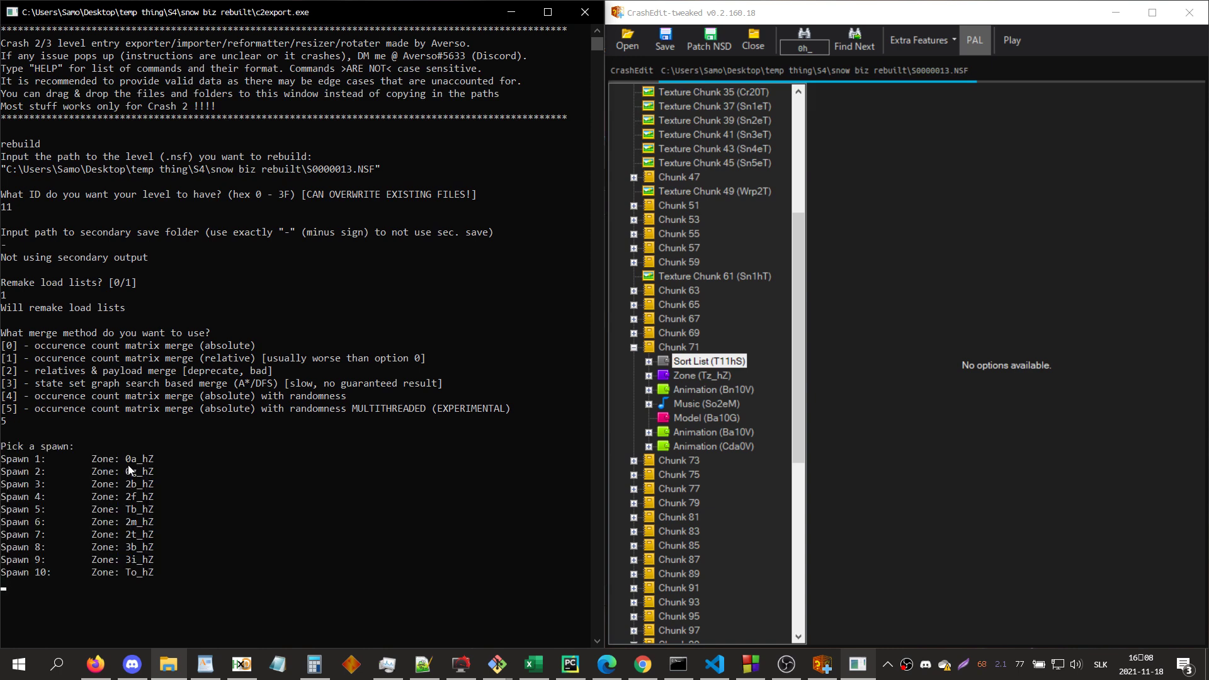
- Search CrashEdit for the zone 0a_, and enter 1 as the spawn choice in the c2export console
left_click(1024, 466)
type("0a_")
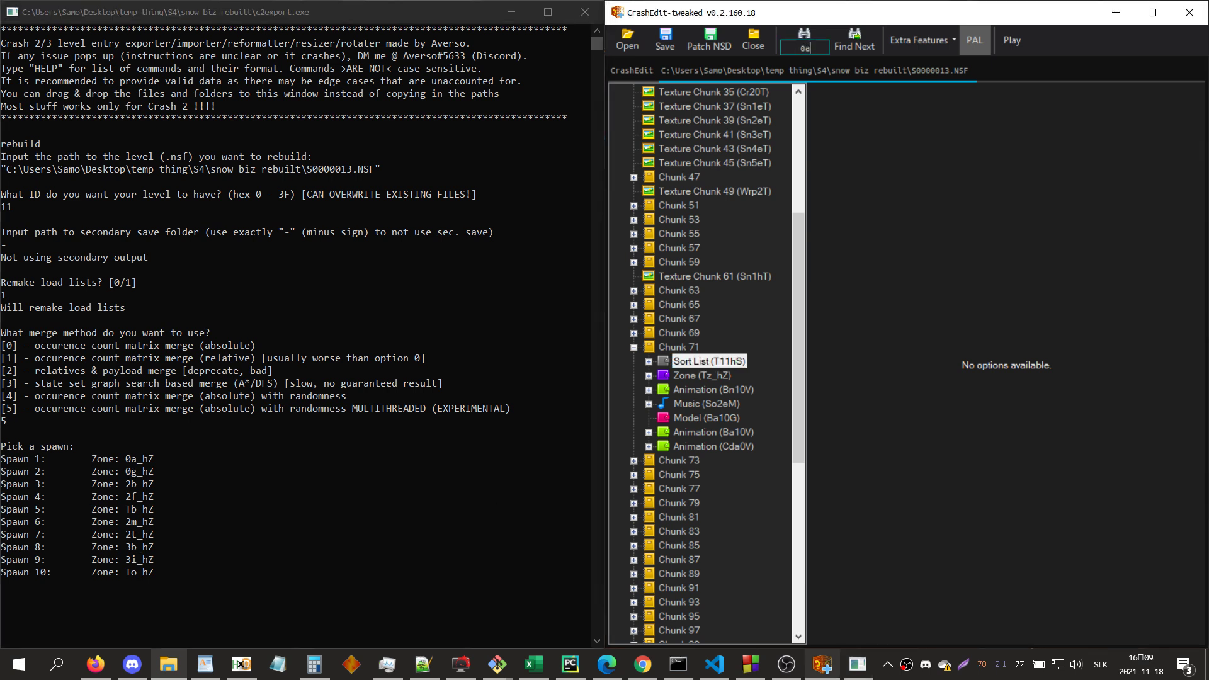
key("Return")
left_click(227, 454)
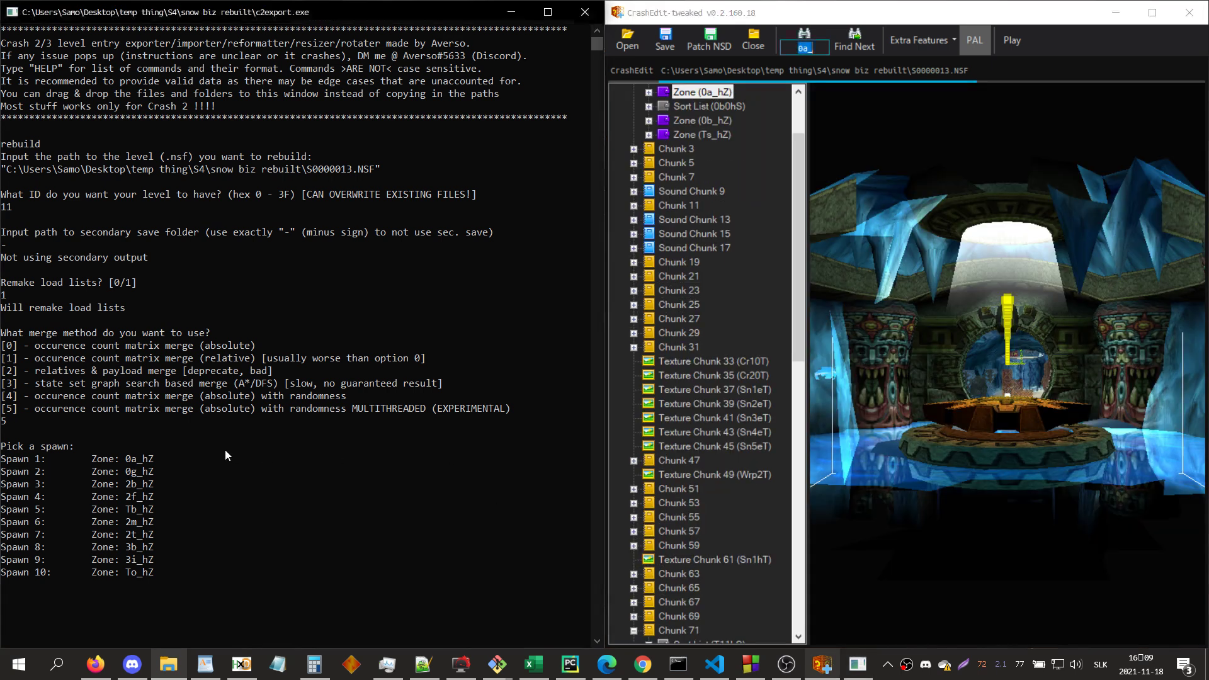
type("1")
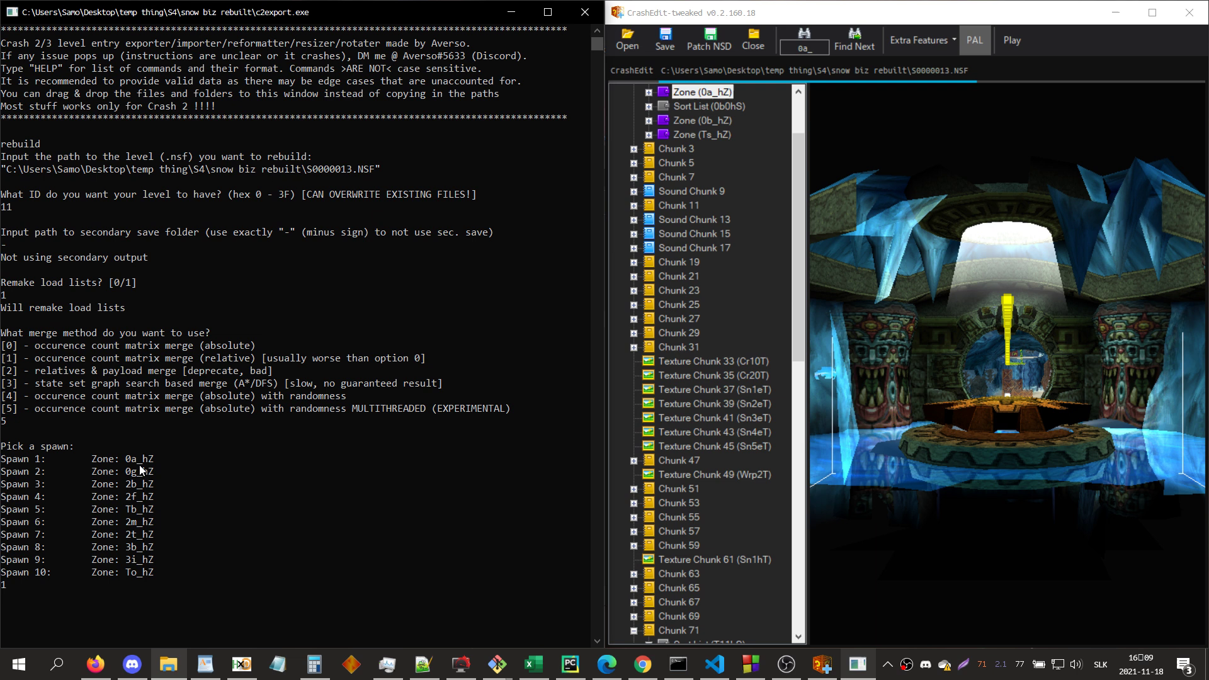
- Expand zone 0a_hZ in CrashEdit, open its obj_willy entity, and confirm the spawn choice in the c2export console
left_click(664, 94)
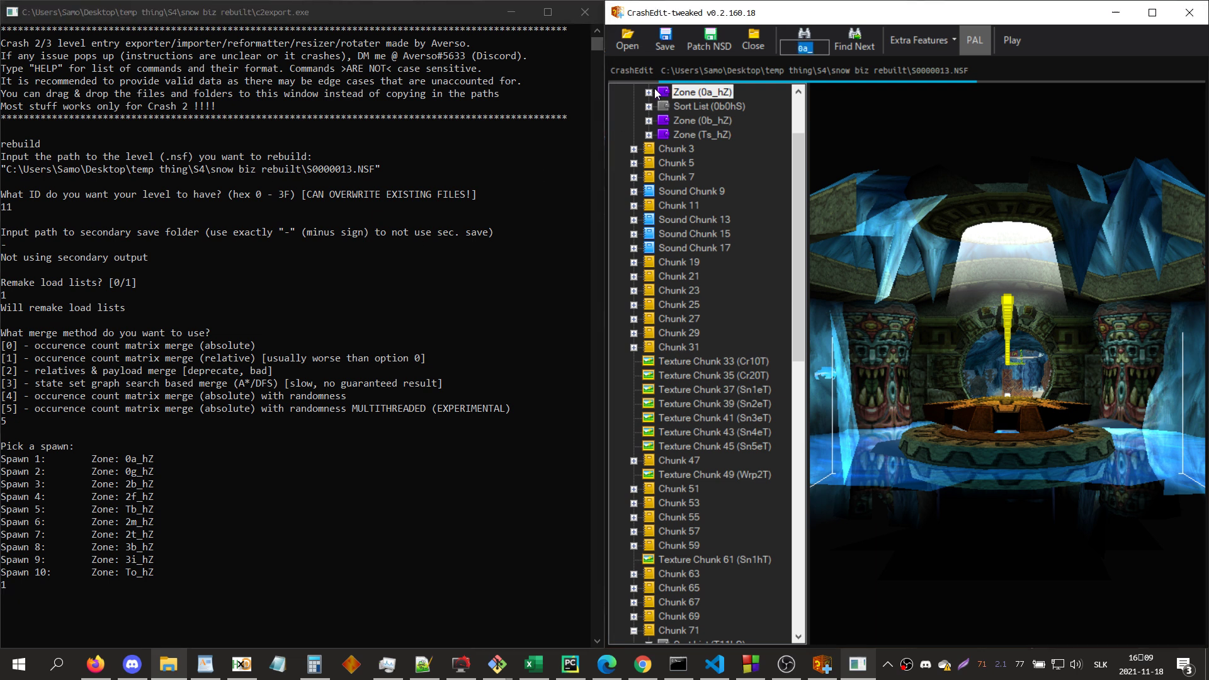
double_click(679, 94)
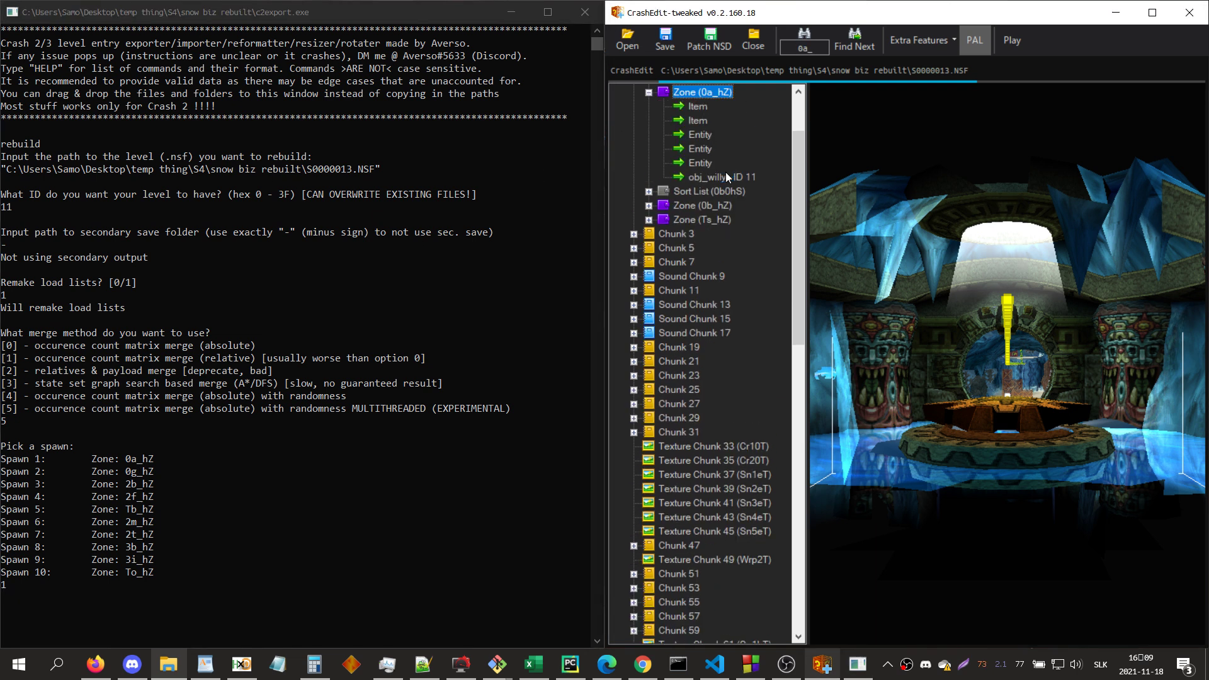
left_click(725, 173)
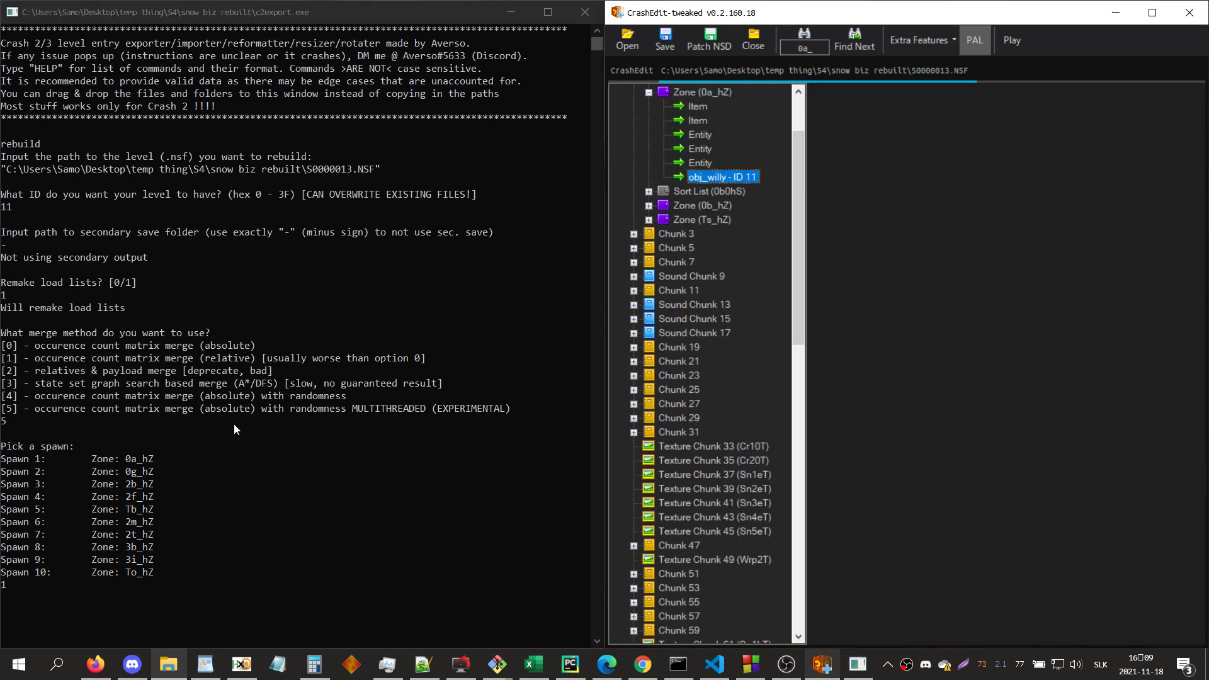
left_click(195, 414)
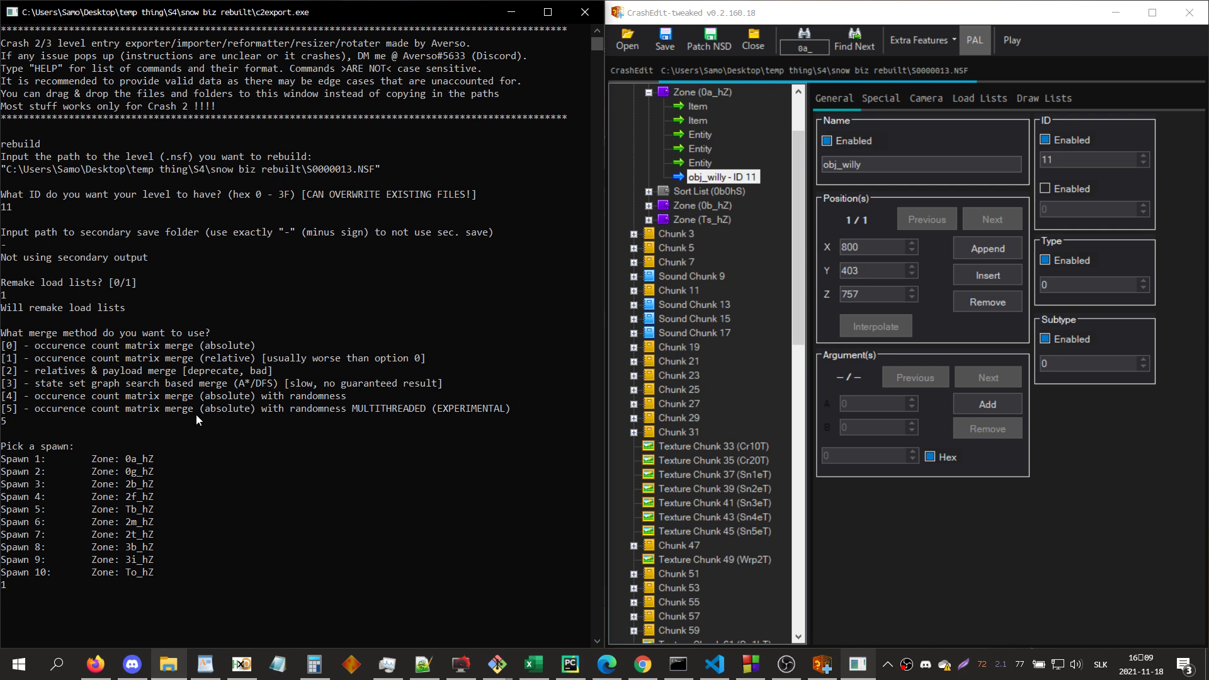
key("Return")
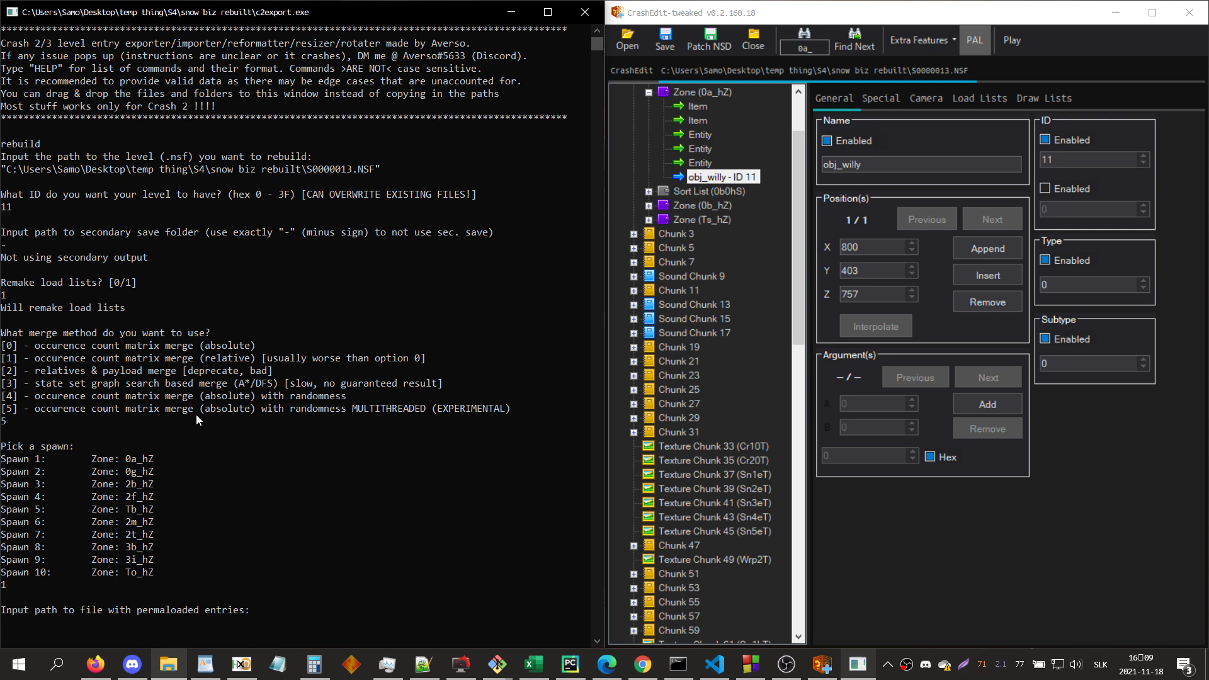
- Create a text document named perma list in the snow biz rebuilt folder and open it in Notepad++
mouse_move(168, 664)
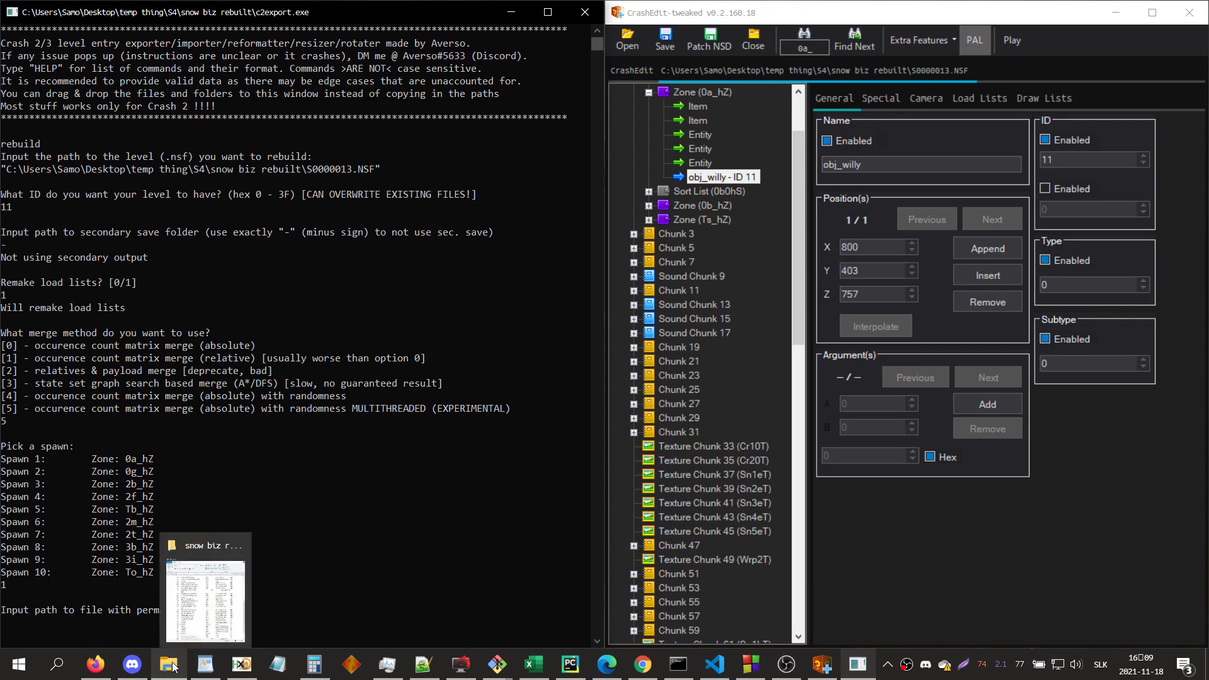
left_click(204, 589)
right_click(538, 398)
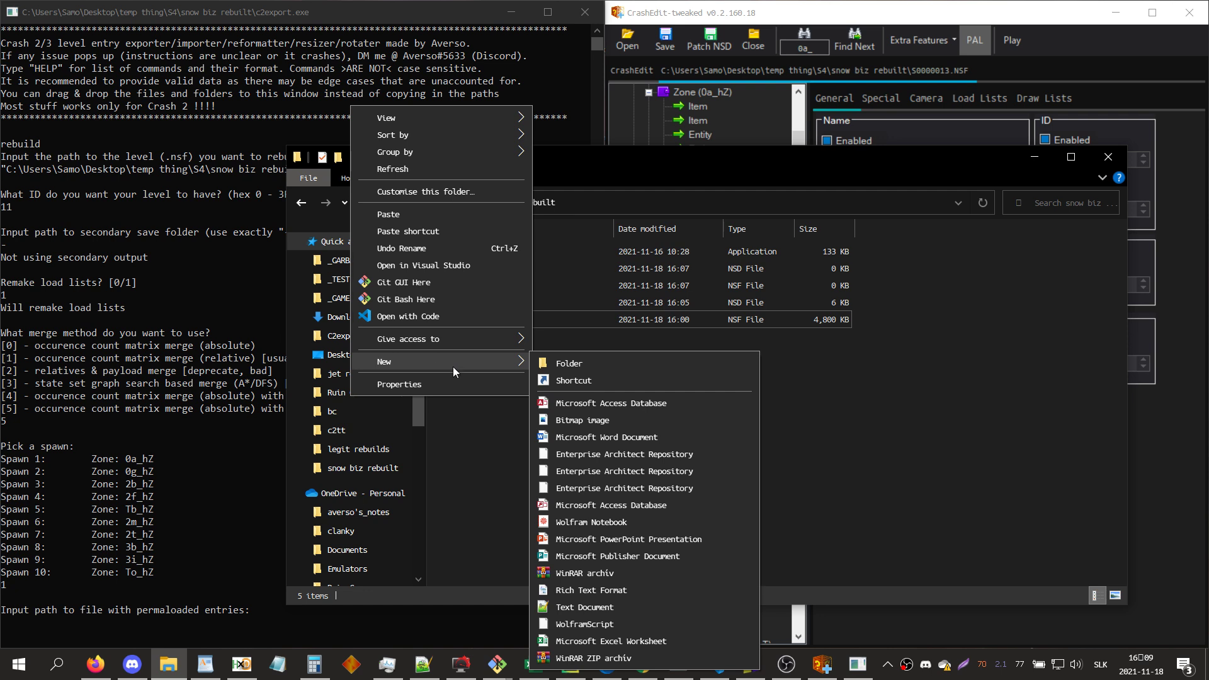
left_click(574, 606)
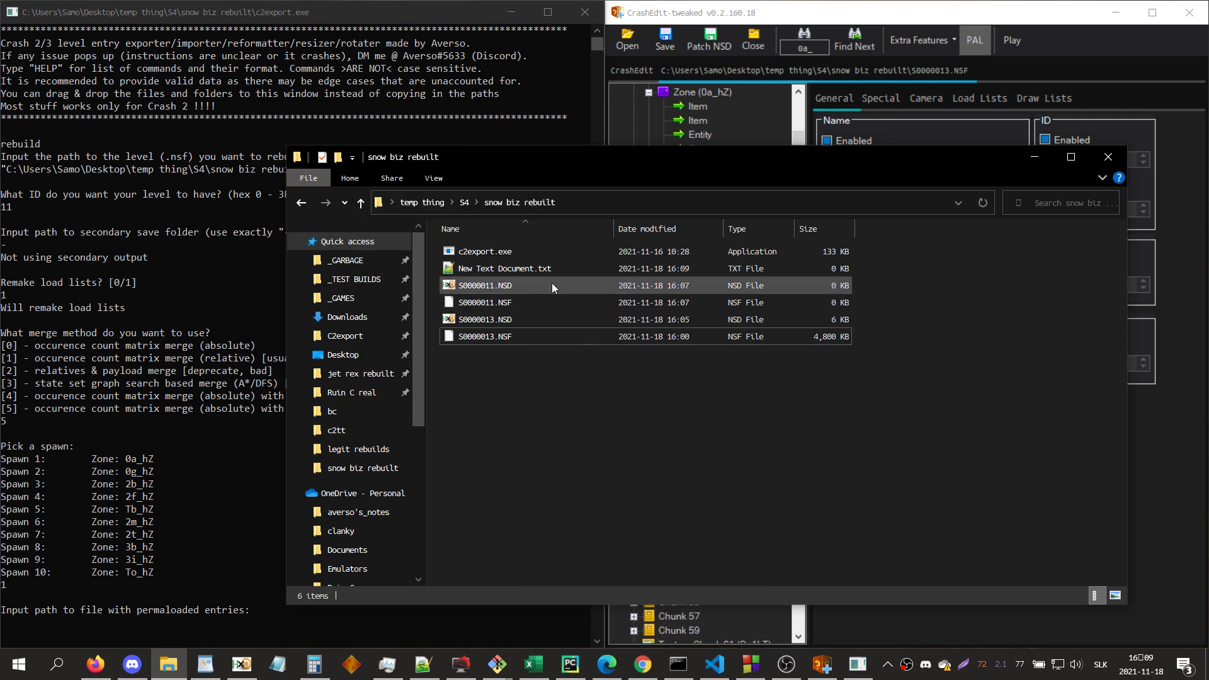
right_click(530, 269)
left_click(338, 615)
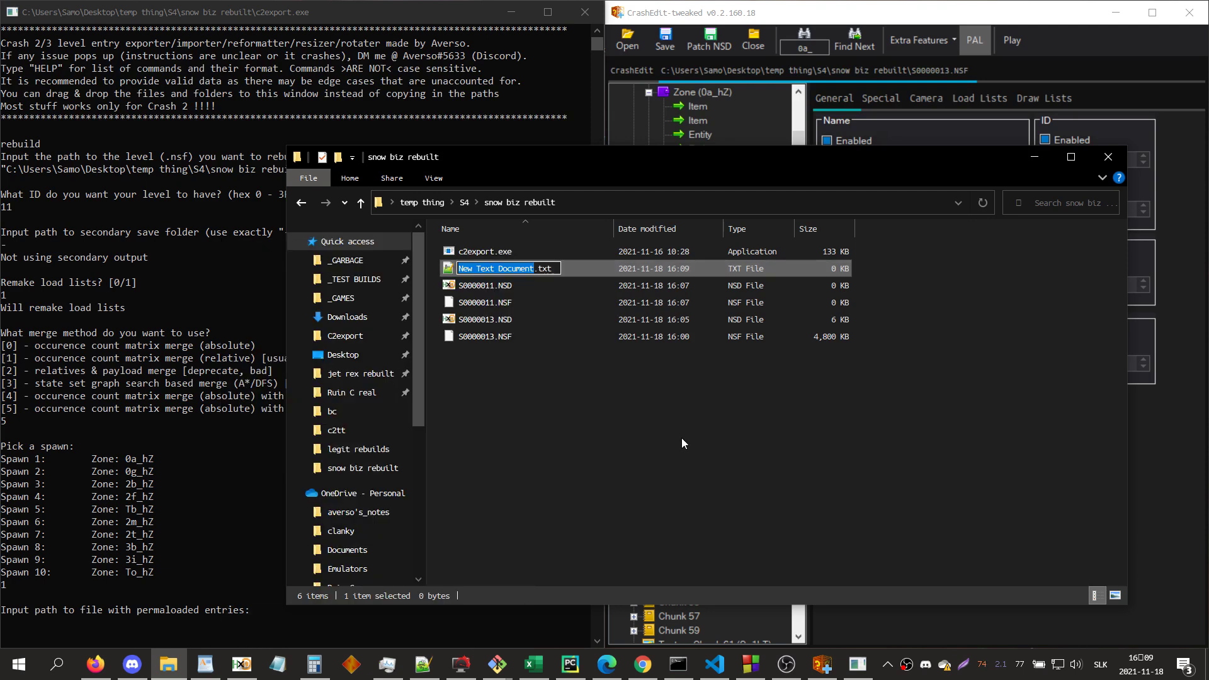
type("perma list")
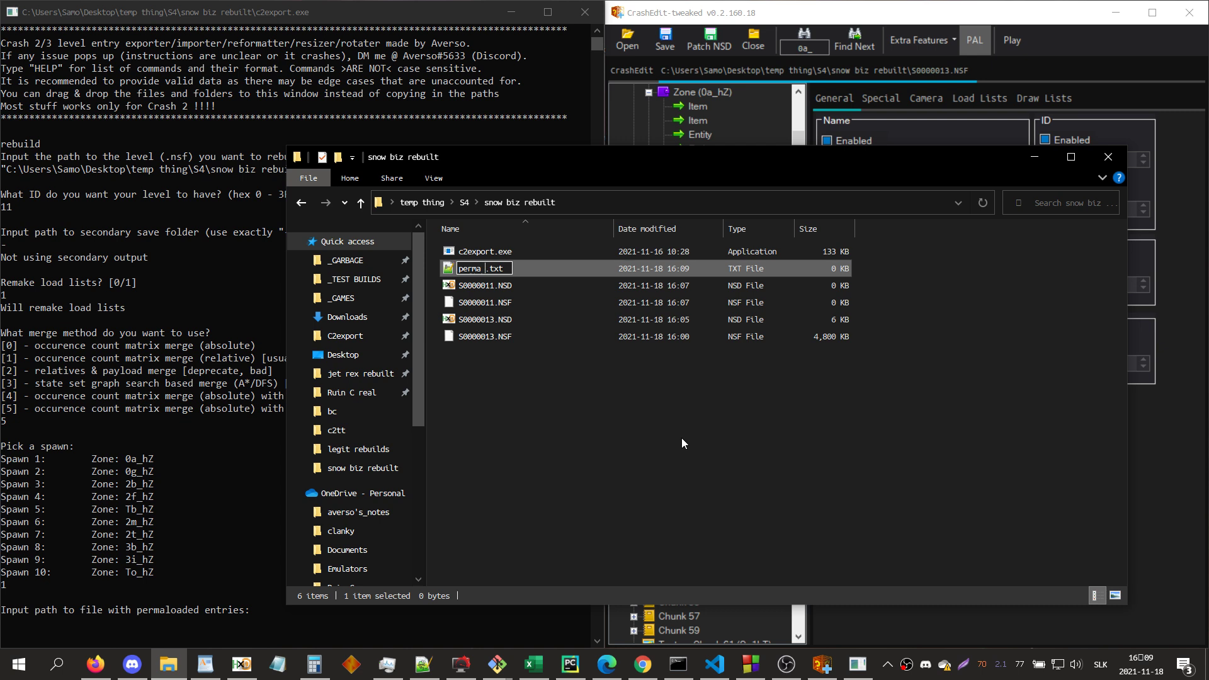
key("Return")
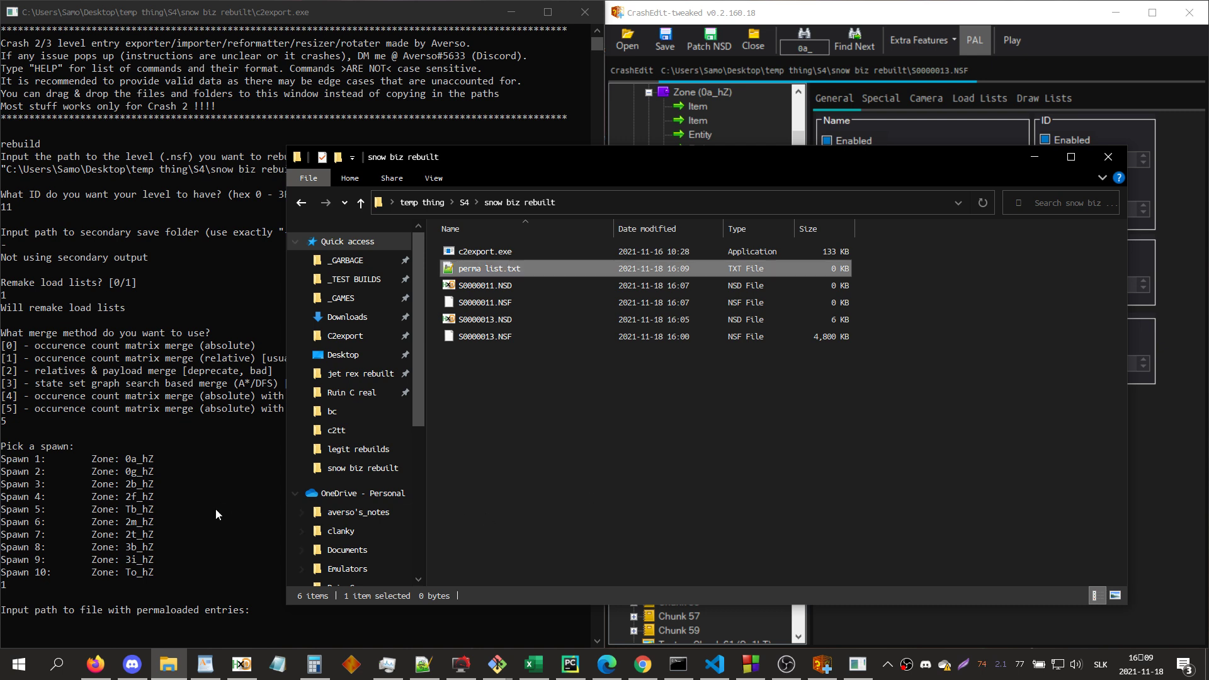
double_click(482, 269)
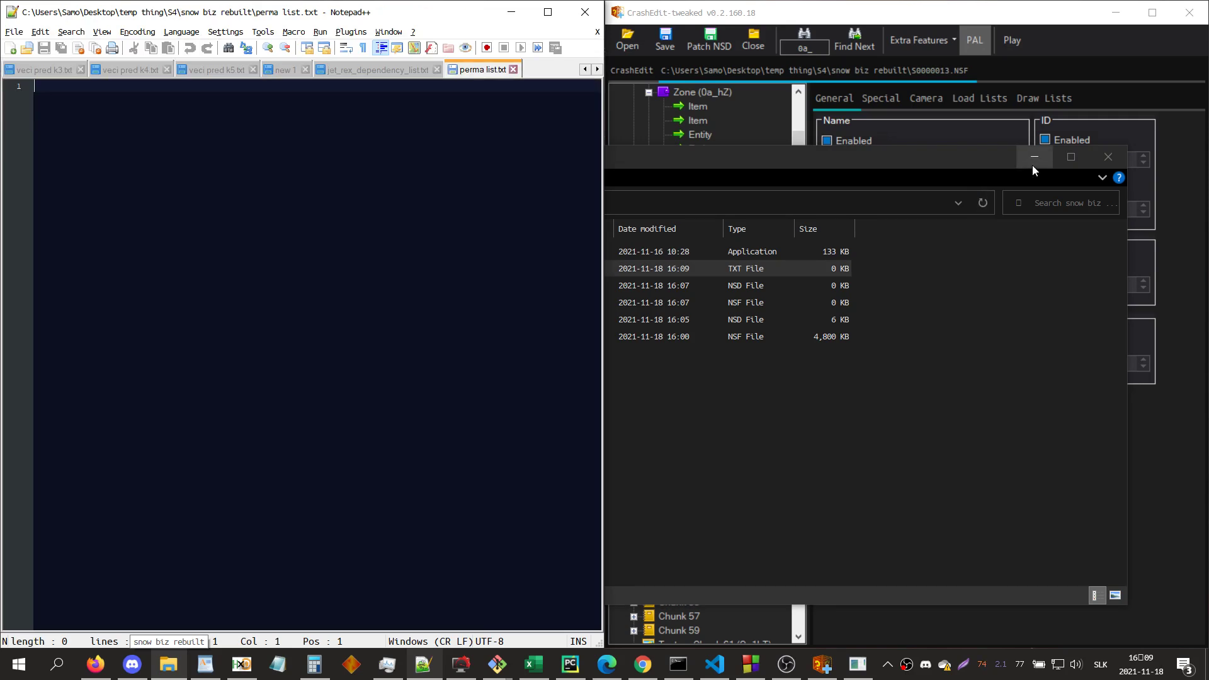
left_click(1033, 166)
- Look through the level's chunk list in CrashEdit and view Texture Chunk 35 (Cr20T)
left_click_drag(804, 314, 802, 213)
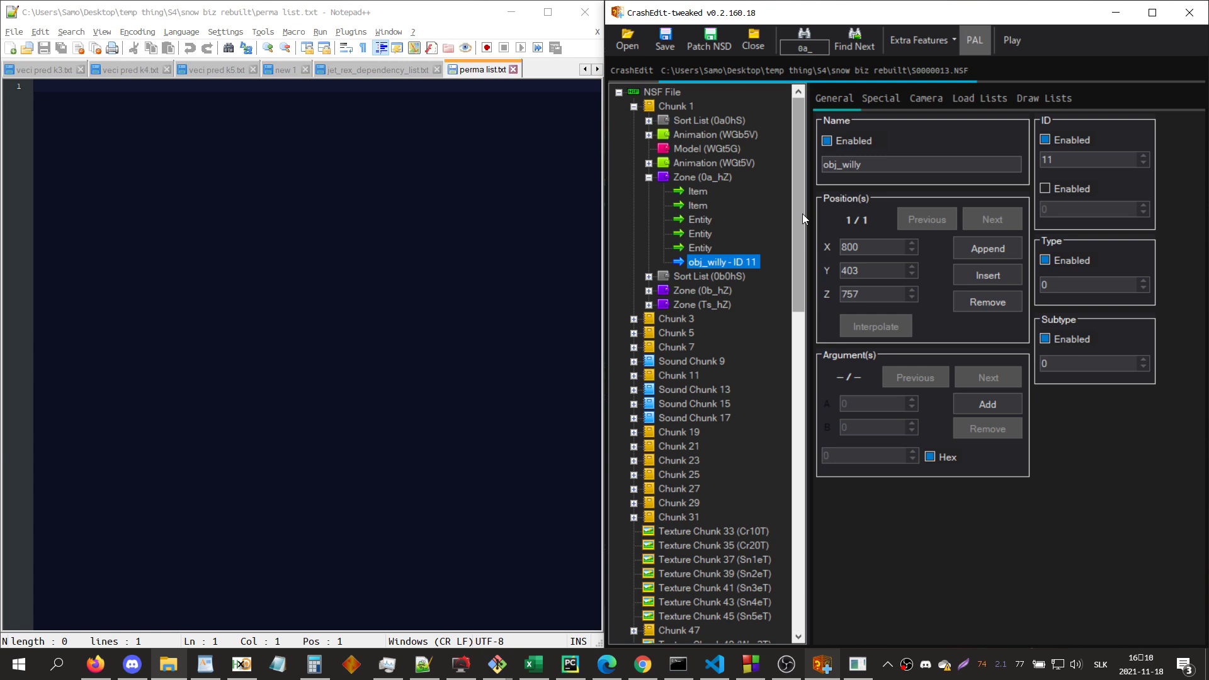
scroll(744, 504, "down", 20)
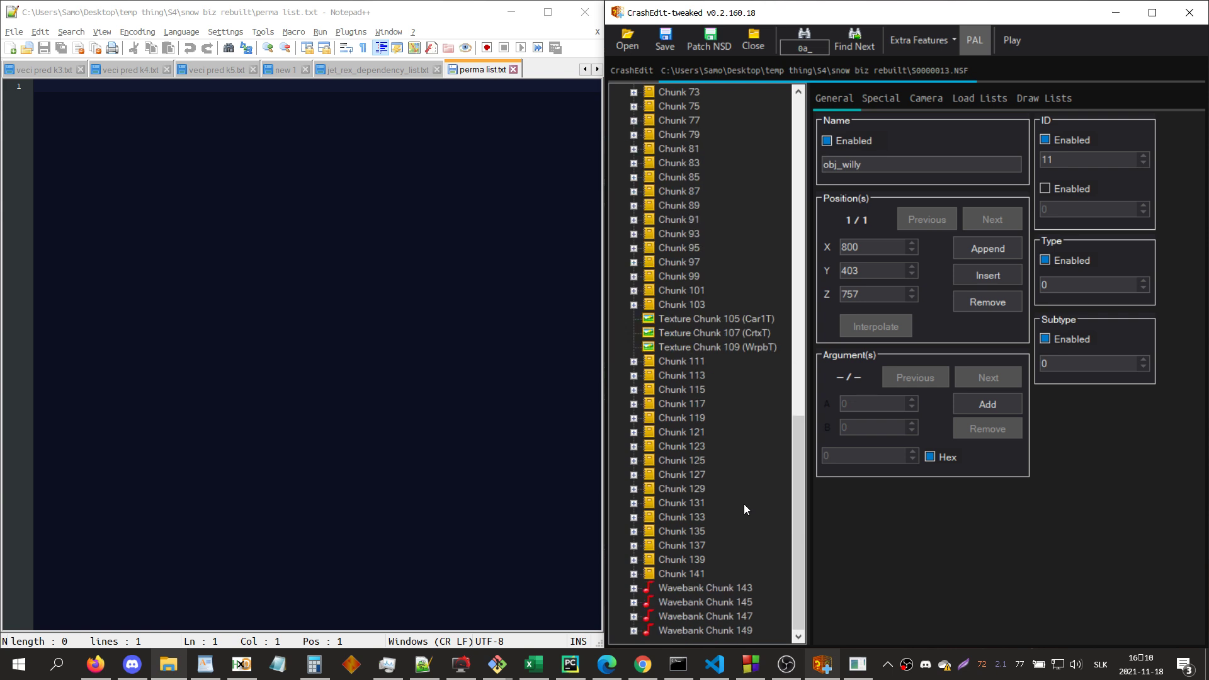
scroll(743, 504, "up", 18)
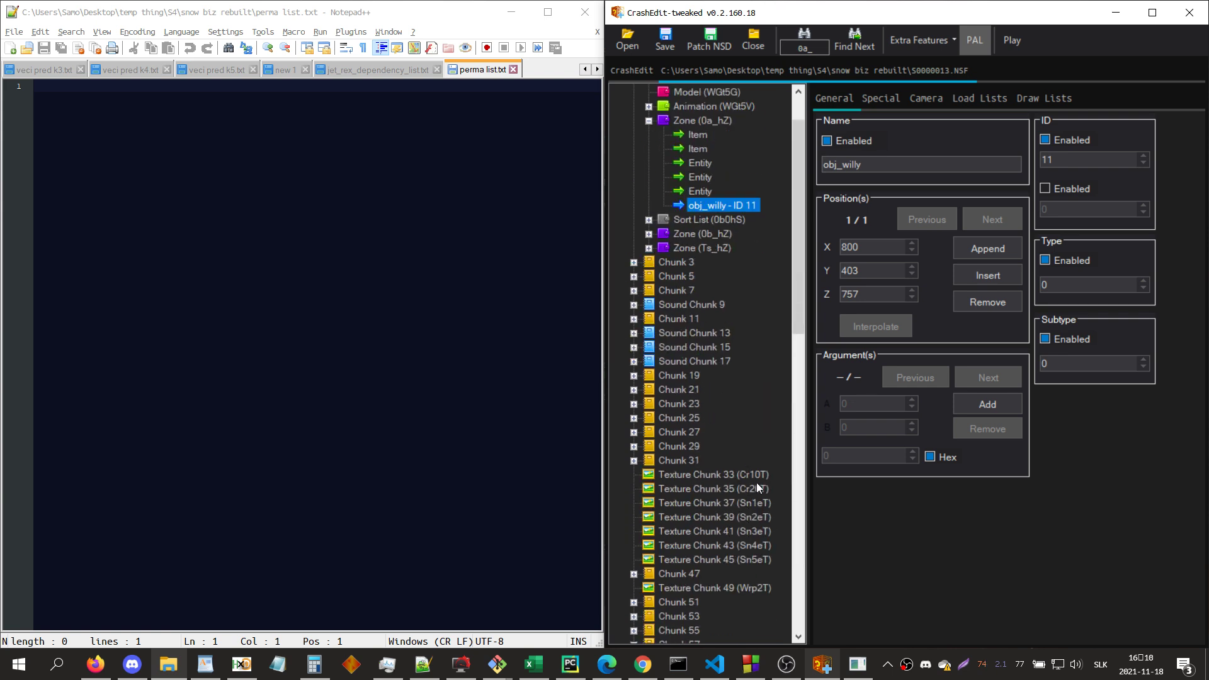
left_click(756, 487)
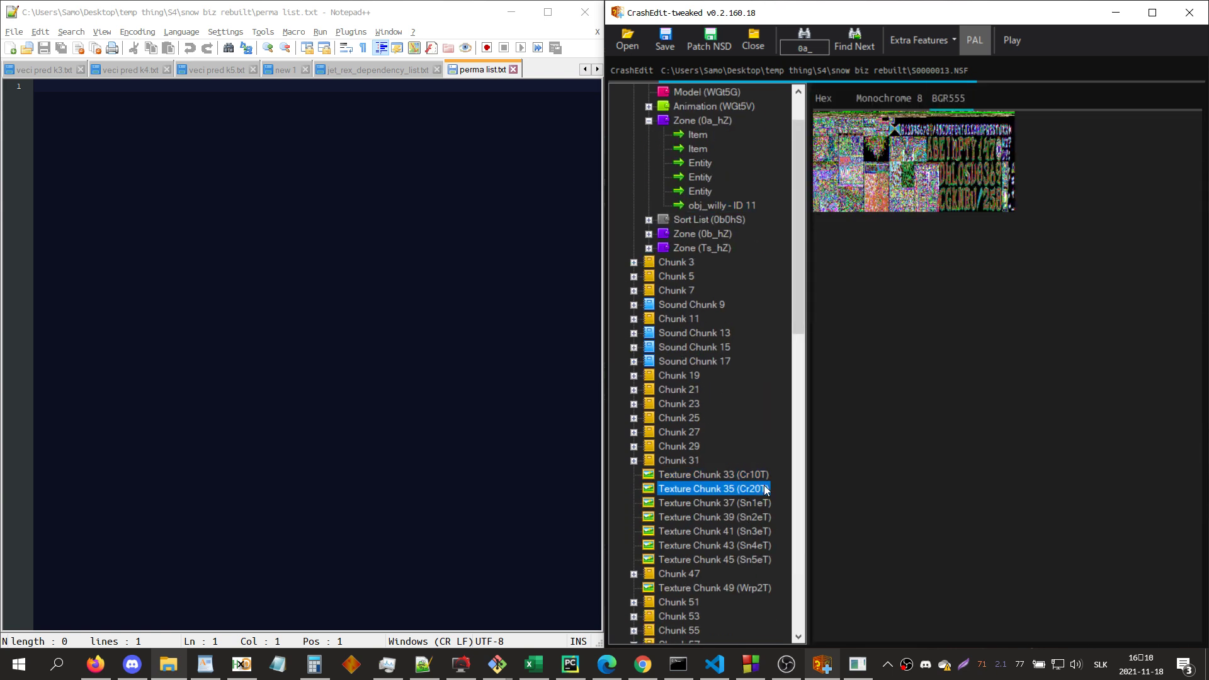
scroll(761, 489, "up", 2)
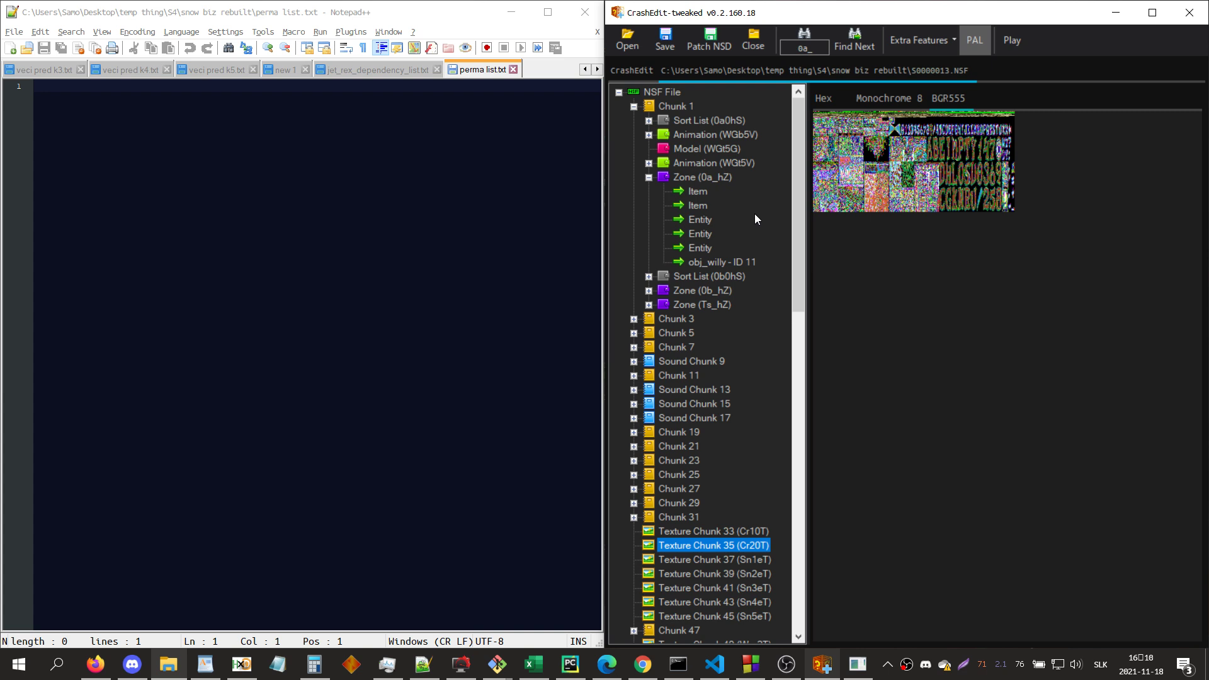
- Search the level for gool entries in CrashEdit, and enter ShadC as the first line of perma list.txt
key("ctrl+f")
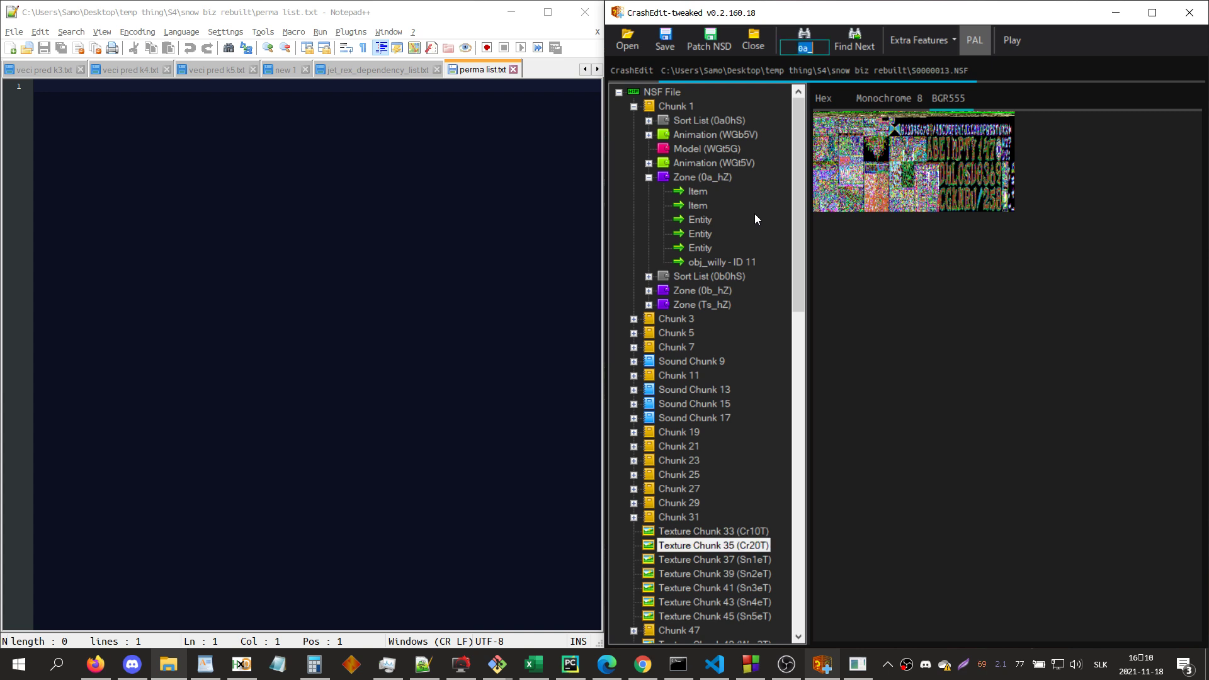
type("gool")
key("Return")
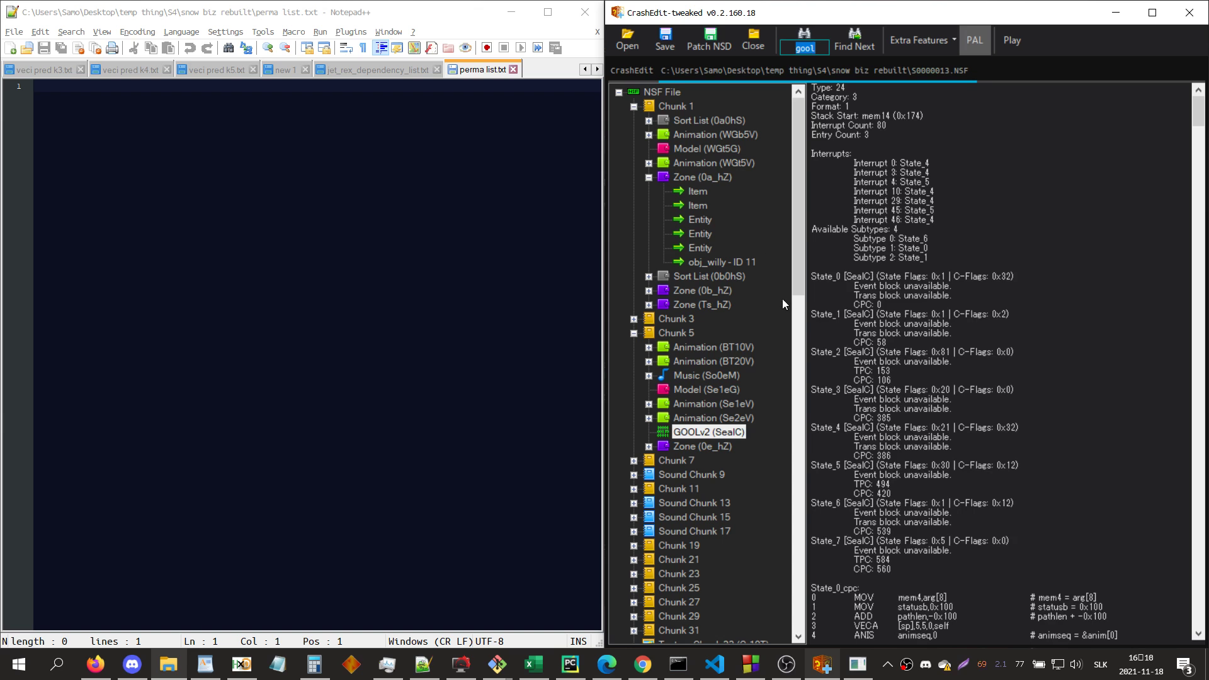
key("Return")
key("Return")
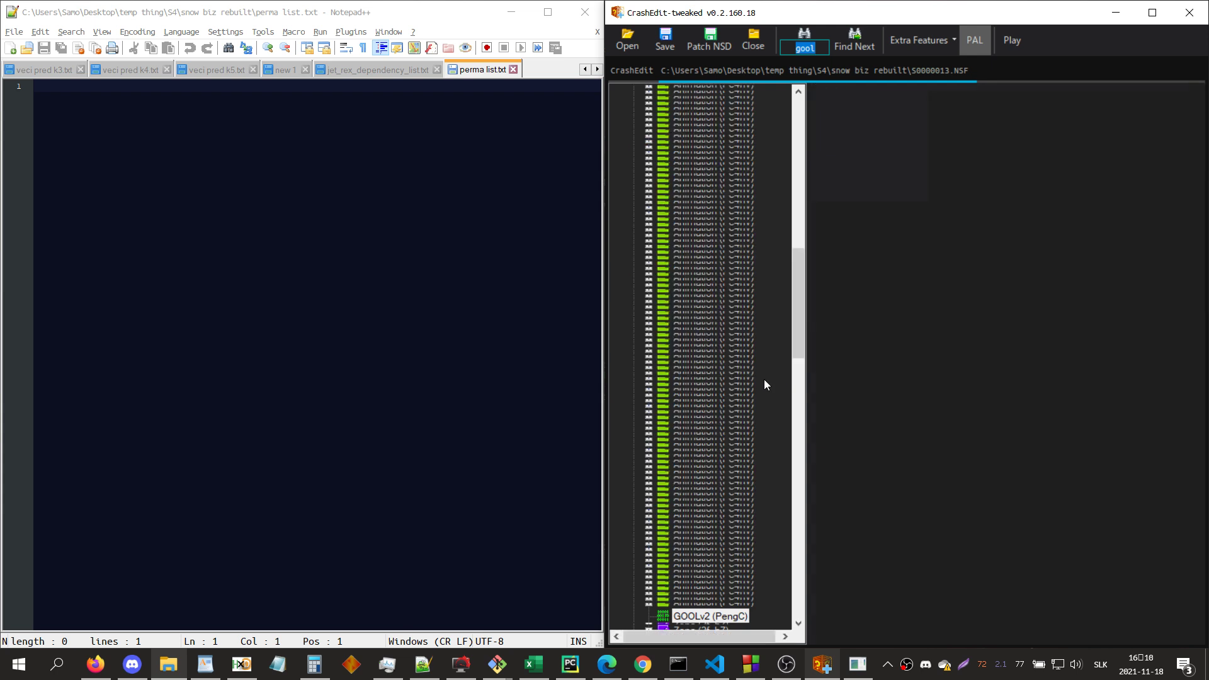
left_click(272, 280)
type("ShadC")
key("Return")
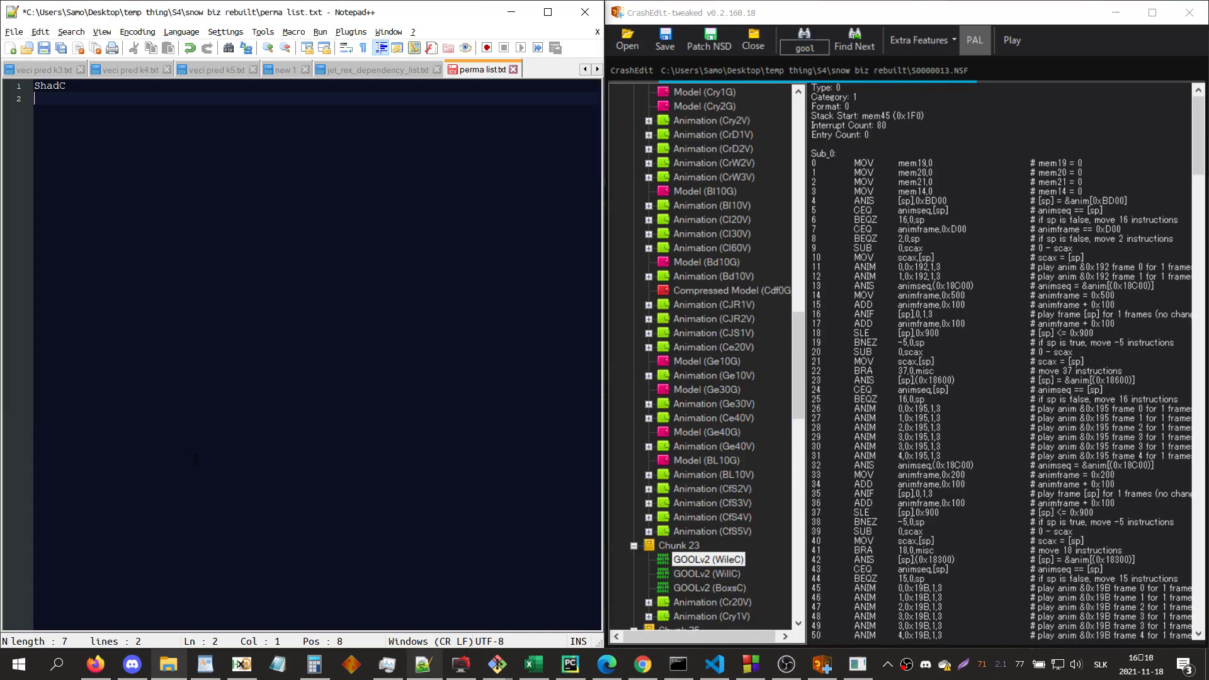
- Enter WileC on the second line of the list, and replace it with WillC
type("WileC")
key("Return")
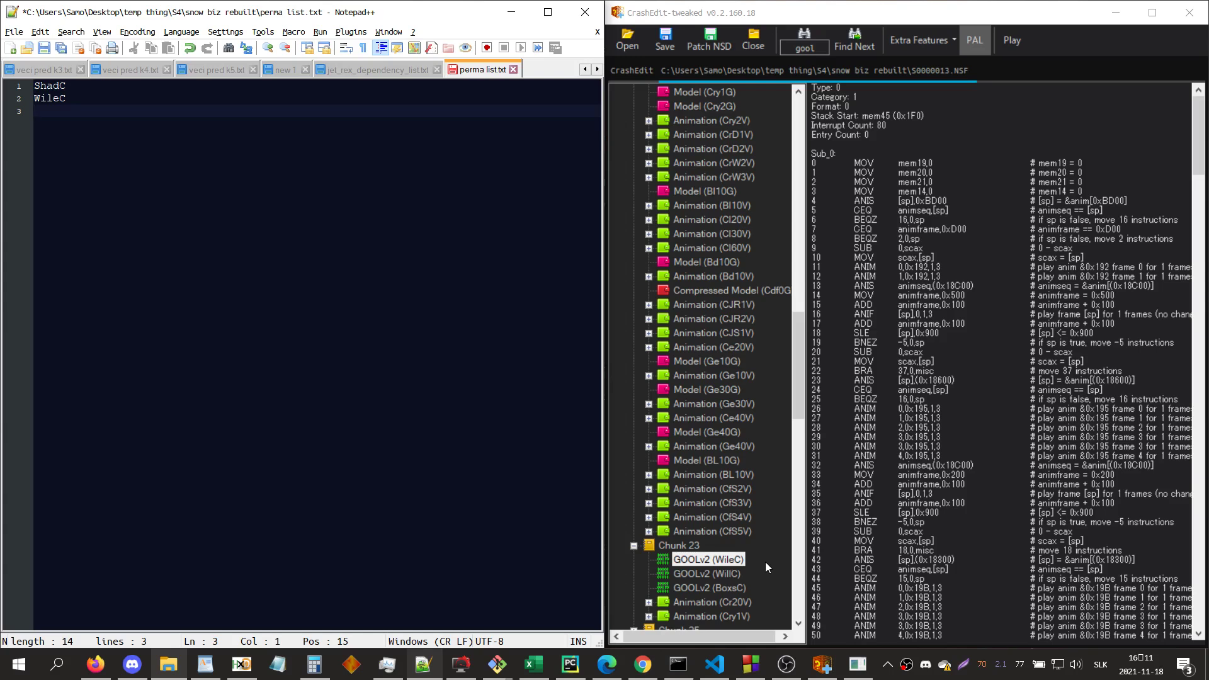
double_click(47, 98)
key("BackSpace")
type("WillC")
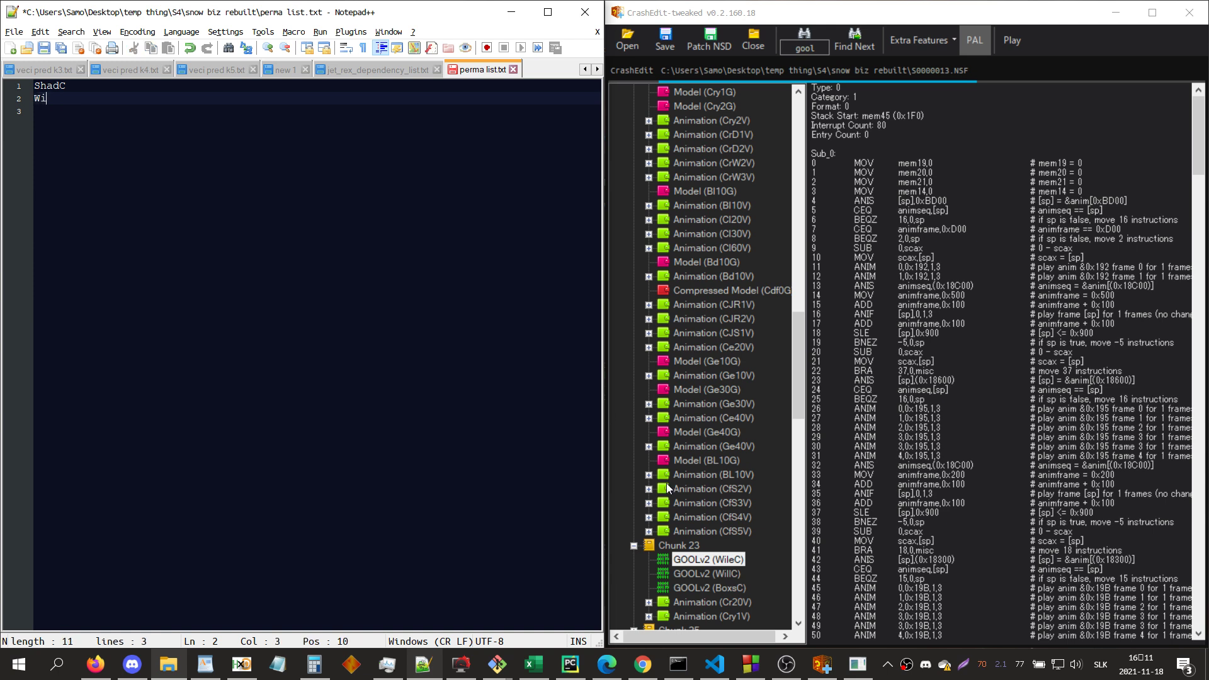
key("Return")
- Check the entry sizes of Chunk 23 in CrashEdit, and insert WileC between ShadC and WillC in the list
left_click(679, 546)
left_click(863, 90)
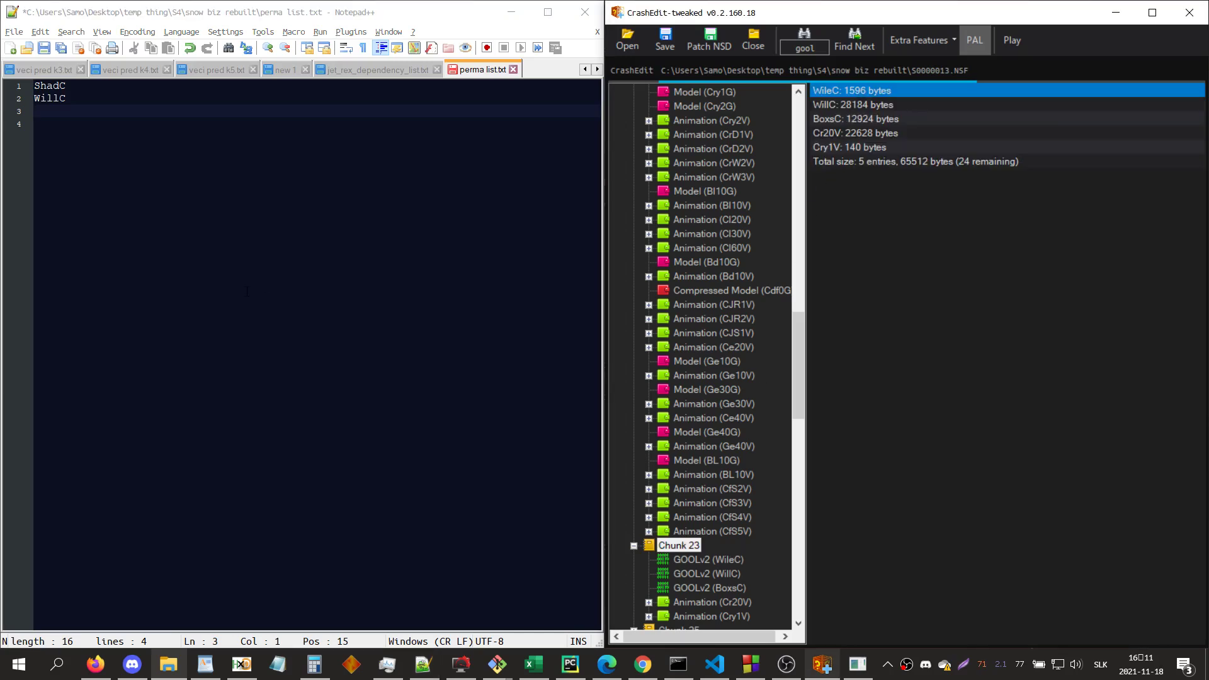
left_click(244, 292)
key("Up")
key("Up")
key("End")
key("Up")
key("Return")
type("WileC")
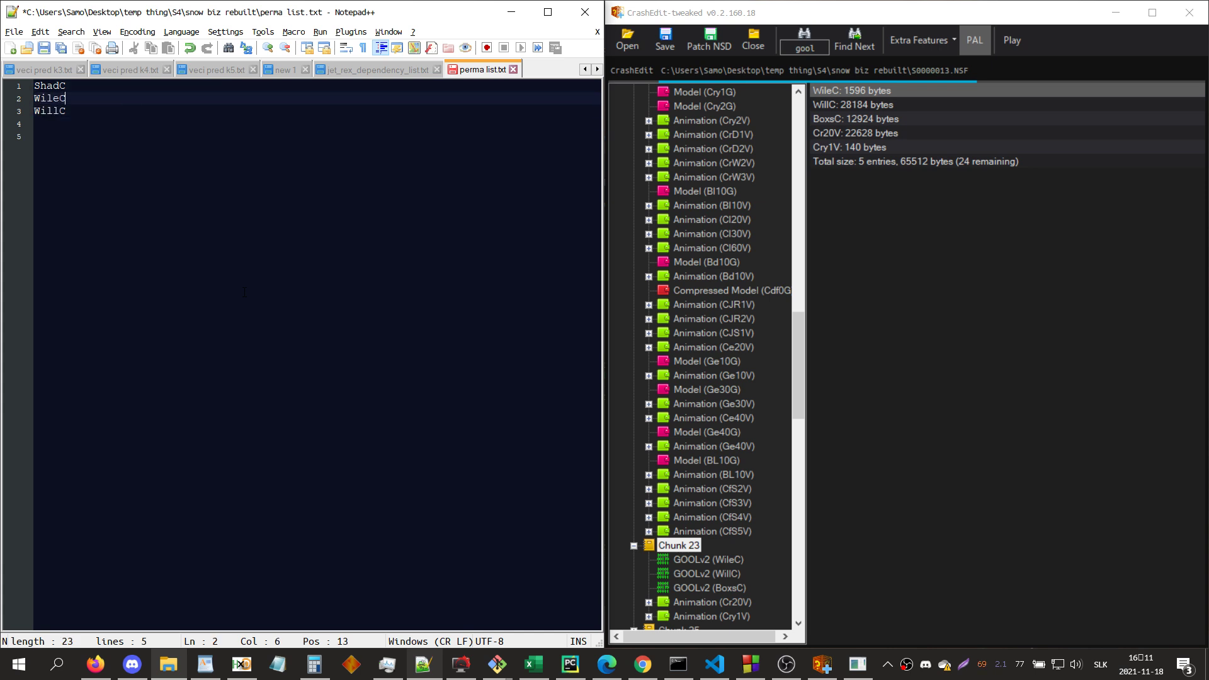
- Add BoxsC below WillC in the permaloaded entry list
left_click(188, 294)
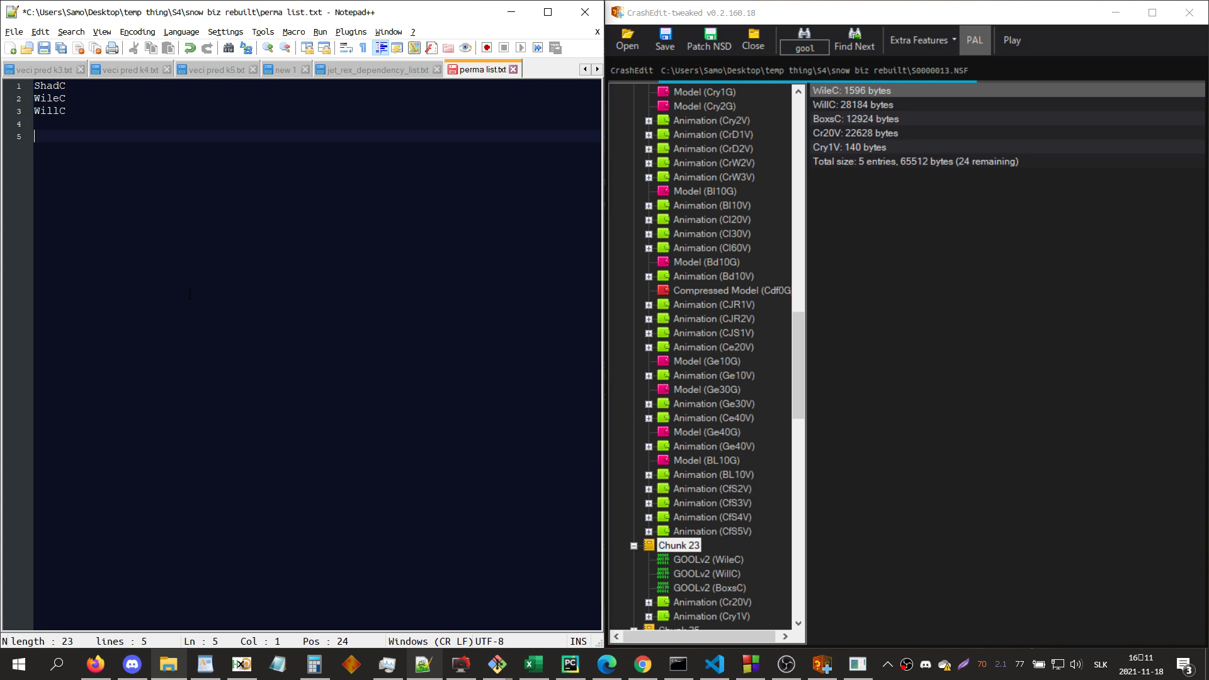
key("Up")
type("BoxsC")
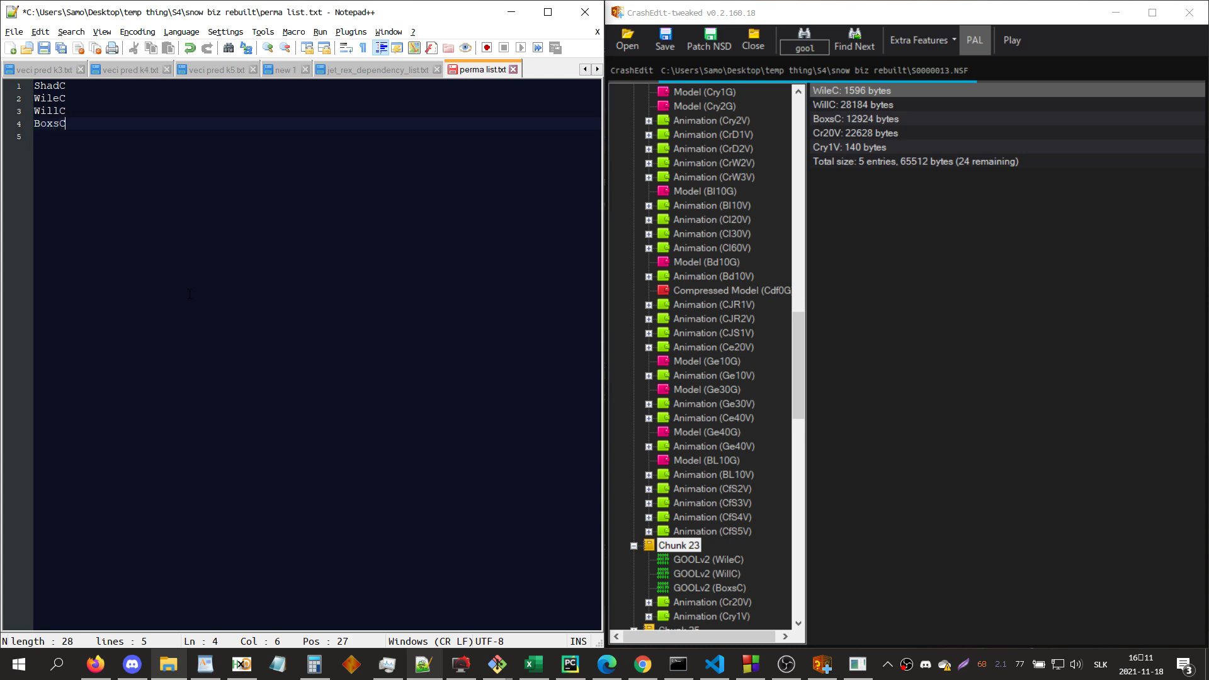
- Move on to the GOOL entry in Chunk 27 in CrashEdit, and add DispC below BoxsC in the list
left_click(755, 546)
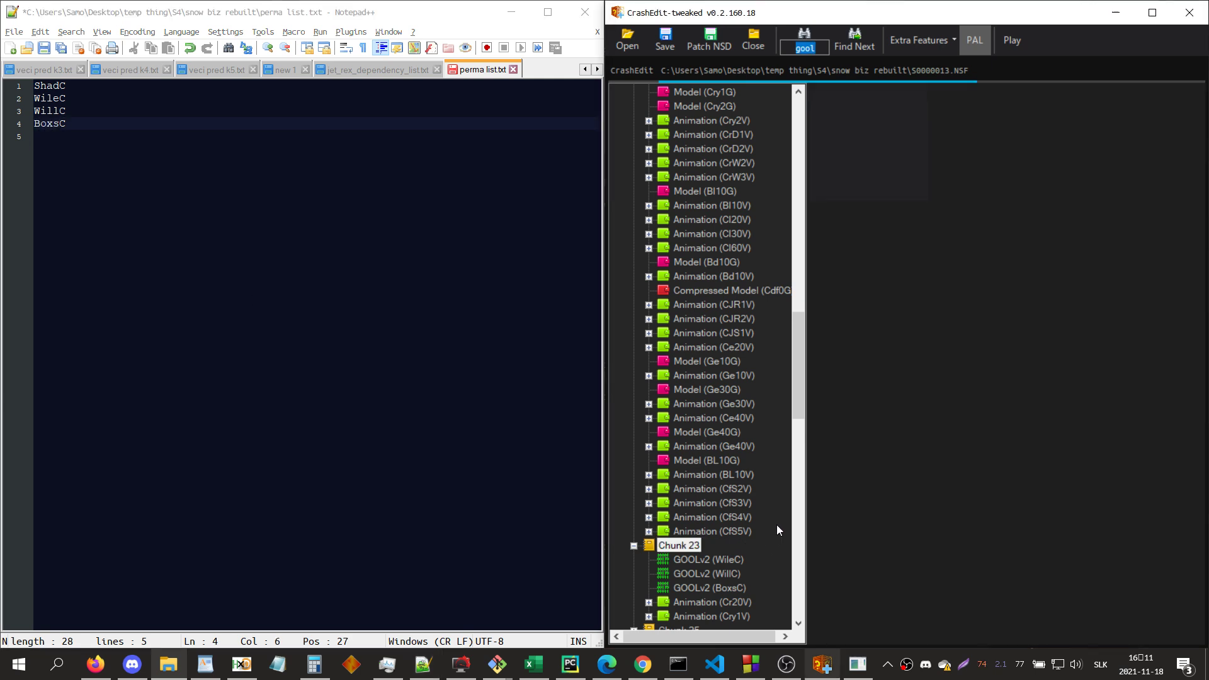
key("Down")
key("Down")
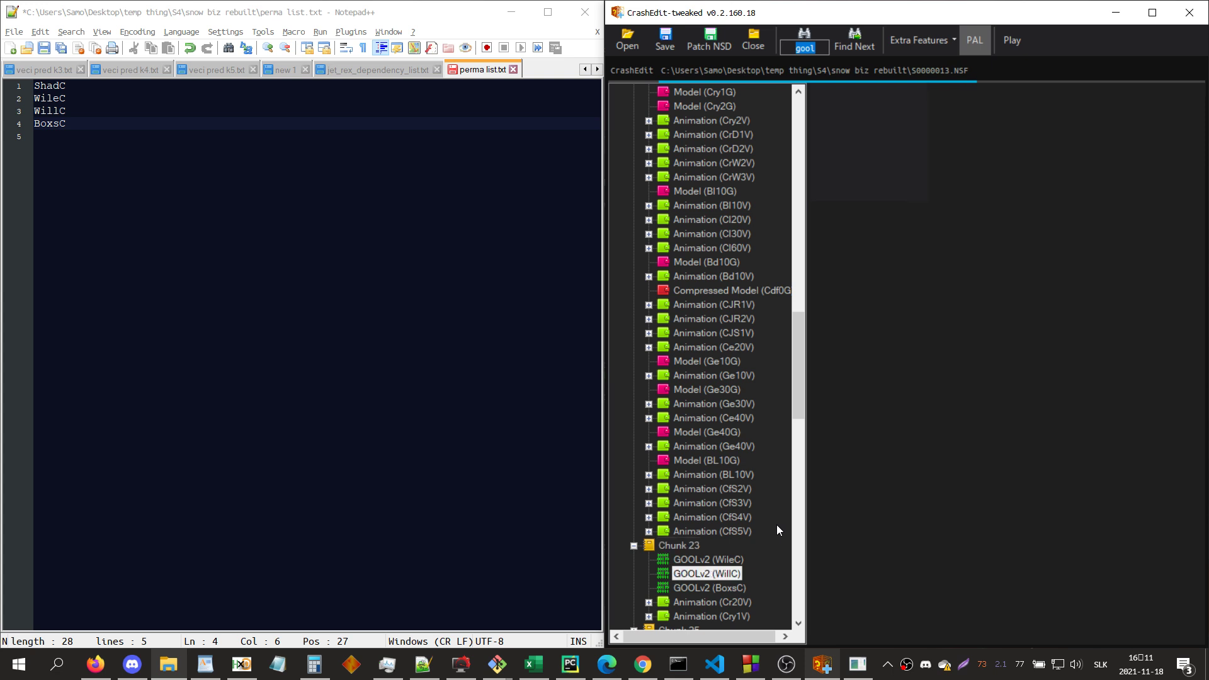
key("Down")
key("Down")
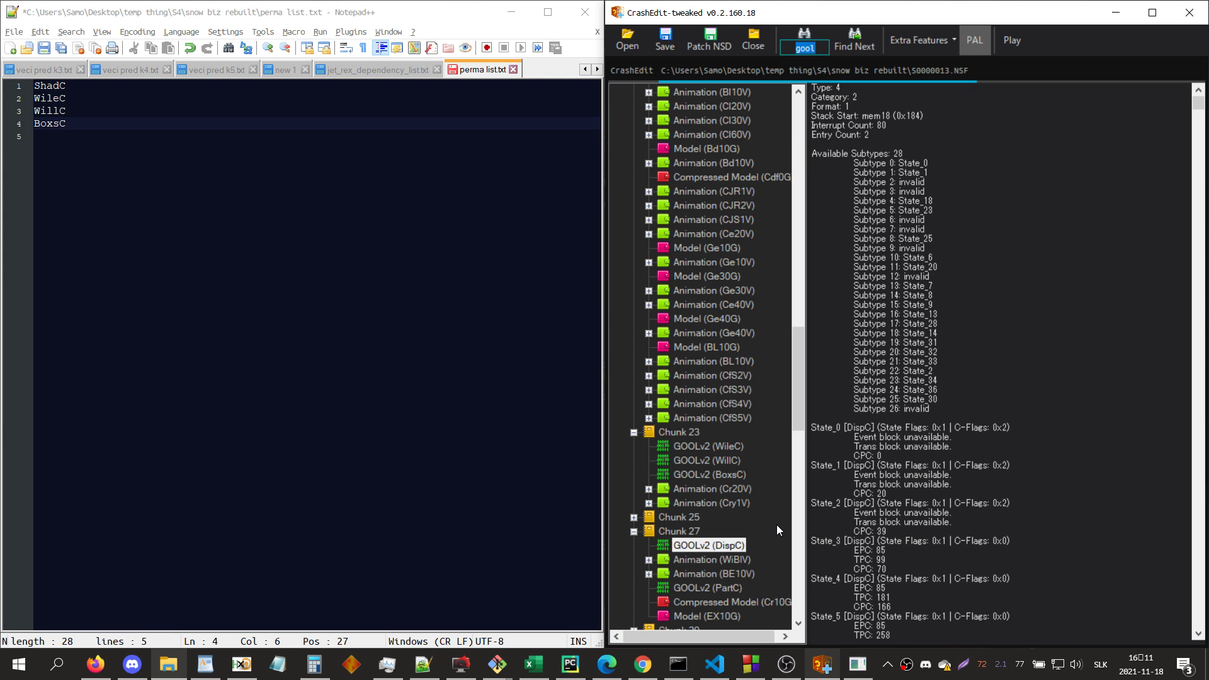
left_click(295, 446)
type("Dis")
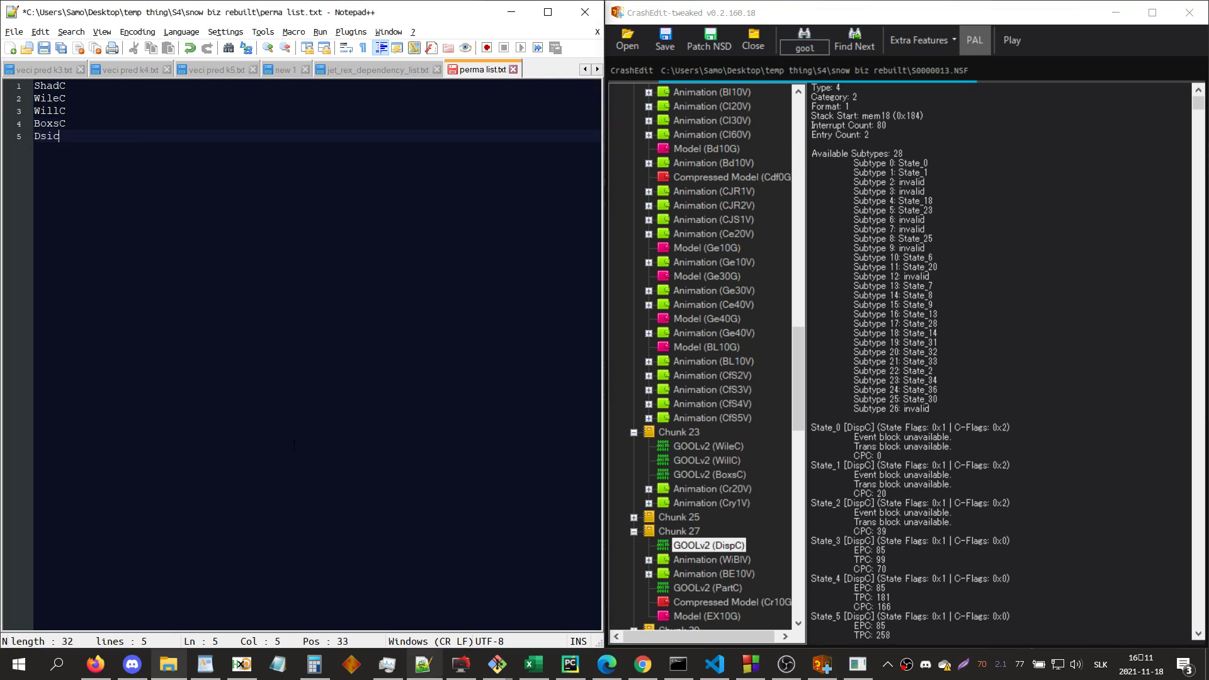
type("pC")
key("Return")
- Highlight the ShadC line in perma list.txt and switch back to CrashEdit
key("ctrl+Home")
key("shift+End")
key("alt+Tab")
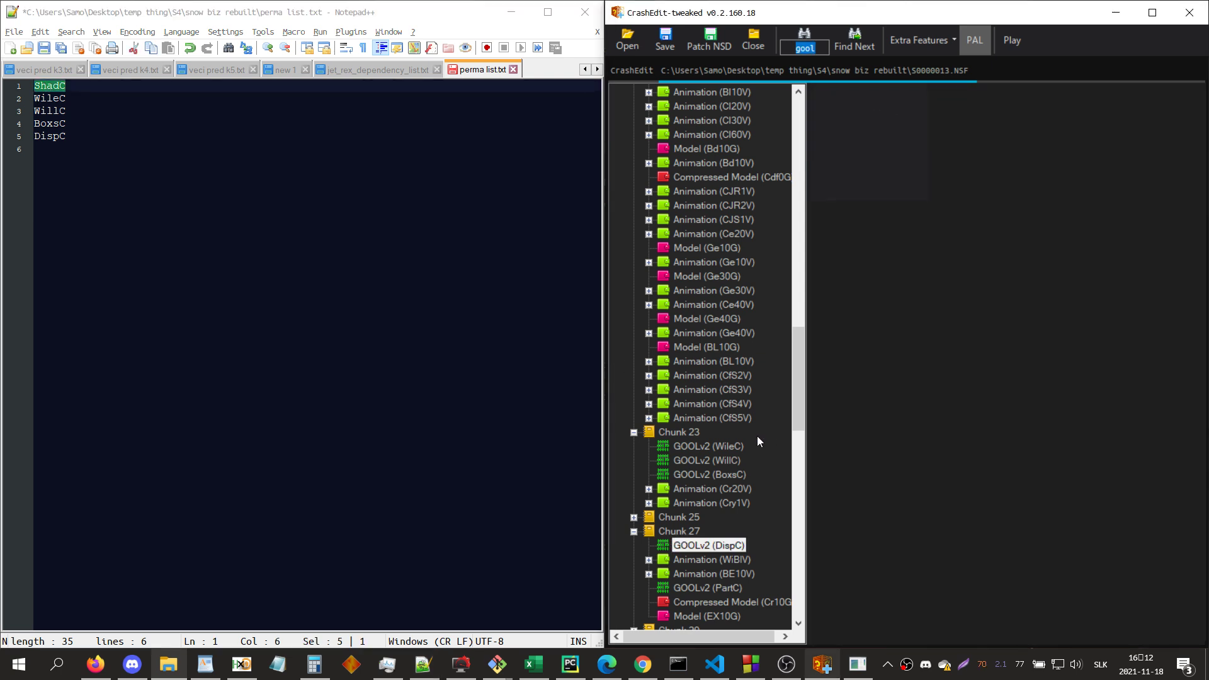
- Find the next GOOL entry in Chunk 27 in CrashEdit, and add PartC below DispC in perma list.txt
key("Return")
left_click(193, 380)
type("PartC")
key("Return")
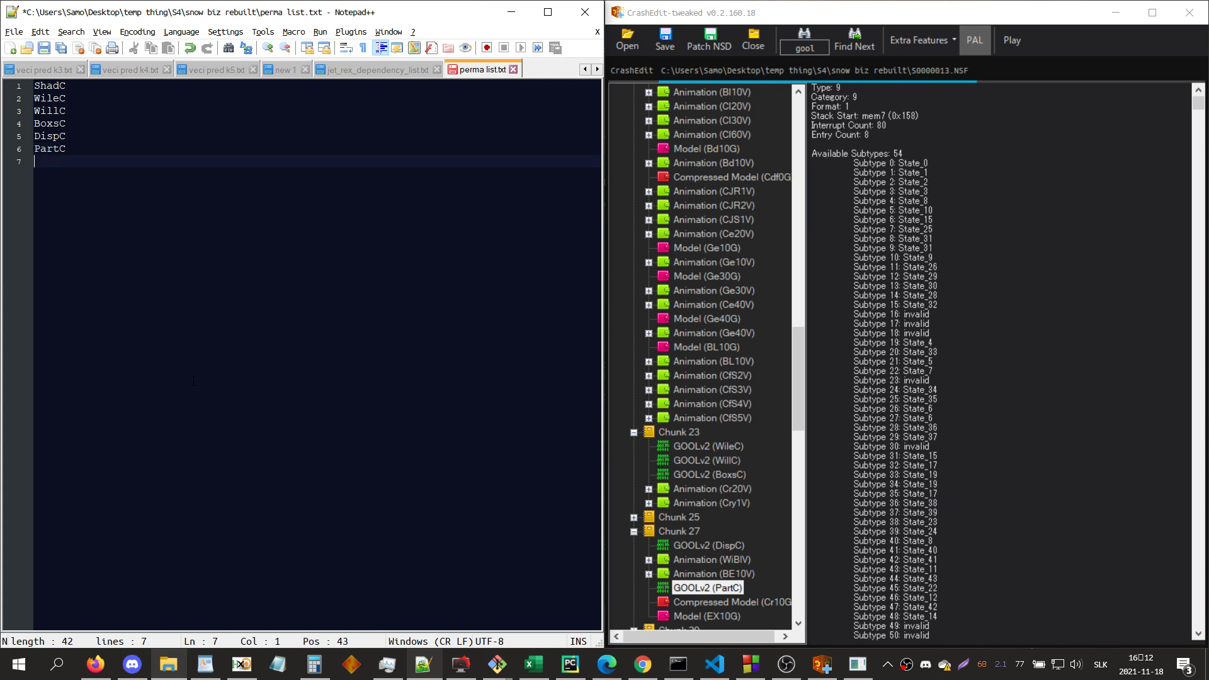
- Move on to the first GOOL entry in Chunk 31 in CrashEdit, and add DoctC below PartC in the list
key("alt+Tab")
key("Return")
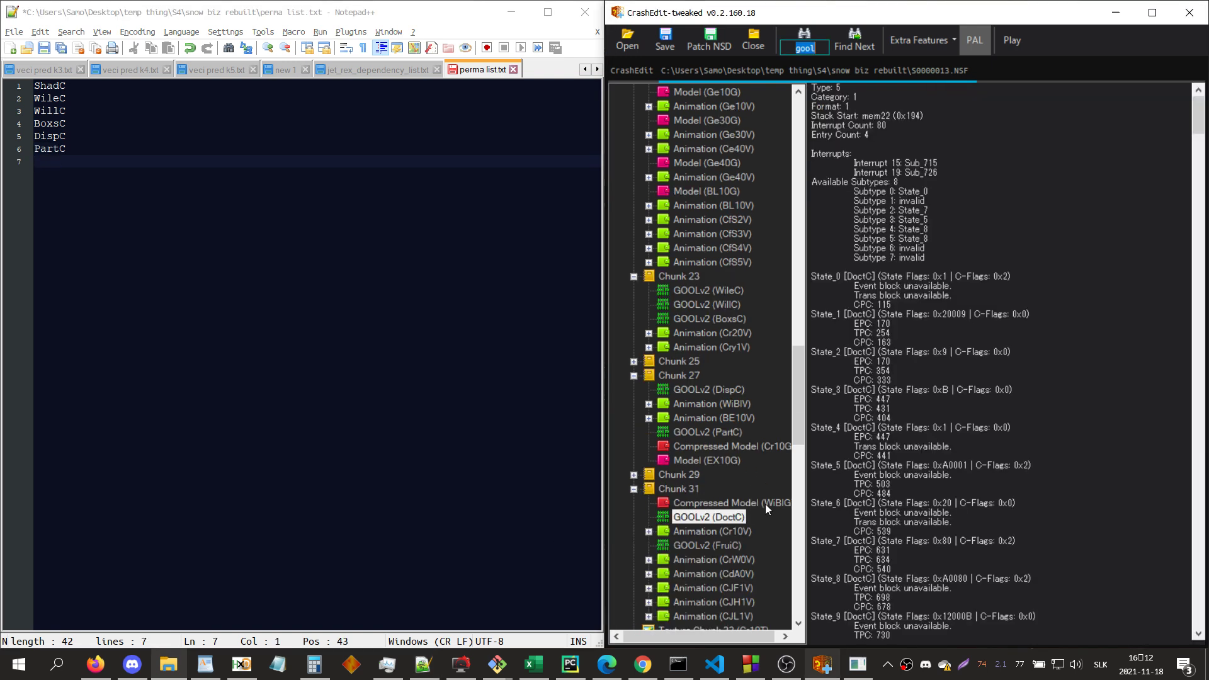
left_click(434, 465)
type("Do")
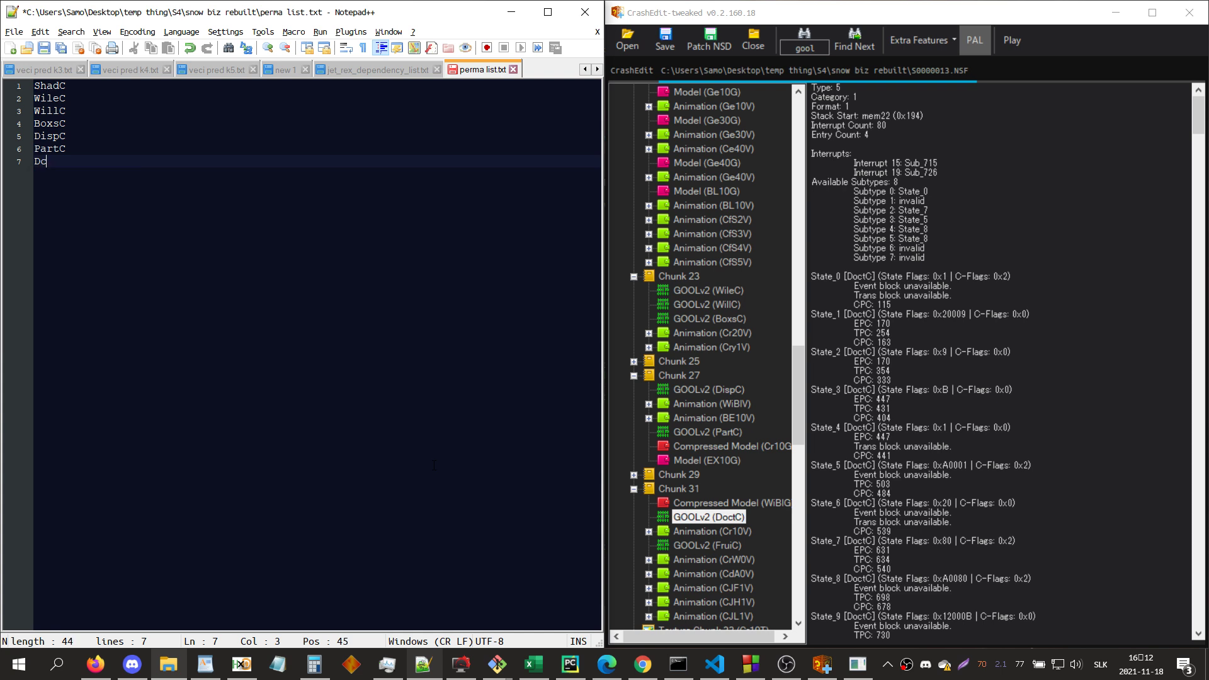
type("ctC")
key("Return")
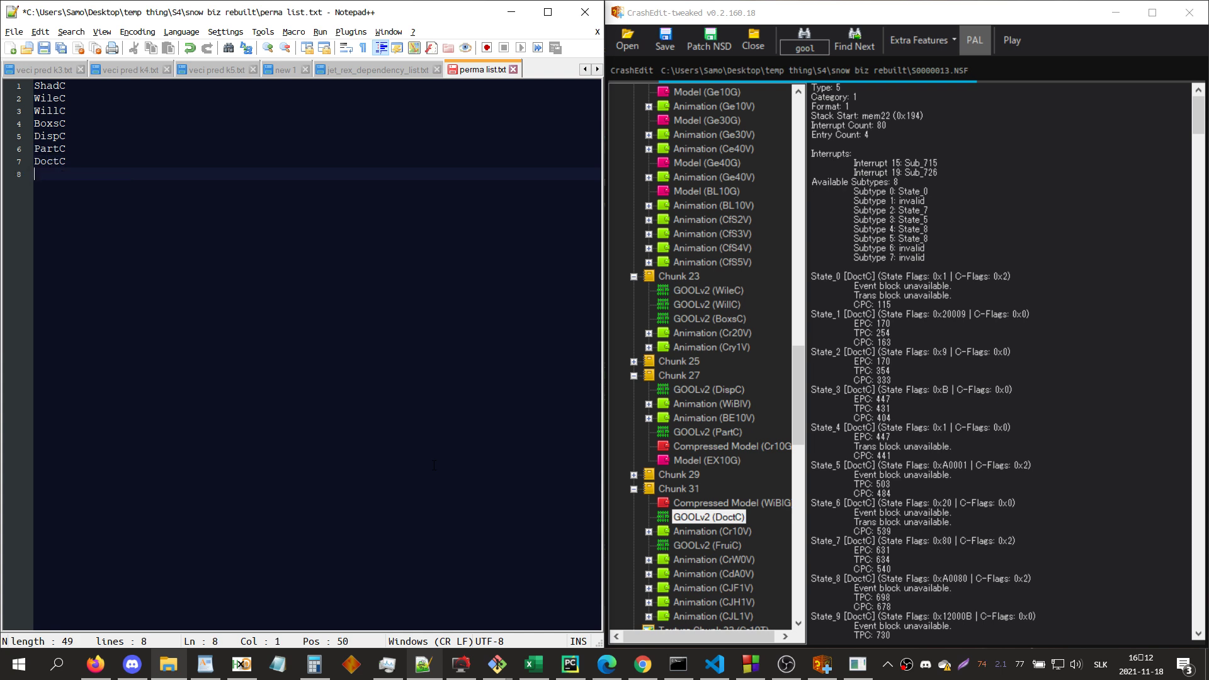
- Find the other GOOL entry of Chunk 31 in CrashEdit, and add FruiC below DoctC in the list
key("alt+Tab")
key("Return")
left_click(211, 389)
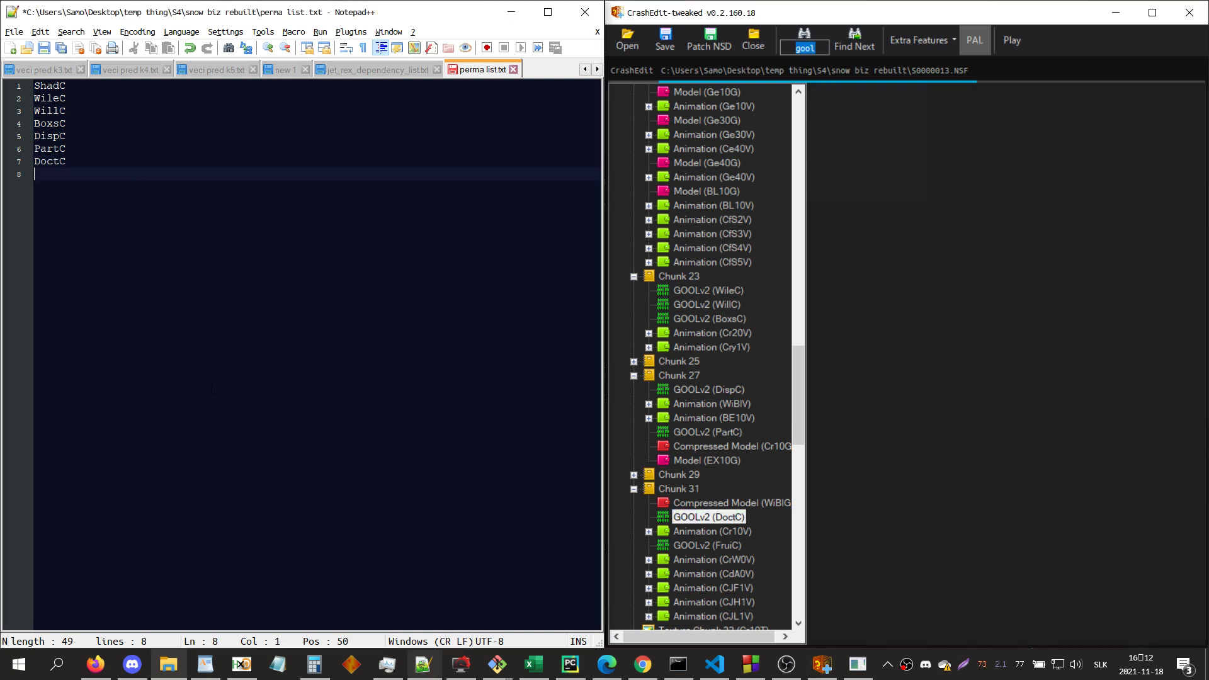
type("FruiC")
key("Return")
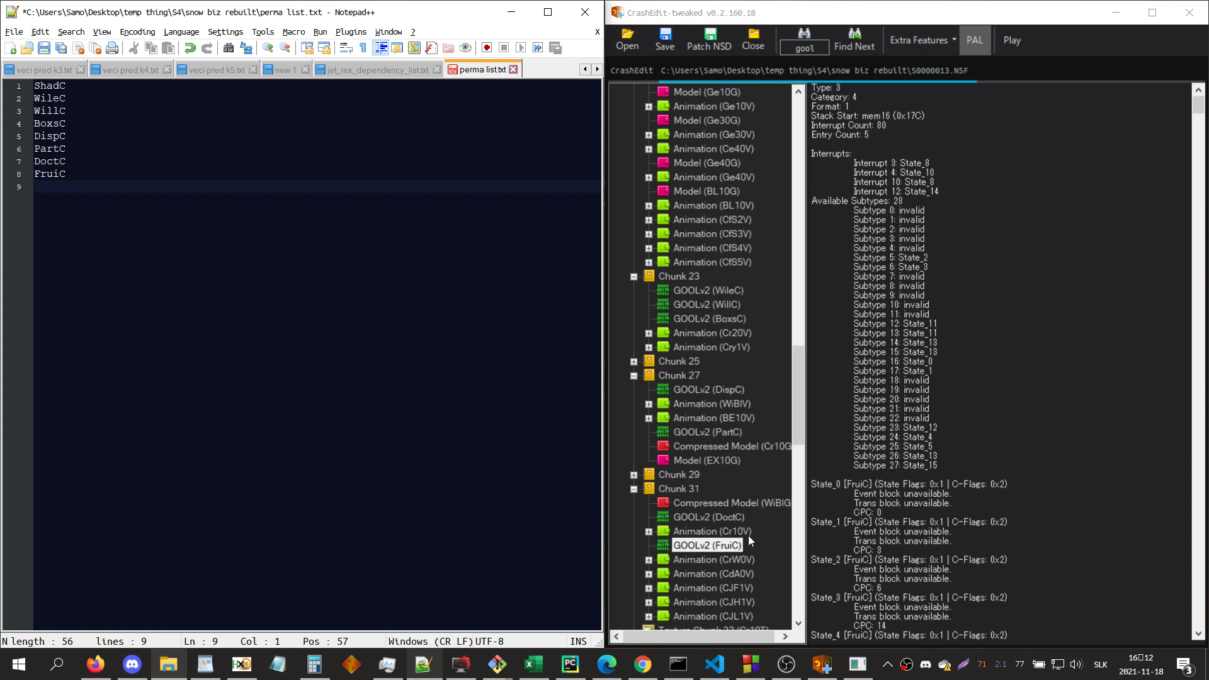
- Look through the remaining GOOL entries after Chunk 31 in CrashEdit for further permaload candidates
key("alt+Tab")
key("Return")
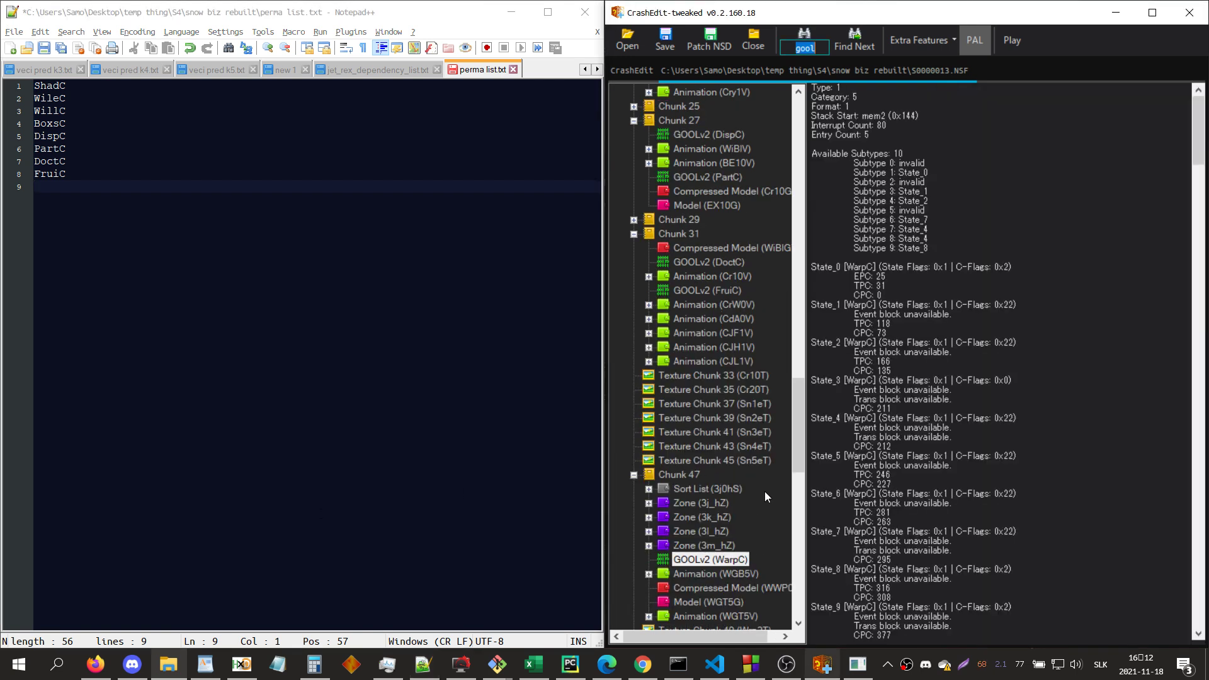
key("Return")
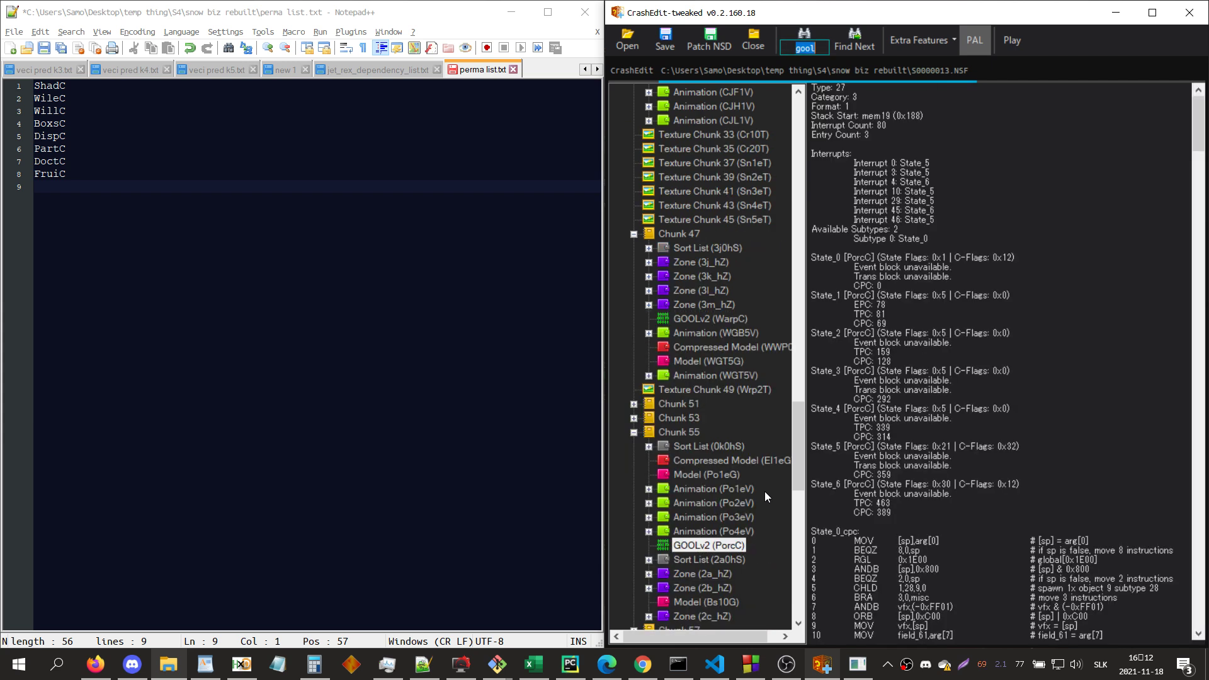
key("Return")
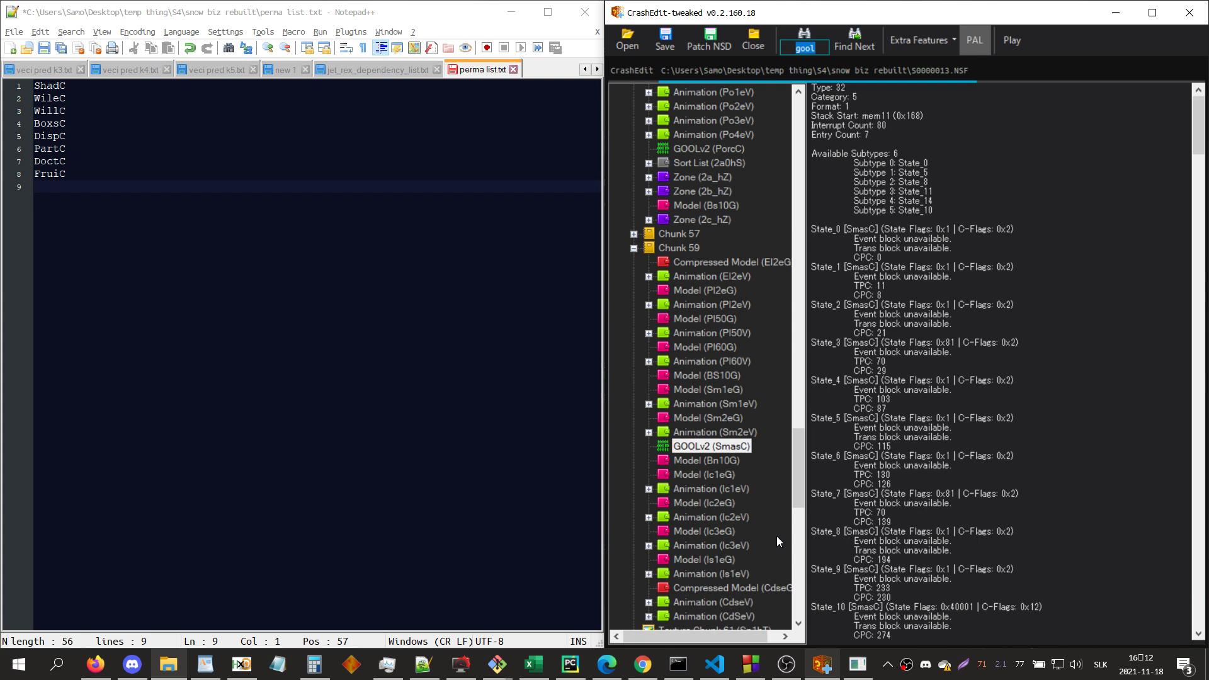
key("Return")
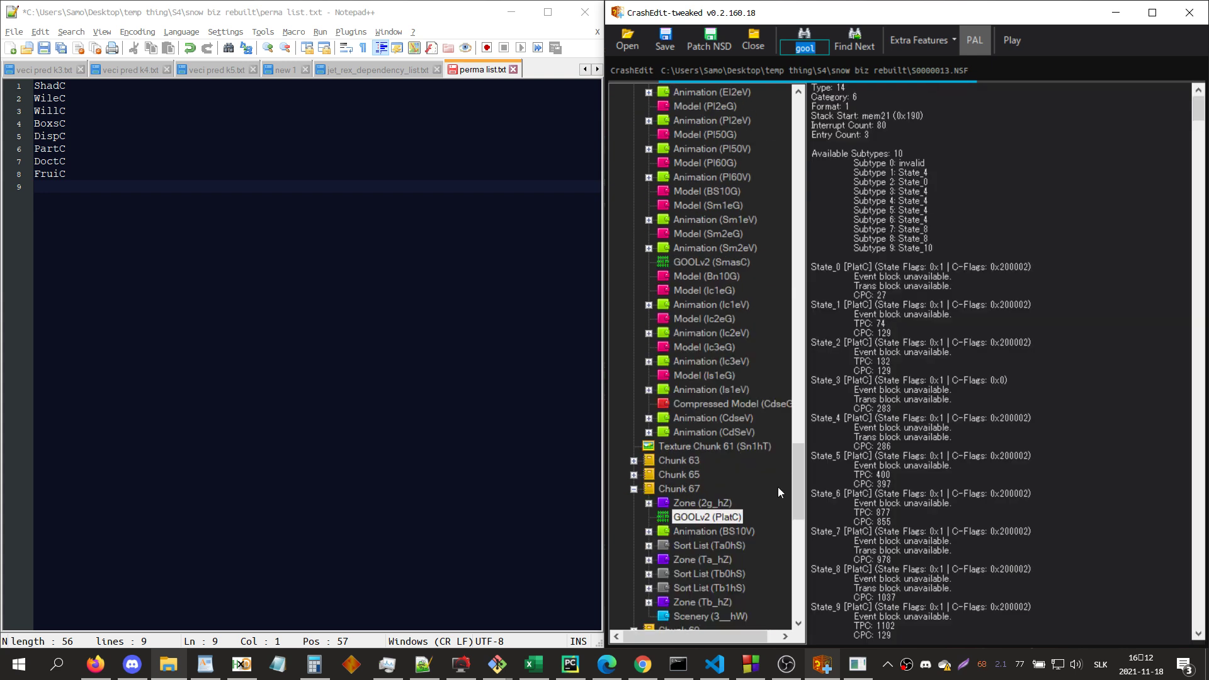
key("Return")
key("Return")
- Search the level's entries for "anim" and preview the animations from the first chunk through Chunk 5
type("anim")
key("Return")
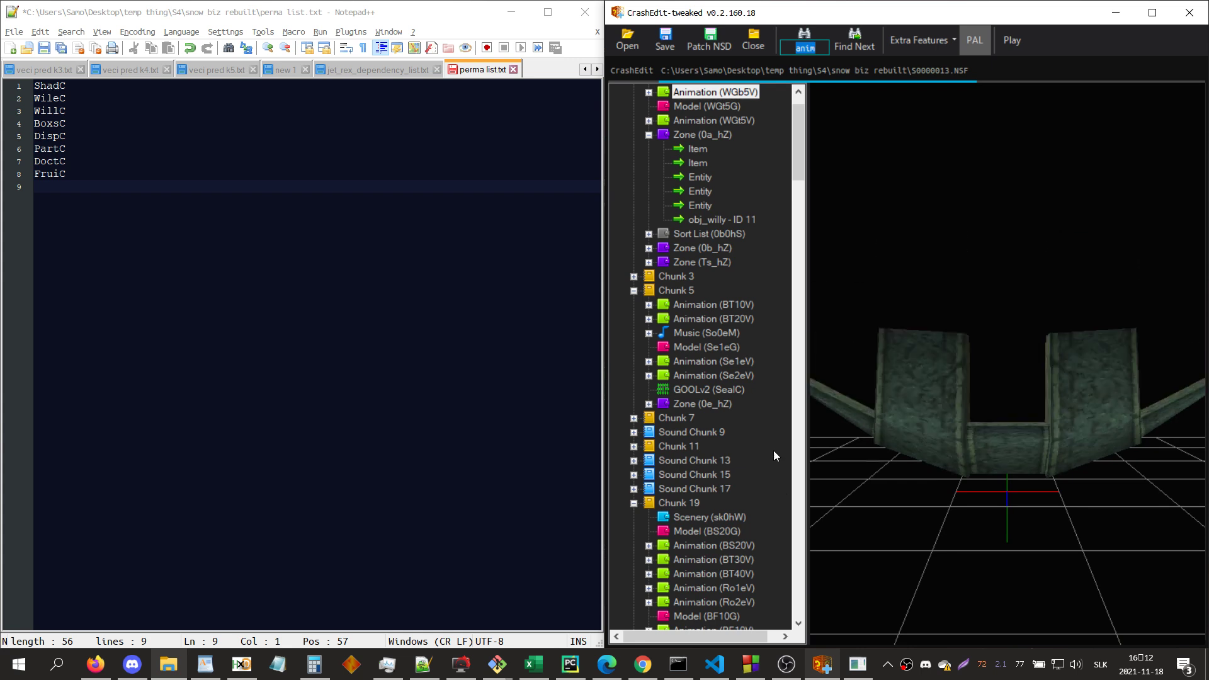
key("Return")
key("Return")
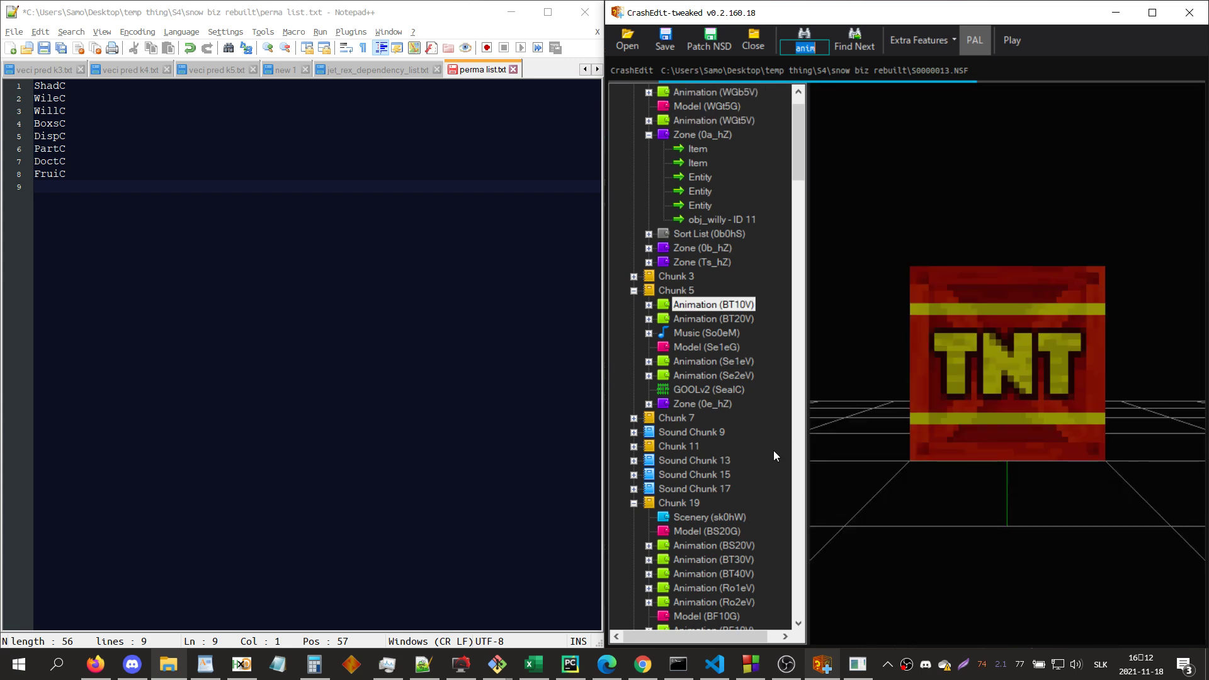
key("Return")
key("Return")
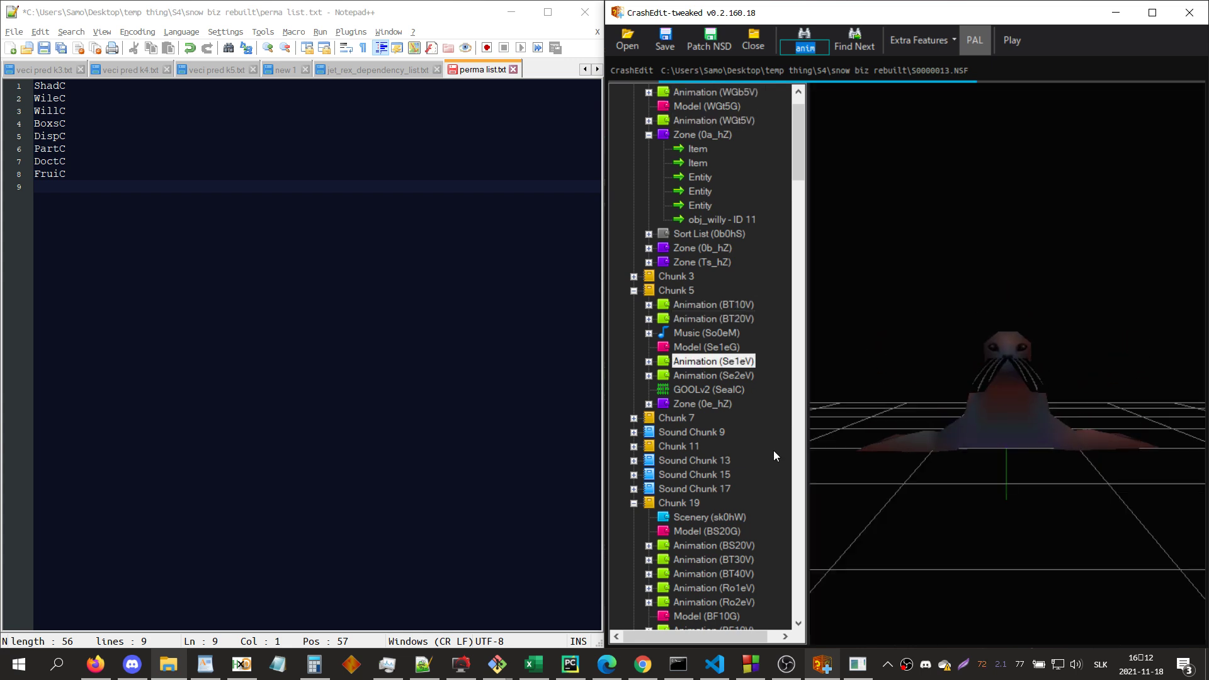
key("Return")
key("Return")
- Continue to the last crate animation before the penguin entries in Chunk 19, and add BF10V below FruiC in the list
key("Down")
key("Down")
key("Down")
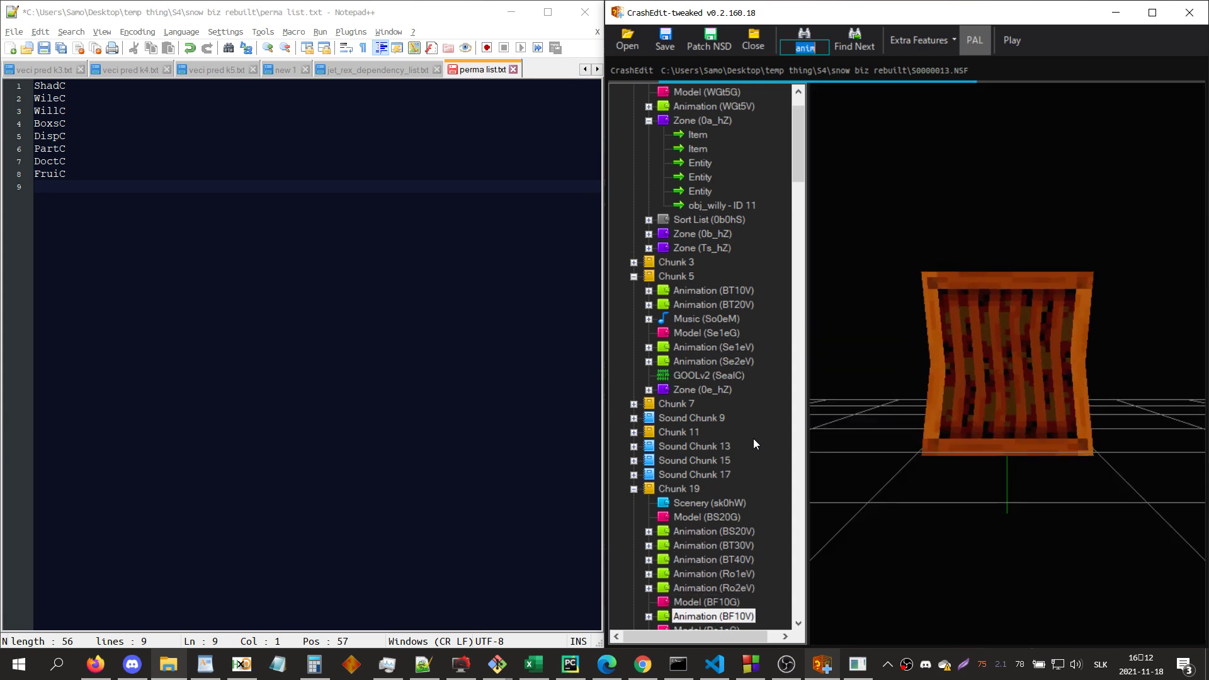
key("Down")
key("Down")
left_click(420, 361)
type("BF10V")
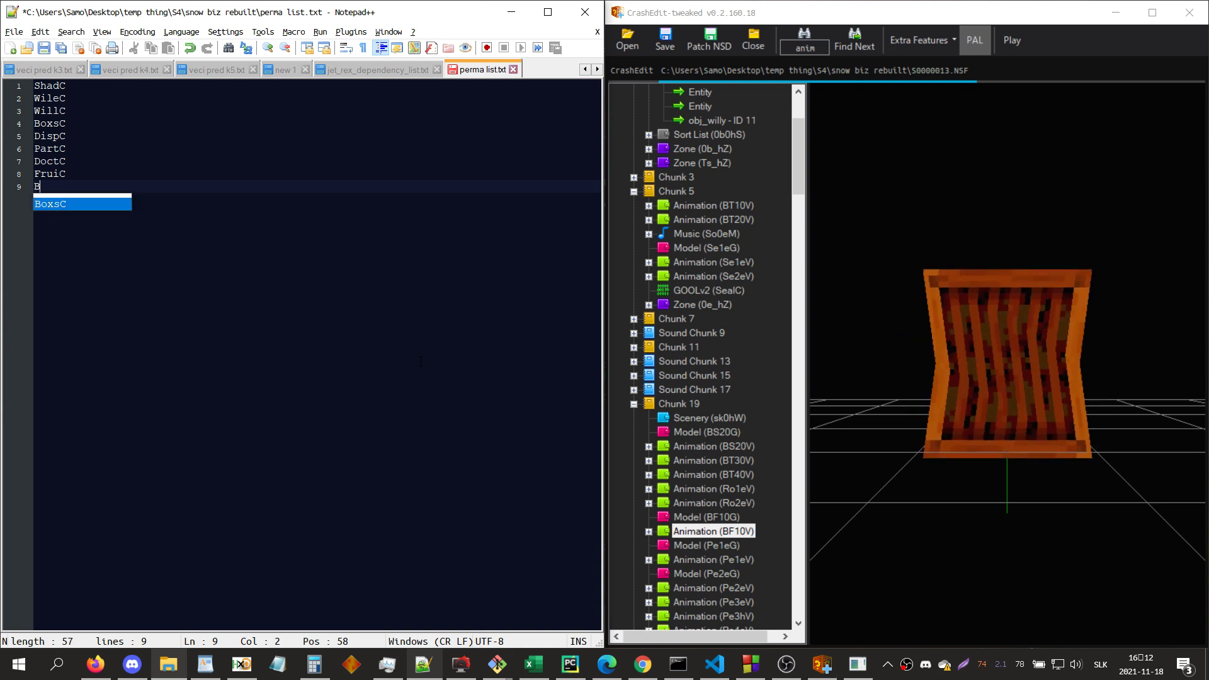
key("Return")
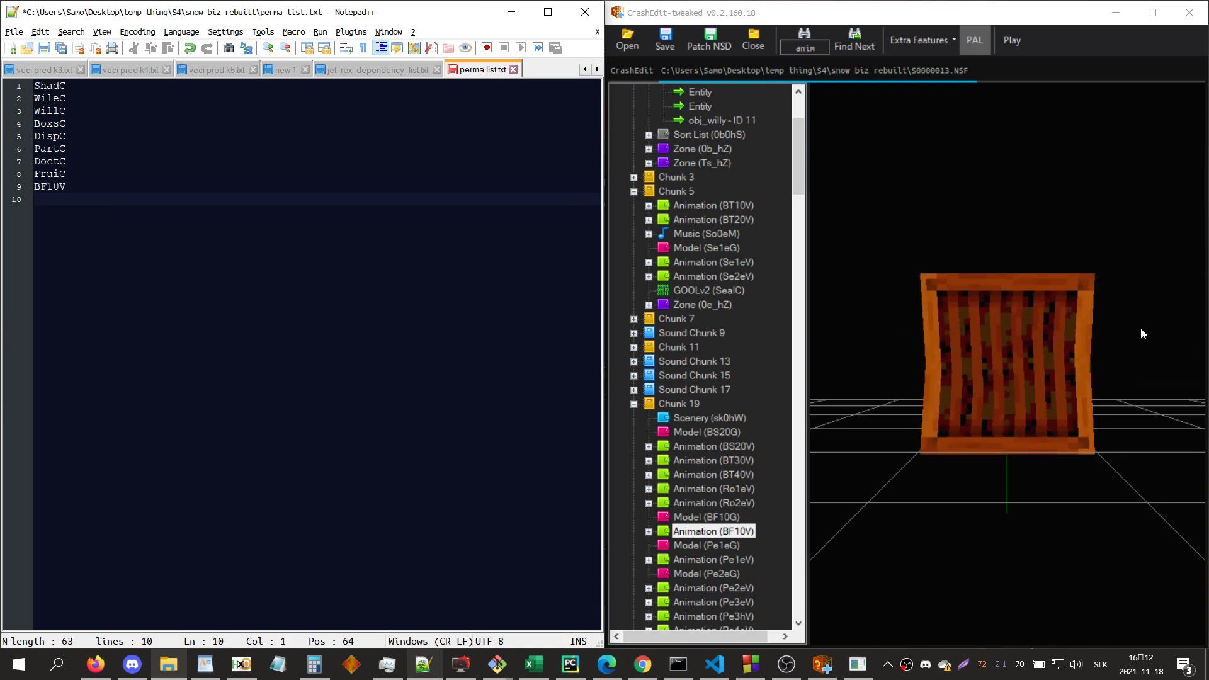
- Step past the penguin animations to the first animation in Chunk 21, and add BN10V below BF10V in the list
left_click(757, 361)
key("Return")
key("Return")
key("Return")
key("Return")
key("Return")
key("Return")
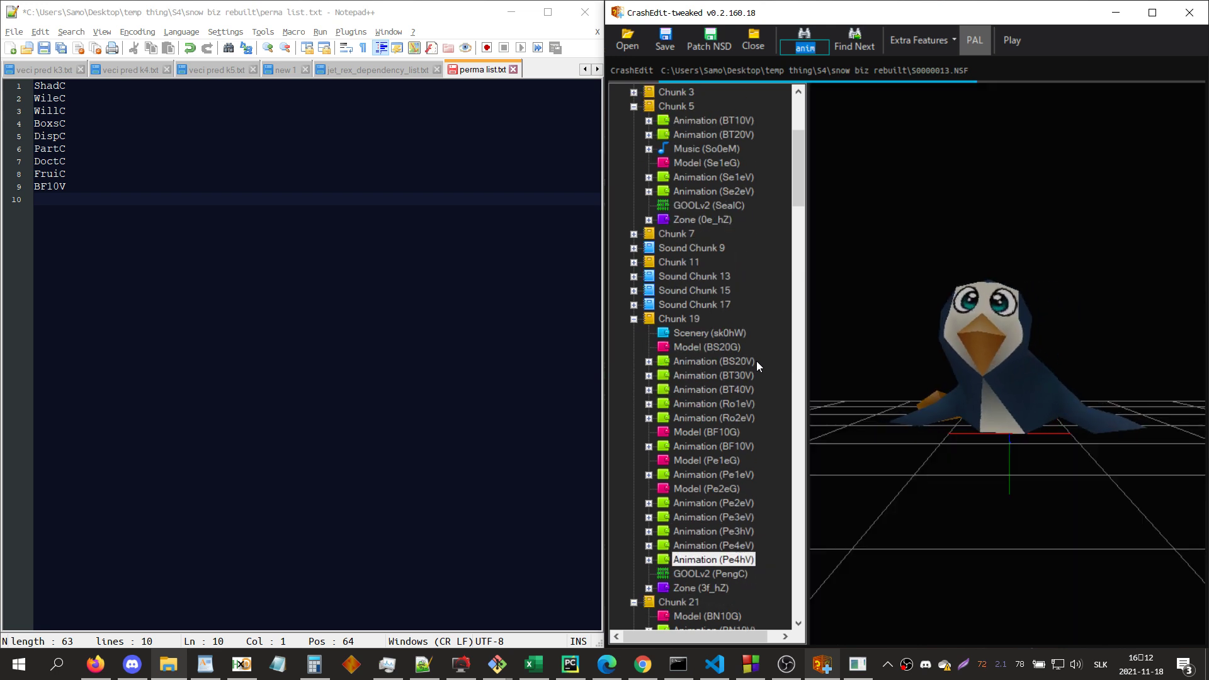
key("Return")
left_click(448, 372)
type("BN10V")
key("Return")
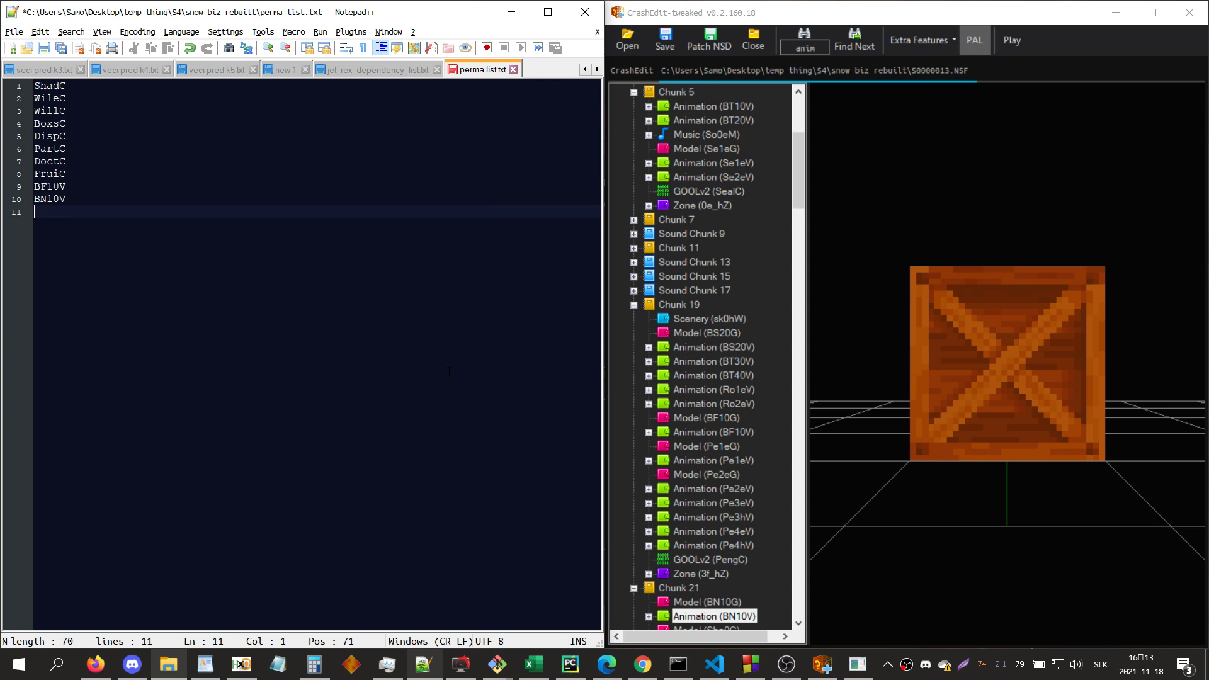
- Check the entry sizes of Chunk 19 in CrashEdit, comparing BF10V with its model BF10G
left_click(758, 450)
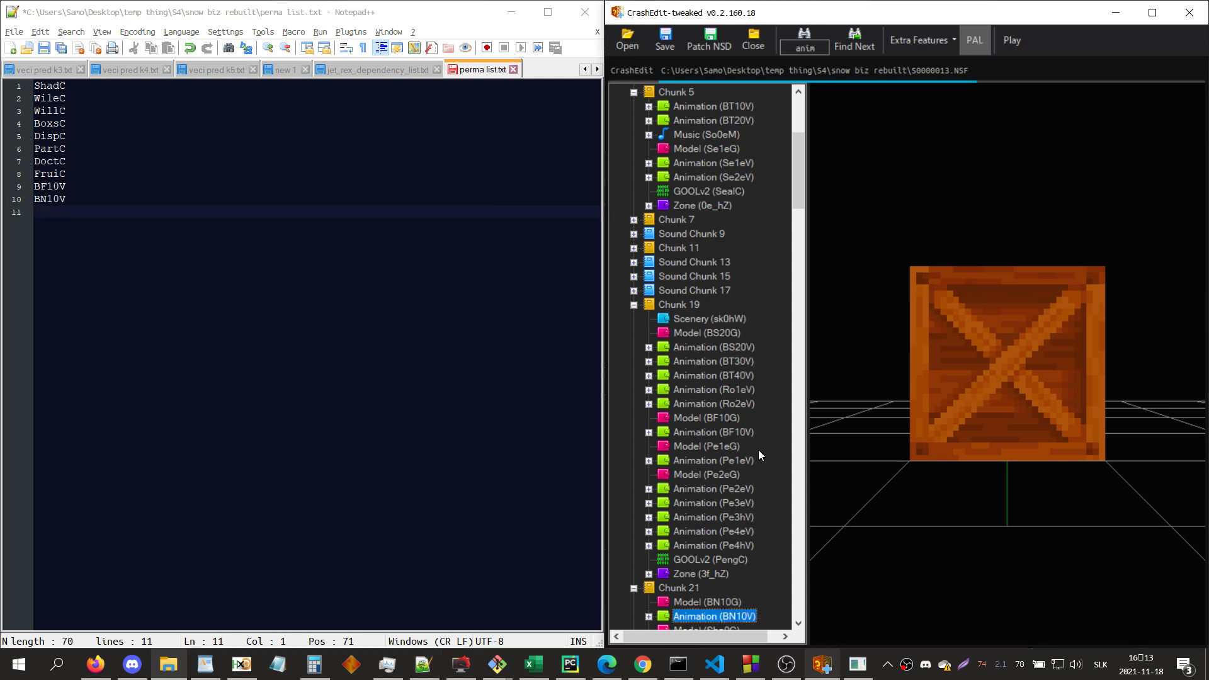
scroll(759, 450, "down", 2)
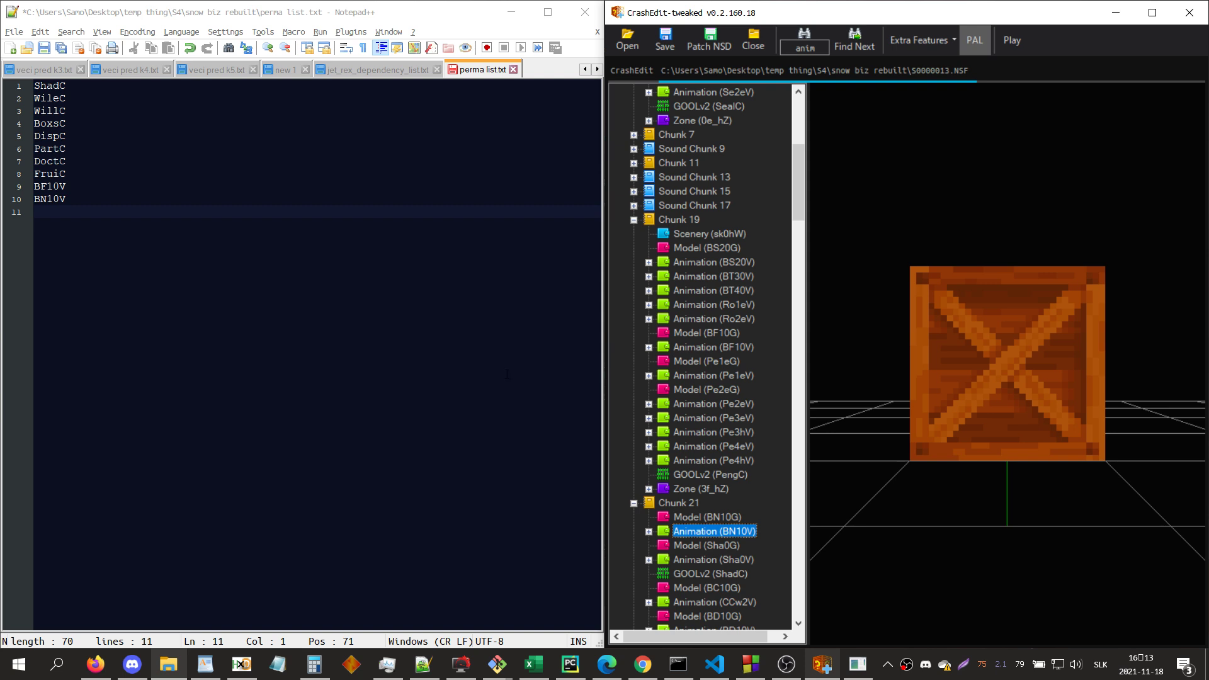
left_click(686, 219)
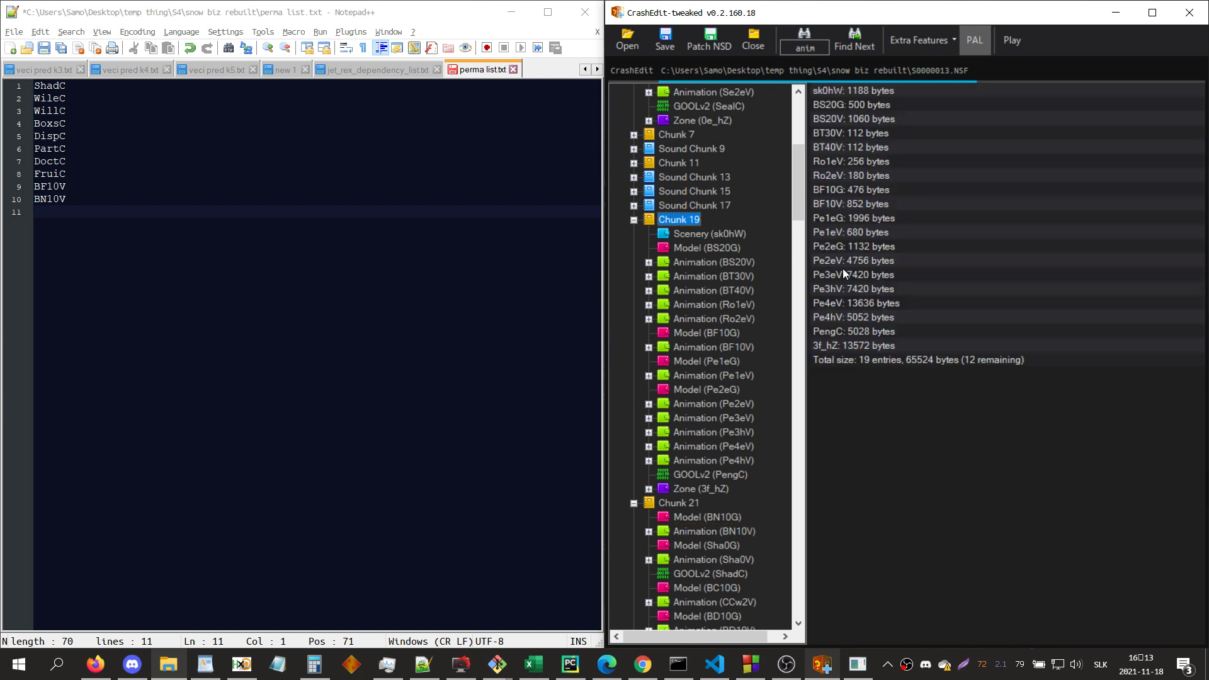
left_click(873, 203)
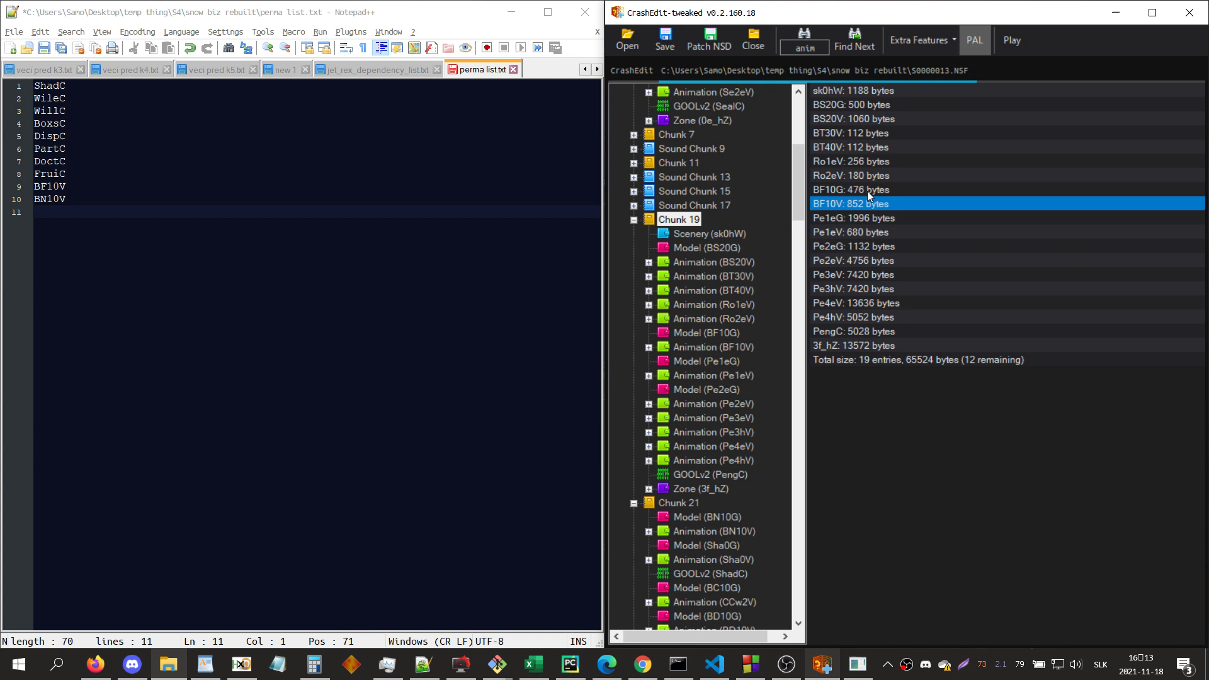
left_click(867, 192)
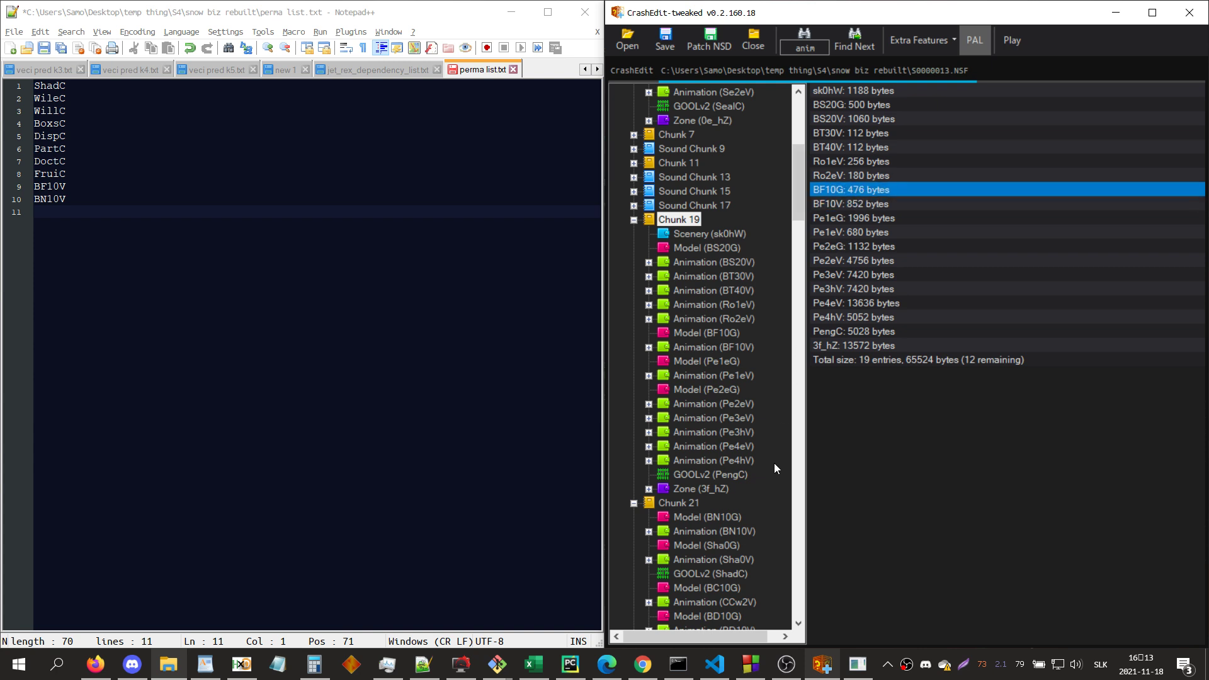
- Find the animation after BN10V in Chunk 21, and add Sha0V below BN10V in the list
left_click(729, 542)
left_click(728, 531)
key("F3")
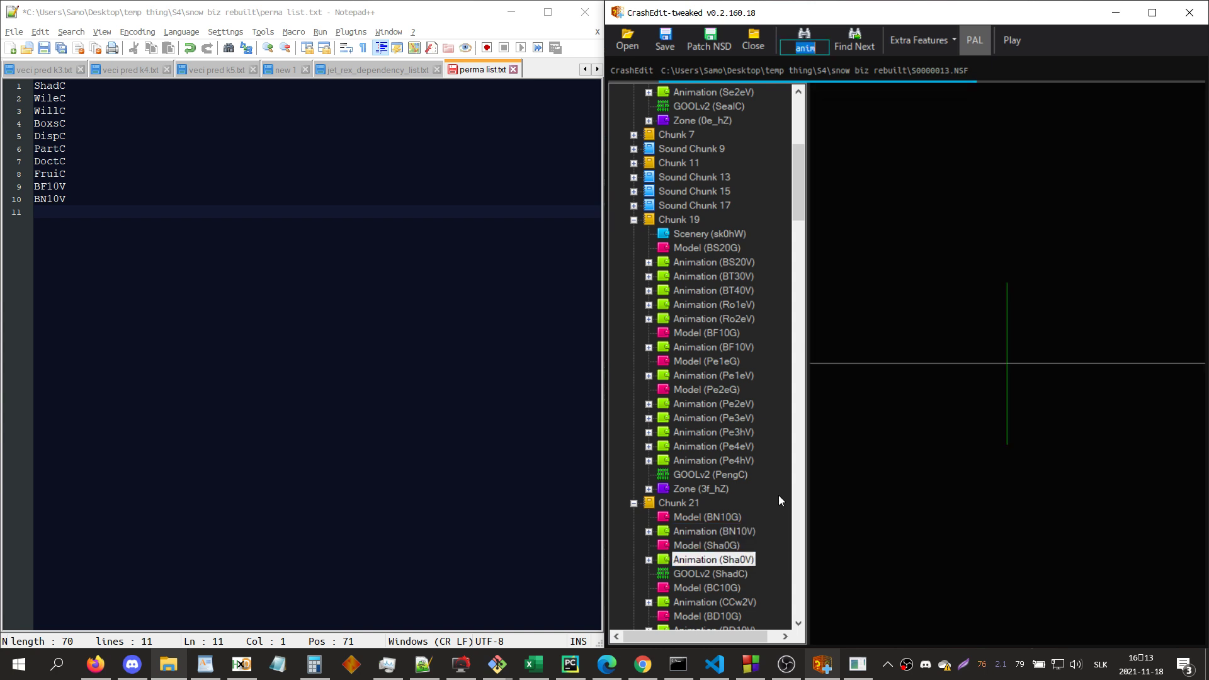
left_click(457, 444)
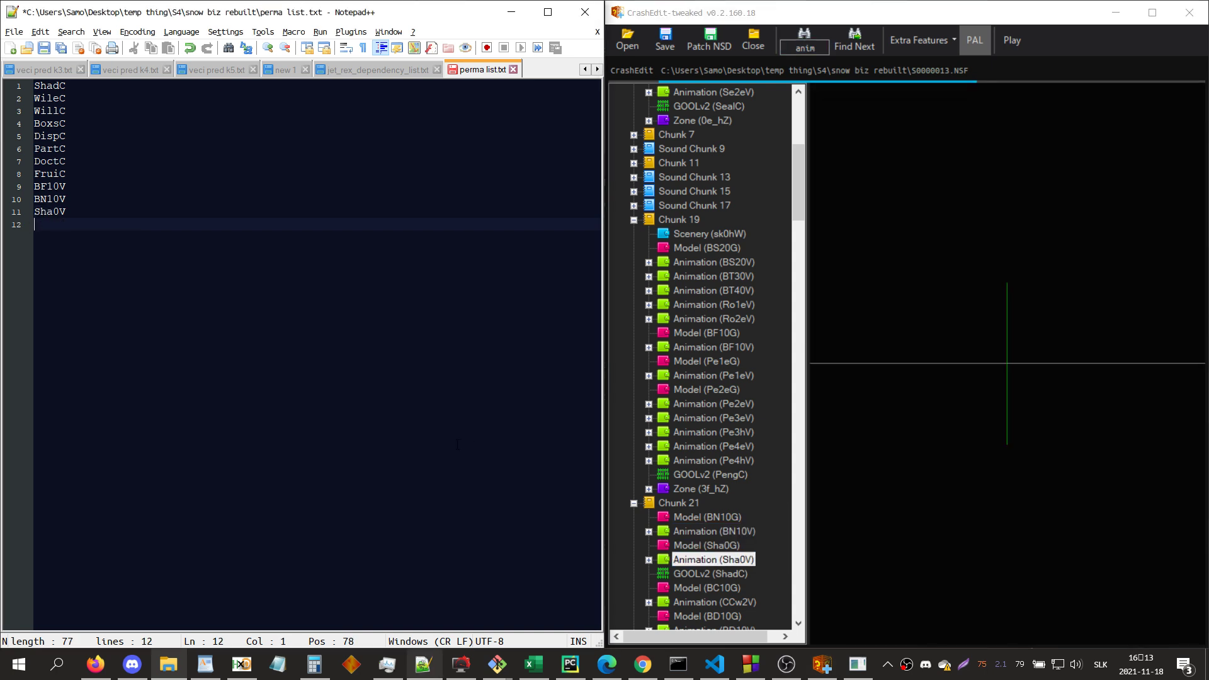
- Preview the next Chunk 21 animation in CrashEdit, and add CCw2V below Sha0V in the list
left_click(939, 452)
key("F3")
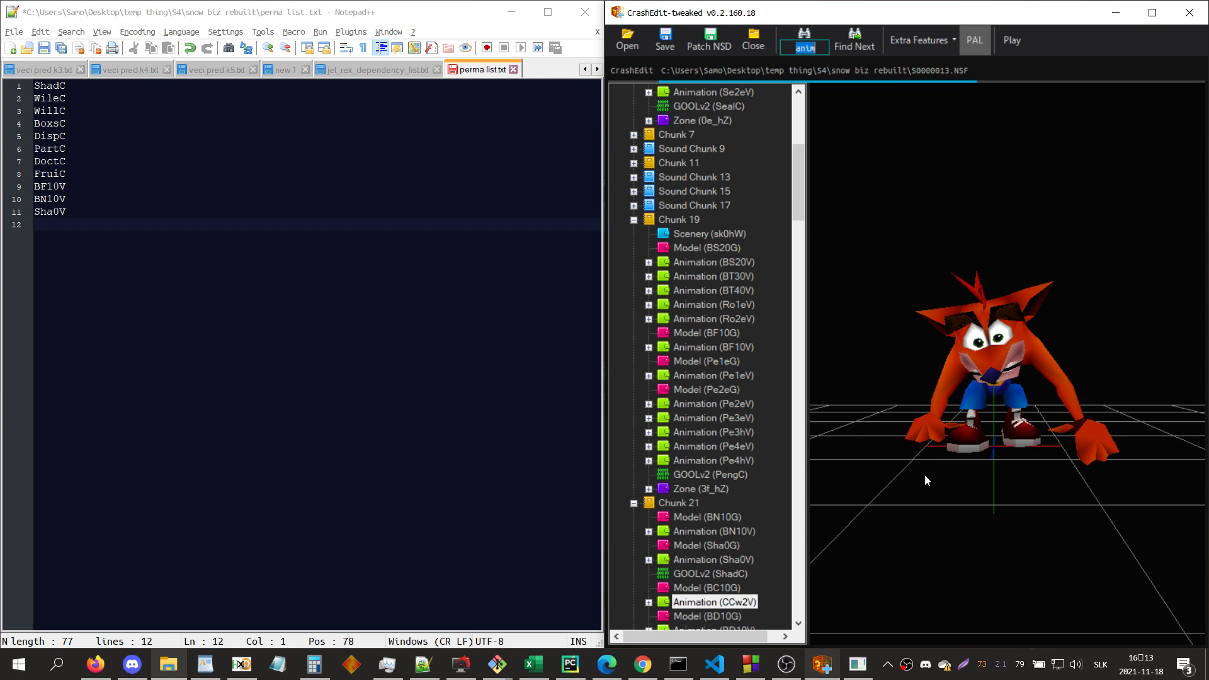
left_click(430, 421)
type("CCw2V")
key("Return")
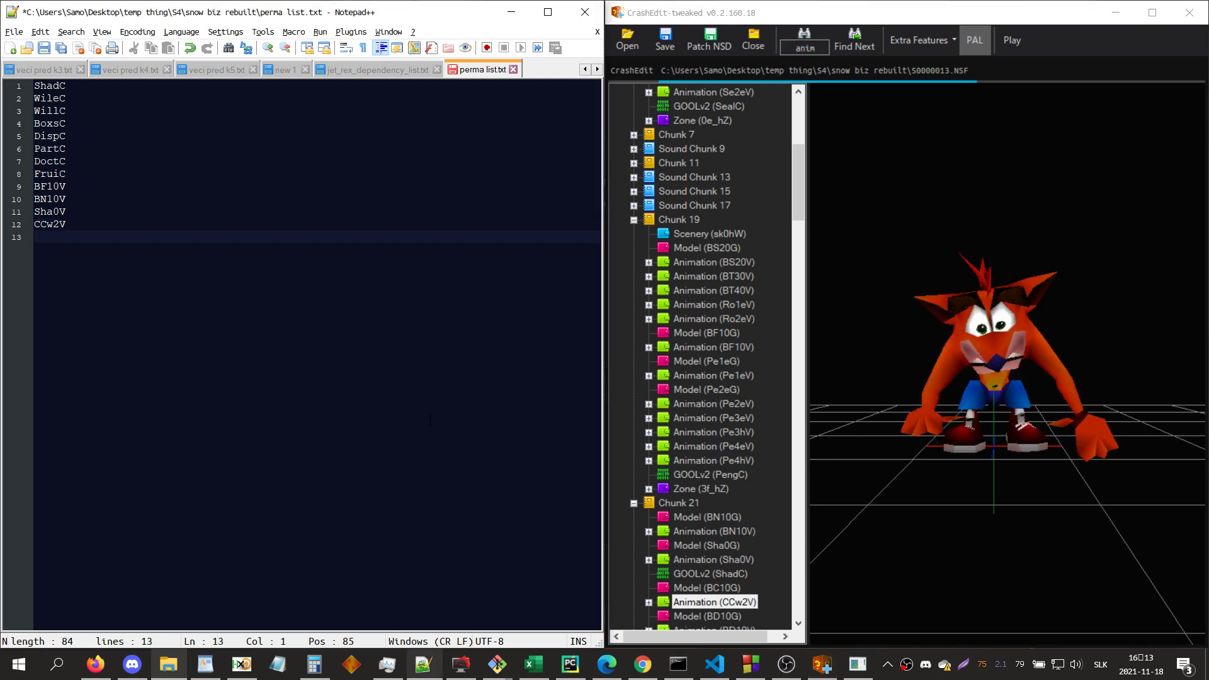
- Find the next two Chunk 21 animations in CrashEdit, and add BD10V and WD10V below CCw2V in the list
left_click(901, 421)
key("F3")
left_click(496, 441)
type("BD10V")
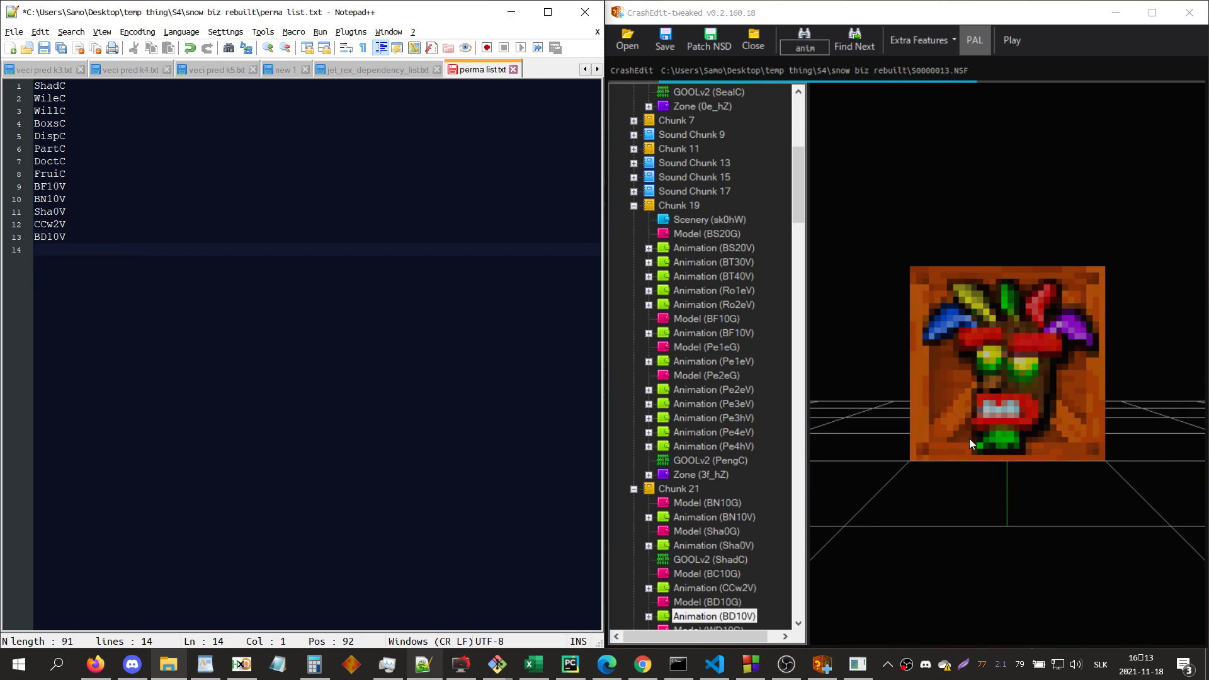
left_click(969, 438)
key("F3")
left_click(424, 493)
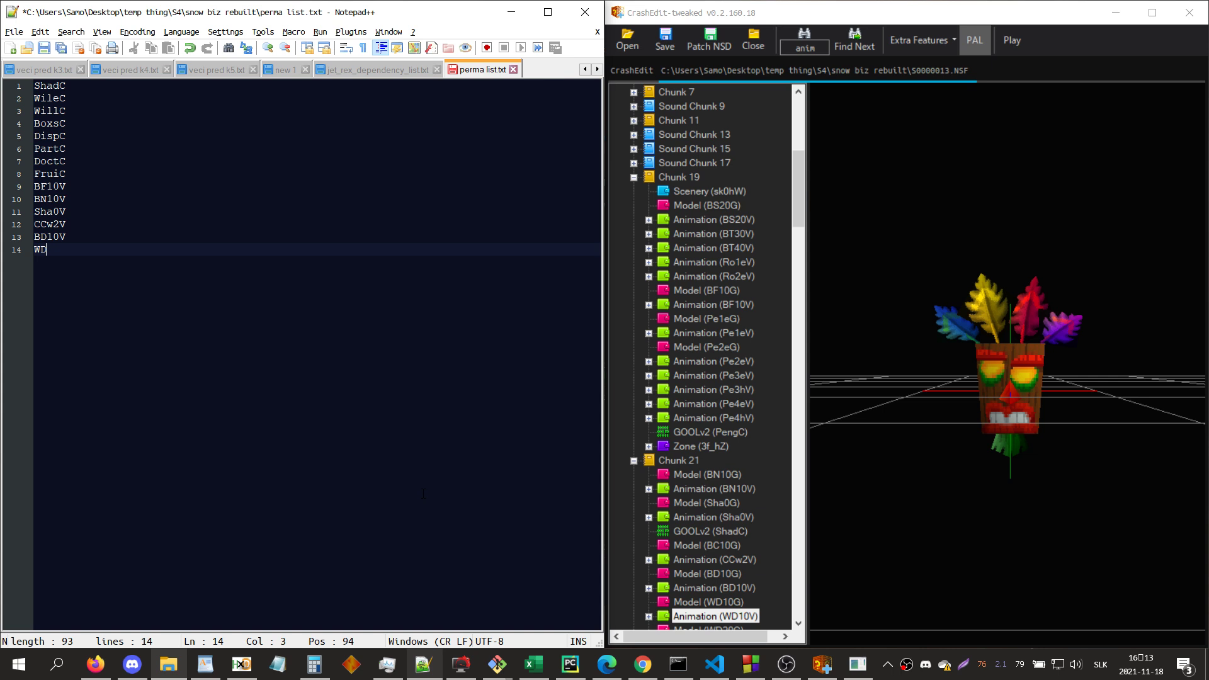
- Move on to the animation after WD10V in CrashEdit, and add WD20V below WD10V in the list
left_click(1030, 508)
key("F3")
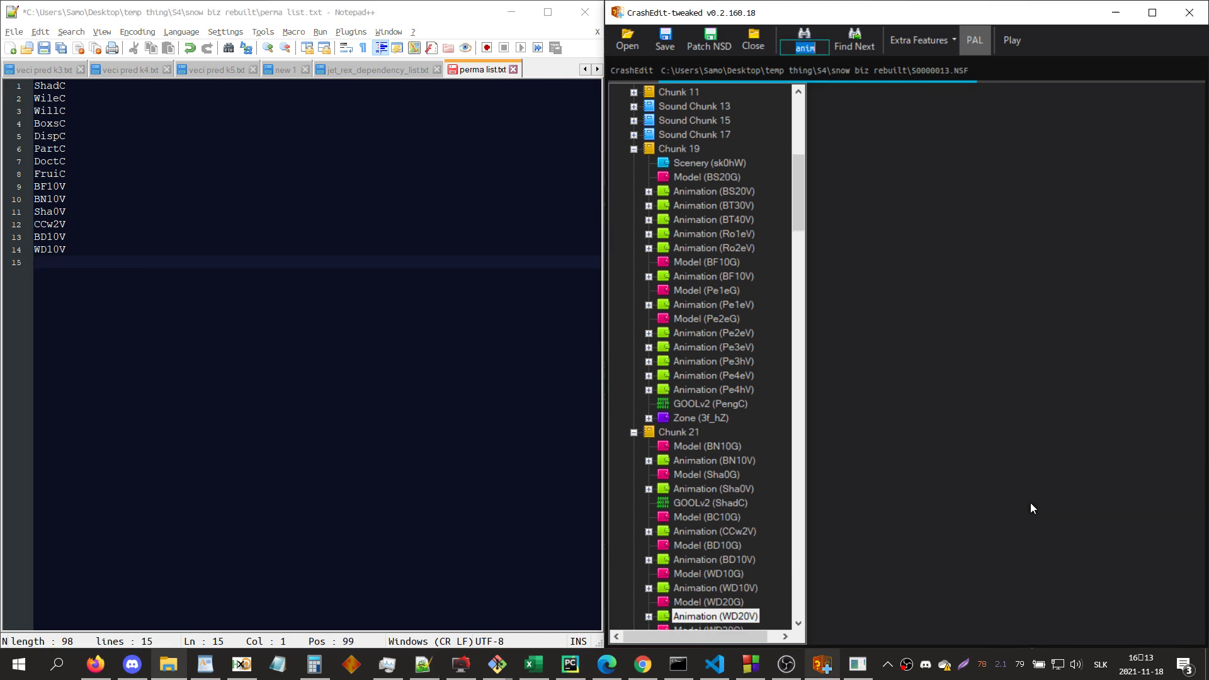
left_click(188, 527)
type("WD20V")
key("Return")
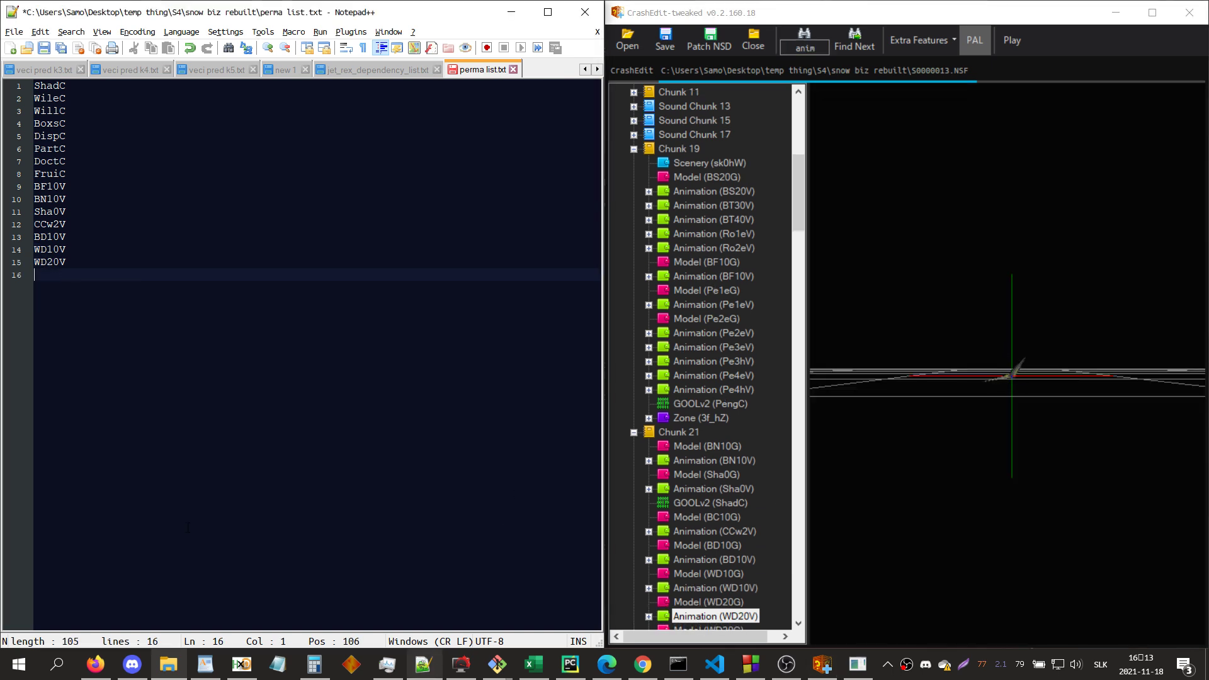
- Find the following mask animation in Chunk 21, and add WD30V below WD20V in the list
left_click(833, 555)
key("F3")
left_click(382, 466)
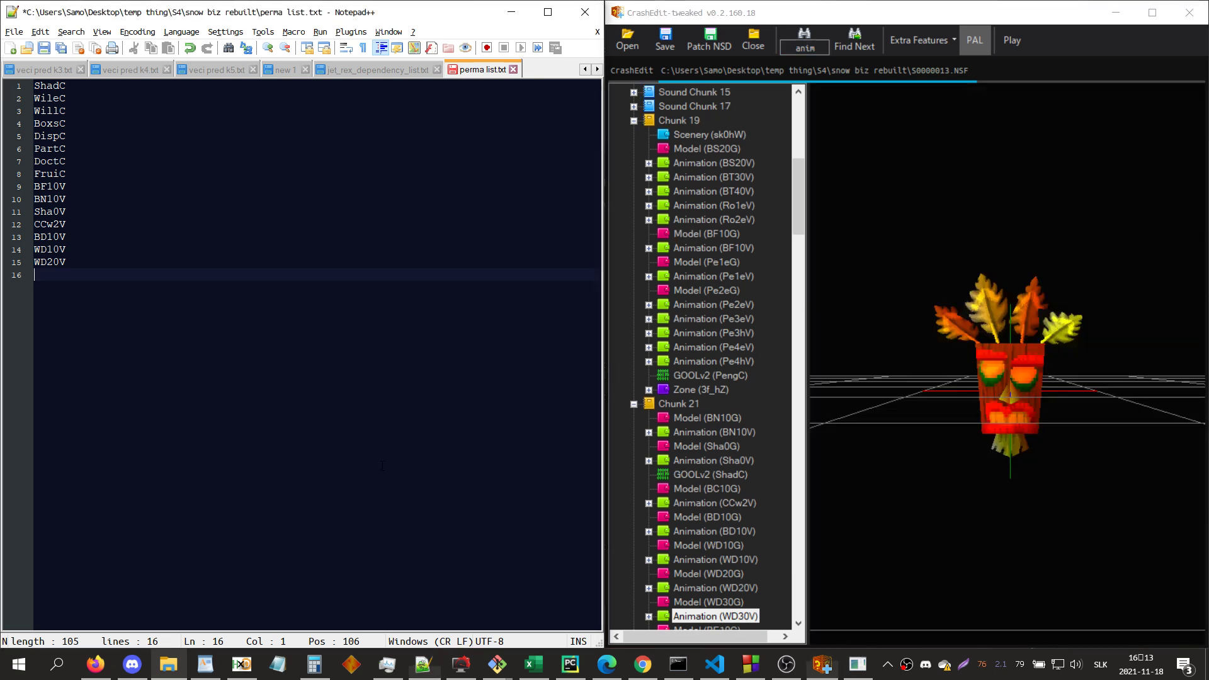
type("WD30V")
key("Return")
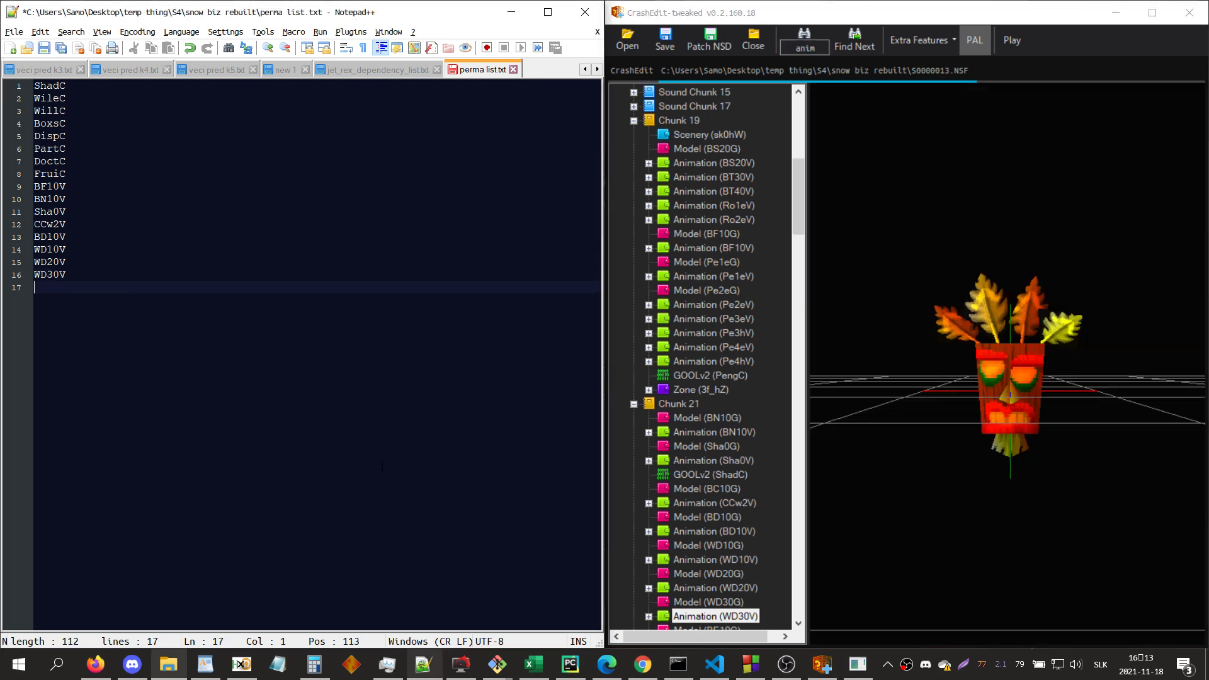
- Move on to the question-mark crate animation in CrashEdit, and add Bp10V below WD30V in the list
left_click(884, 471)
key("F3")
left_click(466, 461)
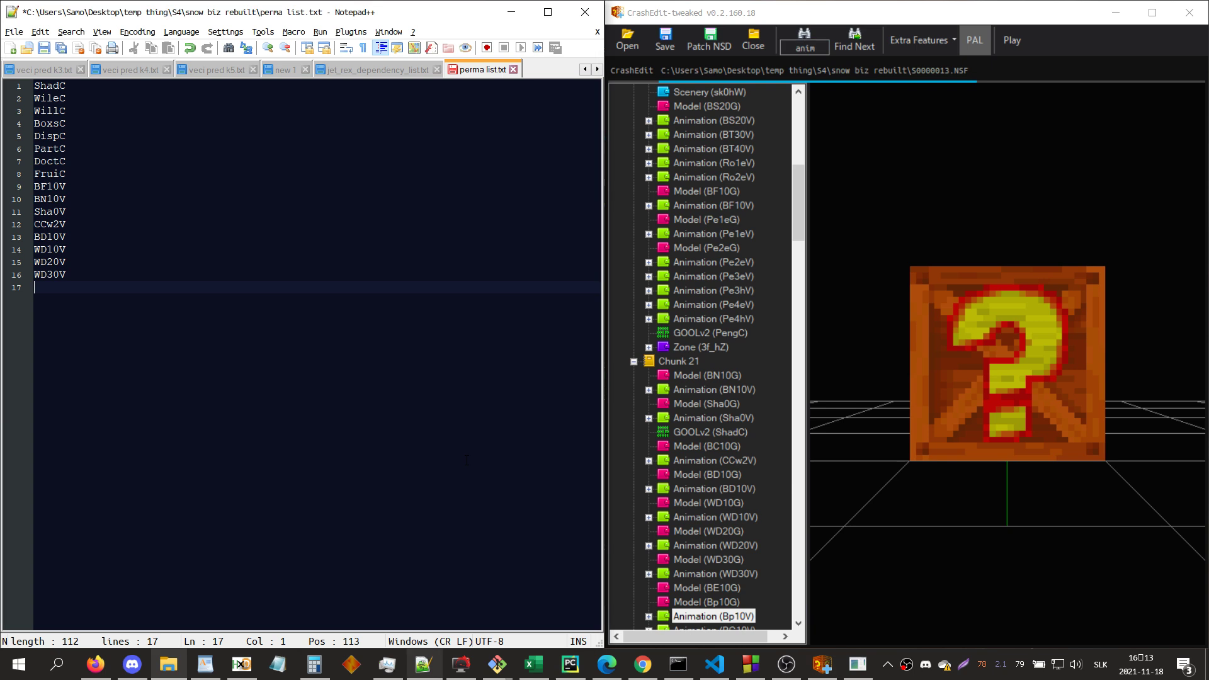
type("Bp10V")
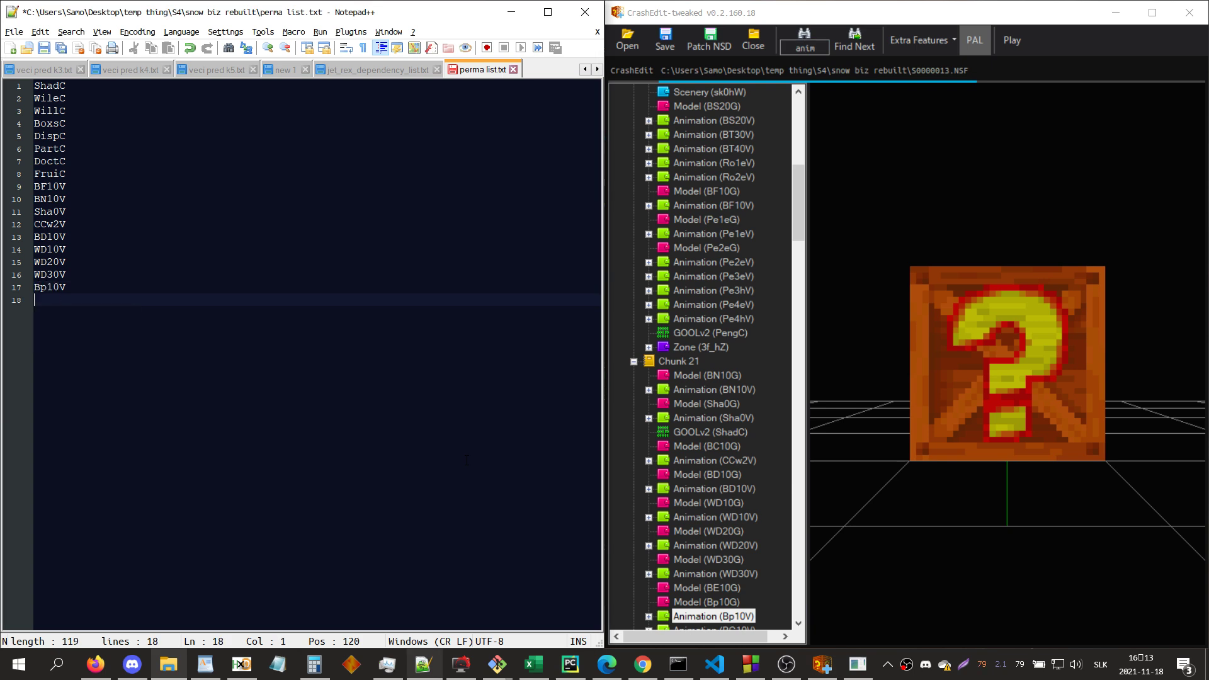
- Find the animation following Bp10V in CrashEdit, and add BG10V below Bp10V in the list
left_click(1046, 409)
key("F3")
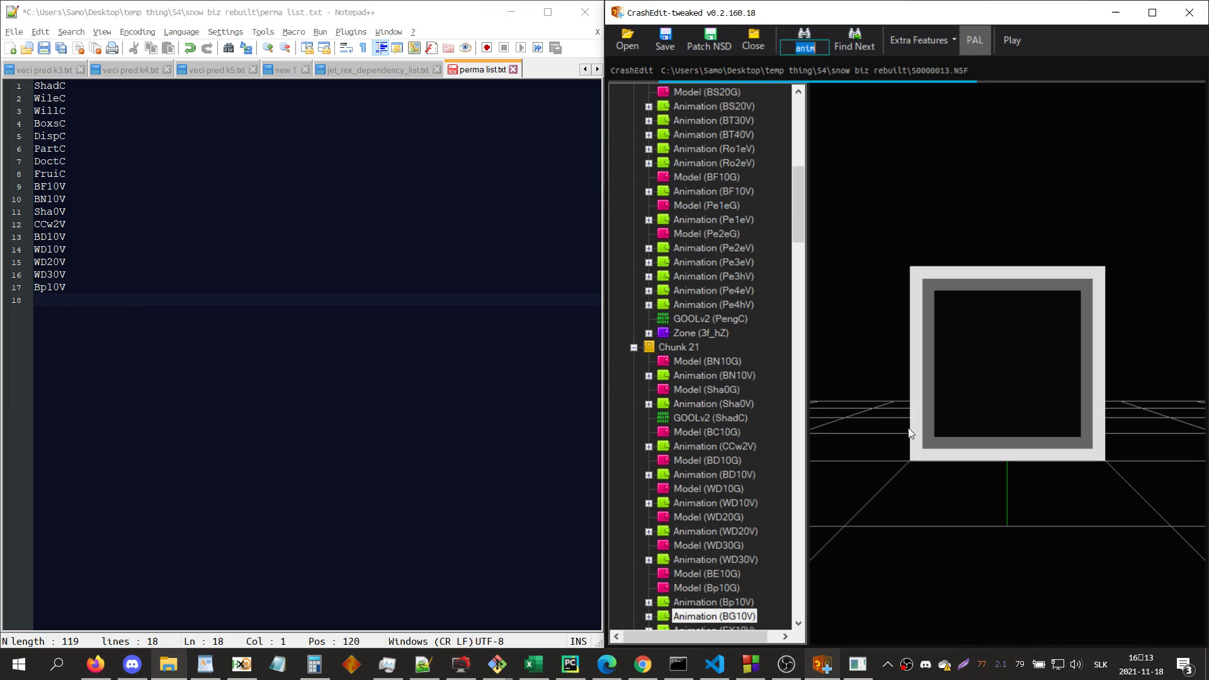
left_click(220, 444)
type("BG")
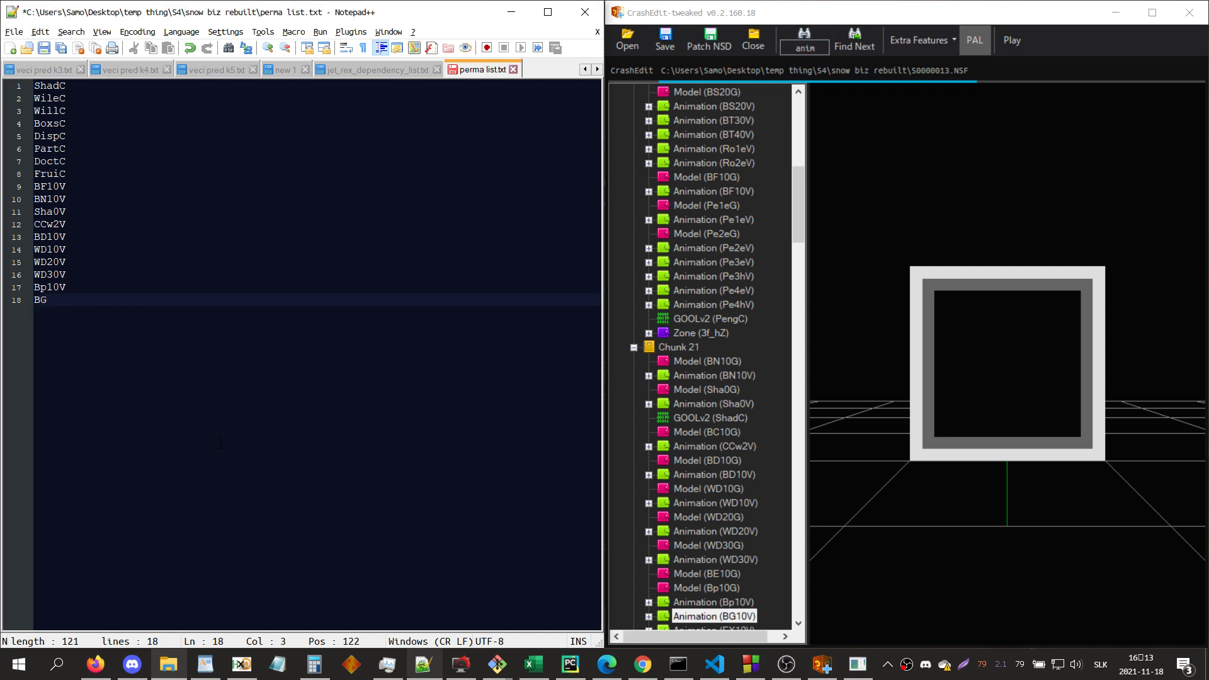
- Move on to the animation after BG10V in CrashEdit, and add EX10V as the next list entry
left_click(934, 353)
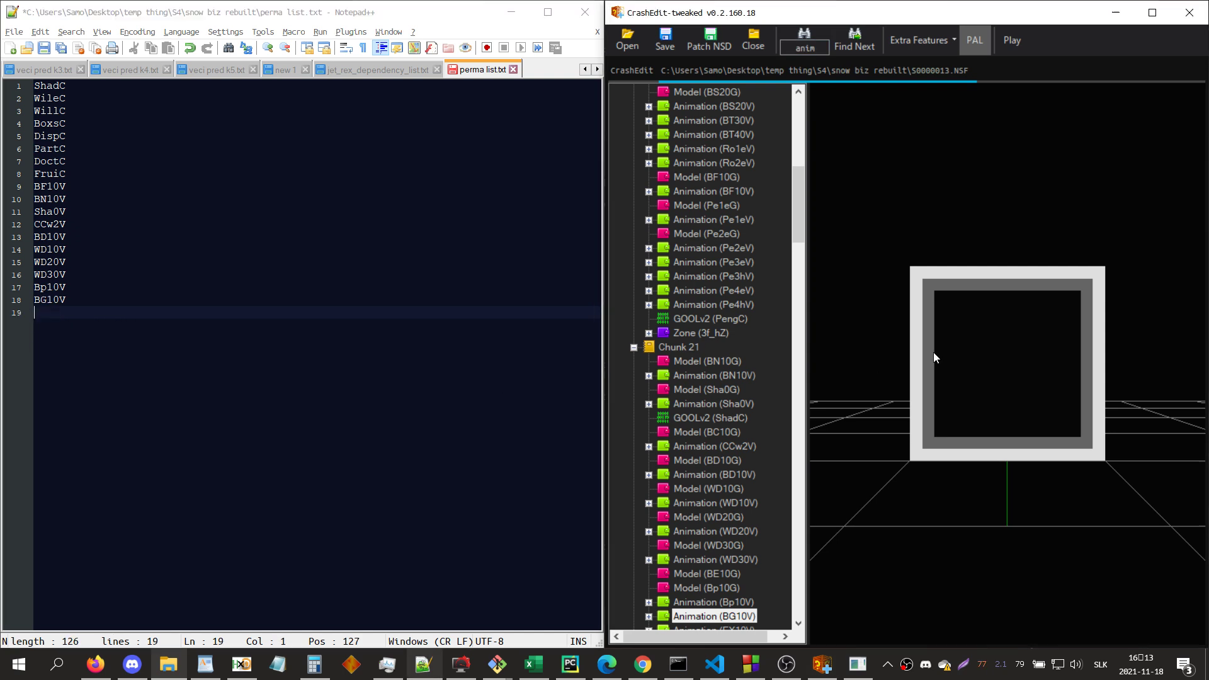
key("F3")
left_click(397, 487)
type("EX10V")
key("Return")
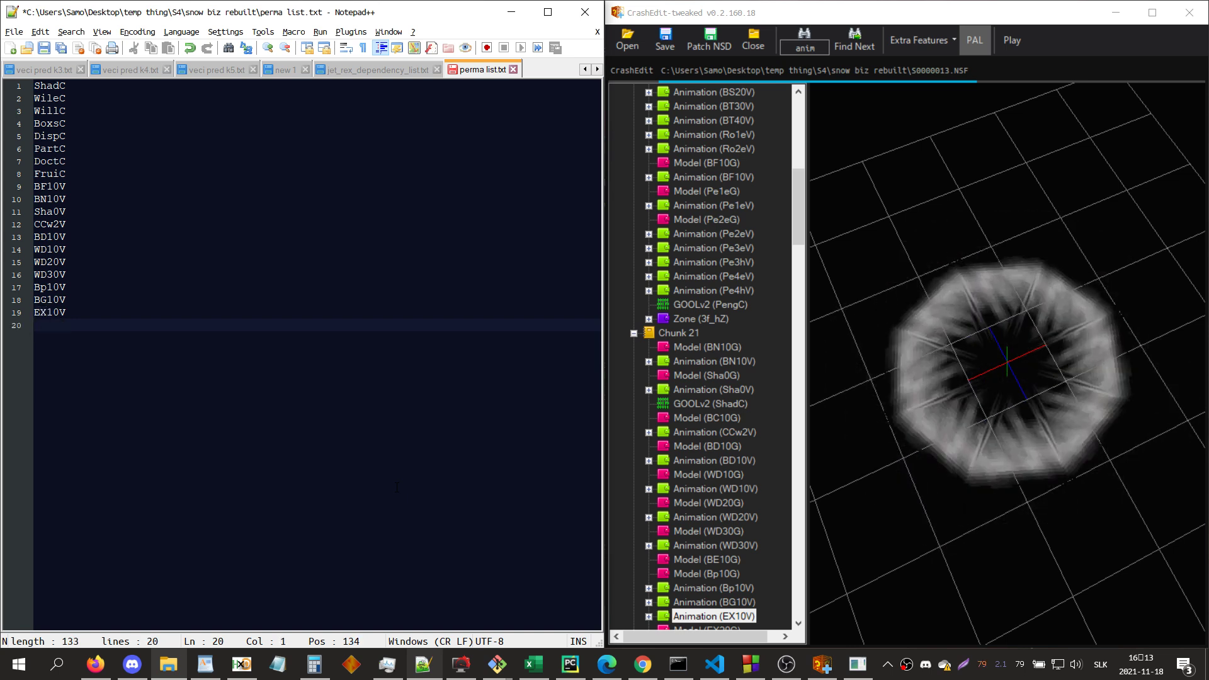
- Find the second explosion animation in Chunk 21, and add EX20V below EX10V in the list
left_click(1143, 399)
key("F3")
left_click(491, 494)
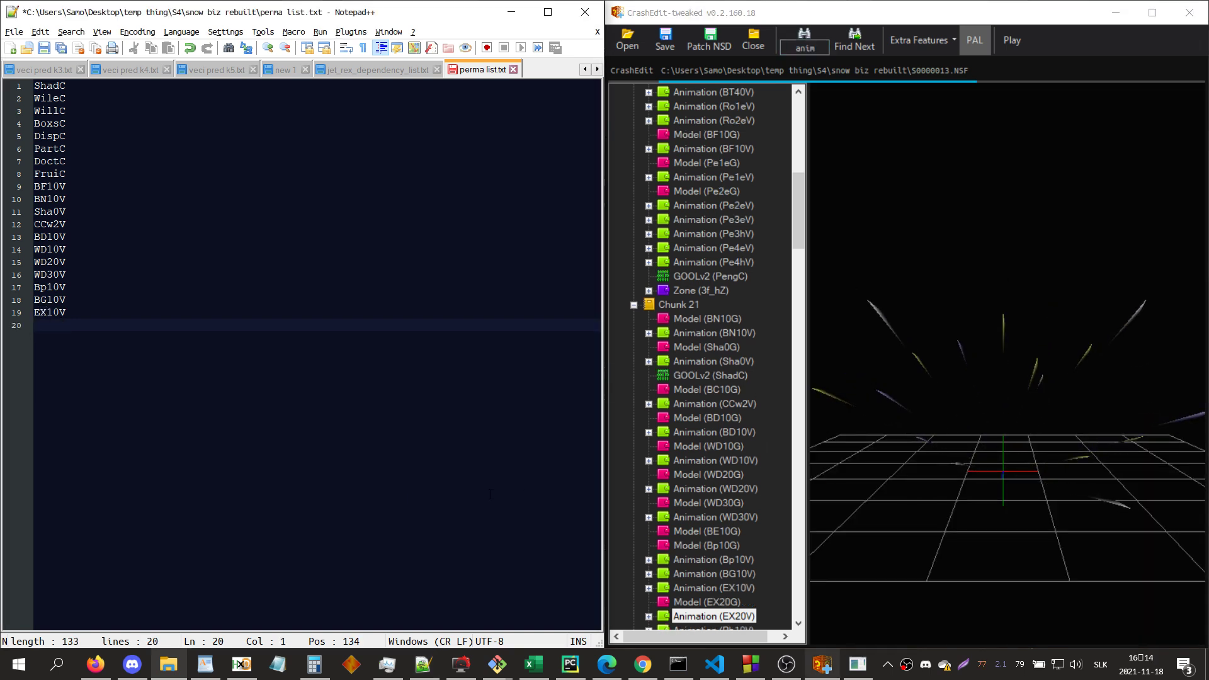
type("EX20V")
key("Return")
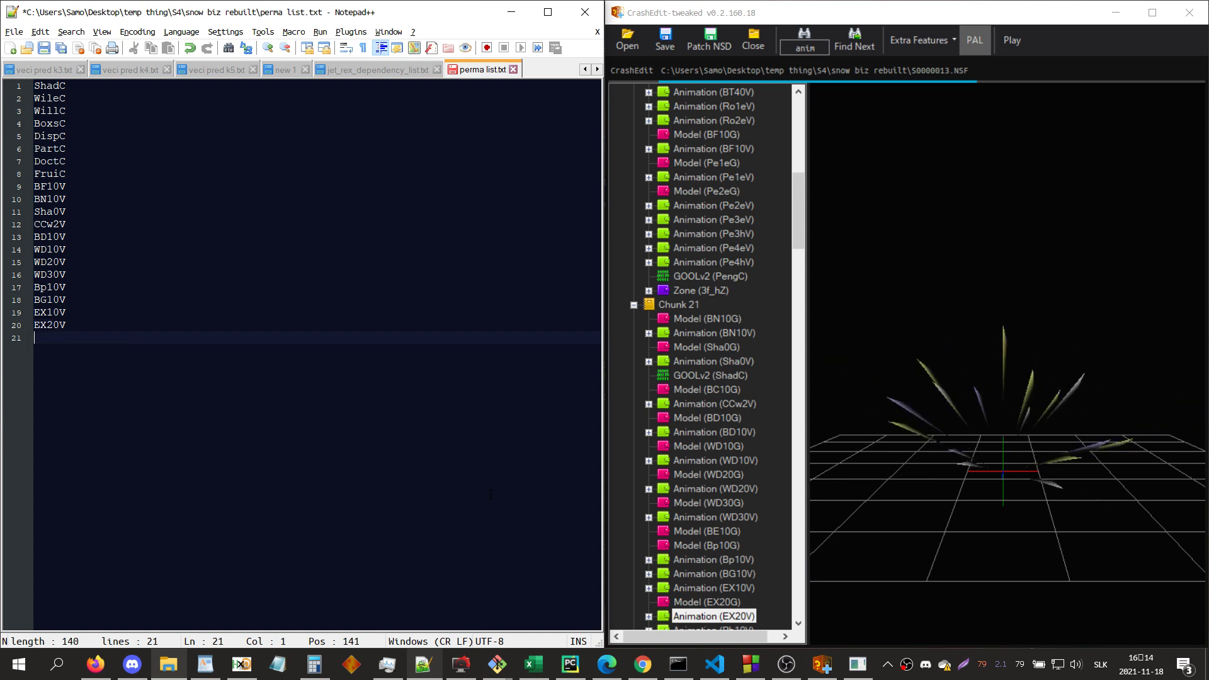
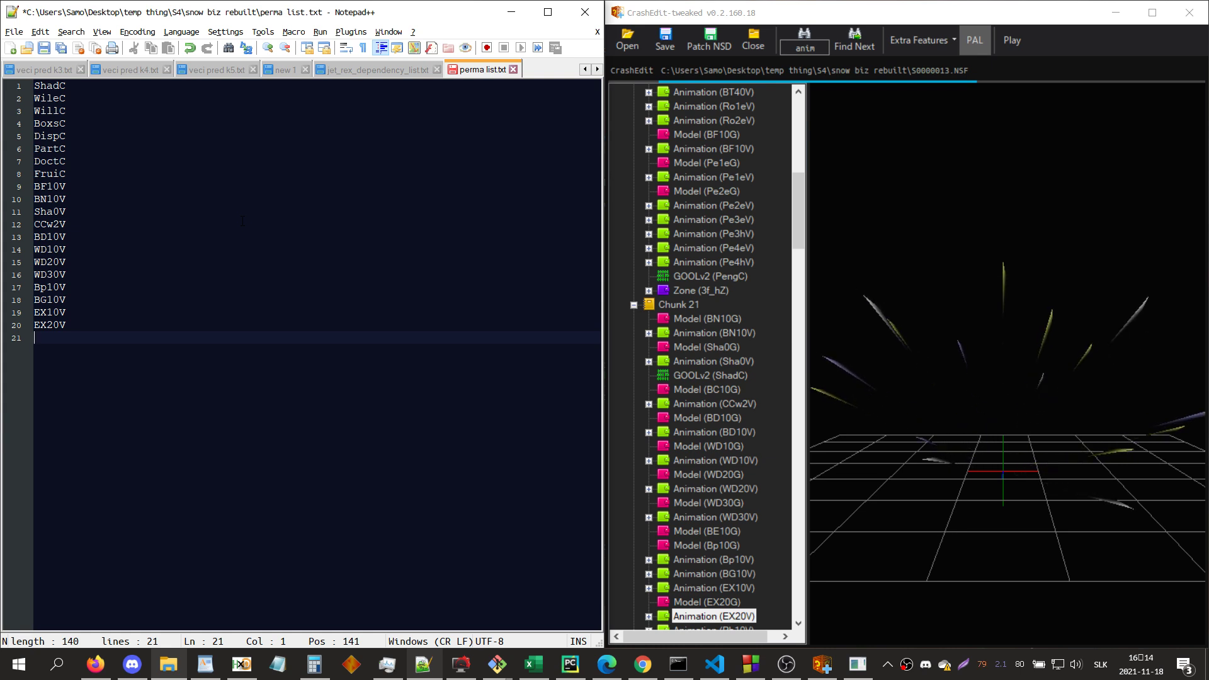
- Find the animation following EX20V in CrashEdit, and add Pb10V below EX20V in the list
scroll(724, 456, "down", 2)
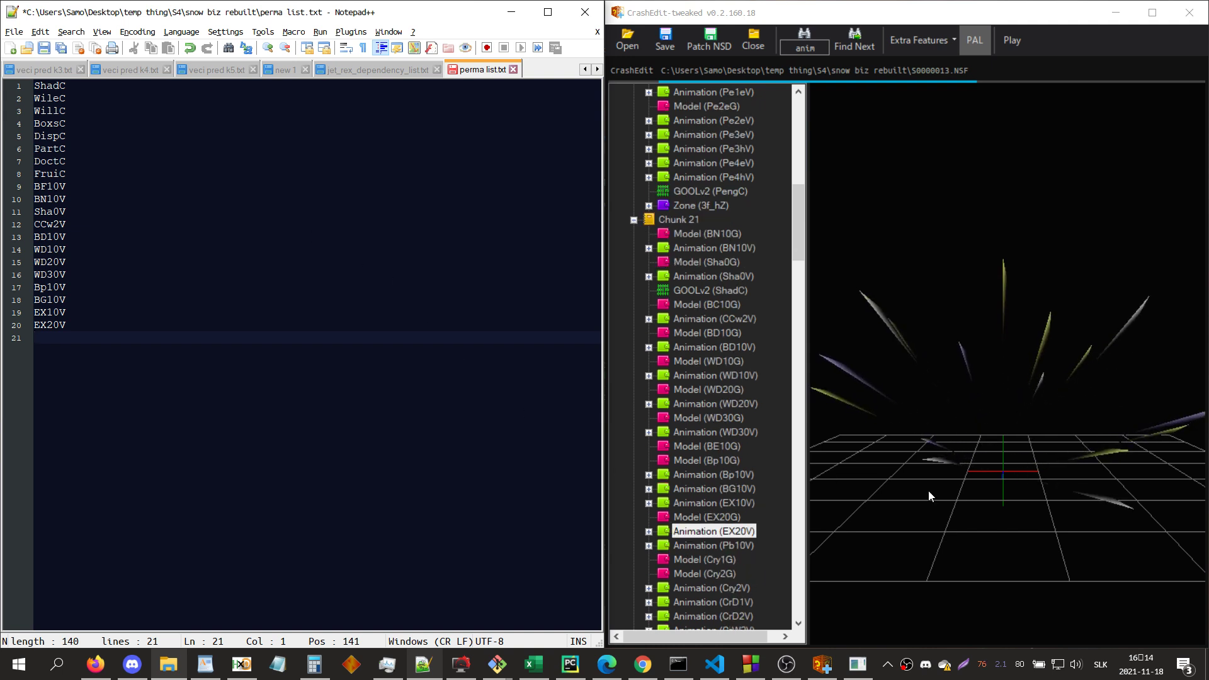
left_click(986, 489)
key("Return")
left_click(403, 490)
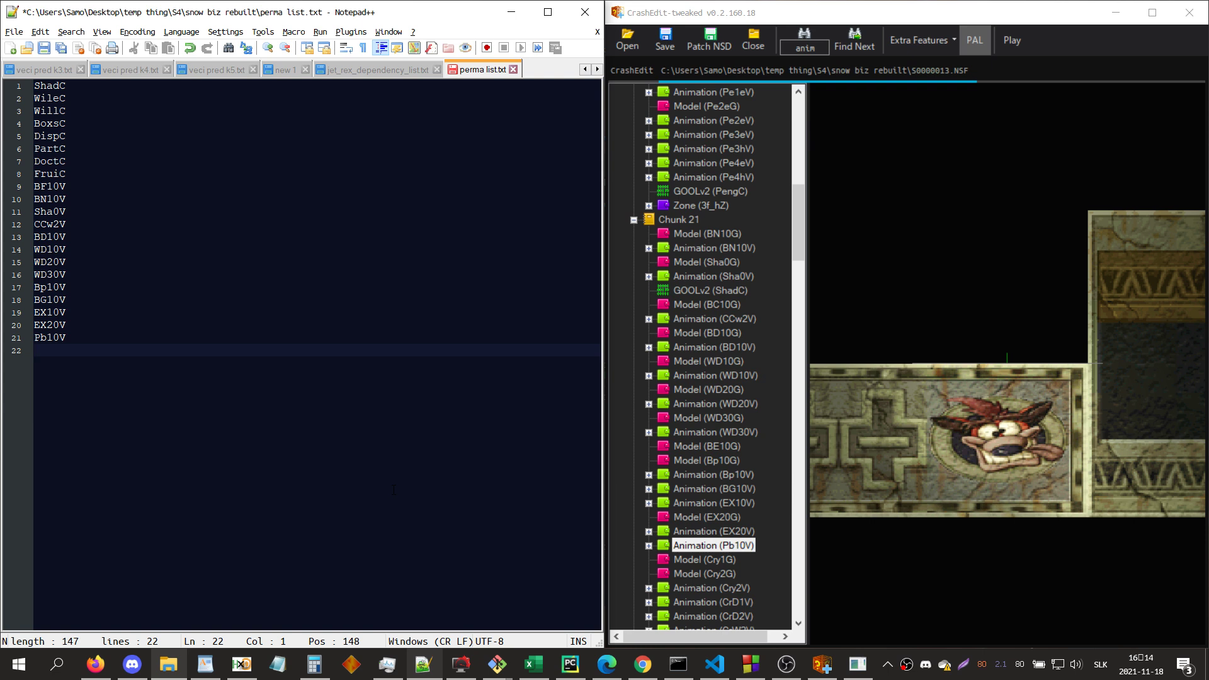
- Move on to the crystal animation in CrashEdit, and add Cry2V and CrD1V below Pb10V in the list
key("alt+Tab")
key("Return")
key("alt+Tab")
type("Cr")
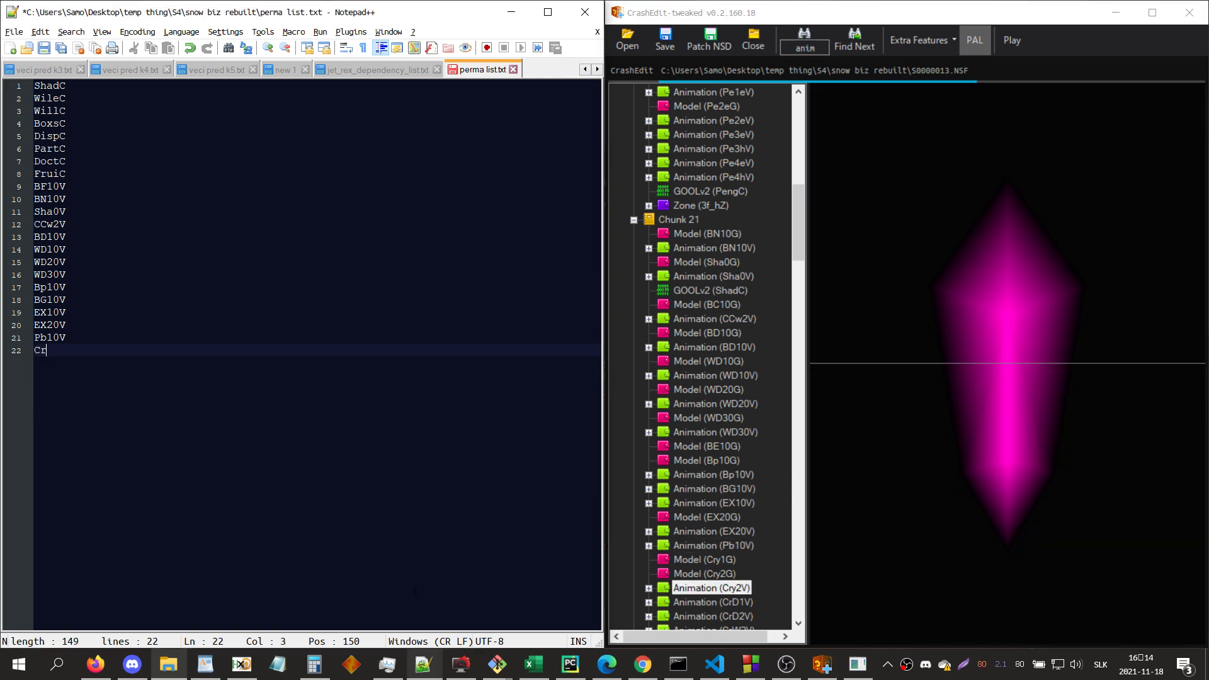
type("CrD1")
- Skip past CrD2V to the next Crash animation in CrashEdit, and add CrW2V below CrD1V in the list
key("alt+Tab")
key("Return")
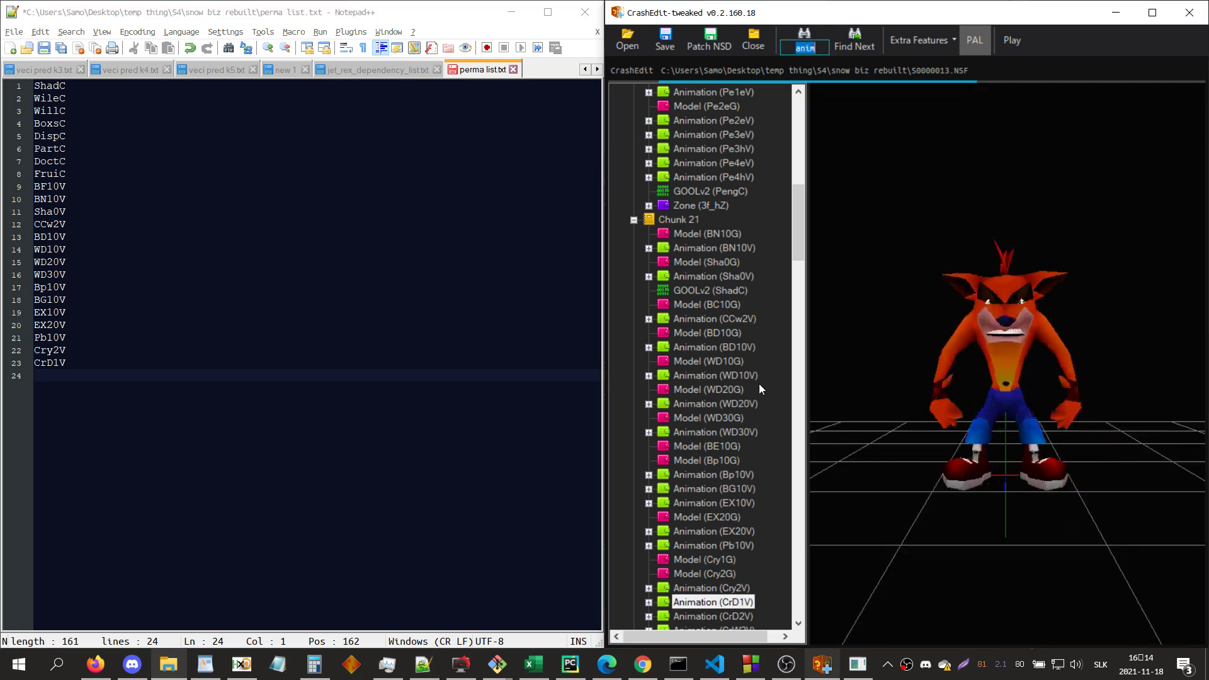
key("Return")
key("Return")
key("alt+Tab")
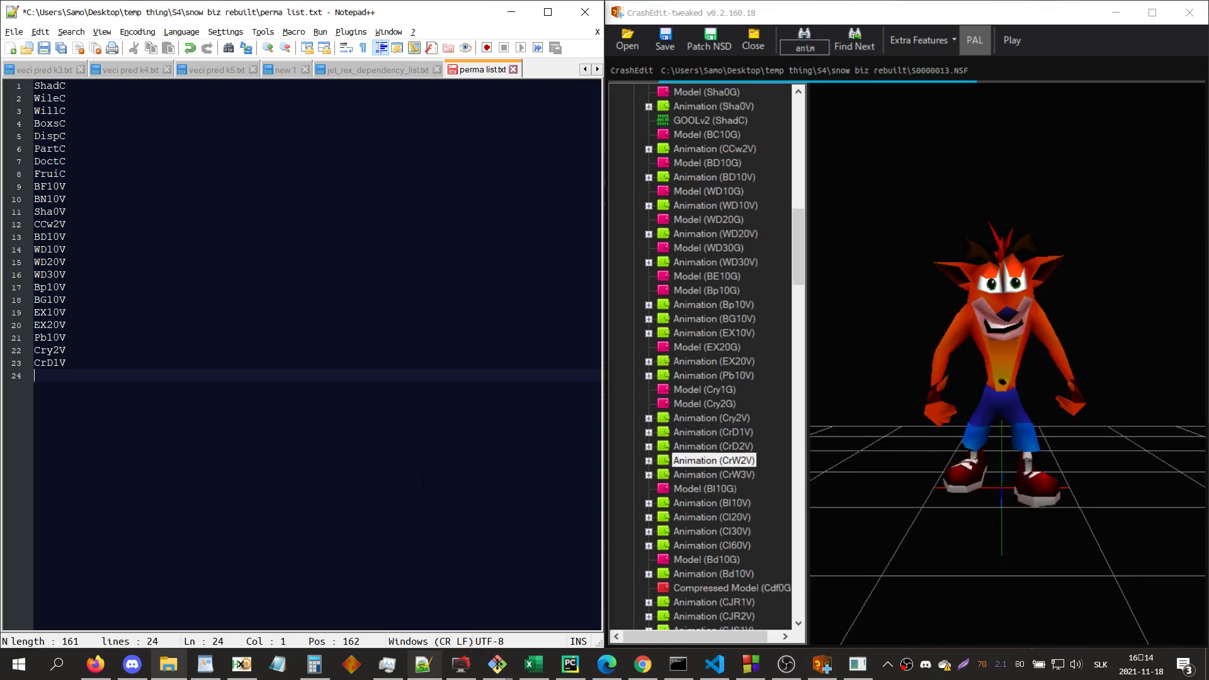
type("CrW2V")
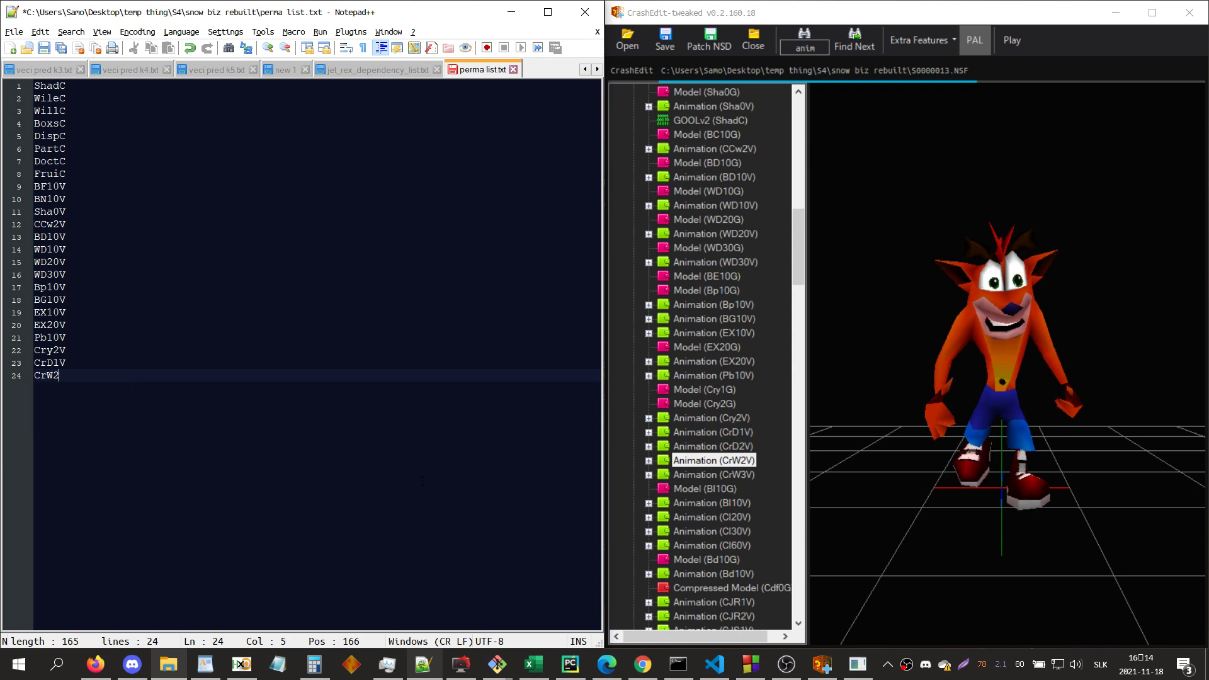
key("Return")
- Find the animation following CrW2V in CrashEdit, and add CrW3V to the list
key("alt+Tab")
key("Return")
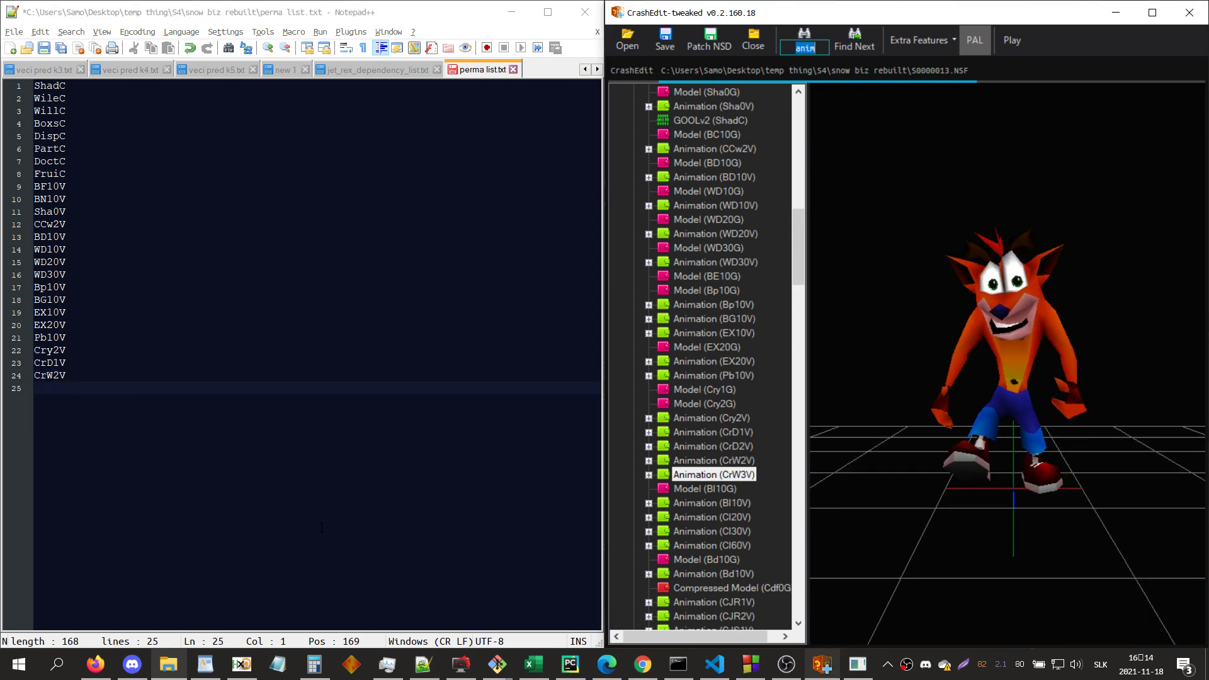
key("alt+Tab")
type("CrW3V")
key("Return")
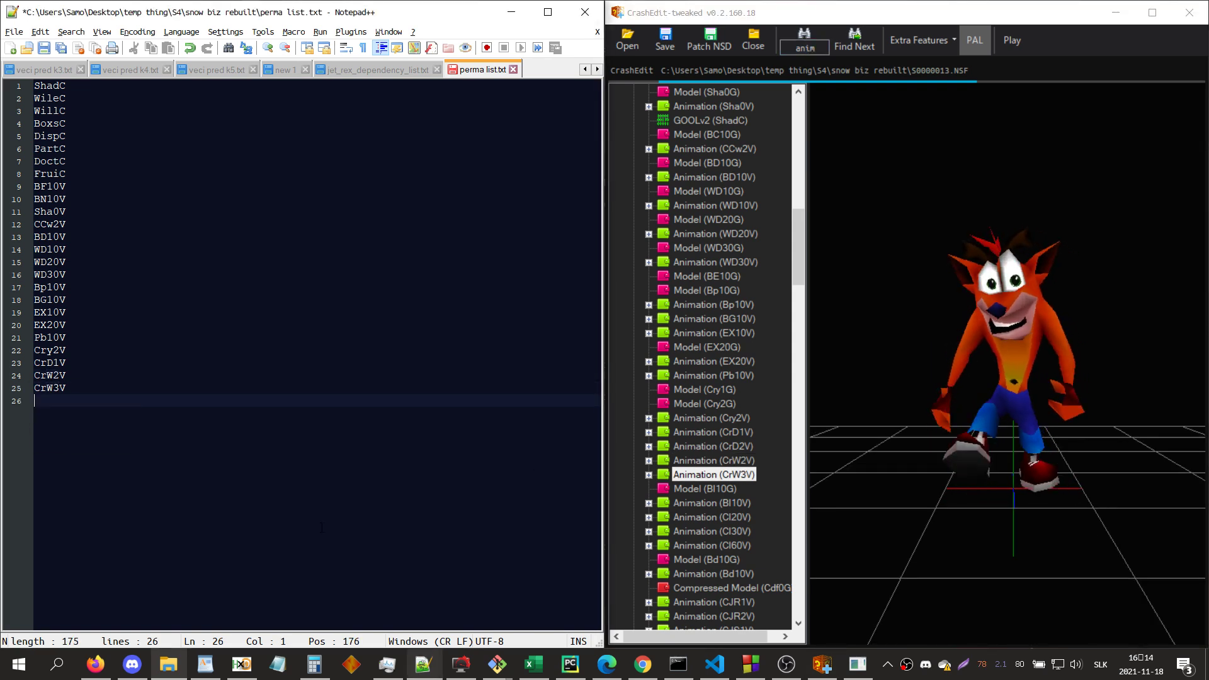
- Select the iron crate animation below CrW3V in Chunk 21, and add BI10V to the list
key("alt+Tab")
key("Down")
key("Down")
key("alt+Tab")
type("BI")
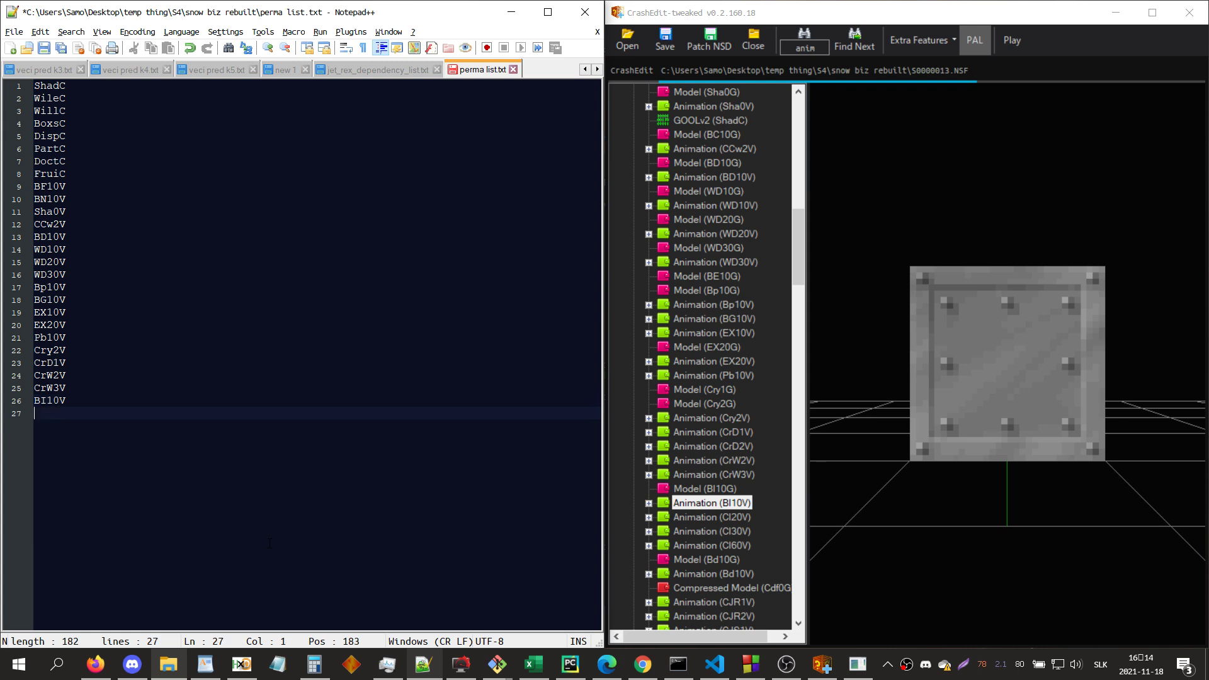
- Preview the animations after BI10V, leave CI20V, CI30V and CI60V out, and add Bd10V to the list
key("alt+Tab")
key("Down")
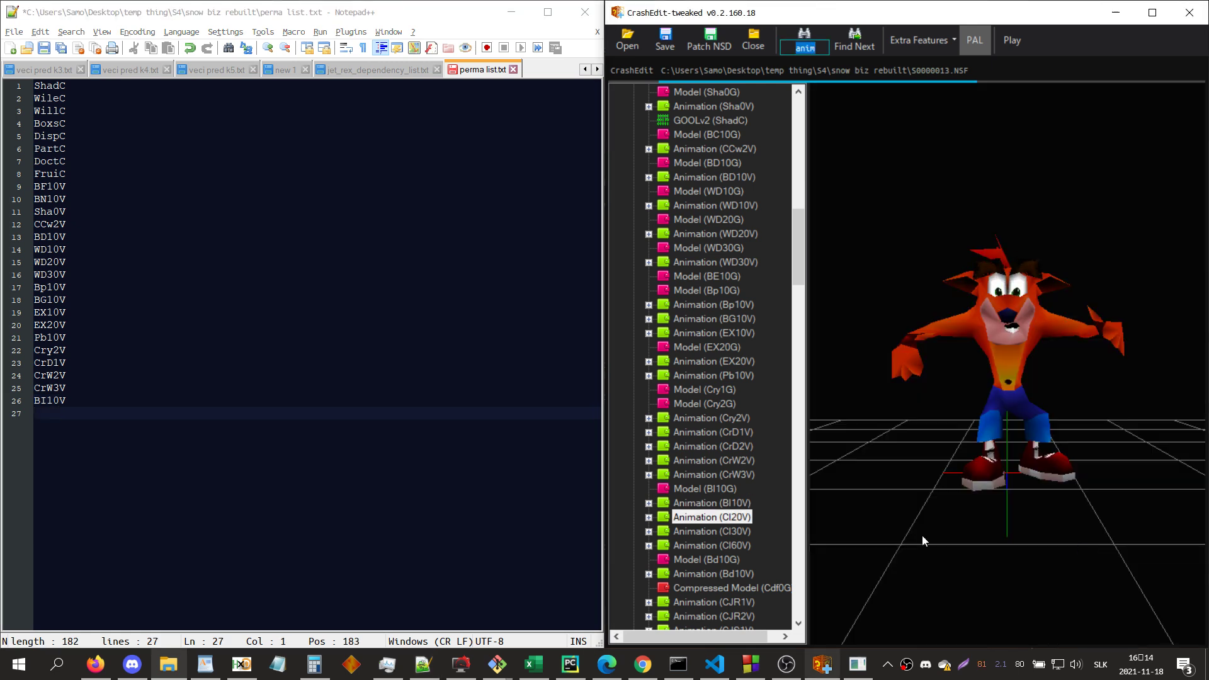
key("Down")
key("Down")
key("Down")
key("Down")
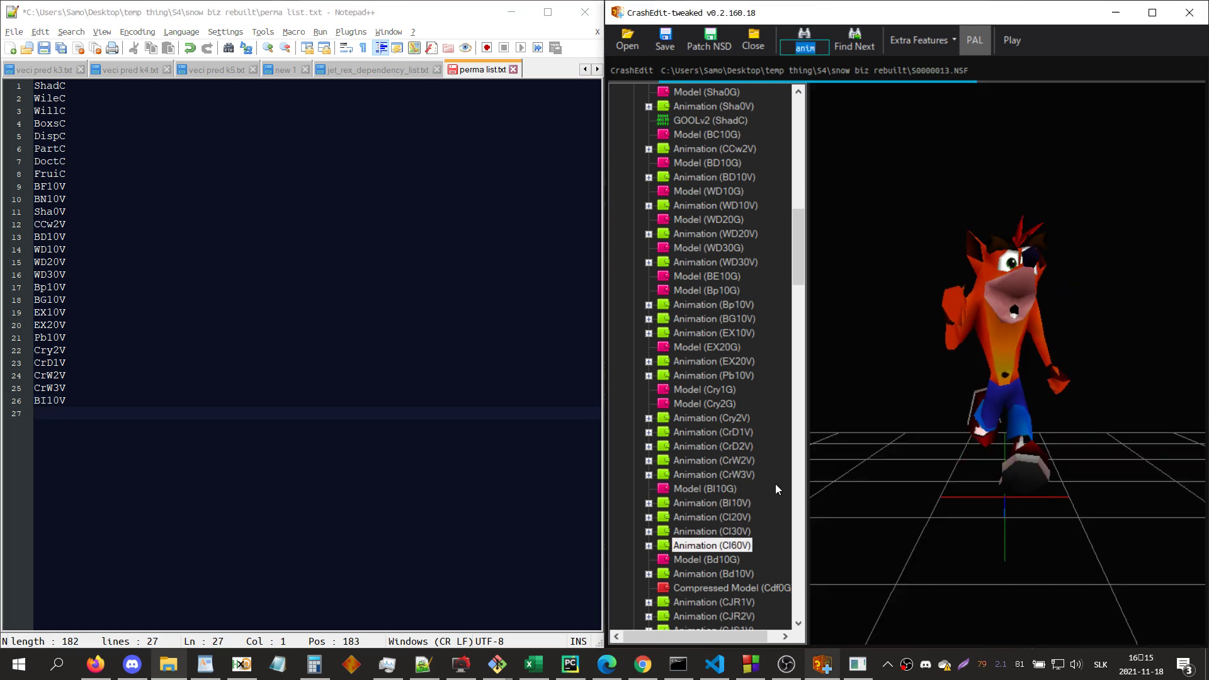
scroll(776, 483, "down", 1)
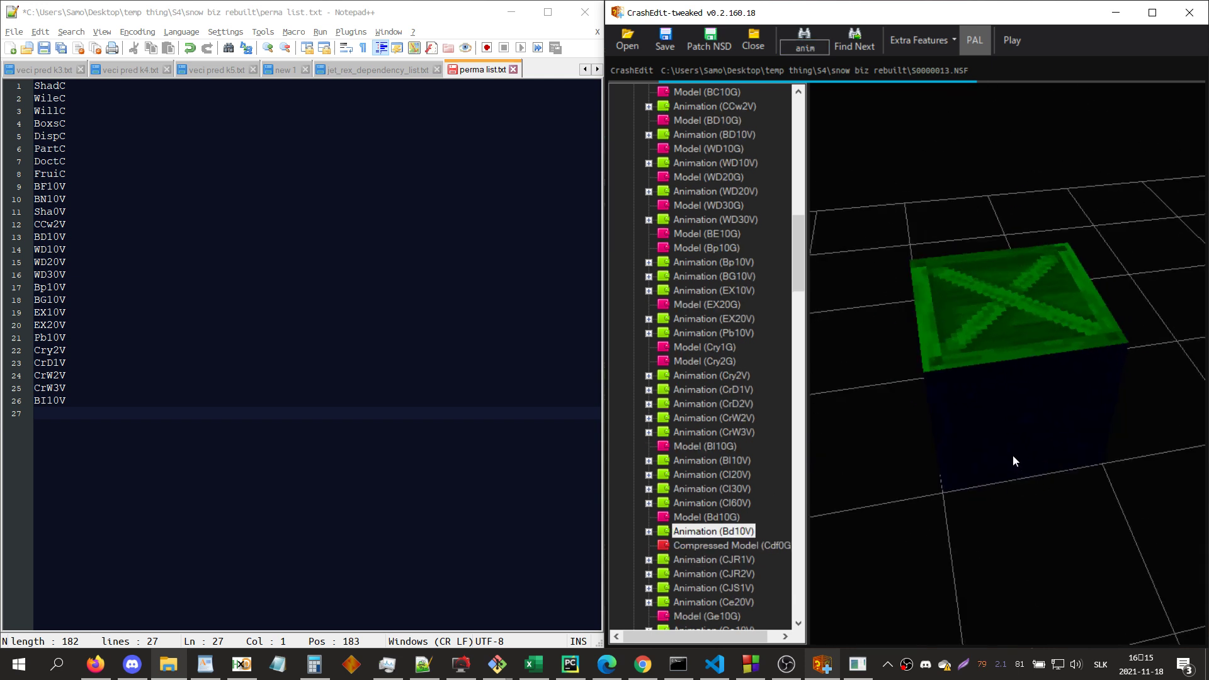
key("alt+Tab")
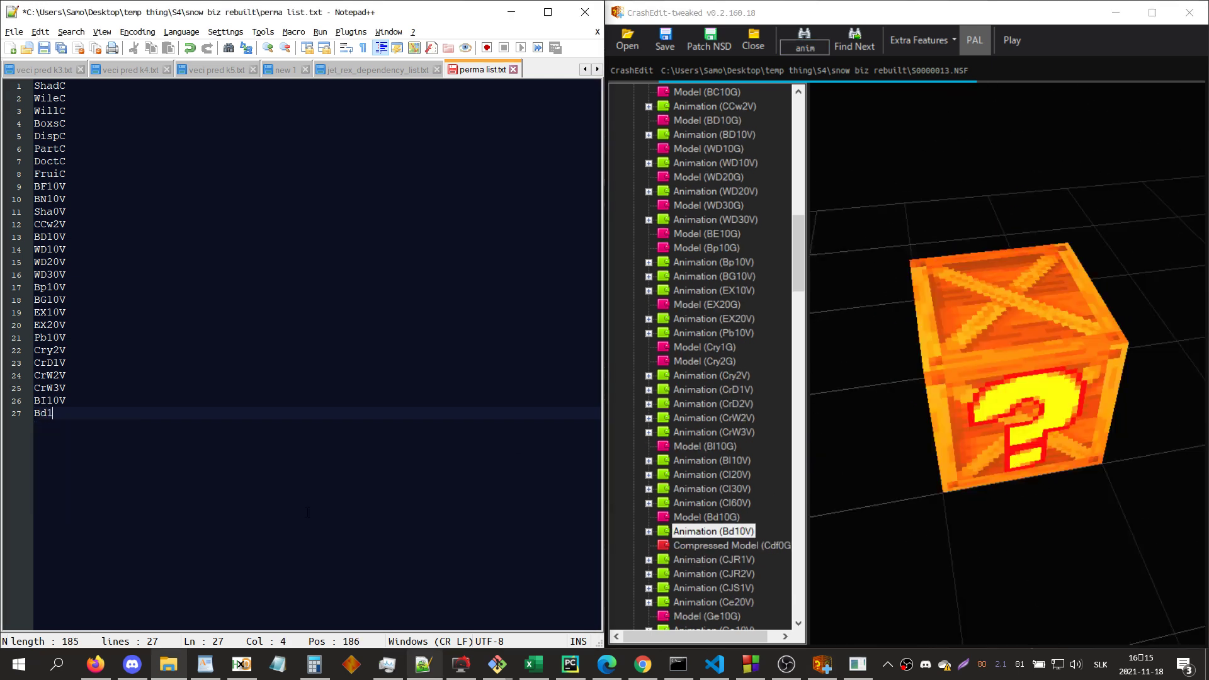
- Select the first animation after the compressed model in Chunk 21, and add CJR1V below Bd10V in the list
left_click(713, 560)
left_click(378, 565)
type("CJR1V")
key("Return")
- Move on to the animation after CJR1V in CrashEdit, and add CJR2V to the list
left_click(1068, 454)
key("Down")
left_click(450, 556)
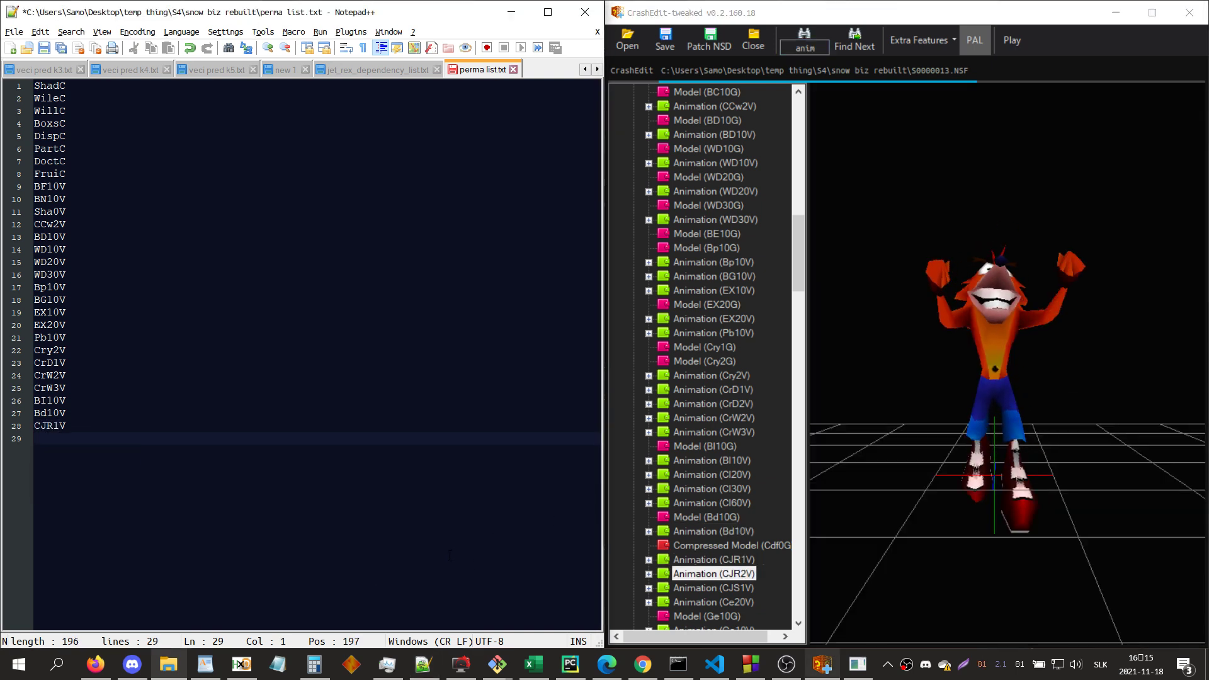
type("CJR2V")
key("Return")
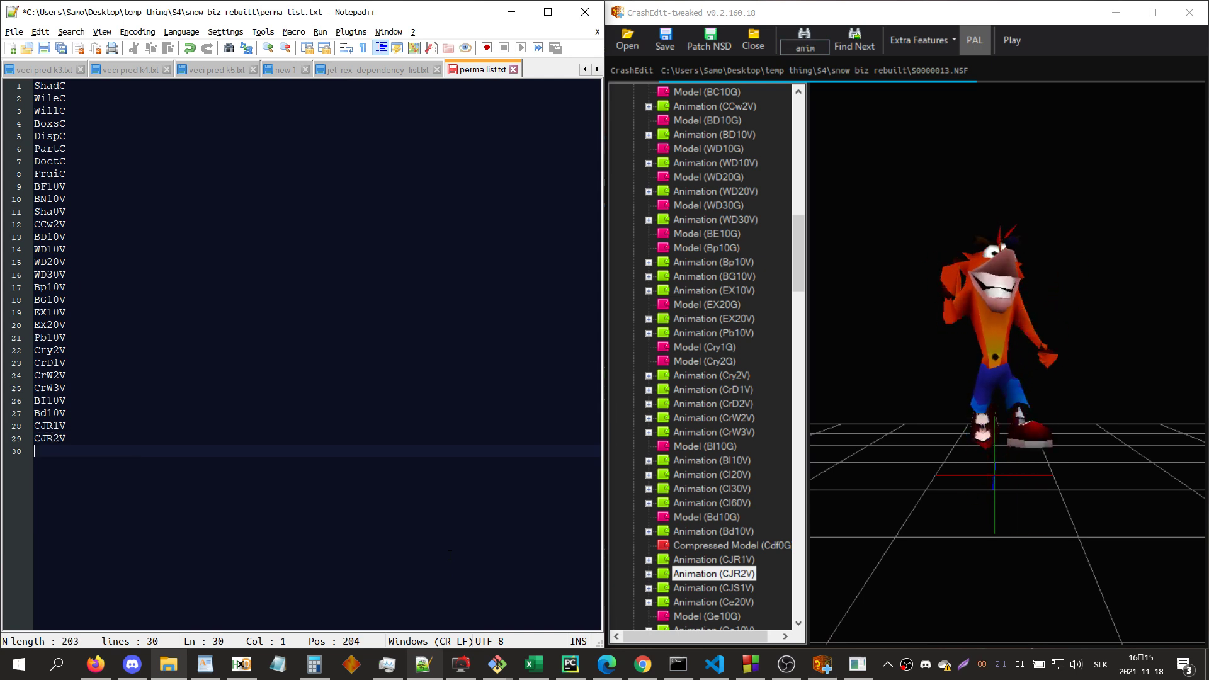
- Select the animation following CJR2V in CrashEdit, and add CJS1V below CJR2V in the list
key("alt+Tab")
key("Down")
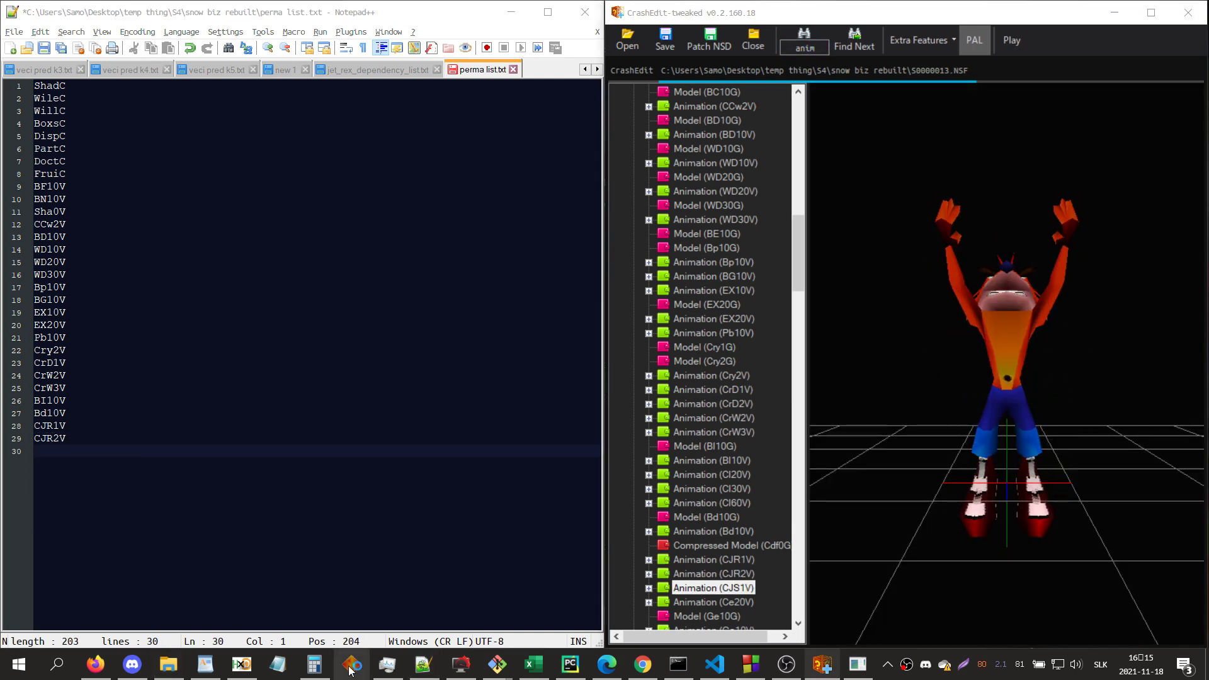
left_click(349, 671)
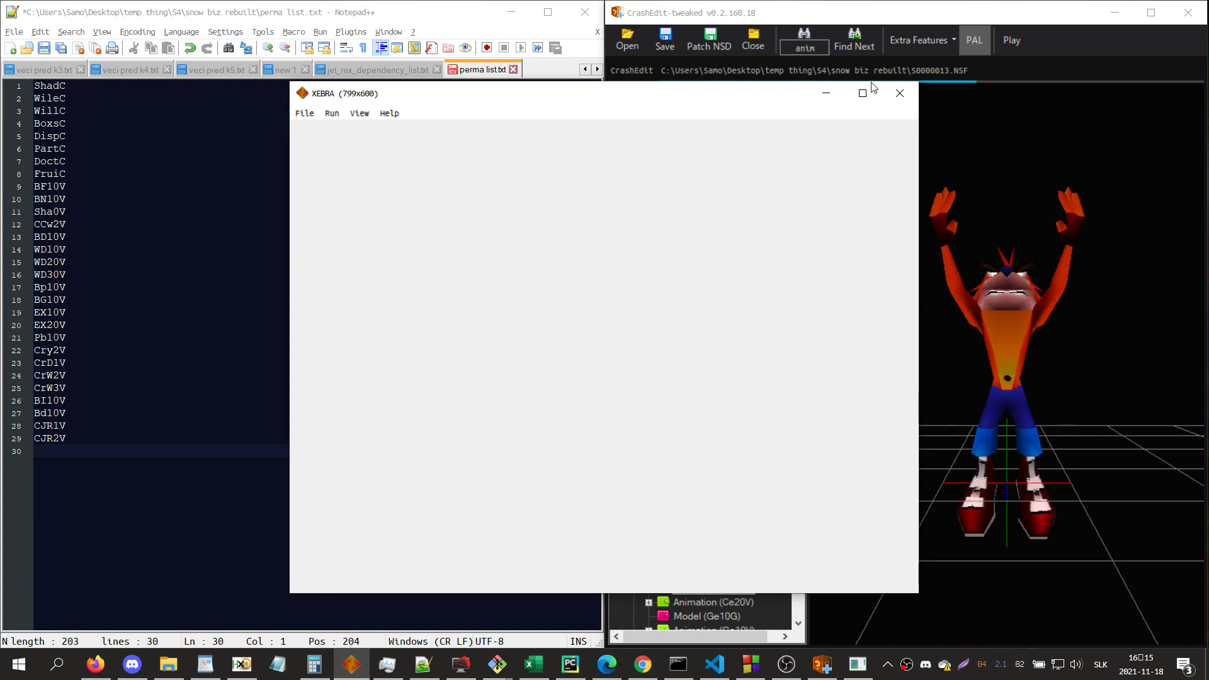
left_click(898, 94)
type("C")
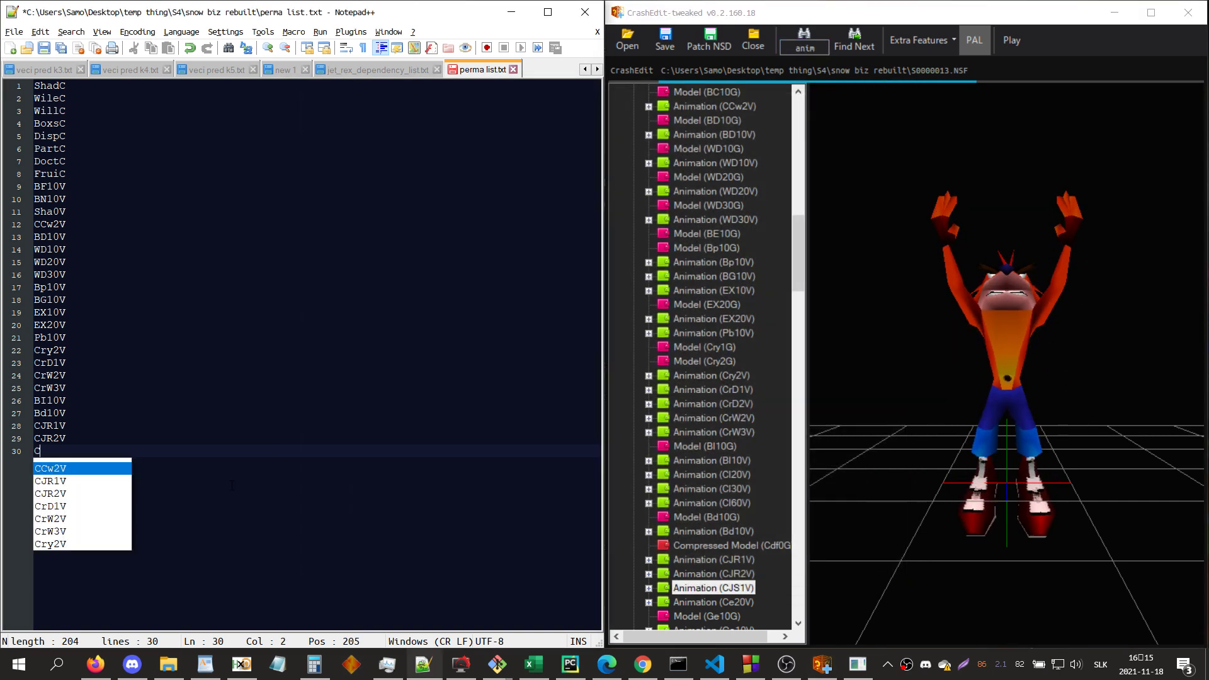
type("JS1V")
key("Return")
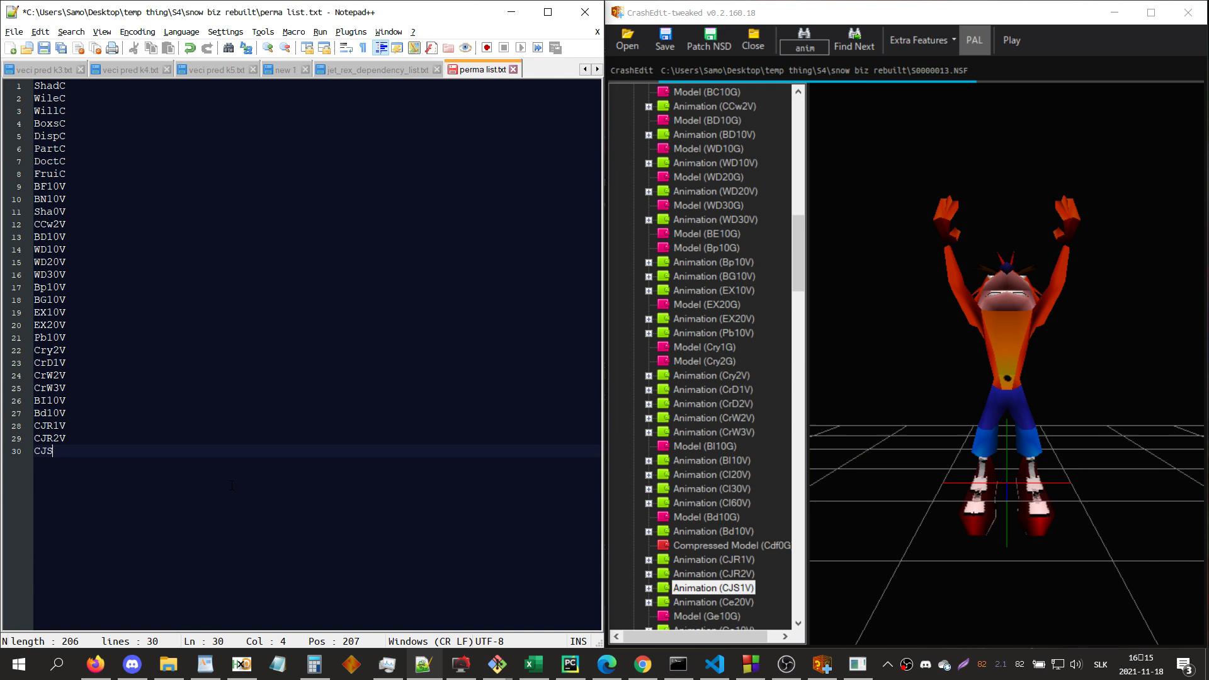
- Add Ce20V below CJS1V, and find the first gem animation in CrashEdit to list Ge10V under it
type("Ce20V")
key("Return")
left_click(905, 435)
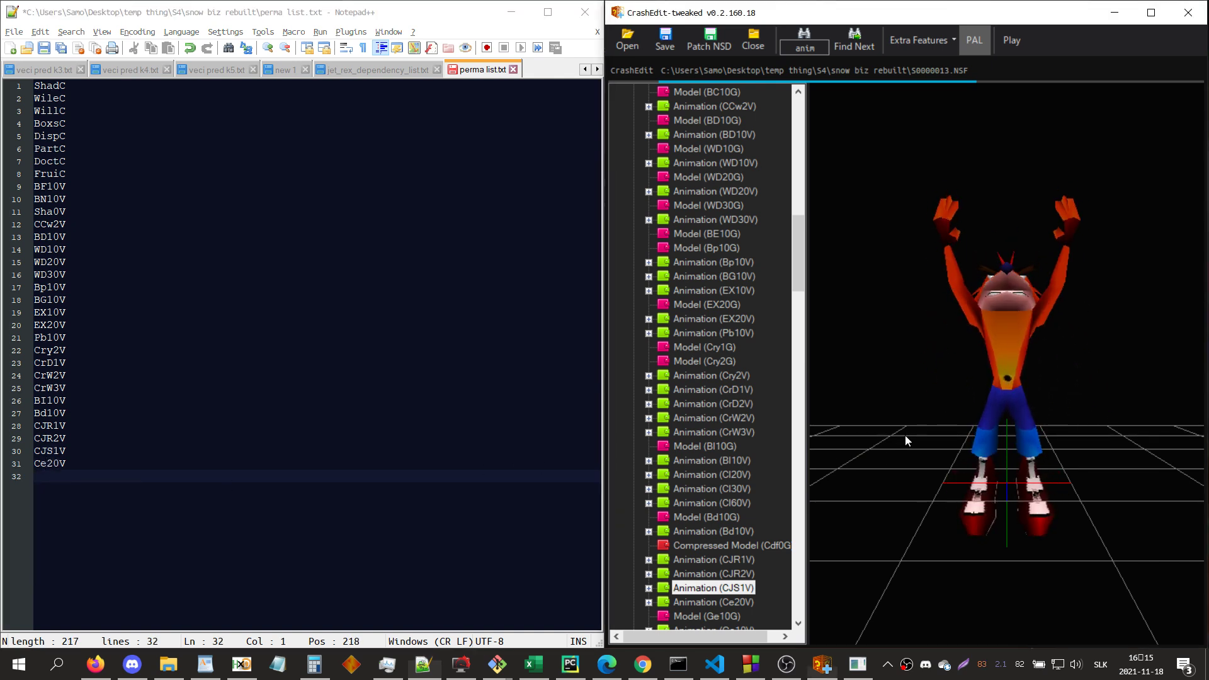
key("Return")
key("Return")
left_click(408, 518)
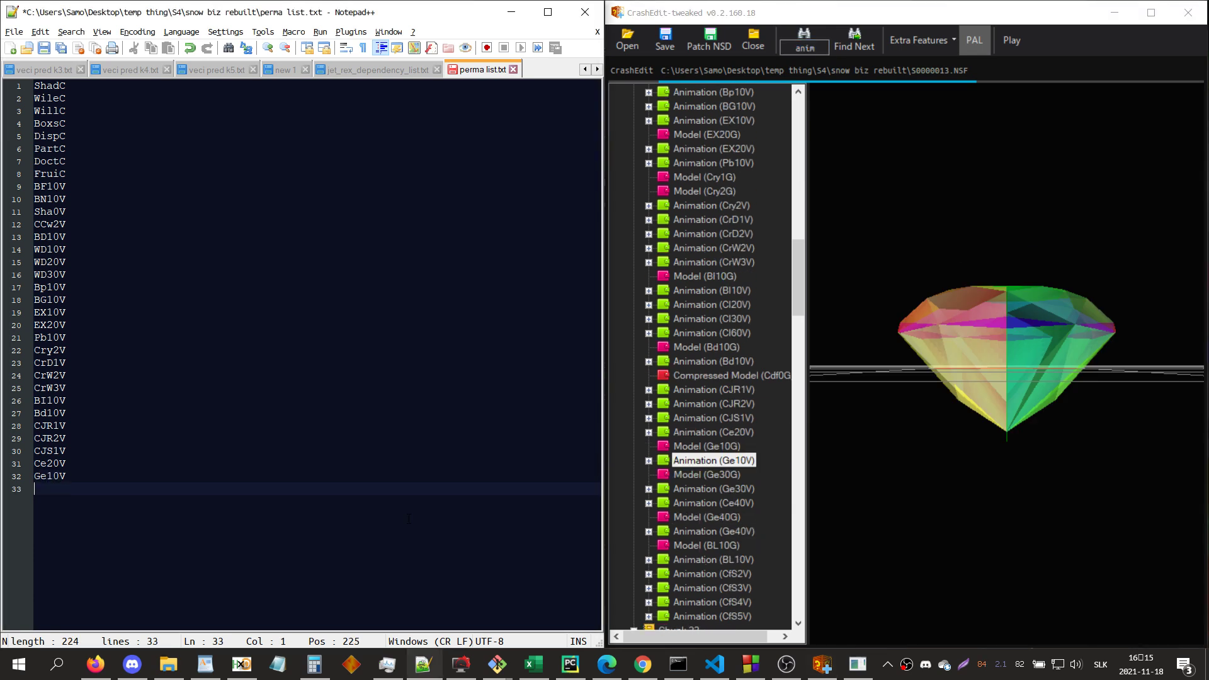
- Find the next two animations after Ge10V in CrashEdit, and add Ge30V and Ce40V to the list
left_click(834, 394)
key("Return")
left_click(158, 580)
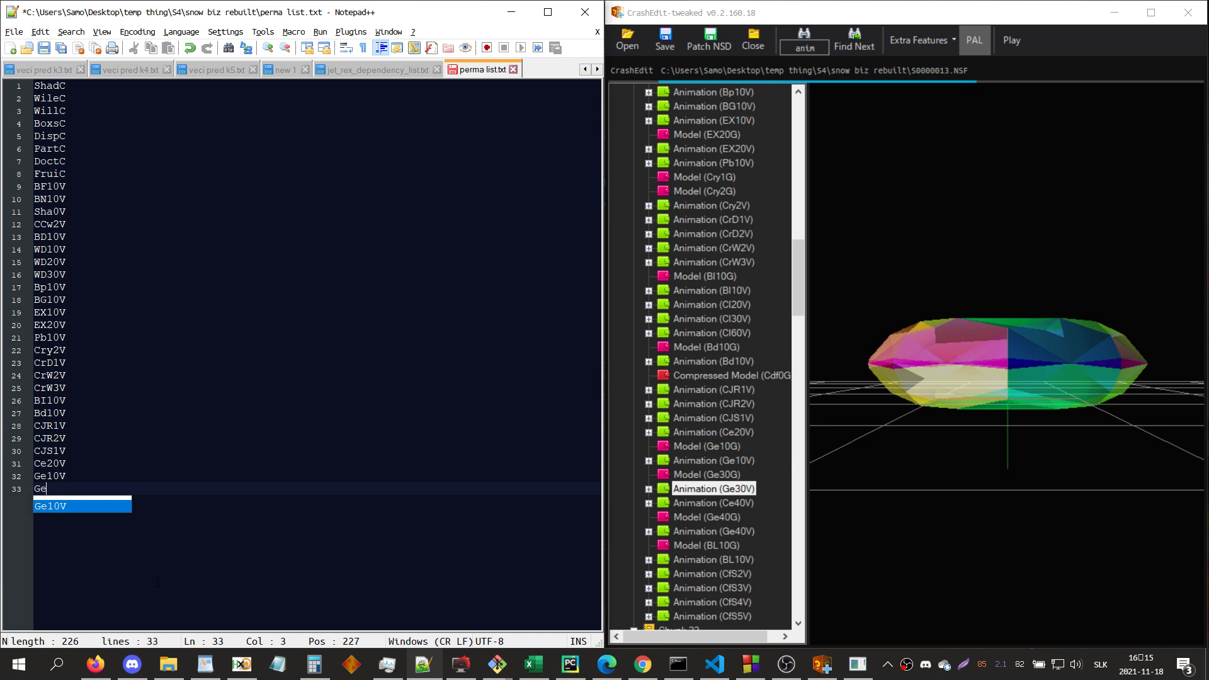
left_click(868, 514)
key("Return")
left_click(376, 566)
type("Ce40V")
key("Return")
- Move on to the gem animation after Ce40V in CrashEdit, and add Ge40V to the list
left_click(977, 558)
key("Return")
left_click(422, 578)
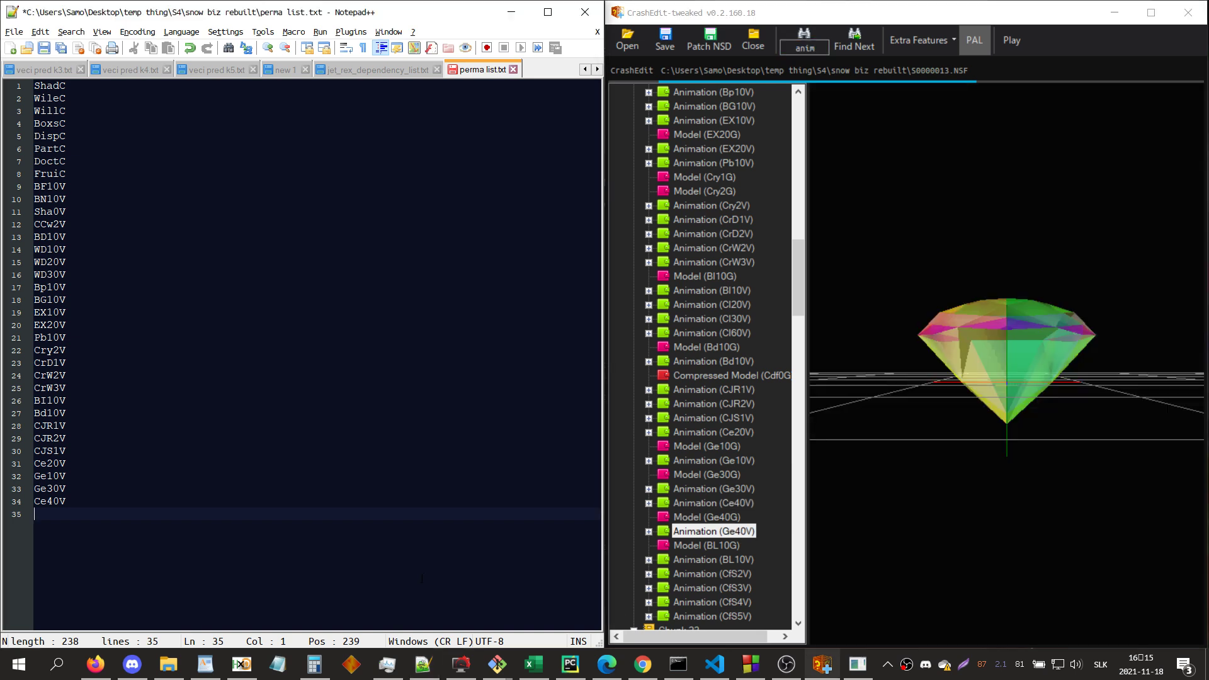
type("Ge40V")
key("Return")
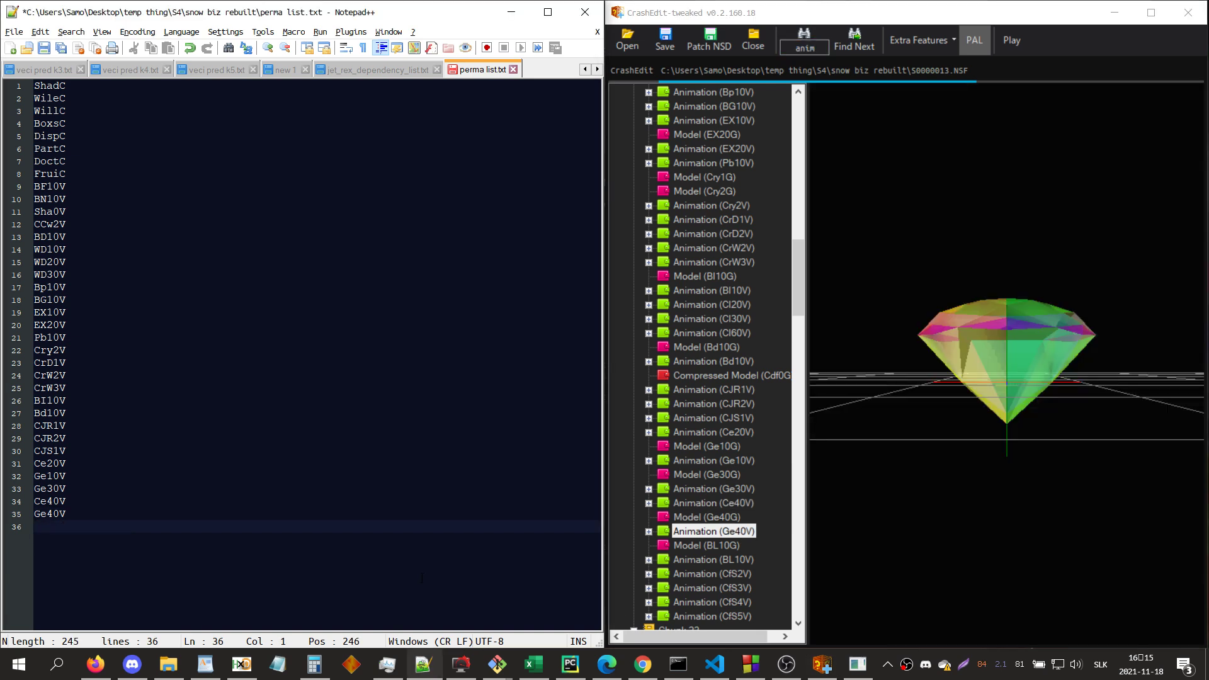
- Find the Crash-face crate animation in Chunk 21, and add BL10V below Ge40V in the list
key("Return")
left_click(216, 548)
type("B")
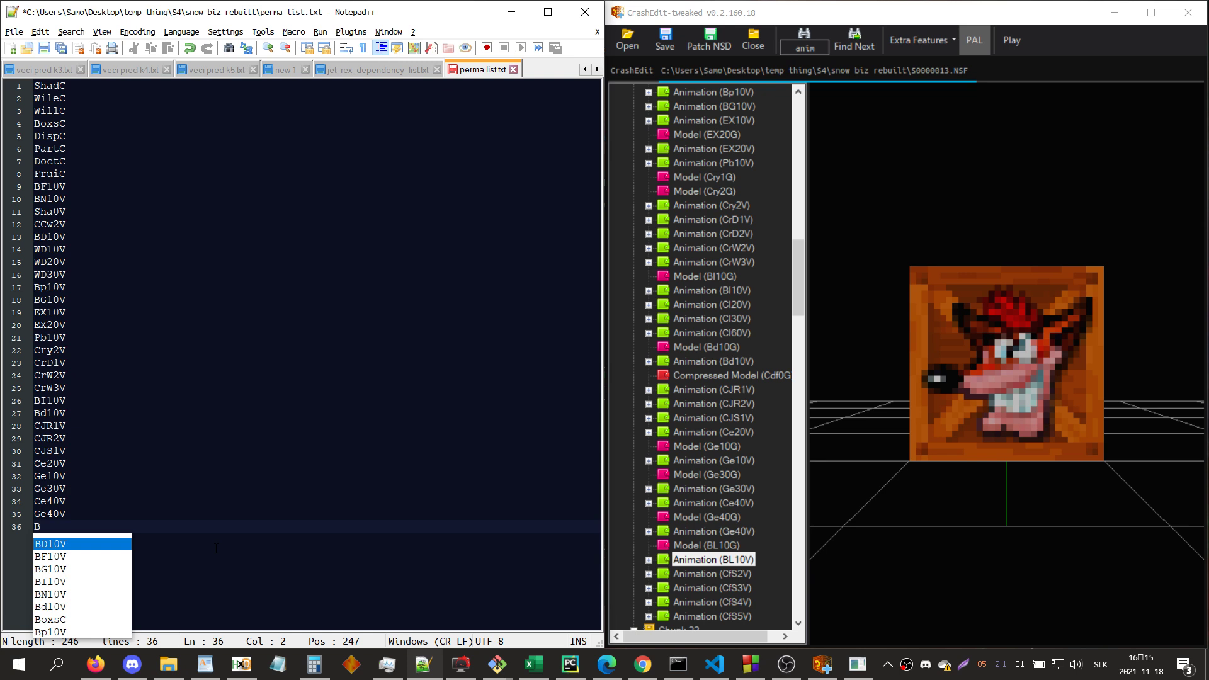
type("\"")
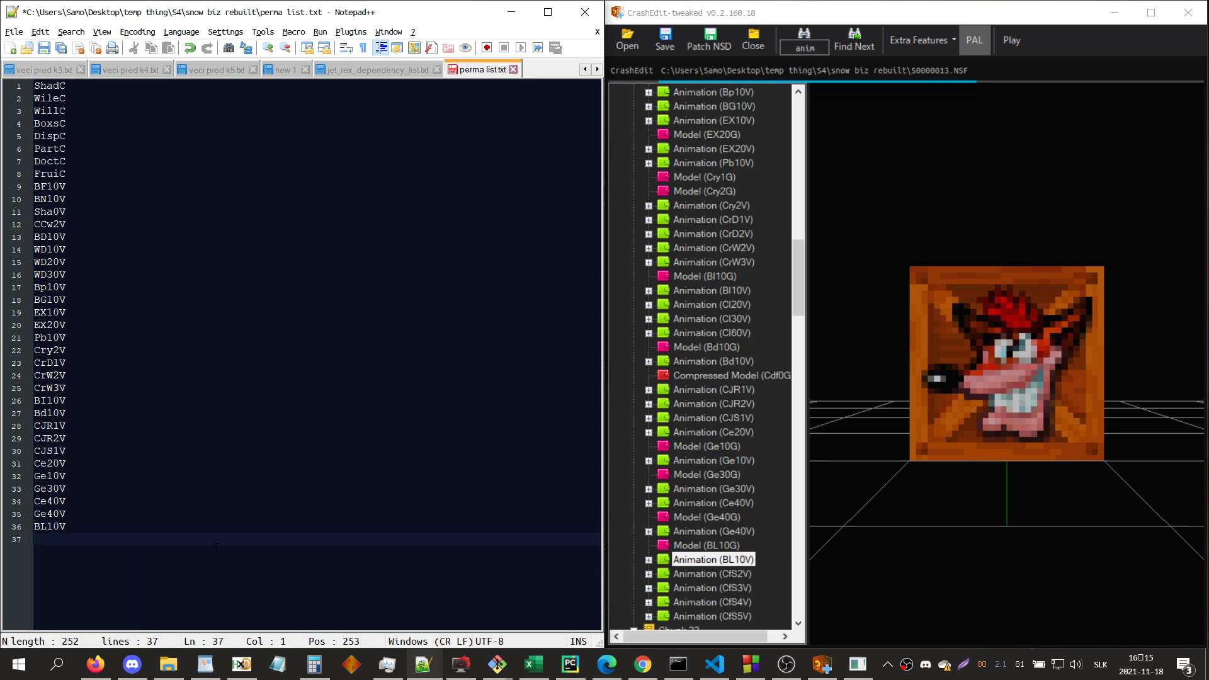
- Find the animation after BL10V in CrashEdit, and add CfS2V below BL10V in the list with a capital S
scroll(698, 520, "down", 2)
key("alt+Tab")
key("Return")
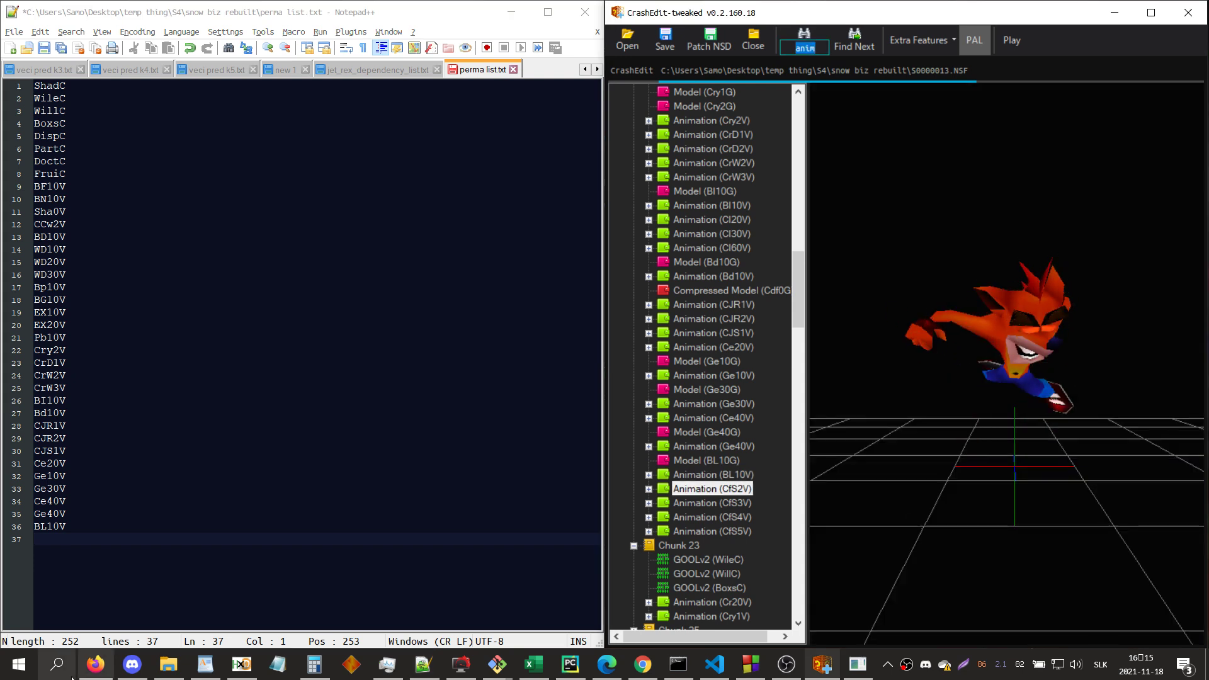
key("alt+Tab")
type("Cf")
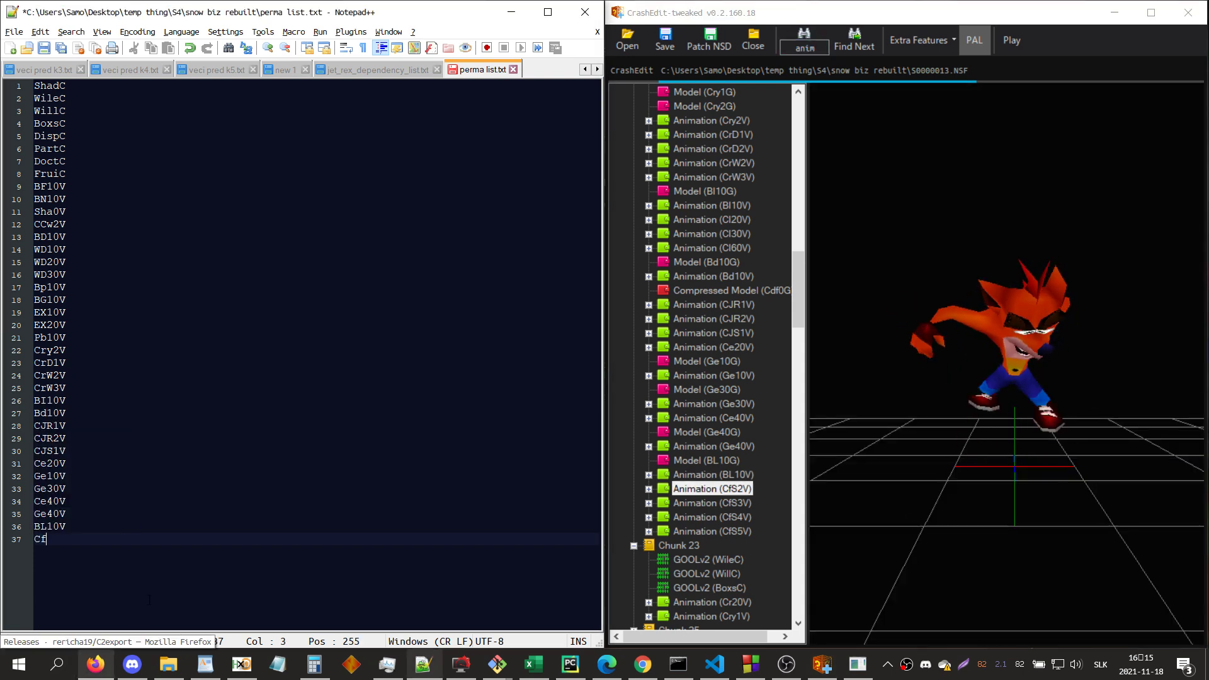
type("s2V")
key("Return")
key("Up")
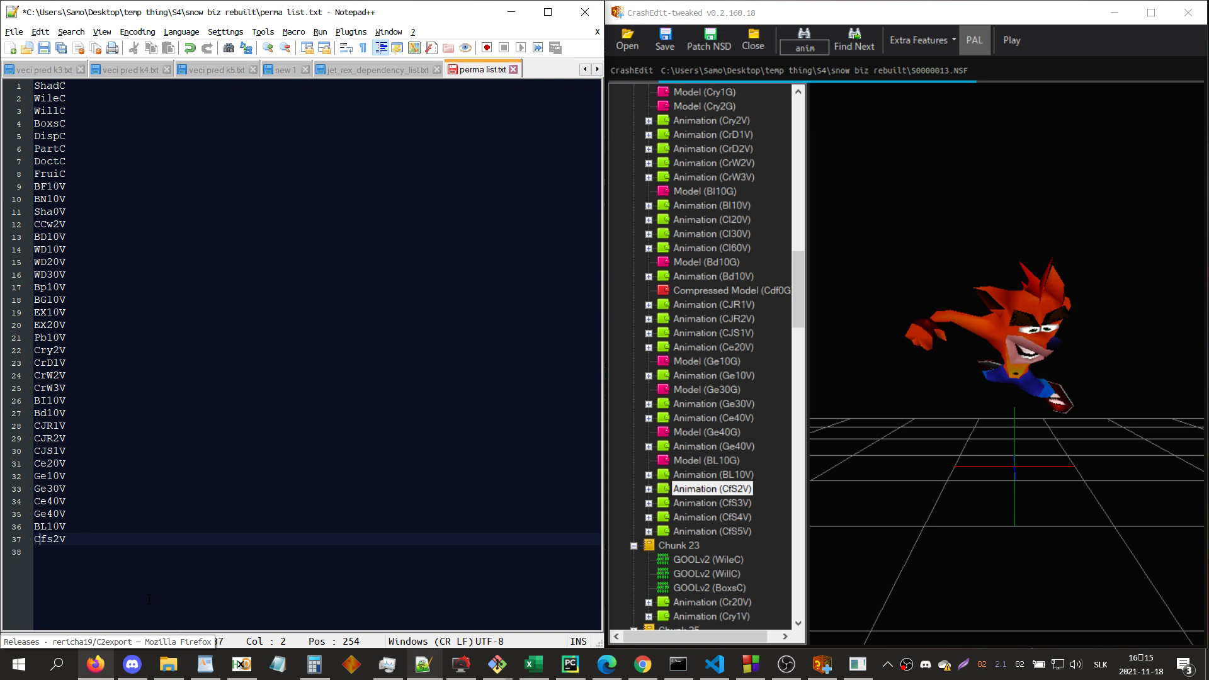
key("Right")
key("Delete")
key("Return")
- Add CfS3V, CfS4V and CfS5V on separate lines below CfS2V in the list
type("CfS3V ")
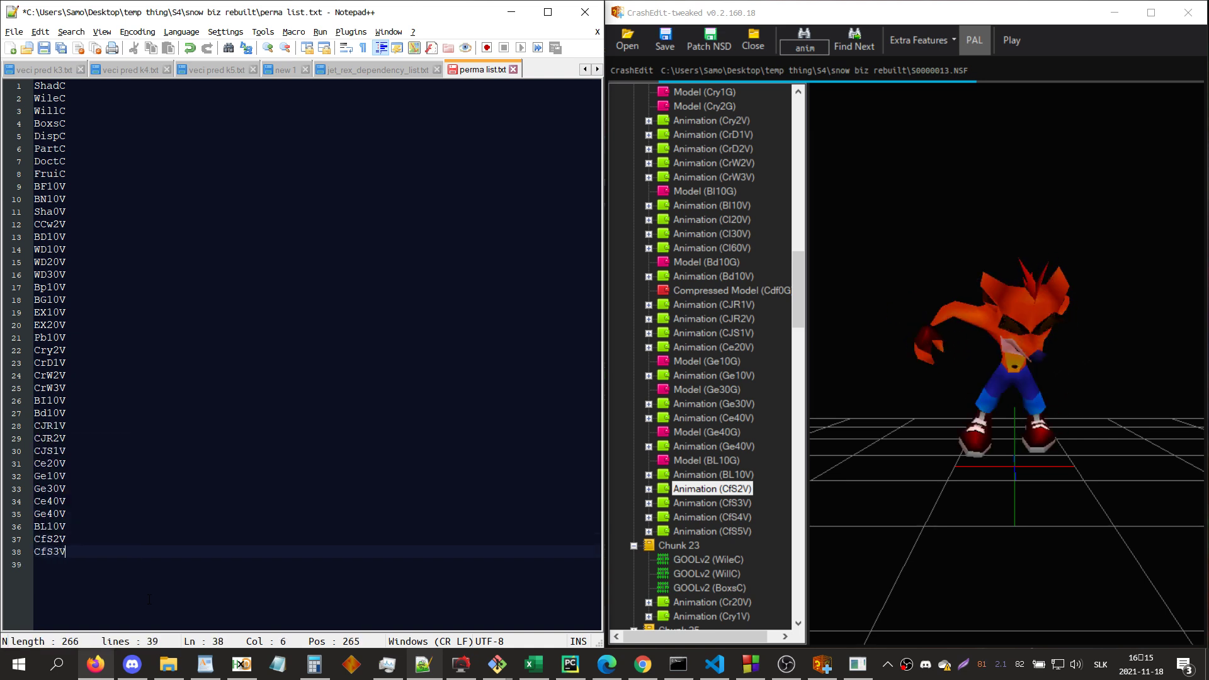
type("Cf")
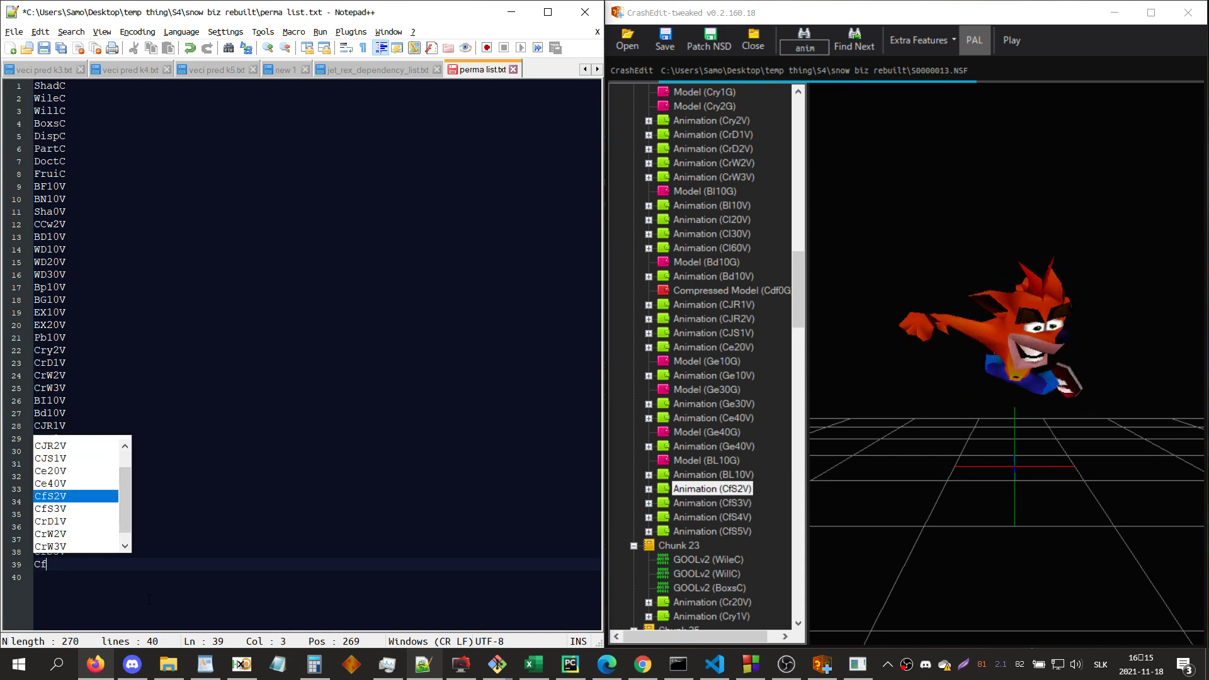
type("S4V Cf")
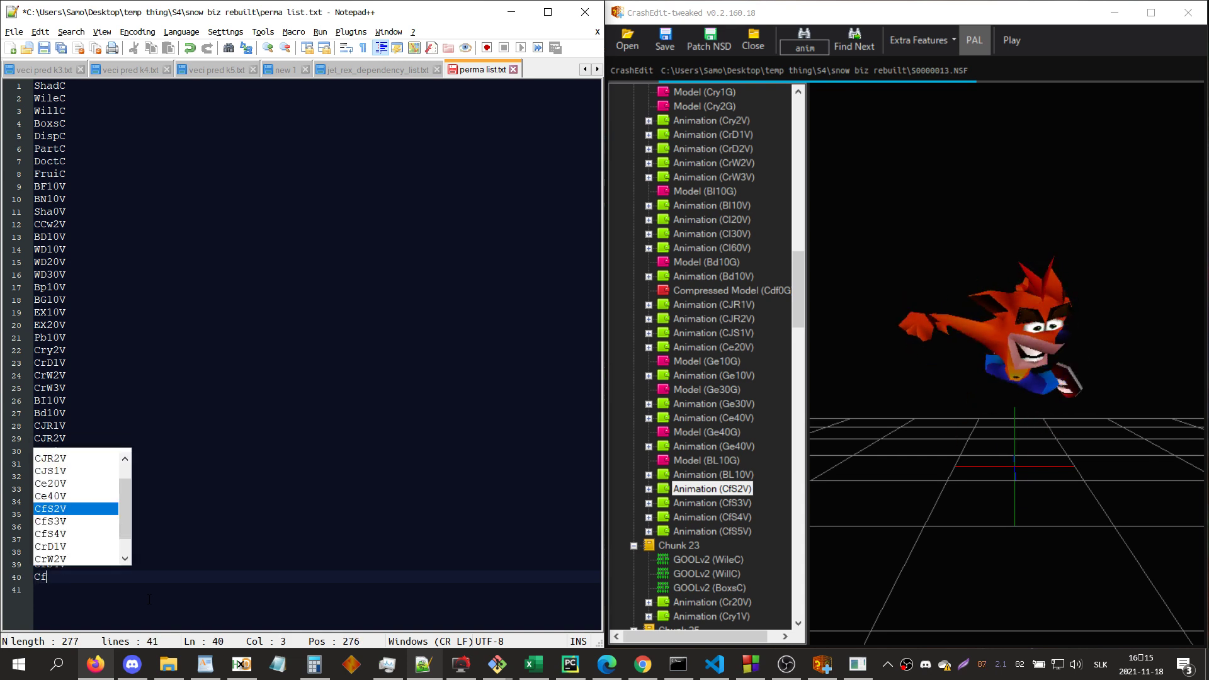
type("S5V")
key("Return")
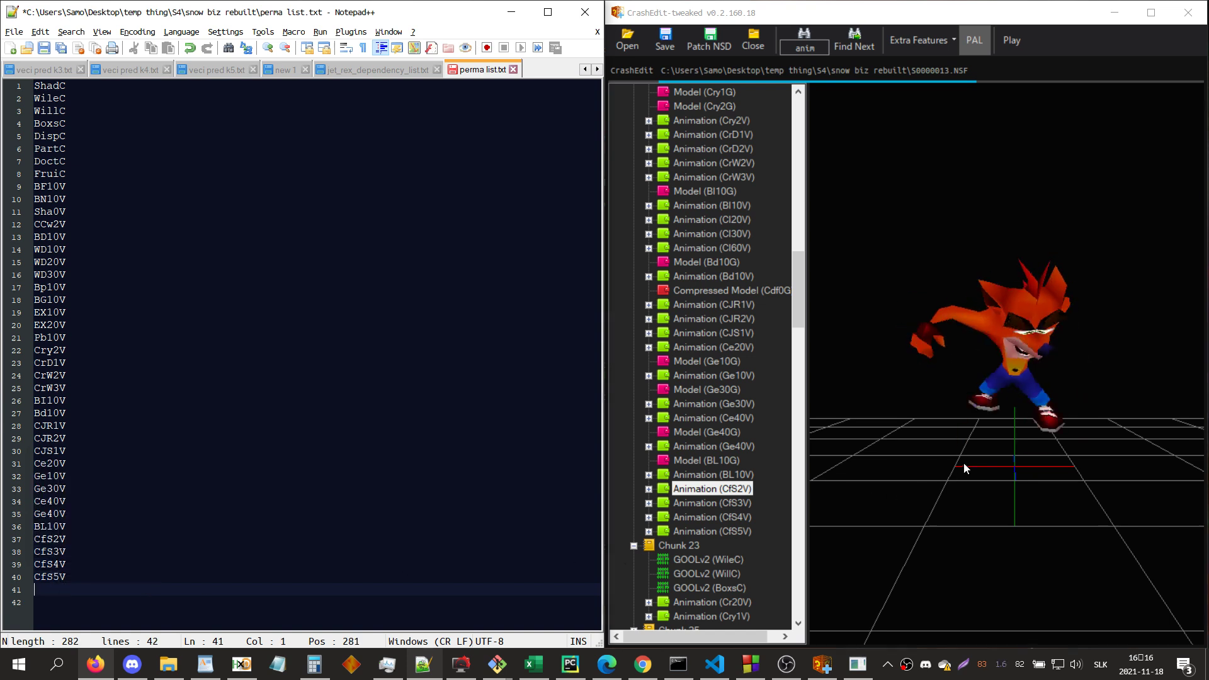
- Move on to the first animation of Chunk 23 in CrashEdit, and add Cr20V and Cry1V below CfS5V
key("Return")
key("Return")
key("Return")
key("Return")
left_click(55, 598)
type("C")
key("BackSpace")
key("BackSpace")
type("Cr20V")
key("Return")
type("C")
type("V")
key("Return")
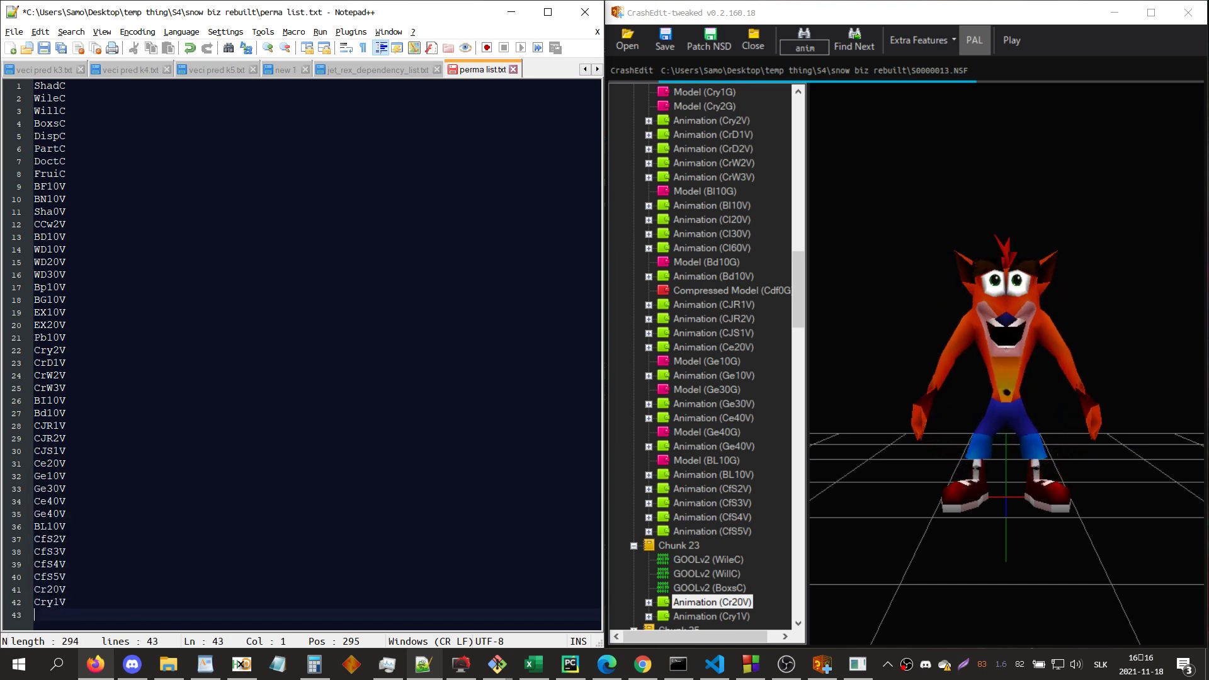
- Advance past Cry1V and BC10V to the second animation of Chunk 25, and add CCw1V to the list
key("alt+Tab")
key("Return")
scroll(694, 493, "down", 5)
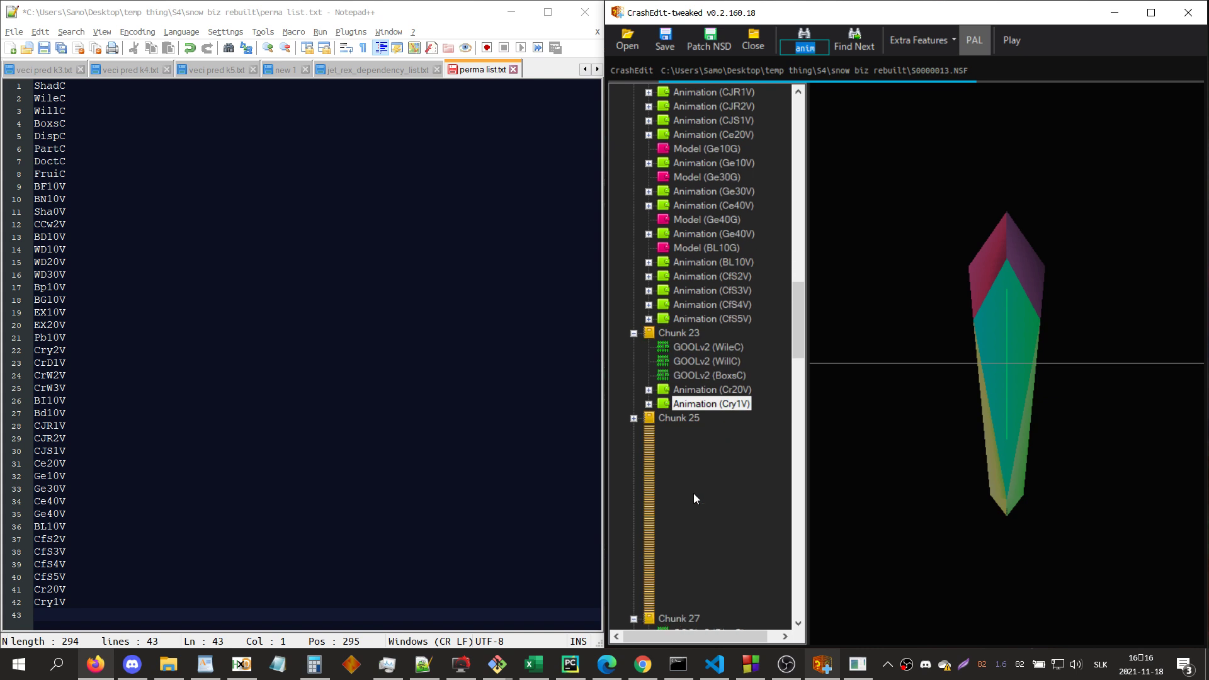
key("Return")
key("alt+Tab")
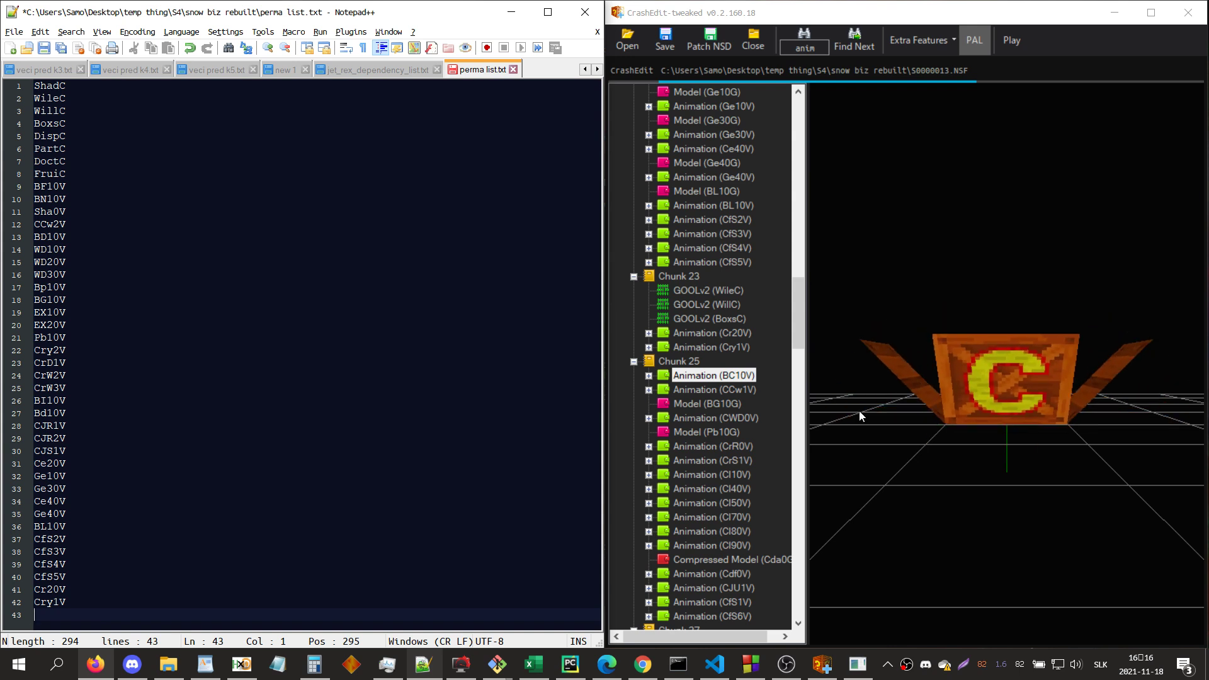
left_click(656, 363)
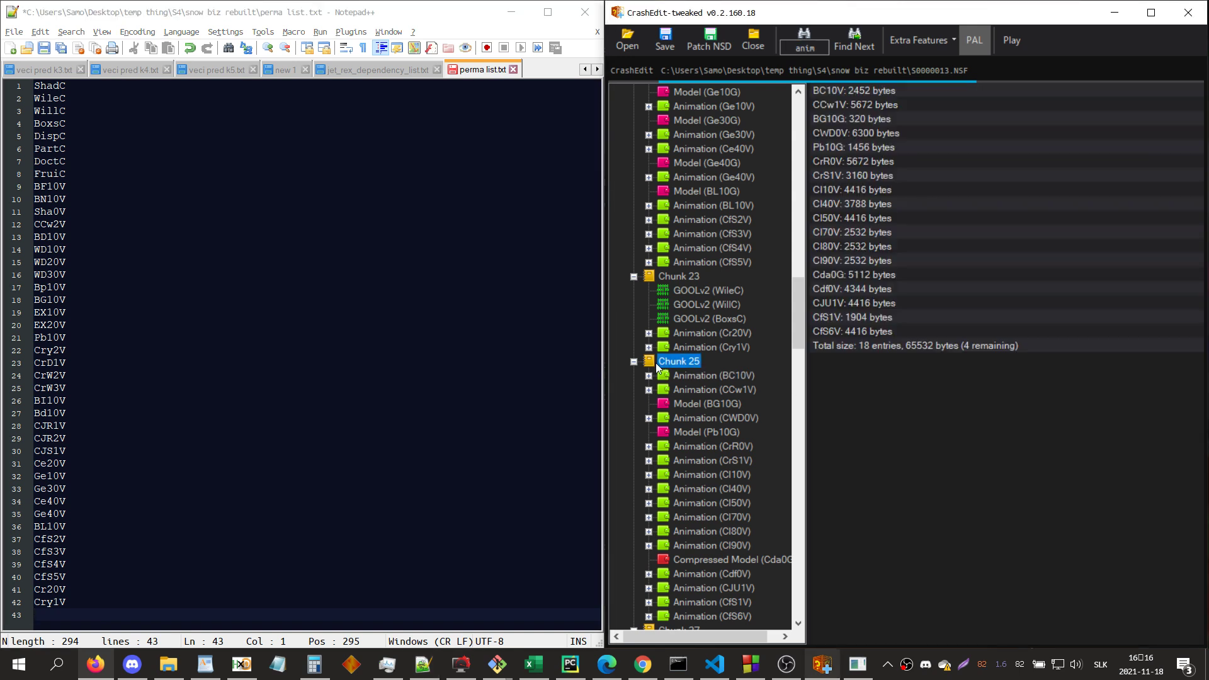
left_click(693, 376)
key("Down")
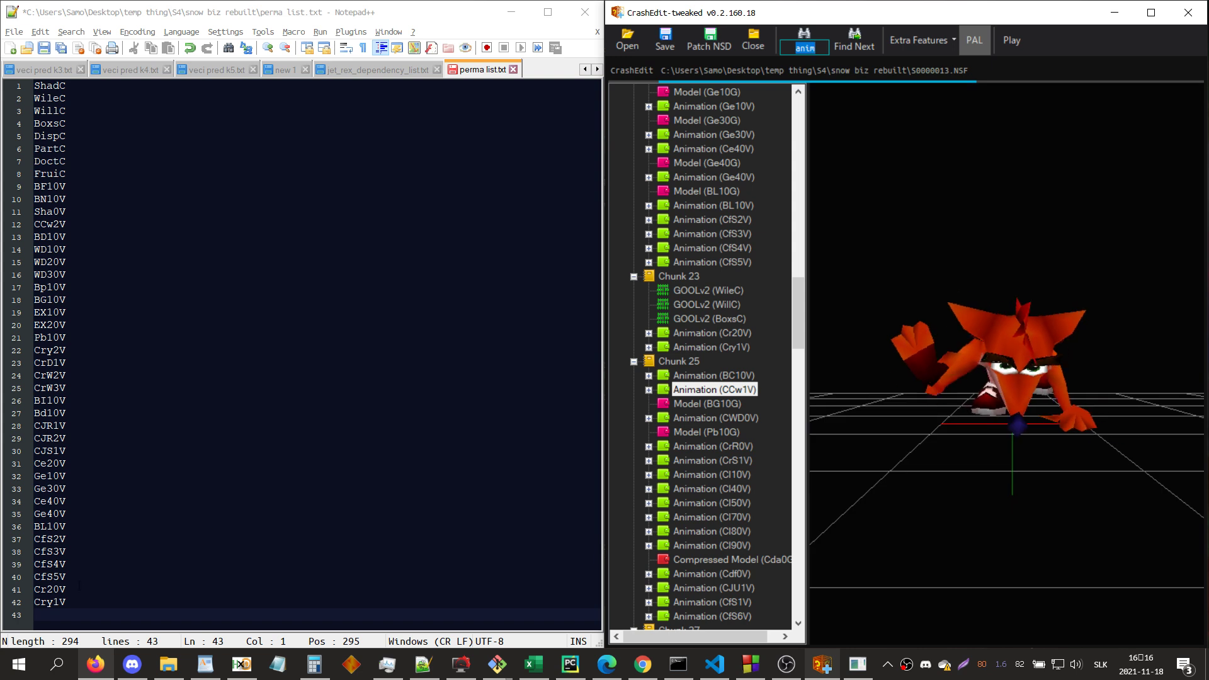
left_click(79, 614)
type("CCw1V")
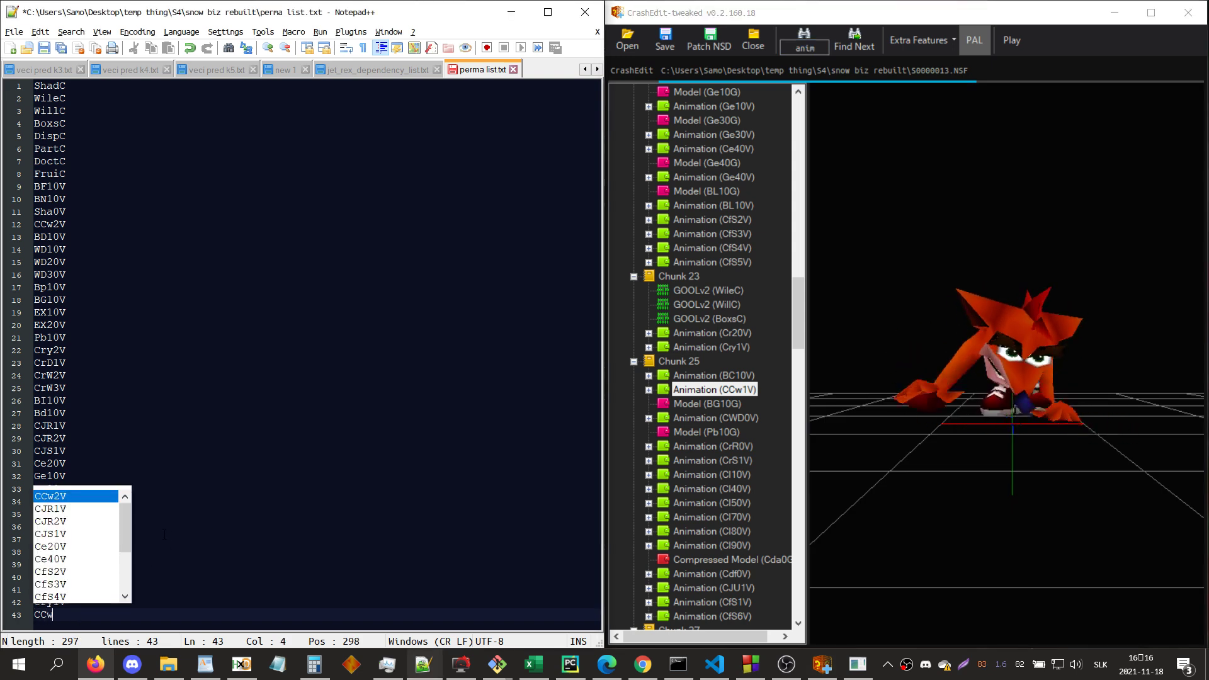
key("Return")
- Find the animation after CCw1V in CrashEdit, and add CWD0V to the list
key("alt+Tab")
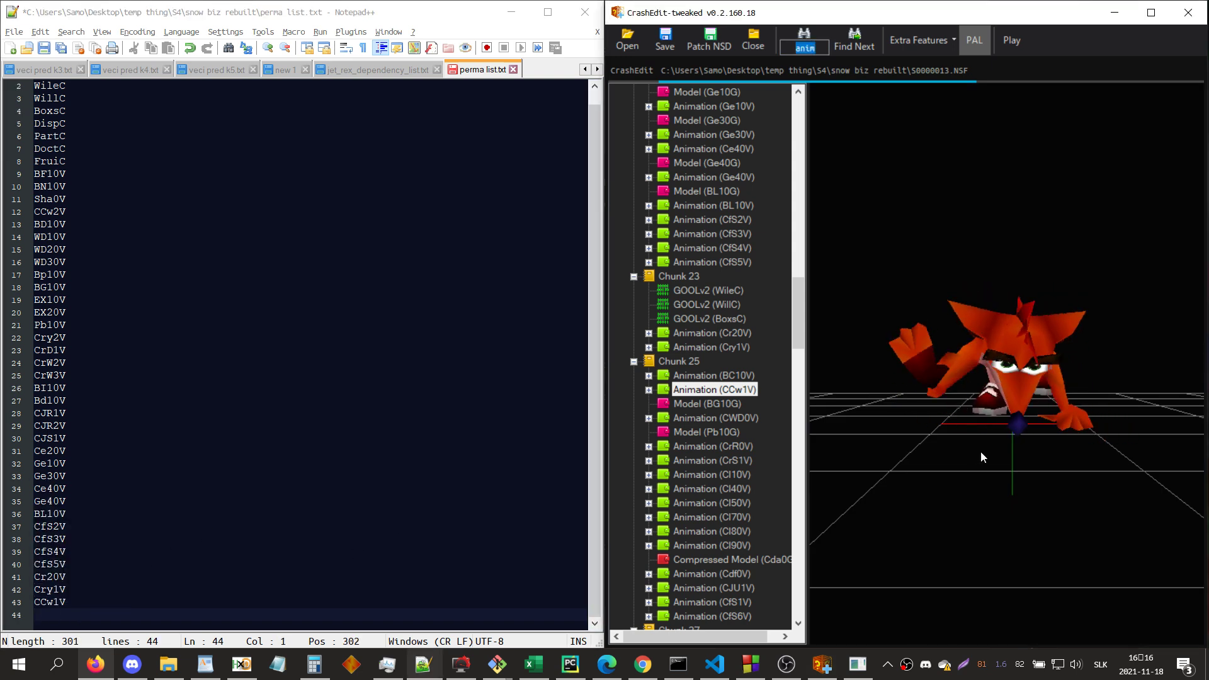
key("Return")
left_click(68, 604)
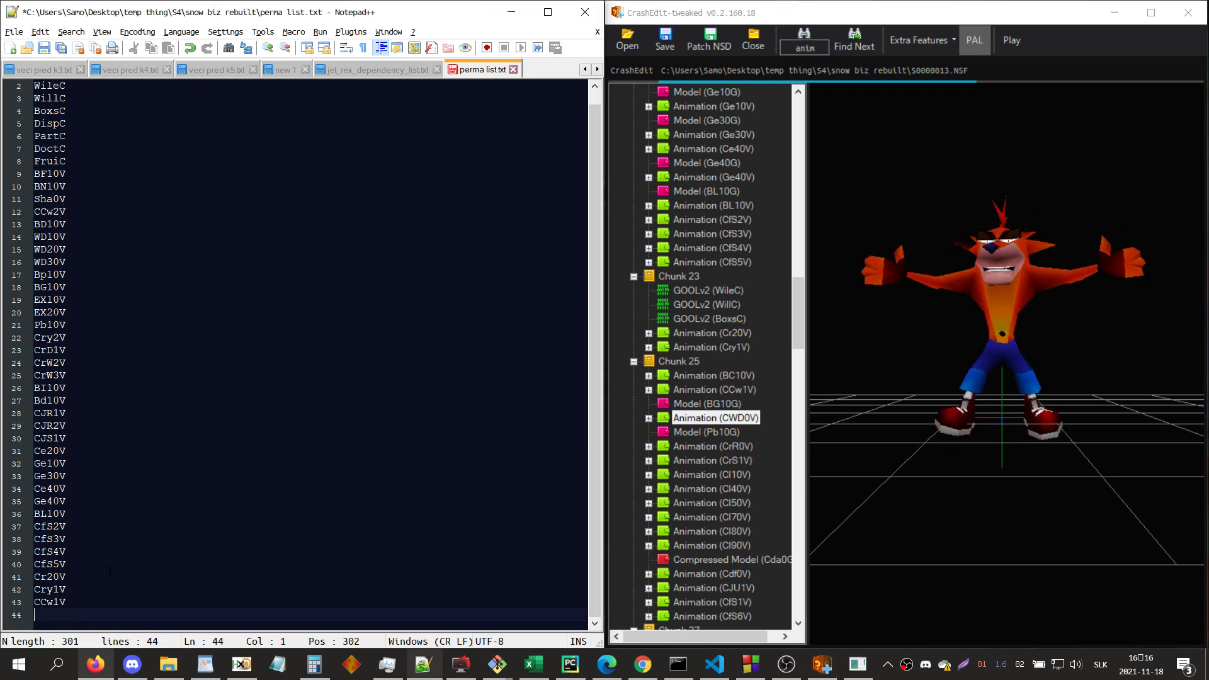
type("CWD0V")
key("Return")
- Find the Crash running animation after CWD0V in CrashEdit, and add CrR0V and CrS1V to the list
key("alt+Tab")
key("Return")
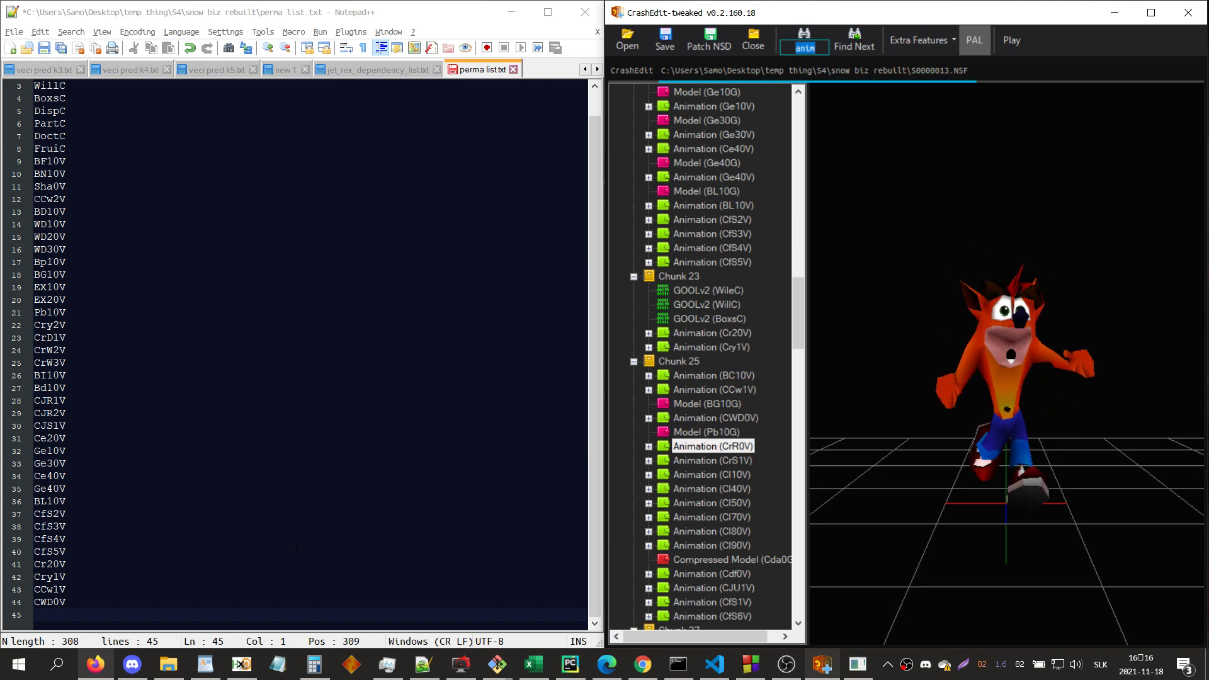
left_click(70, 616)
type("CrR0V")
key("Return")
type("CrS1V")
key("Return")
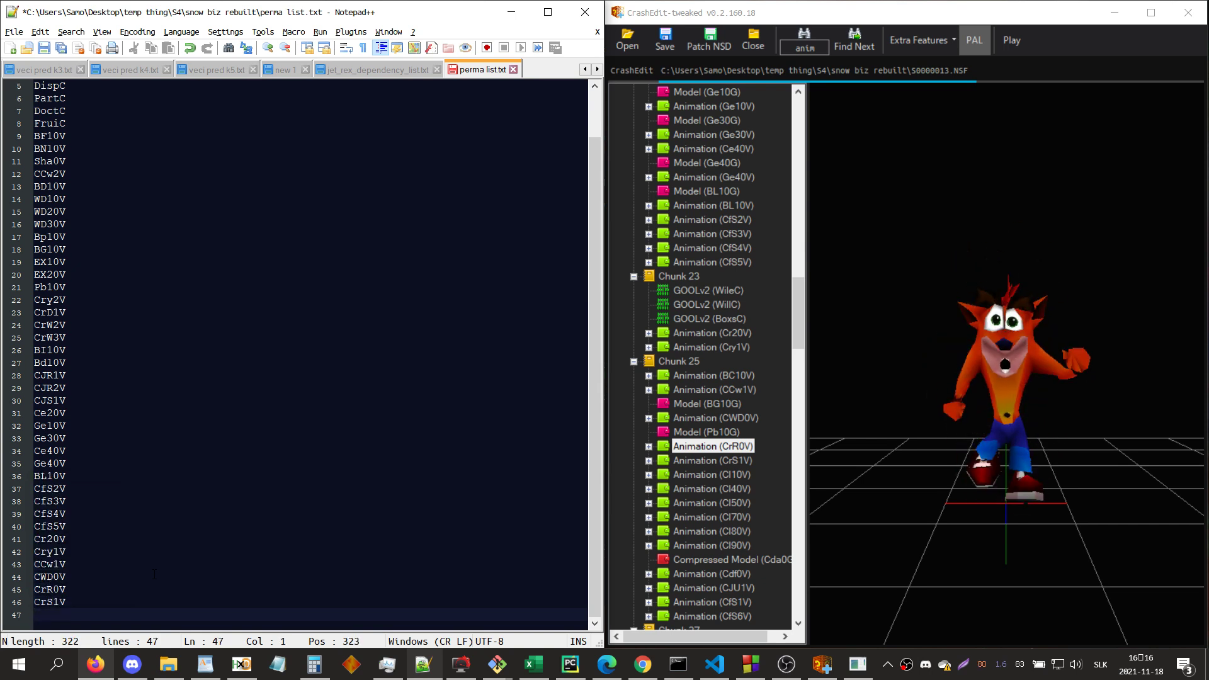
- Step through the Chunk 25 animations that follow CrR0V, previewing each one up to Cdf0V
left_click(923, 436)
key("Return")
key("Return")
key("Return")
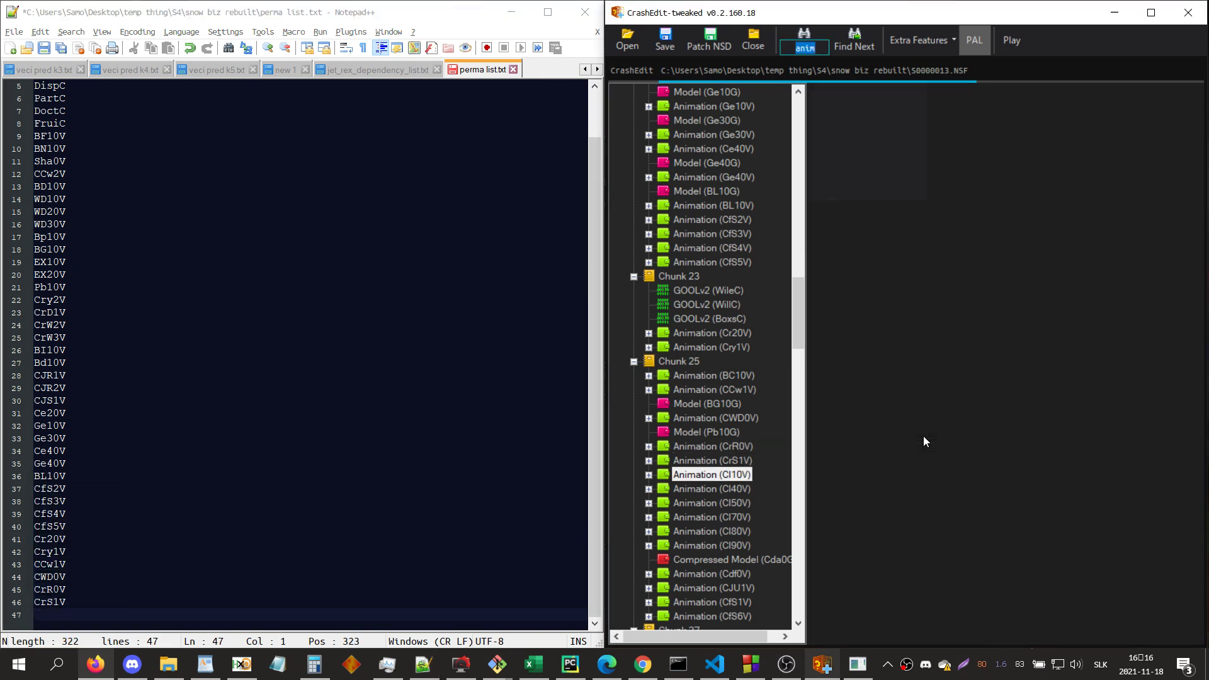
key("Return")
key("Return")
key("Return")
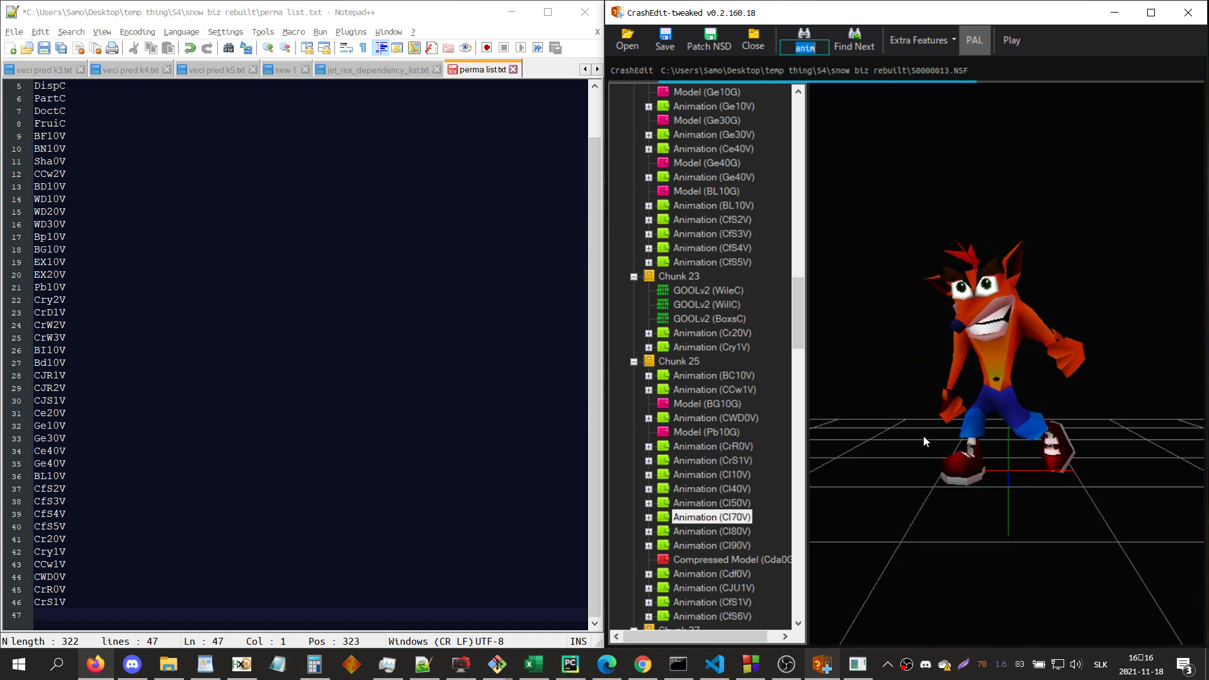
key("Return")
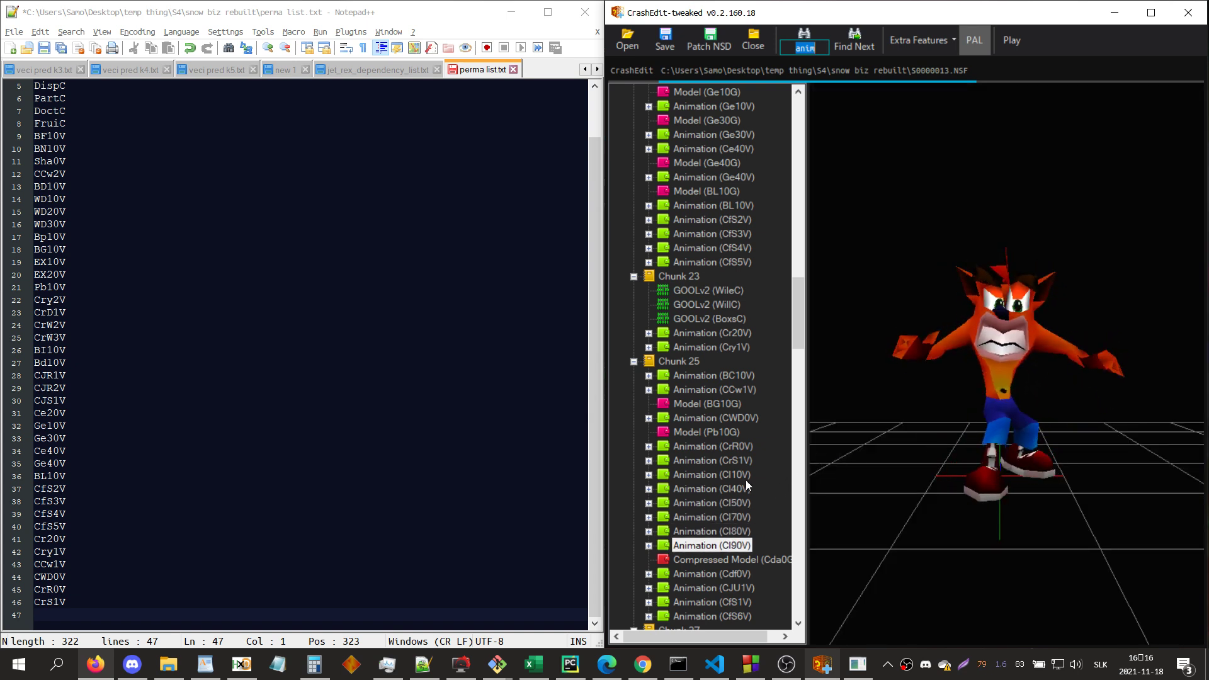
key("Return")
- Add Cdf0V, CJU1V, CfS1V and CfS6V on separate lines below CrS1V in the list
left_click(92, 619)
type("C")
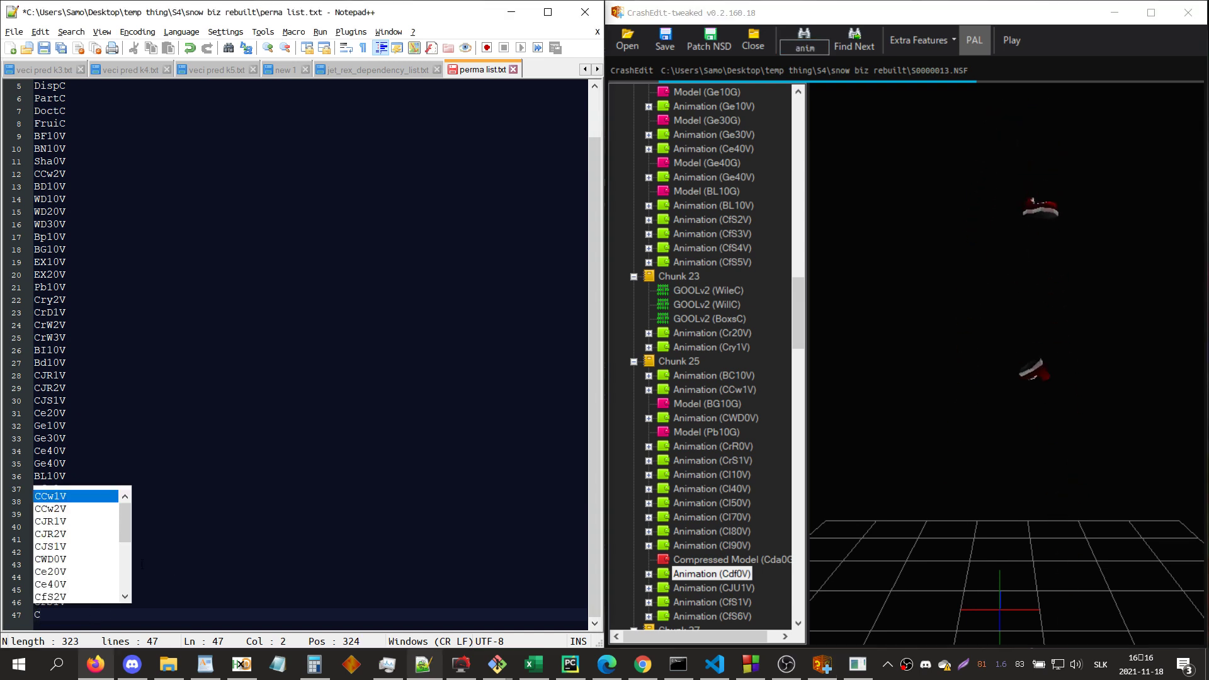
type("o")
type("f0V")
key("Return")
type("CJU1V CfS1V CfS6")
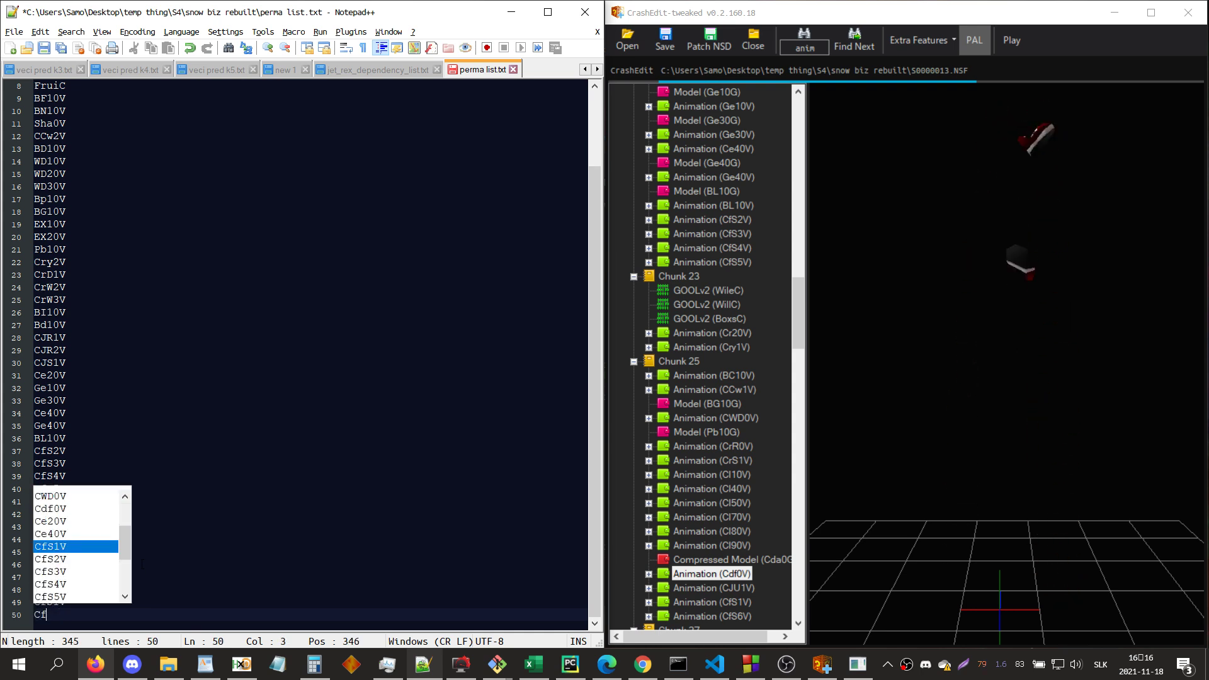
- Advance to the first animation of Chunk 27 in CrashEdit, and add WiBlV below CfS6V in the list
left_click(1046, 436)
key("F3")
key("F3")
key("F3")
key("F3")
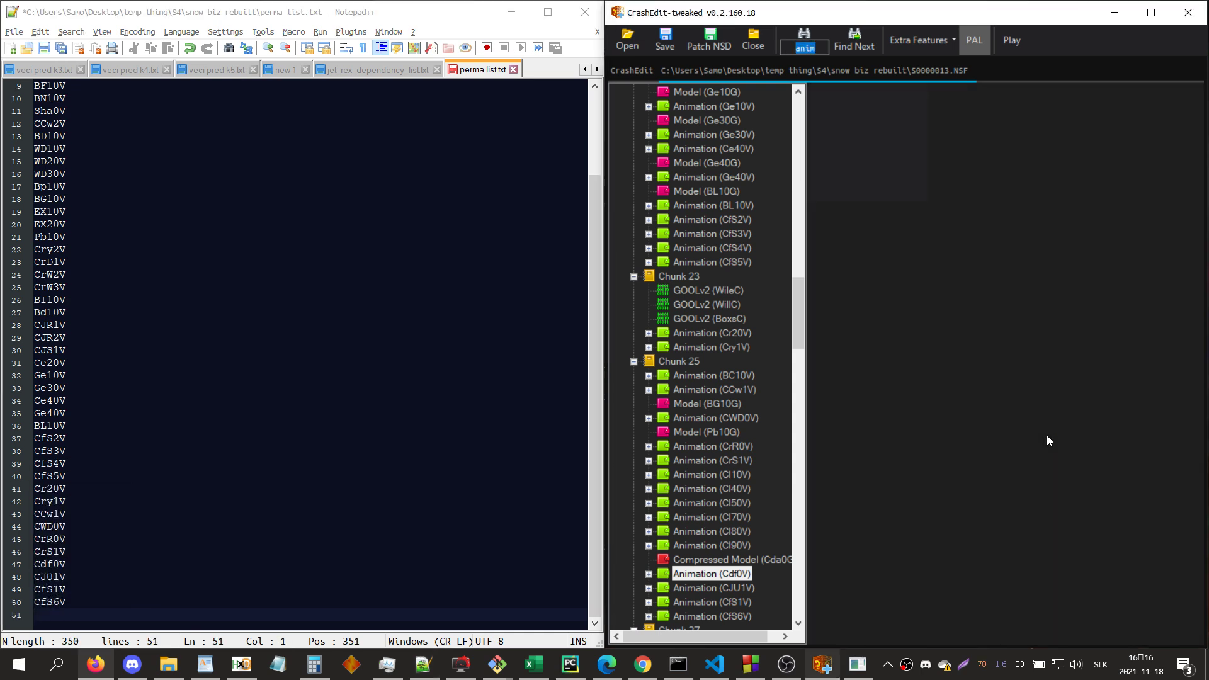
scroll(755, 541, "down", 4)
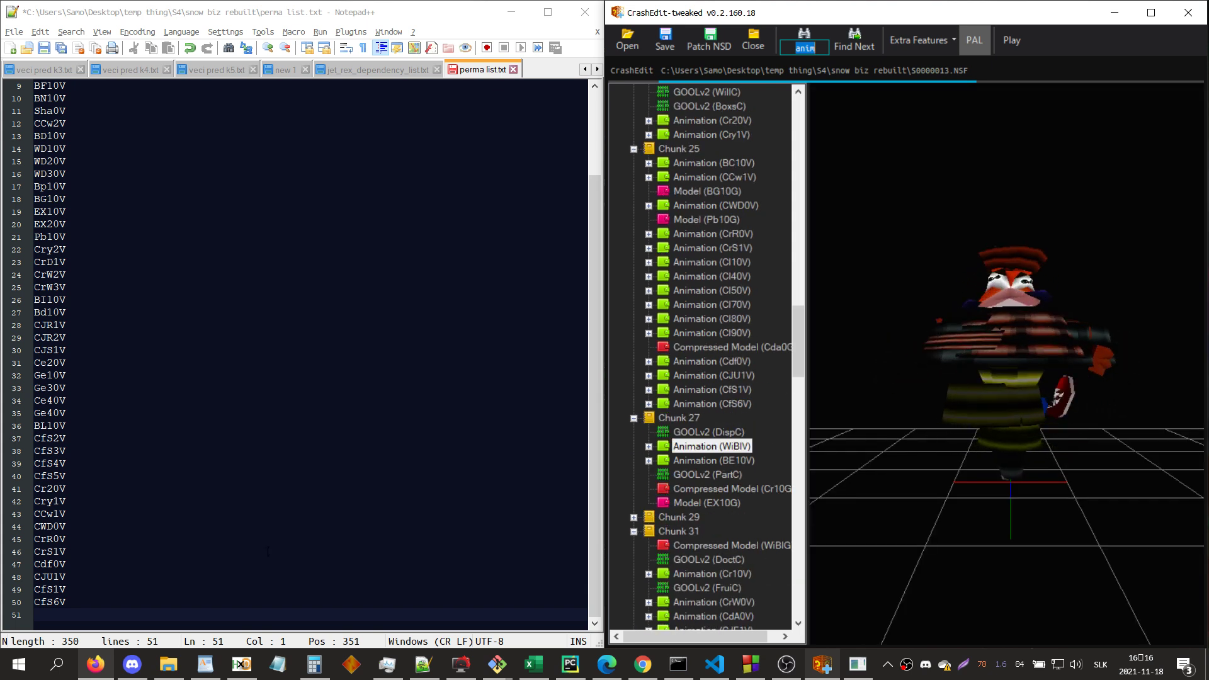
key("alt+Tab")
type("W")
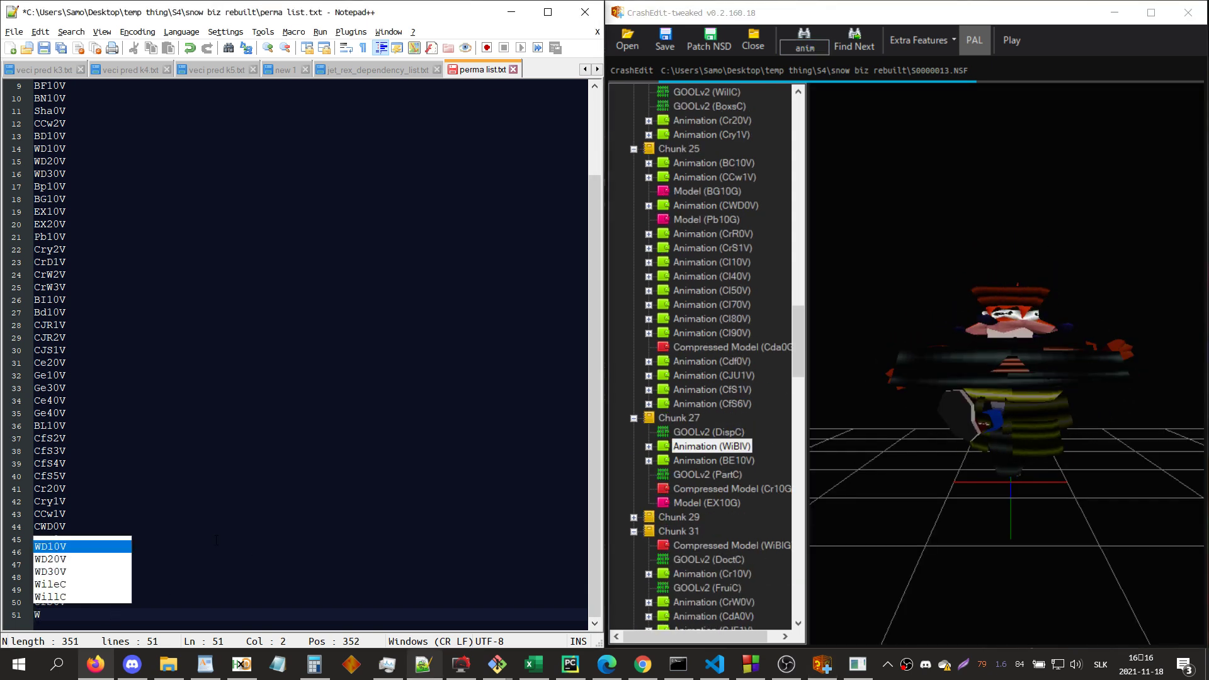
type("iBlV")
key("Return")
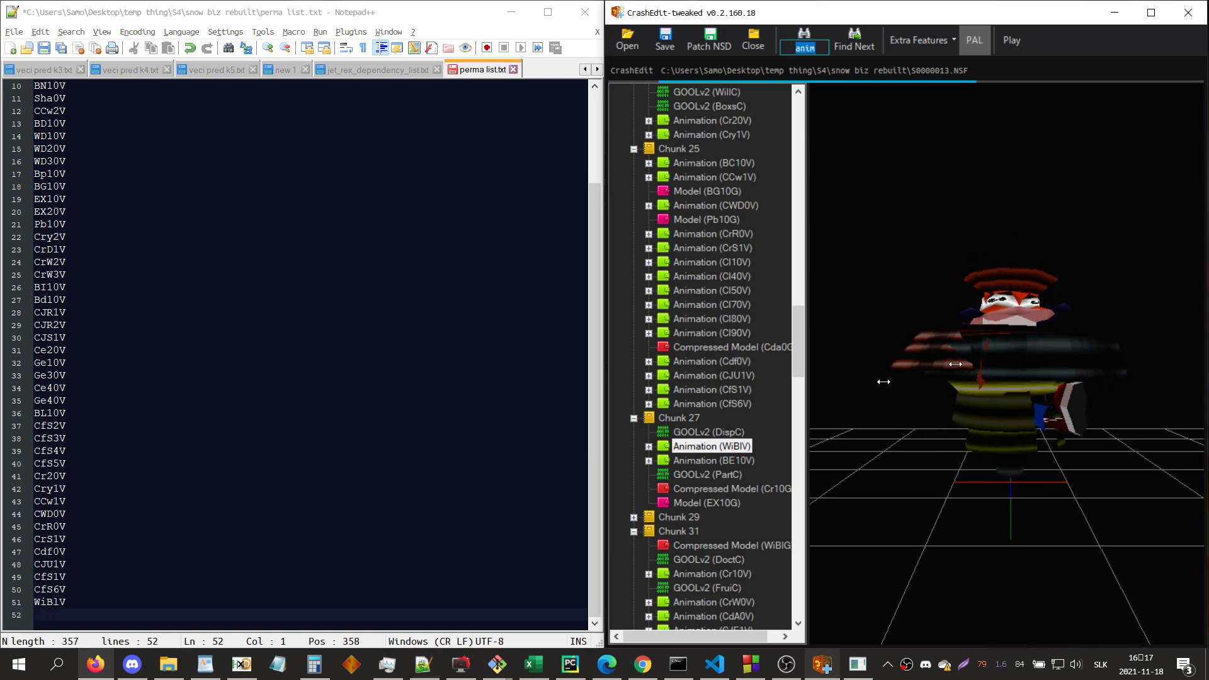
- Preview the BE10V animation in Chunk 27 and append BE10V on a new line of perma list.txt
left_click(714, 461)
left_click(71, 613)
type("BE10V")
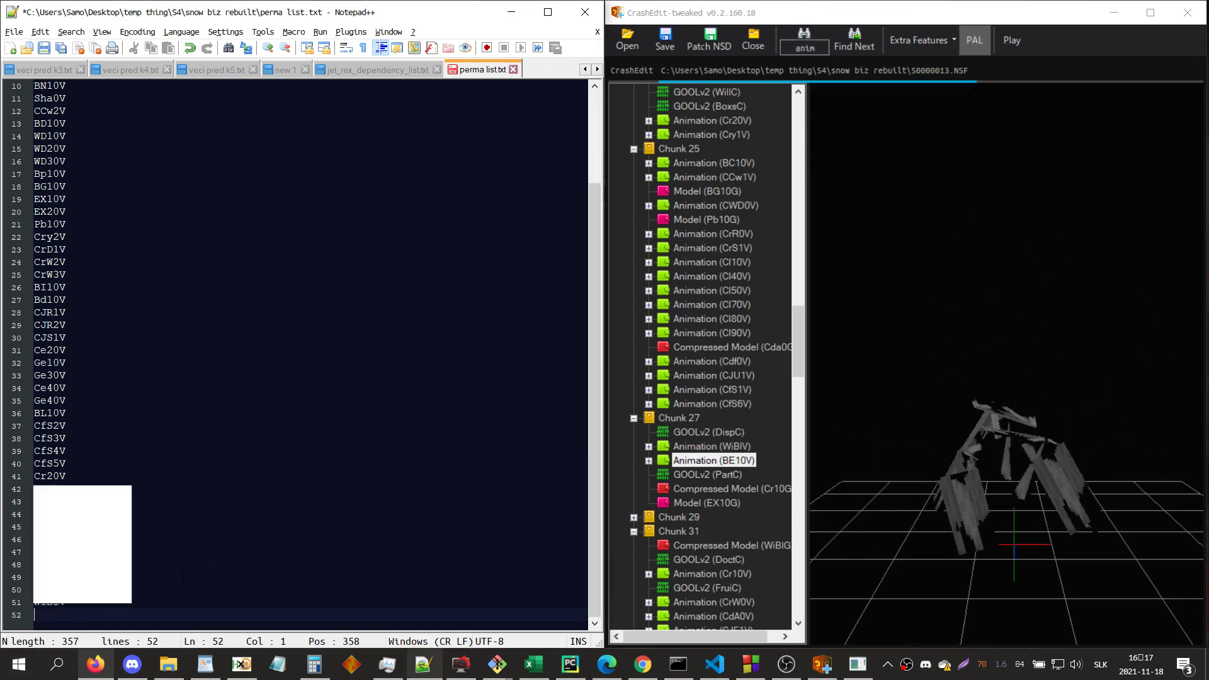
key("Return")
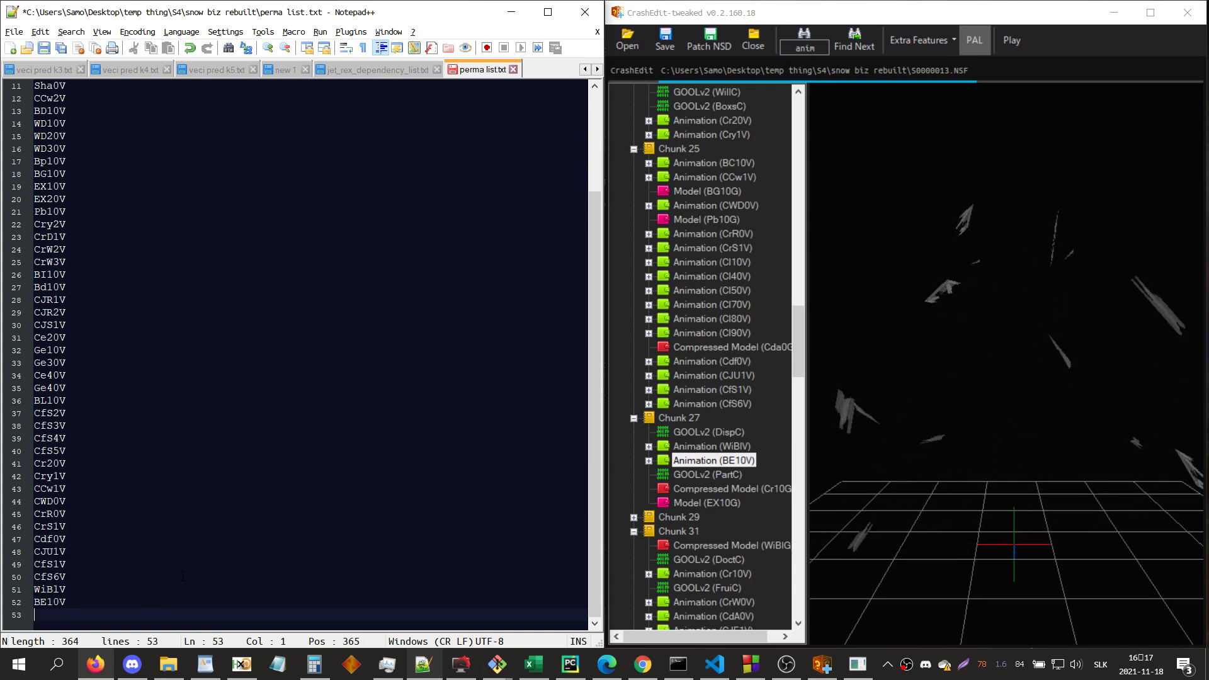
- Check the next animations through Cr10V in Chunk 31, and append Cr10V, CrW0V and CdA0V to the perma list
left_click(1018, 462)
key("F3")
scroll(781, 509, "down", 3)
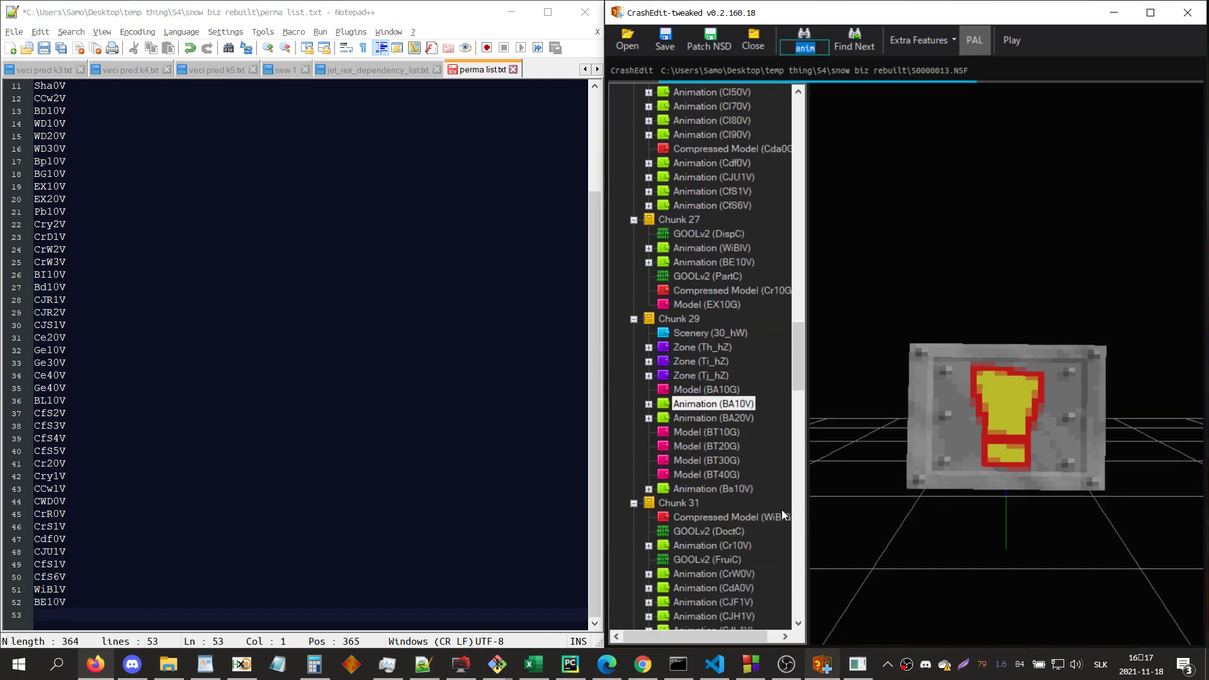
key("F3")
key("F3")
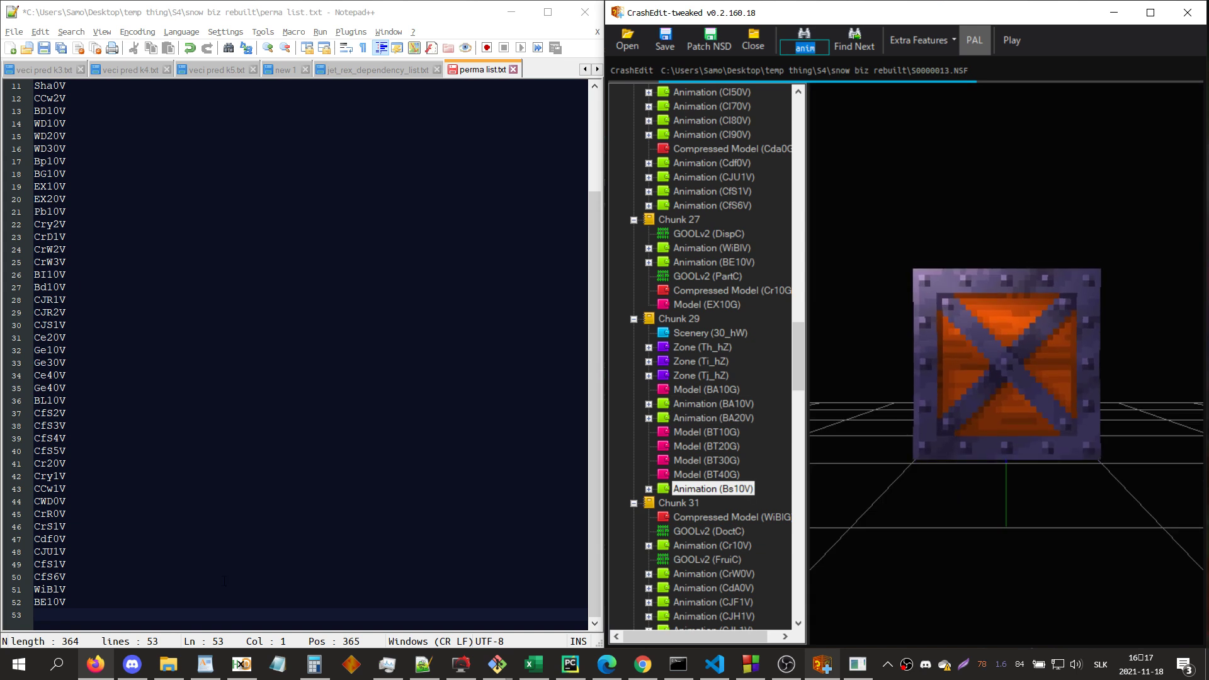
key("F3")
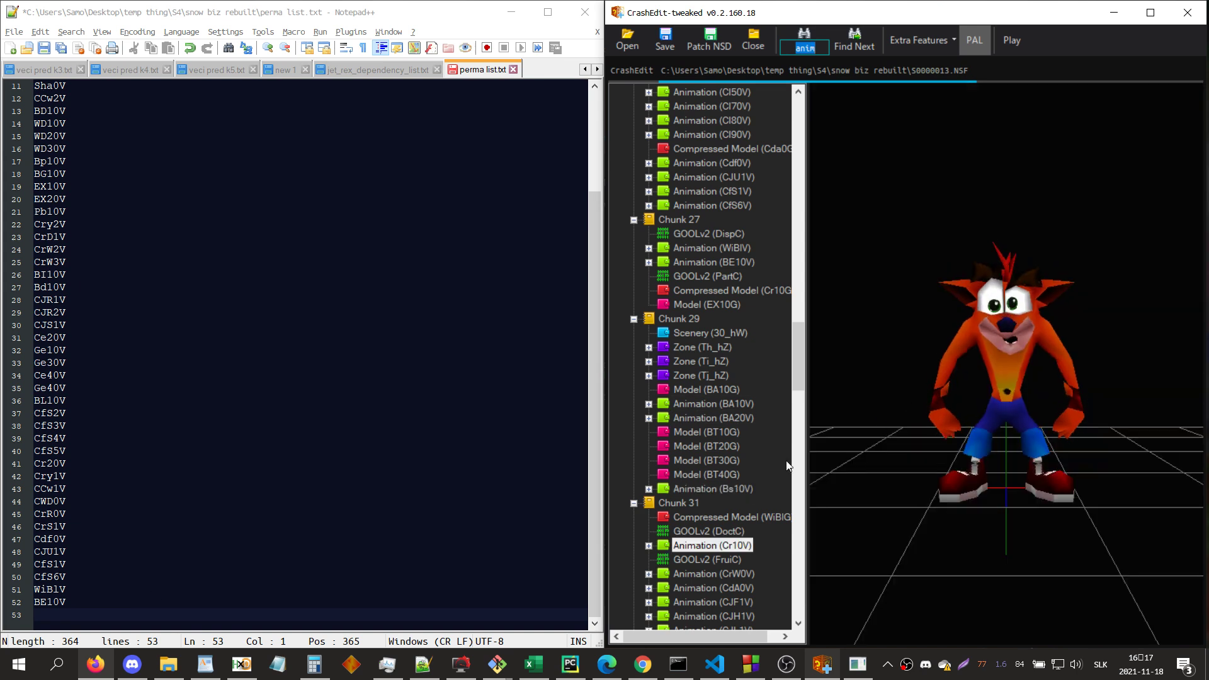
left_click(75, 614)
type("C")
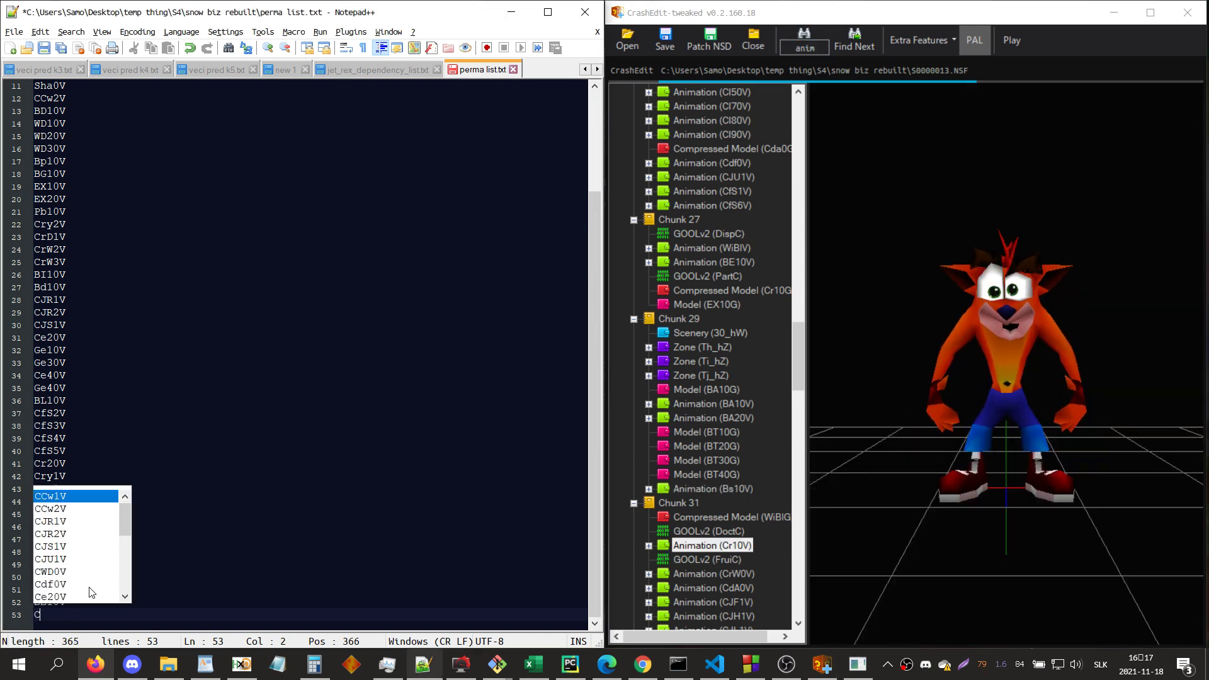
type("r10V ")
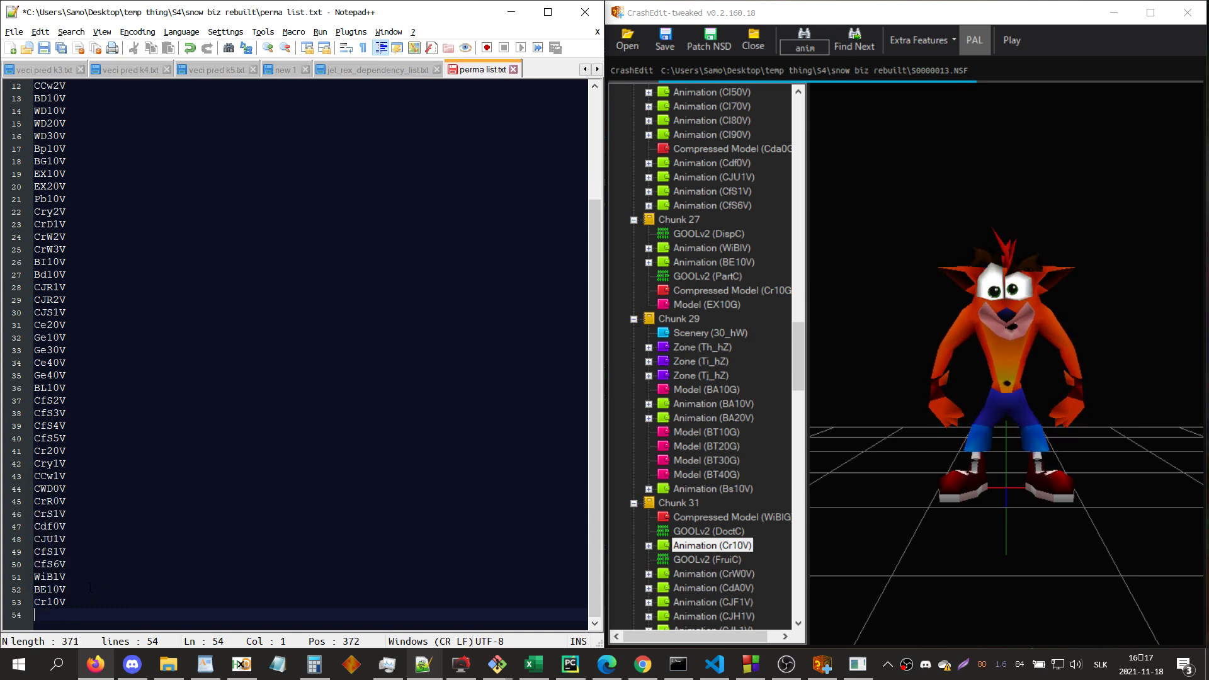
type("CrW0V")
key("Return")
type("Cd")
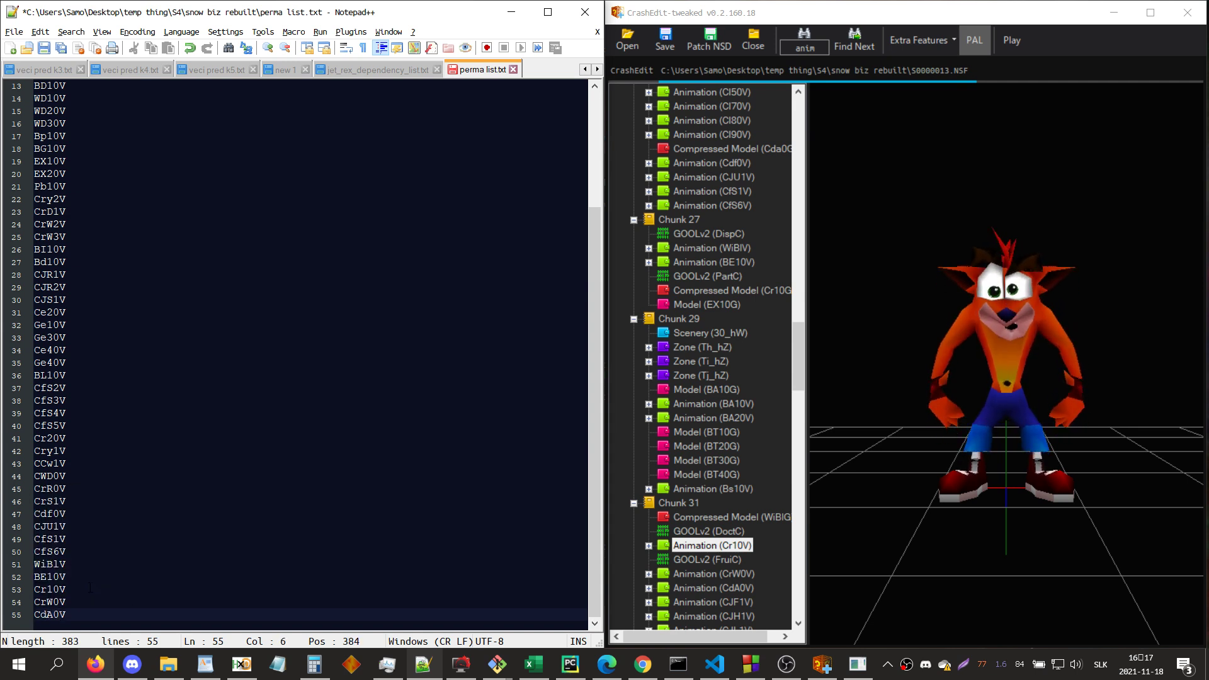
- Deprocess the Cr10V animation entry in Chunk 31 and open its first item to inspect the raw data
right_click(728, 546)
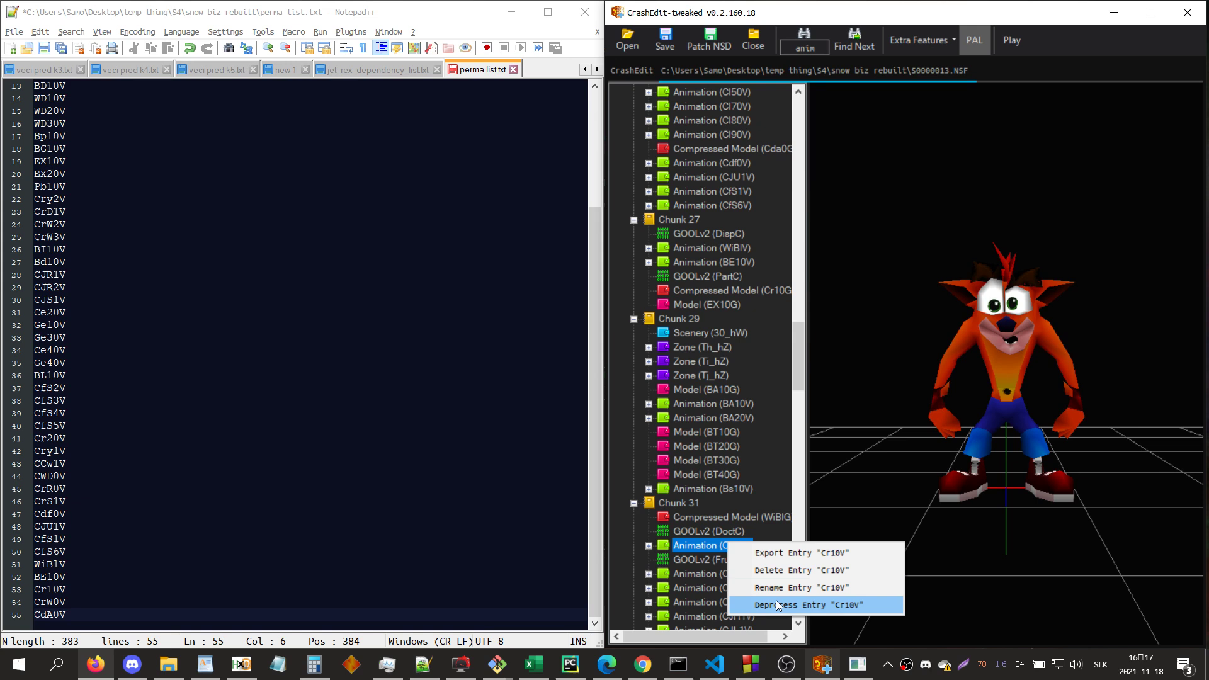
left_click(776, 603)
double_click(690, 548)
left_click(687, 479)
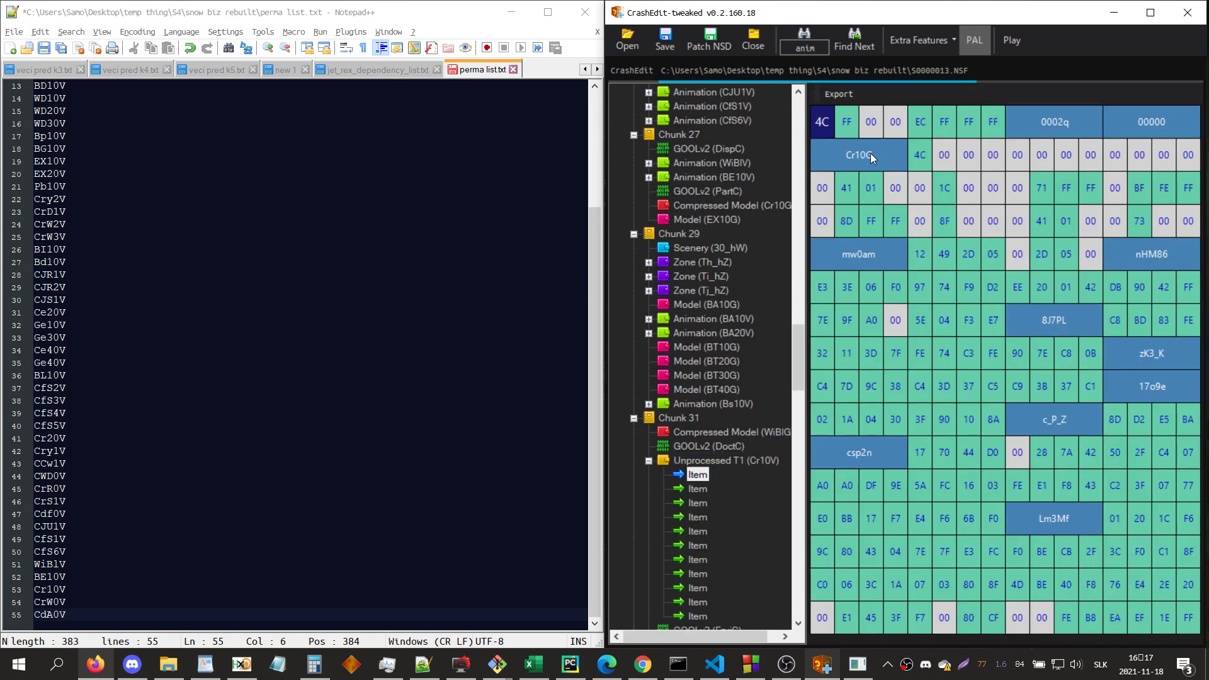
- Search the NSF entries for cr10g to locate the model referenced by the Cr10V animation
double_click(805, 48)
type("cr10g")
key("Return")
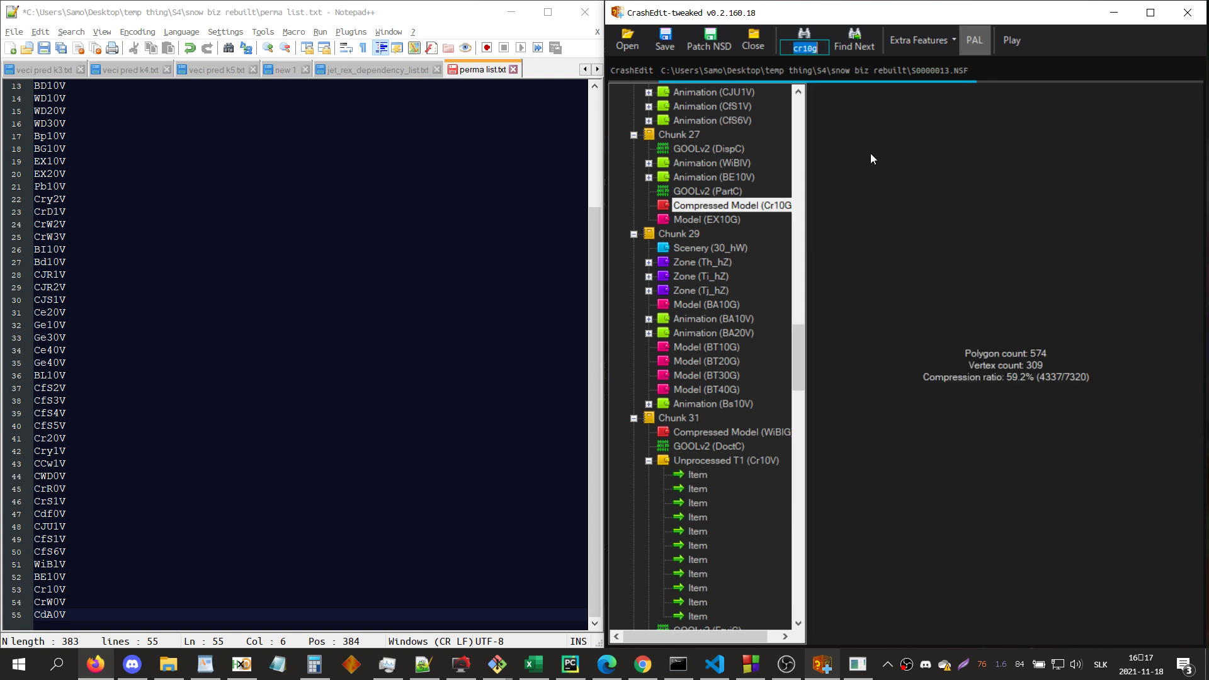
key("alt+Tab")
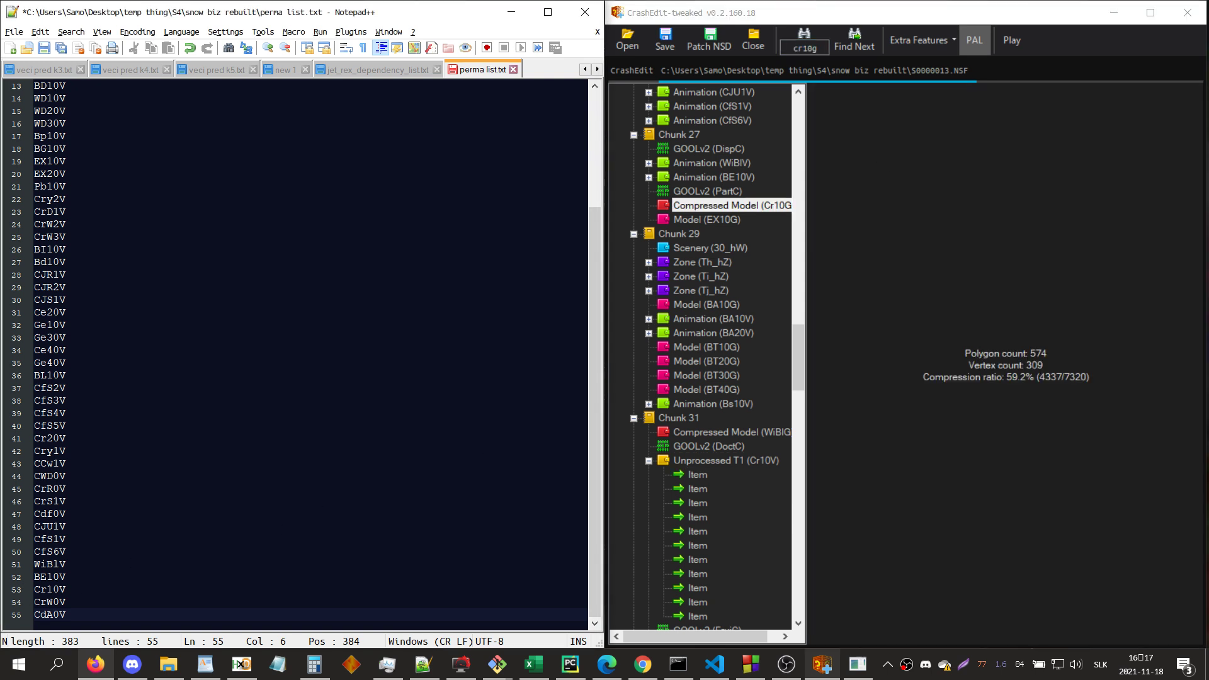
- Process the unprocessed Cr10V entry in Chunk 31 back into an animation
left_click(726, 462)
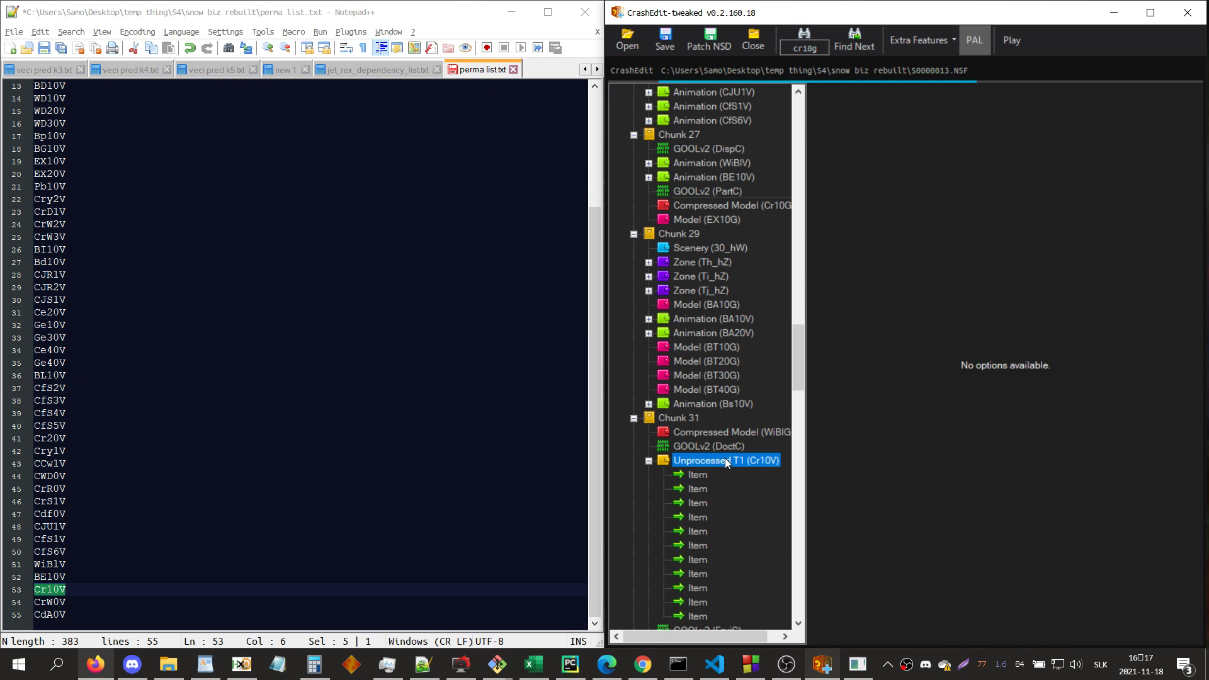
right_click(725, 460)
left_click(784, 538)
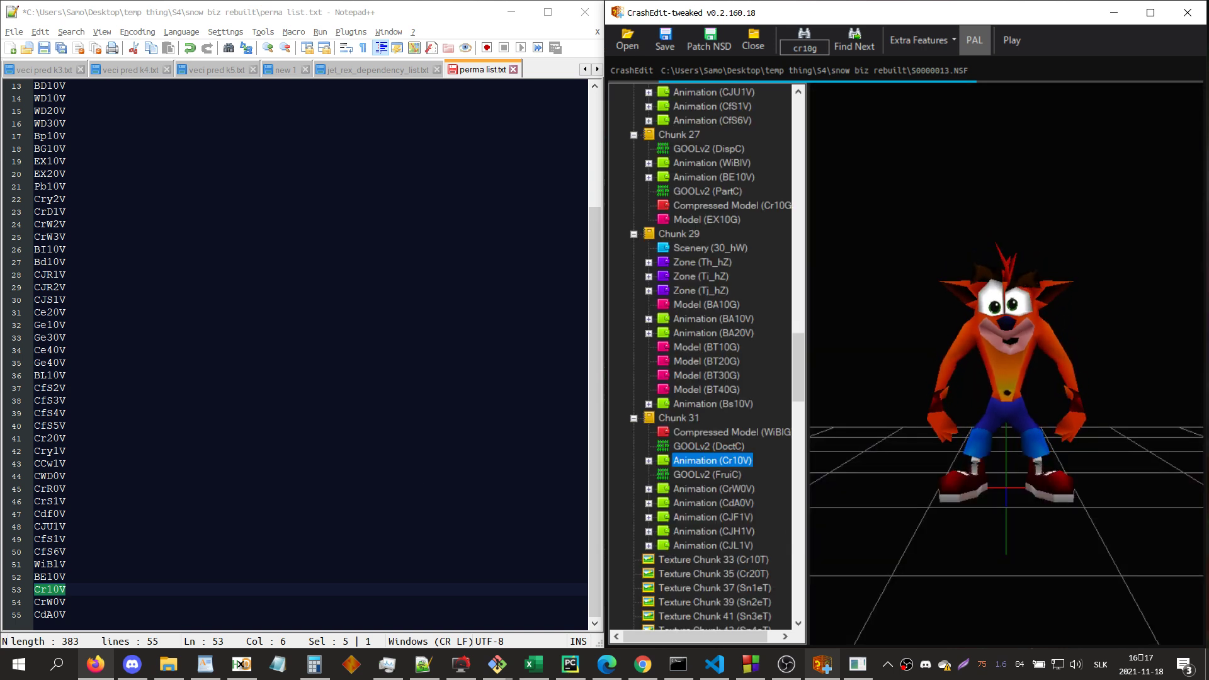
- Search for anim entries and go through the animation matches from the start of the file up to CJF1V in Chunk 31
key("ctrl+f")
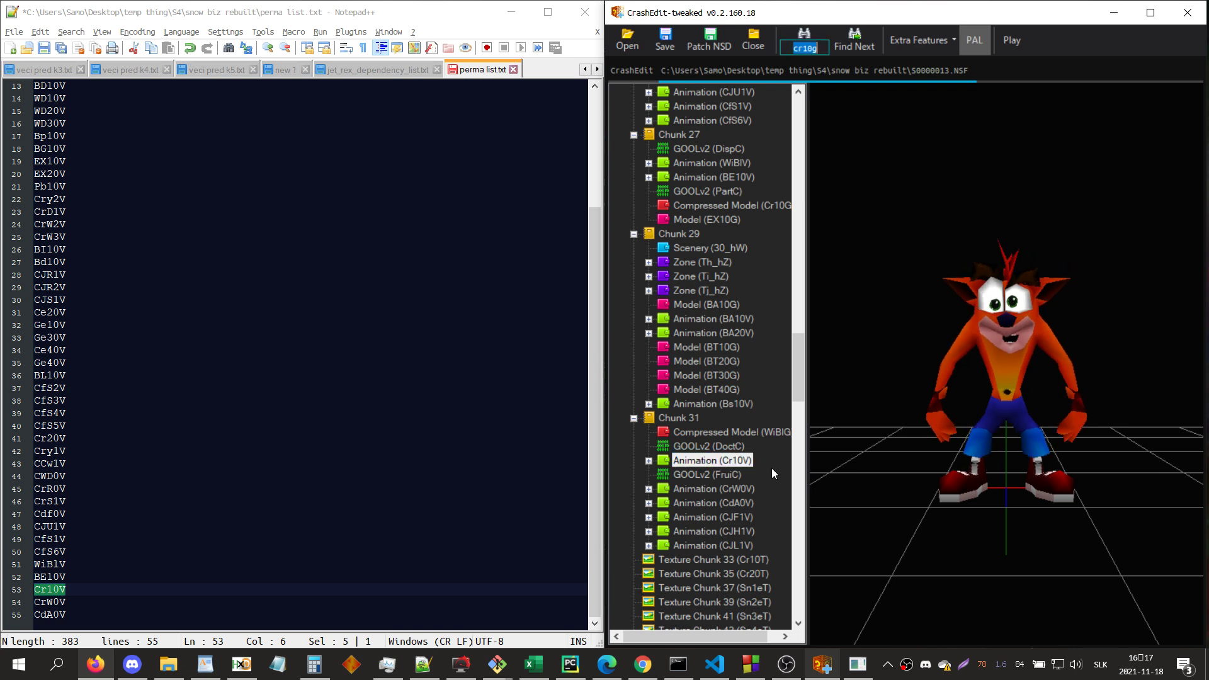
type("an")
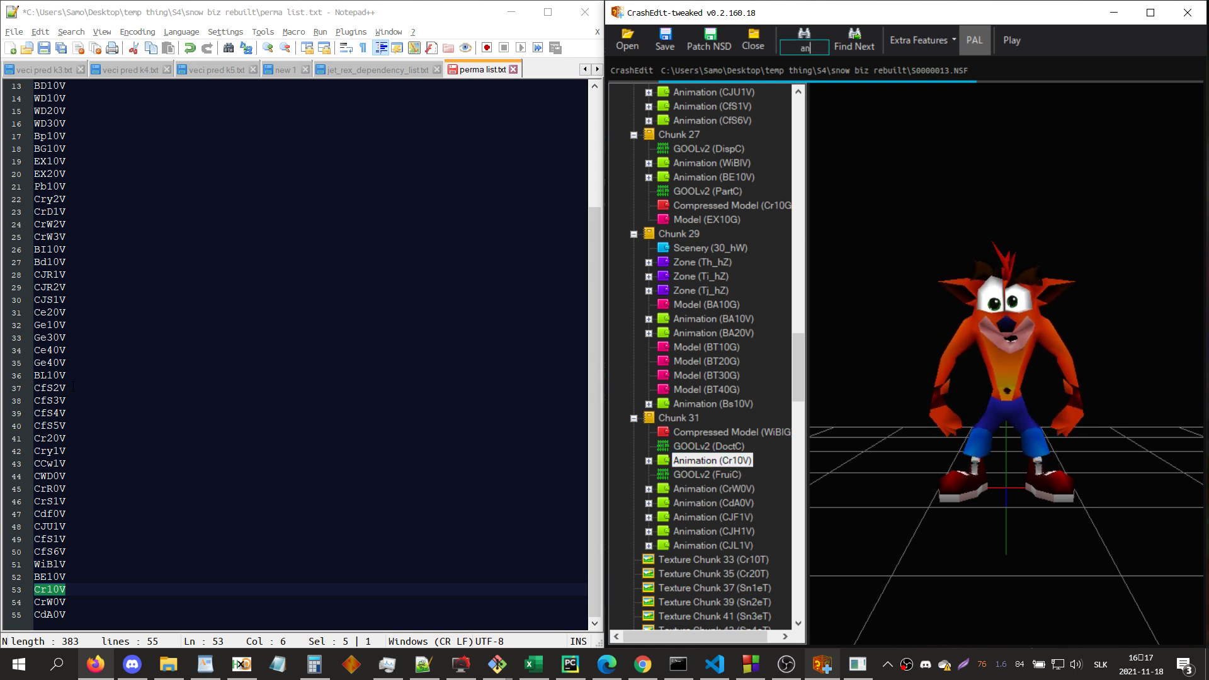
type("im")
key("Return")
key("Return")
key("Return")
key("Return")
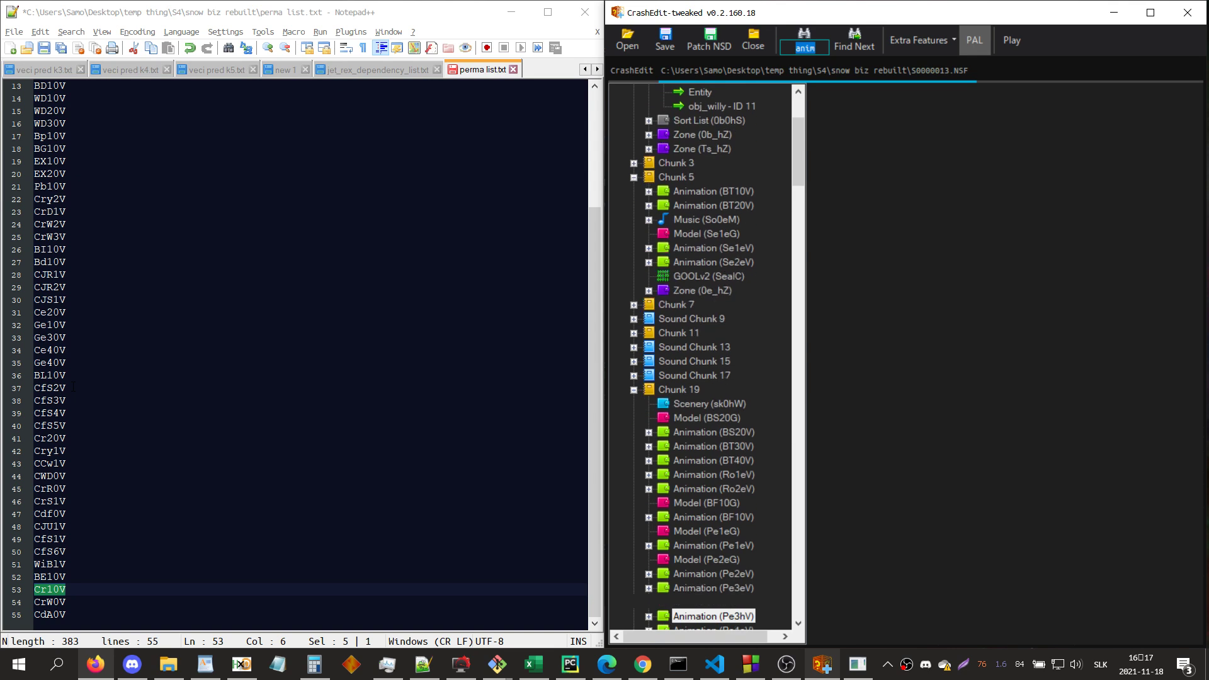
key("Return")
key("Return")
key("Return")
key("Return")
key("Return")
key("Return")
key("Return")
key("Return")
key("Return")
key("Return")
key("Return")
key("Return")
key("Return")
key("Return")
key("Return")
key("Return")
key("Return")
key("Return")
key("Return")
key("Return")
key("Return")
key("Return")
key("Return")
key("Return")
key("Return")
key("Return")
key("Return")
key("Return")
key("Return")
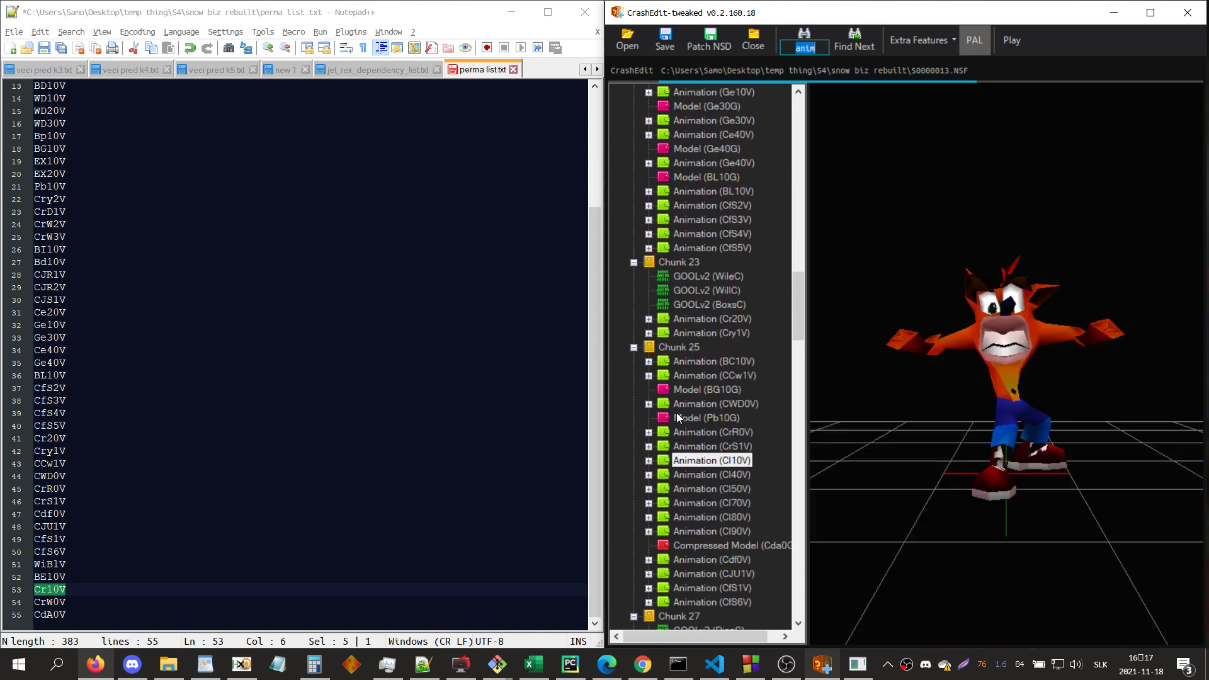
key("Return")
key("Return")
key("Return")
key("Return")
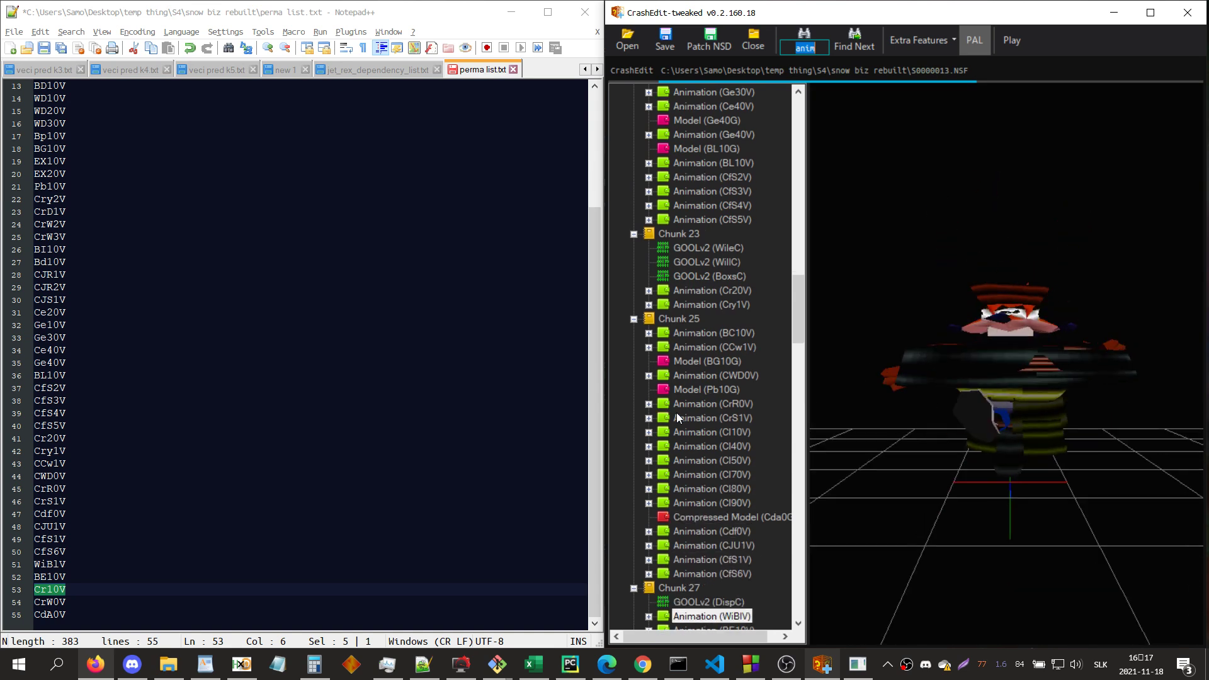
key("Return")
key("Return")
key("Return")
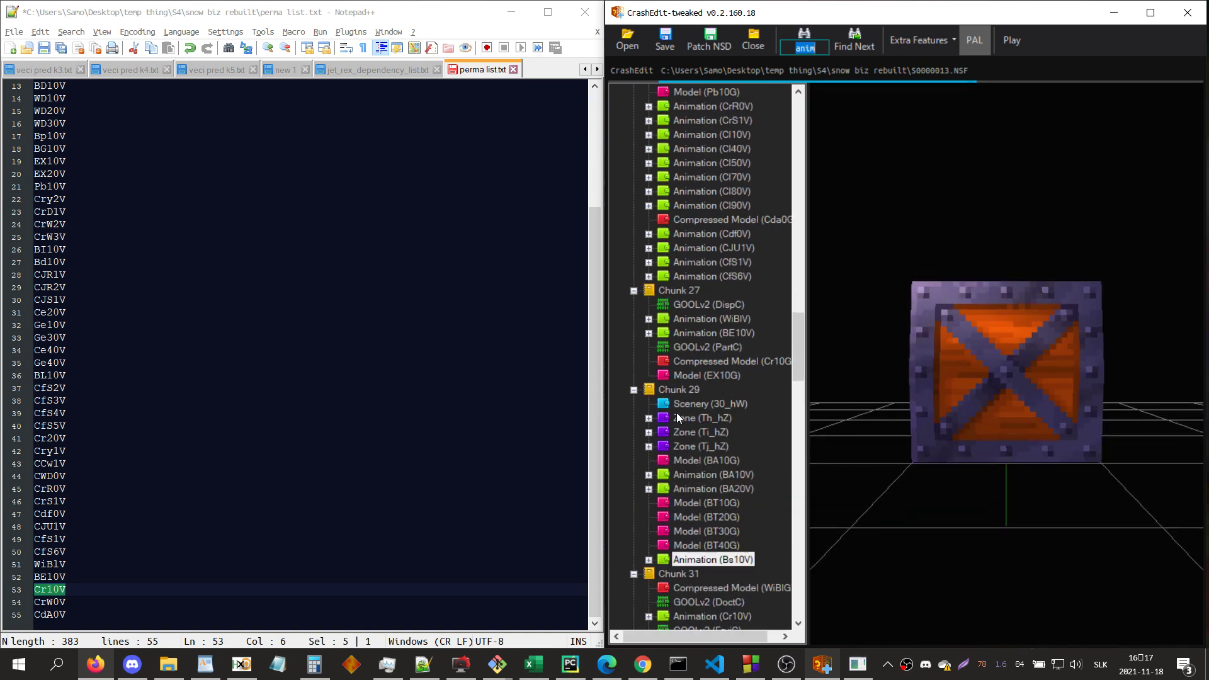
key("Return")
key("Return")
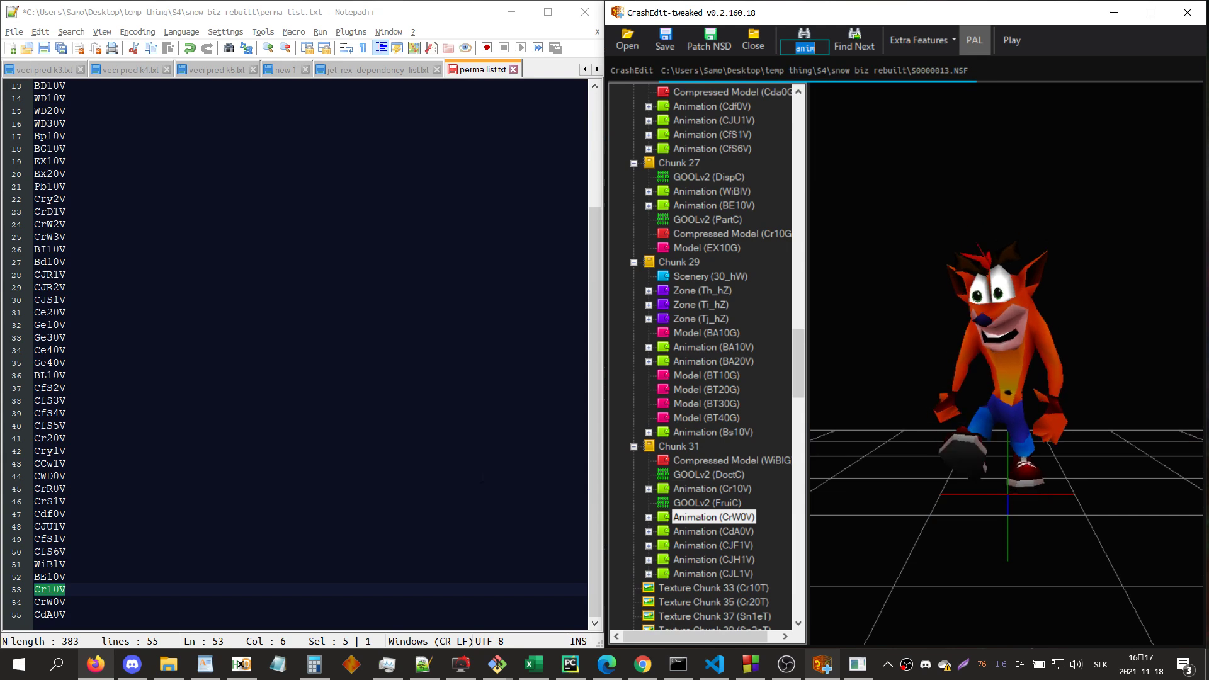
key("Return")
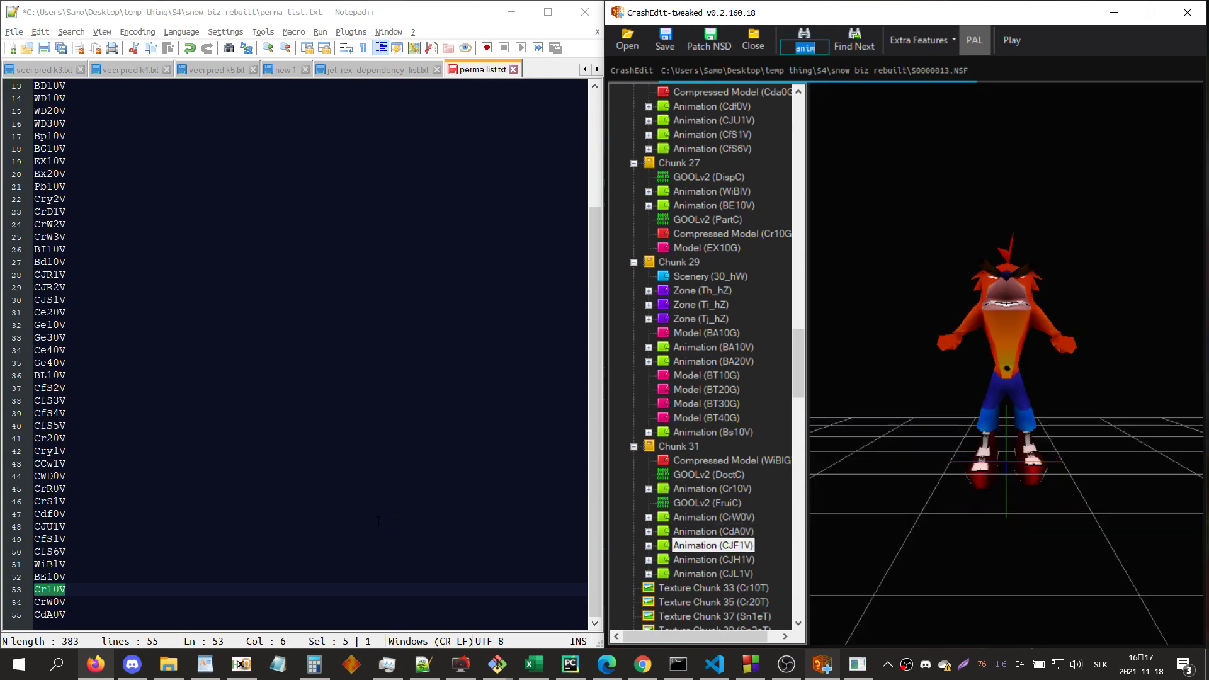
- Append CJF1V, CJH1V and CJL1V on separate lines at the end of the perma list
left_click(141, 617)
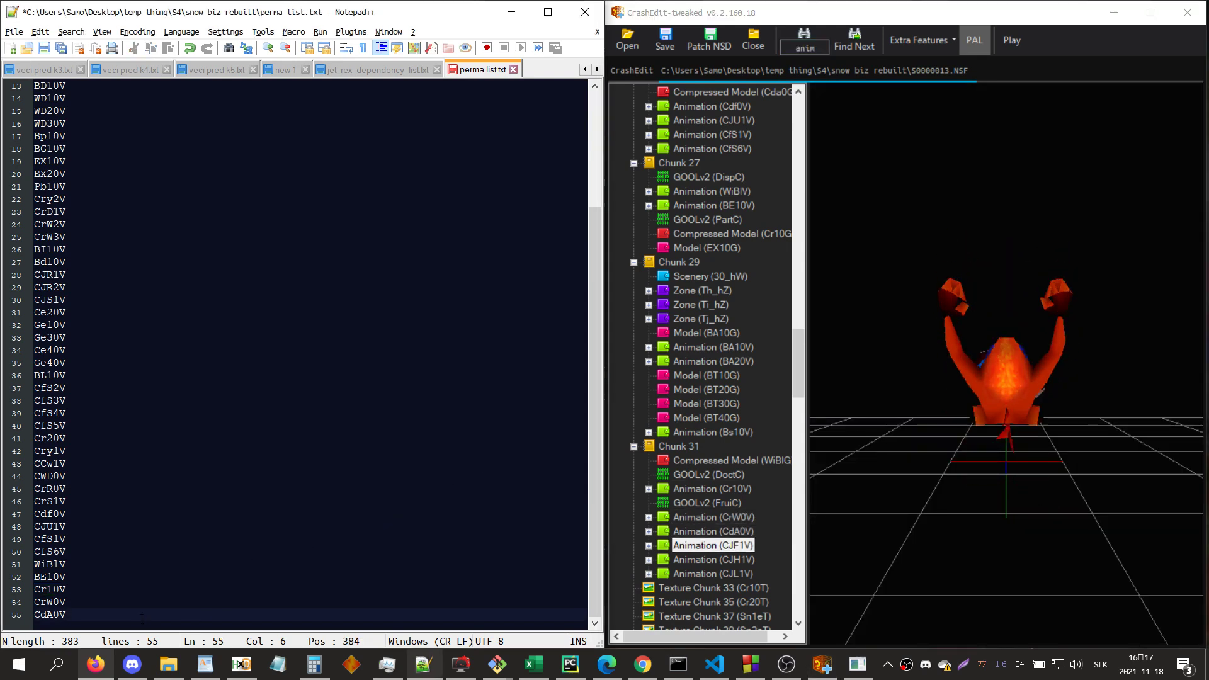
key("Return")
type("CJ")
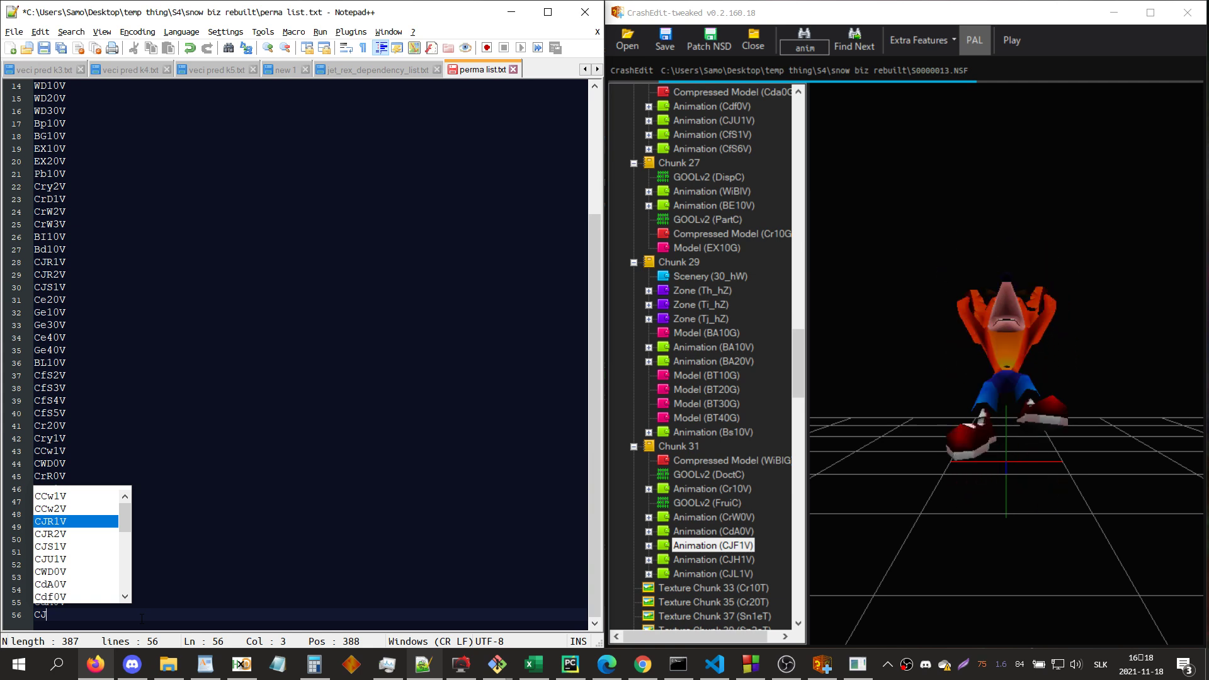
type("F1V")
key("Return")
type("CJ")
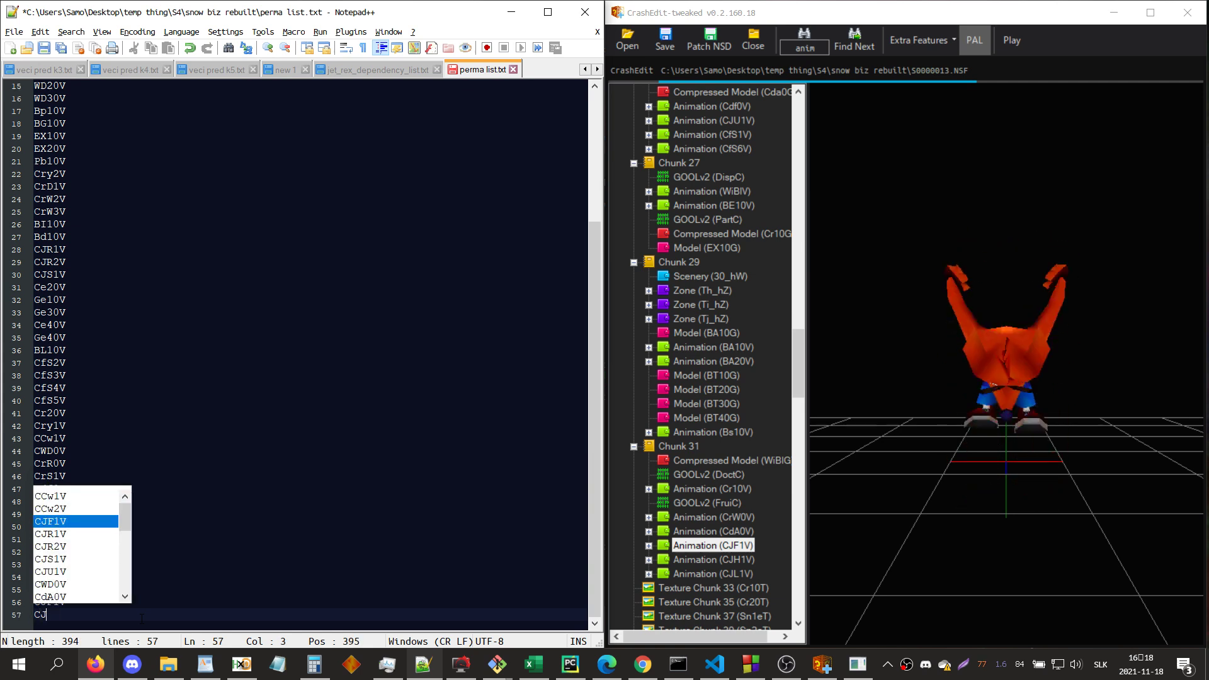
type("H1V")
key("Return")
type("CJL1V")
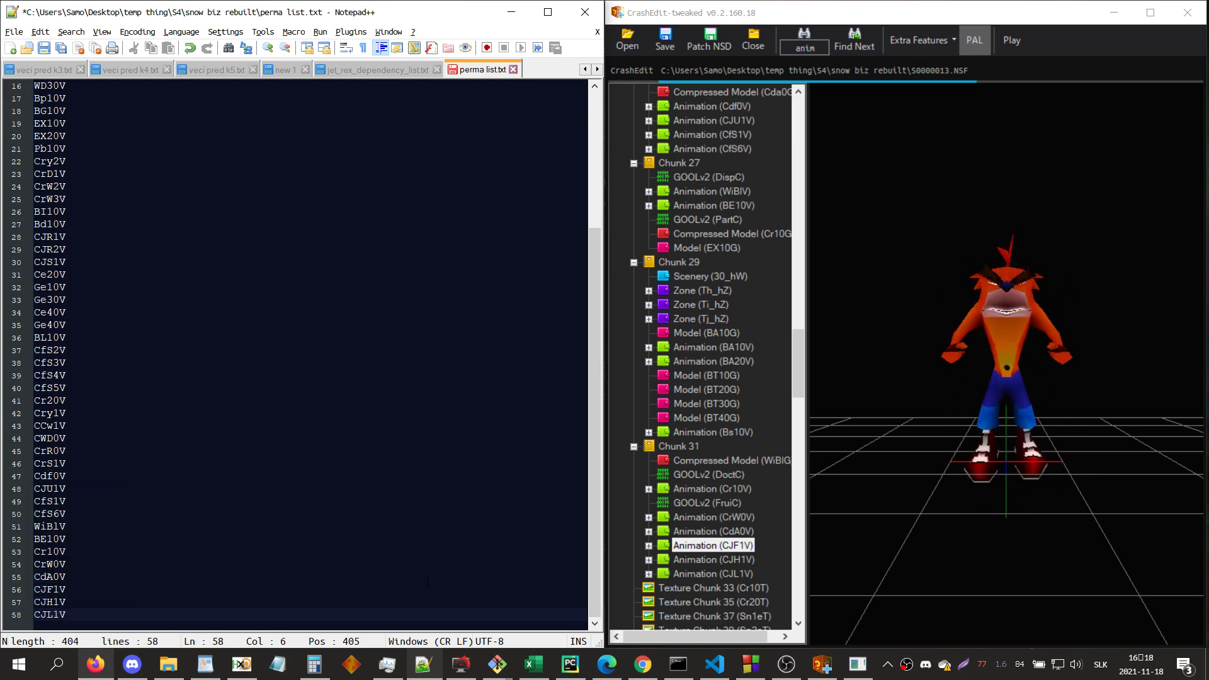
- Switch to CrashEdit and continue through the anim matches from CJH1V in Chunk 31 up to Pl60V in Chunk 59
left_click(928, 558)
key("Return")
key("Return")
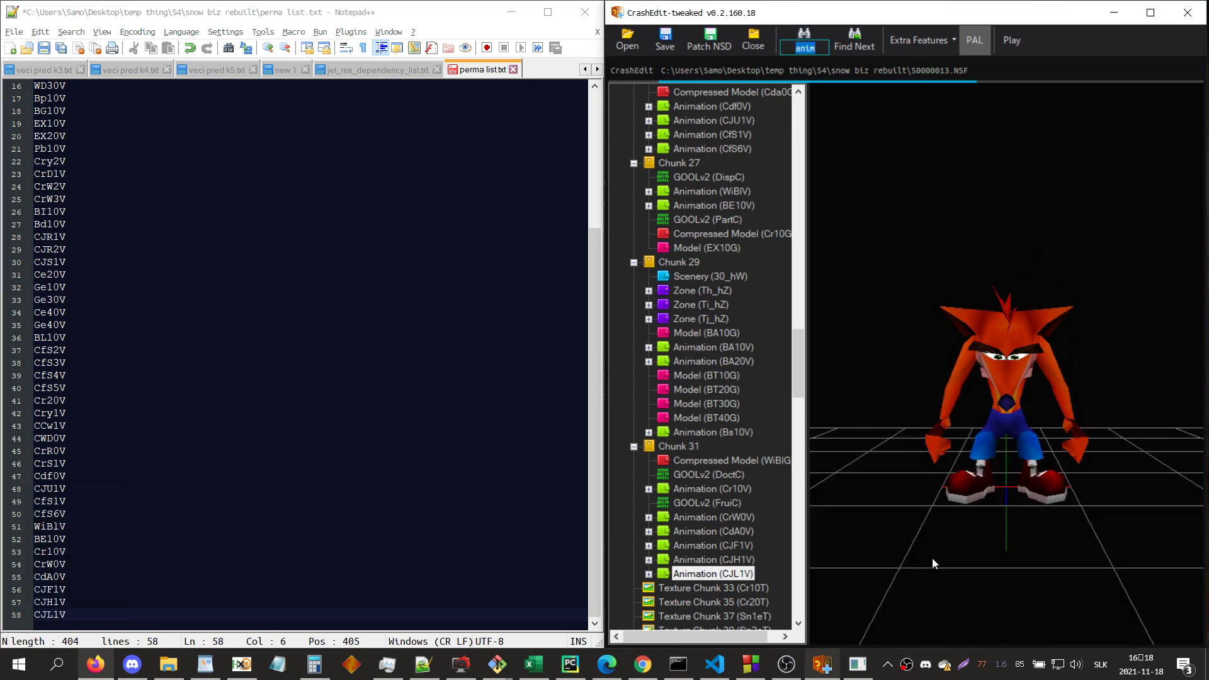
key("Return")
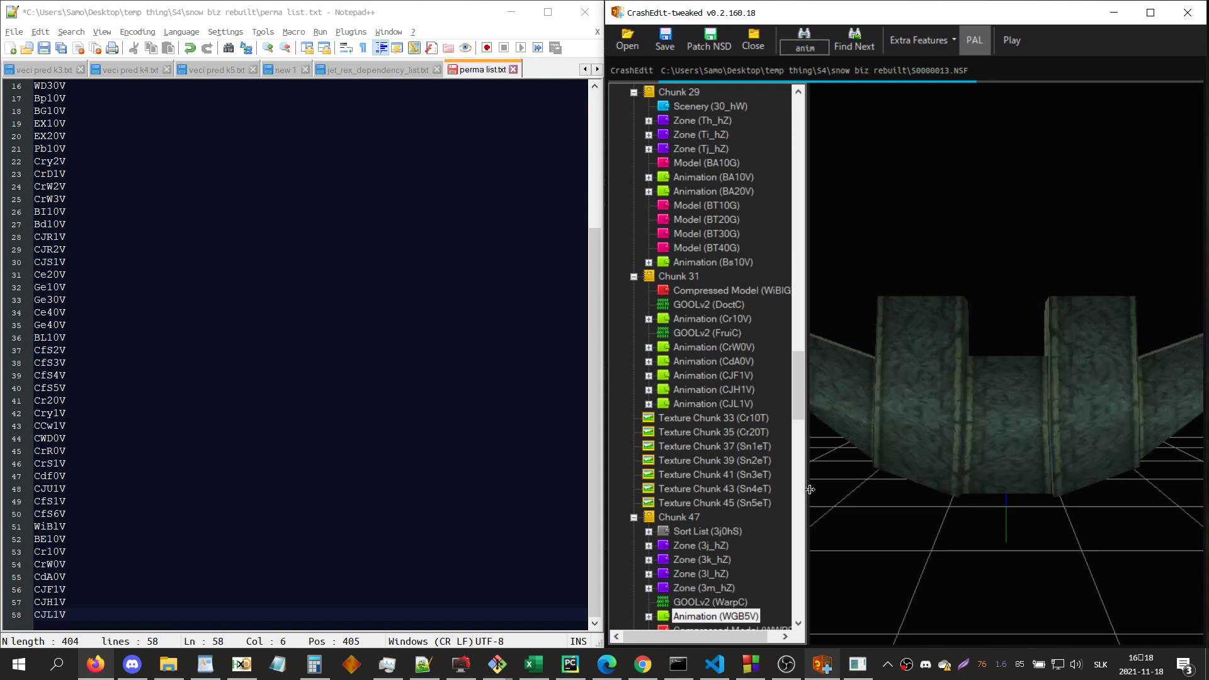
key("Return")
key("Return")
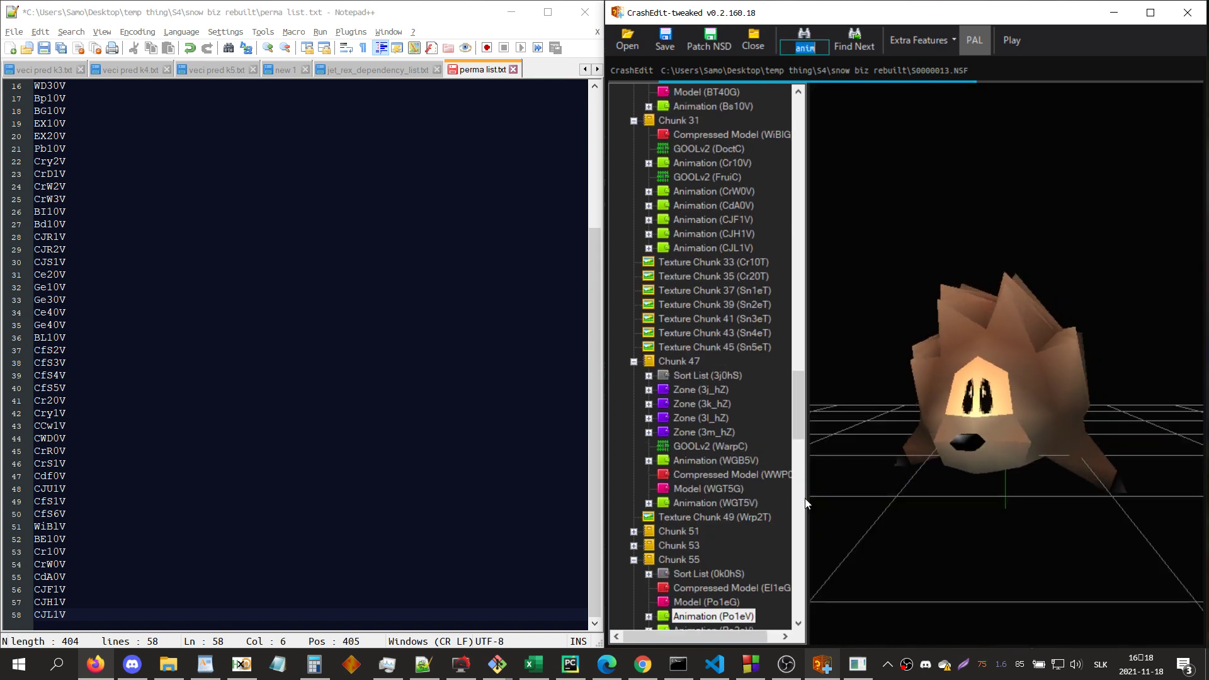
key("Return")
key("Return")
key("Return")
key("Return")
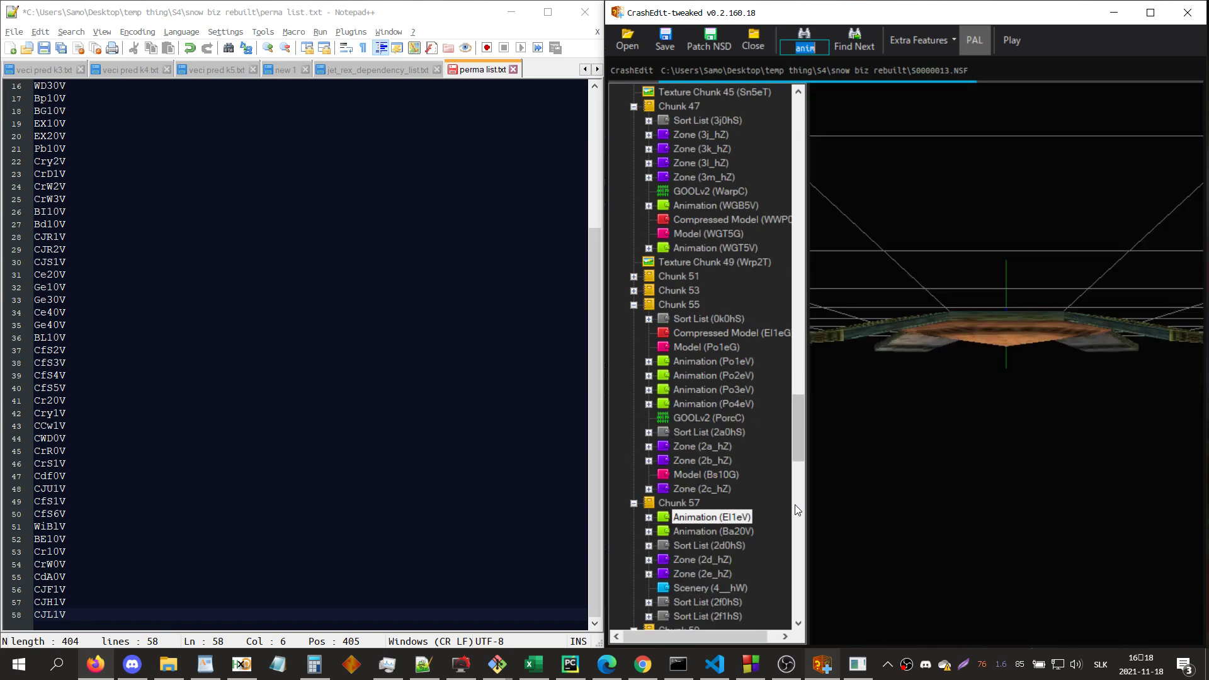
key("Return")
key("Return")
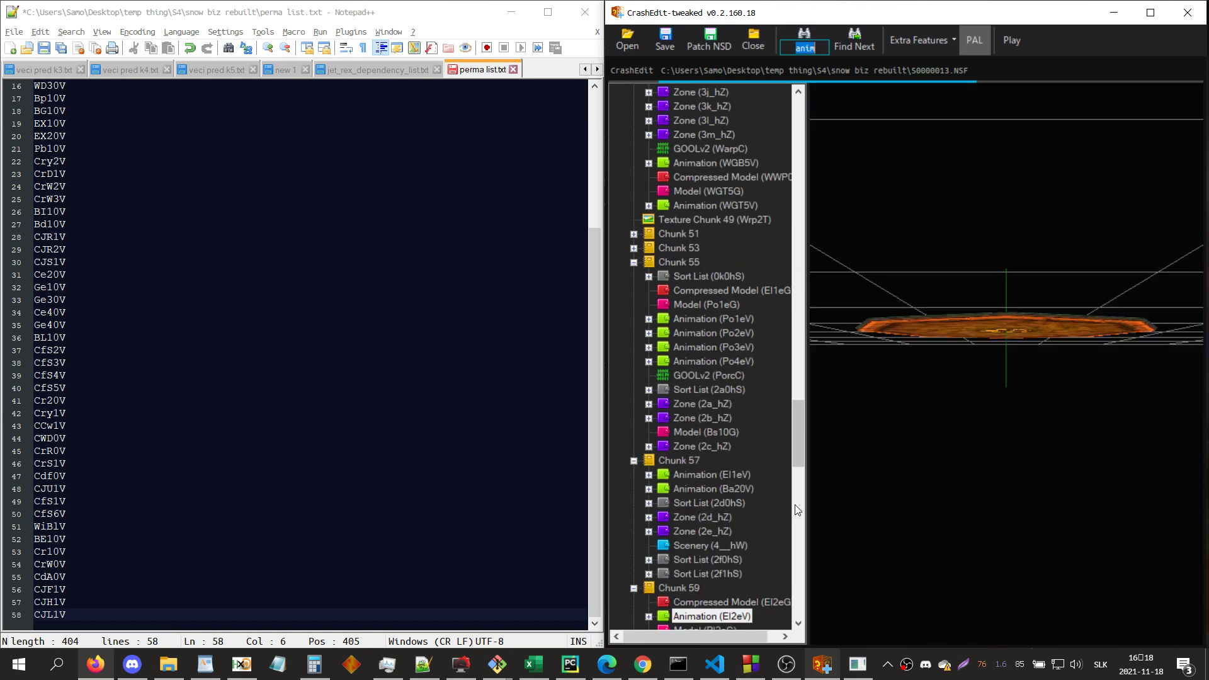
key("Return")
key("Return")
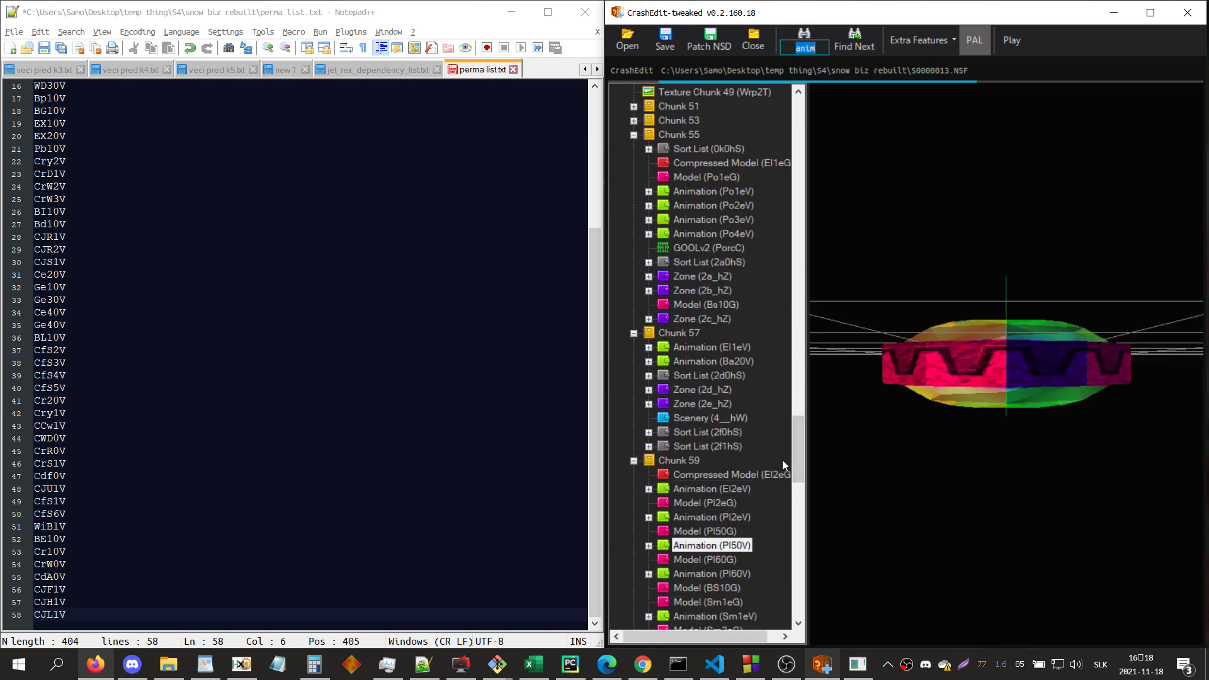
key("Return")
left_click_drag(917, 461, 933, 484)
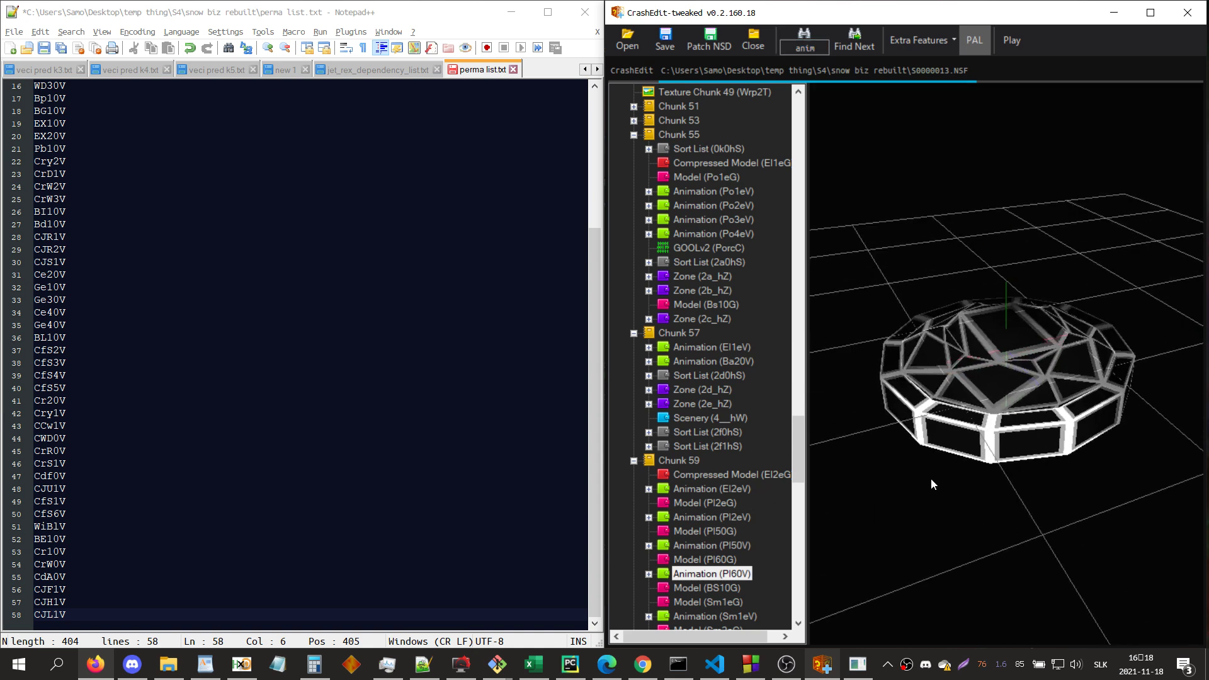
- Continue through the anim matches from Sm1eV in Chunk 59 up to Cda0V in Chunk 71
key("Return")
key("Return")
key("Return")
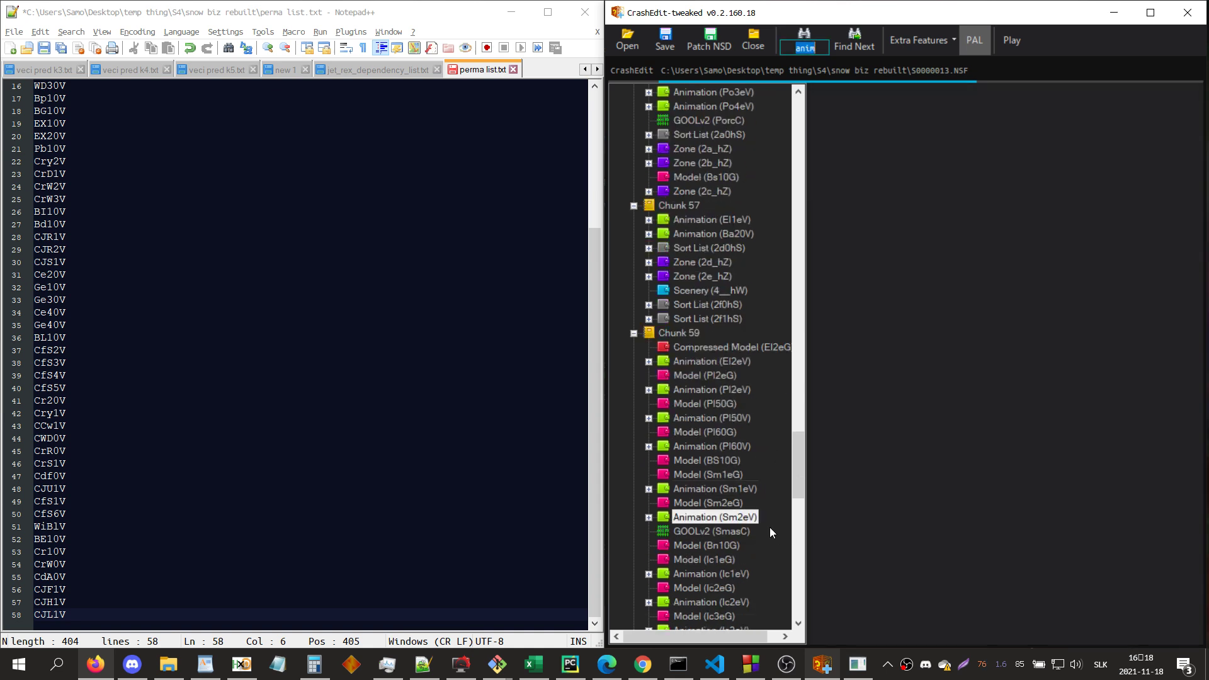
key("Return")
key("Return")
key("Return")
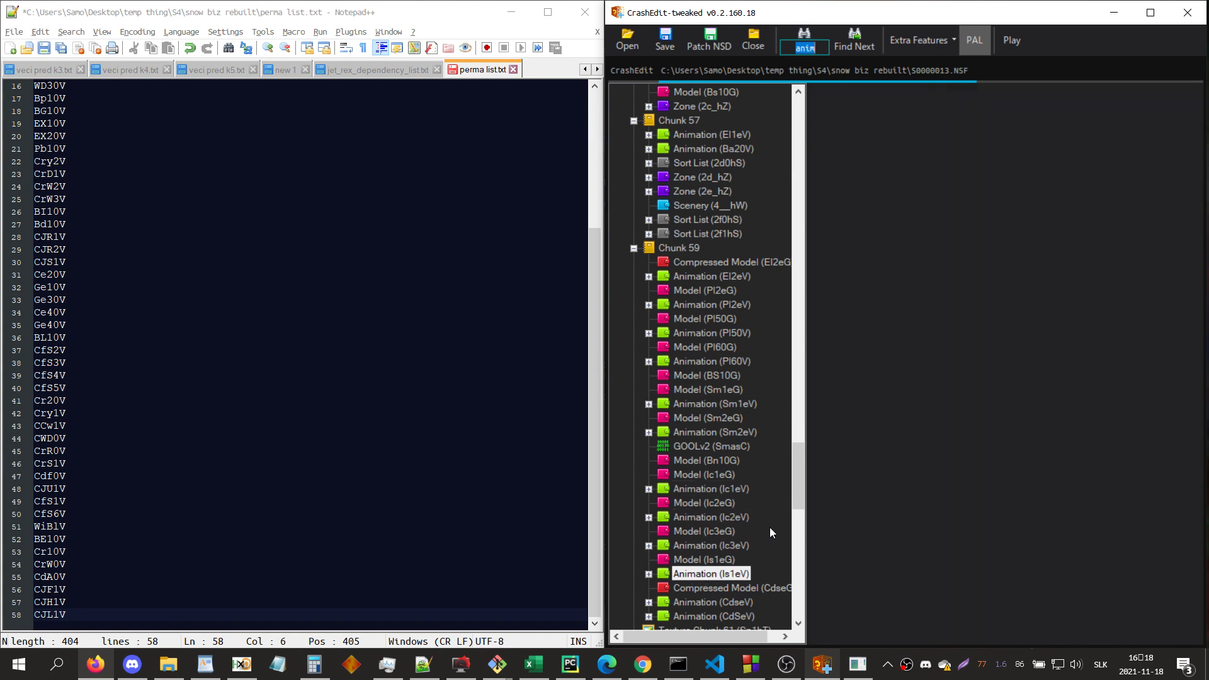
key("Return")
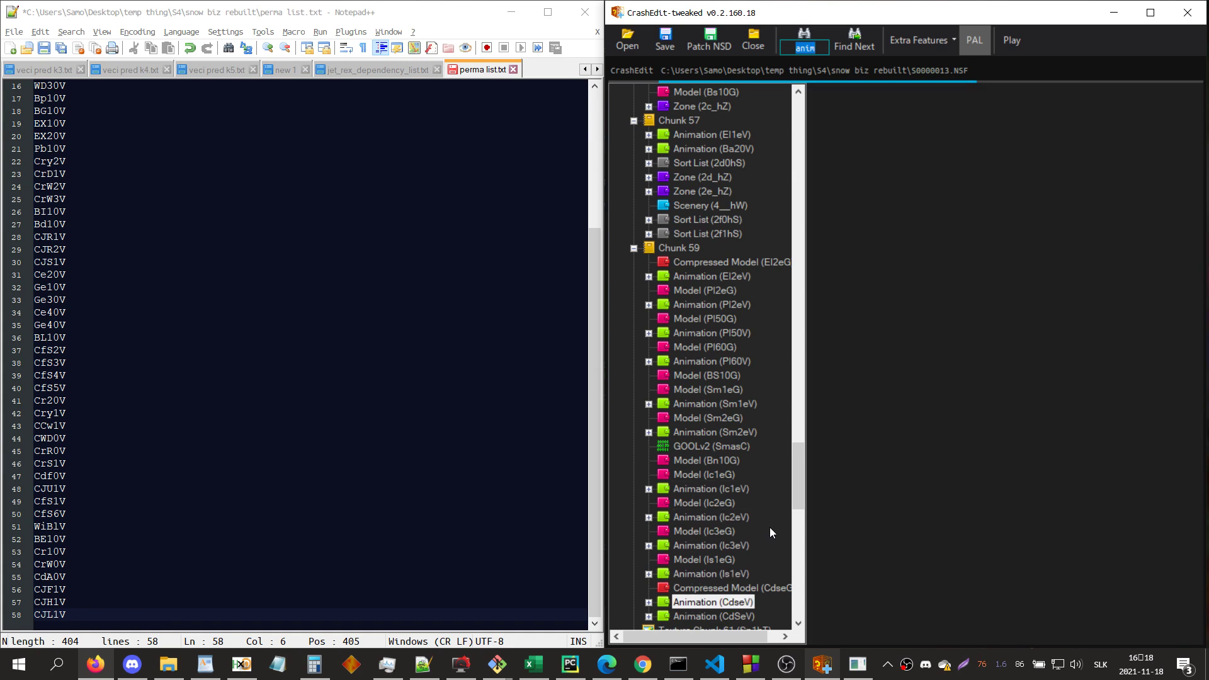
key("Return")
key("Return")
key("Return")
key("Return")
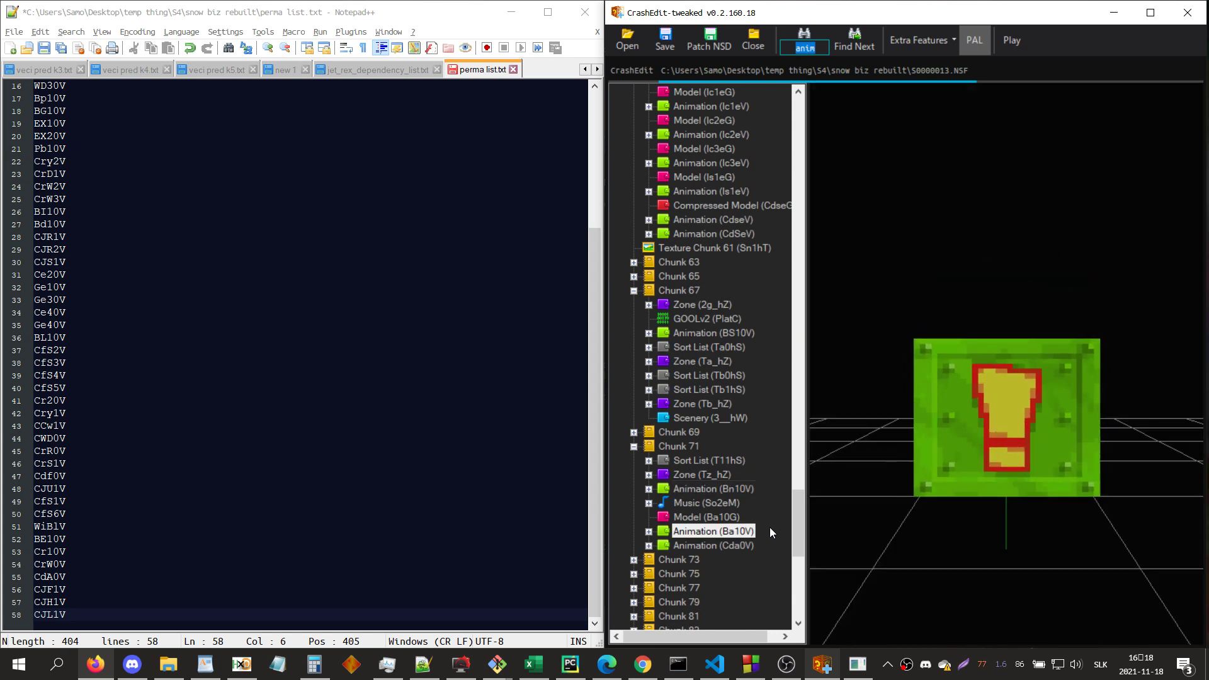
key("Return")
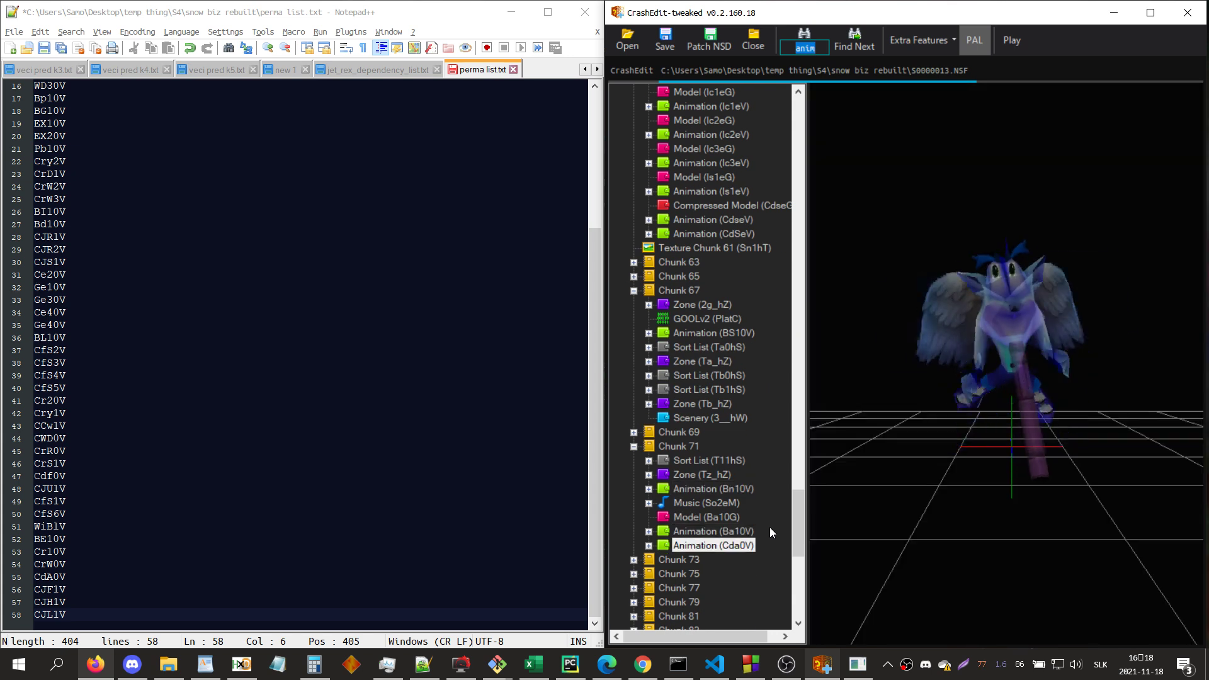
- Append Cda0V on a new line at the end of perma list.txt in Notepad++, leaving an empty line below it
left_click(231, 618)
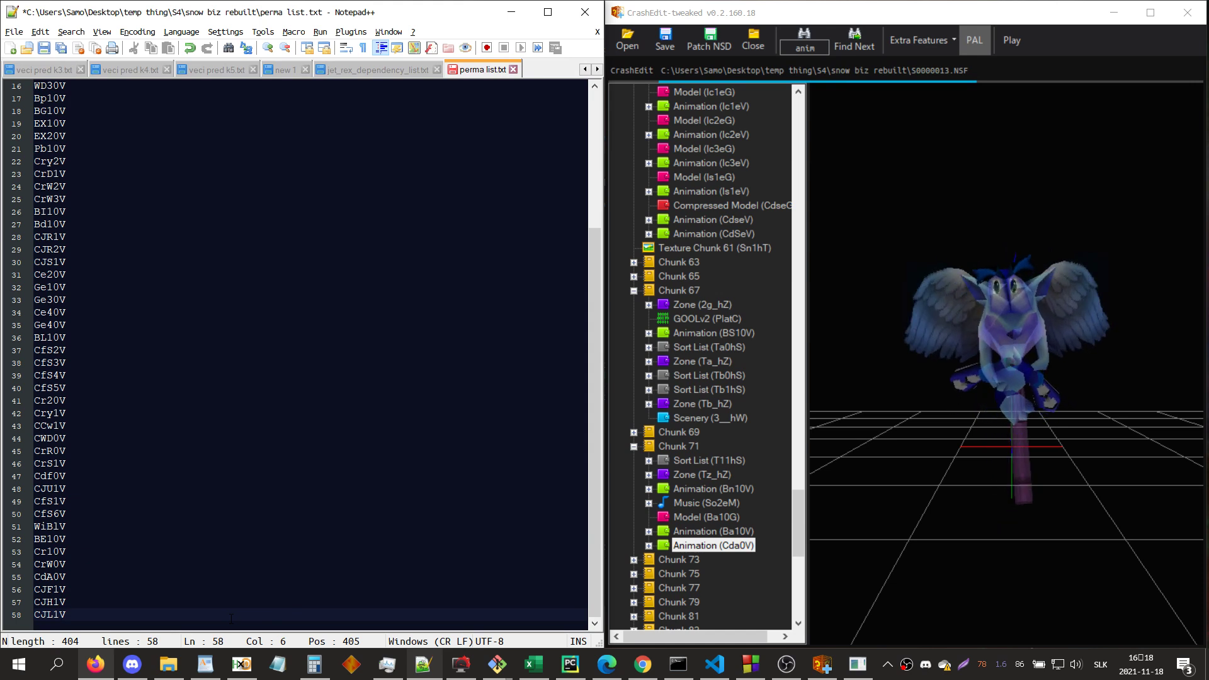
key("Return")
type("Cd0a")
key("Return")
type("V")
key("BackSpace")
key("BackSpace")
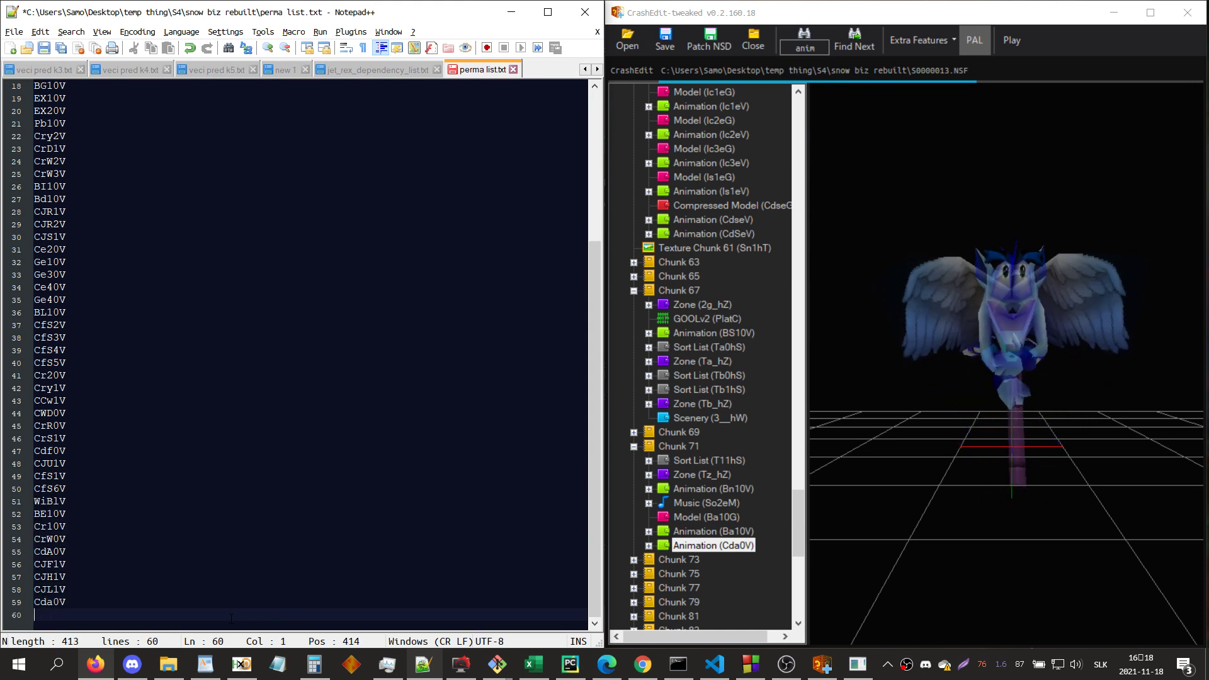
- Return to CrashEdit and continue through the anim matches from WWP1V in Chunk 95 up to CC10V in Chunk 139
left_click(1101, 539)
key("Return")
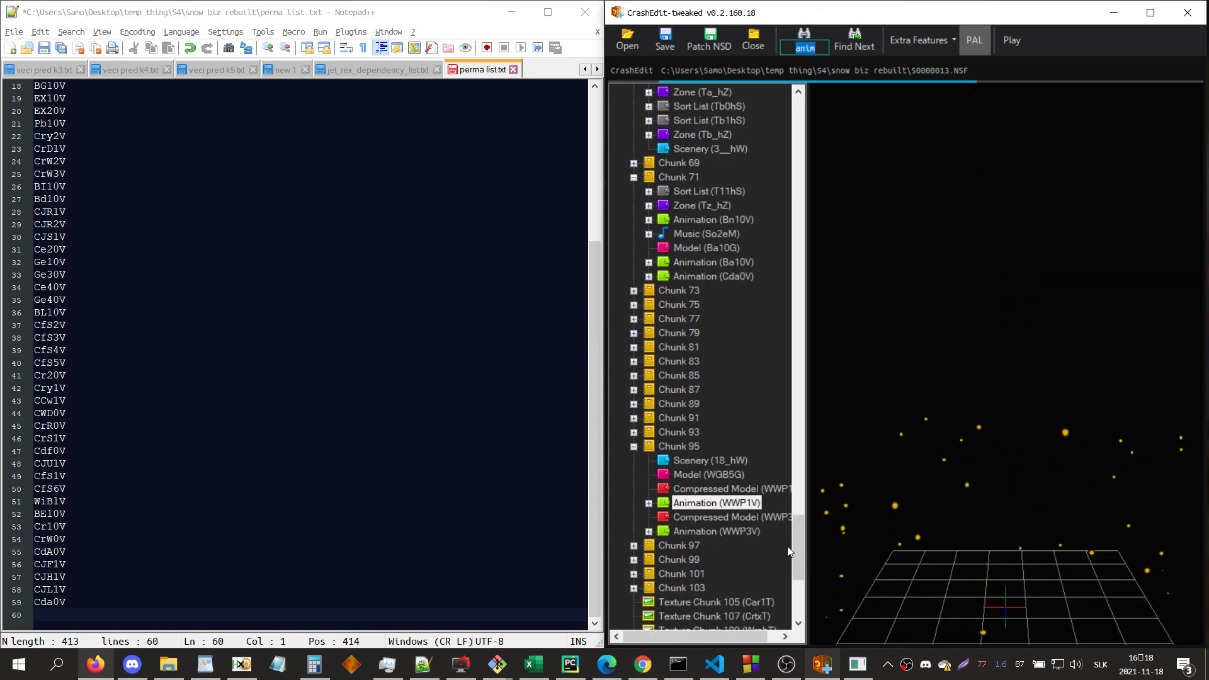
key("Return")
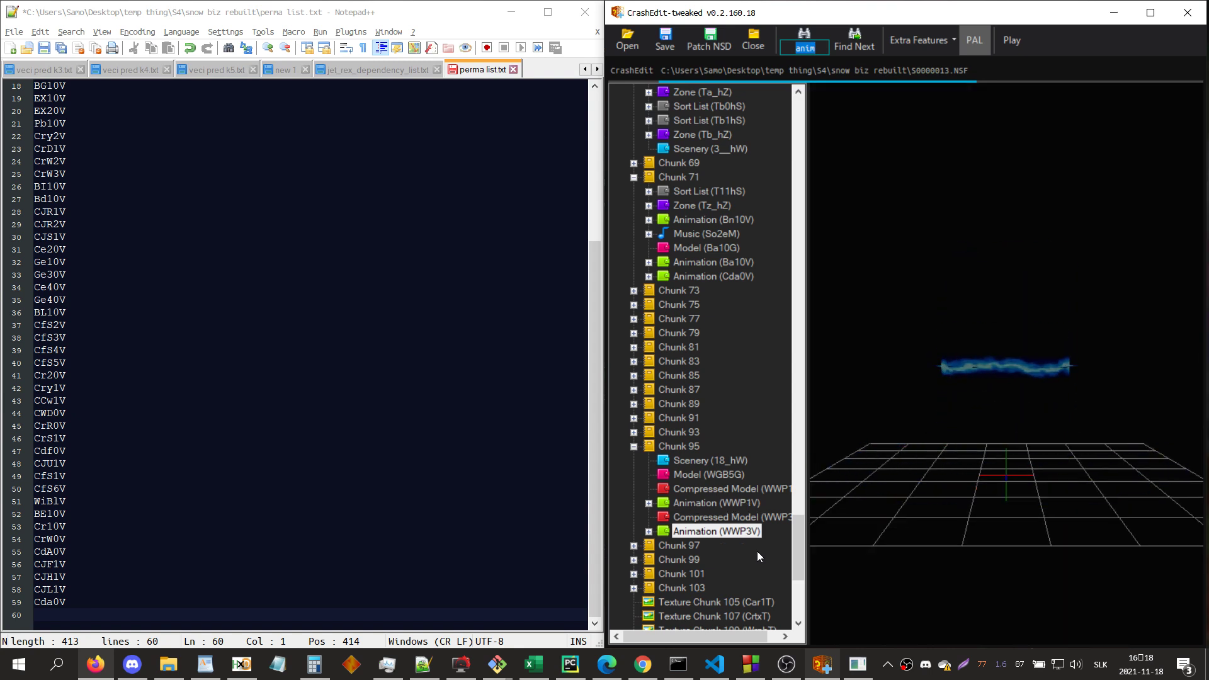
key("Return")
key("Return")
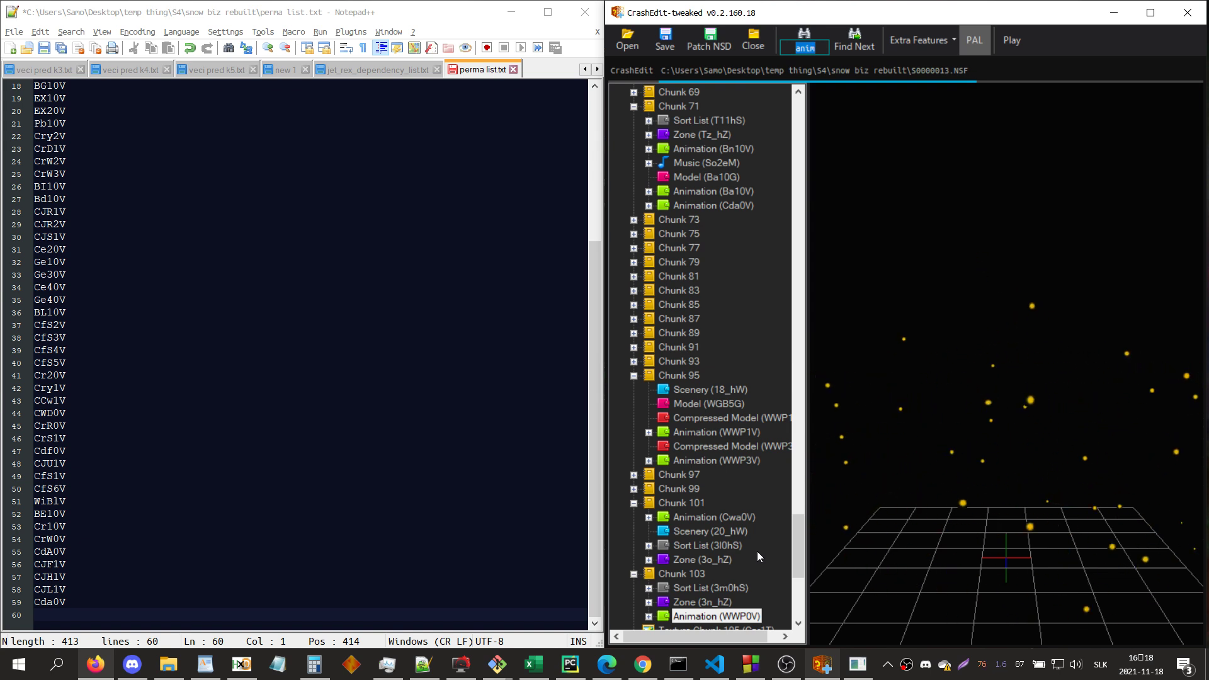
key("Return")
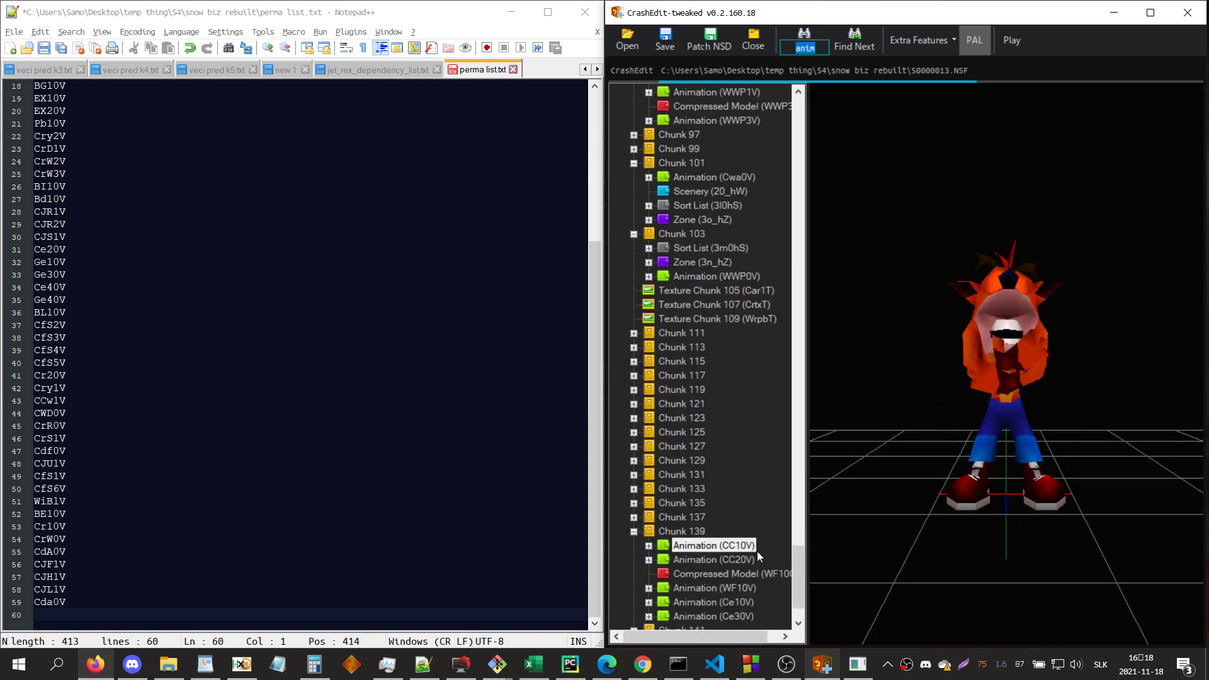
- Append CC10V, CC20V and WF10V on separate lines at the end of perma list.txt in Notepad++
left_click(85, 615)
type("CC10V CC")
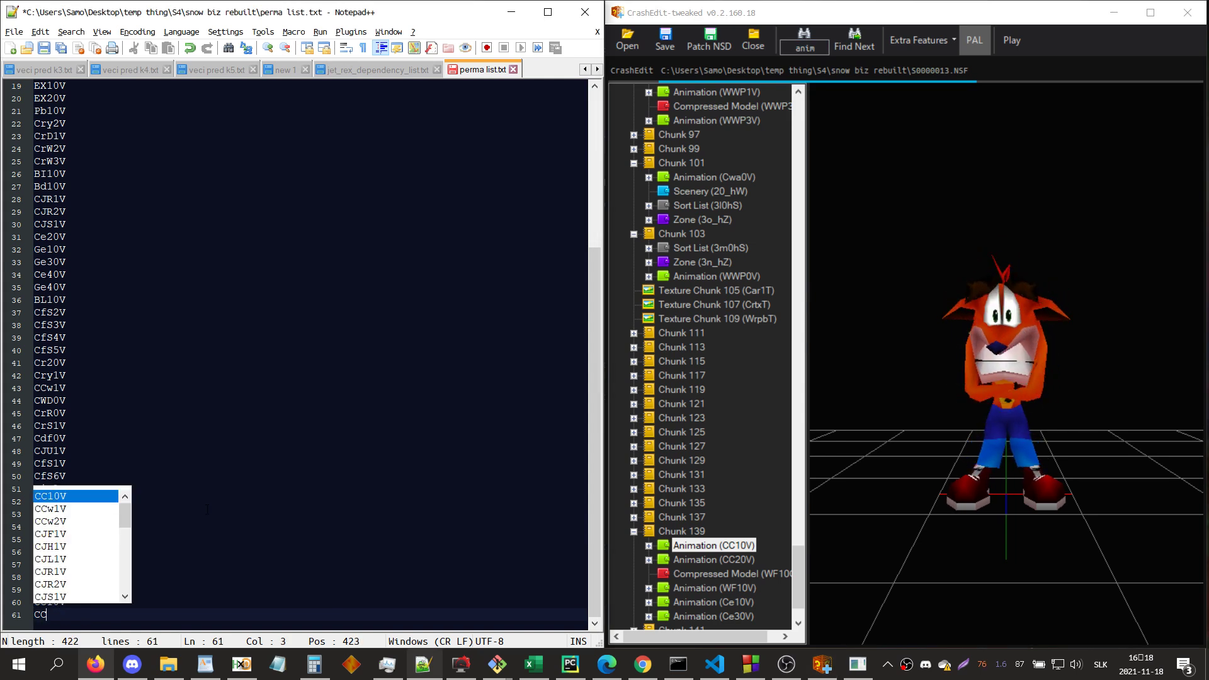
type("20V WF10V")
key("Return")
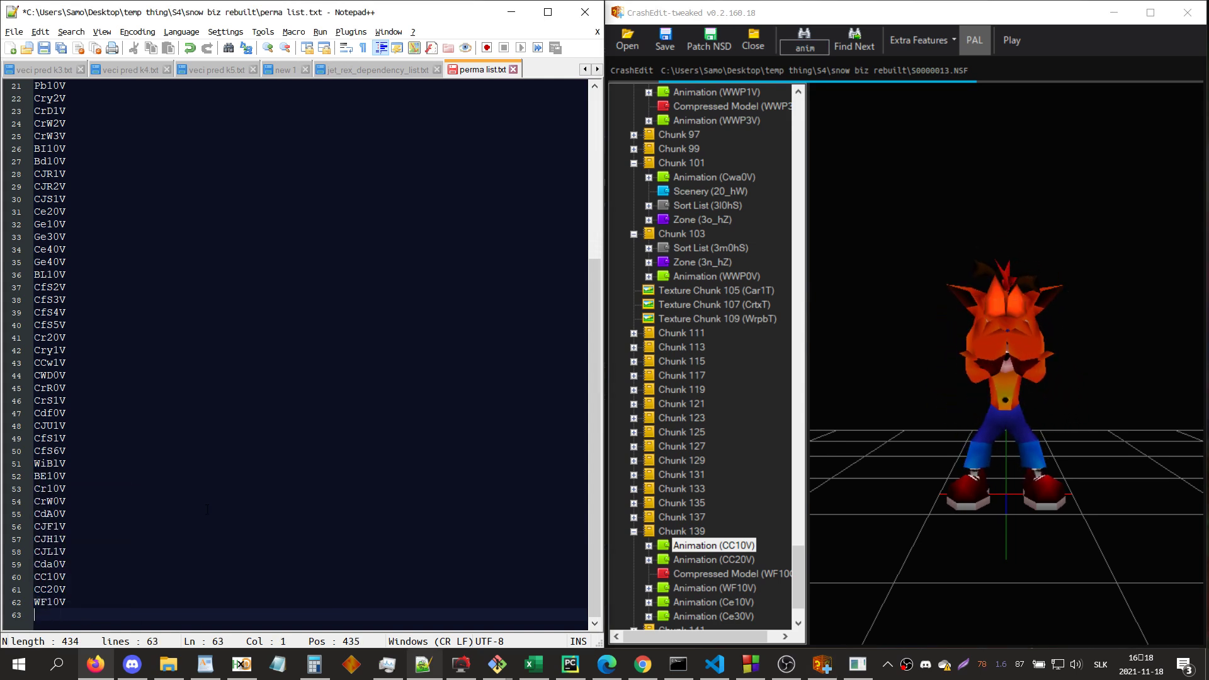
- Preview the WF10V animation in Chunk 139, and append Ce10V and Ce30V on separate lines at the end of the perma list
left_click(873, 372)
key("Down")
key("Down")
key("Down")
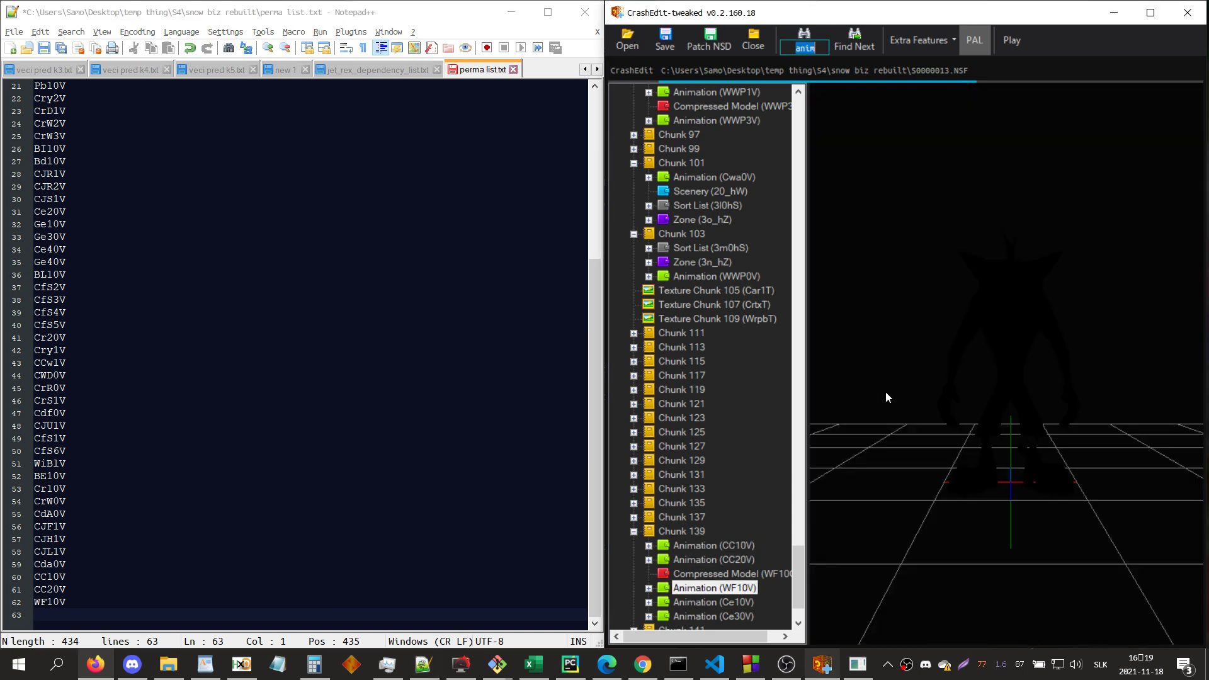
left_click(88, 612)
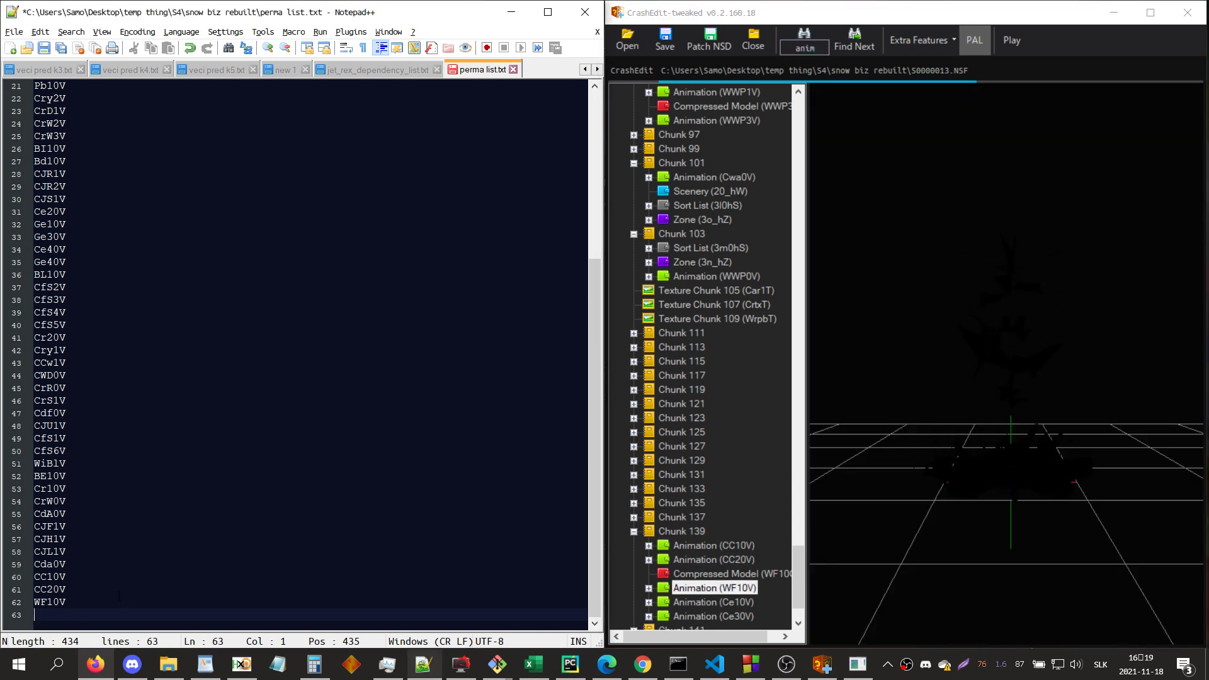
type("Ce10")
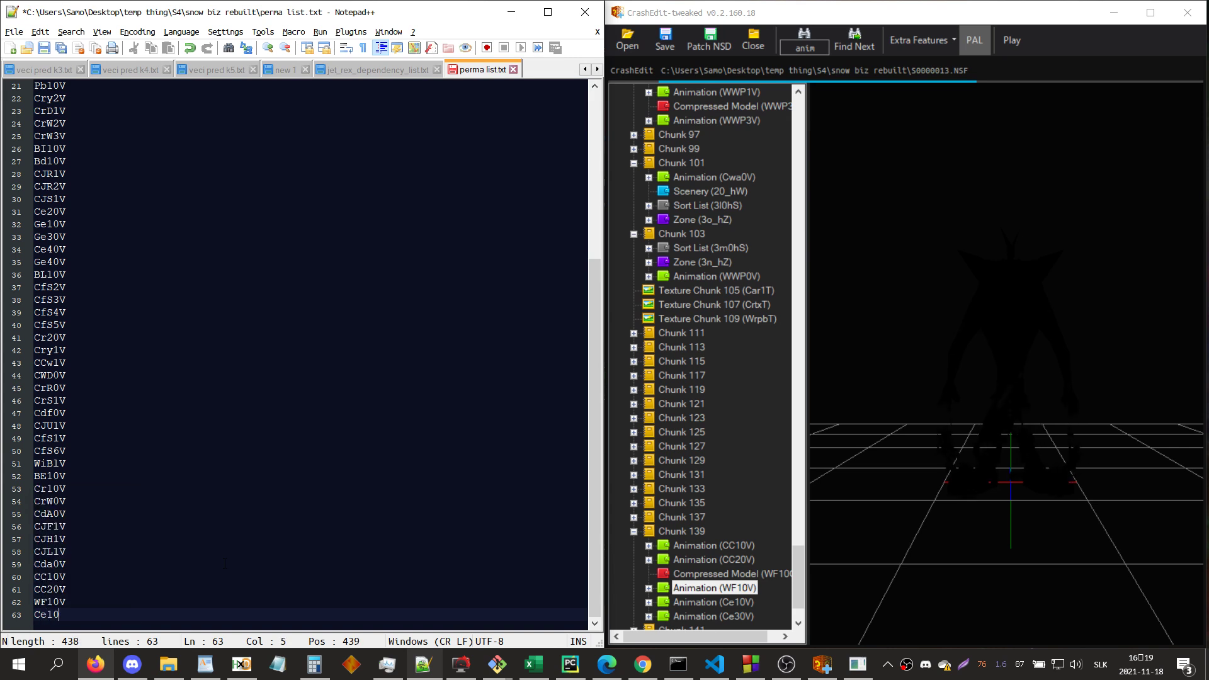
type("V Ce30V")
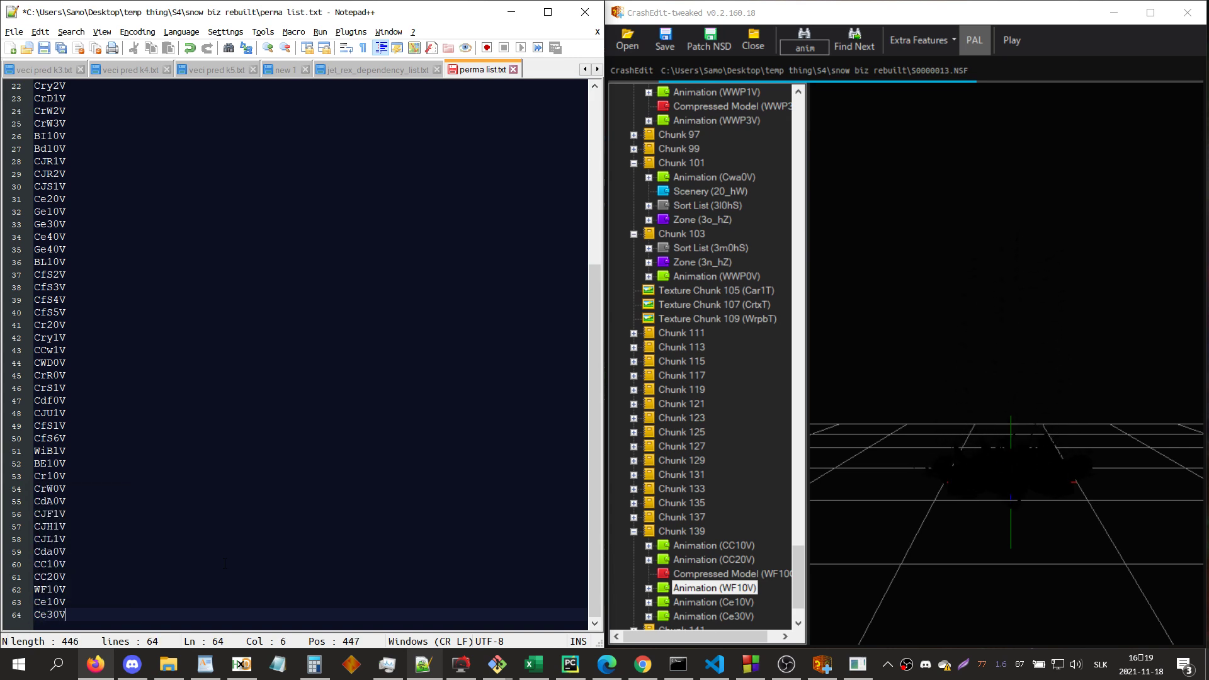
- Check the remaining anim matches from Ce10V up to CE10V in Chunk 141 and append CE10V to the perma list
left_click(1025, 485)
key("Return")
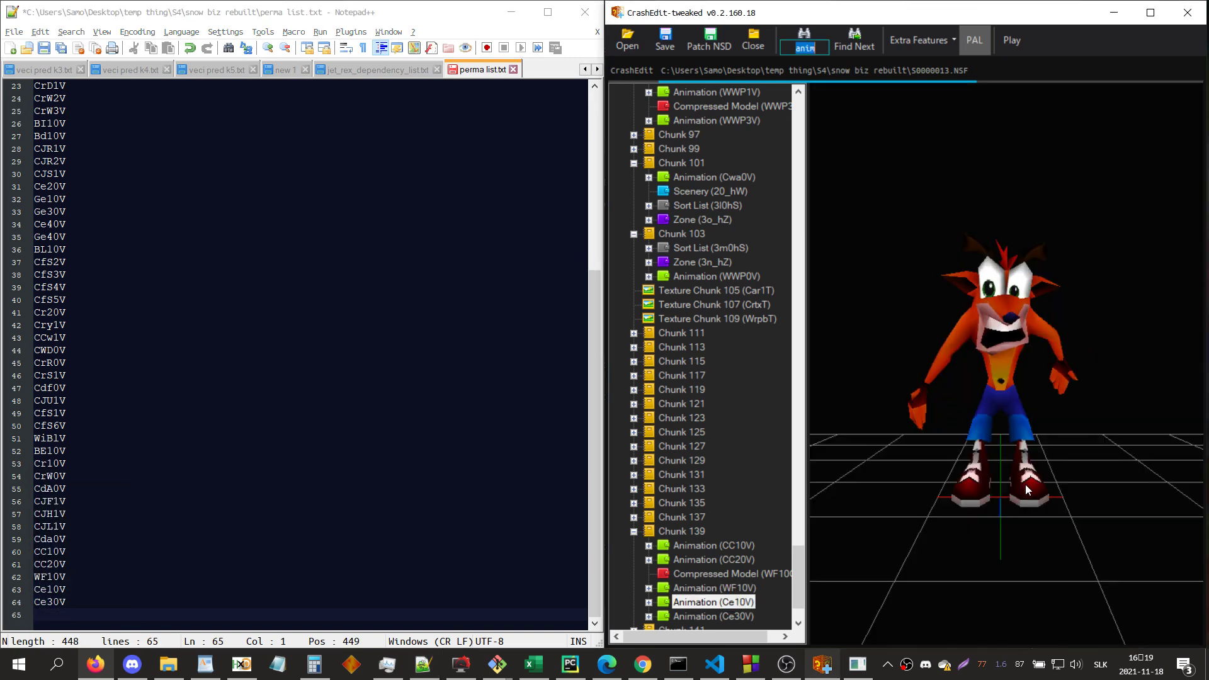
key("Return")
key("Return")
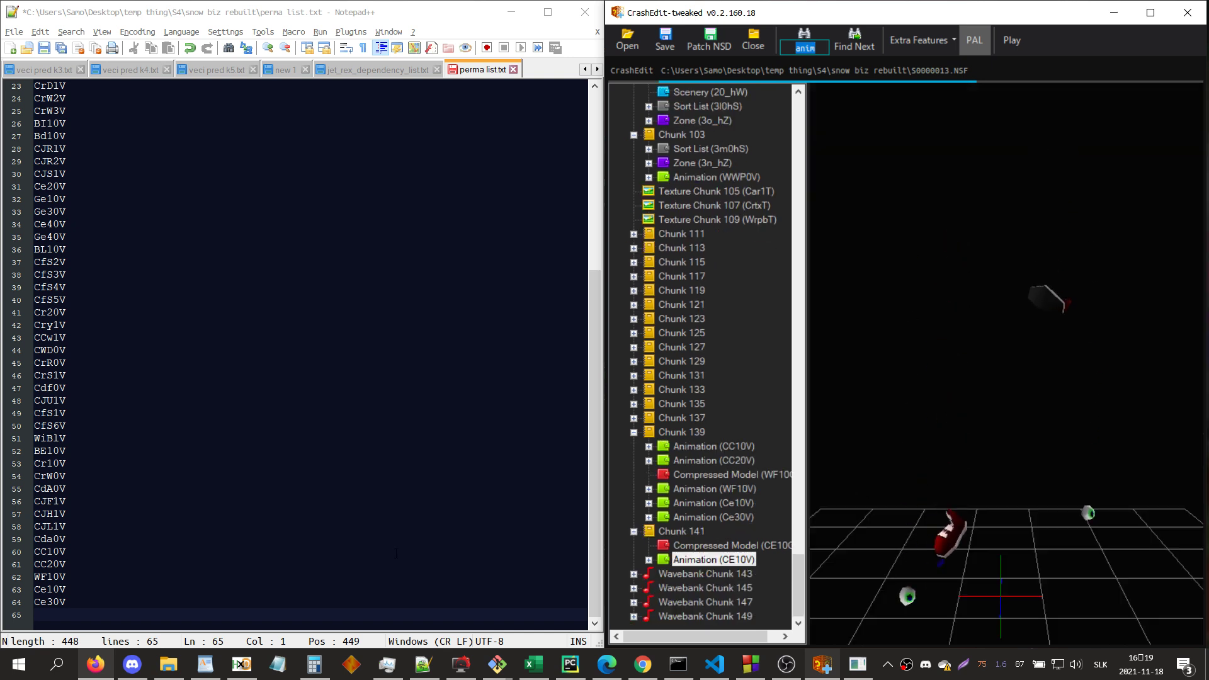
left_click(52, 619)
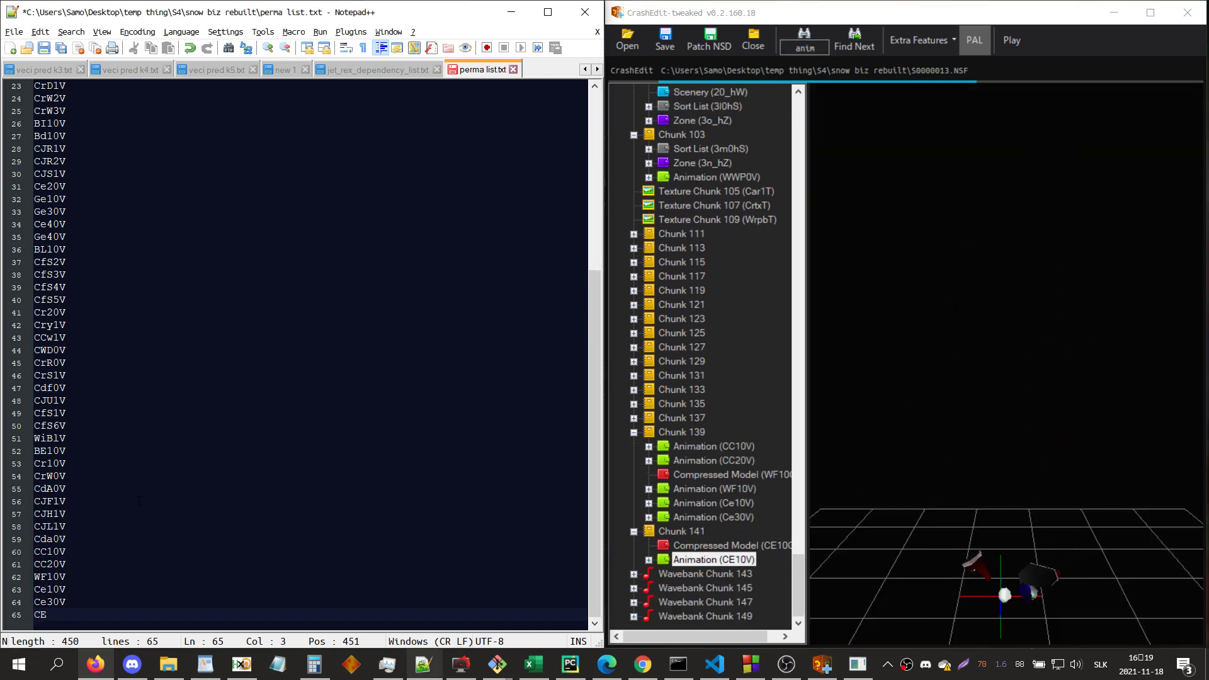
- Dismiss the NSD overwrite confirmation in CrashEdit and save perma list.txt in Notepad++
left_click(977, 312)
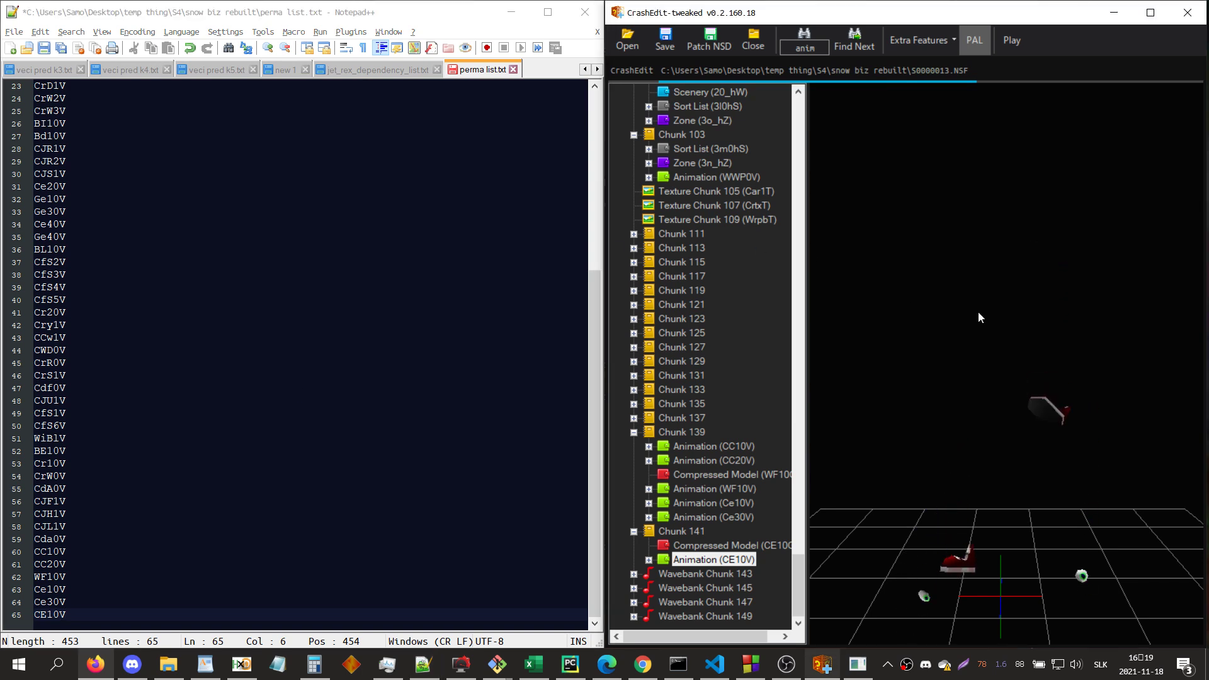
key("ctrl+shift+s")
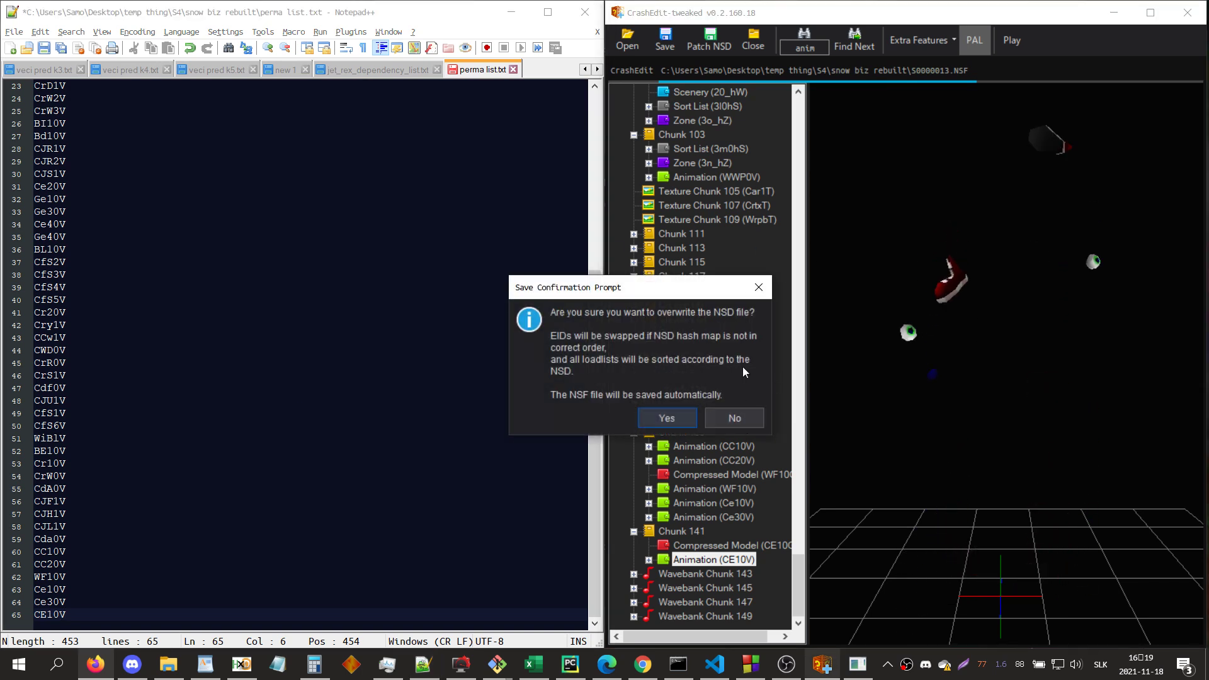
left_click(759, 287)
left_click(336, 315)
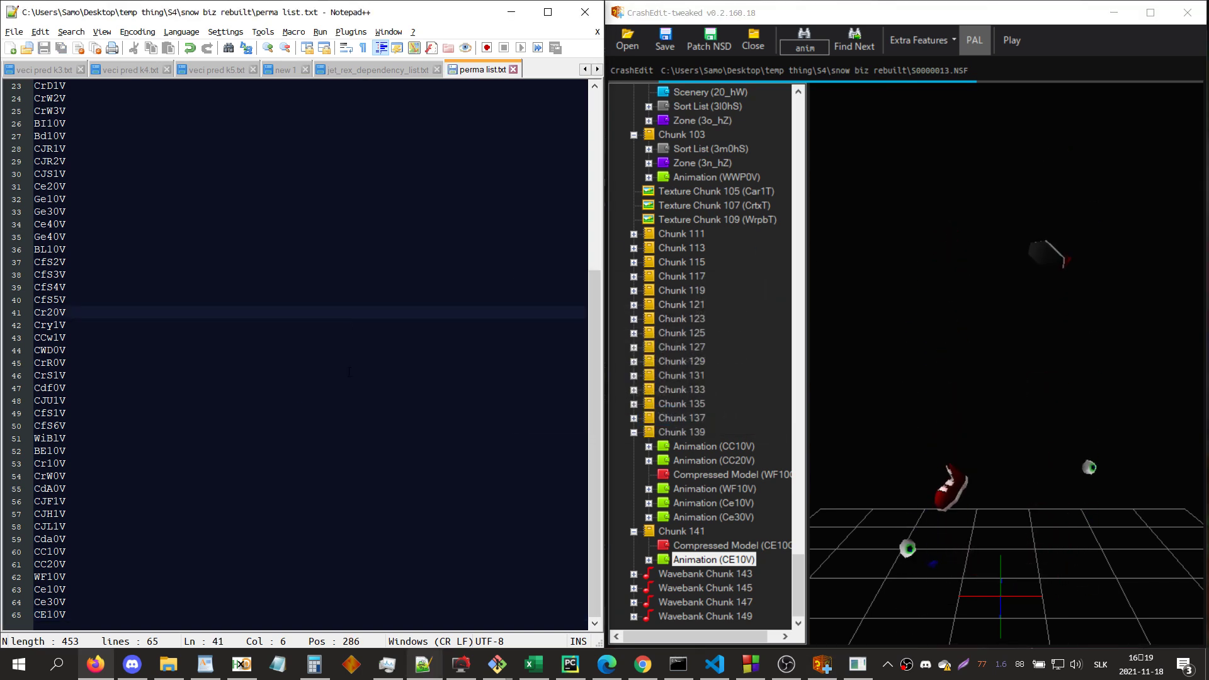
- Supply perma list.txt from the snow biz rebuilt folder as the permaloaded entries file for the c2export rebuild
left_click(182, 664)
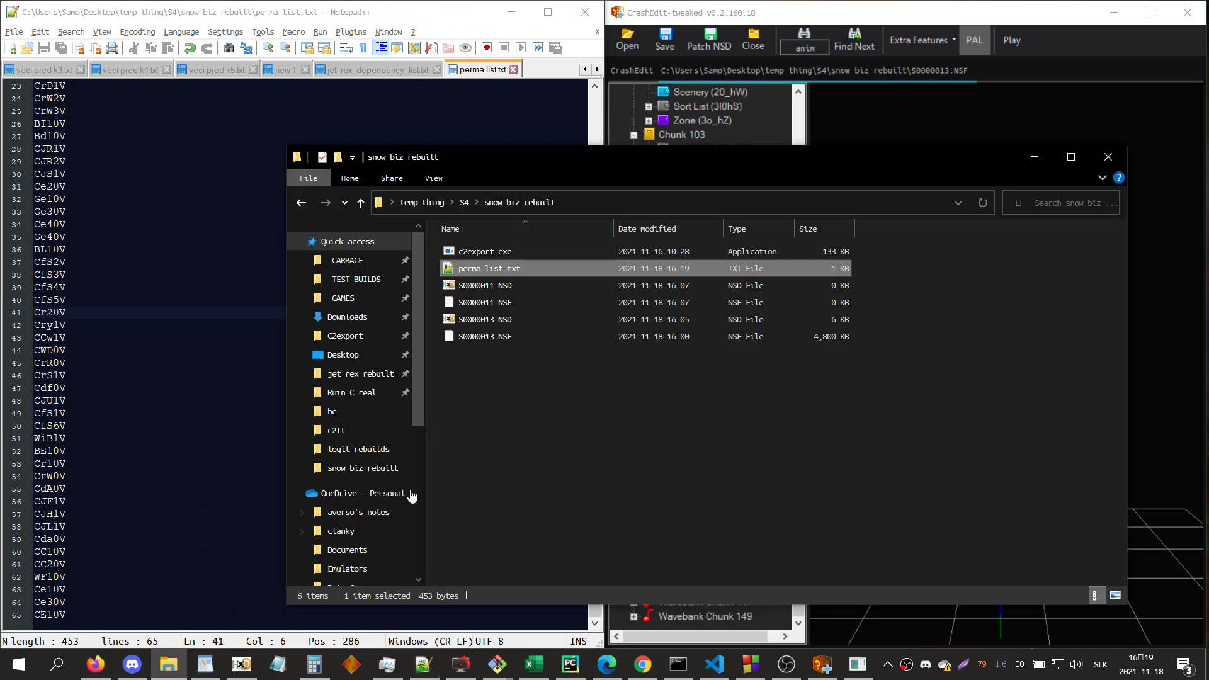
left_click(858, 664)
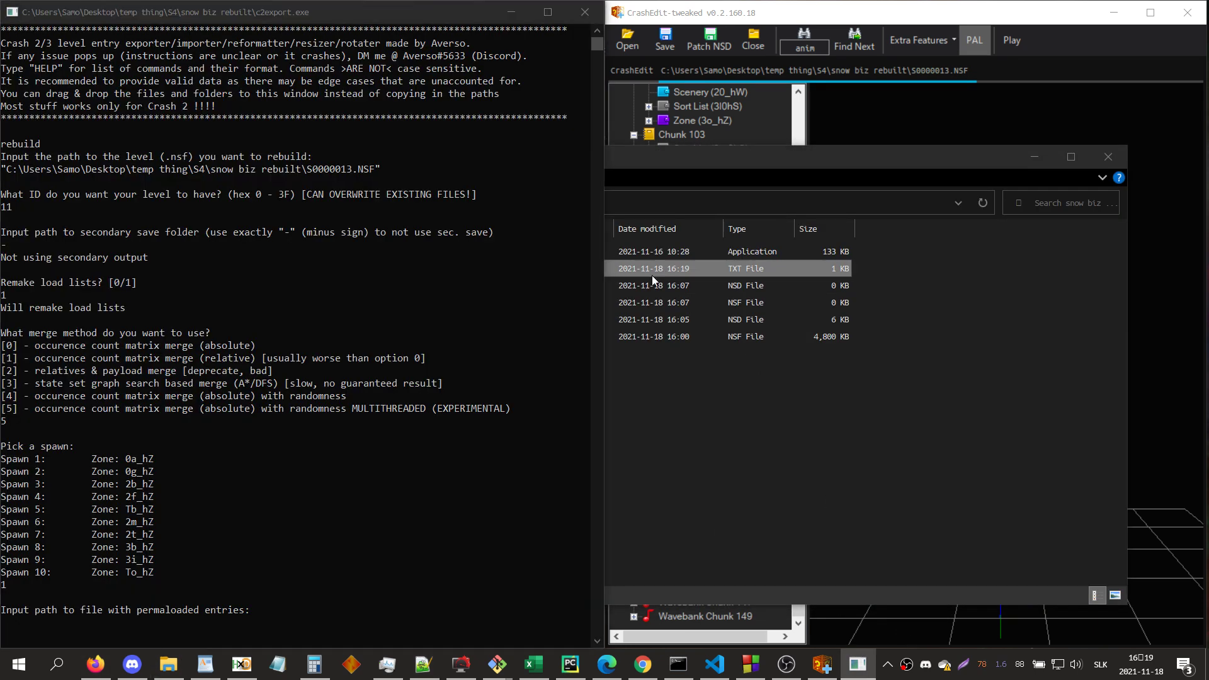
left_click_drag(652, 274, 334, 450)
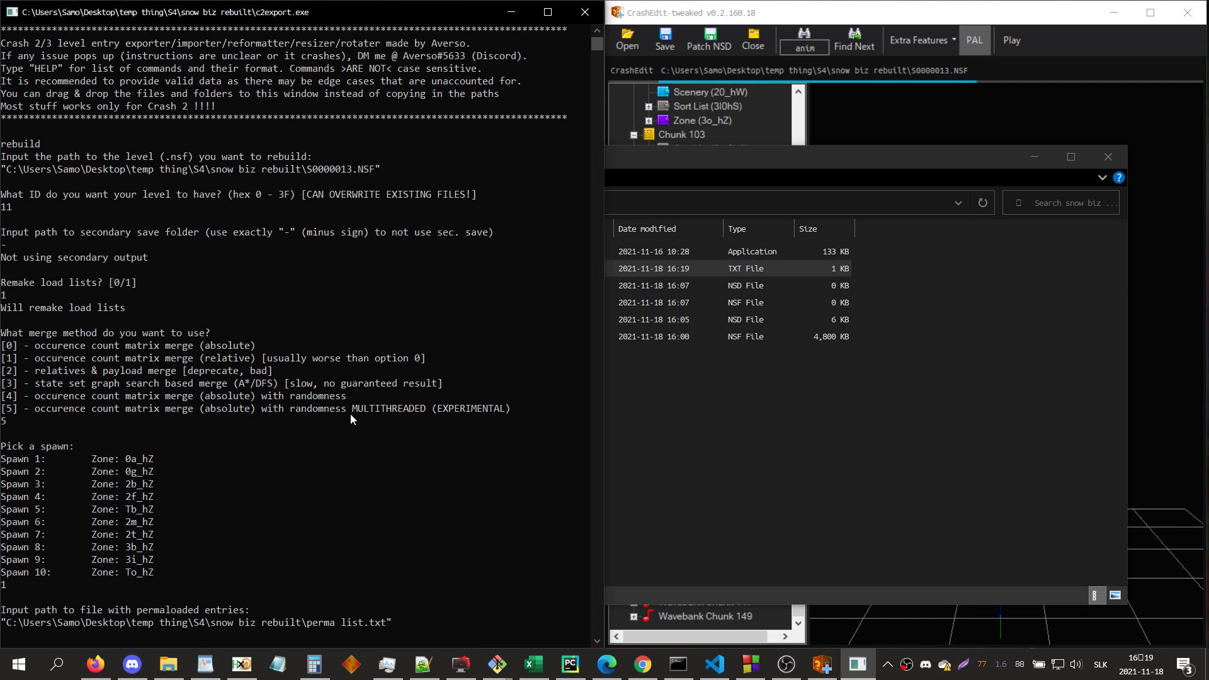
key("Return")
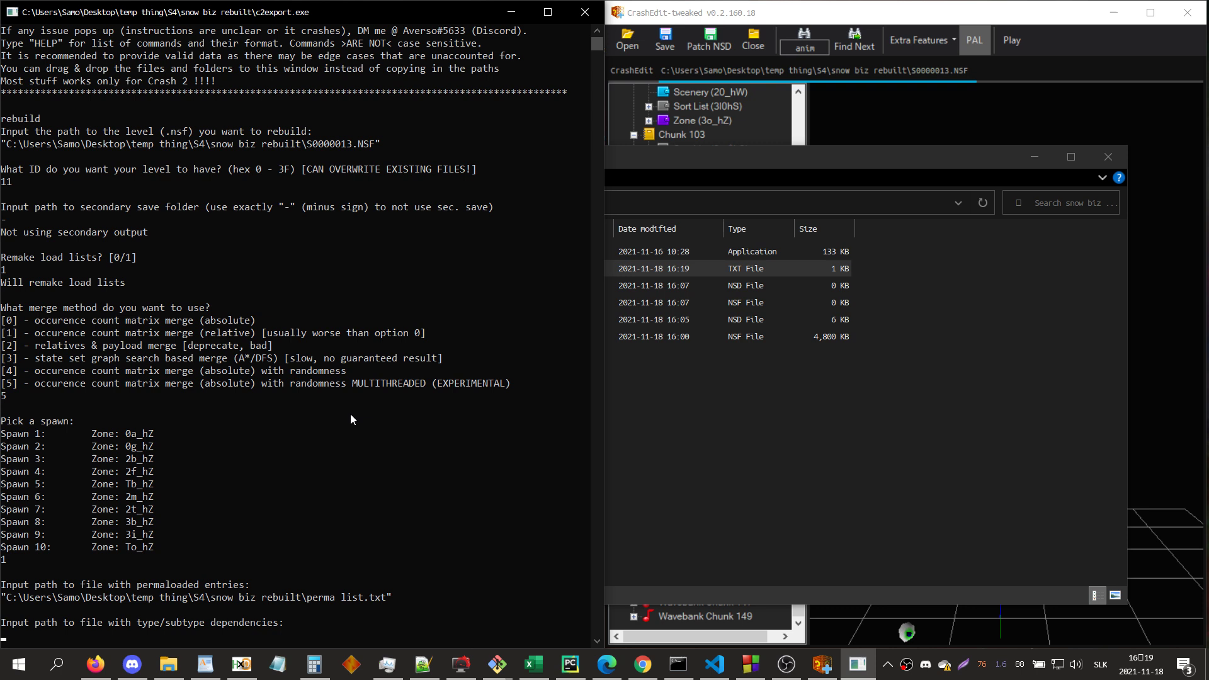
- Review jet_rex_dependency_list.txt in Notepad++ as an example of a dependency list, and put the editor away
key("alt+Tab")
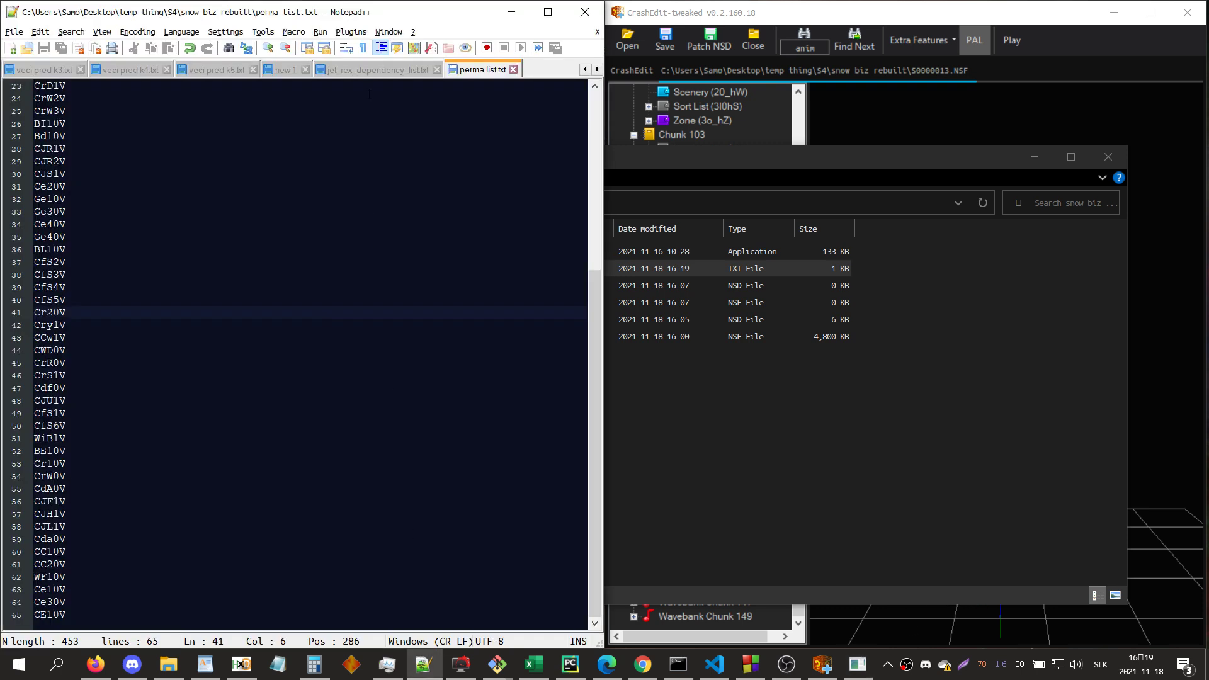
left_click(372, 70)
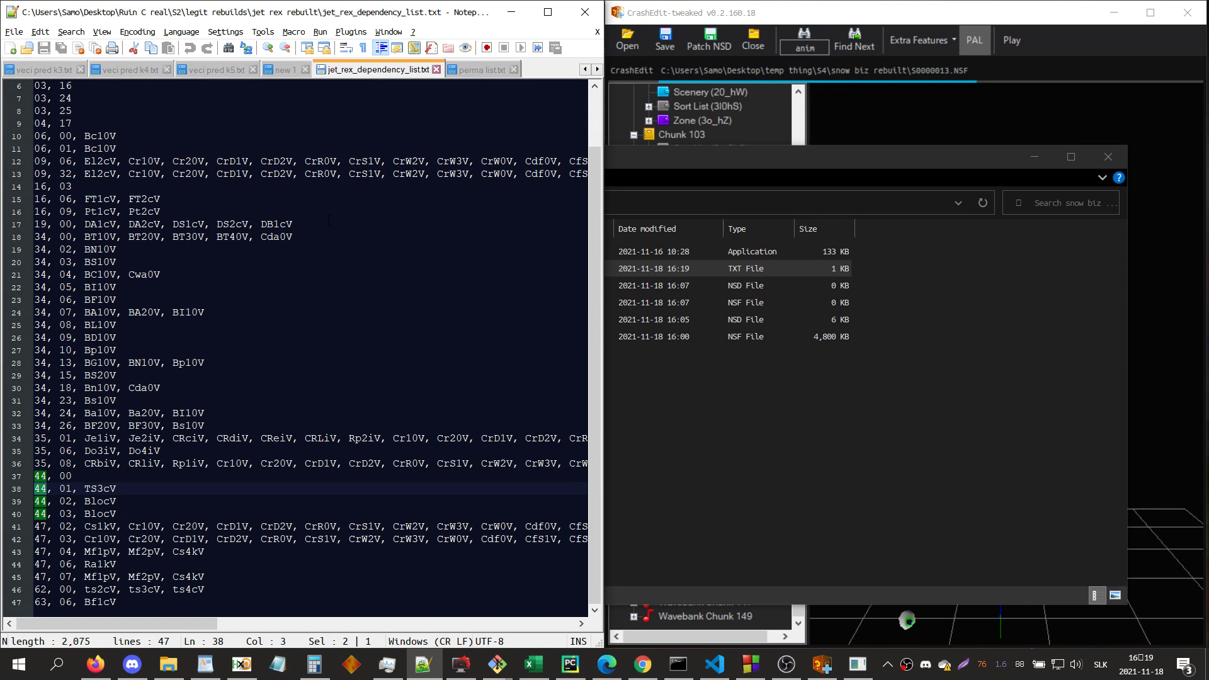
left_click(511, 12)
- Create an empty text document named dependency list.txt in the snow biz rebuilt folder
left_click(670, 420)
right_click(670, 419)
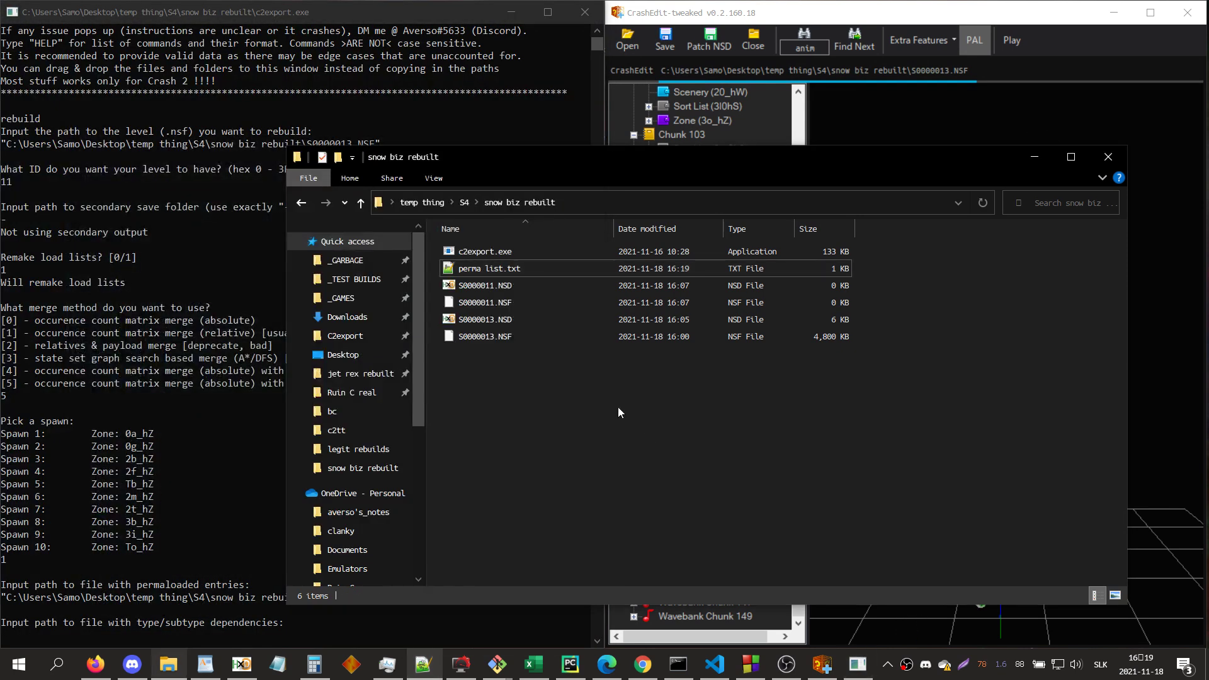
mouse_move(568, 386)
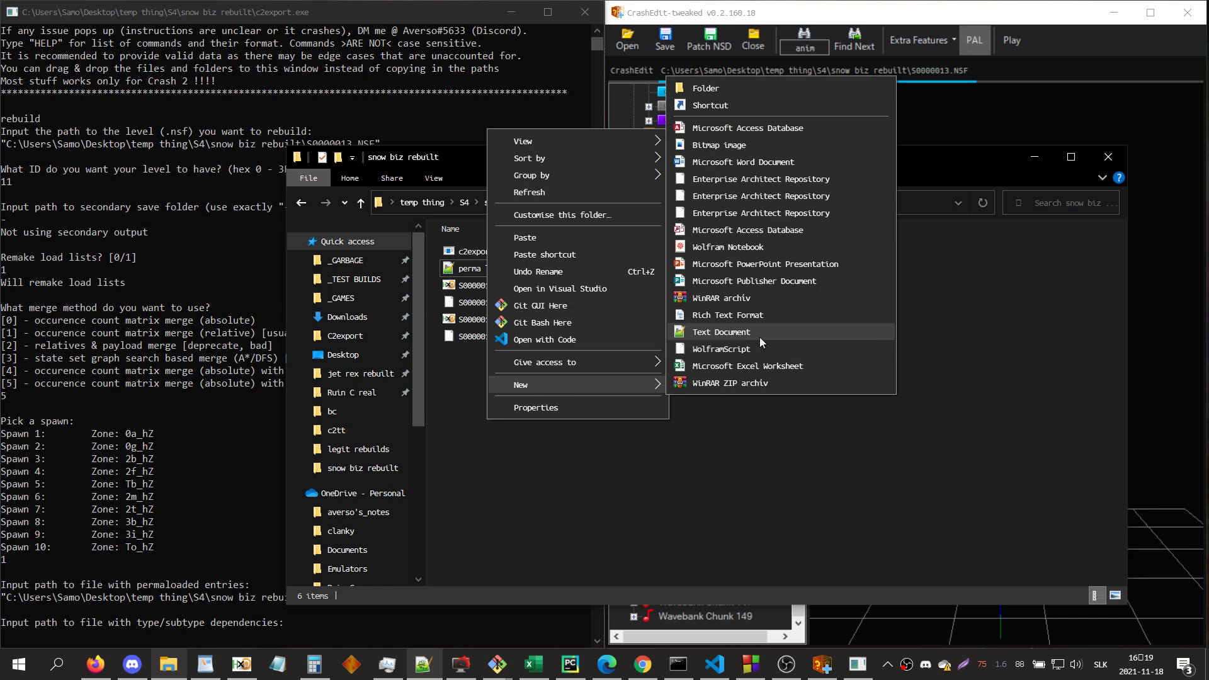
left_click(760, 337)
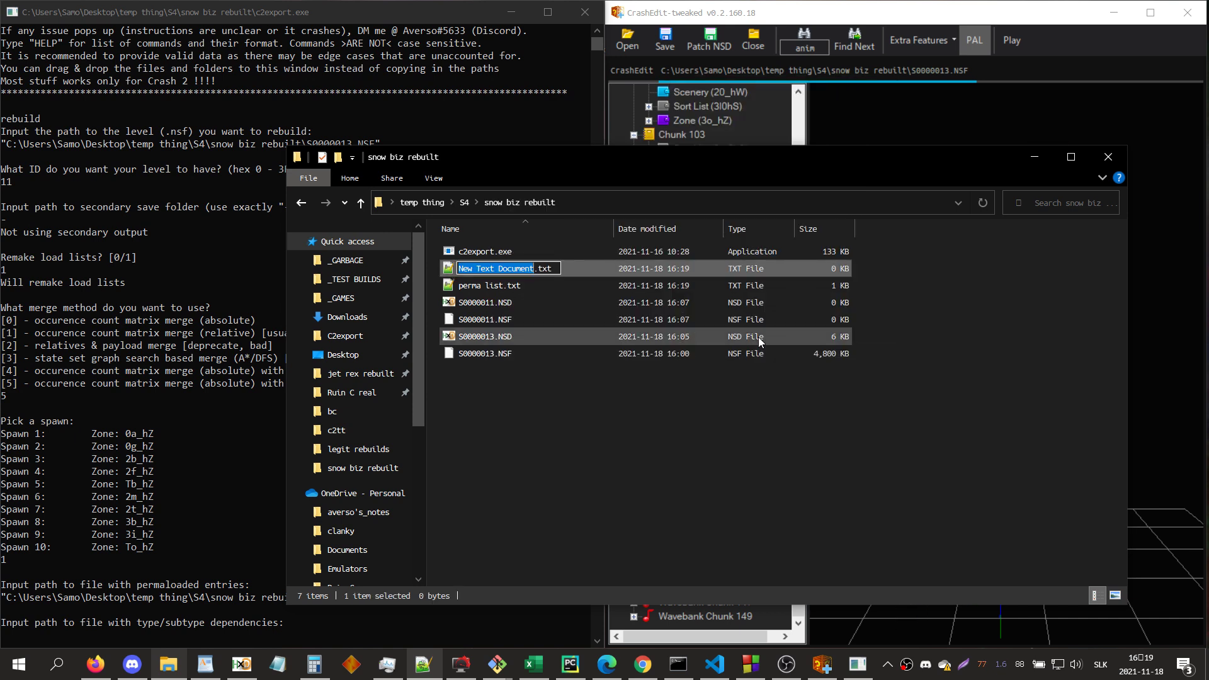
type("dependency")
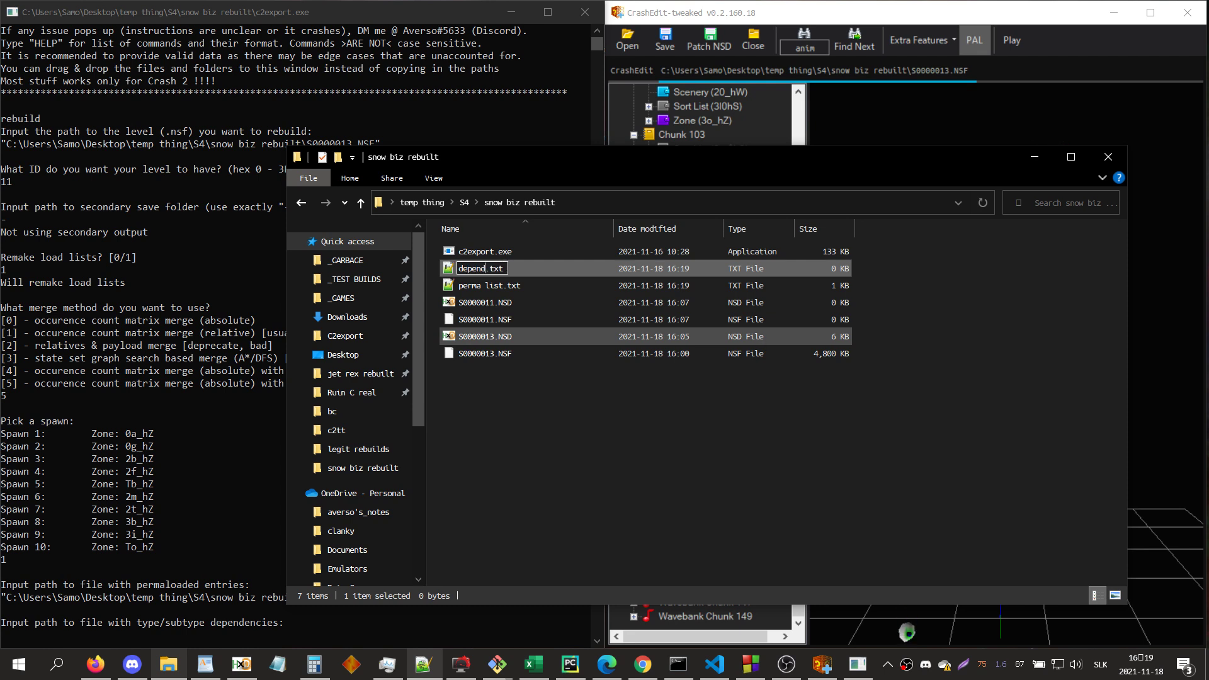
type(" list")
key("Return")
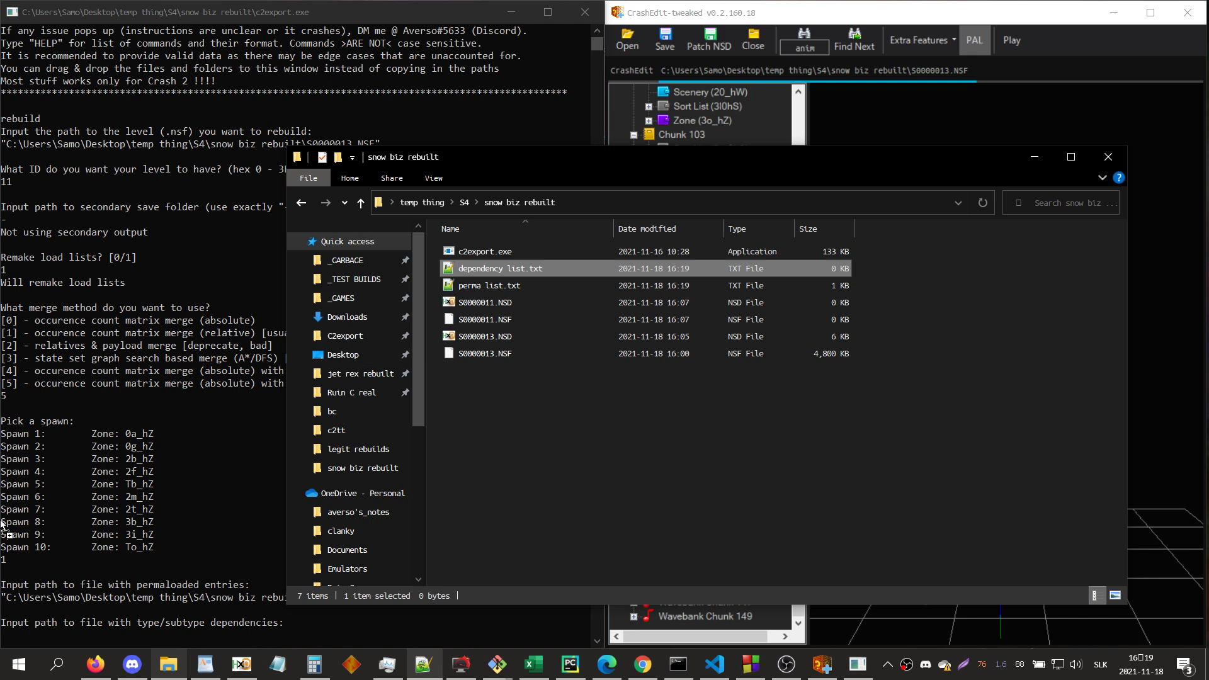
- Supply dependency list.txt from the snow biz rebuilt folder as the type/subtype dependencies file for the c2export rebuild
left_click_drag(3, 525, 5, 523)
left_click(203, 422)
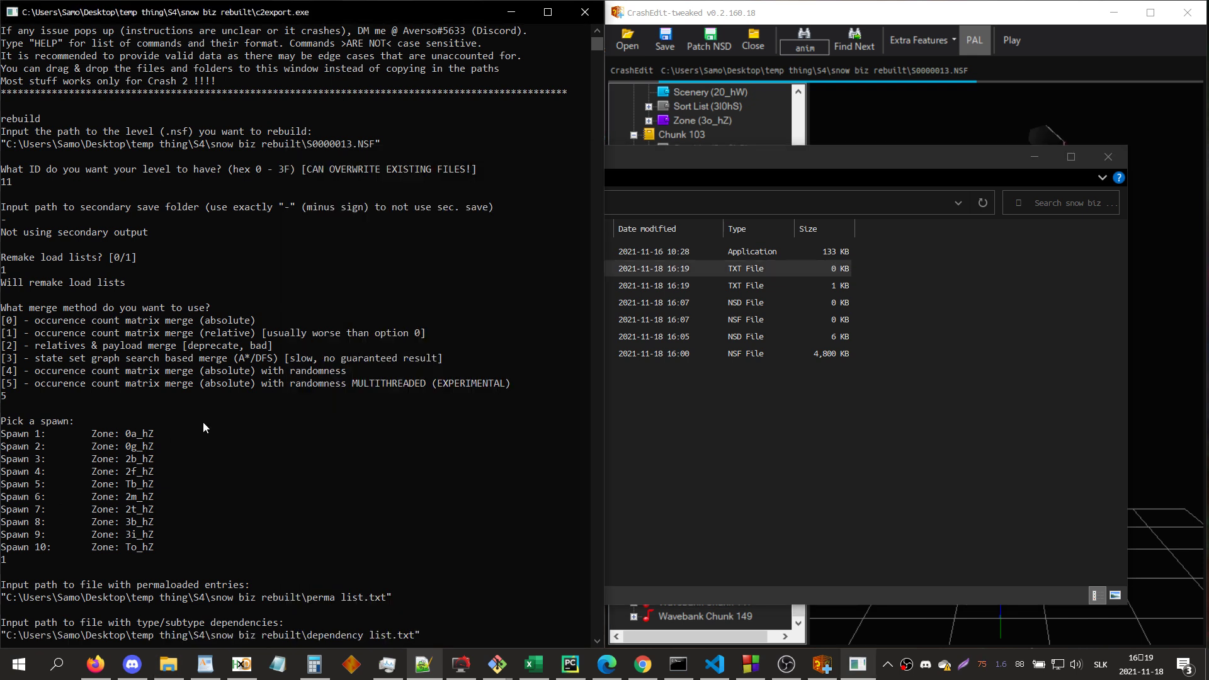
key("Return")
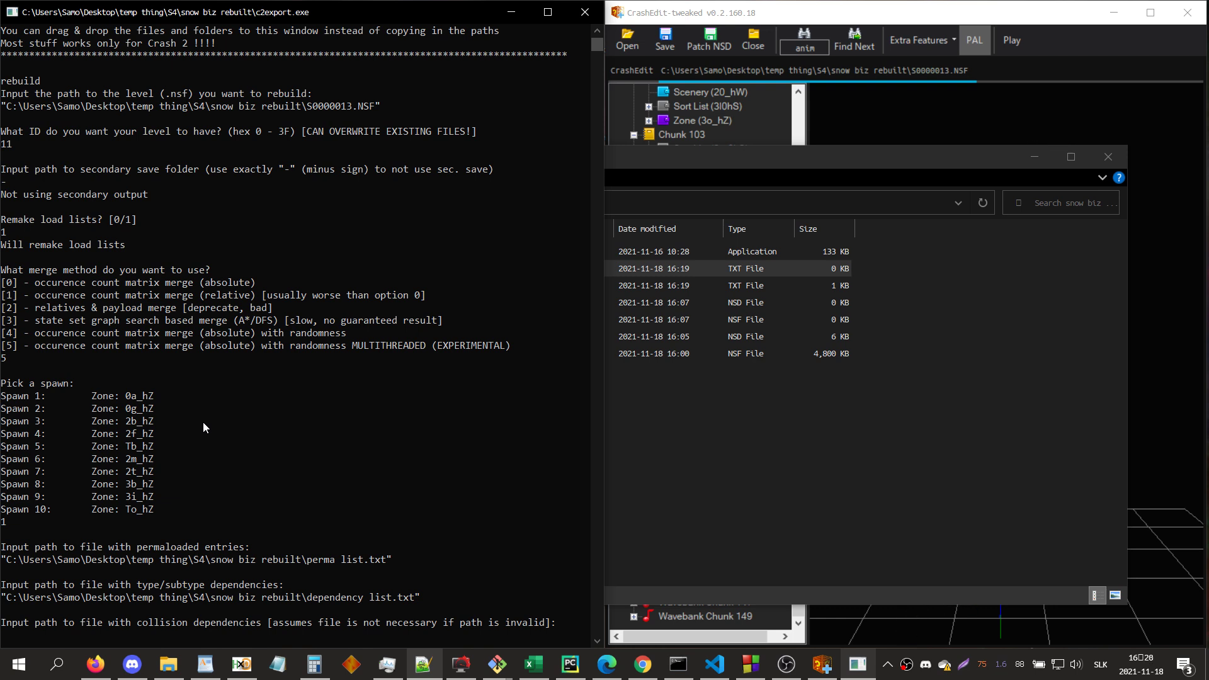
- Search CrashEdit for zones 0h_ and 0i_, and examine the collision geometry of zone 0i_hZ in the 3D view
left_click(1188, 213)
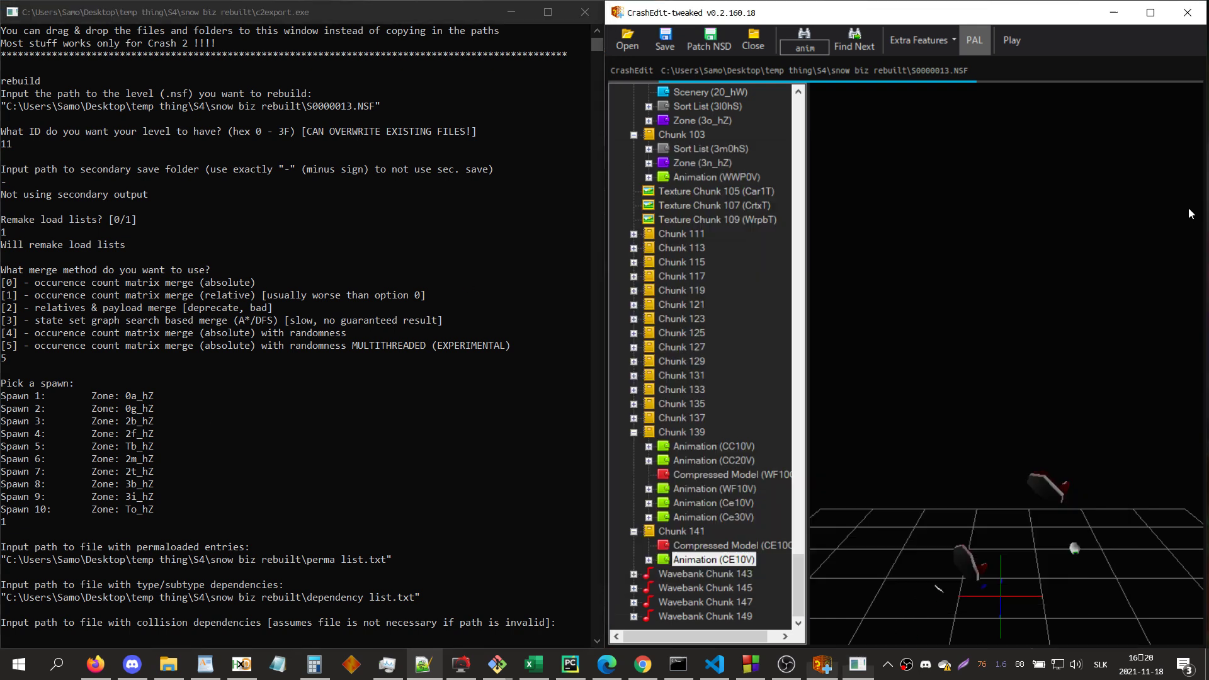
type("0h_")
key("Return")
left_click_drag(1189, 208, 1147, 252)
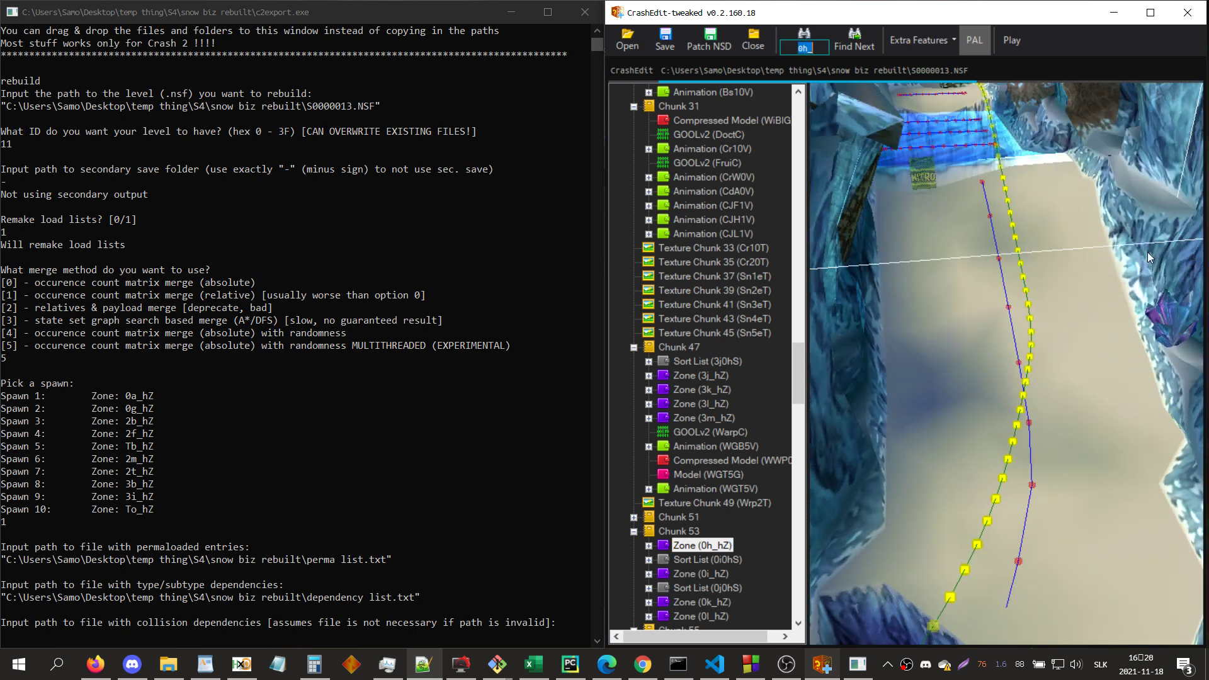
type("0i_")
key("Return")
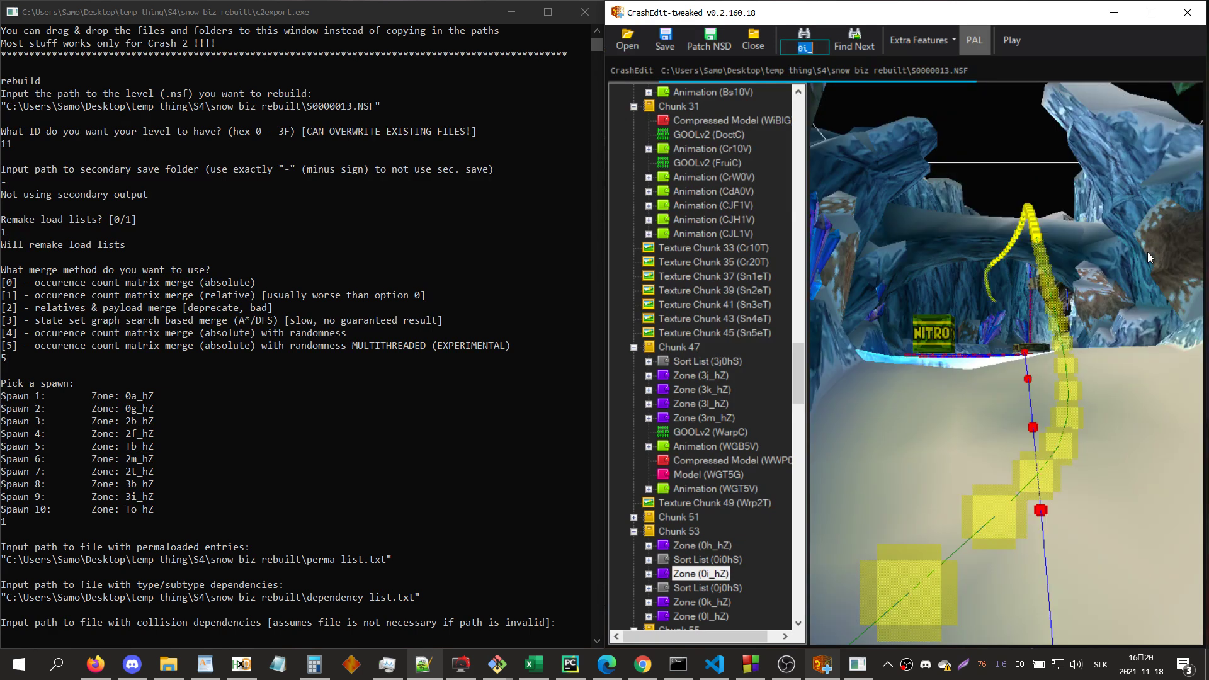
key("x")
left_click_drag(1132, 295, 1113, 322)
key("w")
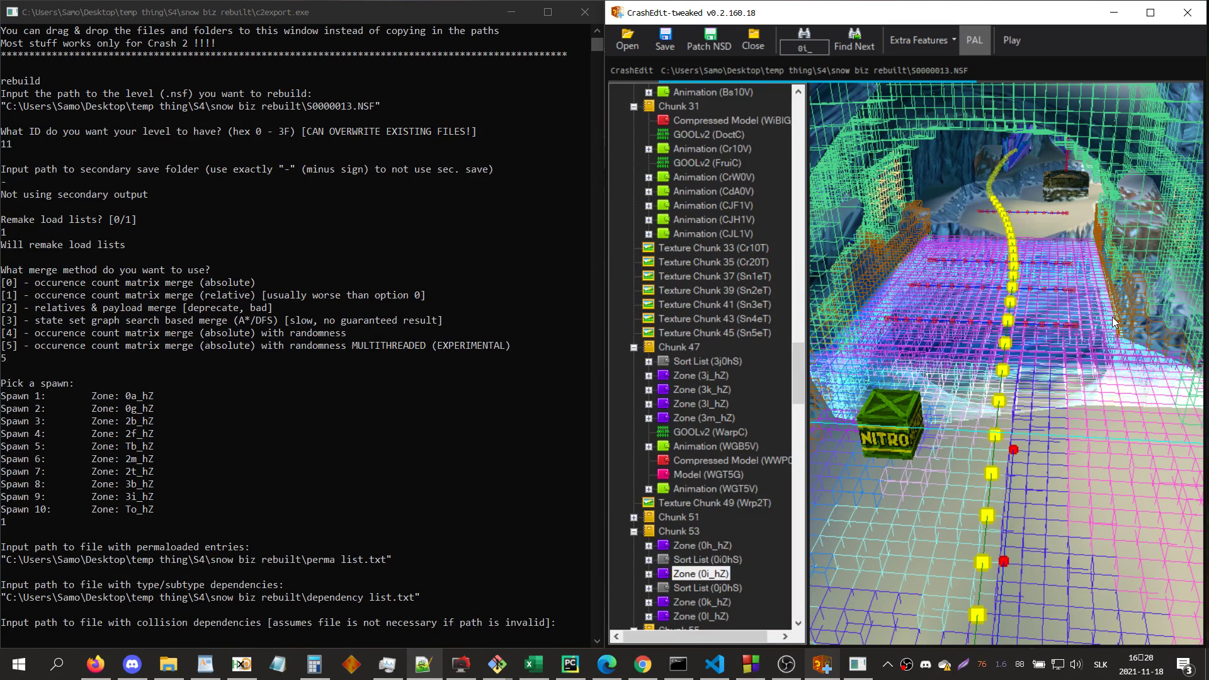
key("d")
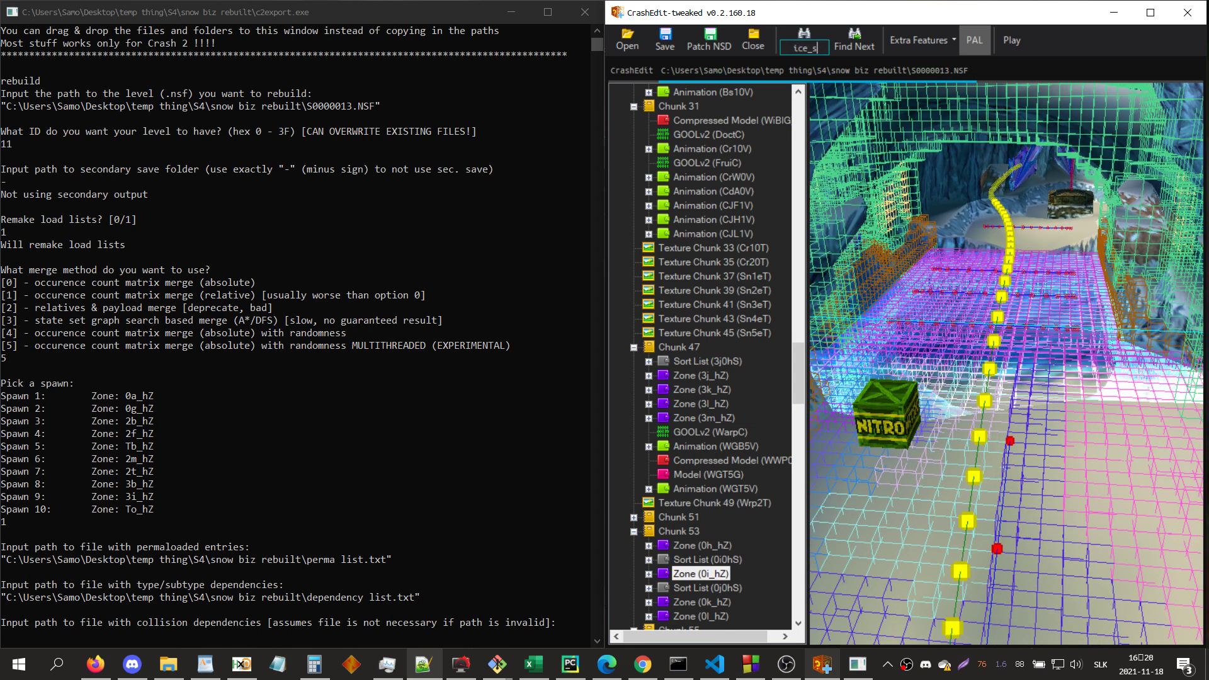
- Search for ice_slide, examine the collision of zone 2f_hZ, and return to zone 0i_hZ
type("ice_slide")
key("Return")
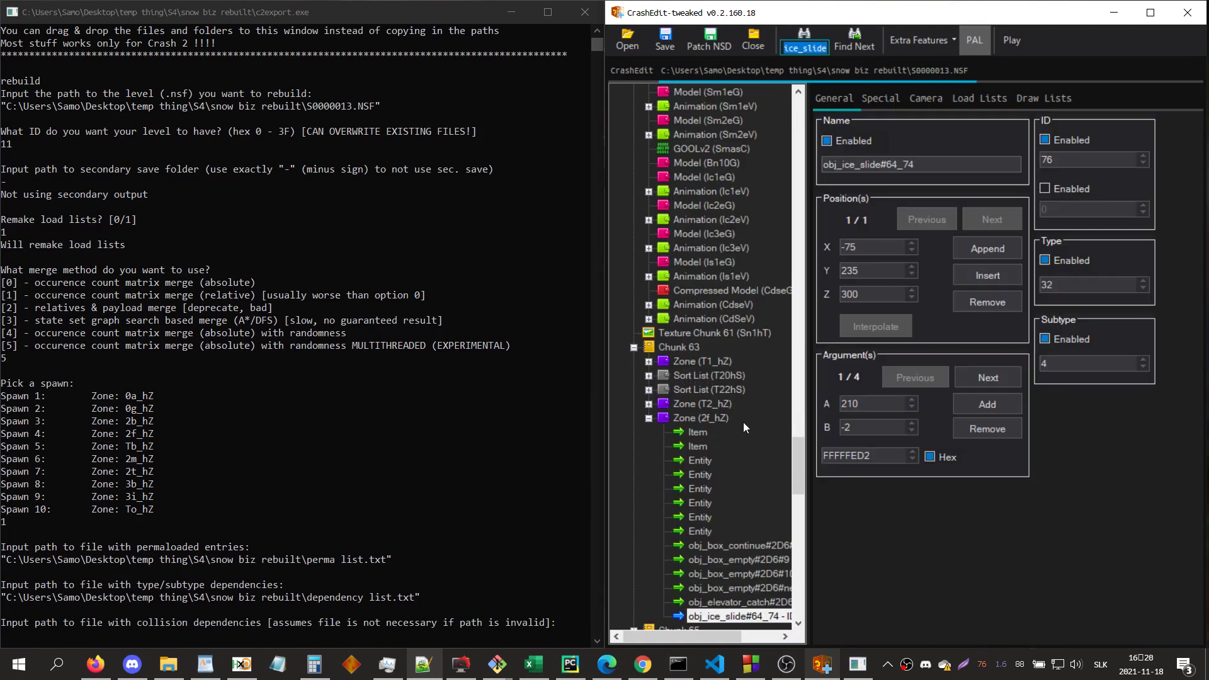
left_click(744, 422)
left_click_drag(1004, 448, 967, 491)
key("c")
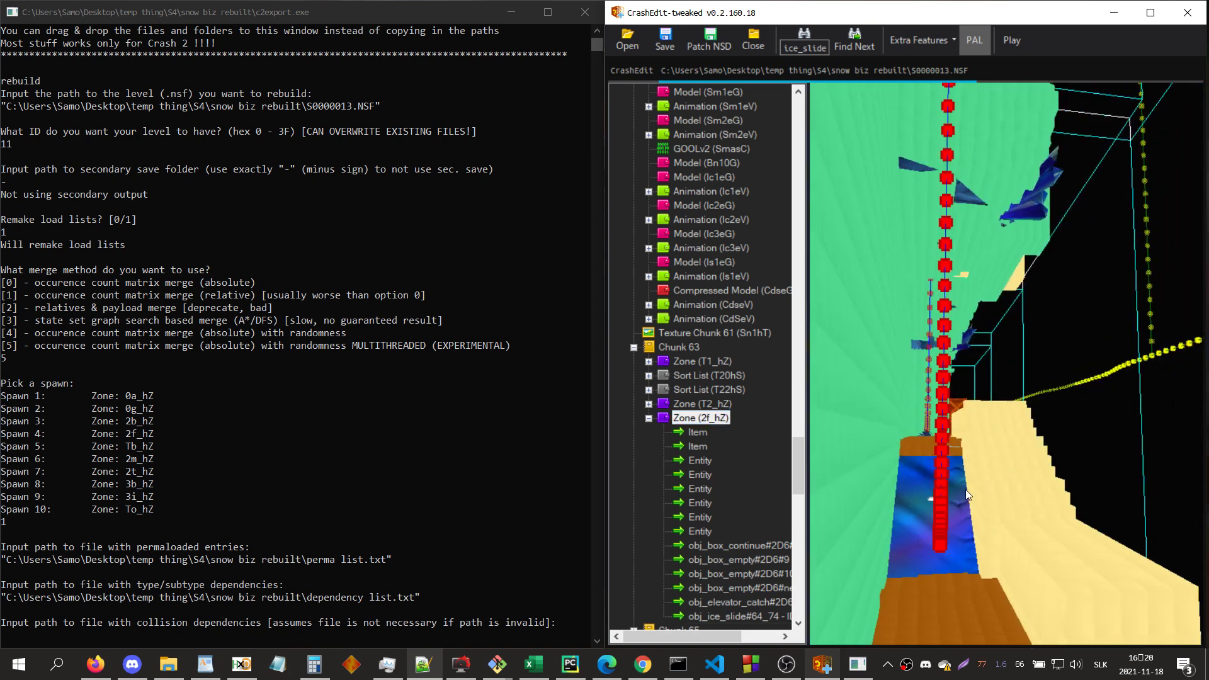
key("ctrl+f")
type("0i_")
key("Return")
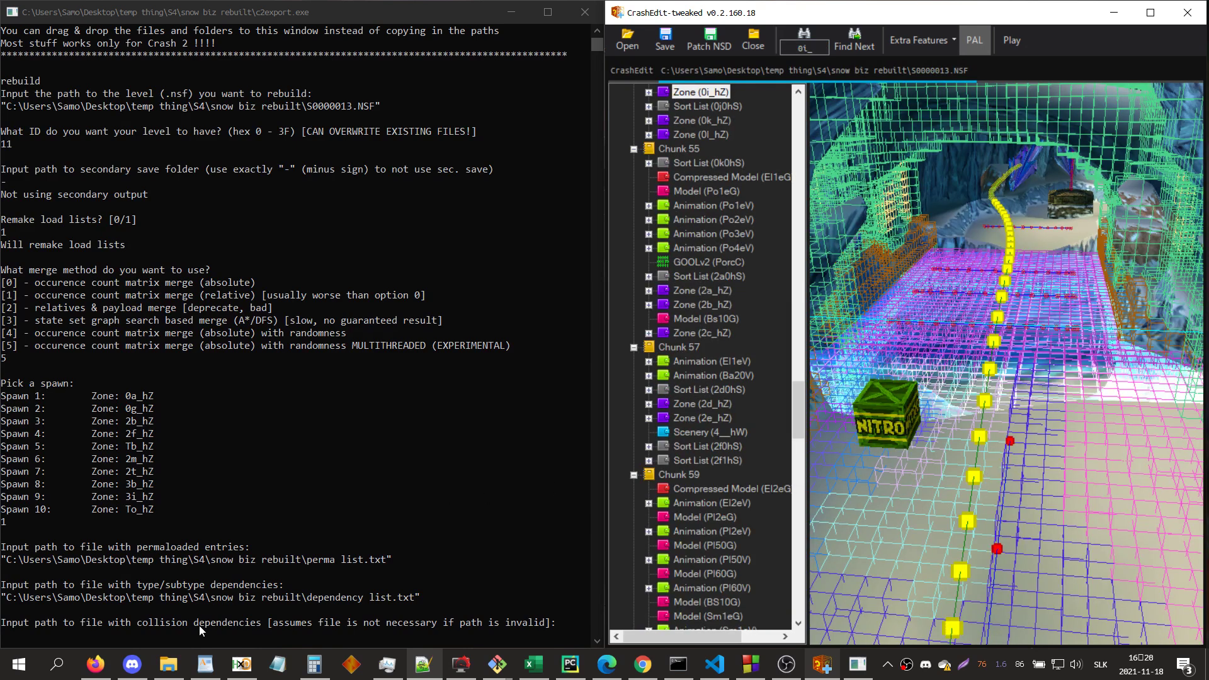
- Create an empty text document named collision list.txt in the snow biz rebuilt folder
left_click(168, 663)
right_click(489, 448)
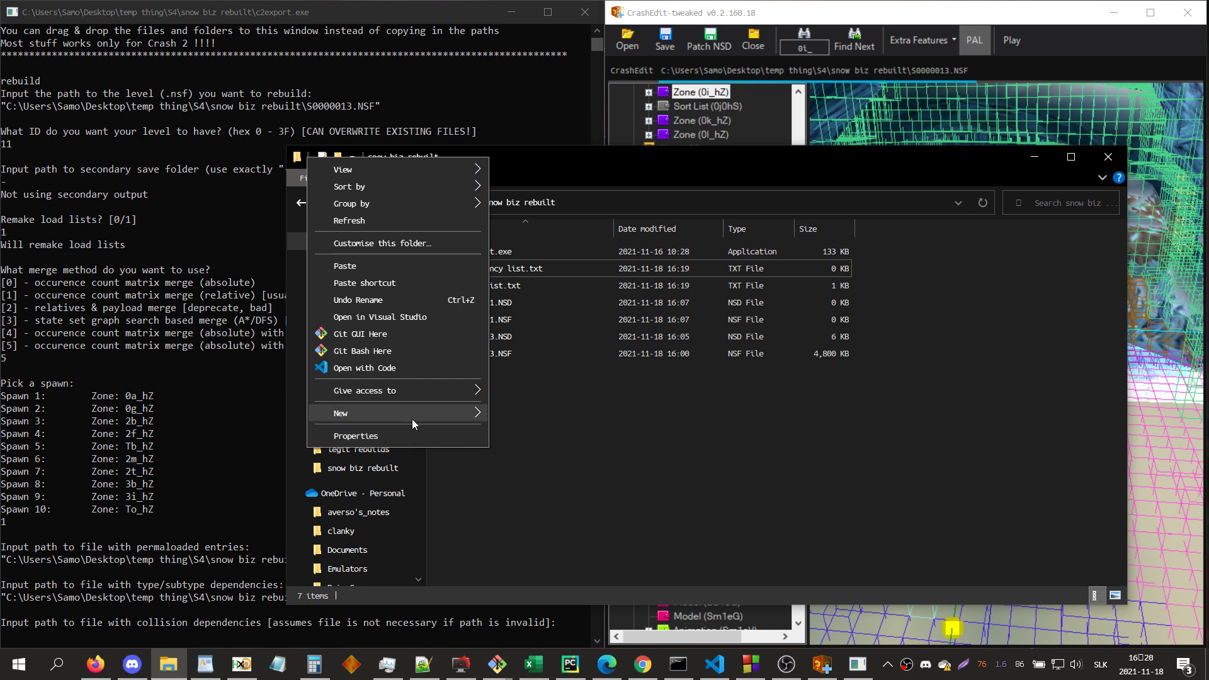
mouse_move(412, 418)
left_click(547, 359)
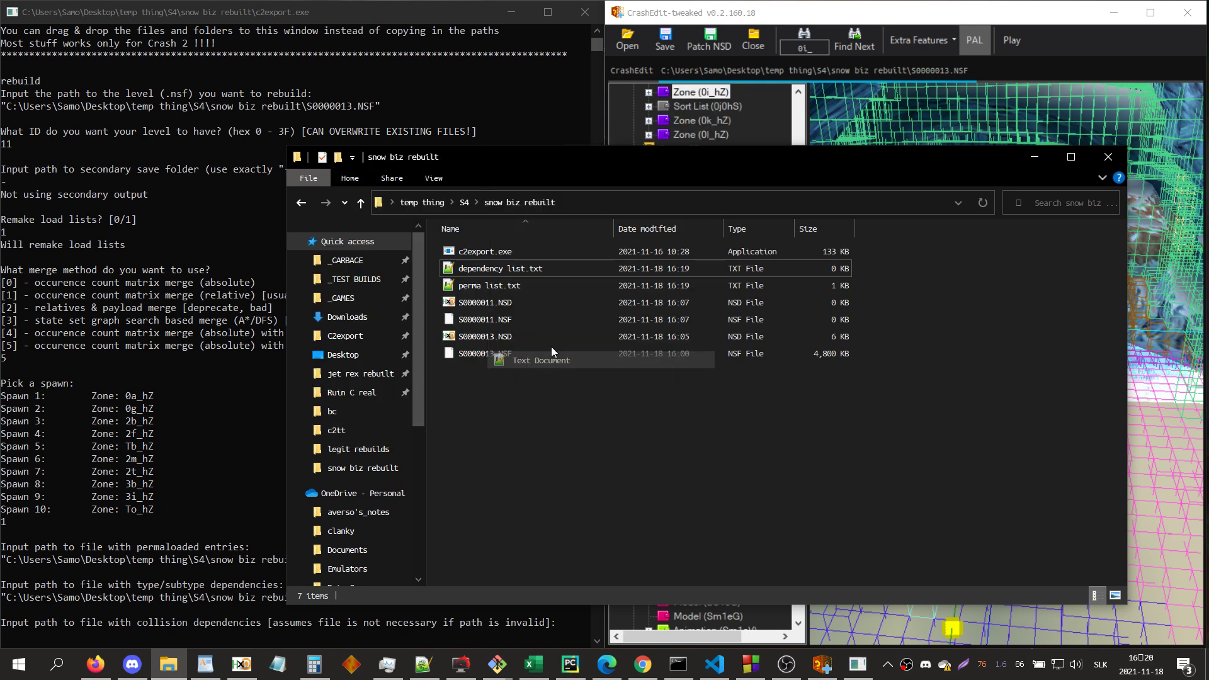
type("collision list")
key("Return")
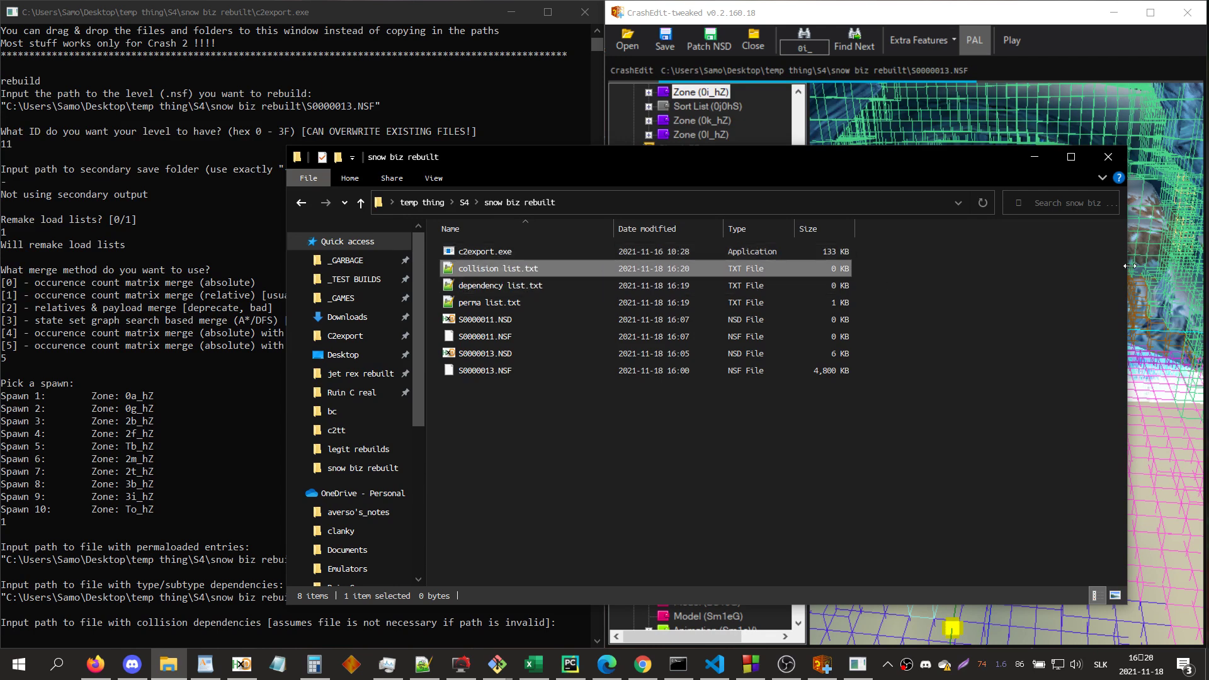
- Display zone 0i_hZ's collision as solid colours with the collision type legend, and place the legend over the 3D view
left_click_drag(1130, 265, 604, 266)
key("c")
key("c")
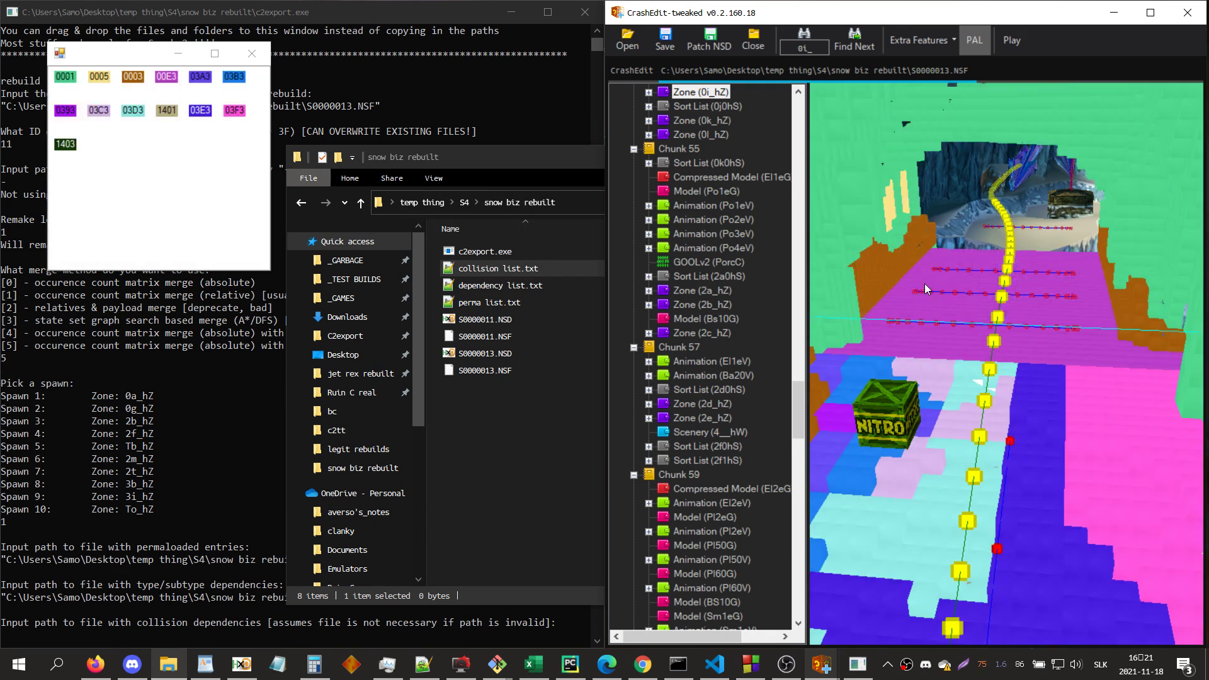
left_click_drag(114, 46, 896, 320)
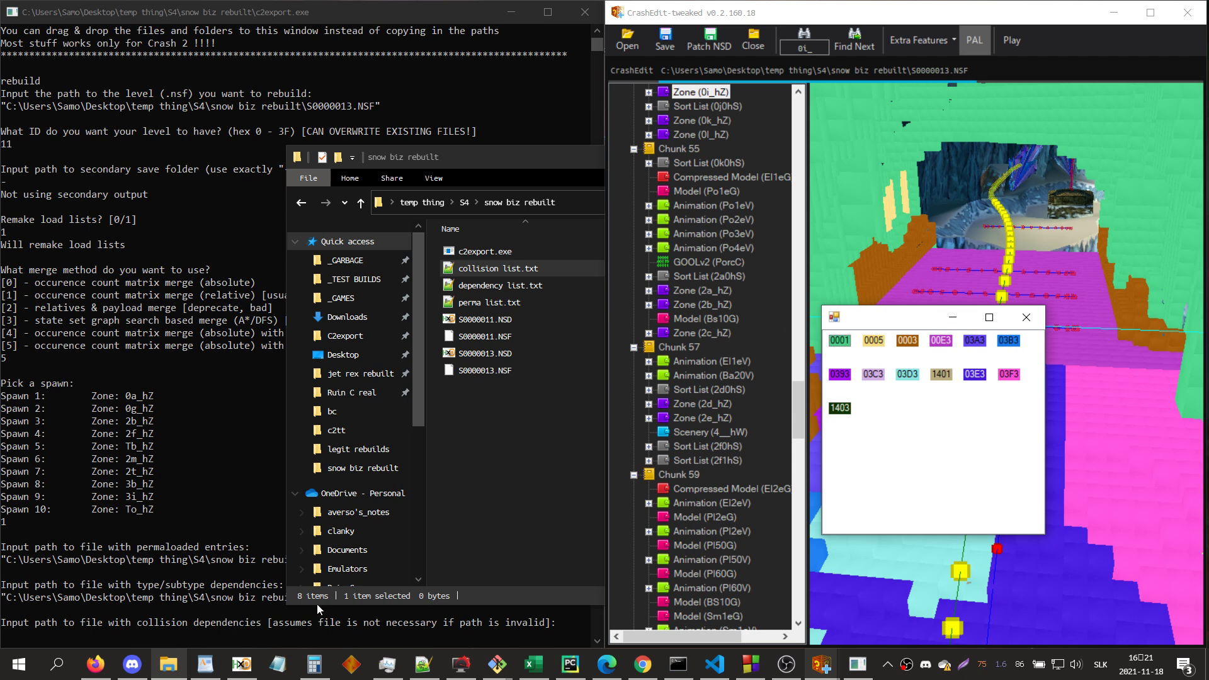
- Open collision list.txt in Notepad++ and start its first line with the collision type 00E3 and a comma
left_click(497, 267)
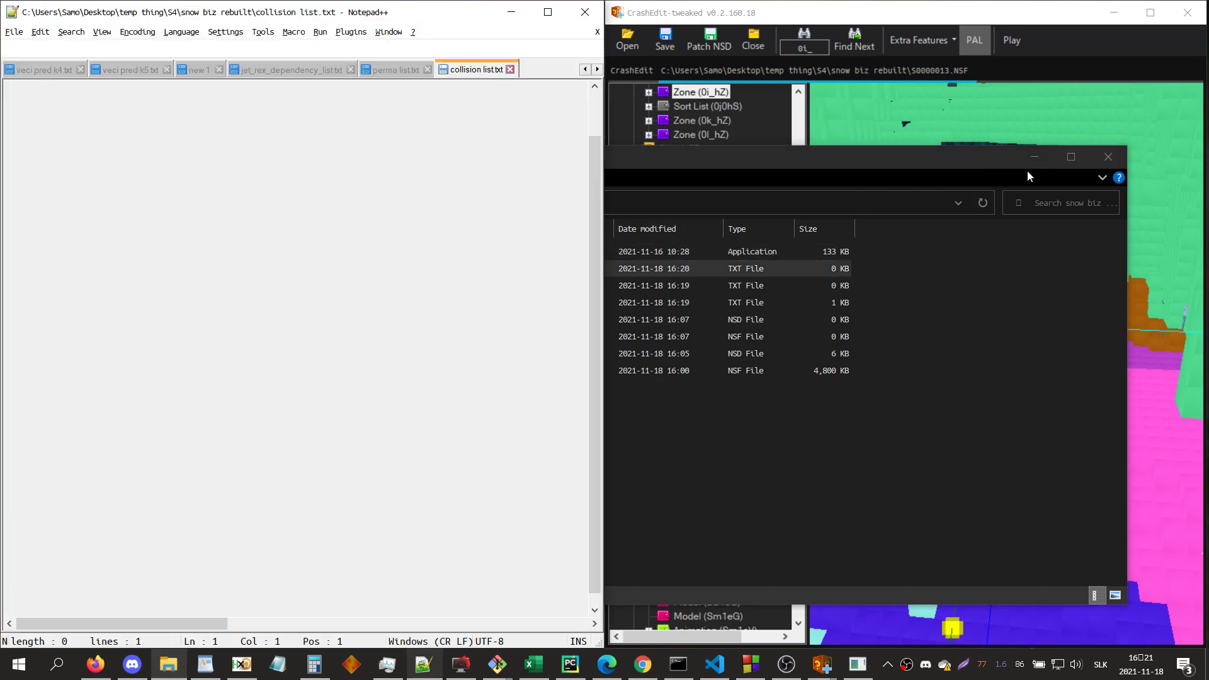
left_click(1027, 170)
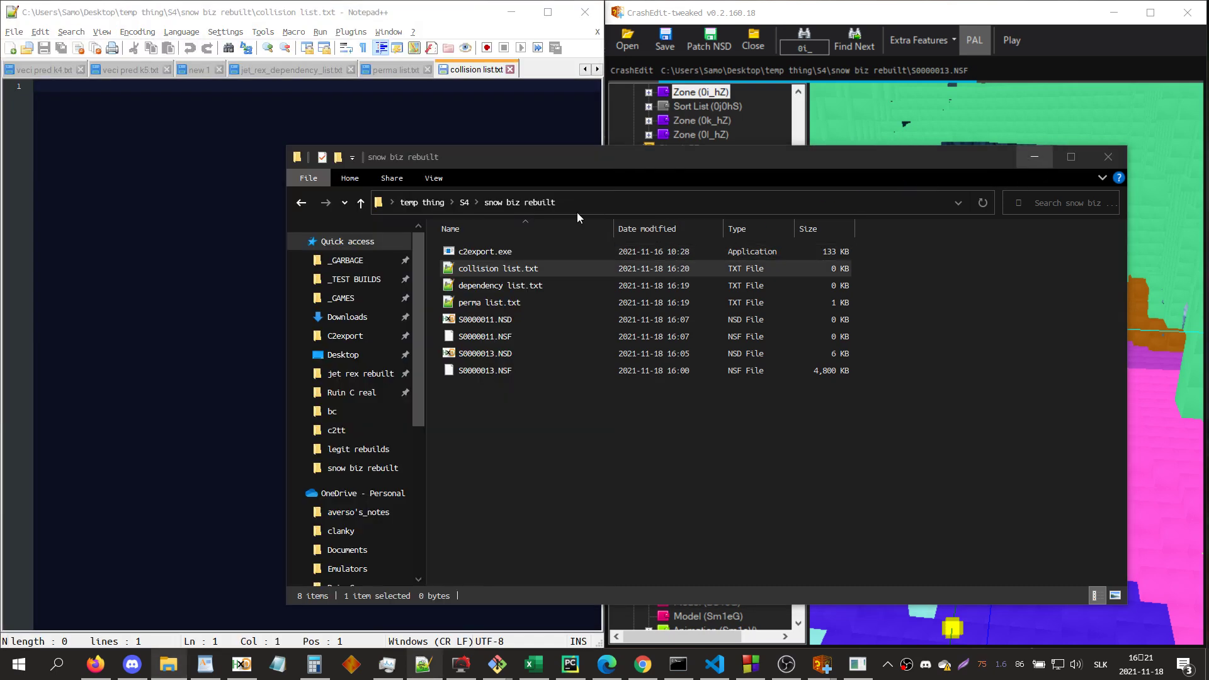
left_click(1035, 157)
type("00E3,")
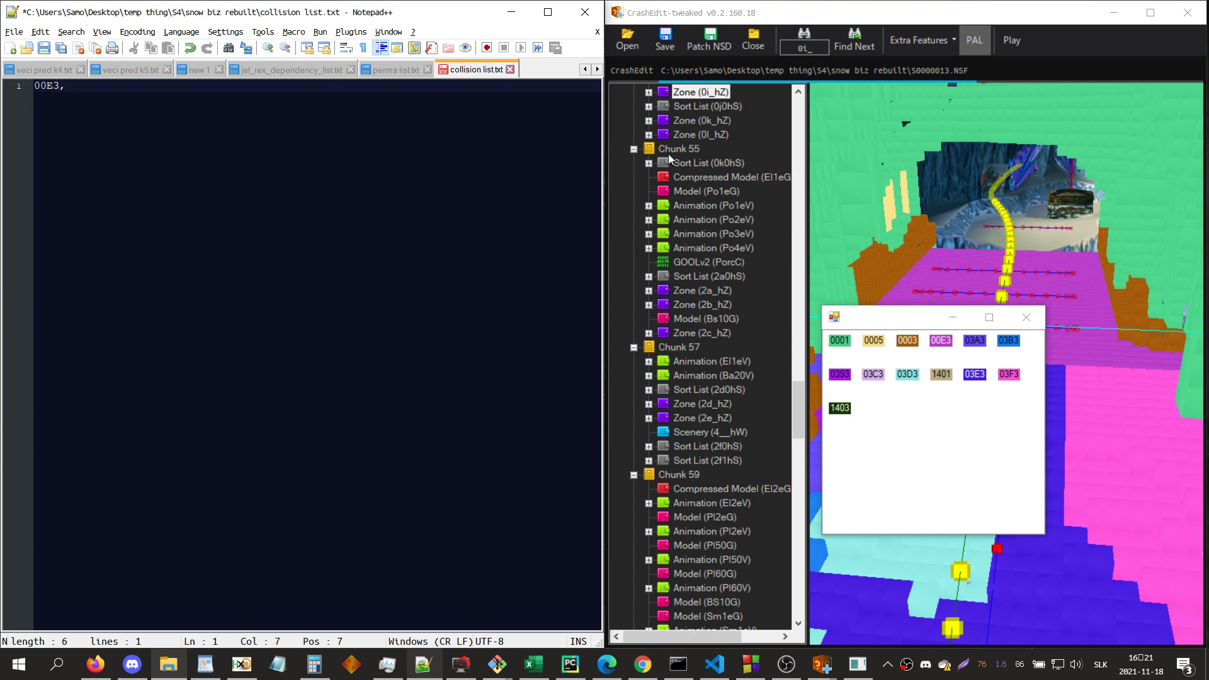
- Search CrashEdit for animations whose names start with CI, and add CI20V to the 00E3 line of the collision list
left_click(890, 167)
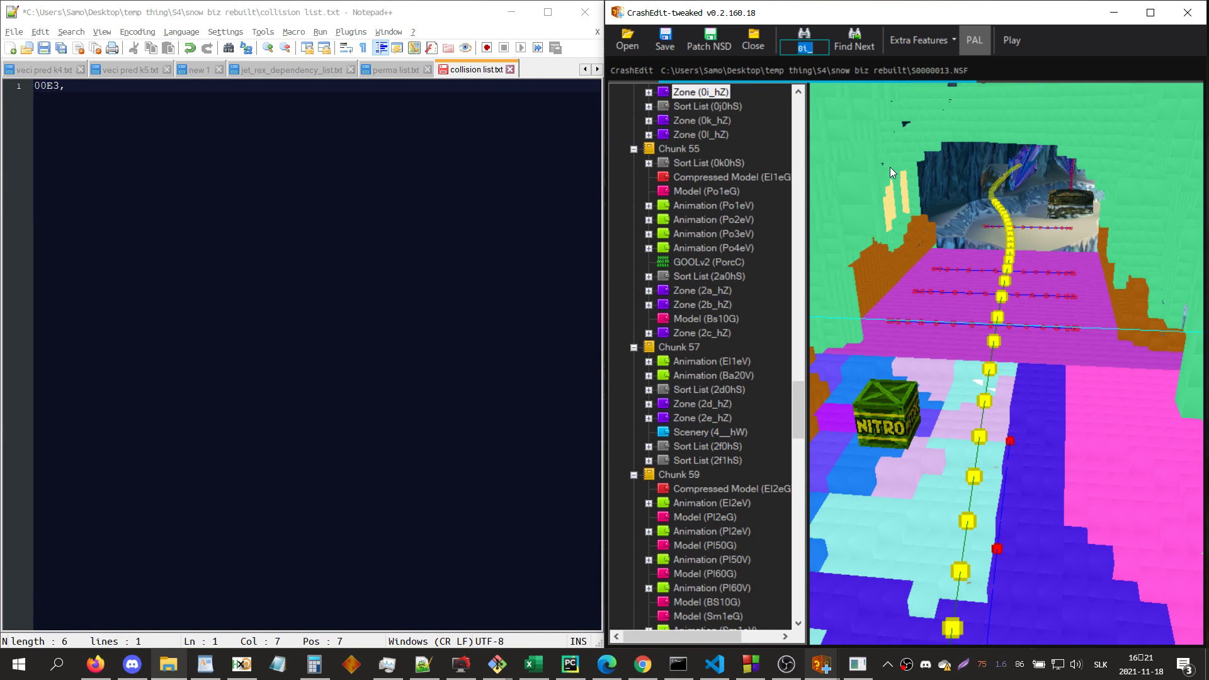
type("n (")
type("co")
key("BackSpace")
type("l")
key("Return")
left_click(459, 238)
type("CI20V")
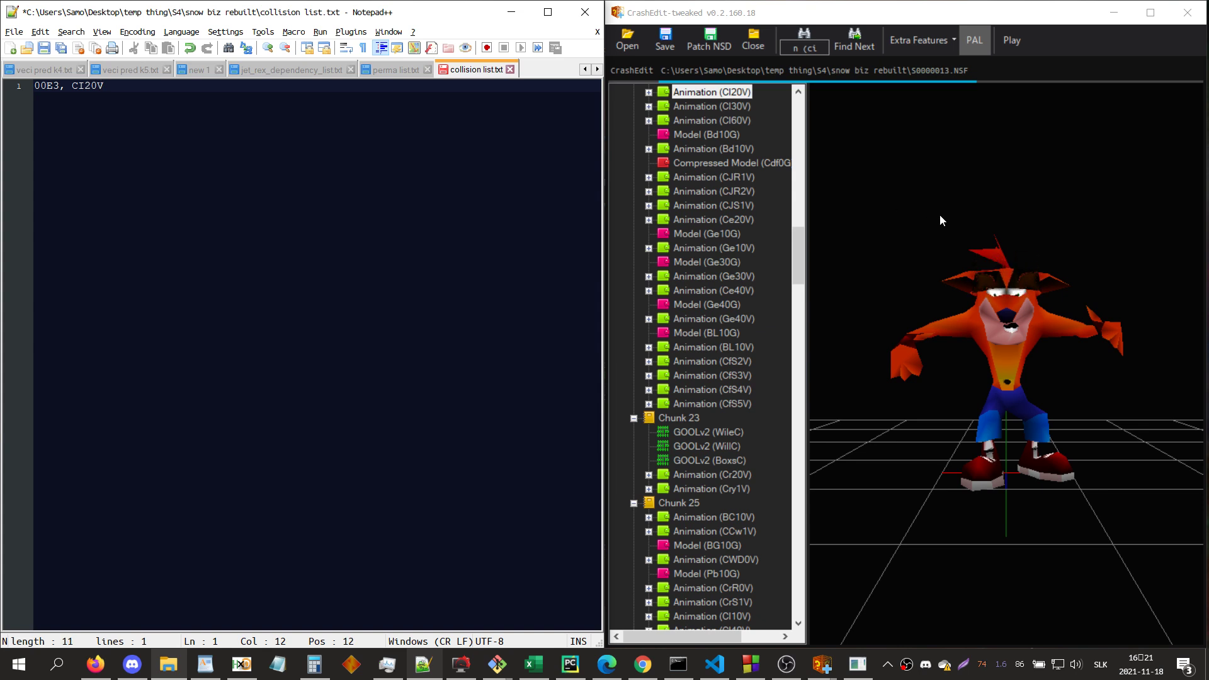
- Preview the two animations following CI20V, and append CI30V and CI60V to the 00E3 line
key("Down")
key("Down")
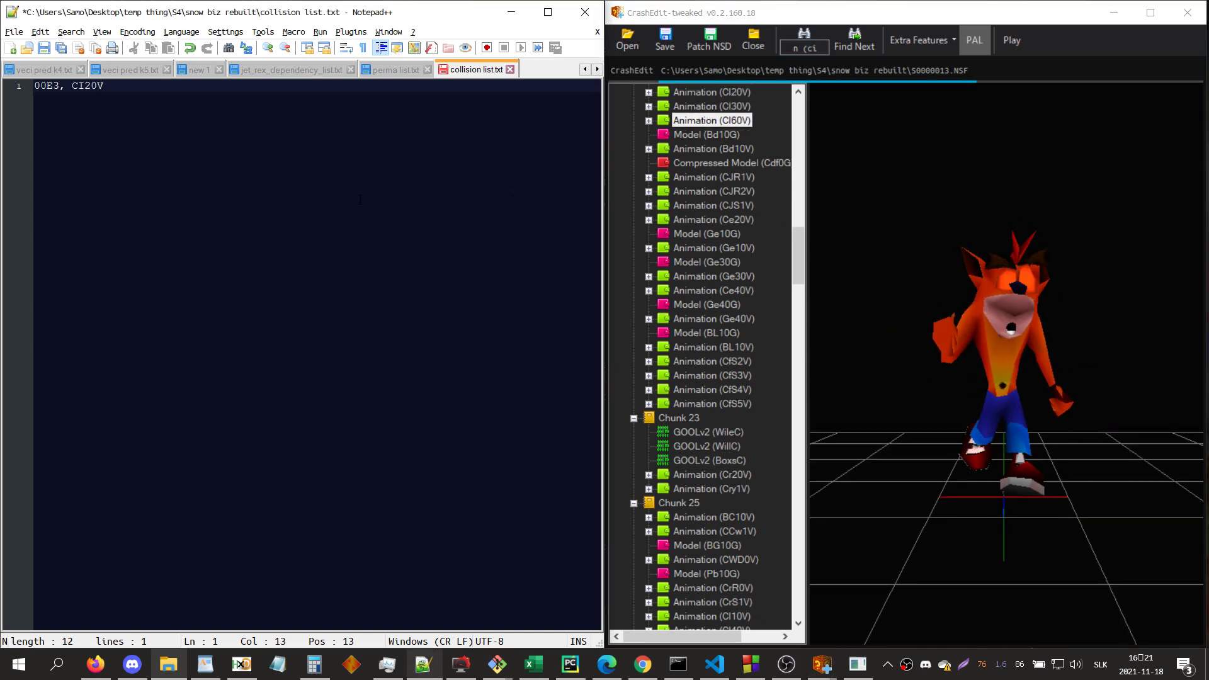
type(", CI30V, CI")
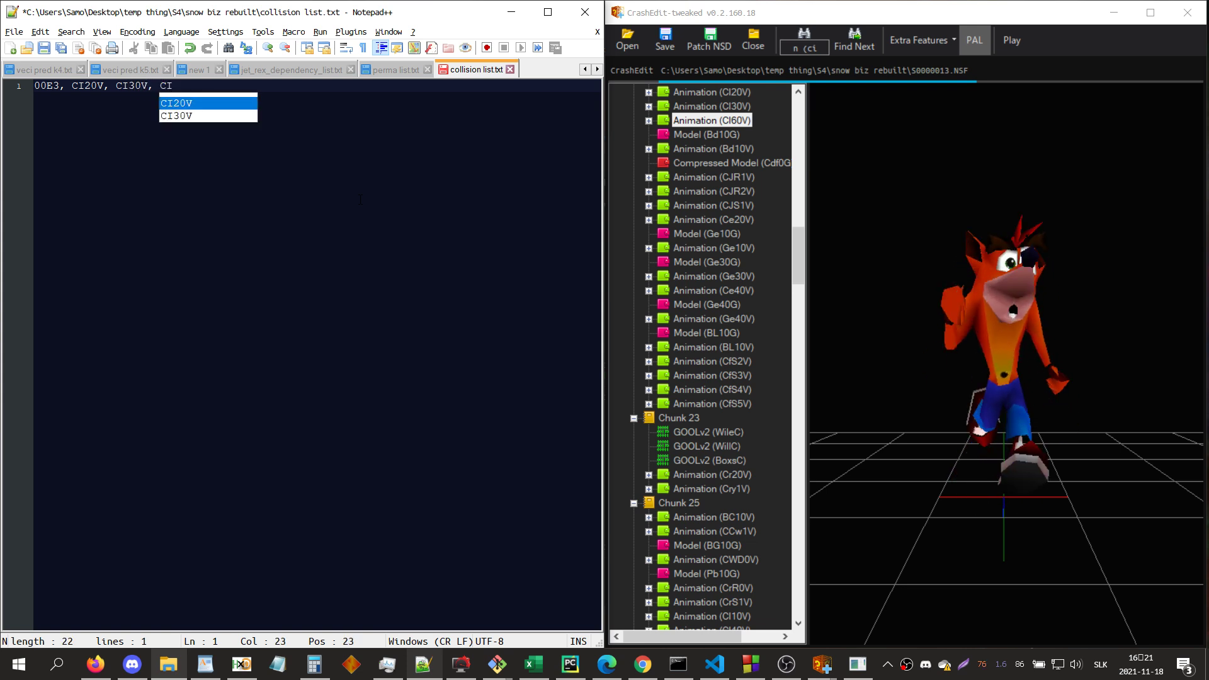
type("60V.")
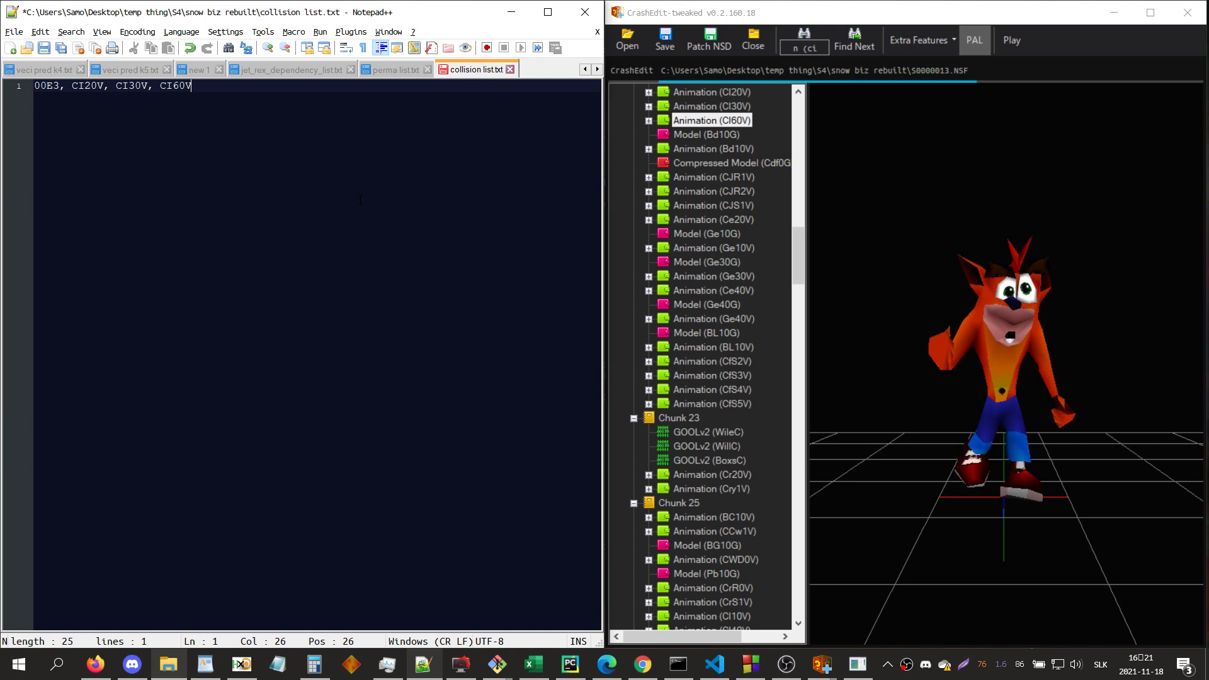
- Find the next matching CI animation in Chunk 25 and append CI10V to the 00E3 line
left_click(985, 335)
key("Return")
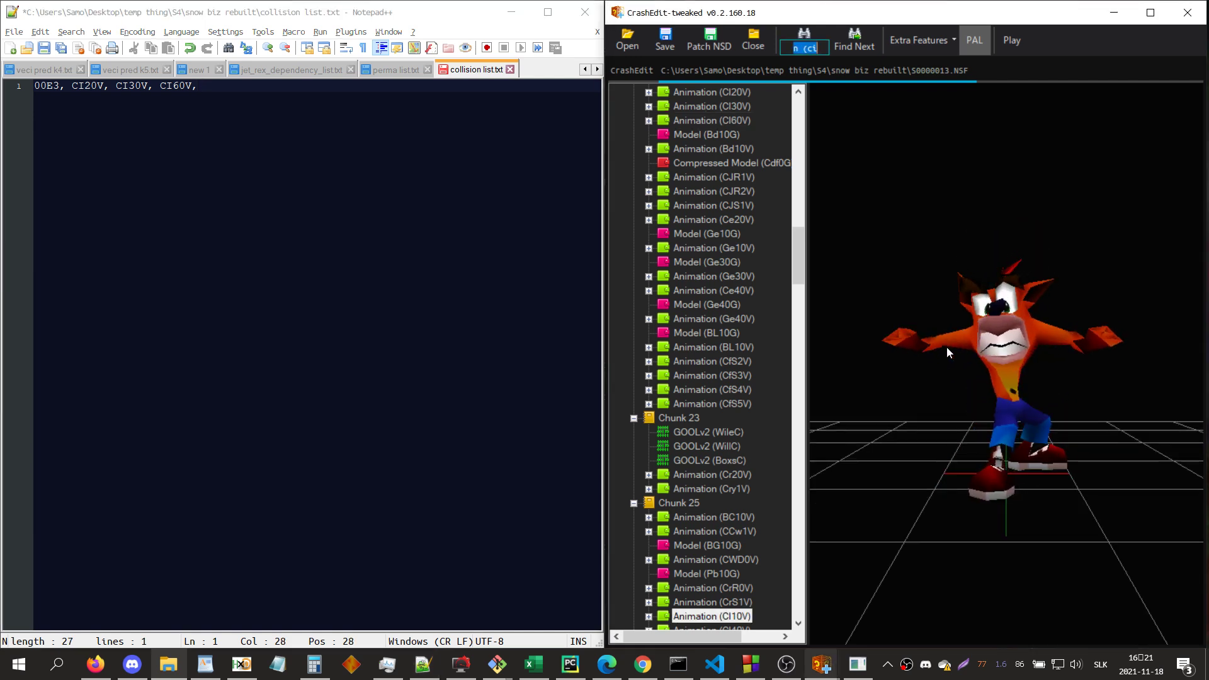
left_click(368, 371)
type("CI10V")
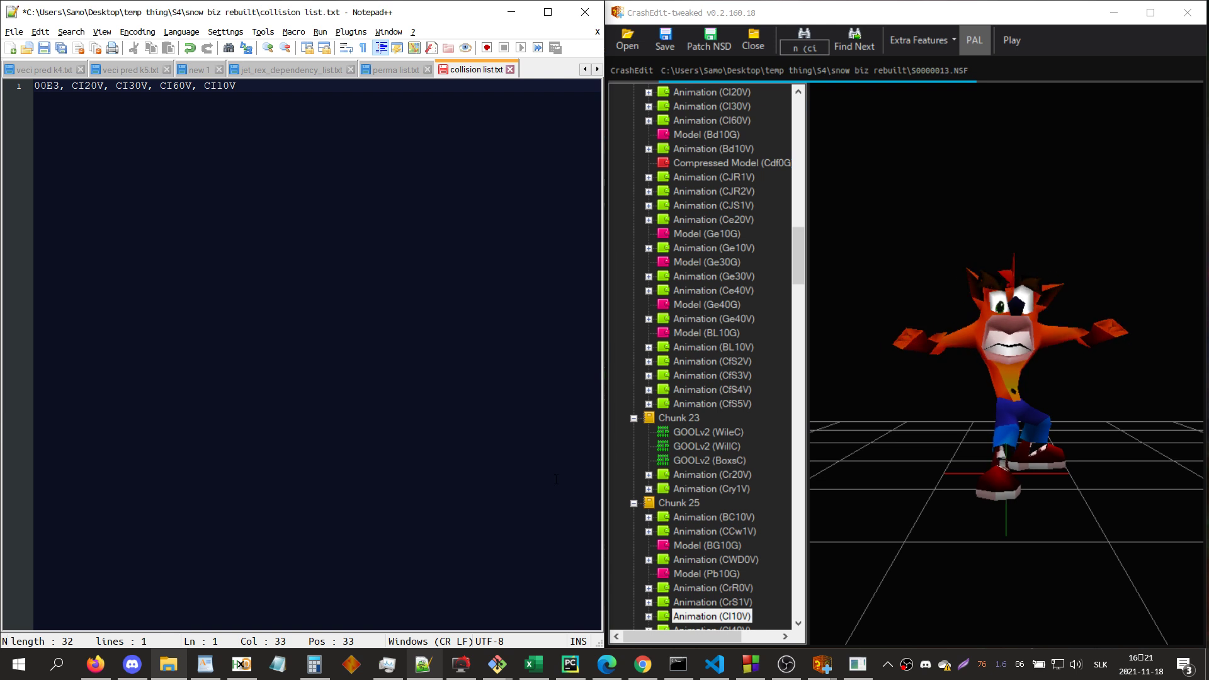
- Compare the CCw1V and CI10V animation previews in Chunk 25, and append CI40V to the 00E3 line of collision list.txt
scroll(767, 550, "down", 2)
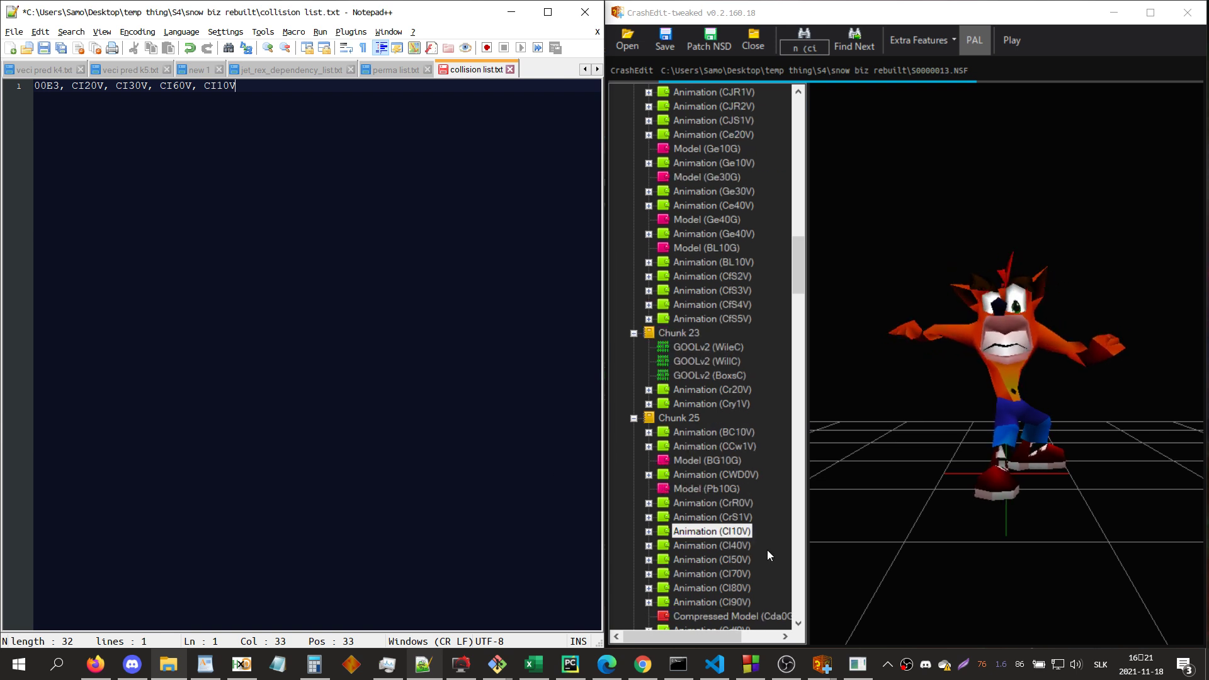
left_click(730, 447)
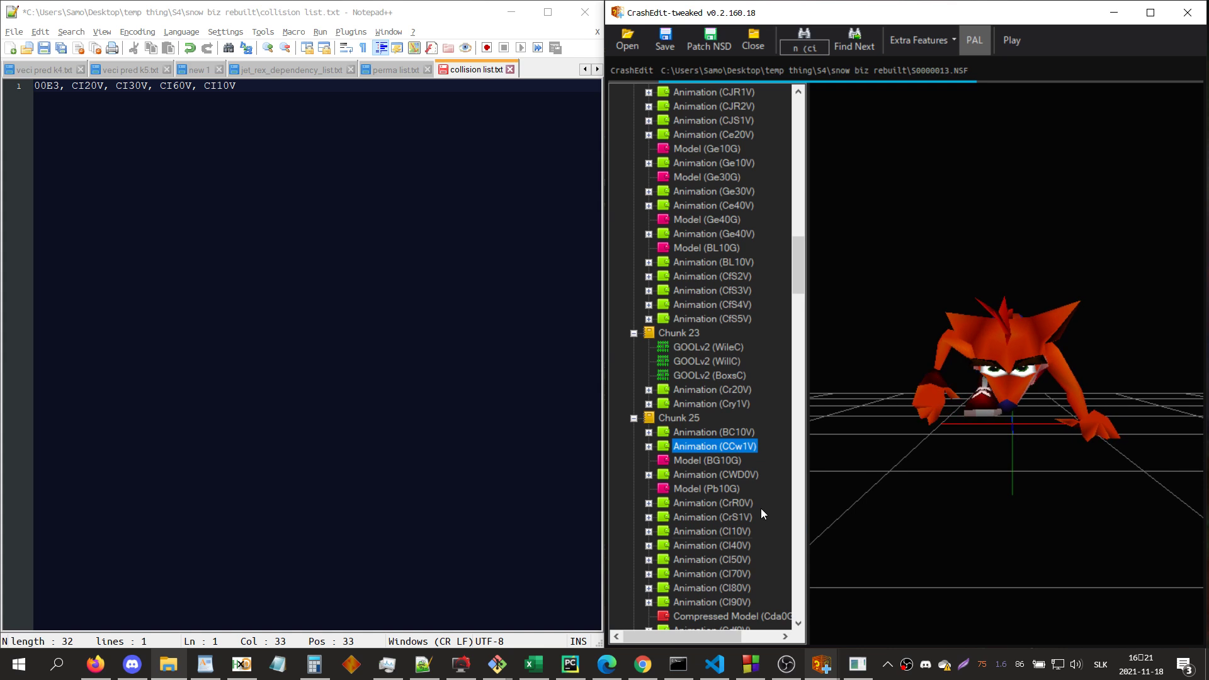
left_click(737, 532)
left_click(434, 302)
type(", ")
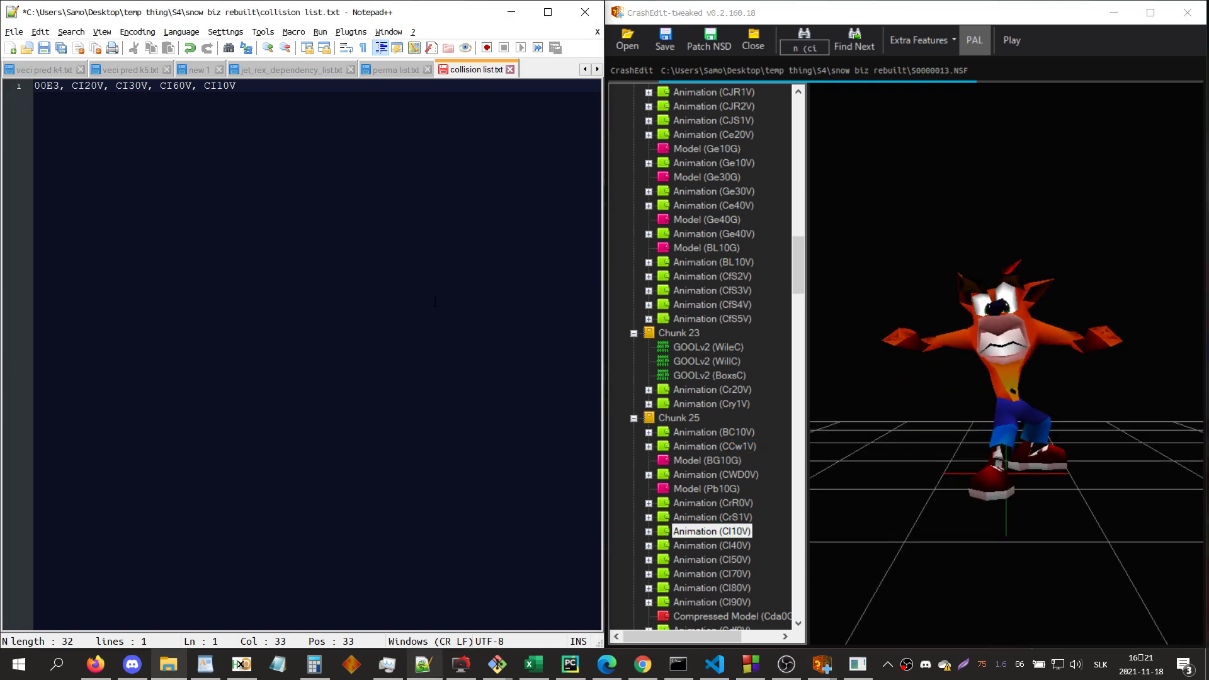
type("CI")
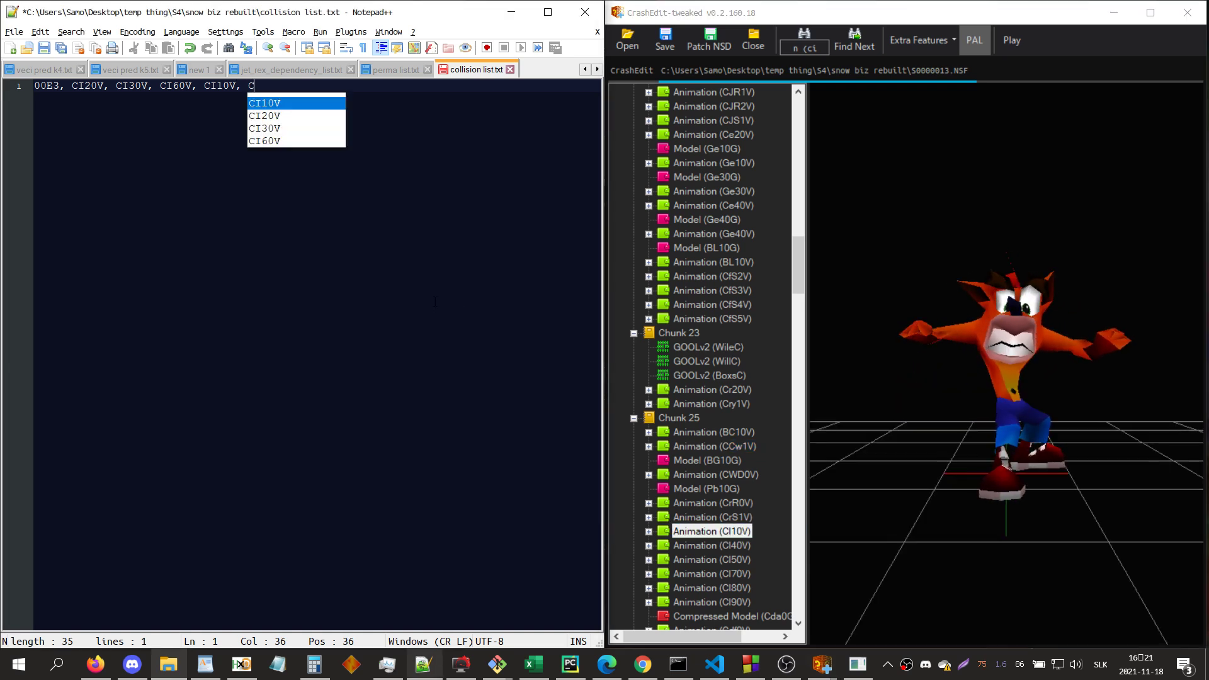
type("40V")
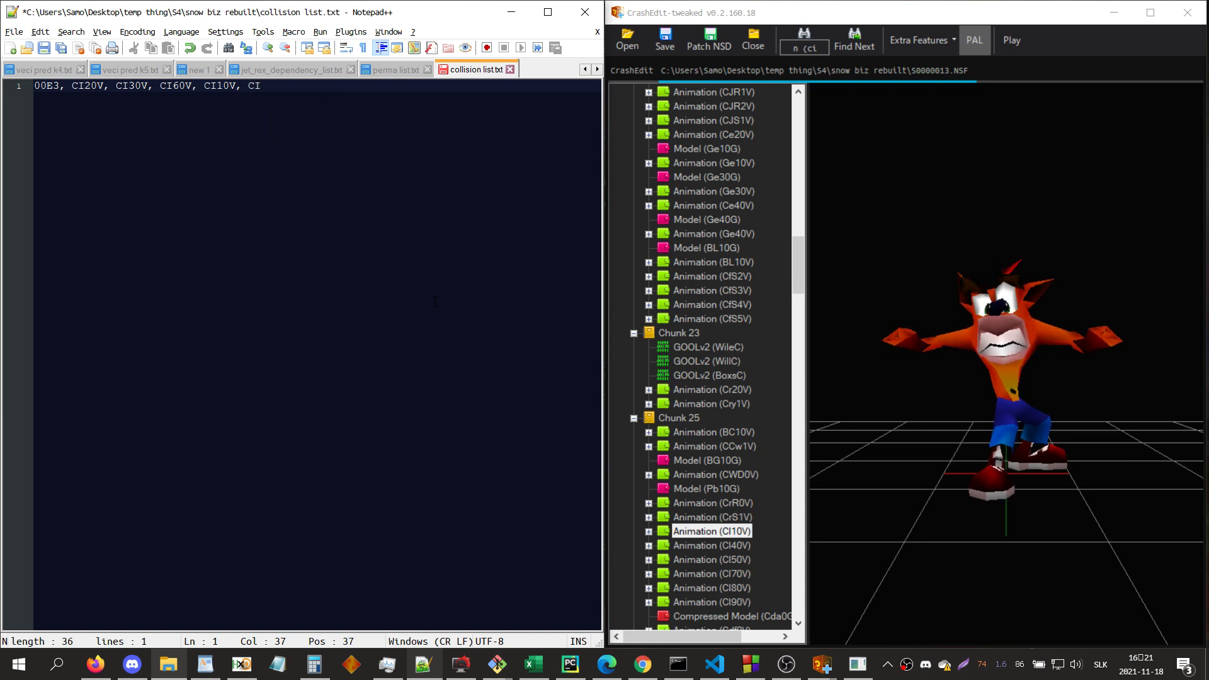
- Step through the next matching CI animations and append CI50V and CI70V to the 00E3 line
key("alt+Tab")
key("Return")
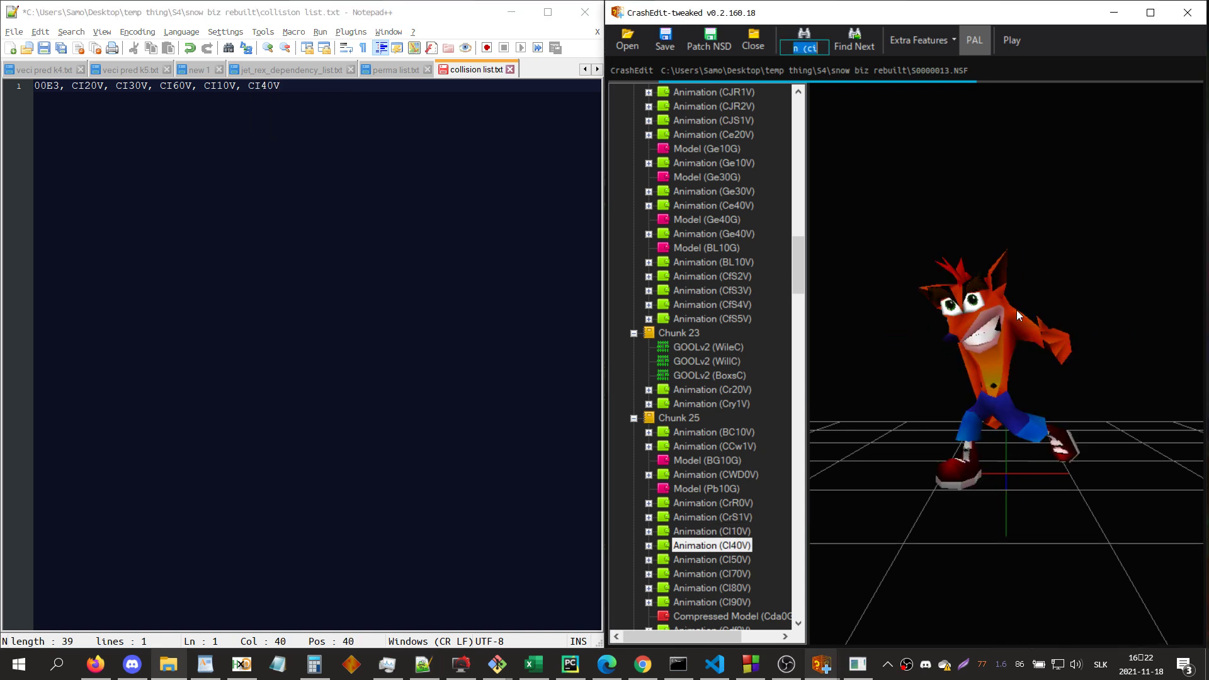
key("Return")
key("alt+Tab")
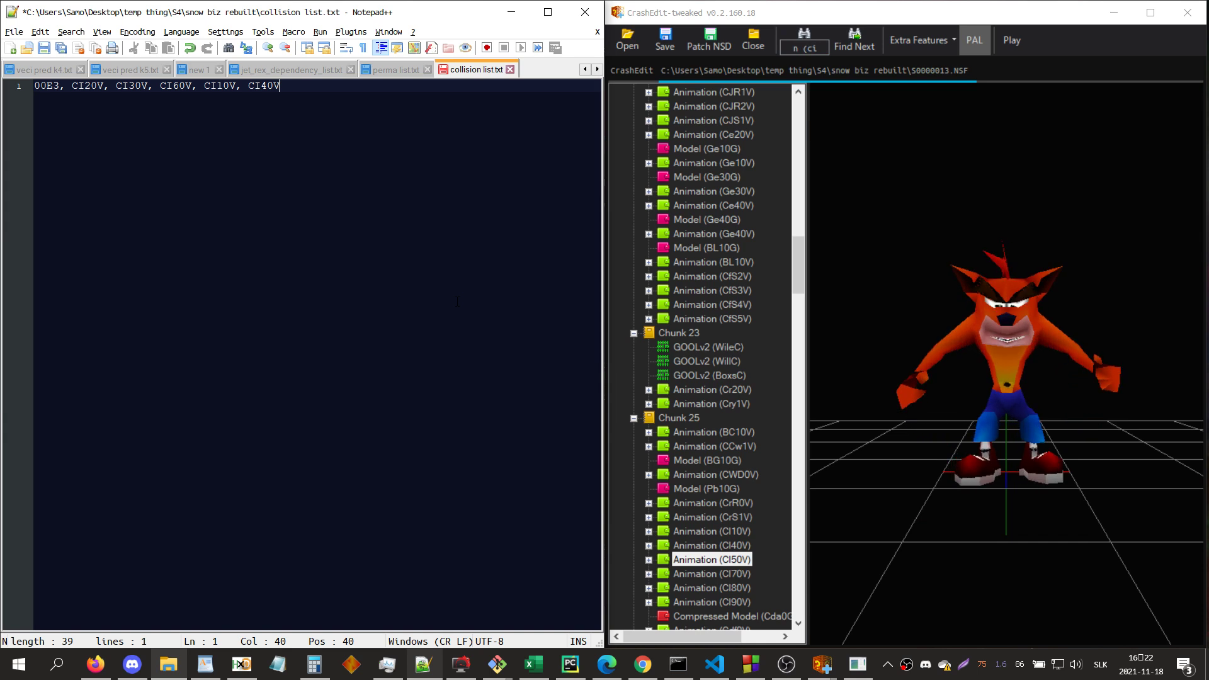
type(", CI50V")
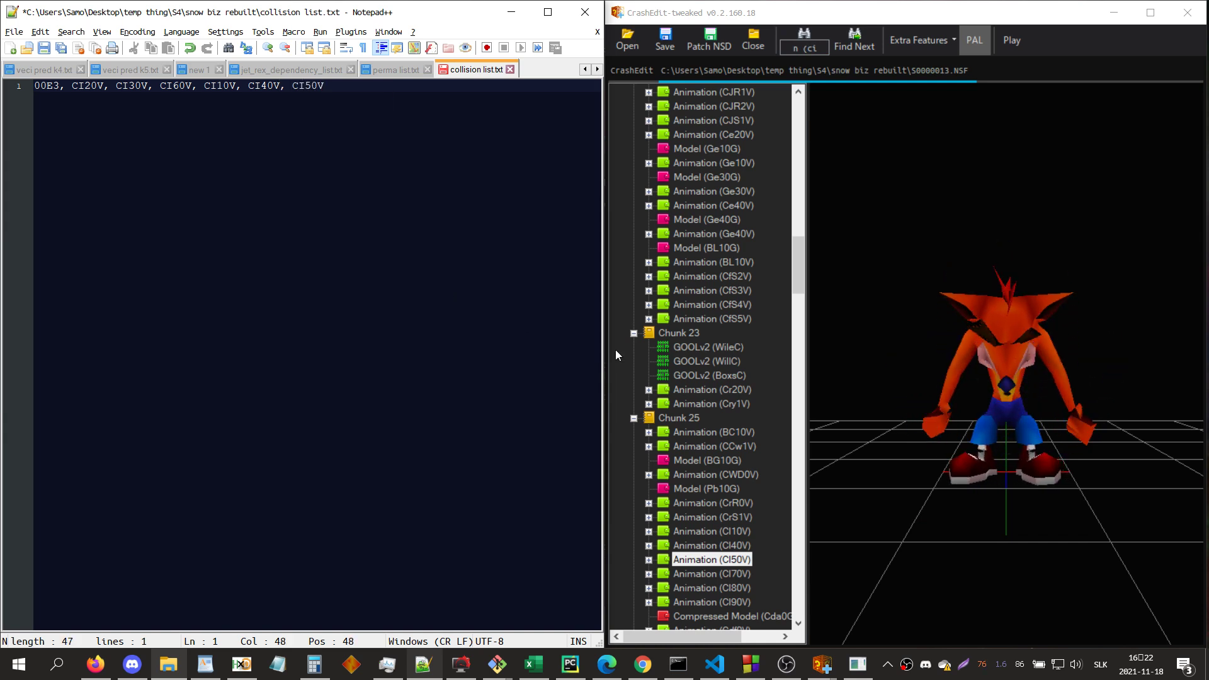
type(", CI70V,")
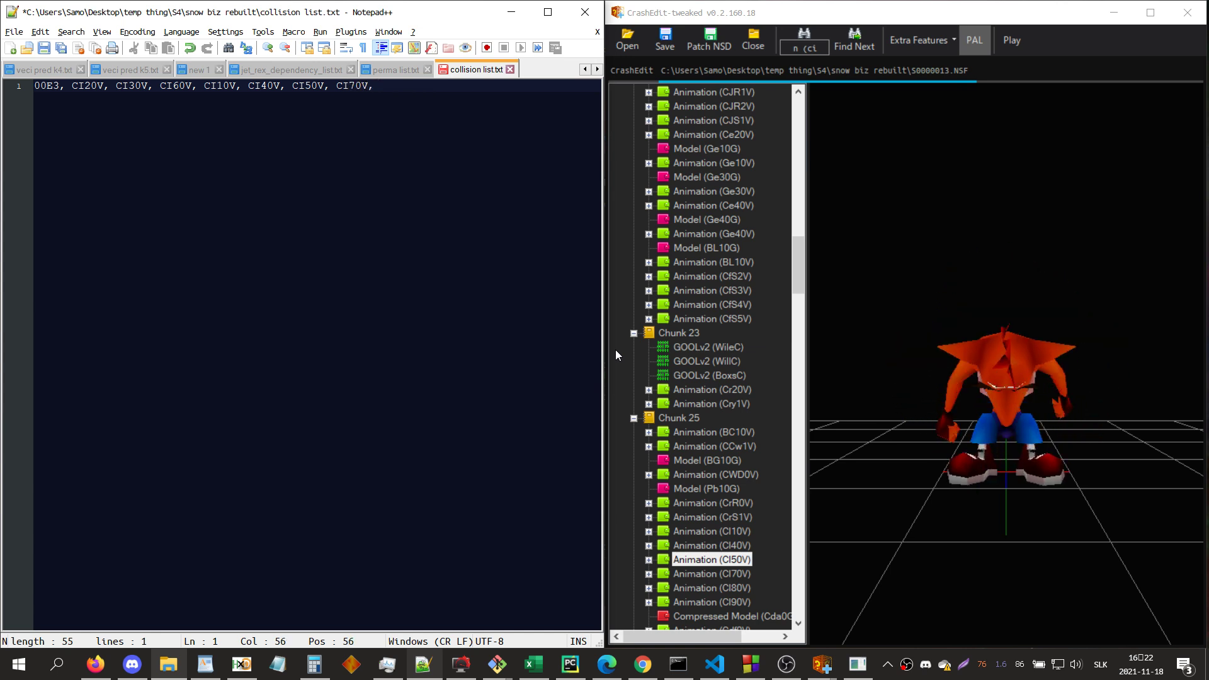
- Preview the following CI matches up to CI80V, and append CI80V and CI90V to the 00E3 line
key("alt+Tab")
key("Return")
key("Return")
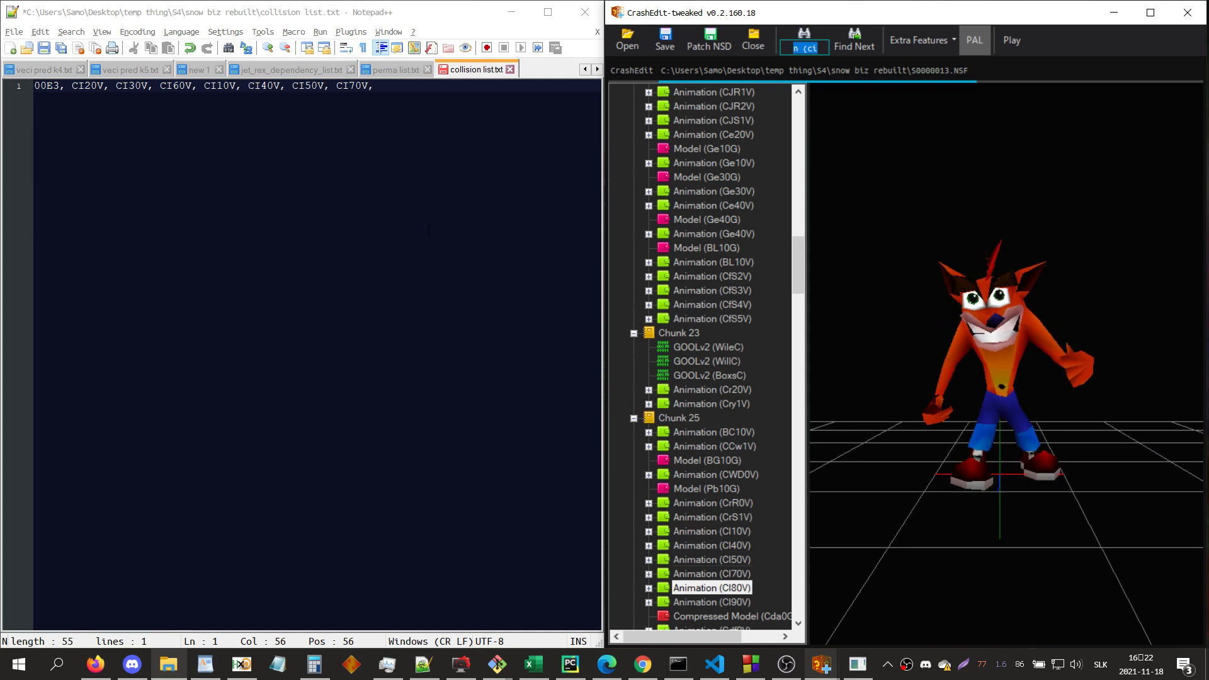
key("alt+Tab")
type("CI80V, CI90V")
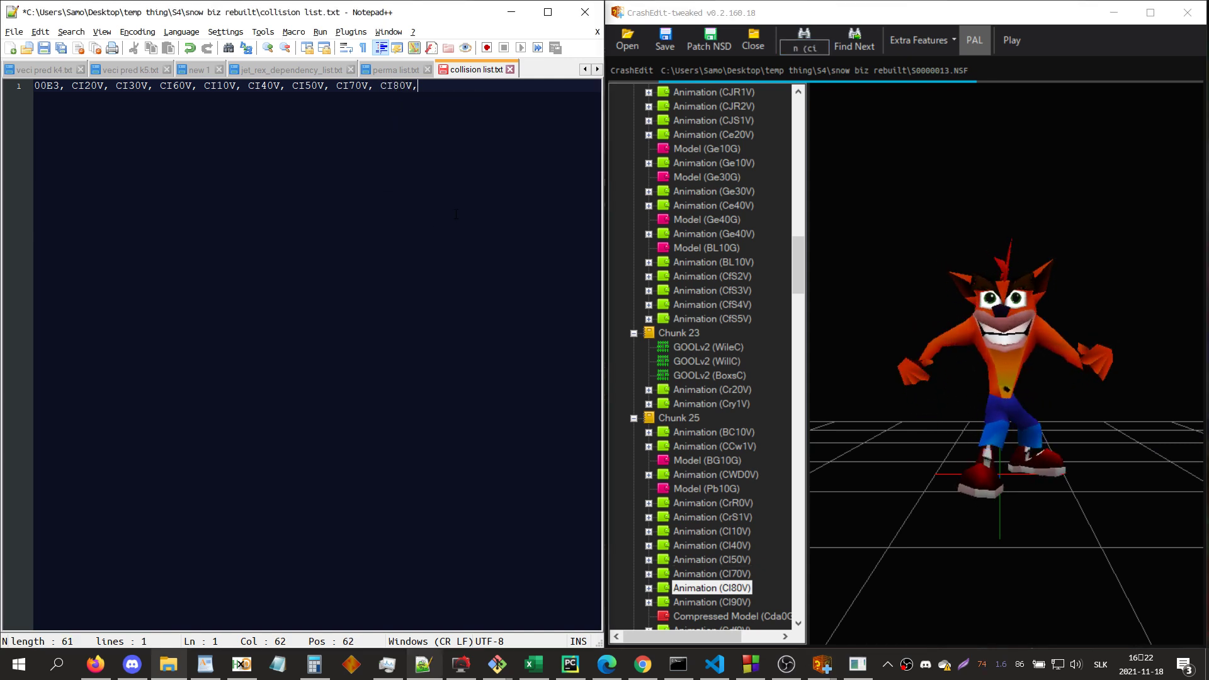
- Search for any further CI animations beyond CI80V, and save collision list.txt
left_click(985, 373)
key("F3")
key("F3")
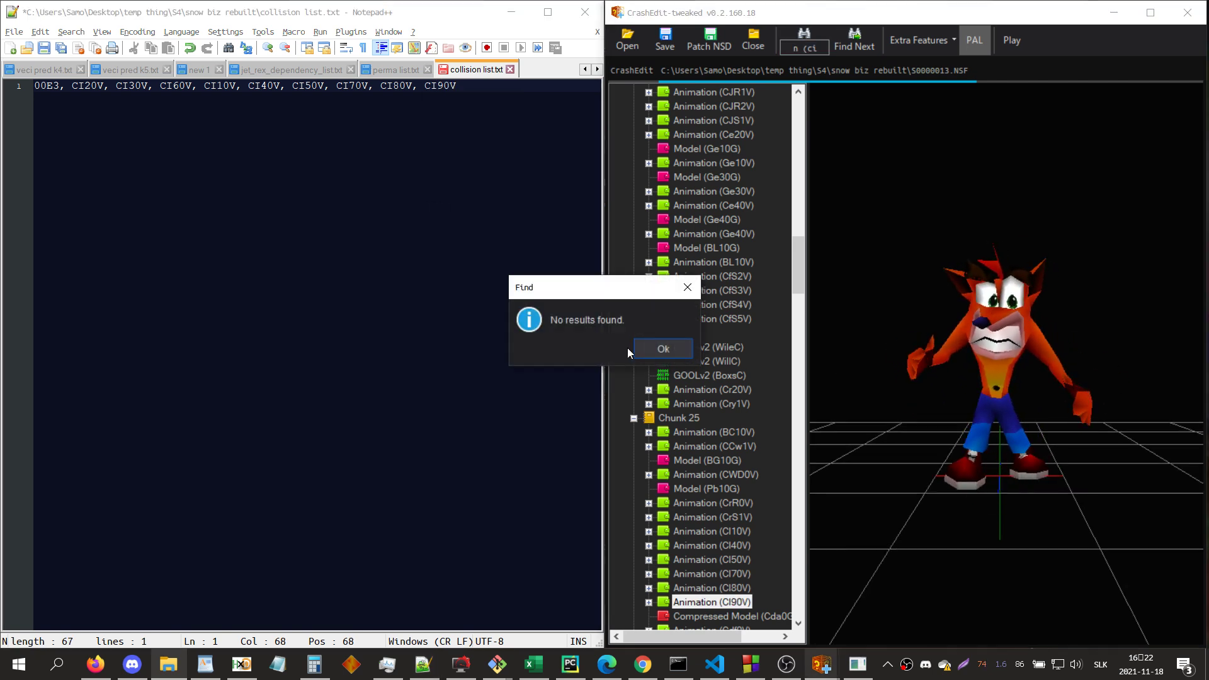
left_click(663, 349)
left_click(469, 368)
key("ctrl+s")
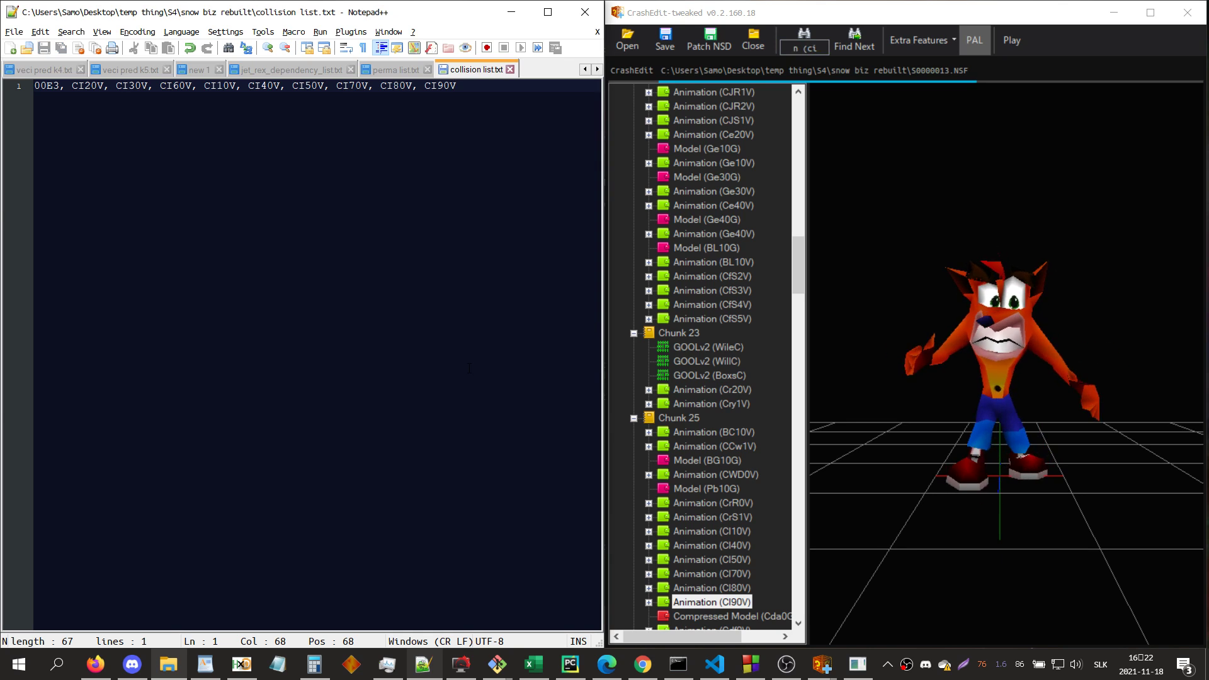
- Open tree_level_collision_list.txt from the tree level rebuilt folder, examine its collision type and animation entries, and close it
left_click(168, 665)
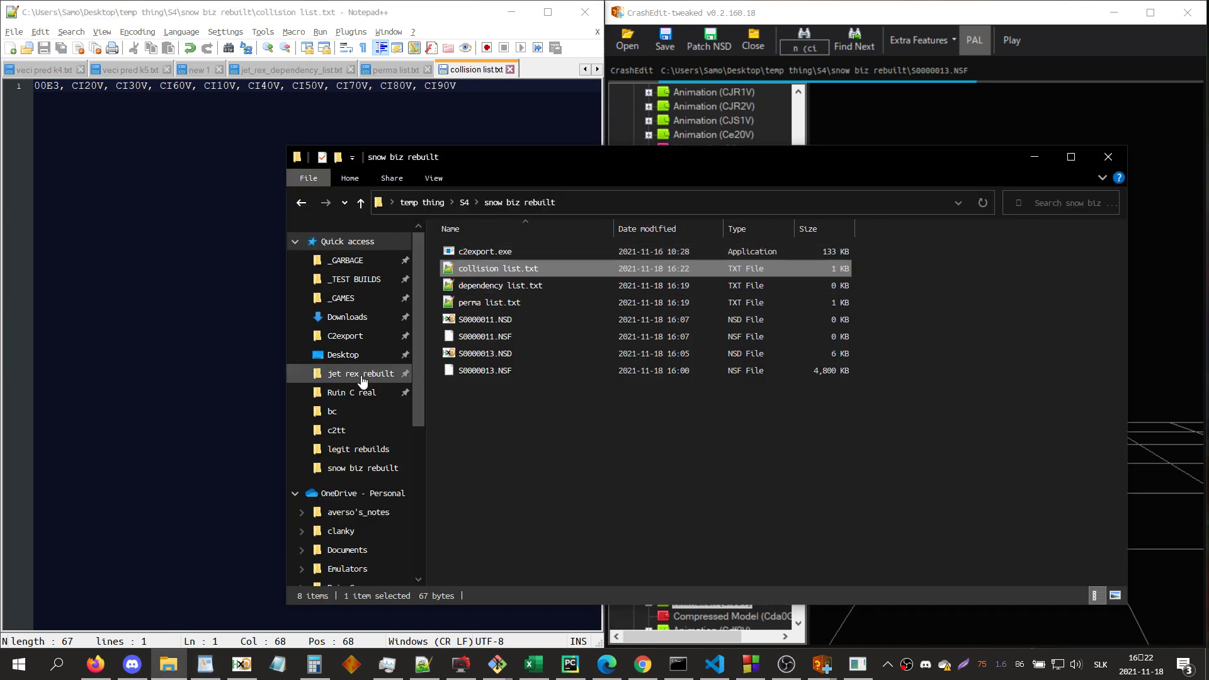
left_click(363, 378)
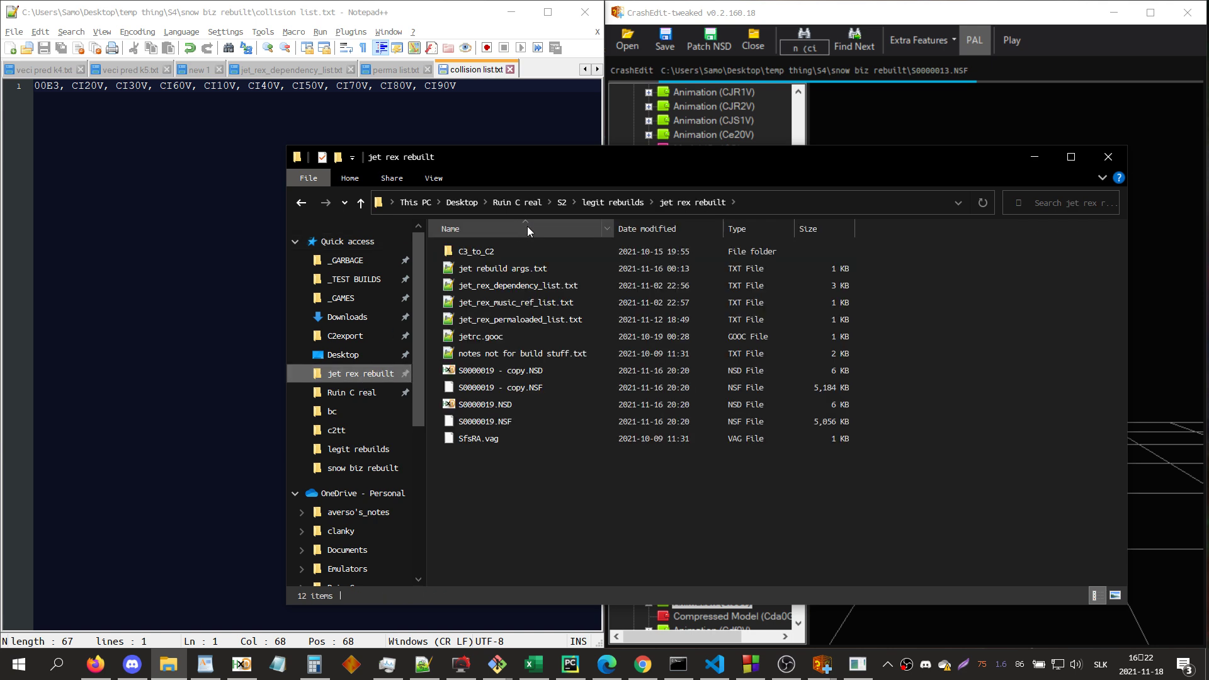
left_click(652, 202)
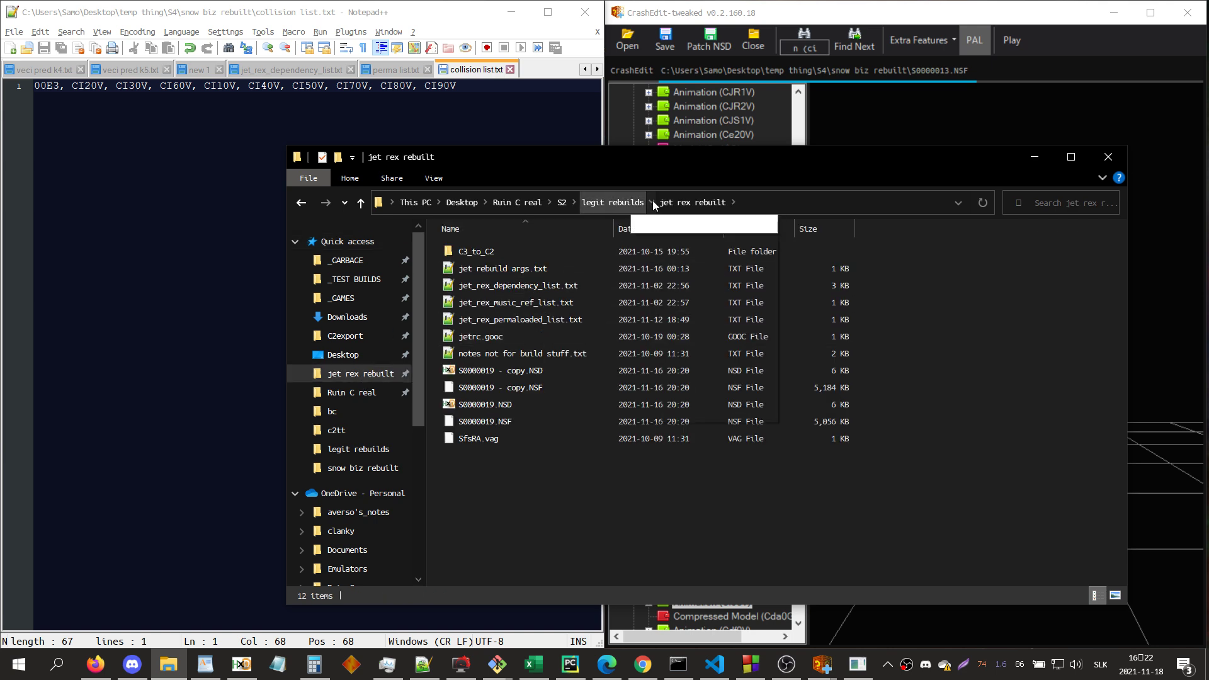
left_click(673, 381)
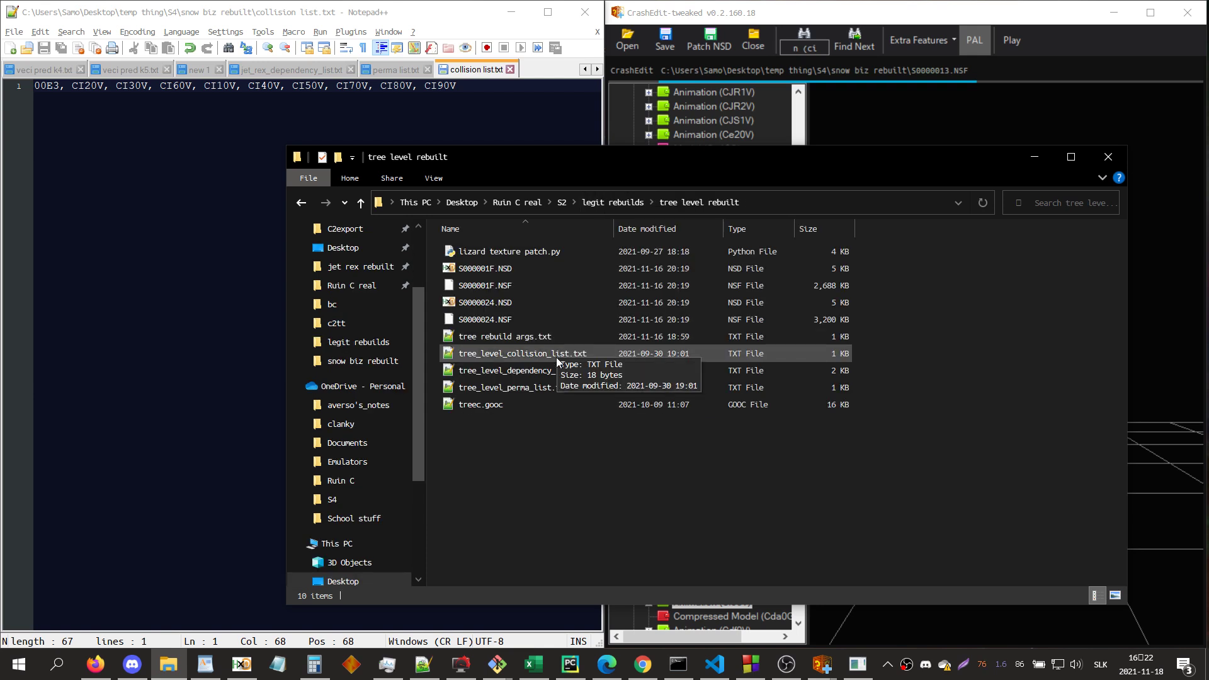
double_click(556, 354)
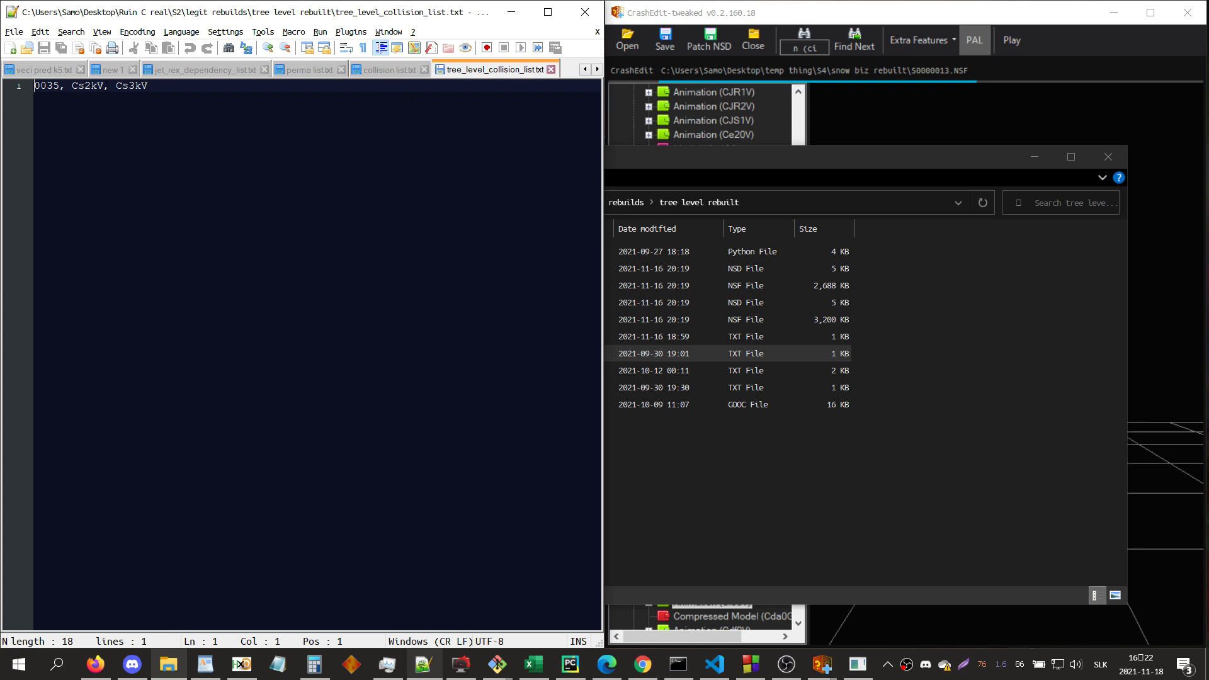
double_click(46, 88)
left_click_drag(72, 89, 101, 90)
left_click(551, 69)
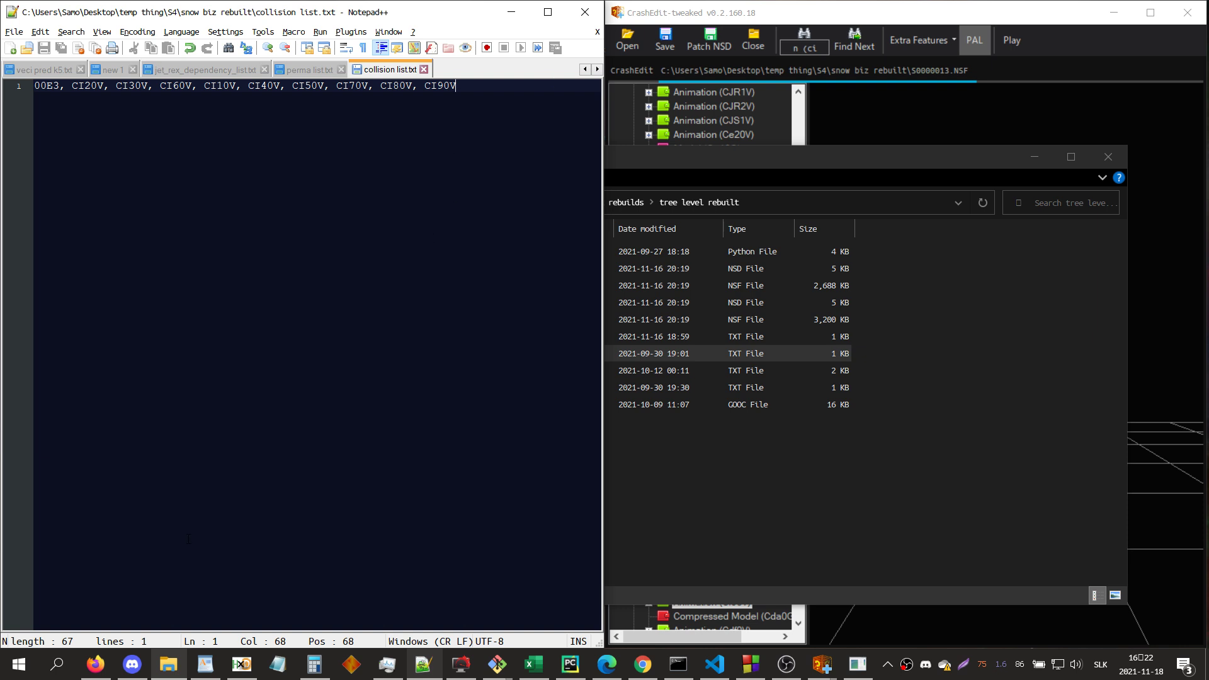
- Switch to the c2export console and review the collision prompt along with the perma and dependency list paths already entered
left_click(169, 664)
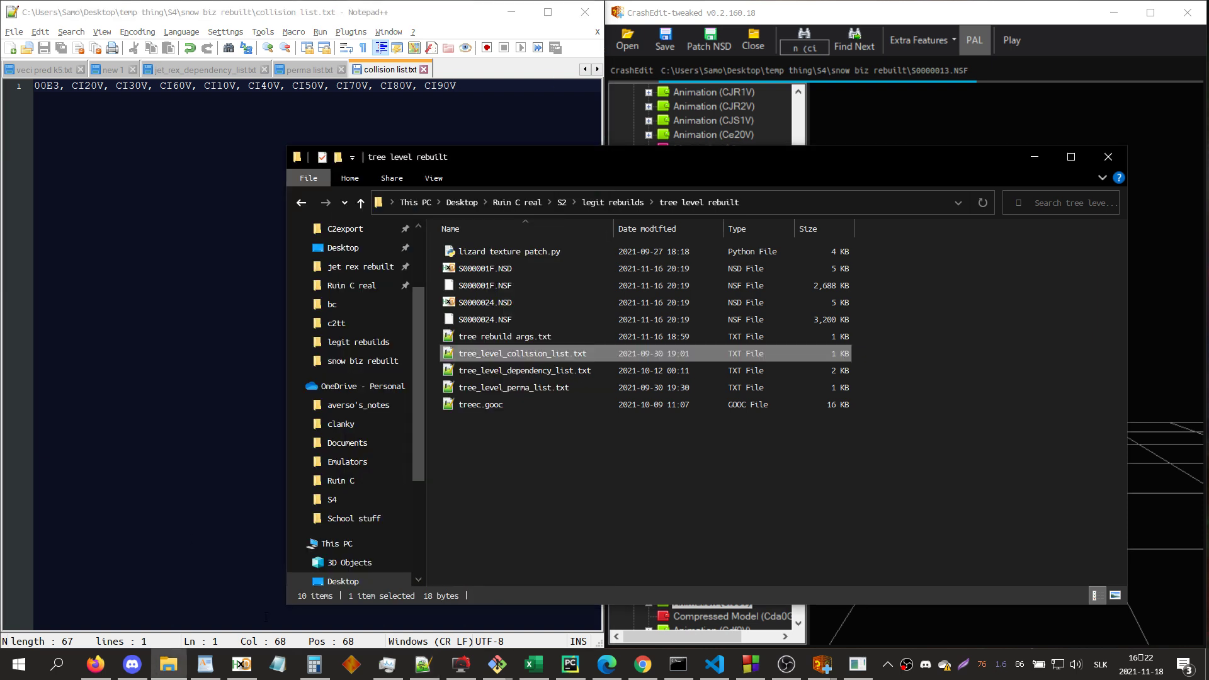
left_click(852, 671)
left_click_drag(277, 625, 318, 622)
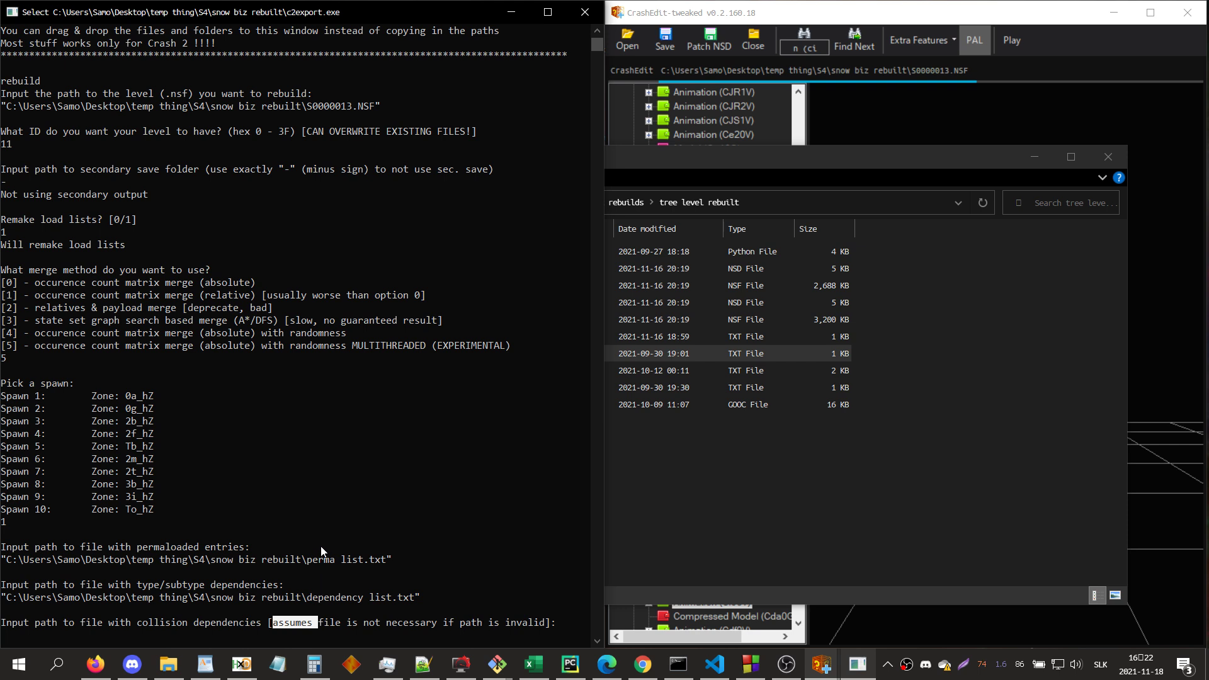
left_click_drag(438, 603, 3, 552)
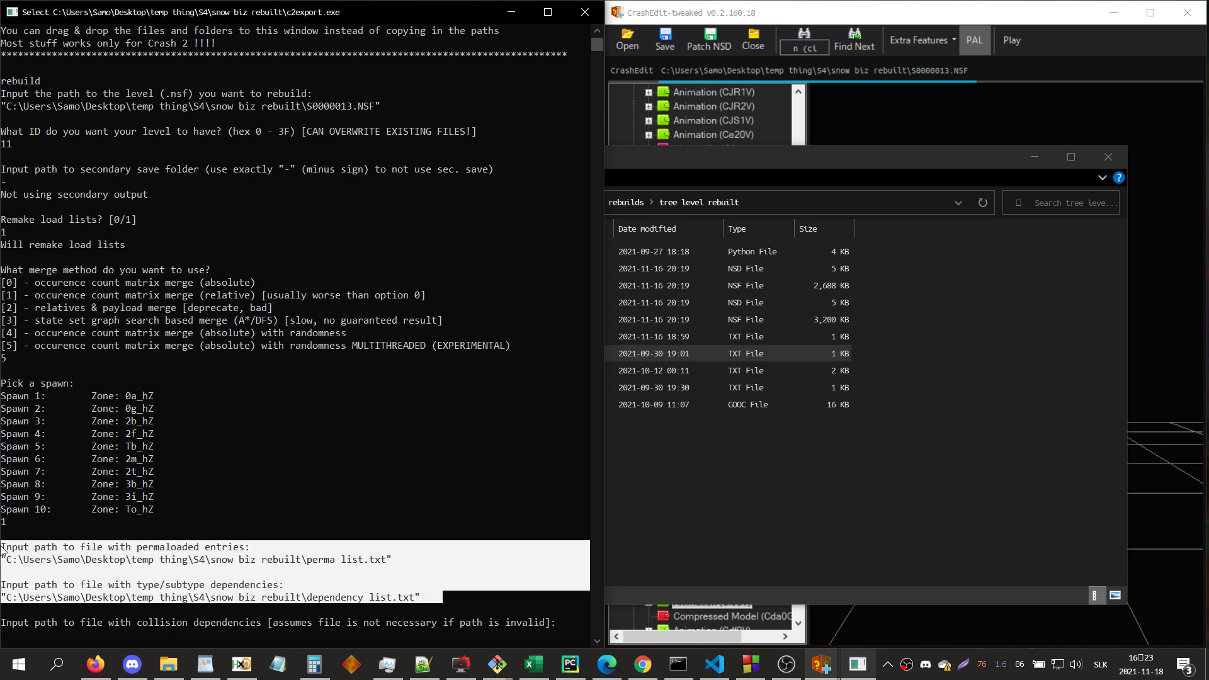
double_click(196, 587)
left_click(315, 585)
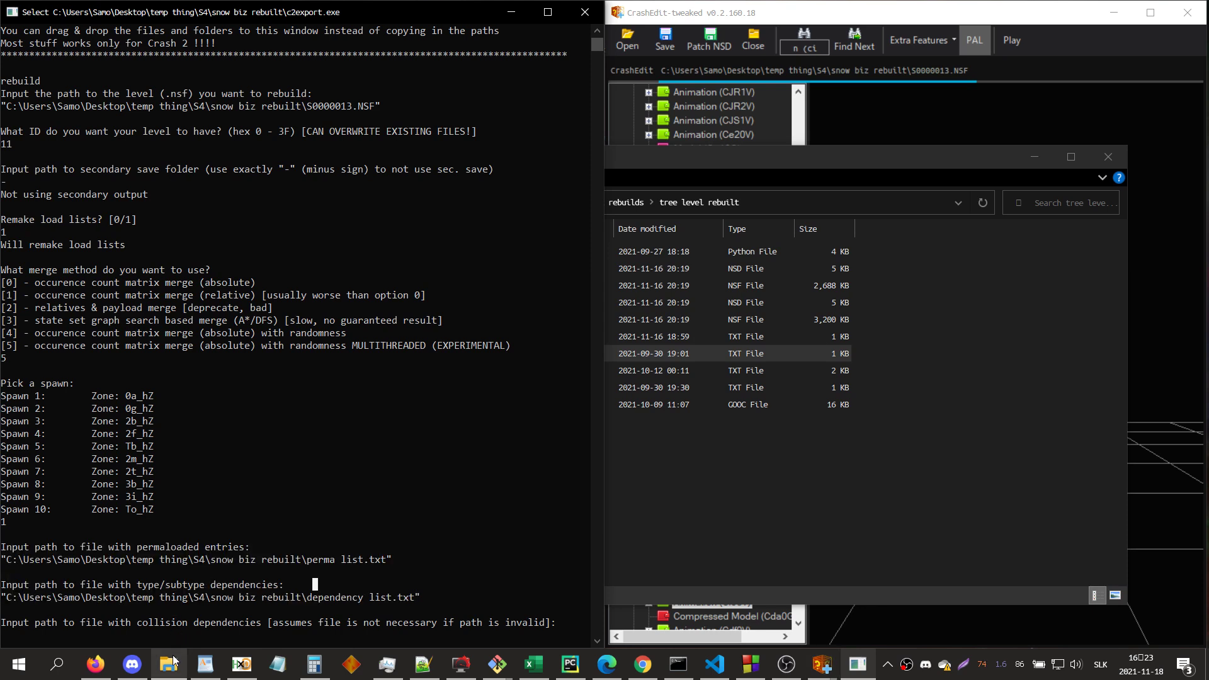
- Supply collision list.txt from the snow biz rebuilt folder as c2export's collision dependencies file
left_click(168, 664)
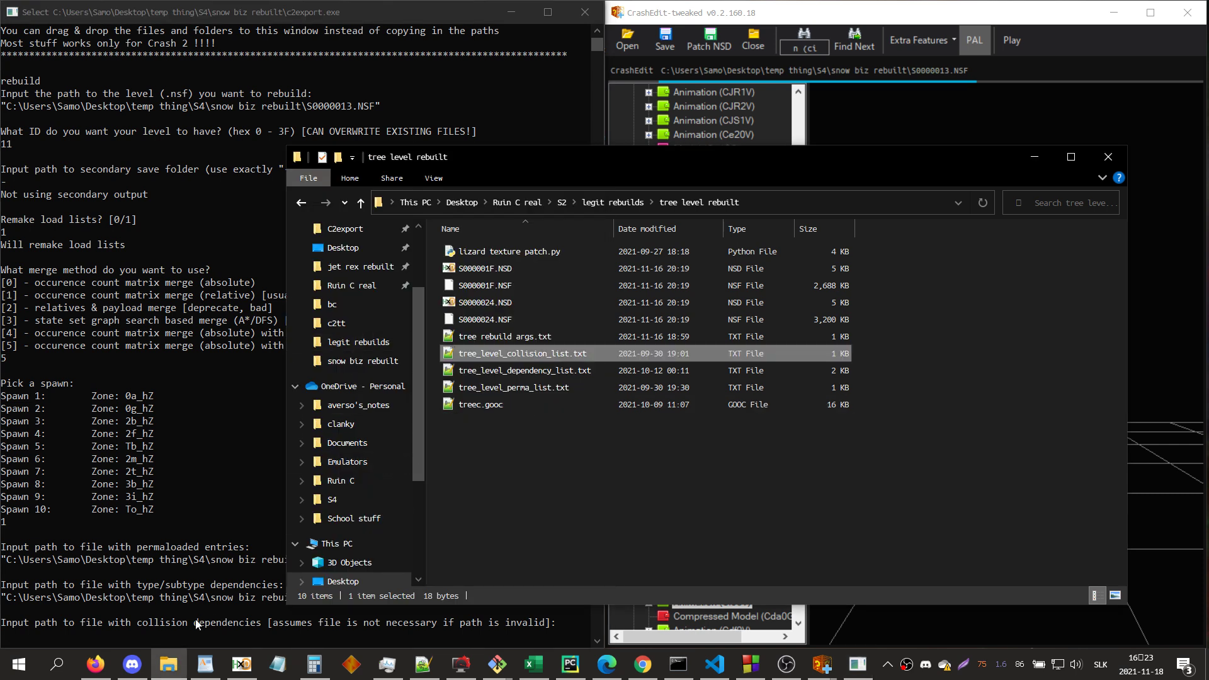
left_click(370, 361)
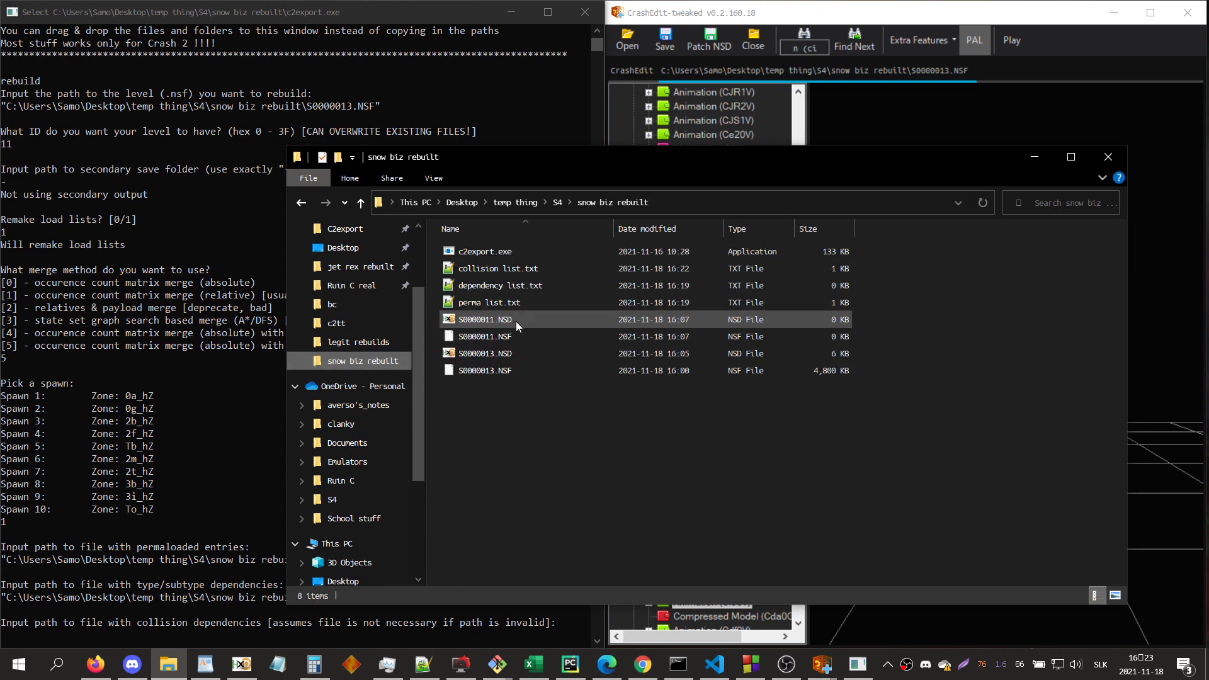
left_click_drag(490, 271, 145, 371)
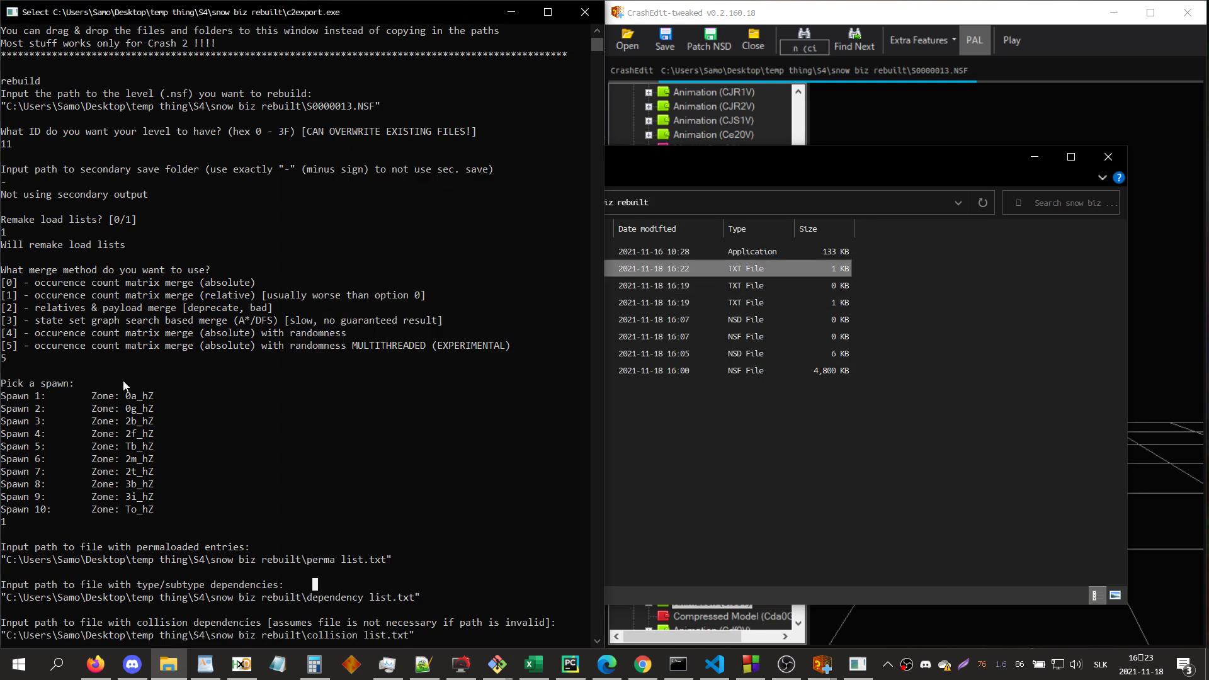
key("Return")
key("Return")
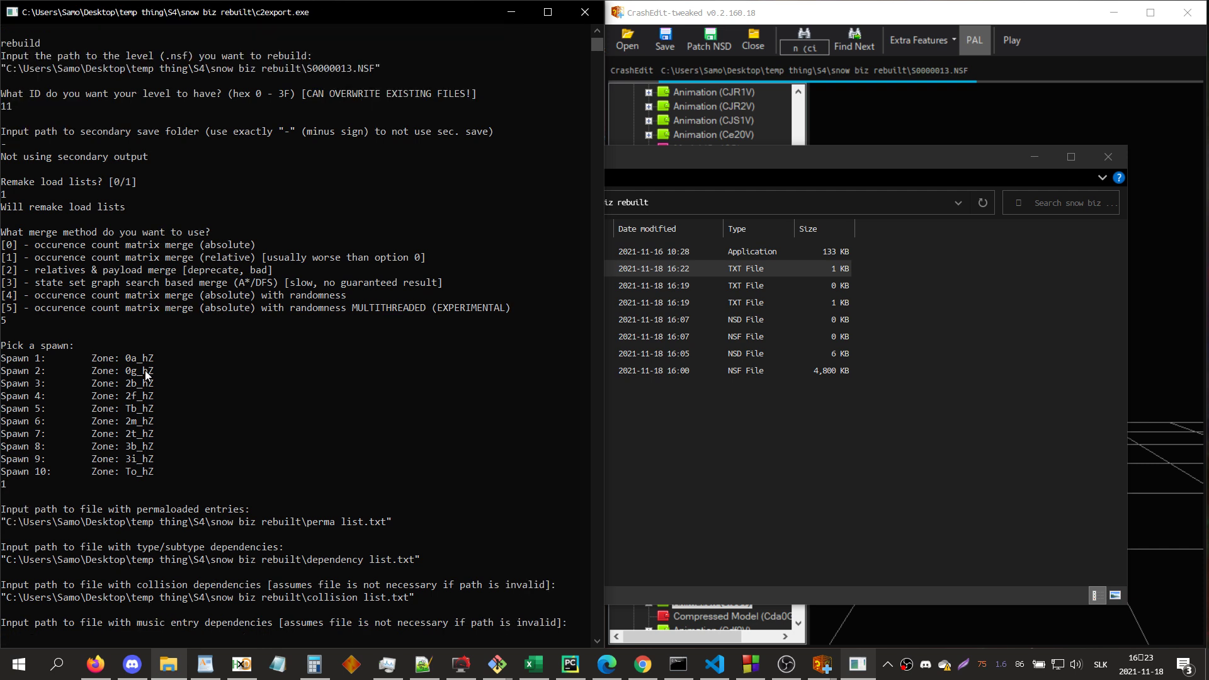
- Open jet_rex_music_ref_list.txt from the jet rex rebuilt folder and examine its music entries and the dependencies listed after them
left_click(176, 658)
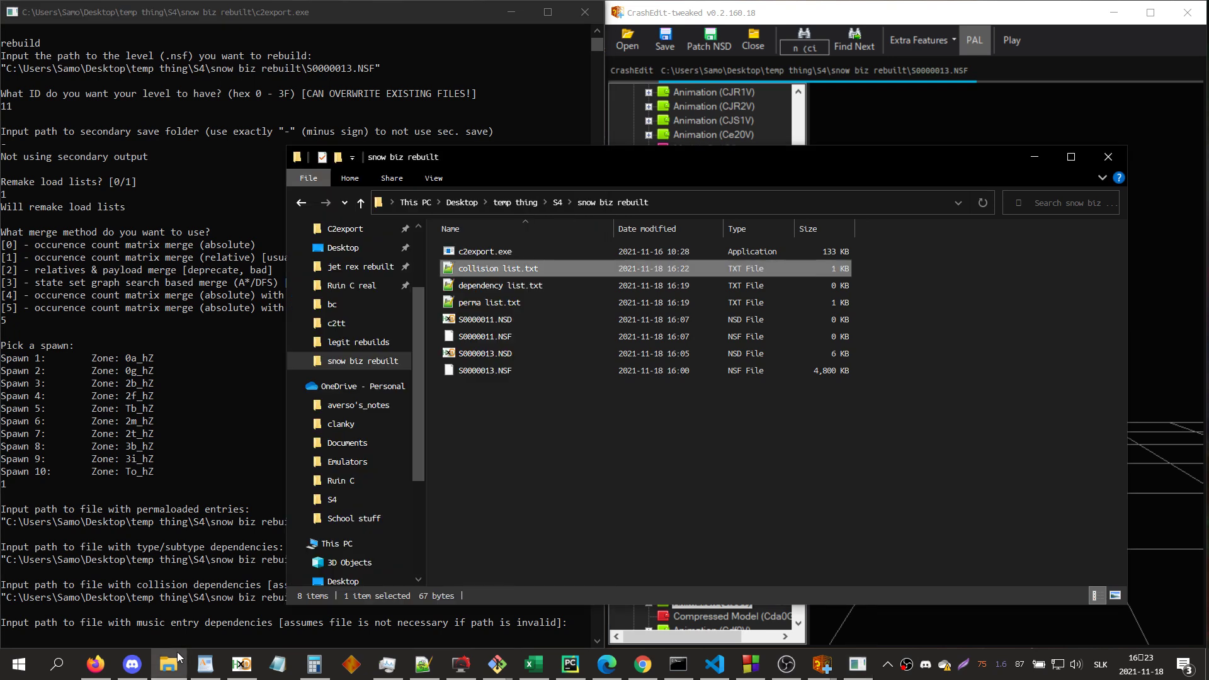
left_click(356, 267)
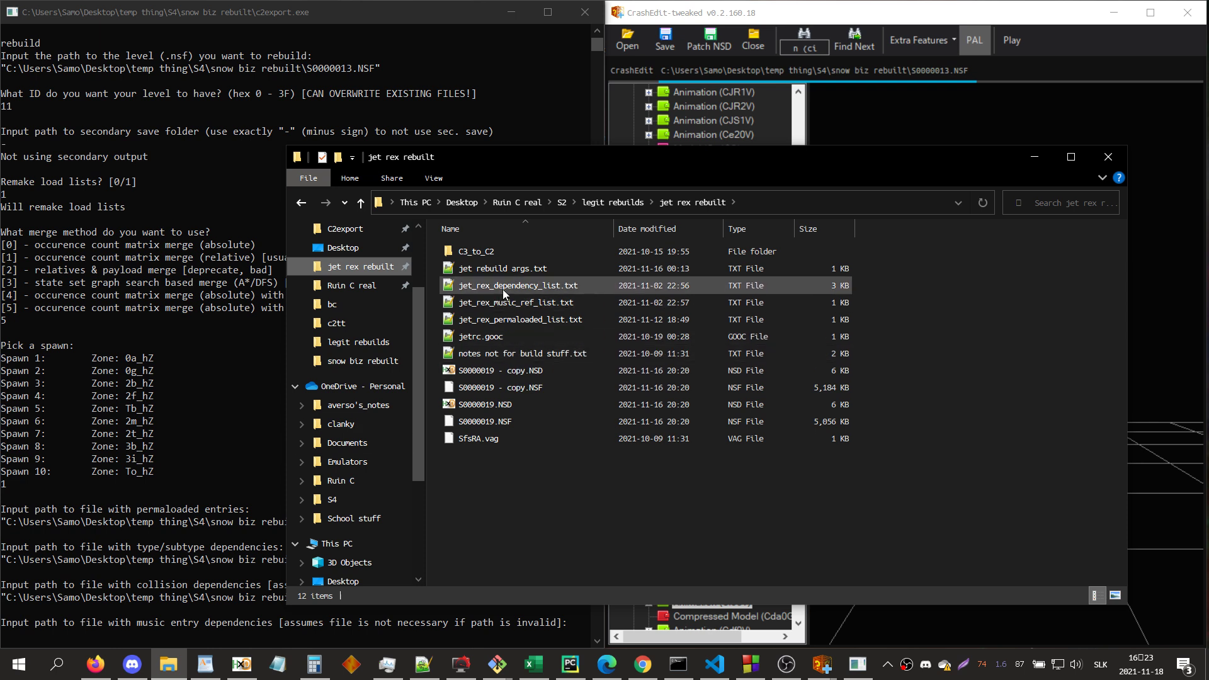
double_click(524, 303)
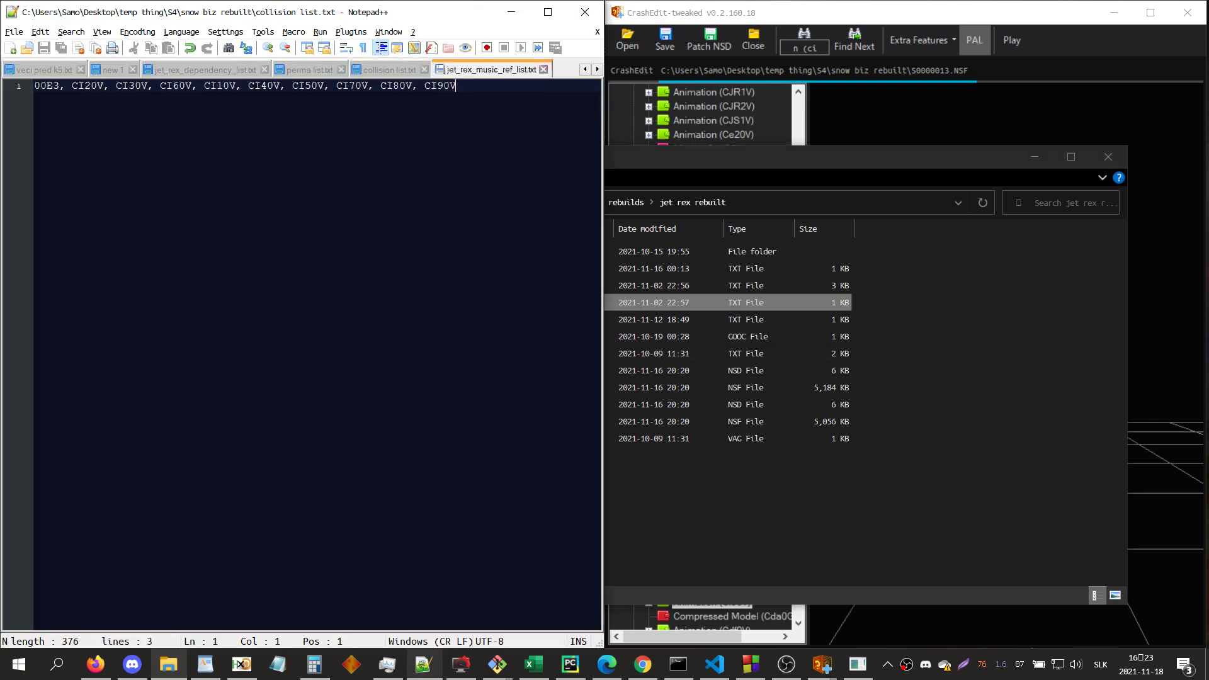
double_click(54, 86)
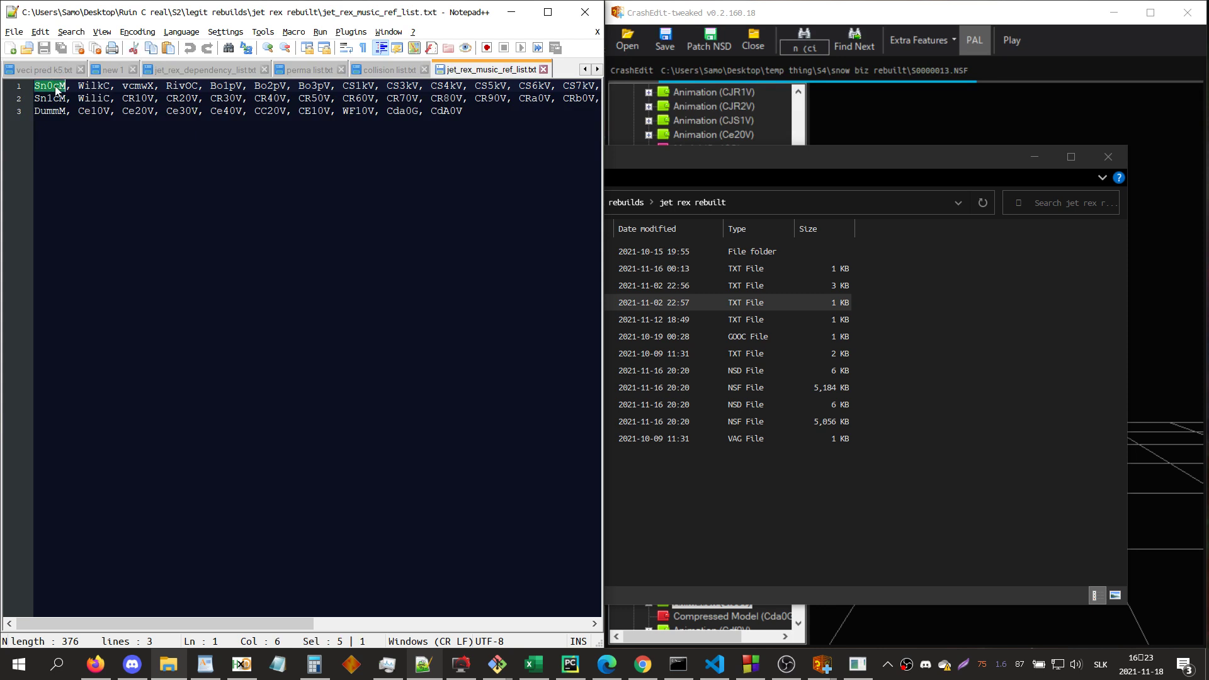
left_click(85, 99)
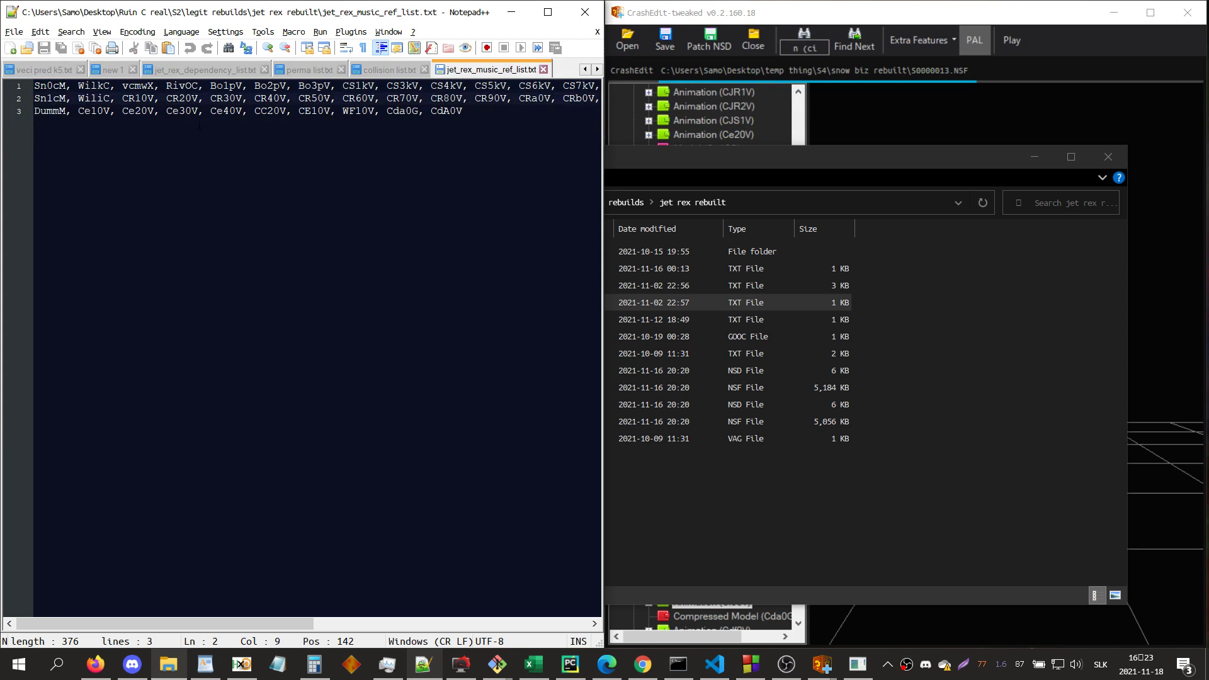
left_click(124, 86)
double_click(40, 87)
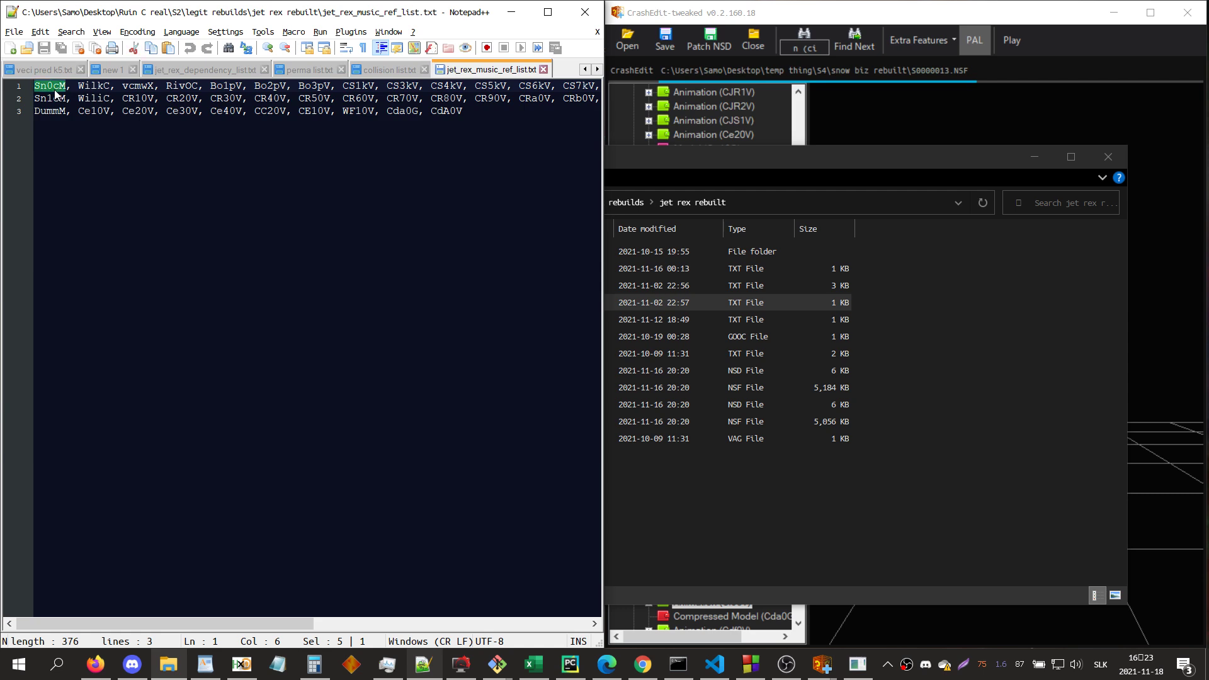
- Find a zone in the snow biz level, examine its first item's data for the music reference, and compare it with jet_rex_music_ref_list.txt
left_click(922, 134)
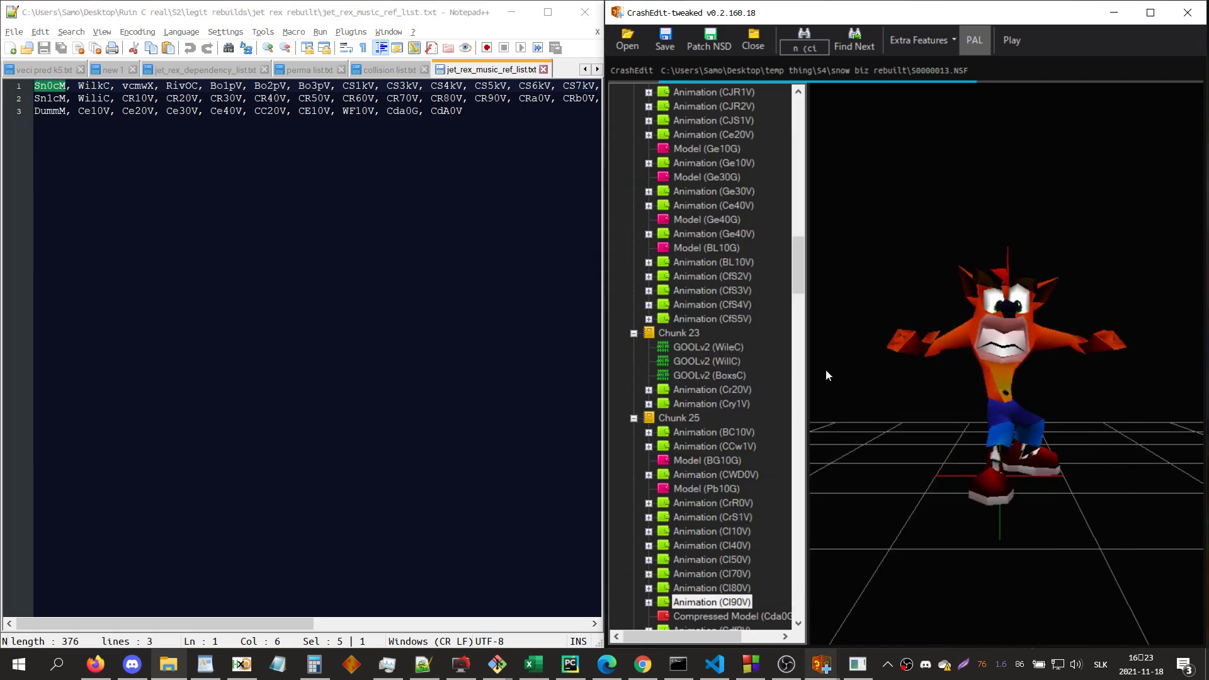
type("zone")
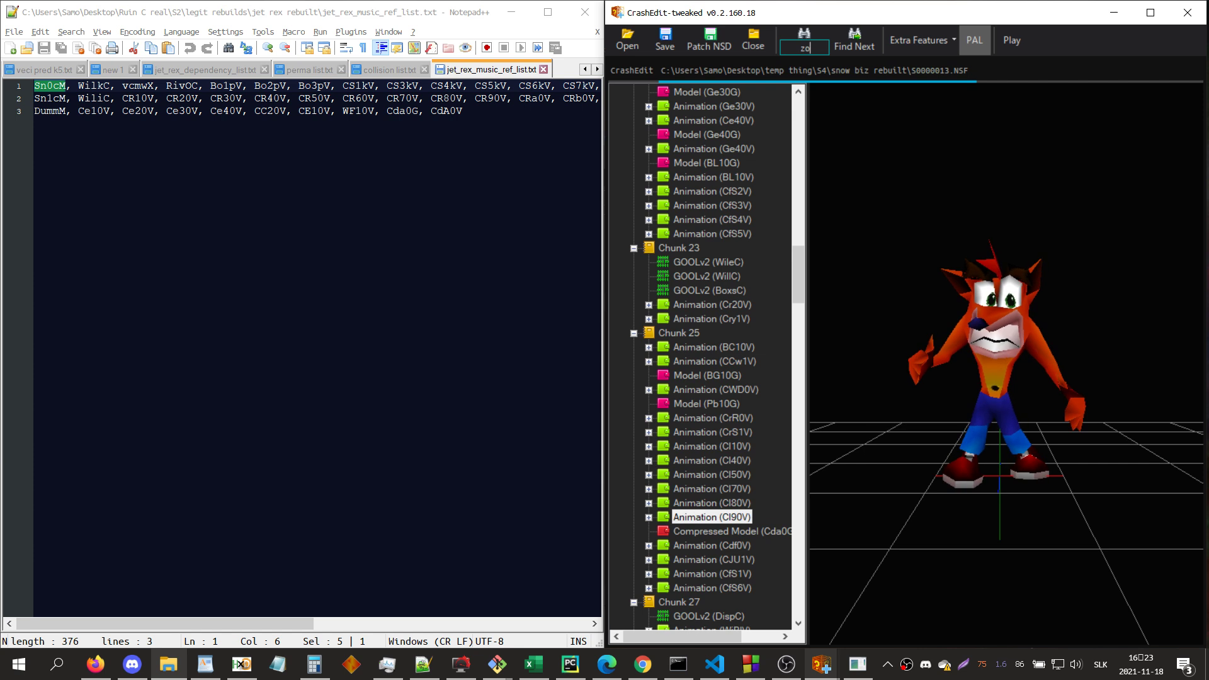
key("Return")
left_click(922, 393)
left_click(724, 109)
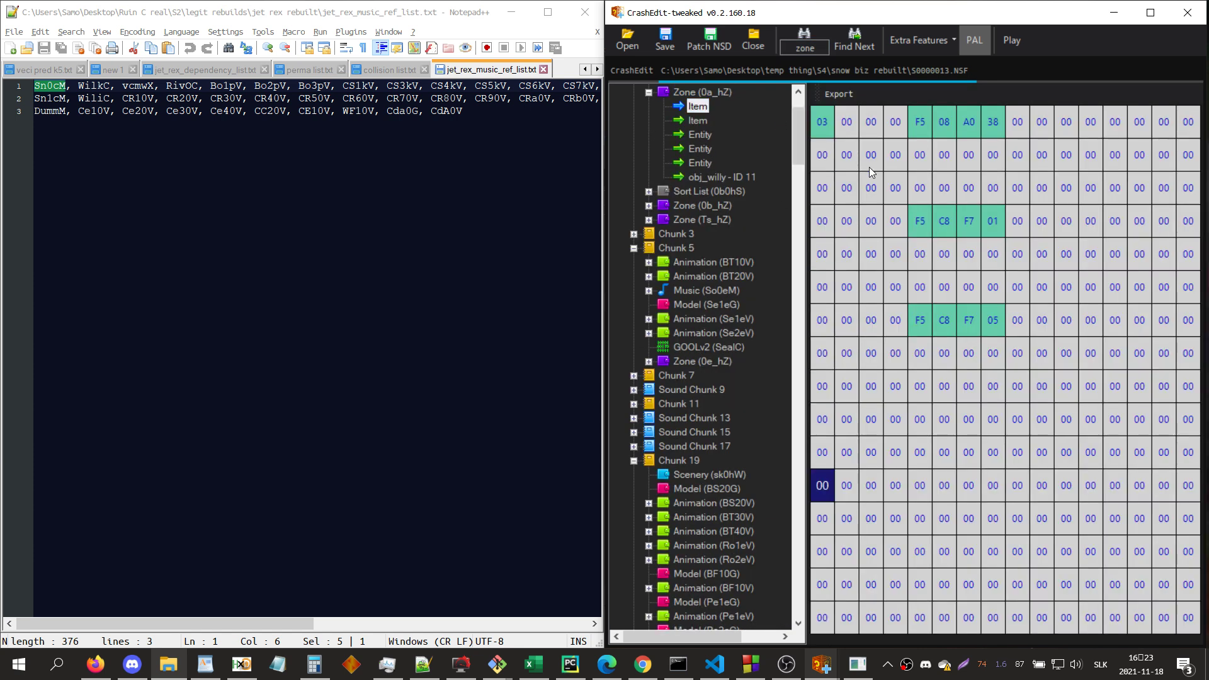
key("Down")
key("Down")
key("Down")
key("Down")
key("Down")
key("Down")
key("Down")
key("Down")
key("Down")
key("Down")
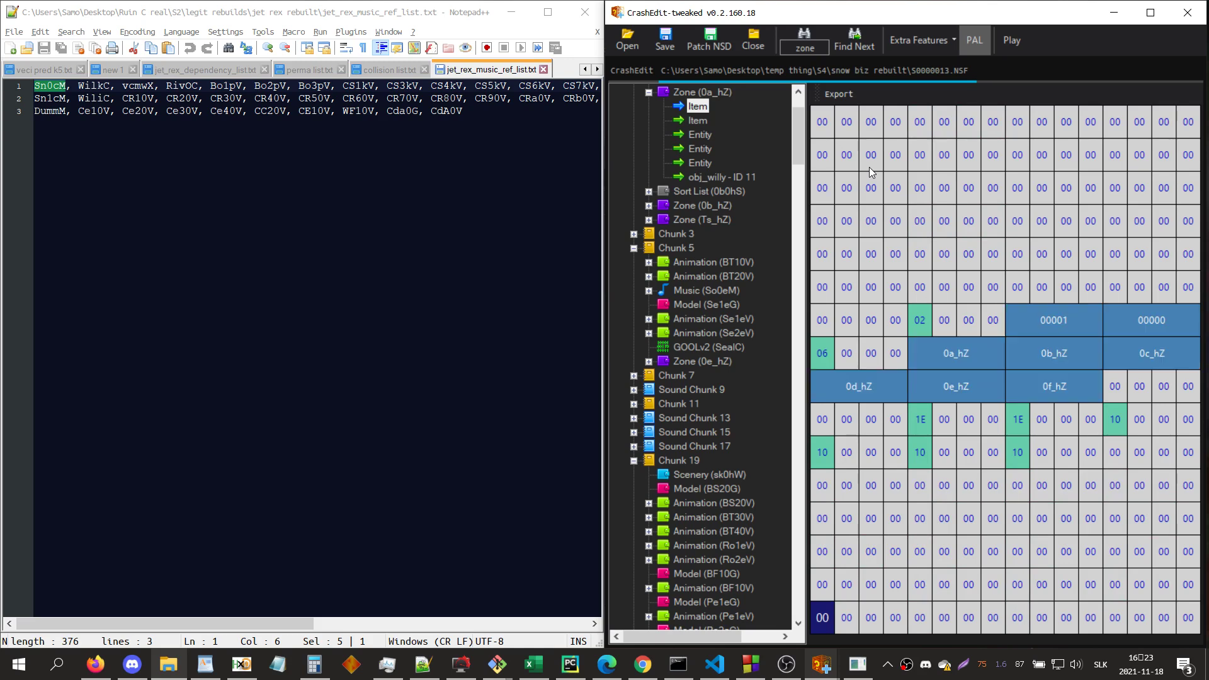
key("Down")
key("Down")
key("Down")
key("Down")
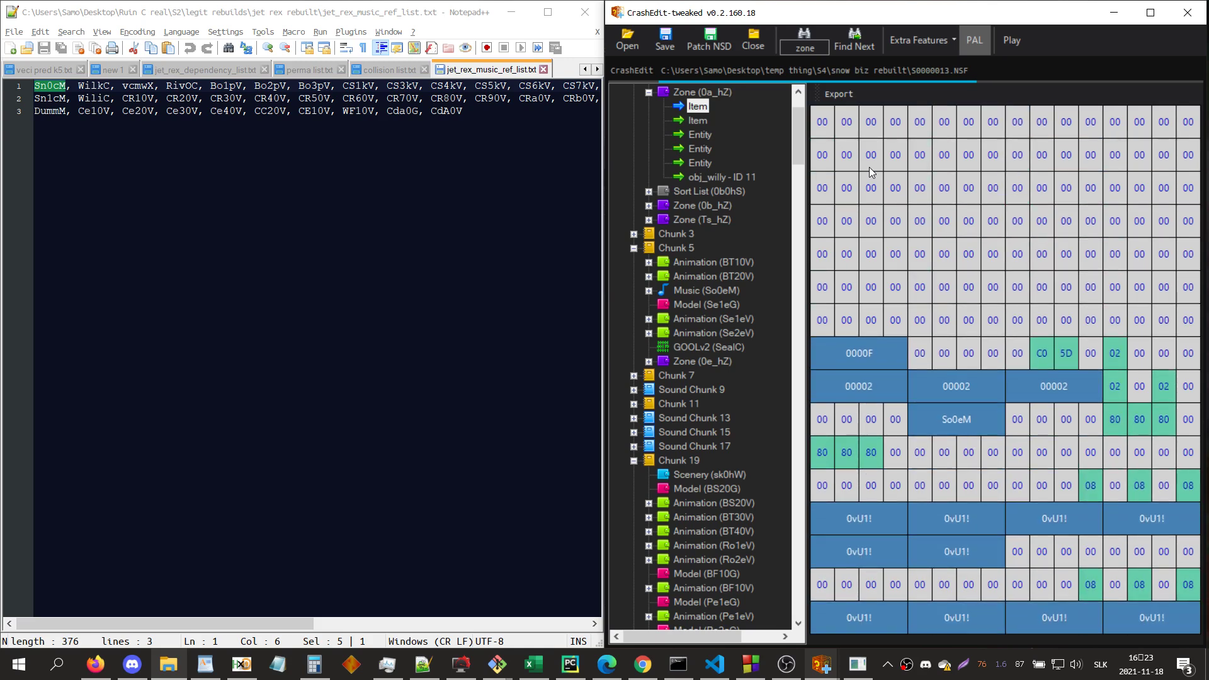
key("Down")
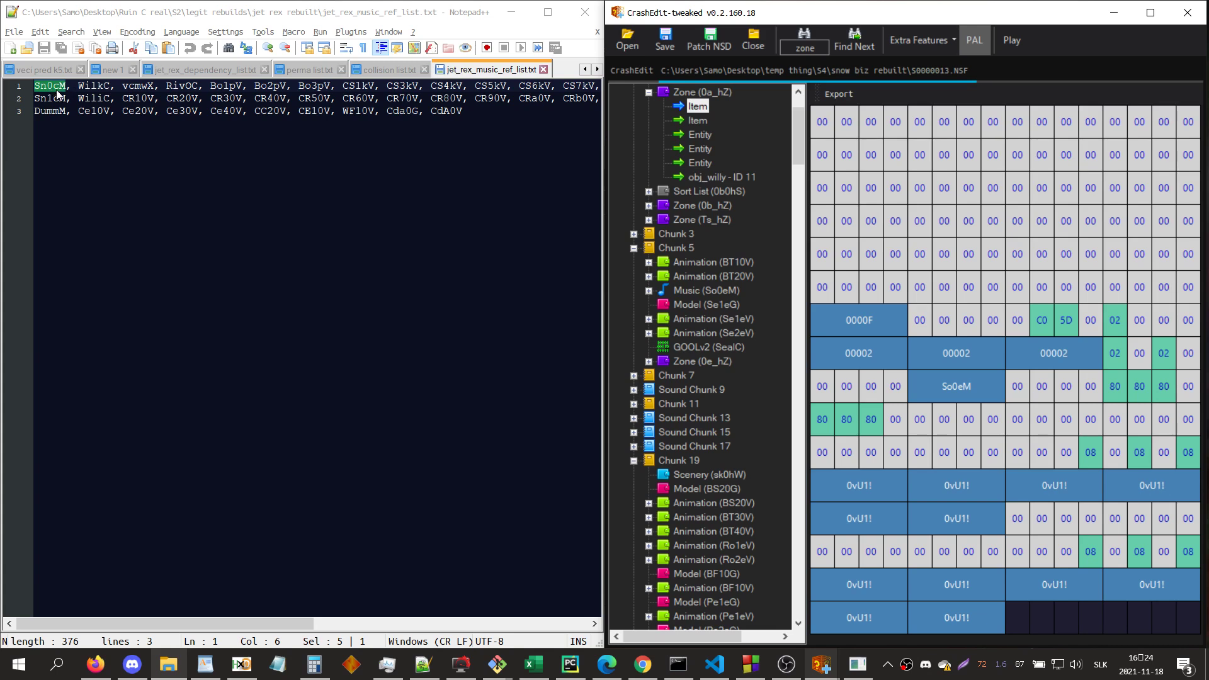
key("alt+Tab")
double_click(94, 86)
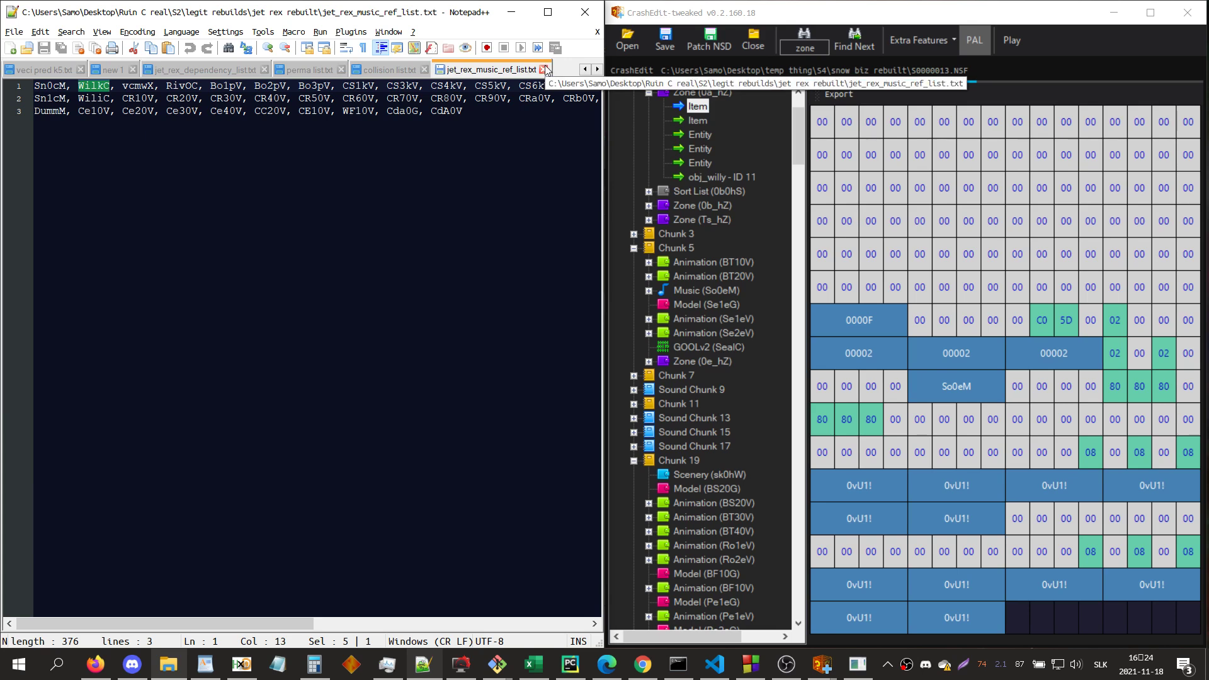
- Return to the c2export console and answer the music entry dependencies path prompt with x
left_click(517, 14)
left_click(174, 493)
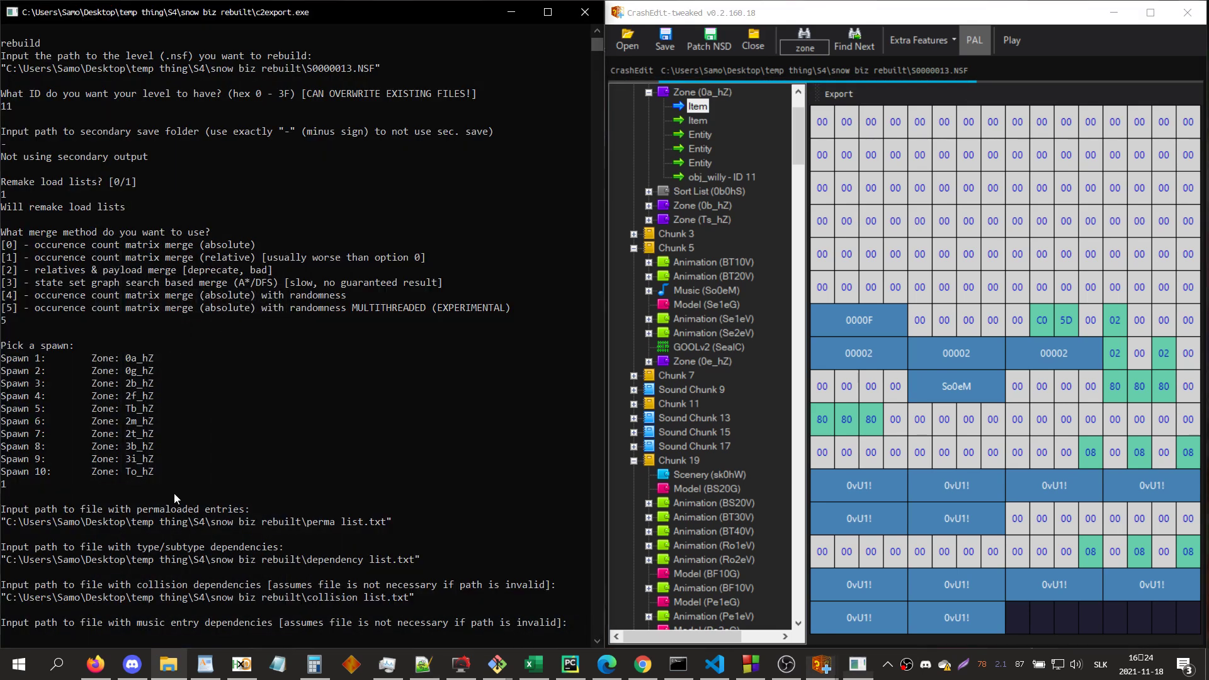
type("x")
key("Return")
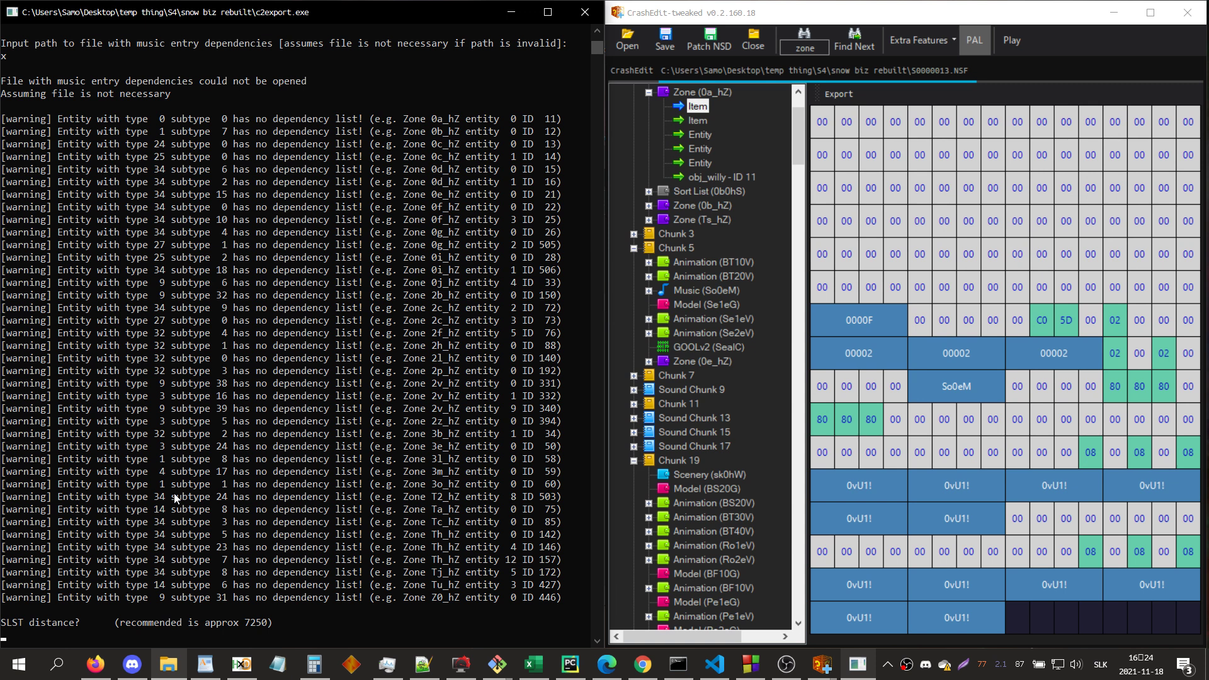
- Close jet_rex_music_ref_list.txt and open dependency list.txt from the snow biz rebuilt folder
left_click(423, 664)
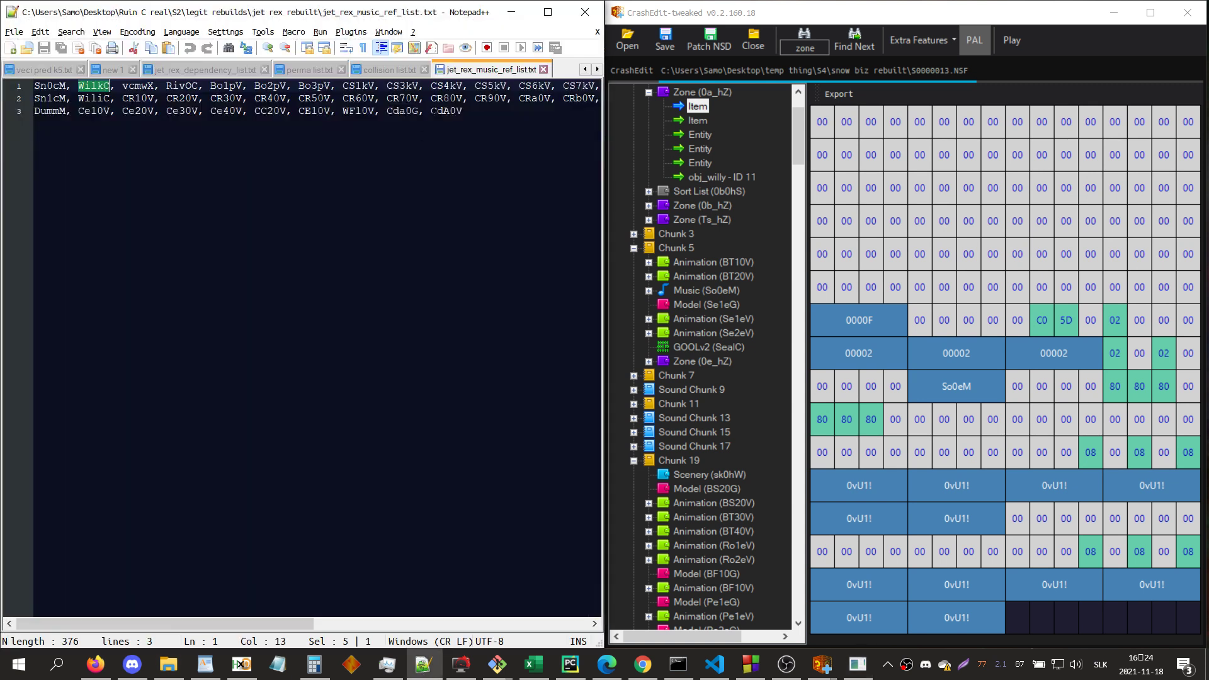
left_click(543, 69)
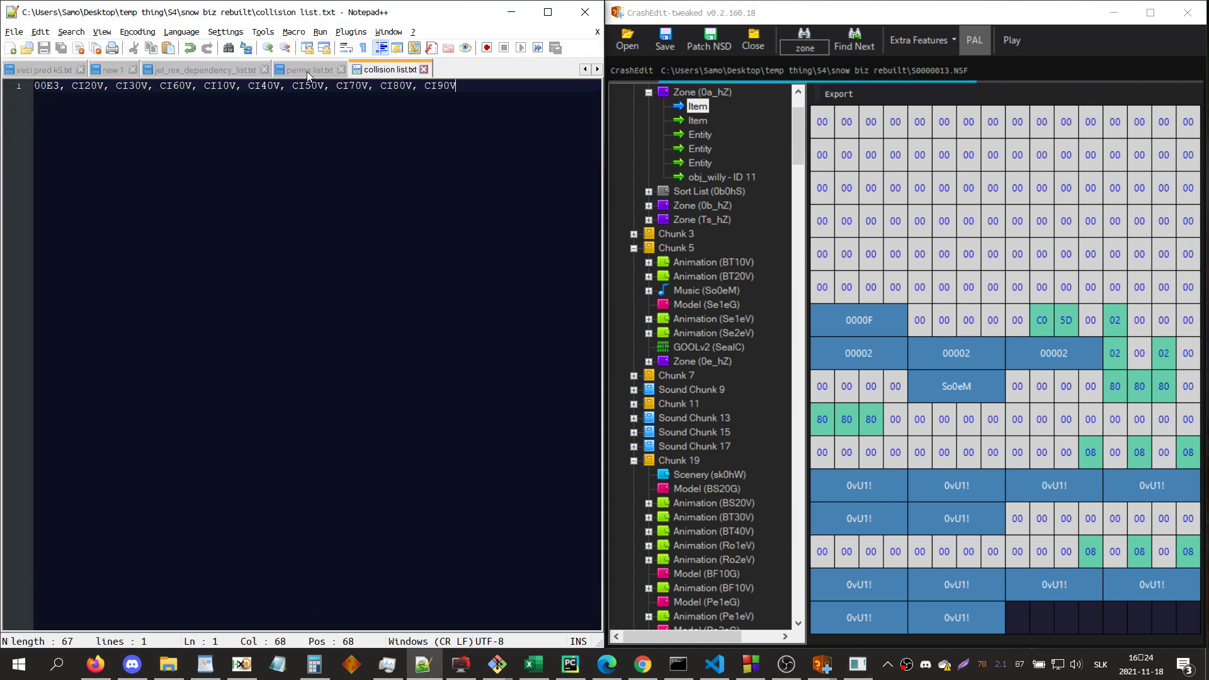
left_click(307, 70)
left_click(168, 663)
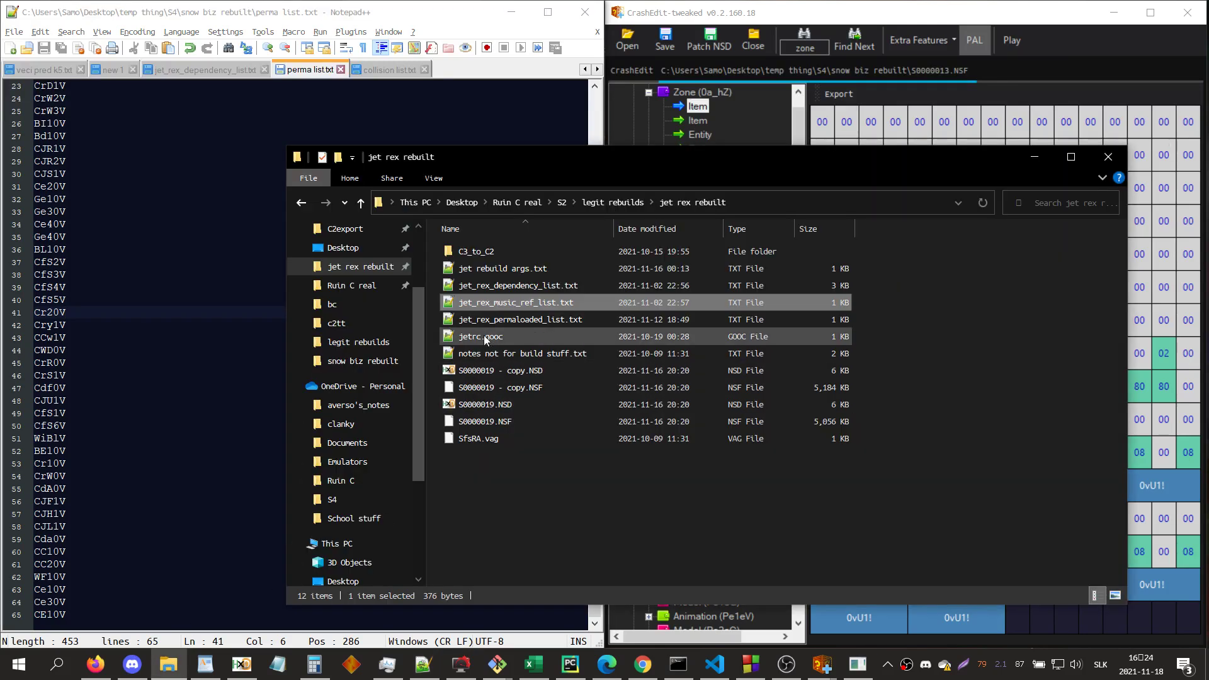
left_click(357, 361)
double_click(507, 288)
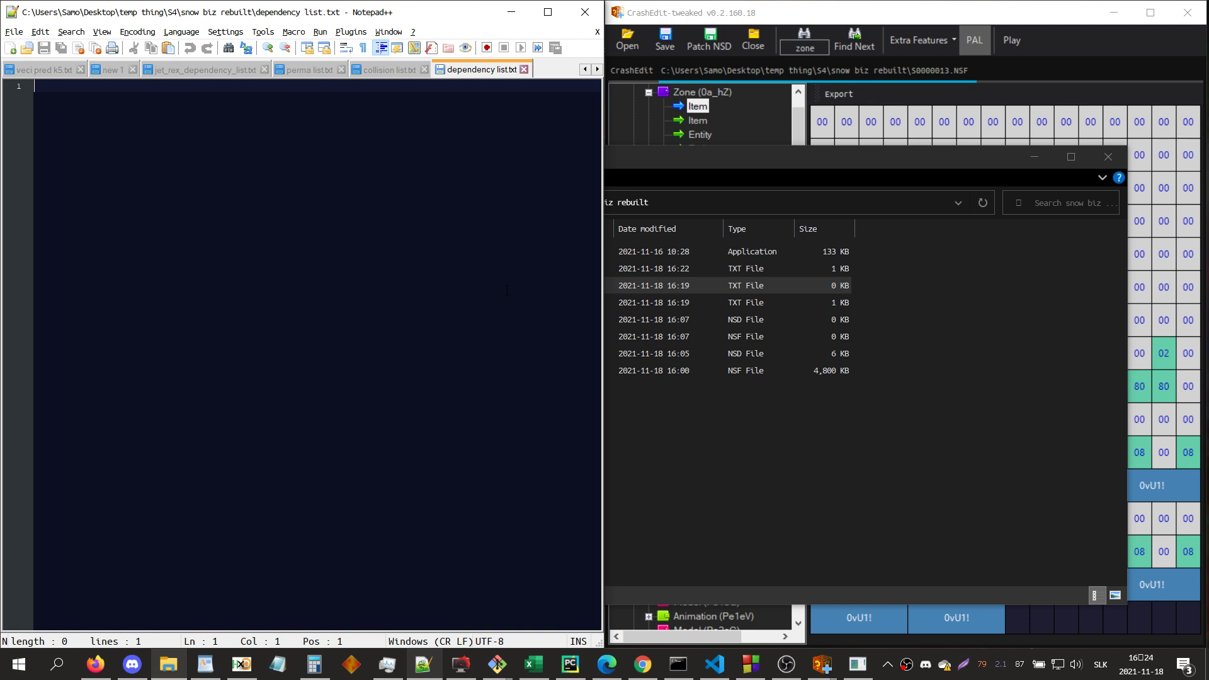
- Examine the type, subtype and animation entries in jet_rex_dependency_list.txt as a format reference
left_click(222, 71)
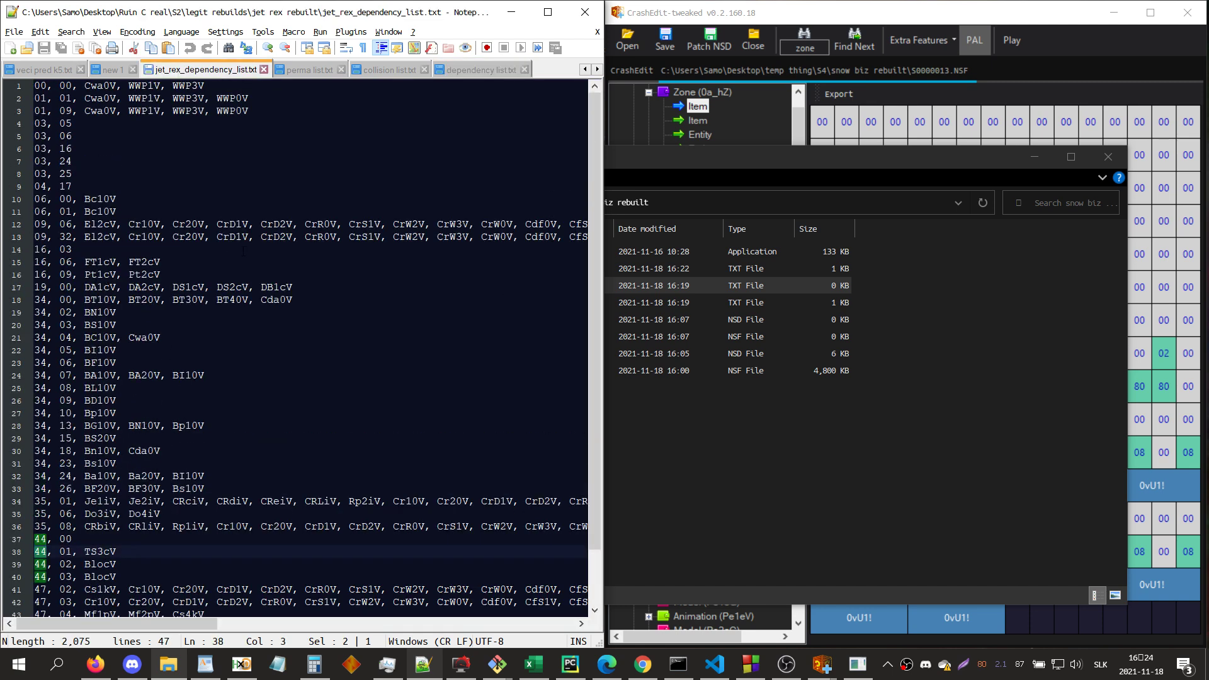
scroll(244, 250, "down", 2)
scroll(243, 251, "up", 2)
- Copy all the missing dependency list warnings from the c2export console into the untitled Notepad document at 90% zoom
left_click(822, 665)
left_click_drag(557, 597, 4, 119)
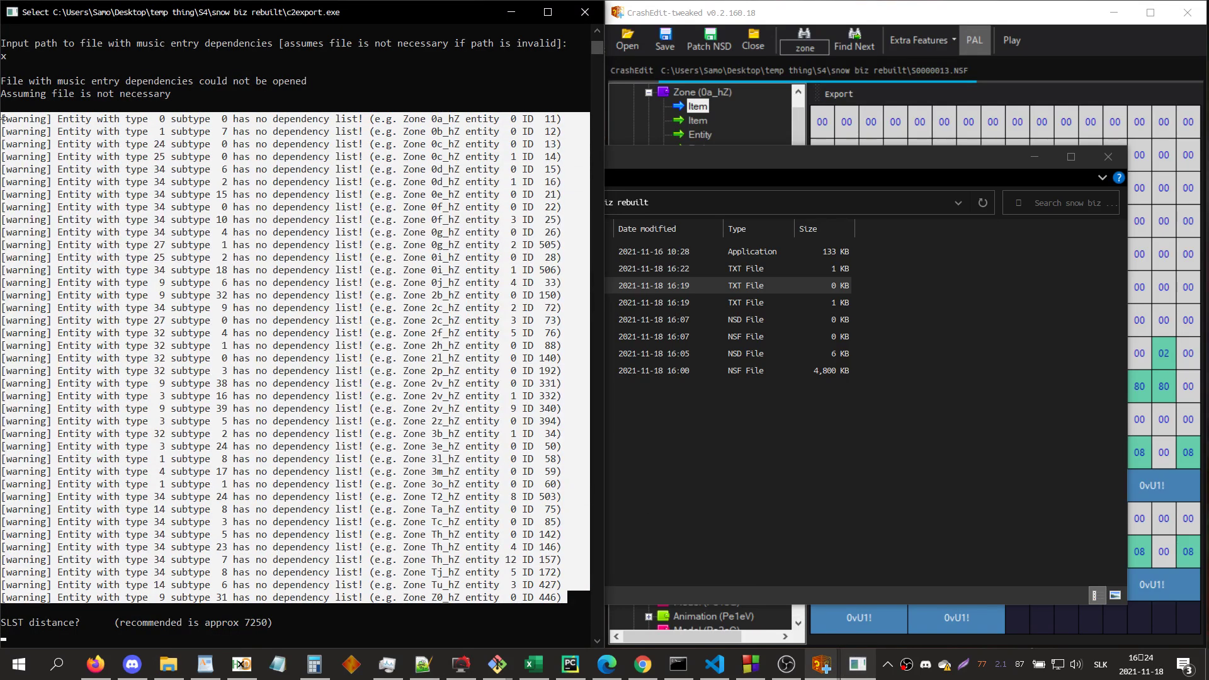
key("ctrl+c")
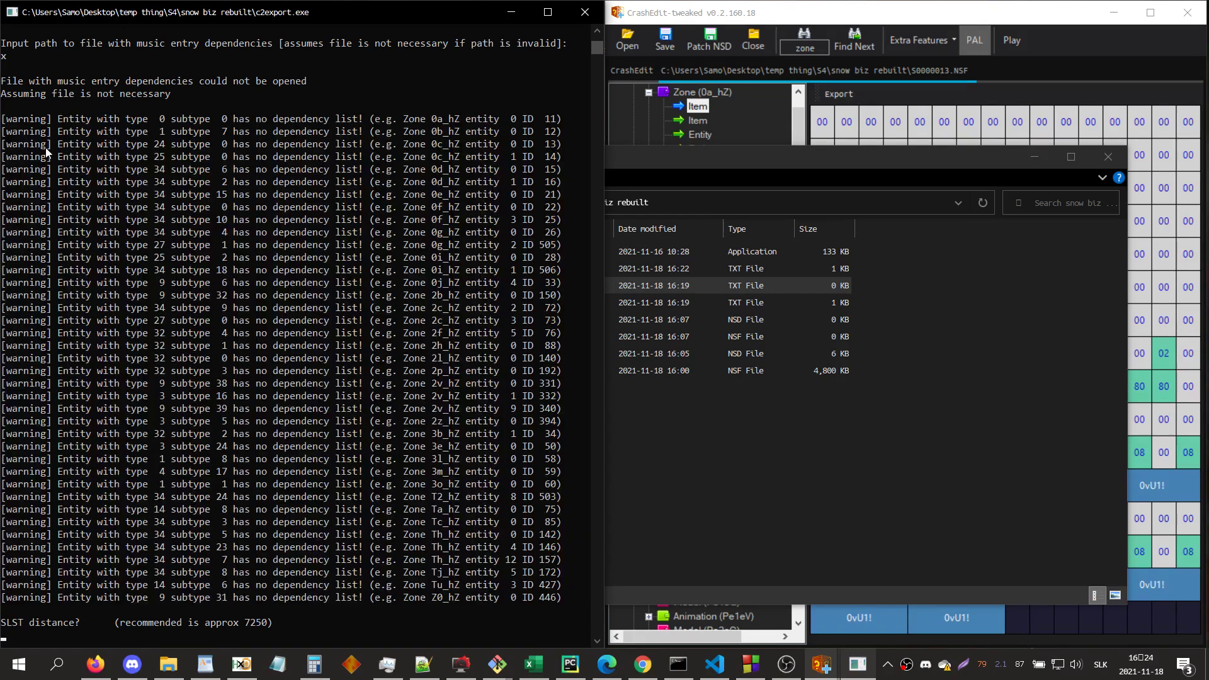
left_click(277, 664)
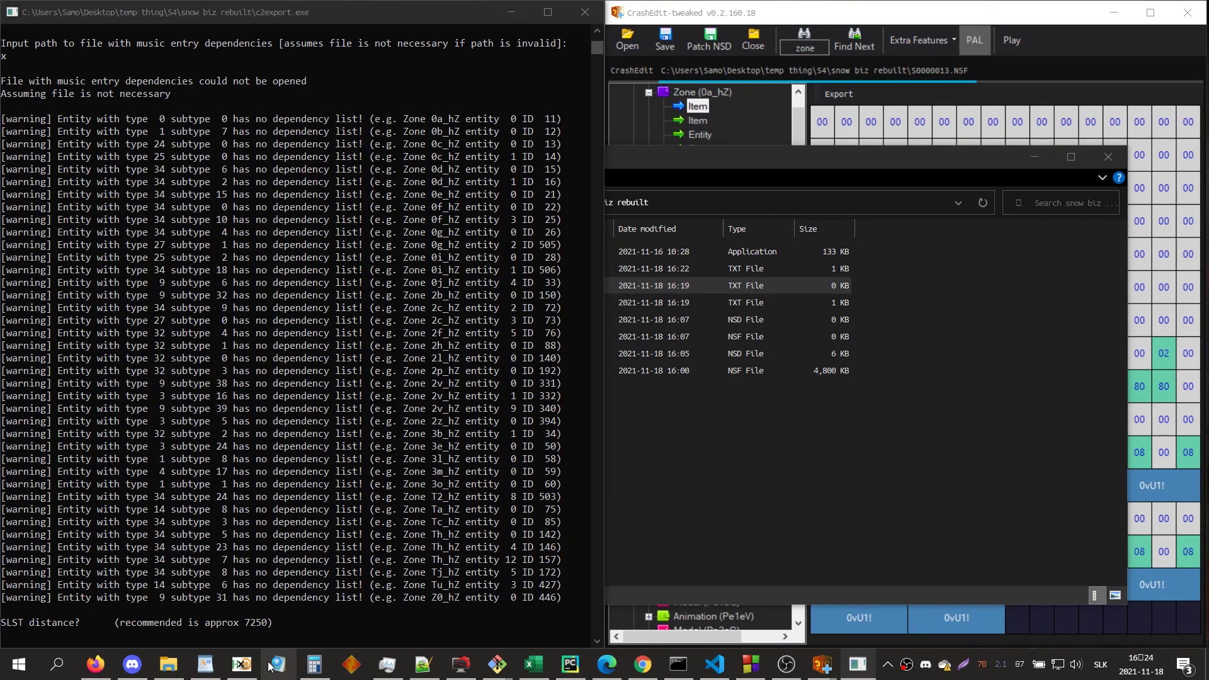
key("ctrl+v")
left_click_drag(376, 301, 2, 391)
left_click(248, 407)
key("ctrl+minus")
key("ctrl+minus")
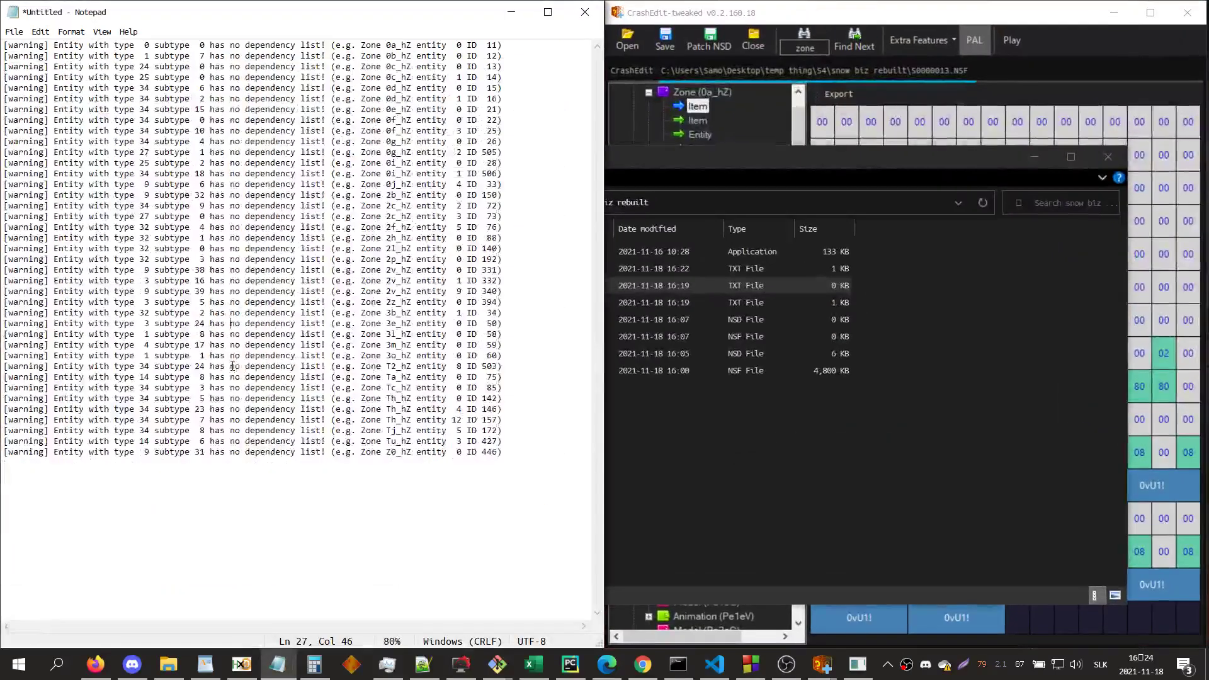
key("ctrl+plus")
- Look up entity ID 11 in CrashEdit, check its type and subtype, and view its zone 0a_hZ
left_click(1050, 114)
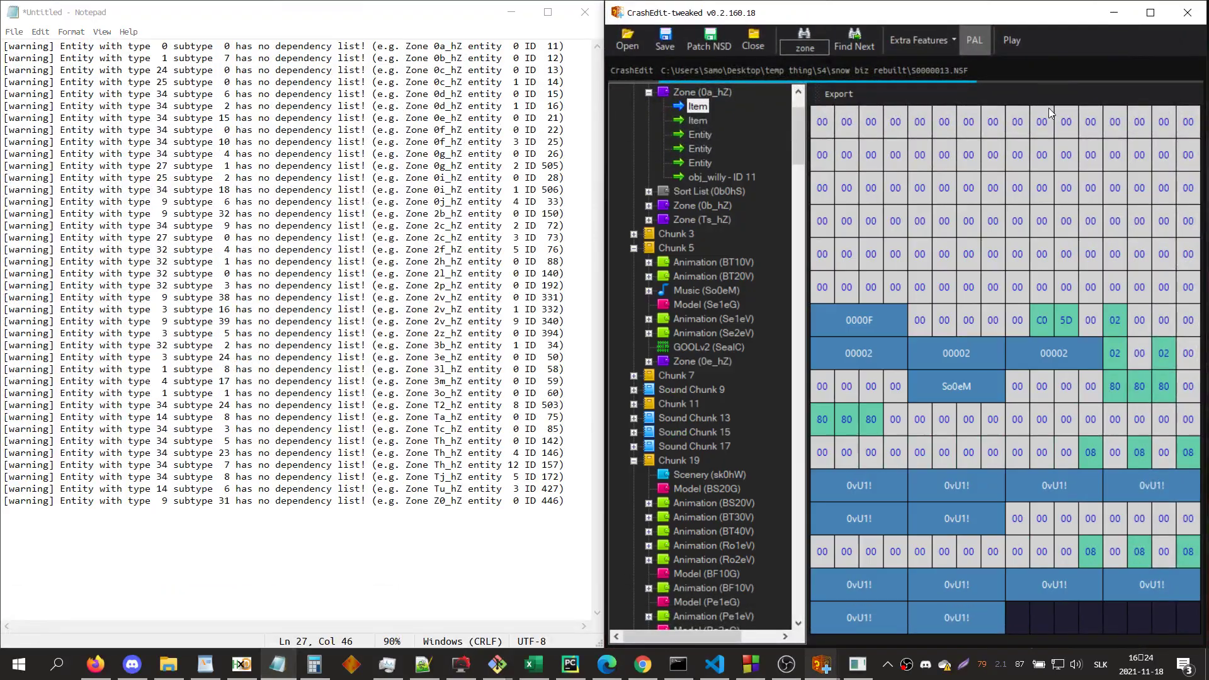
type("od")
type(" 11")
key("Return")
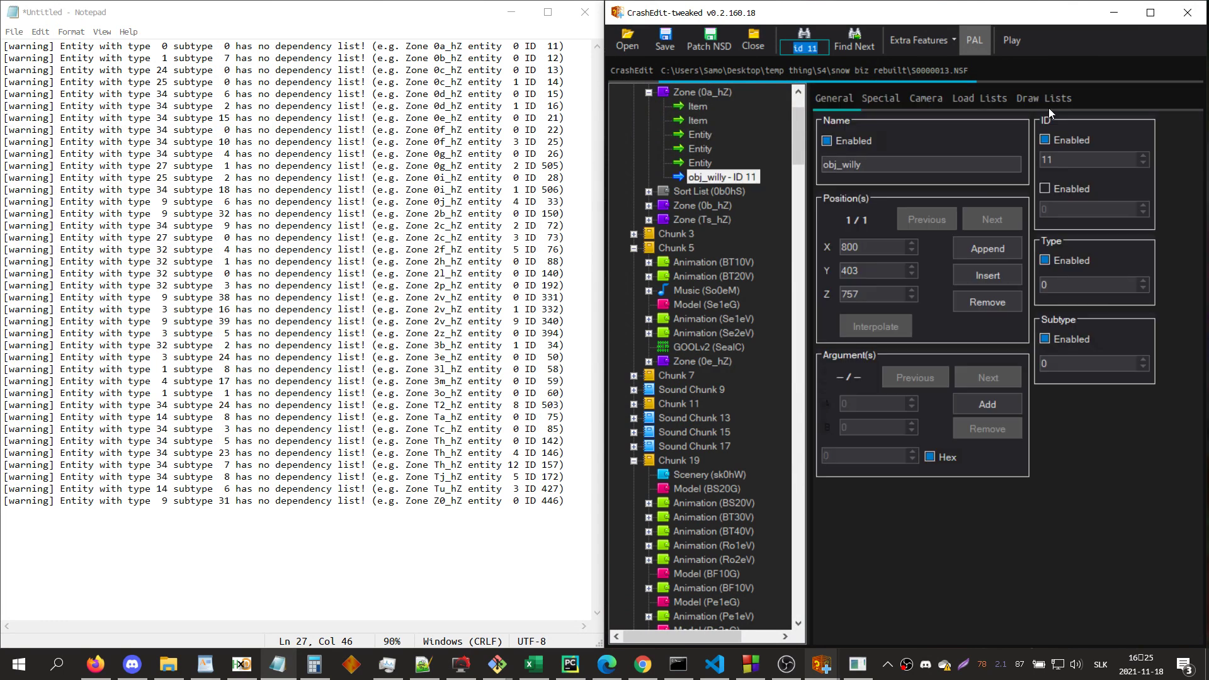
left_click(511, 12)
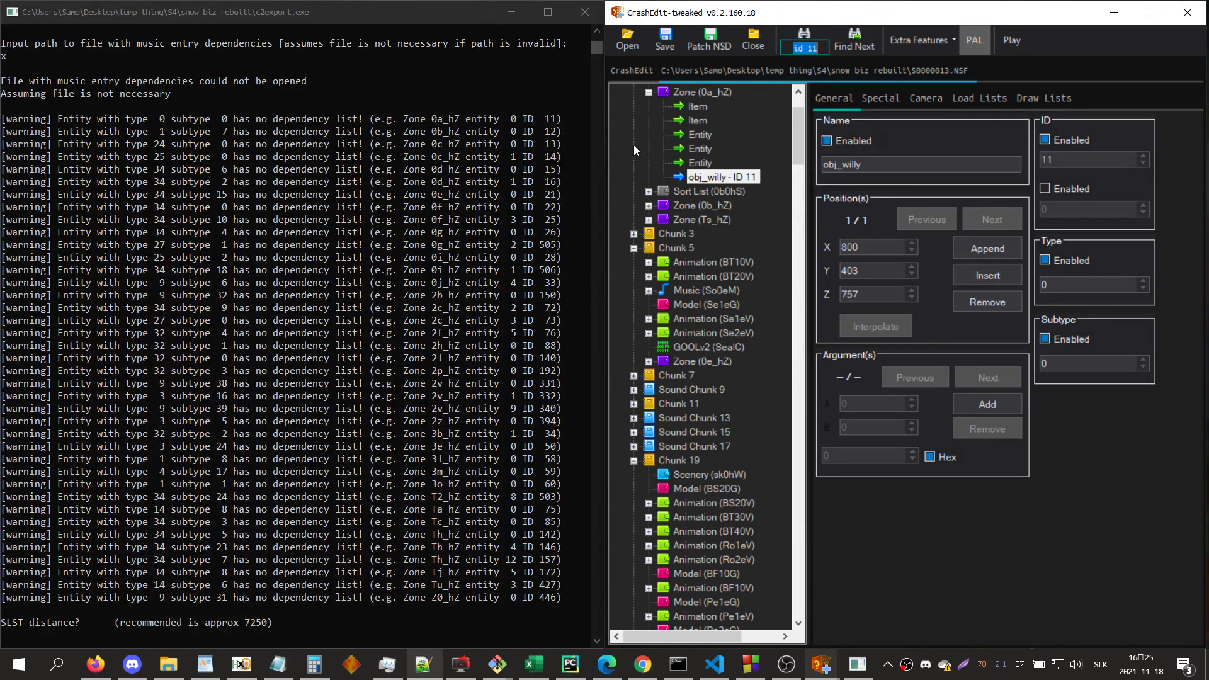
left_click(704, 93)
- Write the line "00, 00, Cwa0V, WWP0V, WWP1V, WWP3V" in the snow biz dependency list.txt
left_click(416, 668)
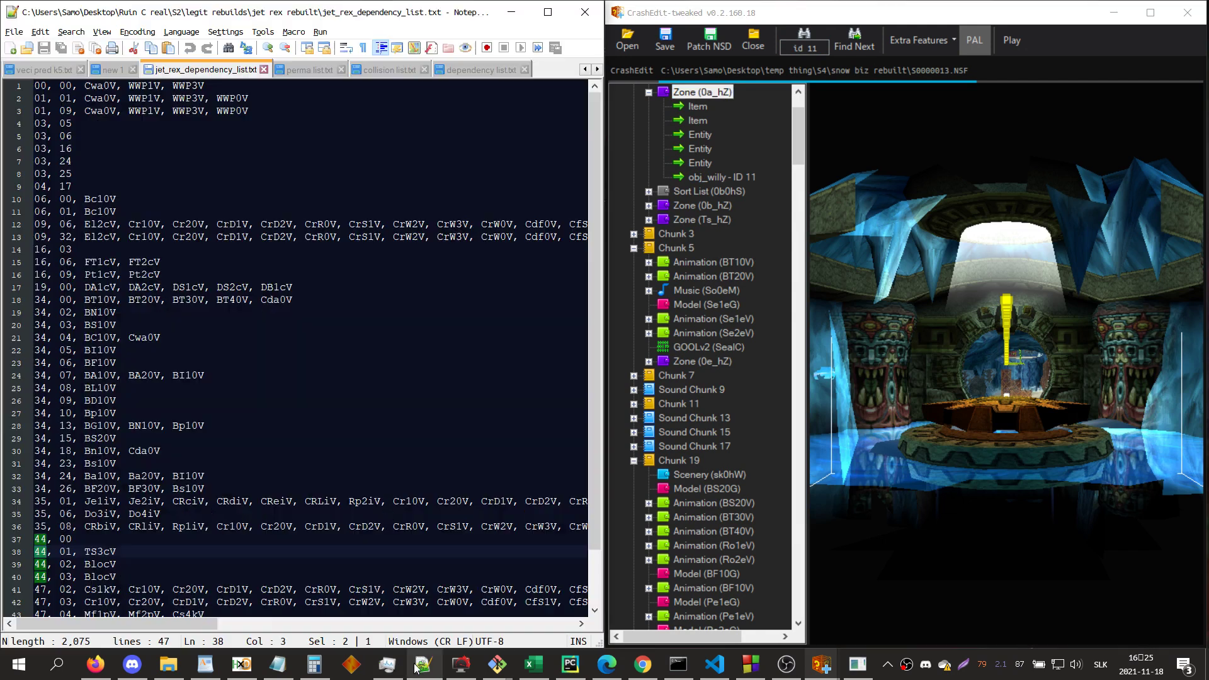
left_click(502, 68)
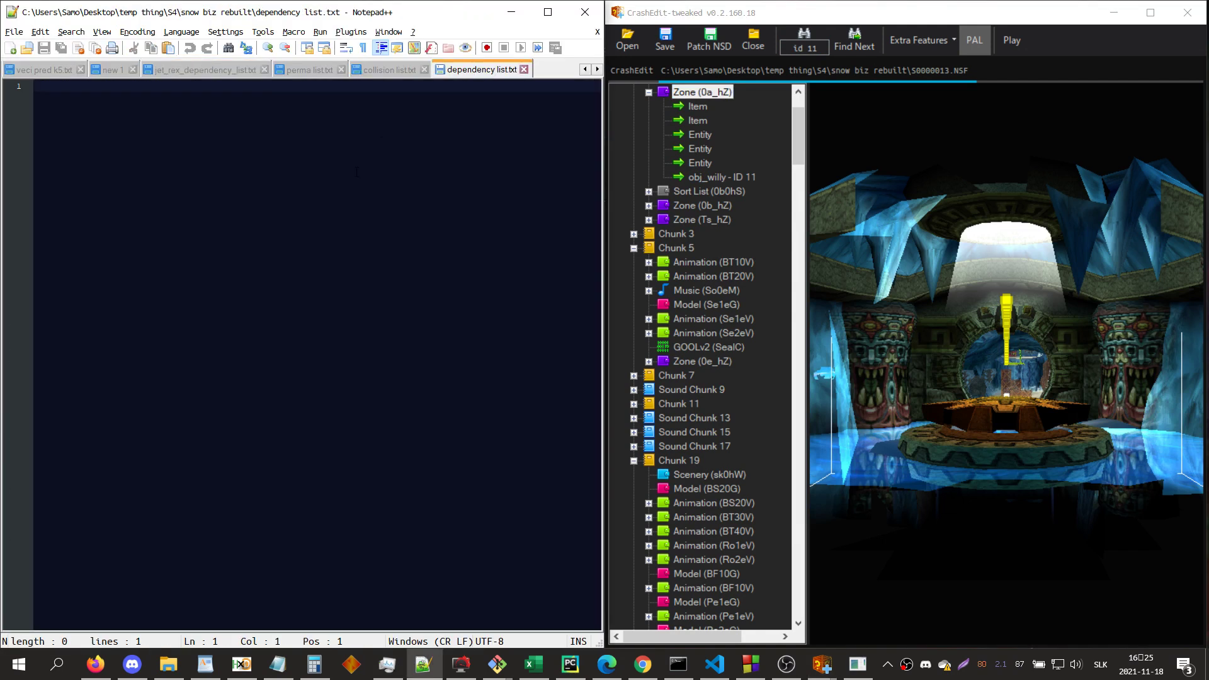
type("00, 00")
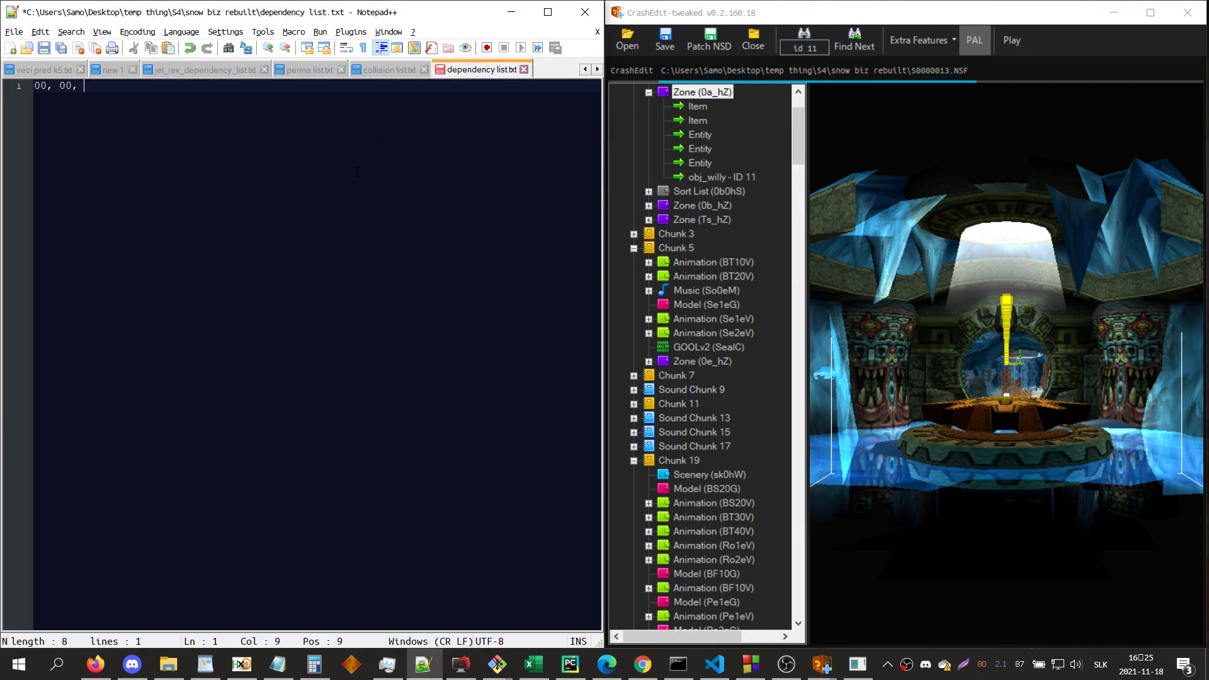
type(", Cwa0V")
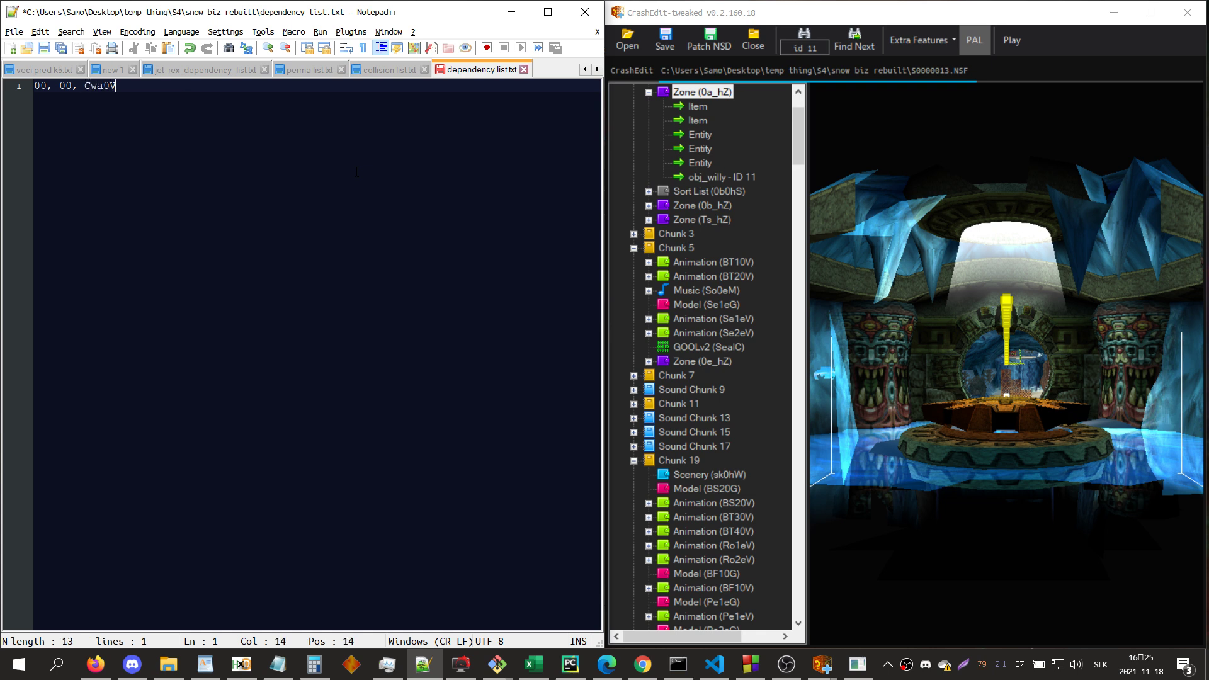
type(", WWP0V, WWP1V, WWP3V")
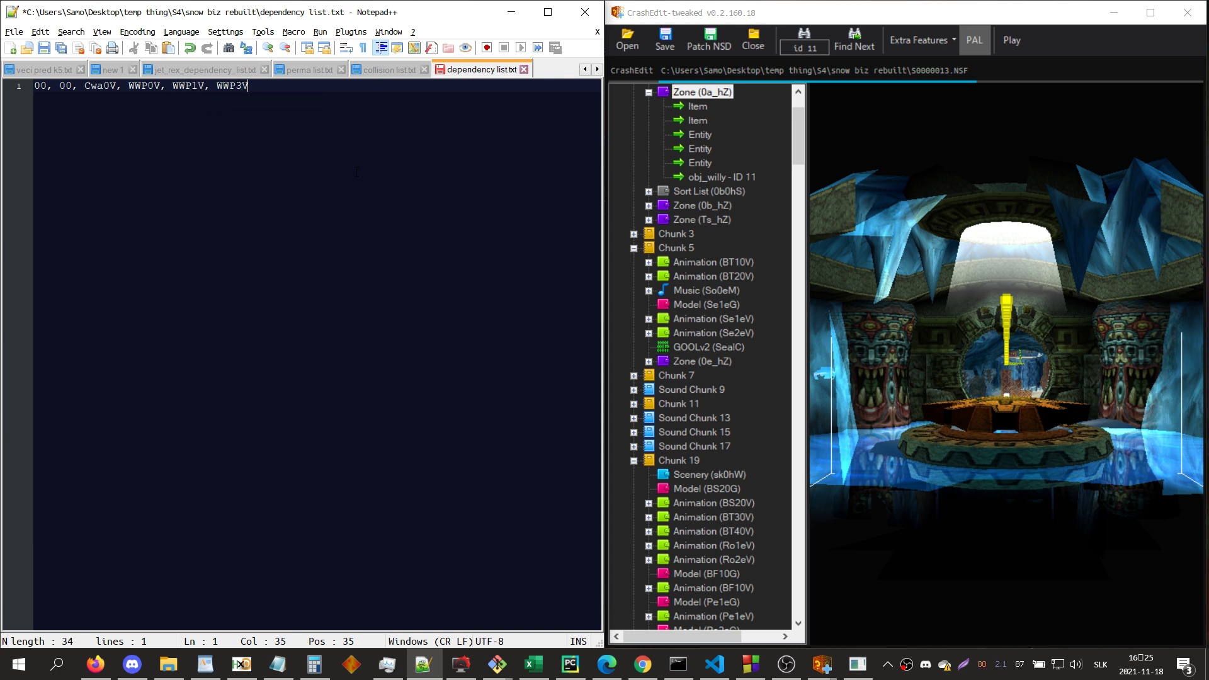
- Search the level in CrashEdit for the cwa0v entry and go through the animations matching "n (wwp"
key("alt+Tab")
type("cwa0v")
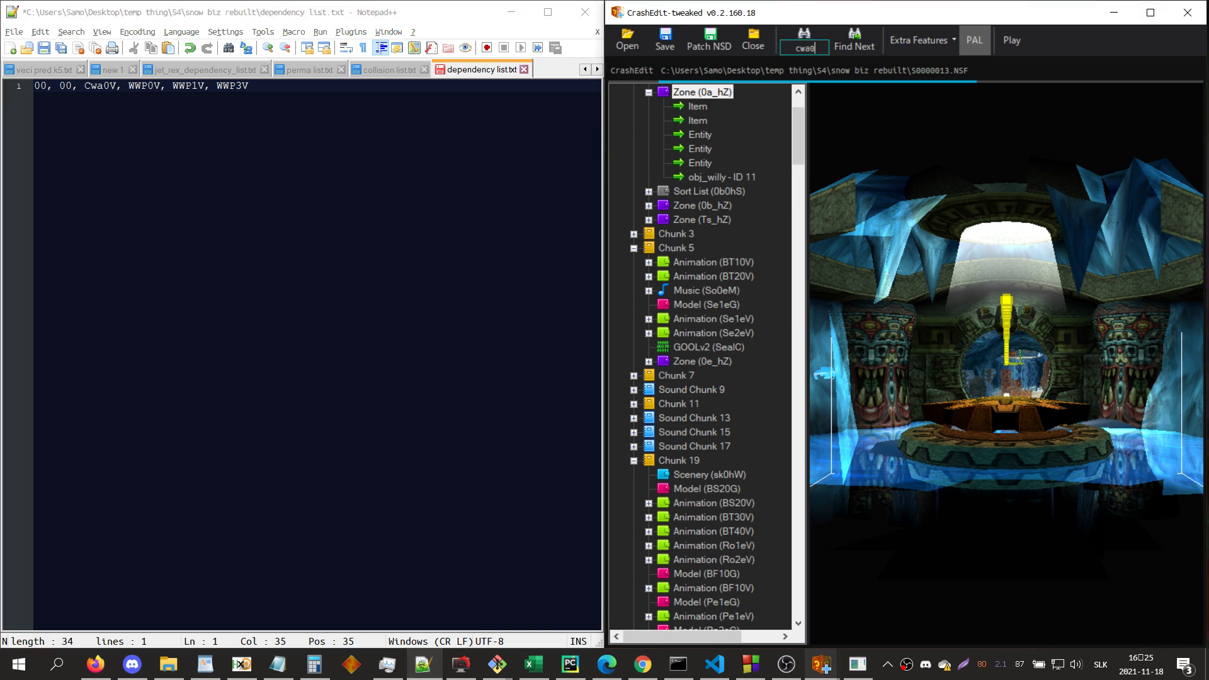
key("Return")
type("wwp")
key("BackSpace")
key("BackSpace")
key("BackSpace")
type("n (wwp")
key("Return")
key("Return")
key("Return")
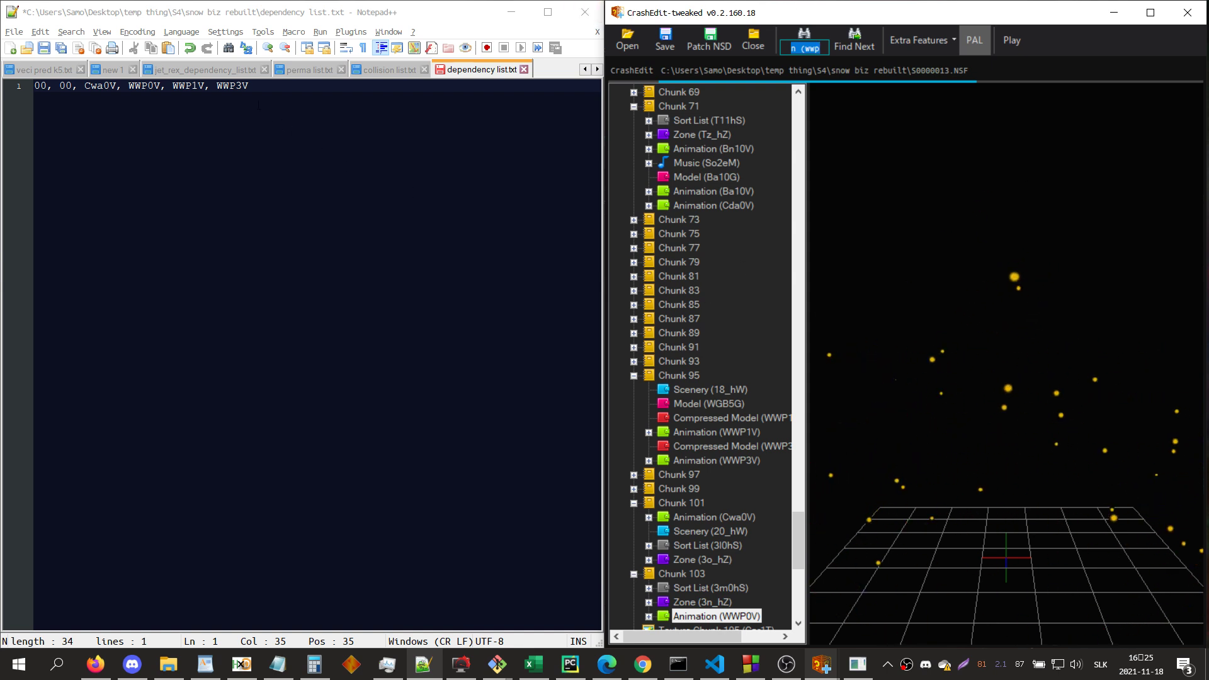
- Remove WWP0V from the 00, 00 line in dependency list.txt and save the file
double_click(144, 86)
key("Delete")
key("Delete")
key("Delete")
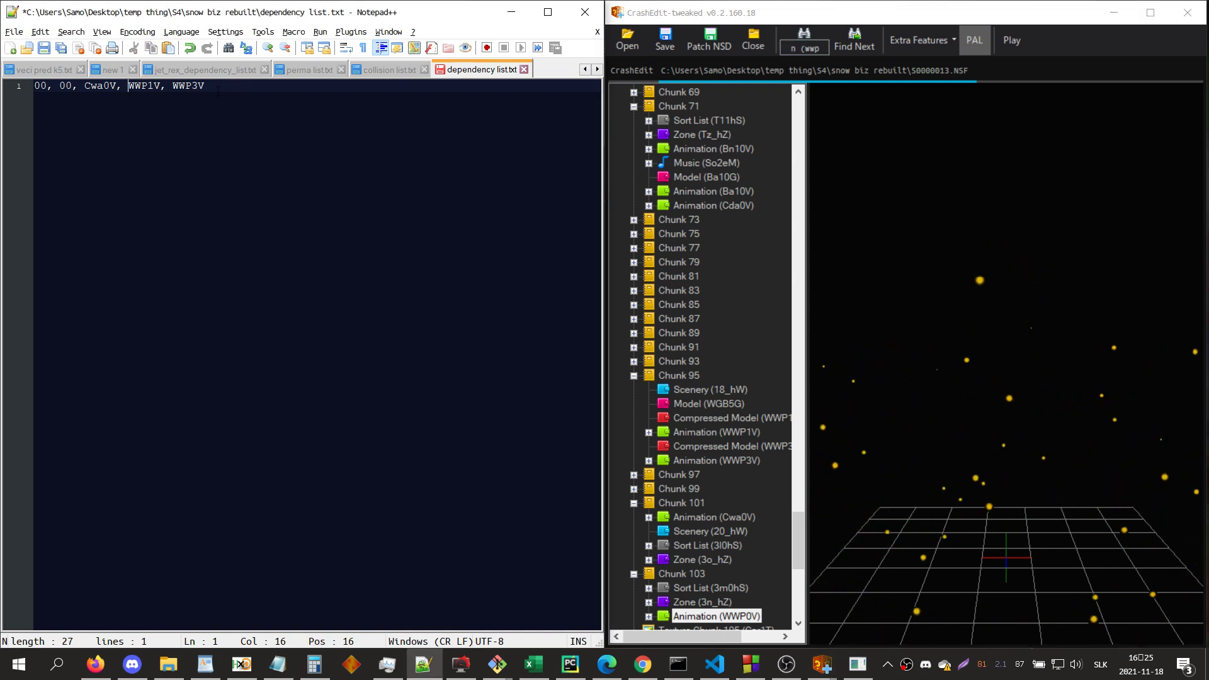
key("ctrl+s")
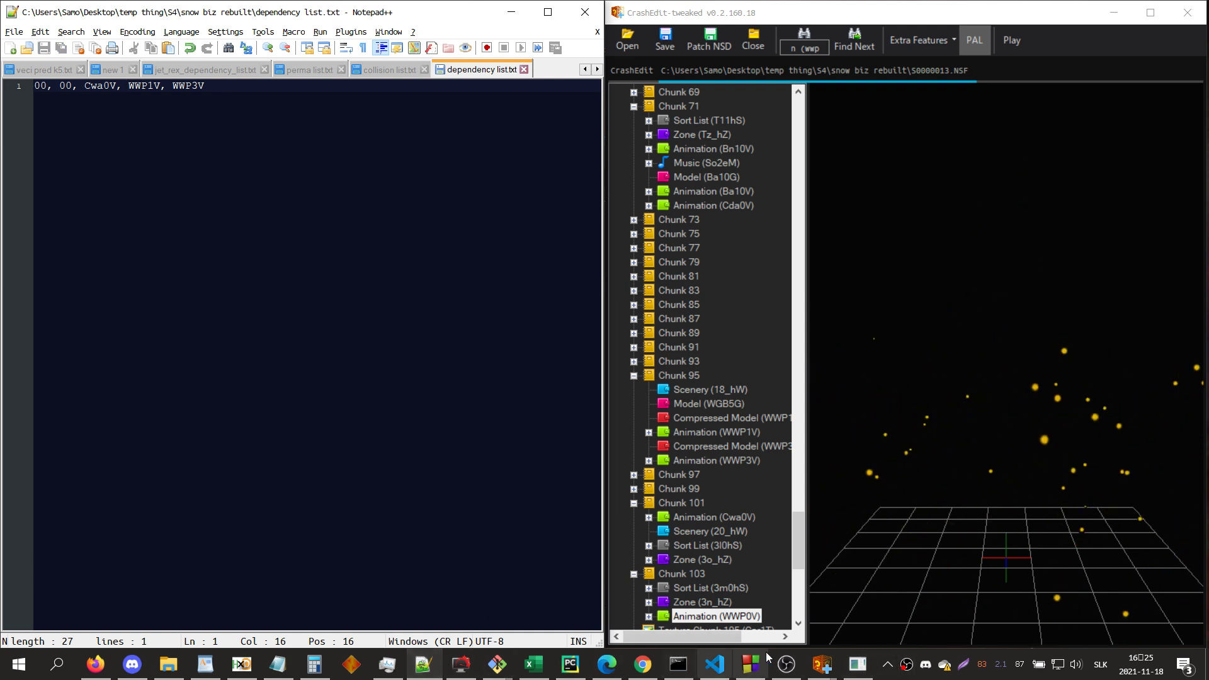
- Delete the type 0 subtype 0 warning from the copied warnings in Notepad
left_click(845, 666)
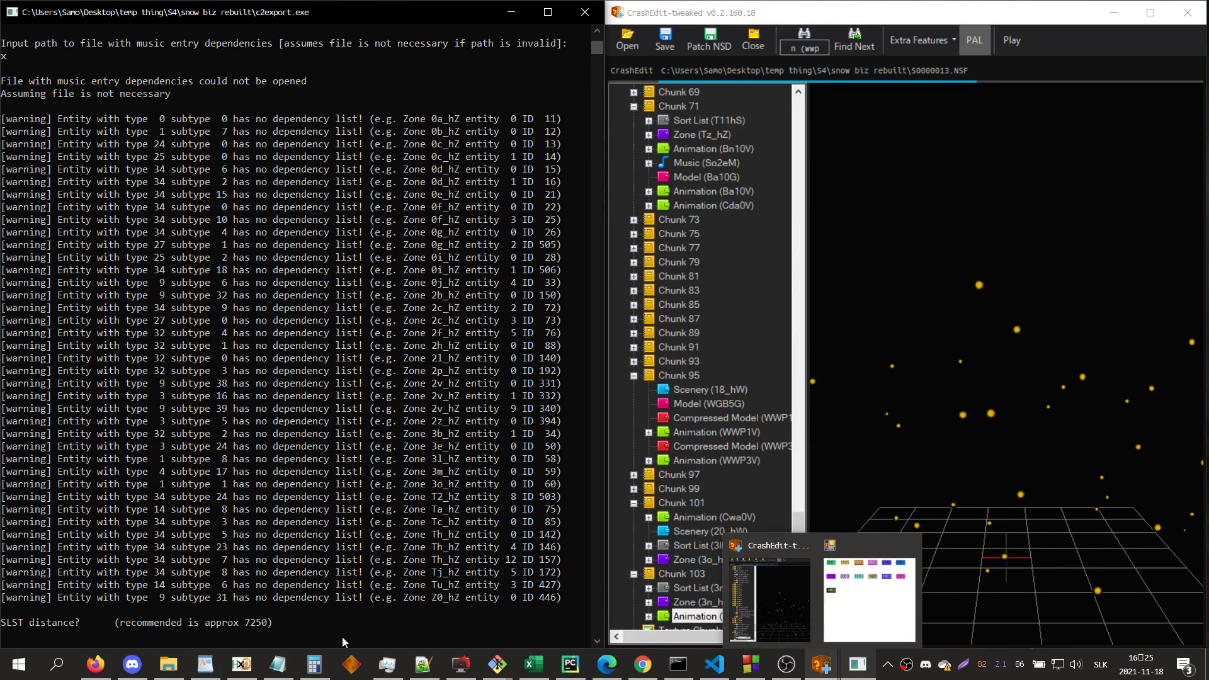
left_click(276, 666)
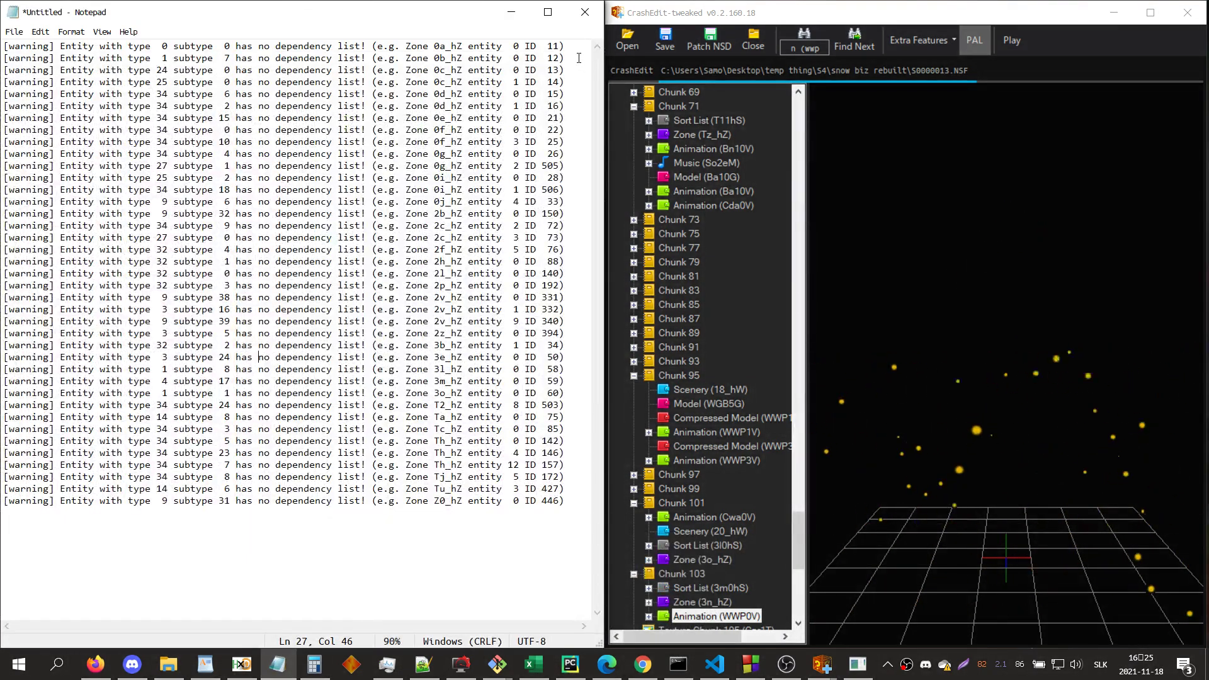
left_click_drag(573, 48, 5, 47)
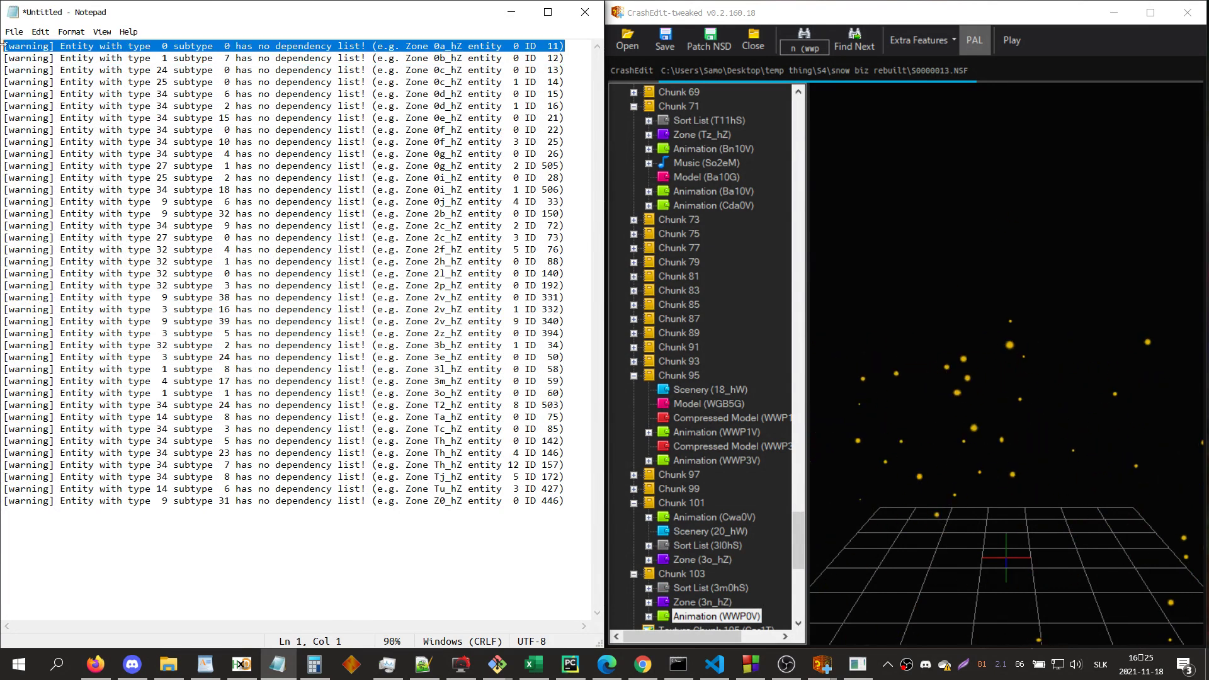
key("BackSpace")
- Search the level in CrashEdit for the id 12 entity, view its zone 0b_hZ, and search for animations matching "n (wg"
left_click(1043, 218)
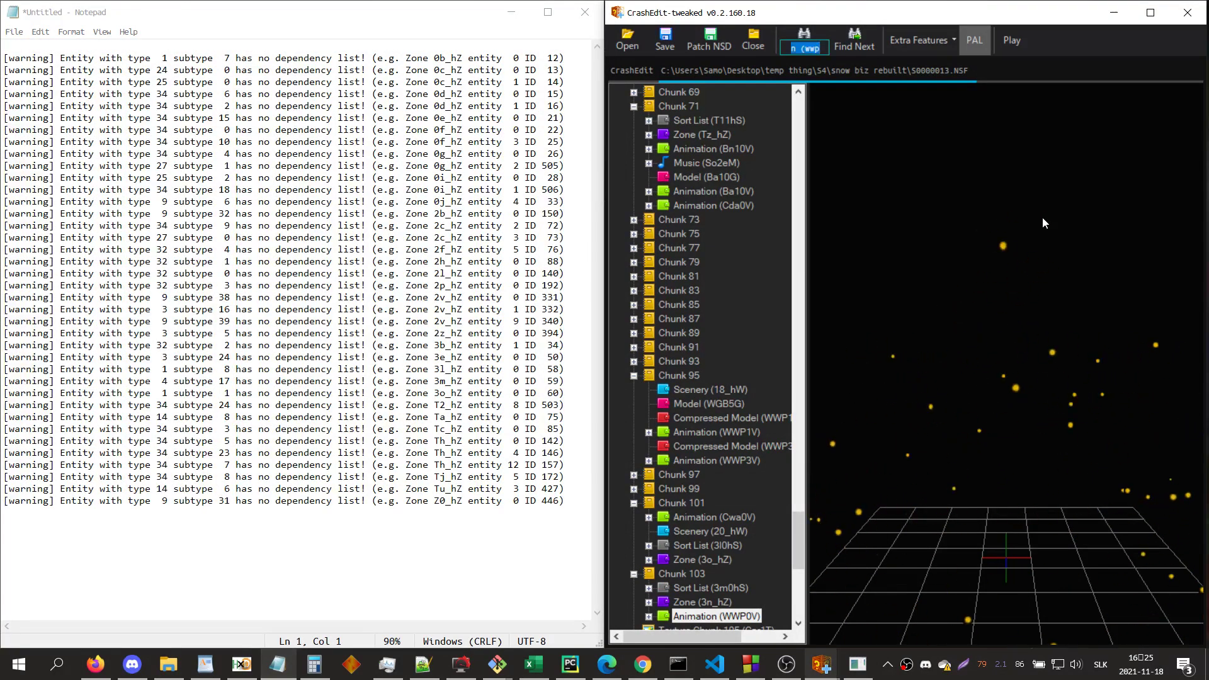
type("id 12")
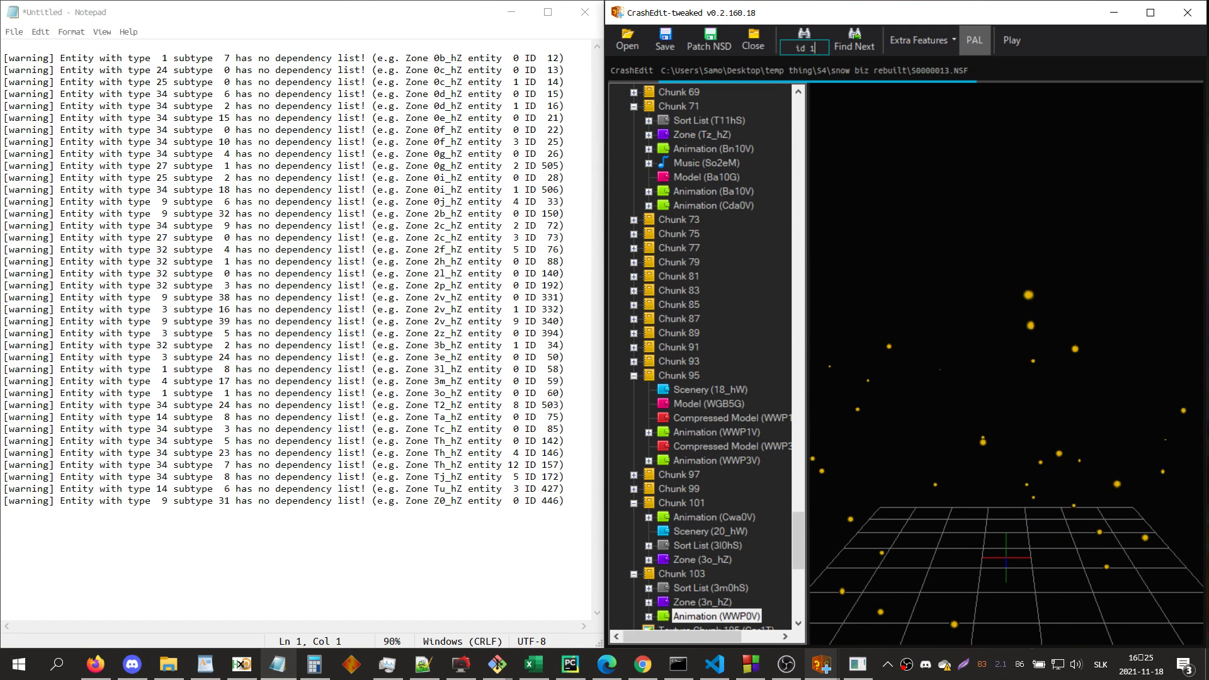
key("Return")
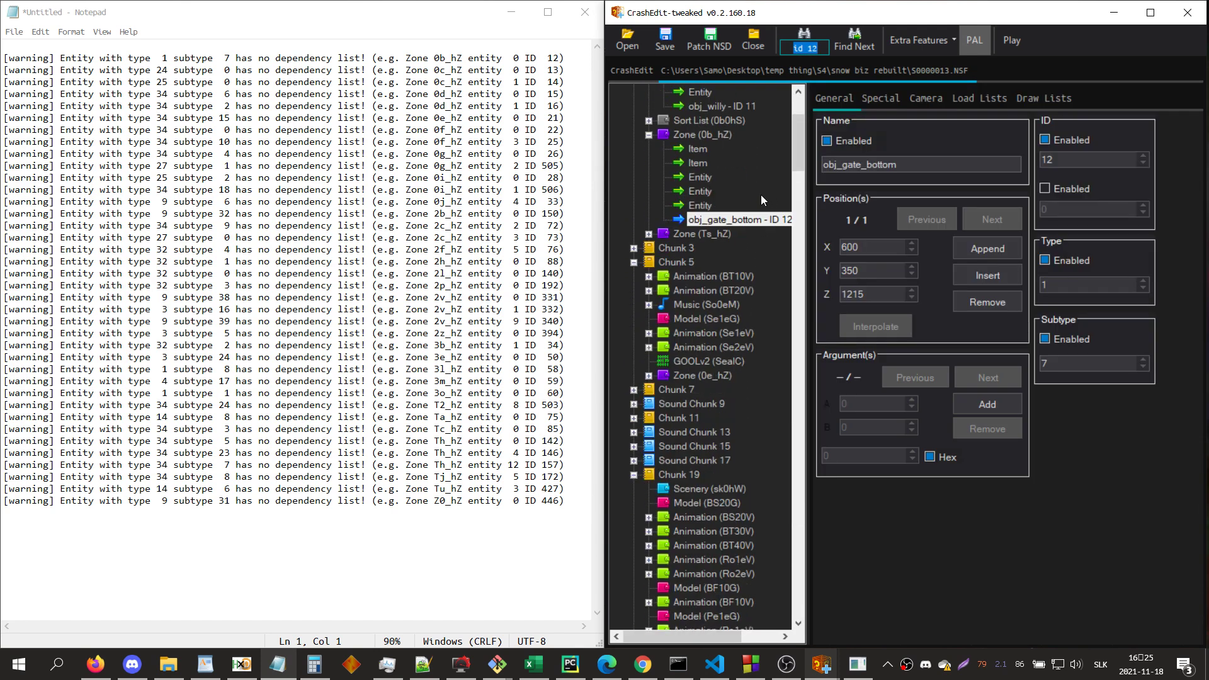
left_click(712, 137)
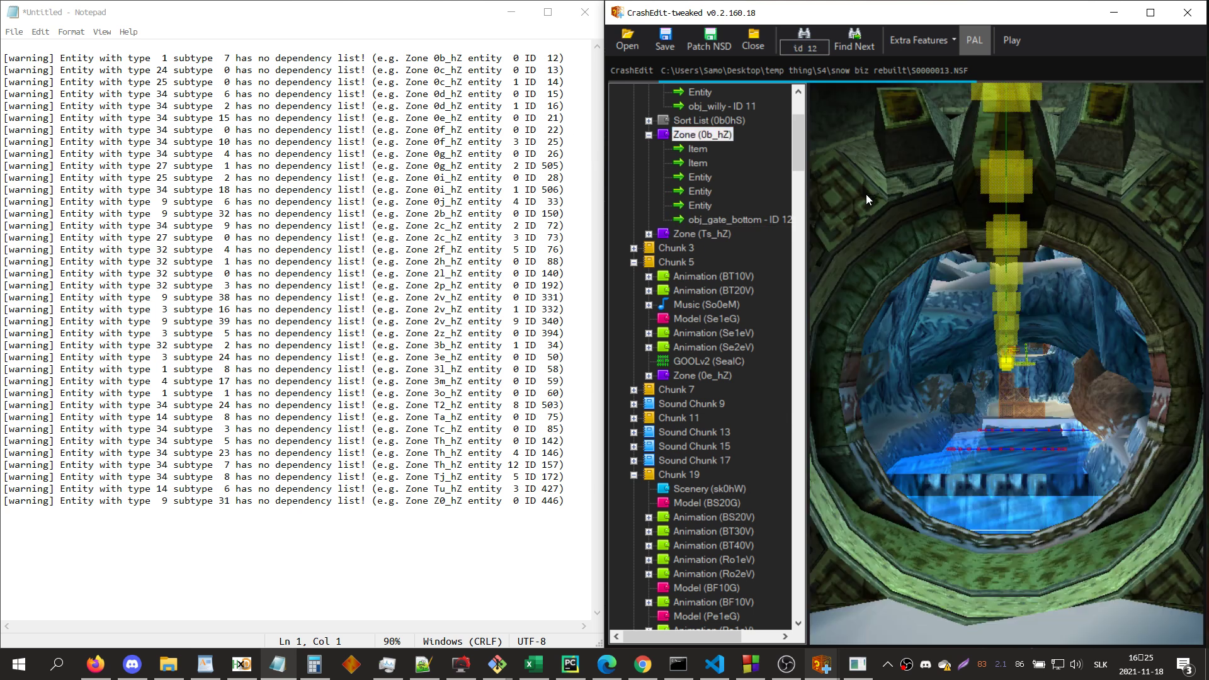
type("(wg")
key("Return")
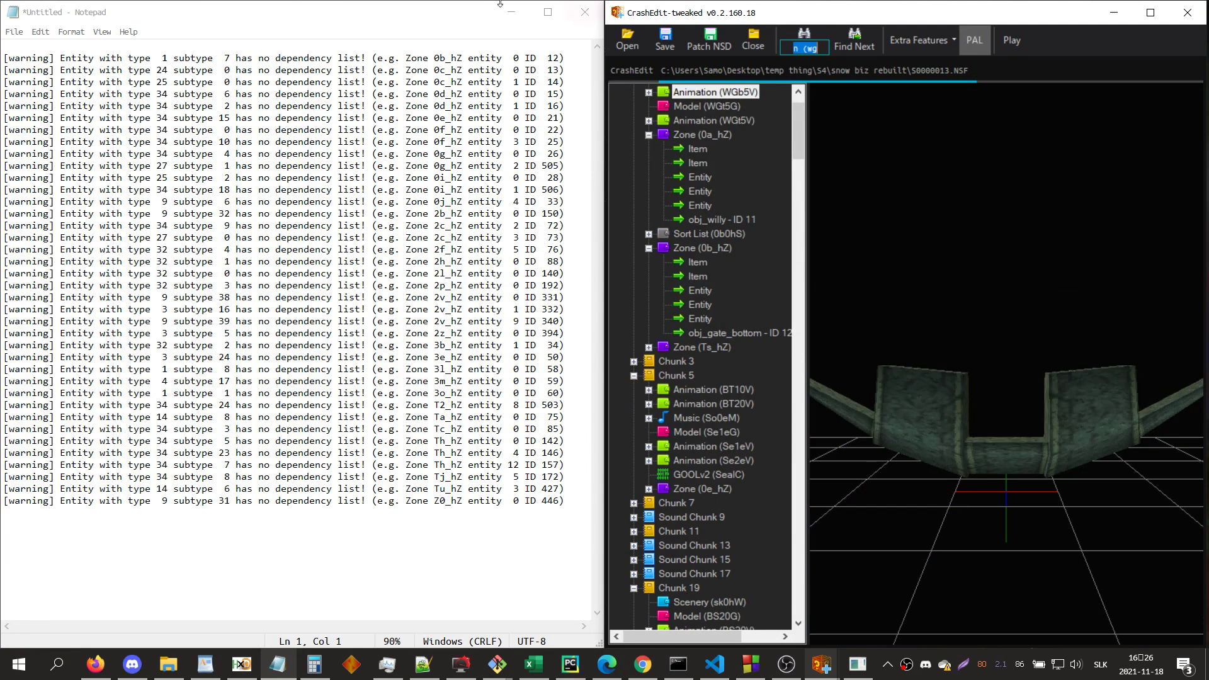
- Switch to dependency list.txt in Notepad++ and start a second line reading "01, 07, WGb5V"
left_click(516, 14)
left_click(517, 13)
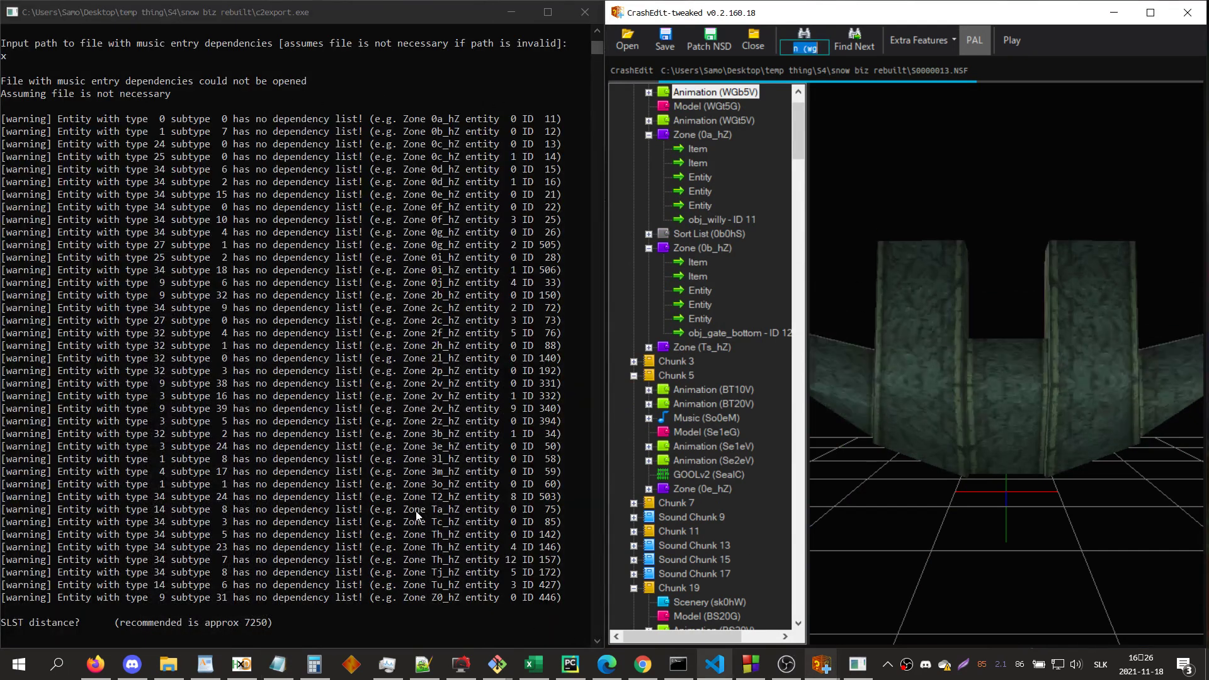
left_click(422, 664)
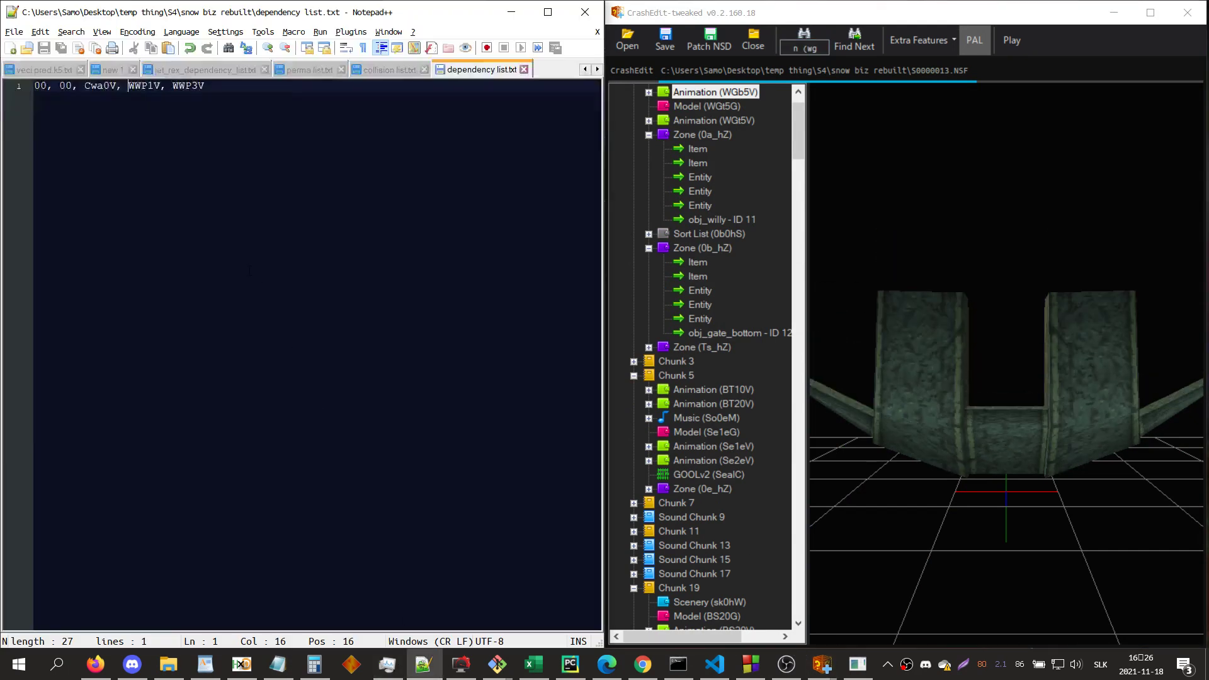
left_click(309, 120)
key("Return")
type("01")
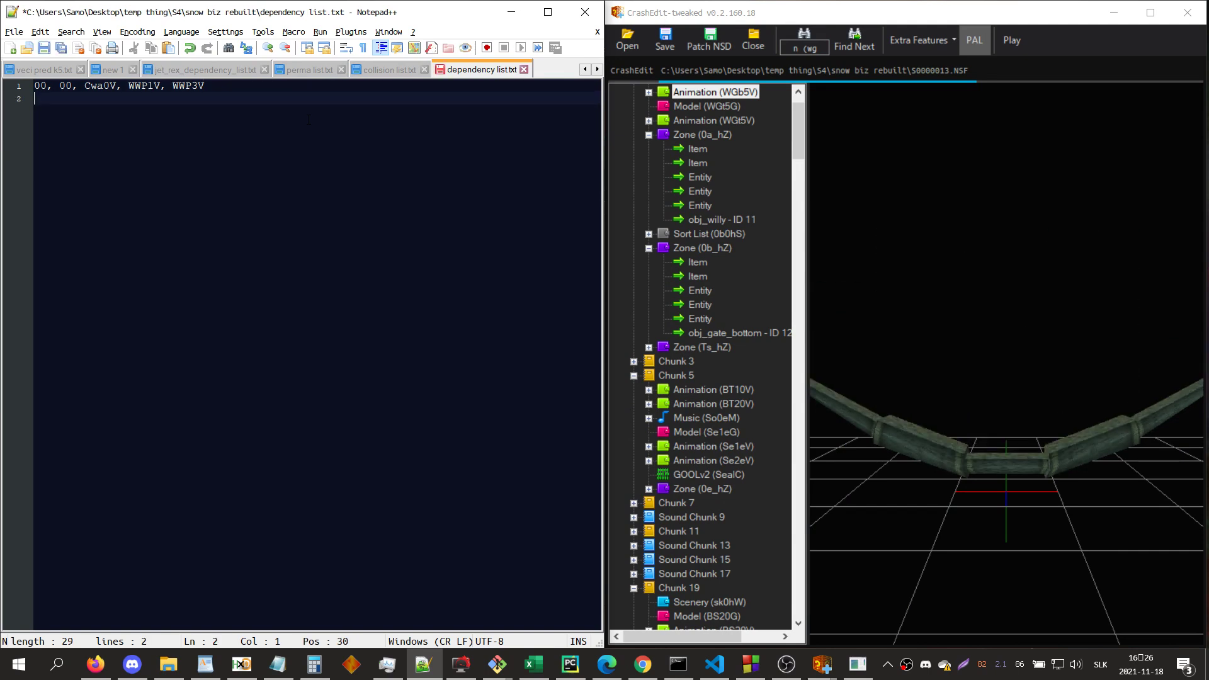
type(", 07,")
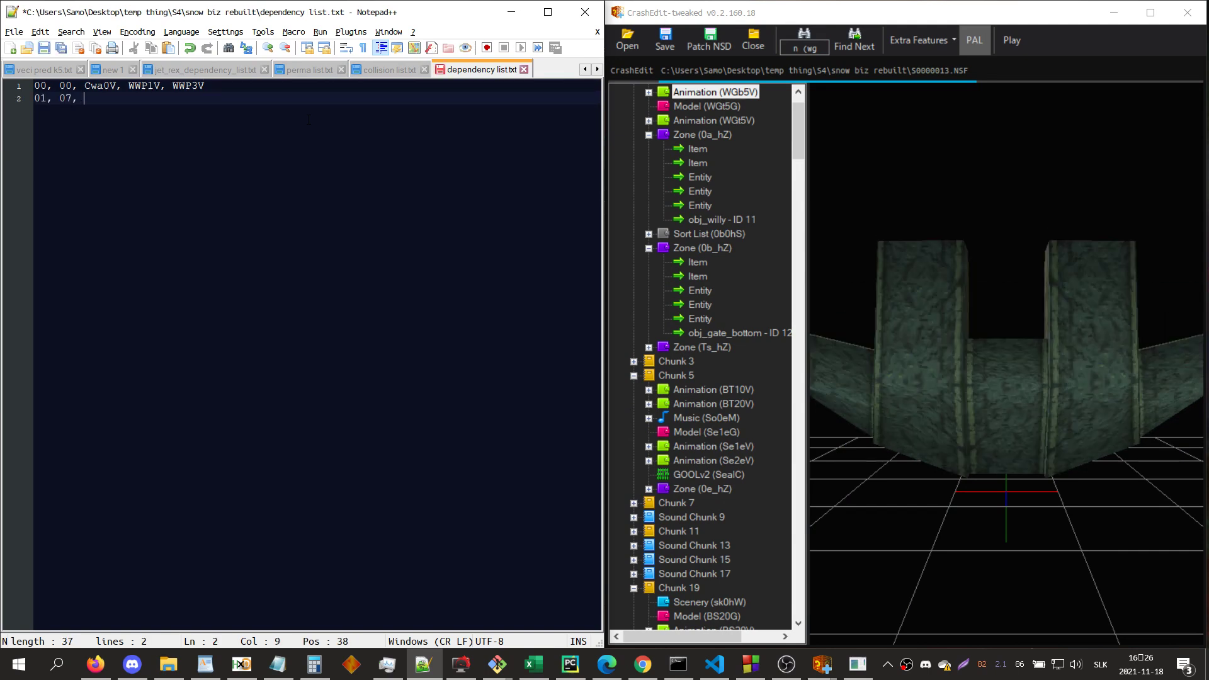
type("WG")
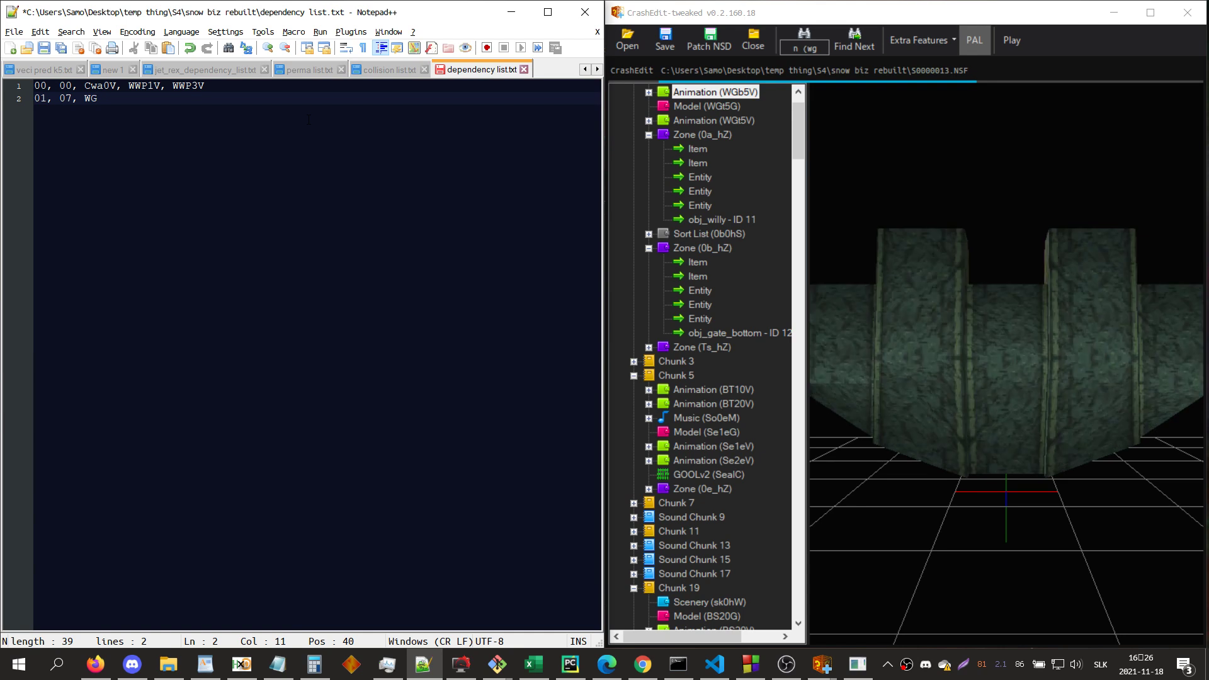
type("b5V")
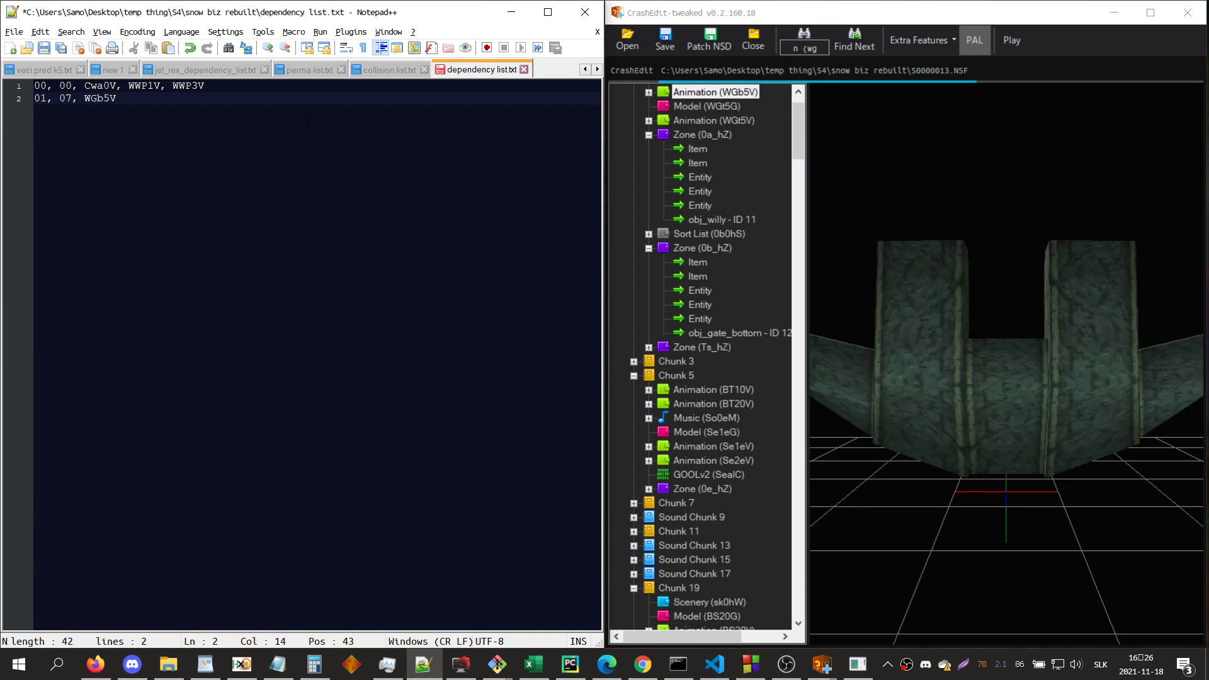
- Check the next WG animations in CrashEdit and append WGt5V and WGB5V to the 01, 07 line
left_click(715, 120)
left_click(438, 299)
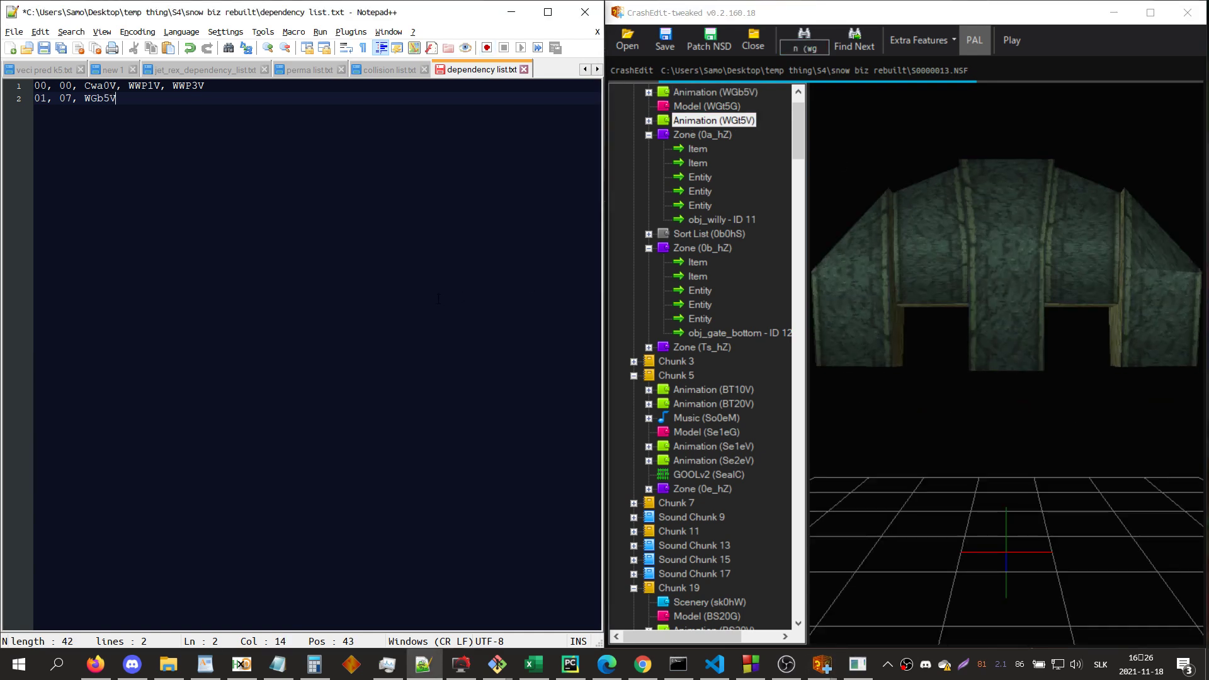
type("W")
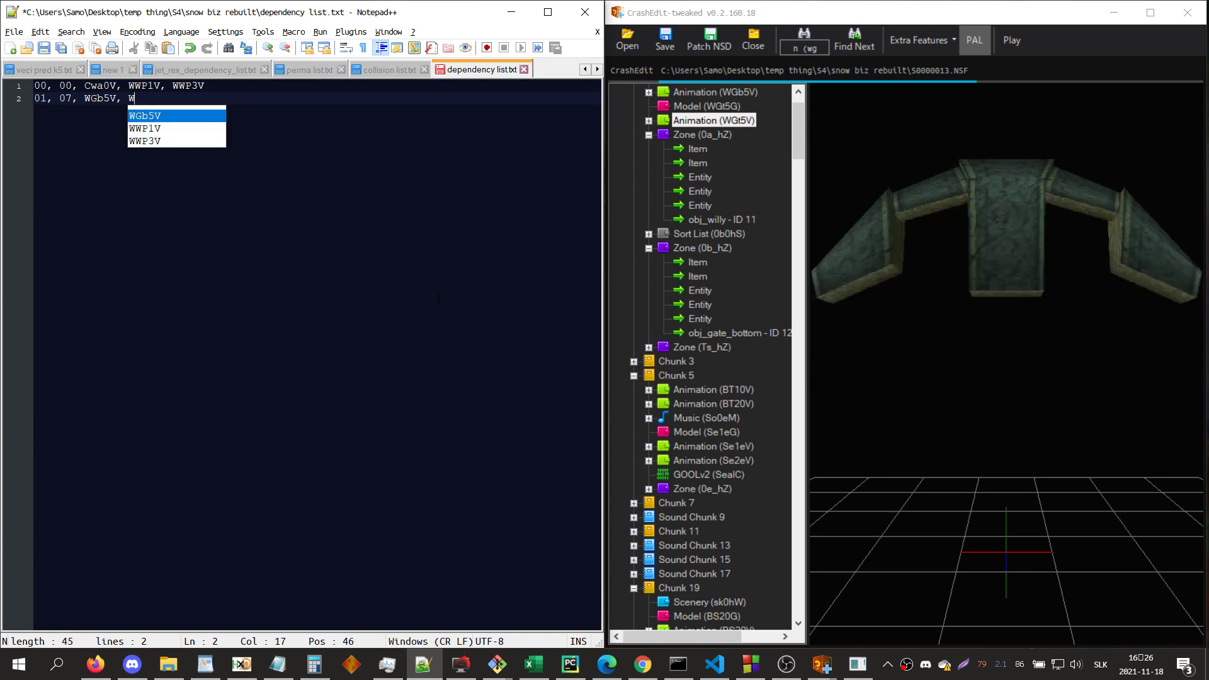
type("Gt5V")
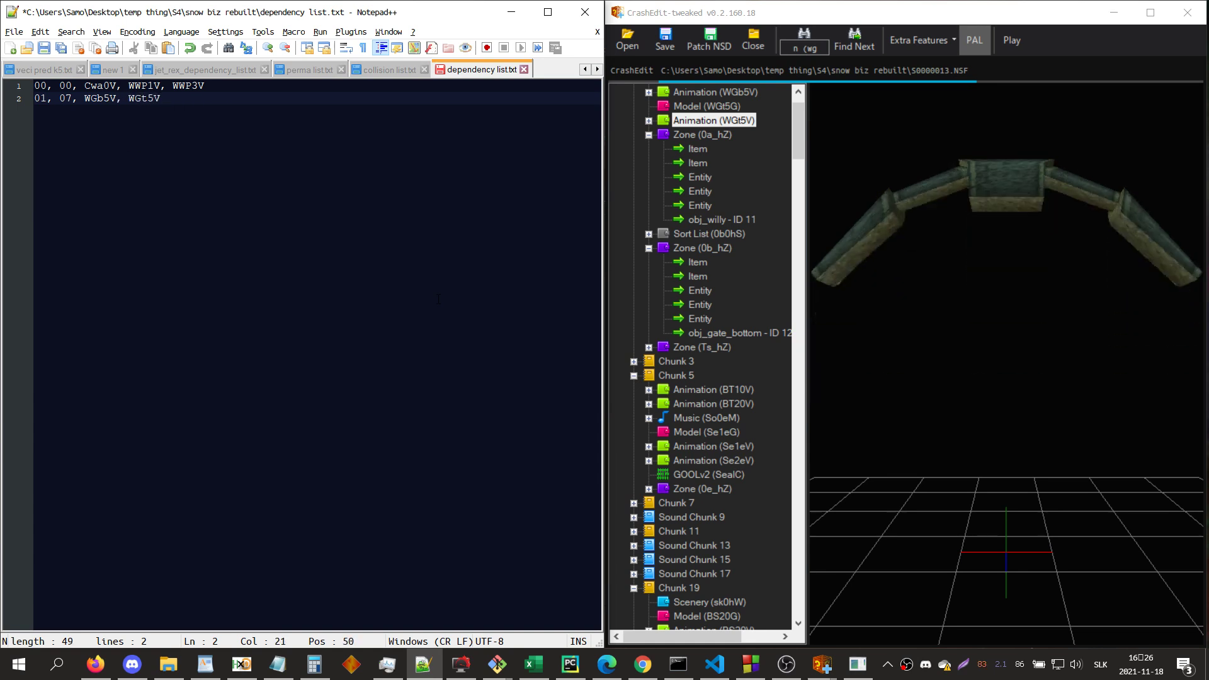
left_click(877, 284)
key("Return")
left_click(444, 309)
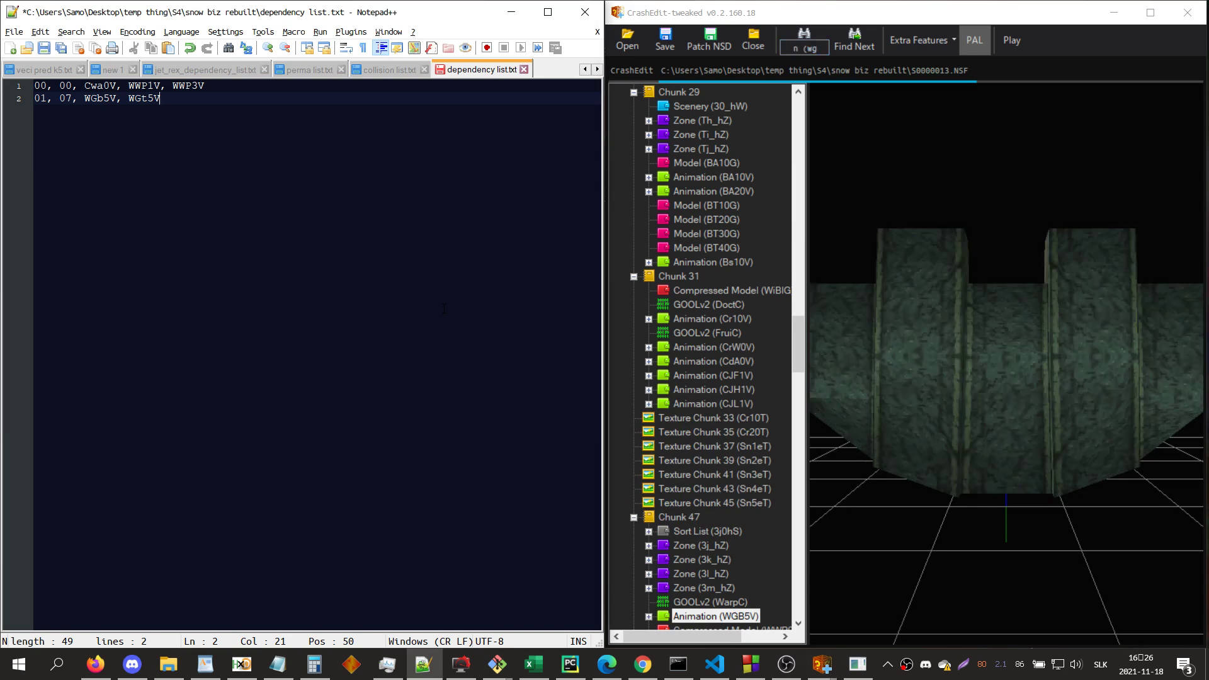
type(", WGB5V")
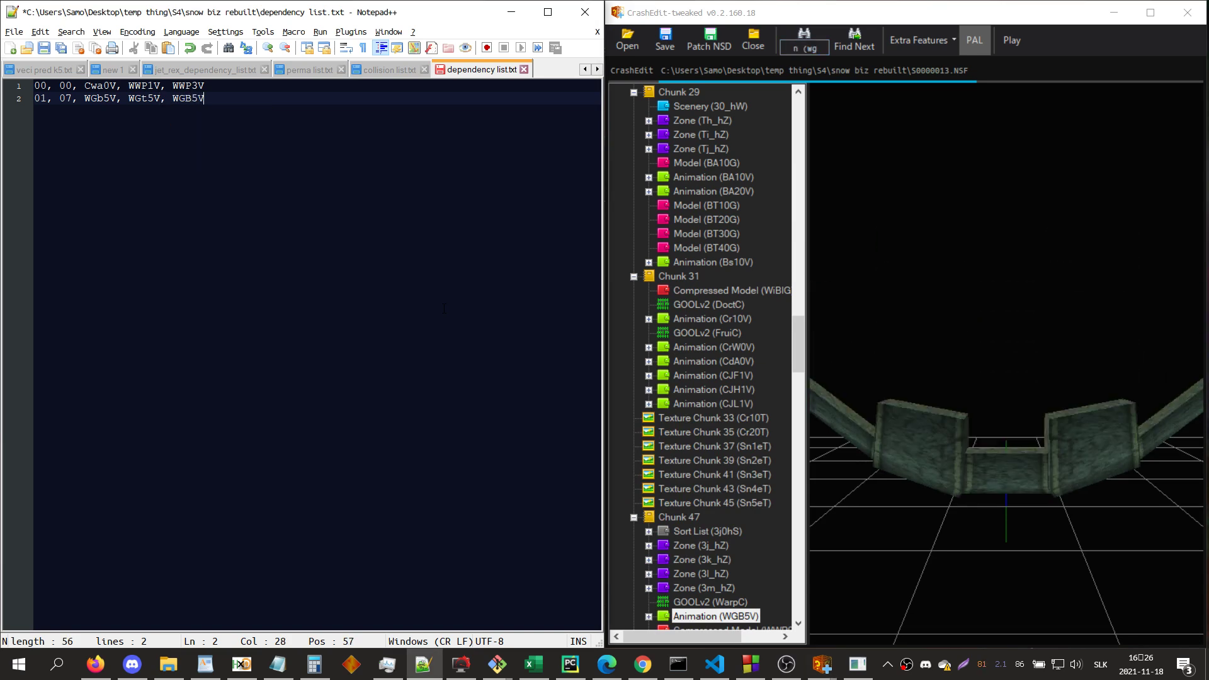
- Find the next animation matching "n (wg" in CrashEdit and append WGT5V to the 01, 07 line
left_click(915, 372)
key("Return")
left_click(323, 236)
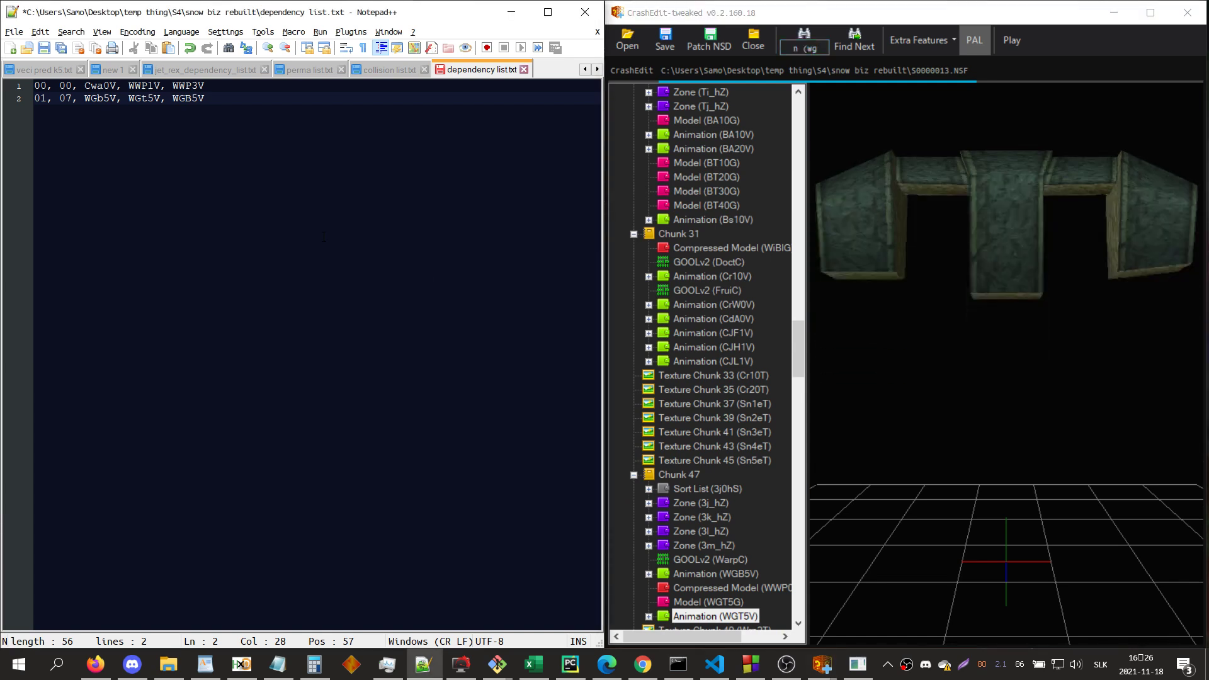
type("m")
key("BackSpace")
key("BackSpace")
type(", ")
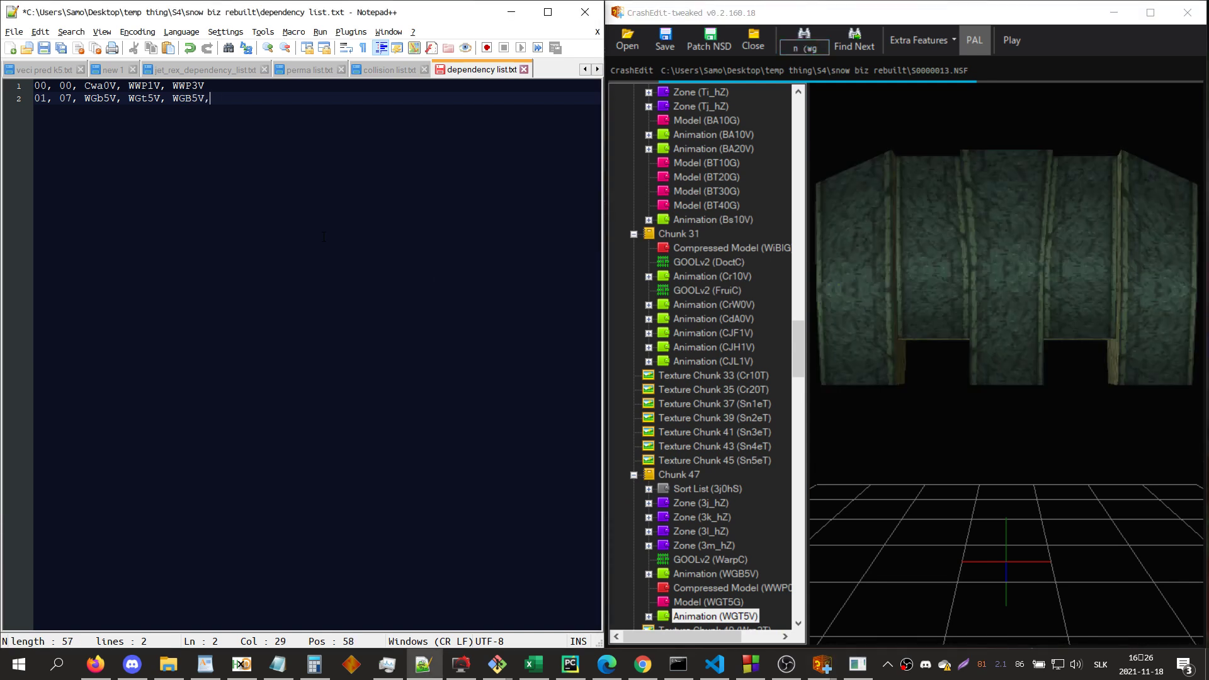
type("WGT5V")
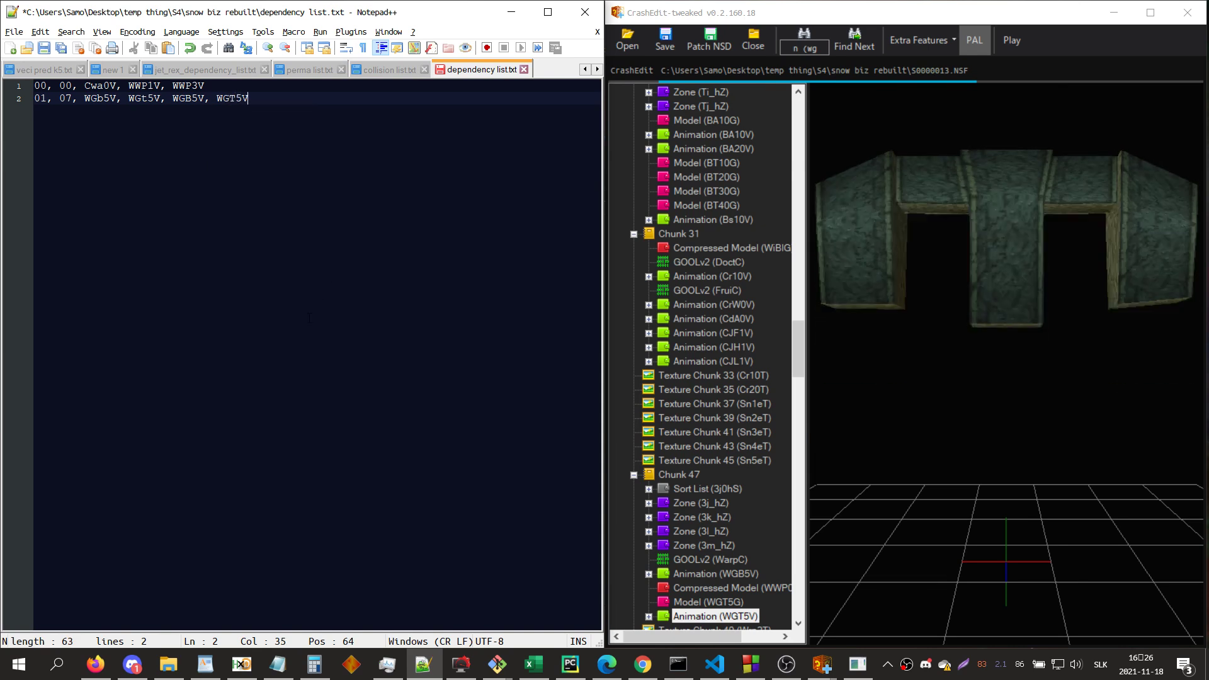
- Search CrashEdit for any further "n (wg" match and save dependency list.txt
left_click(939, 274)
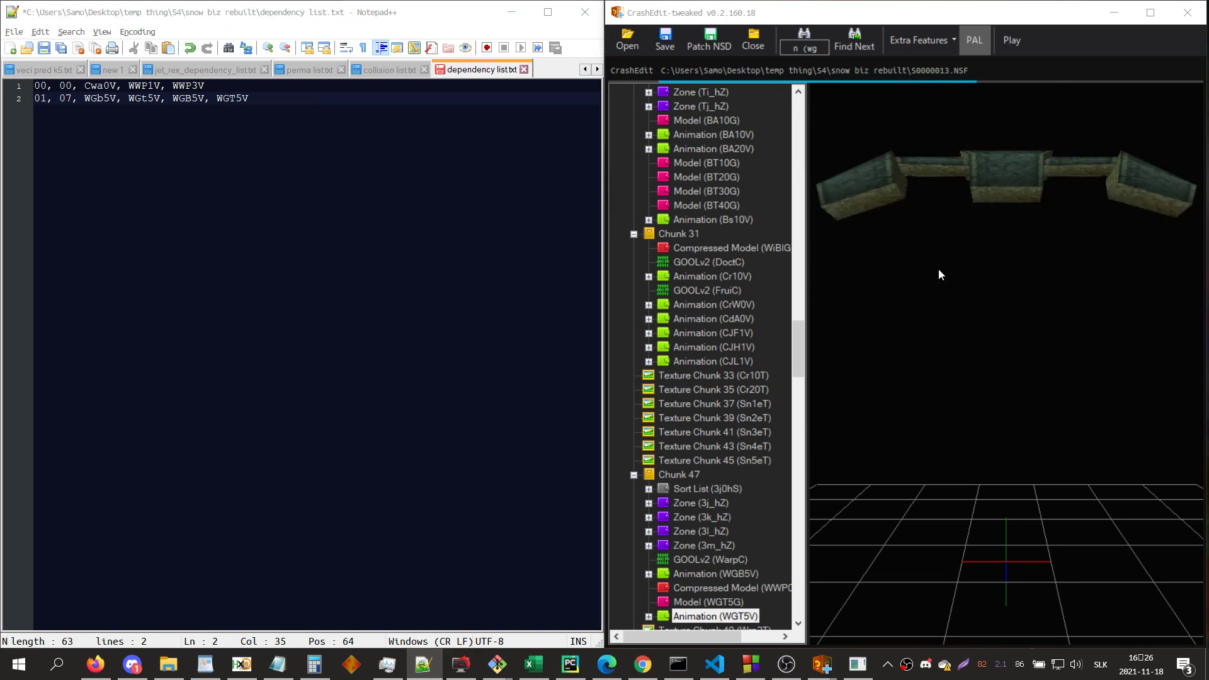
scroll(763, 341, "down", 3)
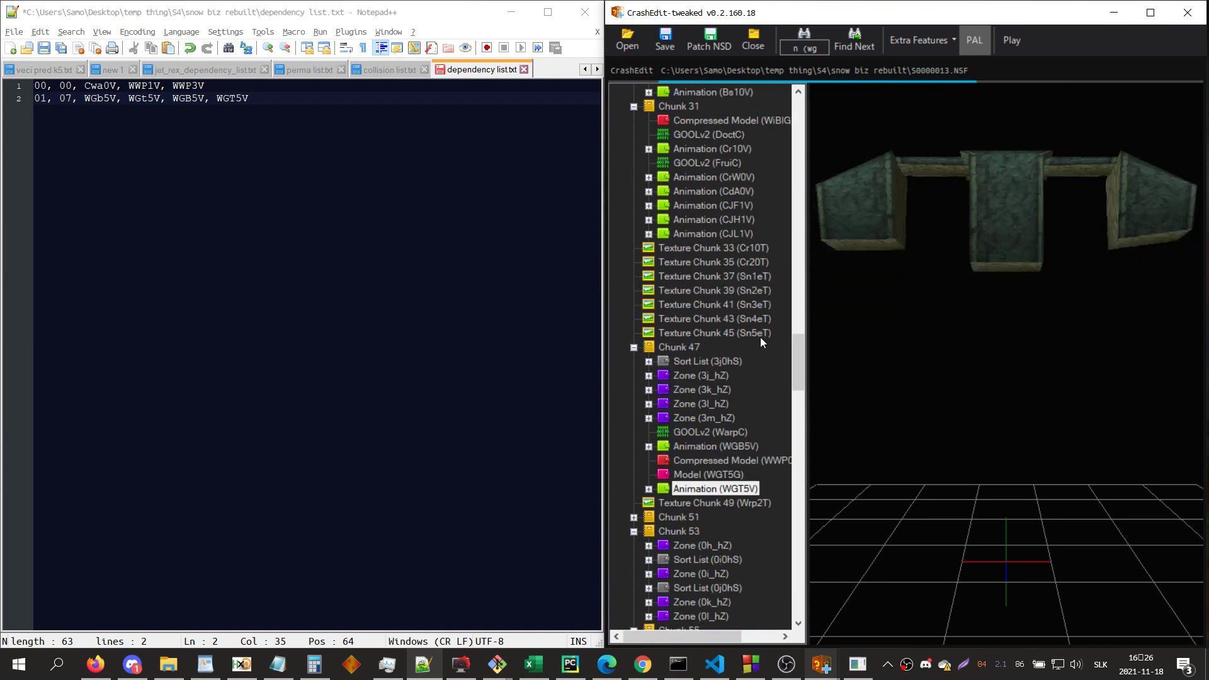
key("F3")
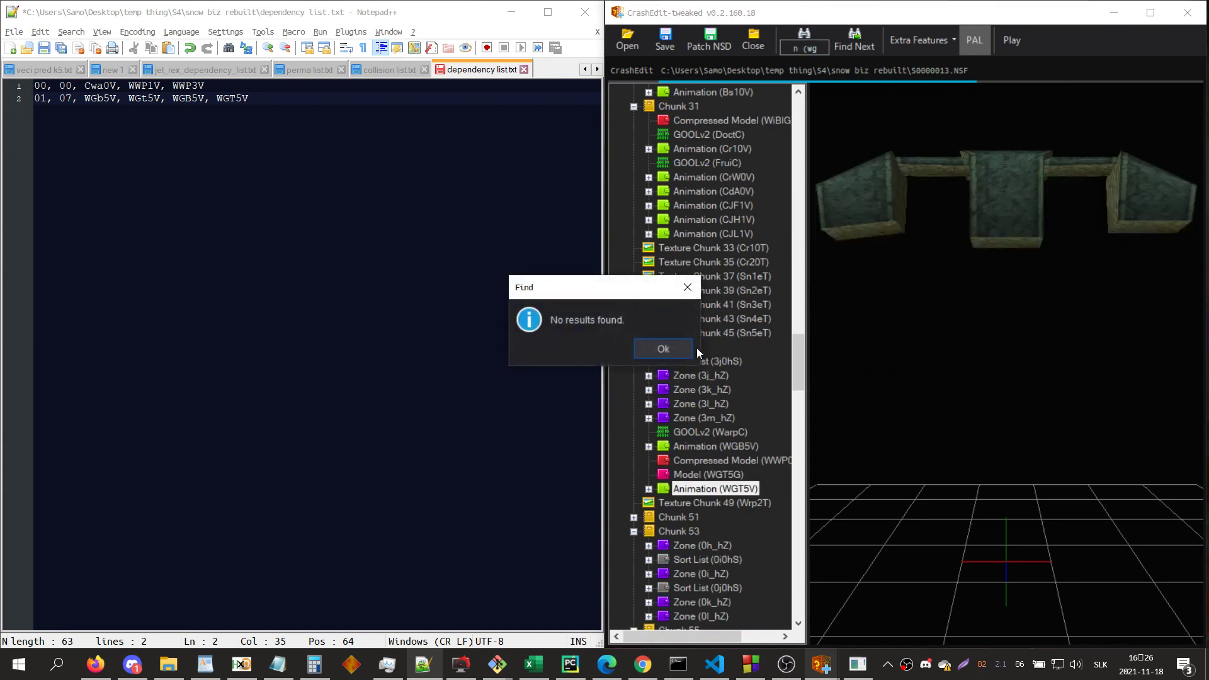
left_click(678, 353)
key("ctrl+s")
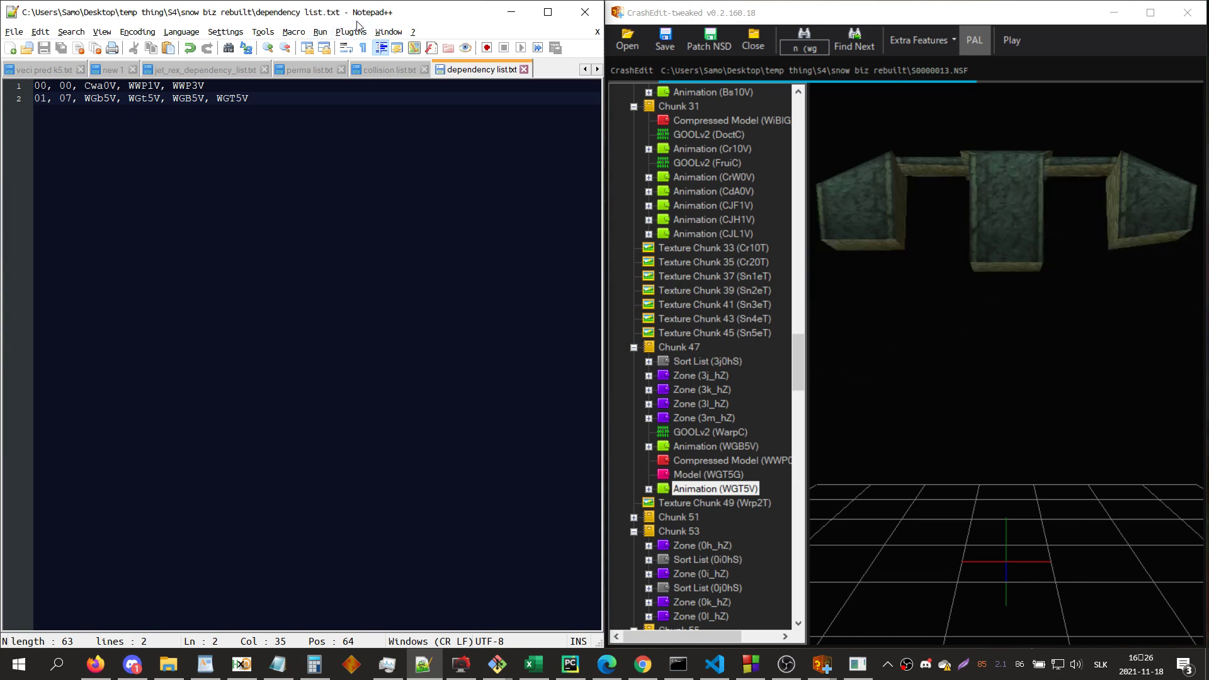
- Stack dependency list.txt above the copied warnings in Notepad beside CrashEdit, and delete the type 1 subtype 7 warning
key("ctrl+F6")
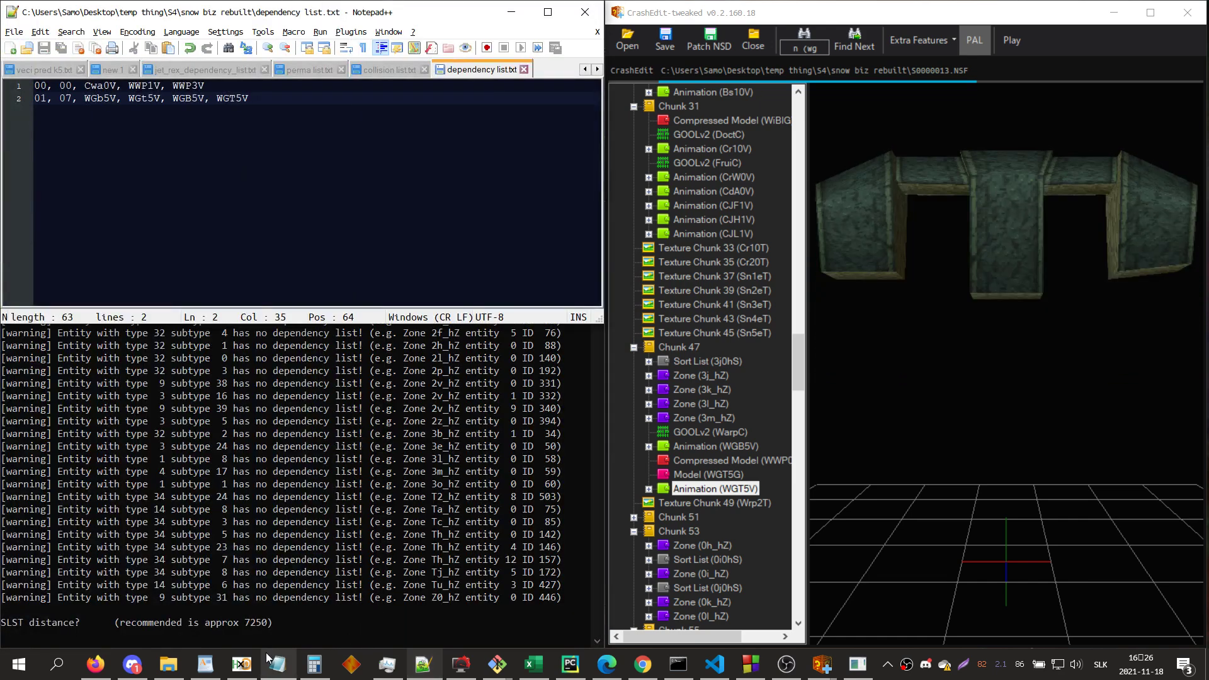
left_click(272, 663)
left_click_drag(310, 19, 5, 674)
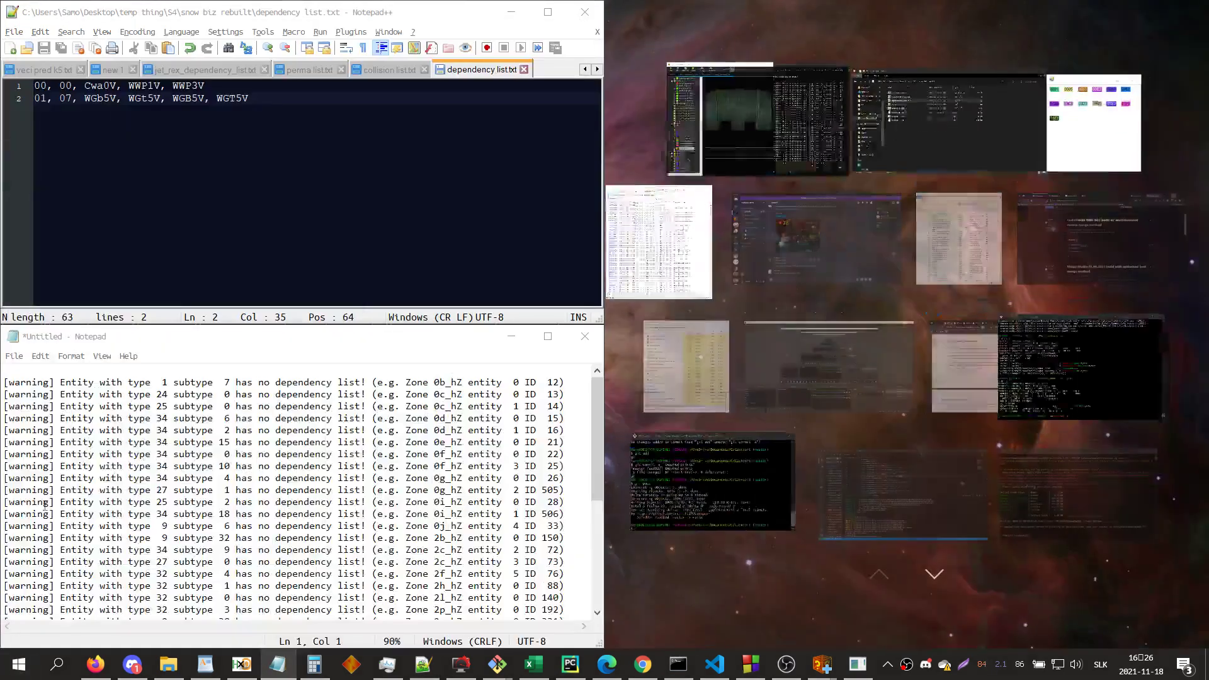
left_click(709, 88)
key("ctrl+shift+Home")
key("Delete")
- Search the level in CrashEdit for the id 13 entity
left_click(993, 341)
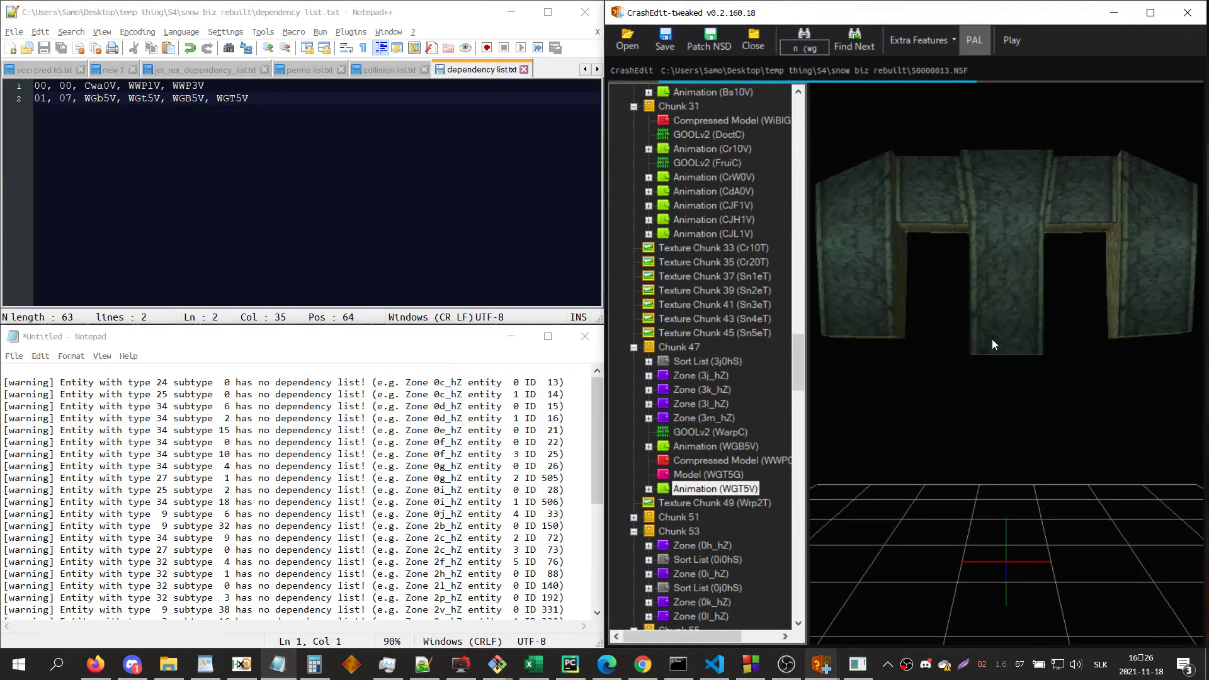
key("ctrl+f")
type("id ")
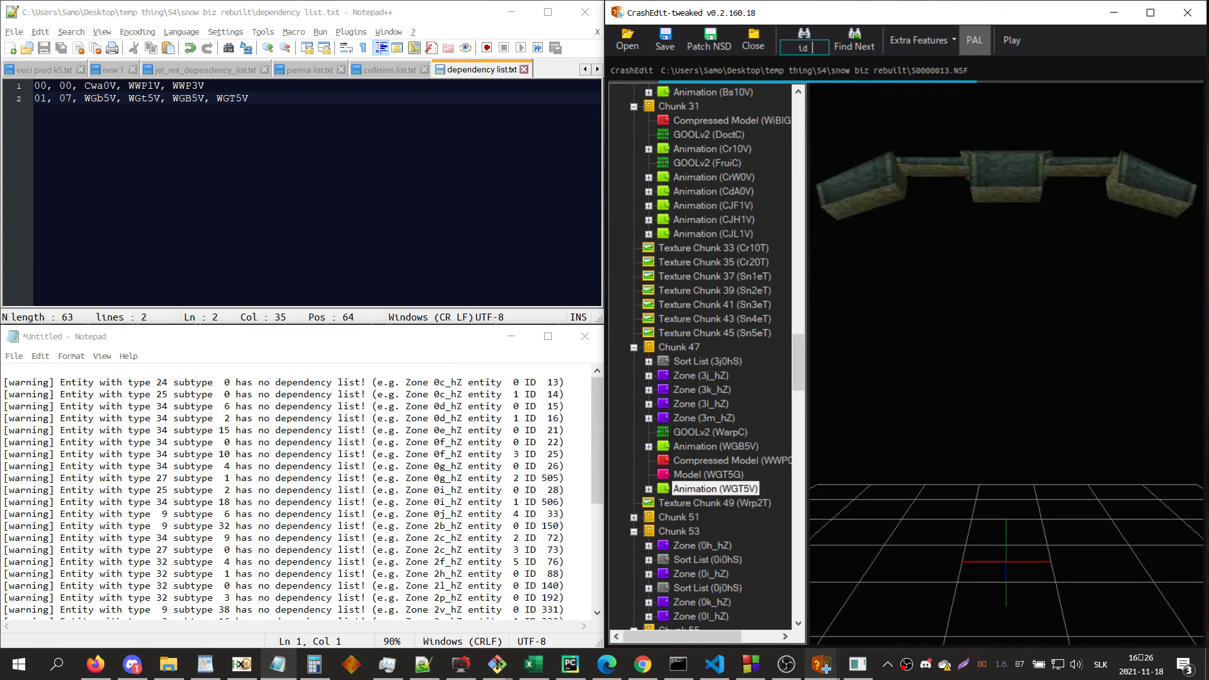
type("13")
key("Return")
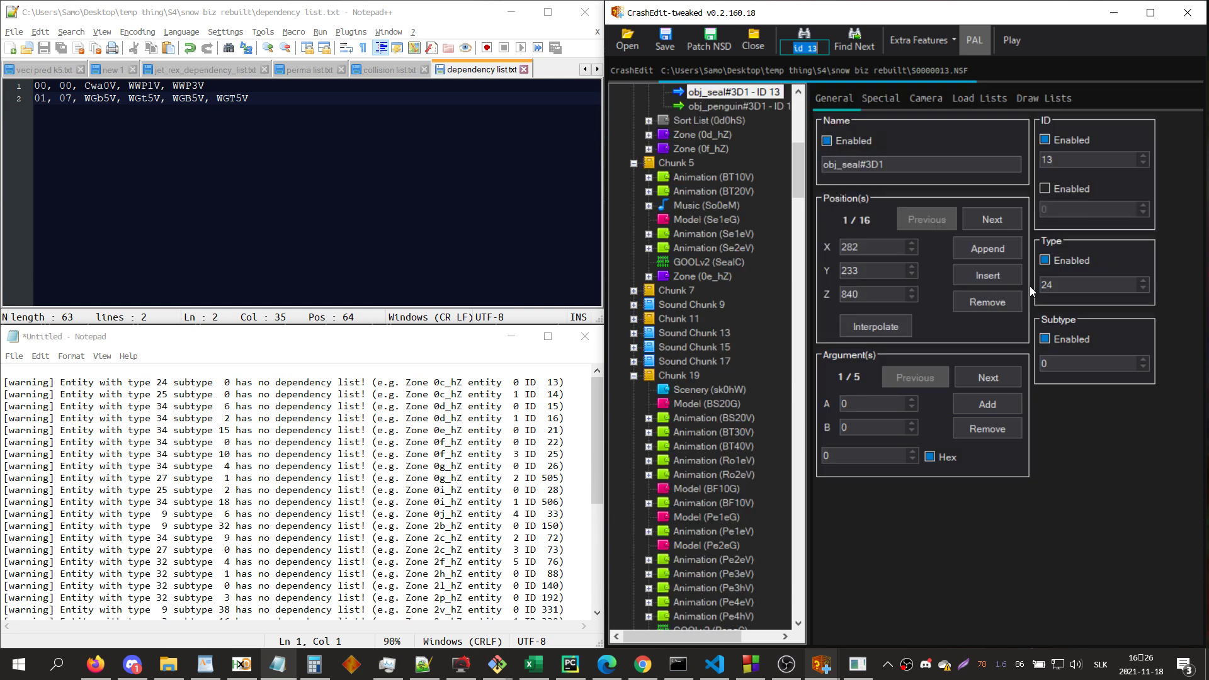
- Start a "24, 00," line in dependency list.txt and search CrashEdit for animations matching "n (seal" and "n (se"
left_click(299, 155)
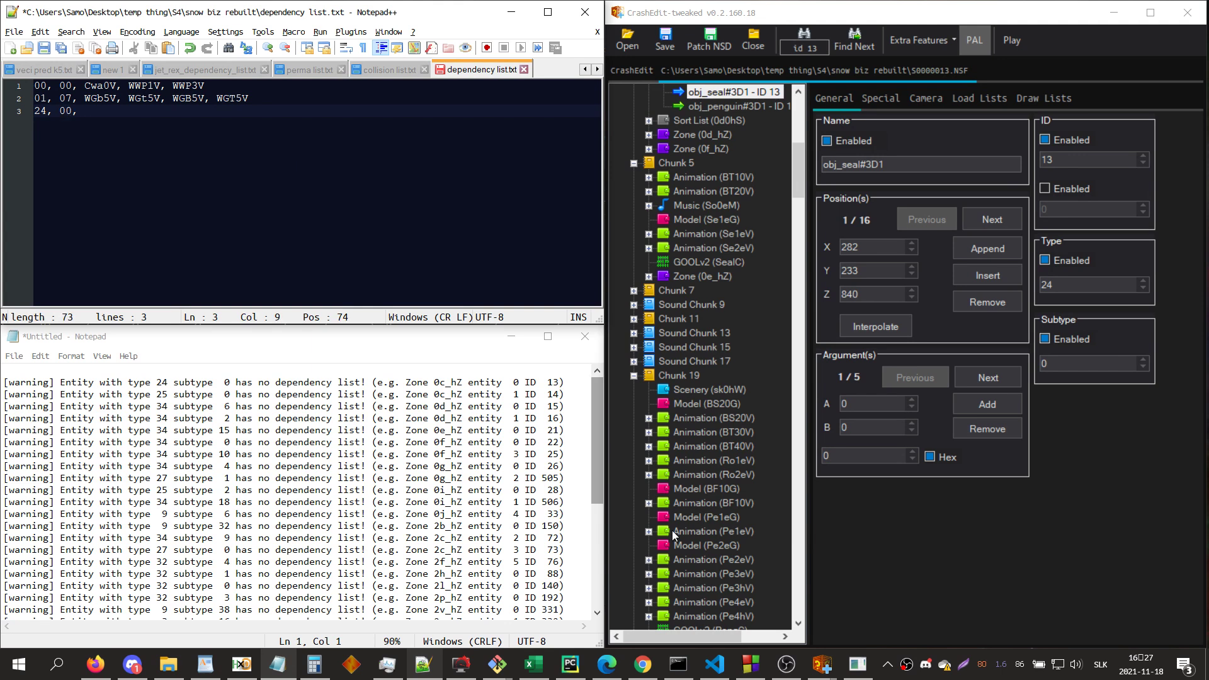
left_click(990, 599)
type("n (seal")
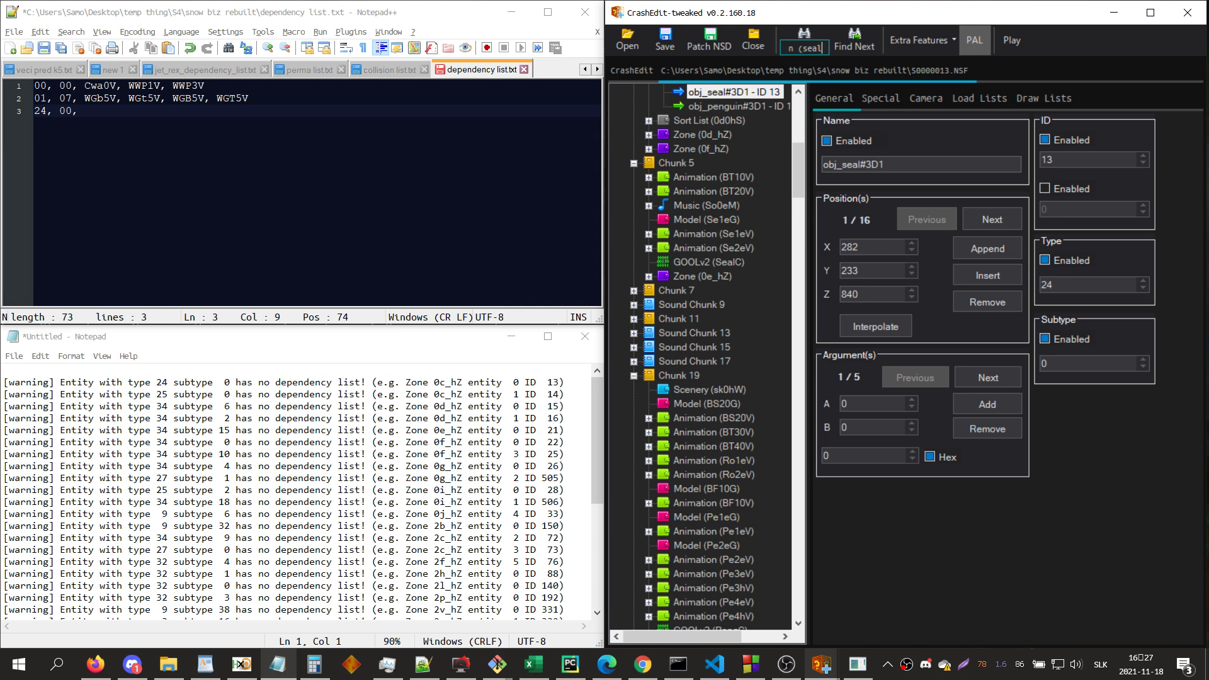
key("Return")
key("Return")
type("se")
key("Return")
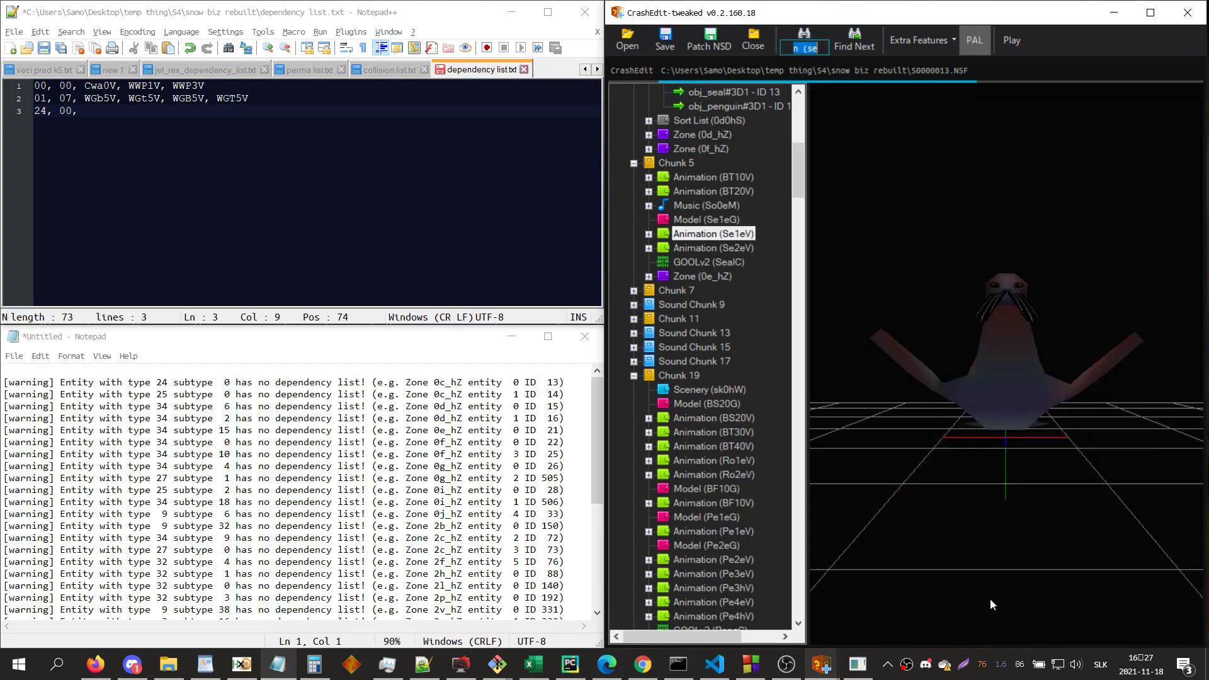
- Add Se1eV and Se2eV to the 24, 00 line and view the Se2eV animation in CrashEdit
left_click(244, 204)
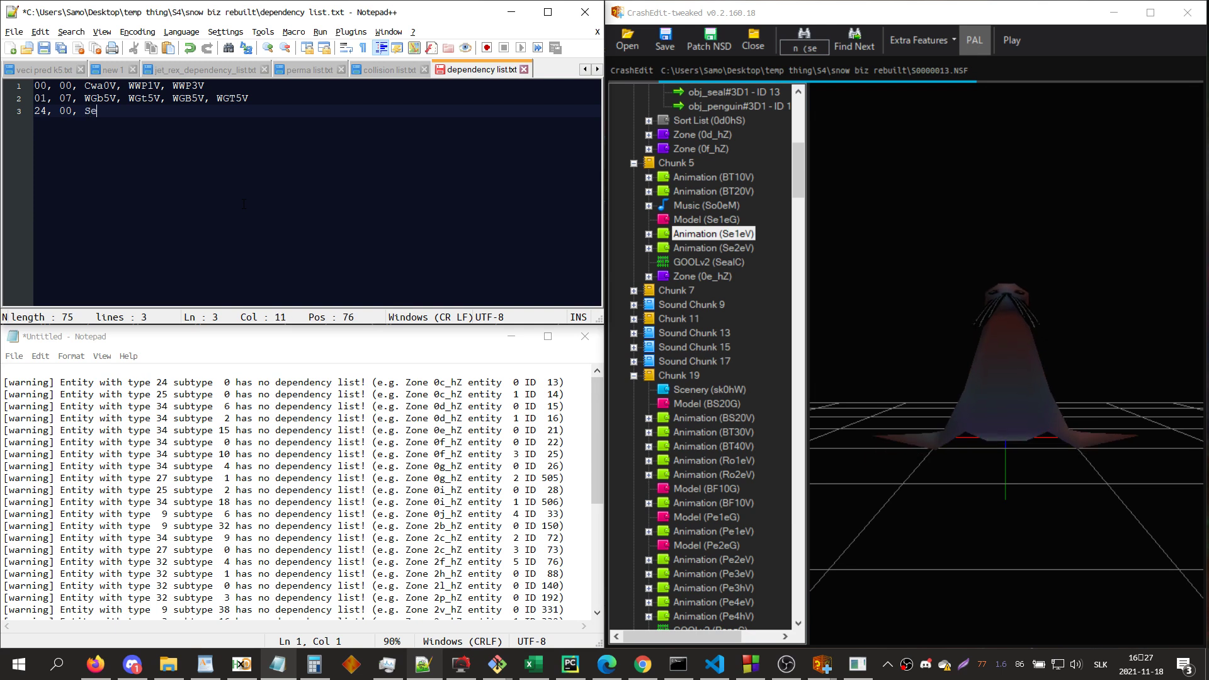
type("Se1eV")
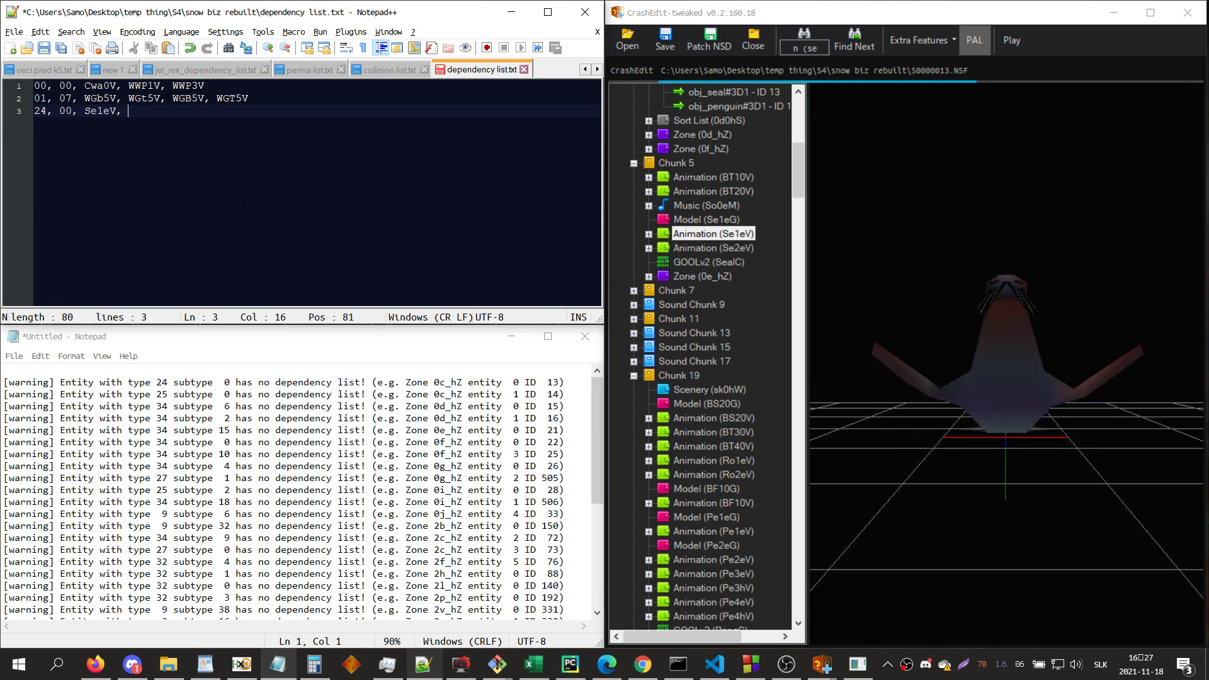
type(", Se2eV")
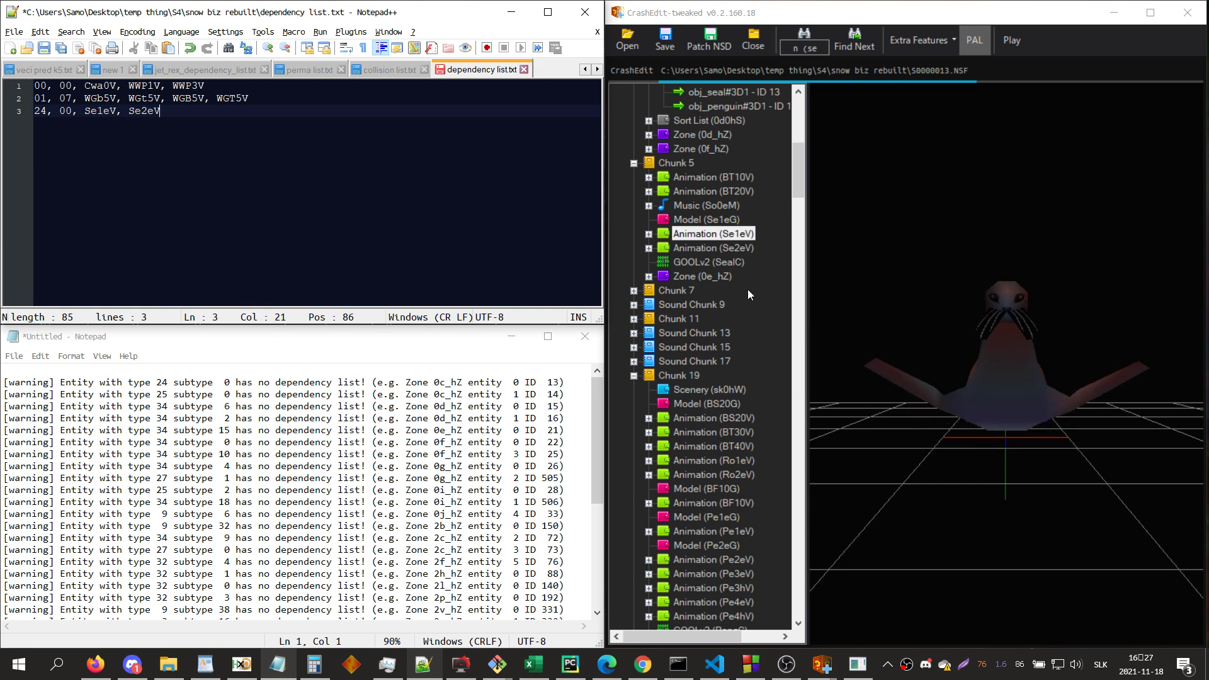
left_click(718, 248)
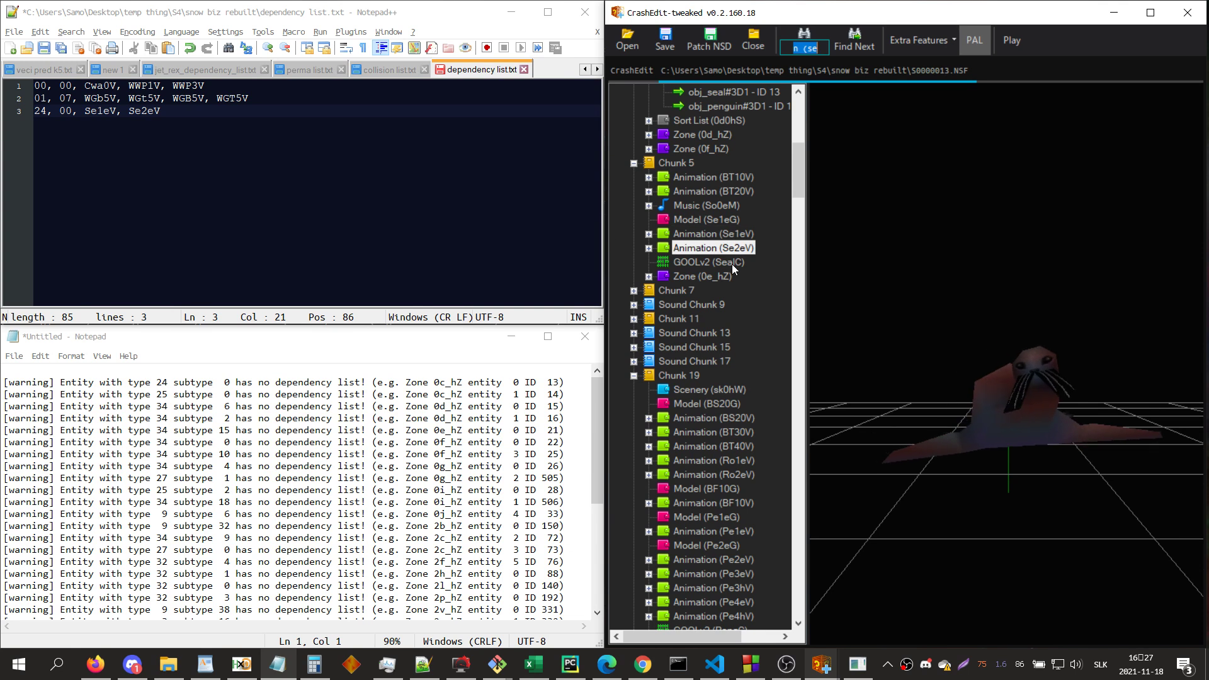
- Open the SealC GOOL entry in CrashEdit and compare its type with the 24 entered in dependency list.txt
left_click(729, 264)
left_click(834, 91)
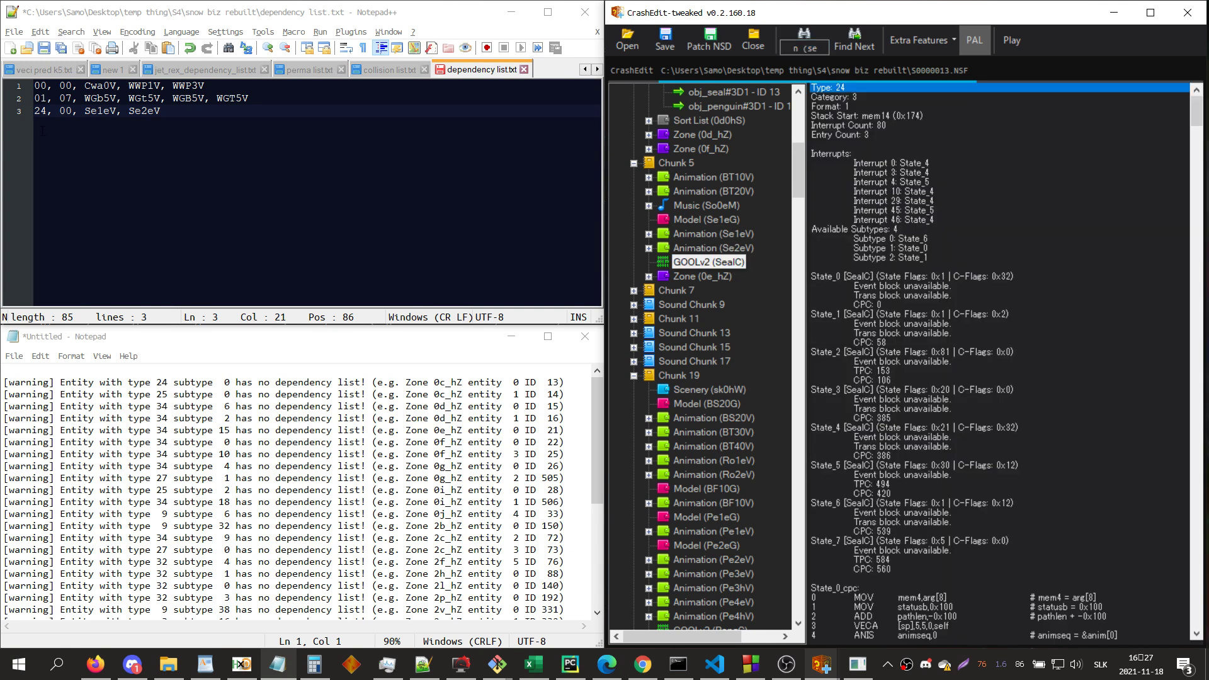
left_click(37, 111)
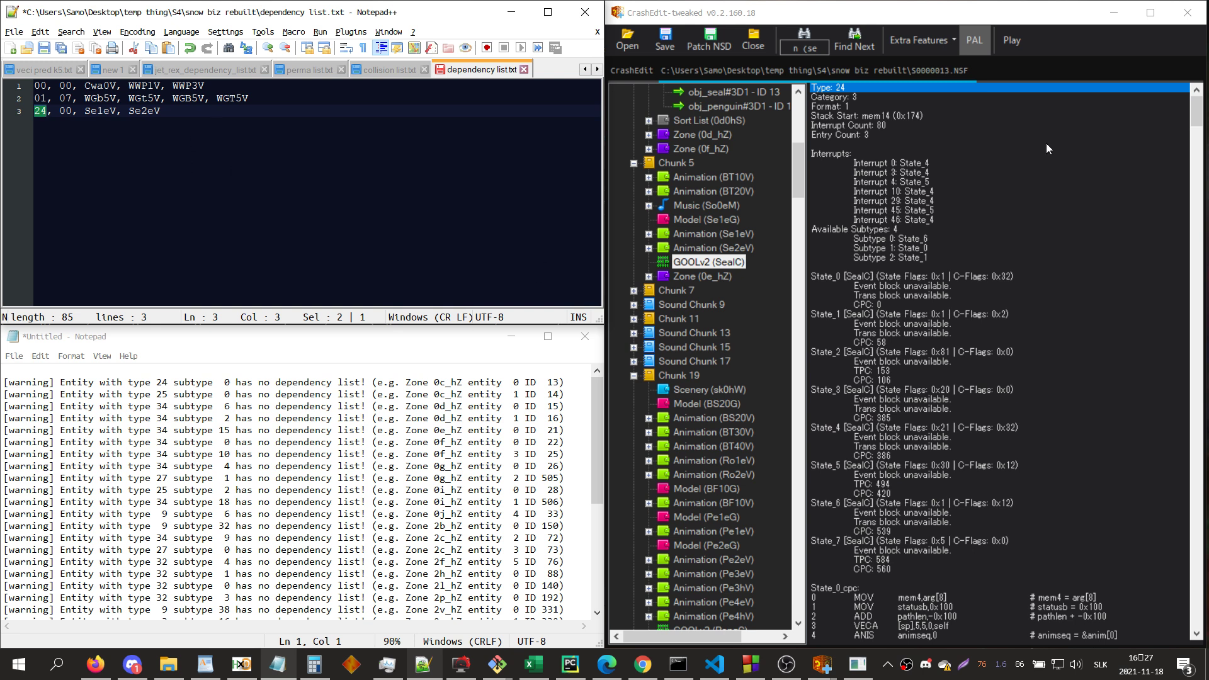
- Search the CrashEdit level through all remaining "n (se" matches for further seal animations
left_click(758, 261)
key("F3")
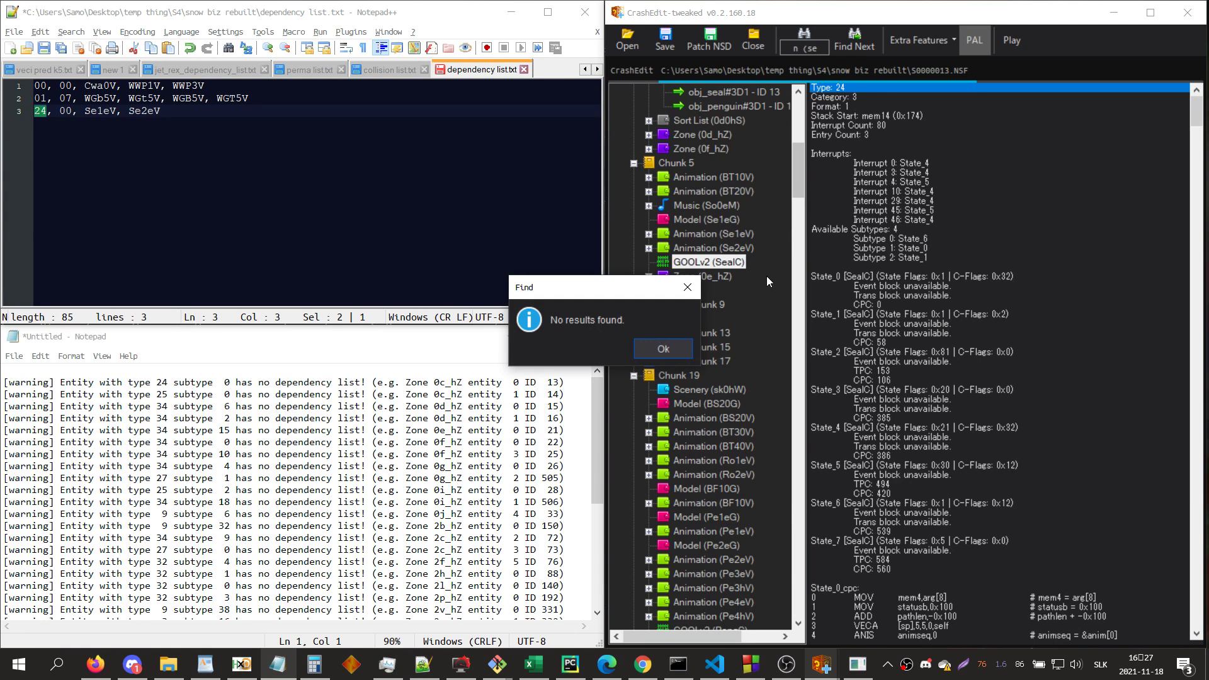
left_click(652, 345)
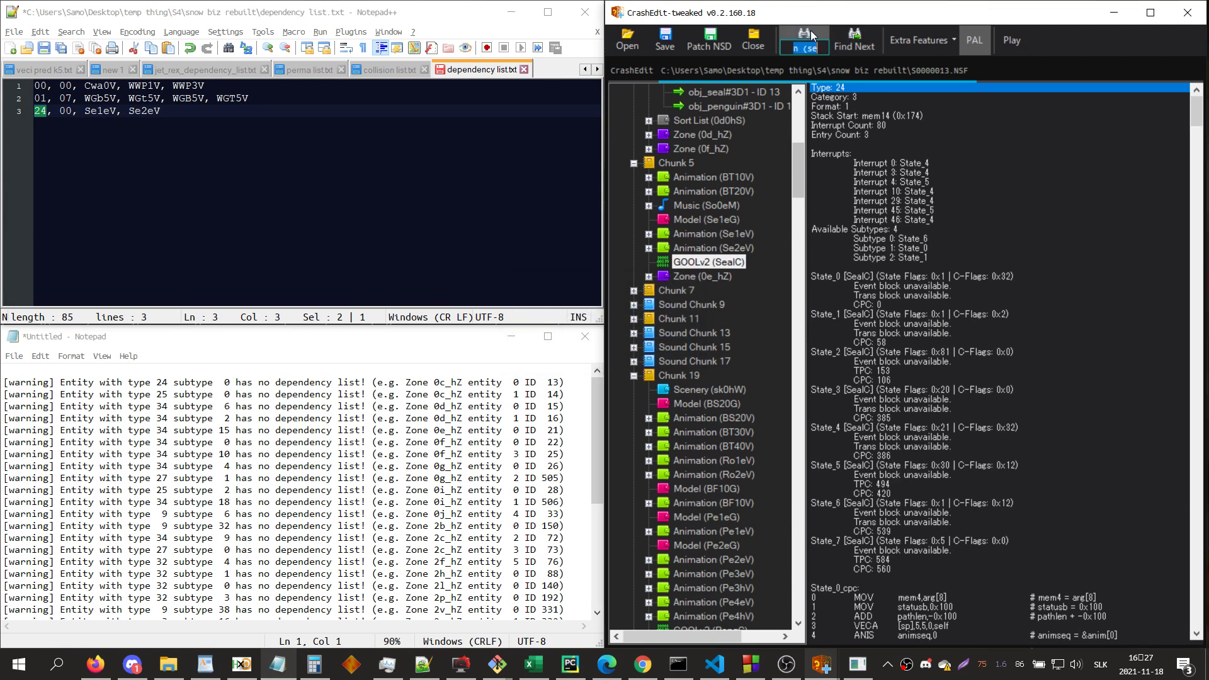
key("F3")
key("F3")
key("F3")
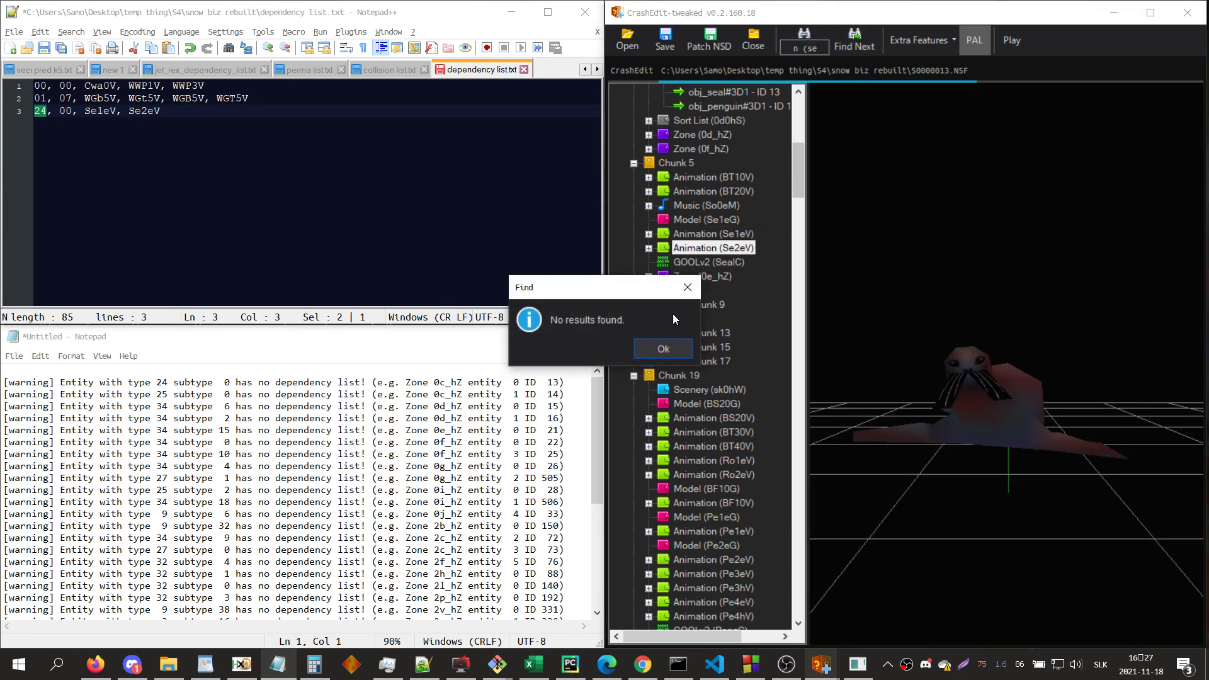
left_click(652, 352)
- Save dependency list.txt and delete the type 24 subtype 0 warning from the Notepad copy
left_click(406, 203)
key("ctrl+s")
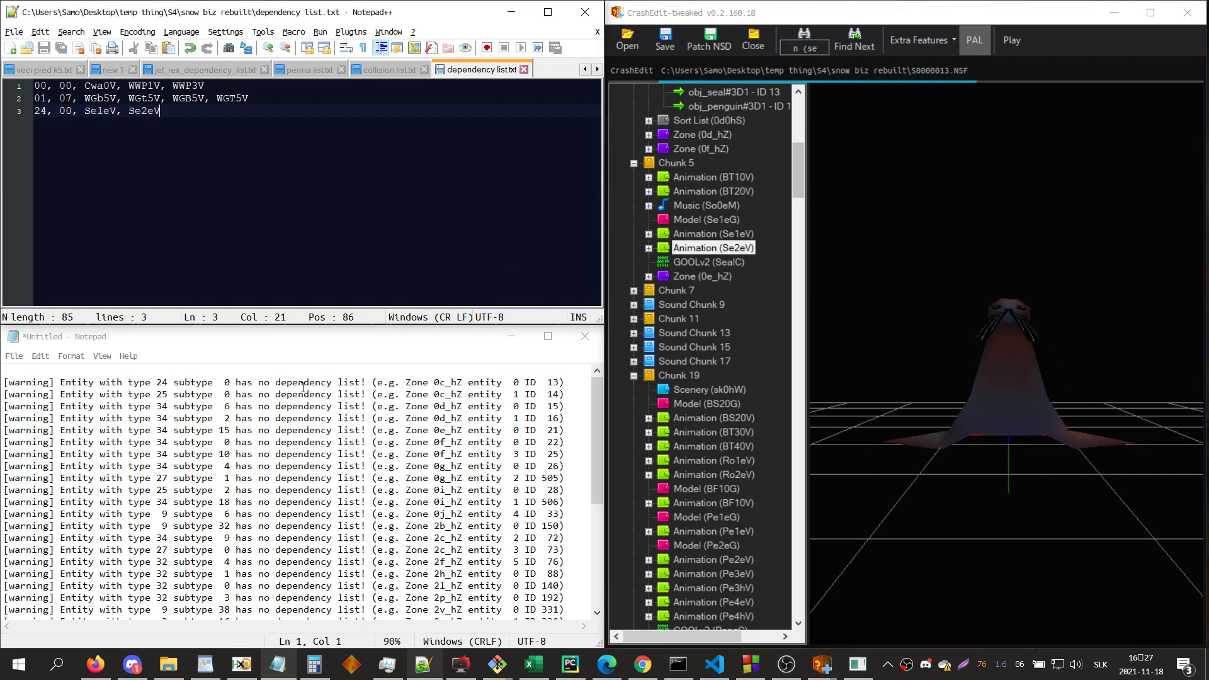
left_click_drag(567, 383, 93, 374)
key("Delete")
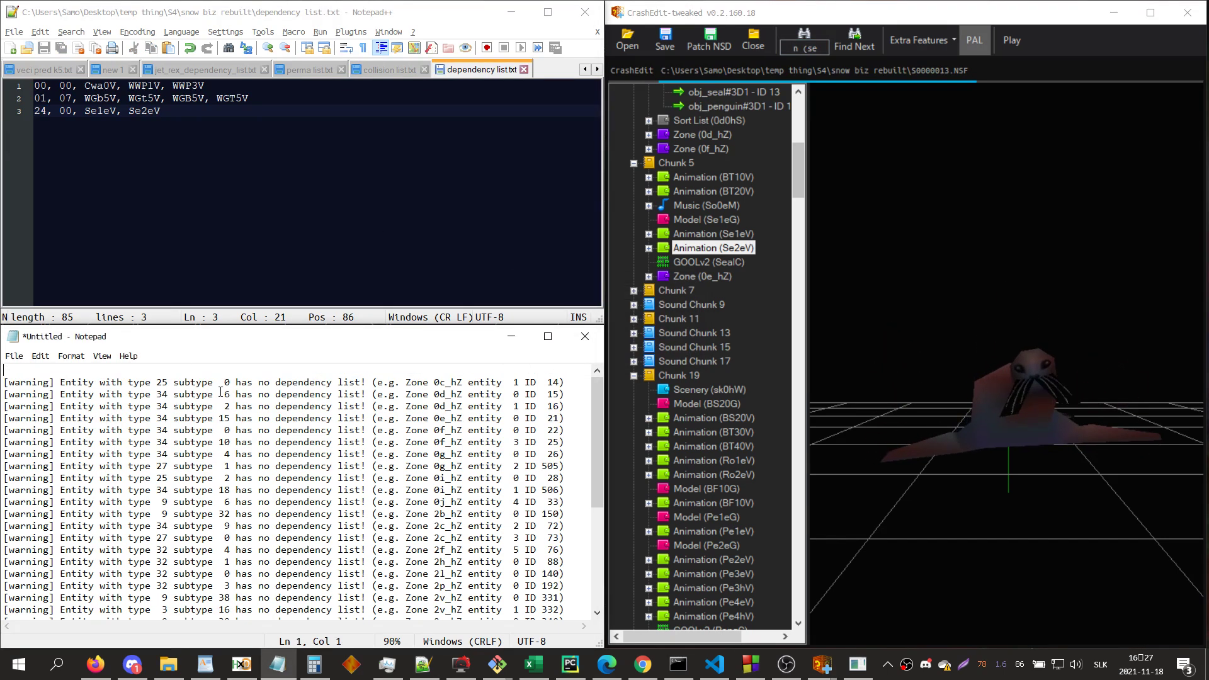
- Search the level in CrashEdit for the id 14 entity and start a "25, 00," line in dependency list.txt
left_click(1041, 300)
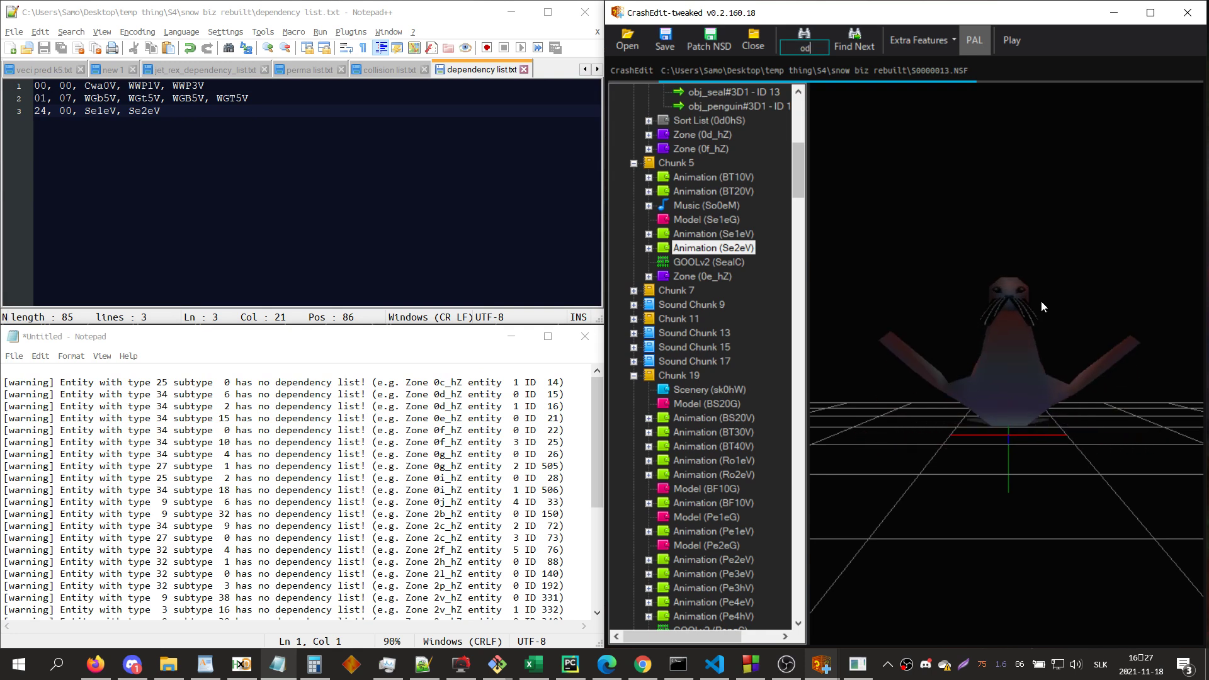
type("1d 14")
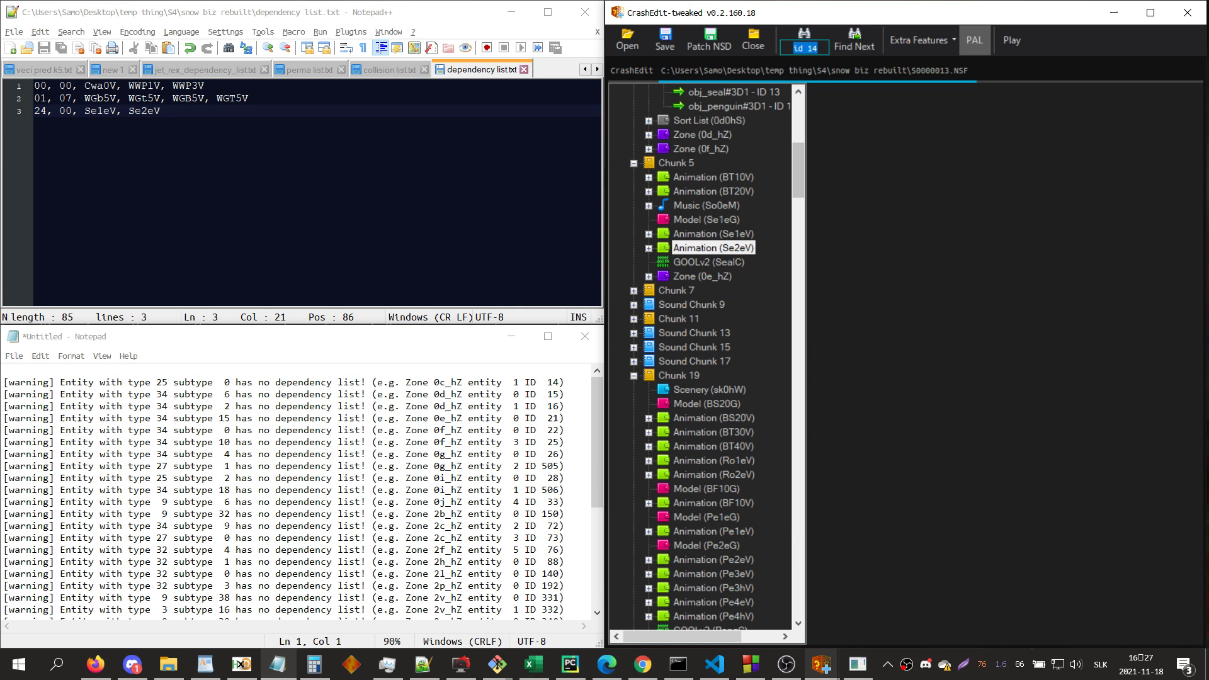
left_click(323, 229)
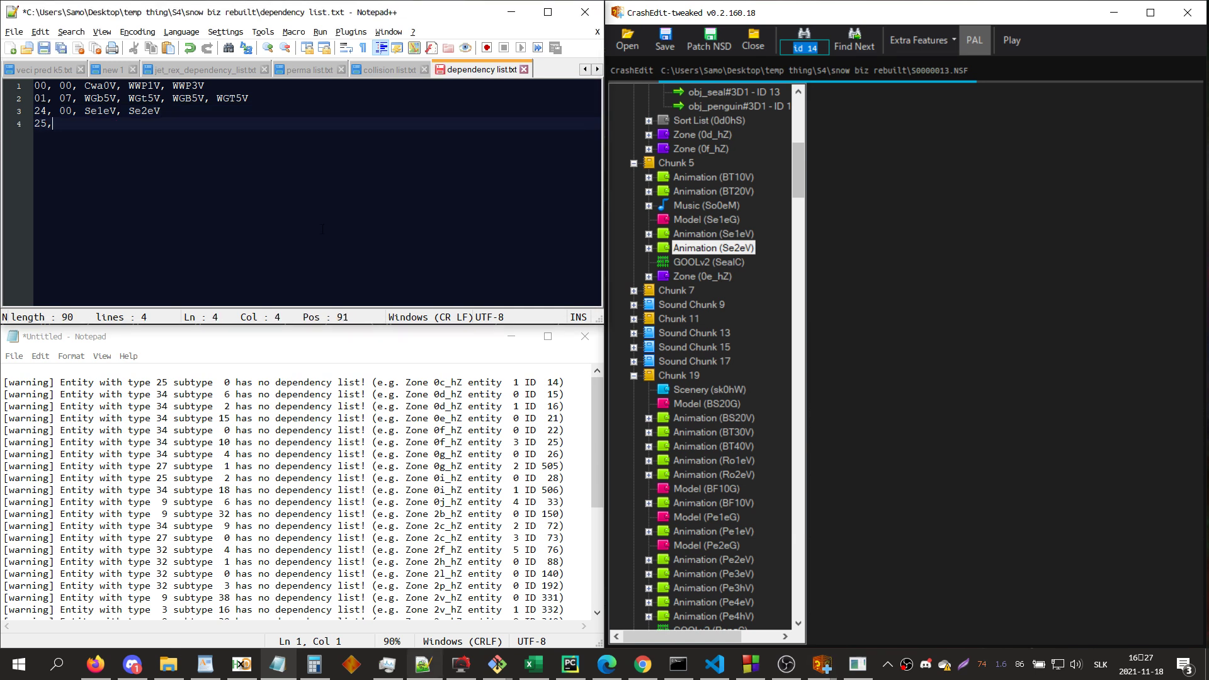
type("00,")
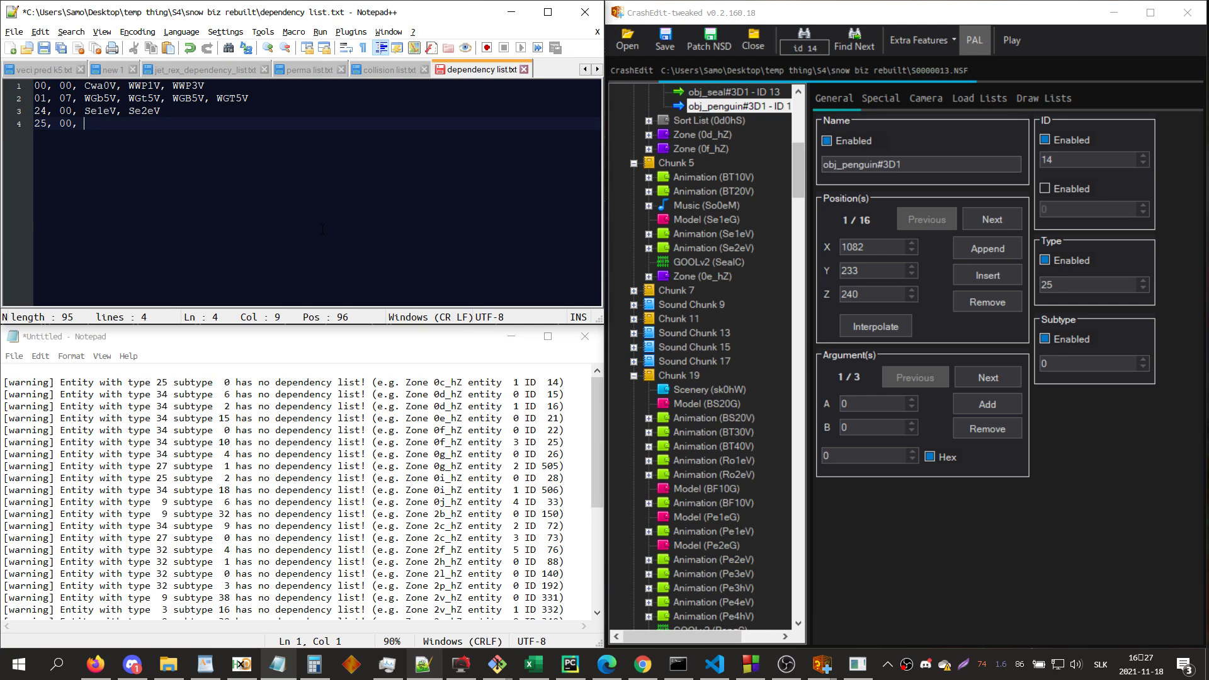
- Search CrashEdit for "n (pe" and add the Pe1eV animation to the 25, 00 line in dependency list.txt
left_click(1029, 528)
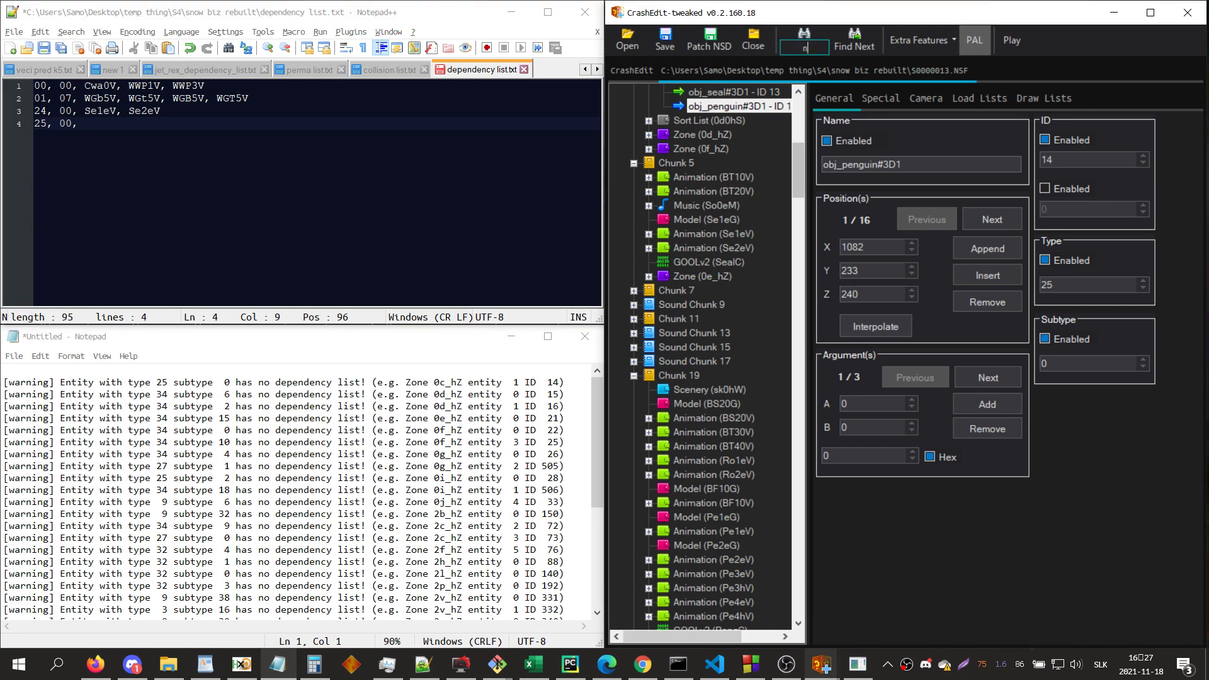
type("pe")
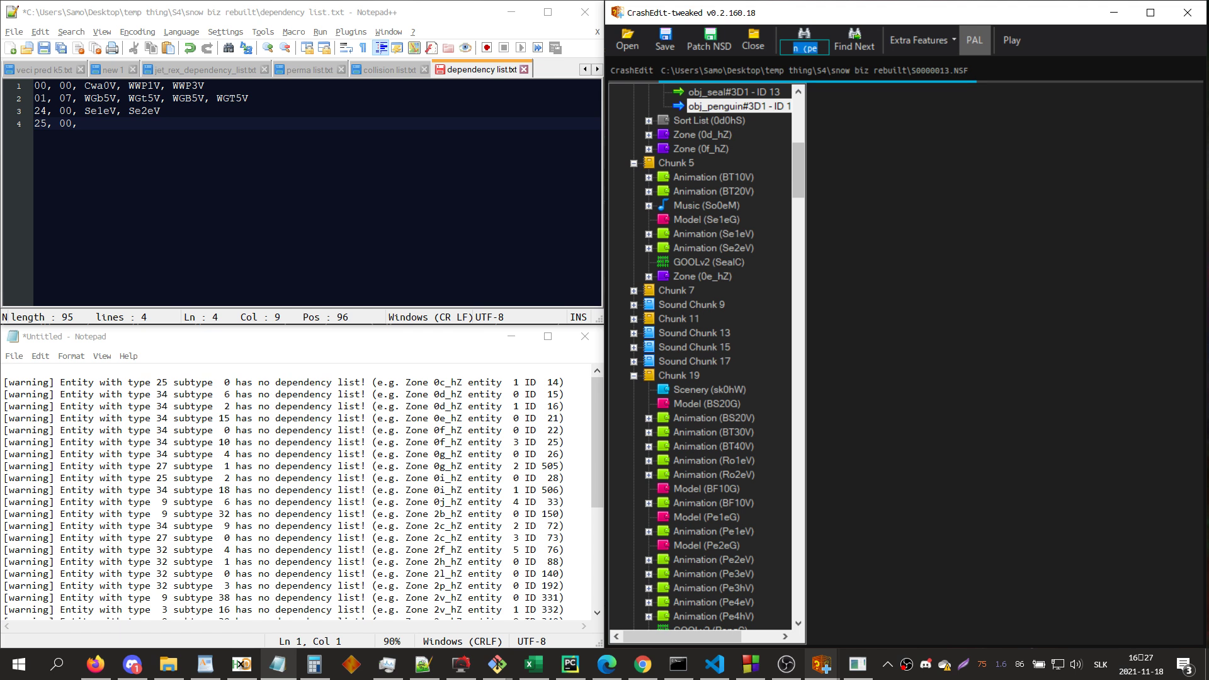
left_click(241, 228)
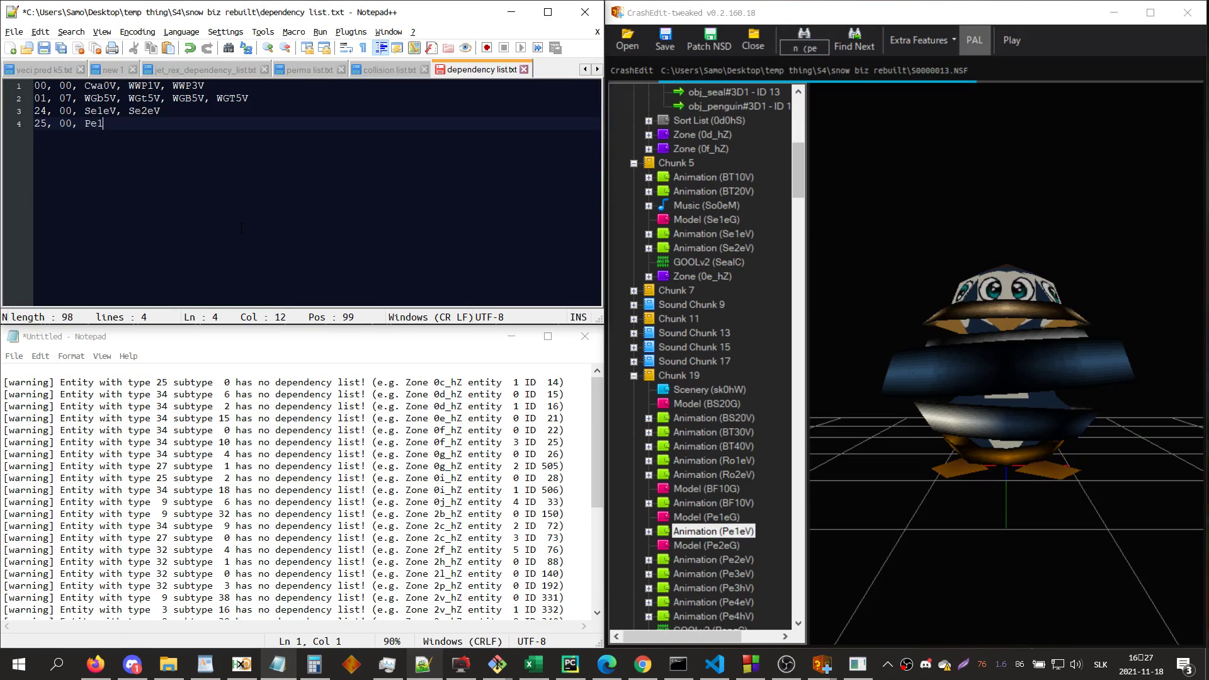
- Open zone 0c_hZ in CrashEdit and examine the entity paths in its 3D view
scroll(681, 235, "up", 3)
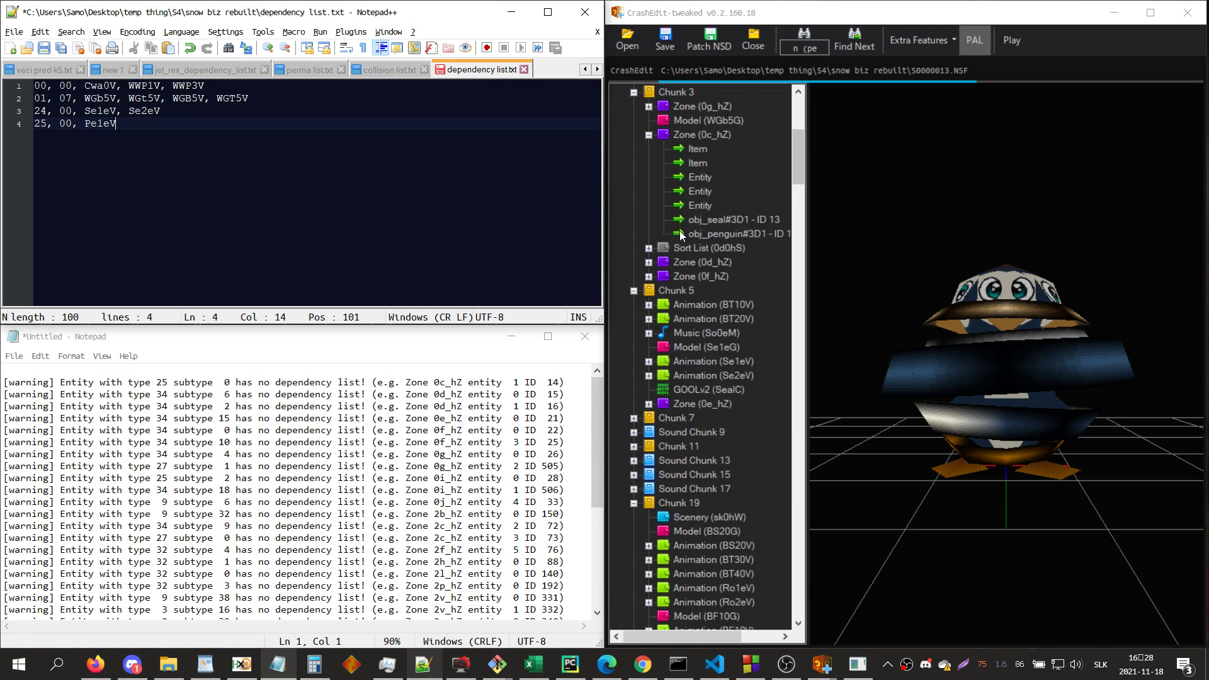
left_click(700, 135)
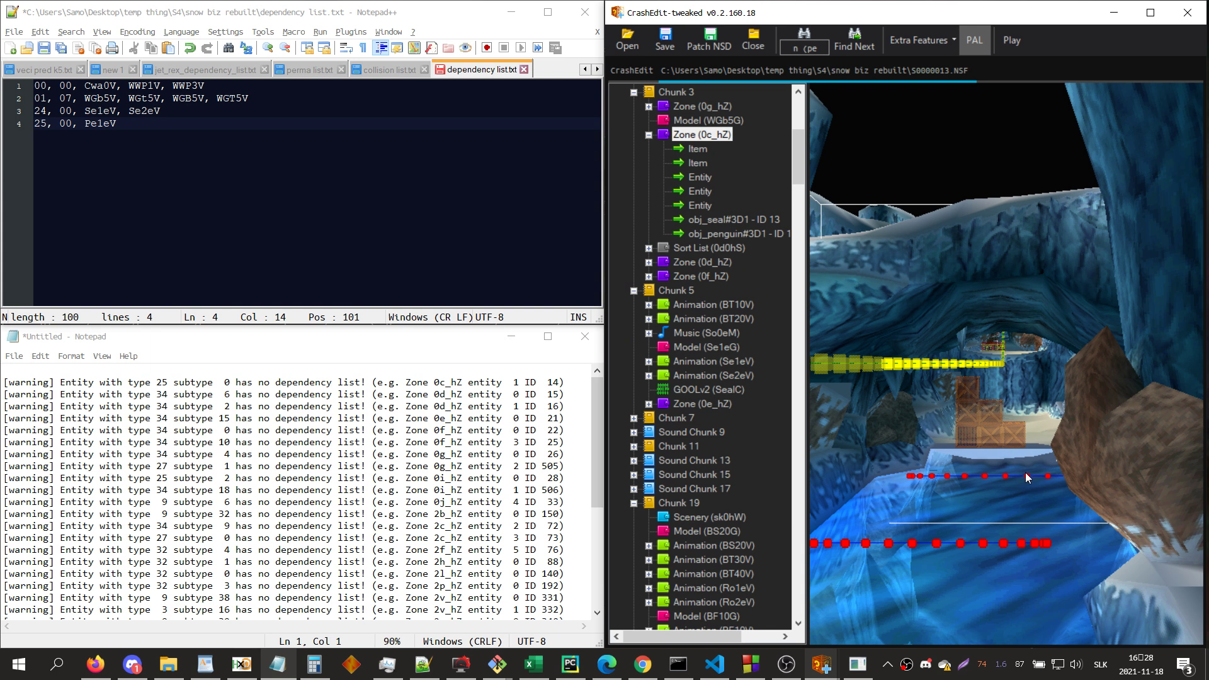
scroll(1027, 478, "up", 1)
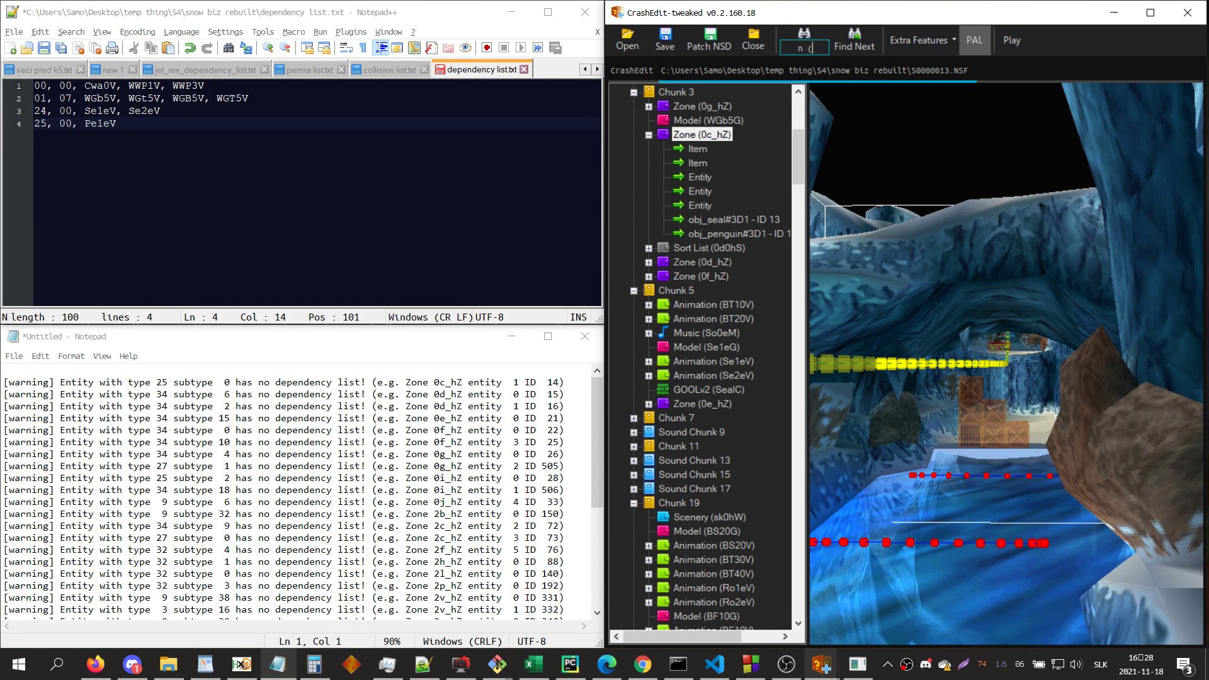
- Repeat the "n (pe" search in CrashEdit up to Pe2eV and add Pe2eV to the 25, 00 line
key("Return")
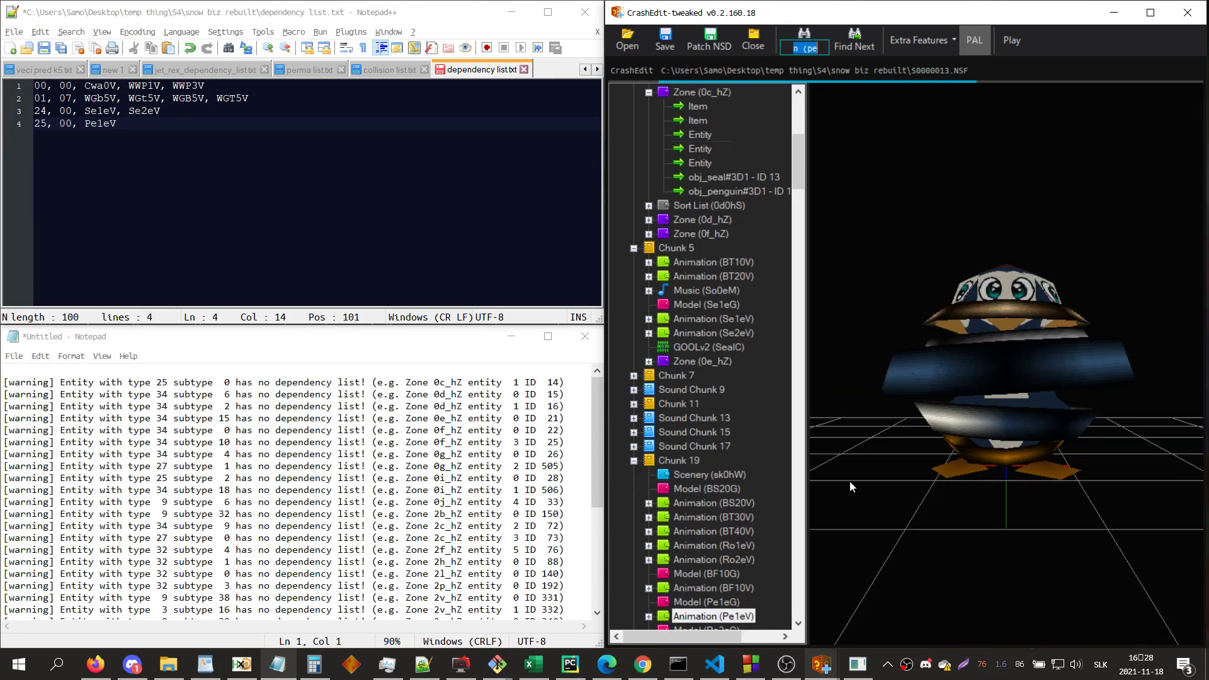
scroll(784, 503, "down", 1)
key("Return")
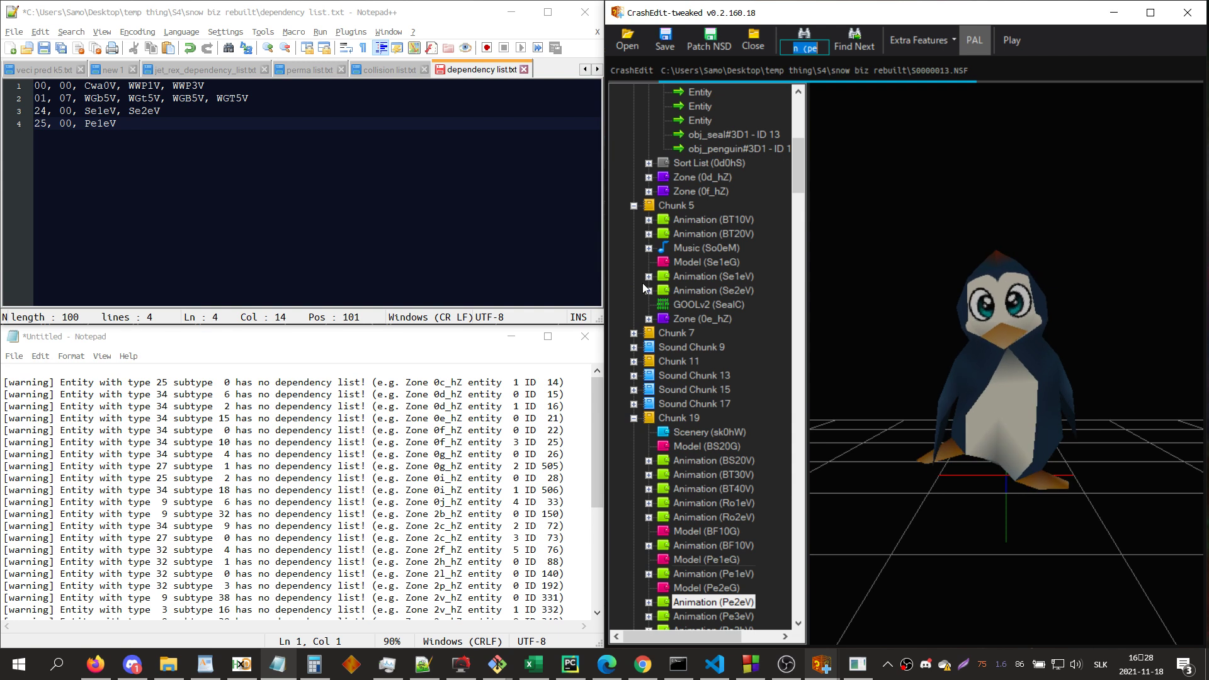
left_click(290, 165)
type(", ")
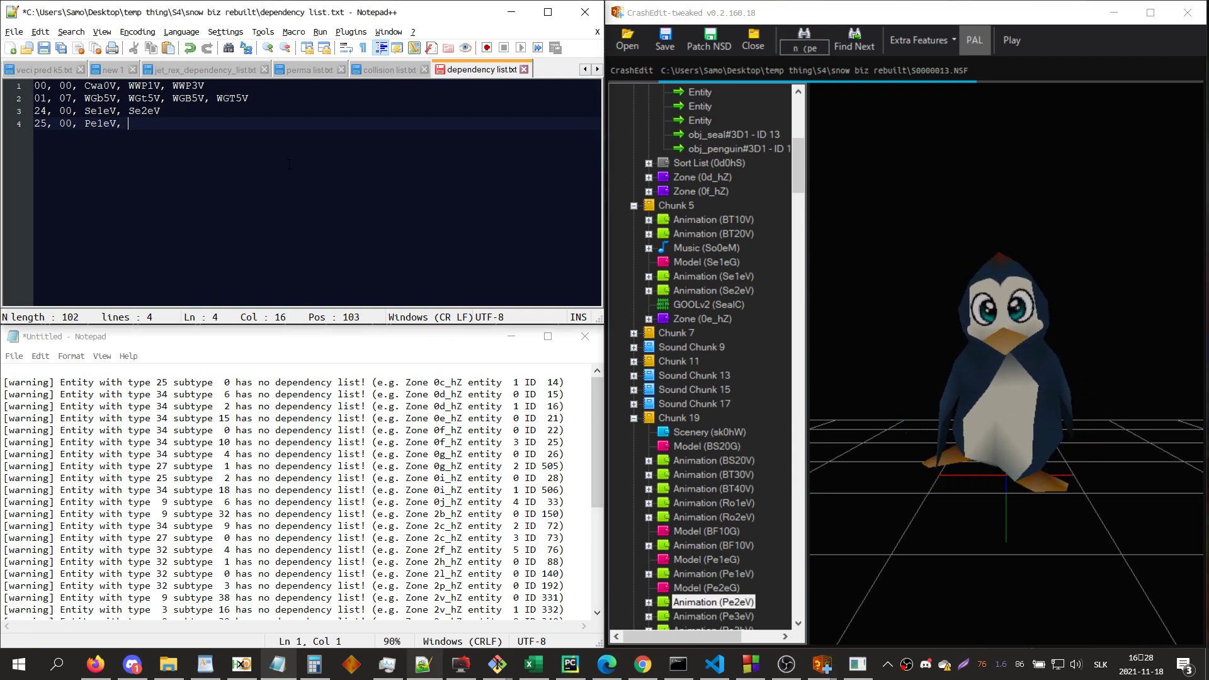
type("Pe2eV,")
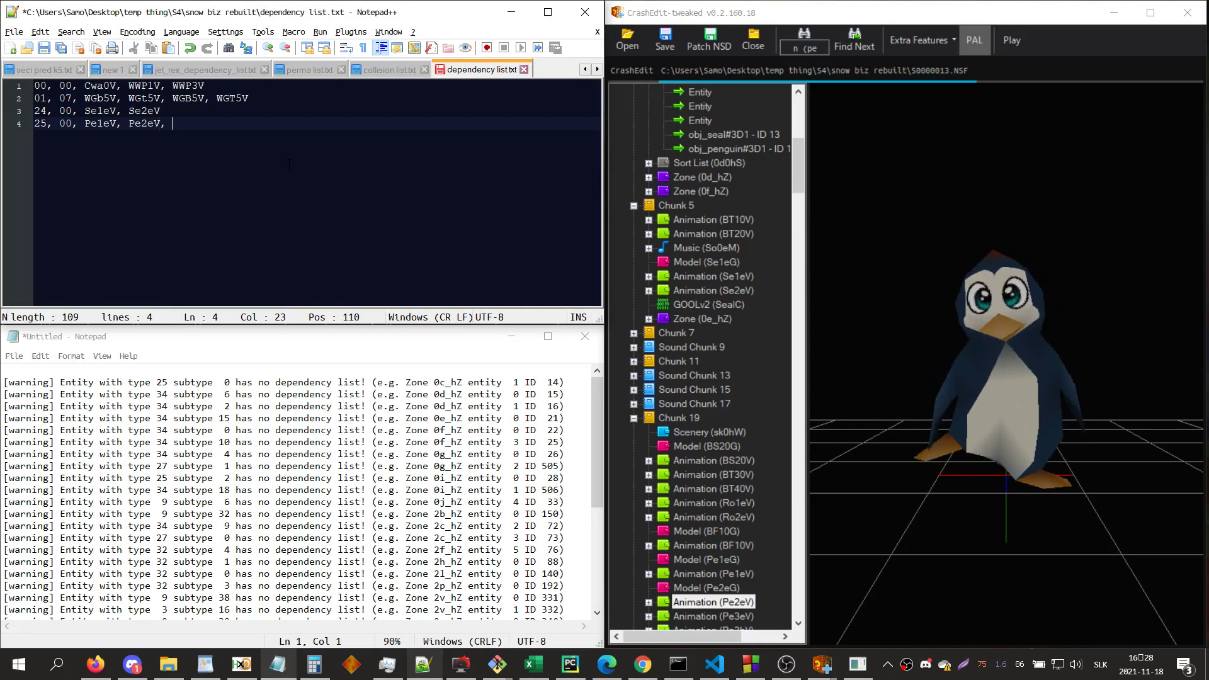
- Go through the next penguin animations in CrashEdit and add Pe3eV and Pe4eV to the 25, 00 line, skipping Pe3hV
key("Return")
left_click(372, 288)
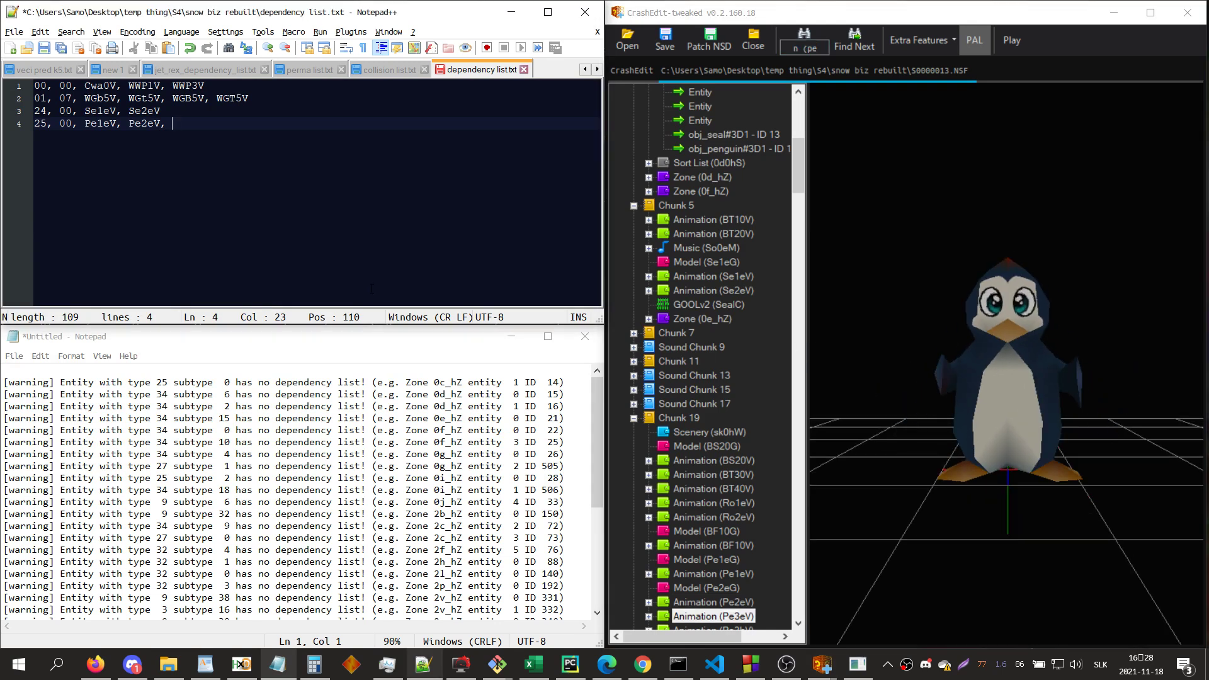
type("Pe3eV,")
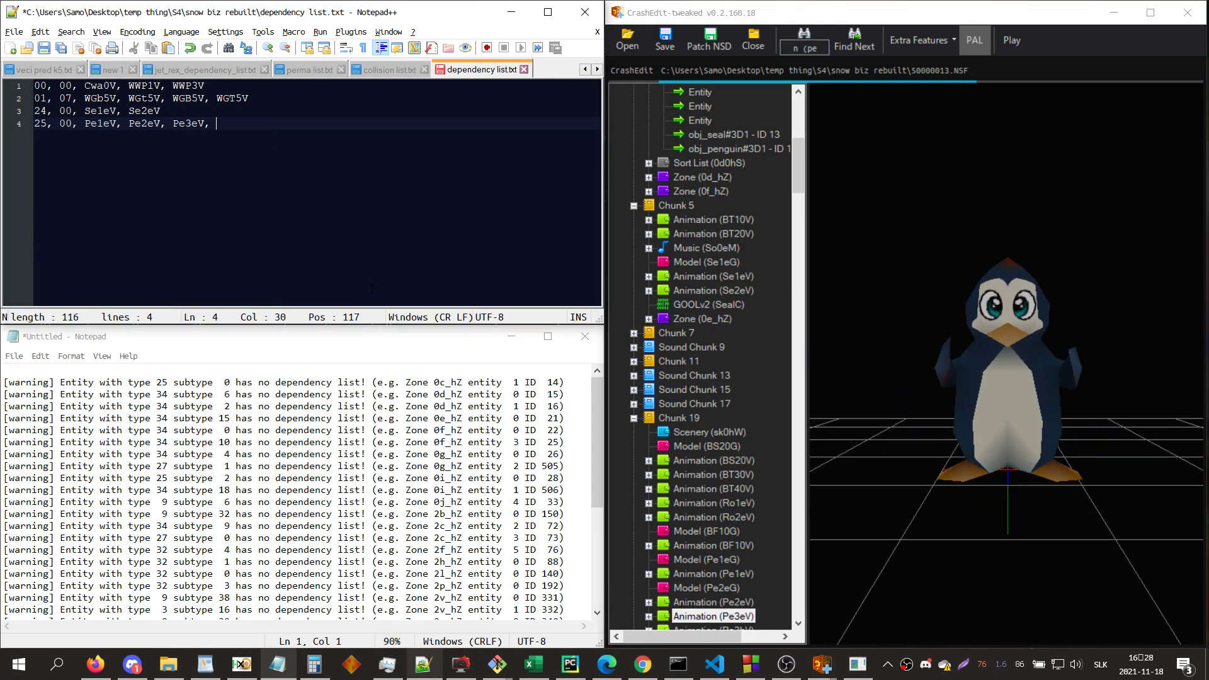
left_click(941, 391)
key("Return")
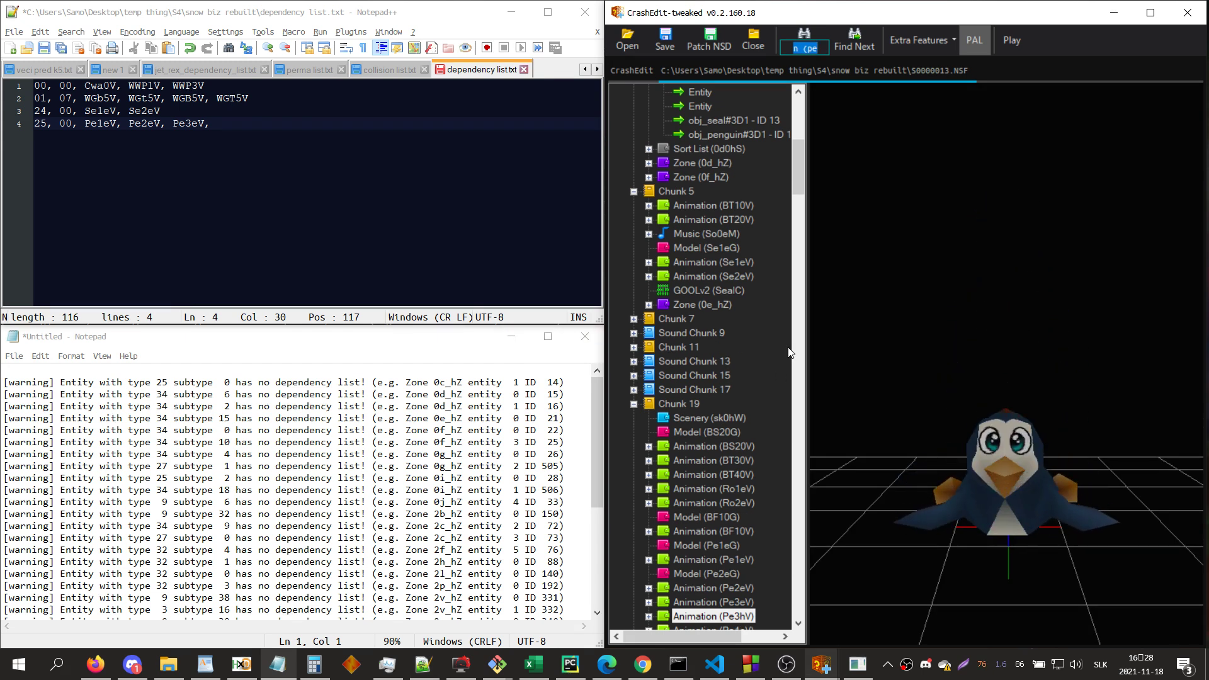
key("Return")
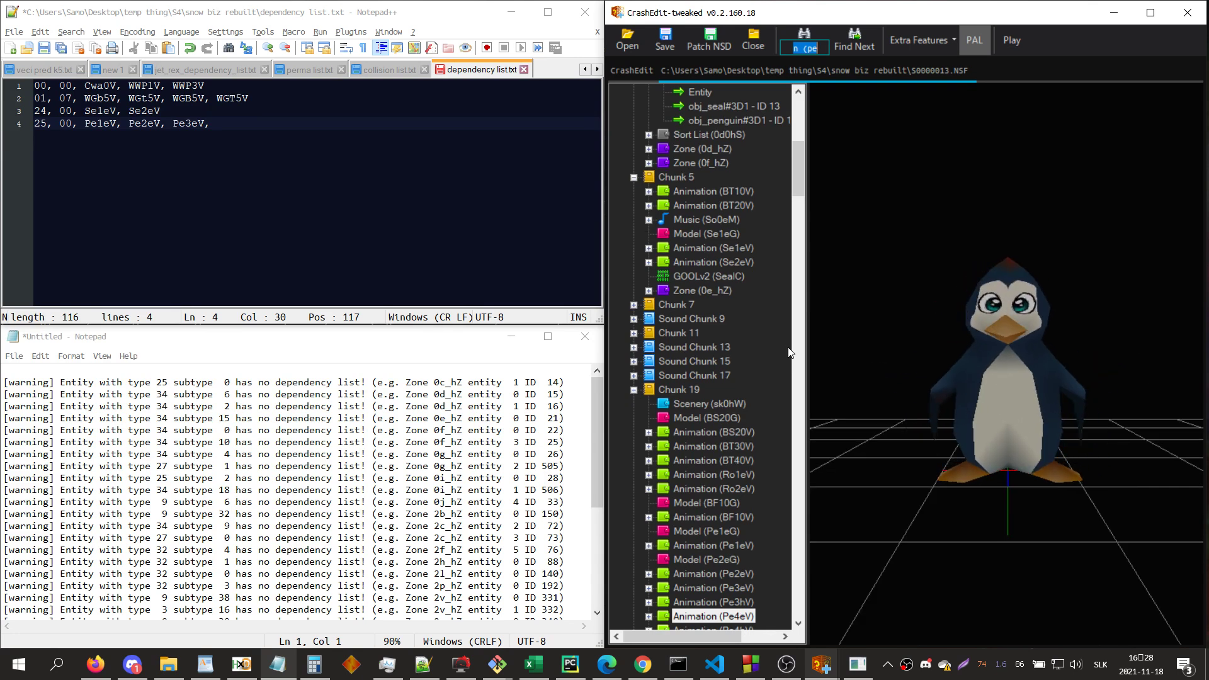
left_click(375, 148)
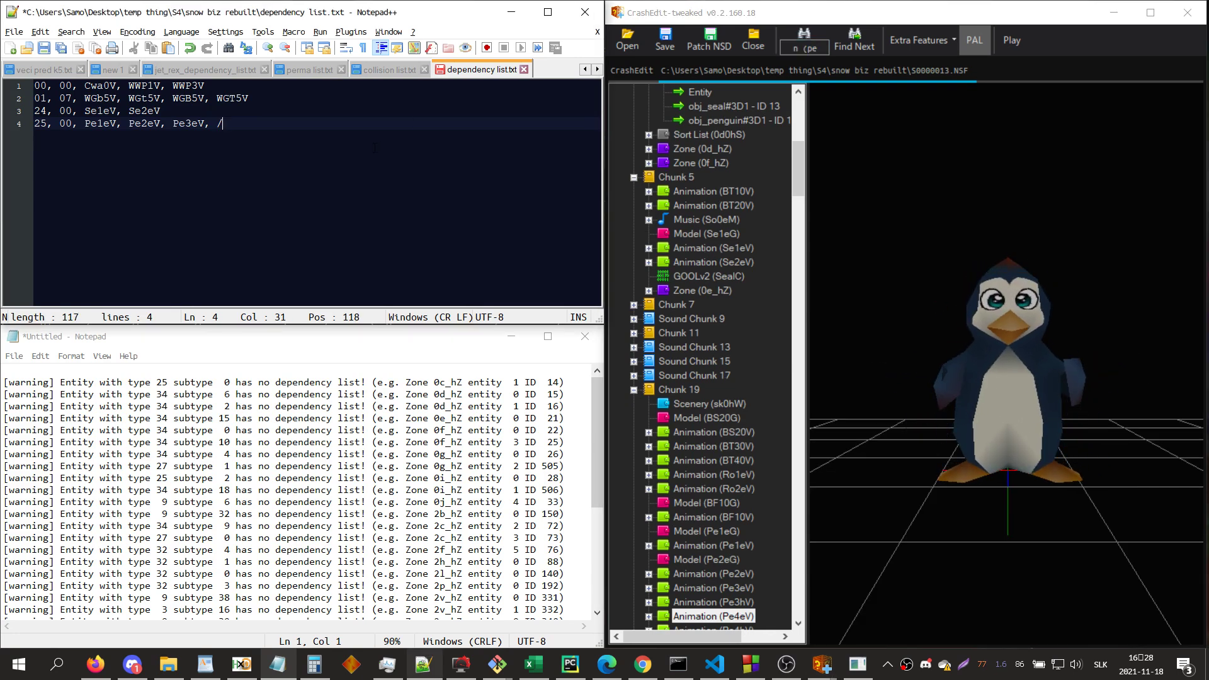
type("Pe4eV")
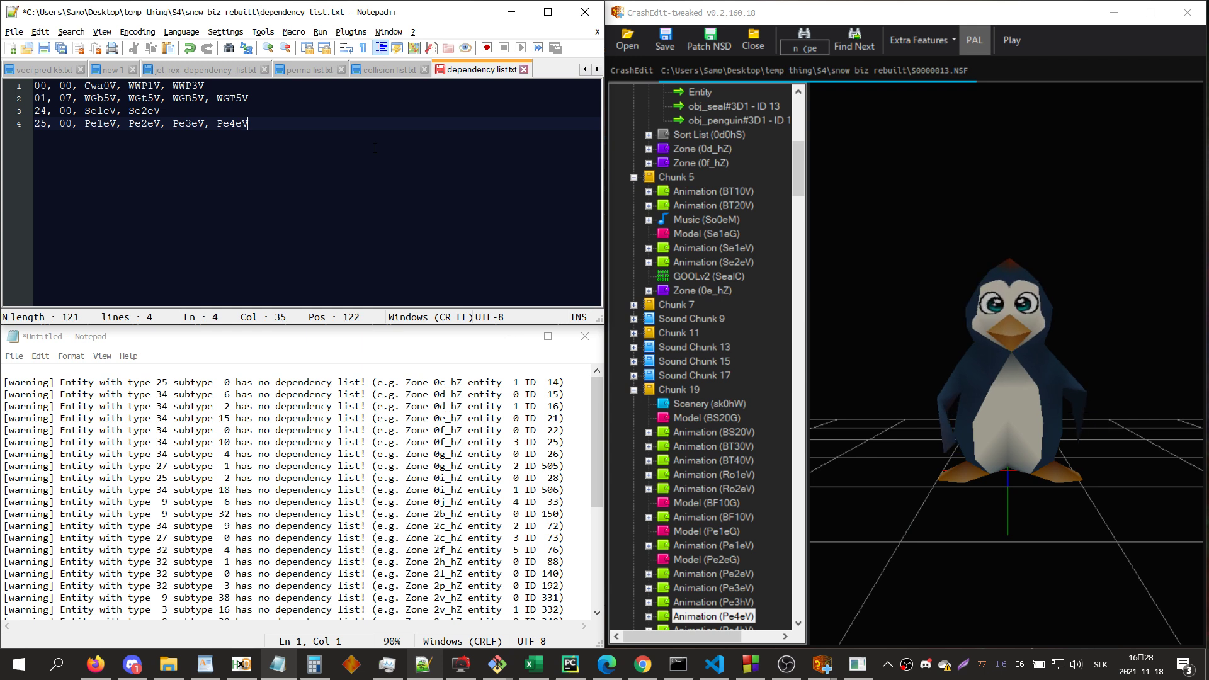
- View the Pe4hV animation in CrashEdit and search for any further "n (pe" matches
key("F3")
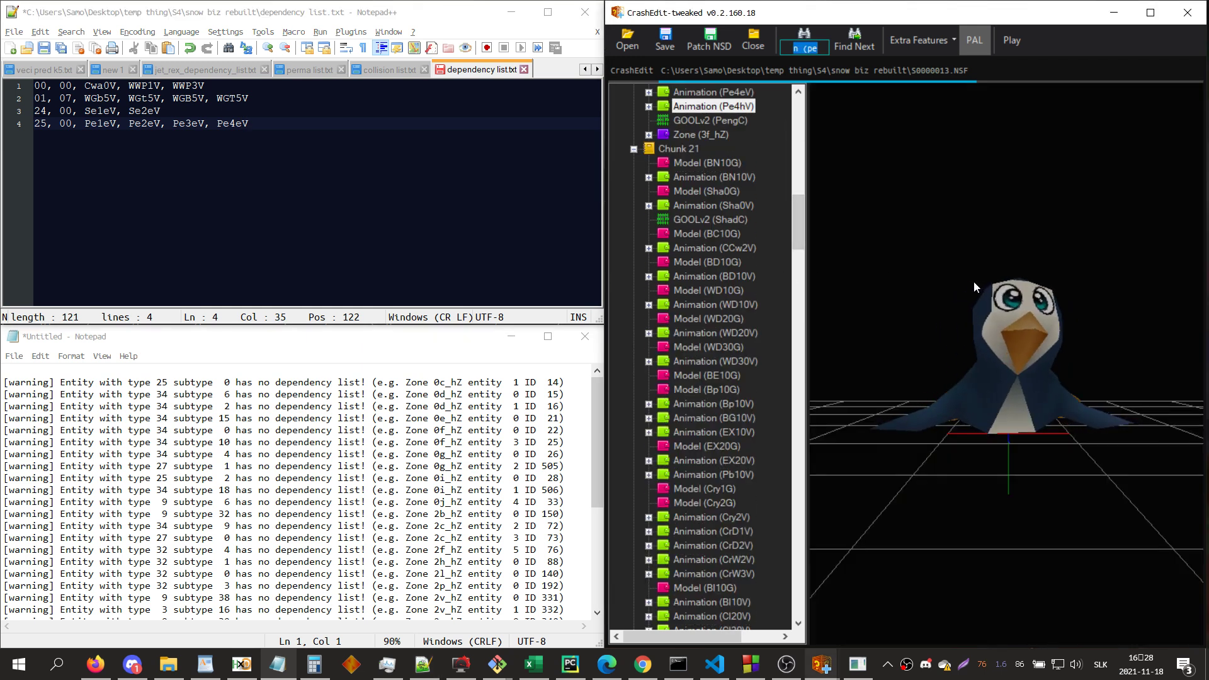
key("F3")
left_click(662, 348)
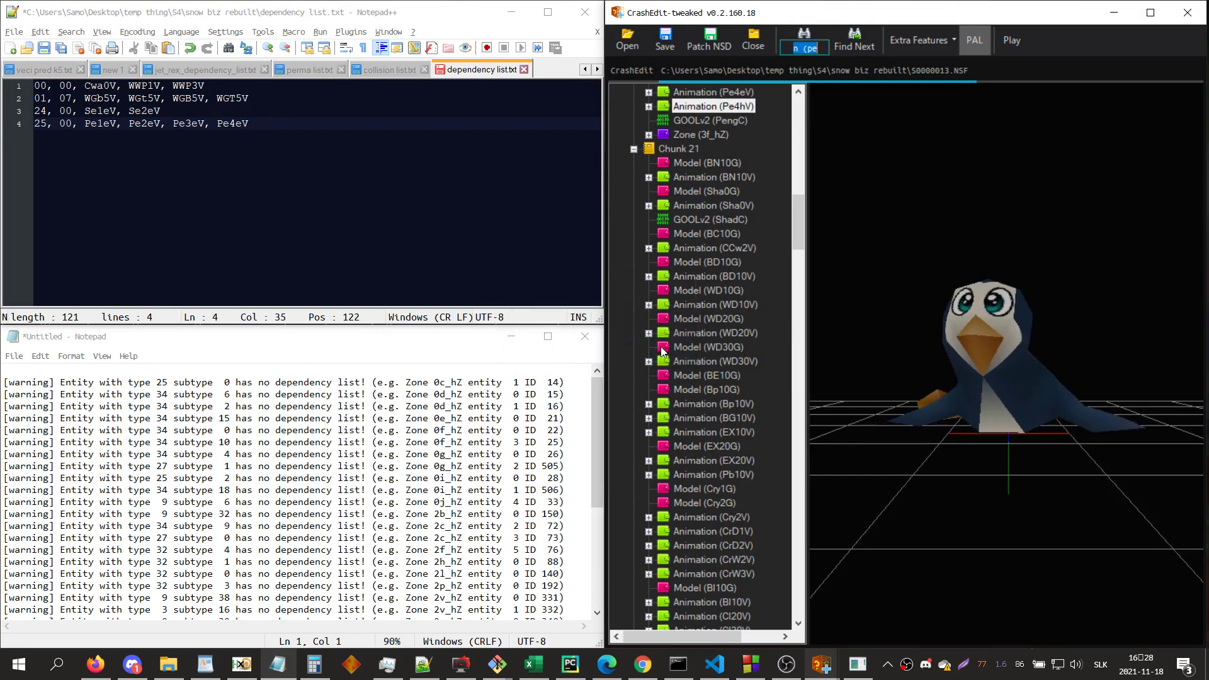
- Save dependency list.txt and delete the type 25 subtype 0 warning from the Notepad copy
left_click(418, 222)
key("ctrl+s")
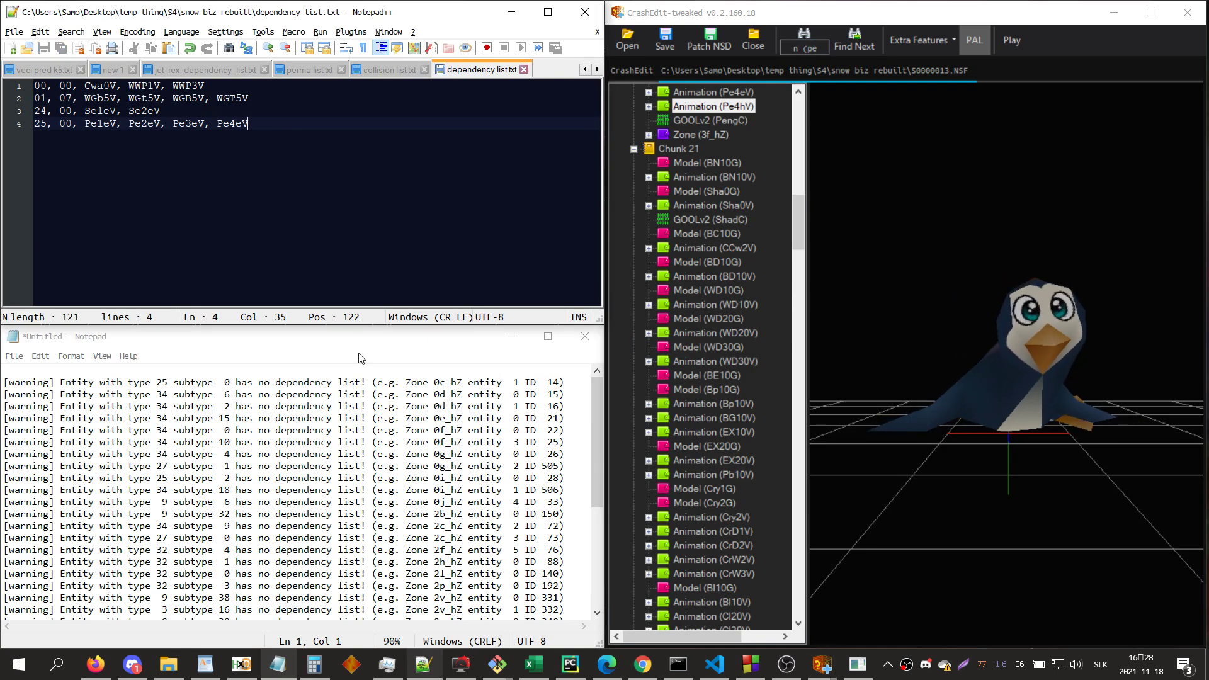
left_click_drag(564, 383, 3, 380)
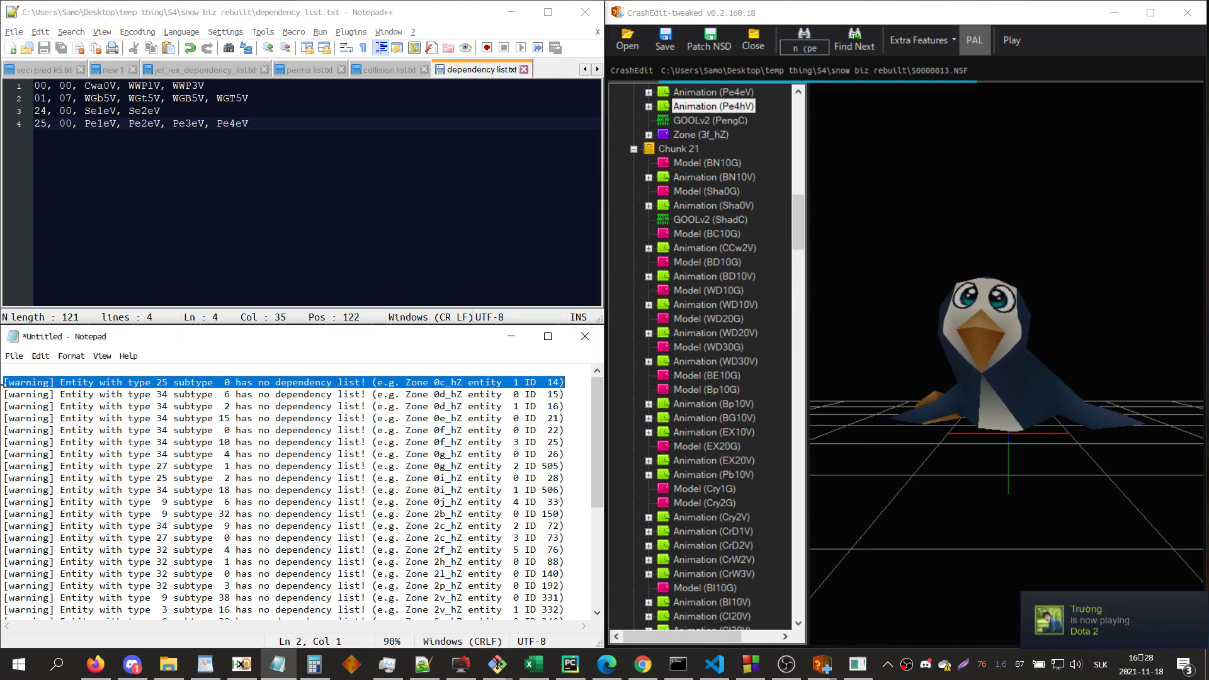
key("BackSpace")
key("BackSpace")
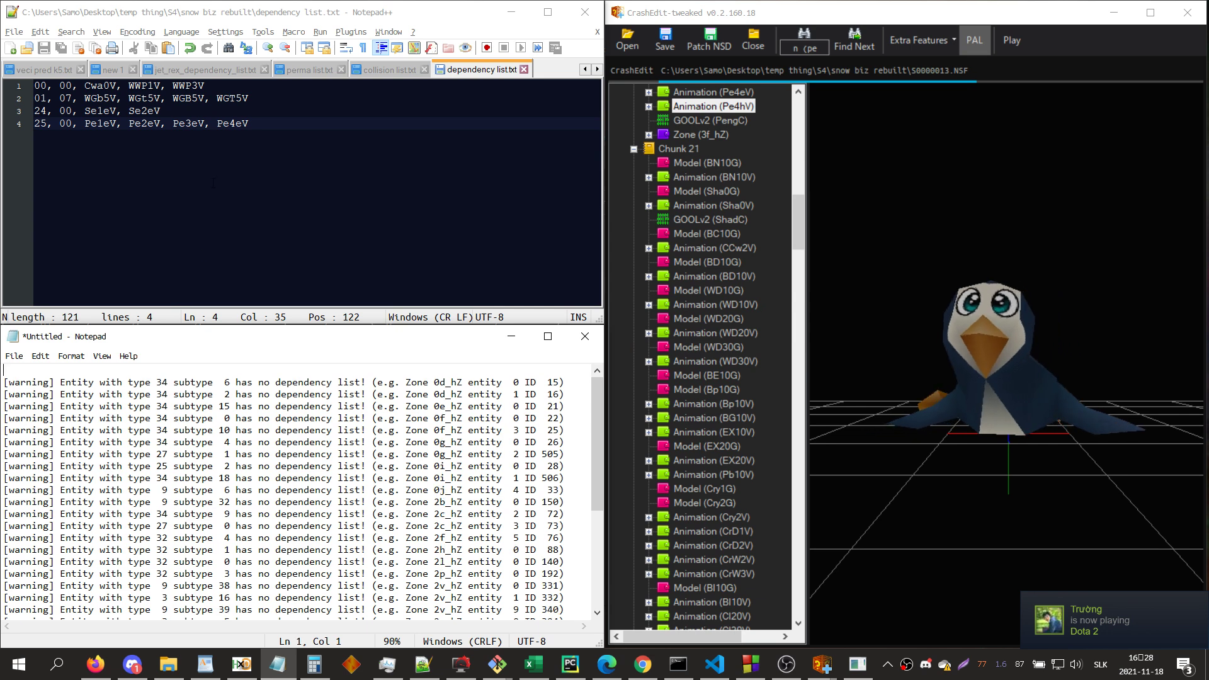
- Start a "34, 06," line in dependency list.txt and search CrashEdit for the "bf10v" animation
left_click(304, 147)
key("Return")
type("34")
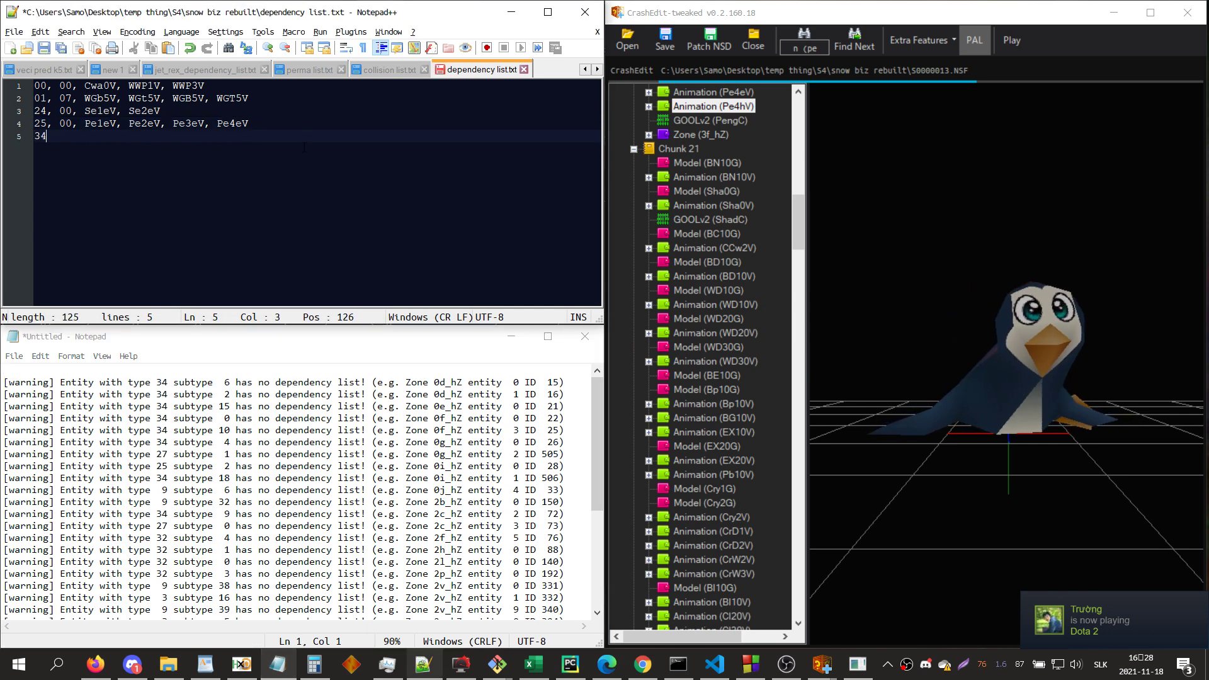
type(", 06,")
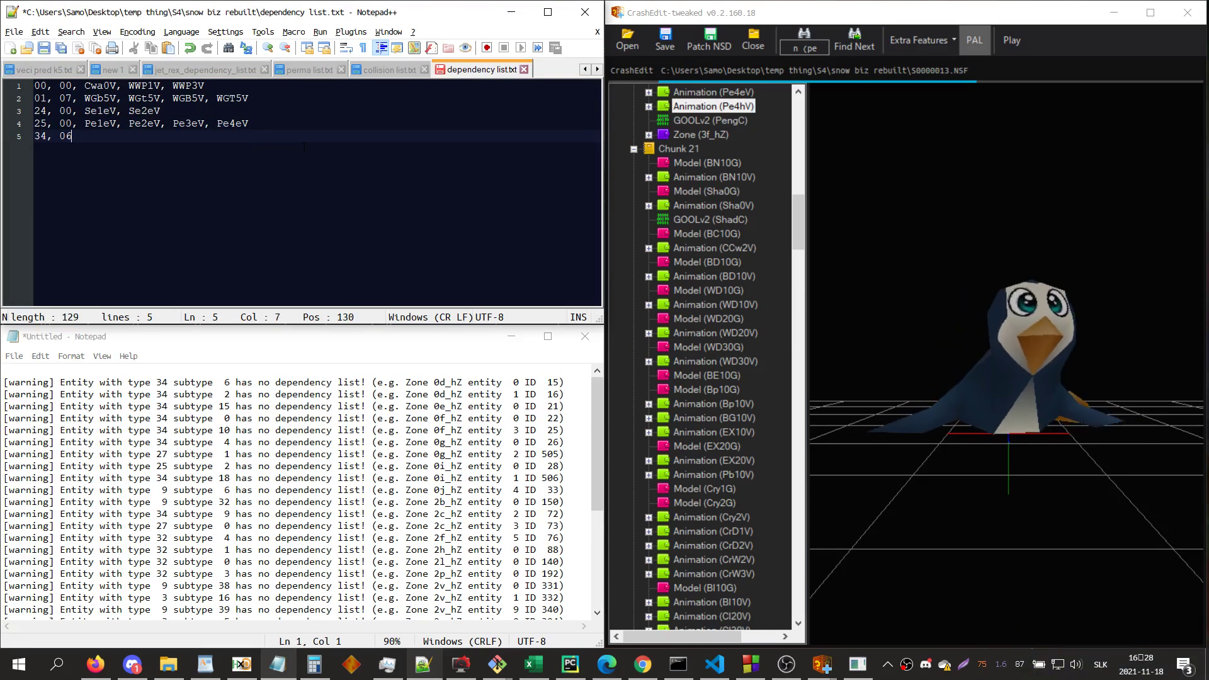
key("alt+Tab")
type("bf10v")
key("Return")
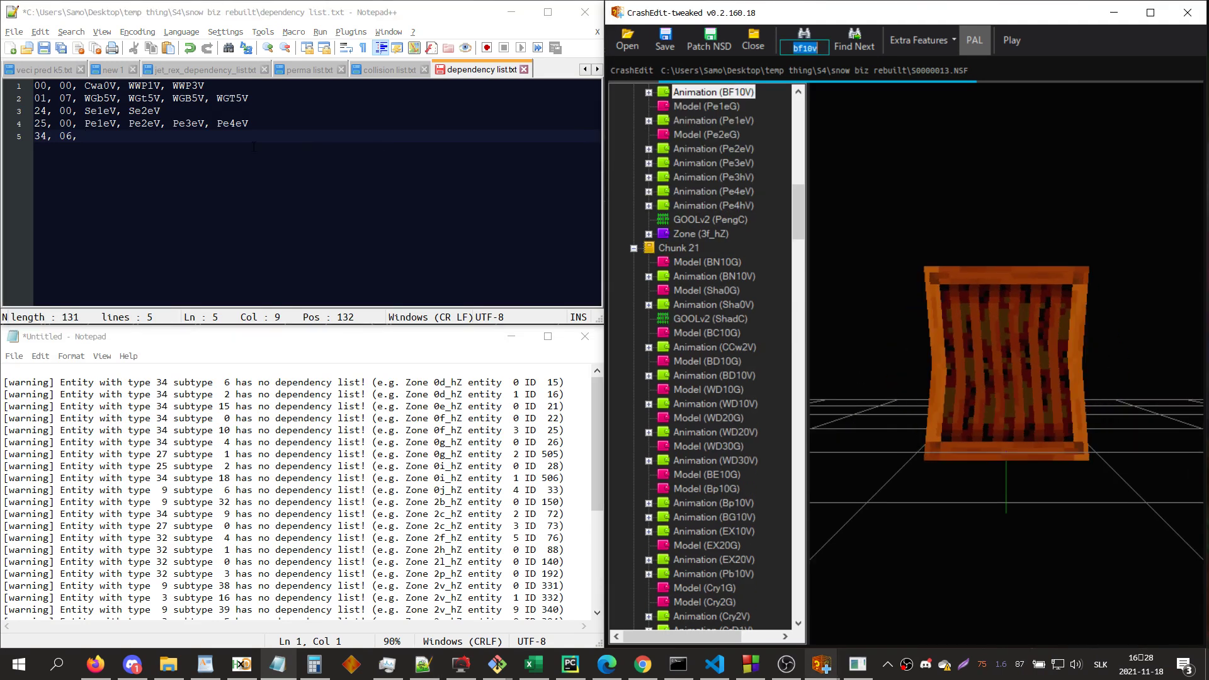
- Search CrashEdit for the entity with "id 15" and complete the 34, 06 line in dependency list.txt with BF10V
left_click(186, 162)
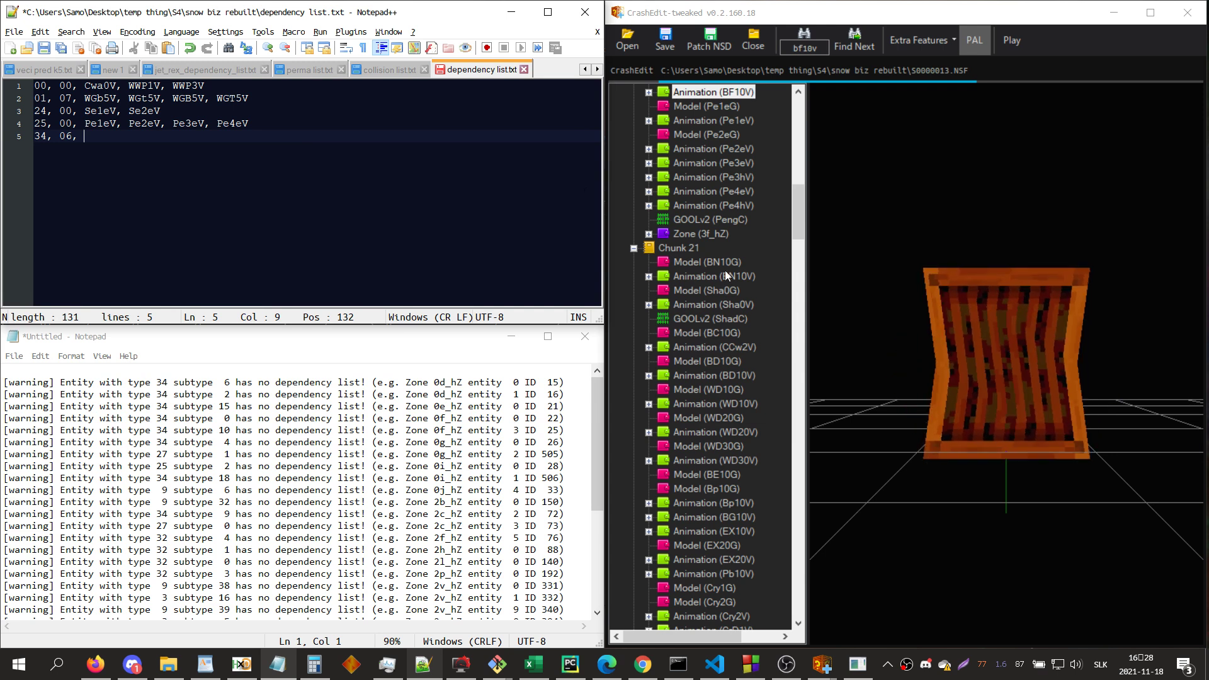
left_click(802, 304)
double_click(805, 48)
type("id 15")
key("Return")
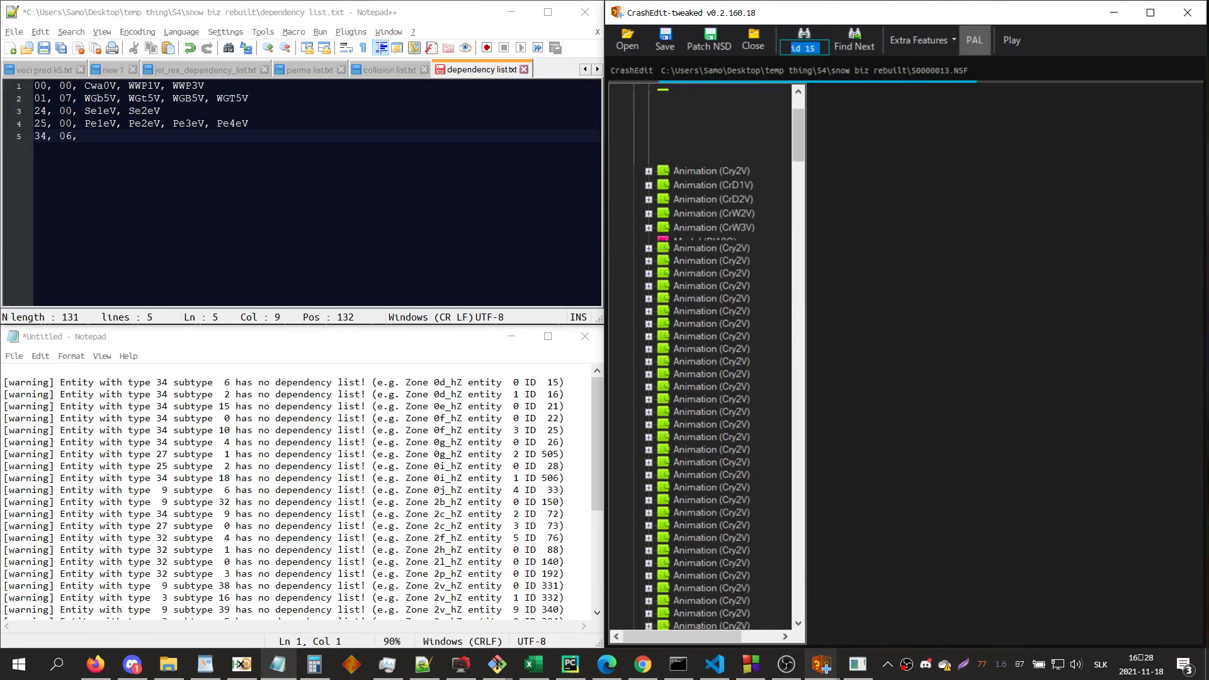
left_click(152, 168)
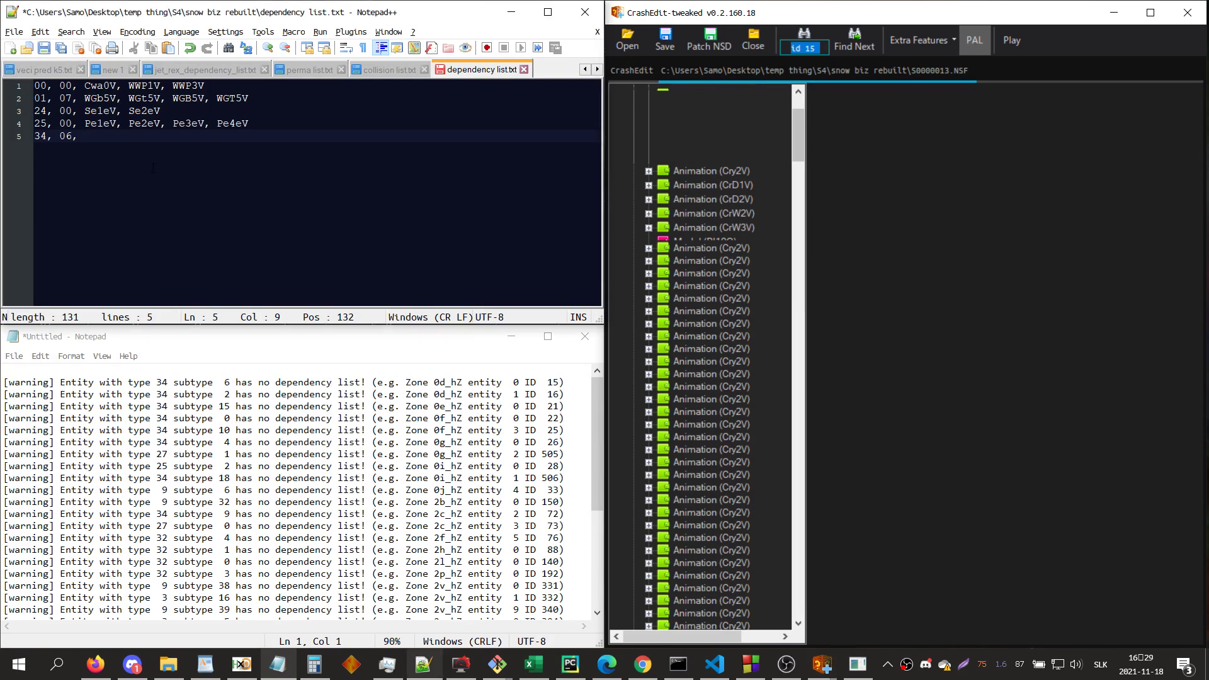
type("BF10V")
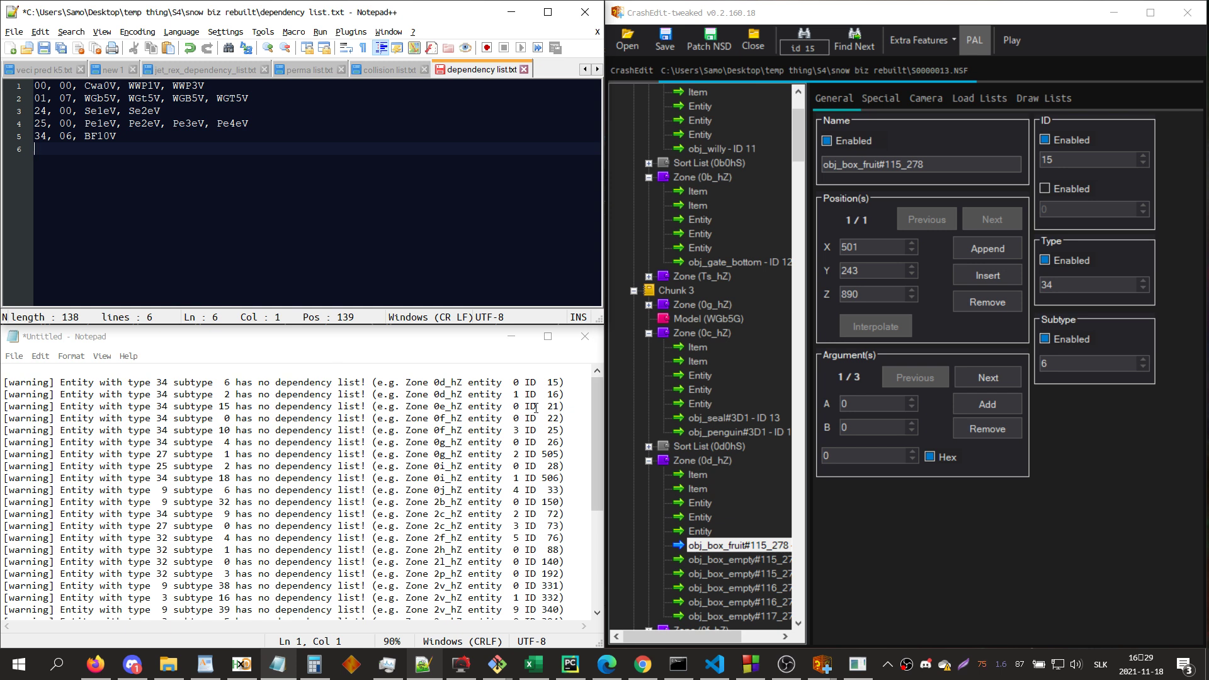
- Delete the type 34 subtype 6 and subtype 2 warnings from the Notepad copy and add the line "34, 02, BN10V" to the dependency list
left_click_drag(5, 382, 5, 395)
key("Delete")
left_click(131, 187)
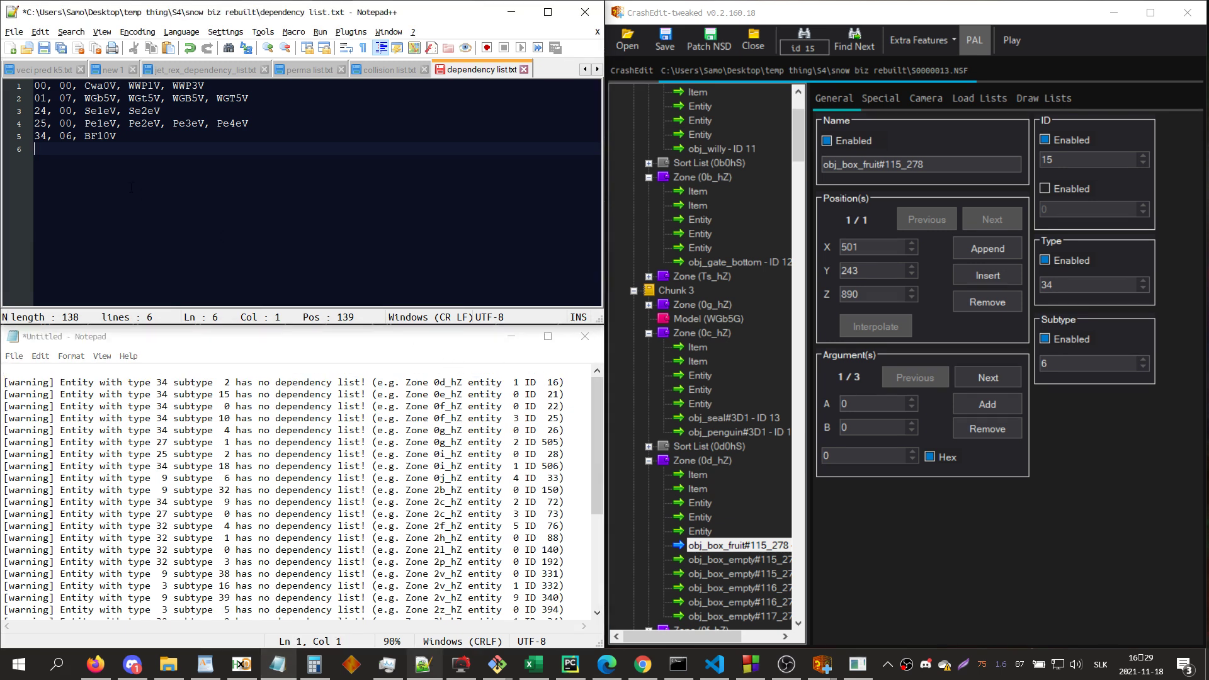
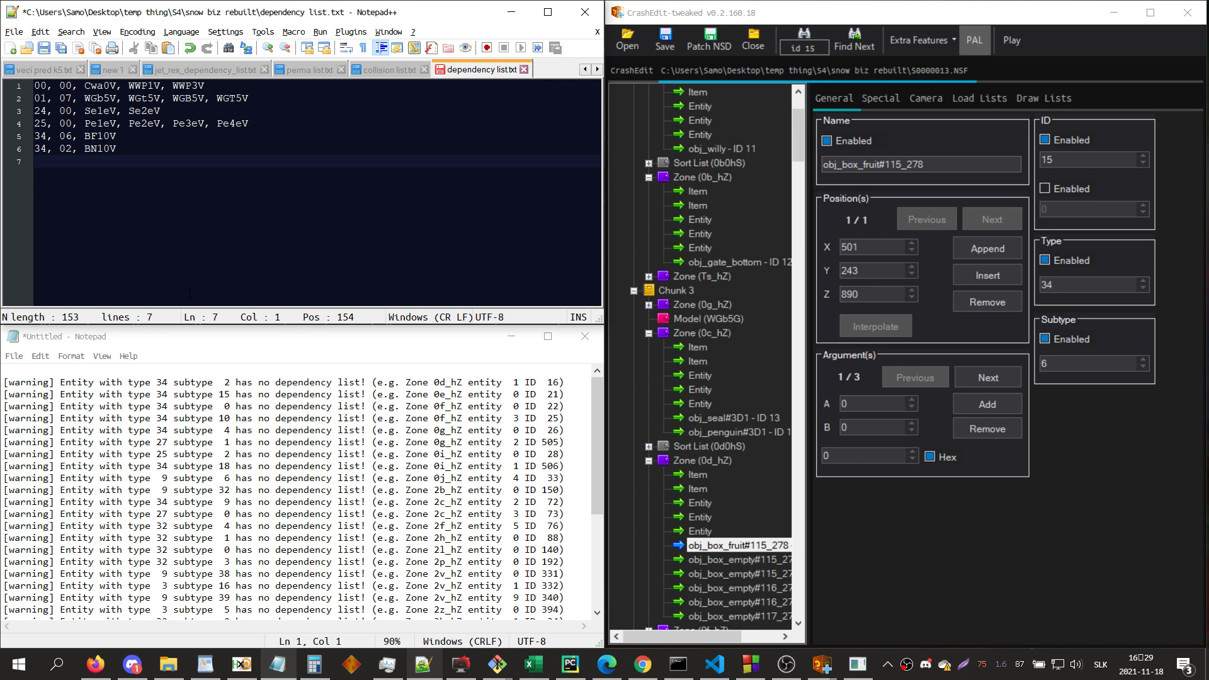
left_click_drag(5, 382, 5, 394)
key("Delete")
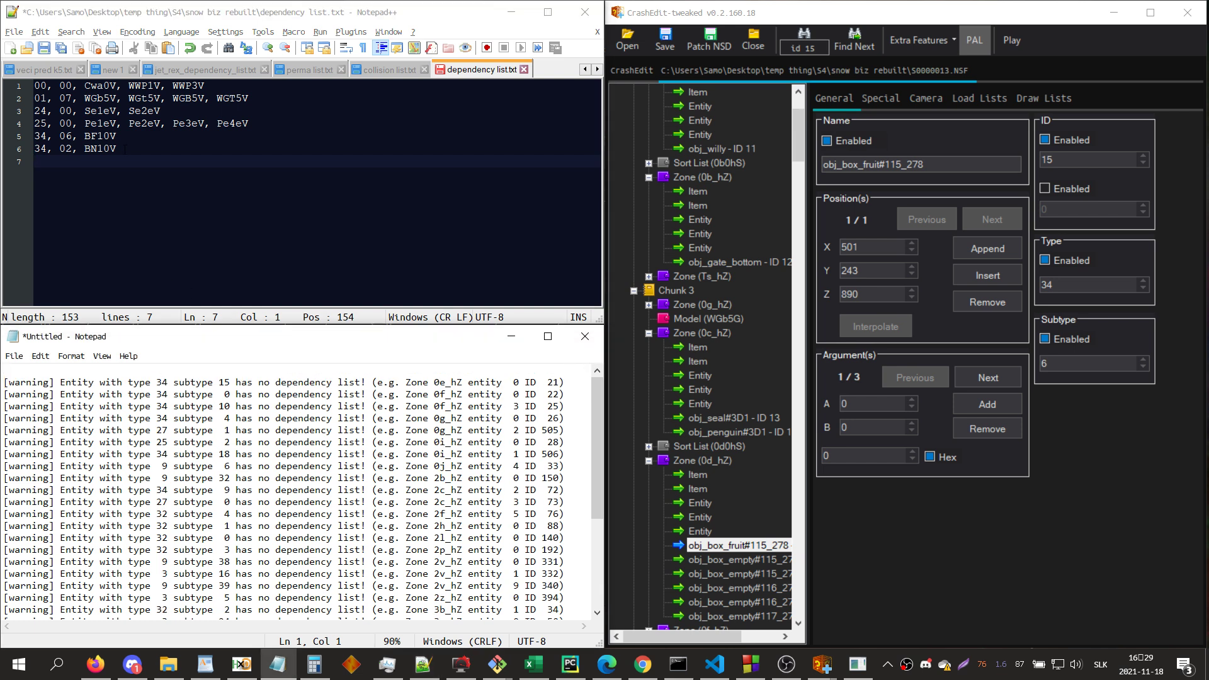
key("alt+Tab")
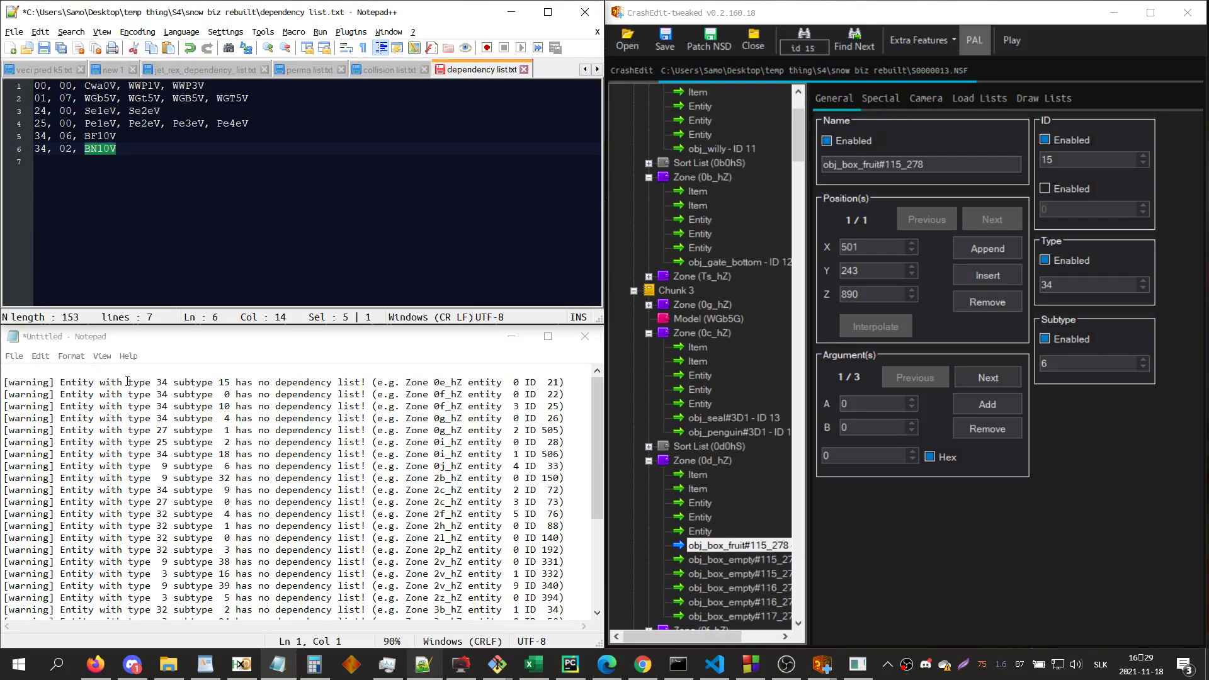
- Check the "bs20v" animation in CrashEdit and add the line "34, 15, BS20V" to the dependency list
double_click(128, 382)
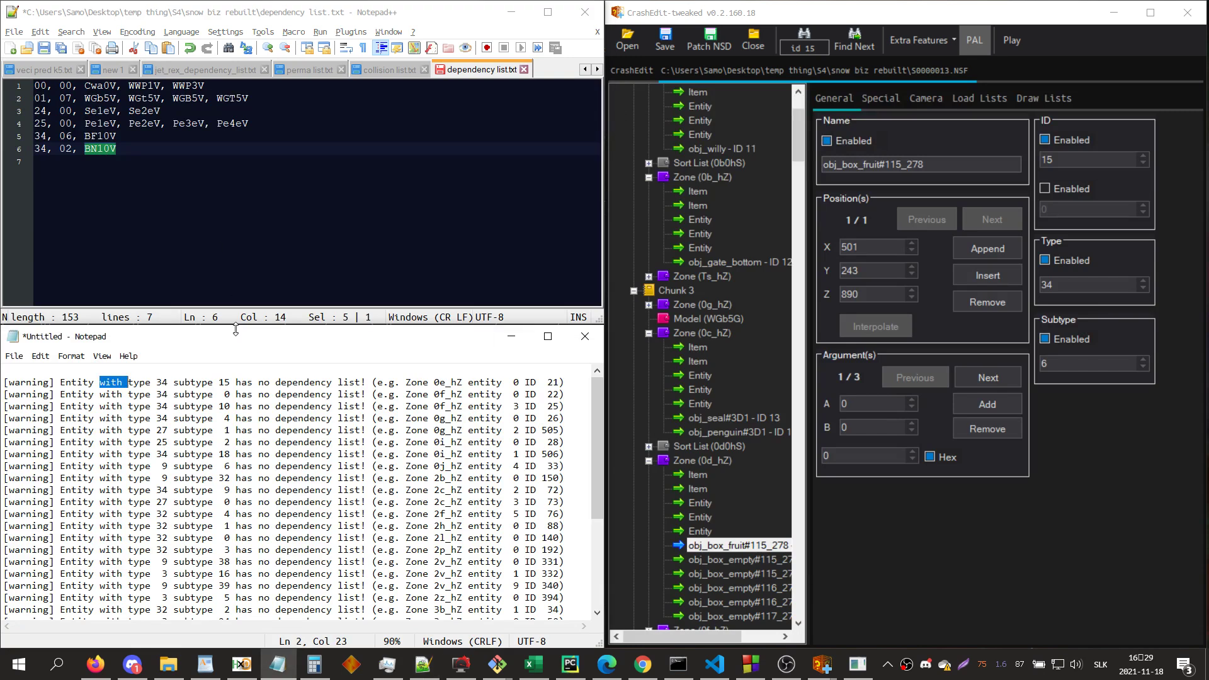
left_click_drag(562, 381, 176, 366)
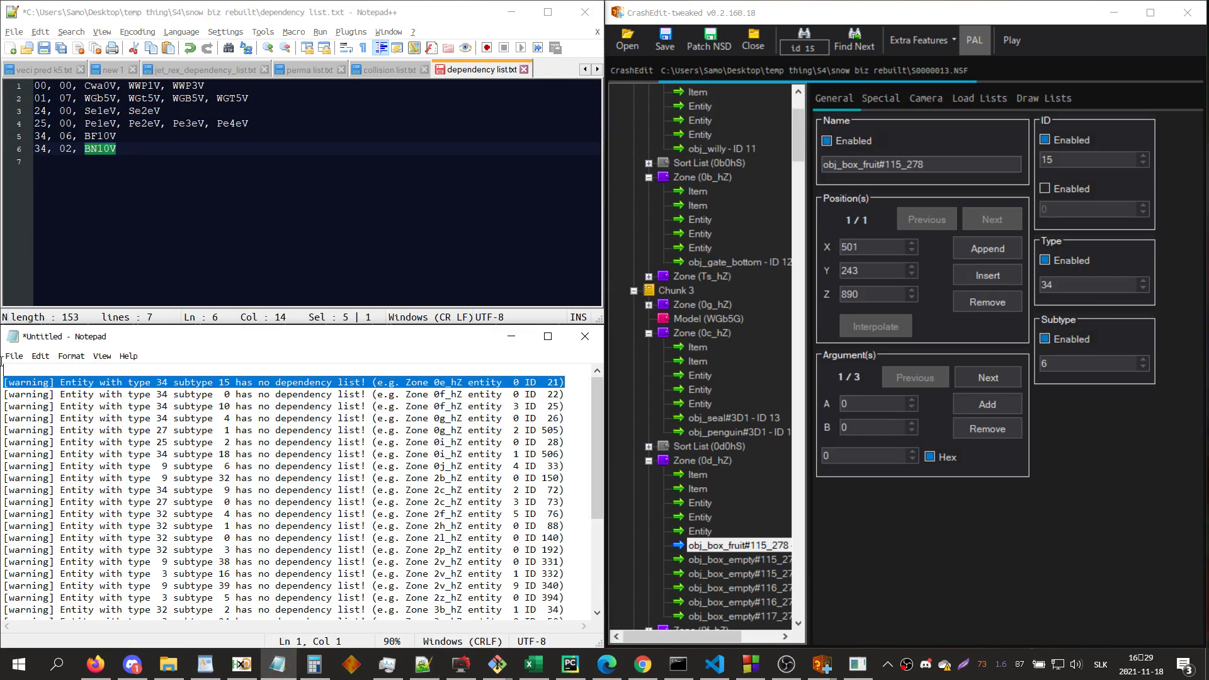
left_click(210, 197)
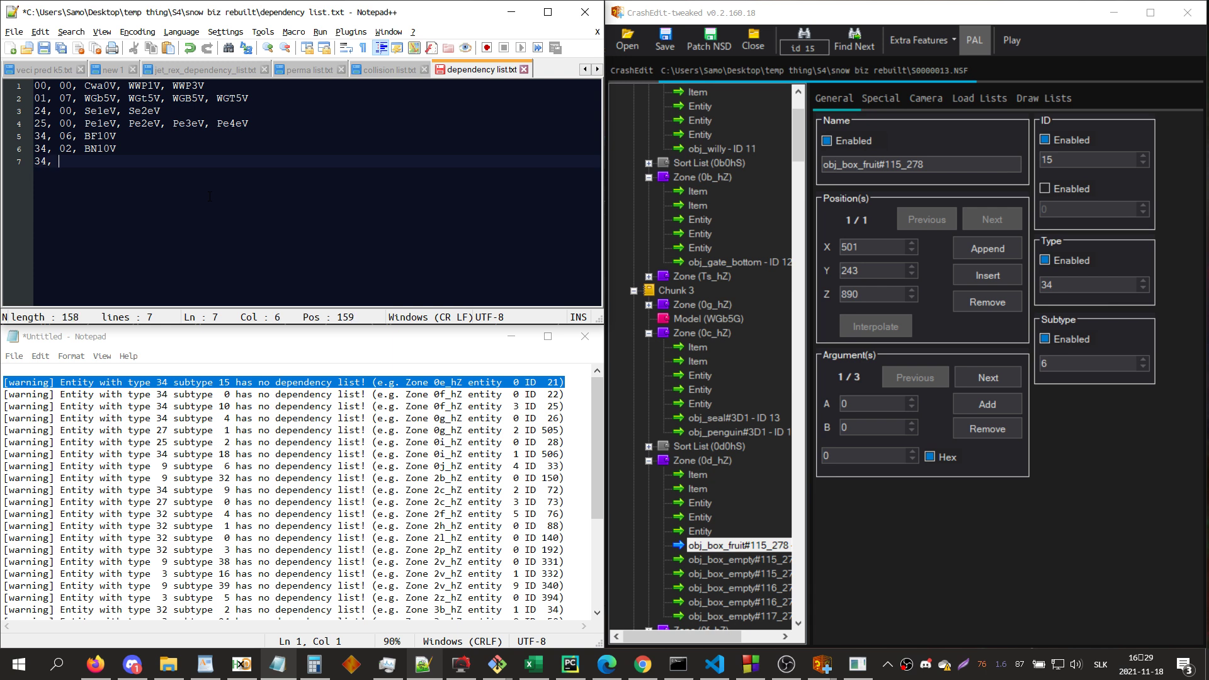
type("bs")
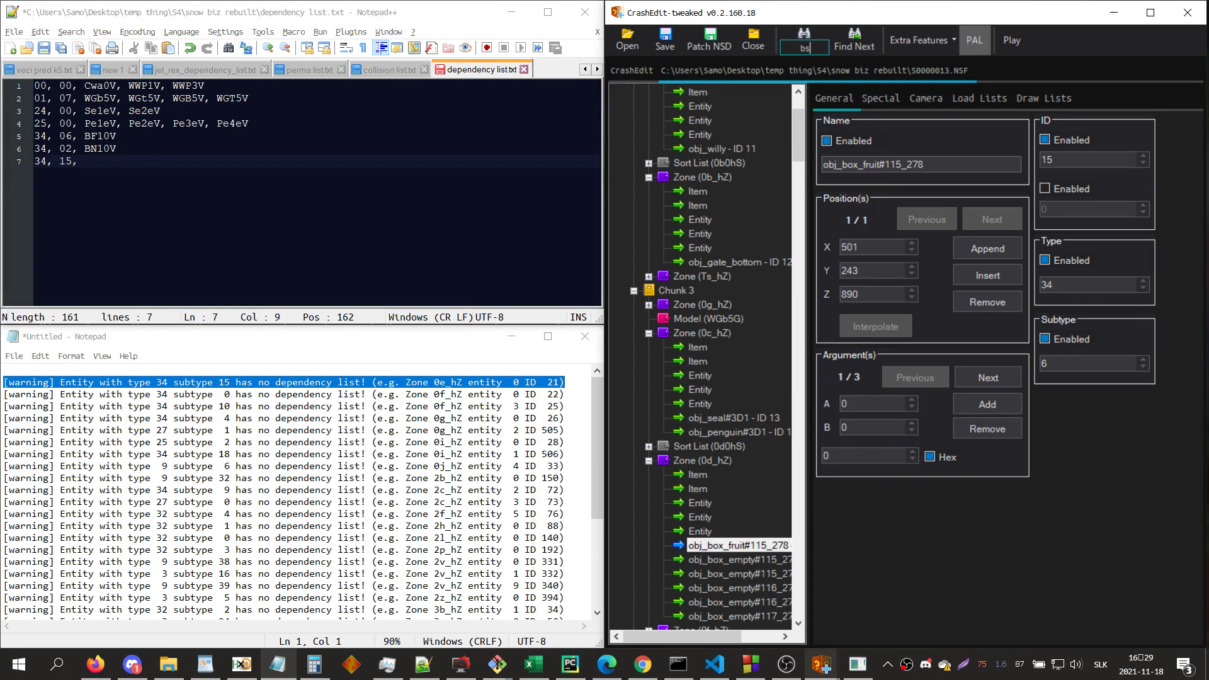
type("20v")
key("Return")
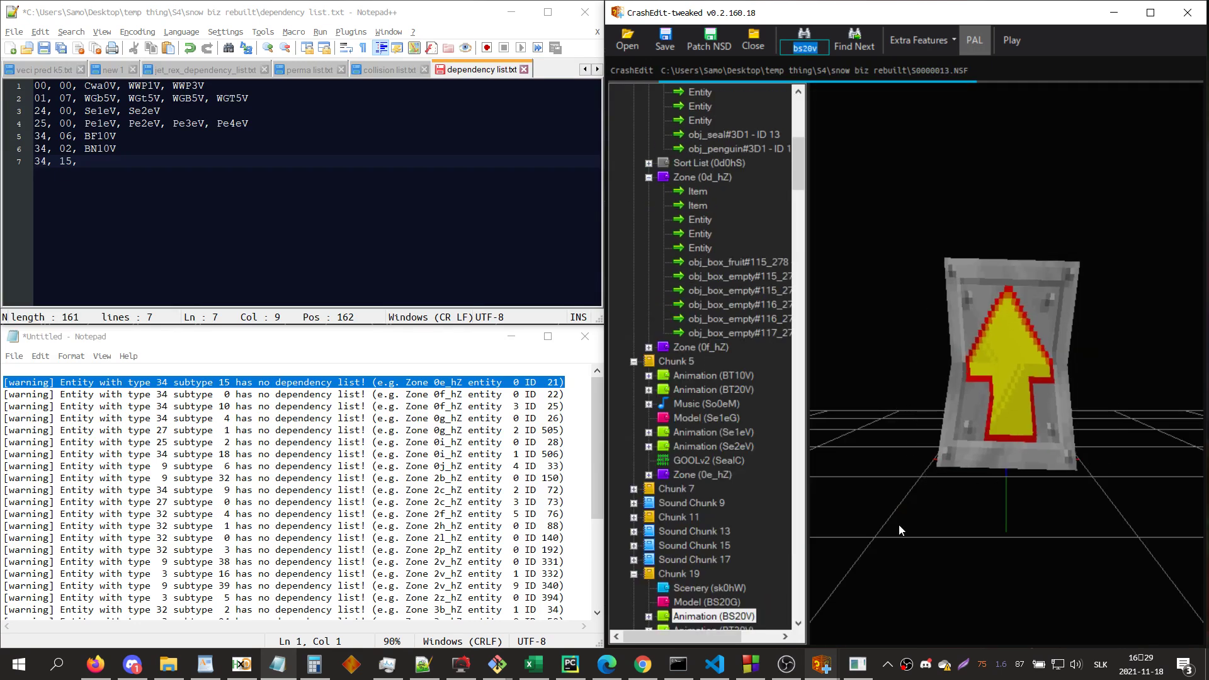
left_click(188, 201)
type("BS")
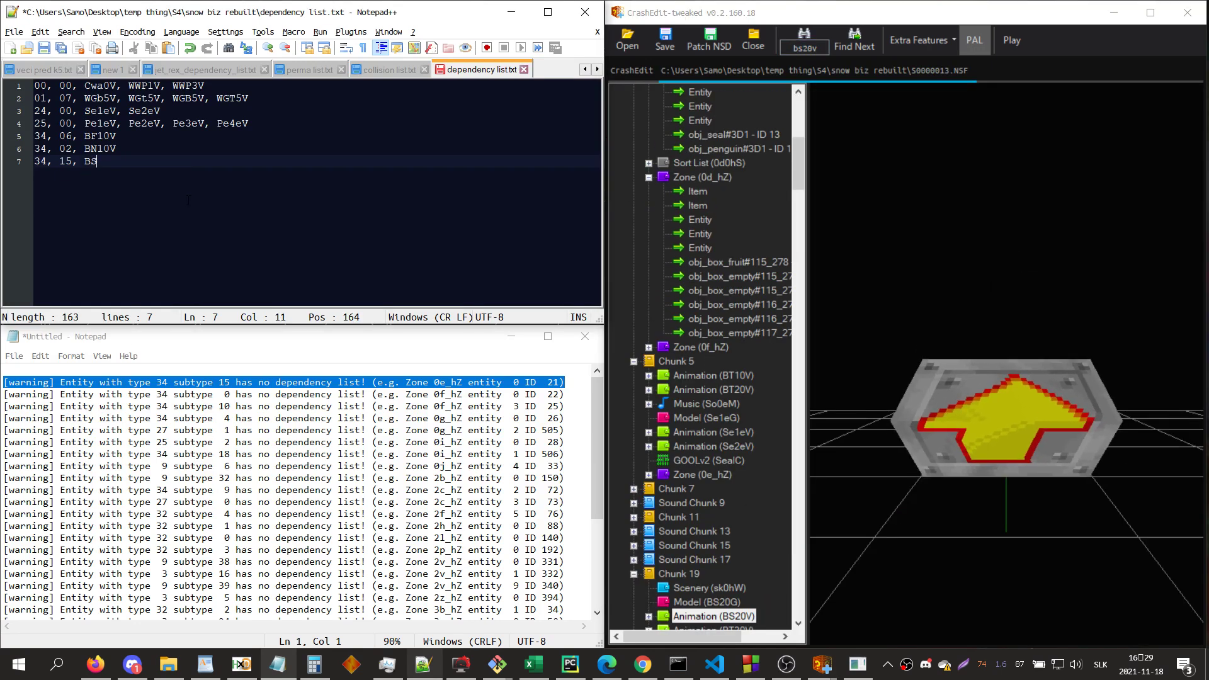
type("20V")
key("Return")
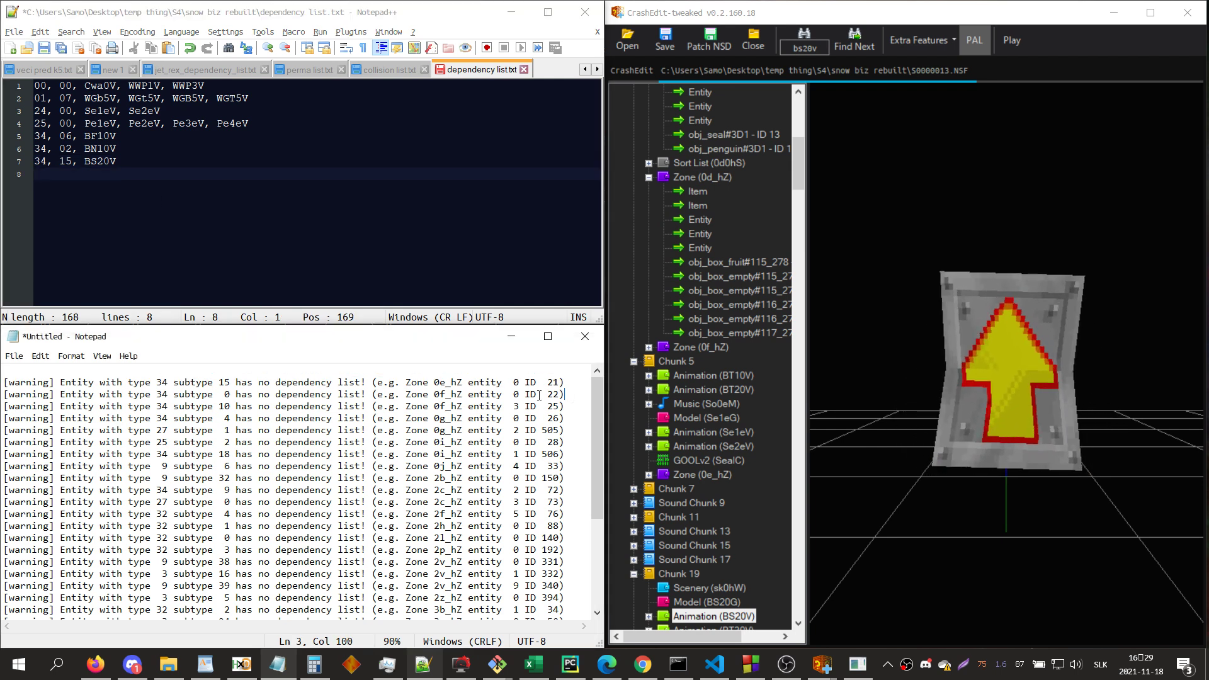
- Search CrashEdit for the entity with "id 22" and start a "34, 00," line in the dependency list
triple_click(3, 394)
left_click(1043, 278)
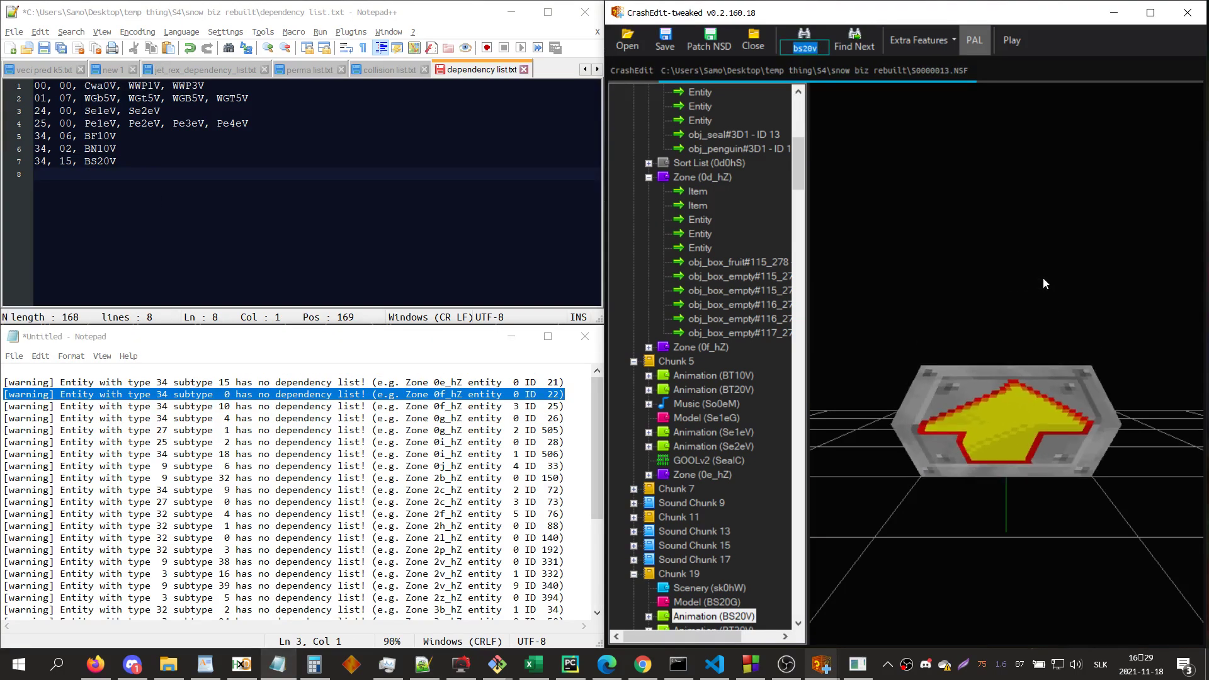
type("id 22")
key("Return")
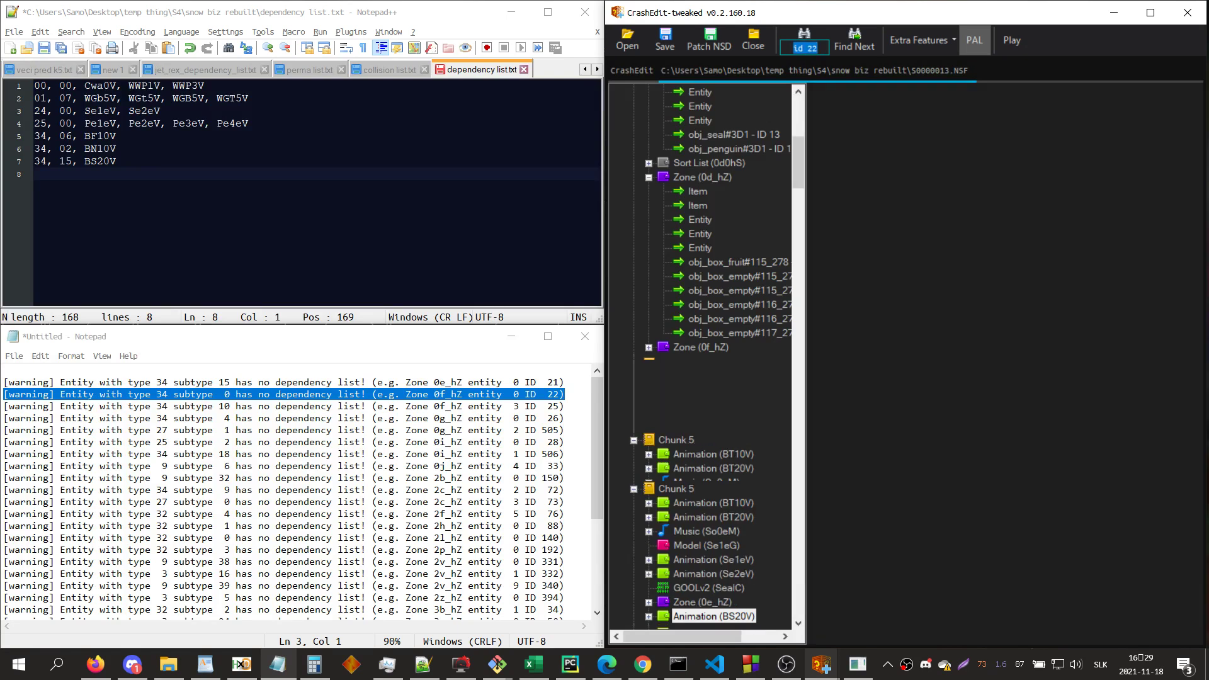
left_click(348, 244)
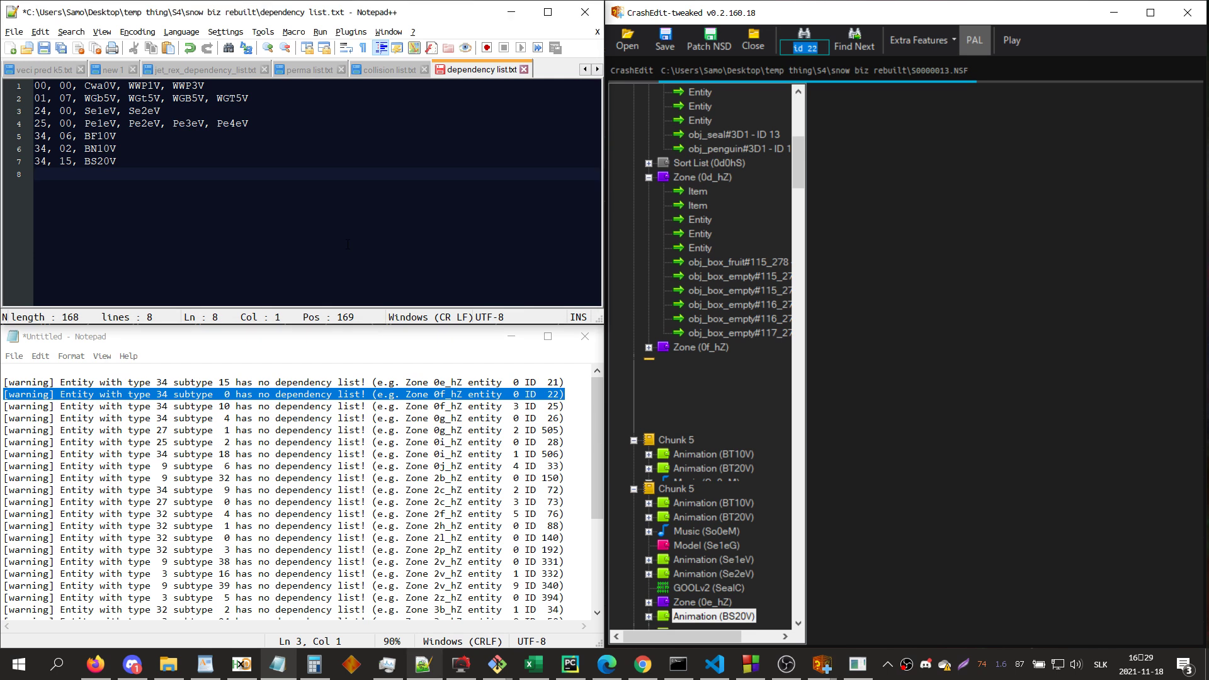
type("34. ")
type(", 00,")
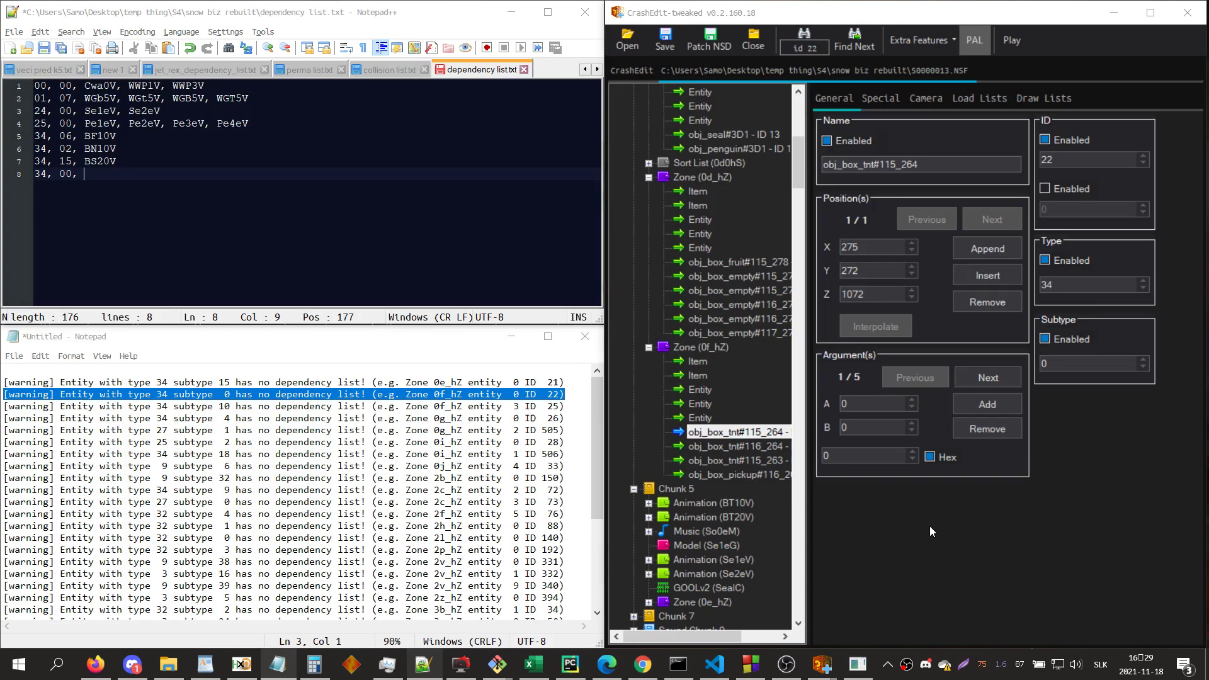
- Go through the "n (bt" animations in CrashEdit, add BT10V, BT20V, BT30V and BT40V to the 34, 00 line, and save the file
left_click(930, 527)
left_click(805, 48)
type("n (bt")
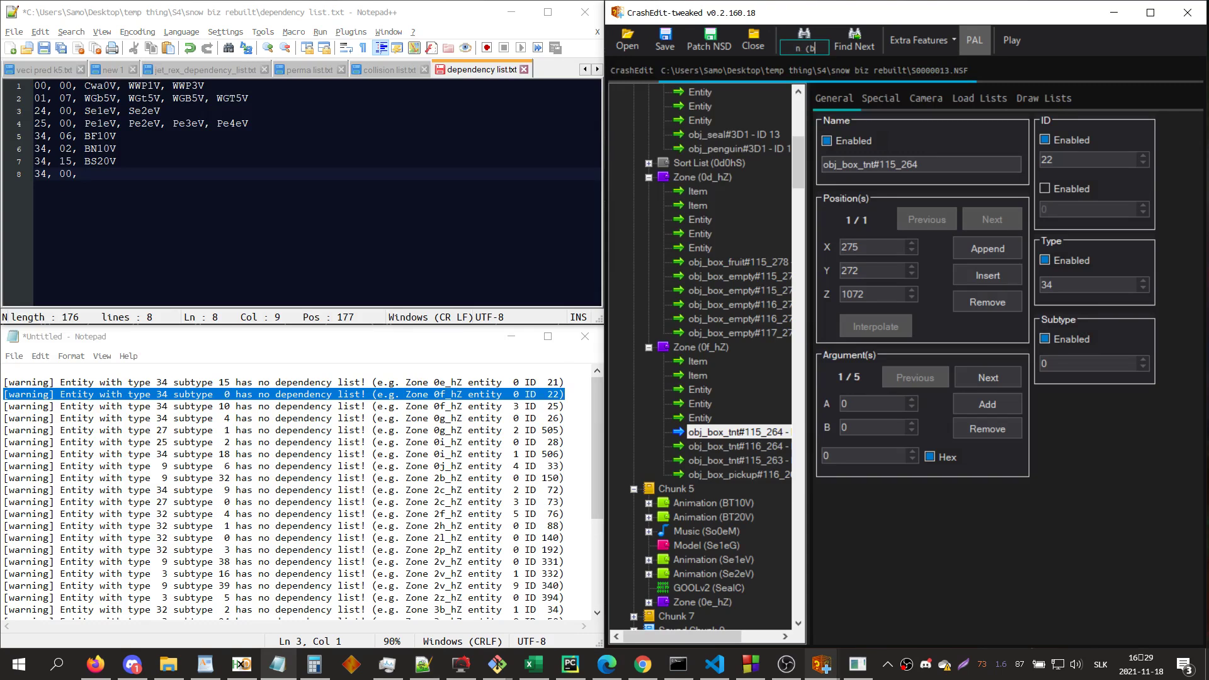
key("Return")
key("Return")
key("Return")
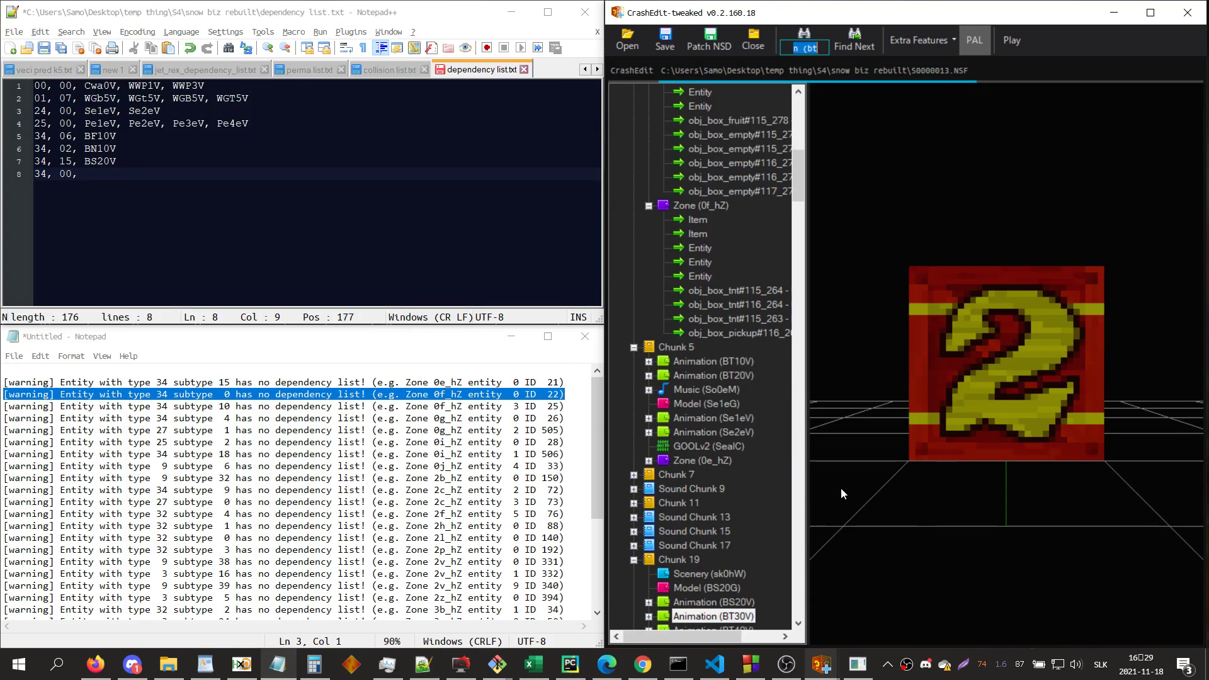
left_click(241, 229)
type("BT")
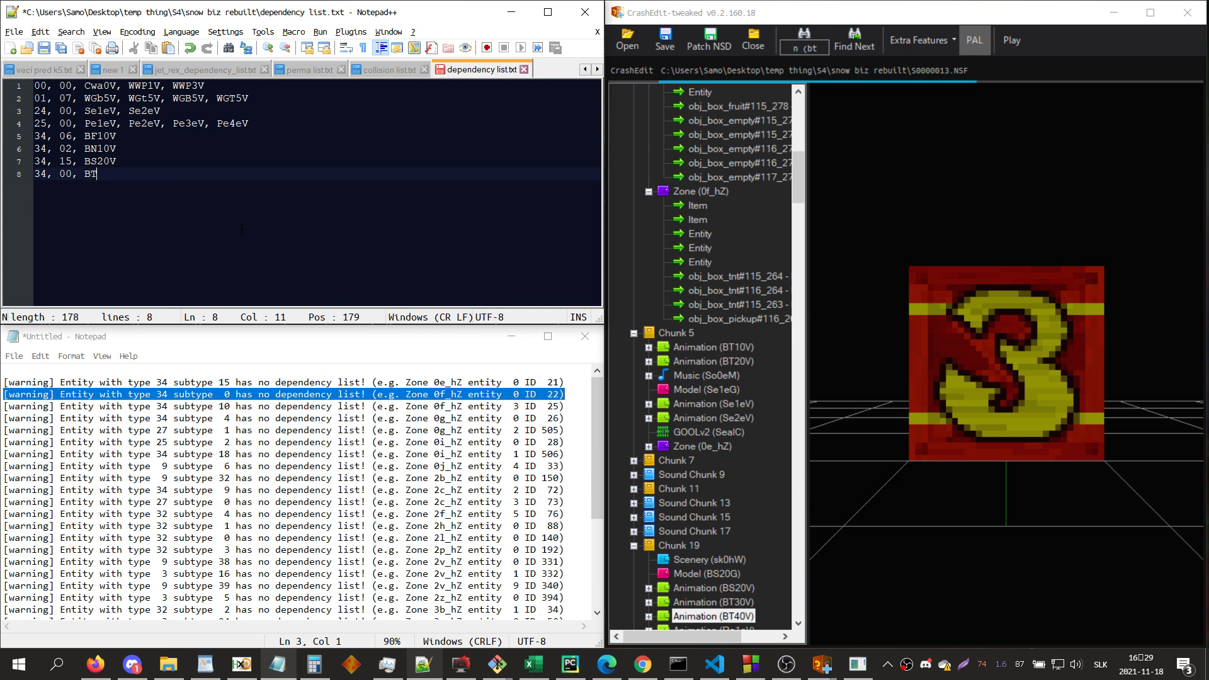
type("10V, BT20V, BT30V, BT40V")
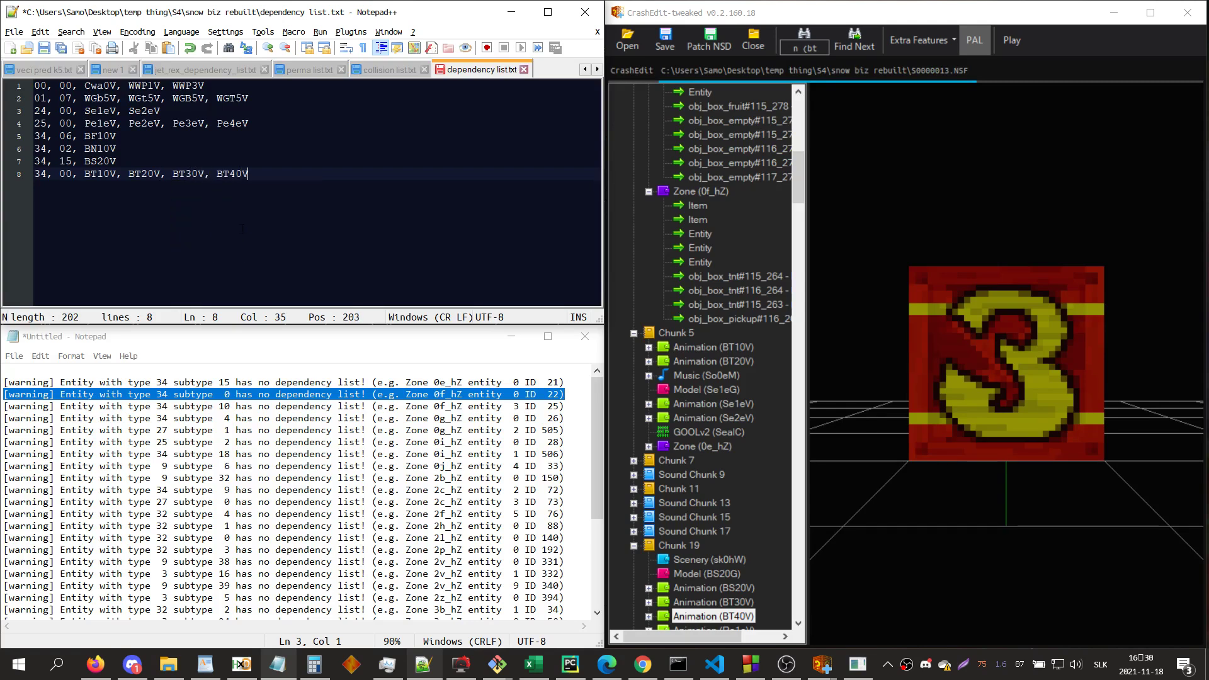
key("ctrl+s")
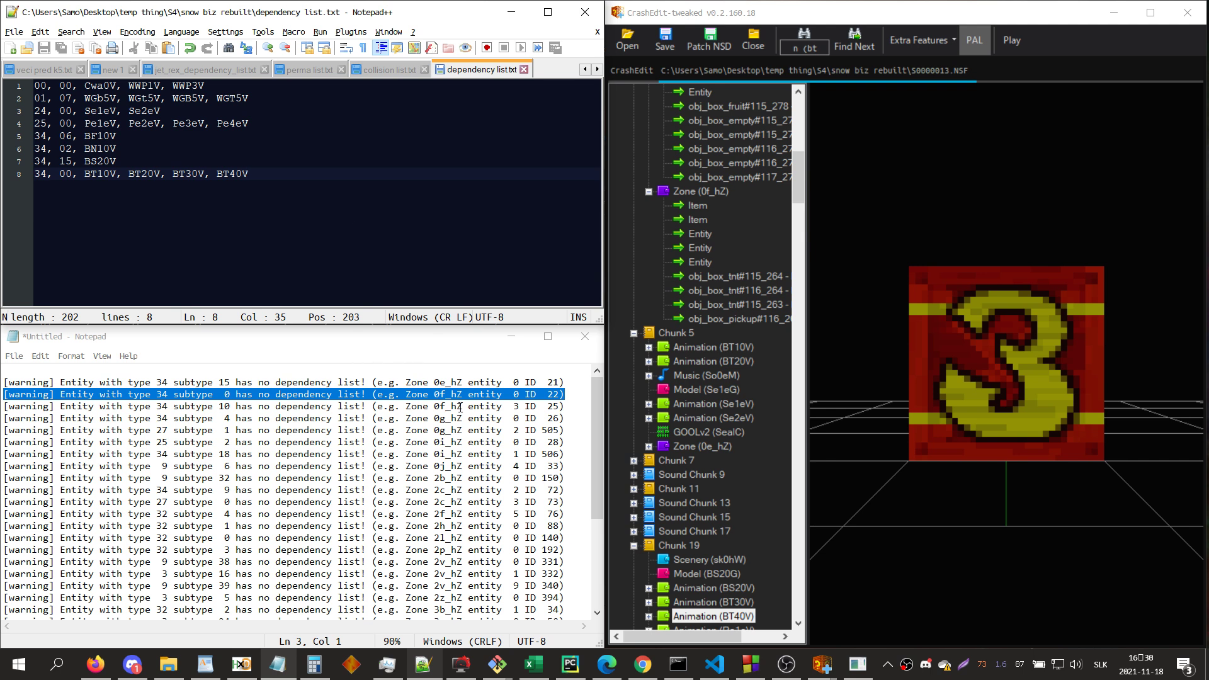
- Delete the type 34 subtype 15 and subtype 0 warnings from the Notepad copy and start a "34, 10" line in the dependency list
left_click(528, 396)
left_click_drag(565, 394, 3, 372)
key("Delete")
left_click(124, 207)
key("Return")
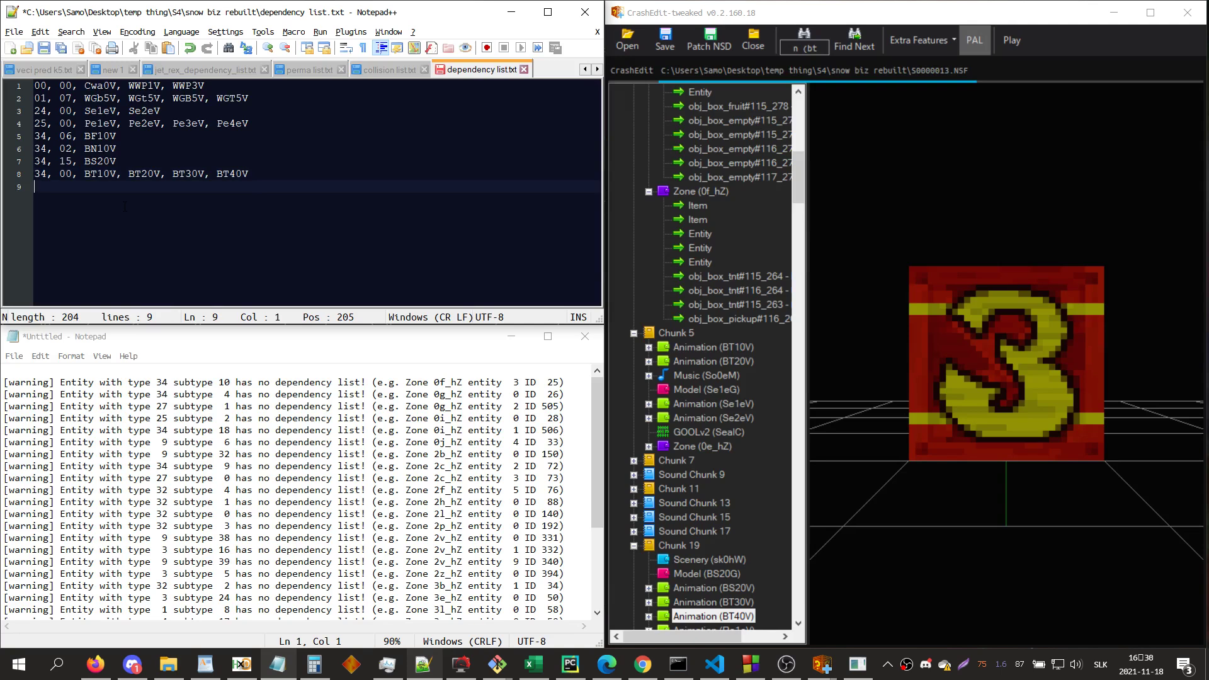
type("34, 10")
- Review the remaining warnings and their IDs, and compare the dependency list with the entries in jet_rex_dependency_list.txt
left_click_drag(113, 382, 240, 526)
left_click(456, 396)
left_click_drag(539, 380, 534, 609)
left_click(529, 525)
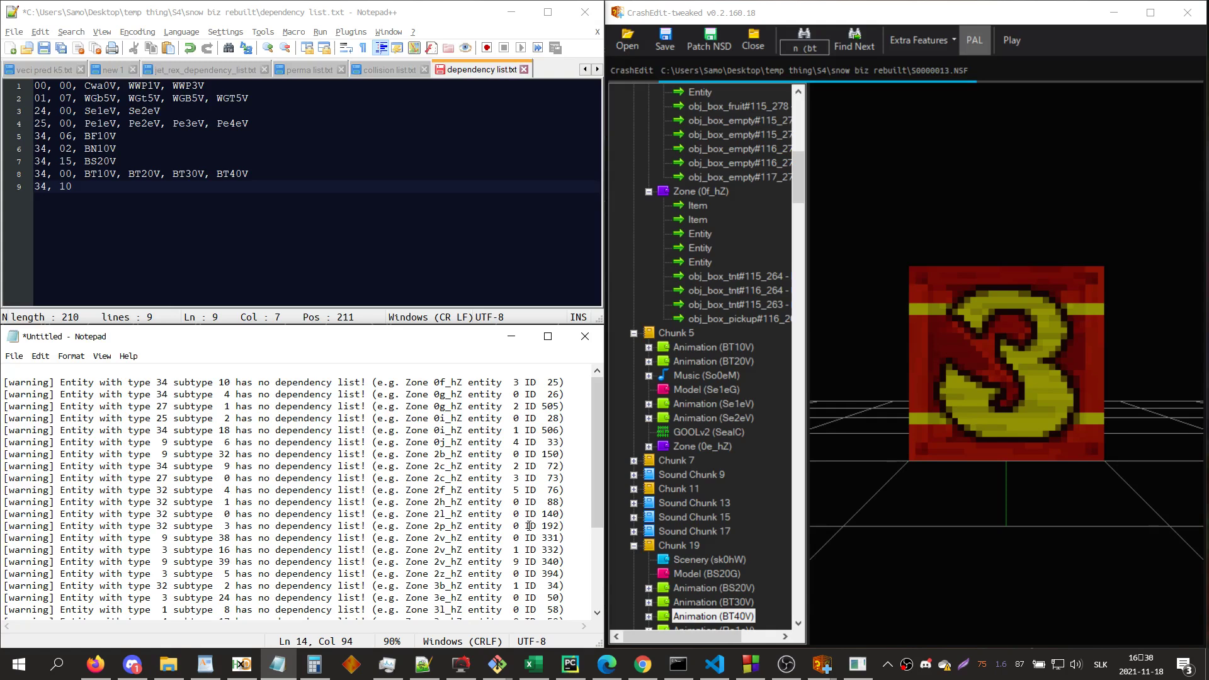
left_click_drag(175, 195, 36, 85)
left_click(161, 123)
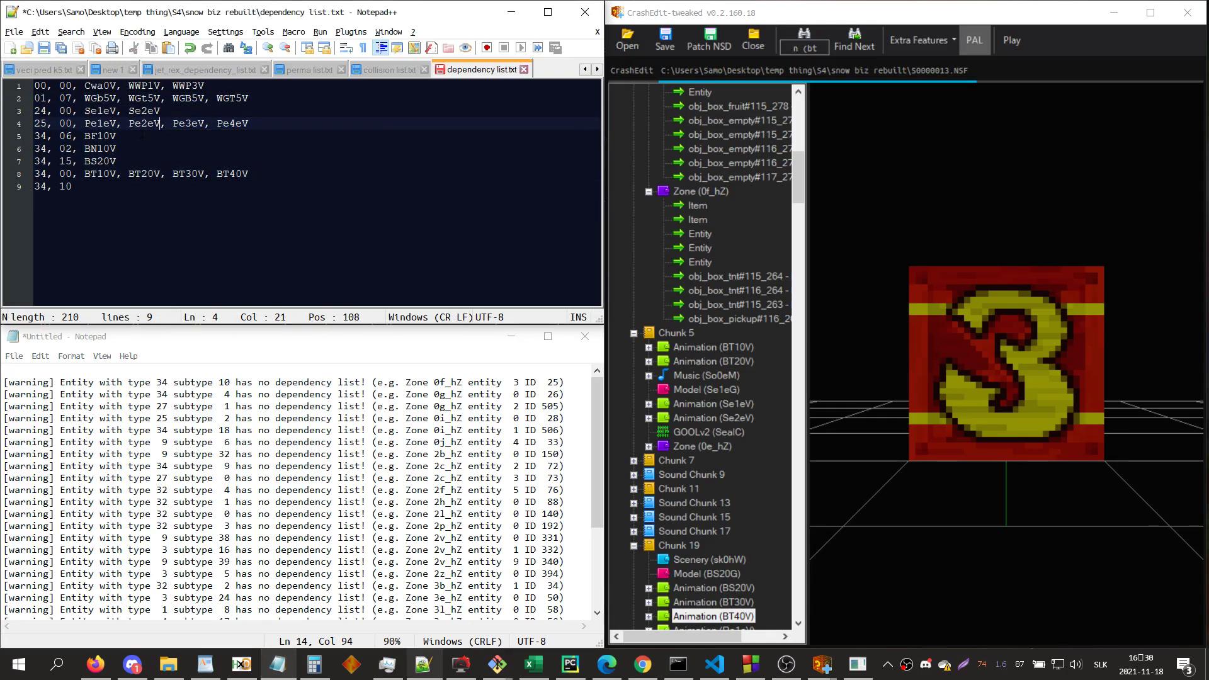
left_click(204, 69)
scroll(252, 189, "down", 8)
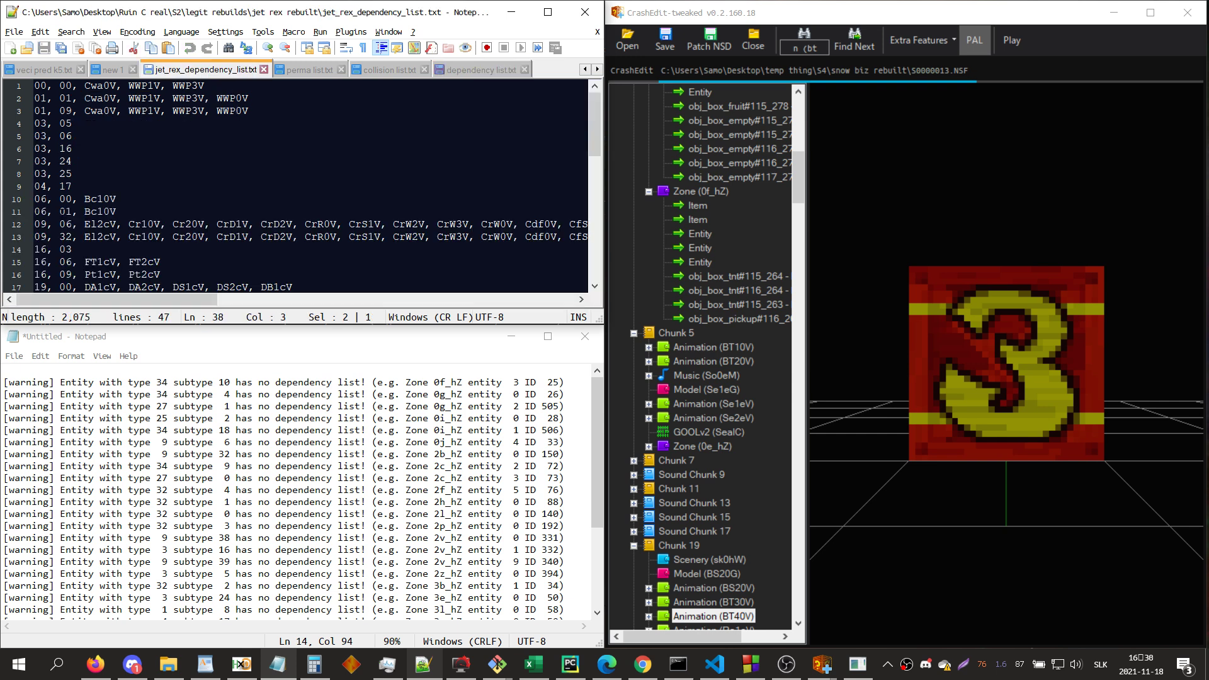
double_click(40, 250)
scroll(296, 186, "down", 3)
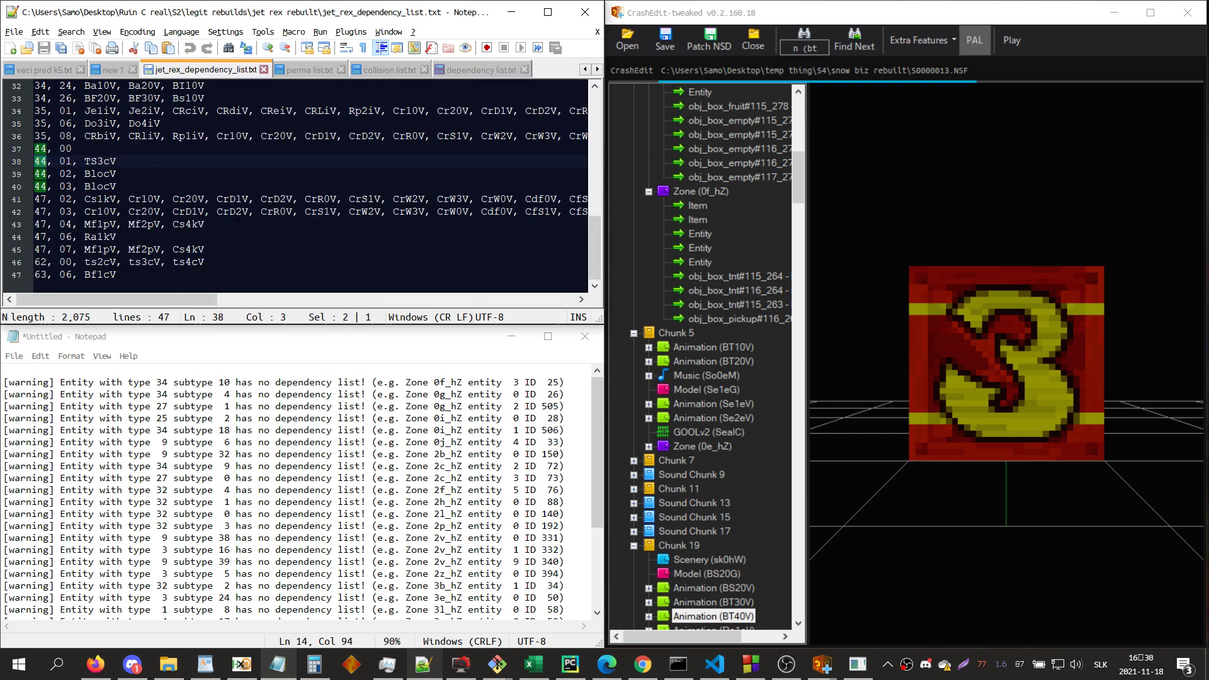
scroll(296, 186, "up", 3)
left_click(466, 69)
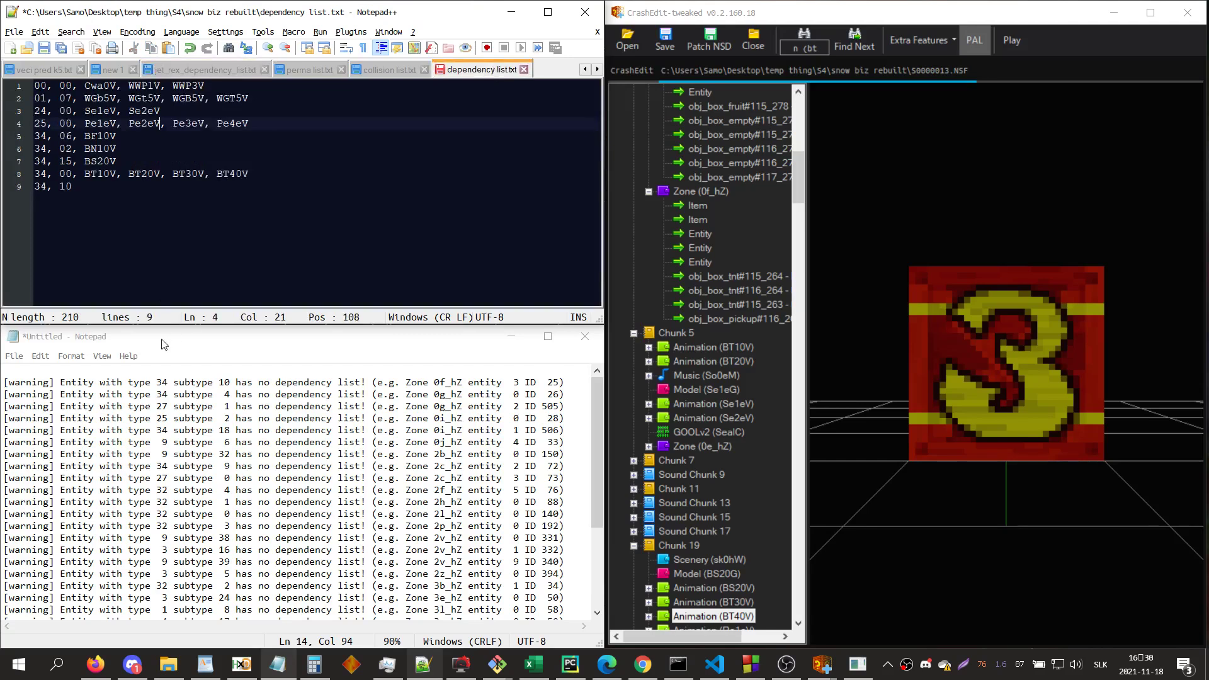
- Complete the 34, 10 line with Bp10V, check the "bp10v" animation in CrashEdit, and start a new line
left_click(136, 206)
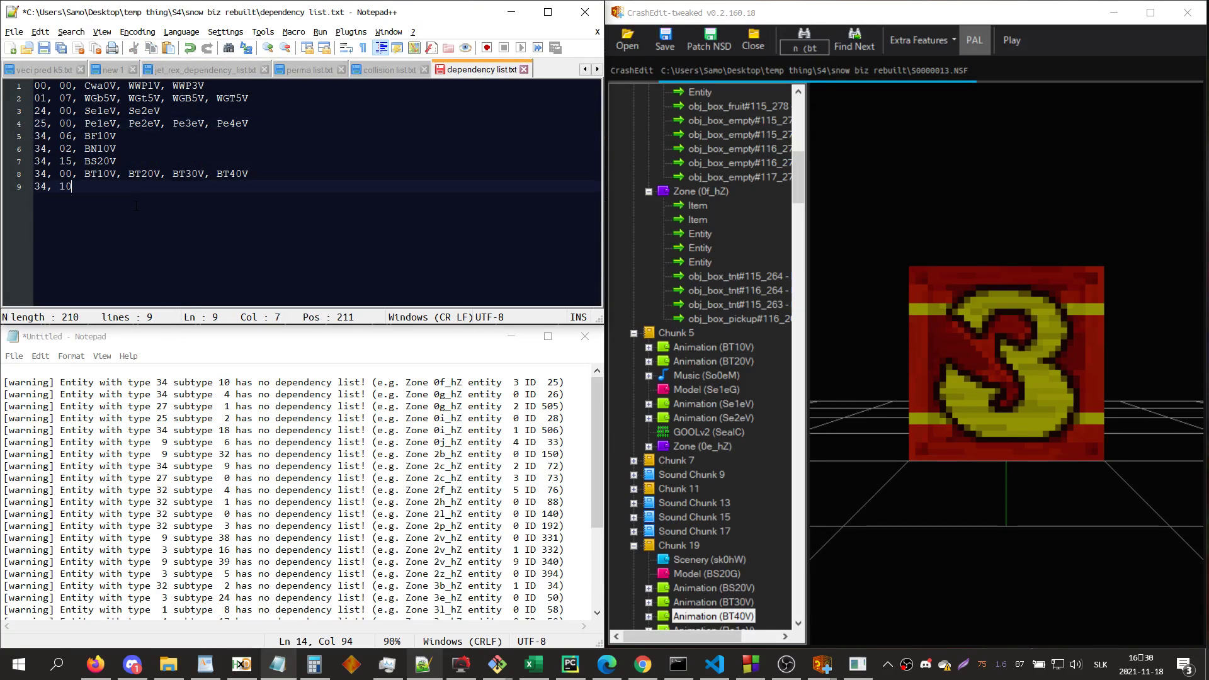
key("BackSpace")
type(", Bp10V")
left_click(883, 297)
double_click(805, 47)
type("bp10v")
key("Return")
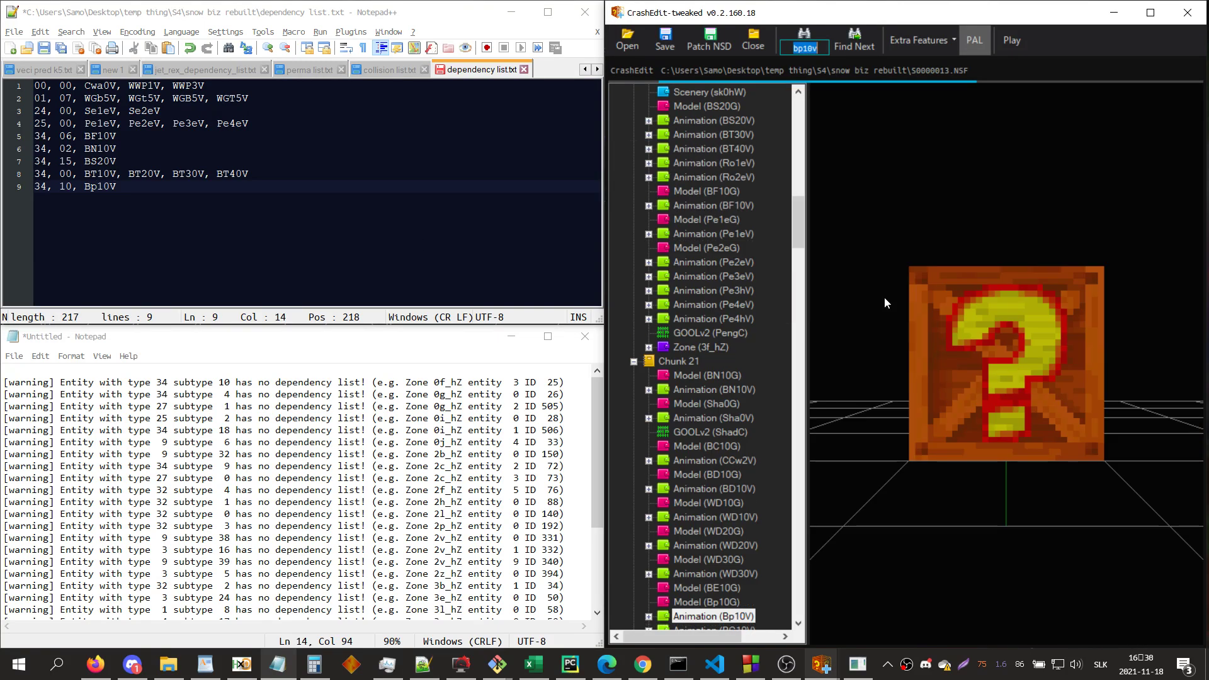
left_click(160, 222)
key("Return")
mouse_move(84, 174)
left_mouse_down()
mouse_move(119, 187)
mouse_move(60, 187)
mouse_move(82, 174)
left_mouse_up()
left_click(163, 189)
left_click(166, 174)
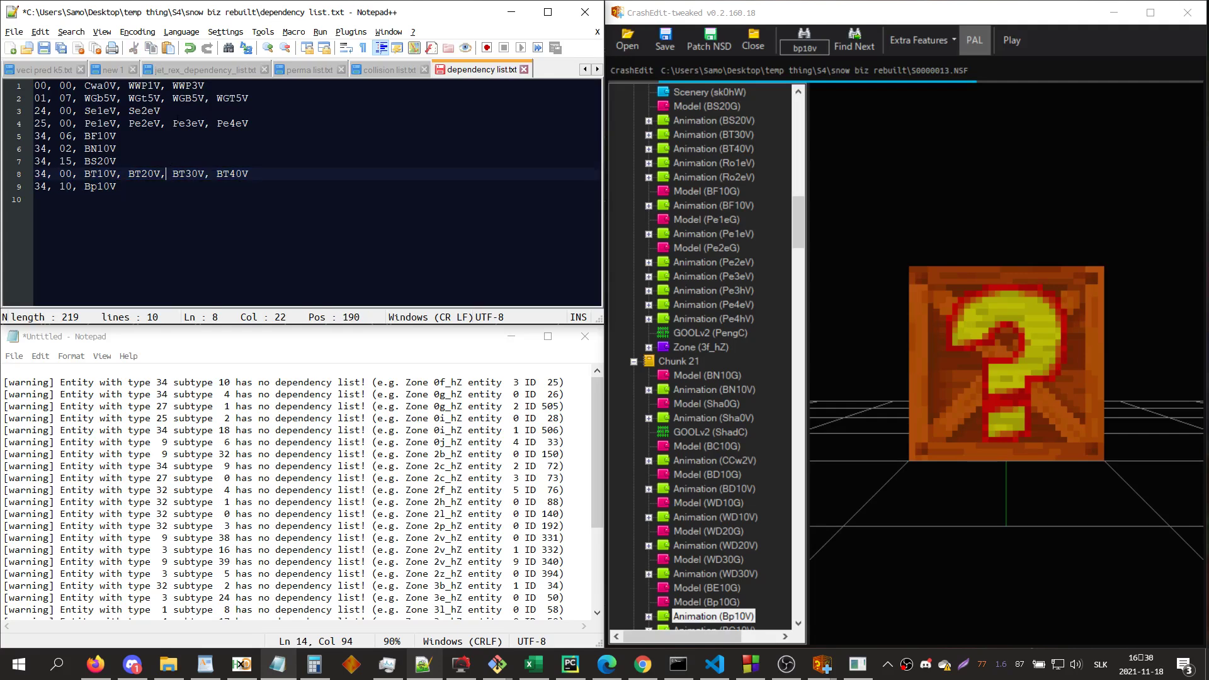
left_click_drag(164, 205, 78, 173)
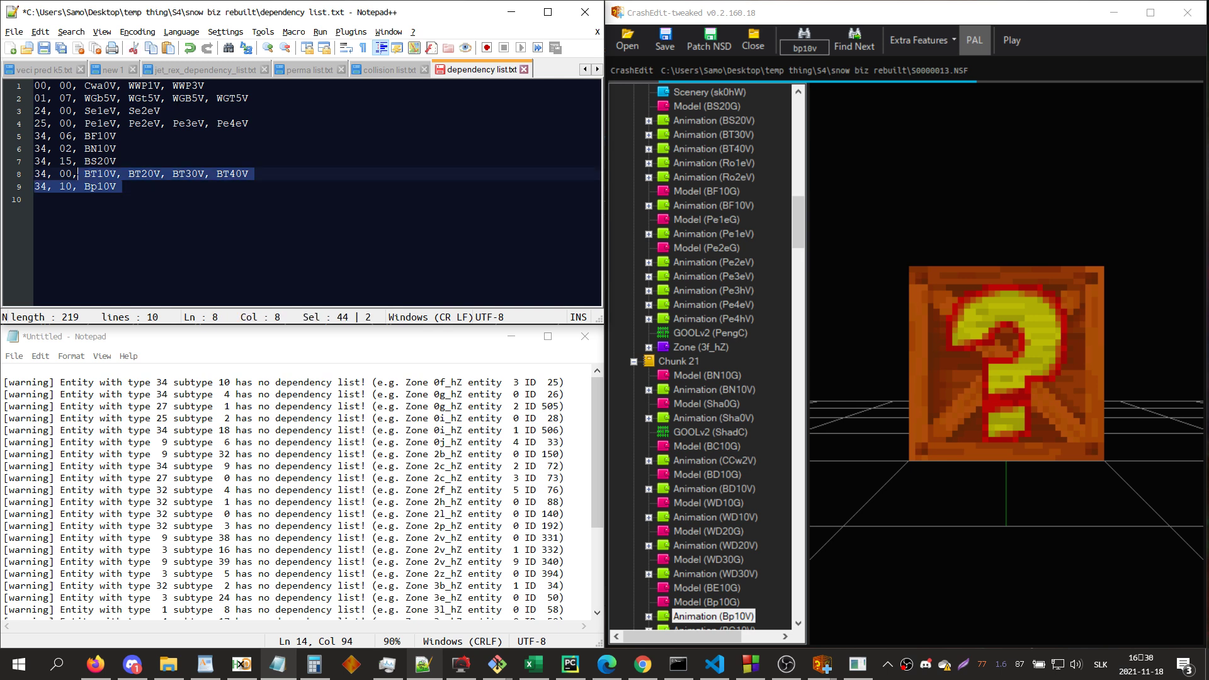
left_click(89, 136)
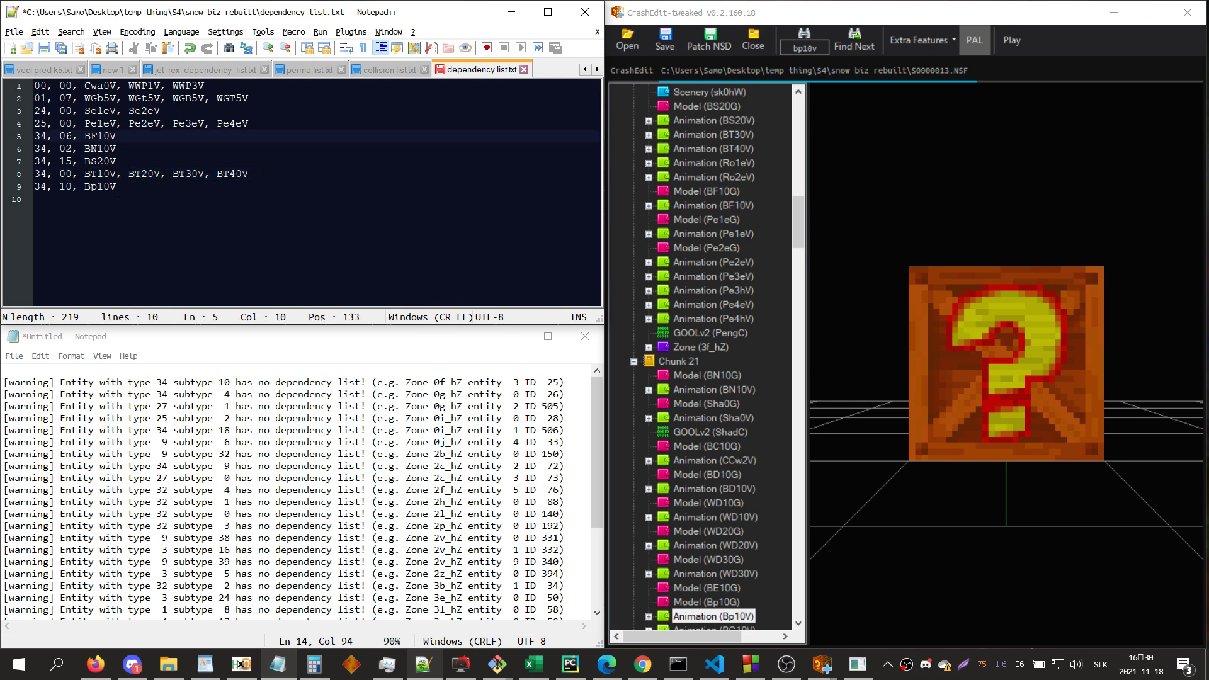
left_click(117, 187)
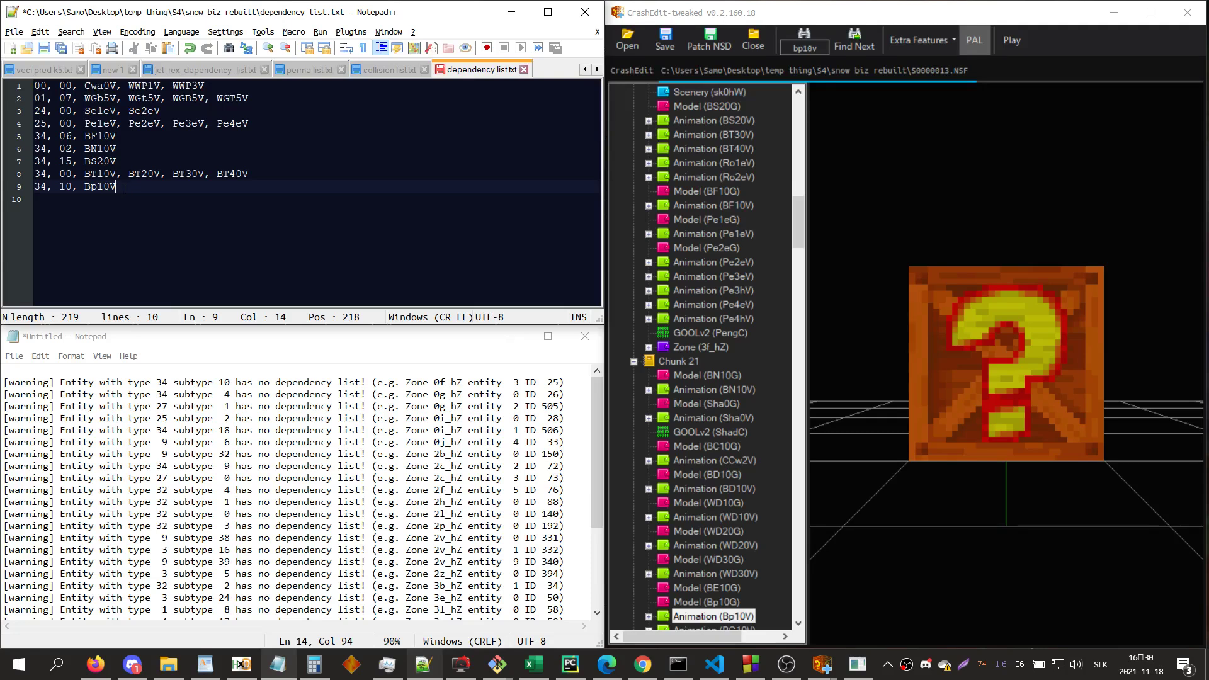
double_click(119, 174)
left_click(129, 123)
double_click(124, 123)
- Enter a "34, 04, Bc10V" line in the dependency list and search CrashEdit for the "bc10v" animation
left_click(85, 219)
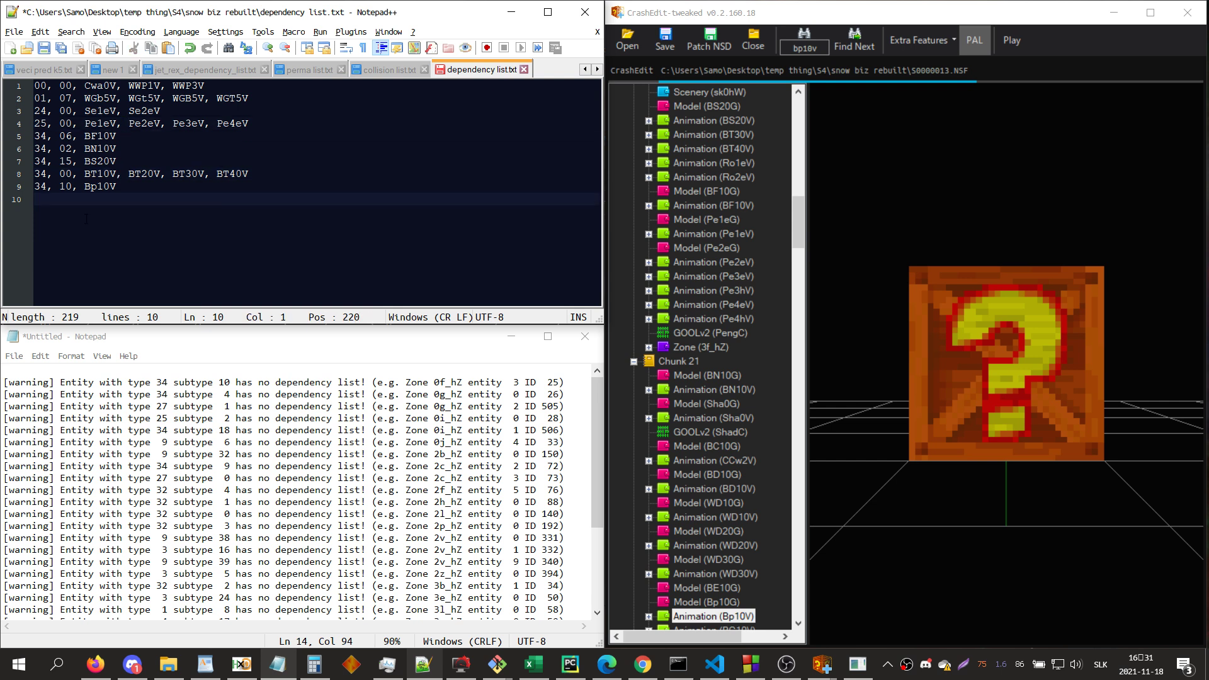
type("34, 04, Bc10V")
key("alt+Tab")
type("bc10v")
key("Return")
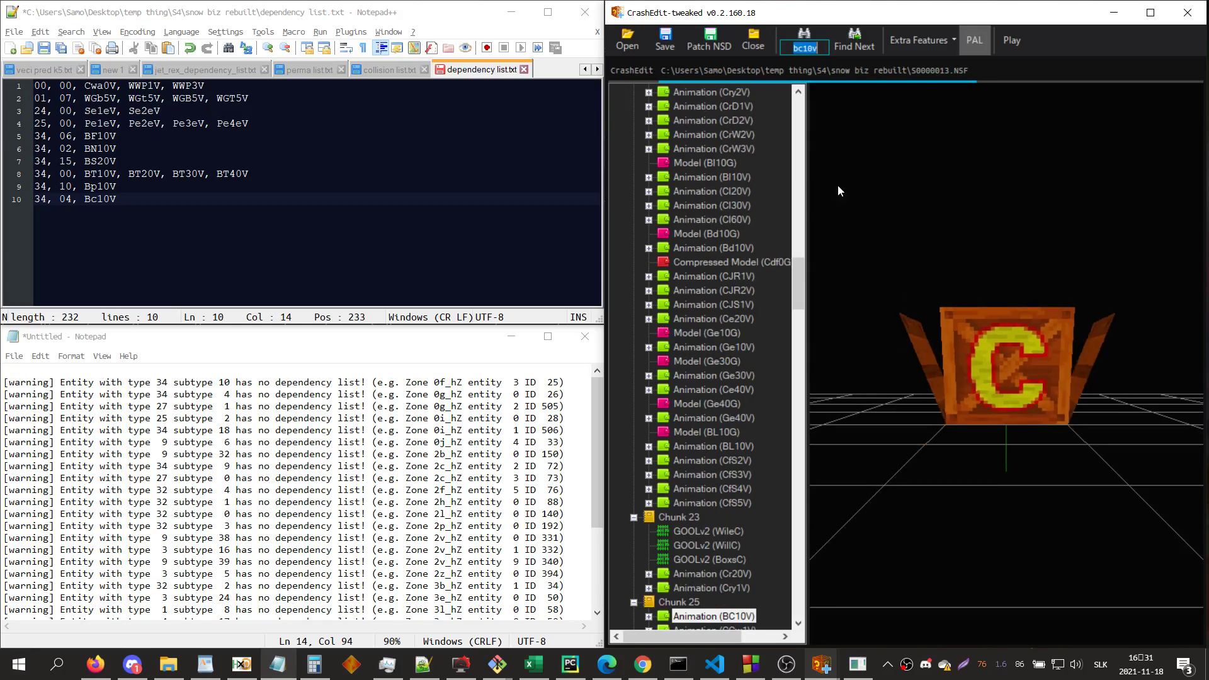
- Correct the animation name on the 34, 04 line to BC10V and start a new line below it
key("alt+Tab")
key("Left")
key("Left")
key("Left")
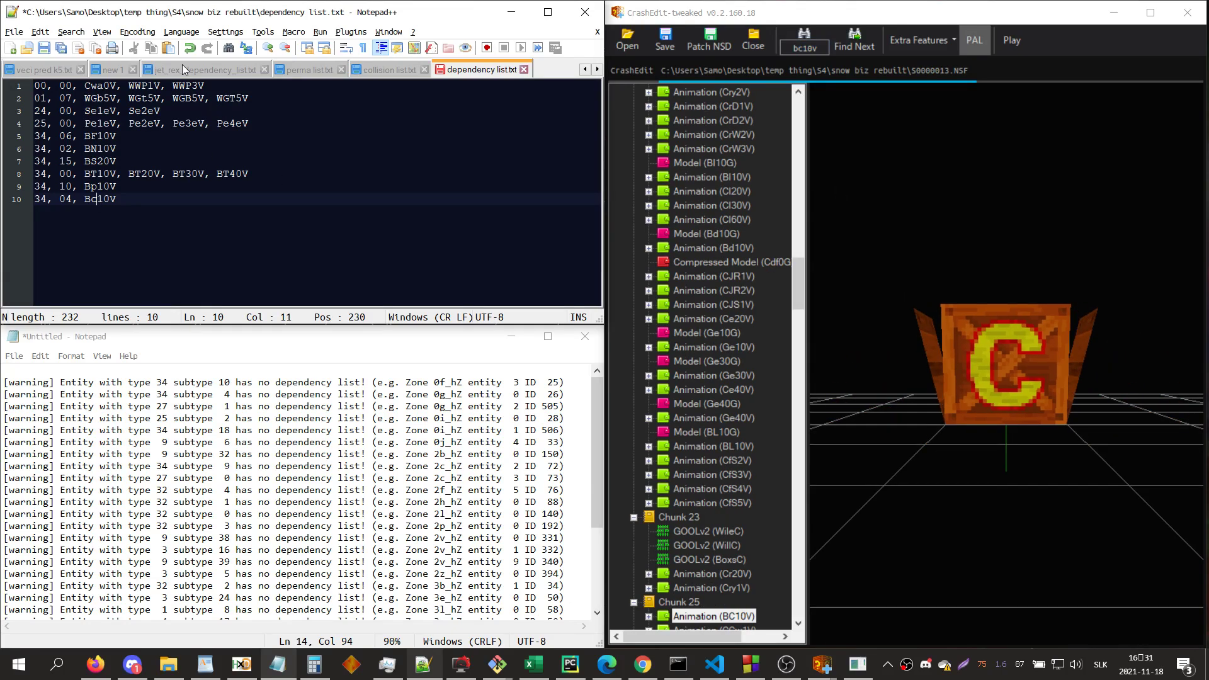
key("BackSpace")
type("C")
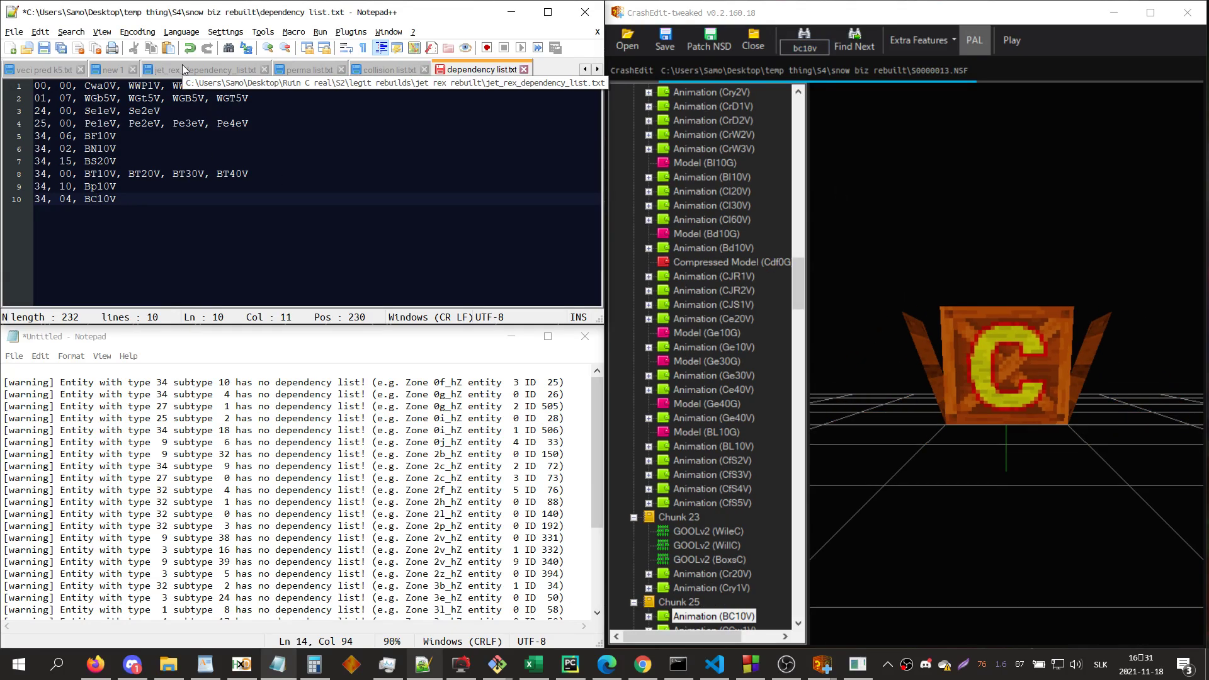
key("End")
key("Return")
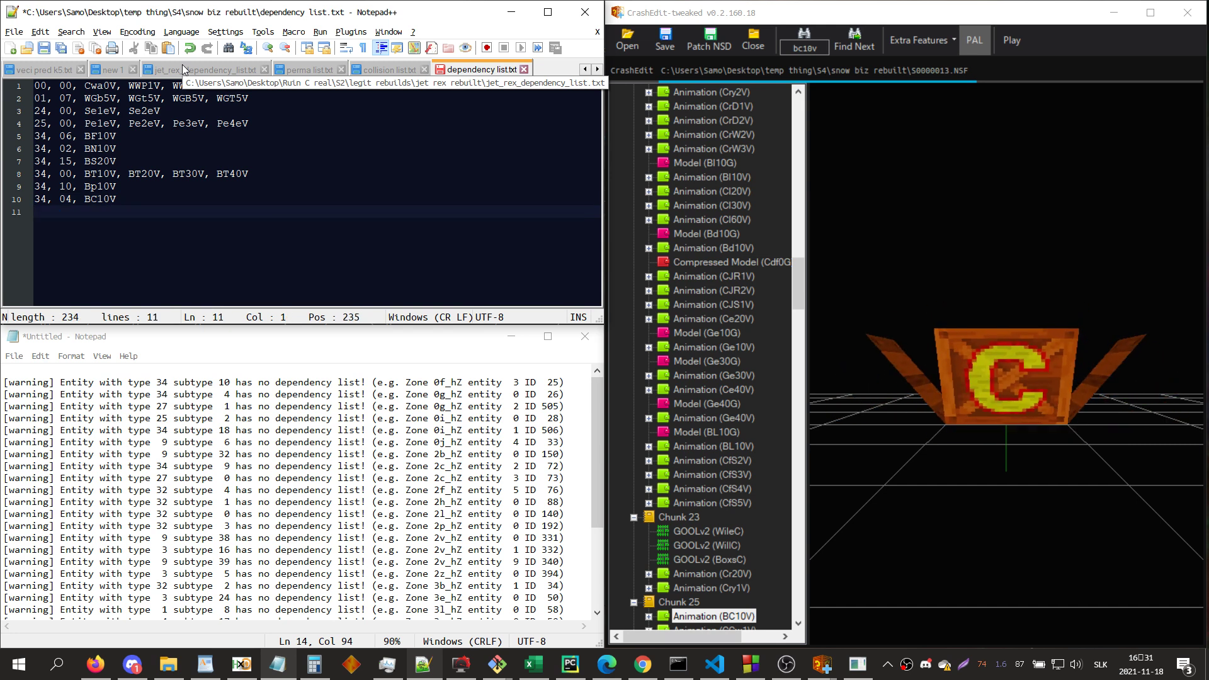
- Remove the type 34 subtype 10 and subtype 4 warnings from the Notepad copy and look up entity "id 505" in CrashEdit
left_click_drag(3, 407, 2, 331)
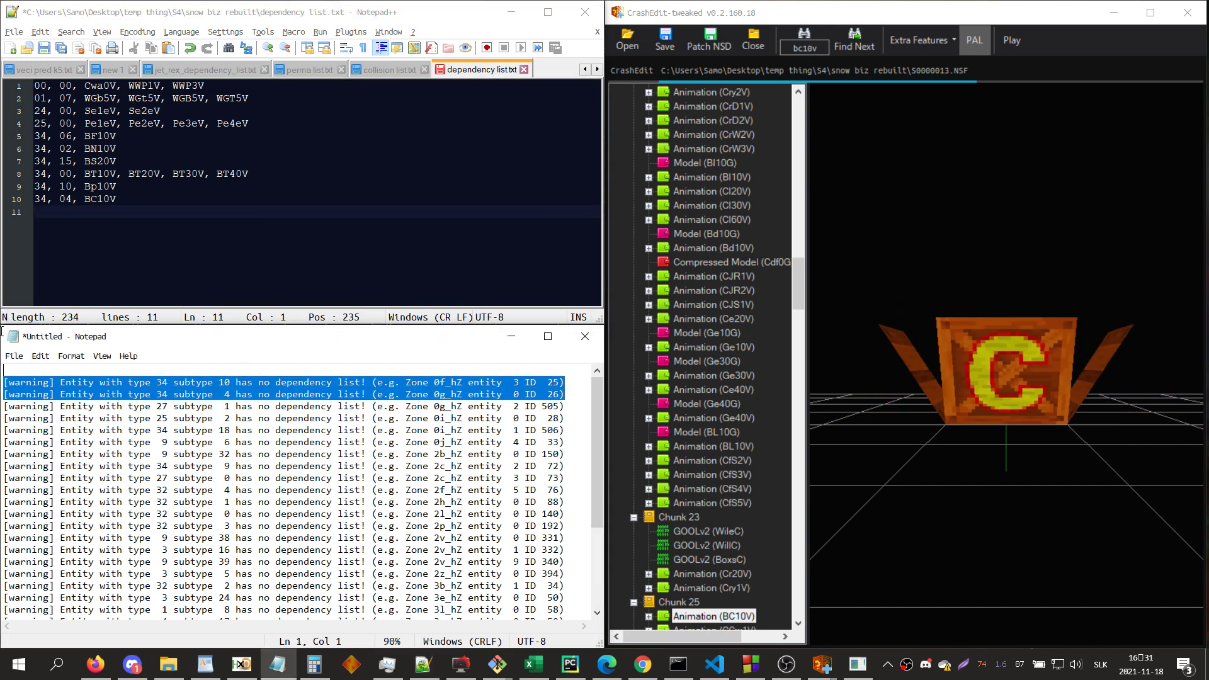
key("ctrl+x")
left_click(1047, 274)
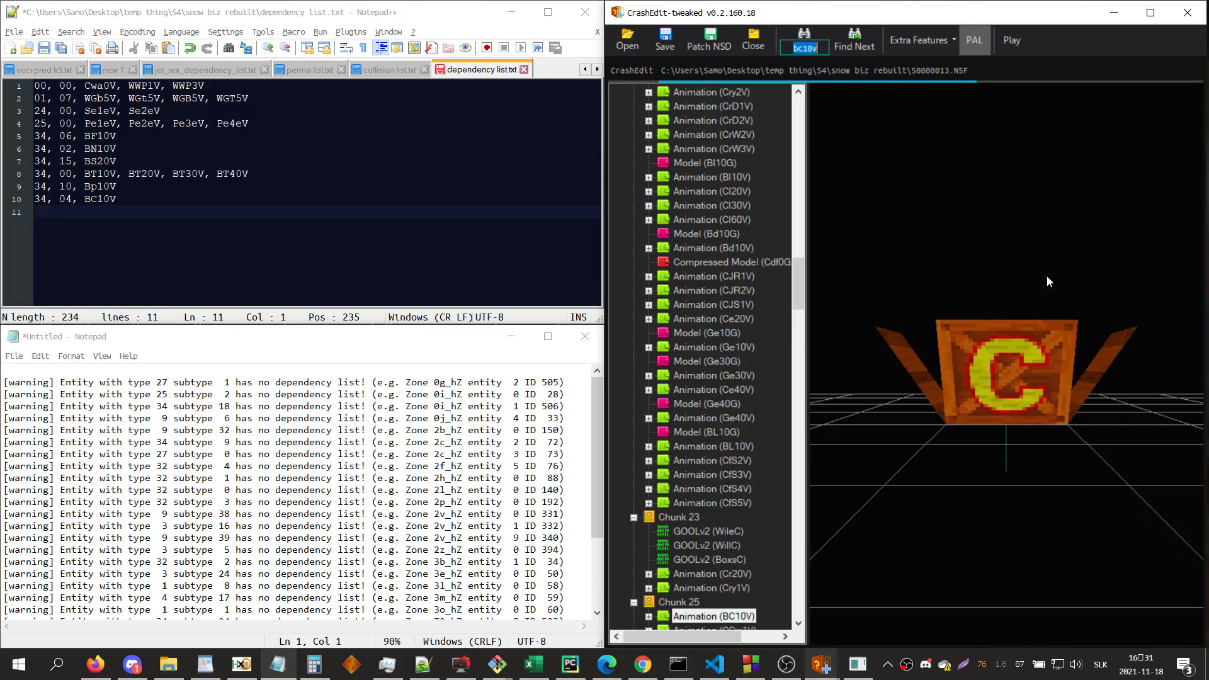
type("od 505")
key("Return")
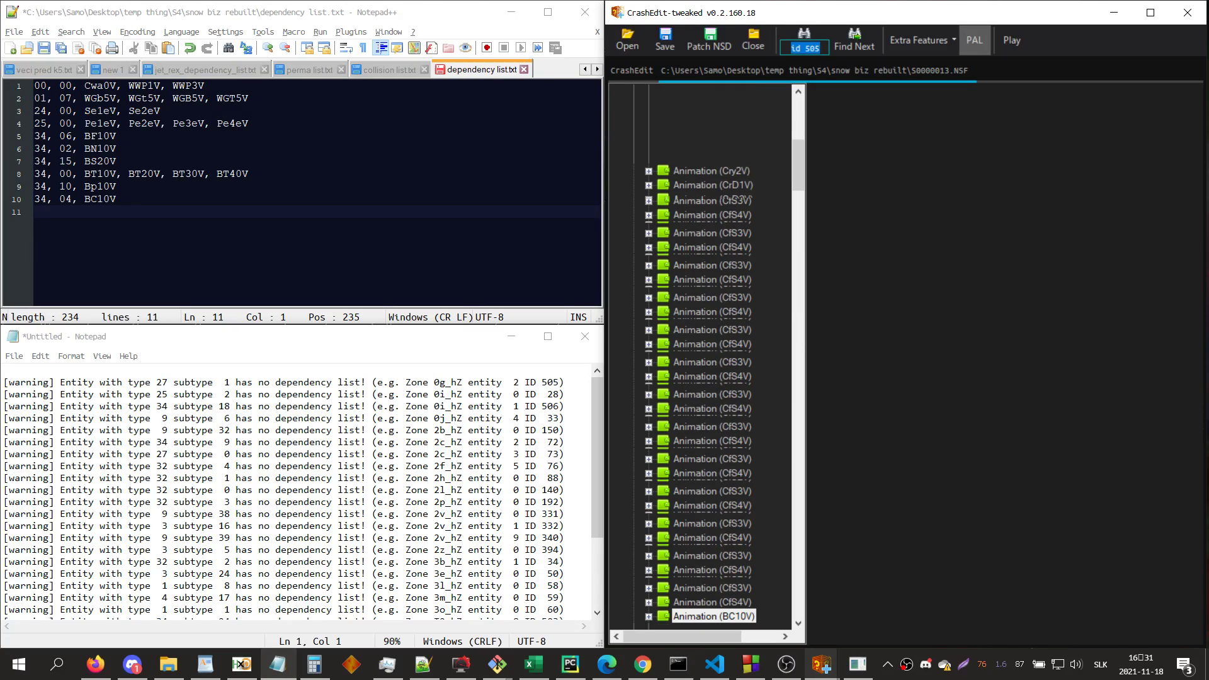
left_click(560, 382)
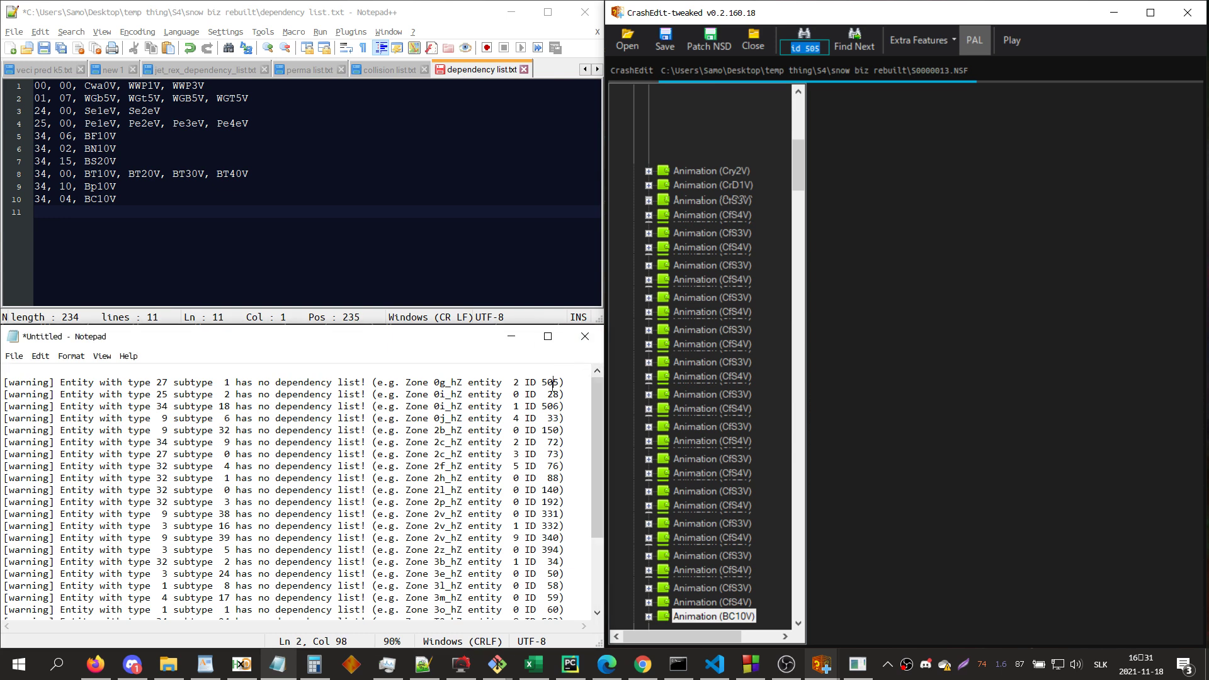
left_click_drag(560, 383, 361, 382)
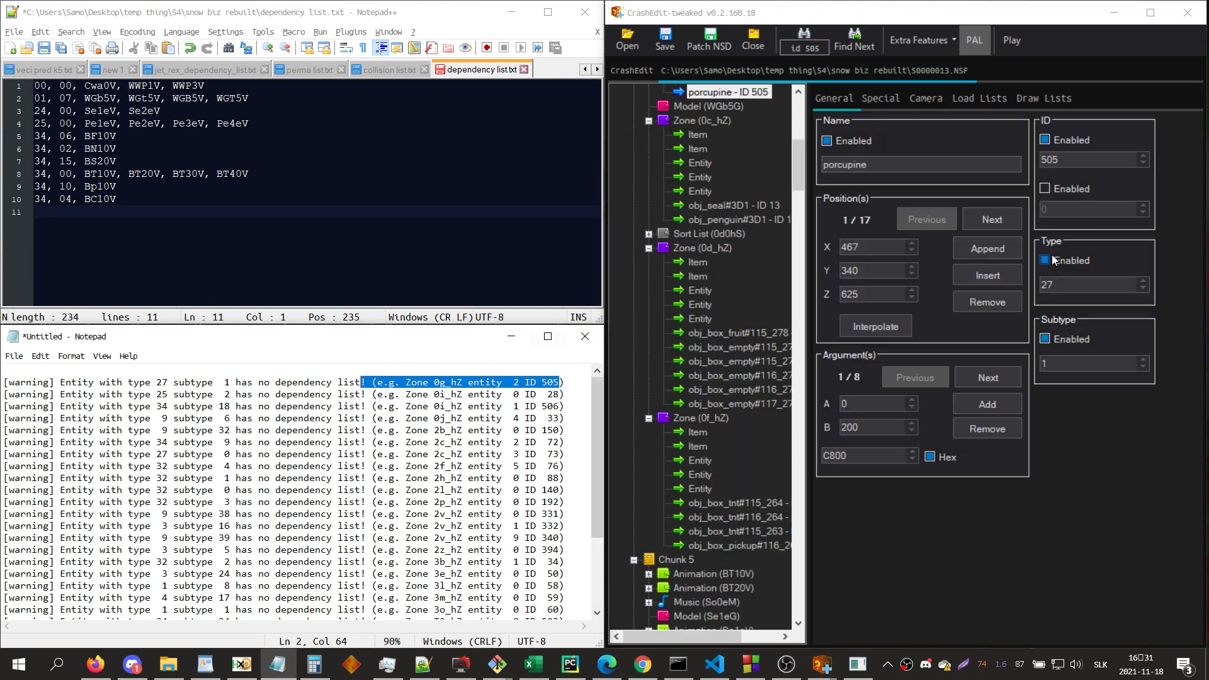
scroll(711, 391, "up", 2)
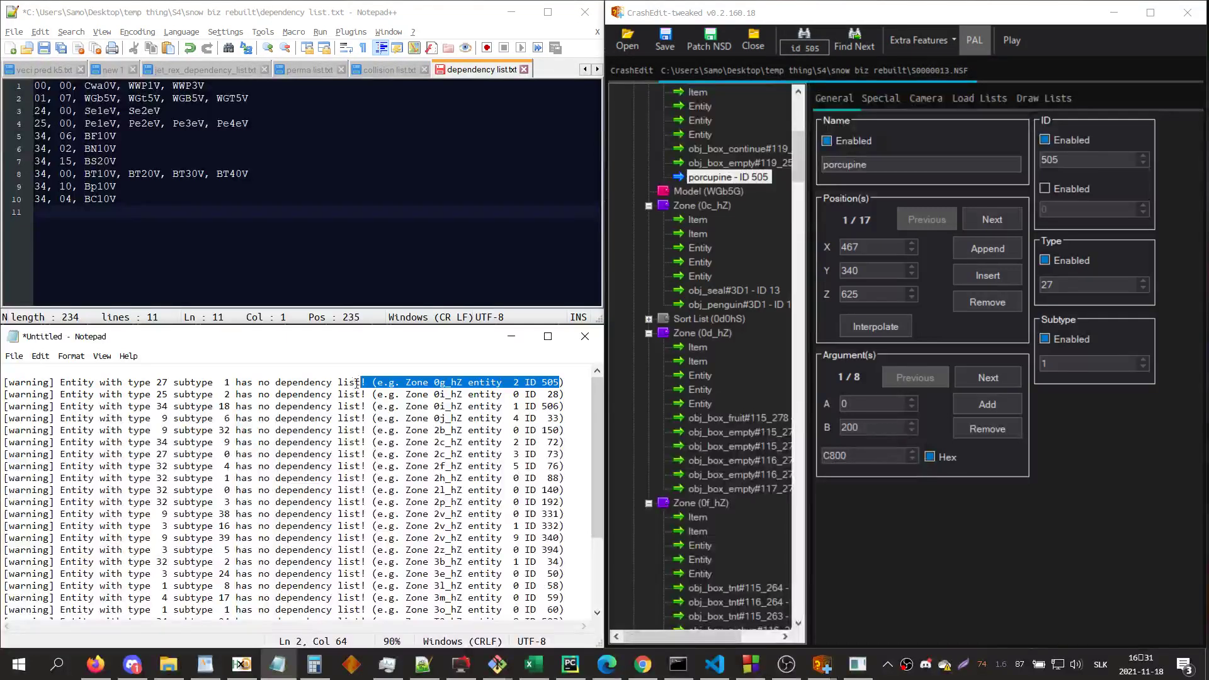
scroll(751, 169, "up", 2)
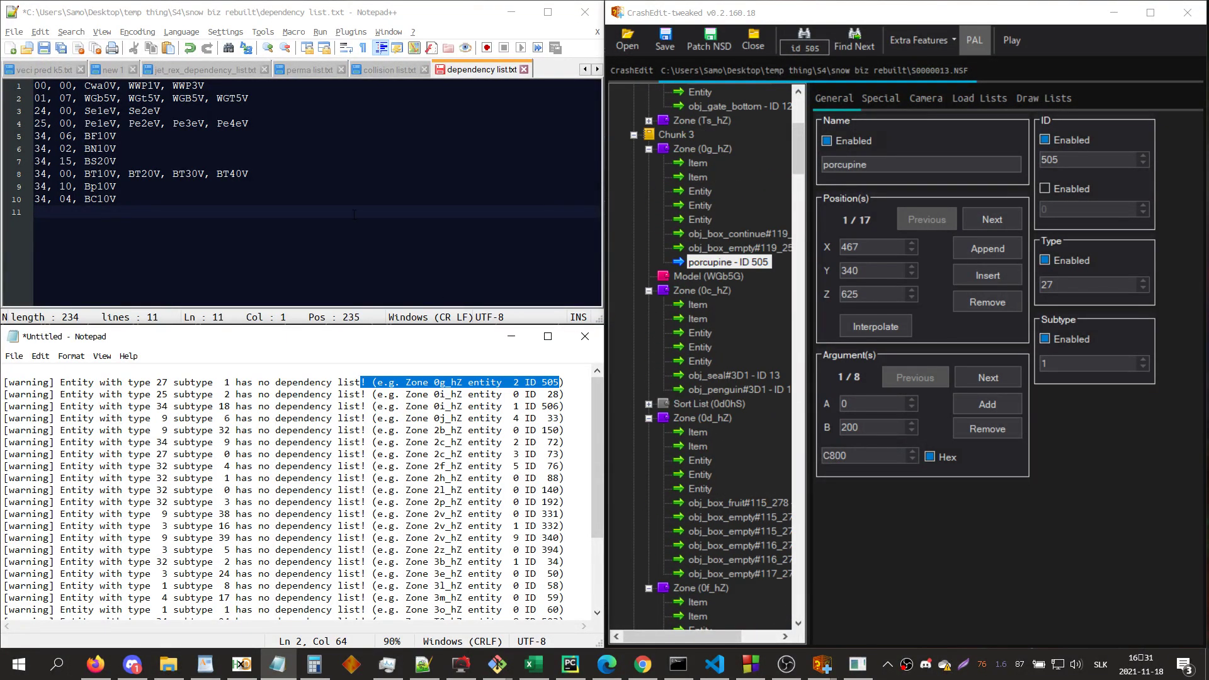
- Start a 27, 01 line, search CrashEdit for "n (po" animations, and list Po1eV, Po2eV and Po3eV on it
left_click(286, 234)
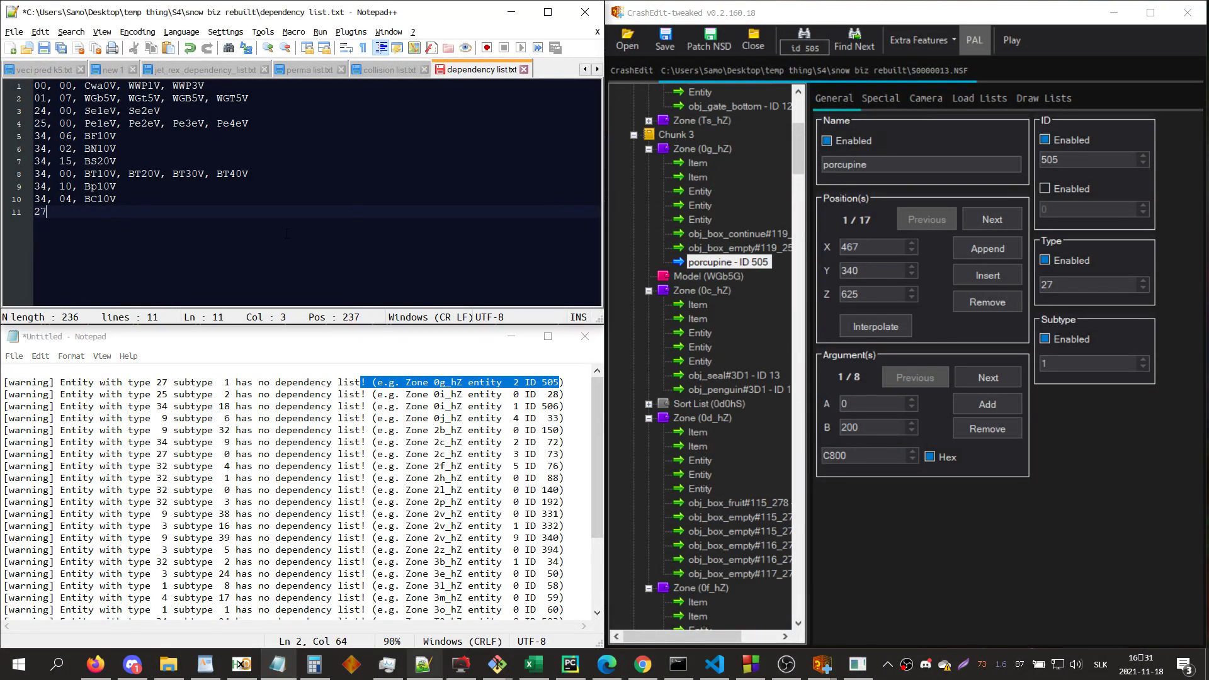
type("27, 01,")
left_click(901, 572)
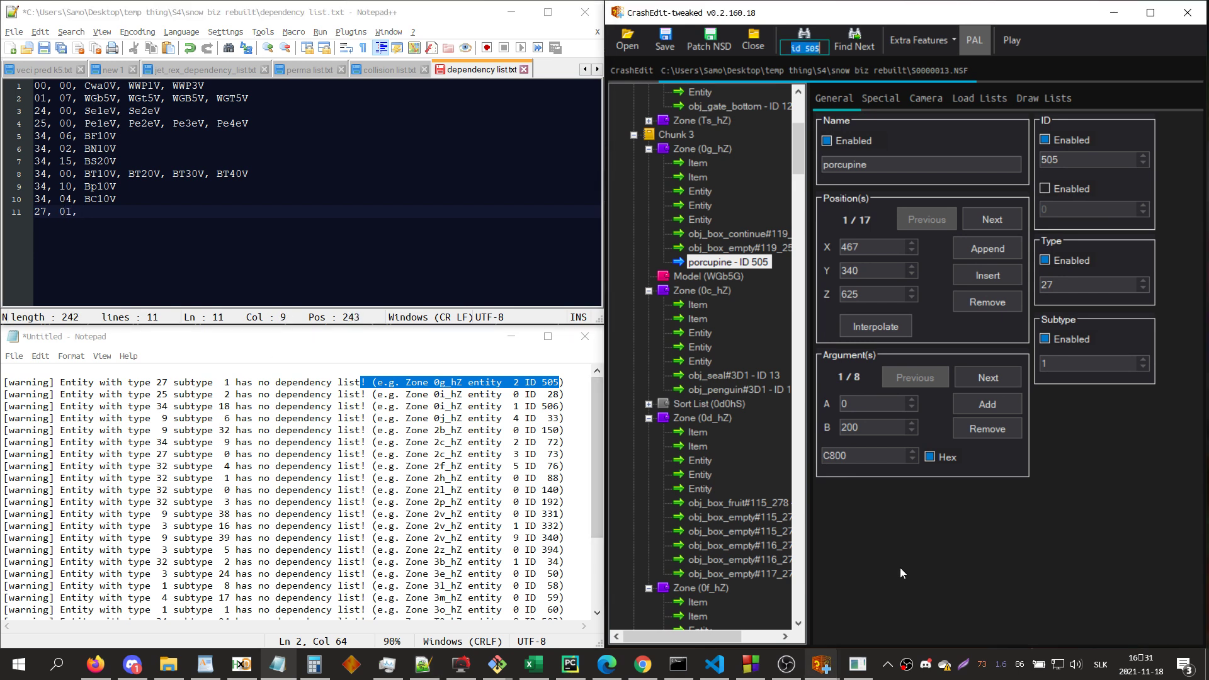
type("n (po")
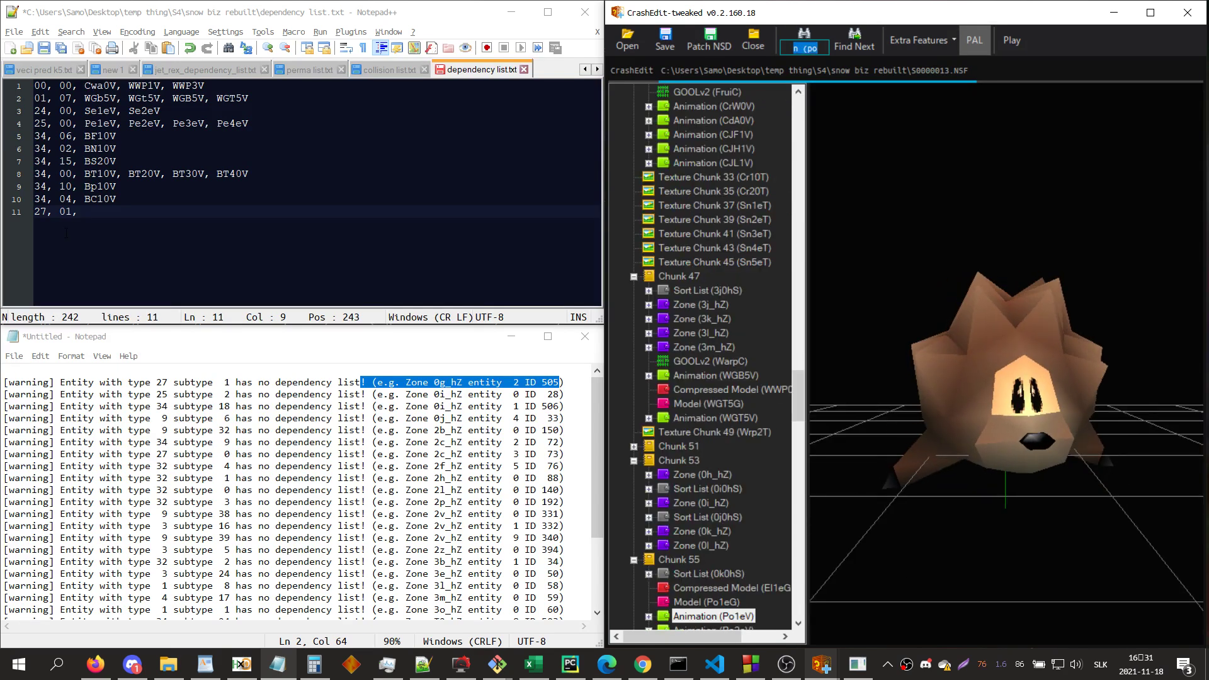
left_click(106, 218)
type("Po1eV")
key("Return")
key("BackSpace")
type(", Po2eV, Po3eV")
- Go through the remaining "n (po" animations in CrashEdit, add Po4eV to the 27, 01 line, and start a new line
scroll(738, 463, "down", 3)
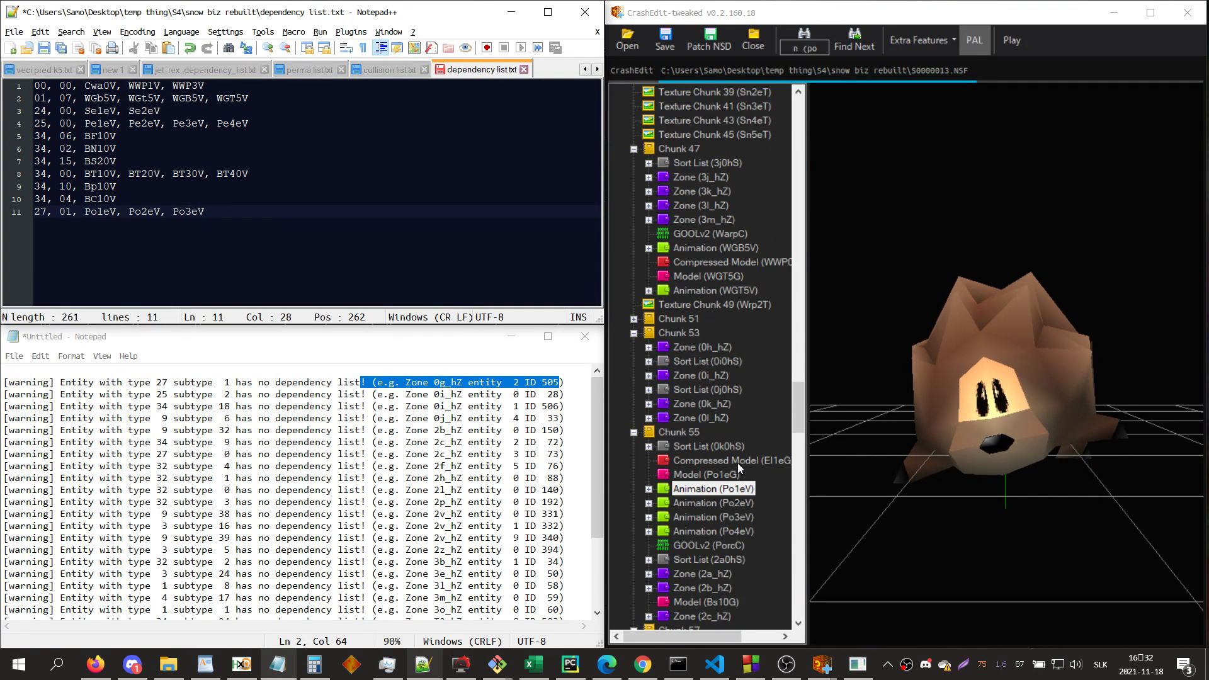
left_click(962, 488)
key("Return")
key("Return")
key("Return")
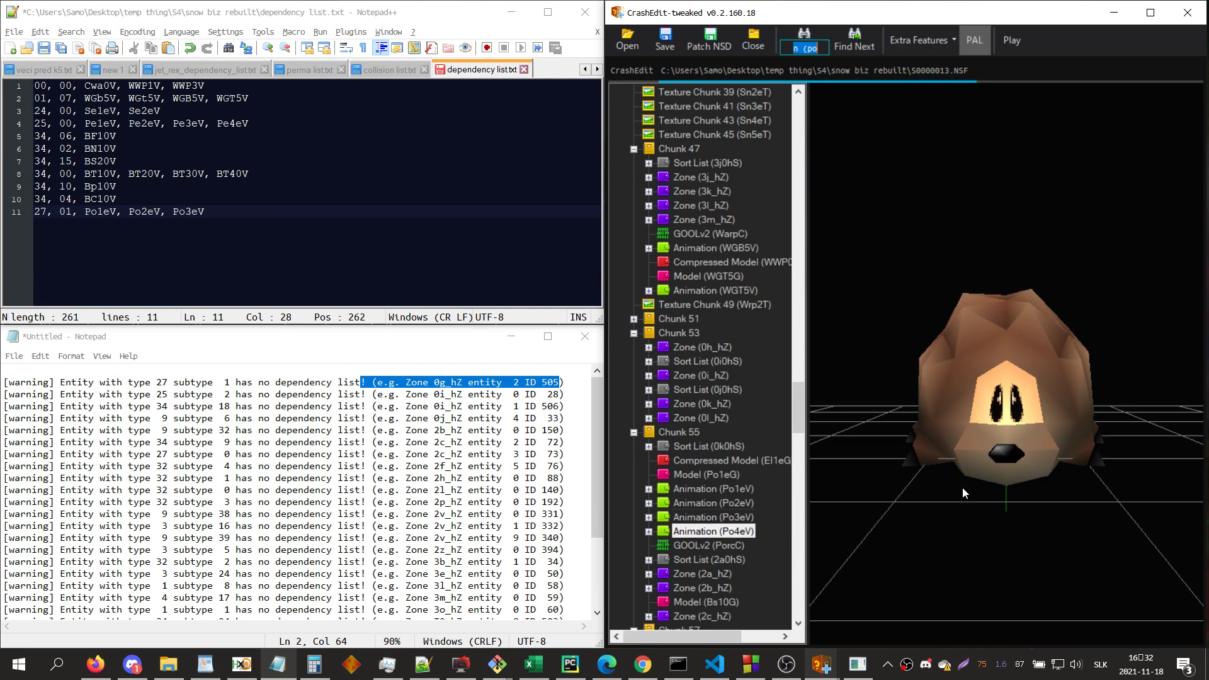
key("Return")
key("Return")
left_click(233, 209)
type(", Po4e")
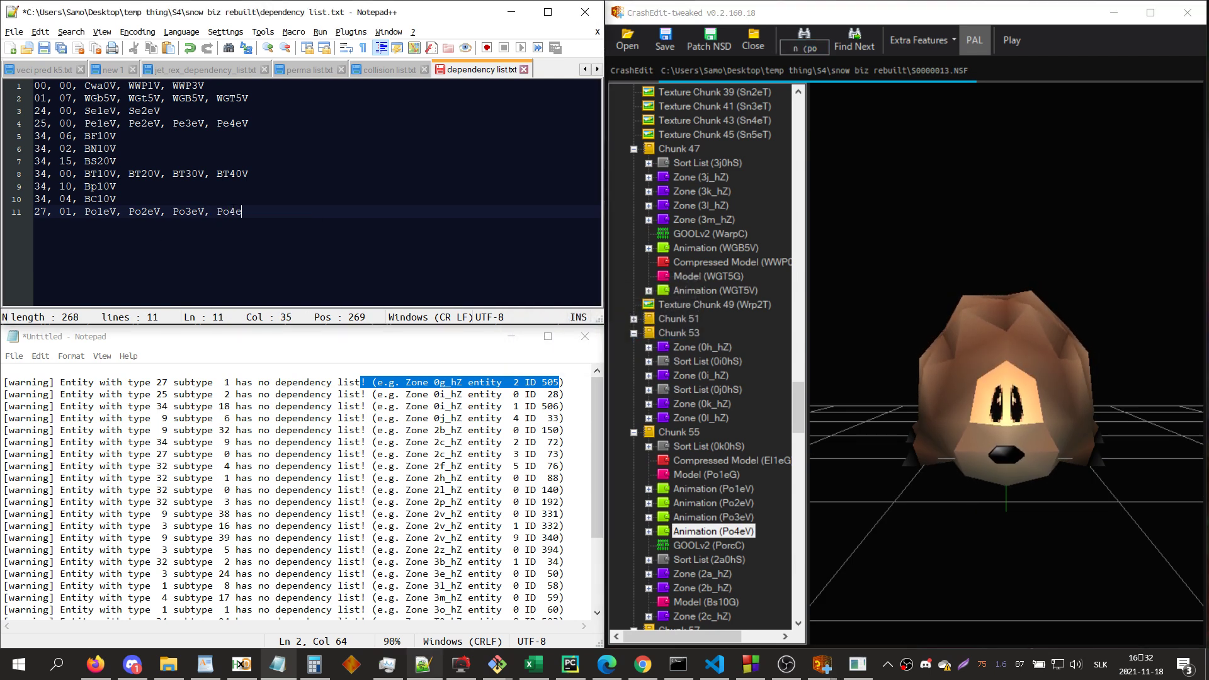
type("V")
key("Return")
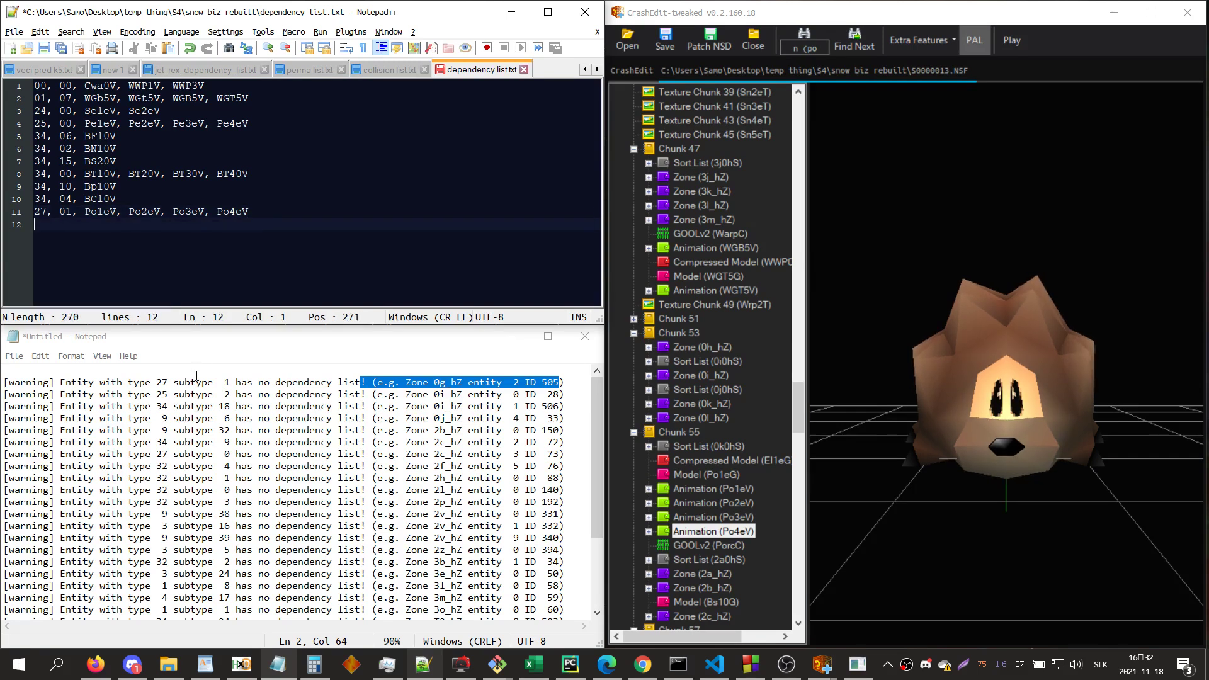
- Delete the type 27 subtype 1 warning from the Notepad copy and look up entity "id 28" in CrashEdit
left_click(570, 383)
key("shift+Up")
key("BackSpace")
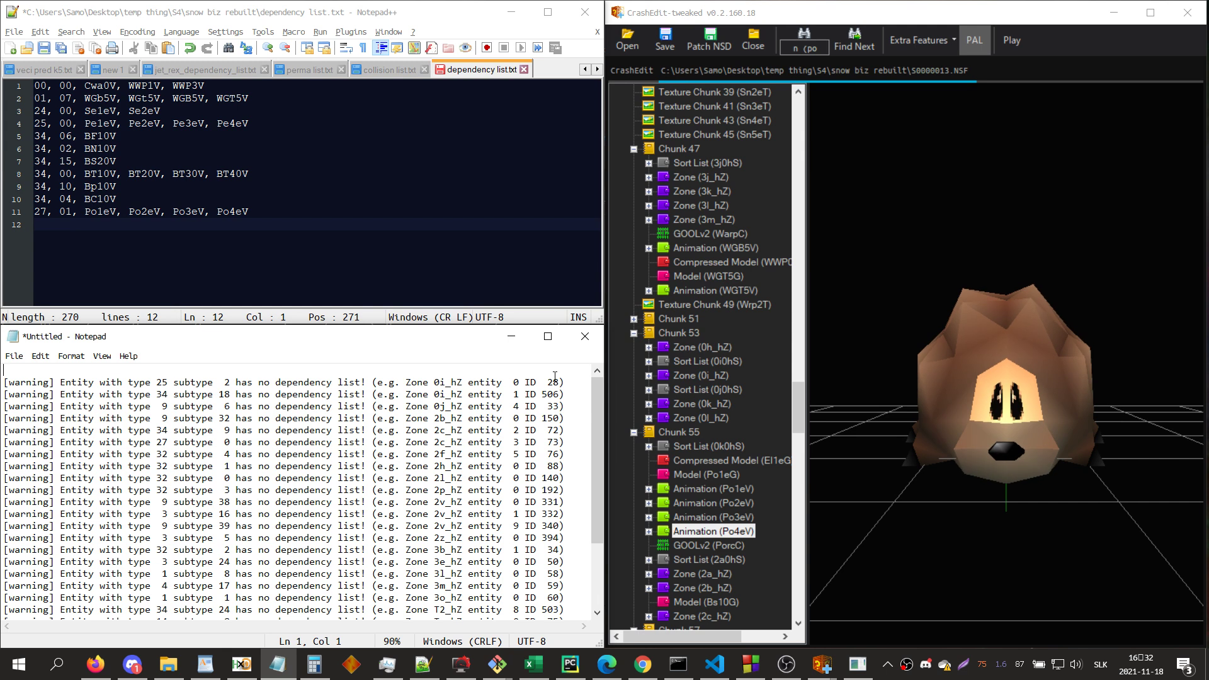
key("shift+Down")
left_click(966, 264)
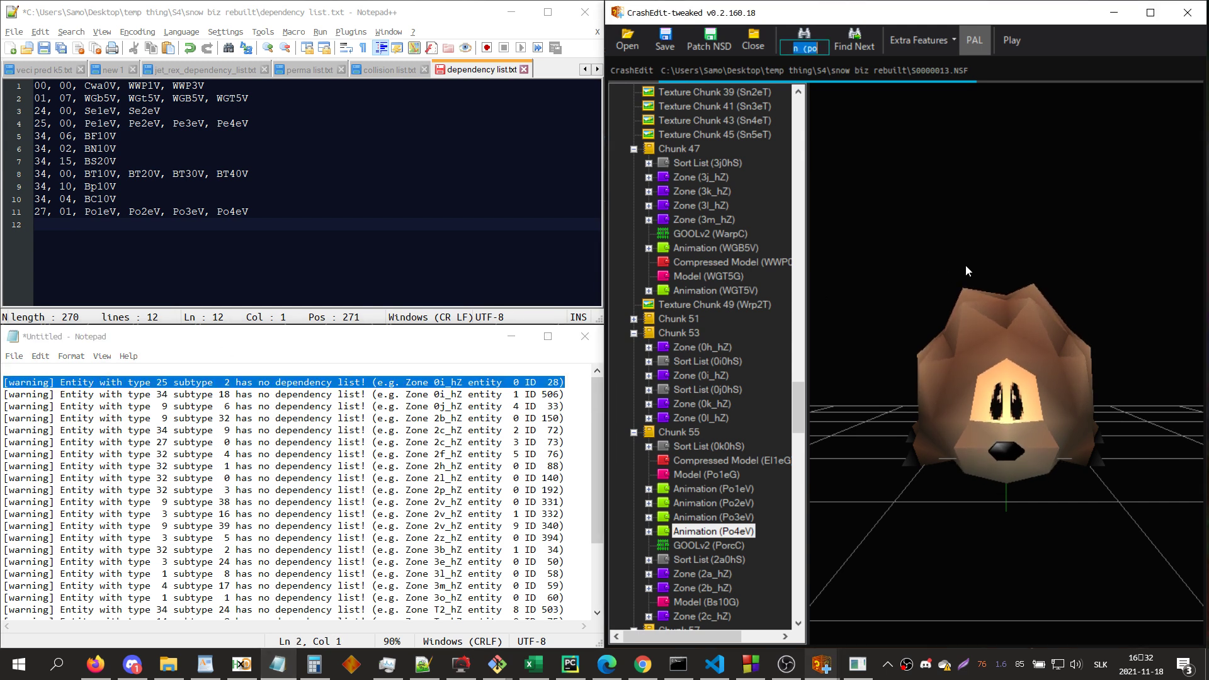
type("o")
key("BackSpace")
type("id 28")
key("Return")
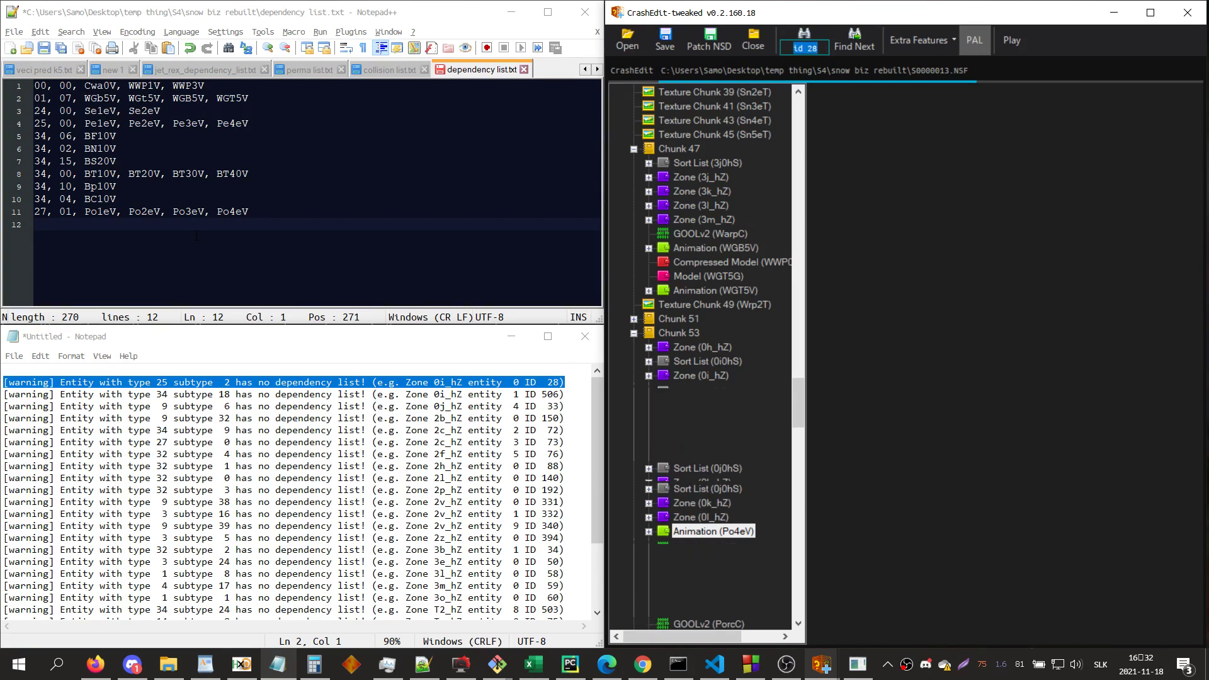
- Start a "25, 02," line in the dependency list and inspect the scene of Zone 0i_hZ in CrashEdit
left_click(197, 236)
type("25,")
key("Insert")
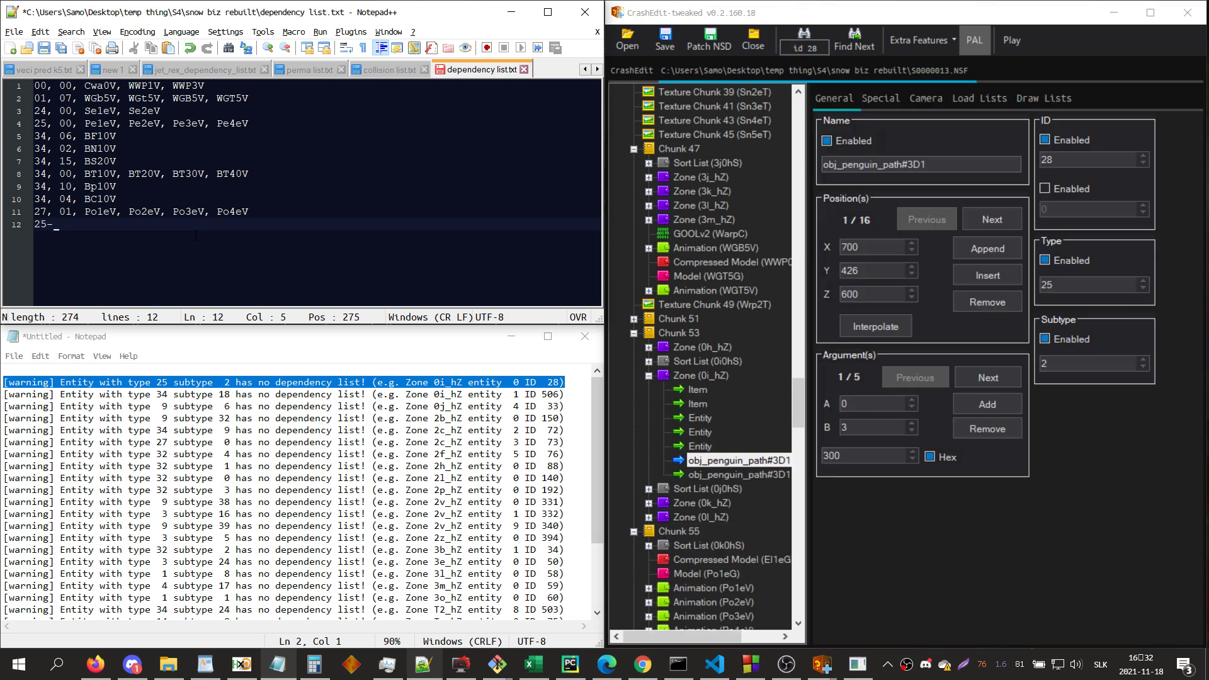
type("02")
left_click(966, 550)
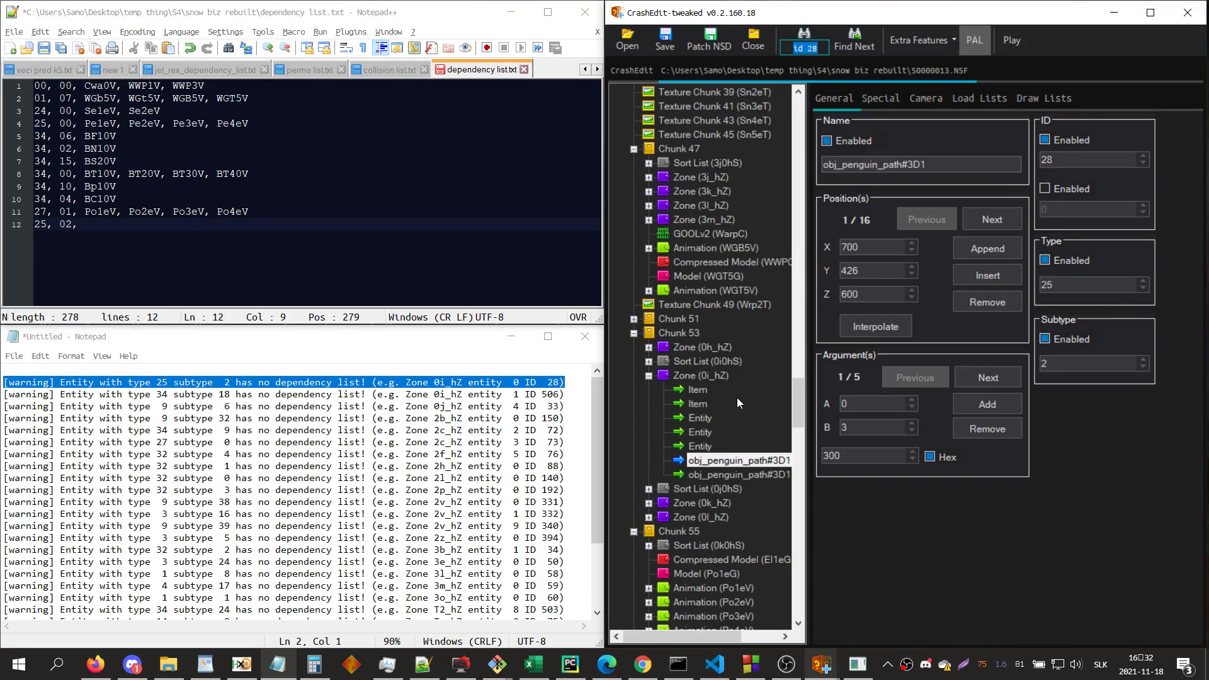
left_click(700, 375)
left_click_drag(1007, 415, 1046, 403)
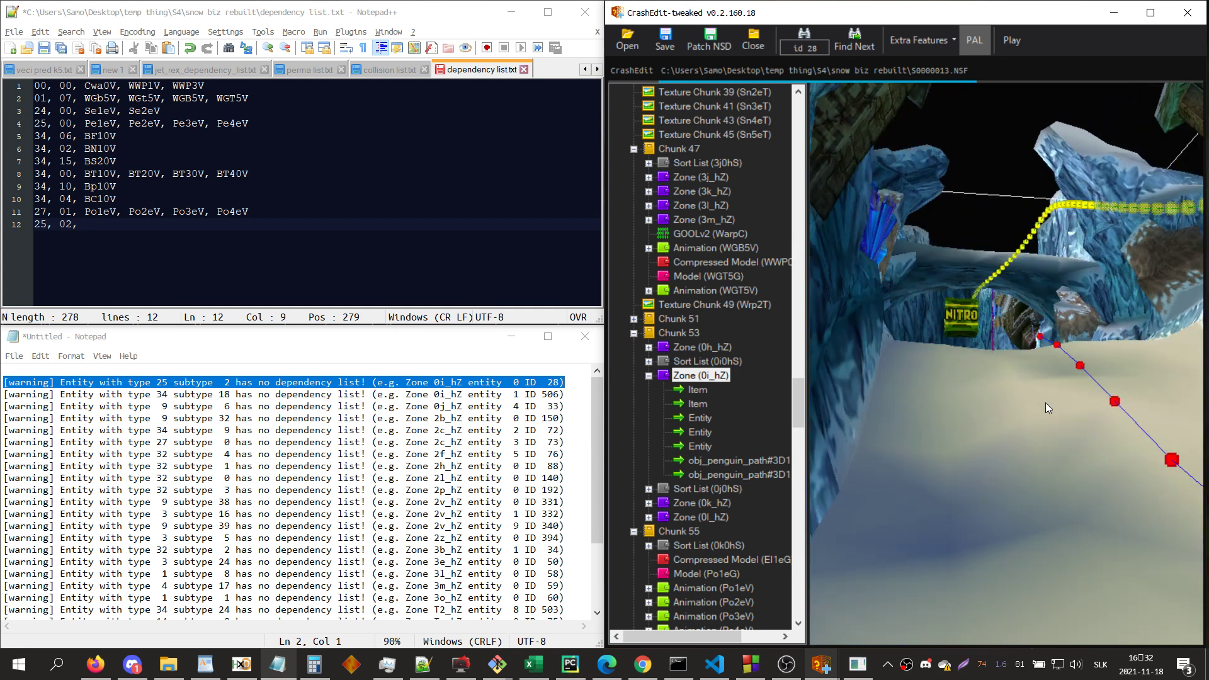
left_click_drag(1071, 504, 1029, 432)
- Go through the "n (pe" animations in CrashEdit and add Pe3hV and Pe4hV to the 25, 02 line
left_click(1031, 305)
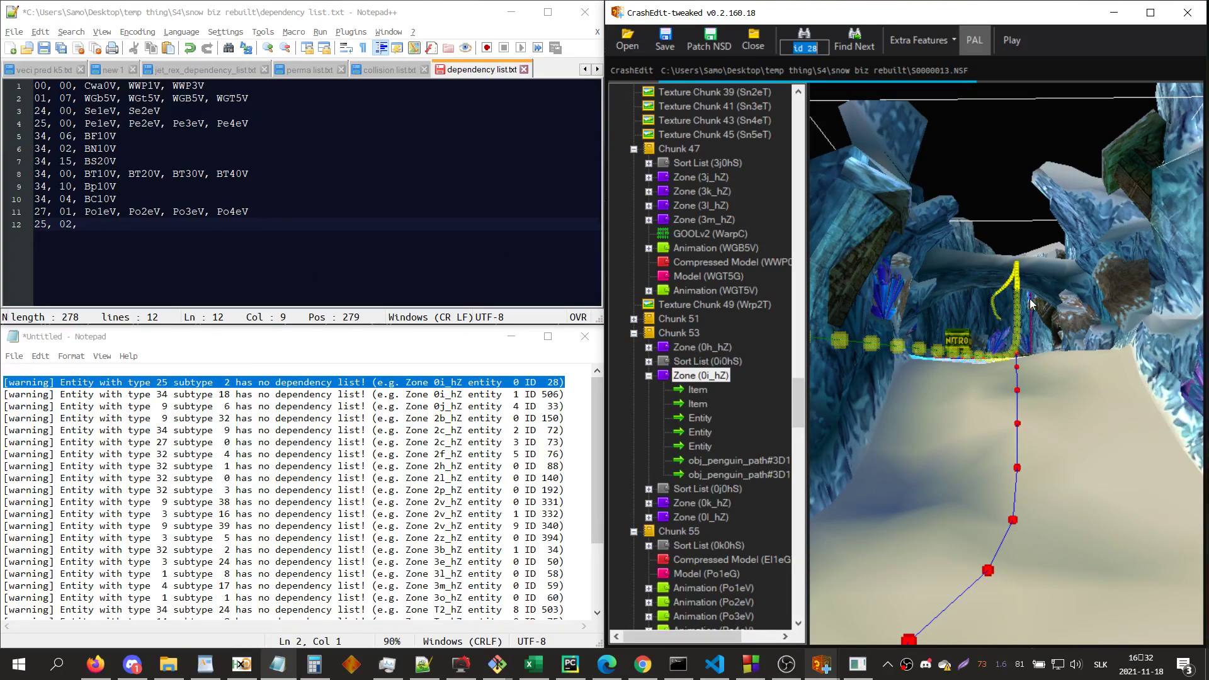
type("(pe")
key("Return")
key("Return")
key("Return")
key("Return")
left_click(340, 249)
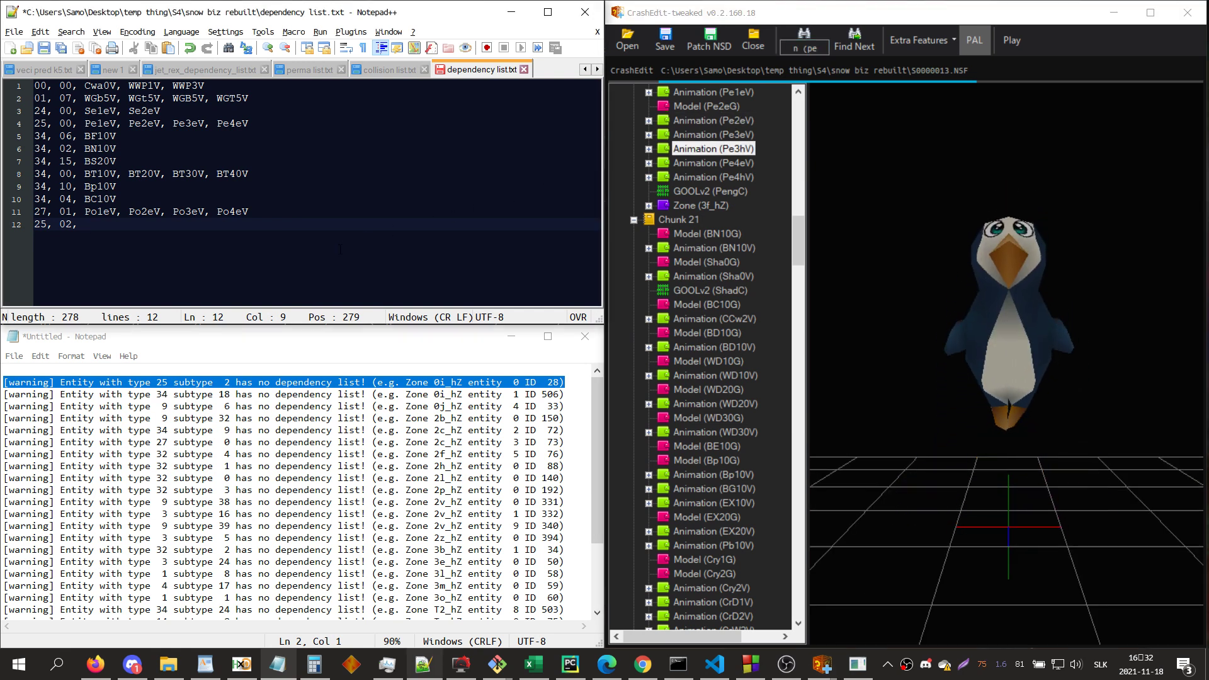
key("BackSpace")
type("Pe3hV")
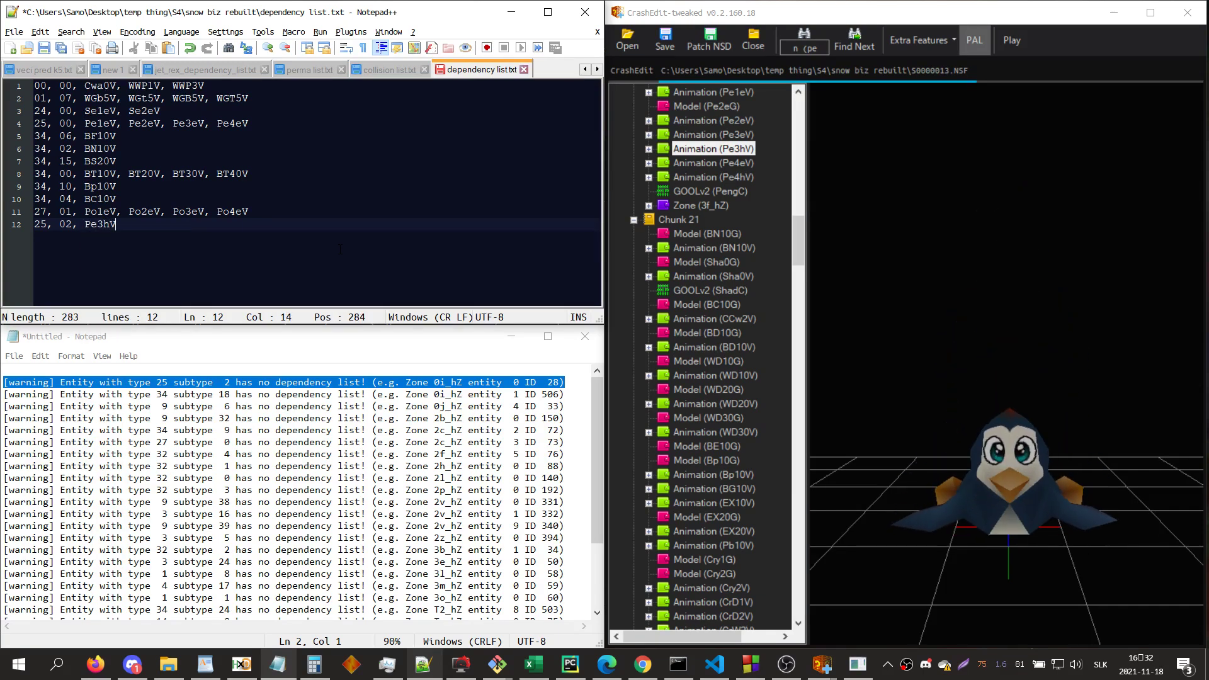
type(", Pe4hV")
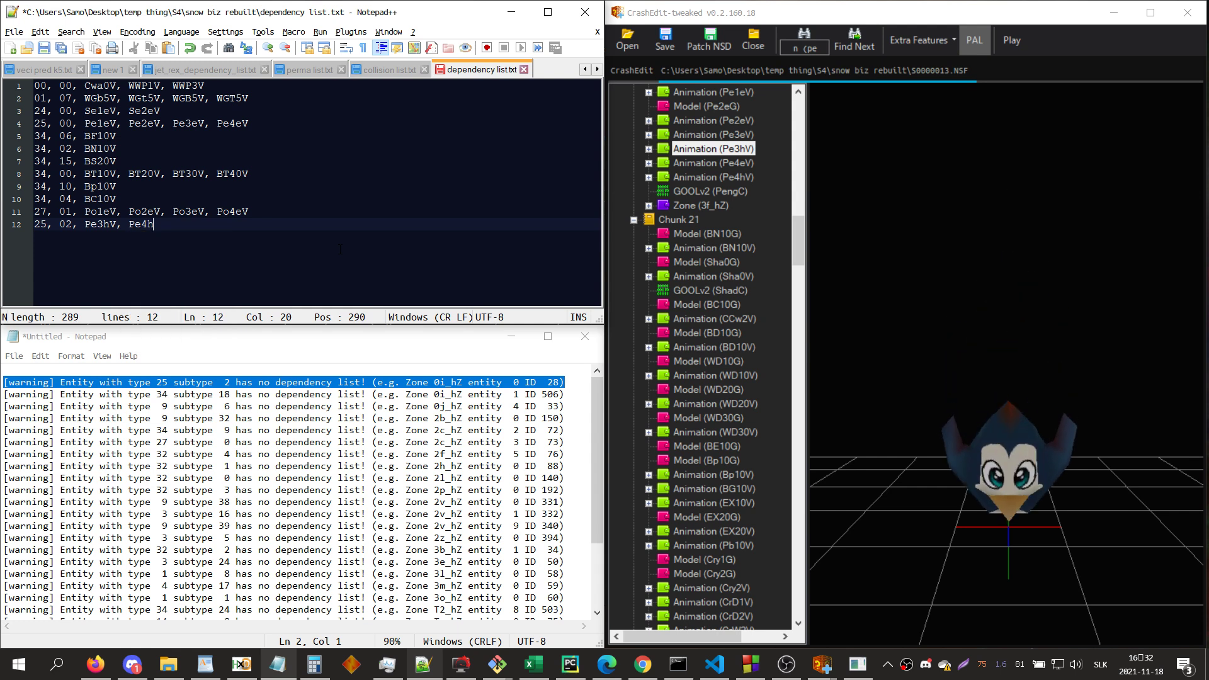
- Check the Pe4hV animation in CrashEdit and delete the type 25 subtype 2 warning from the Notepad copy
left_click(1094, 240)
key("Return")
key("Return")
key("Return")
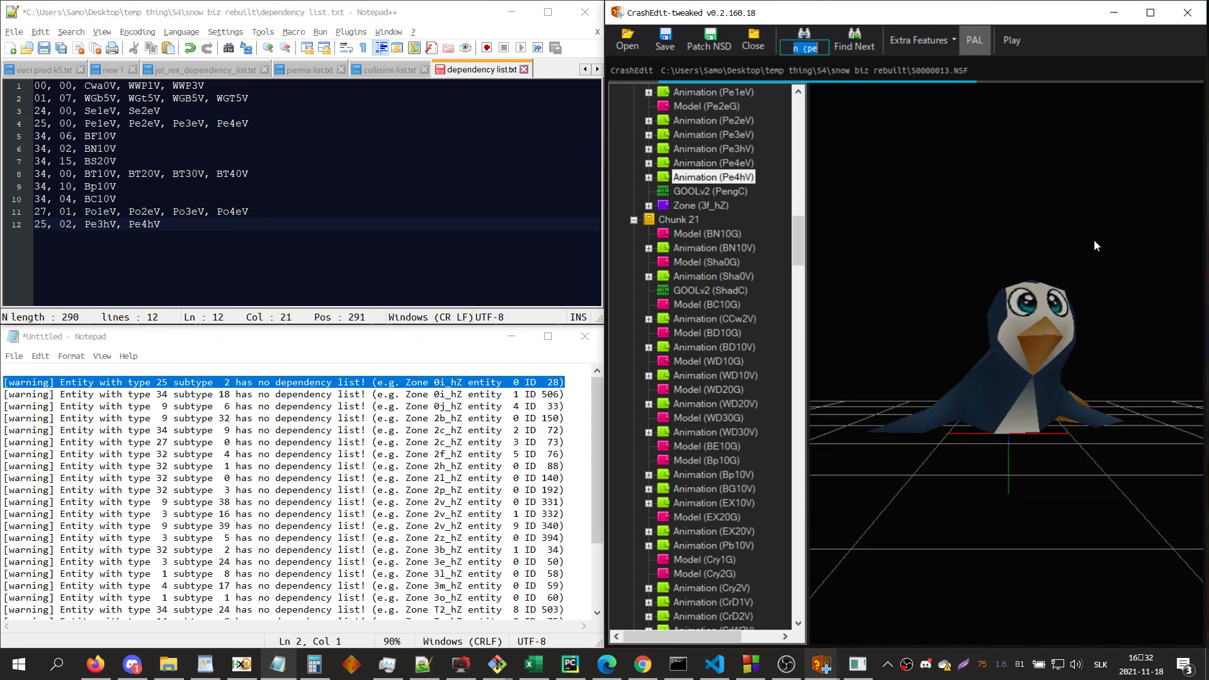
key("Return")
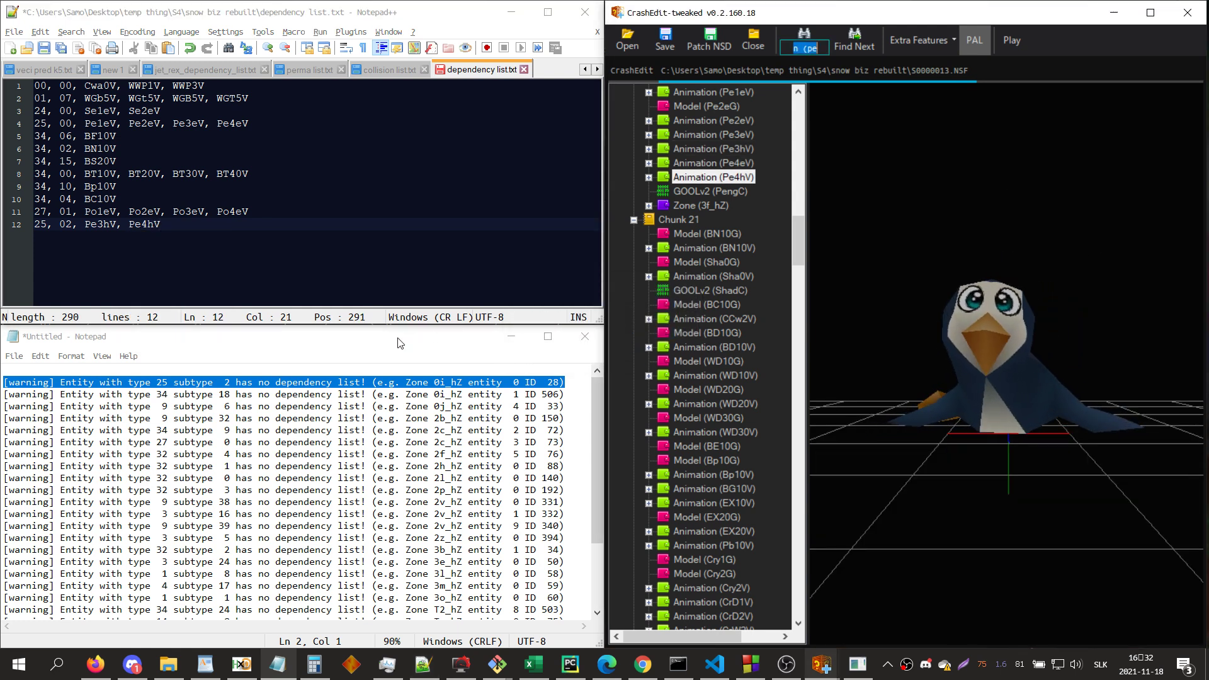
left_click(558, 387)
left_click_drag(580, 381, 567, 371)
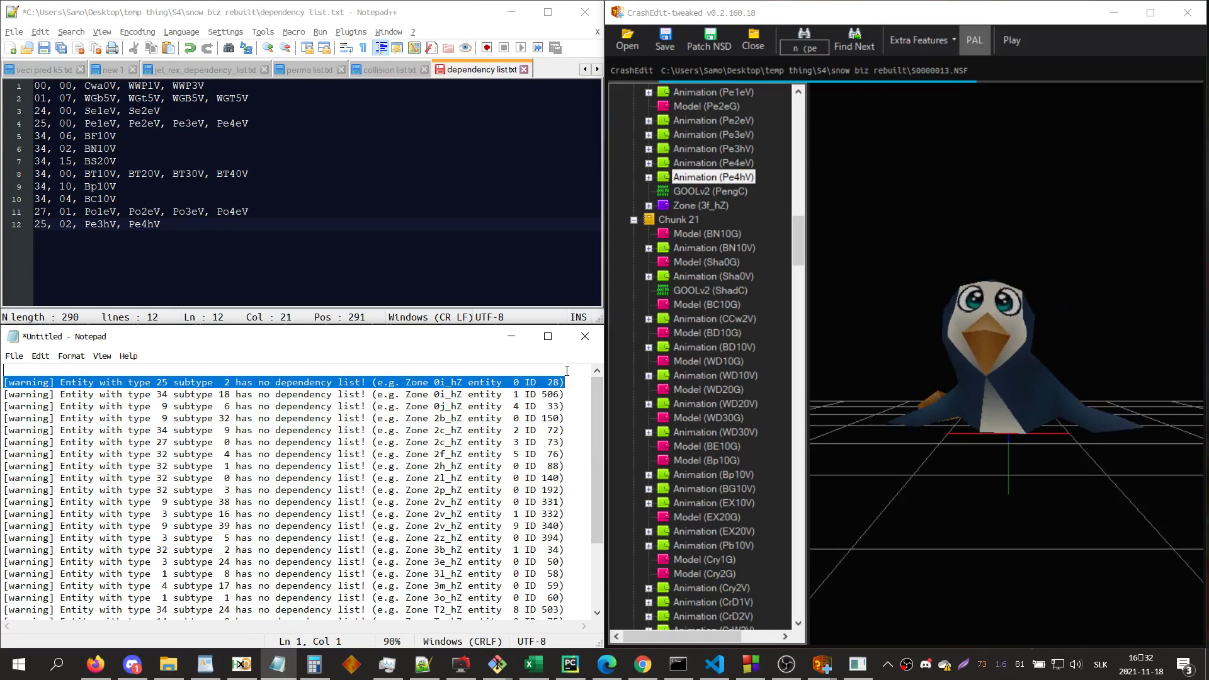
key("Delete")
- Add a "34, 18, Bn10V" line to the dependency list and start a new line below it
left_click(882, 346)
left_click(343, 240)
key("Return")
type("34, 18,")
key("ctrl+Return")
type("Bn10V")
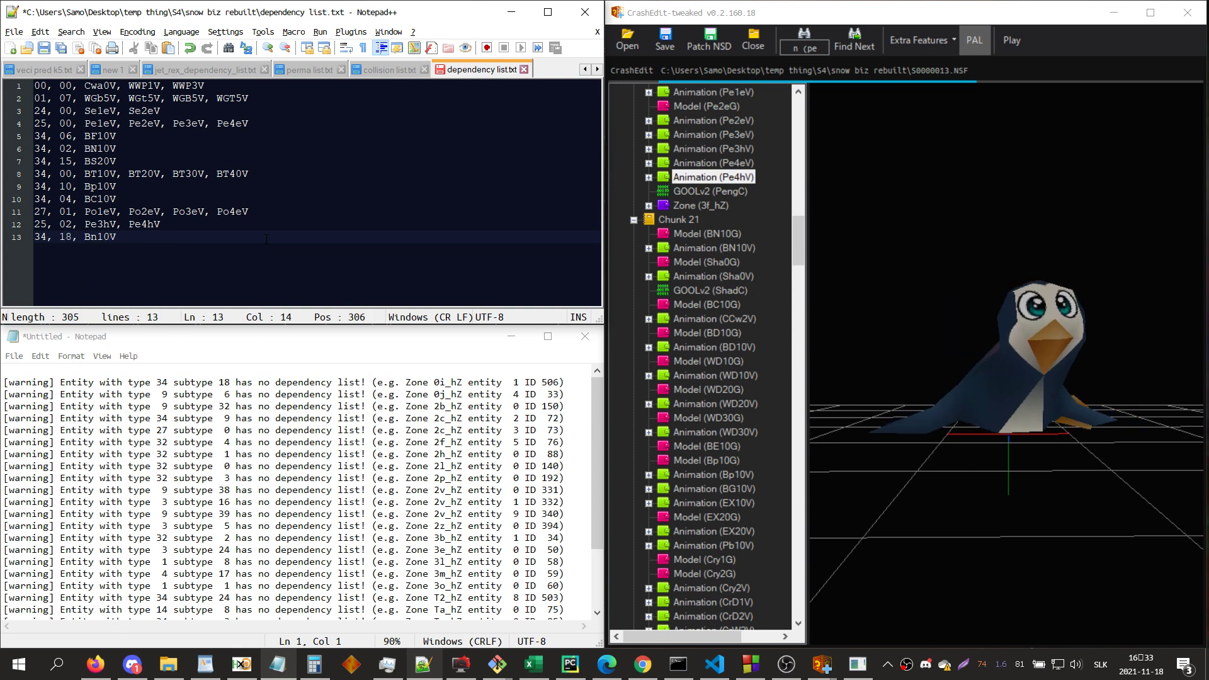
key("Return")
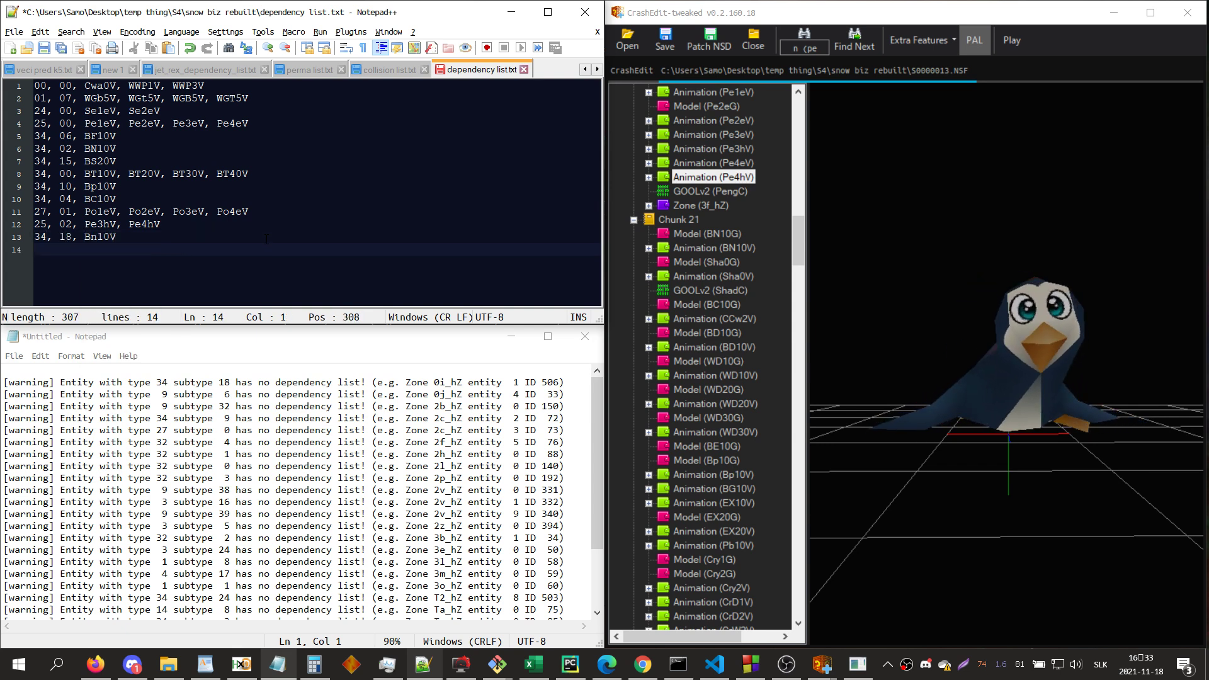
- Look up the "elev" entity in CrashEdit and add a "09, 06, El1eV" line to the dependency list
type("09,")
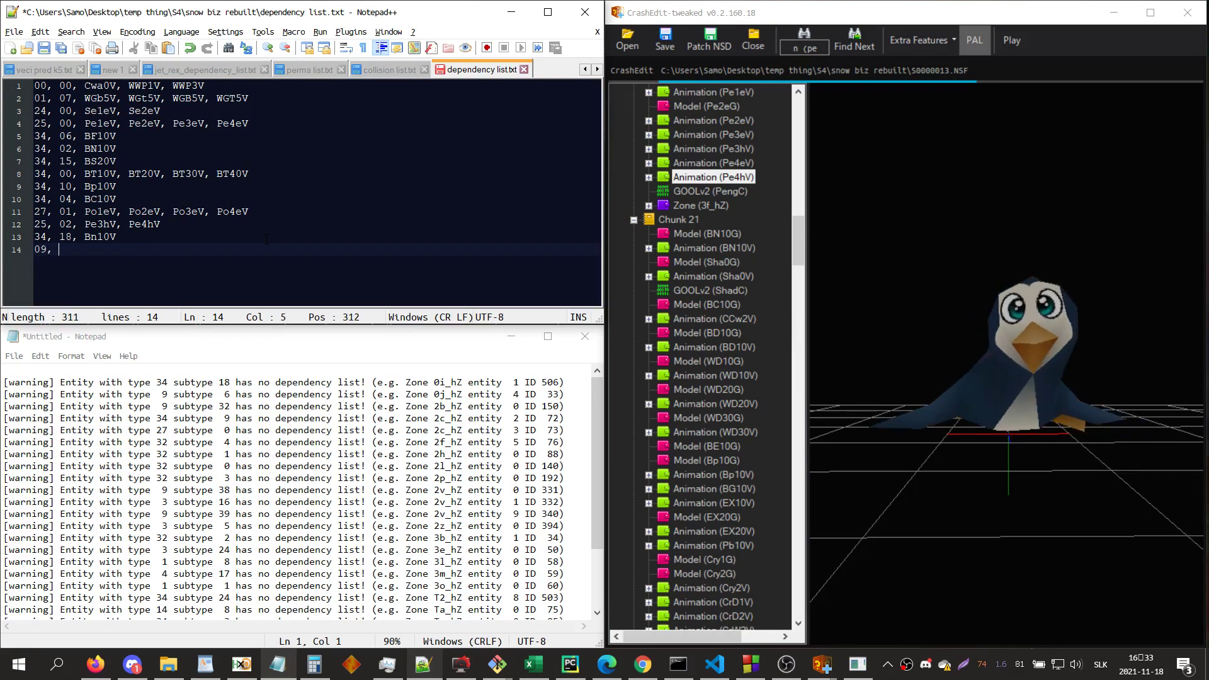
left_click(854, 260)
key("ctrl+f")
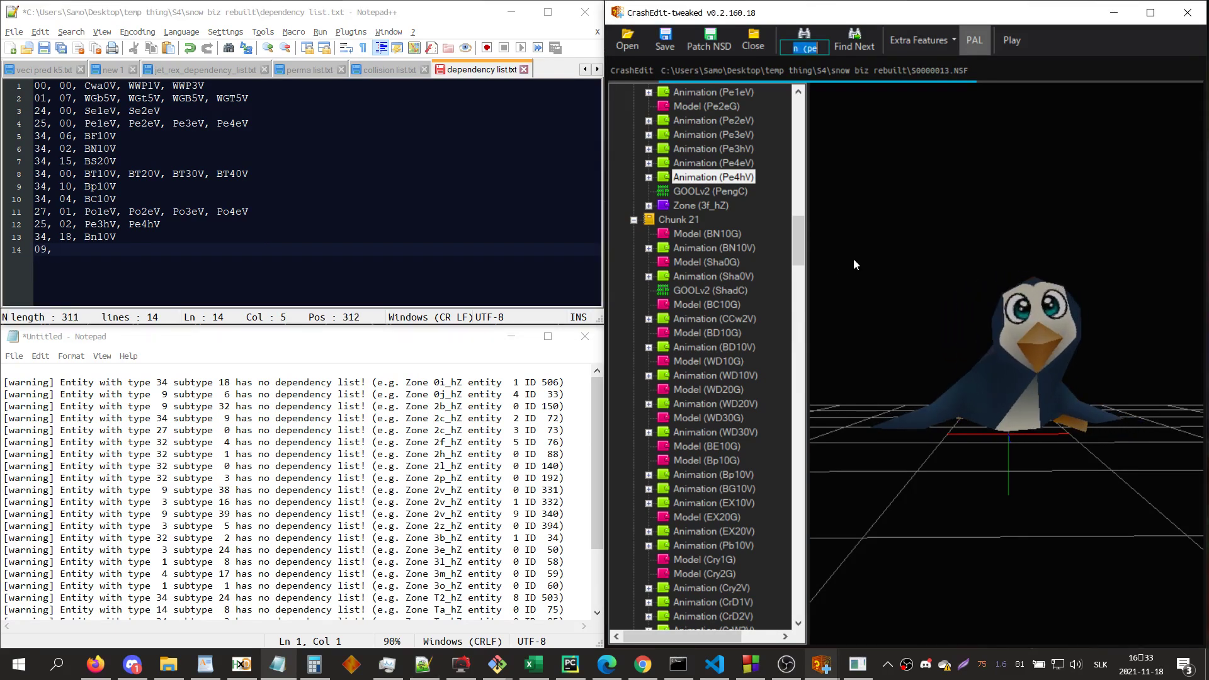
type("elev")
key("Return")
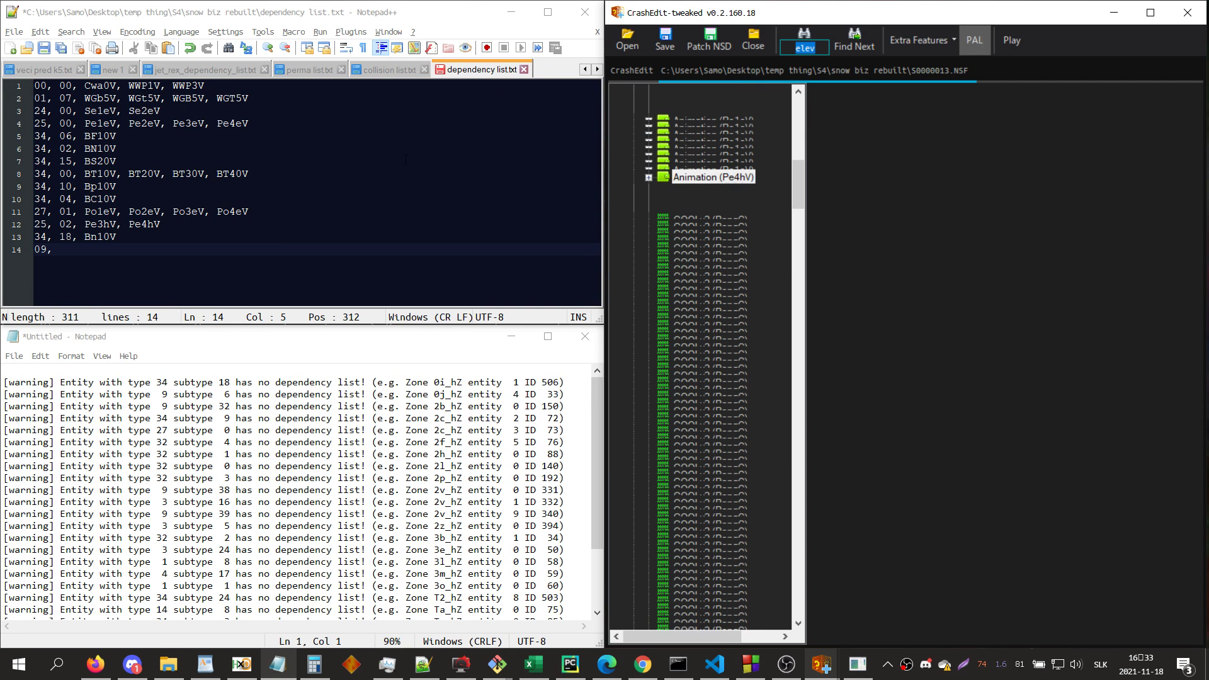
type("06, E")
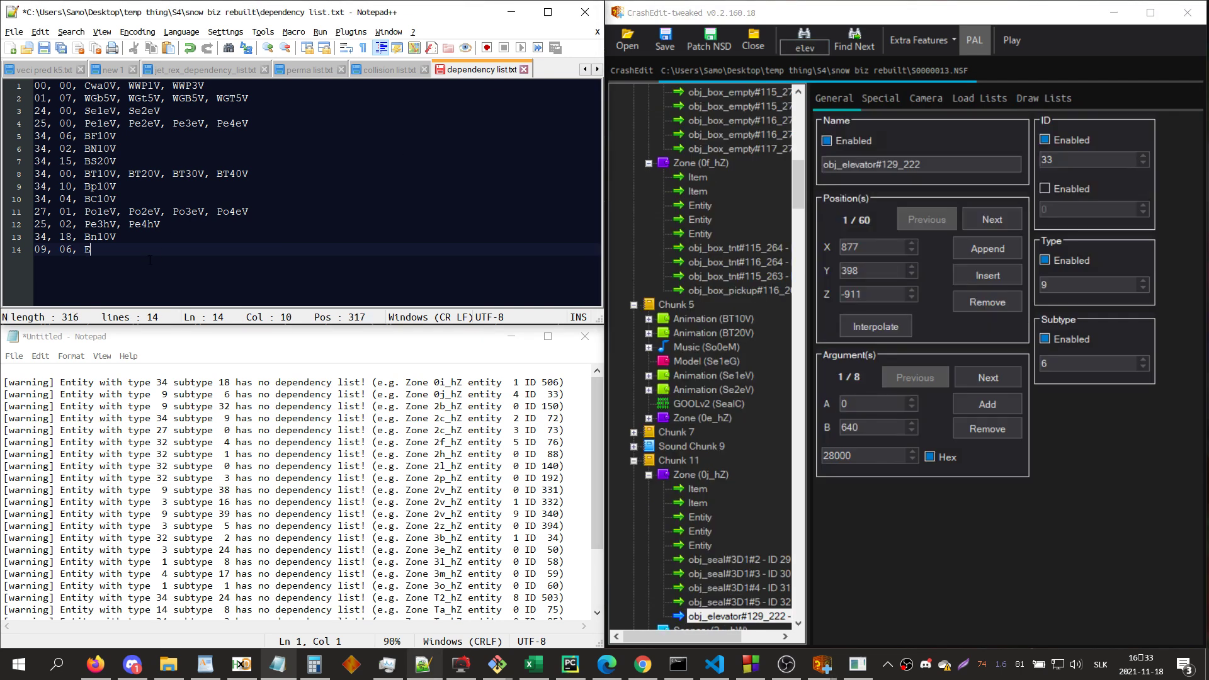
type("l1eV")
- Search CrashEdit for "n (el" and inspect the El1eV and El2eV animations
left_click(929, 593)
type("ele")
key("BackSpace")
type("1")
key("BackSpace")
key("BackSpace")
key("BackSpace")
type("n (el")
key("Return")
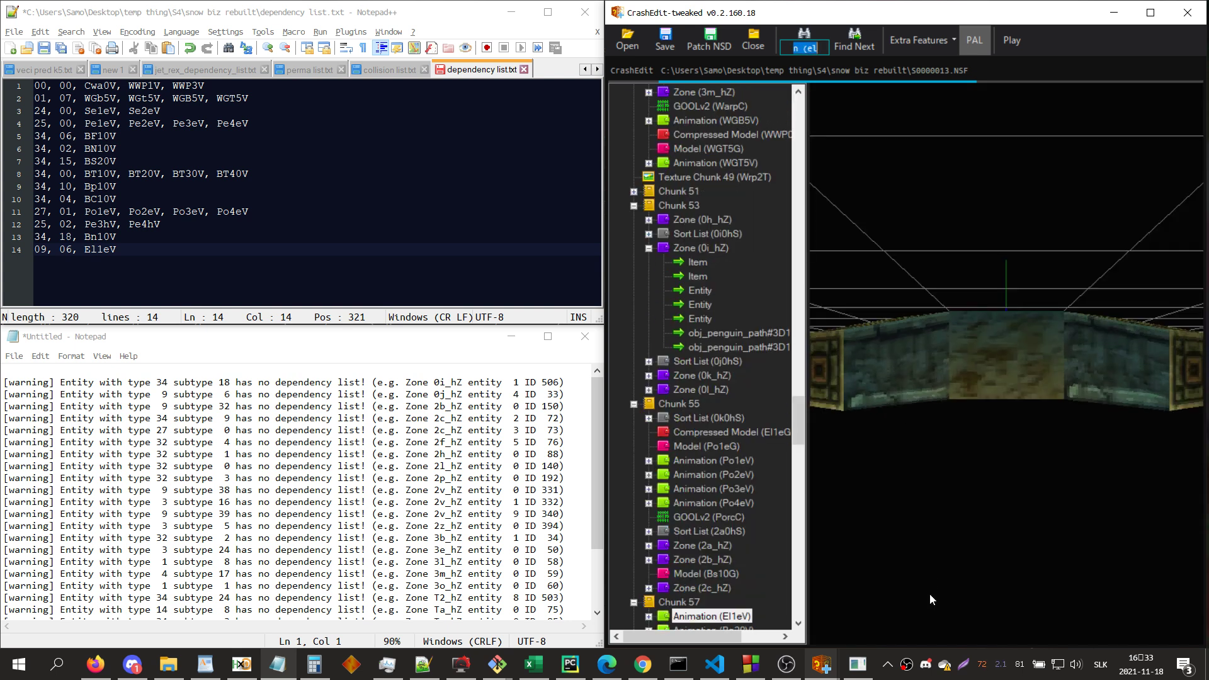
left_click_drag(1014, 529, 983, 512)
scroll(729, 465, "down", 2)
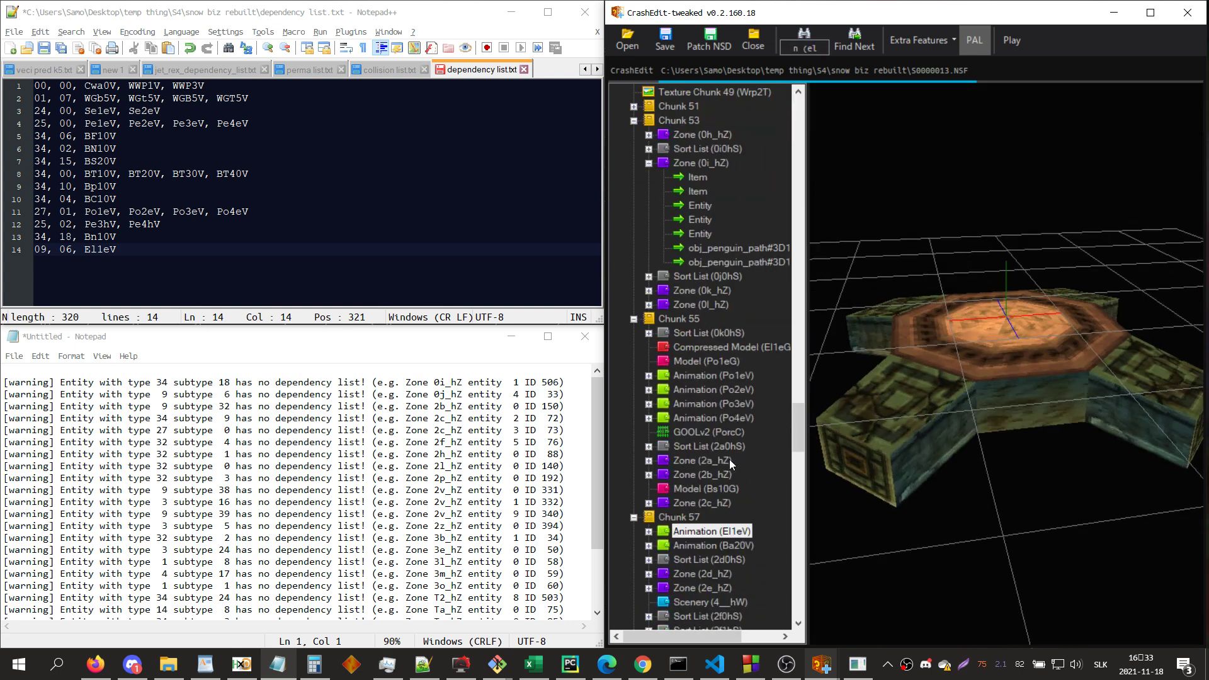
key("F3")
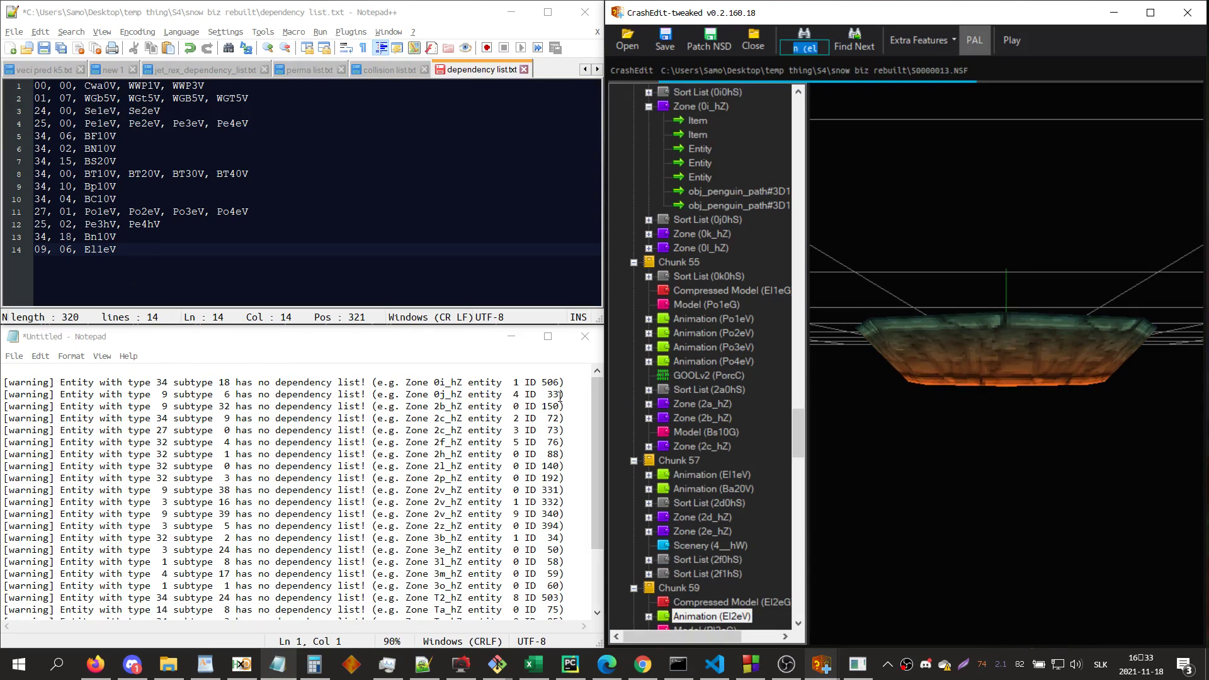
- Delete the type 34 subtype 18 and type 9 subtype 6 warnings from the Notepad copy and select the type 9 subtype 32 warning
left_click_drag(563, 396, 142, 375)
key("BackSpace")
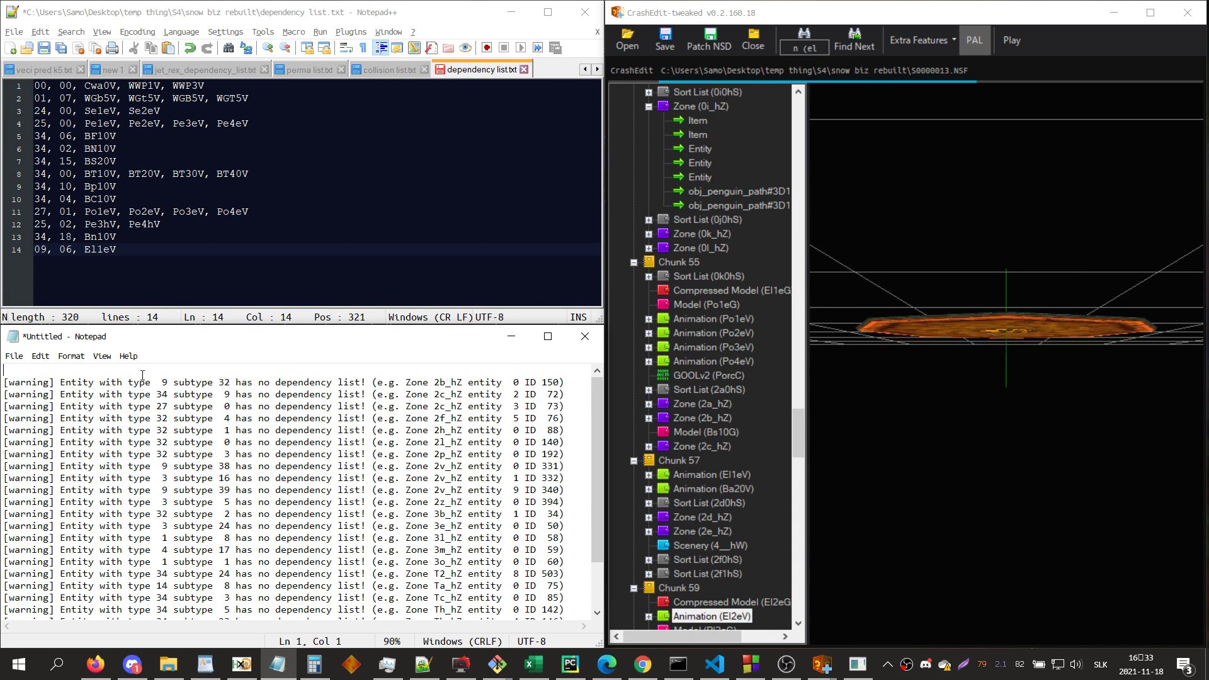
left_click_drag(565, 383, 4, 382)
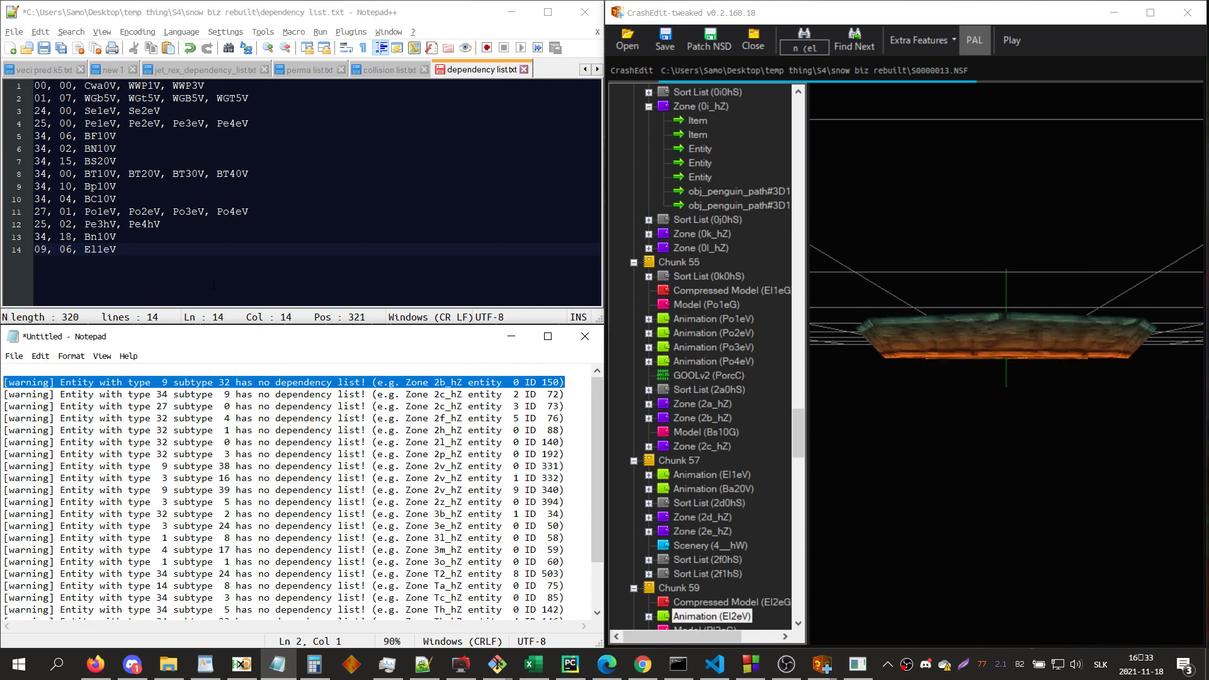
- Start a "09, 32," line in the dependency list and search CrashEdit for "id 150"
left_click(213, 284)
key("Return")
type("09")
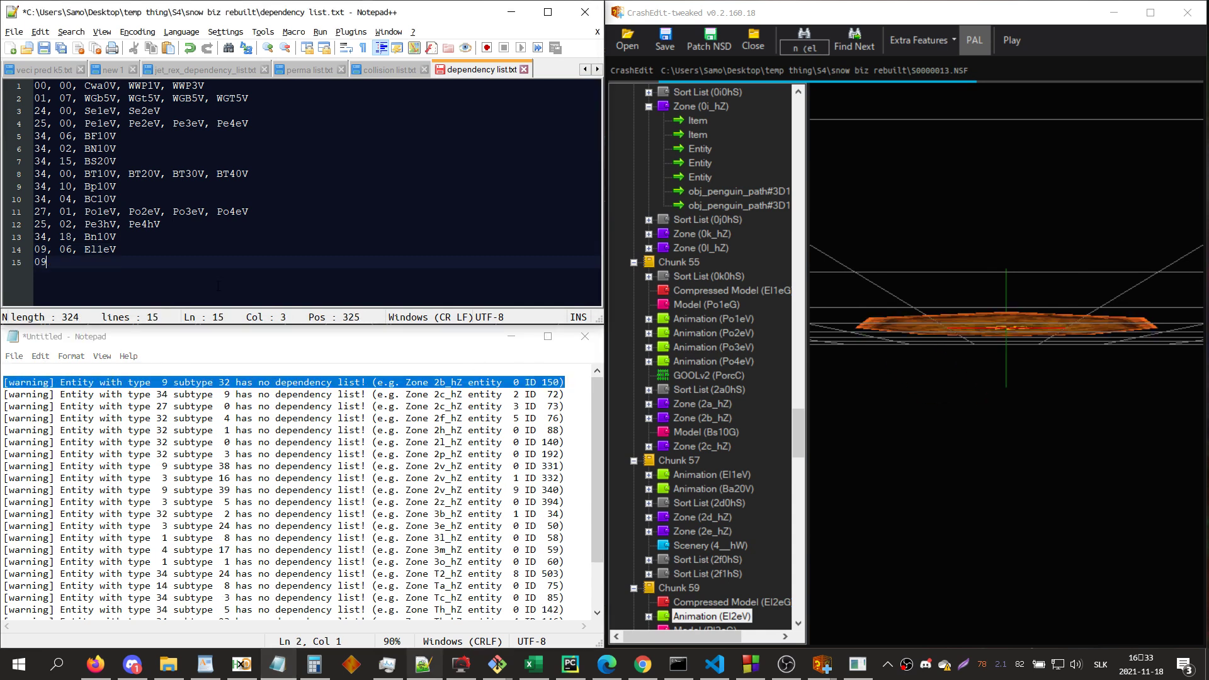
left_click(948, 329)
type("id 150")
key("Return")
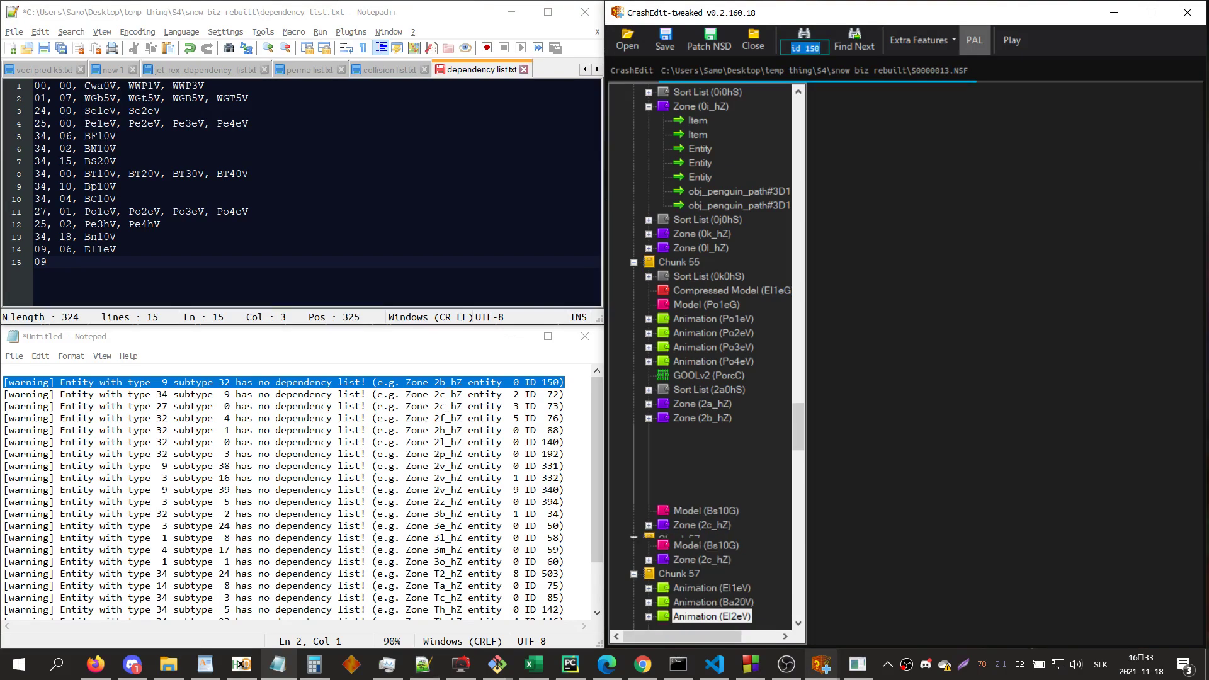
left_click(71, 275)
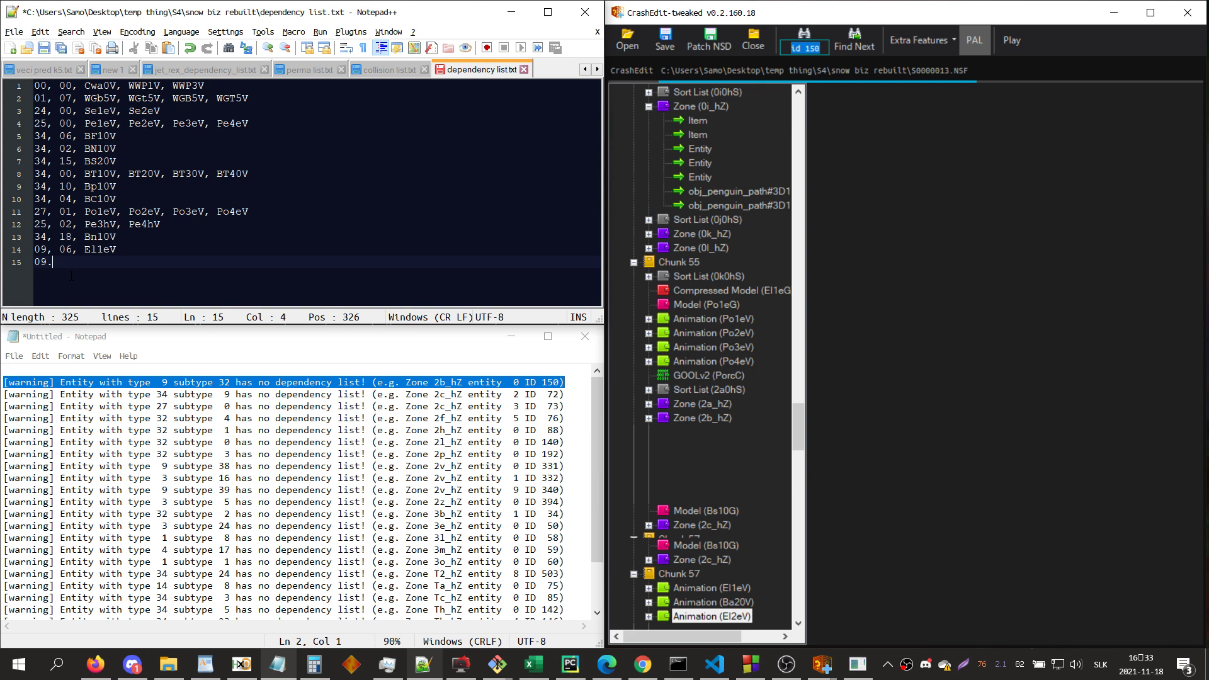
type("32,")
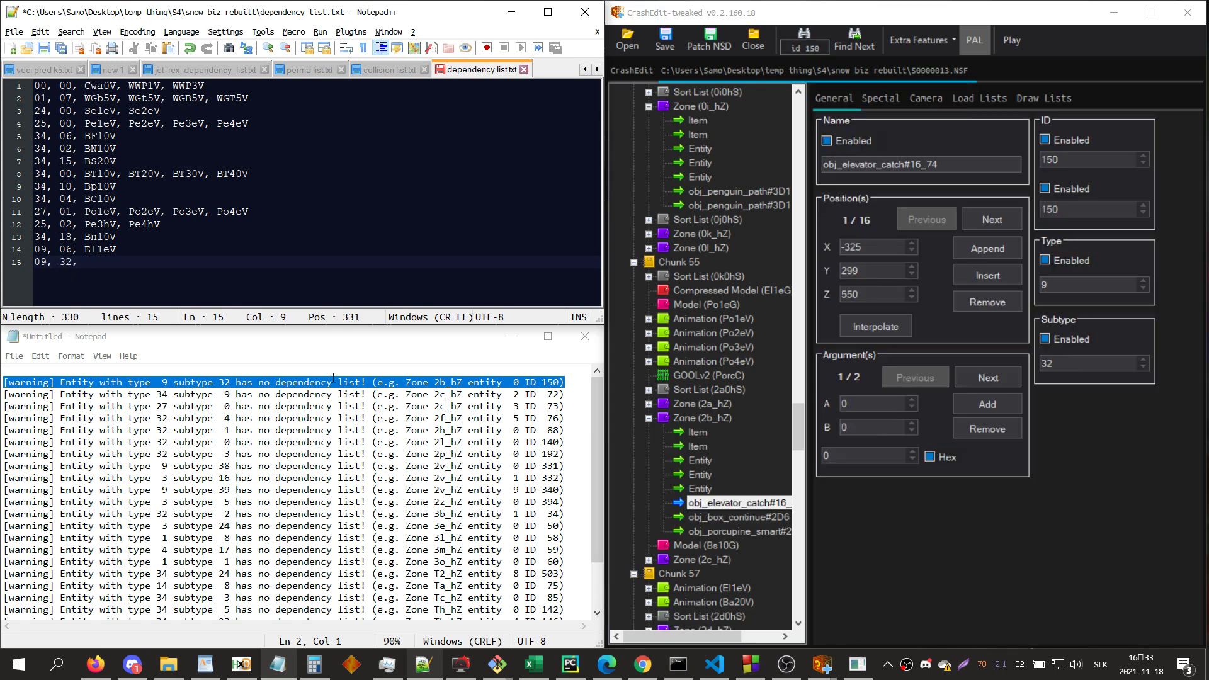
- Inspect the scene of Zone 2b_hZ in CrashEdit and add El1eV to the 09, 32 line
left_click(702, 418)
left_click_drag(825, 444, 905, 459)
left_click(171, 284)
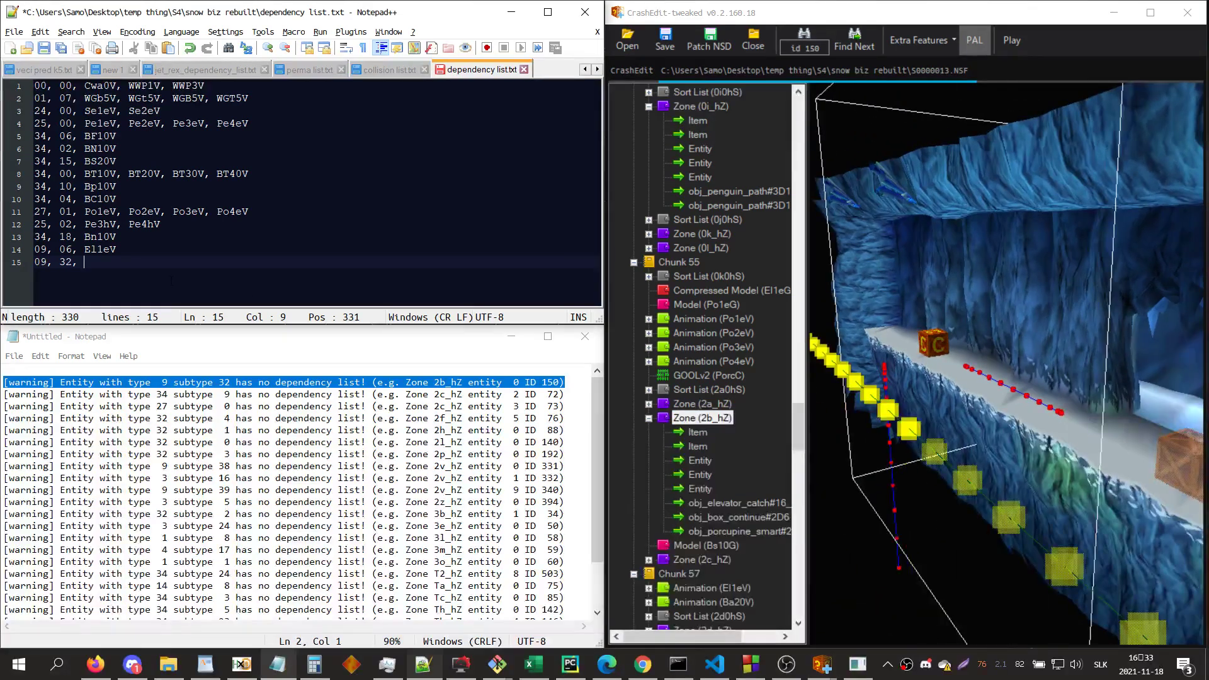
type("El1eV")
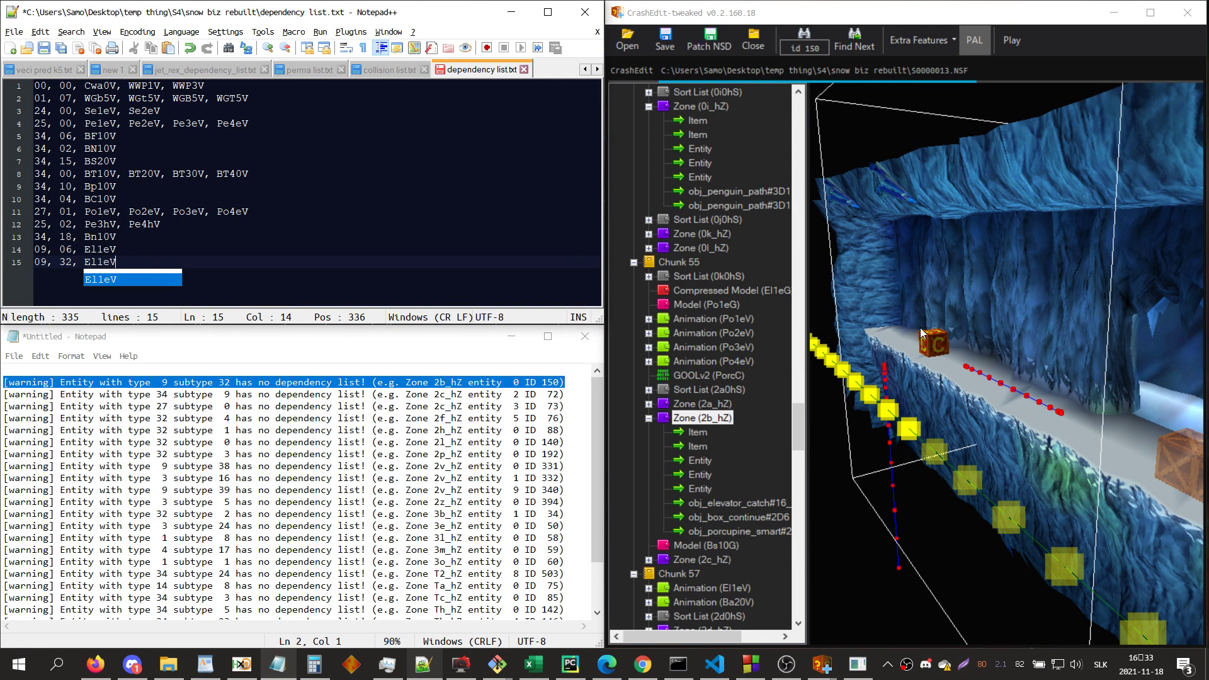
- Bring up the "n (el" animations in CrashEdit again and compare El1eV with El2eV
left_click(932, 273)
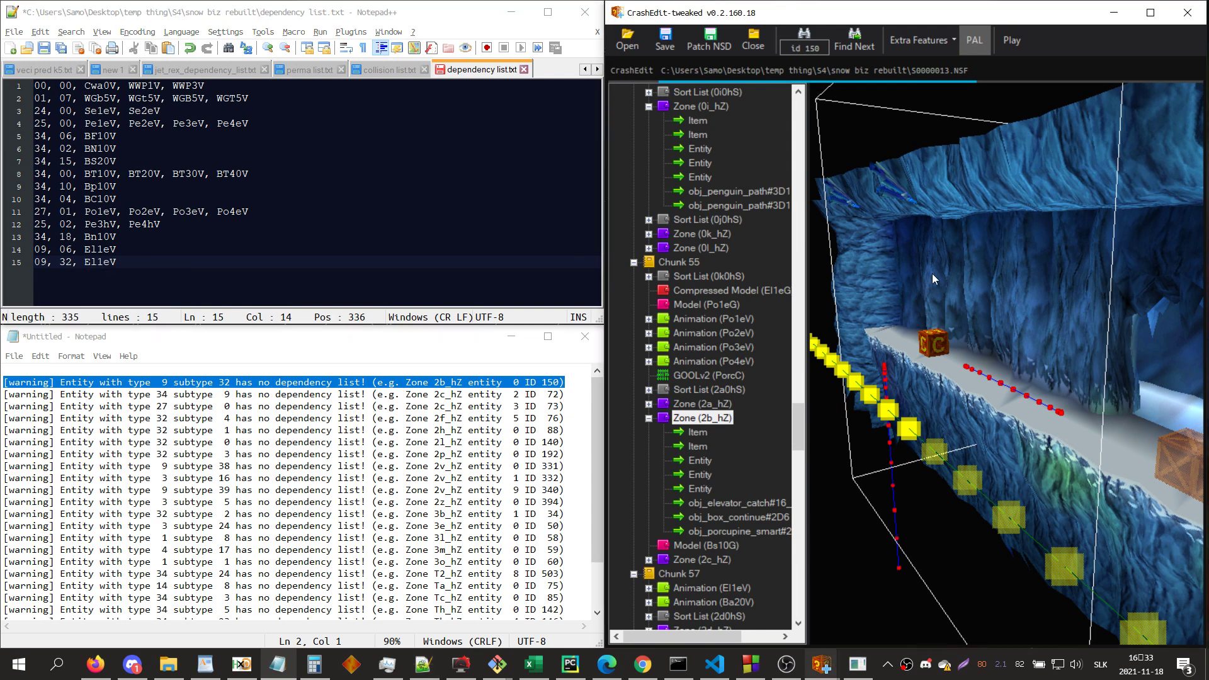
left_click(805, 49)
type("n (el")
key("Return")
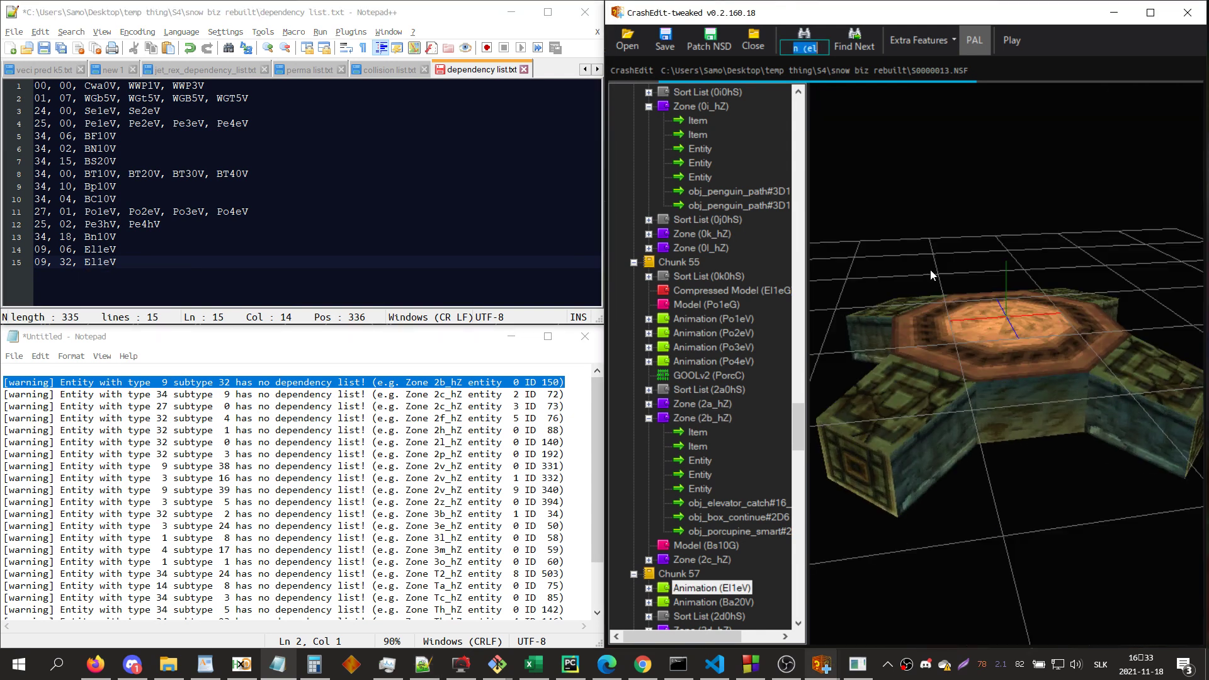
key("Return")
left_click_drag(1092, 443, 1090, 460)
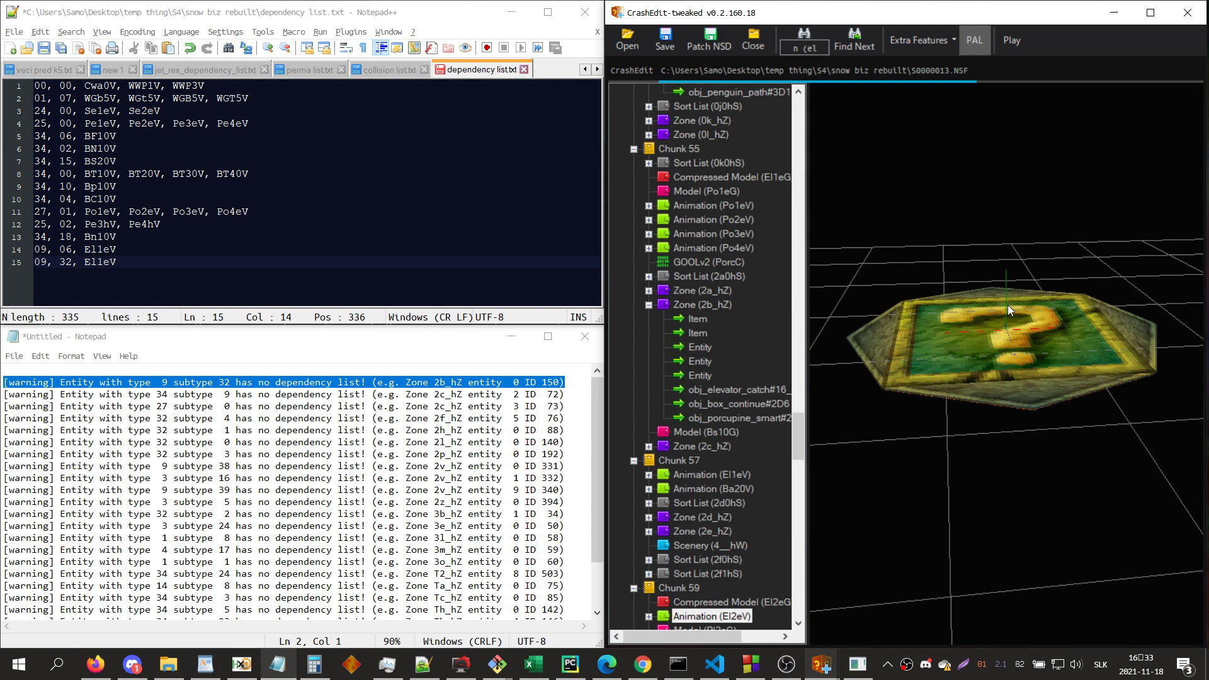
- Search CrashEdit for "catc" entities and examine the scene of Zone Z1_hZ and the arguments of its obj_elevator_catch entity
key("ctrl+f")
type("catc")
key("Return")
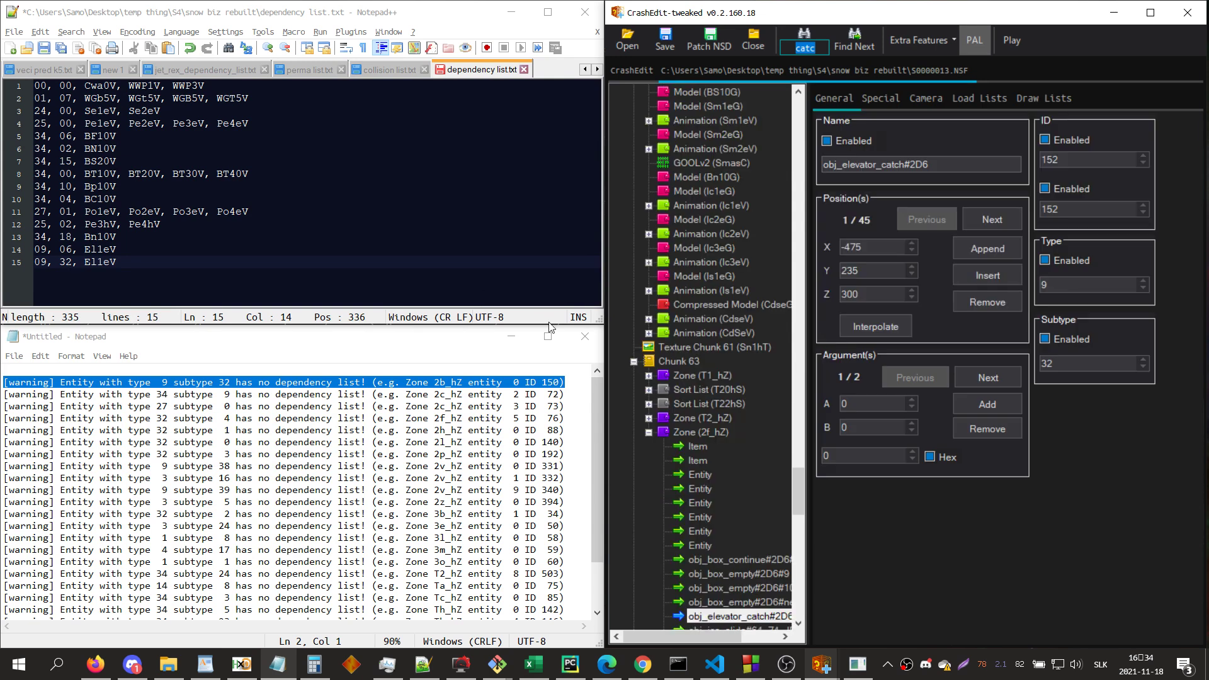
key("Return")
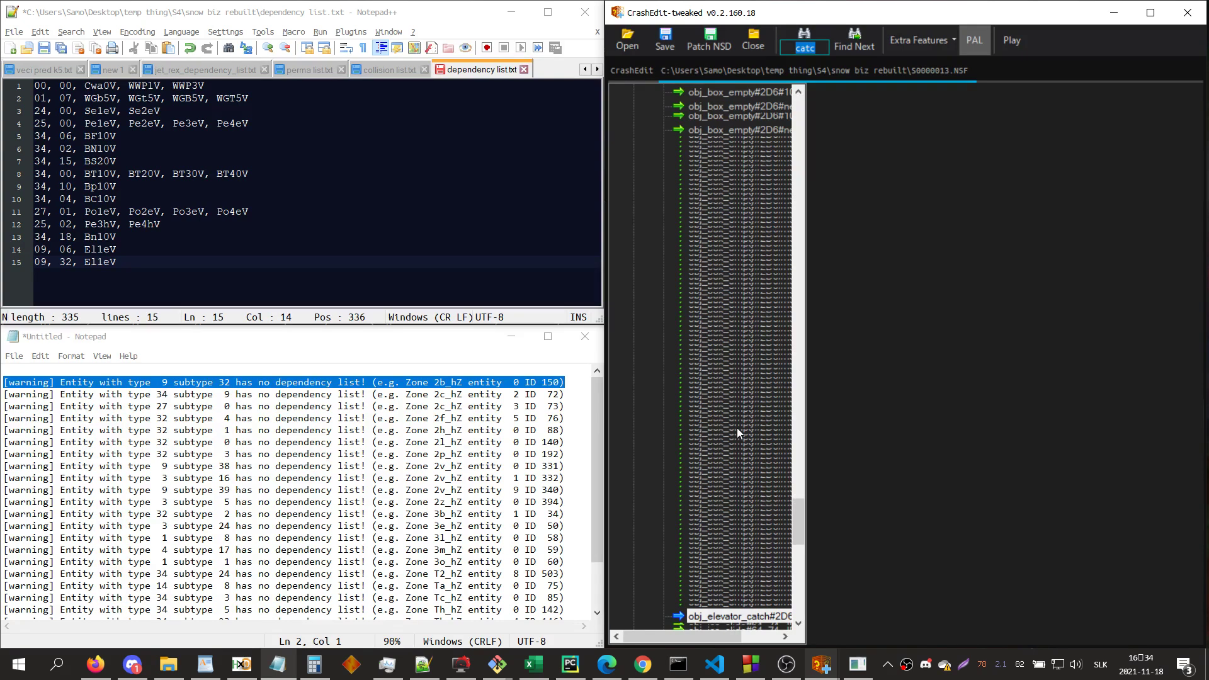
left_click(700, 531)
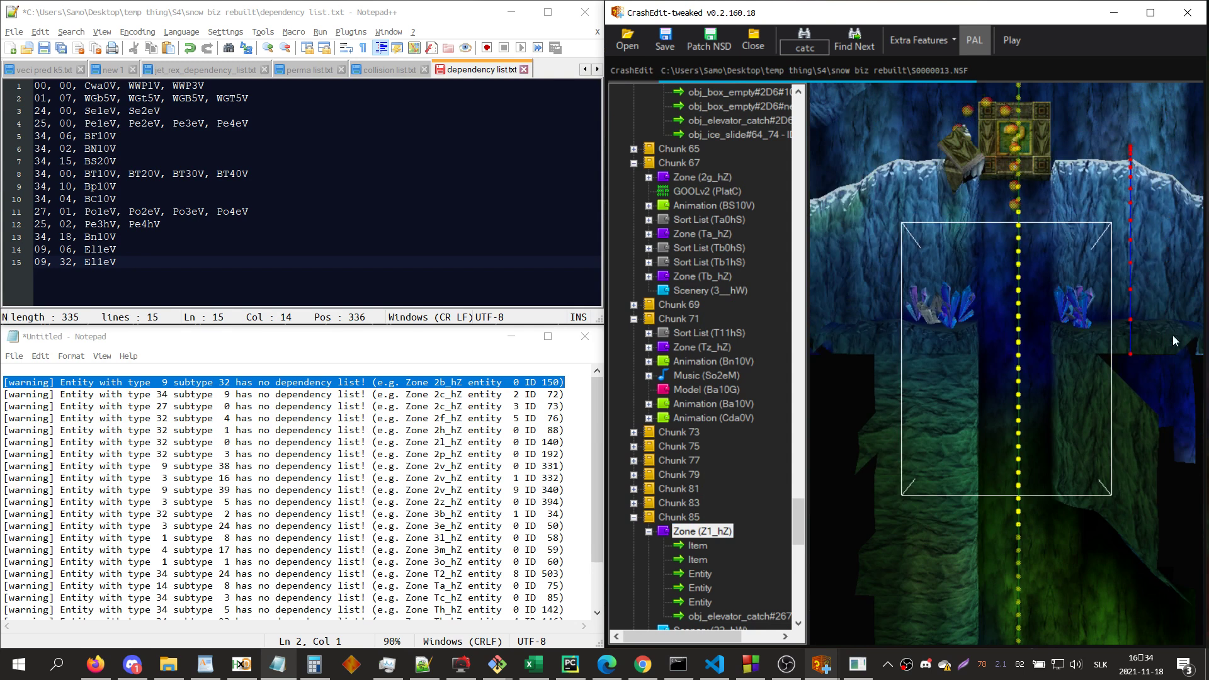
left_click(781, 616)
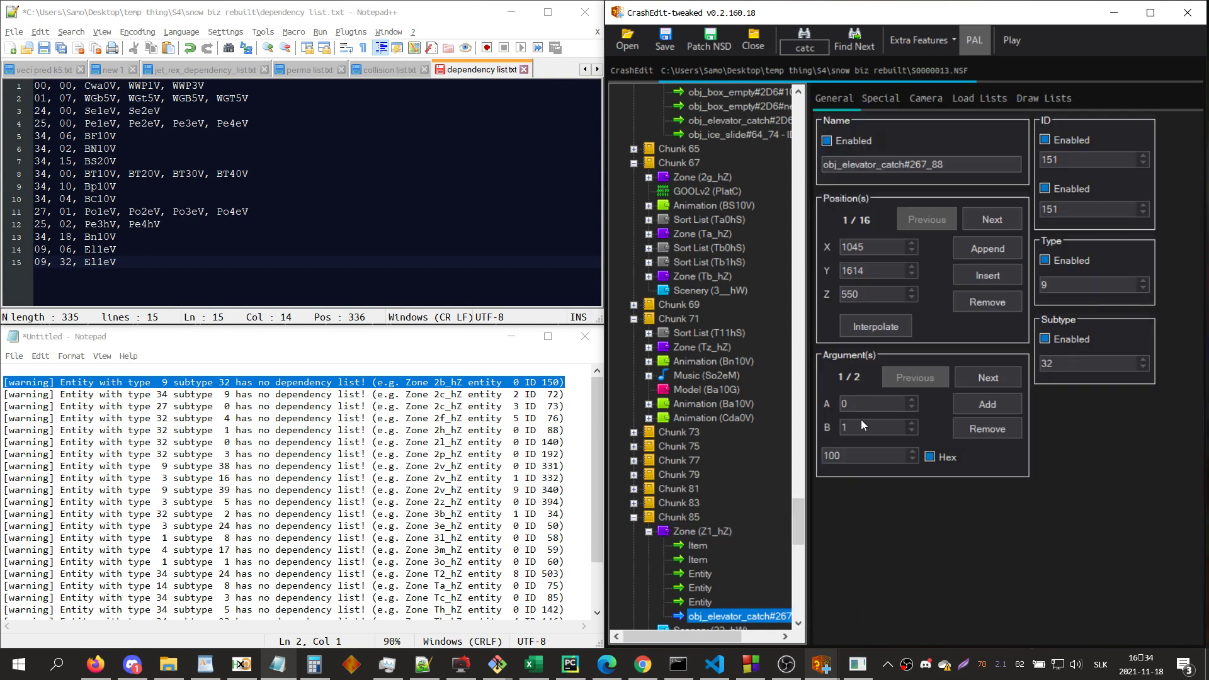
left_click_drag(862, 425, 833, 404)
- Add El2eV to the 09, 32 line and delete the type 9 subtype 32 warning from the Notepad copy
left_click(186, 260)
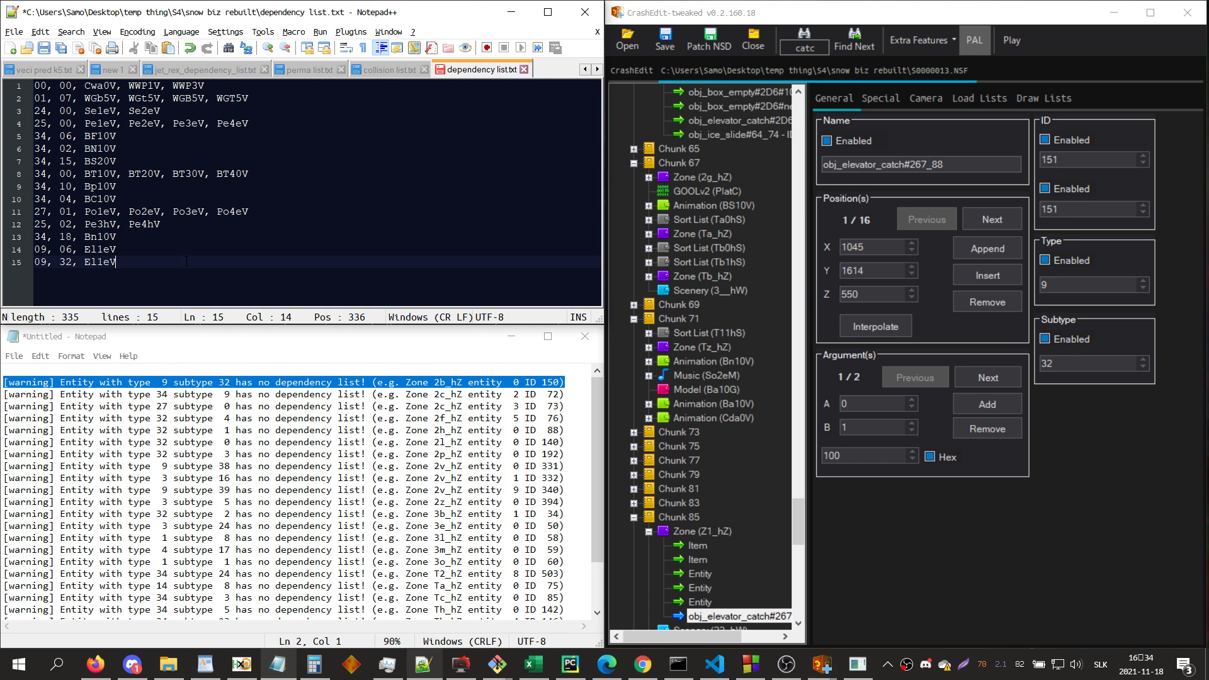
type("m")
type(" El2eV")
key("BackSpace")
type("V")
key("alt+Tab")
key("Delete")
- Add a "34, 09, BD10V" line to the dependency list and remove the type 34 subtype 9 warning from the Notepad copy
key("alt+Tab")
key("Return")
type("34,")
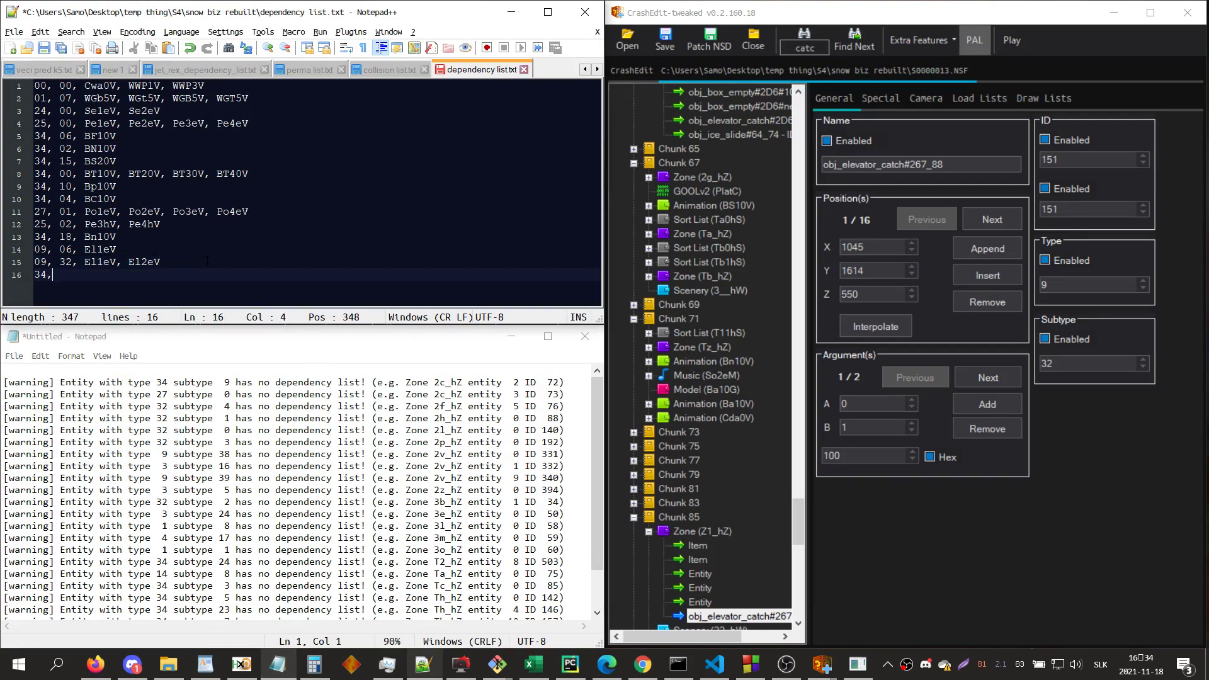
type(" 09")
type(", BD10V")
key("Return")
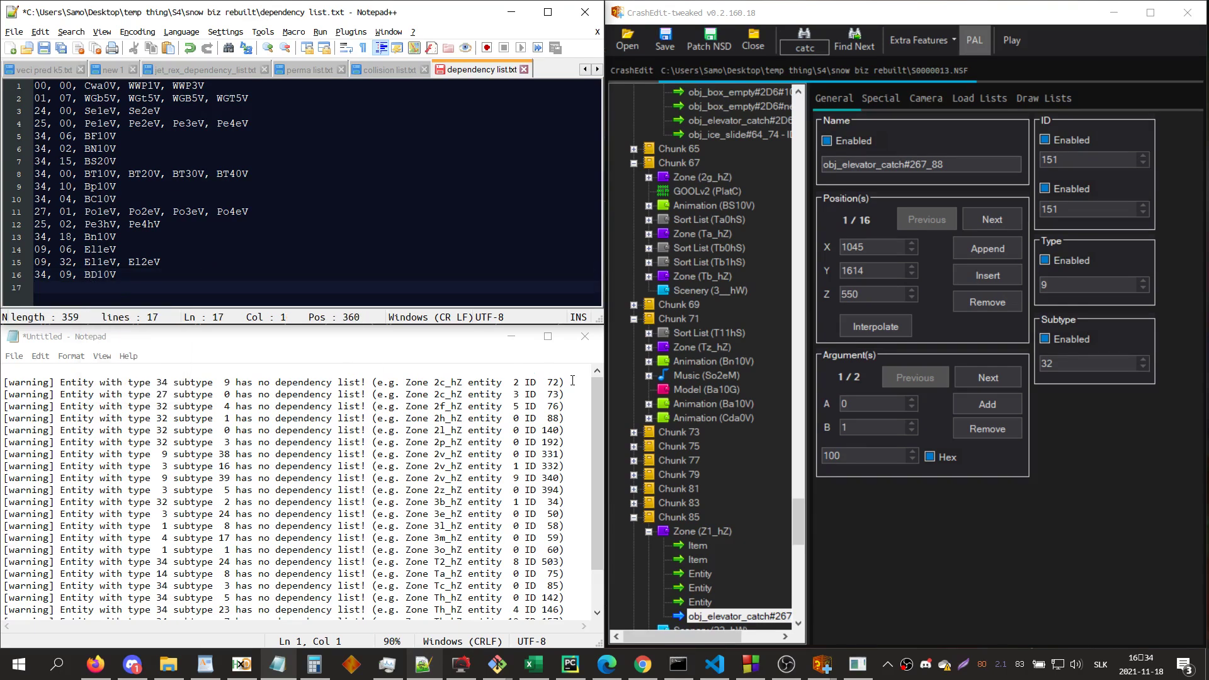
scroll(572, 381, "down", 1)
- Search CrashEdit for "id 73" and inspect the scene of Zone 2c_hZ containing the porcupine entity
left_click(902, 515)
key("ctrl+f")
type("o")
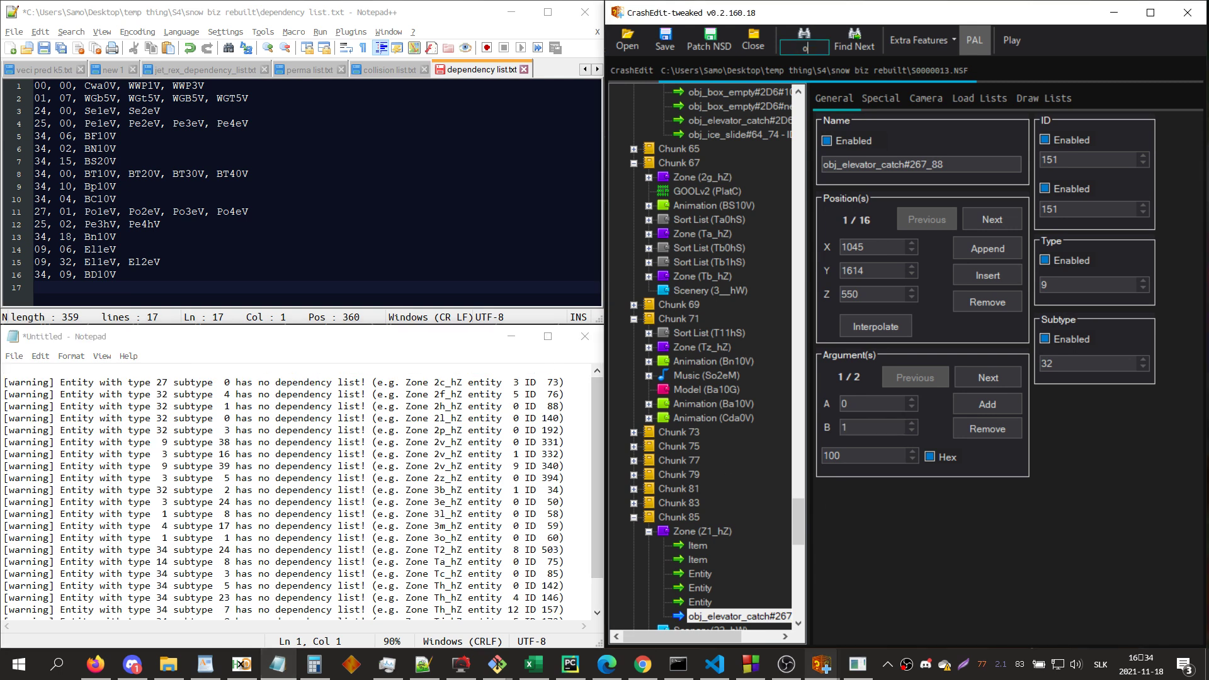
type("d 73")
key("Return")
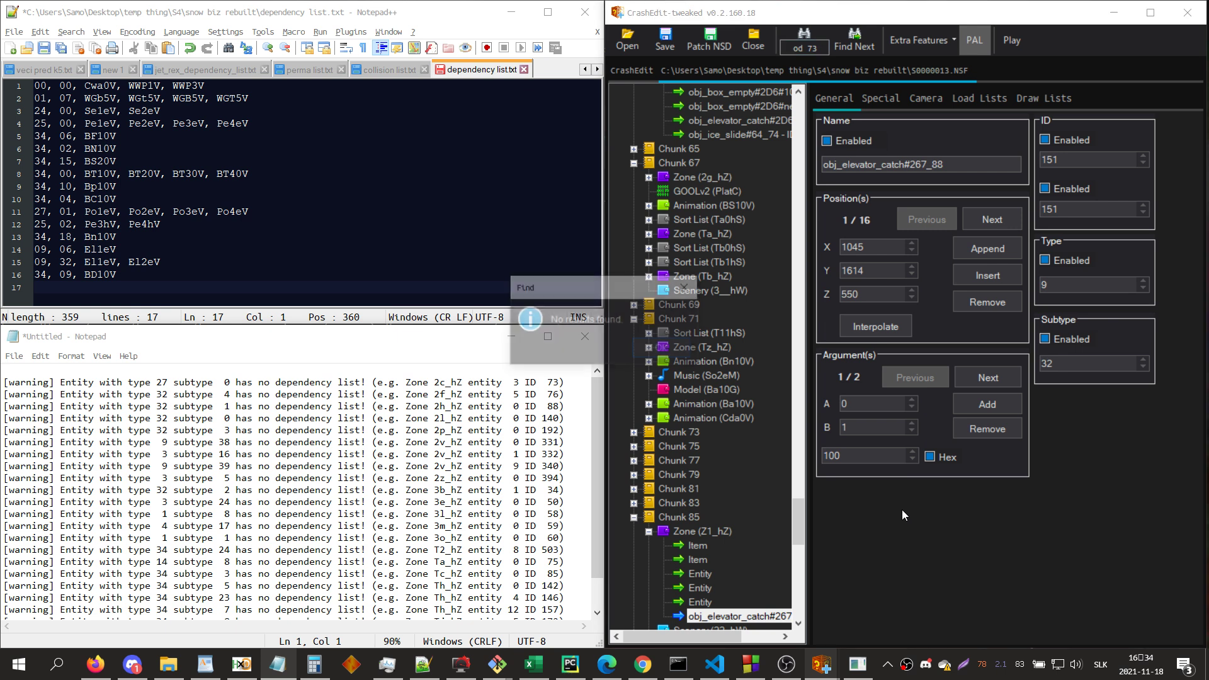
key("Return")
type("u")
key("BackSpace")
type("oi")
key("BackSpace")
key("BackSpace")
type("id 73")
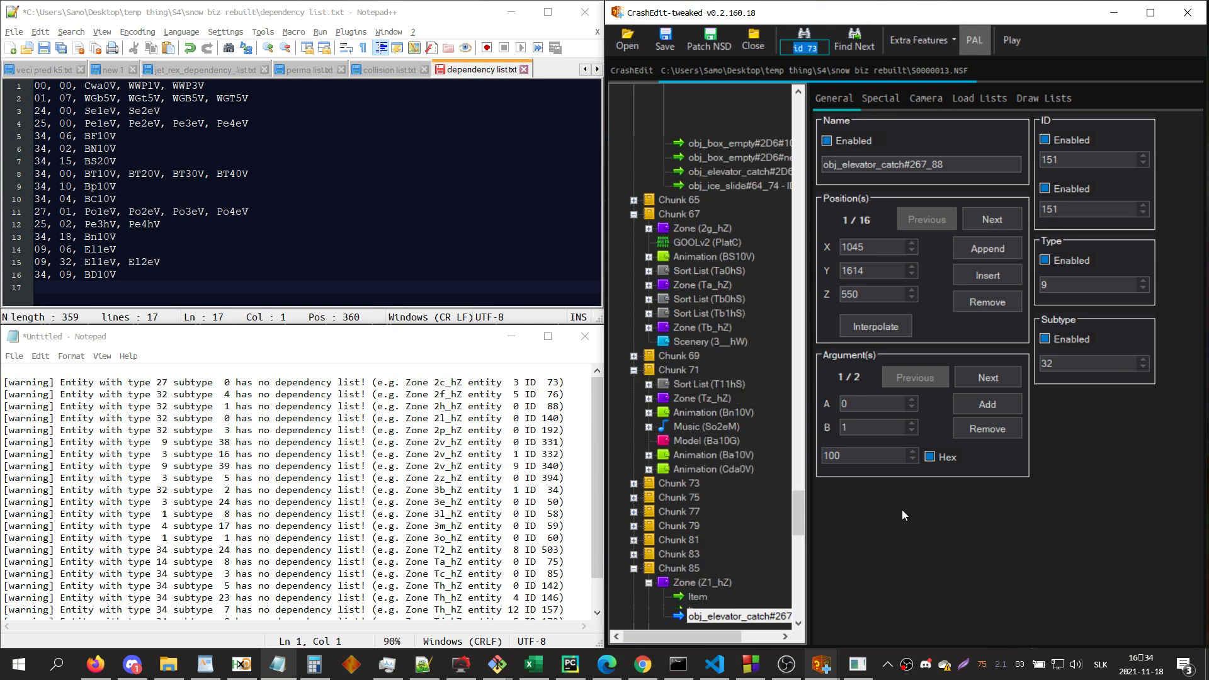
key("Return")
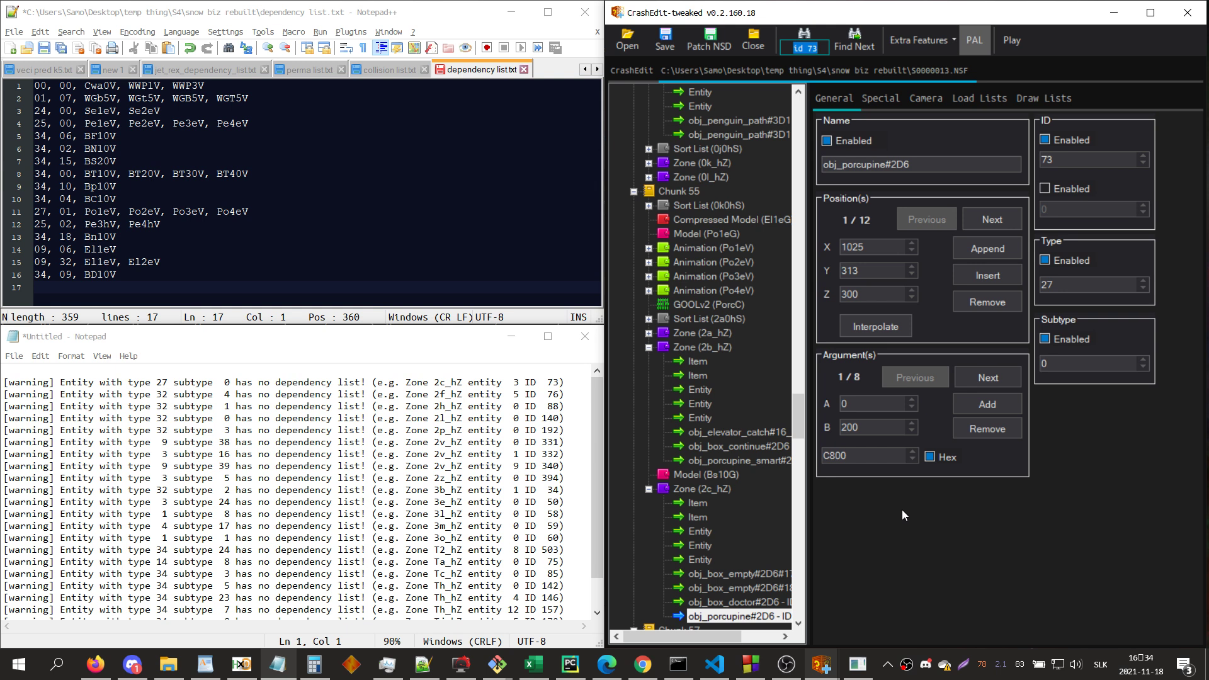
left_click(696, 489)
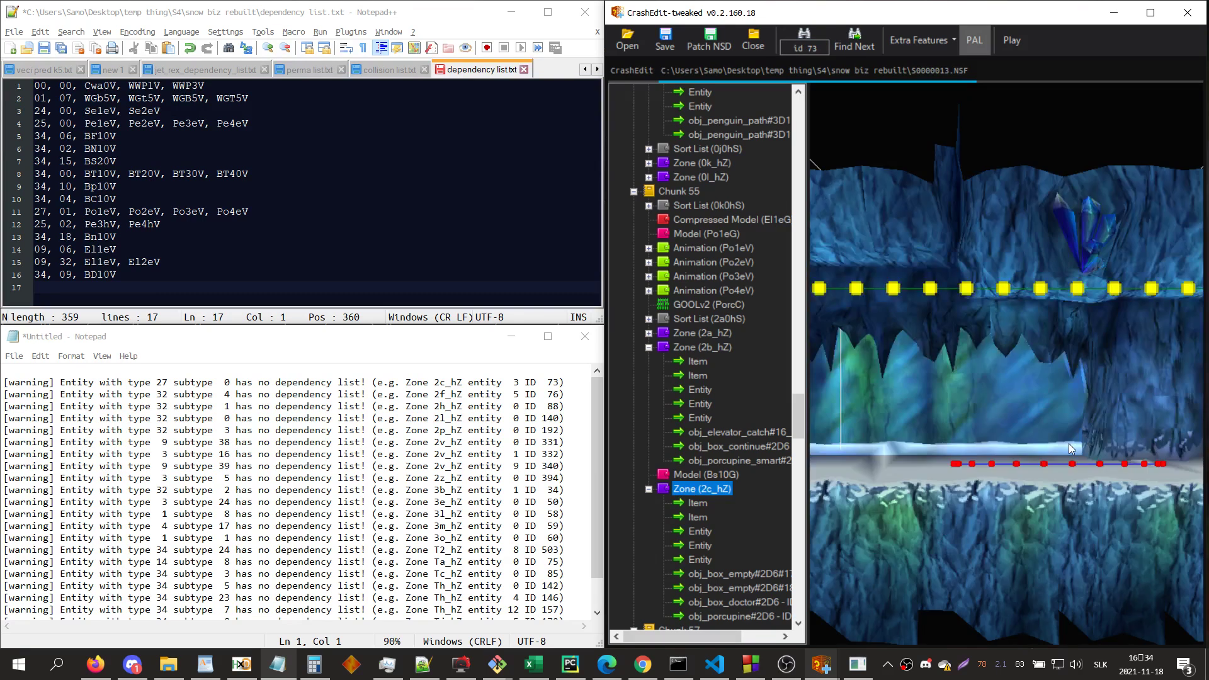
left_click(1069, 443)
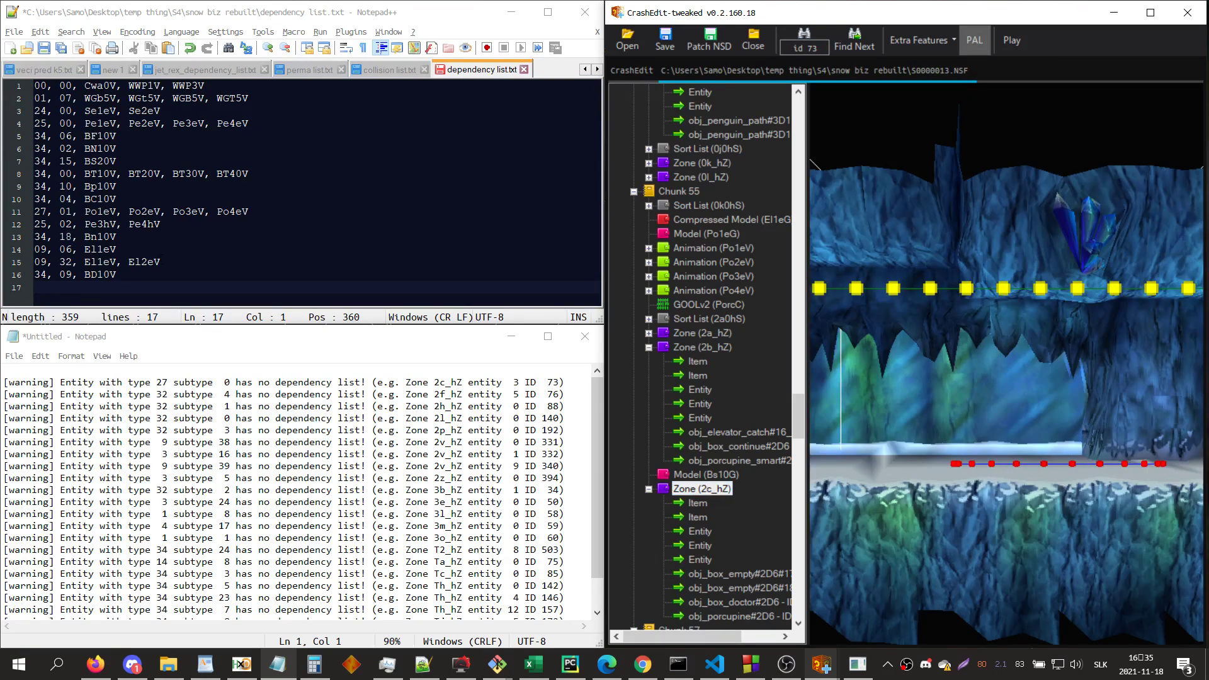
- Copy the 27, 01 line to the end of the dependency list and change the copy's subtype to 00
left_click_drag(272, 210, 2, 215)
key("ctrl+c")
left_click(67, 286)
key("ctrl+v")
left_click(67, 287)
key("Delete")
type("0")
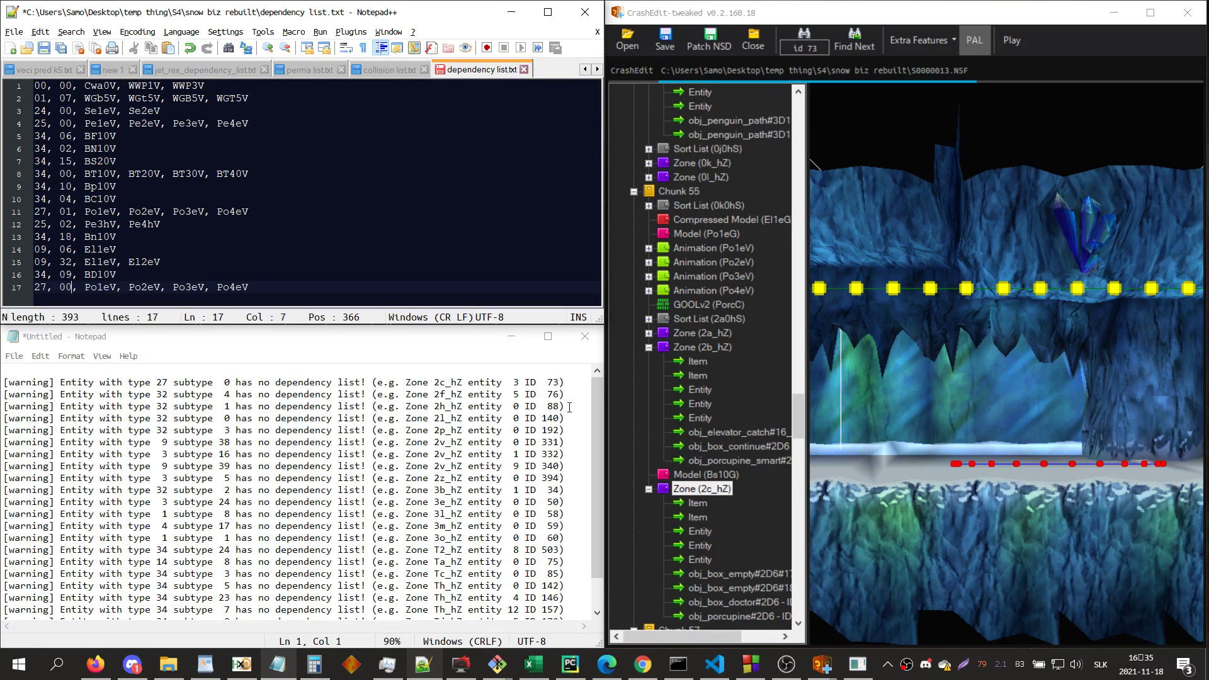
- Delete the type 27 subtype 0 warning from the Notepad warning list and select the type 32 subtype 4 line
left_click_drag(3, 394, 3, 383)
key("Delete")
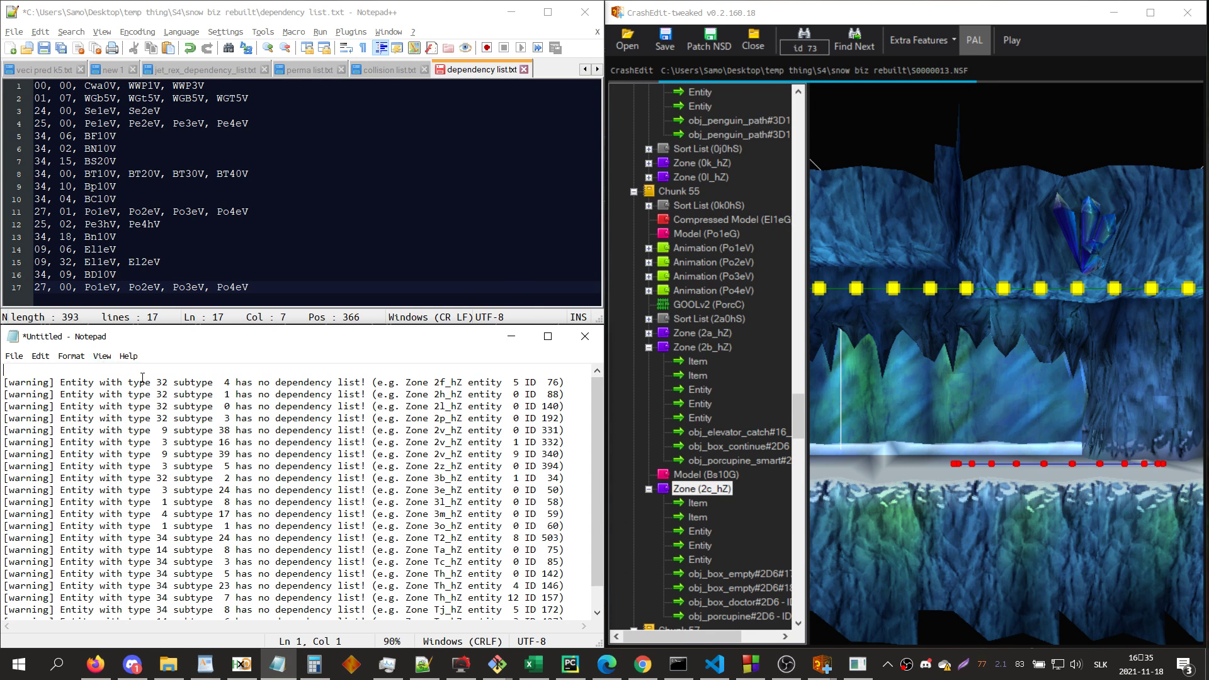
left_click_drag(565, 383, 3, 382)
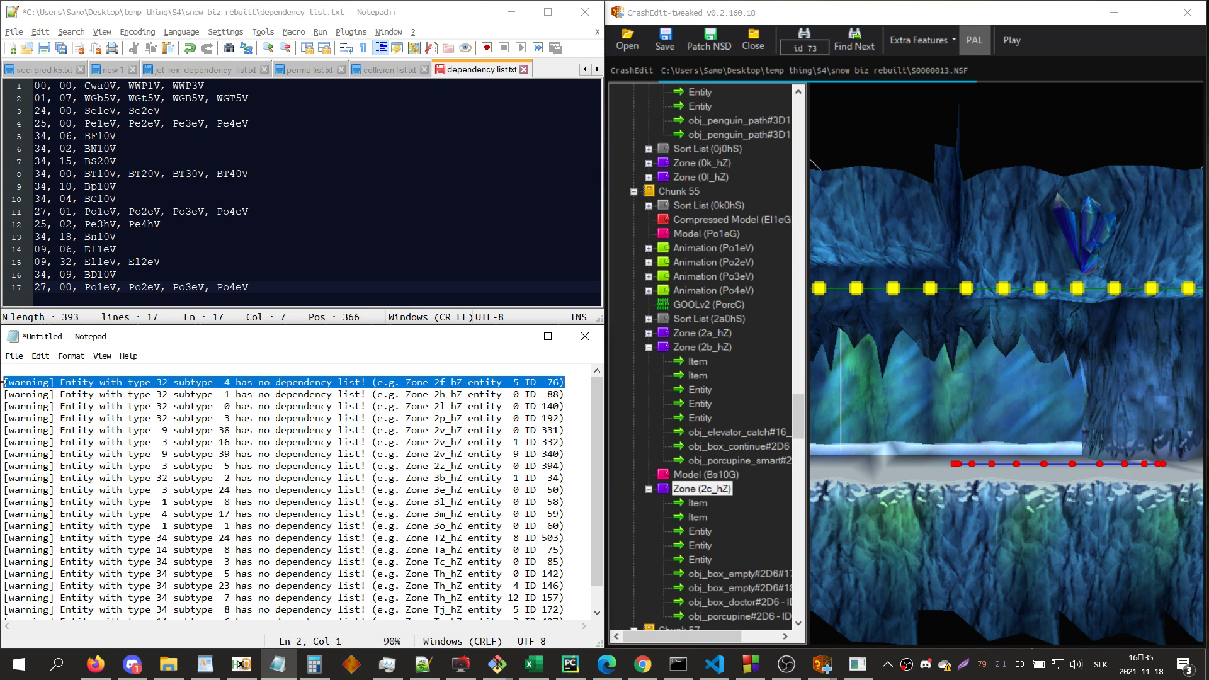
- Find the entity with "id 76" in the level tree in CrashEdit
left_click(994, 362)
type("od")
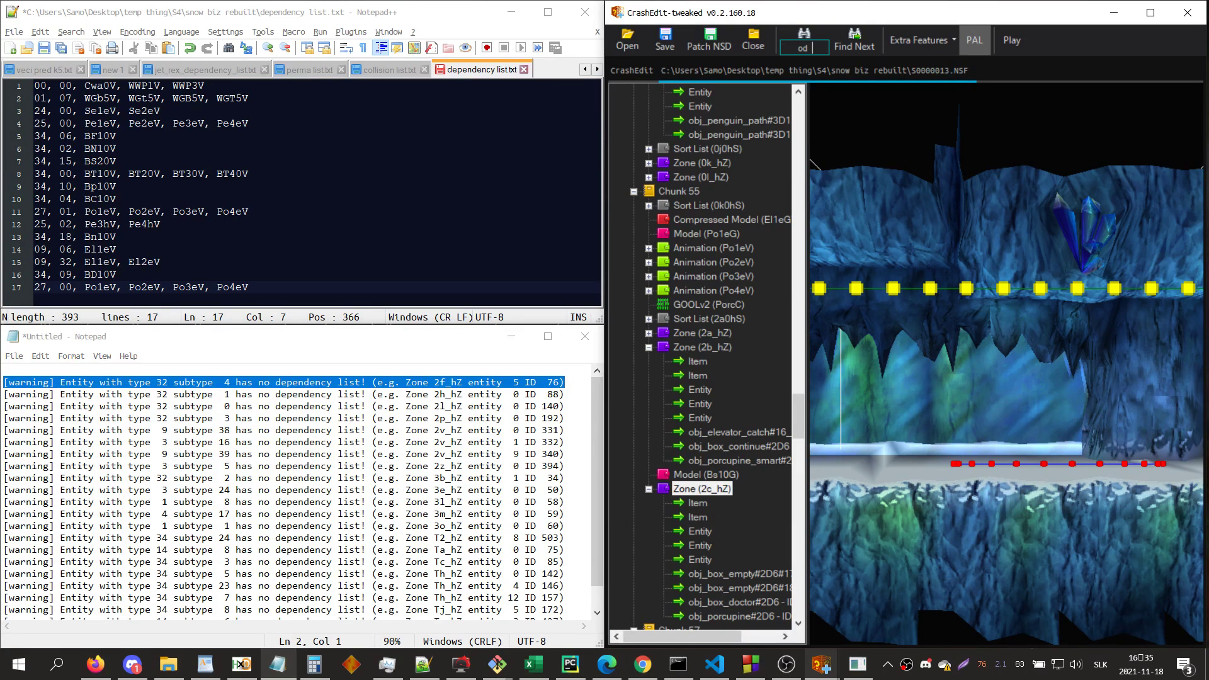
key("BackSpace")
key("BackSpace")
type("id 76")
key("Return")
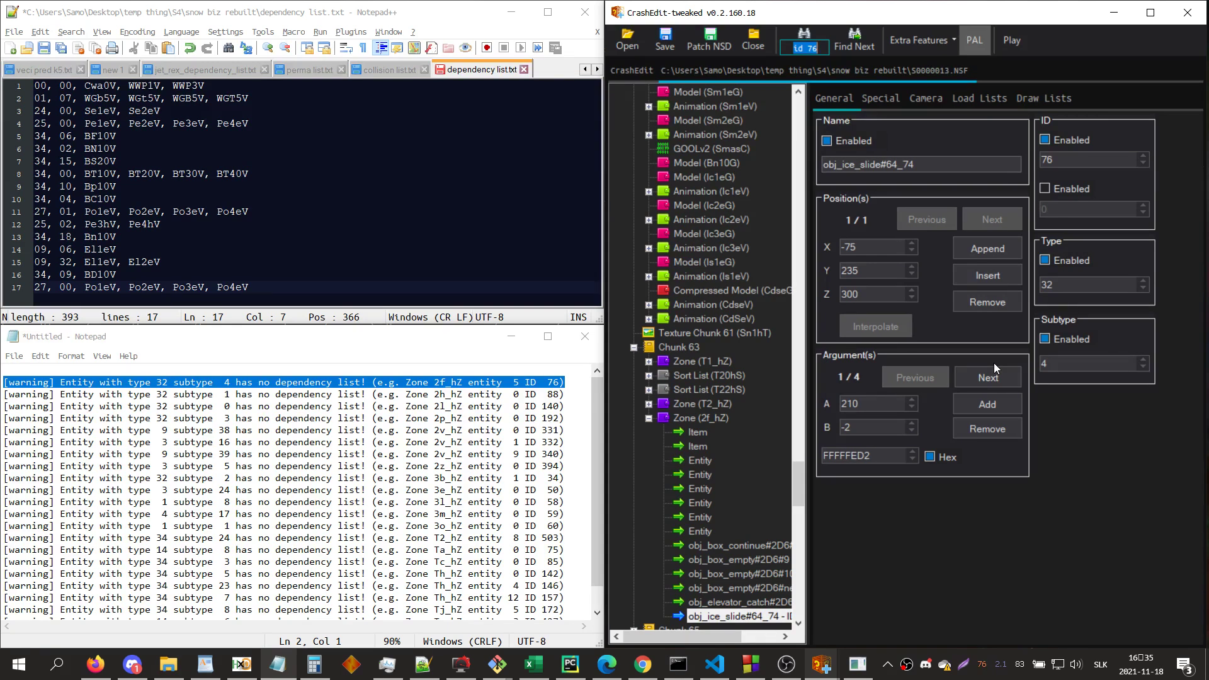
- Search the level tree for "n (ic" to look through the icicle animations
key("BackSpace")
key("BackSpace")
key("BackSpace")
key("BackSpace")
key("BackSpace")
type("n")
key("BackSpace")
key("Return")
key("Return")
type("(ic")
key("Return")
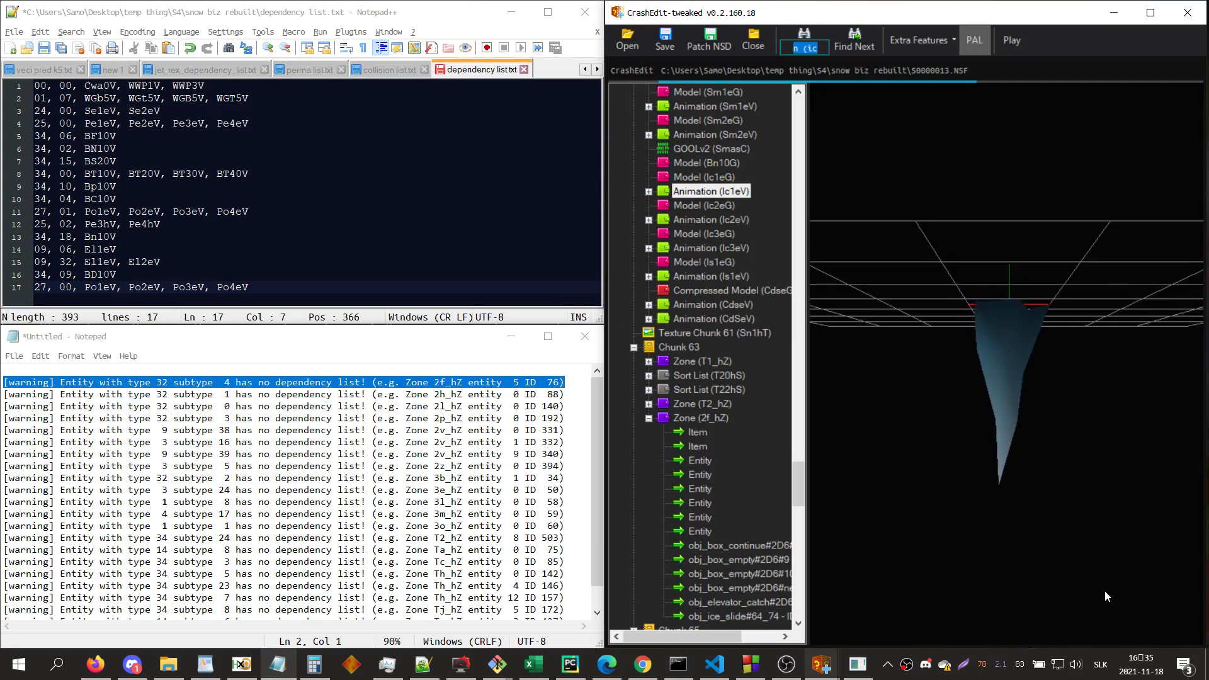
- Preview the Is1eV animation and inspect its model from another angle
left_click(730, 280)
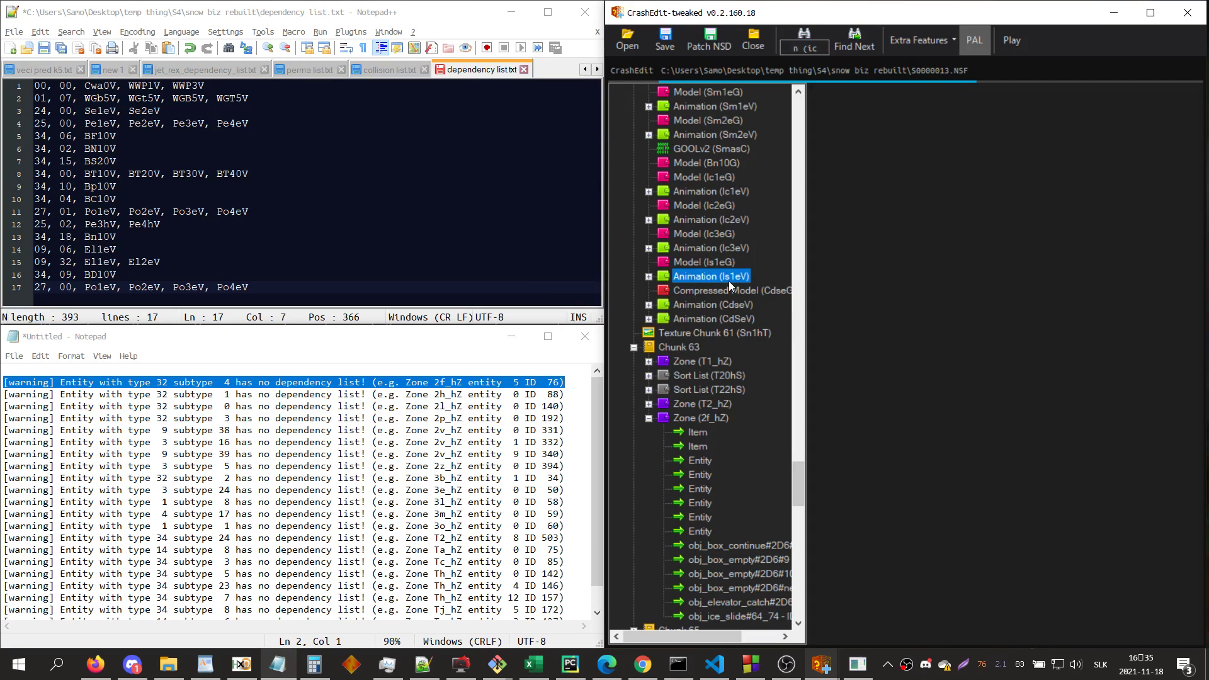
left_click(985, 324)
left_click_drag(1082, 417, 1027, 437)
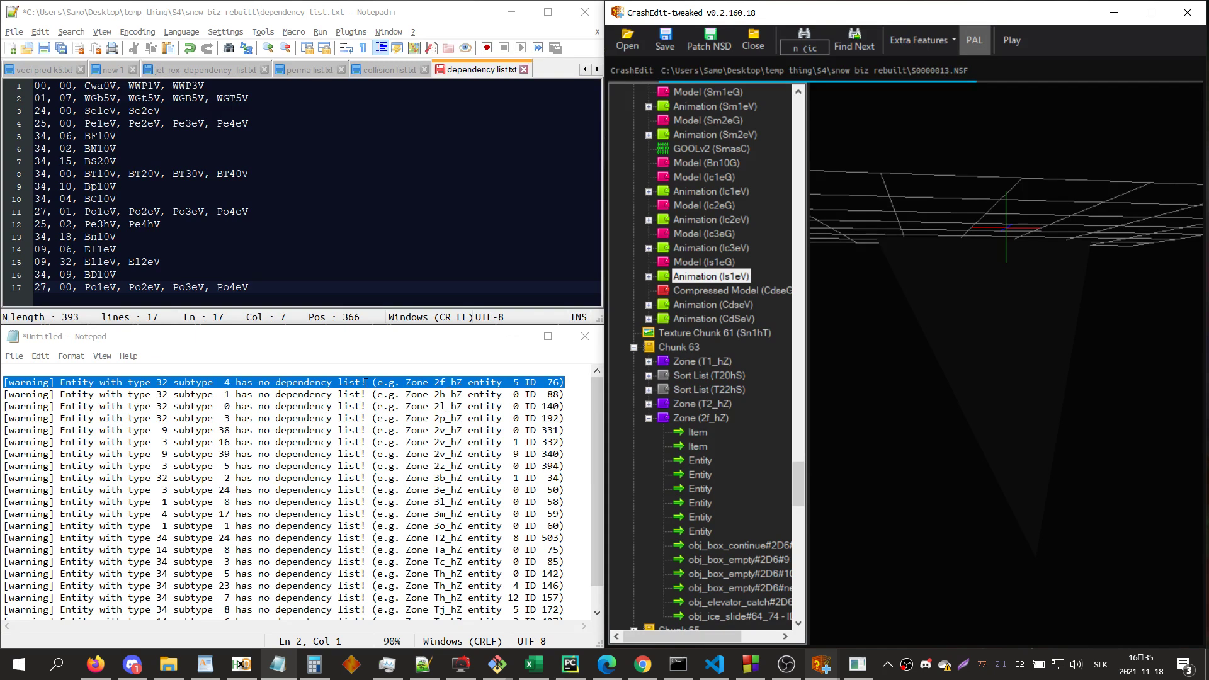
- Add the line "32, 04, Is1eV" at the end of dependency list.txt in Notepad++
left_click(255, 289)
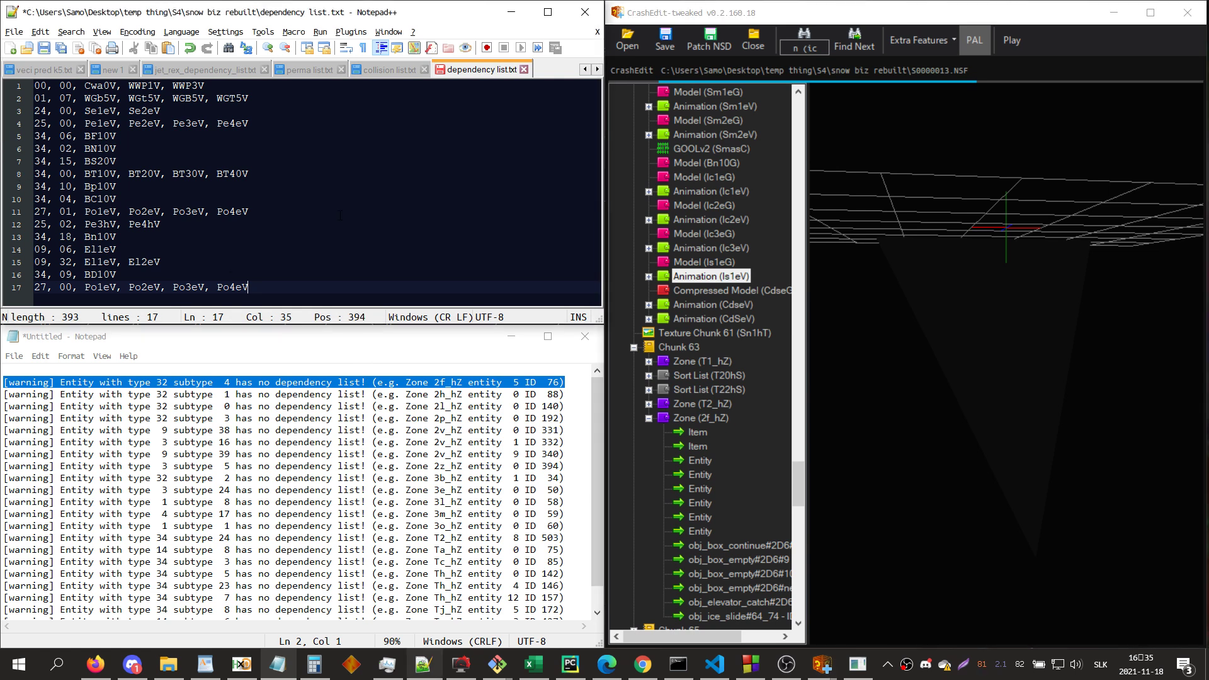
key("Return")
type("32, 04")
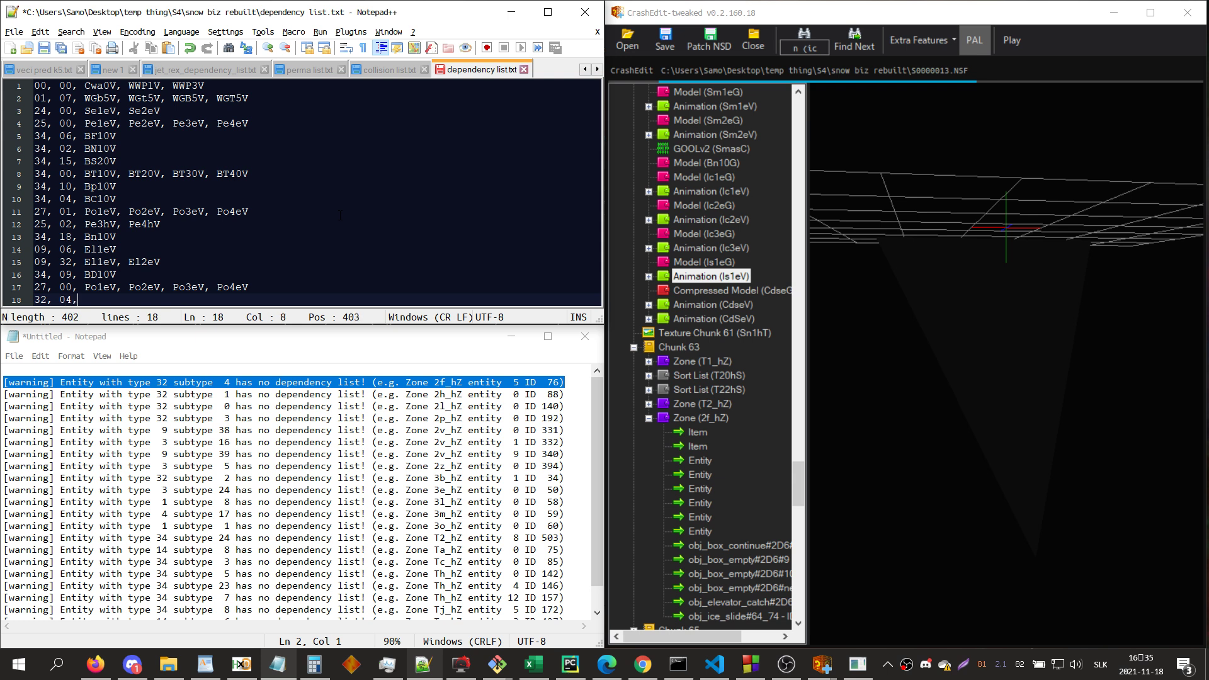
type(", Ise")
key("BackSpace")
type("1eV")
- Search the level tree in CrashEdit for "ci" to view the CI animations
left_click(1123, 200)
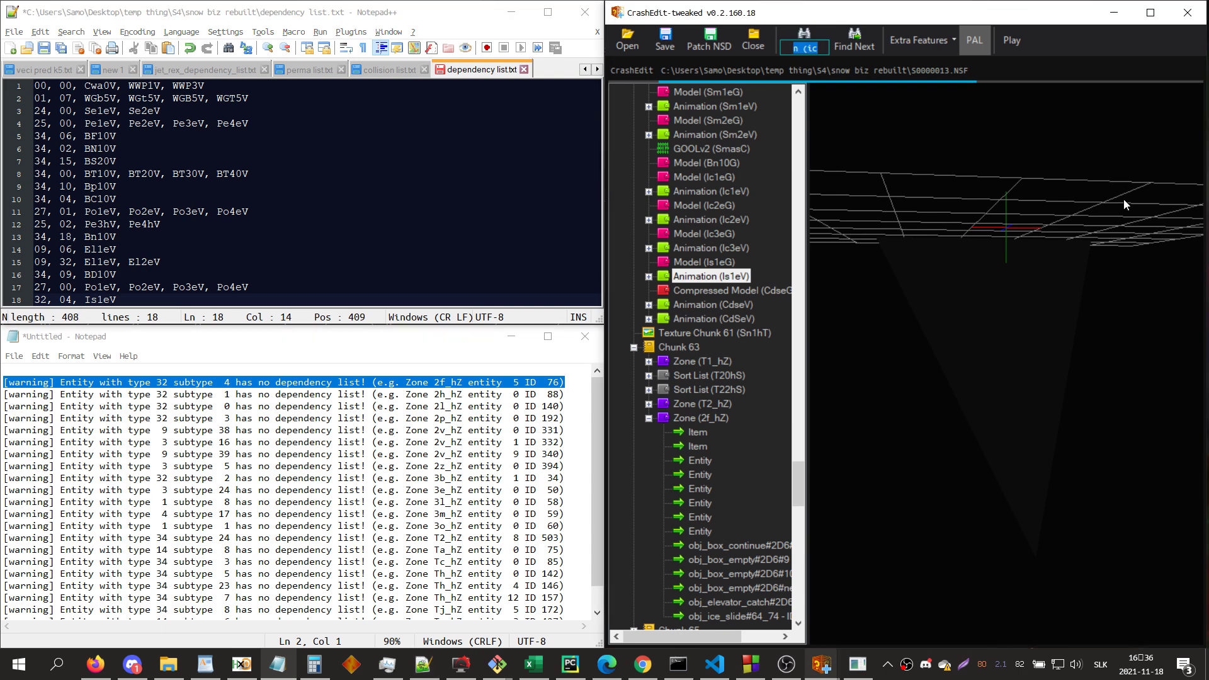
type("ci")
key("Return")
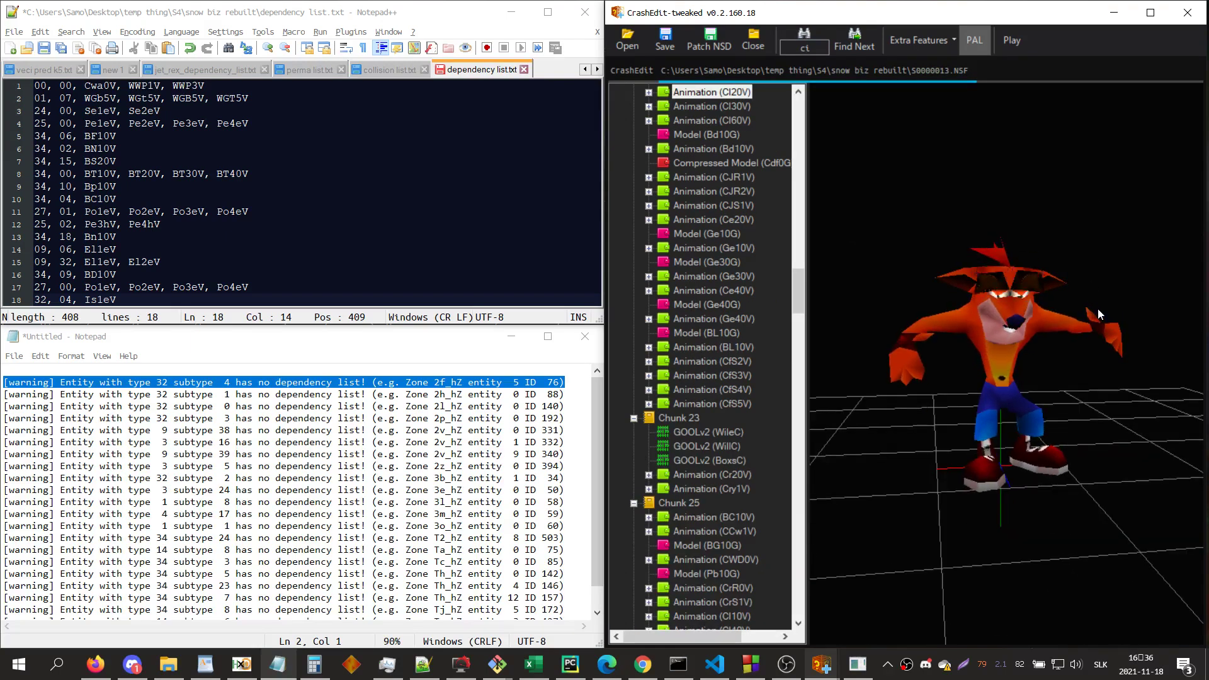
- Copy the animation names CI20V through CI90V from the 00E3 entry in collision list.txt in Notepad++
left_click(487, 112)
key("ctrl+Page_Up")
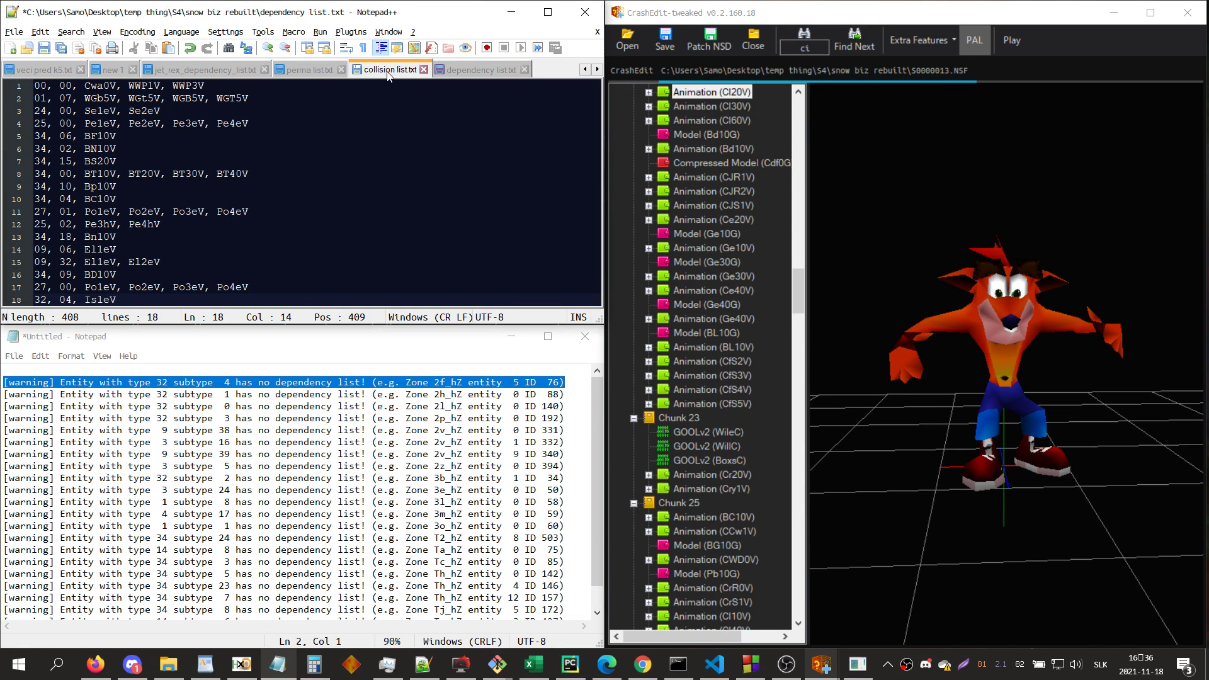
left_click_drag(418, 86, 61, 87)
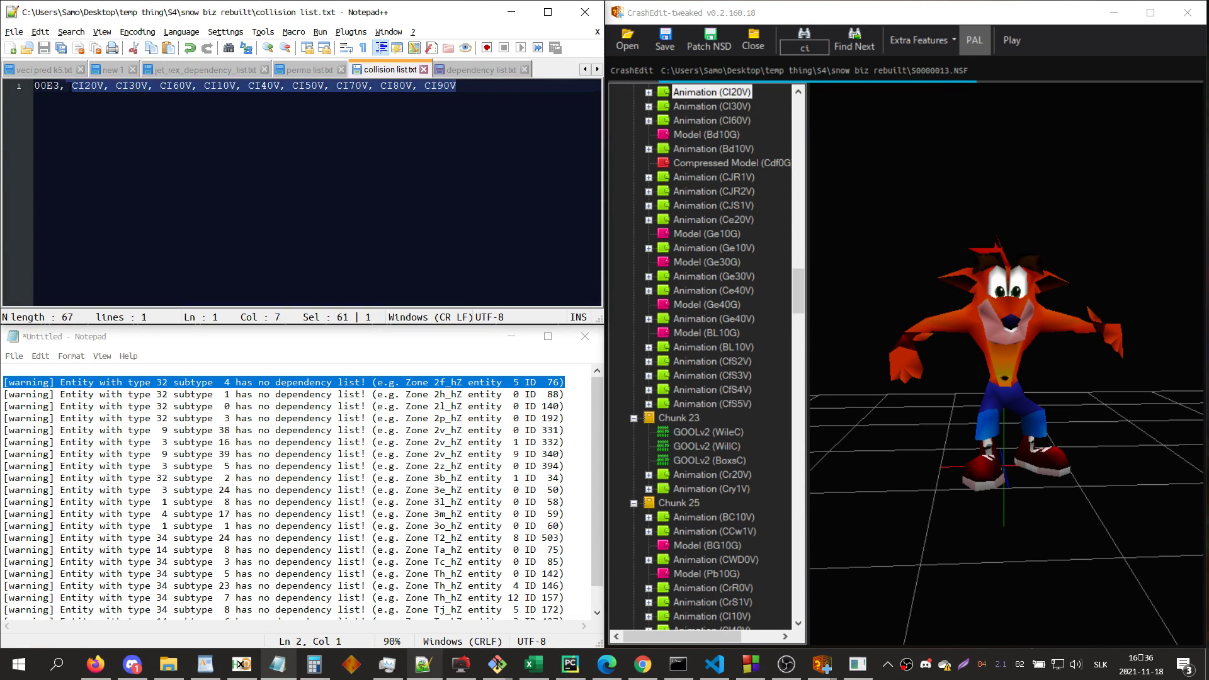
key("ctrl+x")
key("ctrl+v")
key("ctrl+s")
left_click(394, 86, "shift")
left_click(67, 87, "shift")
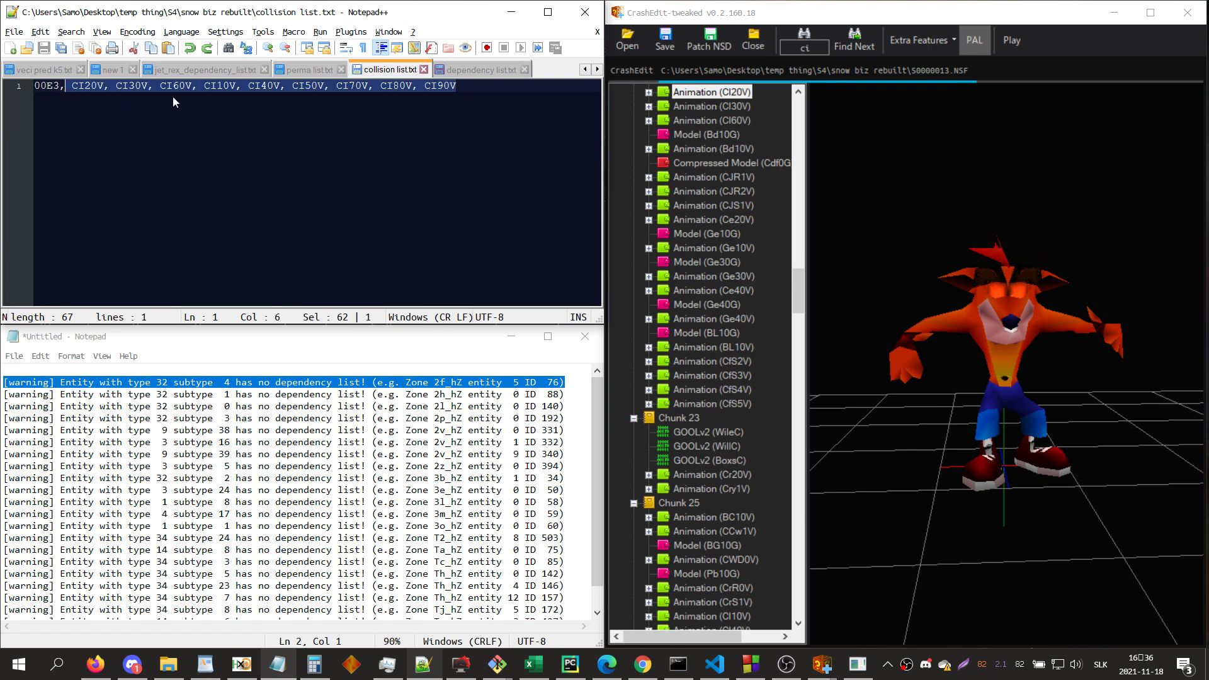
- Append the copied CI animation names to the "32, 04, Is1eV" line in dependency list.txt, comma-separated with single spaces
key("ctrl+Tab")
type(",")
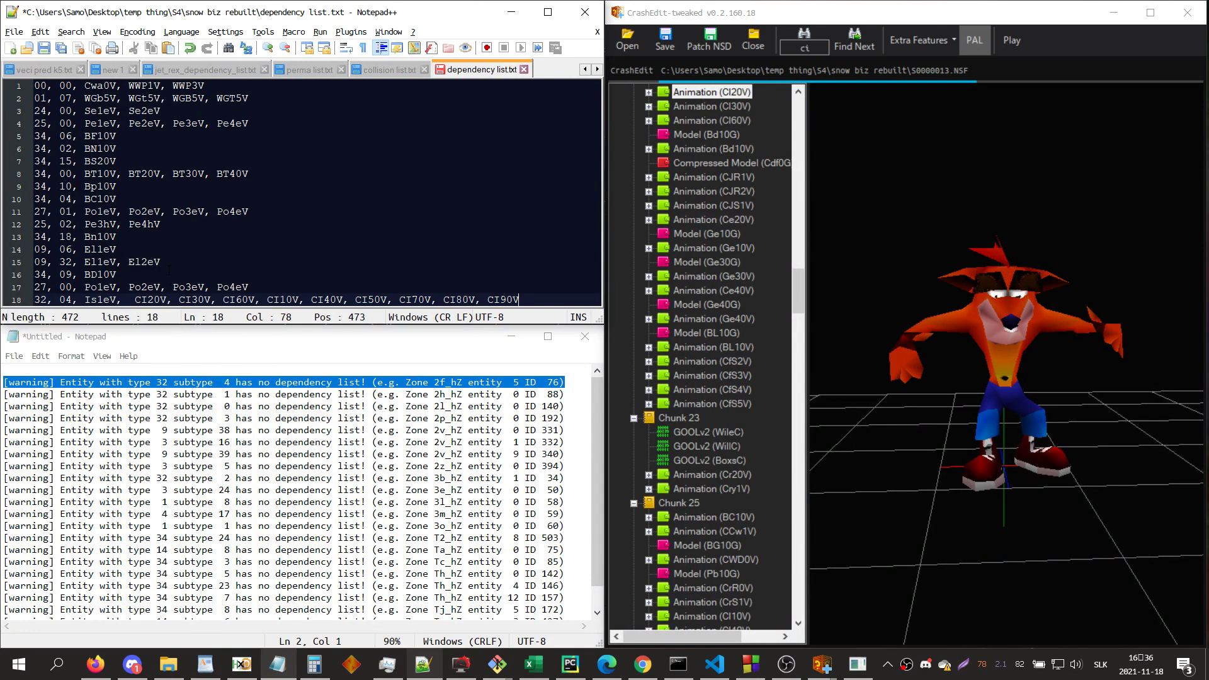
left_click(135, 300)
key("BackSpace")
- Delete the type 32 subtype 4 warning from the Notepad warning list
left_click(566, 380)
key("ctrl+shift+Home")
key("Delete")
- Find the entity with "id 88" in the level tree in CrashEdit
left_click(977, 311)
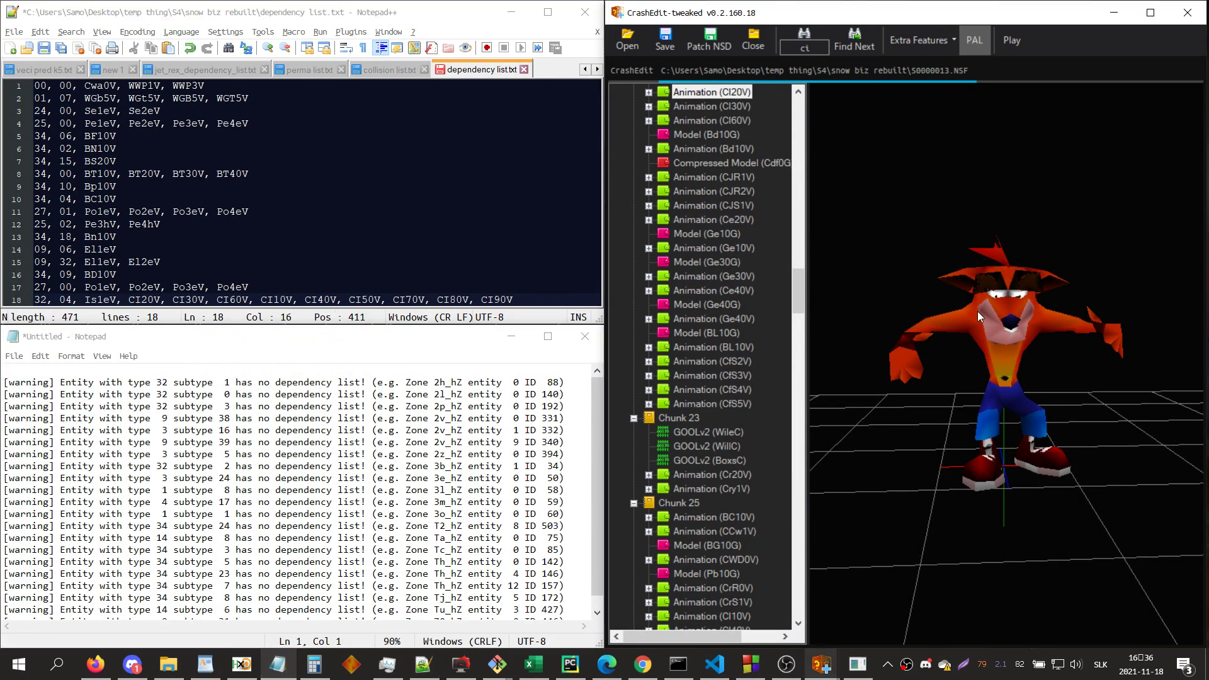
key("ctrl+f")
type("id 88")
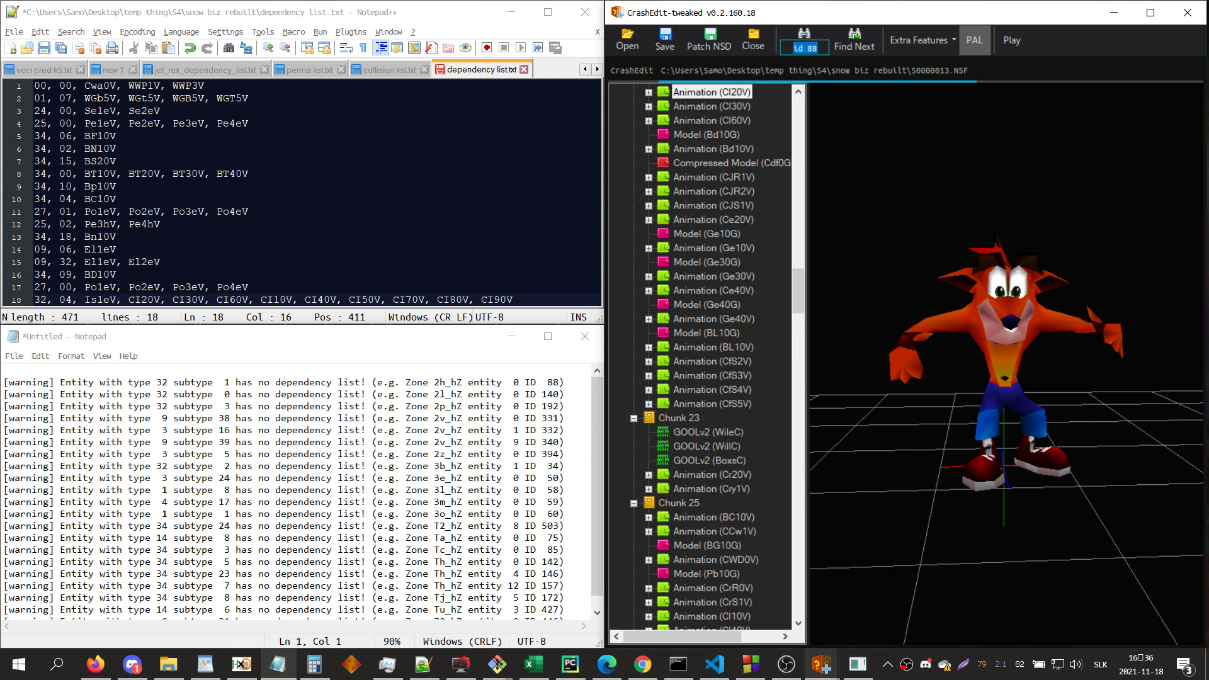
key("Return")
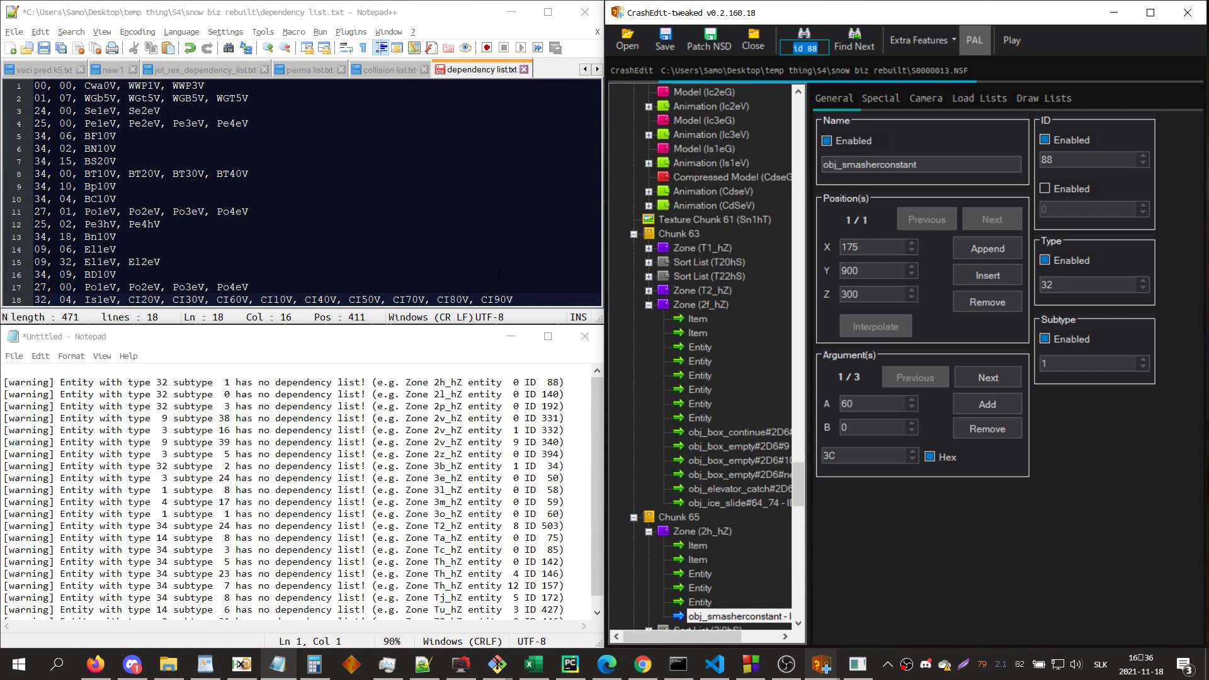
- View zone 2h_hZ, then search for "n (sm" and preview the Sm1eV and Sm2eV animations
left_click(694, 533)
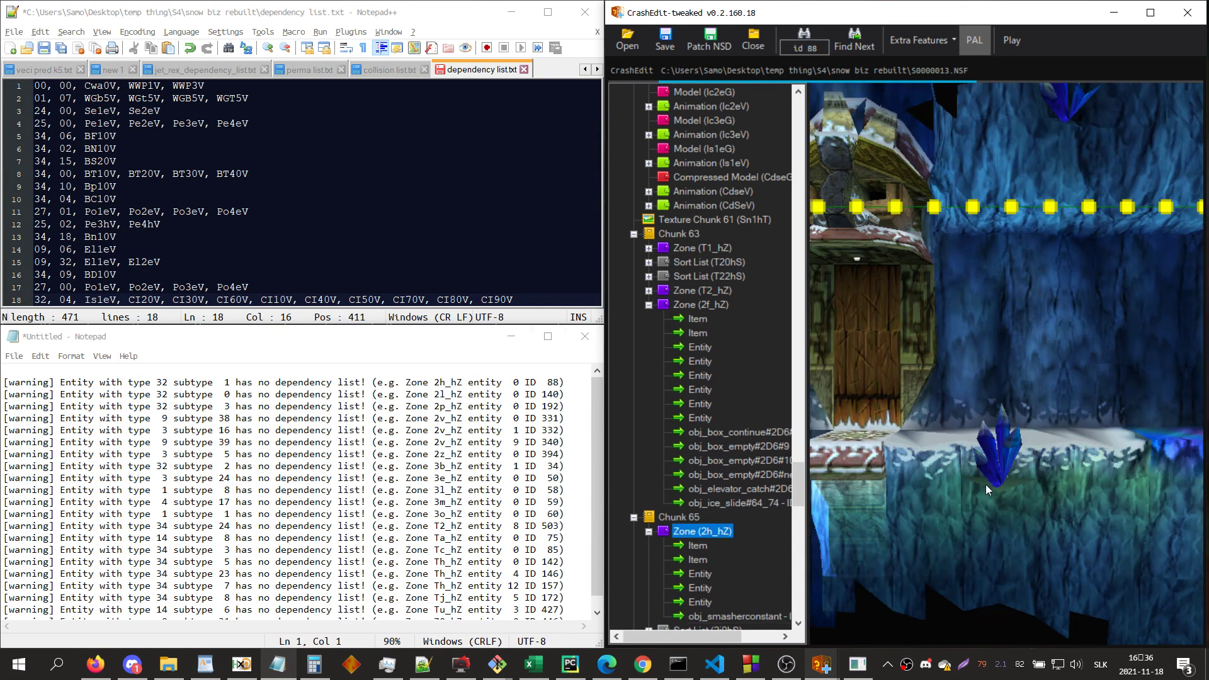
left_click_drag(985, 485, 878, 314)
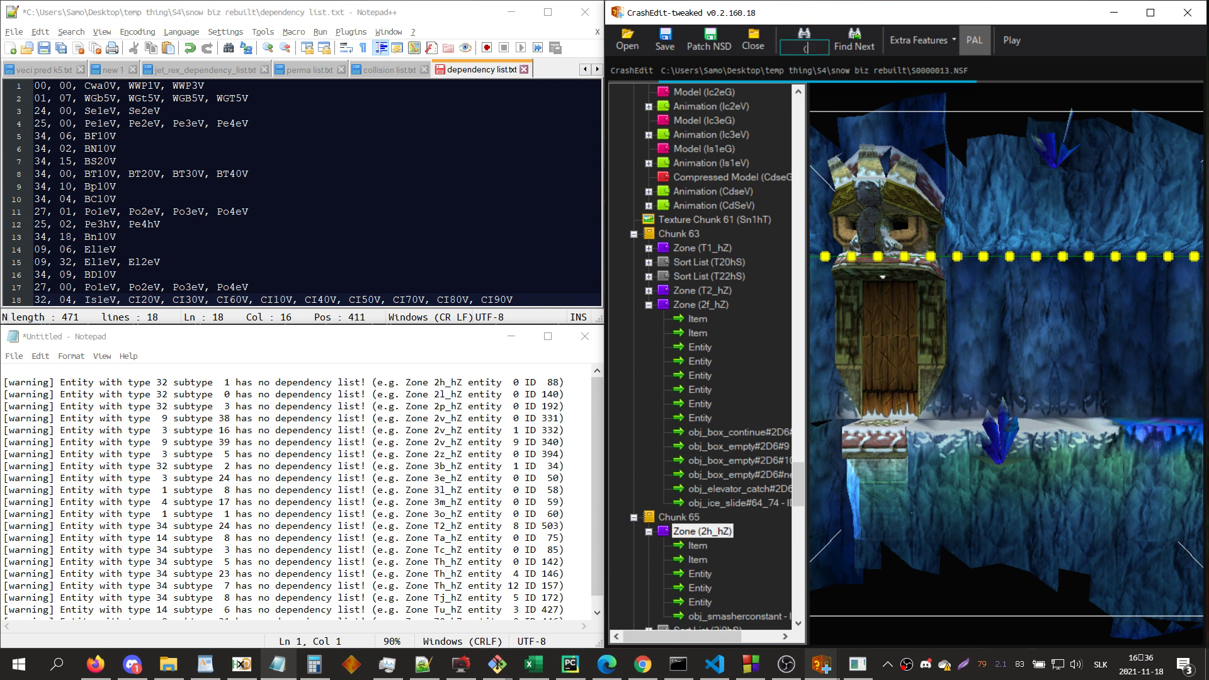
type("m")
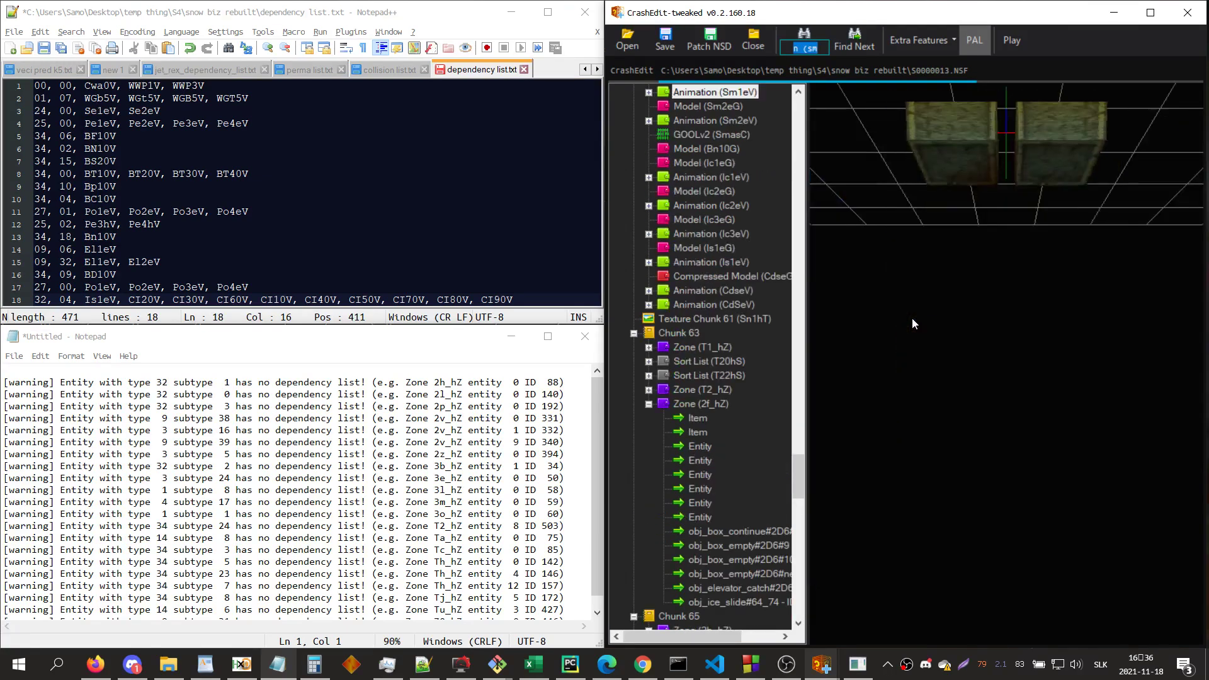
key("Return")
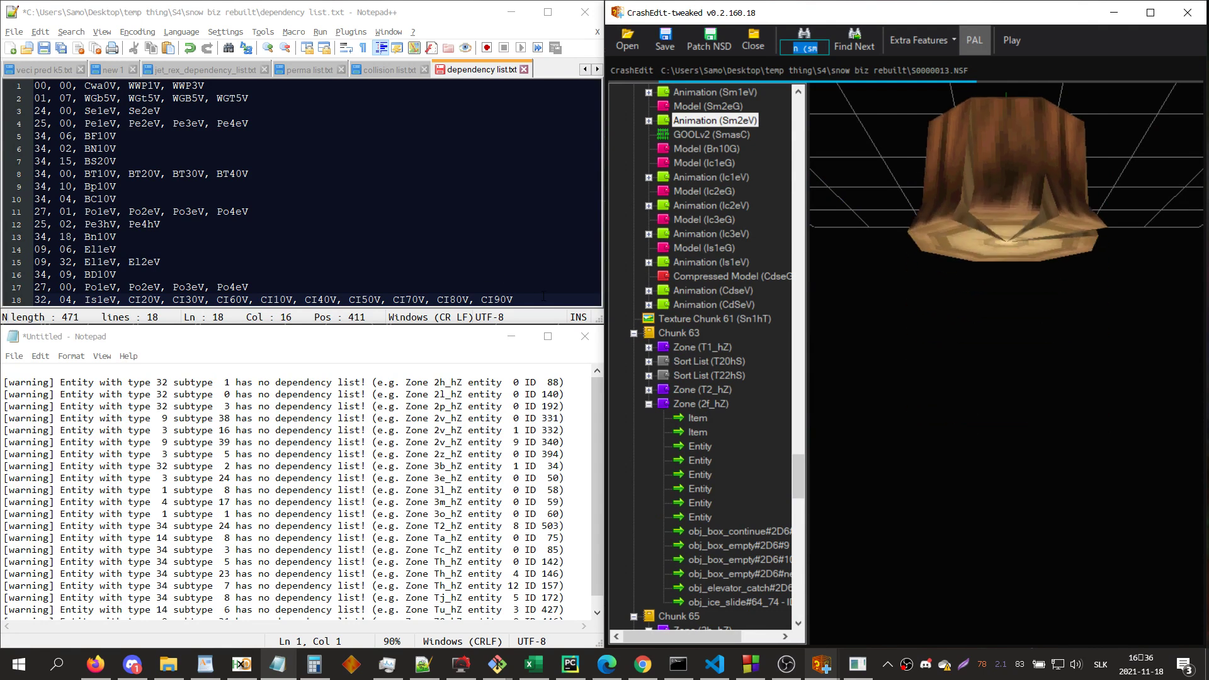
- Add the line "32, 01, Sm2eV" at the end of dependency list.txt in Notepad++
left_click(570, 299)
key("Return")
type("32")
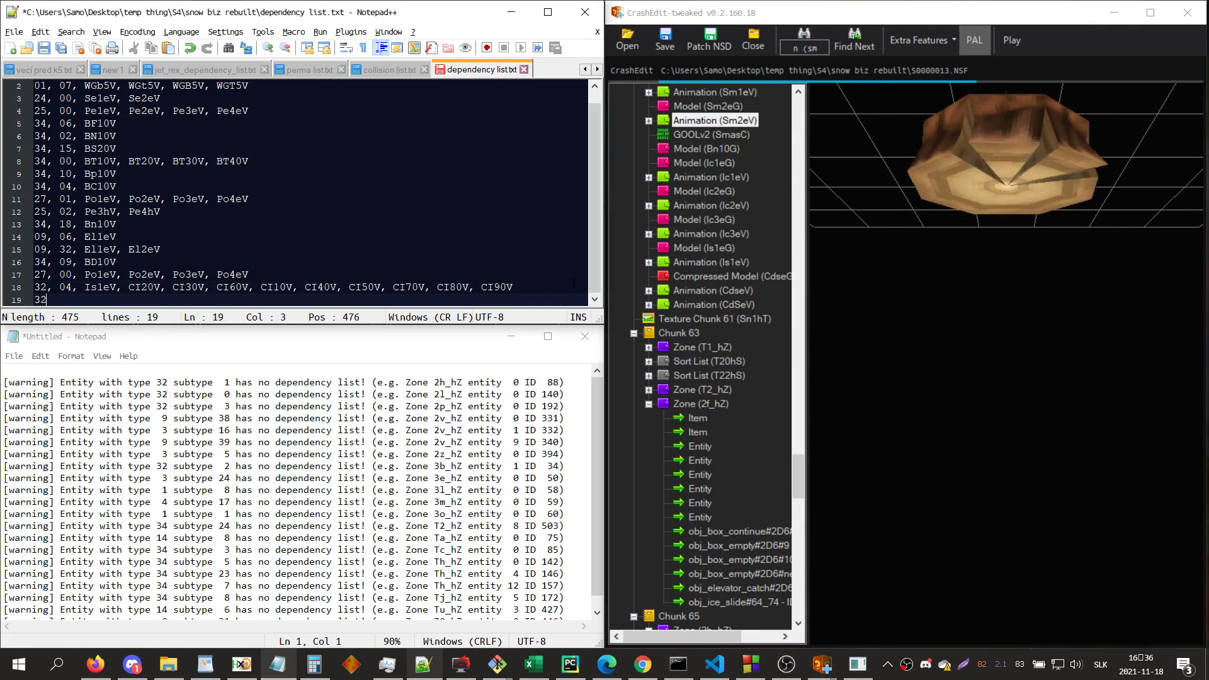
type(", 01, ")
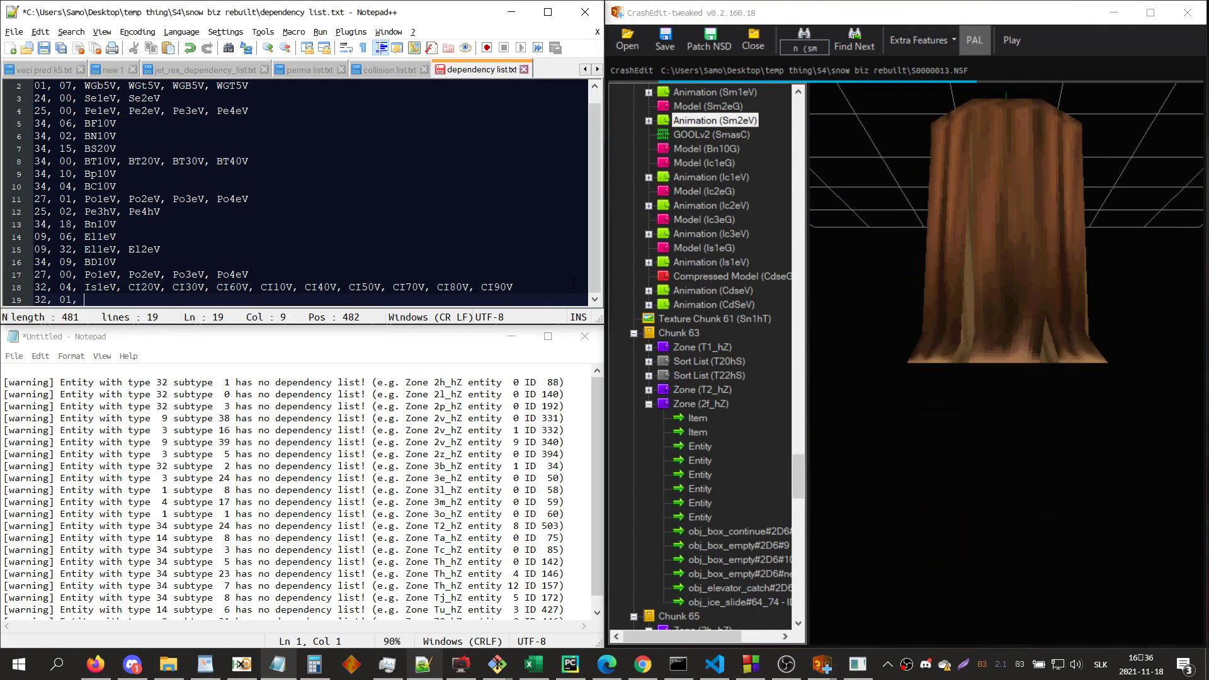
type("Sm2eV")
- Add the line "32, 00, Sm1eV" below the 32, 01 entry in dependency list.txt
key("Return")
type("32, 0")
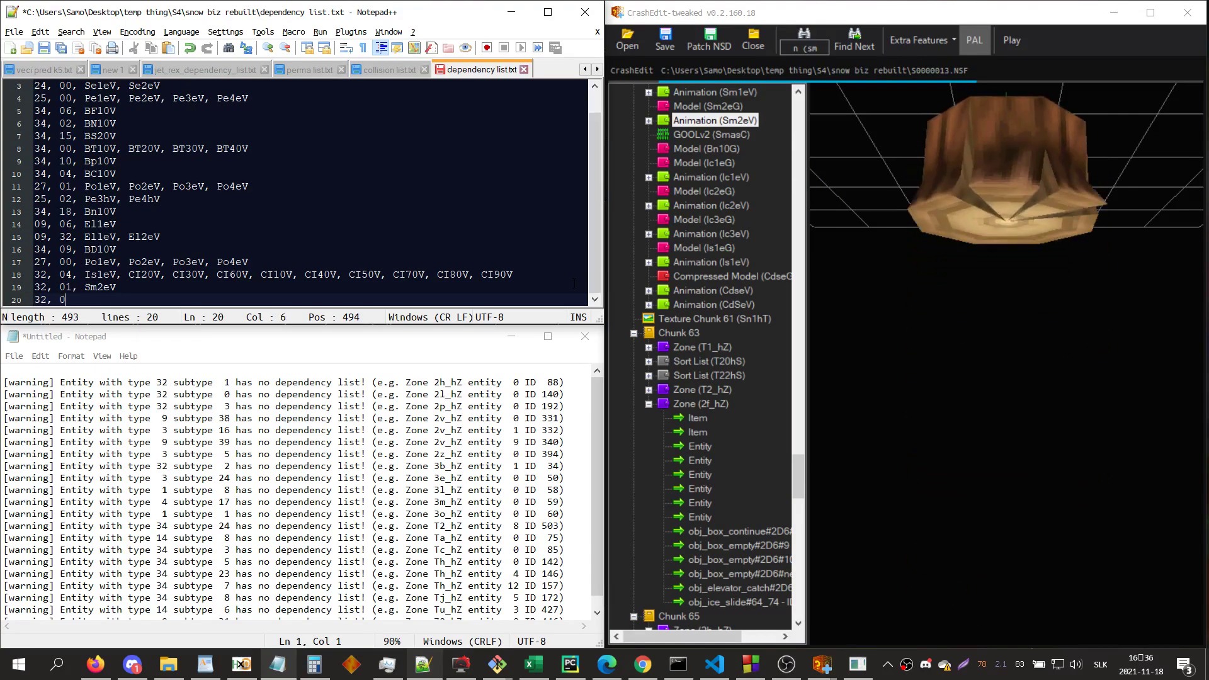
type("0, Sm1eV")
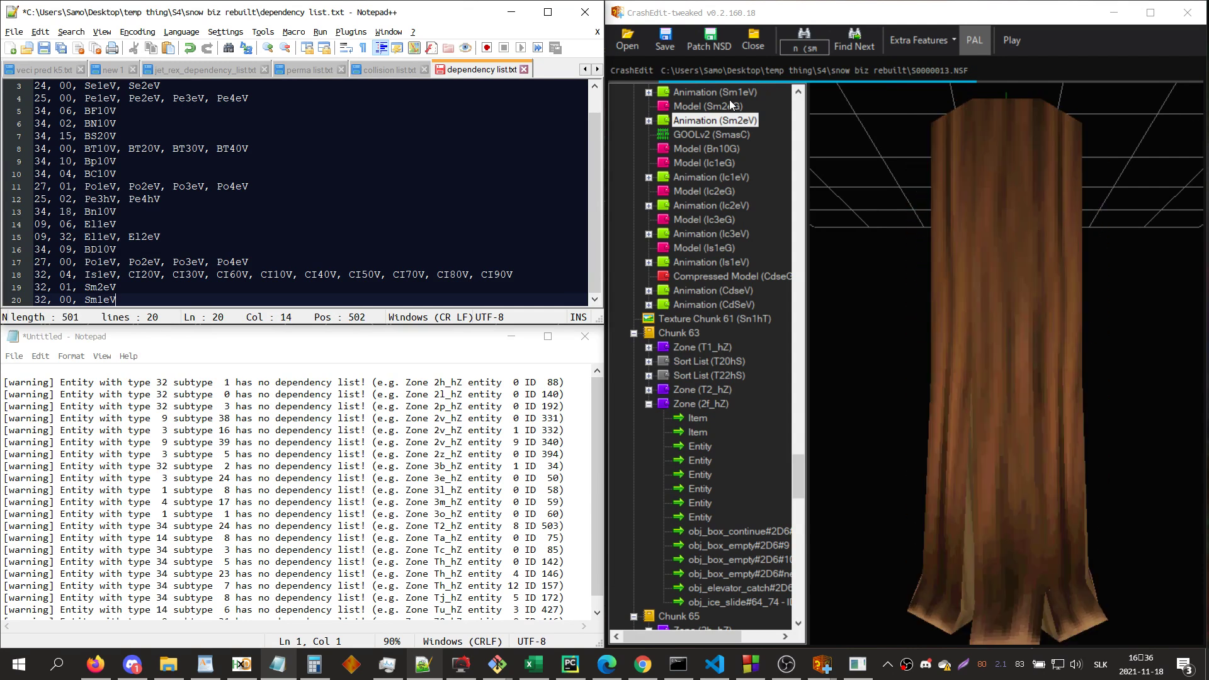
- Find the entity with "id 140" in CrashEdit and view its zone 2l_hZ
left_click(724, 106)
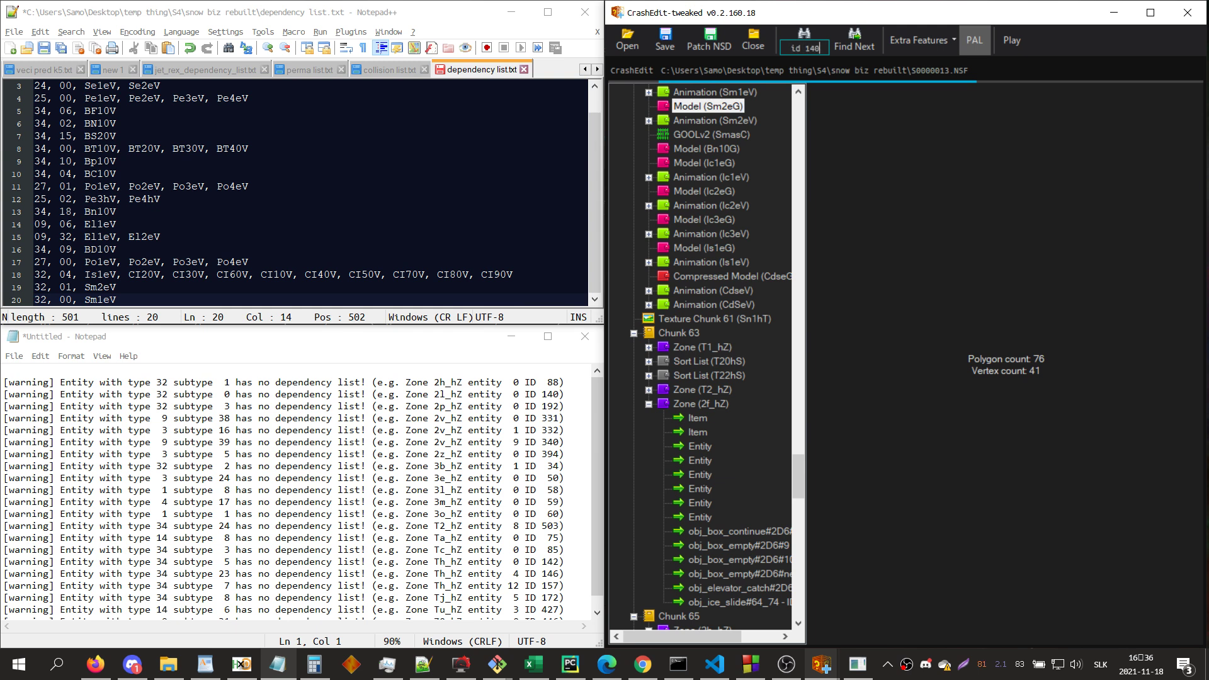
key("Return")
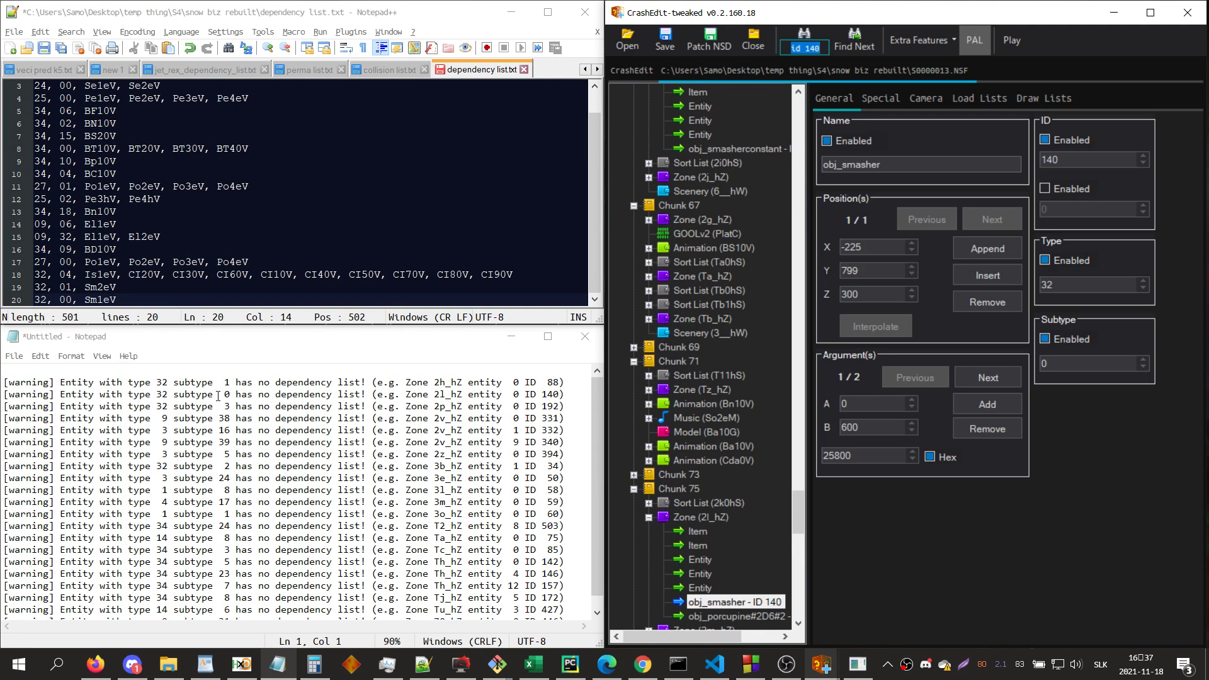
left_click(706, 515)
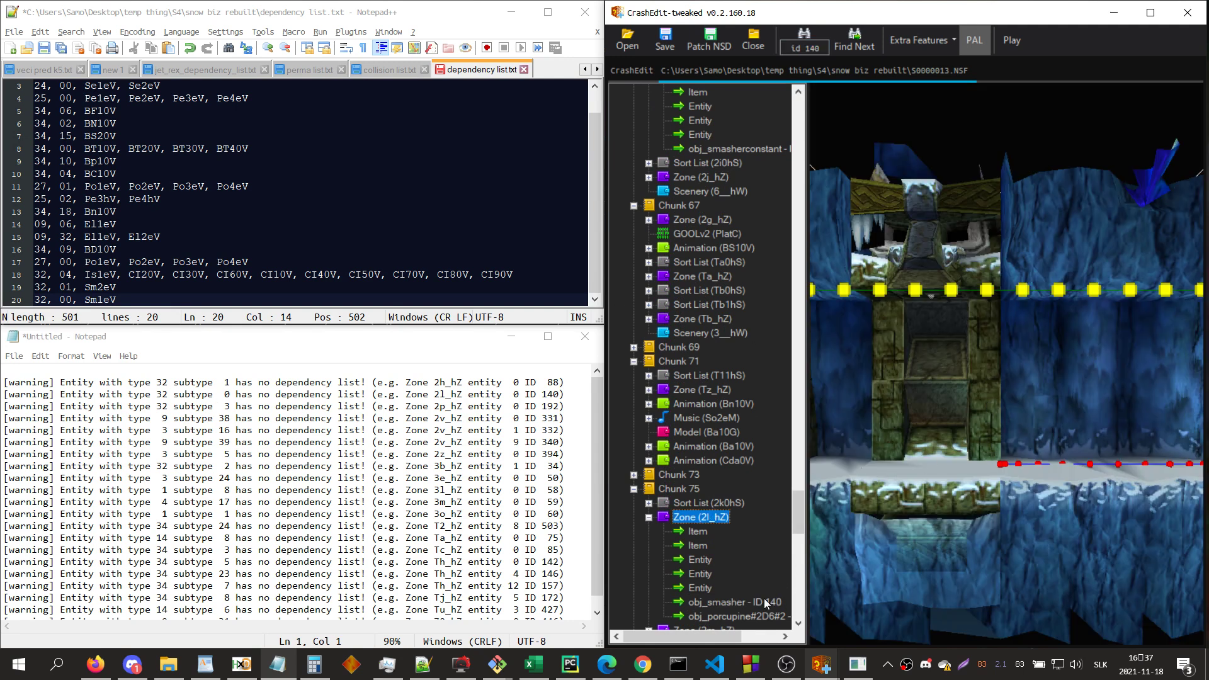
- Search the level tree for "sm1ev" to preview that animation
left_click(917, 432)
type("sm1")
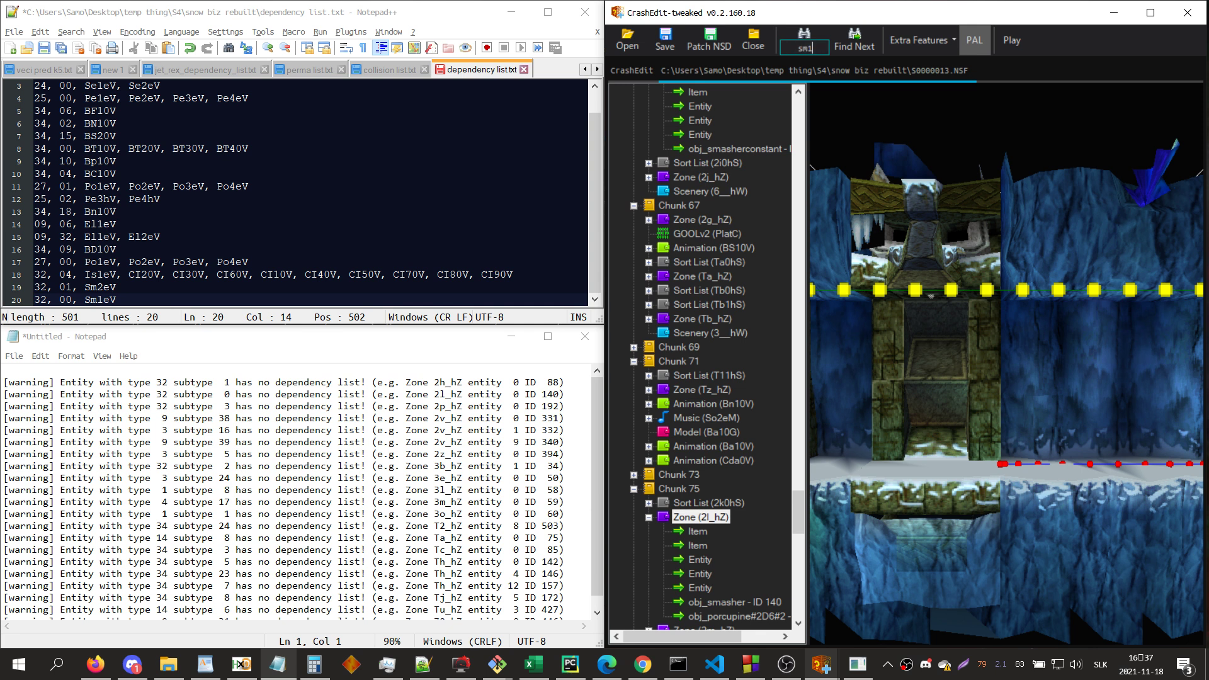
type("ev")
key("Return")
- Start a new line in dependency list.txt and delete the type 32 subtype 1 and subtype 0 warnings from the Notepad list
key("alt+Tab")
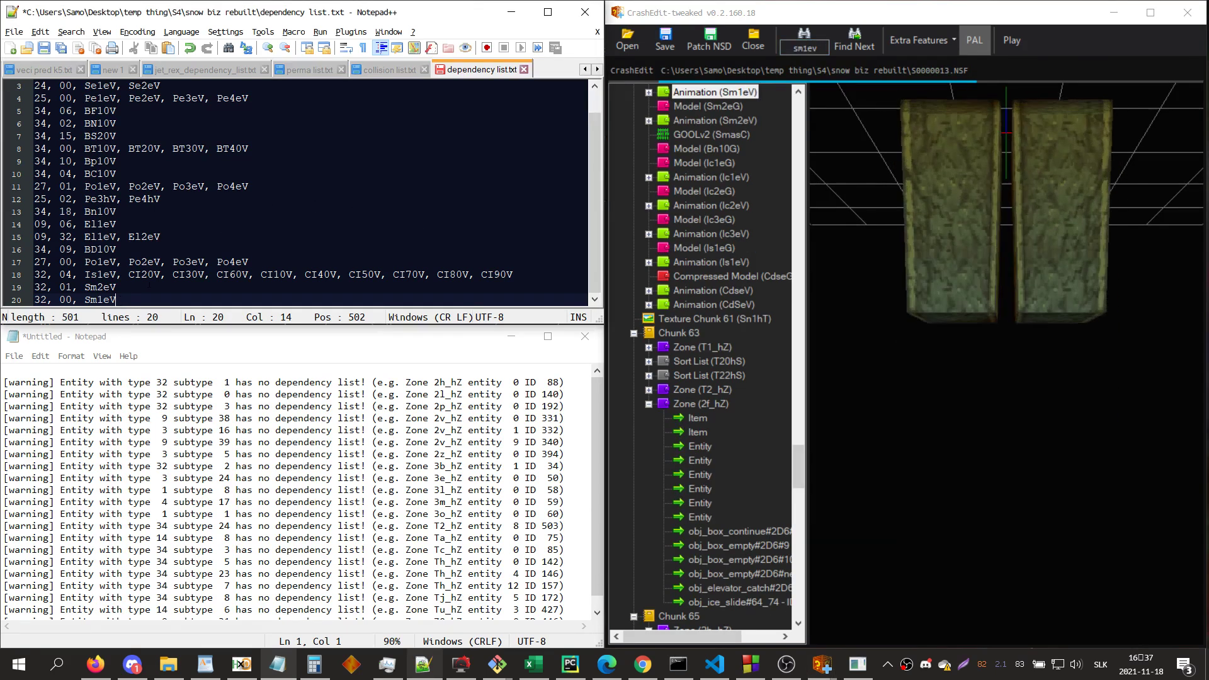
key("Return")
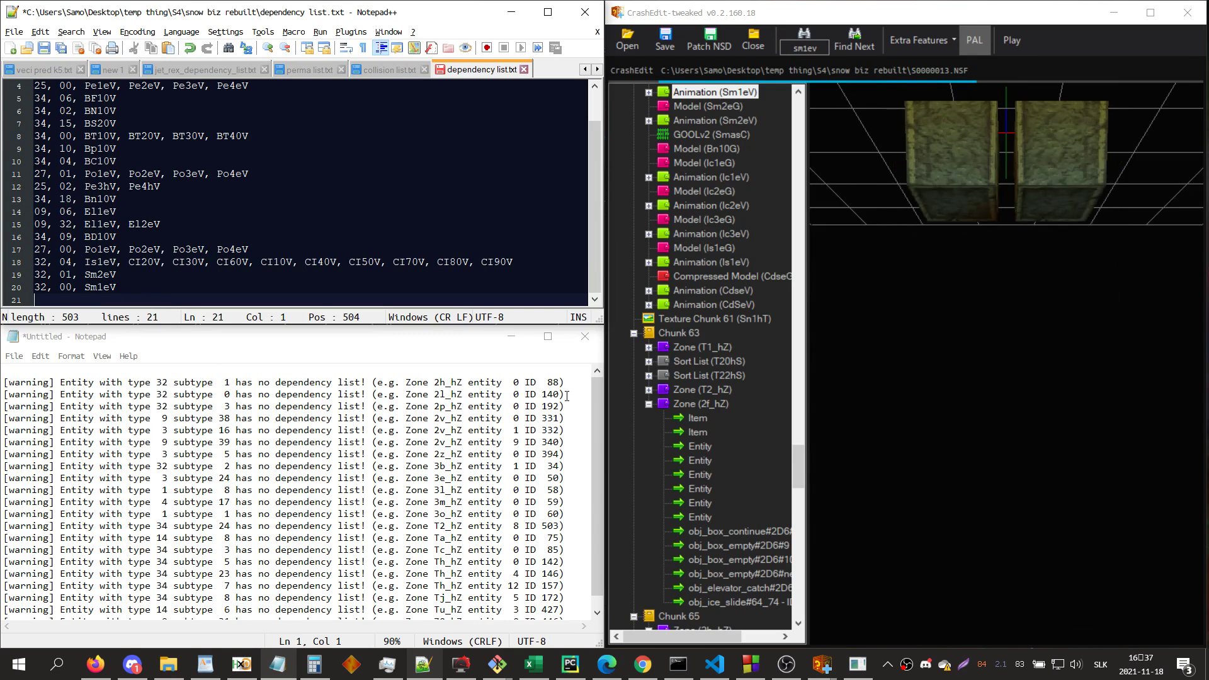
left_click_drag(567, 396, 4, 383)
key("Delete")
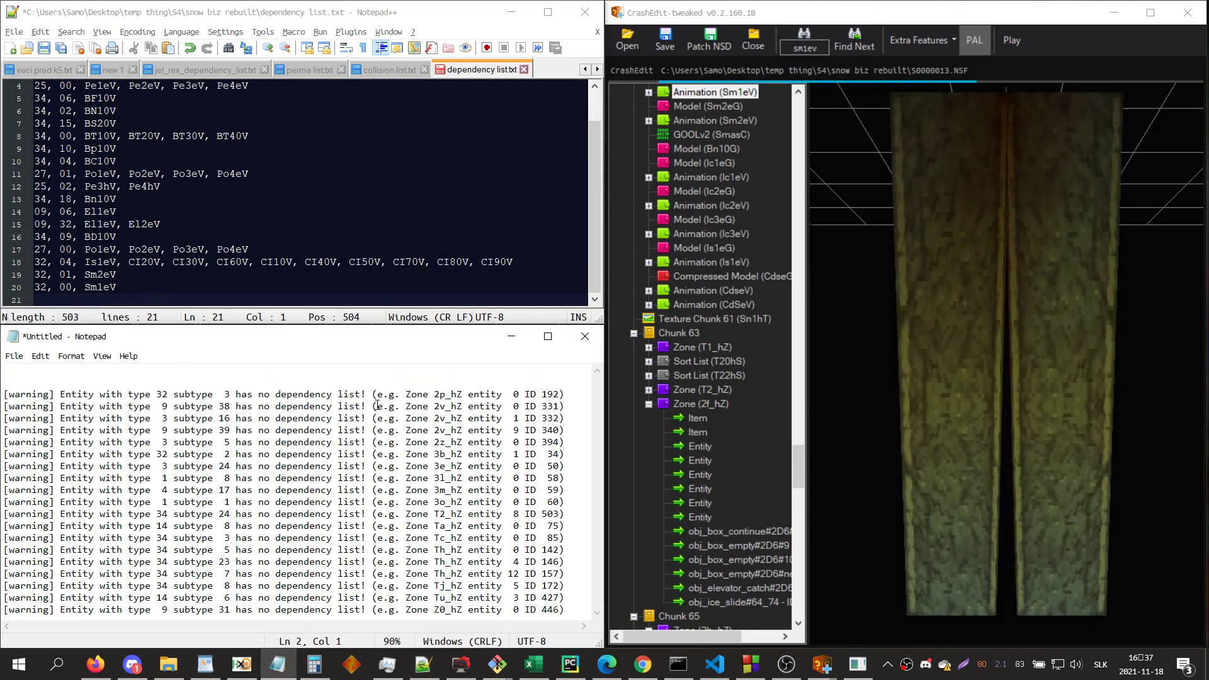
- Select the type 32 subtype 3 warning and find the entity with "id 192" in CrashEdit
left_click_drag(565, 394, 5, 394)
left_click(1042, 355)
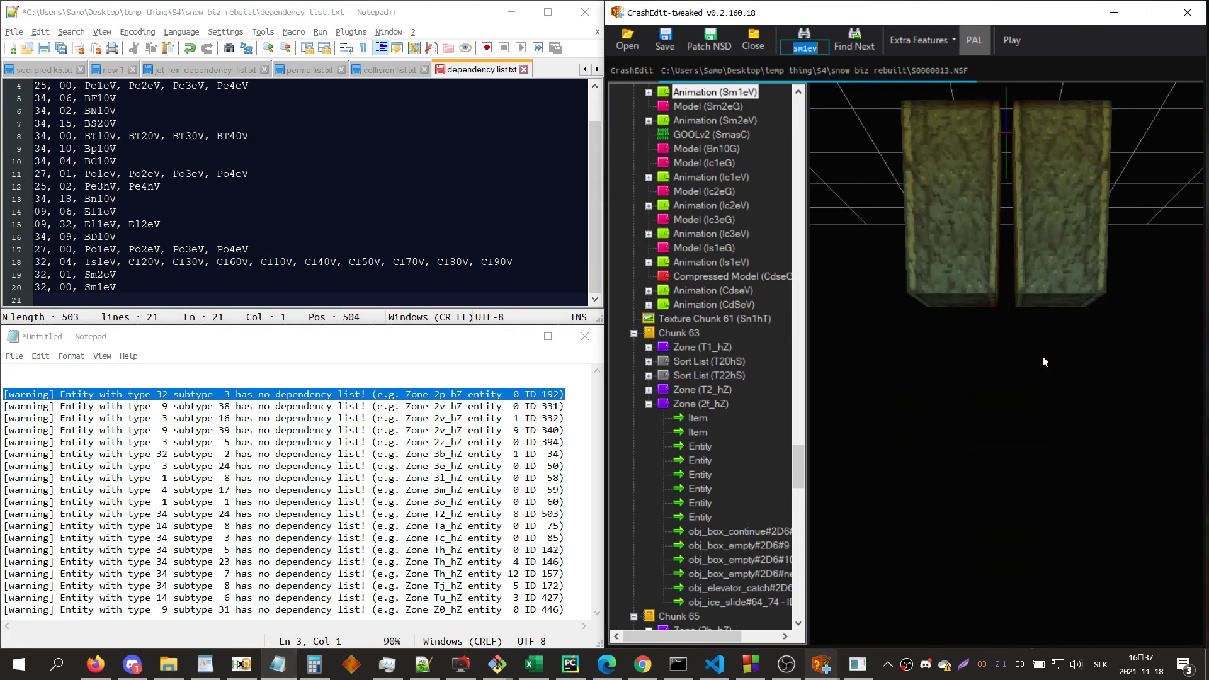
type("id 192")
key("Return")
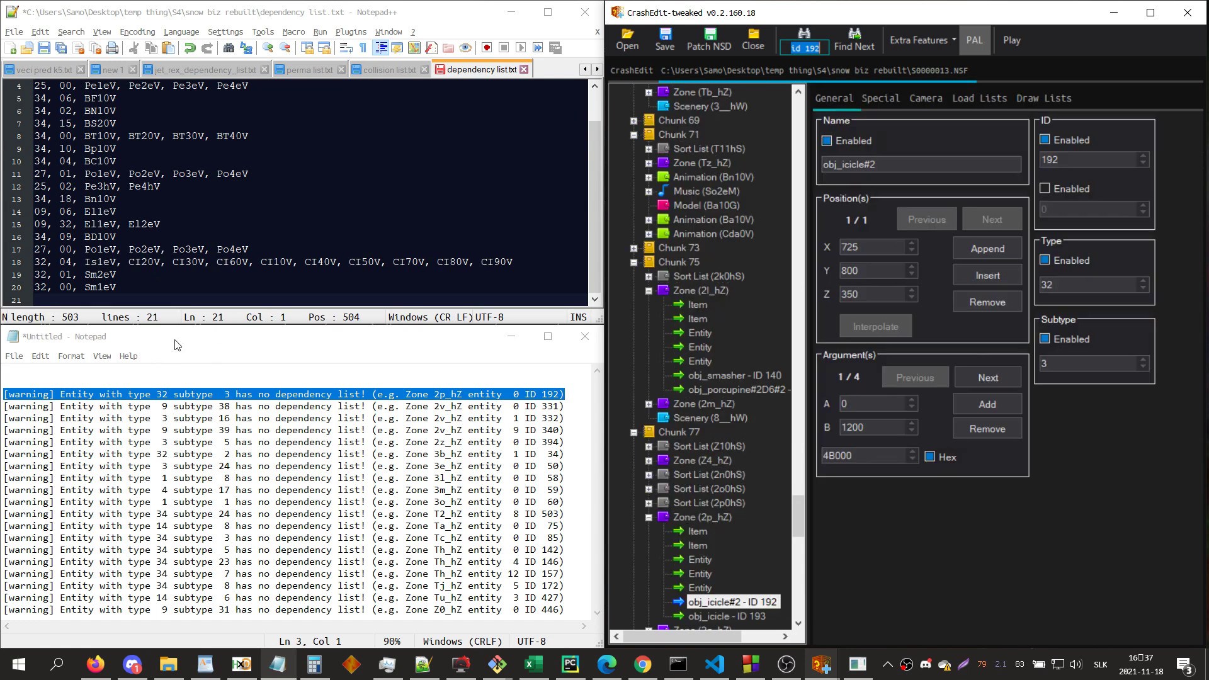
- Start a "32, 03," line in dependency list.txt and search CrashEdit's level tree for "n (ic" to preview the Ic1eV animation
left_click(93, 299)
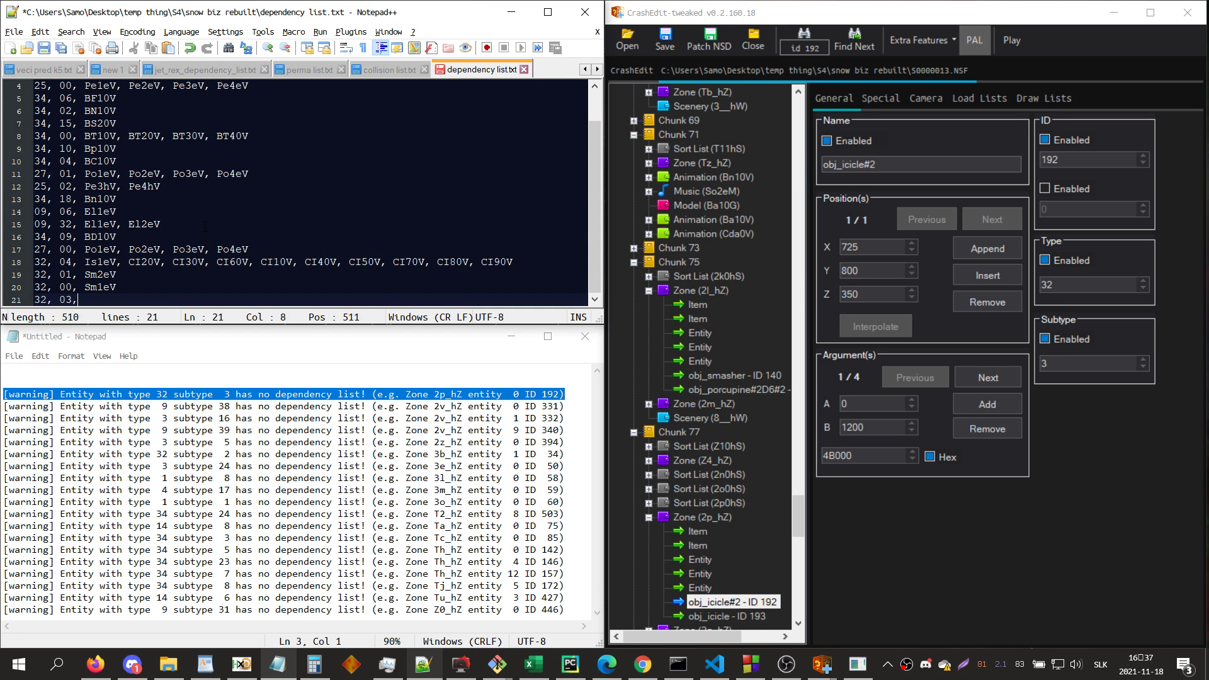
left_click(972, 516)
type("n (ec")
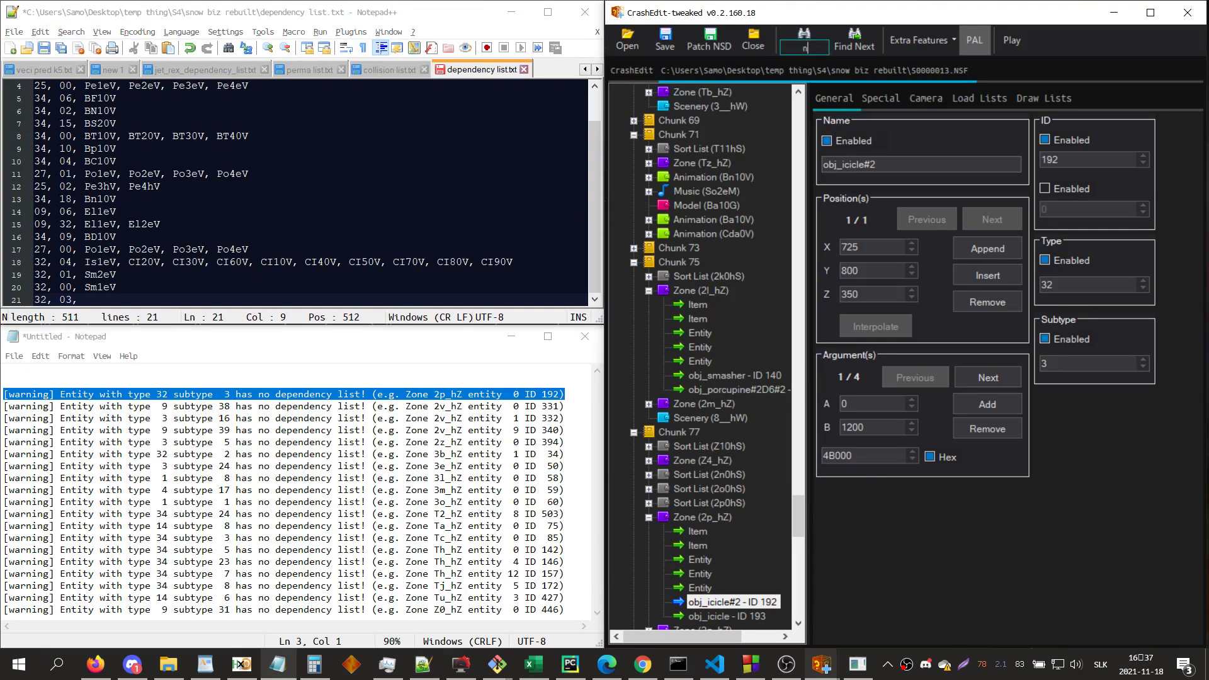
key("Return")
key("Return")
key("Return")
key("Return")
key("BackSpace")
key("BackSpace")
key("BackSpace")
key("BackSpace")
key("Return")
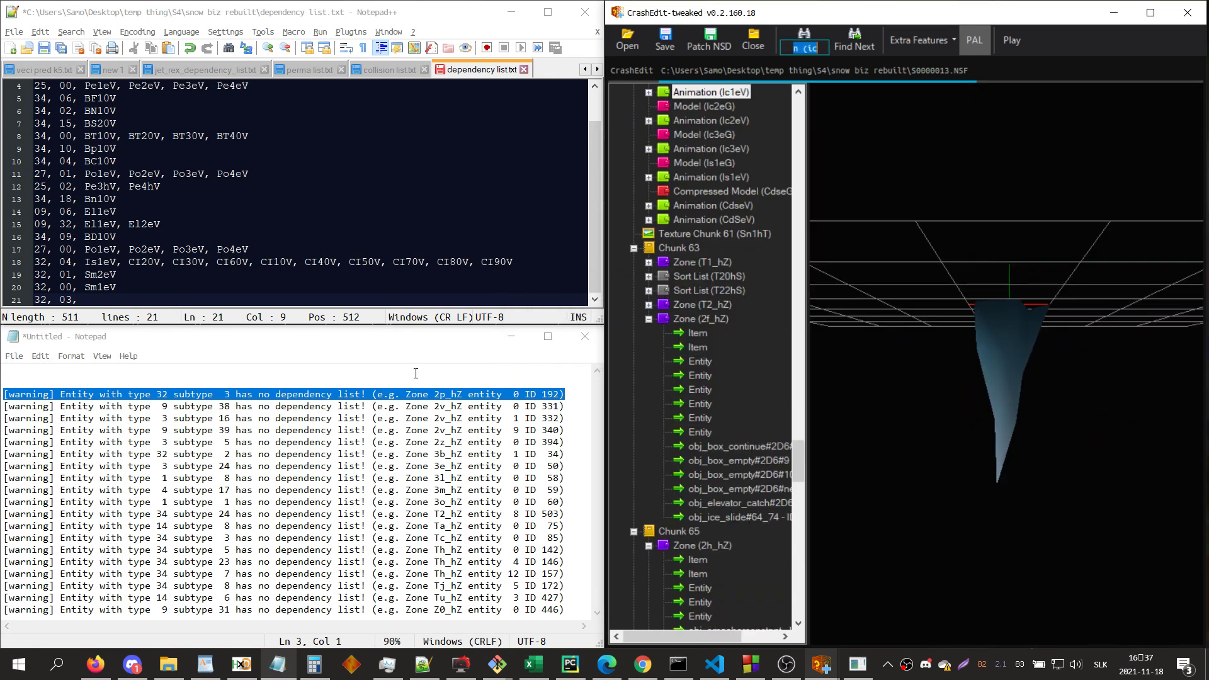
- List Ic1eV, Ic2eV and Ic3eV in the "32, 03" entry and step through the matching animations in CrashEdit
left_click(252, 299)
type("Ic1eV, ")
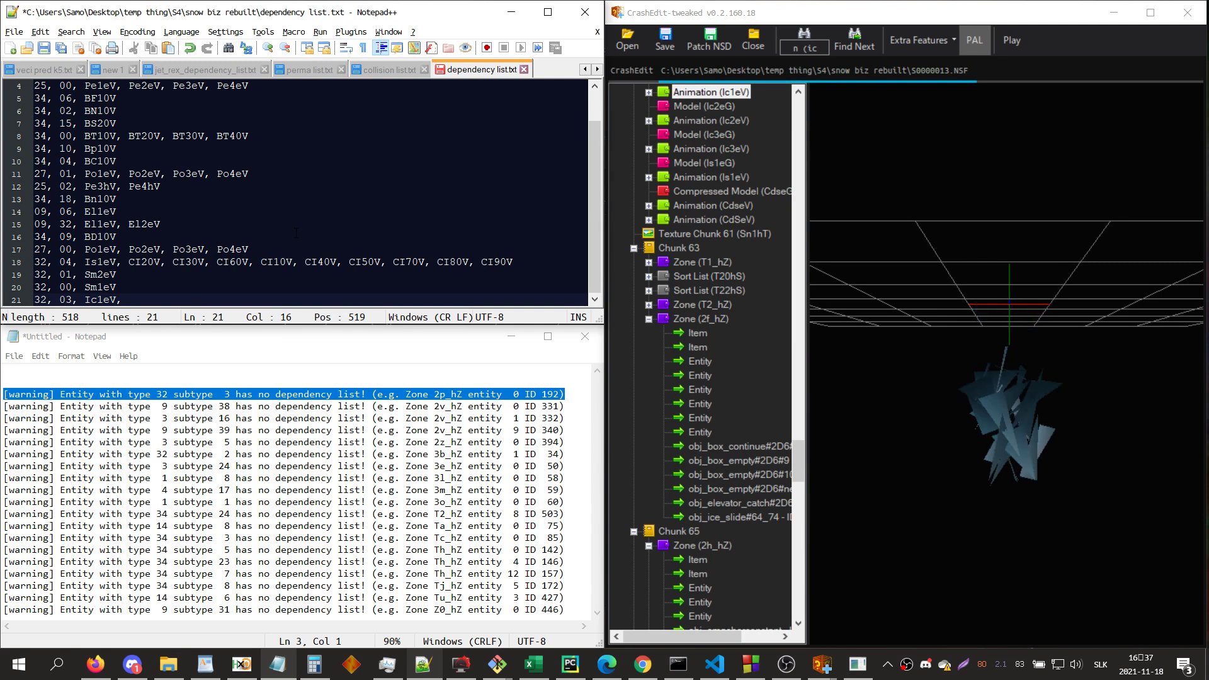
type("I")
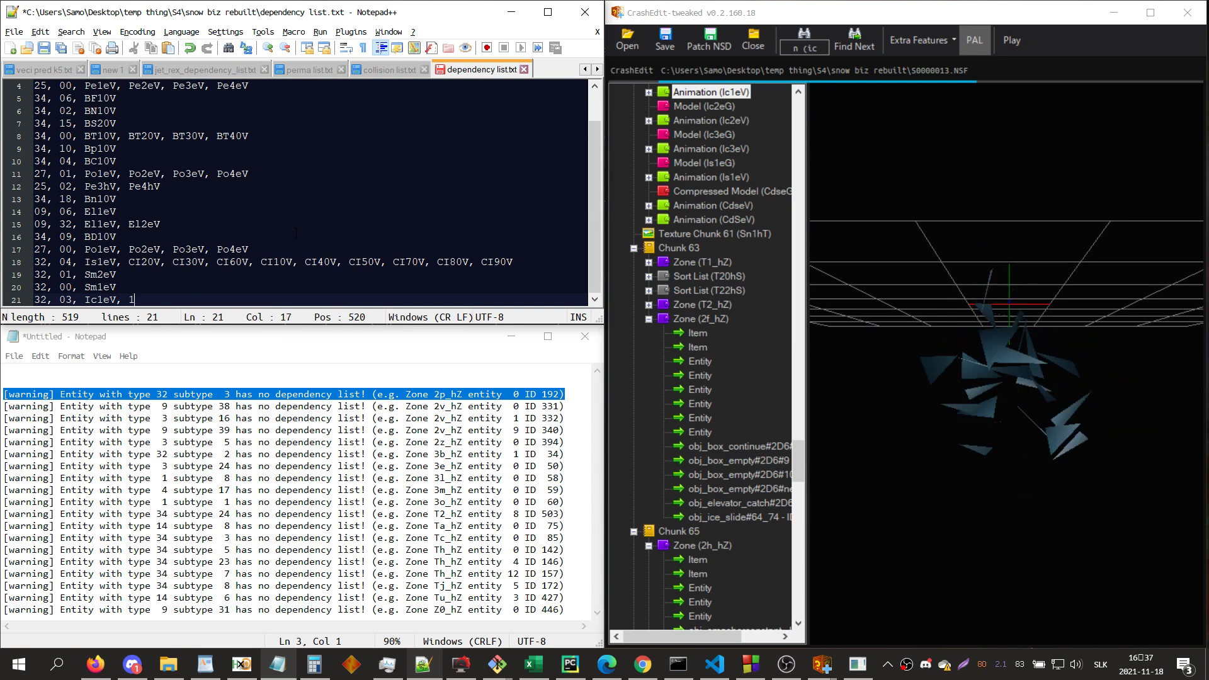
type("c2eV, Ic3eV")
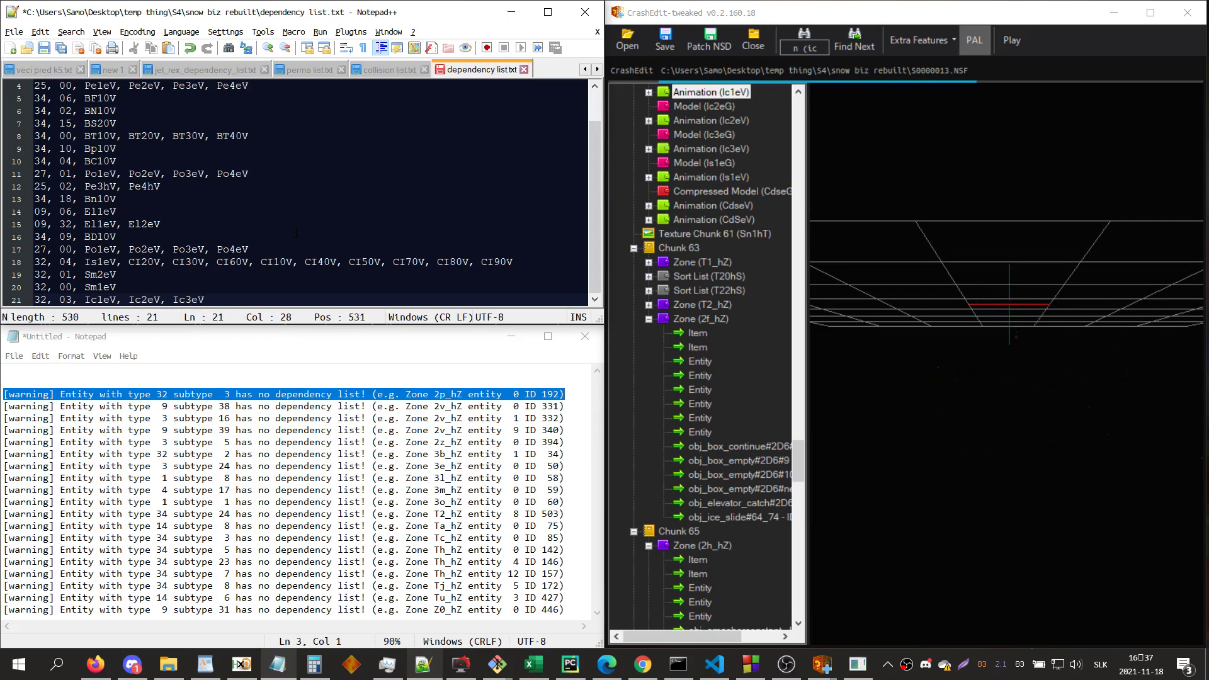
key("Return")
key("Return")
key("Return")
- Delete the type 32 subtype 3 warning from the Notepad list and search CrashEdit for entity "331"
left_click(184, 406)
left_click_drag(567, 395, 3, 370)
key("BackSpace")
left_click(861, 368)
type("331")
key("Return")
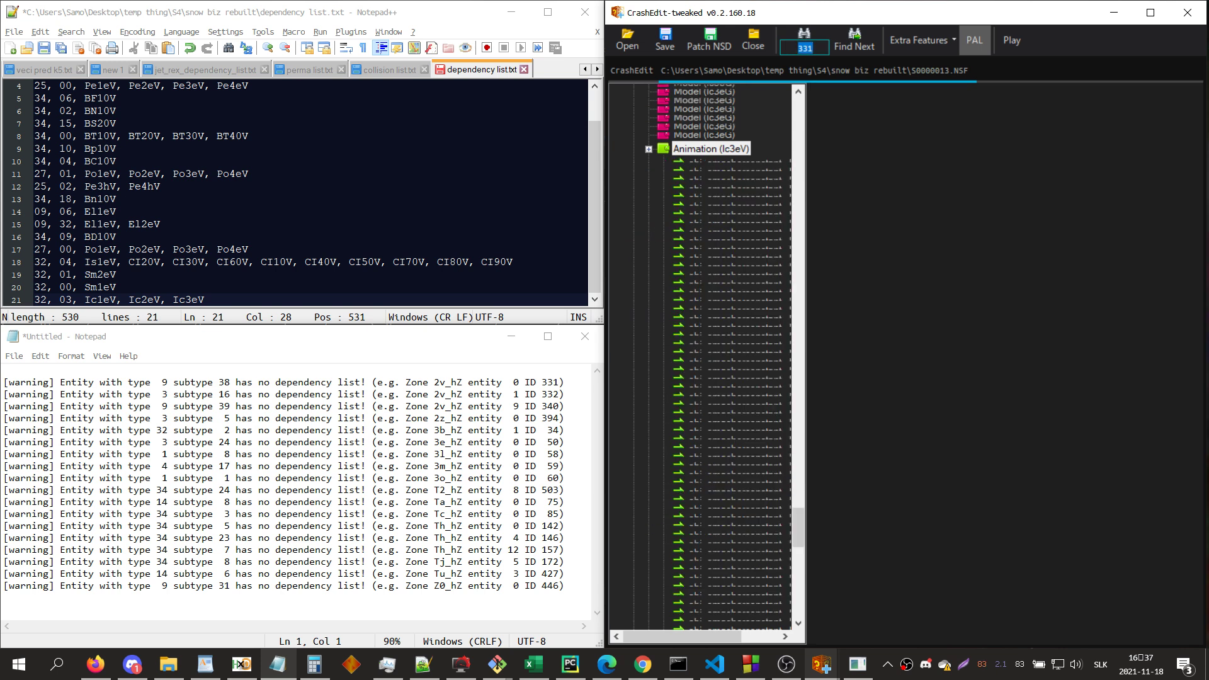
- Start a "09, 38," line in dependency list.txt and inspect zone 2v_hZ in CrashEdit's 3D view
left_click(239, 299)
key("Return")
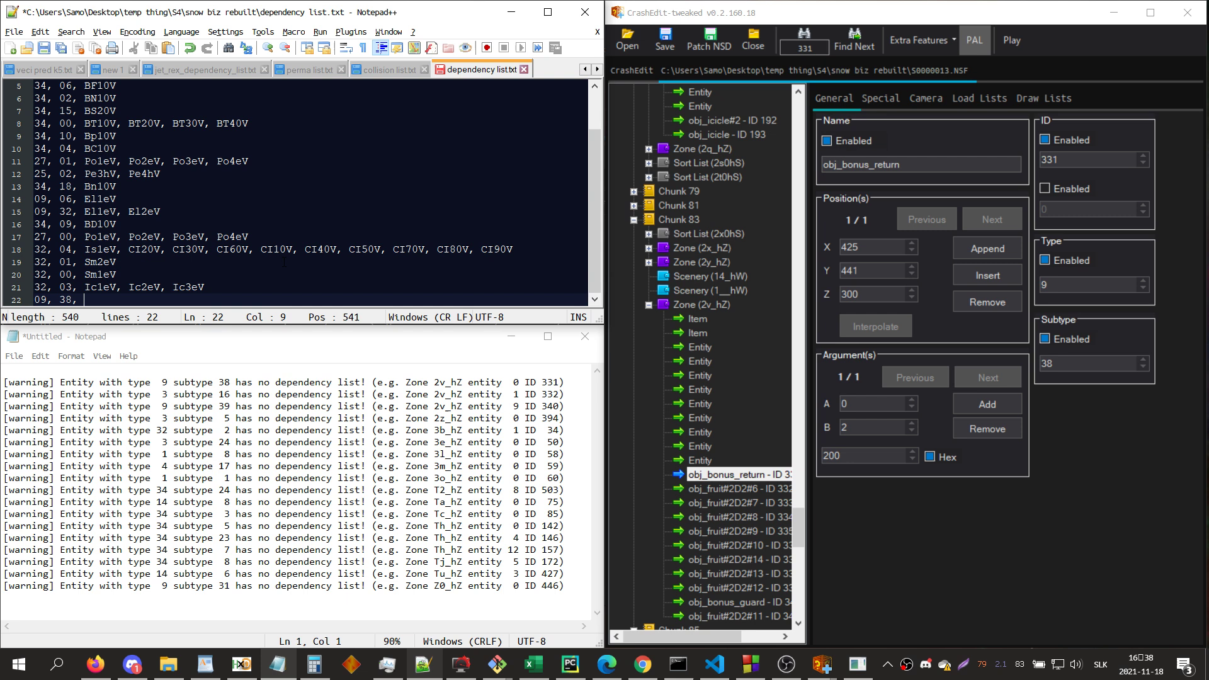
left_click(712, 310)
key("w")
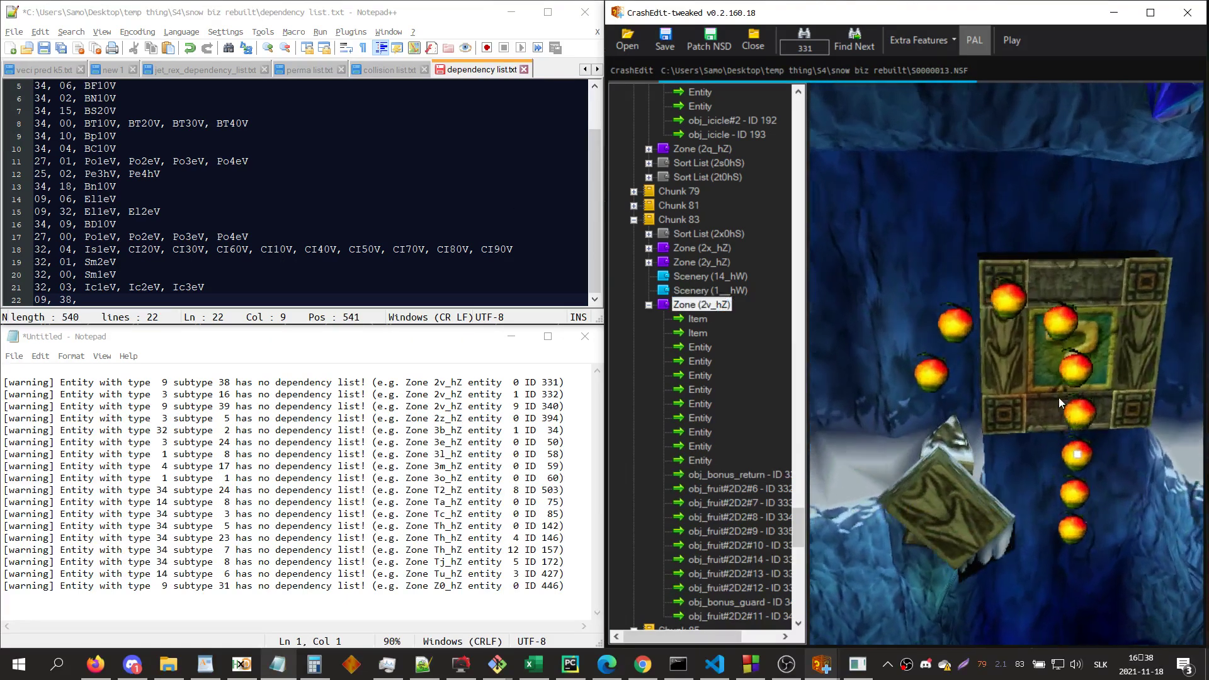
key("d")
key("a")
key("s")
key("a")
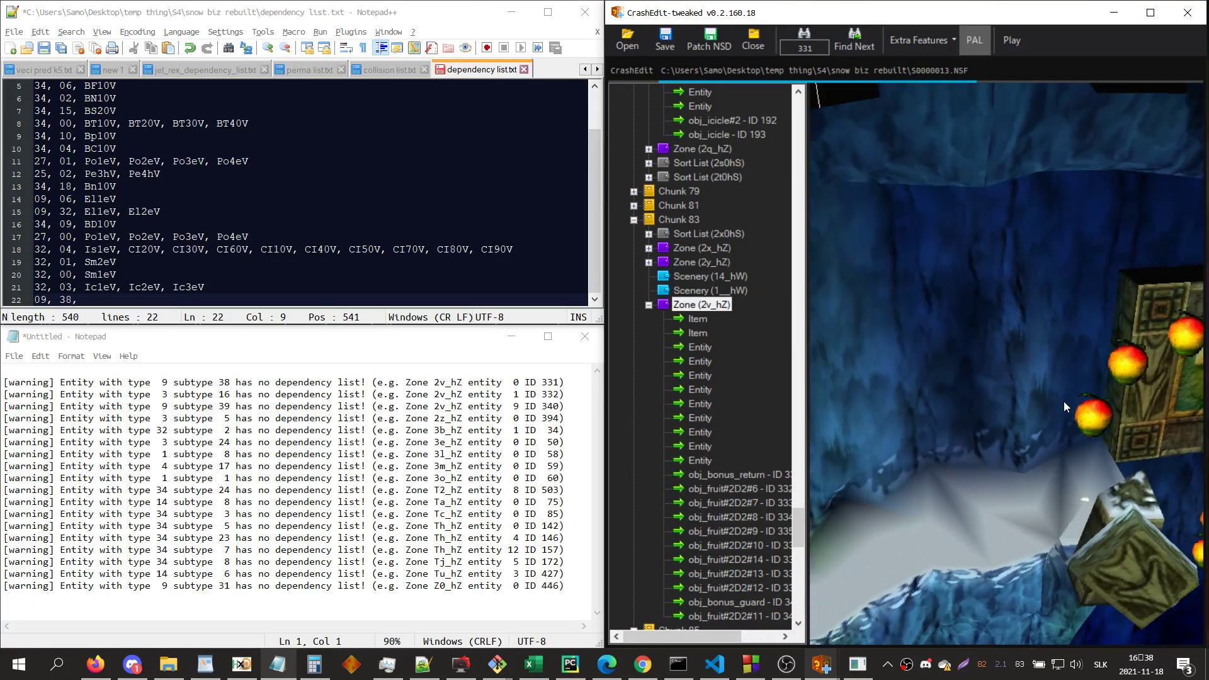
key("s")
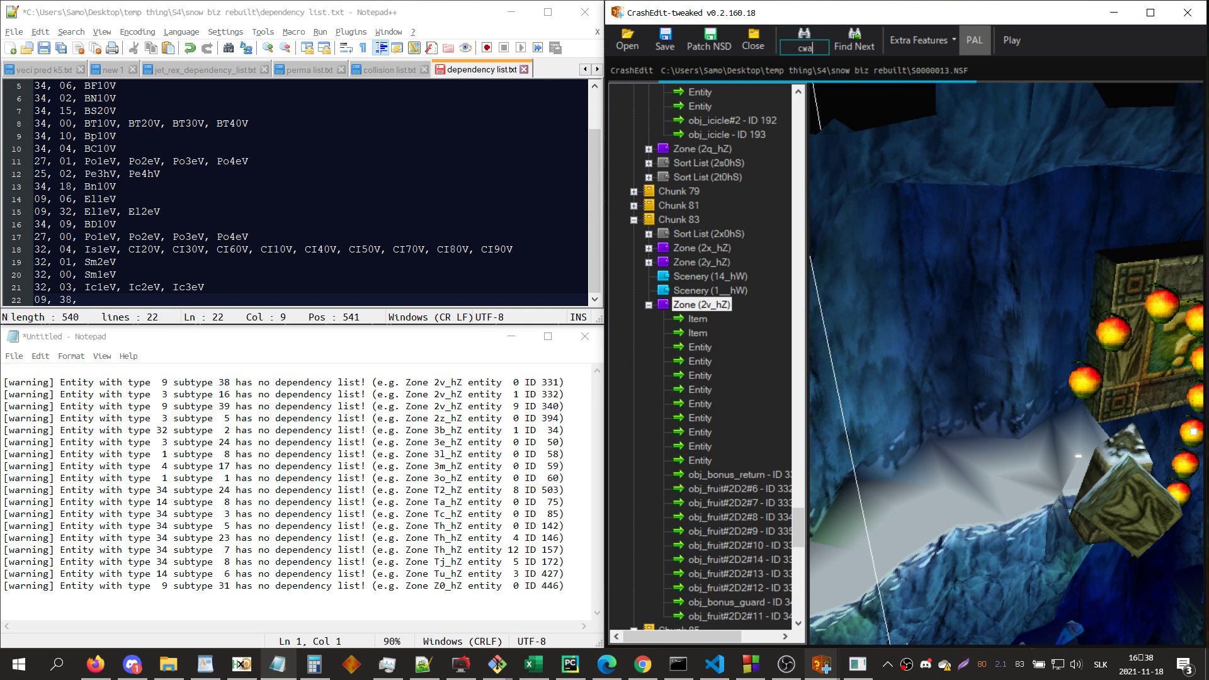
- Search the level tree for "cwa0v" and add Cwa0V to the "09, 38" entry in dependency list.txt
type("0v")
key("Return")
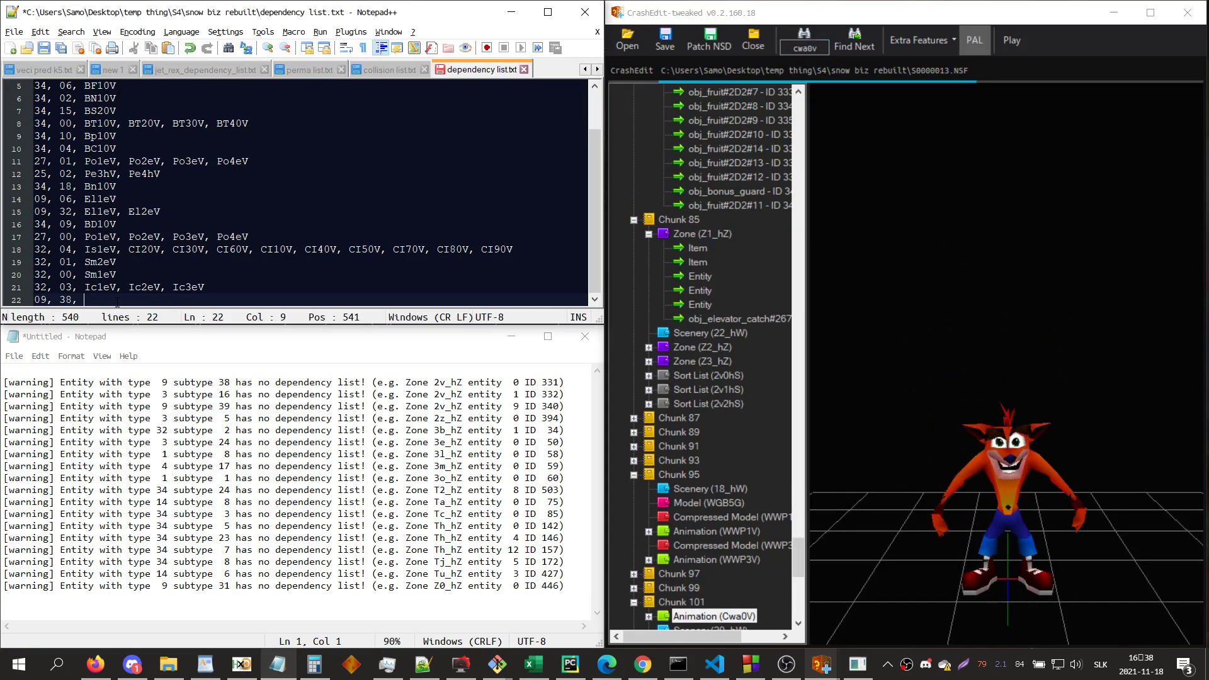
type("Cwa0V.")
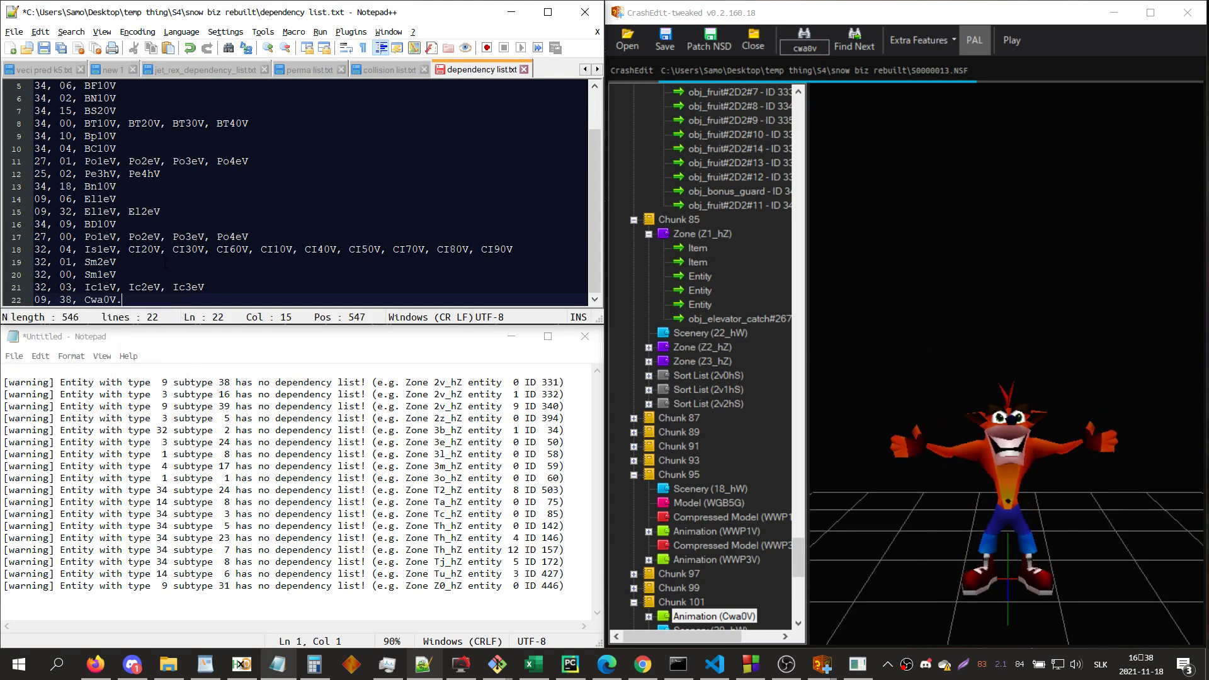
- Search the level tree for "wwp" to preview its animations and add WWP3V to the "09, 38" entry
left_click(1013, 277)
type("wwp")
key("Return")
key("Return")
key("Return")
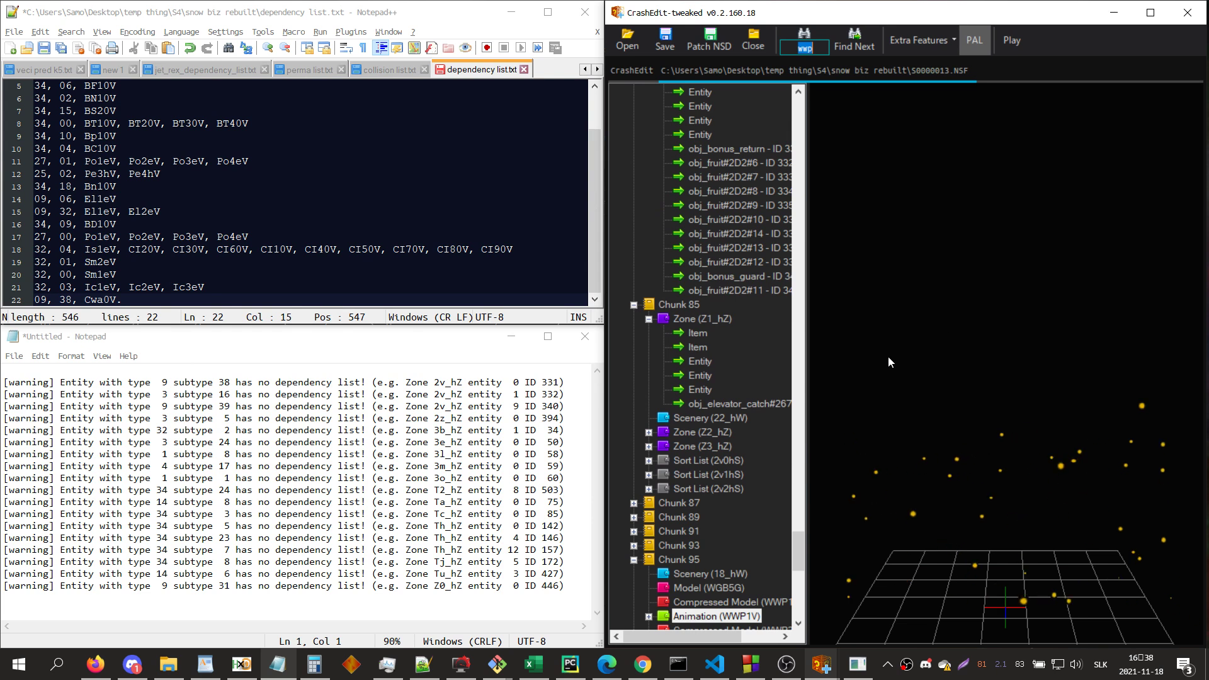
key("Return")
key("Return")
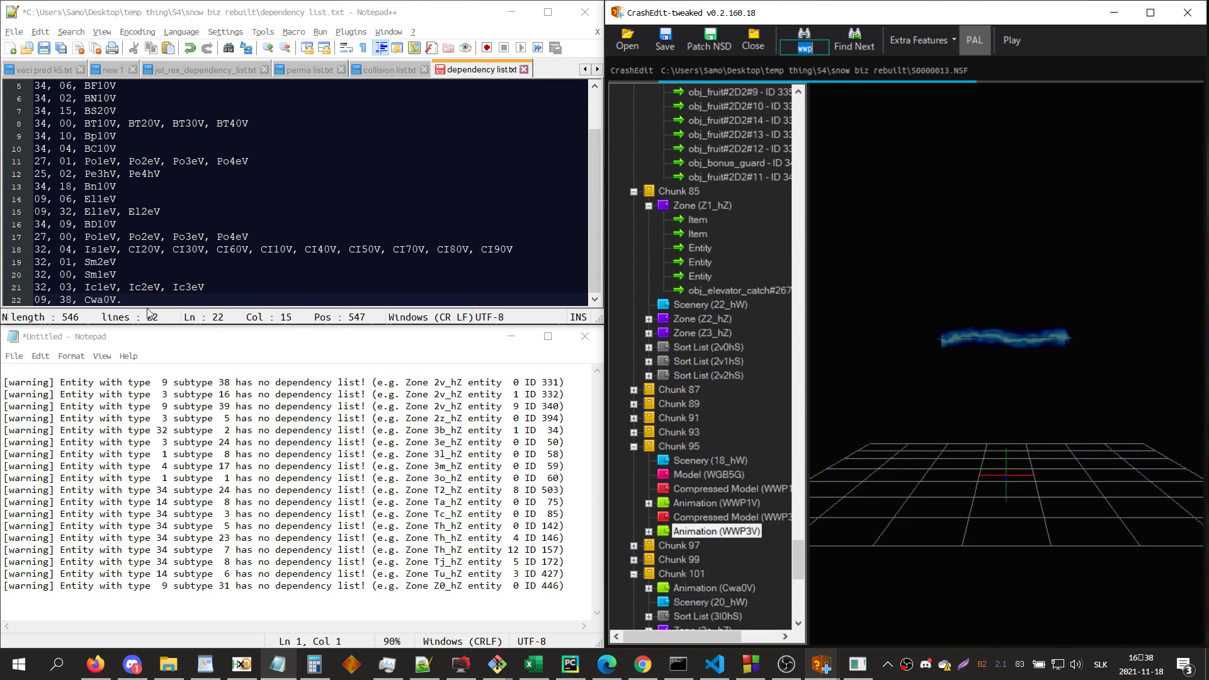
left_click(149, 313)
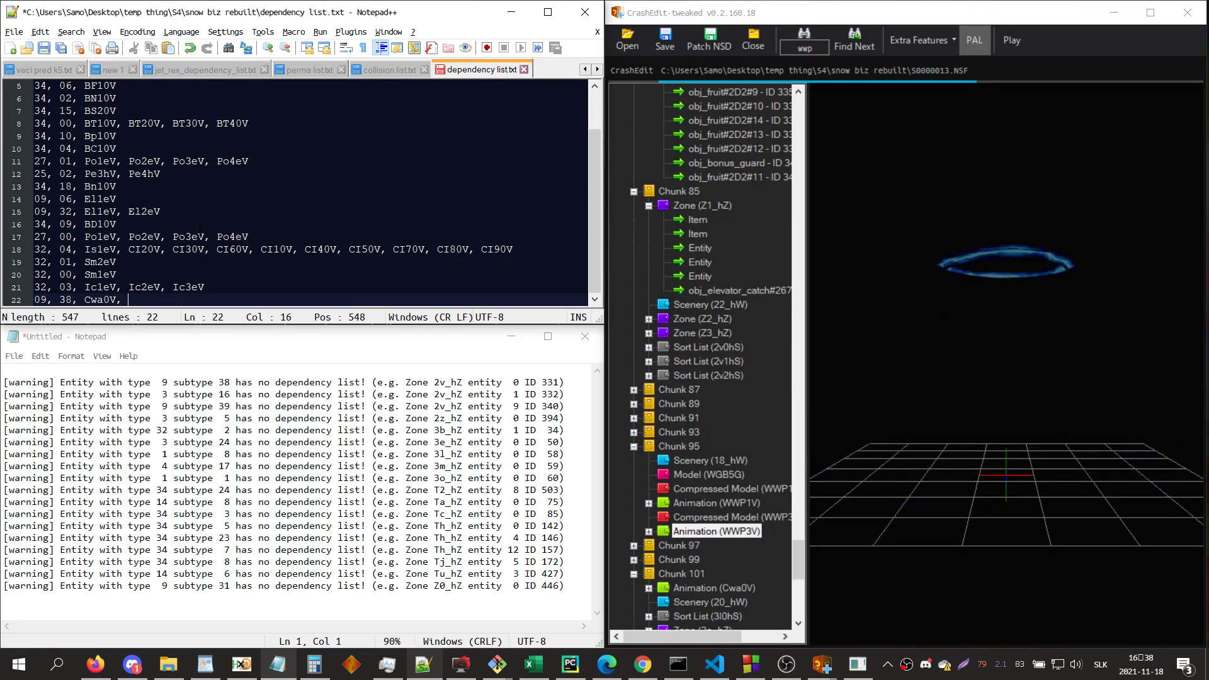
type("WWP3V")
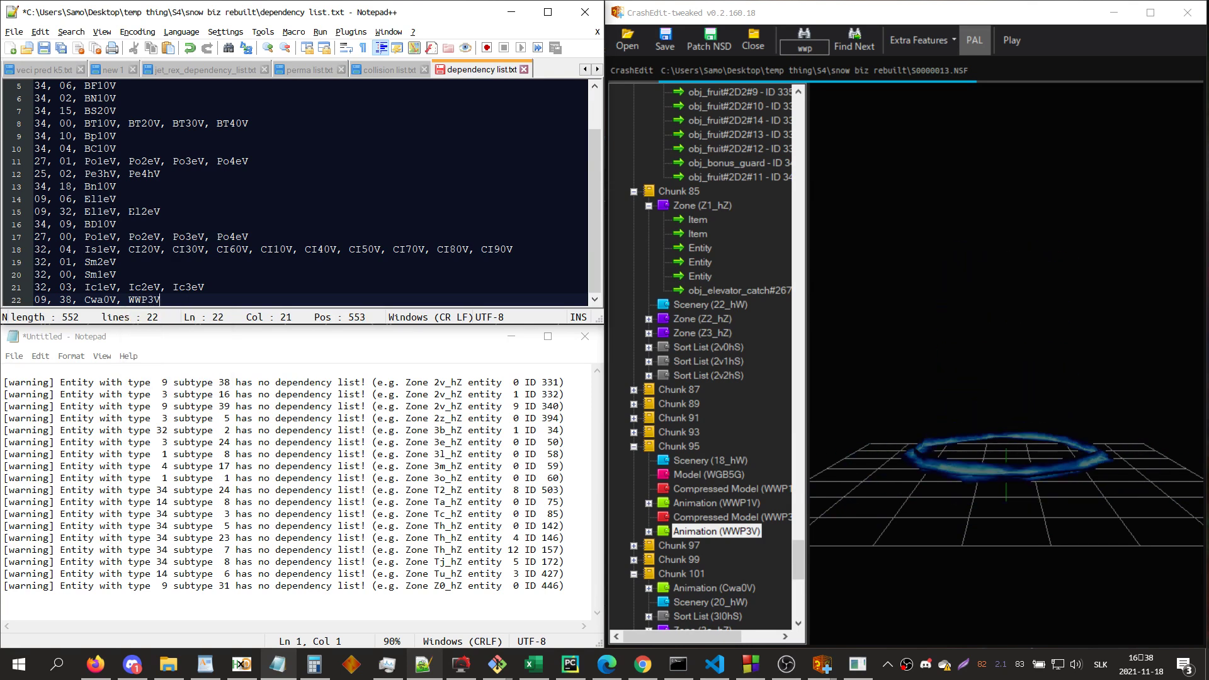
- Copy ", Cwa0V, WWP3V" from the "09, 38" entry onto the end of the "34, 04" line and save the file
left_click_drag(71, 300, 164, 306)
key("ctrl+c")
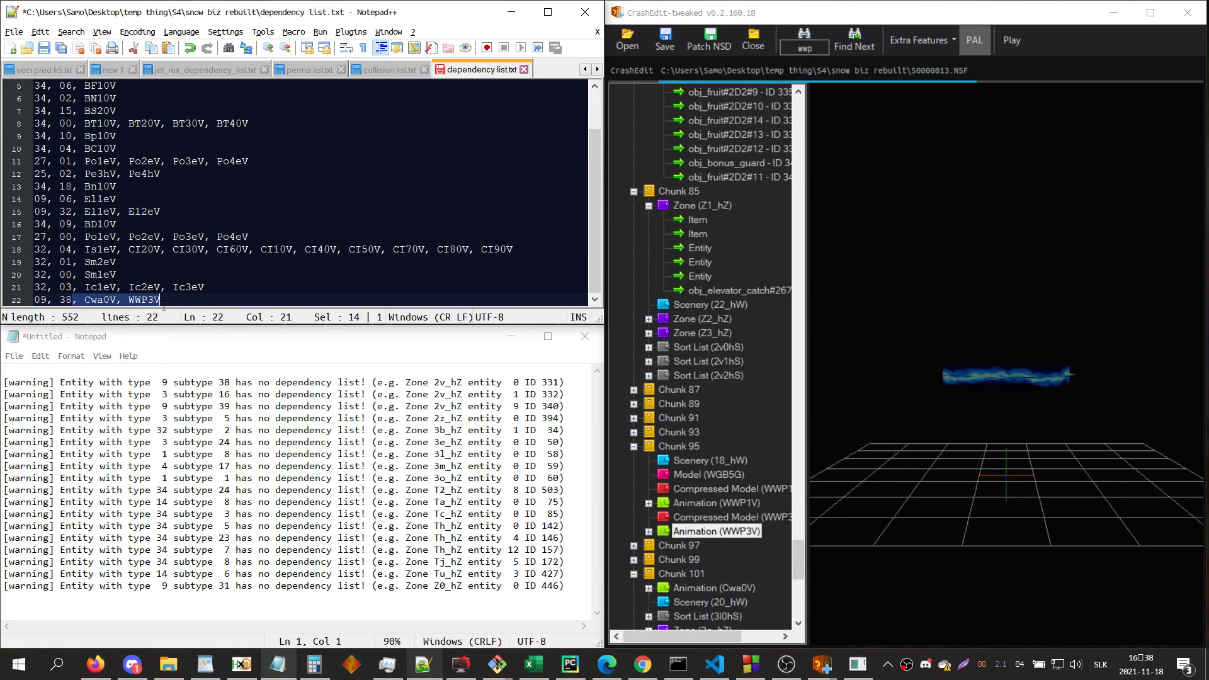
scroll(93, 160, "up", 2)
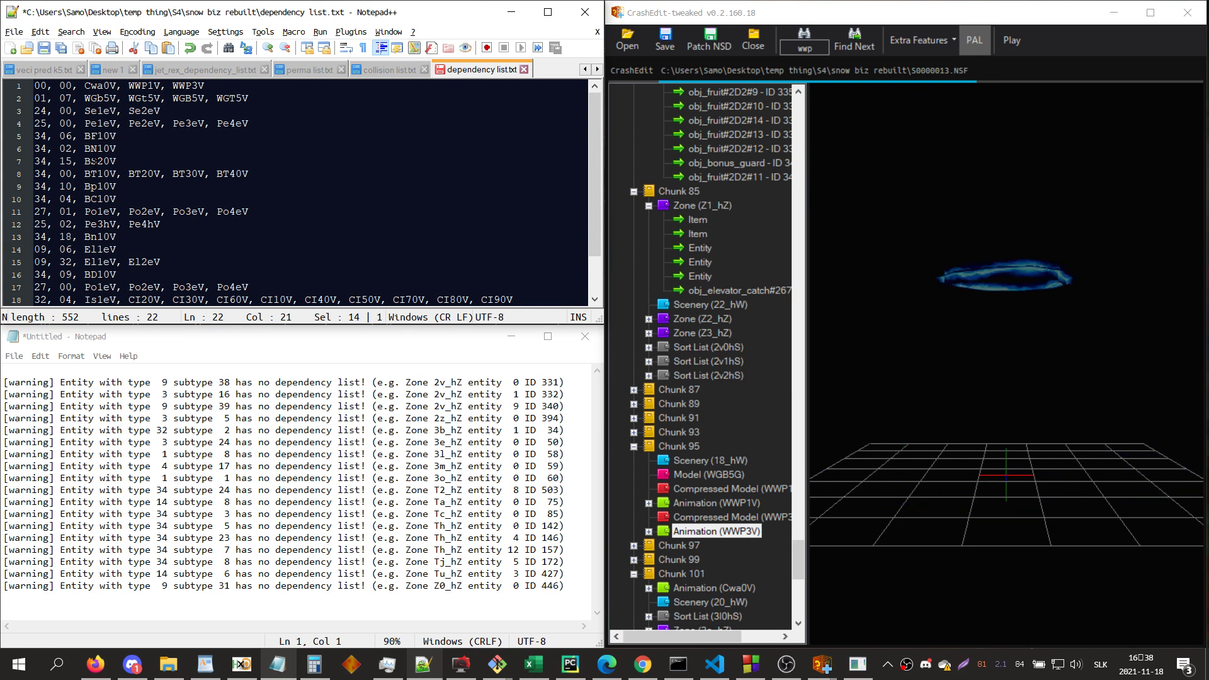
left_click(149, 196)
key("ctrl+v")
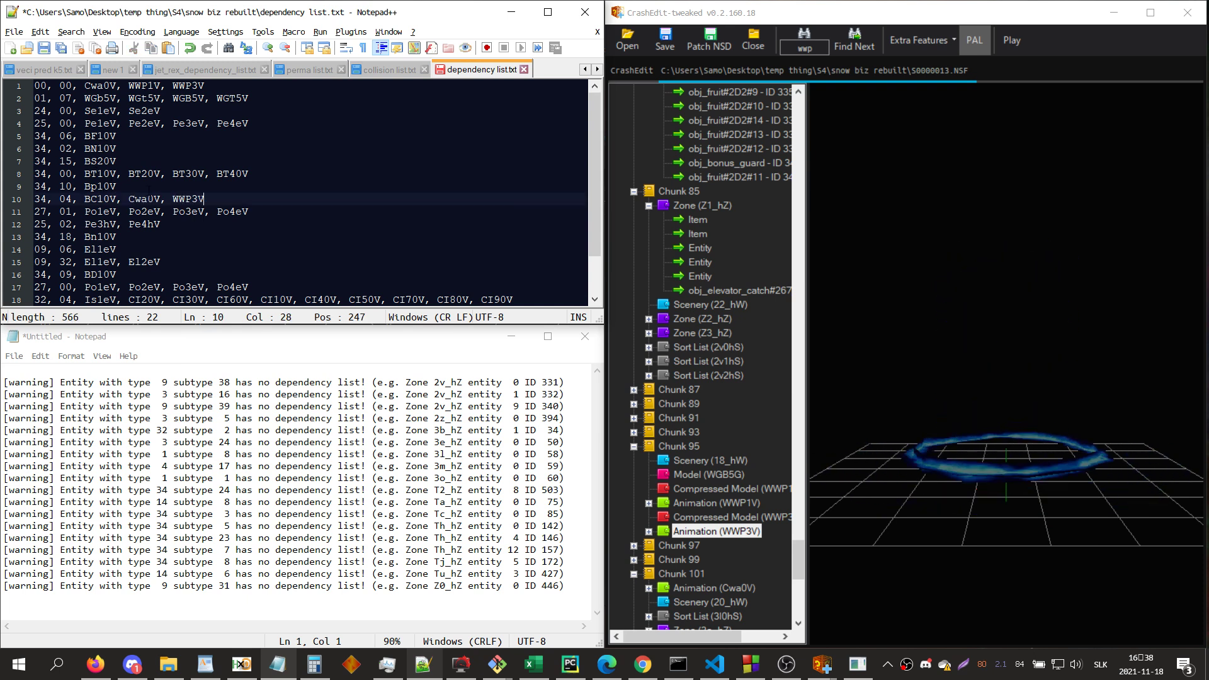
key("ctrl+s")
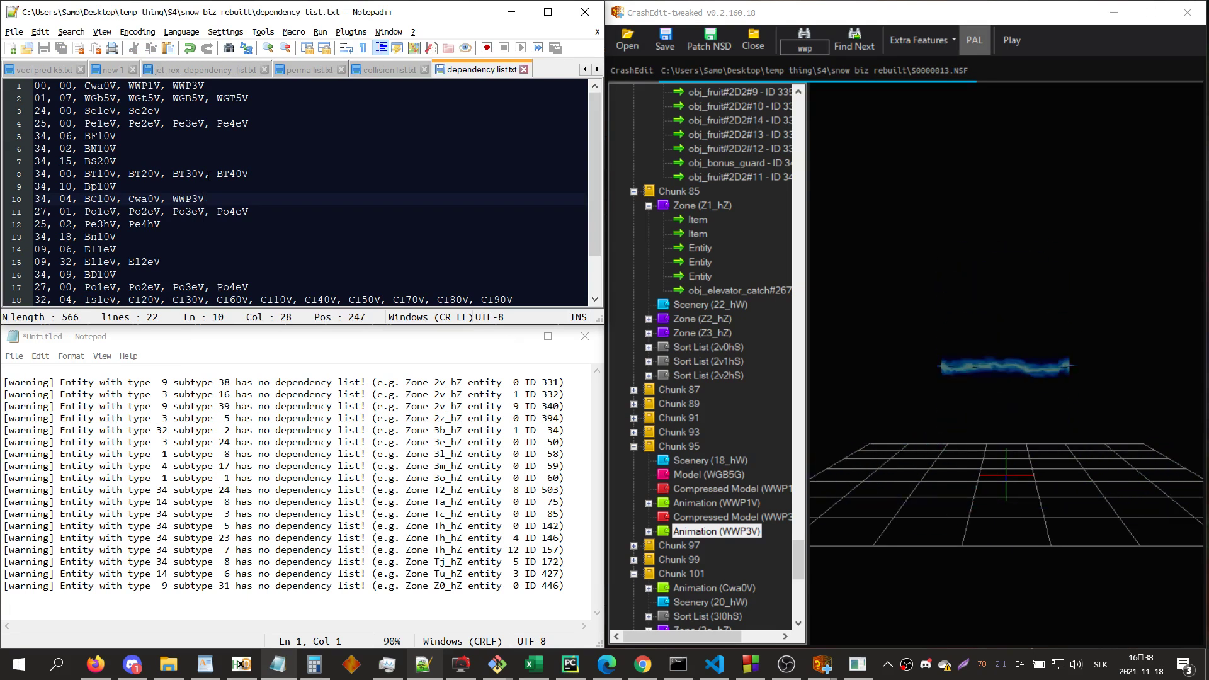
- Remove the type 9 subtype 38 warning from the Notepad list
scroll(296, 193, "down", 2)
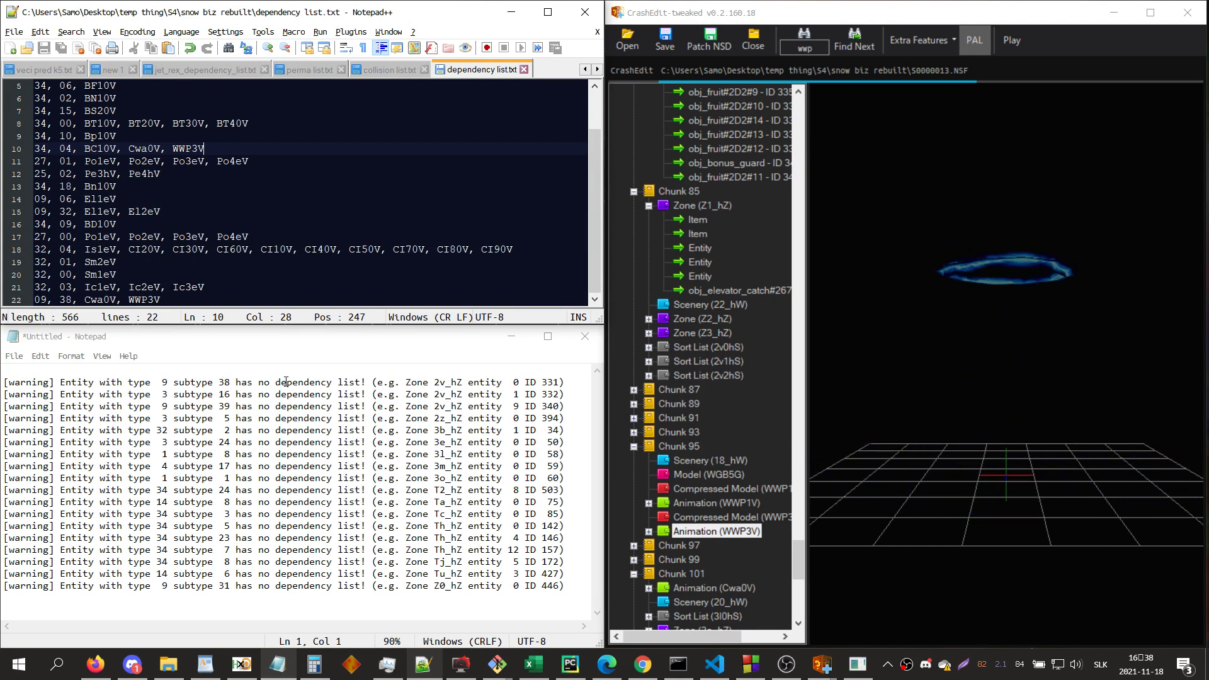
left_click_drag(566, 382, 324, 368)
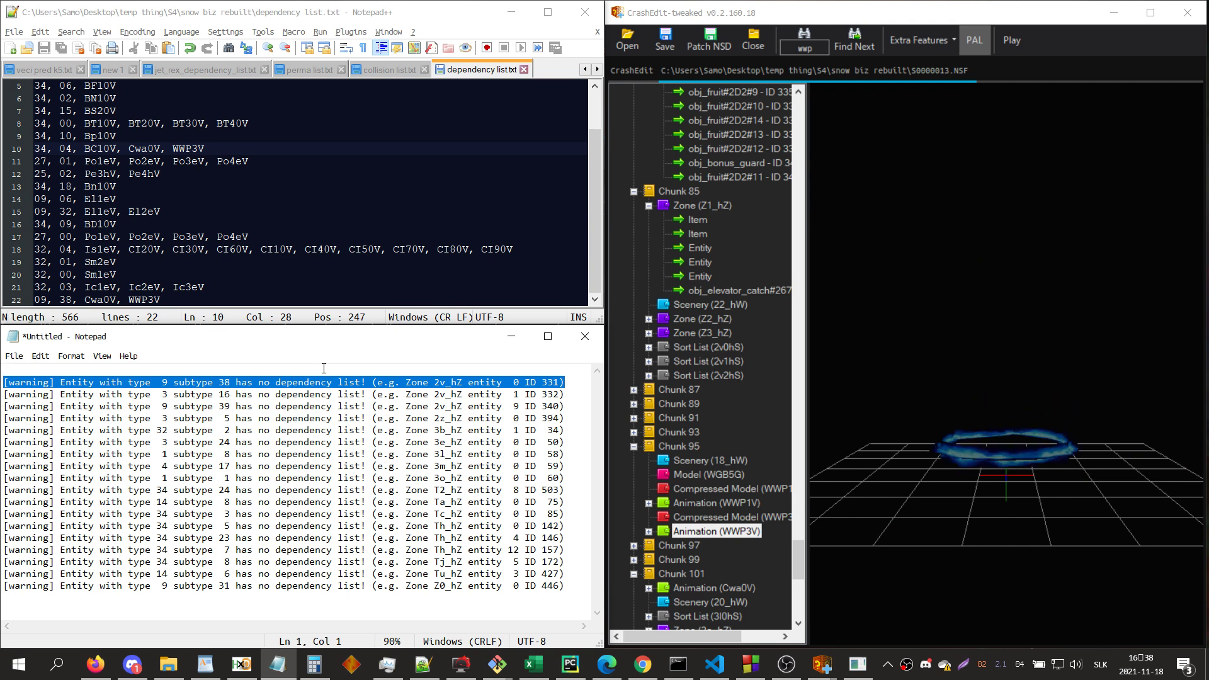
key("ctrl+x")
- Add a "03, 16" line without animations to dependency list.txt and delete the type 3 subtype 16 warning from the Notepad list
left_click(196, 297)
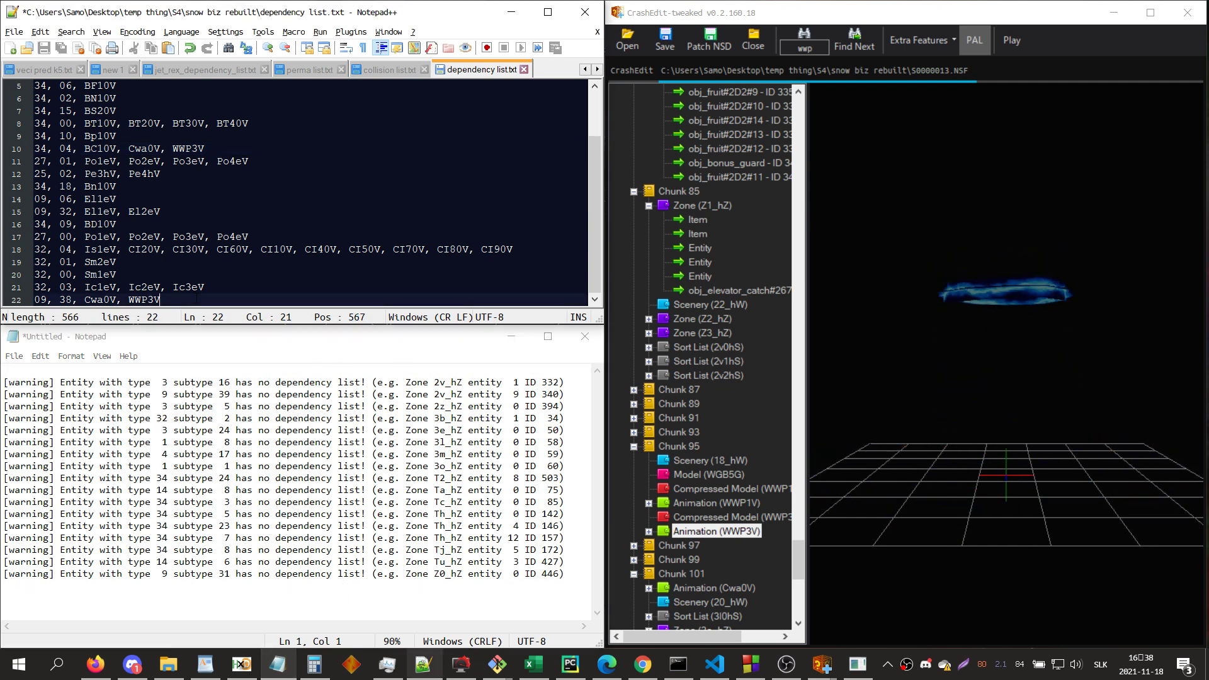
key("Return")
type("03")
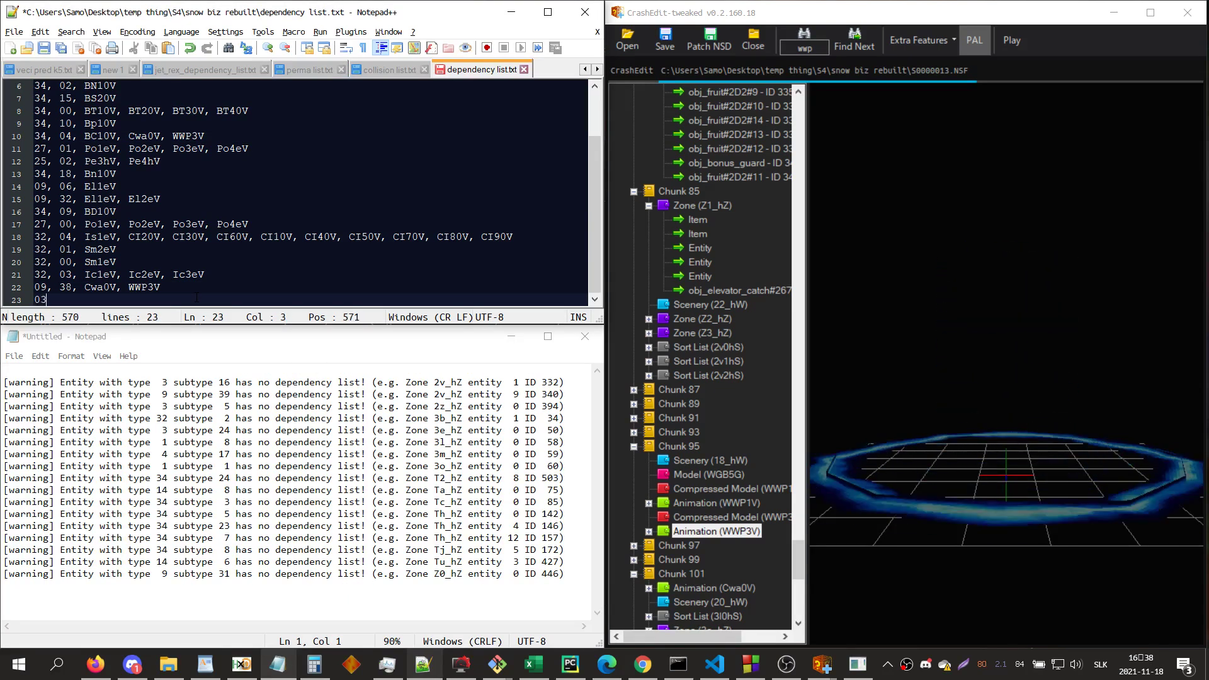
type(", 16")
key("Return")
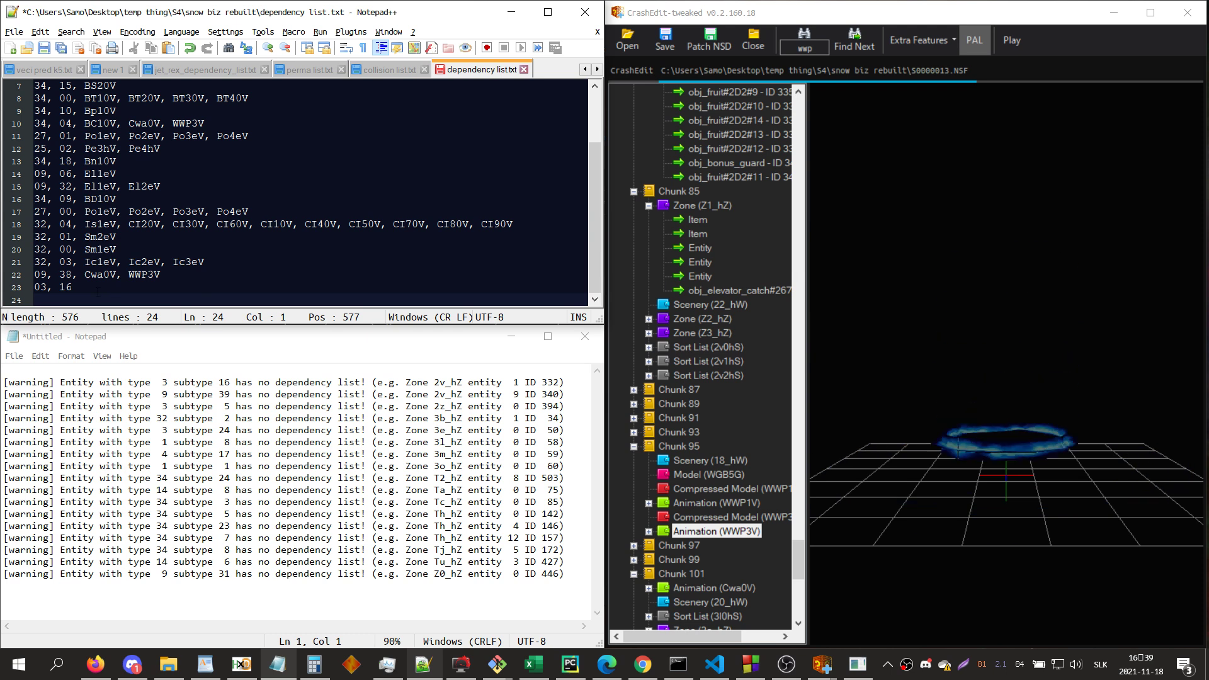
left_click_drag(185, 383, 264, 383)
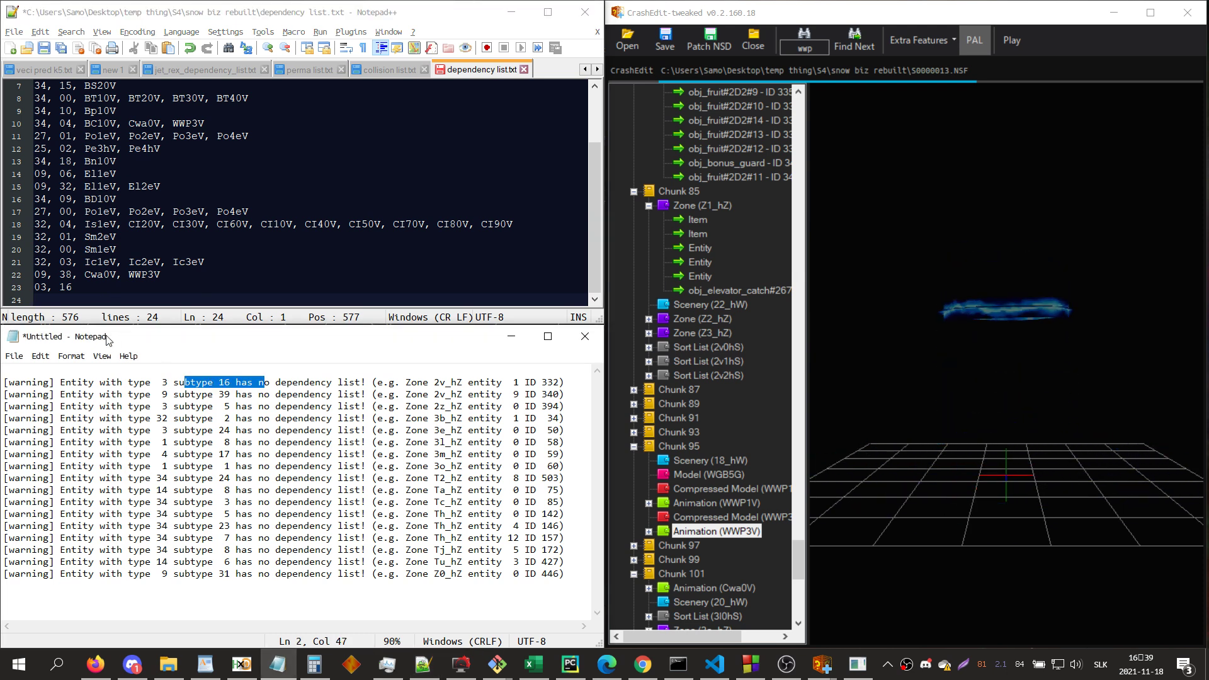
left_click(575, 381)
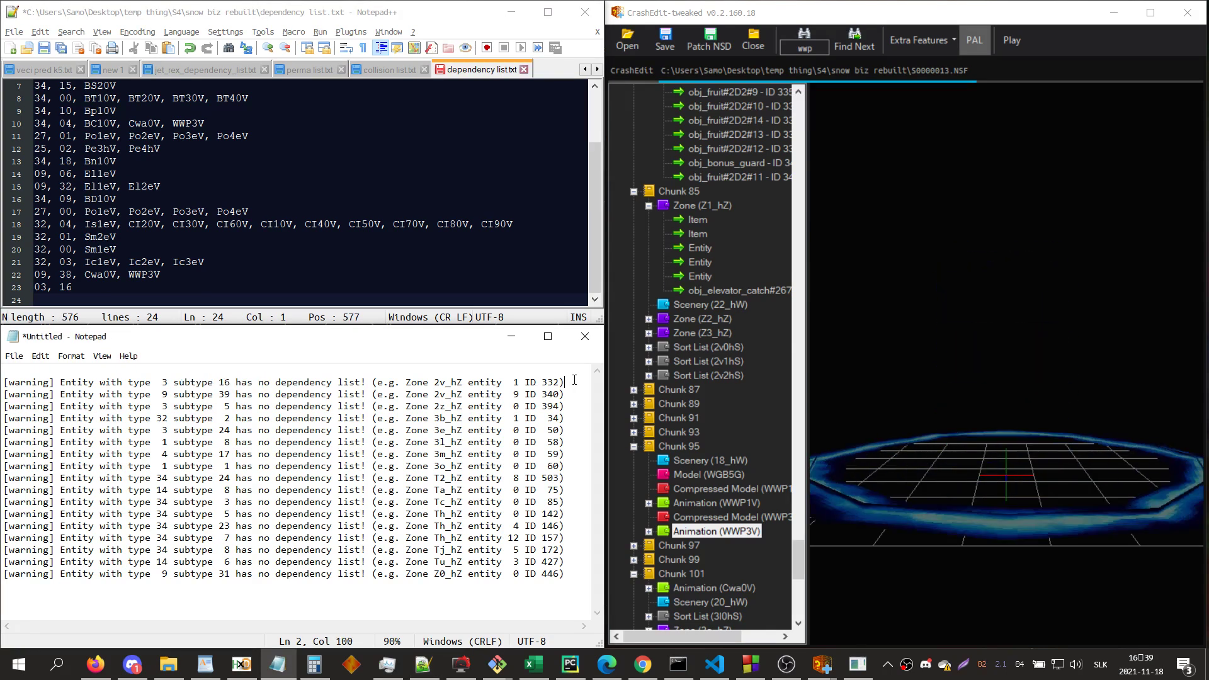
key("shift+Home")
key("BackSpace")
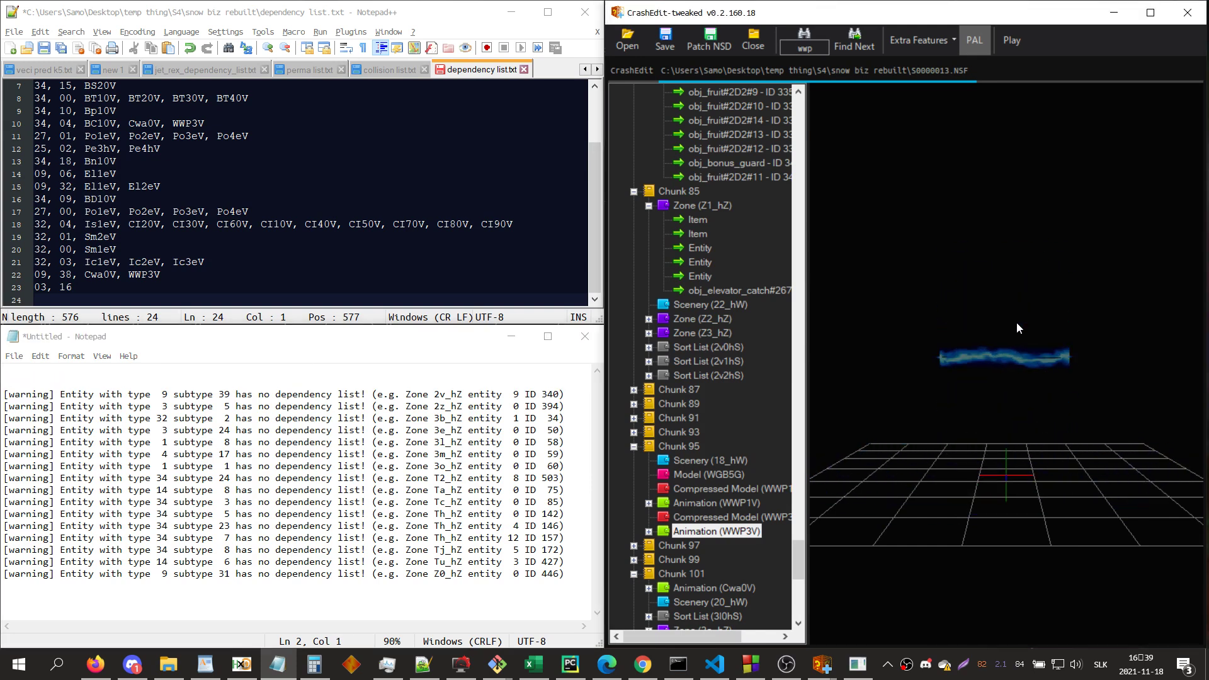
- Find entity "340" in CrashEdit and view its zone 2v_hZ in 3D
double_click(804, 48)
type("340")
key("Return")
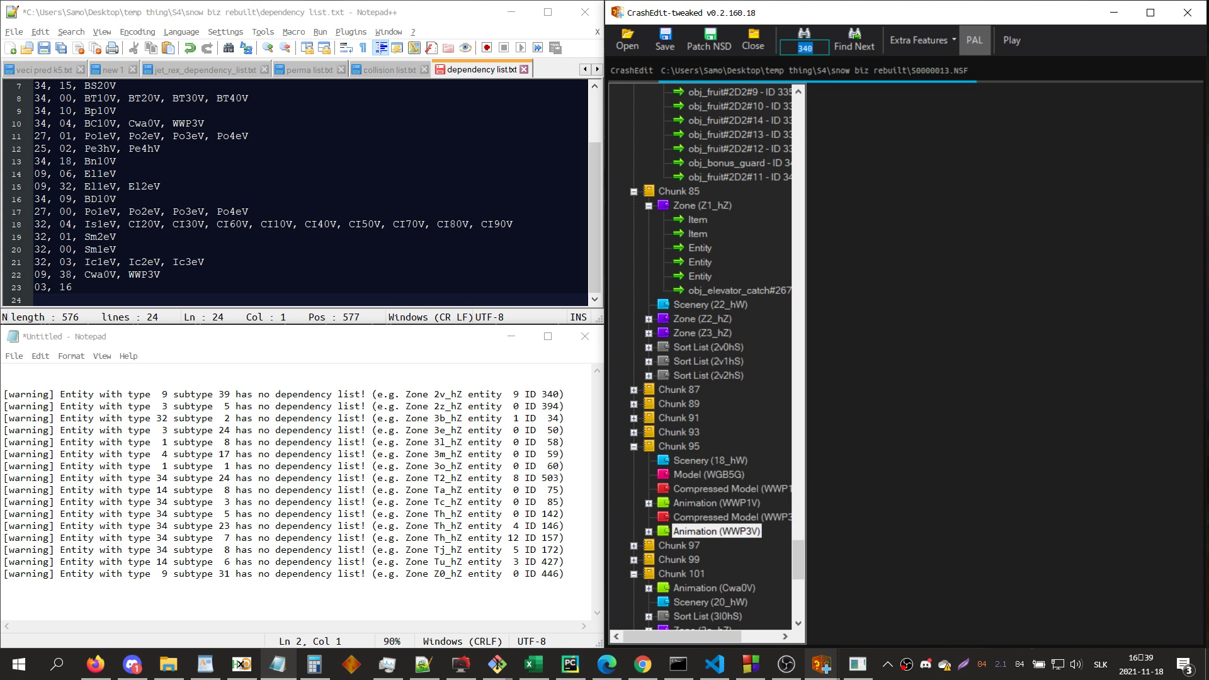
scroll(705, 236, "up", 3)
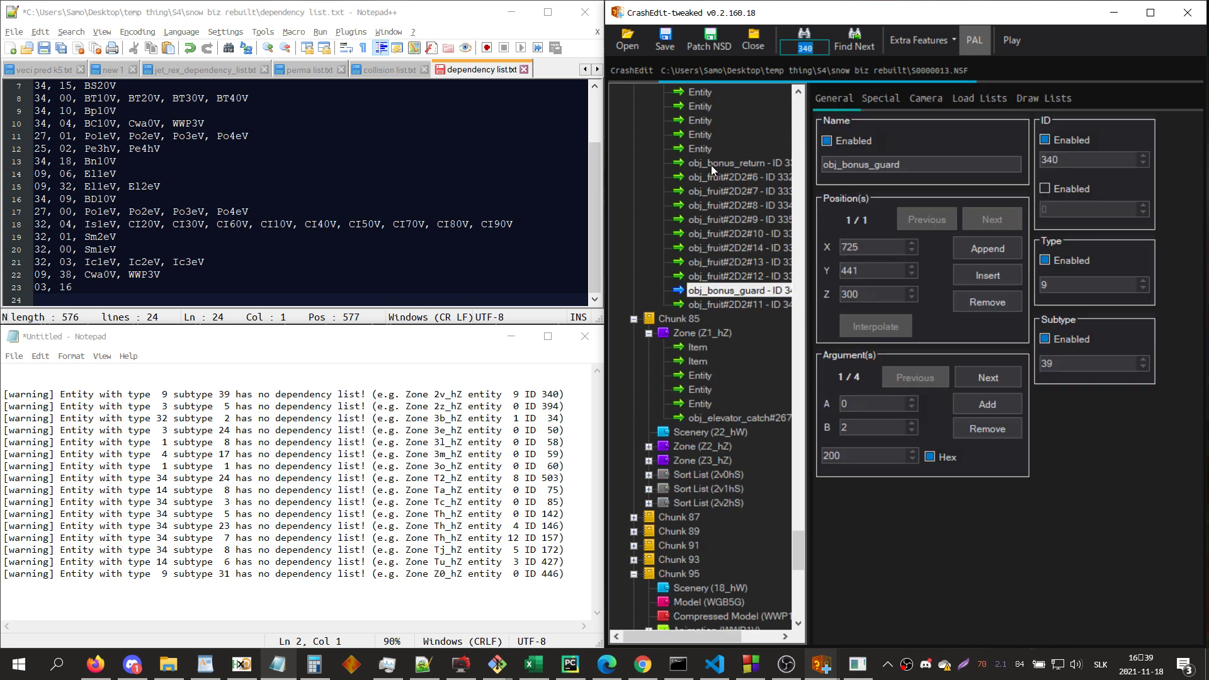
scroll(711, 165, "up", 3)
left_click(713, 122)
left_click_drag(1094, 400, 1078, 449)
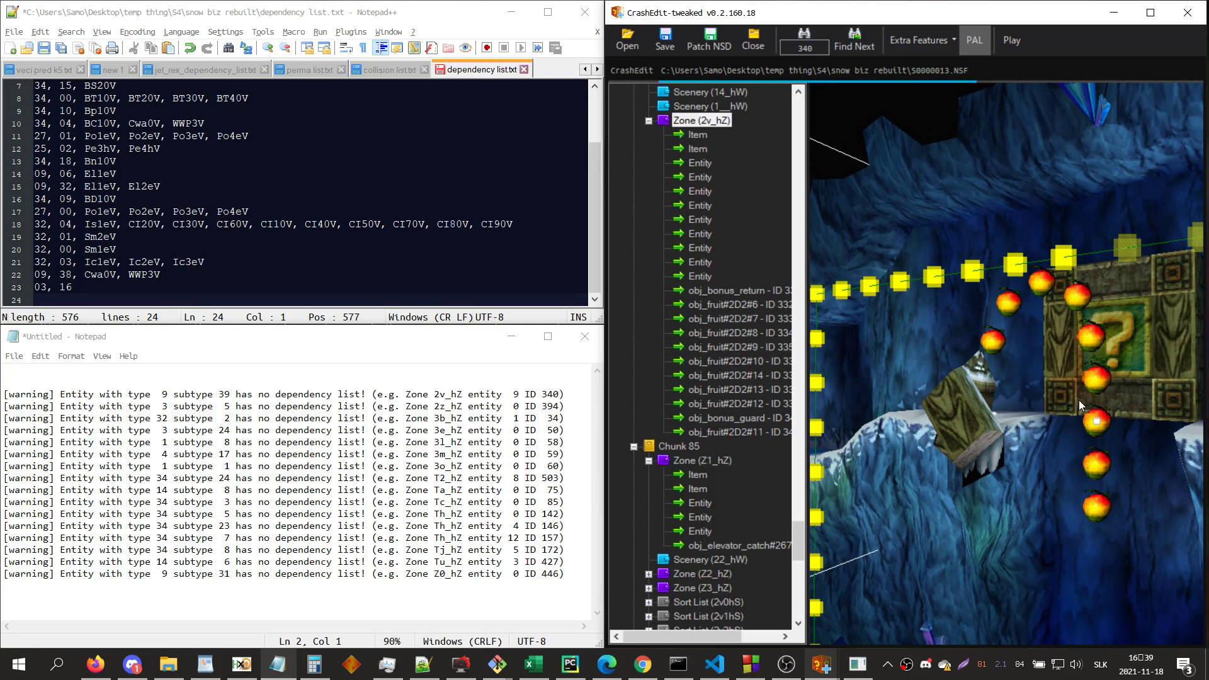
- Start a "09, 39," line in dependency list.txt and search the level tree for "el2" to preview the El2eV animation
left_click(76, 298)
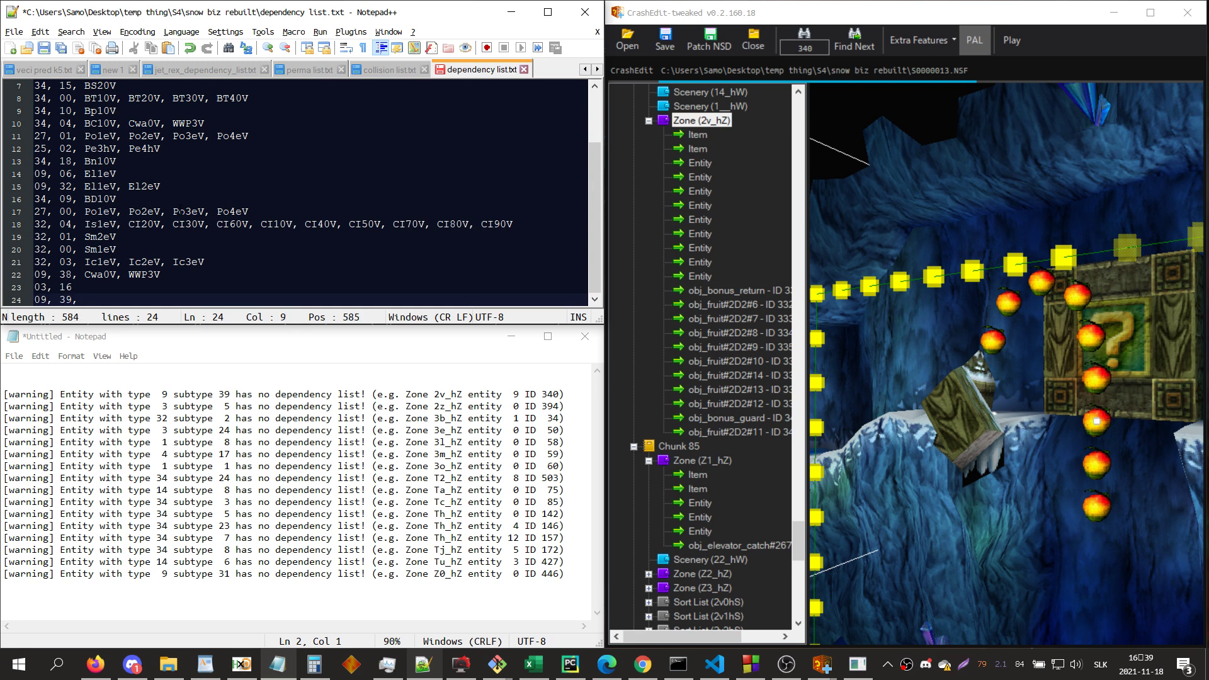
left_click(954, 354)
type("el2")
key("Return")
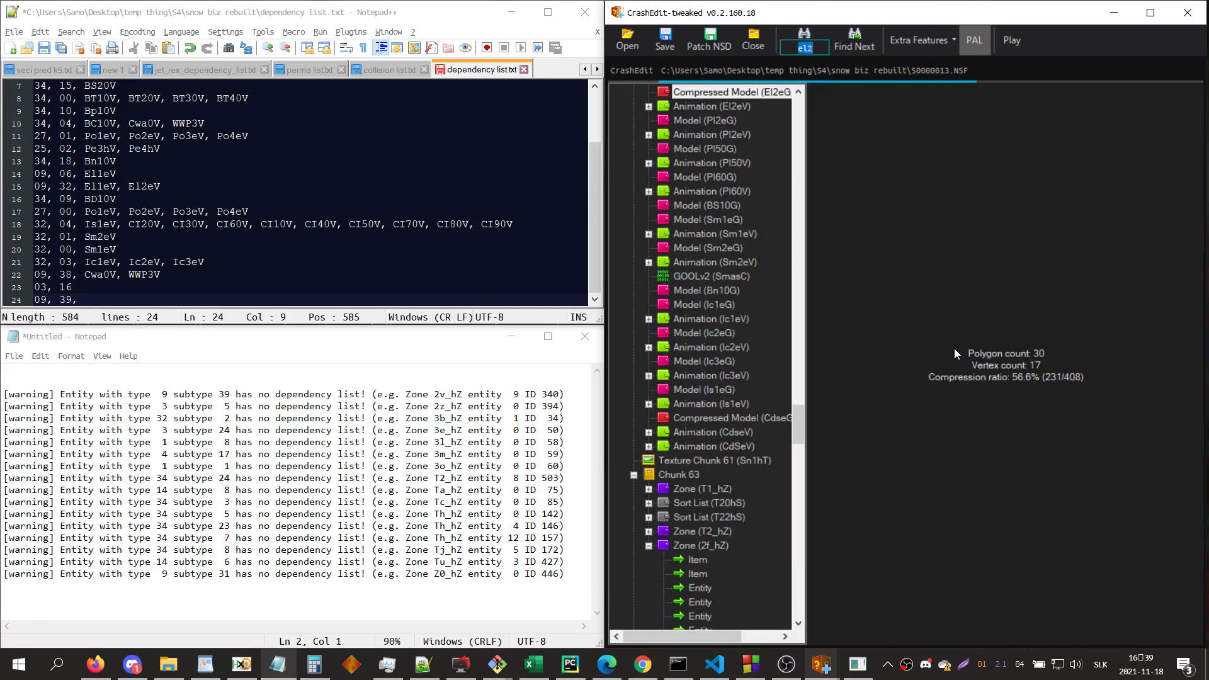
key("Return")
key("alt+Tab")
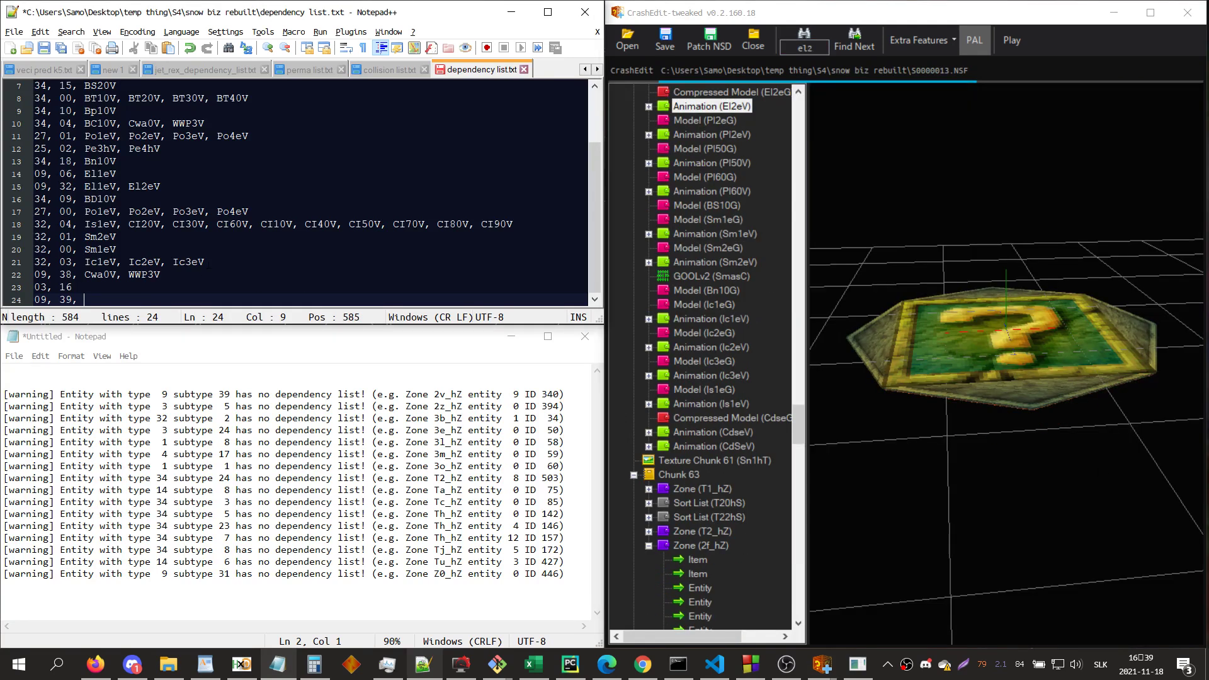
- Complete the "09, 39," line in dependency list.txt with El2eV and delete the type 9 subtype 39 warning from the Notepad list
type("El2eV")
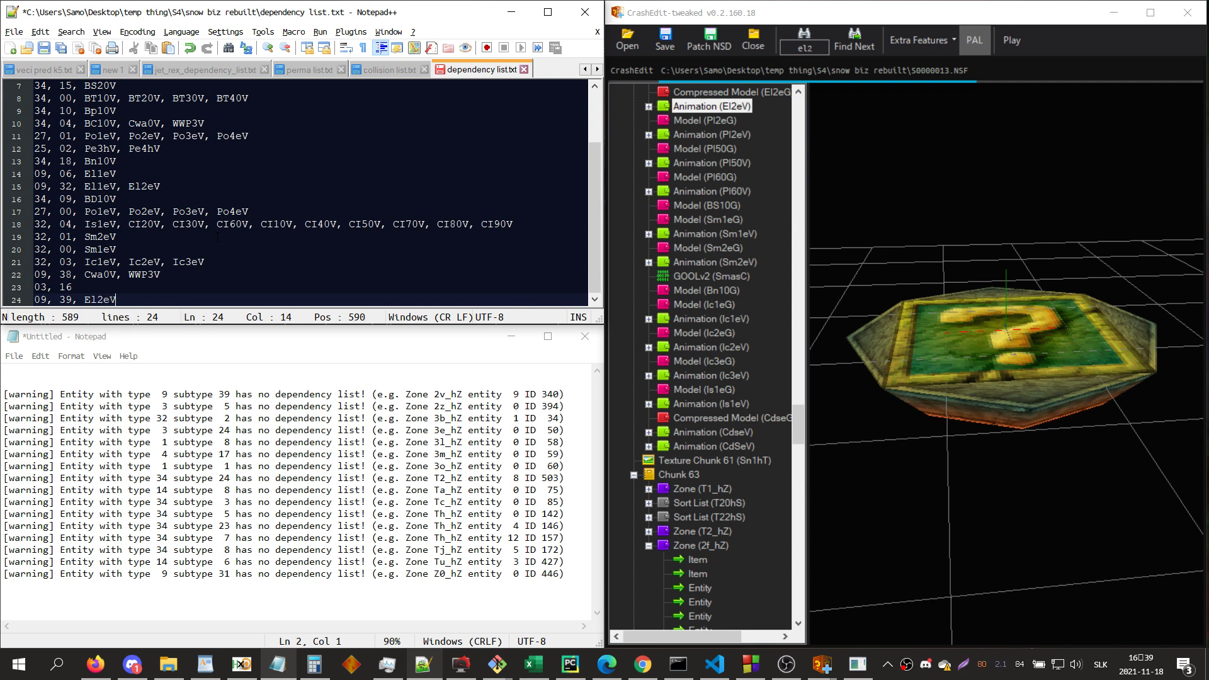
key("Return")
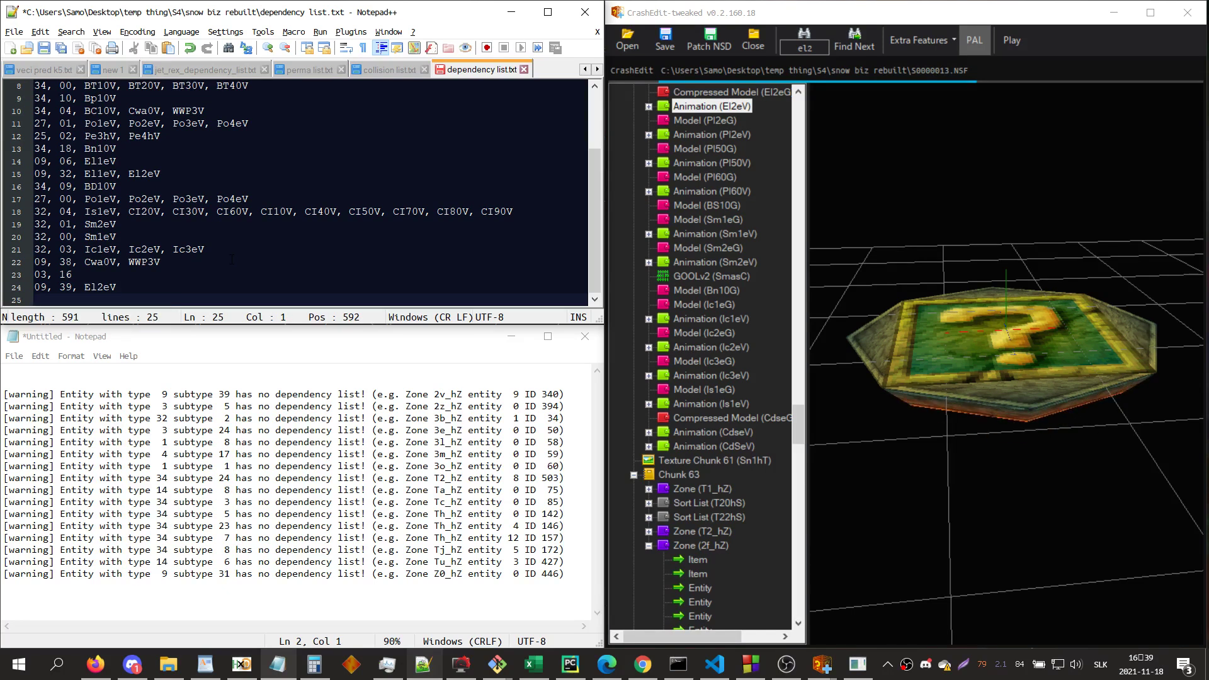
left_click_drag(566, 394, 570, 376)
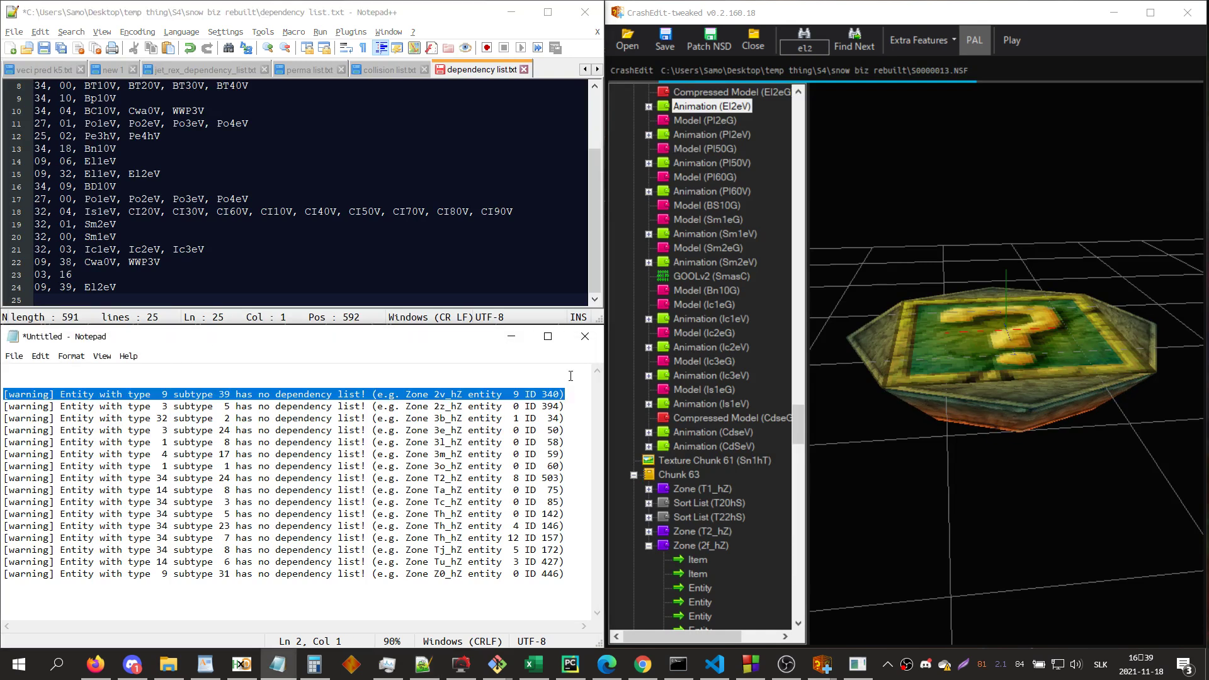
key("Delete")
- Search the CrashEdit level tree for entity "394"
left_click(970, 351)
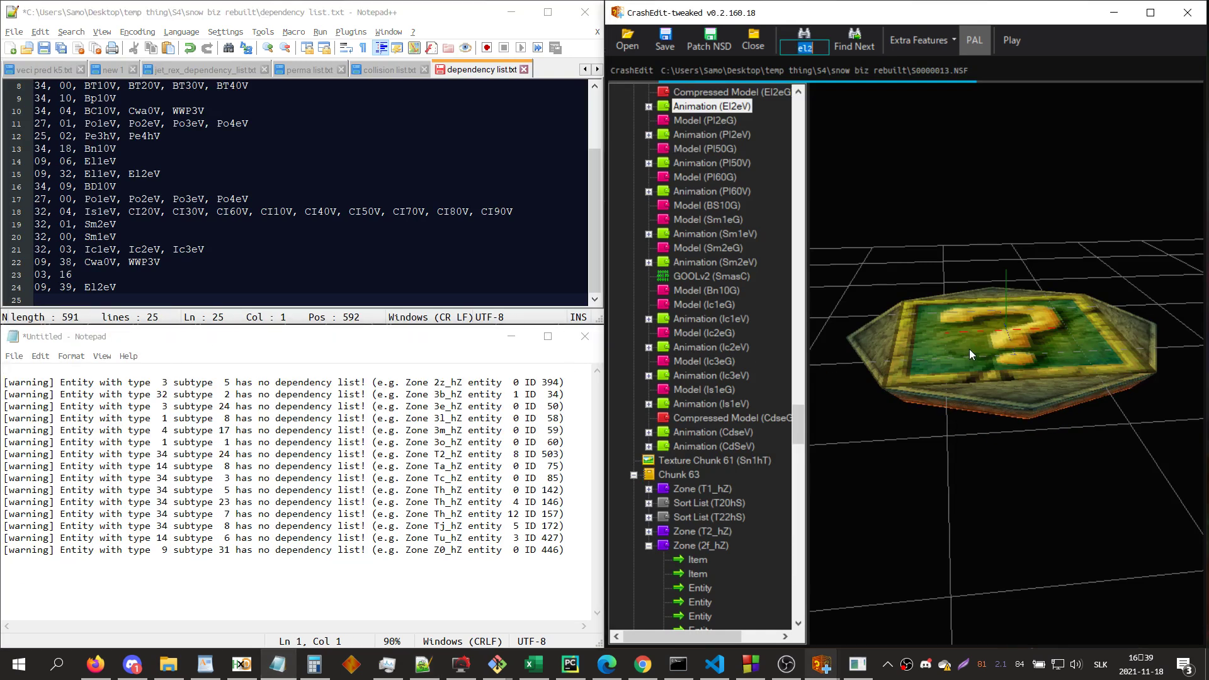
type("394")
key("Return")
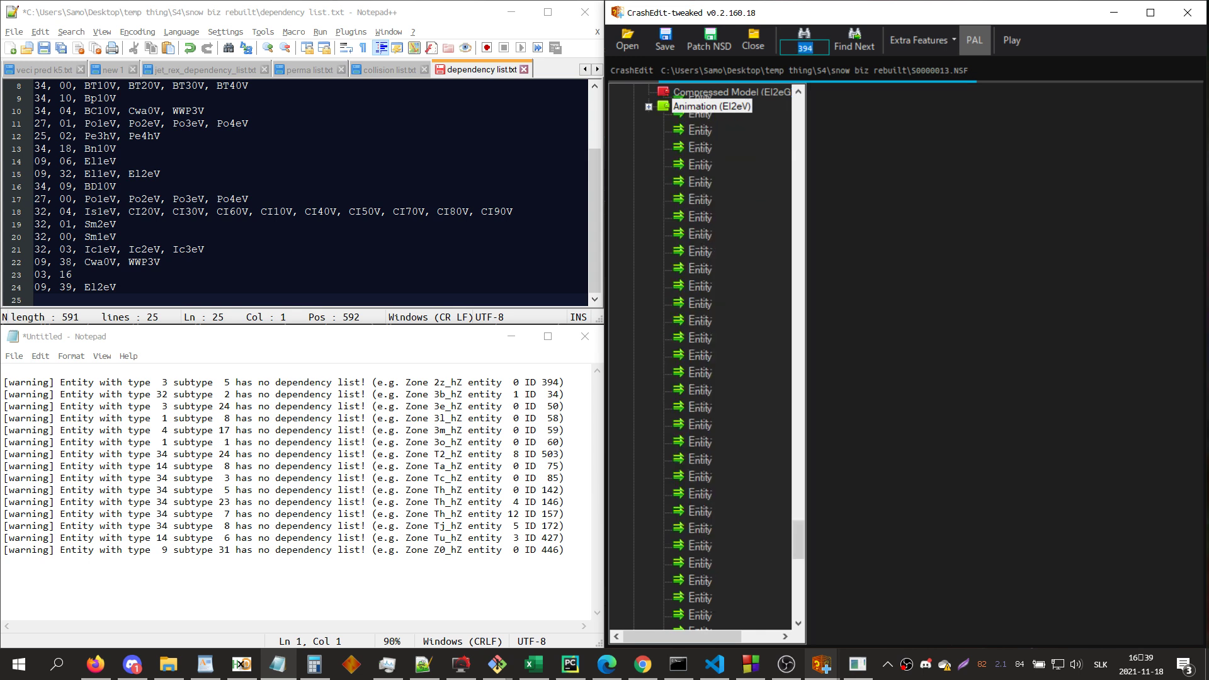
- Add a "03, 05" line without animations to dependency list.txt and delete the type 3 subtype 5 warning from the Notepad list
left_click(423, 664)
type("03, 05,")
key("BackSpace")
key("BackSpace")
key("Return")
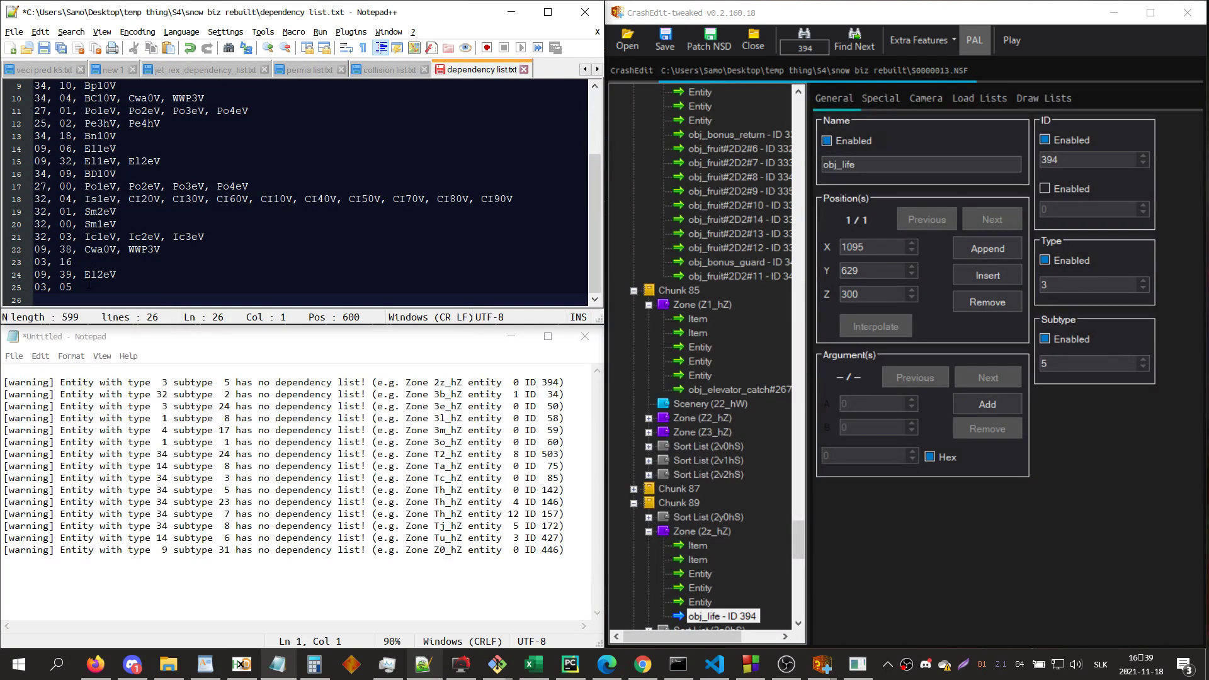
left_click(574, 385)
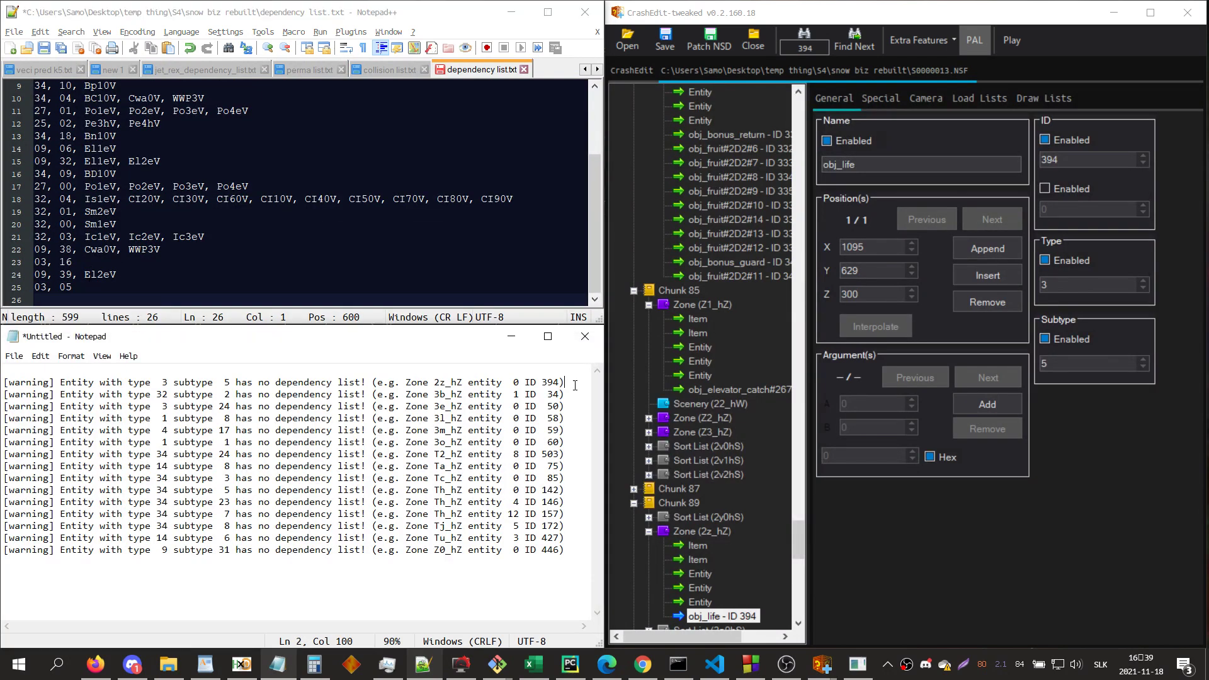
key("shift+Up")
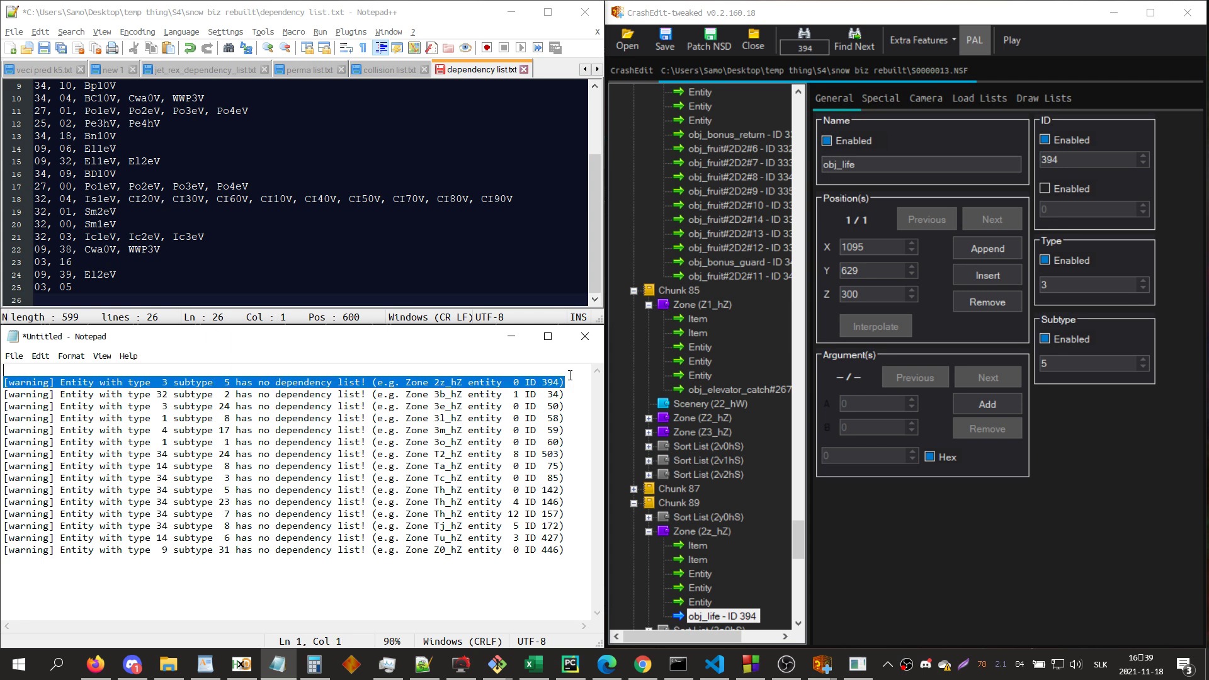
key("BackSpace")
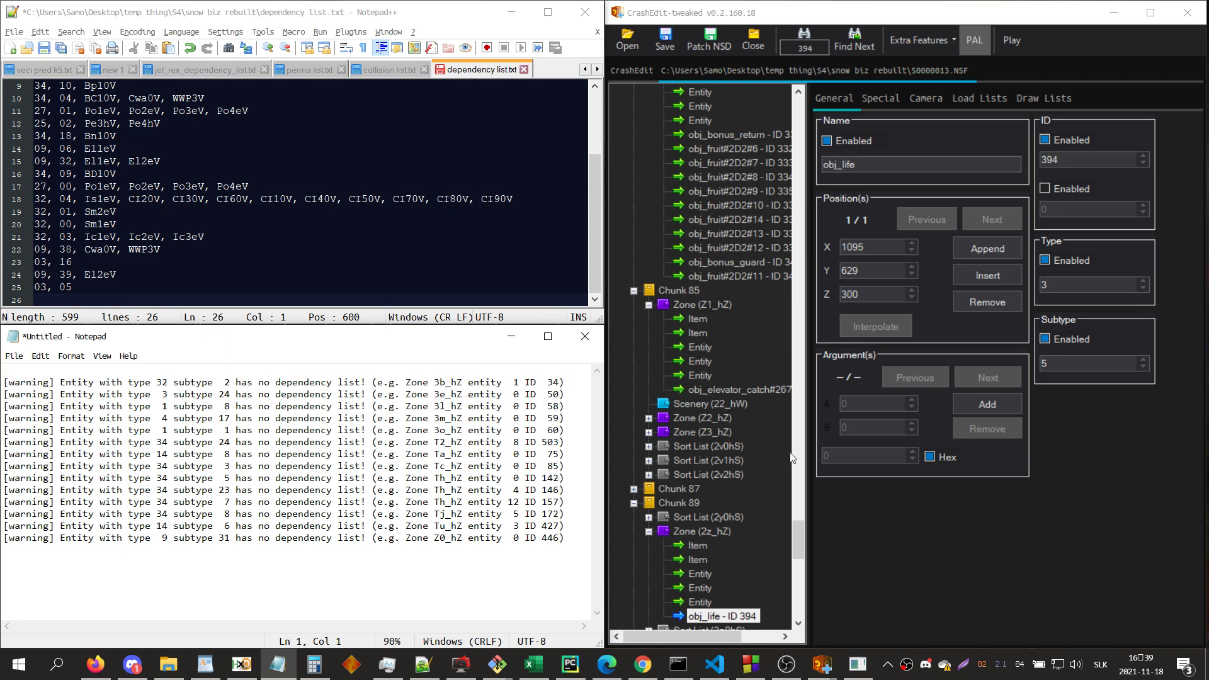
- Search CrashEdit for "cr10t", examine that texture chunk in the Texture Viewer at full size, and view texture chunk Cr20T
scroll(720, 535, "up", 10)
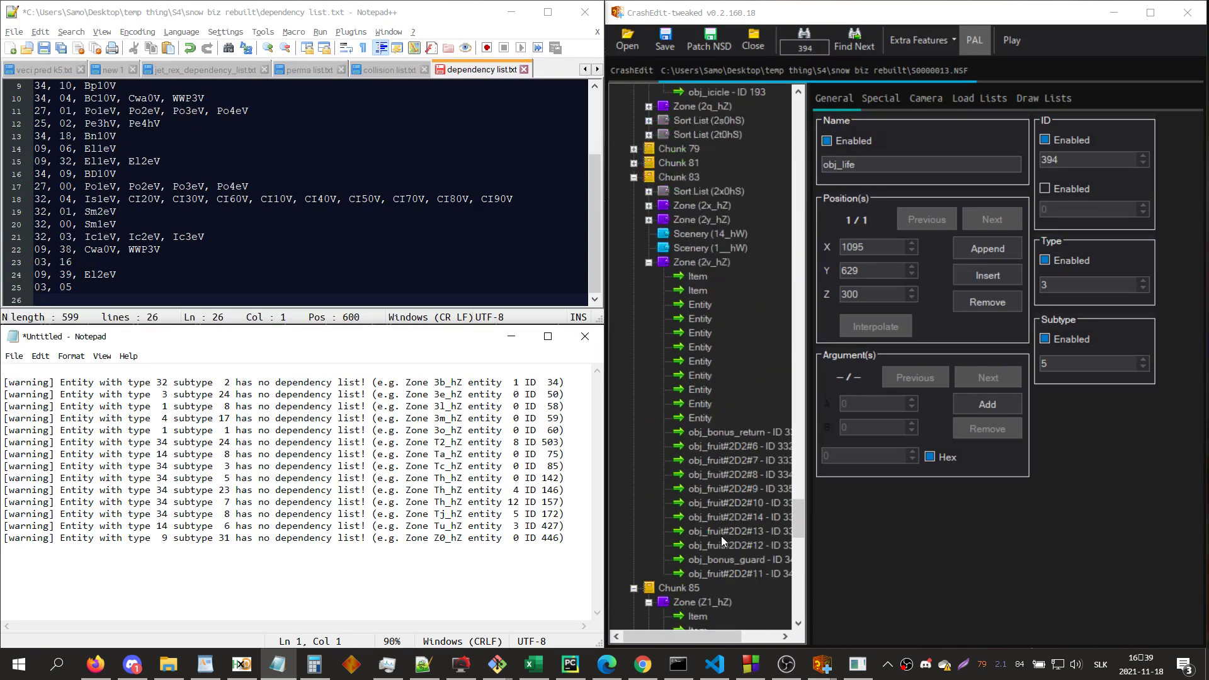
left_click_drag(795, 495, 780, 111)
type("c")
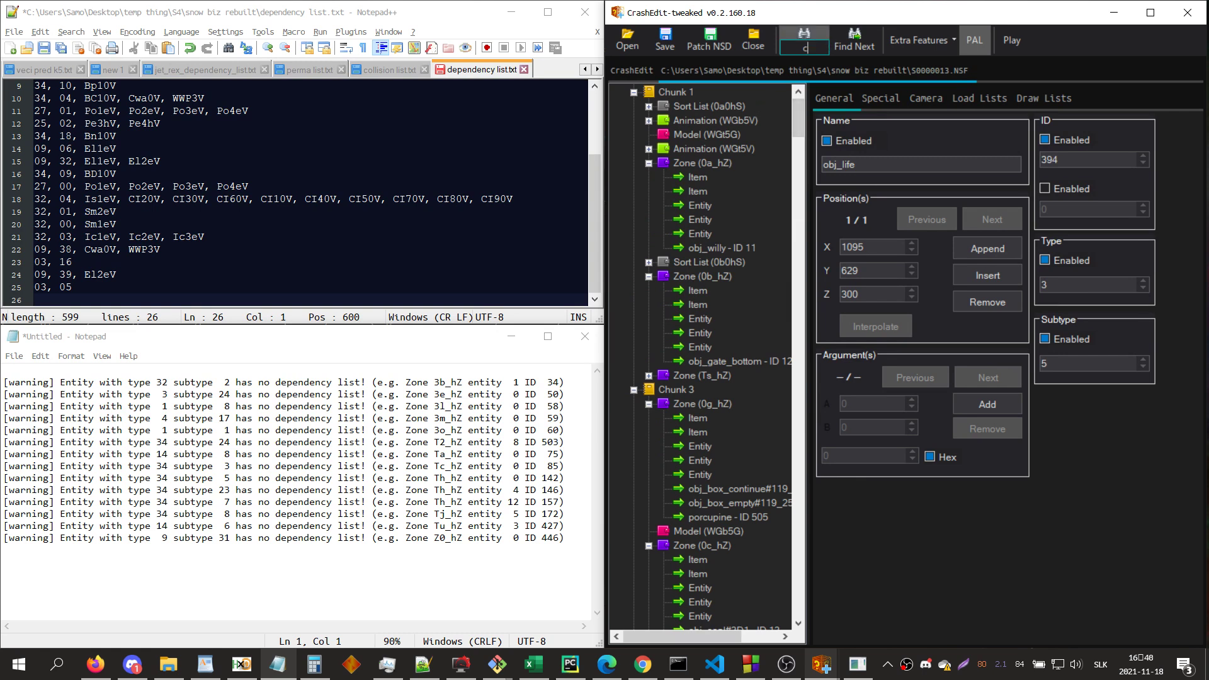
type("r10t")
key("Return")
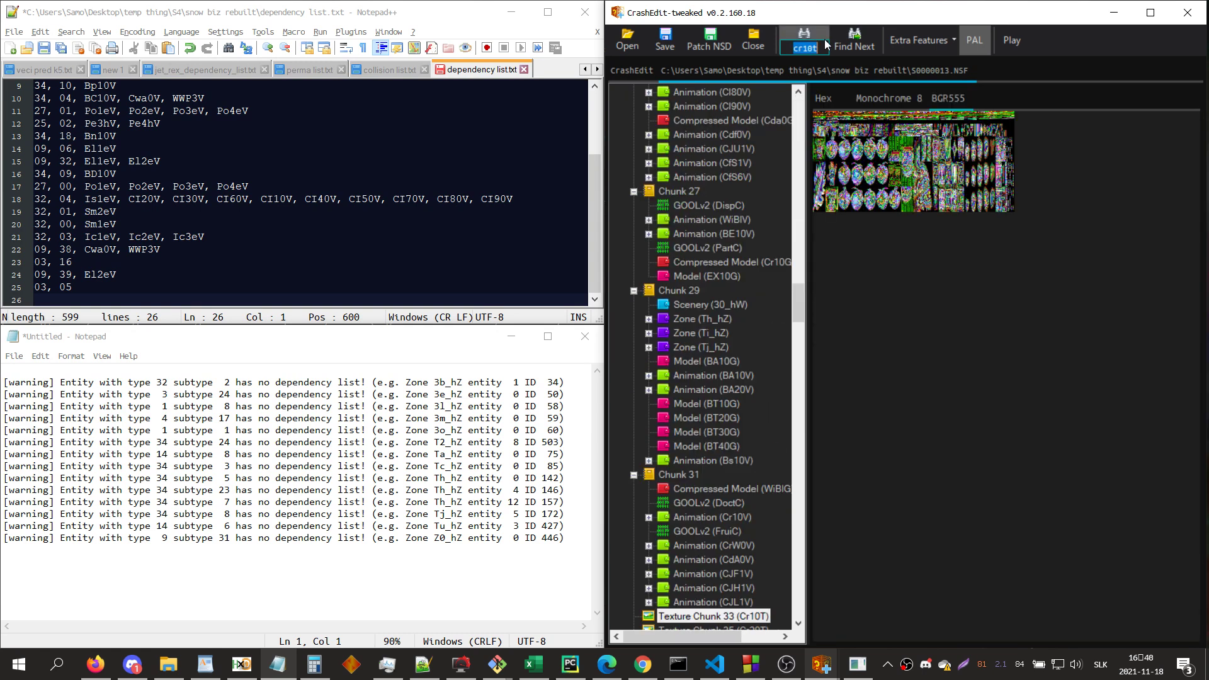
left_click(948, 165)
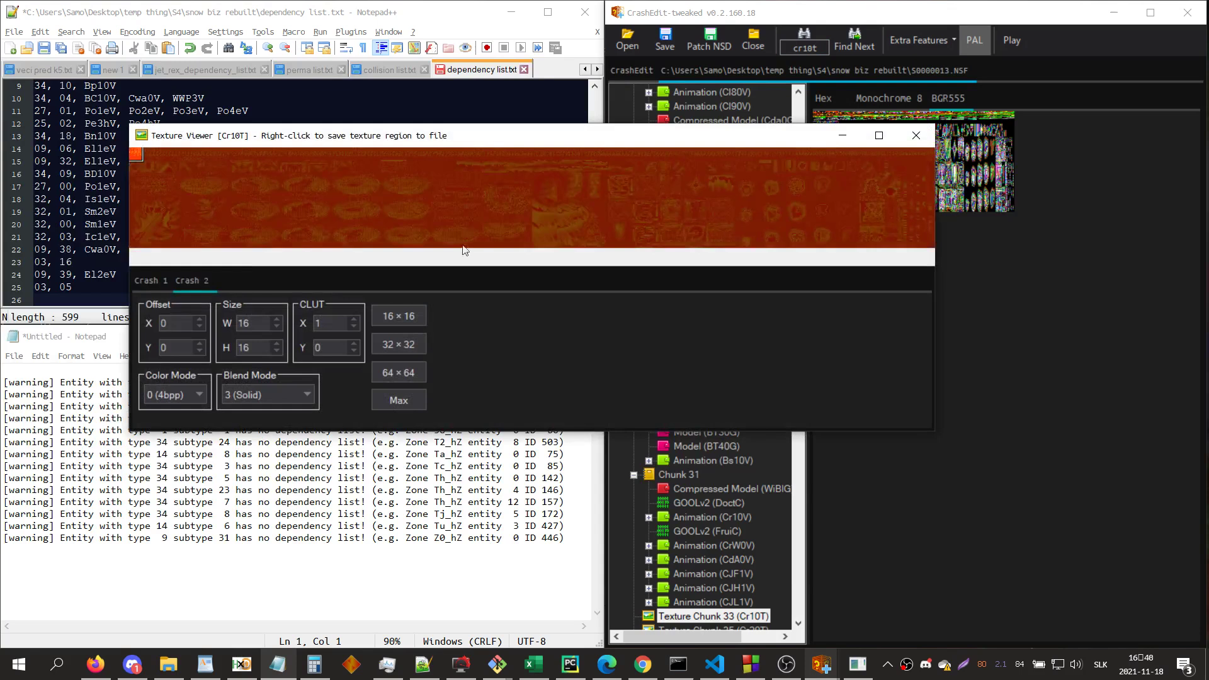
left_click(355, 327)
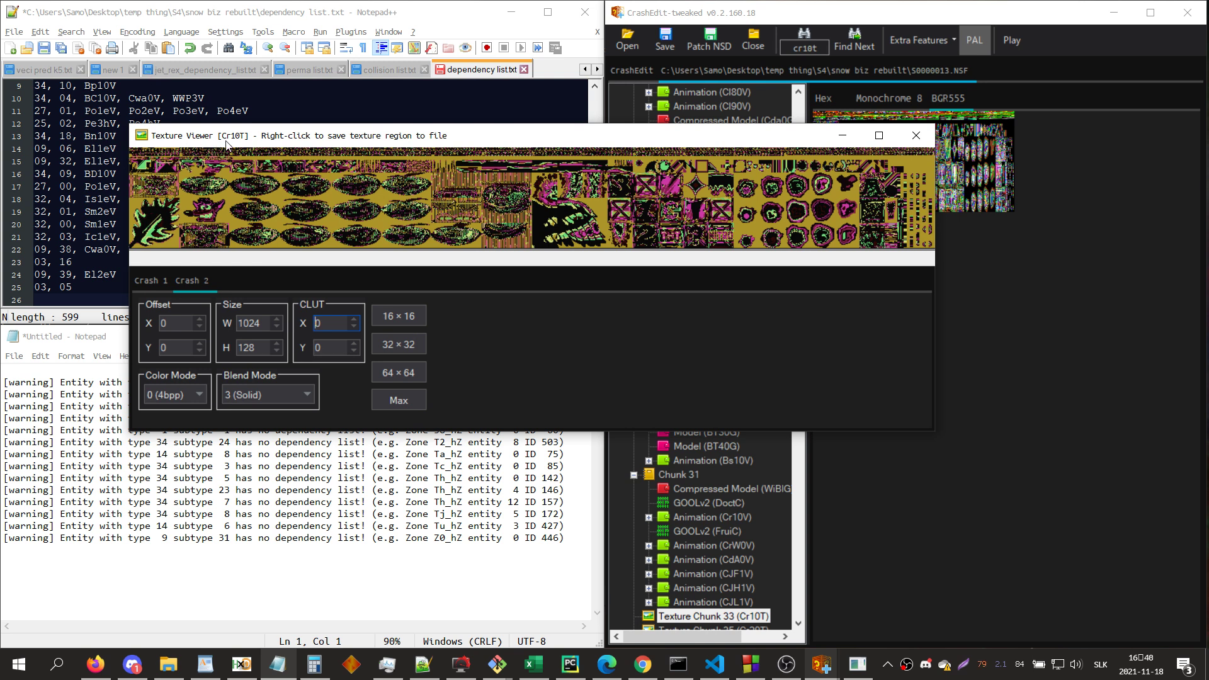
left_click(917, 137)
scroll(756, 441, "down", 3)
left_click(757, 498)
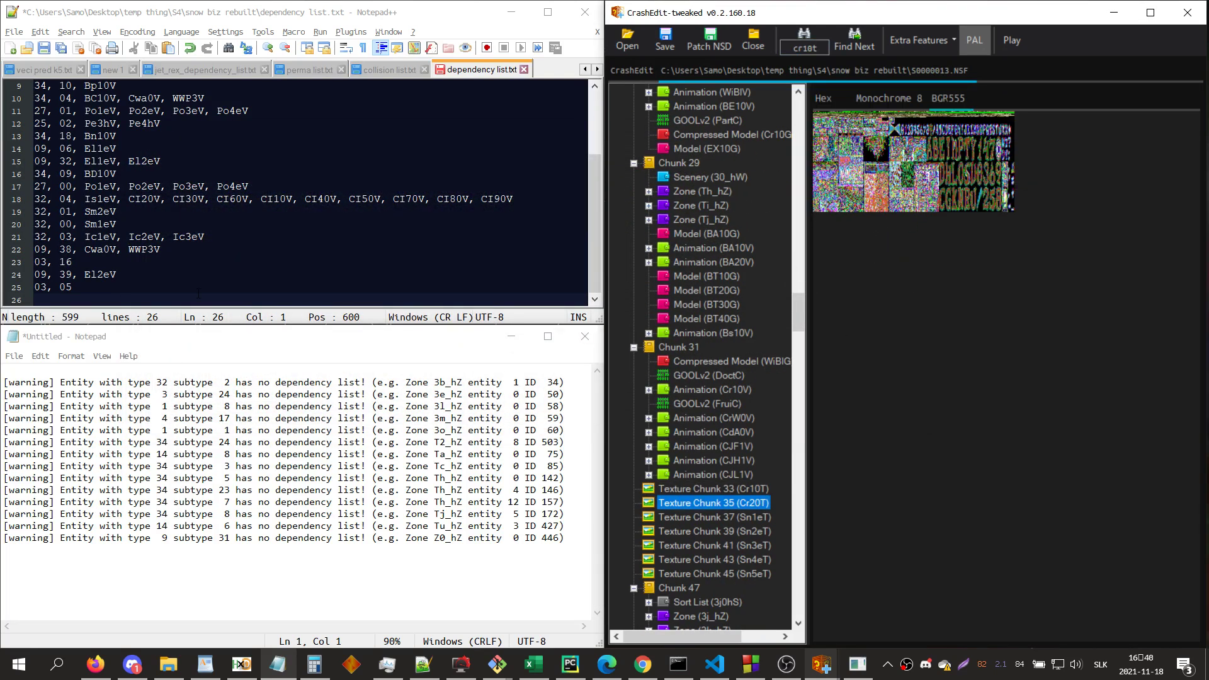
- Check the entries in perma list.txt, including BN10V, Sha0V, CCw2V and the CJR animations, and return to dependency list.txt
left_click(118, 291)
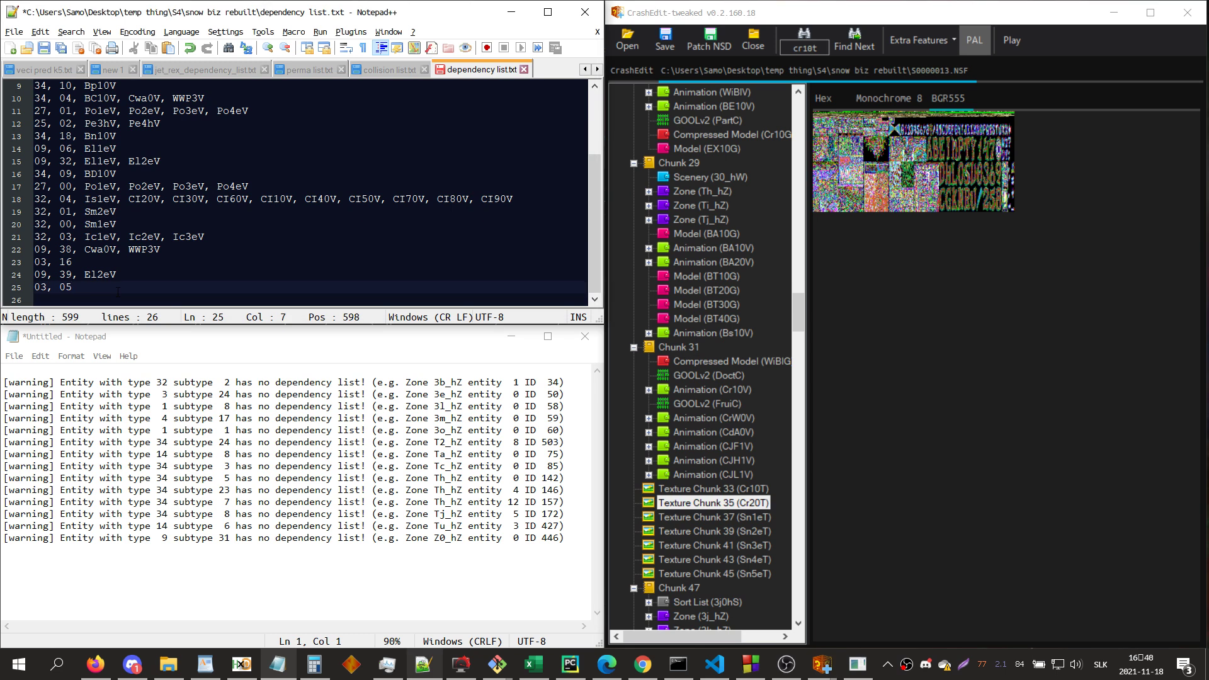
left_click(92, 294)
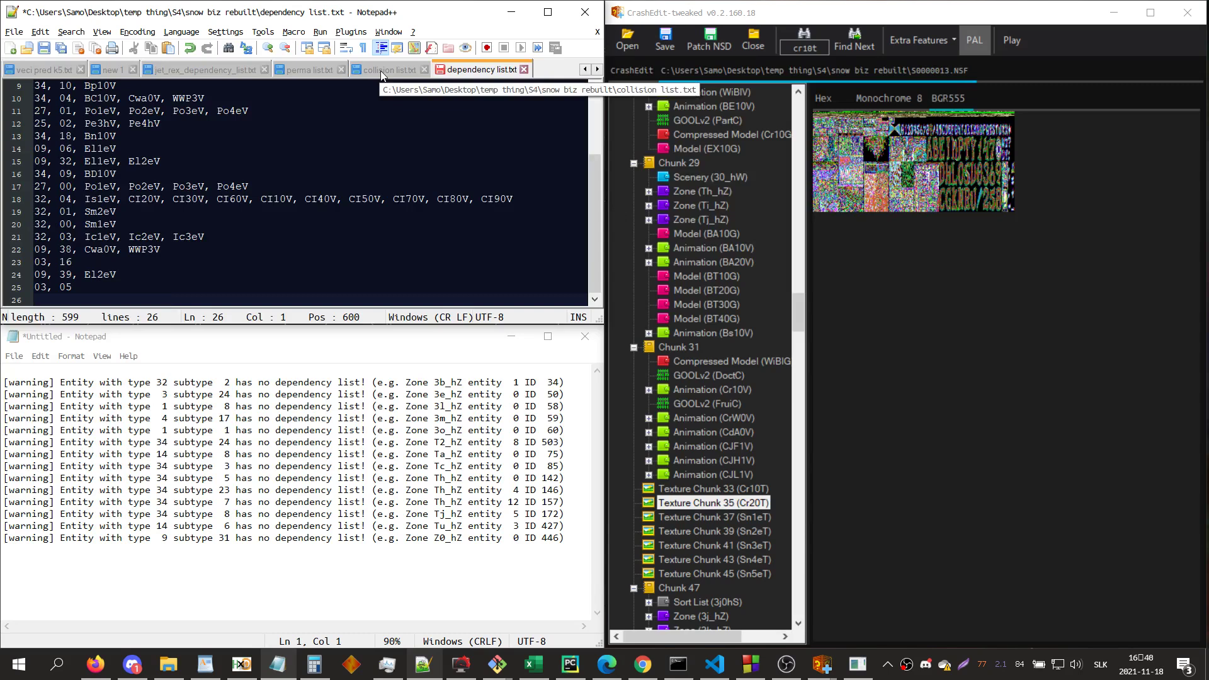
left_click(323, 73)
scroll(296, 193, "up", 7)
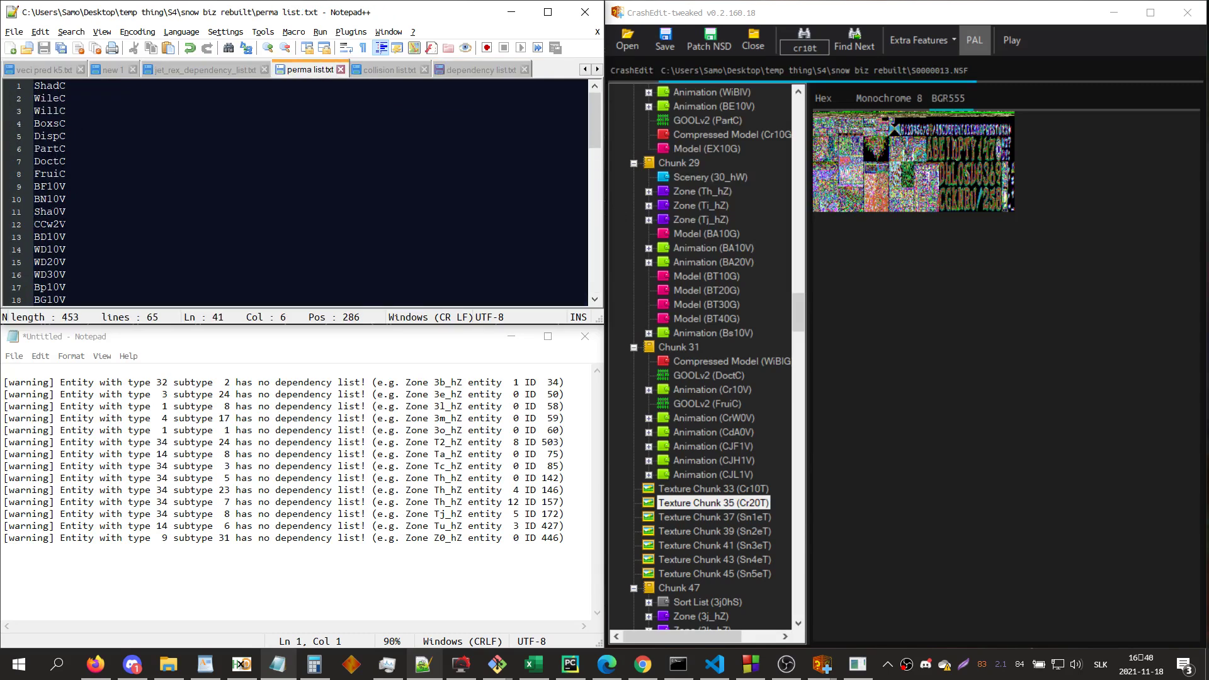
double_click(62, 225)
double_click(60, 238)
double_click(60, 250)
scroll(60, 250, "down", 5)
left_click(57, 250)
double_click(57, 250)
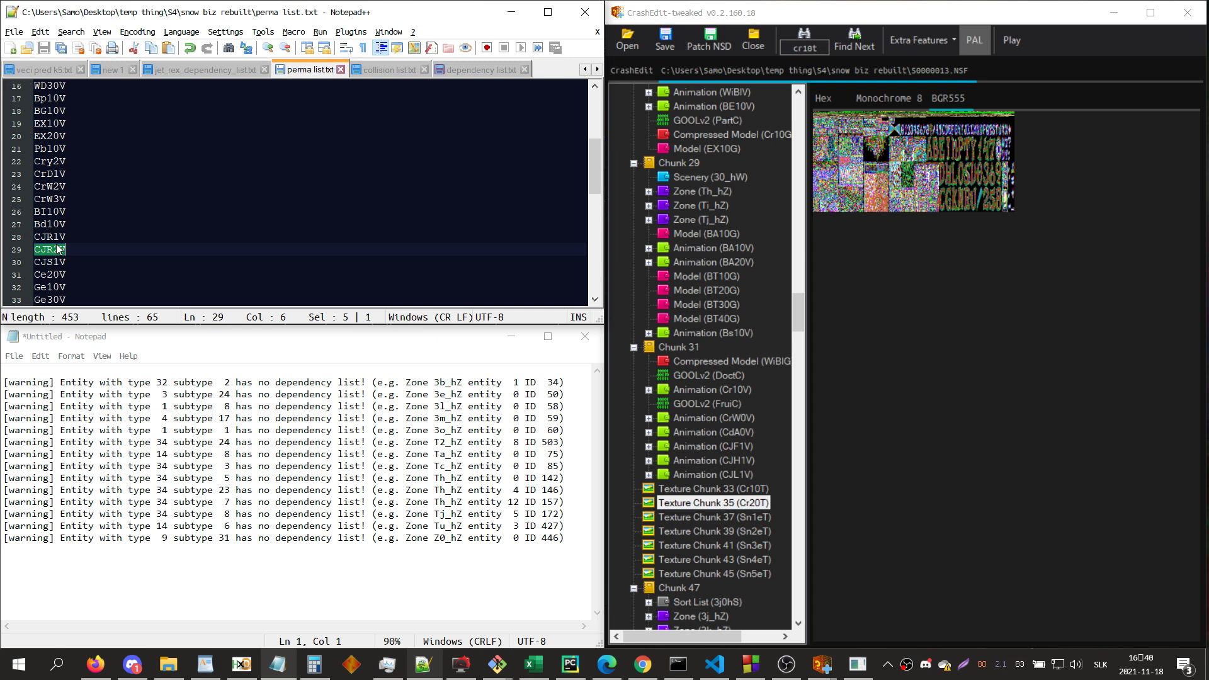
left_click(469, 70)
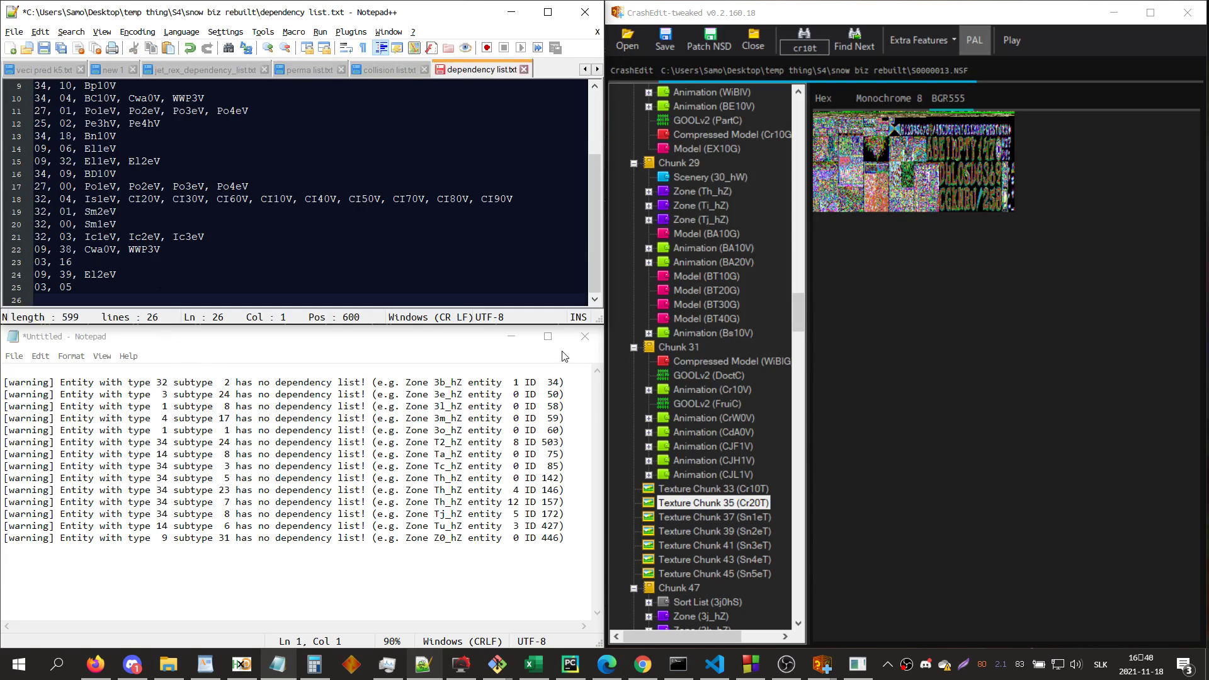
- Mark the type 32 subtype 2 warning in Notepad and search CrashEdit for "id 34" until the roller entity is reached
triple_click(567, 386)
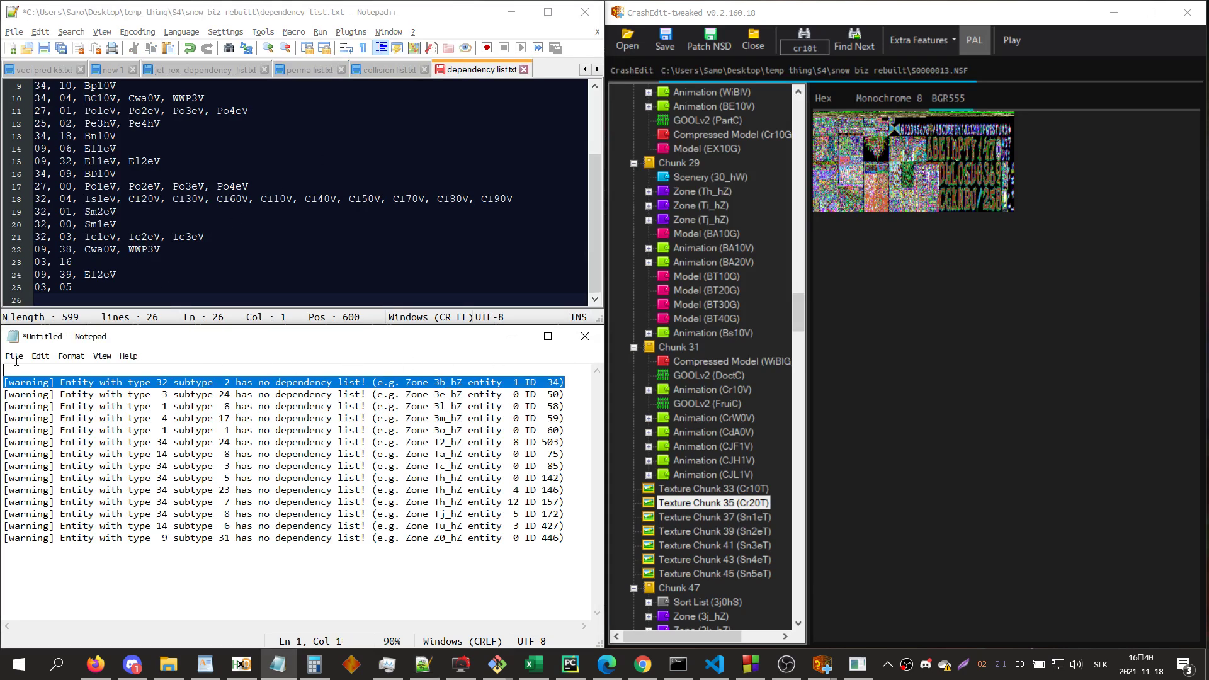
left_click(1104, 430)
type("id 34")
key("Return")
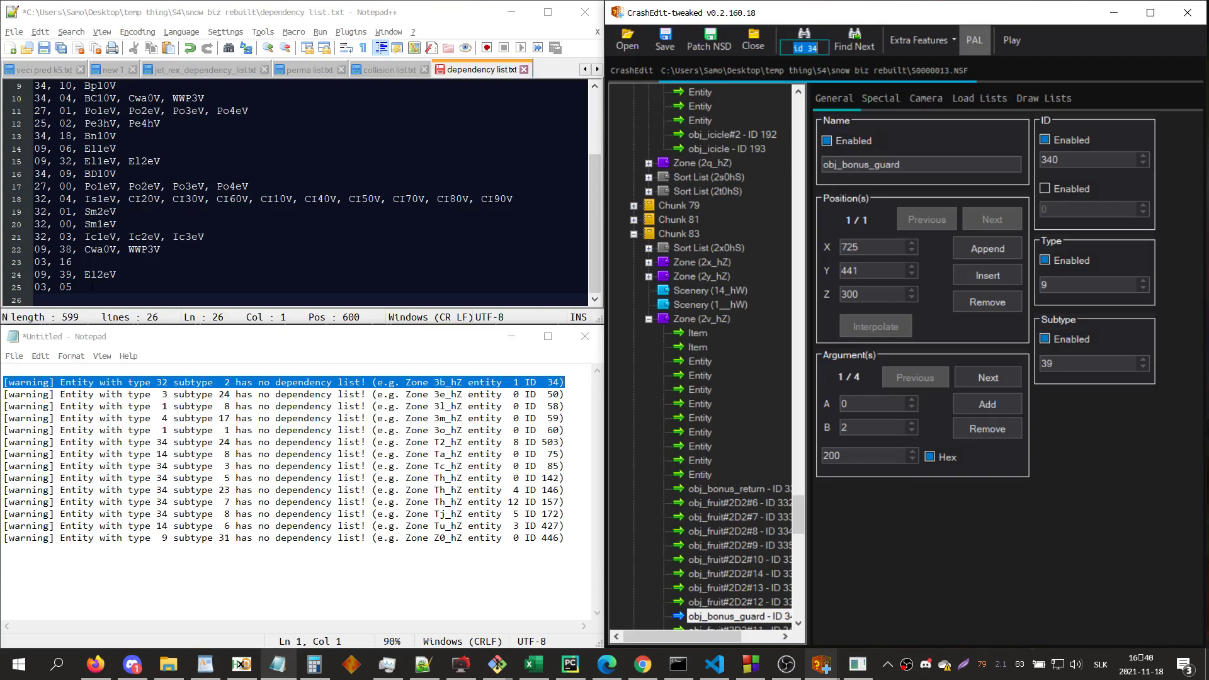
left_click(84, 288)
left_click(76, 296)
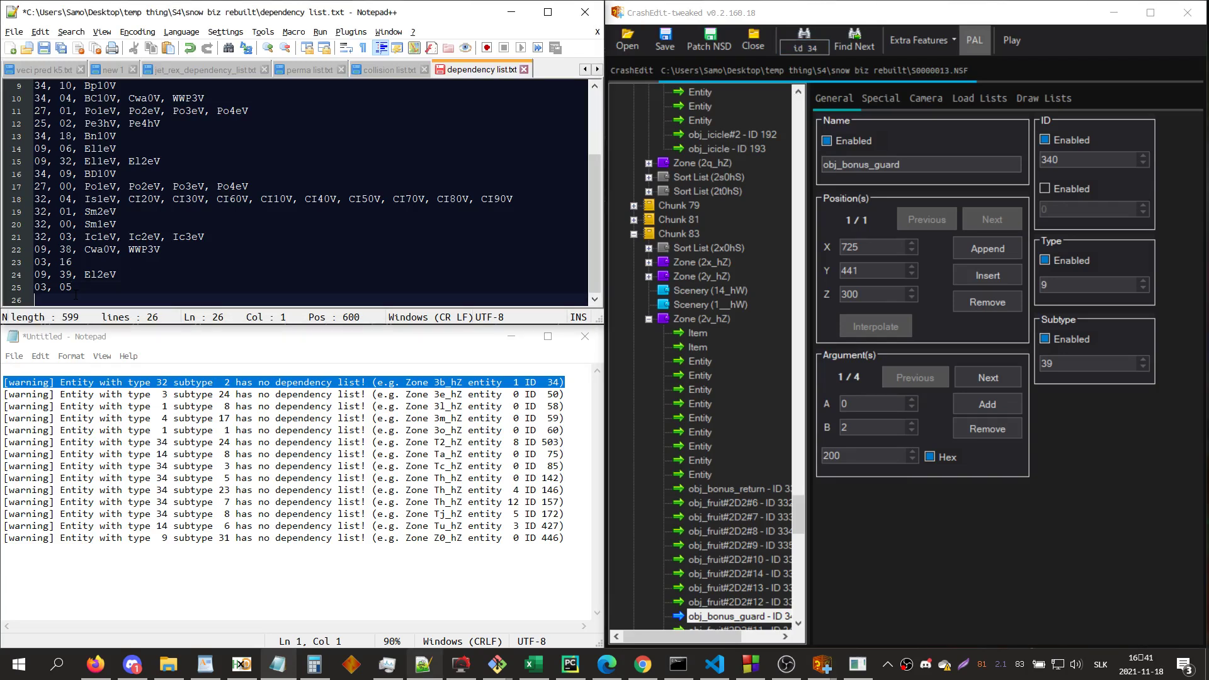
left_click(819, 39)
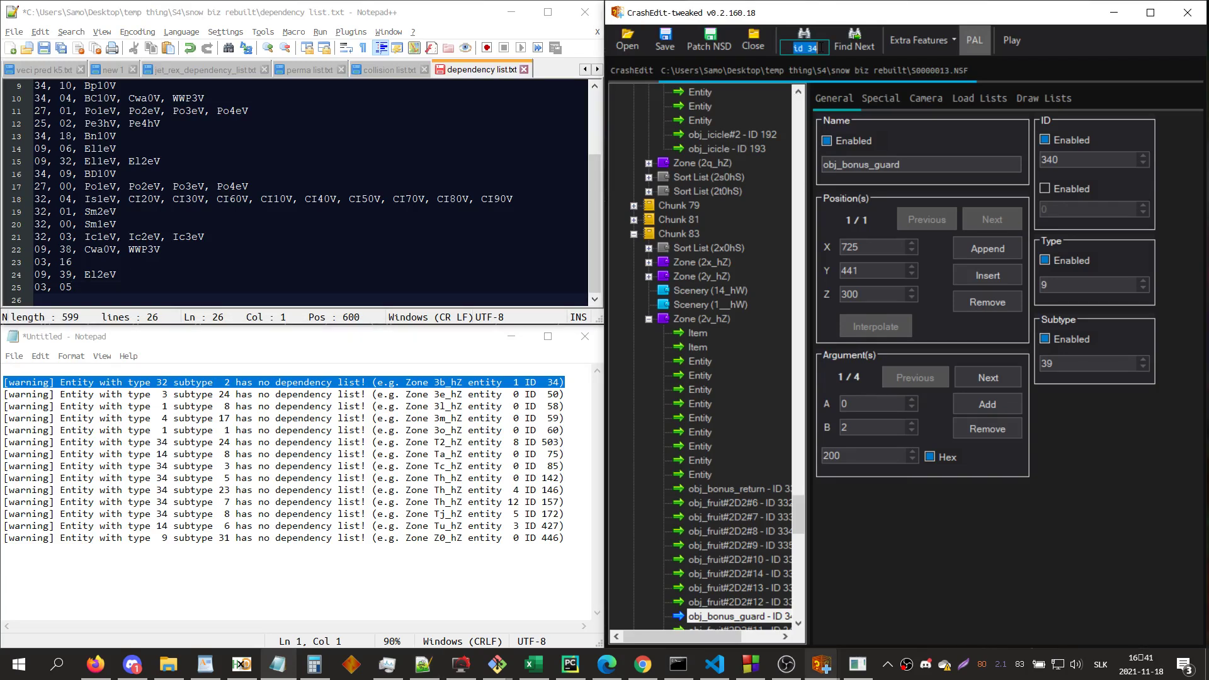
type("id 34")
key("Return")
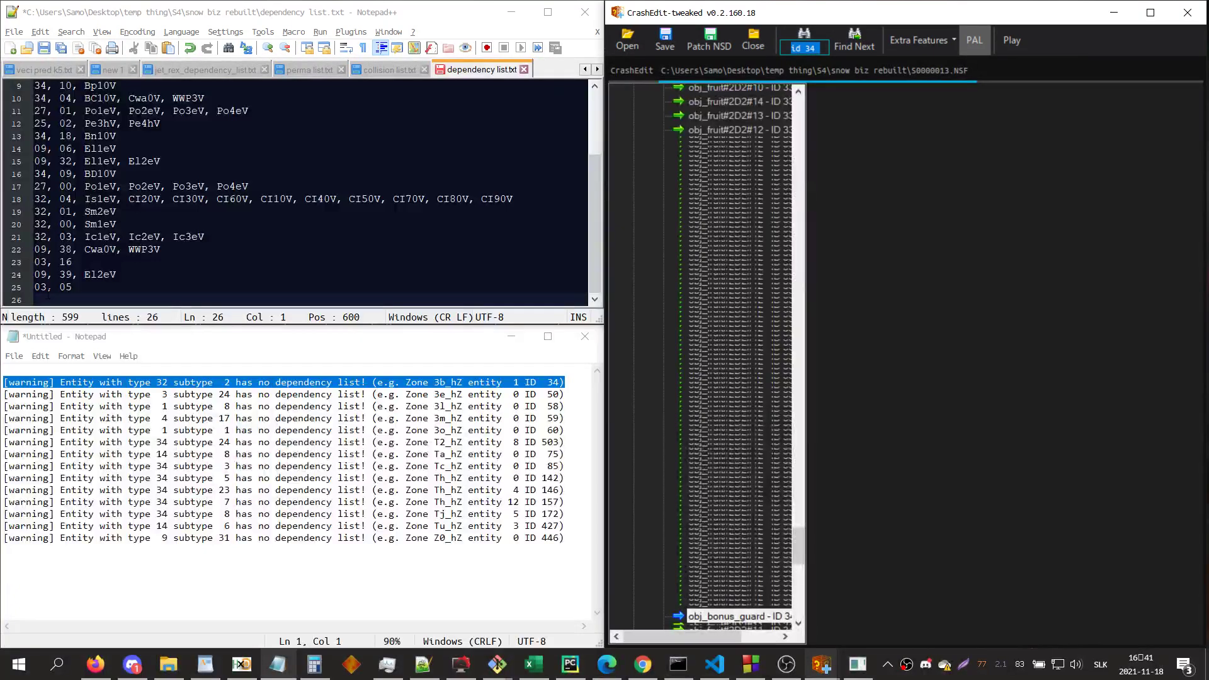
- Start a "32, 02," line in dependency list.txt and view zone 3b_hZ in 3D in CrashEdit
key("alt+Tab")
type("32, 02,")
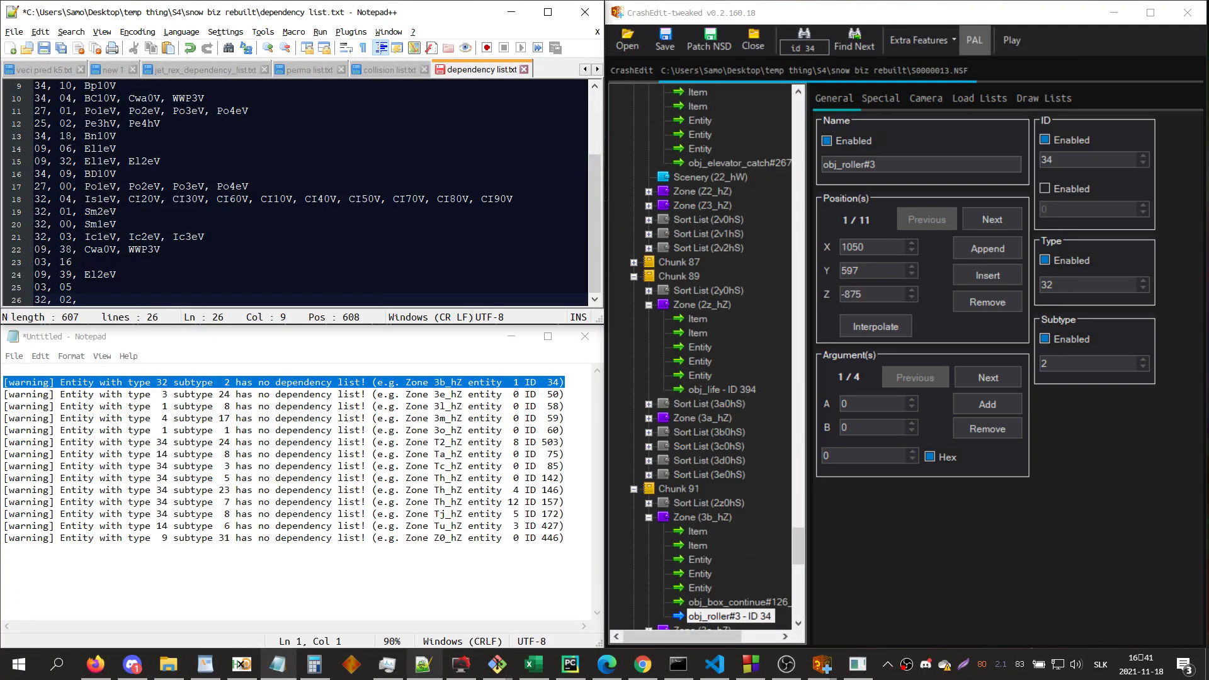
left_click(721, 516)
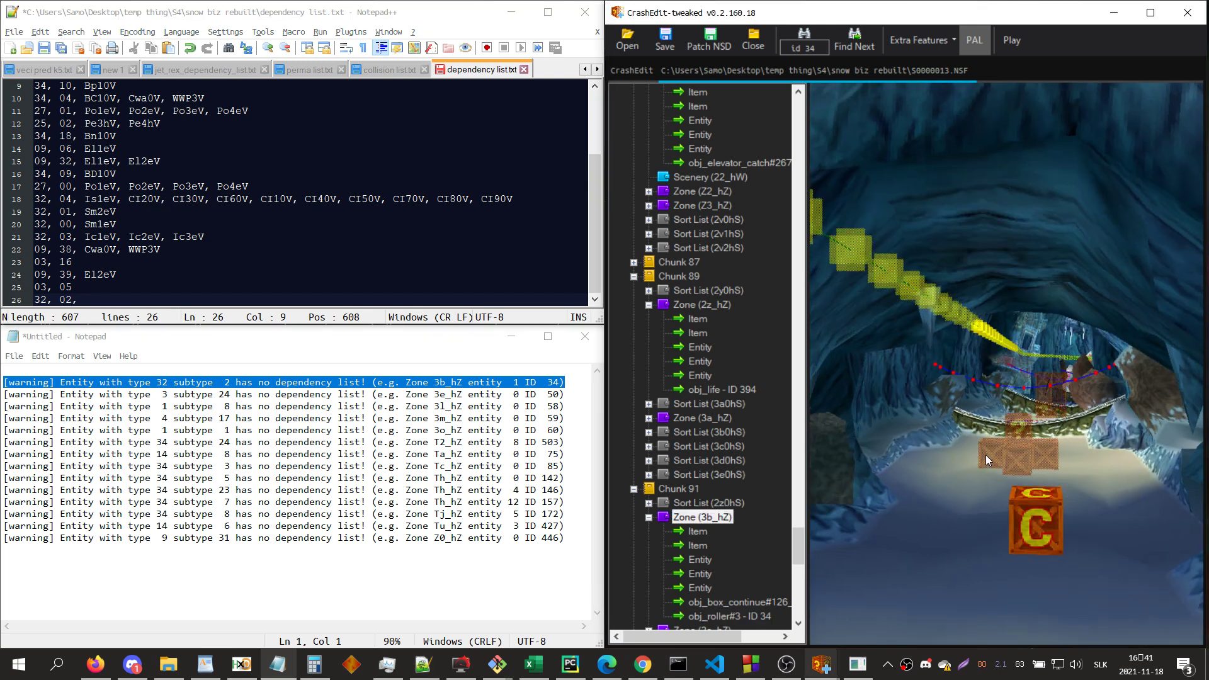
- Search the level tree for "n (ro" and preview the Ro2eV and Ro1eV animations
type("animation (ro")
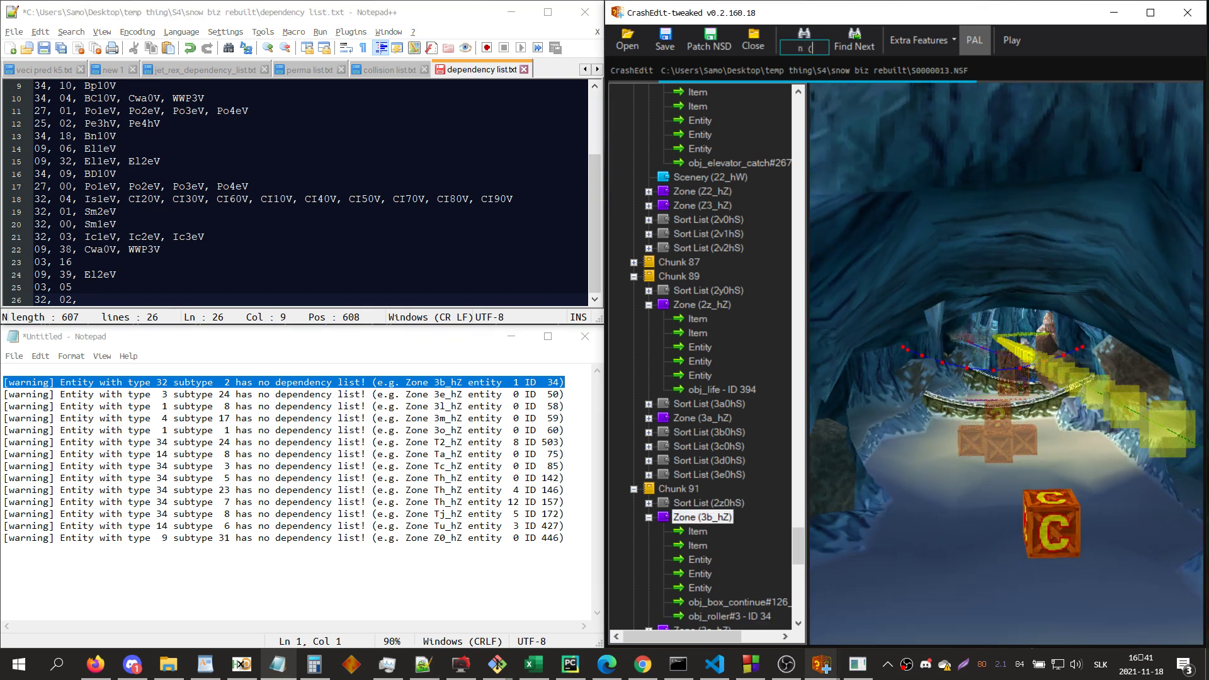
key("Return")
key("Return")
key("Return")
key("Return")
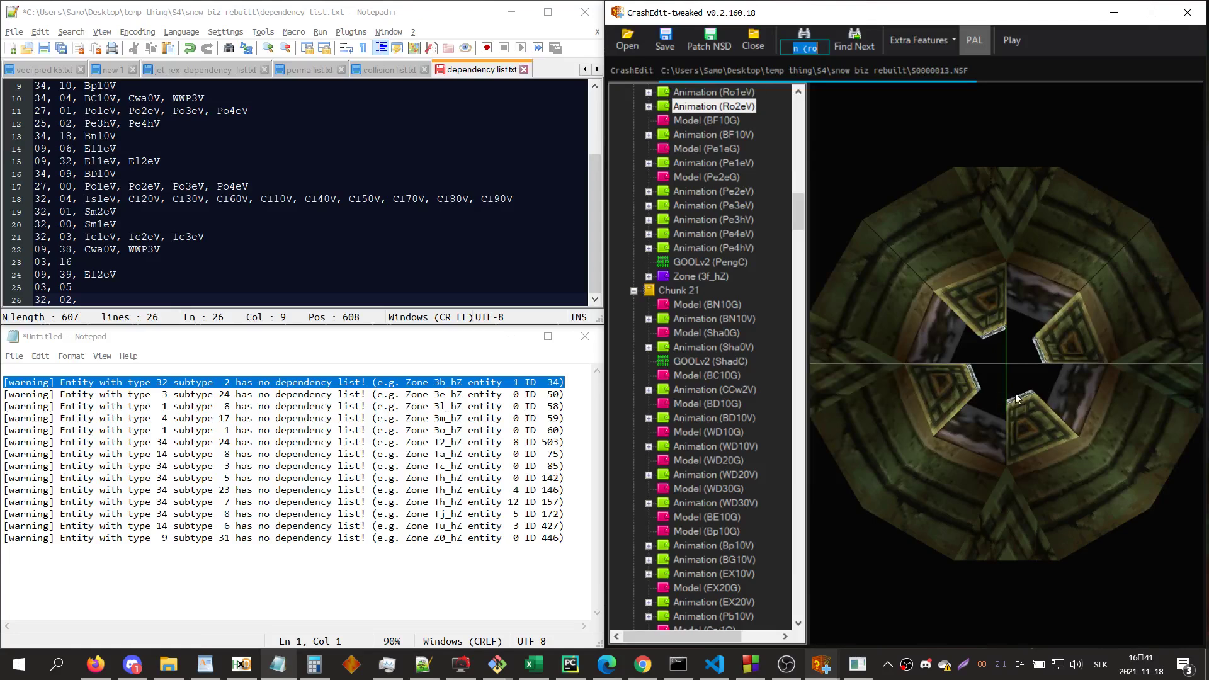
key("Return")
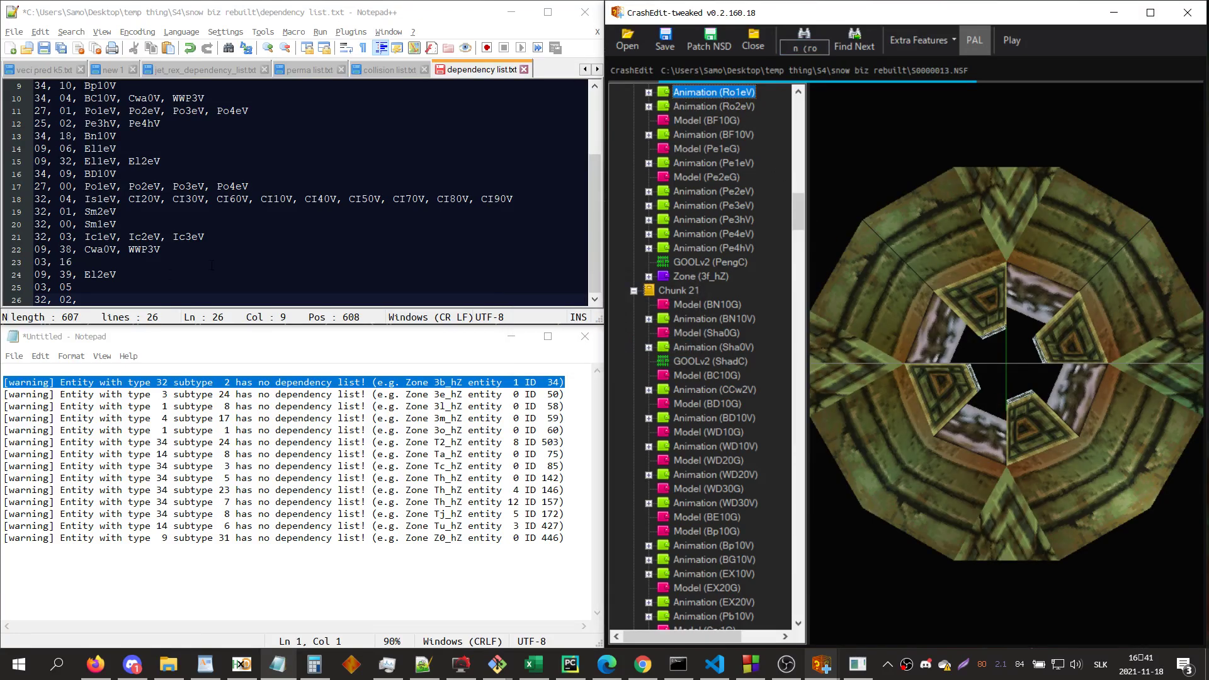
- Complete the "32, 02," line with Ro1eV and Ro2eV and delete the type 32 subtype 2 warning from the Notepad list
left_click(123, 299)
type("Ro")
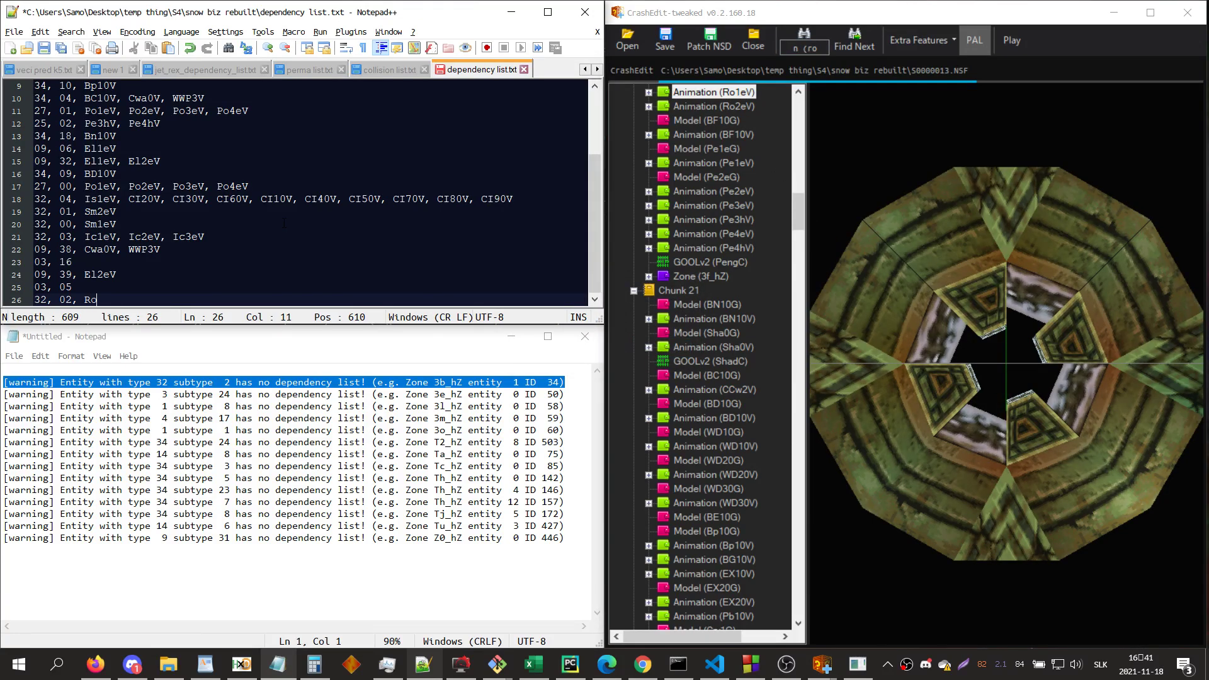
type("1eV, Ro")
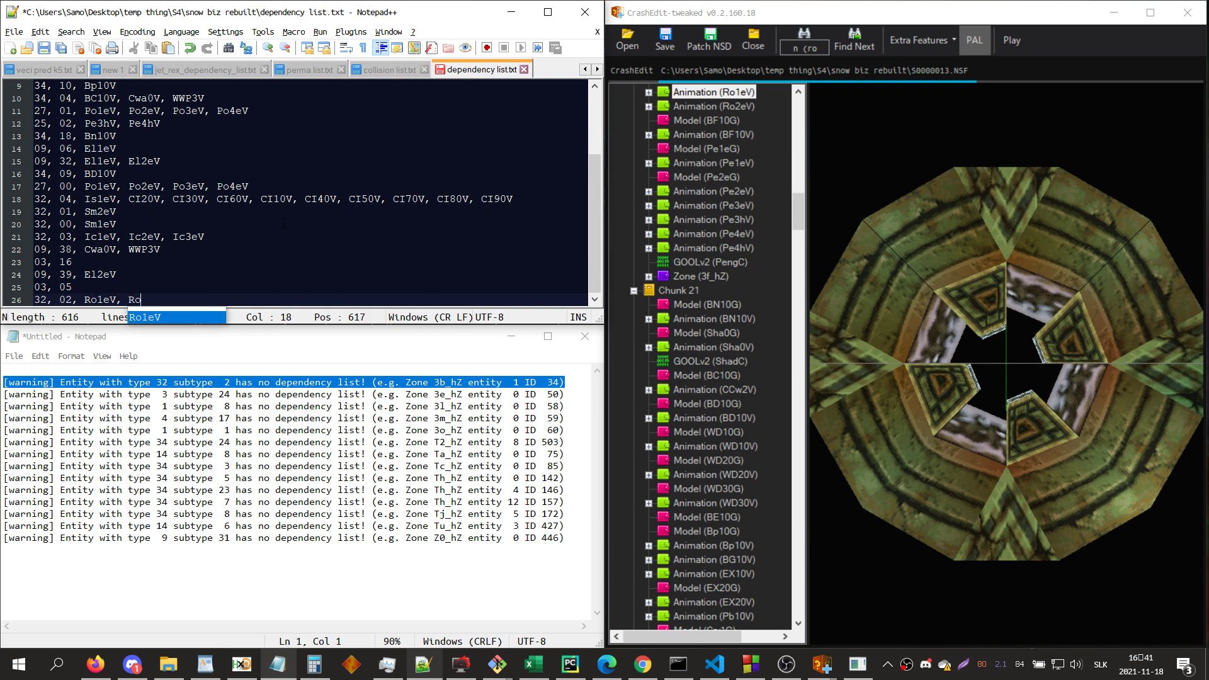
type("2eV")
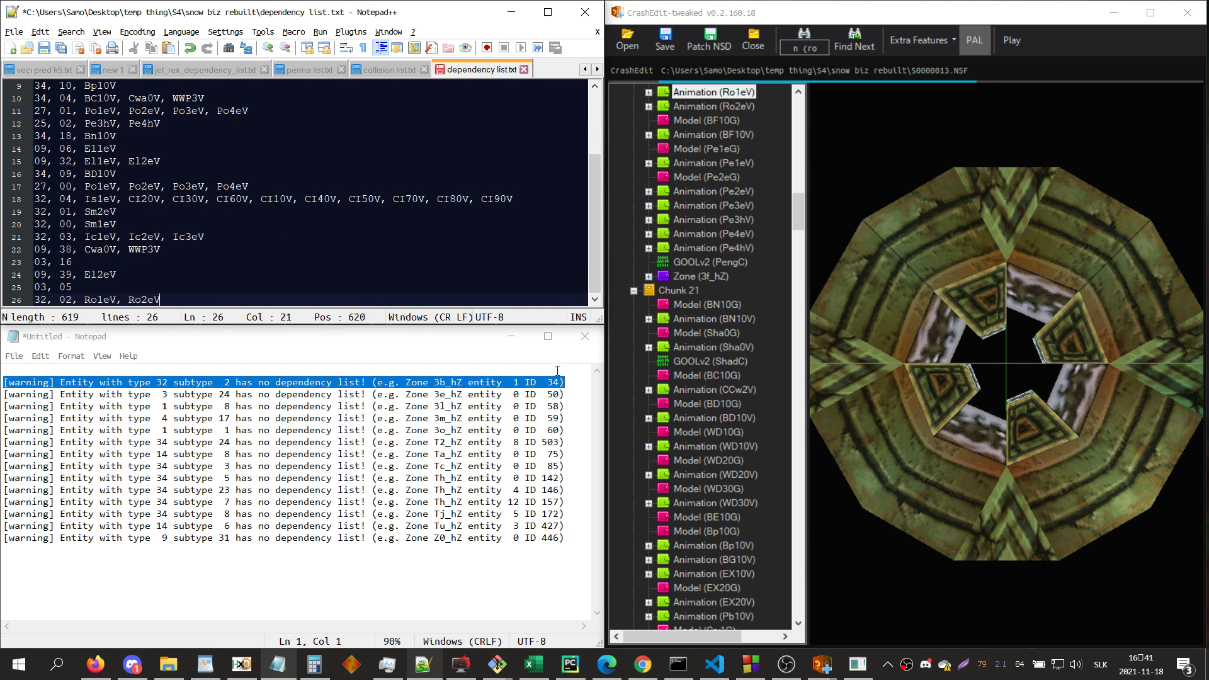
left_click(567, 381)
key("shift+Up")
key("Delete")
- Search CrashEdit for "id 50" until the crystal entity is reached and view zone 3e_hZ in 3D
double_click(546, 383)
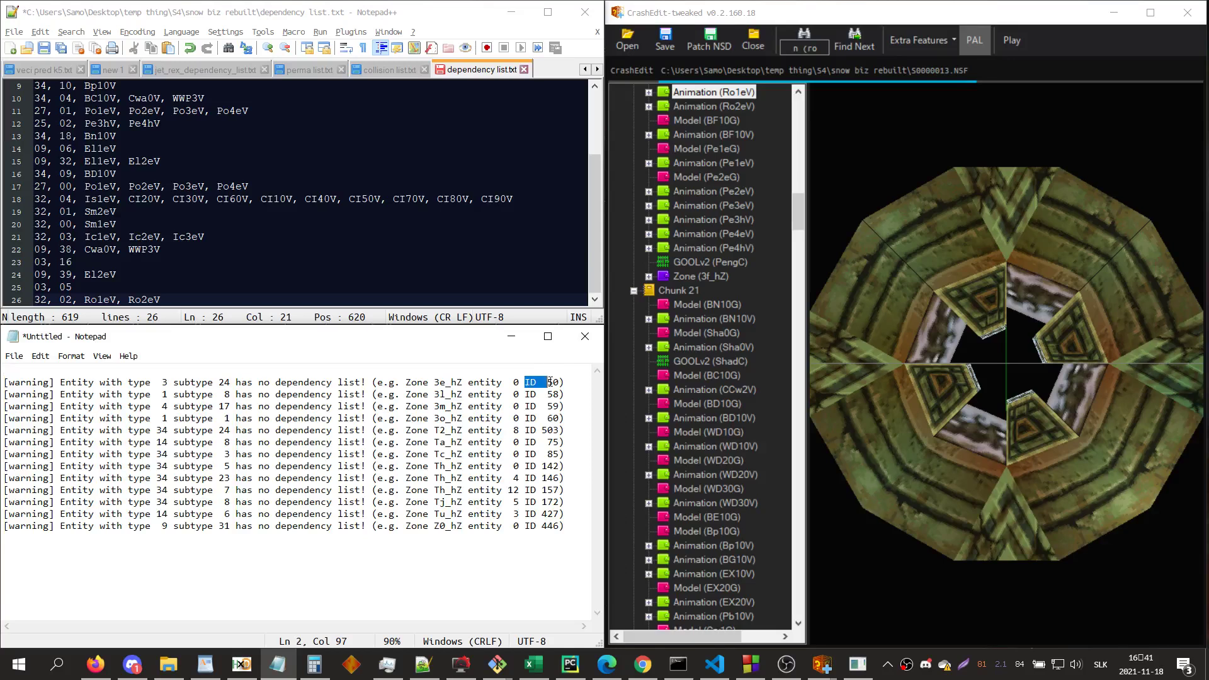
left_click(947, 329)
type("id 50")
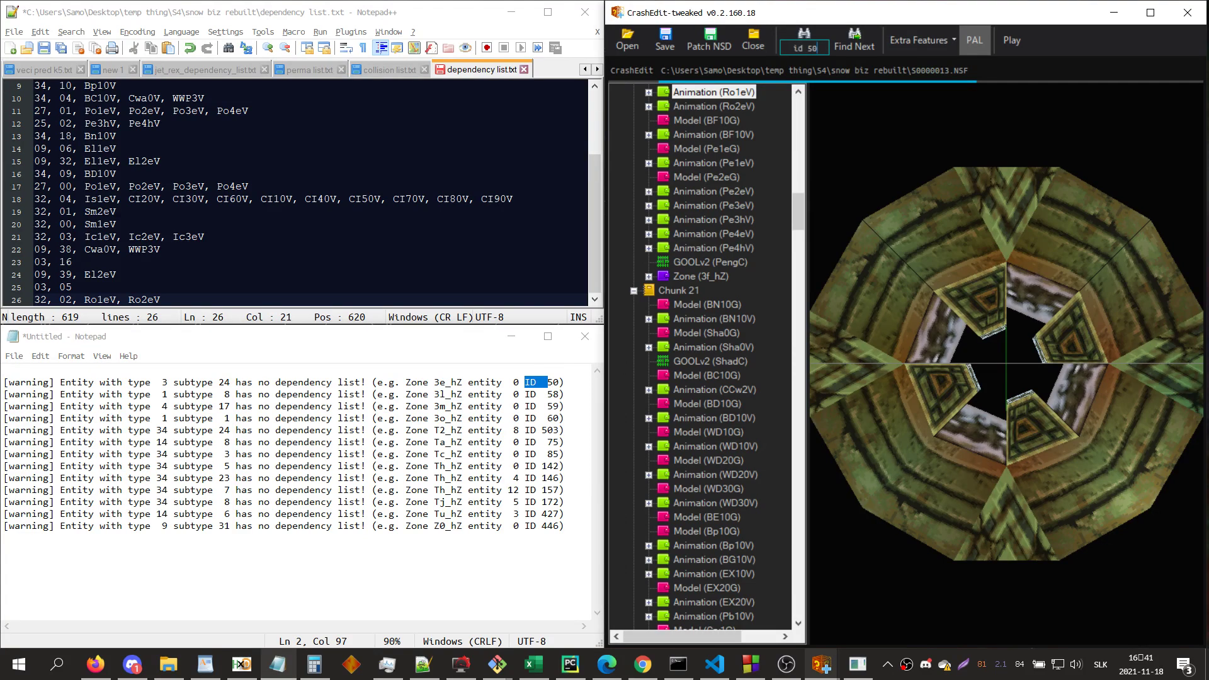
key("Return")
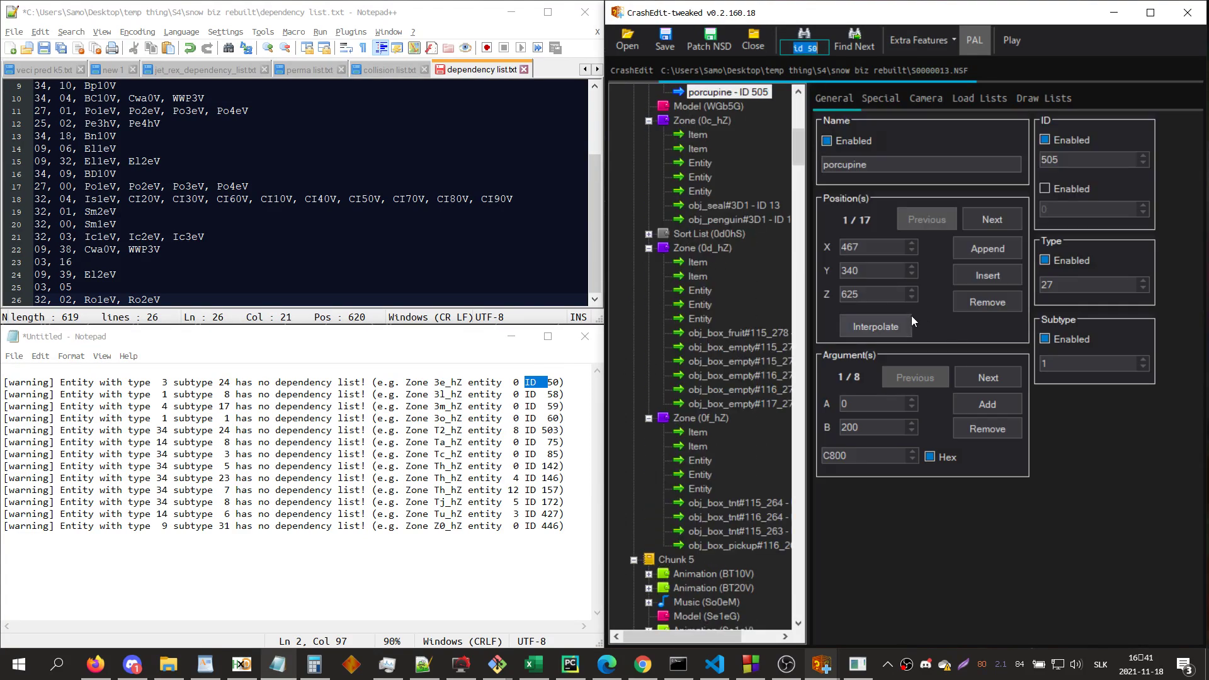
key("Right")
key("Return")
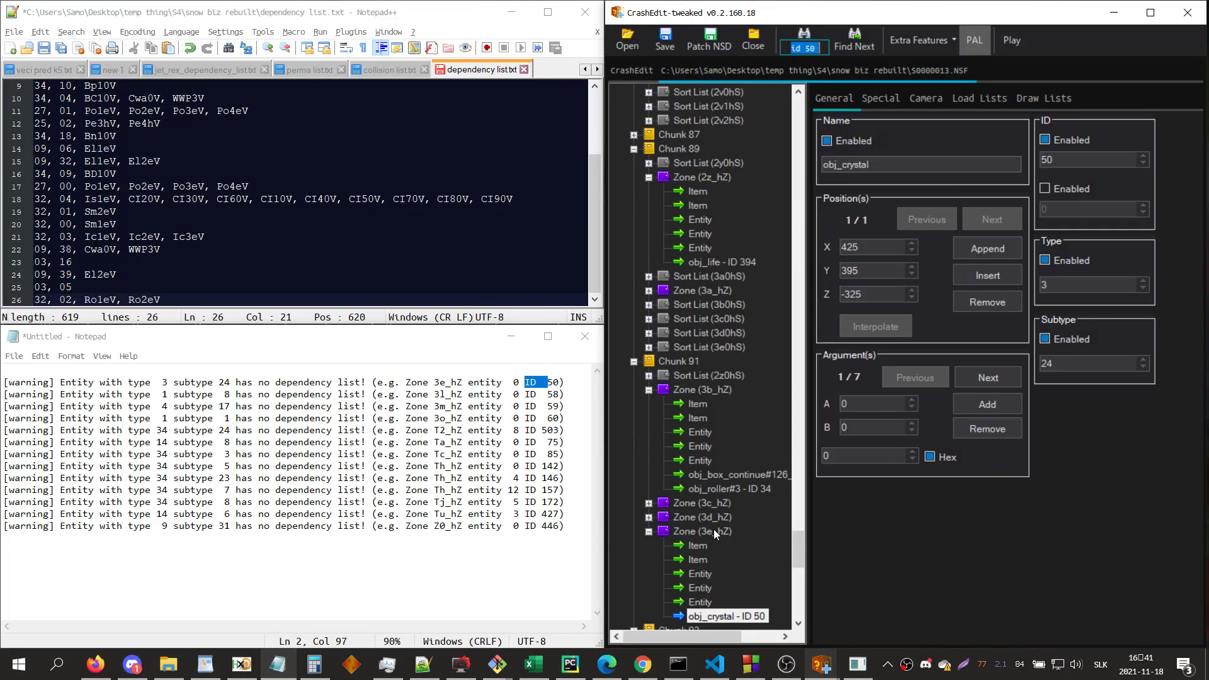
left_click(714, 531)
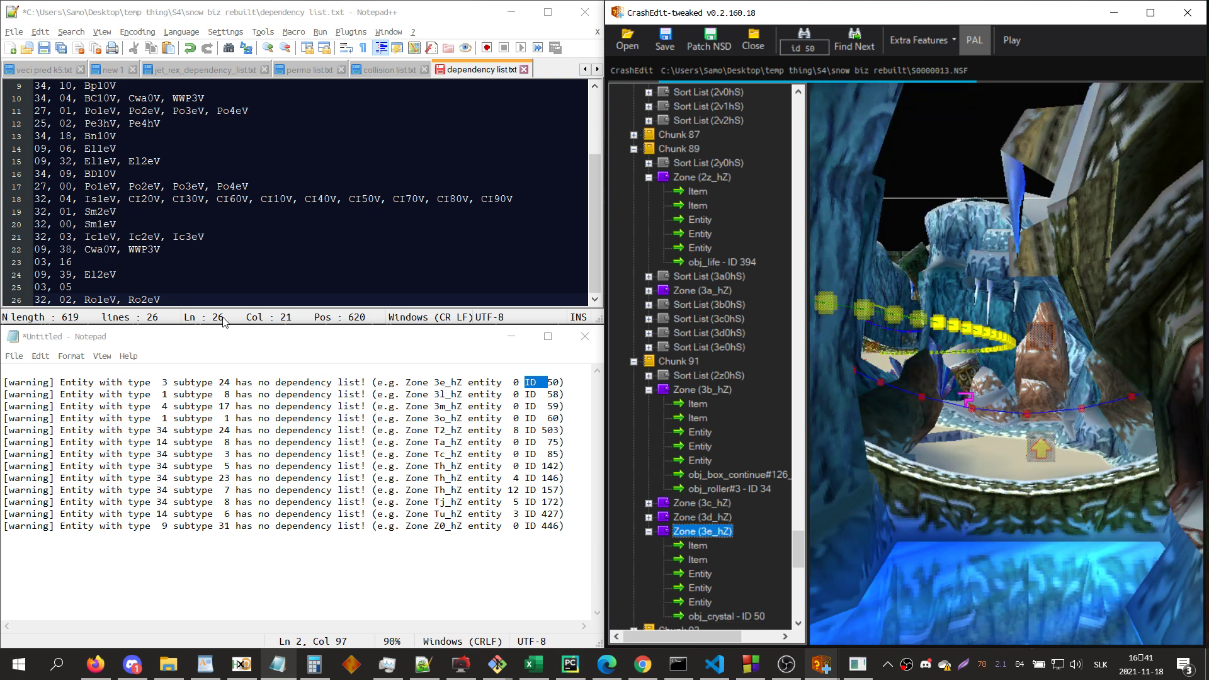
- Check perma list.txt for the crystal animations and add a "03, 24" line to dependency list.txt
left_click(305, 69)
scroll(183, 214, "down", 1)
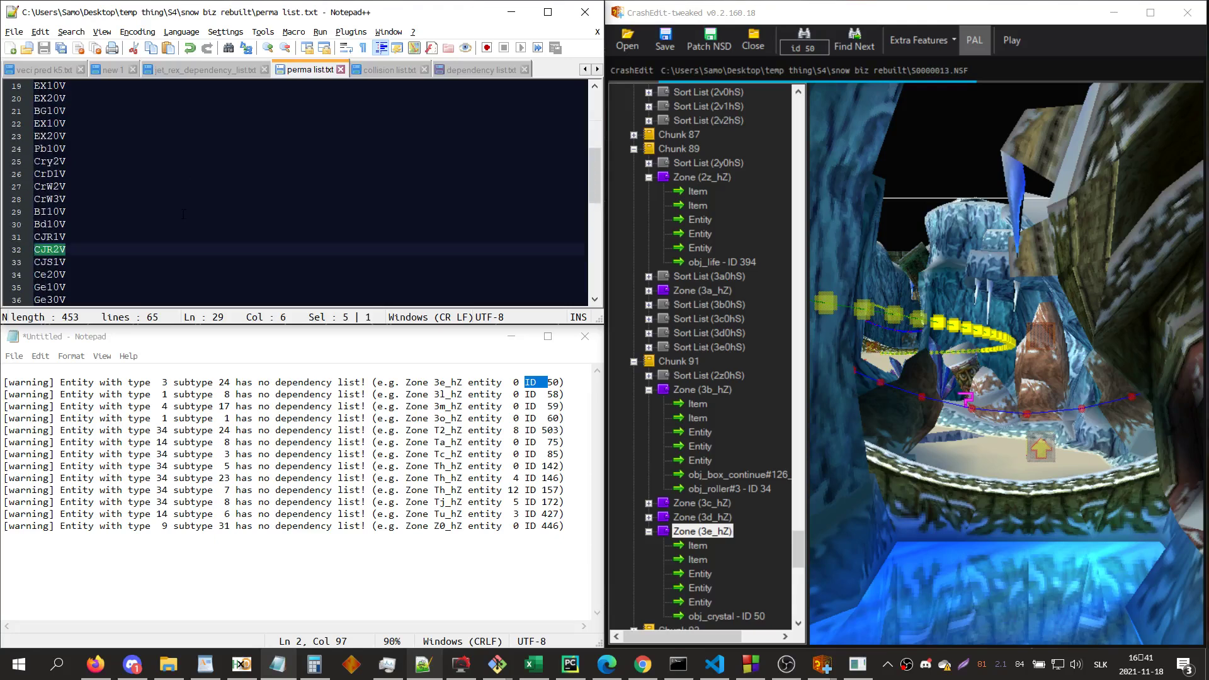
scroll(184, 214, "down", 3)
key("ctrl+Tab")
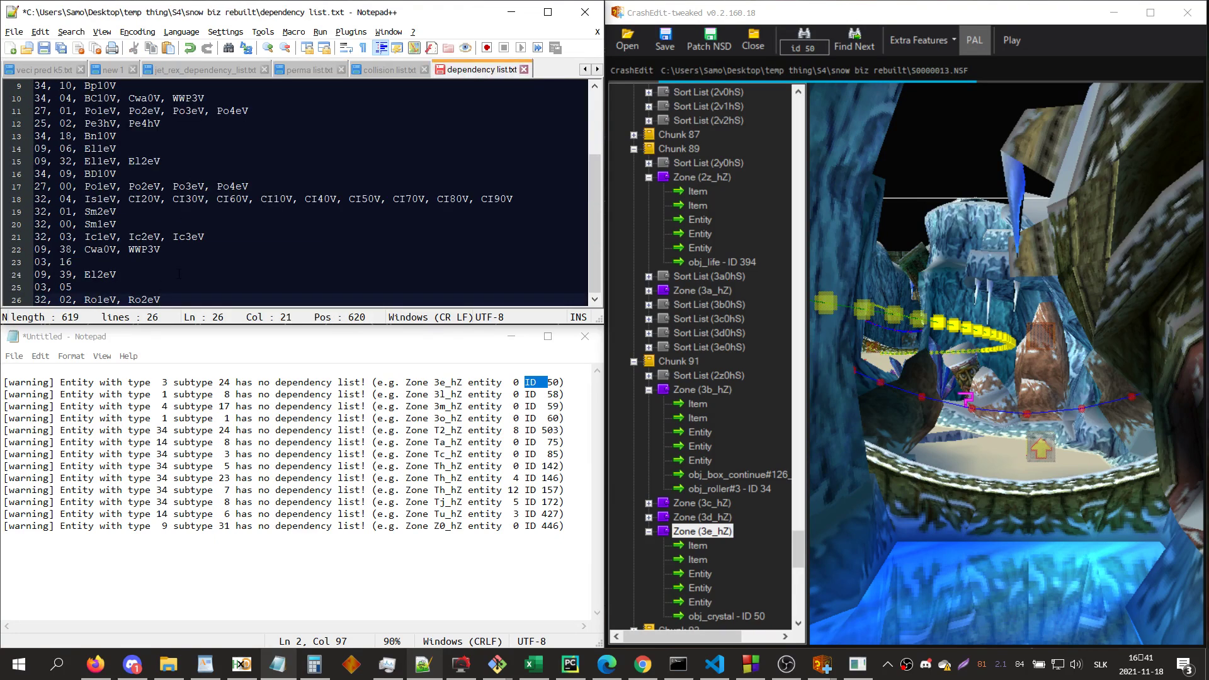
key("Return")
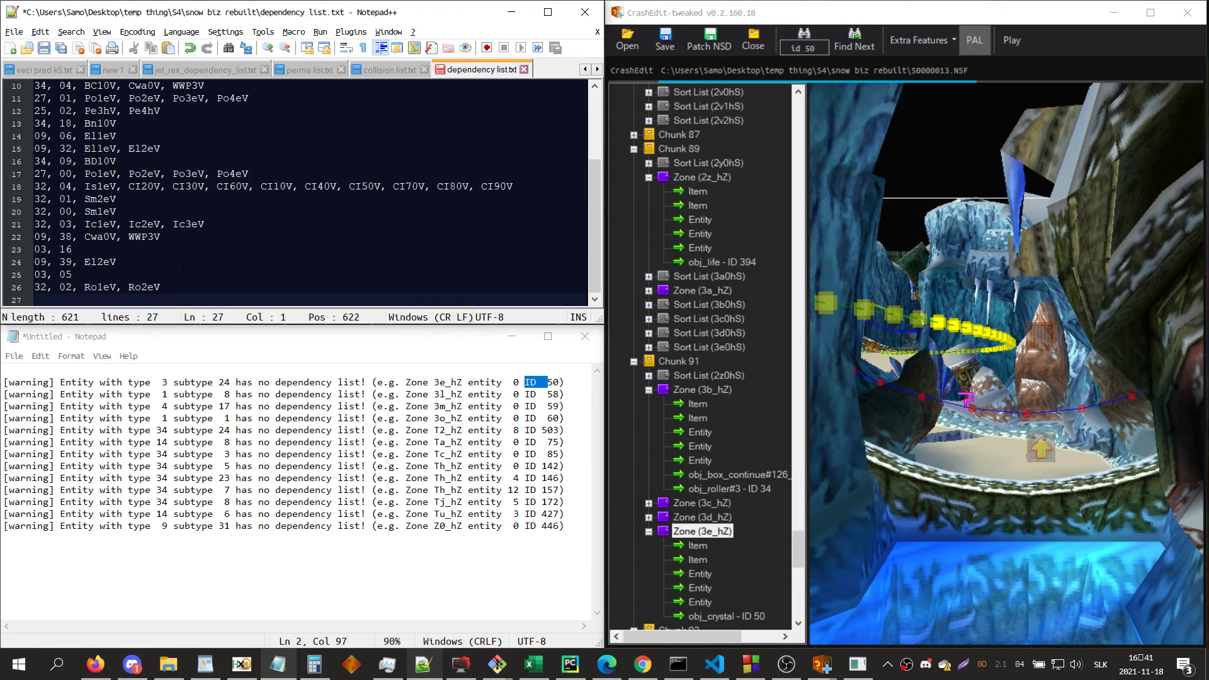
type("03, 24")
key("Return")
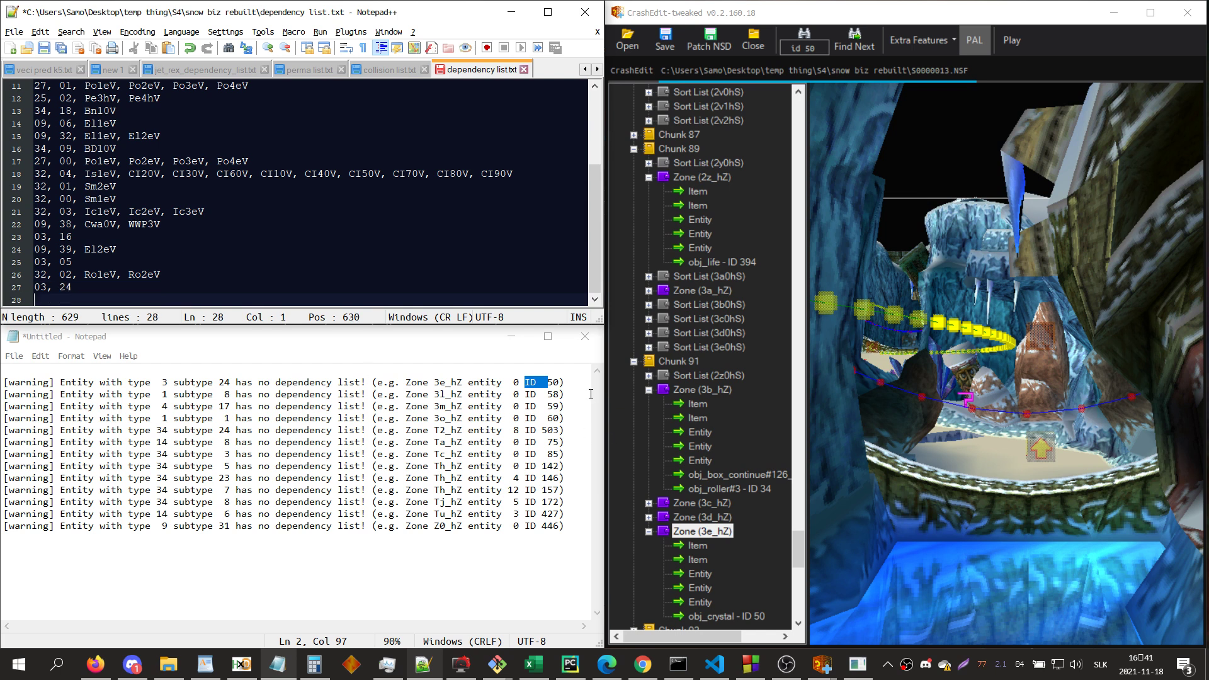
- Mark the type 1 subtype 8 warning in Notepad, search CrashEdit for "id 58" and view zone 3l_hZ in 3D
triple_click(591, 394)
left_click(946, 344)
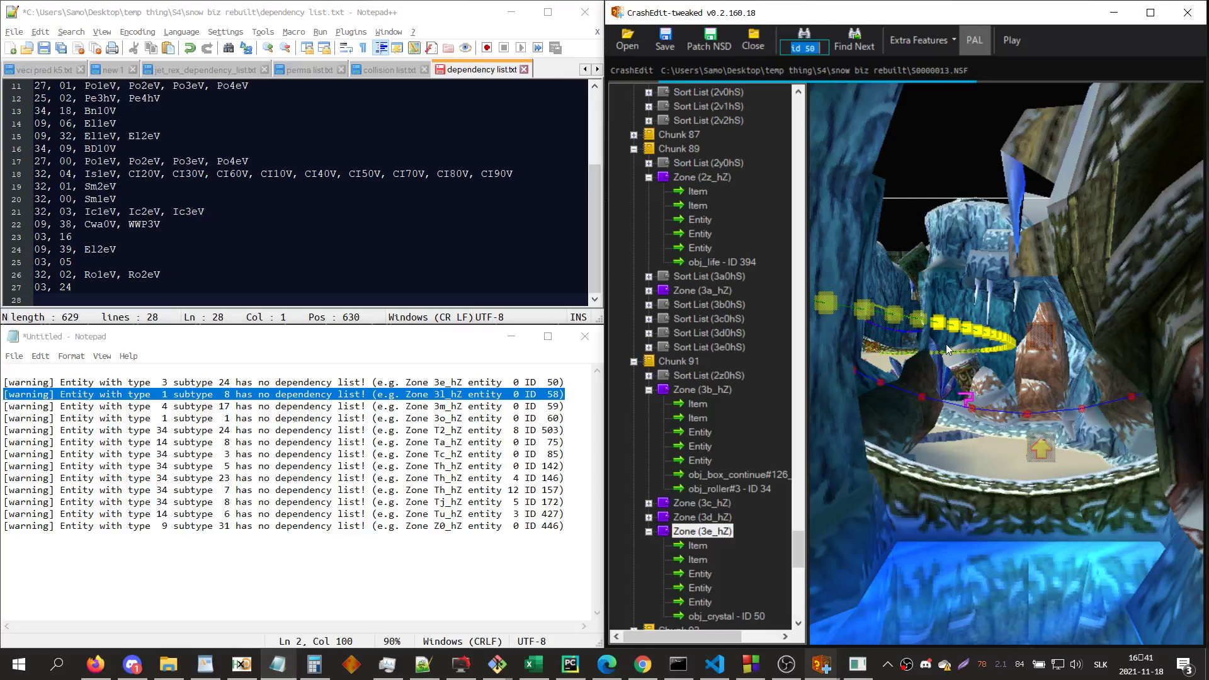
type("id 58")
key("Return")
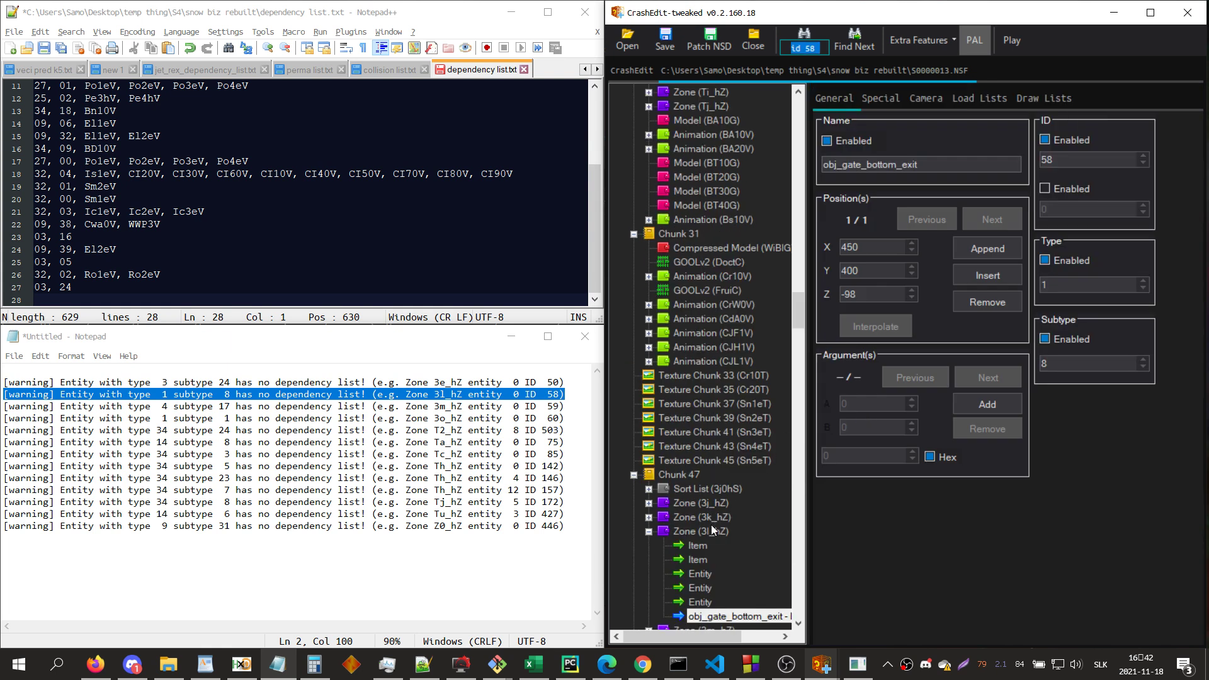
left_click(705, 533)
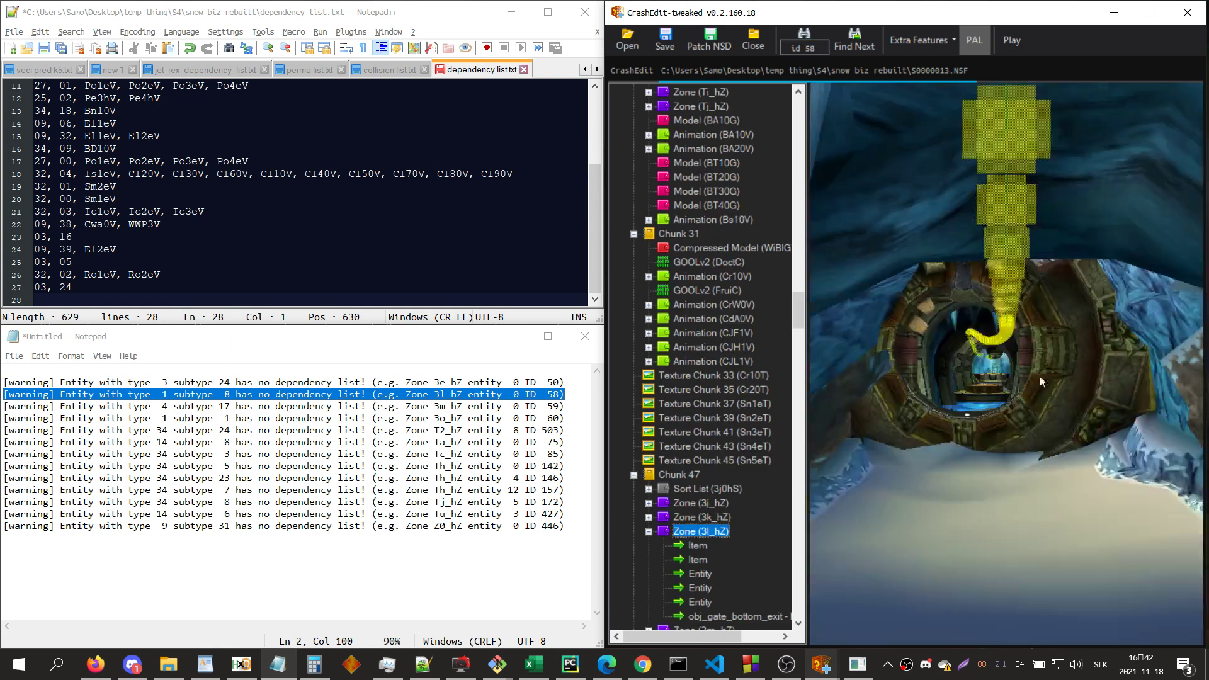
left_click(943, 427)
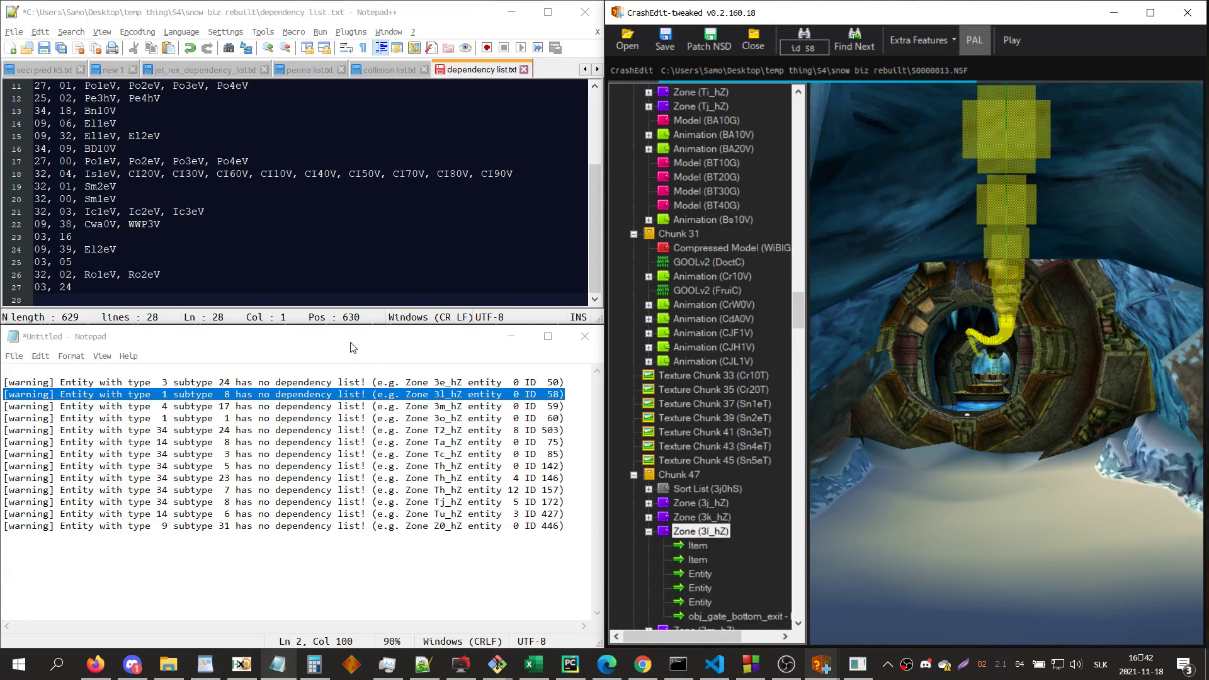
- Copy the "01, 07" line of dependency list.txt and paste it on a new line below "03, 24"
scroll(243, 140, "up", 4)
left_click(262, 98)
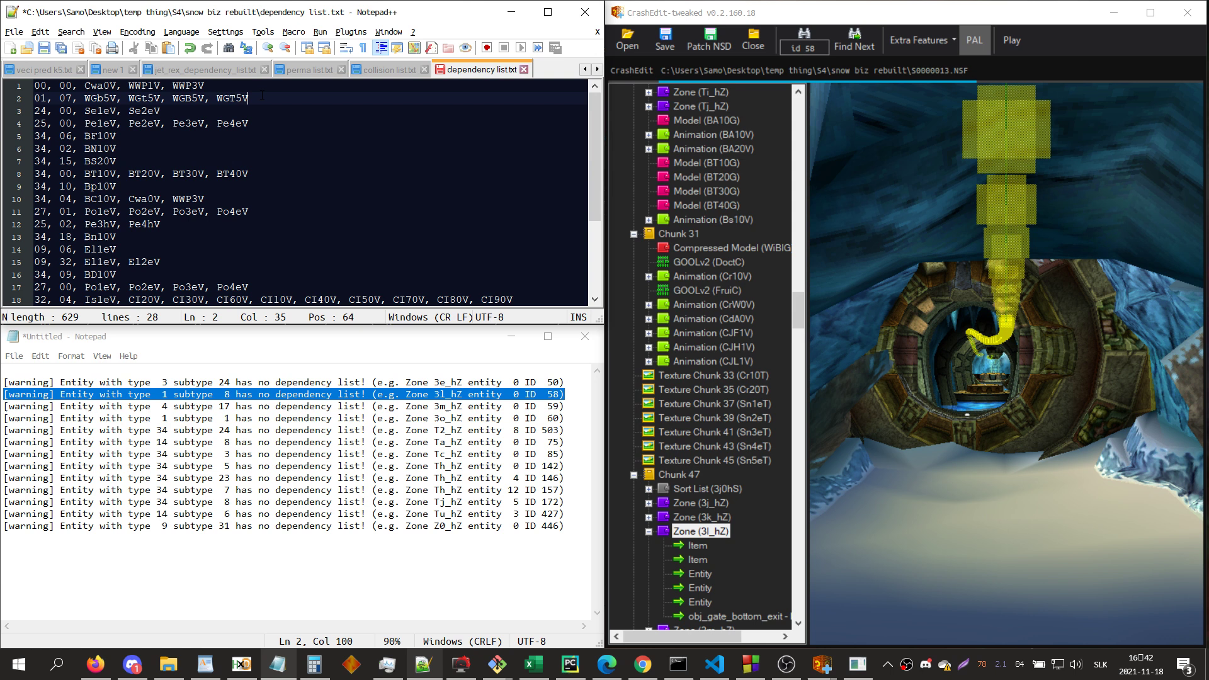
key("shift+Home")
key("ctrl+c")
key("ctrl+End")
key("Left")
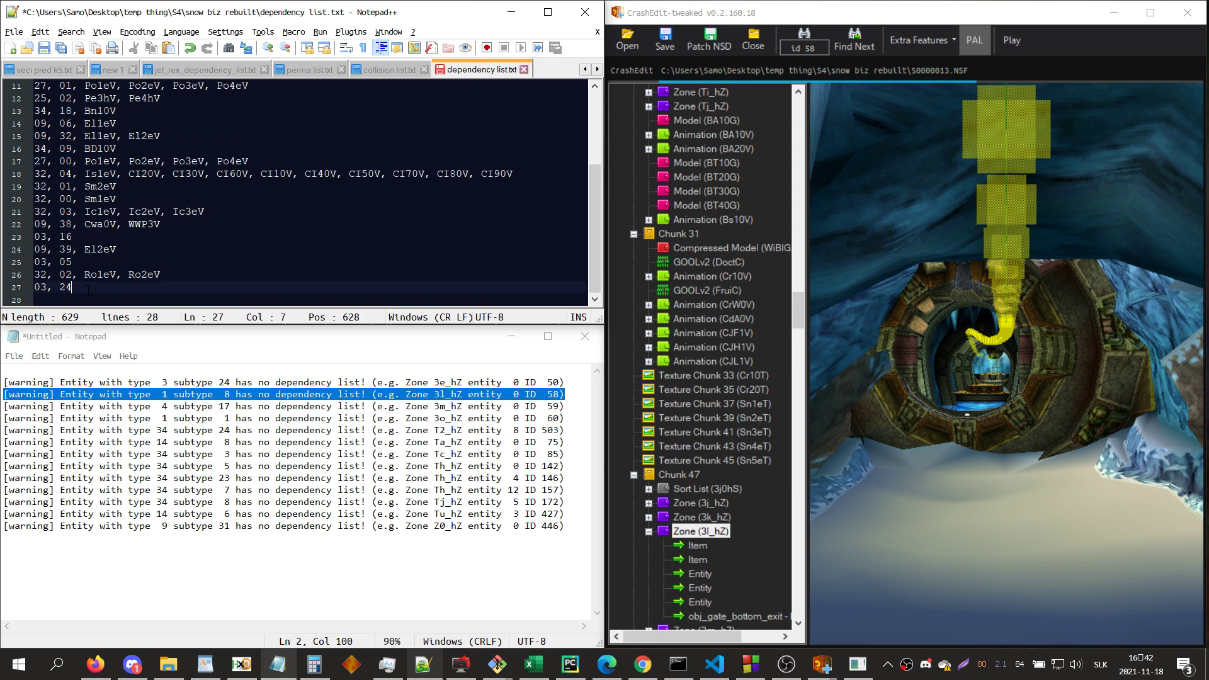
key("Return")
key("ctrl+v")
- Change the pasted line's subtype to 08 and start a new line after it
key("ctrl+Left")
key("ctrl+Left")
key("ctrl+Left")
key("ctrl+Left")
key("ctrl+Left")
key("Right")
key("Right")
key("BackSpace")
type("8")
key("End")
key("Return")
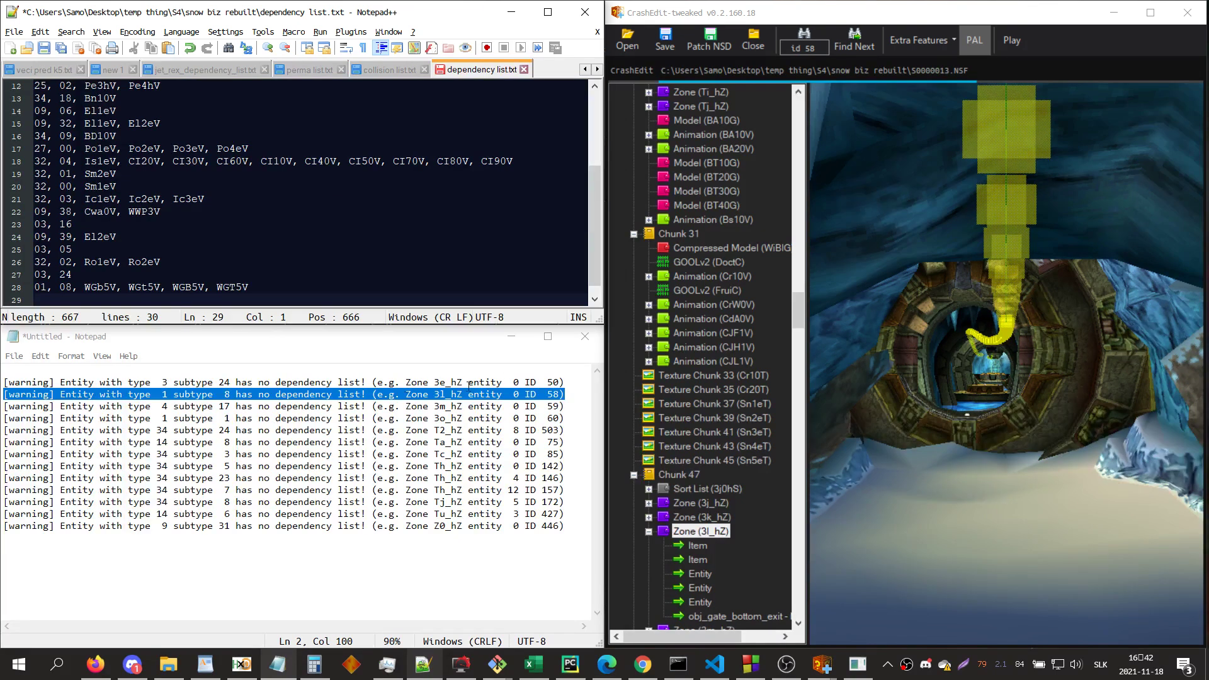
- Delete the type 3 subtype 24 and type 1 subtype 8 warnings from the Notepad list
left_click(565, 394)
key("shift+Up")
key("shift+Home")
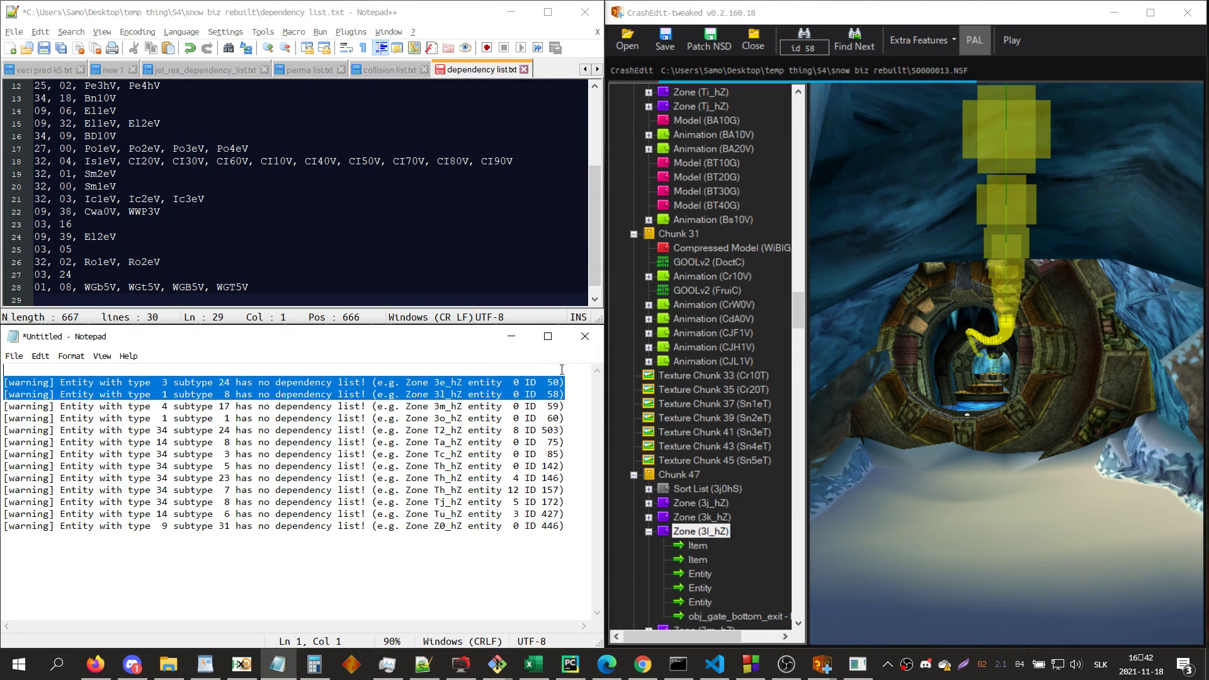
key("Delete")
- Search CrashEdit for "id 59" to reach the box counter entity and view zone 3m_hZ in 3D
left_click(1004, 216)
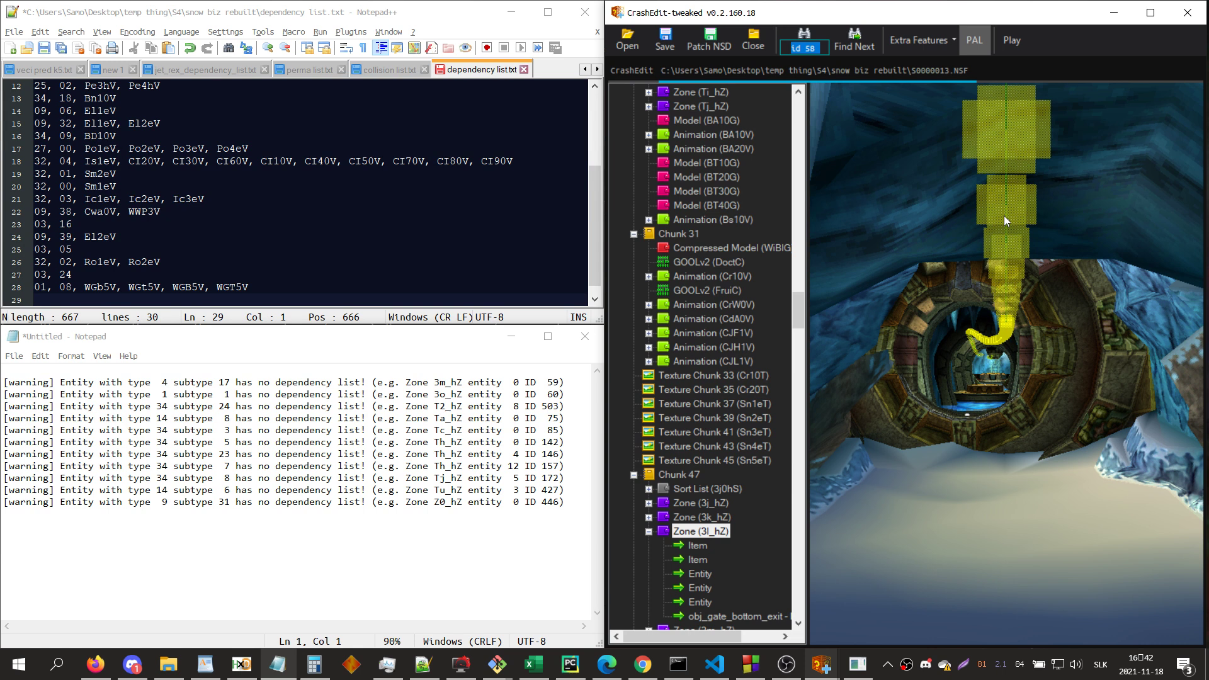
type("59")
key("Return")
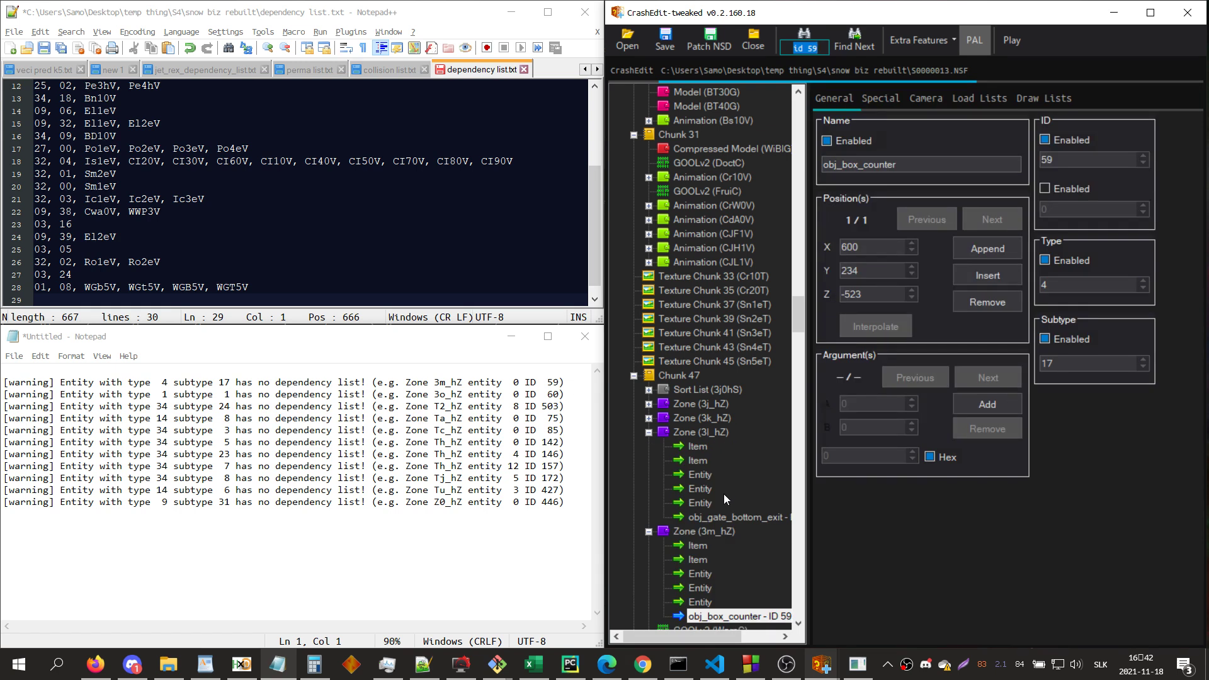
left_click(704, 532)
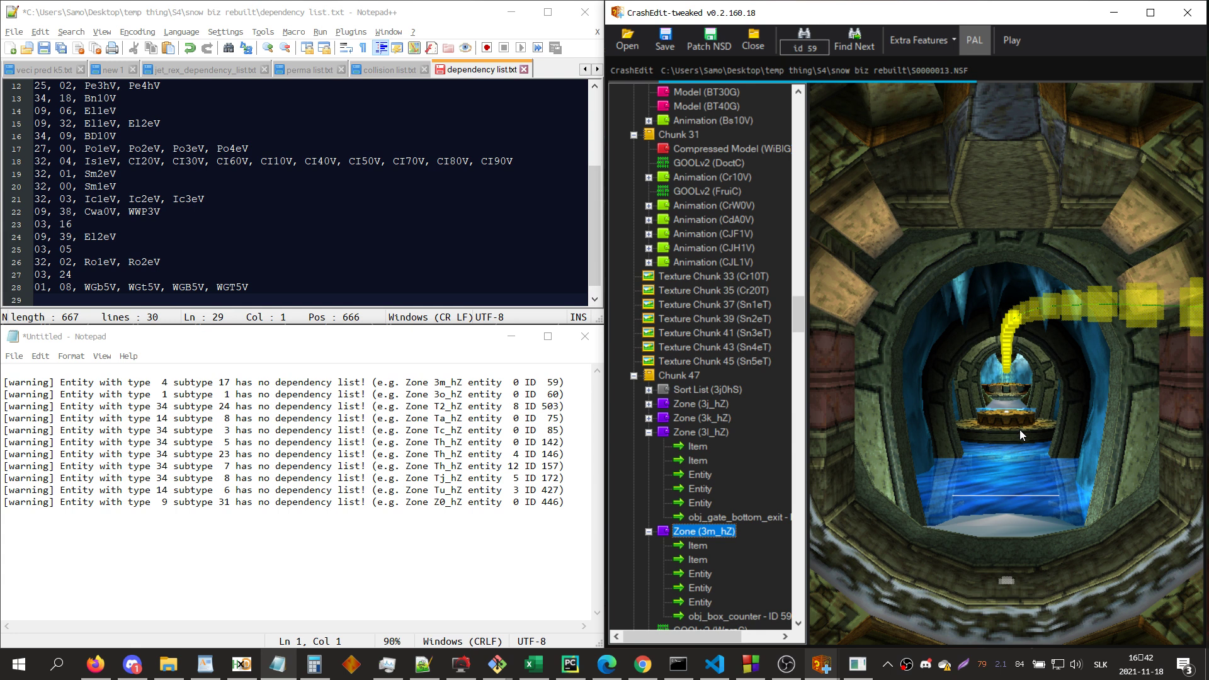
- Add a "04, 17" line to dependency list.txt and delete the type 4 subtype 17 warning from the Notepad list
left_click(55, 298)
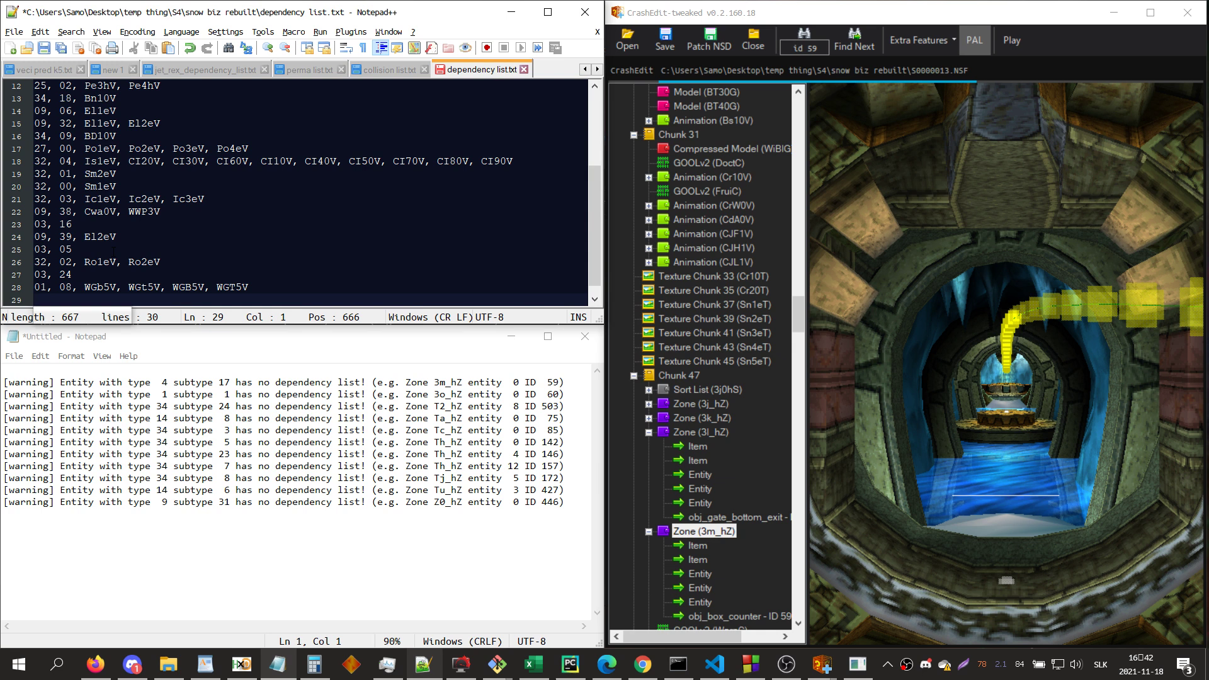
key("Return")
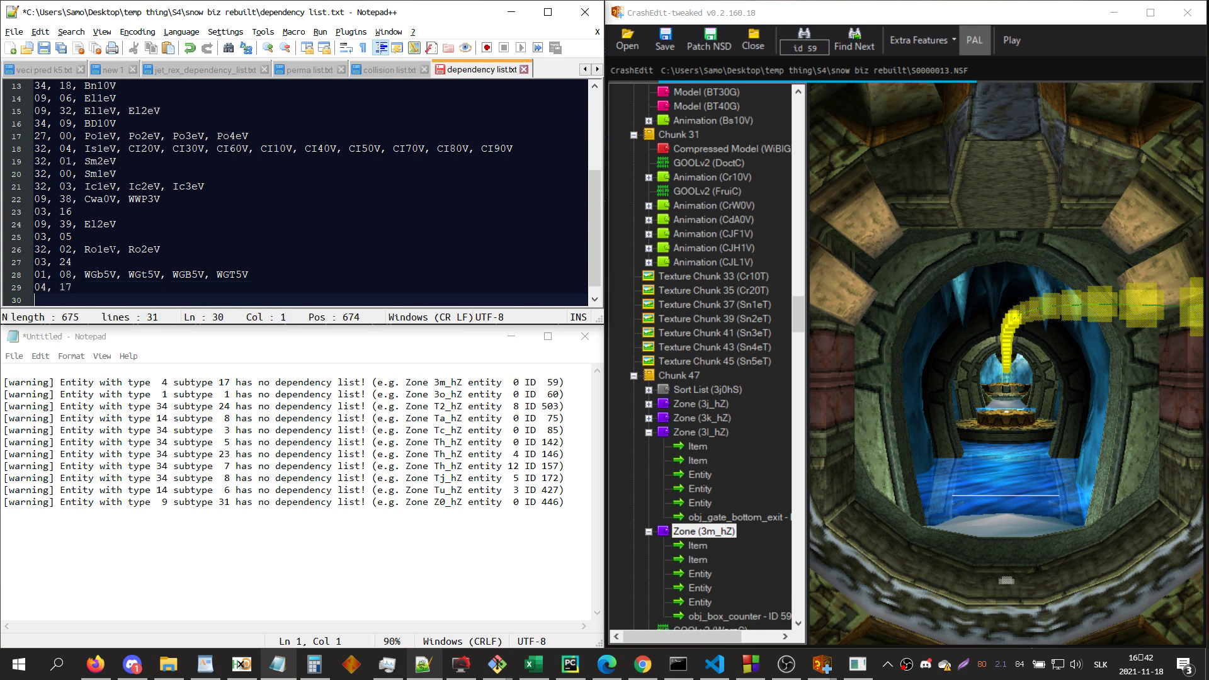
left_click(560, 368)
key("shift+Down")
key("shift+End")
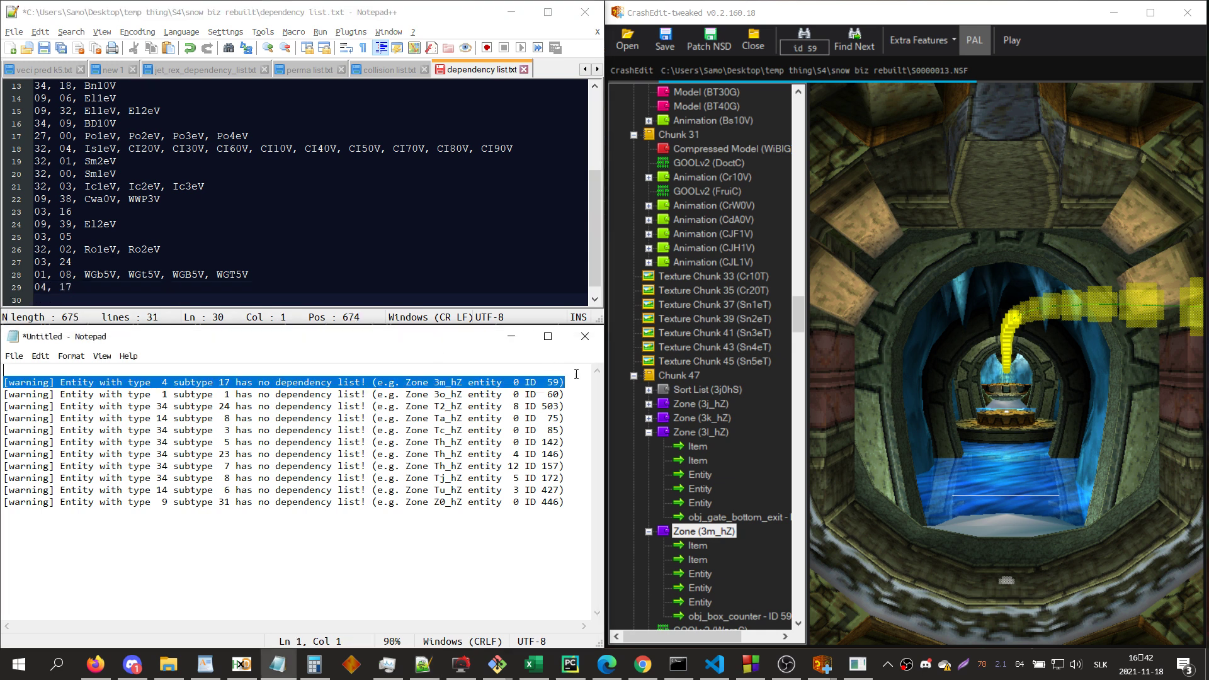
key("Delete")
- Search CrashEdit for "warp_out" and compare the entity's ID with the type 1 subtype 1 warning in Notepad
left_click(939, 366)
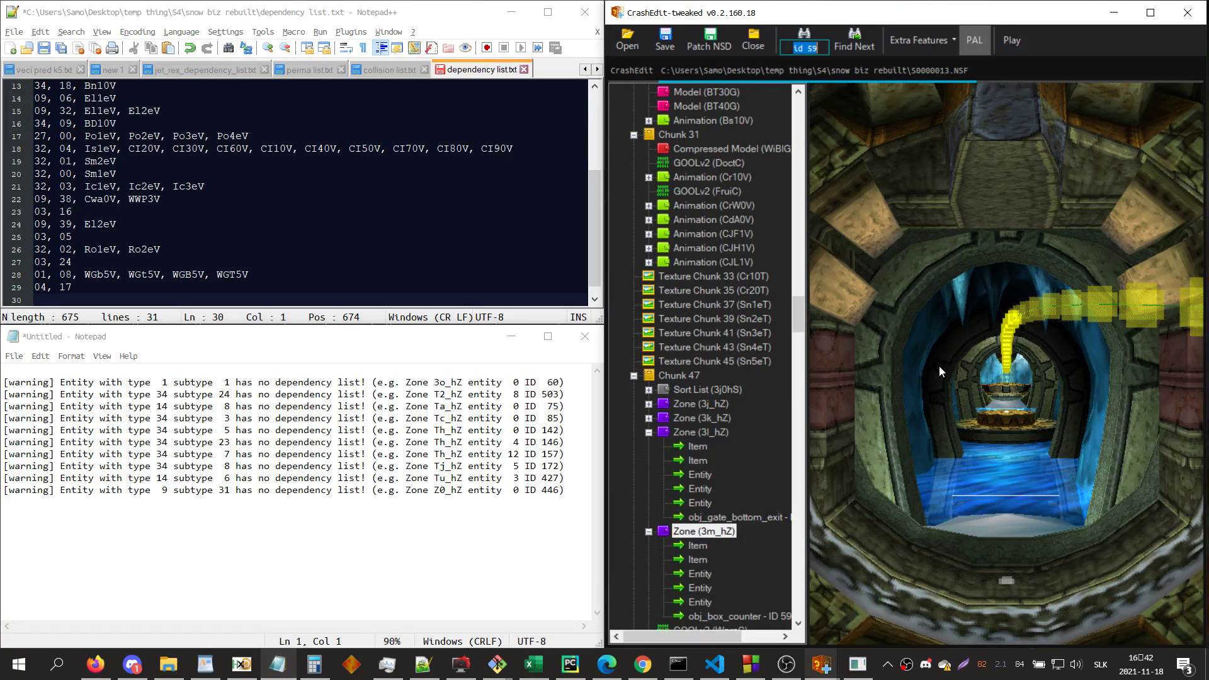
type("warp_out")
key("Return")
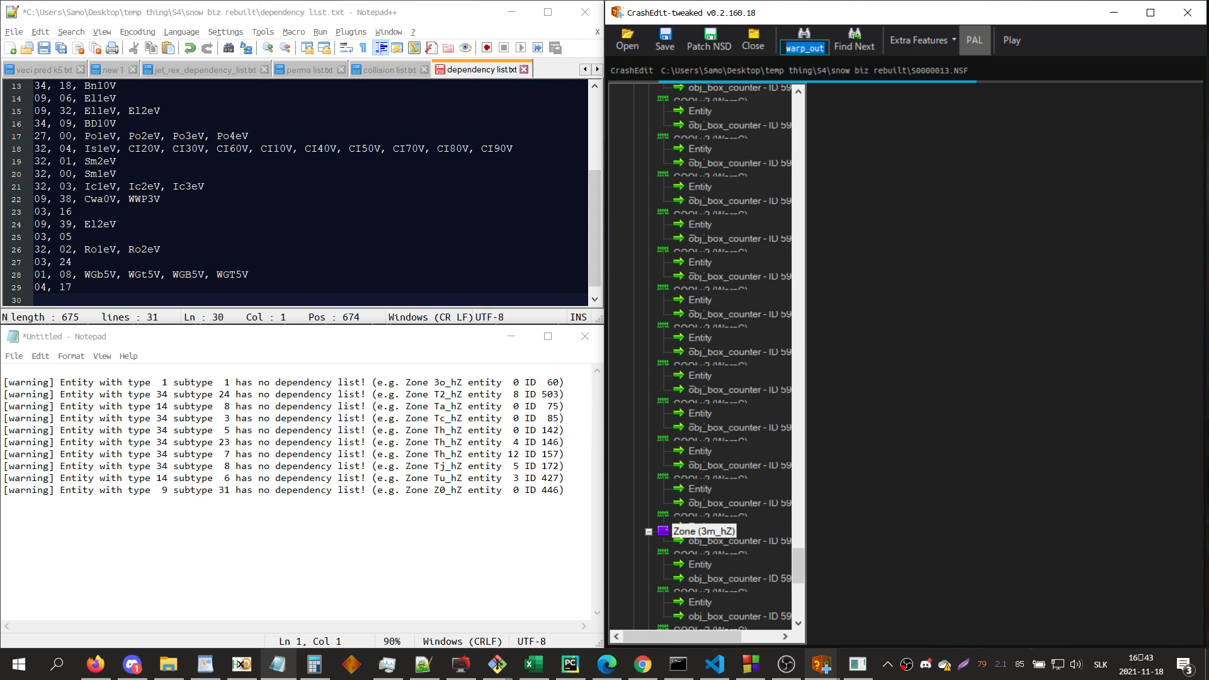
double_click(555, 383)
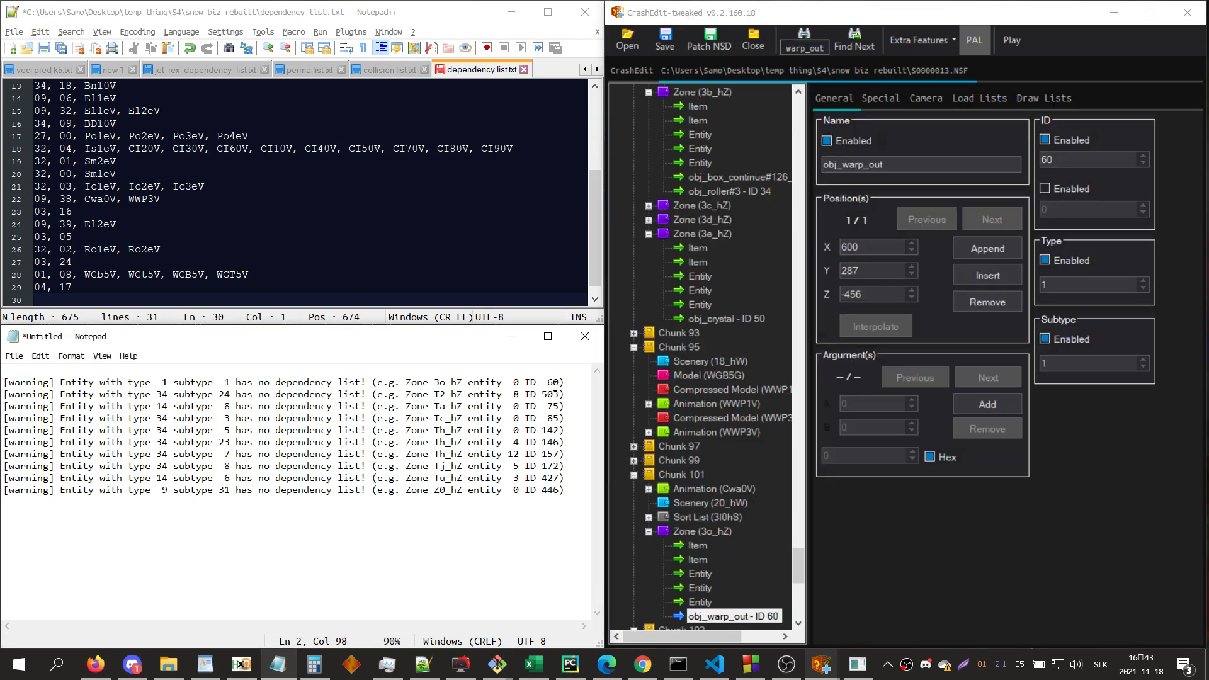
- Start a "01, 01," line in dependency list.txt with the Cwa0V animation, consulting the existing entries
left_click(53, 308)
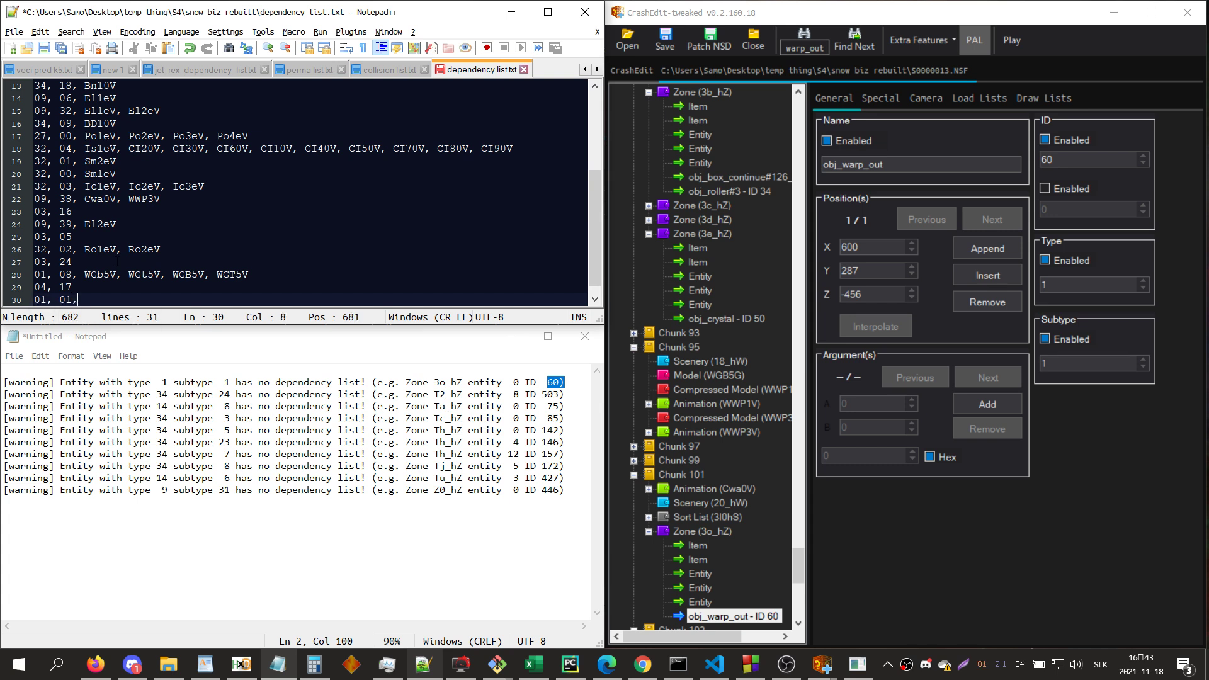
scroll(117, 261, "up", 4)
scroll(117, 261, "down", 5)
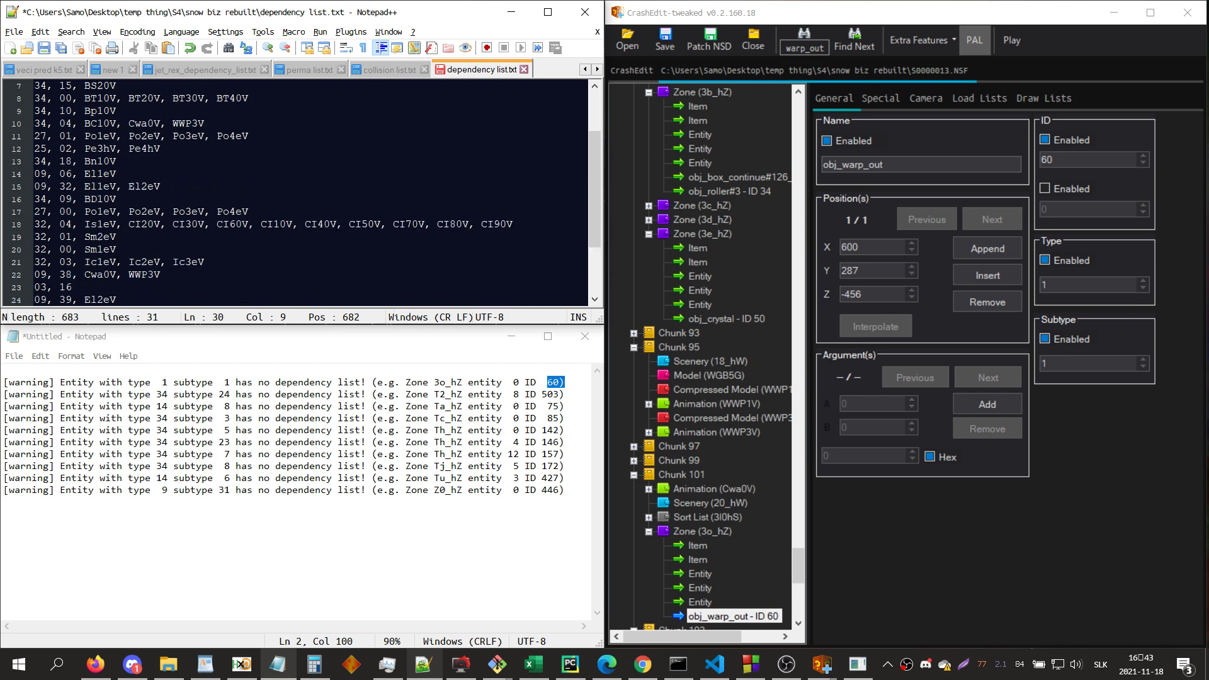
type("Cwa0V")
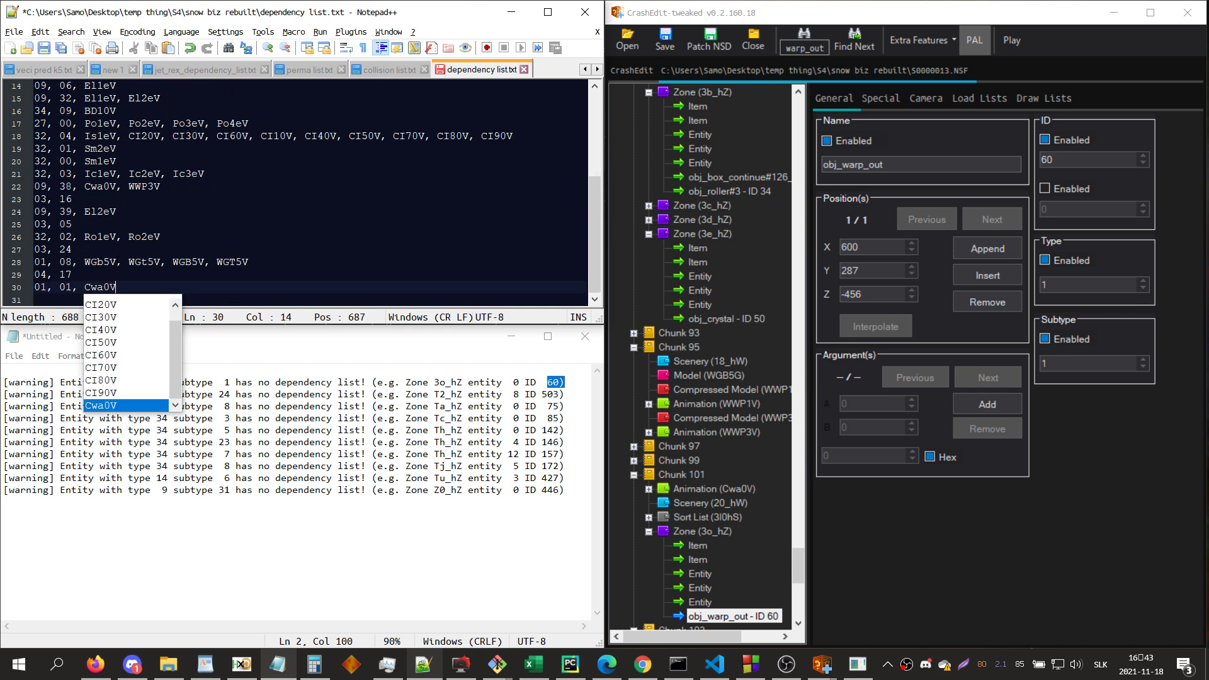
key("Escape")
- Search the CrashEdit level tree for "n (wwp" and preview the WWP1V, WWP3V and WWP0V animations
left_click(878, 574)
left_click(805, 48)
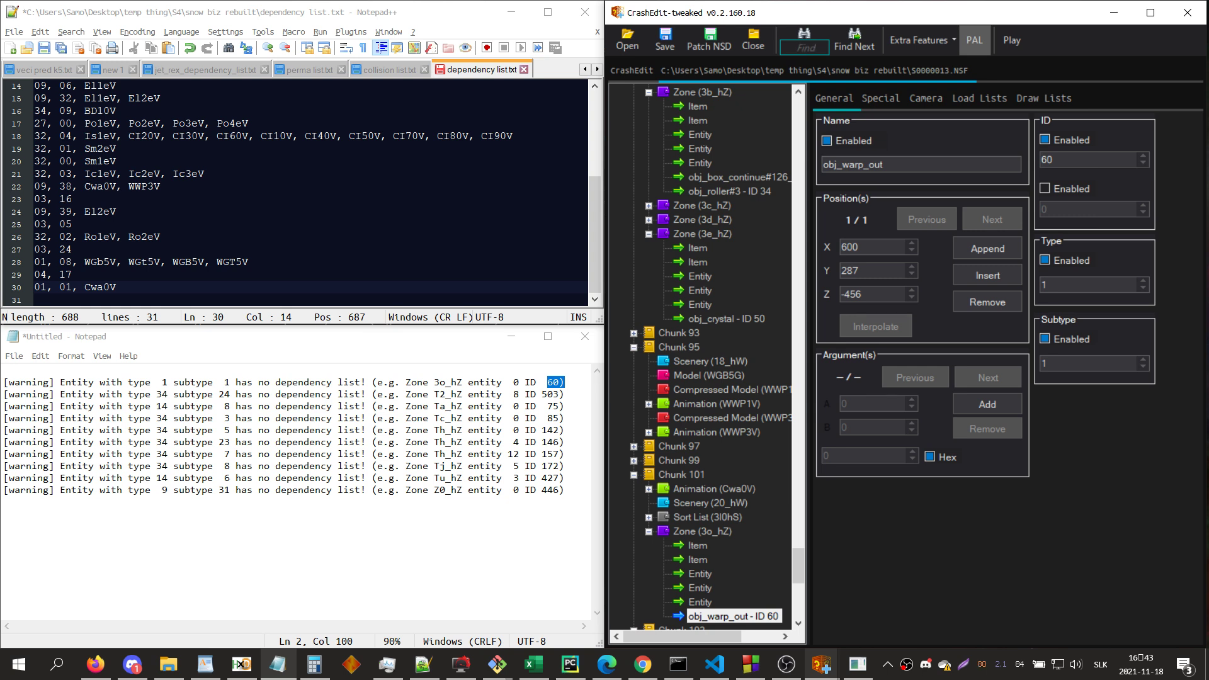
key("Return")
key("Return")
key("End")
key("BackSpace")
type("p")
key("Return")
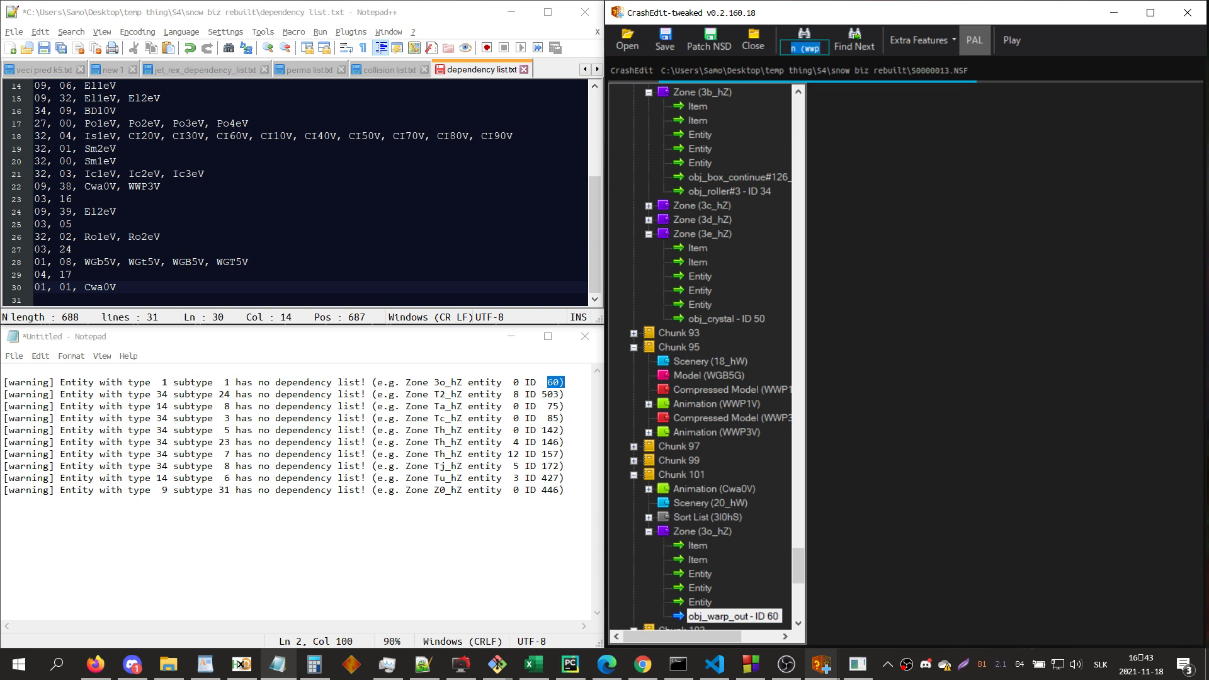
left_click(977, 421)
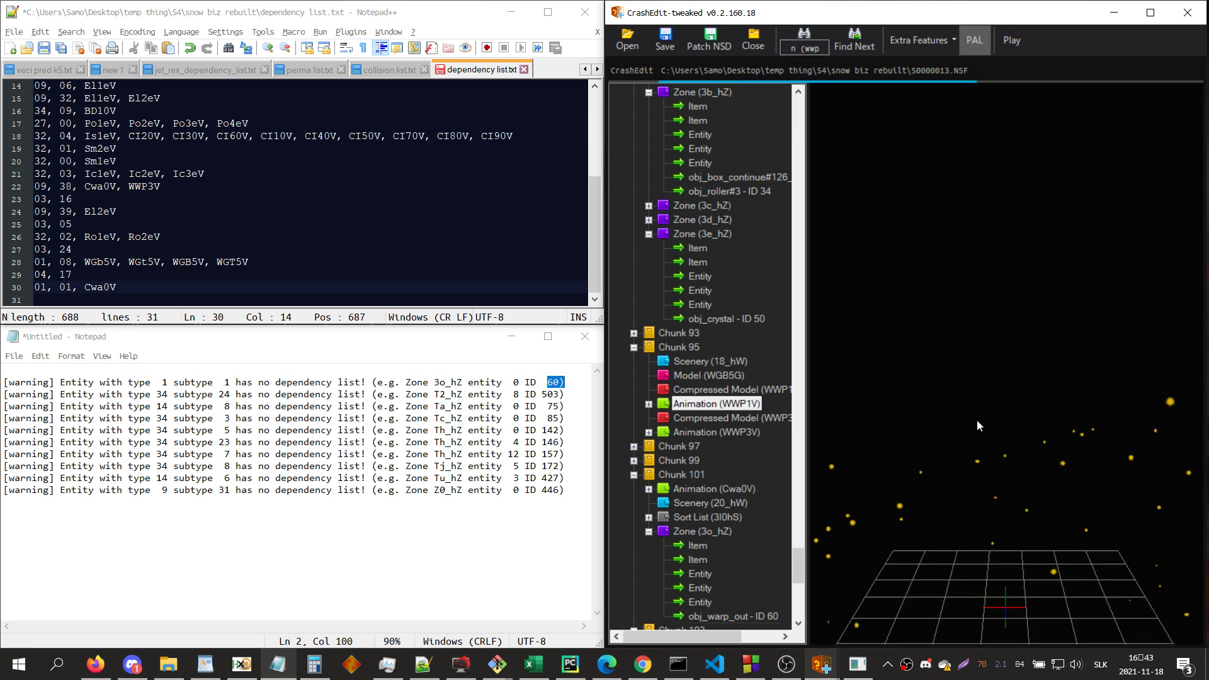
key("F3")
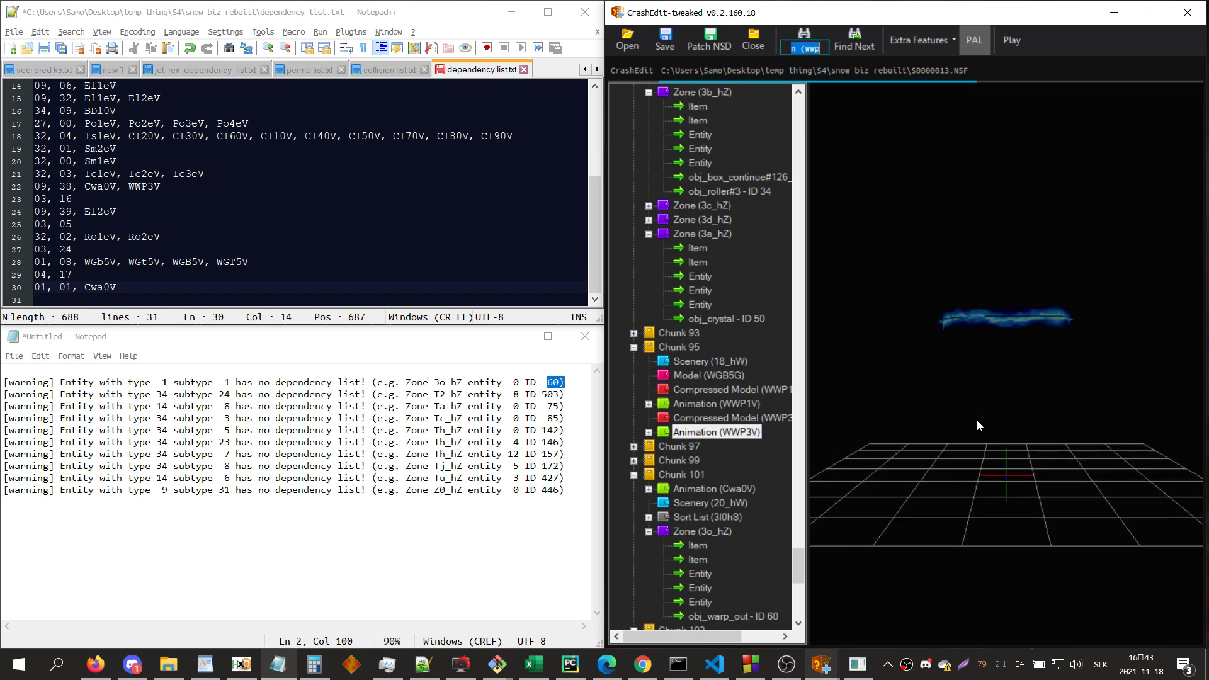
key("F3")
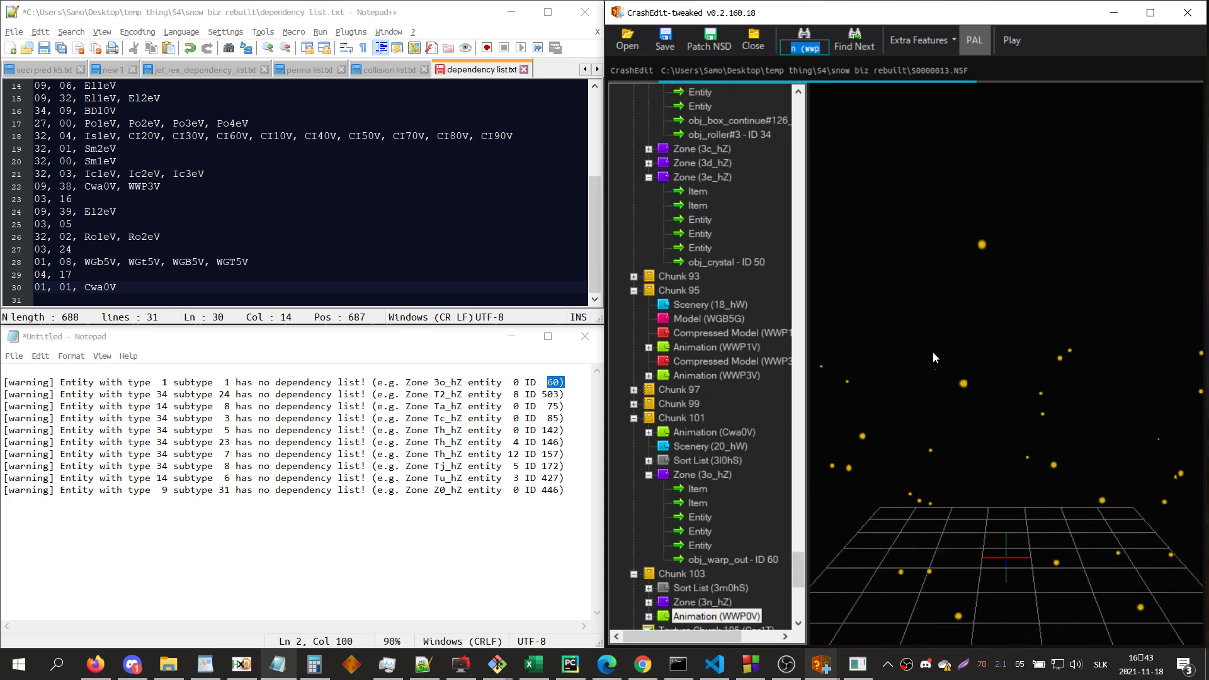
left_click(753, 375)
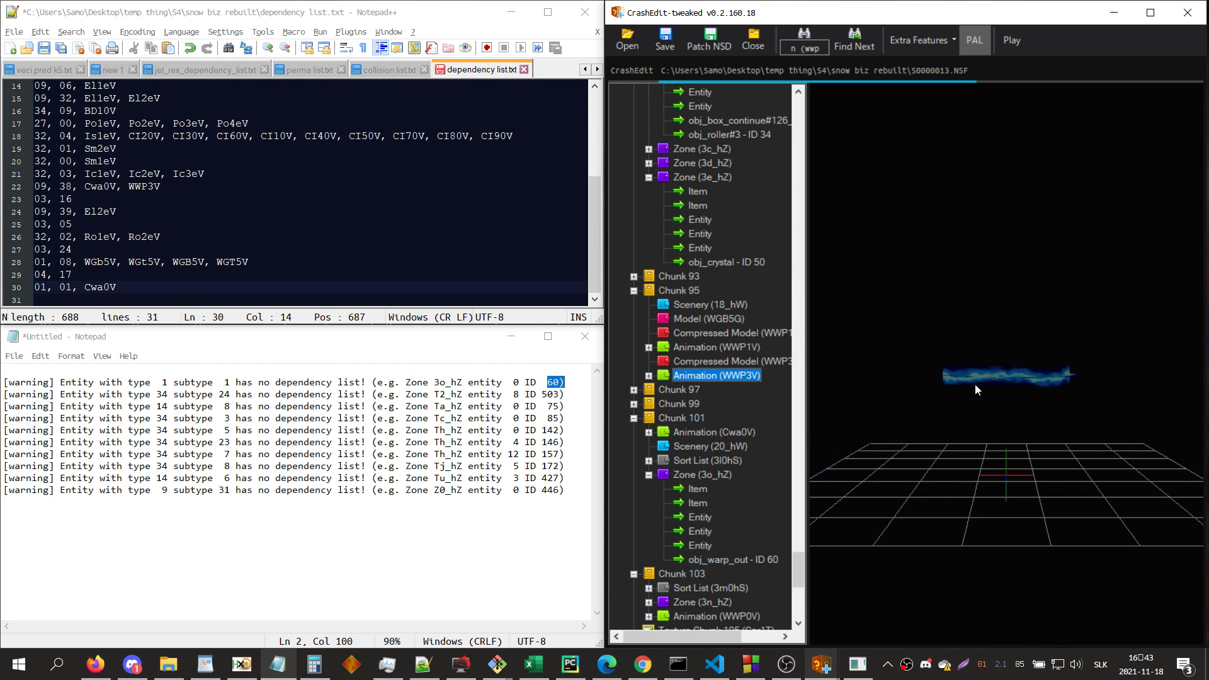
- Append the WWP3V and WWP0V animations to the "01, 01" line in dependency list.txt
left_click(158, 296)
key("Left")
type(", WW")
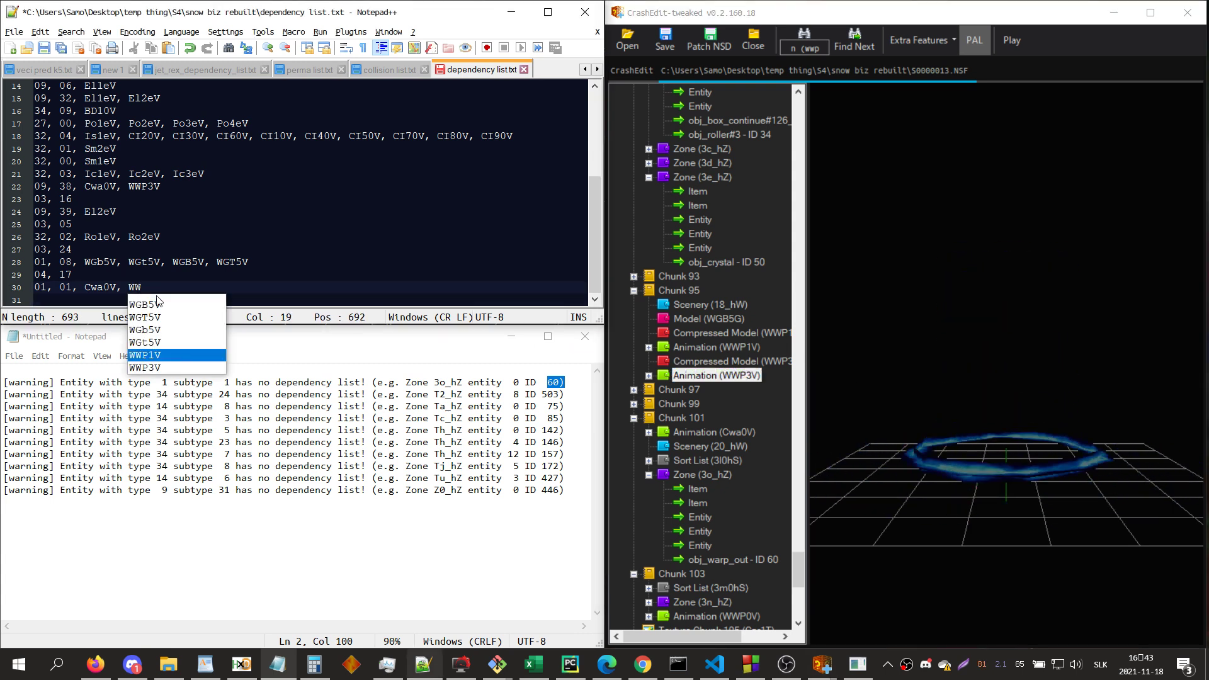
type("P3V, WWO")
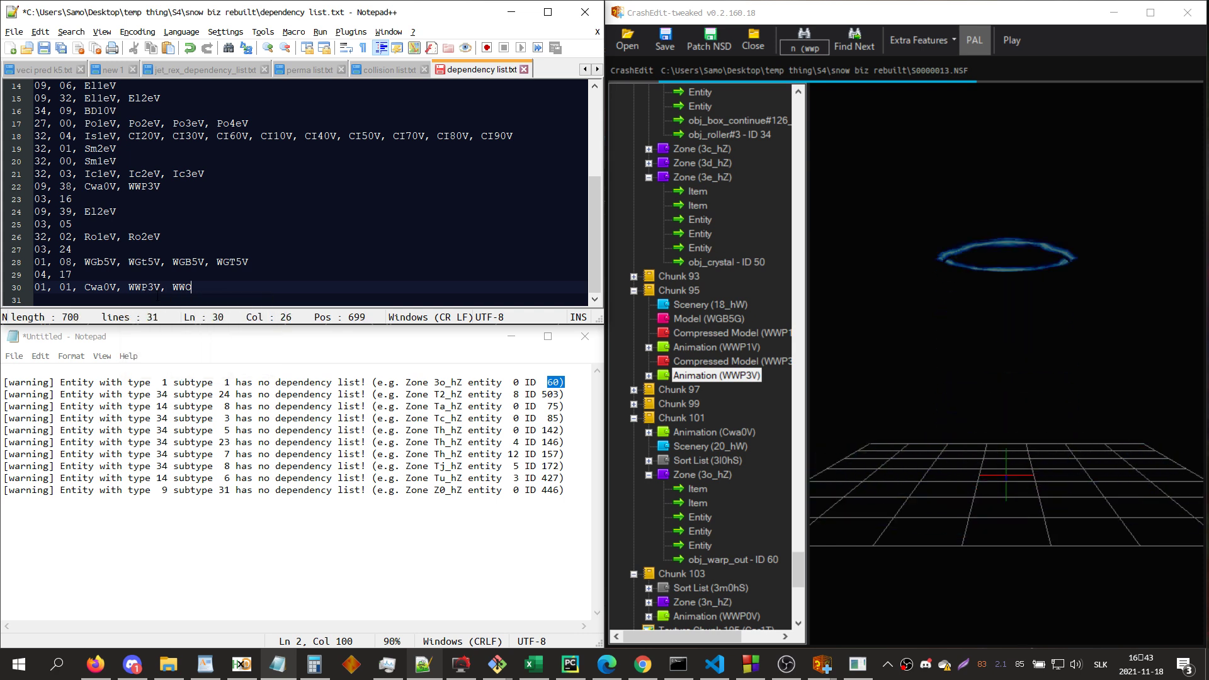
key("BackSpace")
type("P0V")
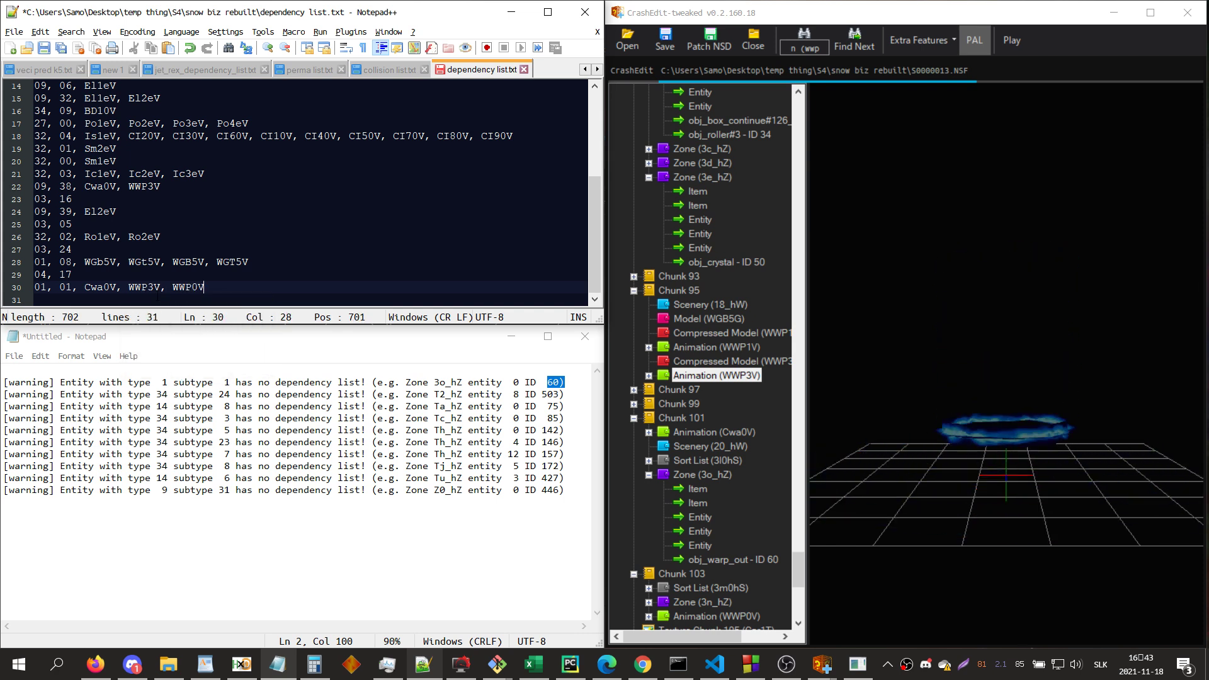
- Repeat the CrashEdit search for "n (wwp" and delete the type 1 subtype 1 warning from the Notepad list
left_click(909, 464)
key("Return")
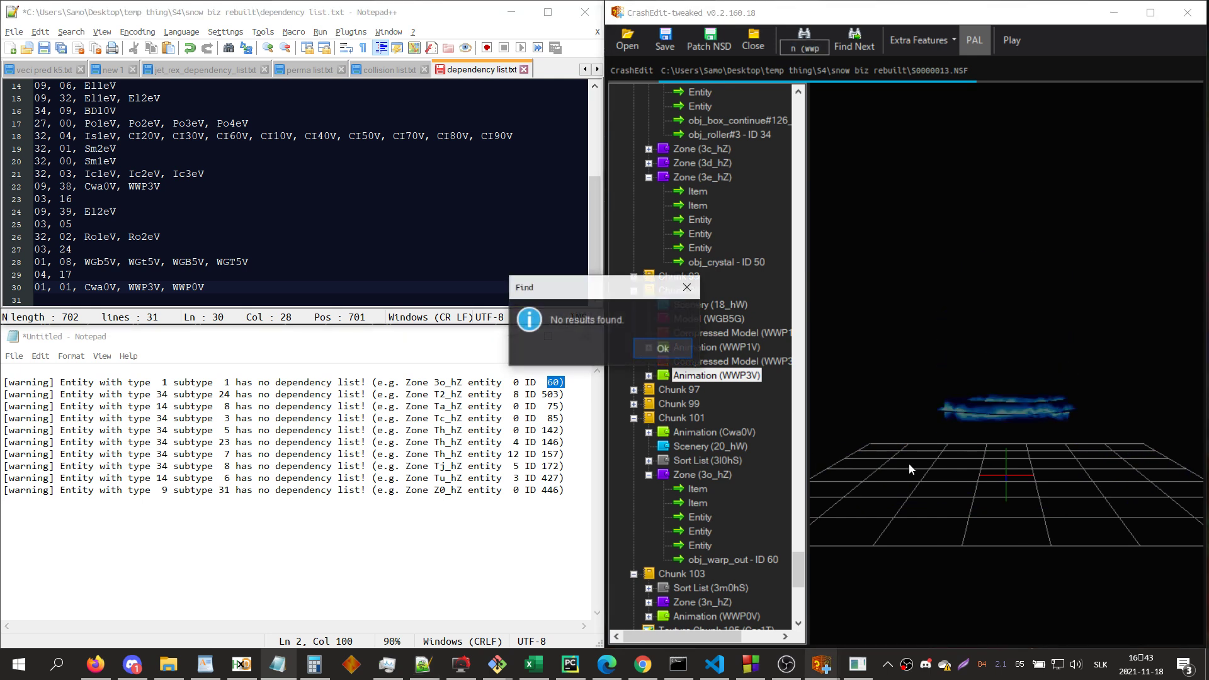
left_click(682, 350)
left_click_drag(570, 382, 572, 374)
key("Delete")
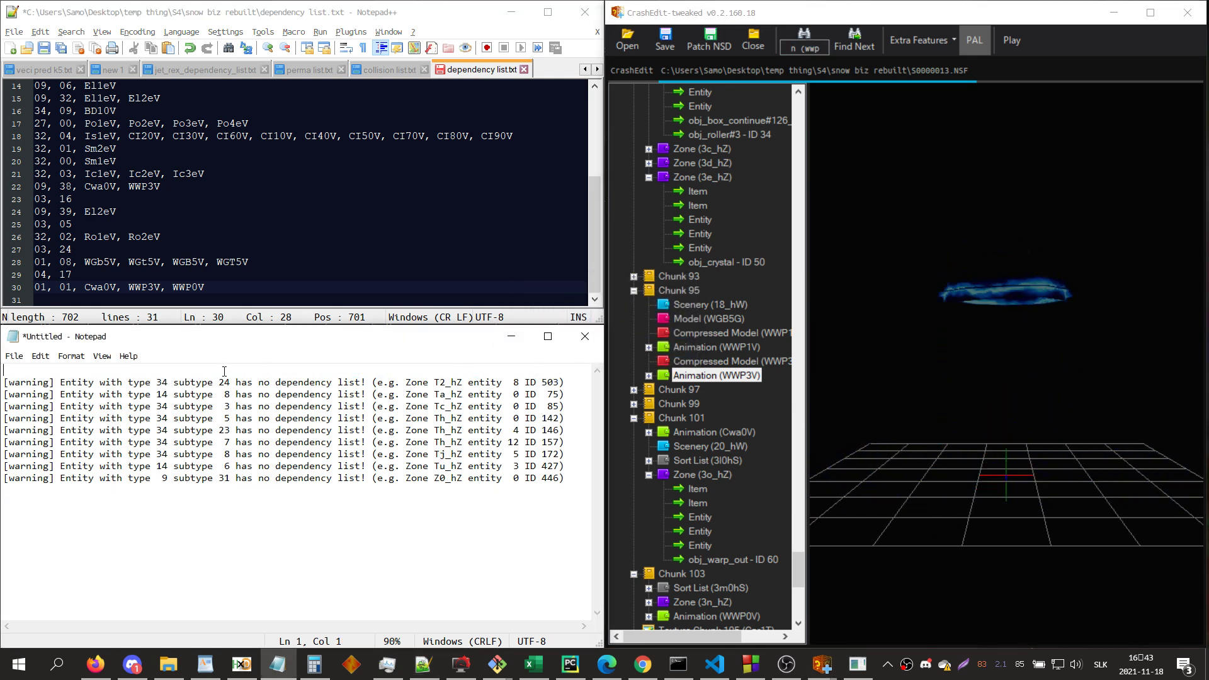
- Look up entity 503 in CrashEdit, check it in zone T2_hZ, and start a "34, 24," line in dependency list.txt
left_click(1096, 386)
type("503")
key("Return")
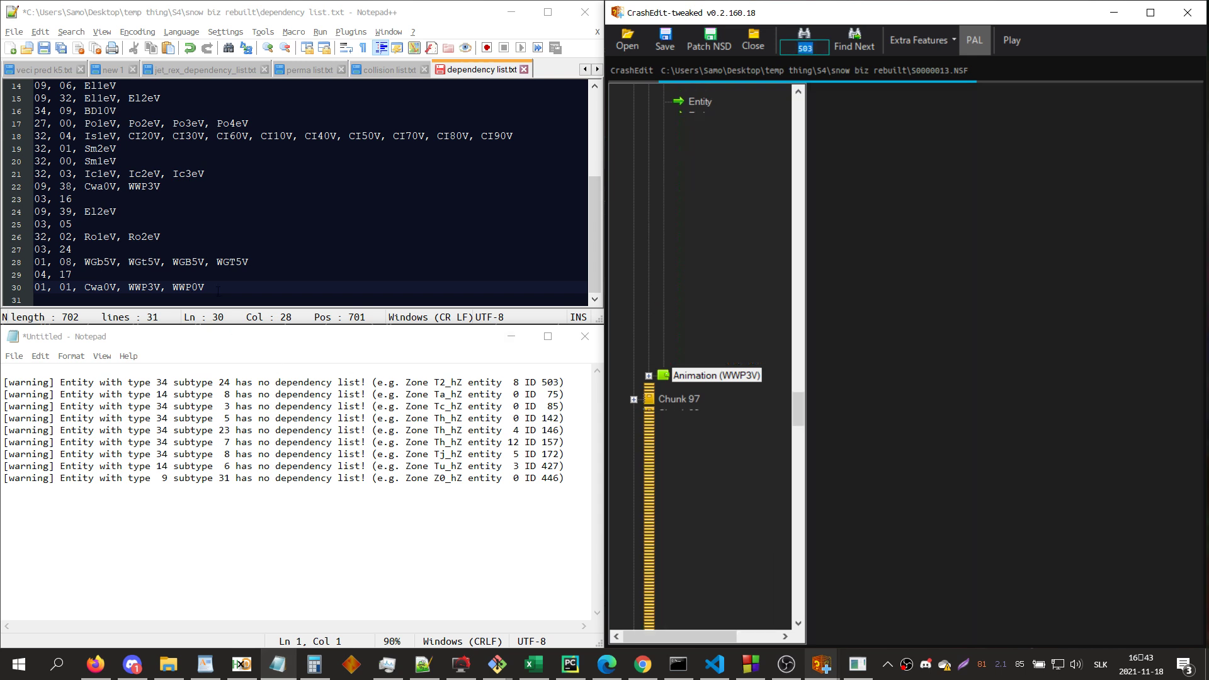
left_click(218, 290)
key("Return")
type("34, 04,")
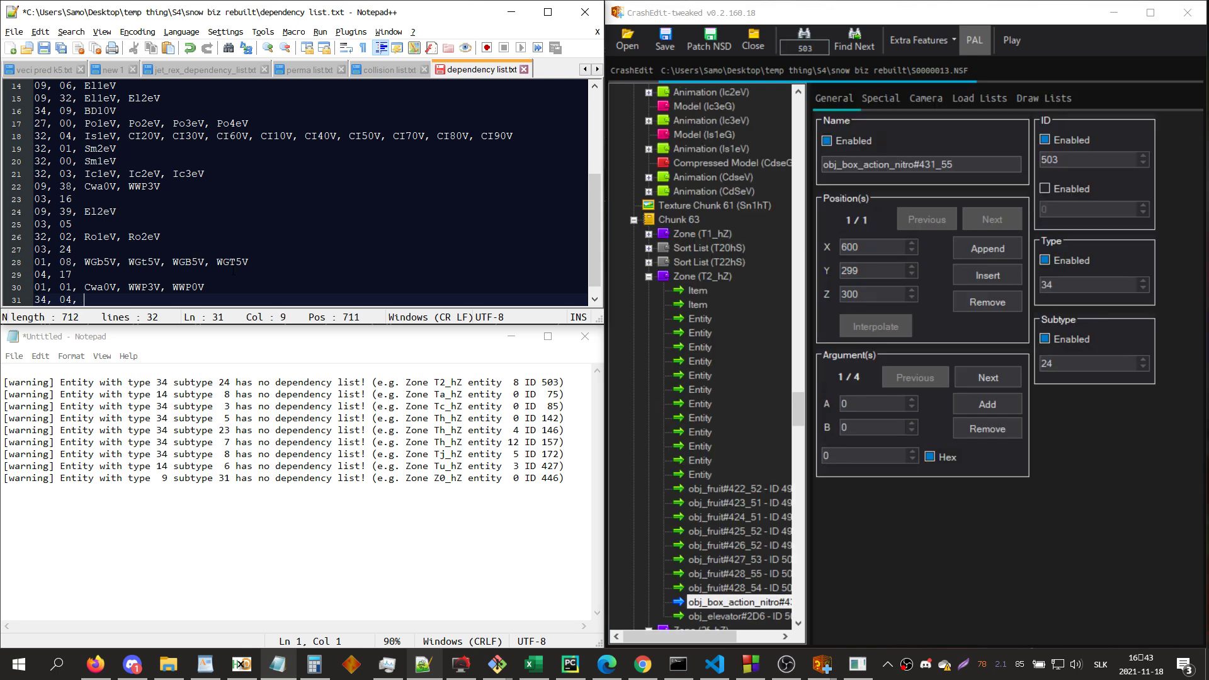
left_click(705, 278)
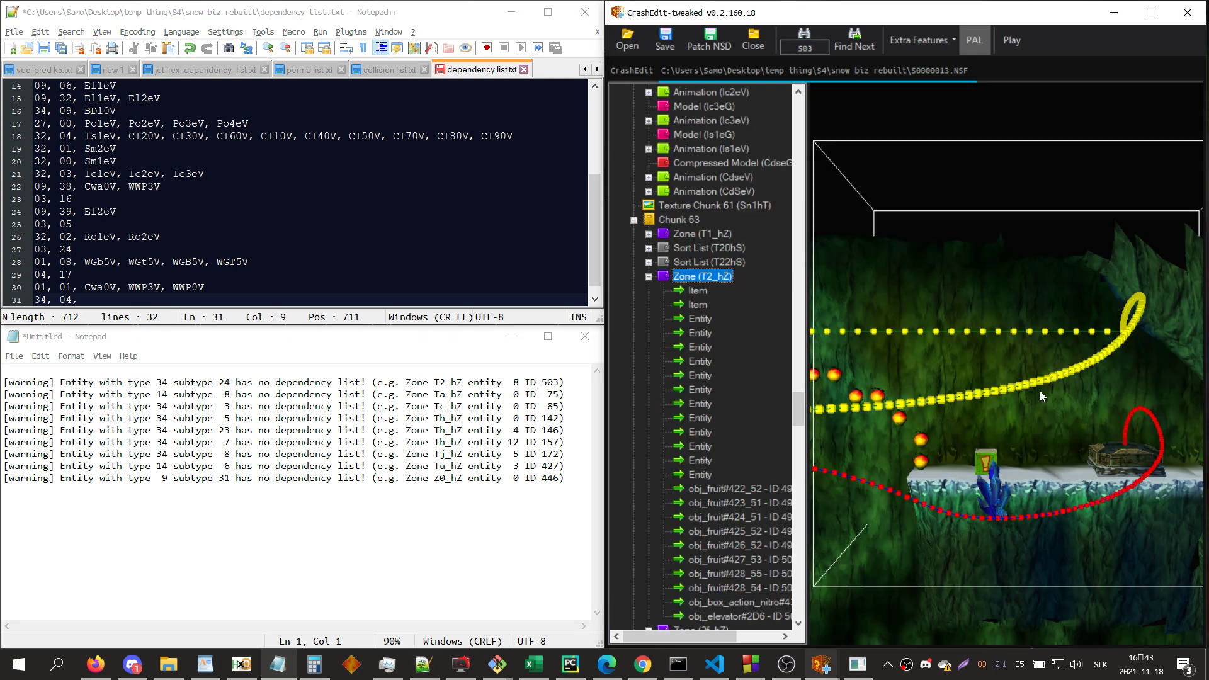
left_click(740, 602)
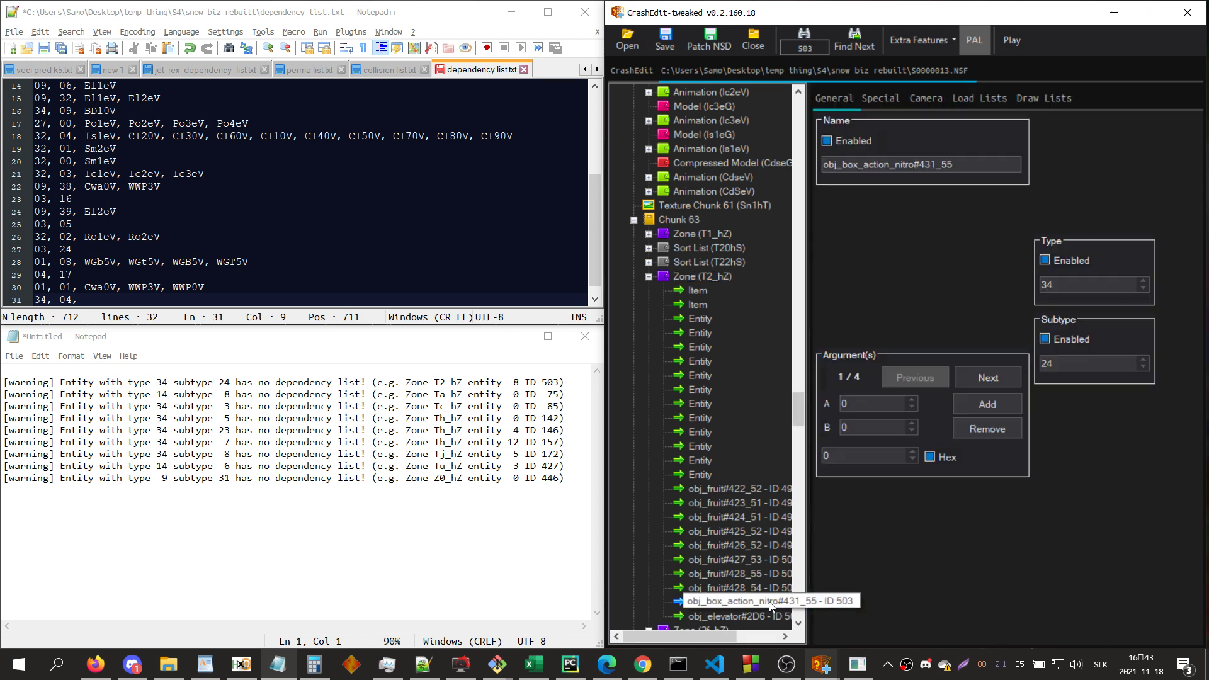
left_click(73, 299)
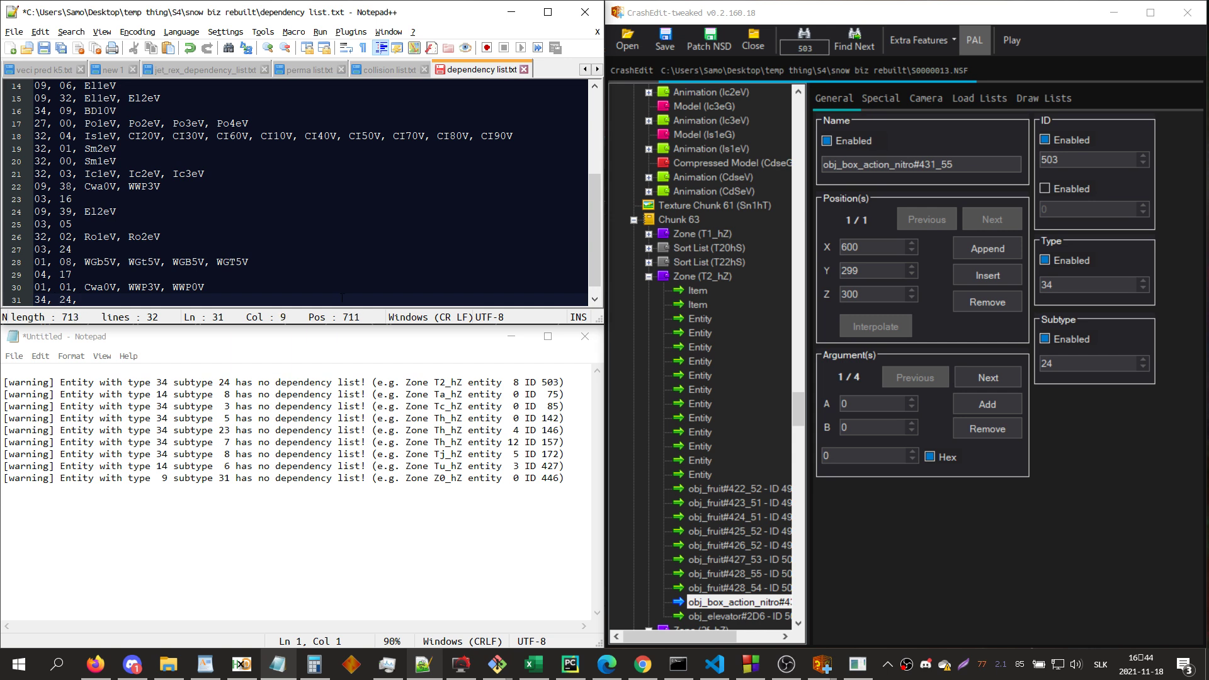
- Search the CrashEdit level tree for "n (ba" and preview the Ba20V and Ba10V animations
left_click(926, 494)
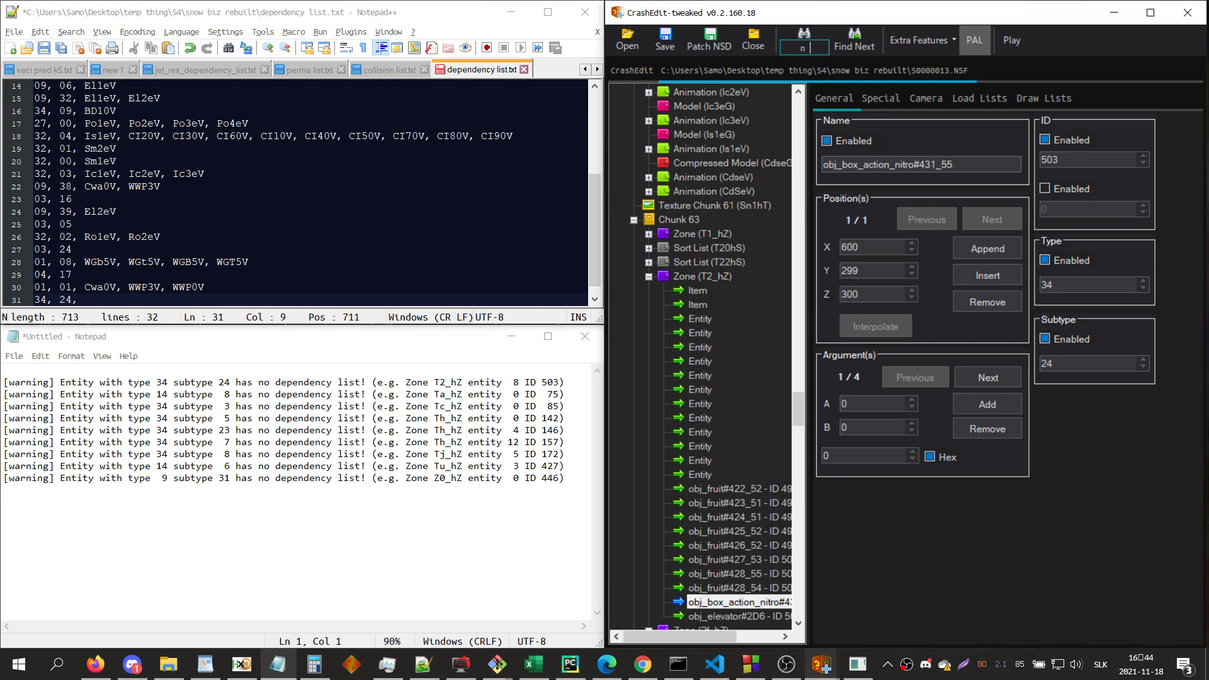
key("Return")
type("a")
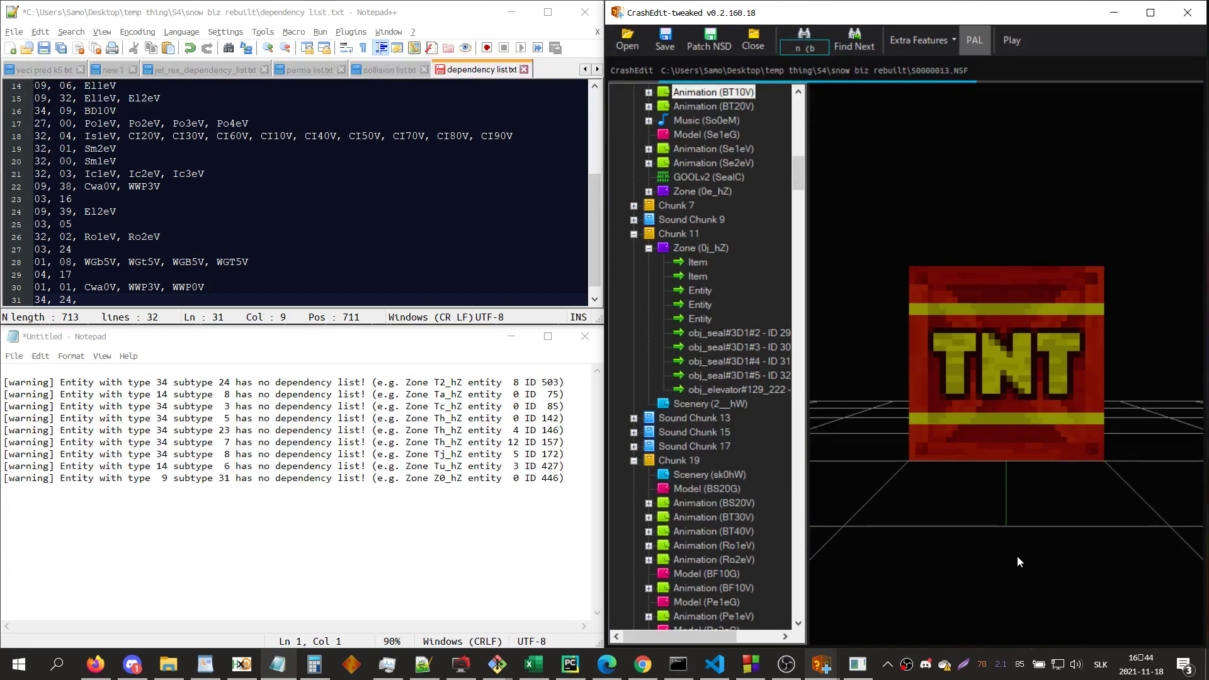
key("Return")
key("Return")
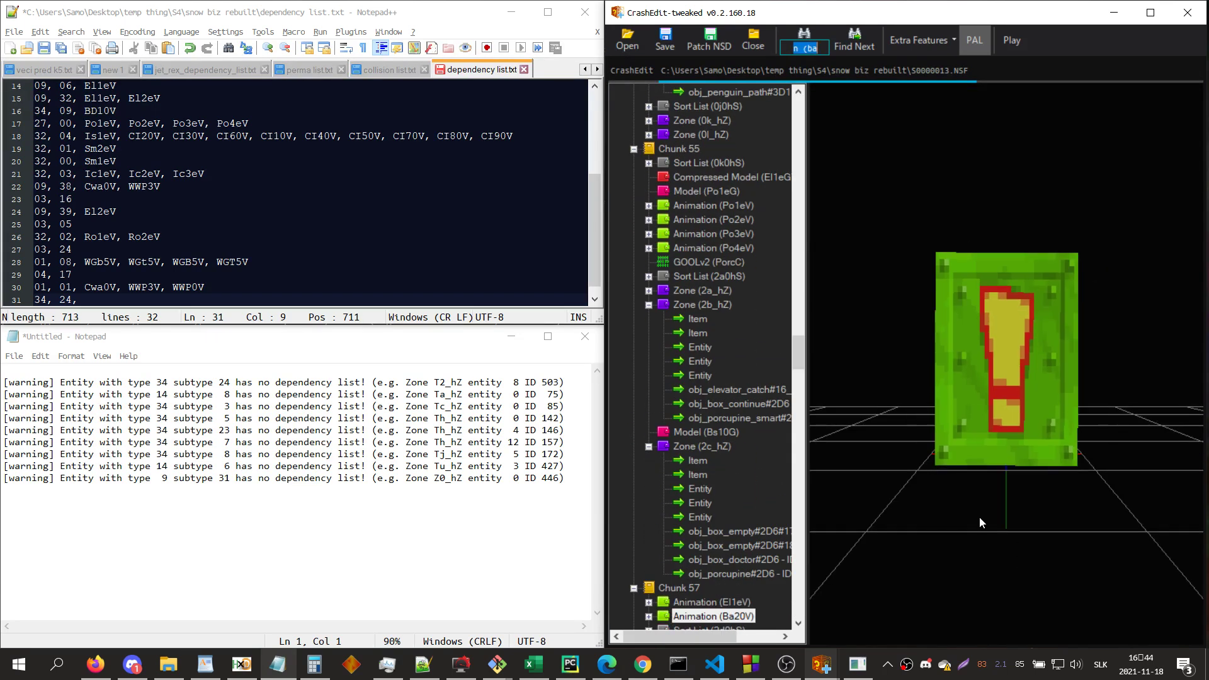
scroll(768, 536, "down", 2)
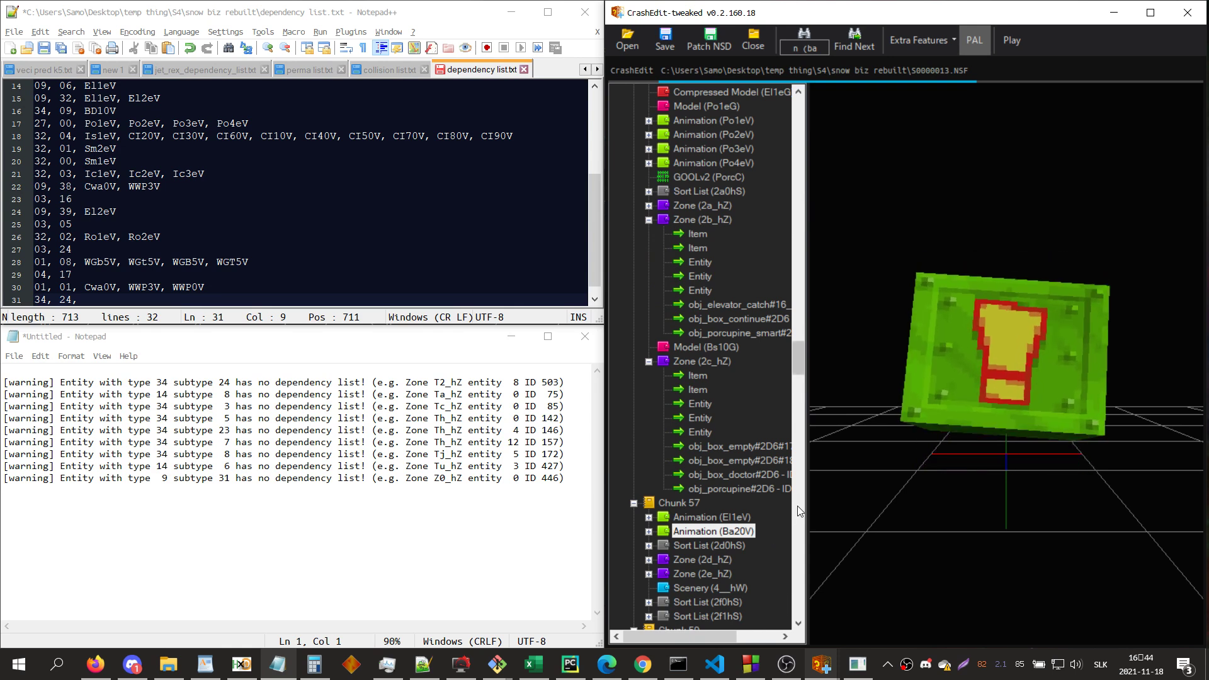
key("Return")
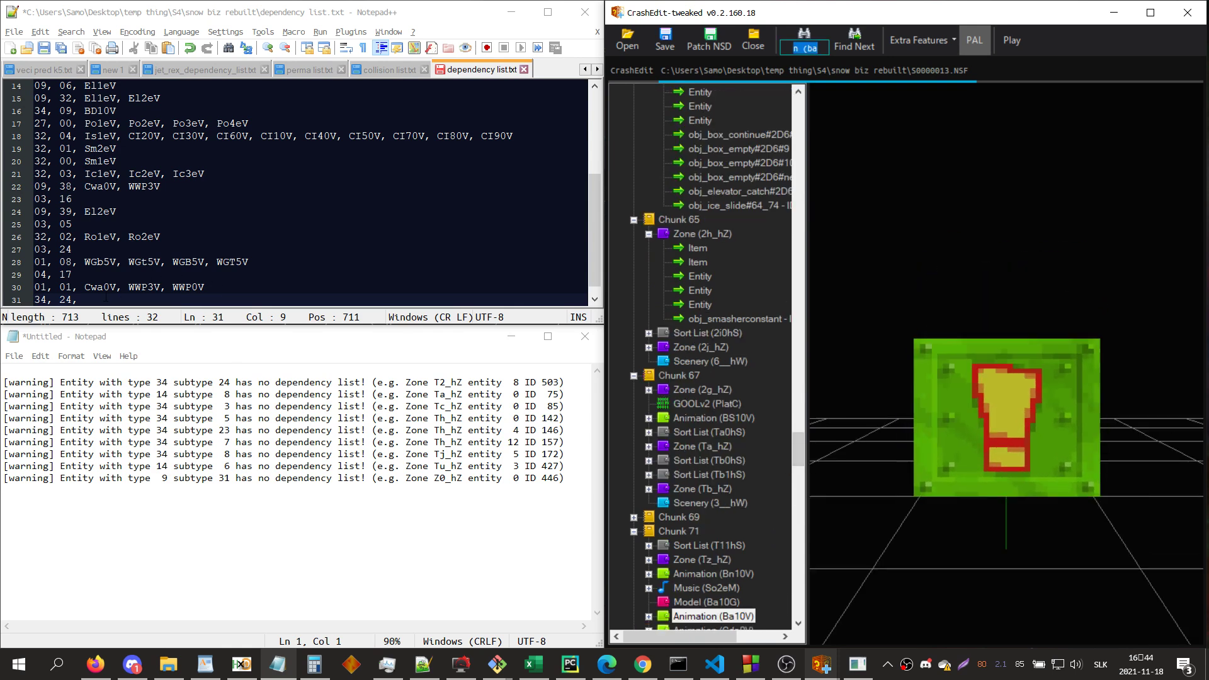
- Complete the "34, 24" line in dependency list.txt with the animations Ba10V, Ba20V and BI10V
left_click(91, 300)
key("BackSpace")
type("Ba10V, b")
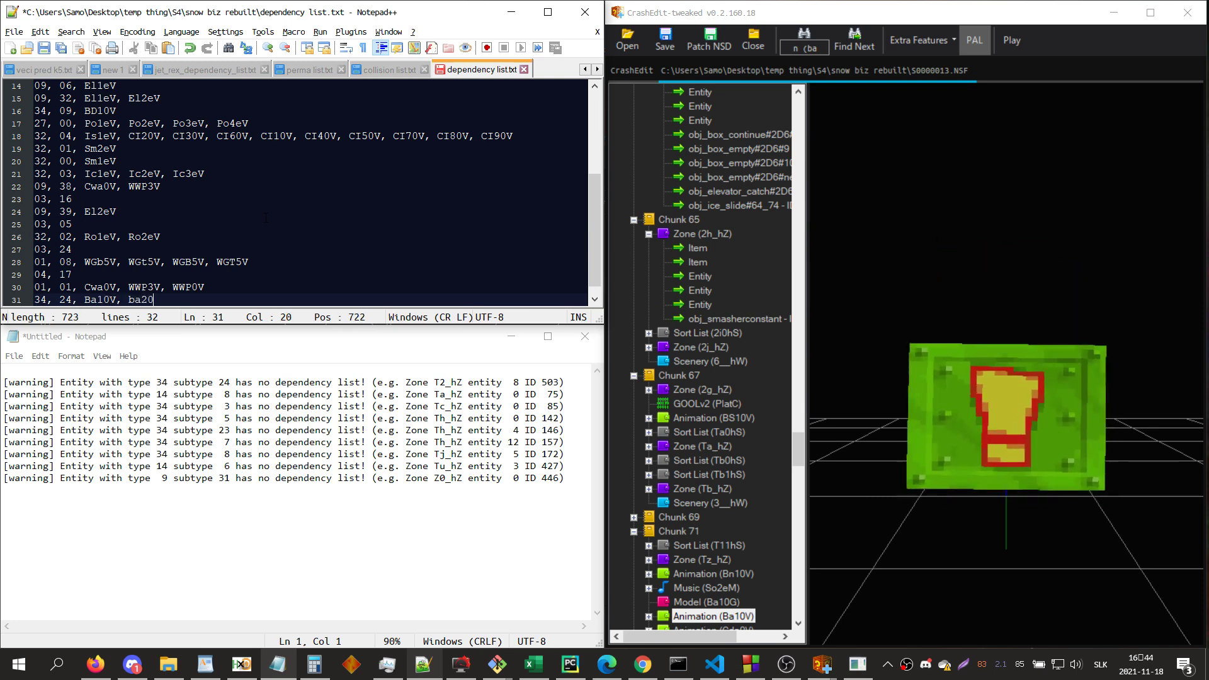
key("BackSpace")
type("Ba2")
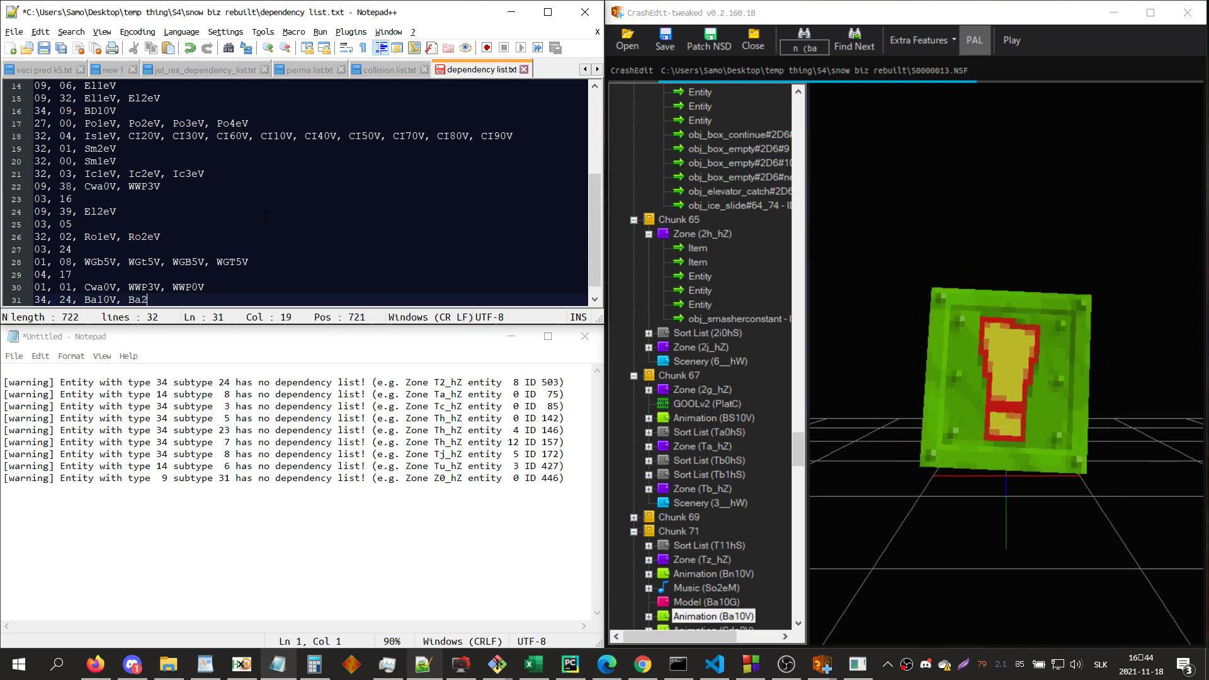
type("0V, BI10V")
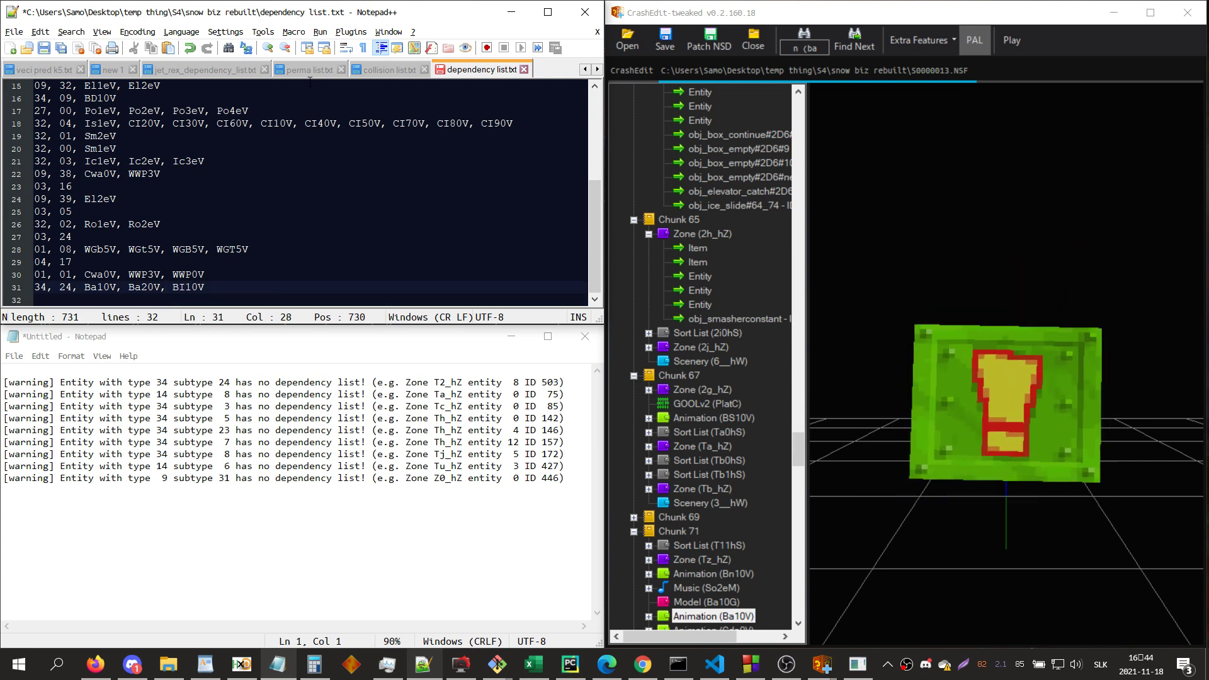
key("ctrl+s")
- Find the BI10V entry in perma list.txt, delete its line and save the file
left_click(233, 70)
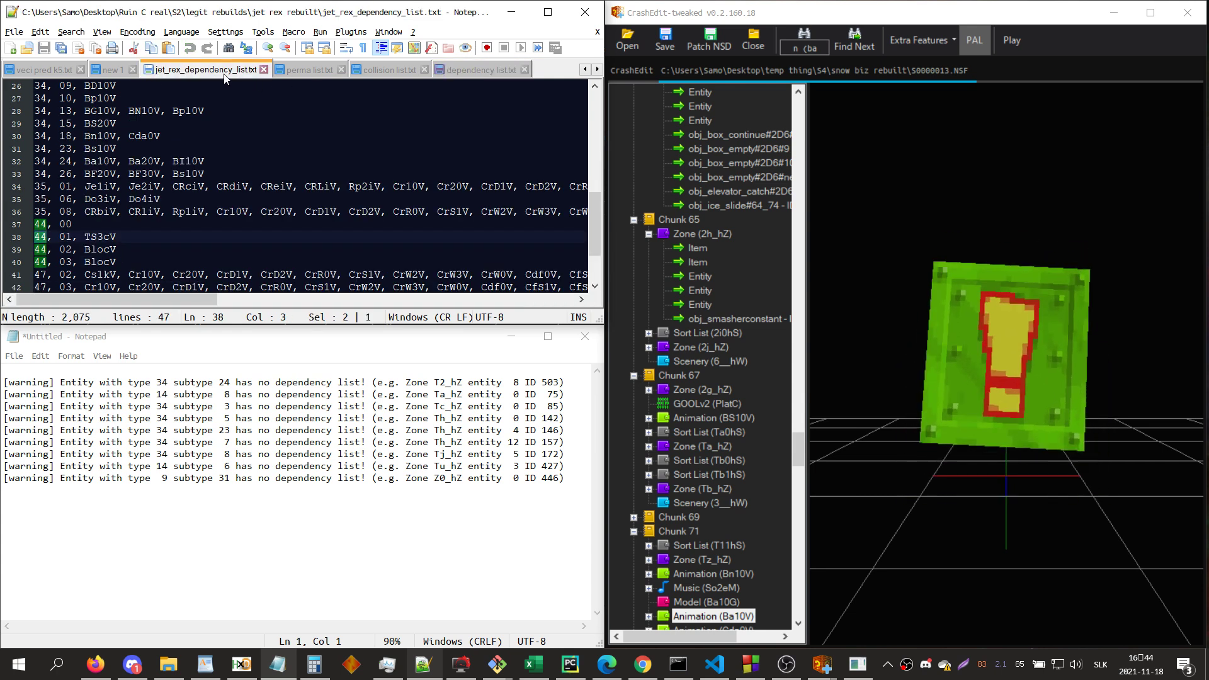
left_click(293, 69)
scroll(73, 166, "up", 4)
double_click(73, 165)
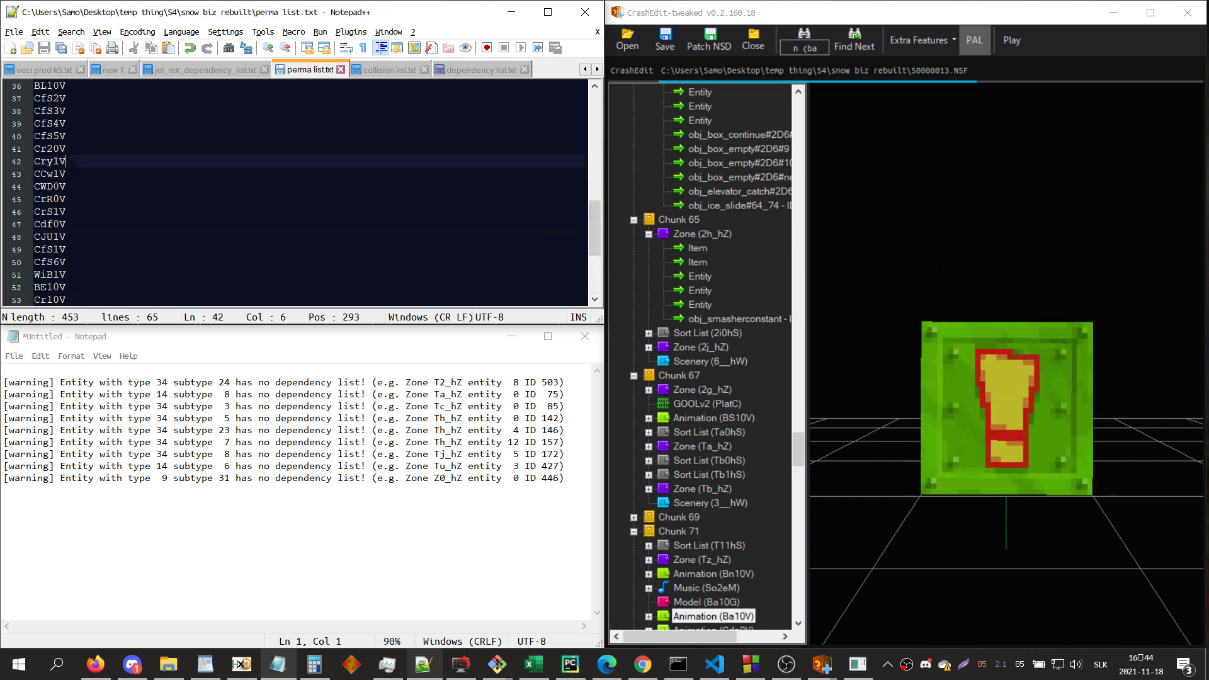
key("ctrl+f")
type("bi10")
key("Return")
key("Escape")
double_click(63, 185)
key("BackSpace")
key("BackSpace")
key("ctrl+s")
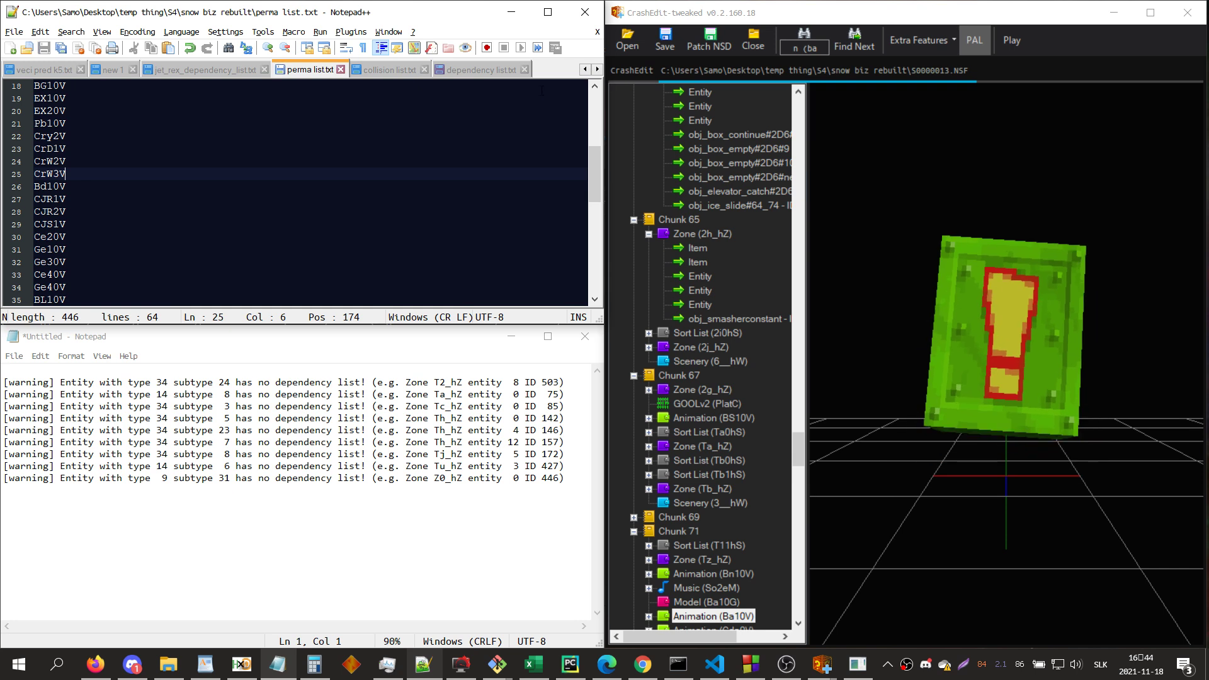
- Return to dependency list.txt and delete the type 34 subtype 24 warning from the Notepad list, selecting the following warning
key("ctrl+Tab")
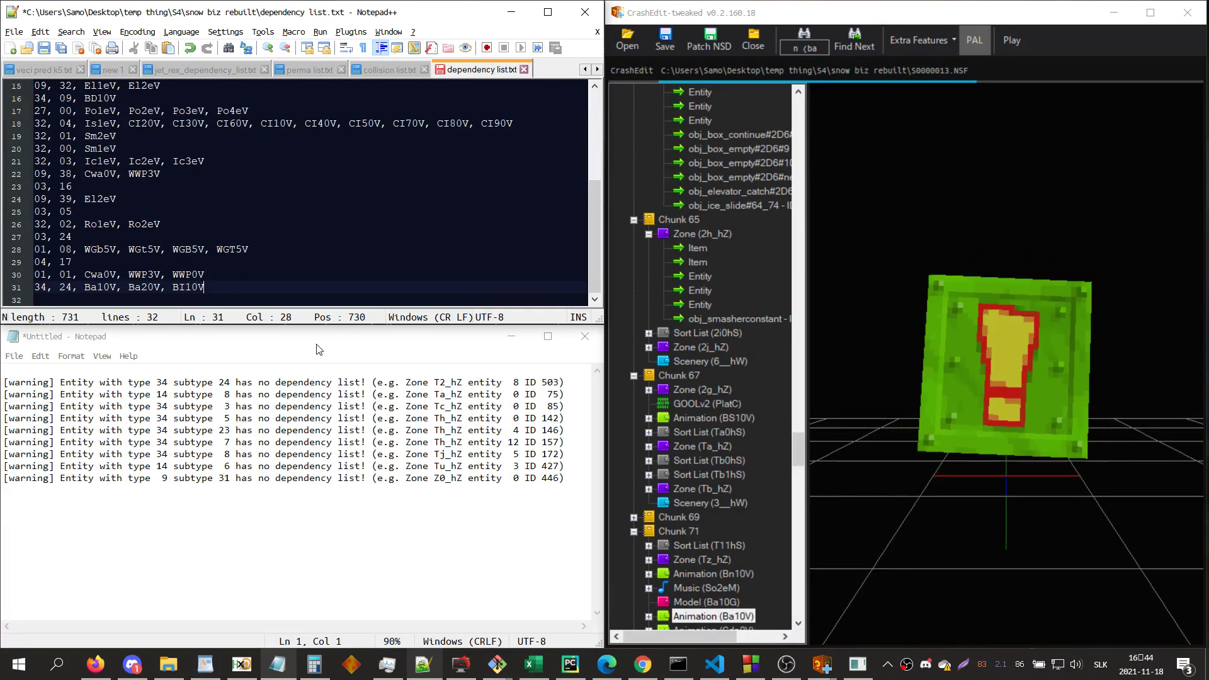
left_click(569, 381)
key("shift+Up")
key("BackSpace")
key("shift+Up")
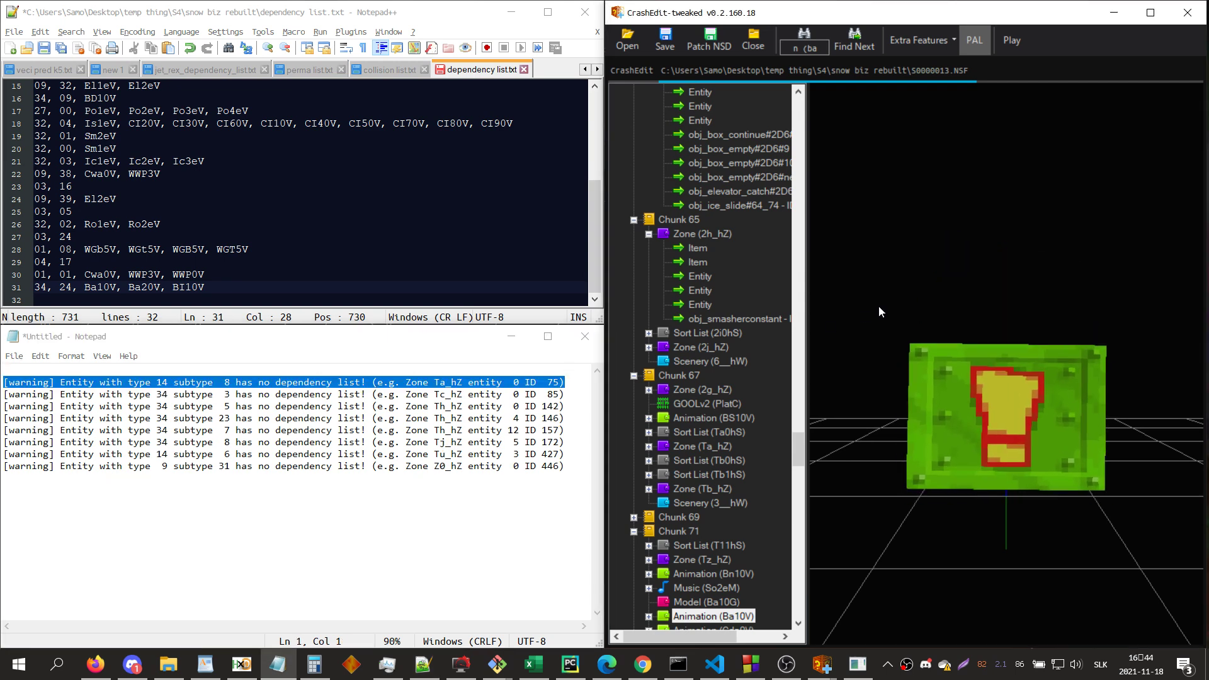
- Search CrashEdit for "id 75", start a "14, 08," line in dependency list.txt, and inspect zone Ta_hZ and its obj_plat_gem entity
left_click(879, 306)
type("id 75")
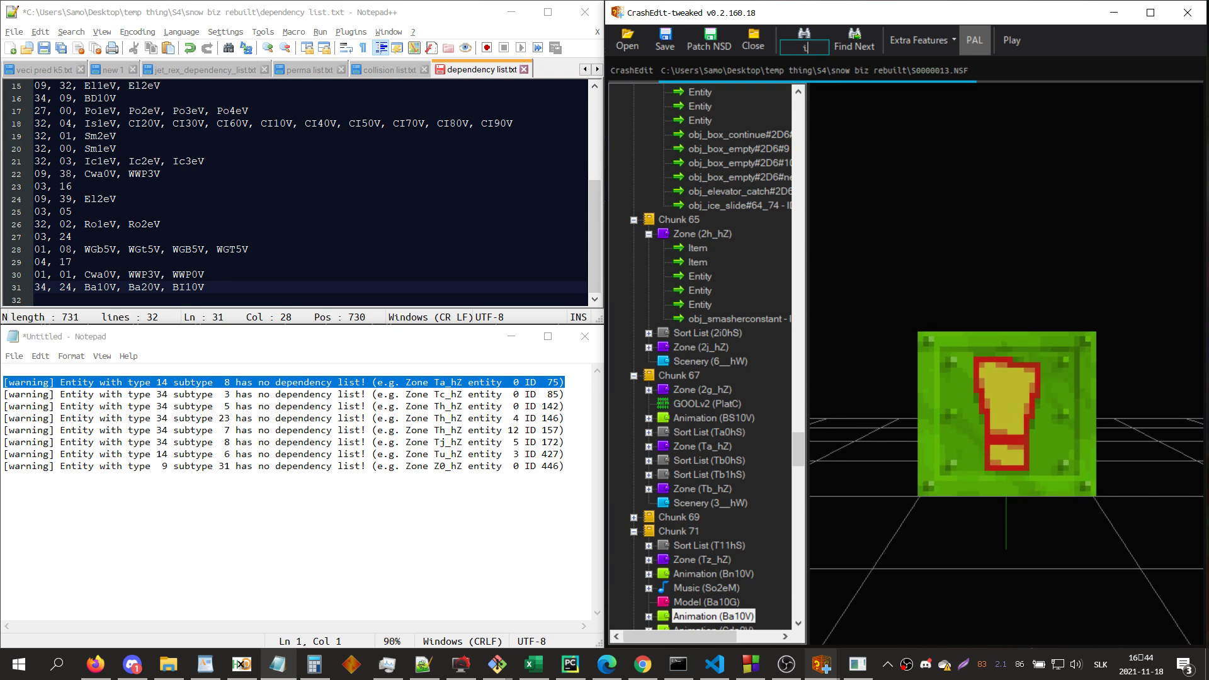
key("Return")
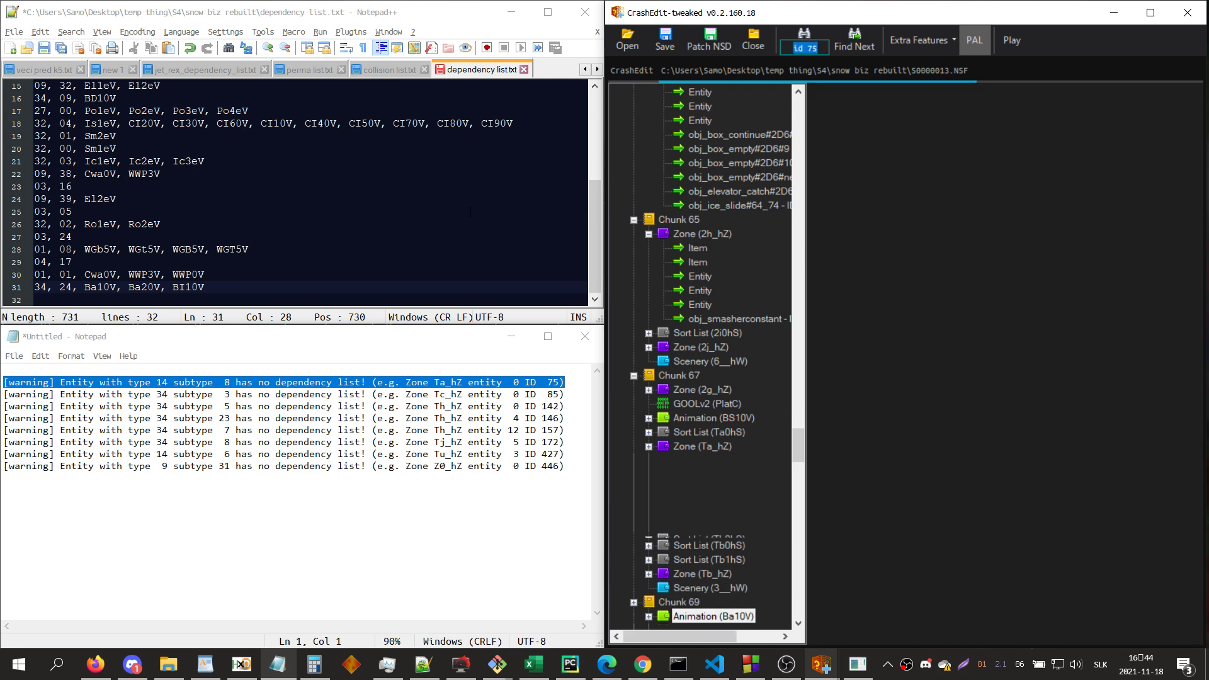
left_click(229, 285)
key("Return")
type("14, 08,")
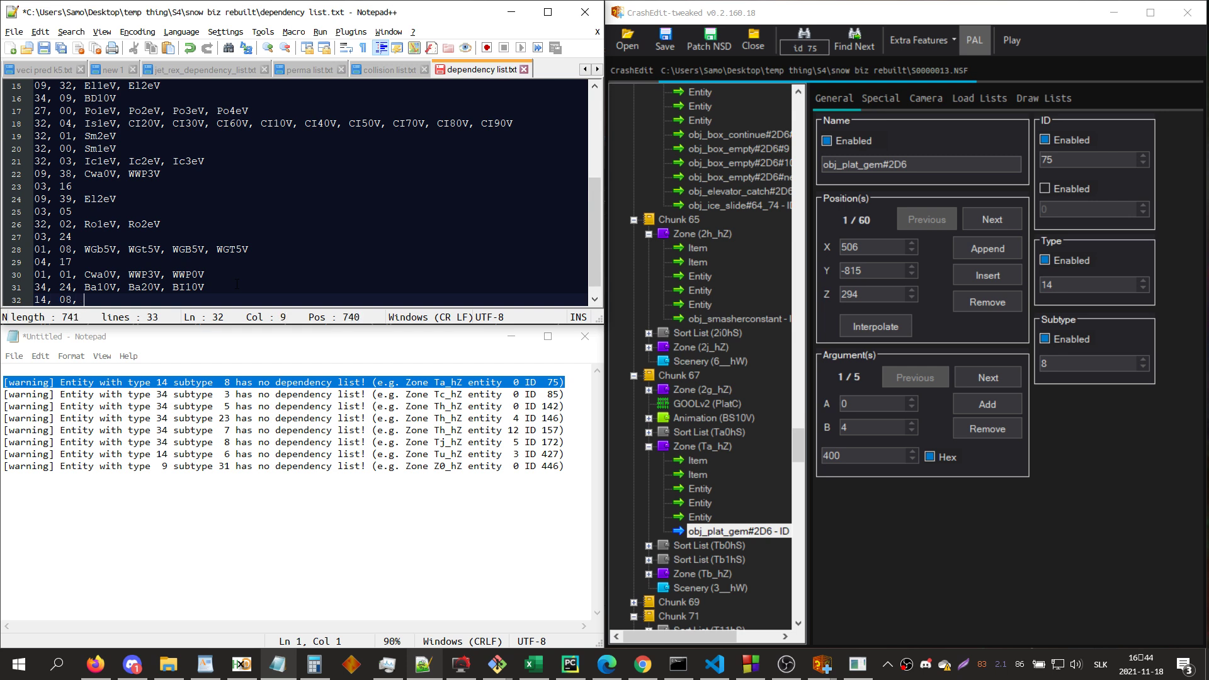
left_click(724, 453)
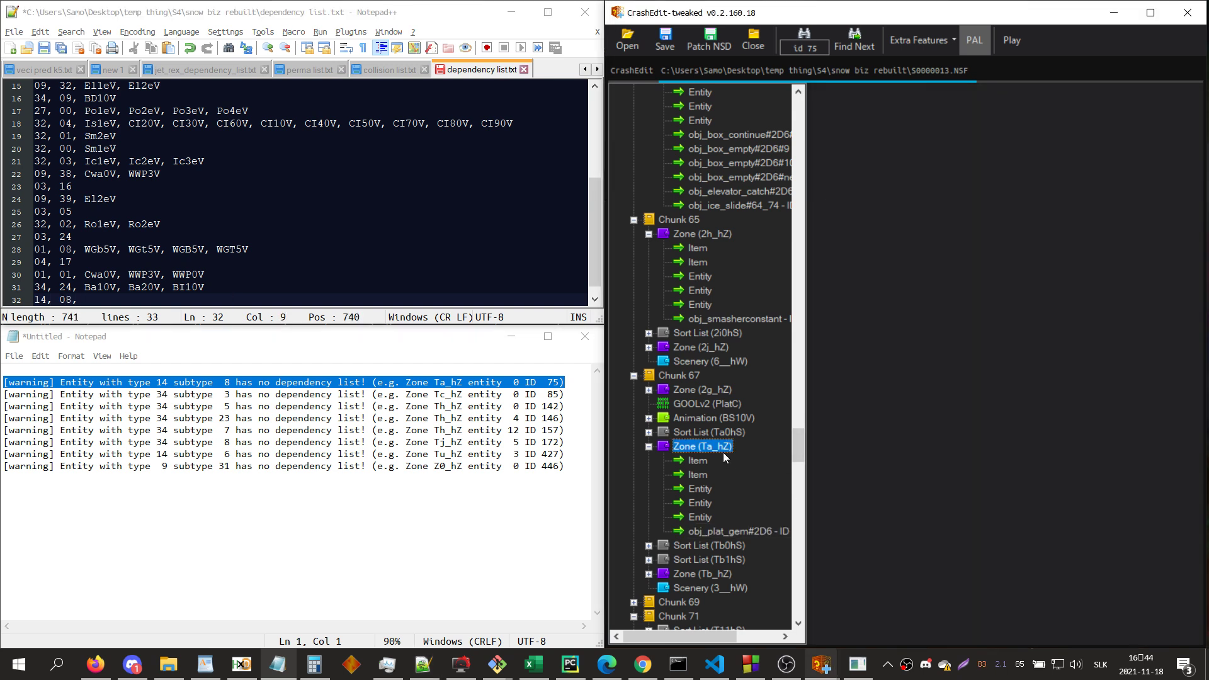
left_click(731, 532)
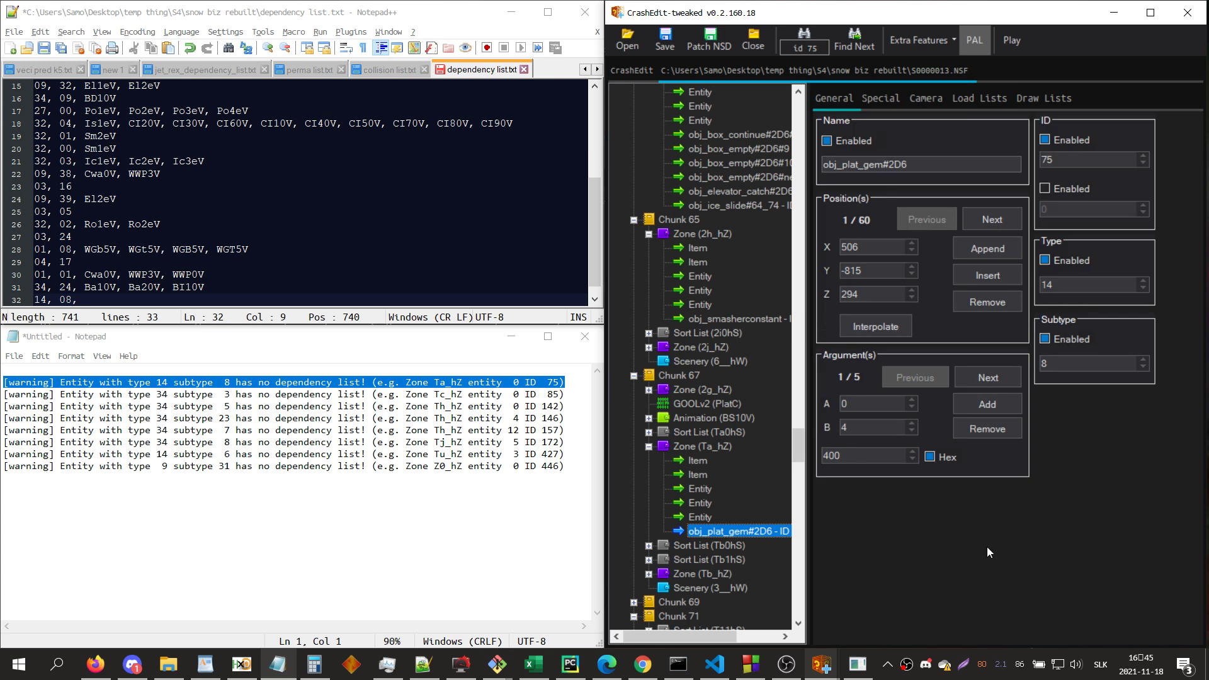
- Search the CrashEdit level tree for "n (pl" and examine the Pl2eV, Pl50V and Pl60V animation models
key("ctrl+f")
type("n (pl")
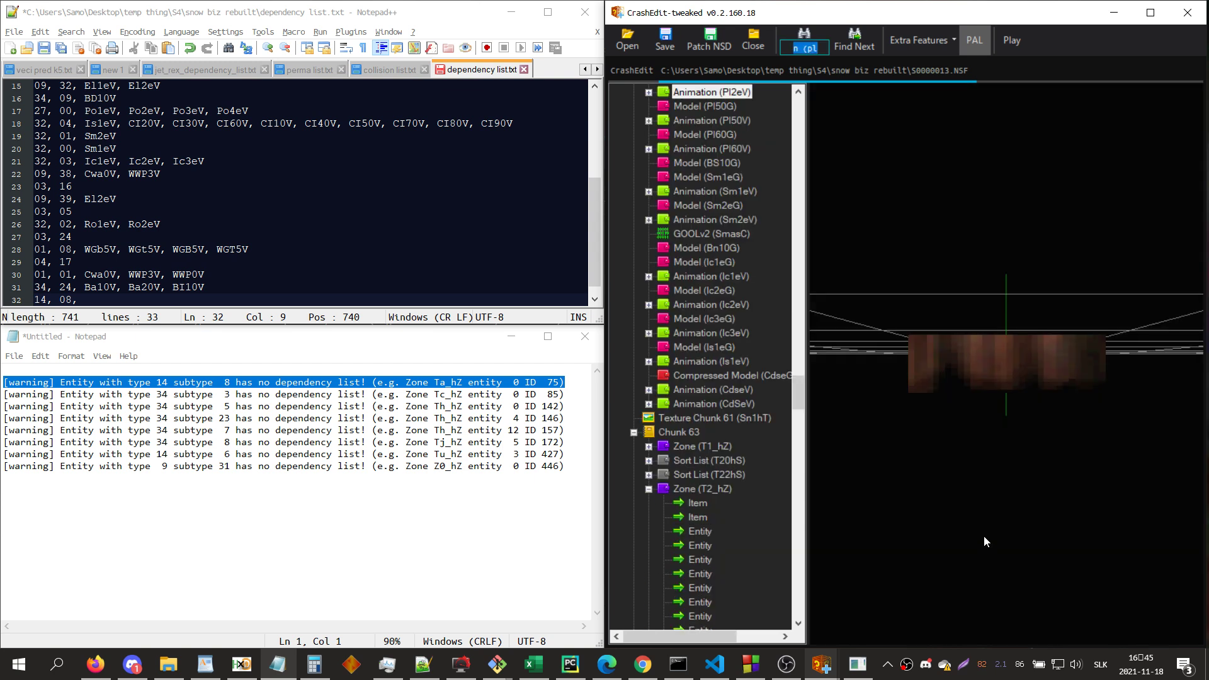
left_click_drag(1101, 484, 1118, 493)
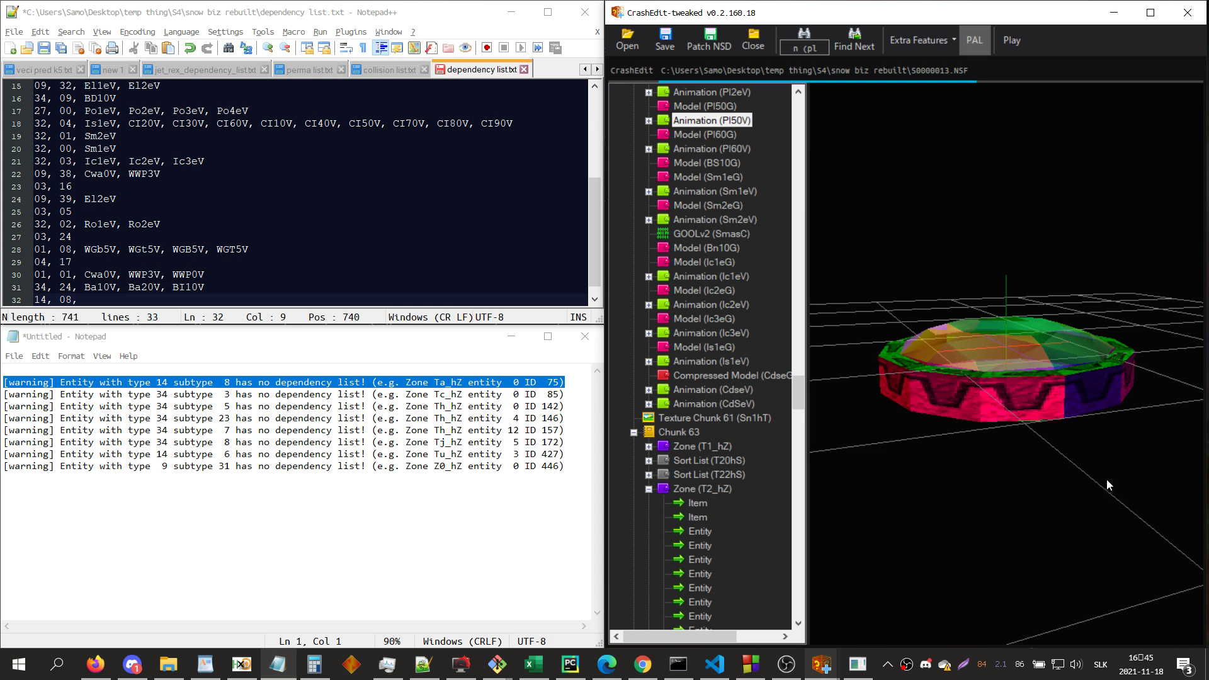
key("F3")
left_click_drag(1106, 479, 1087, 479)
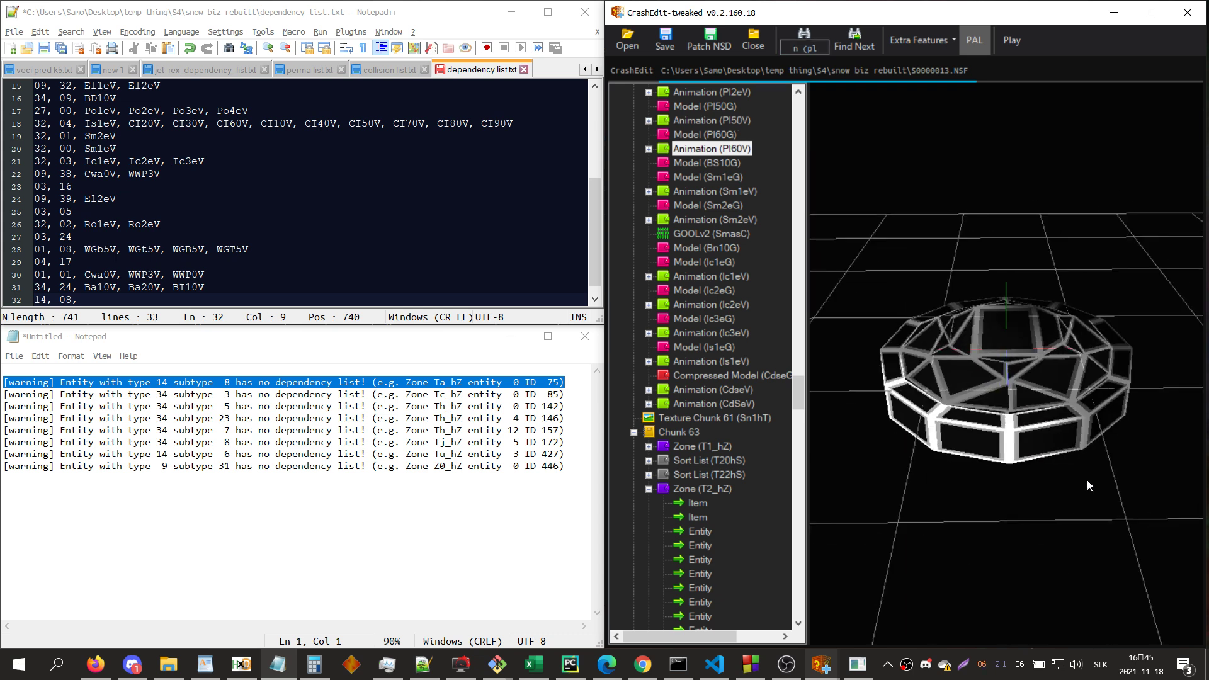
left_click(727, 123)
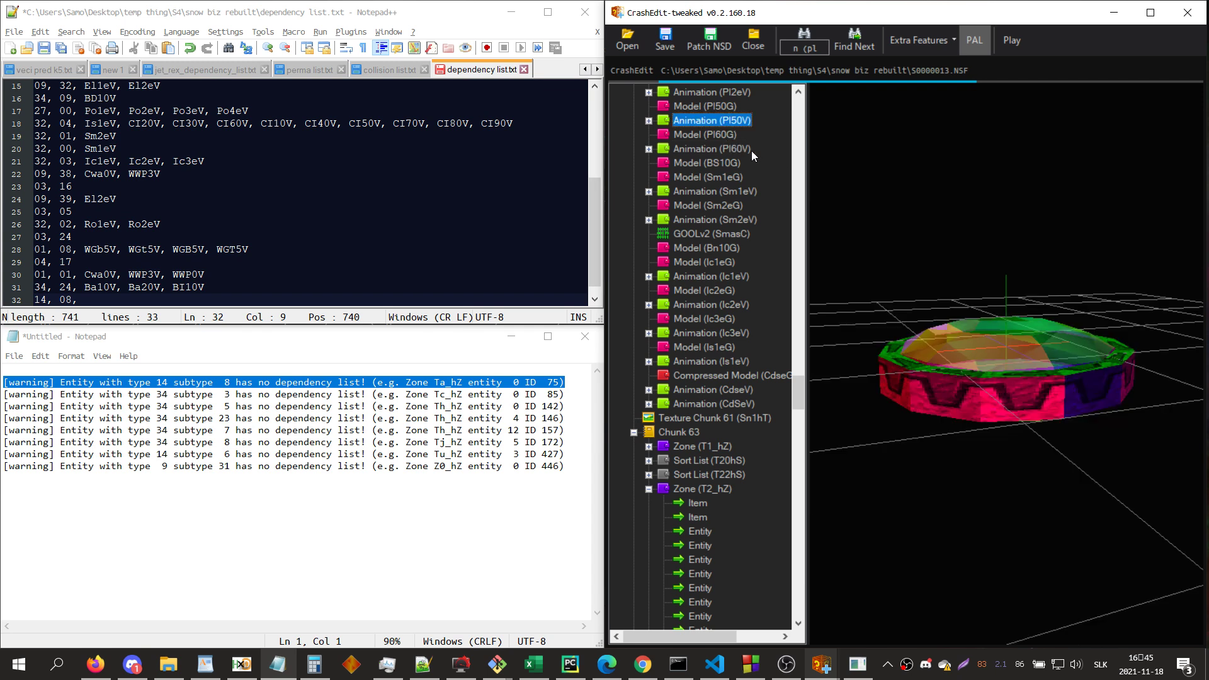
left_click_drag(1048, 235, 1068, 395)
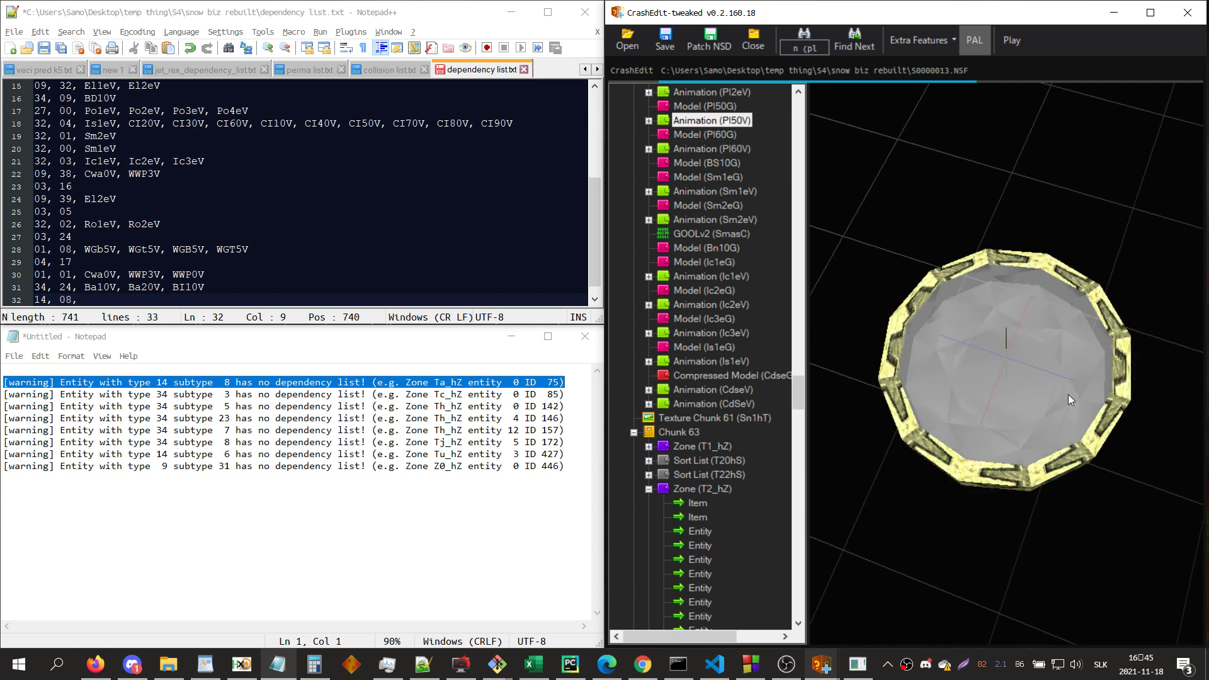
left_click(740, 153)
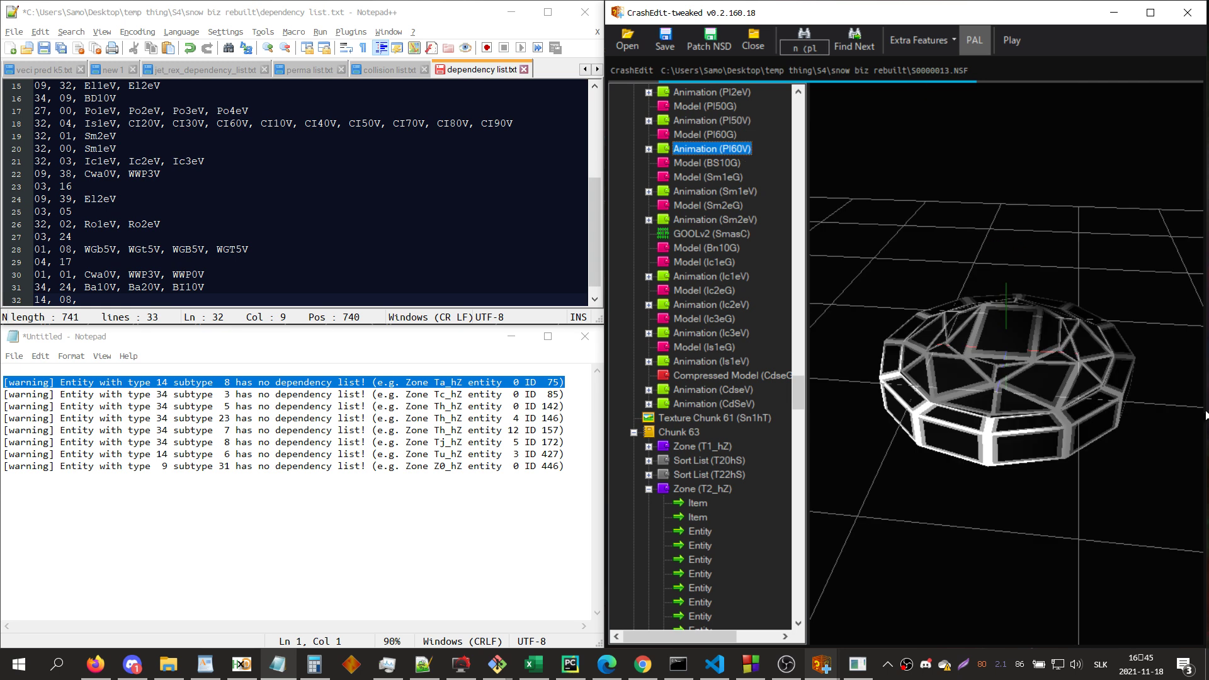
key("alt+Tab")
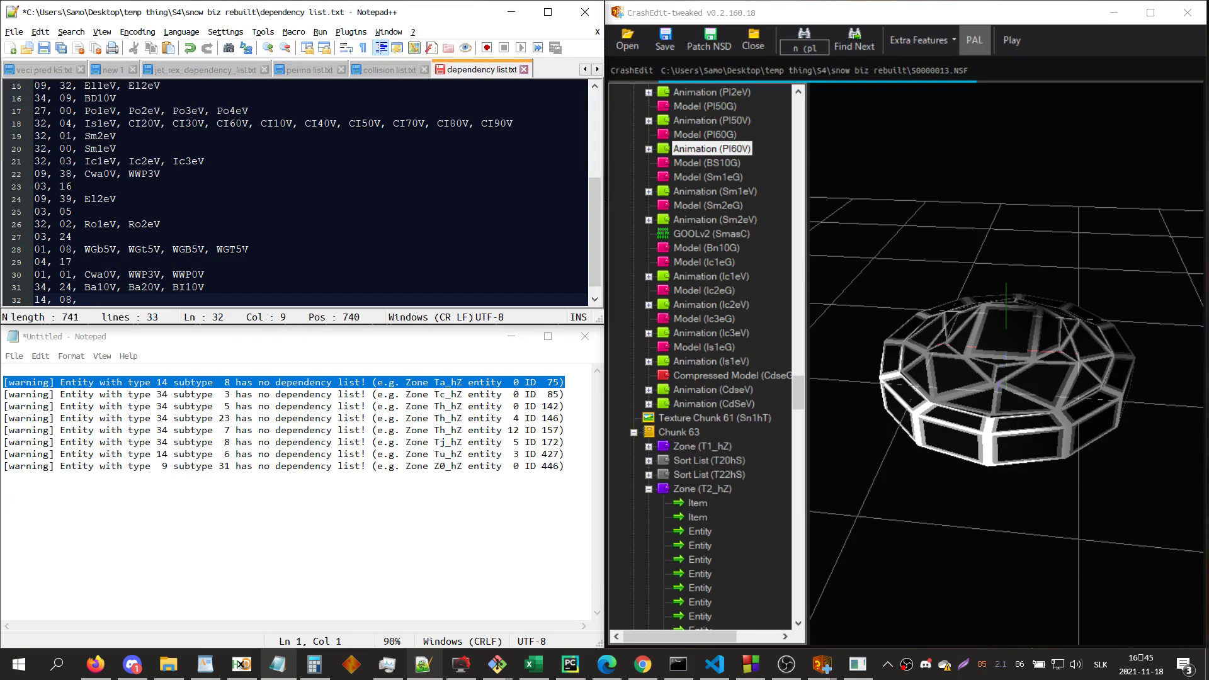
- Complete the "14, 08," line with Pl50V, Pl60V and delete the type 14 subtype 8 warning from the Notepad list
type("P")
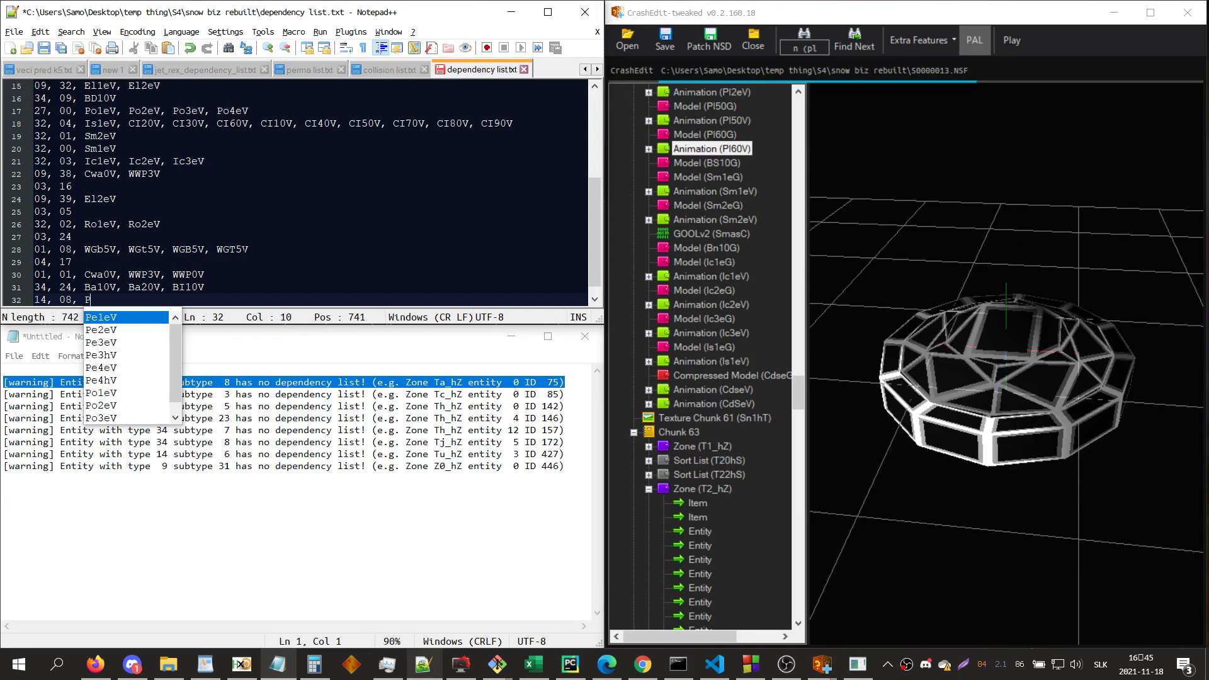
type("l50V,")
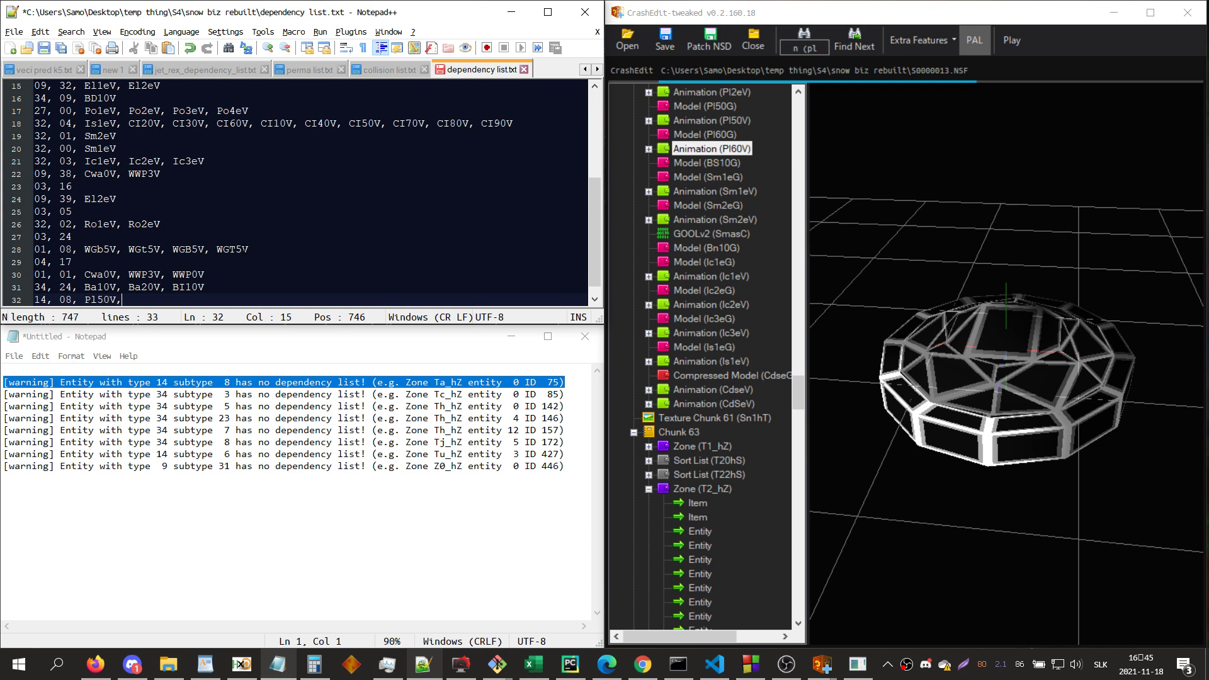
type(" Pl60V")
key("alt+Tab")
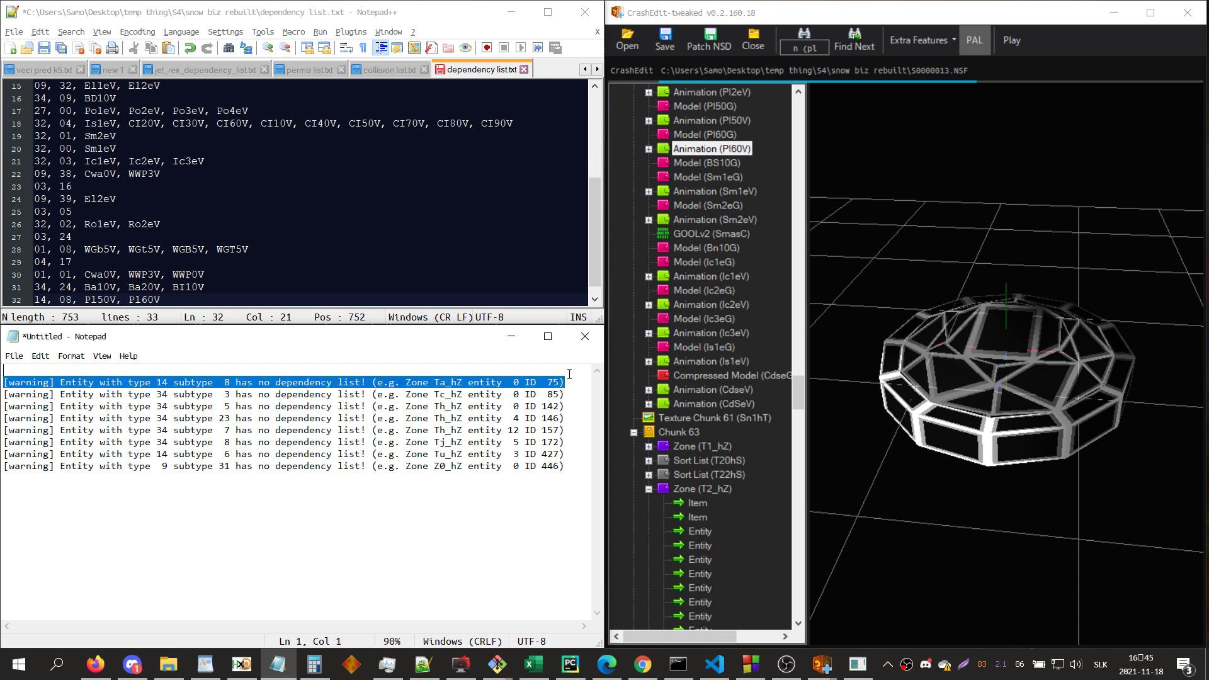
key("Delete")
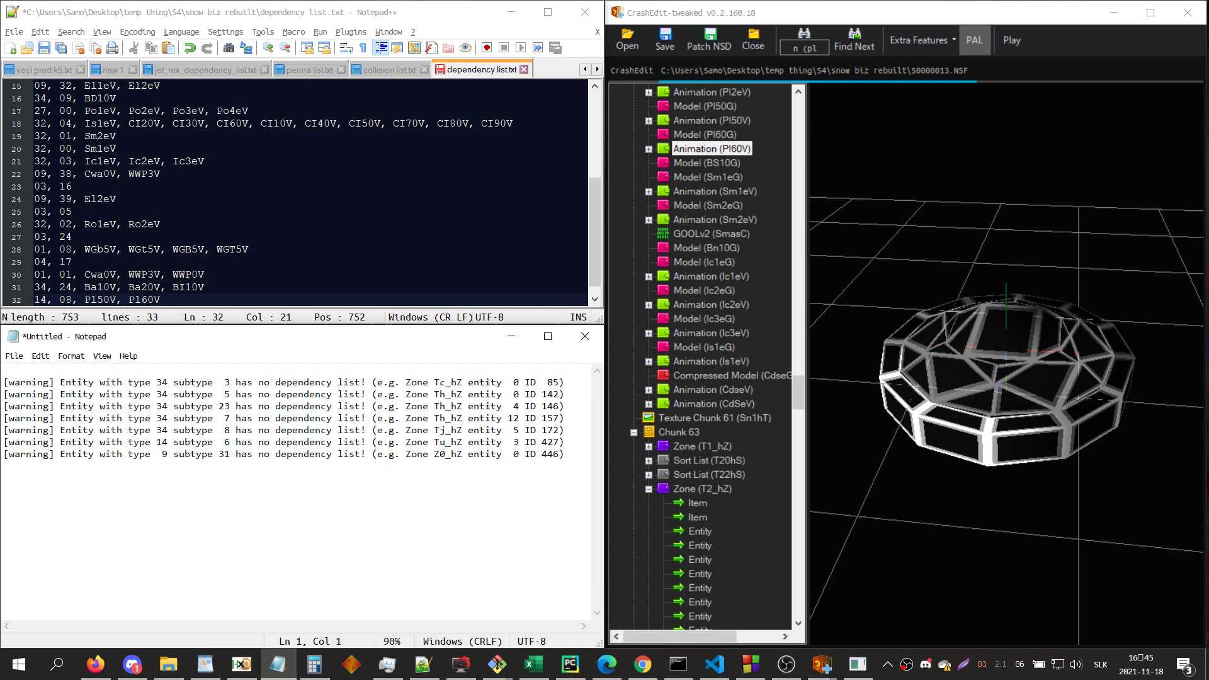
- Place the cursor after Sm2eV in the "32, 01" line, then search the CrashEdit level tree for "n (cds" and examine the CdseV animation
left_click_drag(1121, 292, 1105, 290)
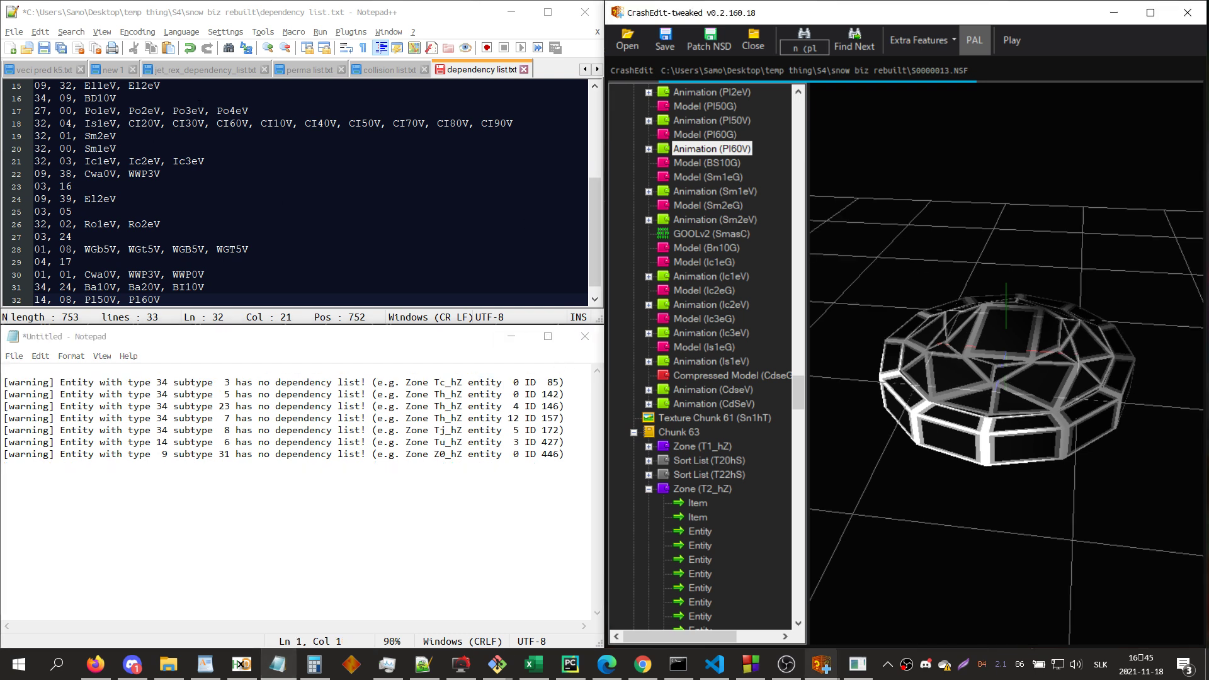
left_click_drag(120, 149, 31, 132)
left_click(127, 139)
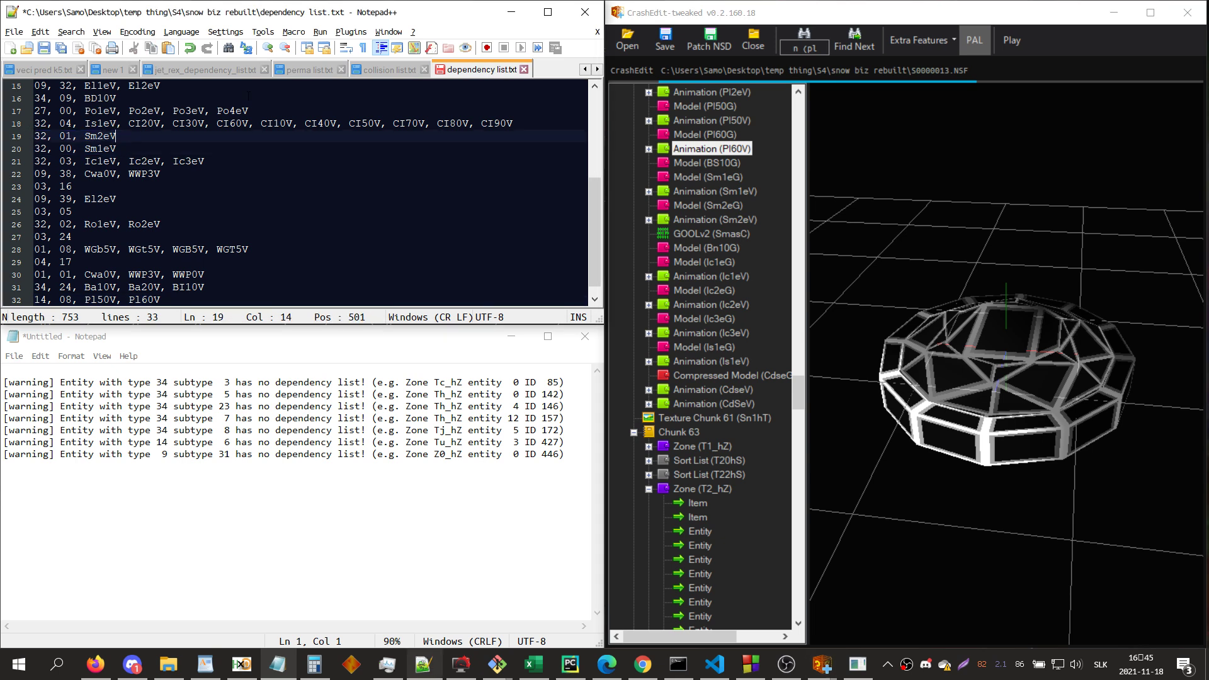
left_click(1058, 234)
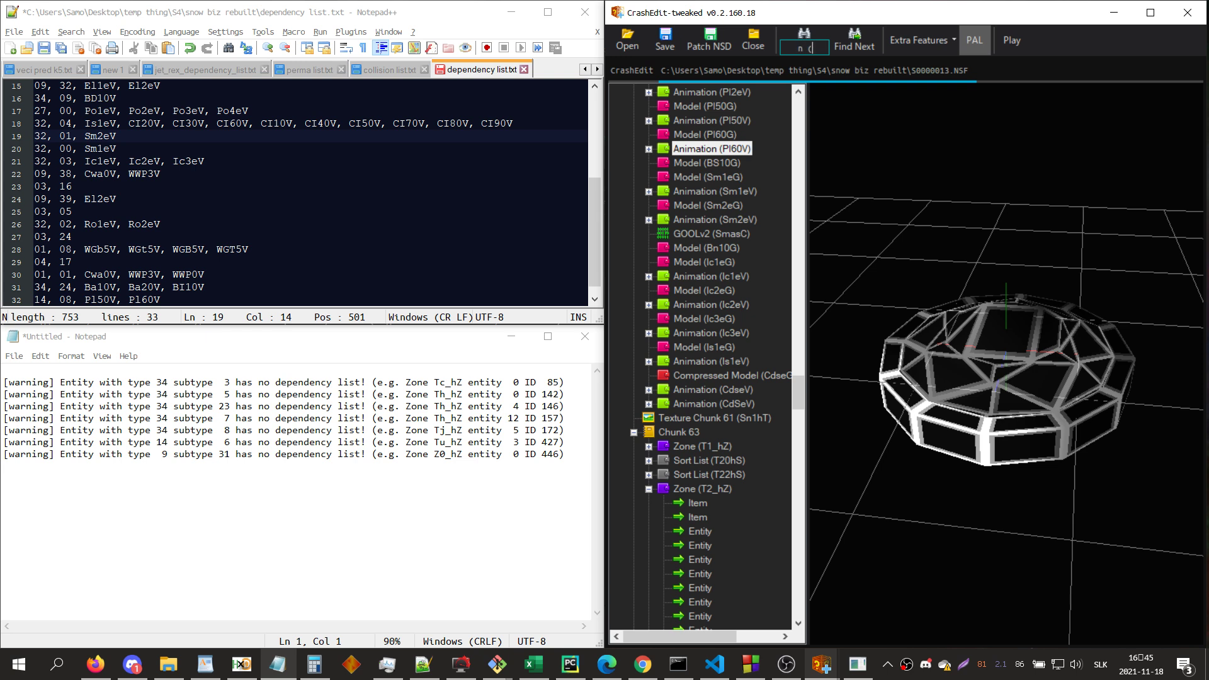
key("Return")
key("Return")
key("Return")
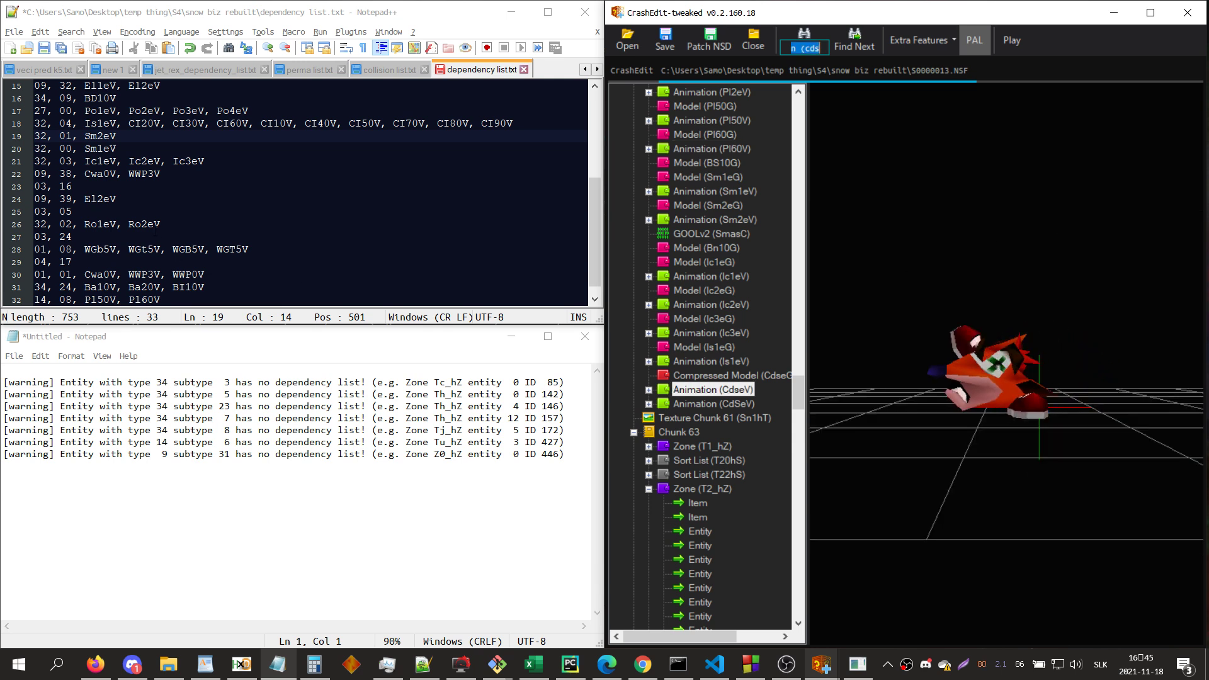
- Append CdseV, CdSeV to the "32, 01" line in dependency list.txt and view the CdSeV animation in CrashEdit
key("alt+Tab")
type(", ")
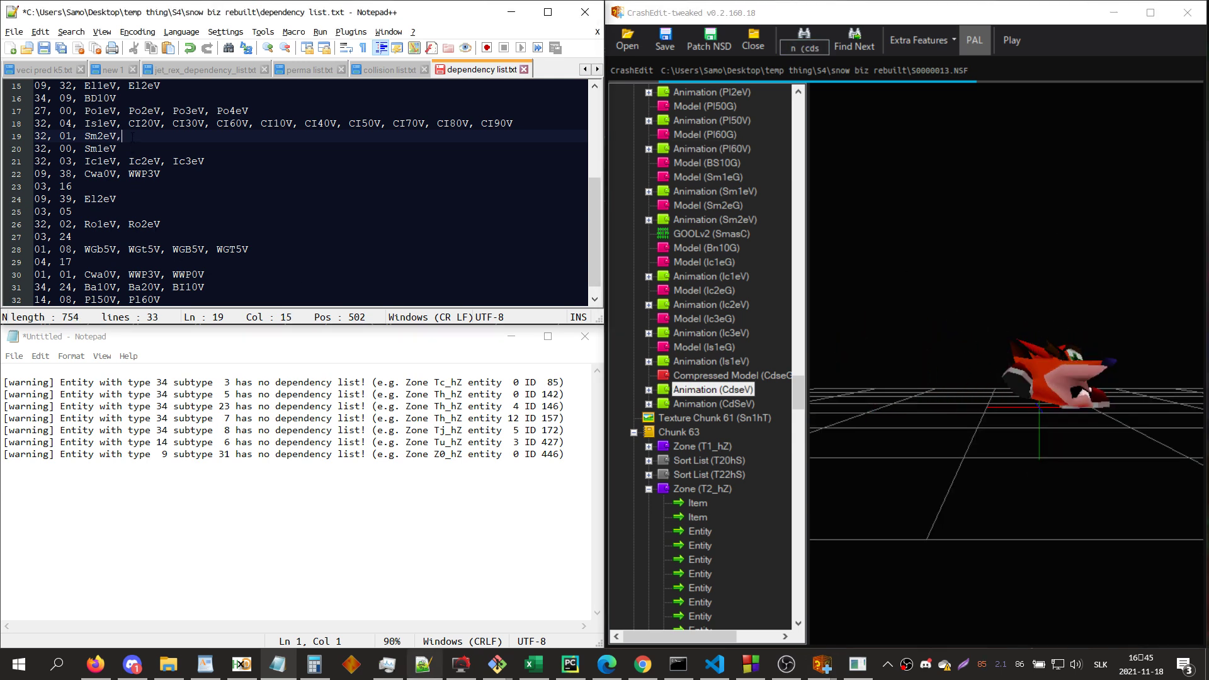
type("Cd")
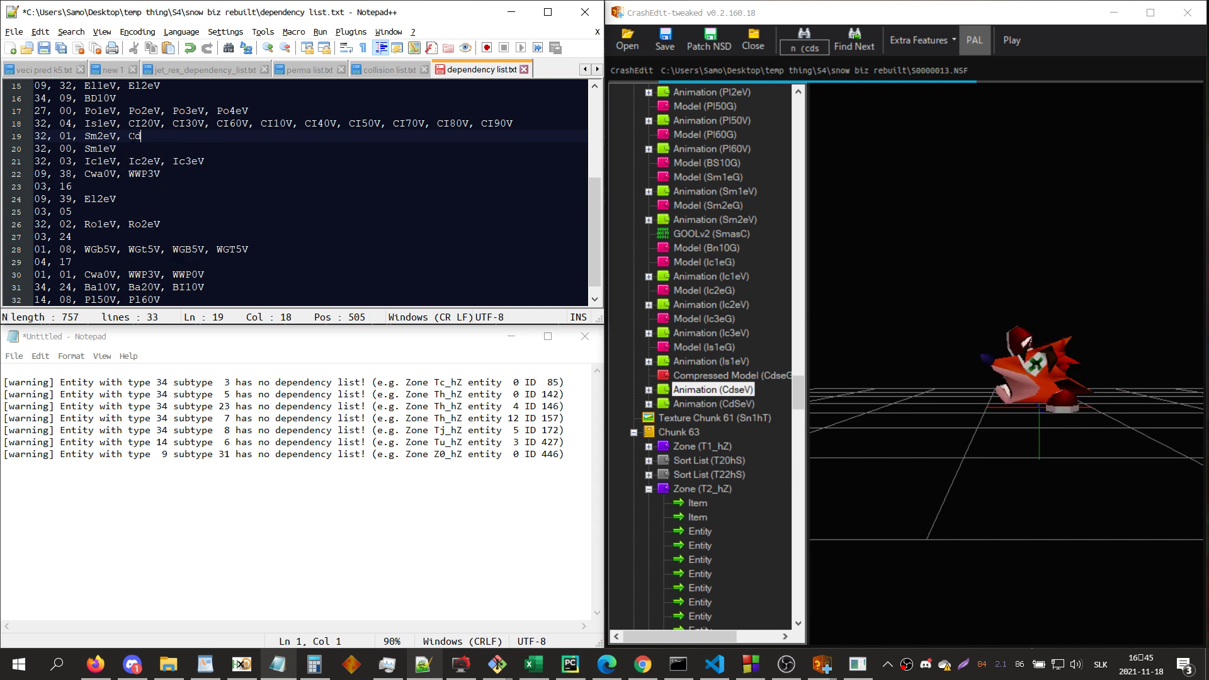
type("seV, ")
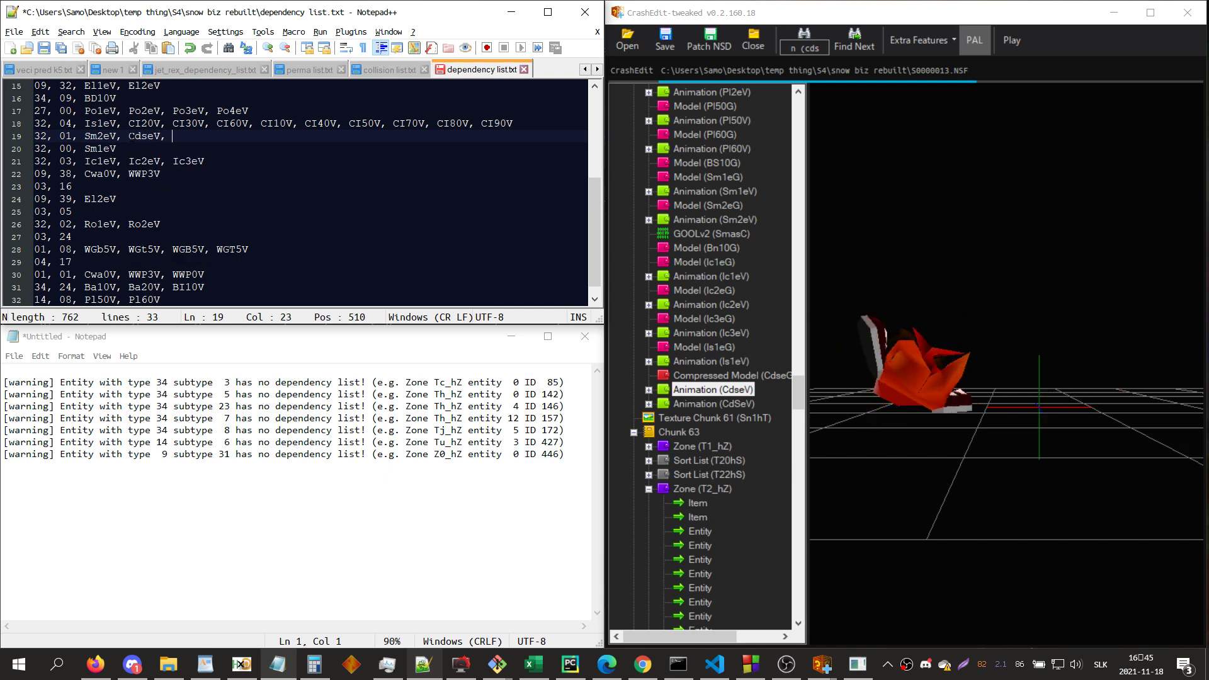
type("CdSeV")
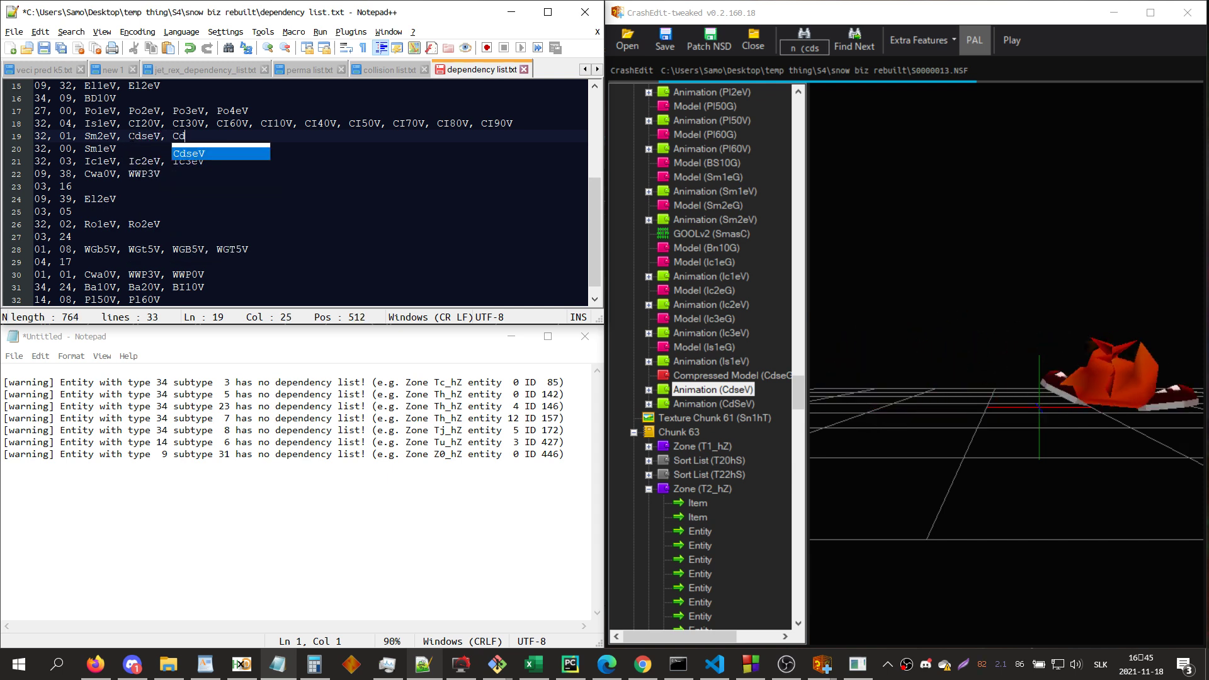
left_click(914, 348)
key("Return")
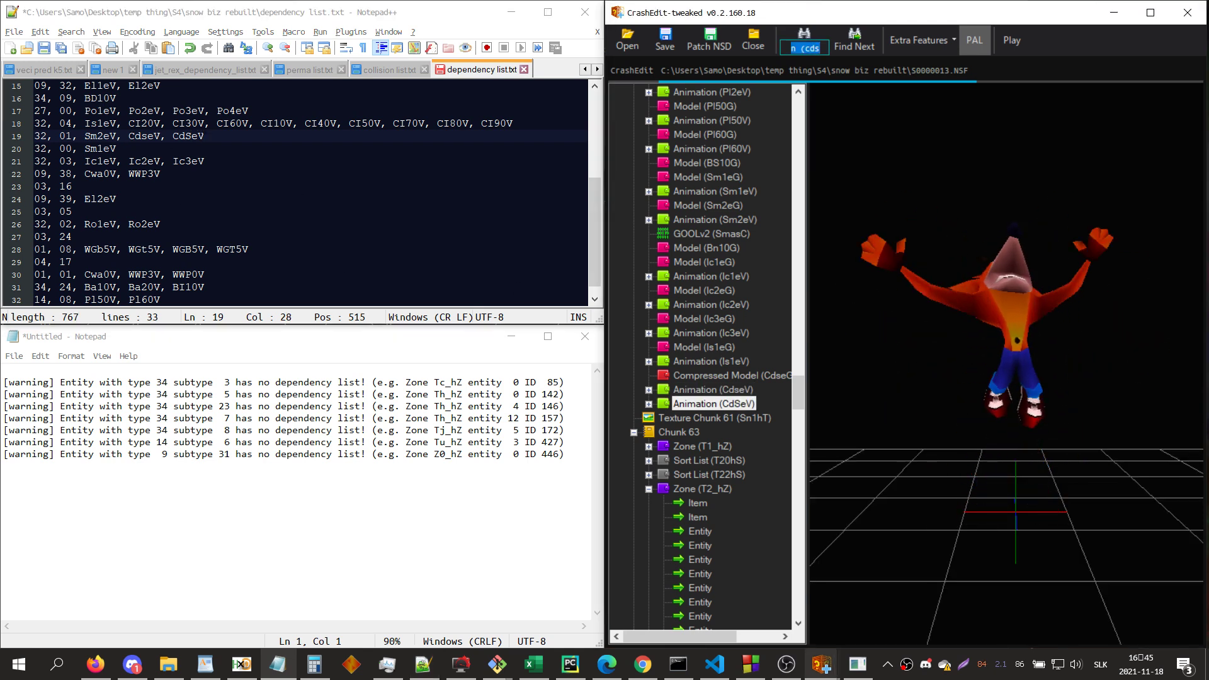
- Append CdseV, CdSeV to the "32, 00" line in dependency list.txt
key("alt+Tab")
left_click(146, 146)
type(", Cd")
key("Down")
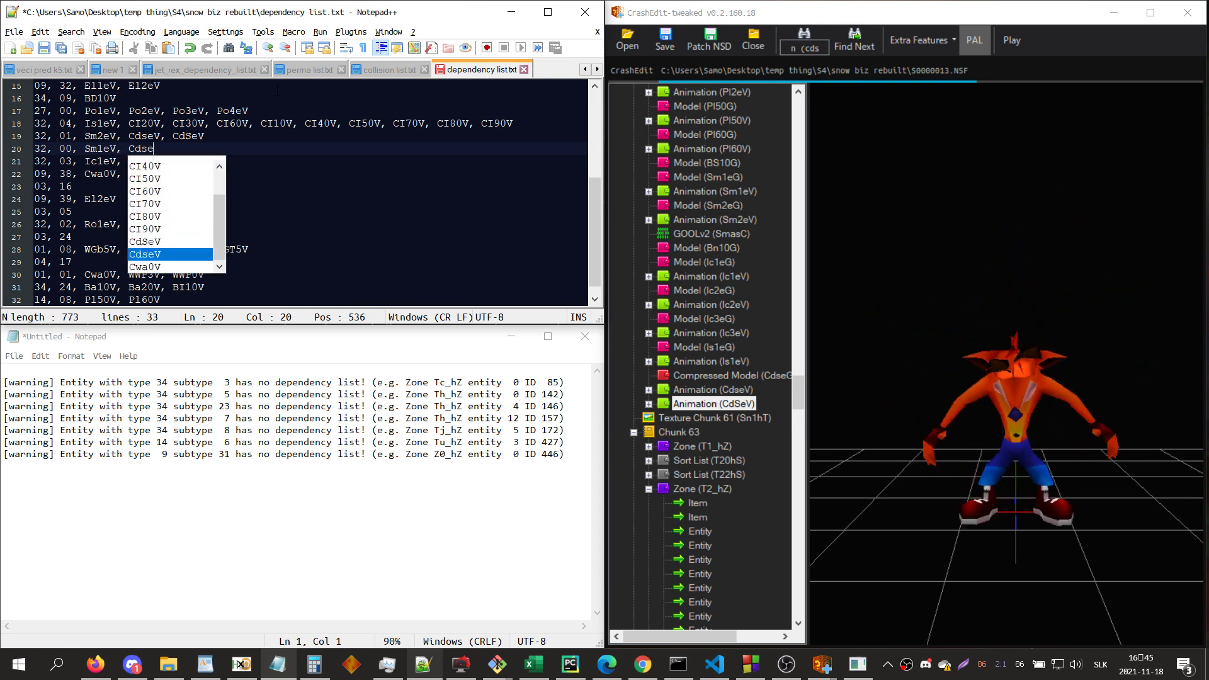
key("Return")
type(", CdSeV")
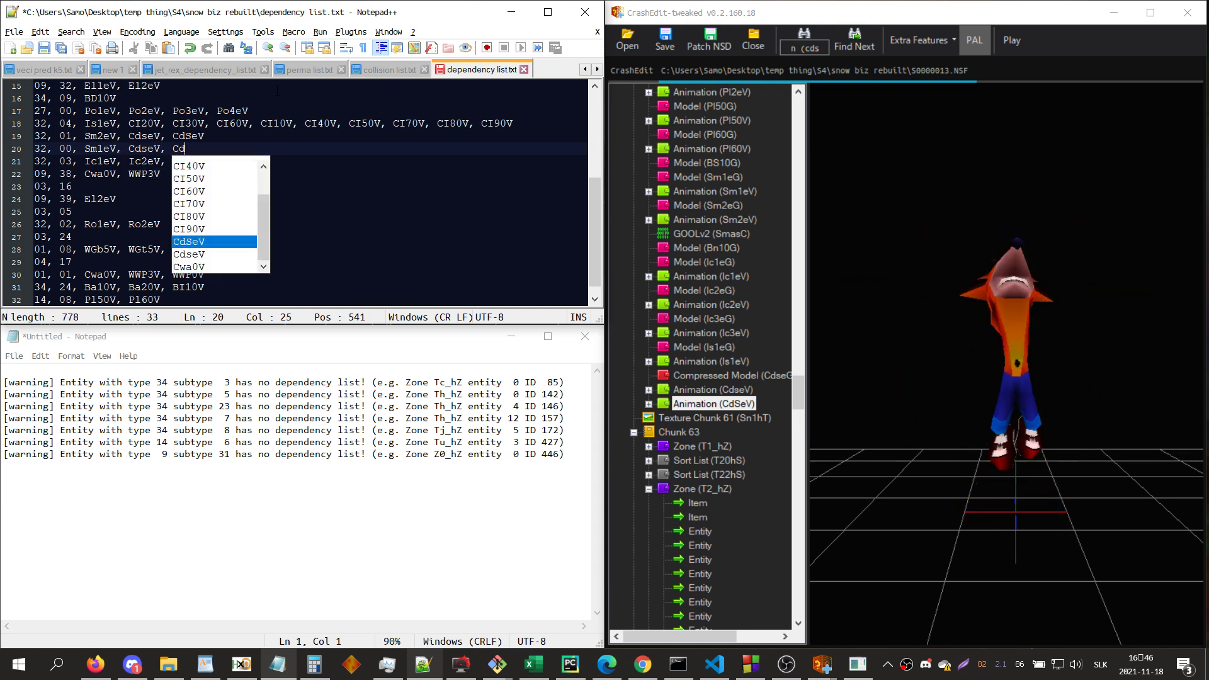
key("Escape")
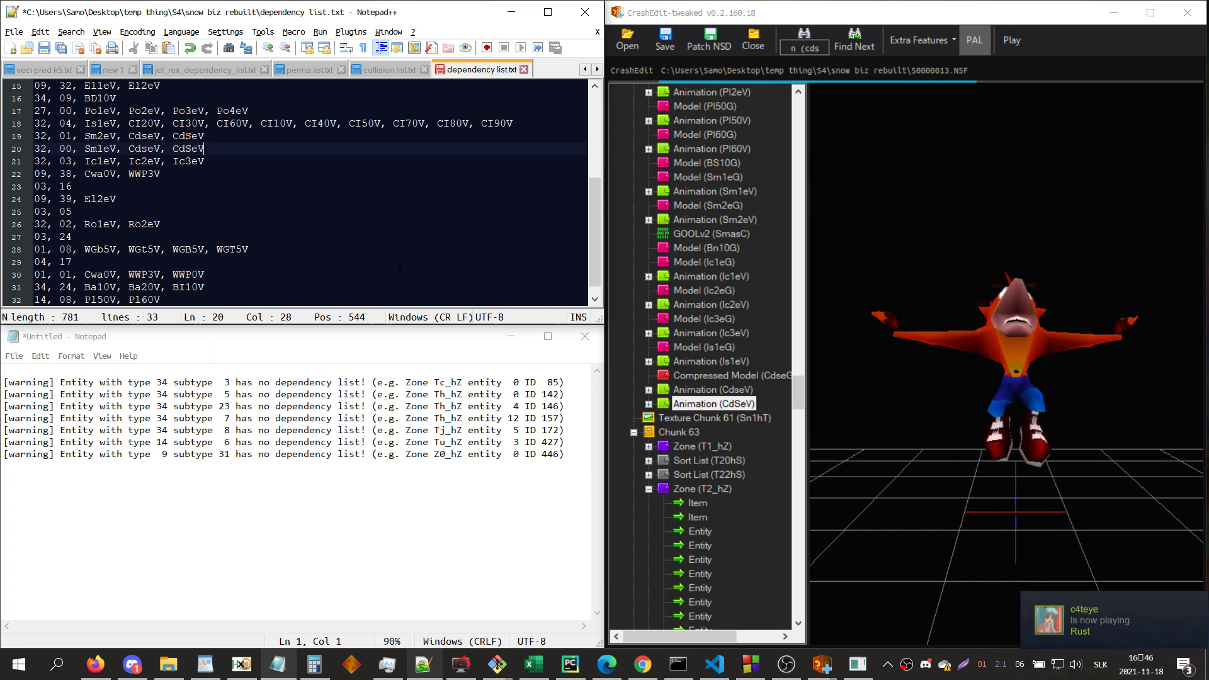
- Search CrashEdit for "id 85", start a "34, 03," line in dependency list.txt, and inspect zone Tc_hZ
scroll(148, 247, "down", 1)
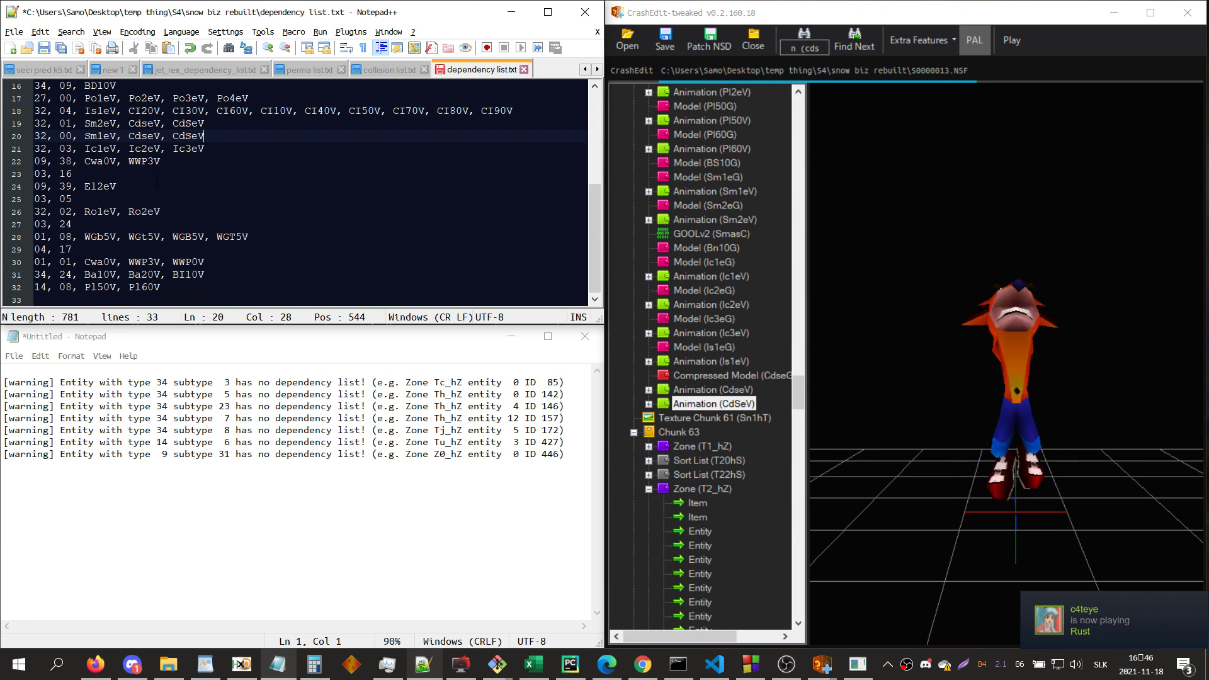
left_click(946, 320)
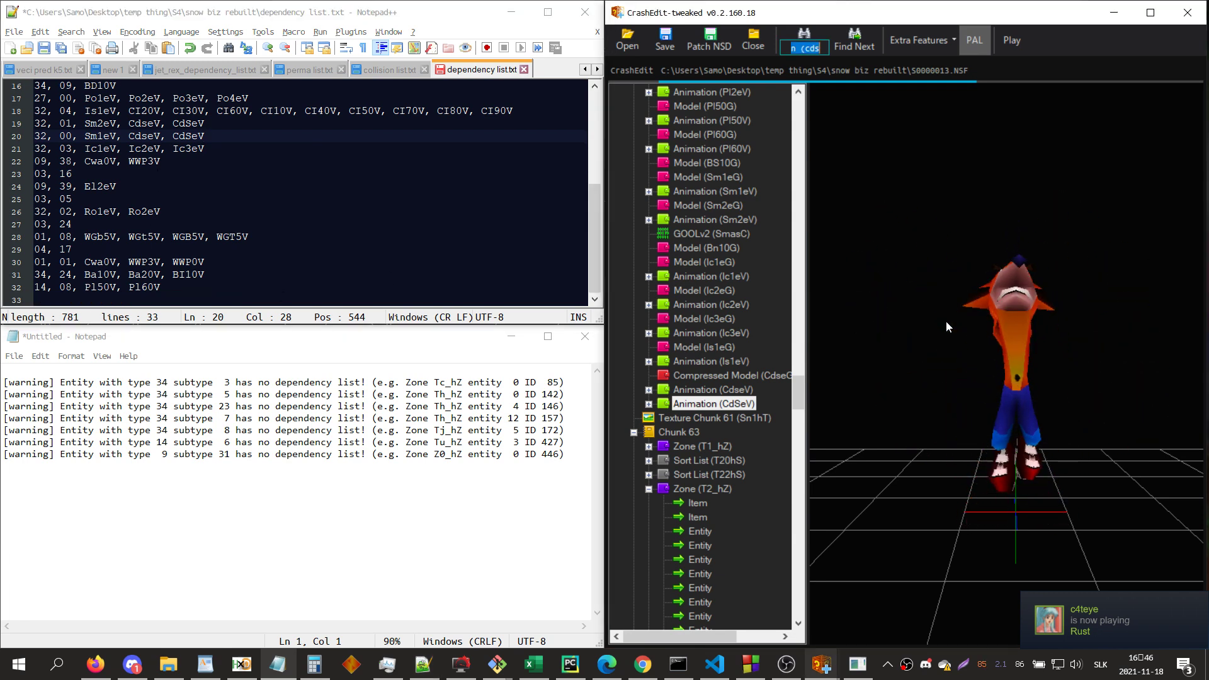
type("id 85")
key("Return")
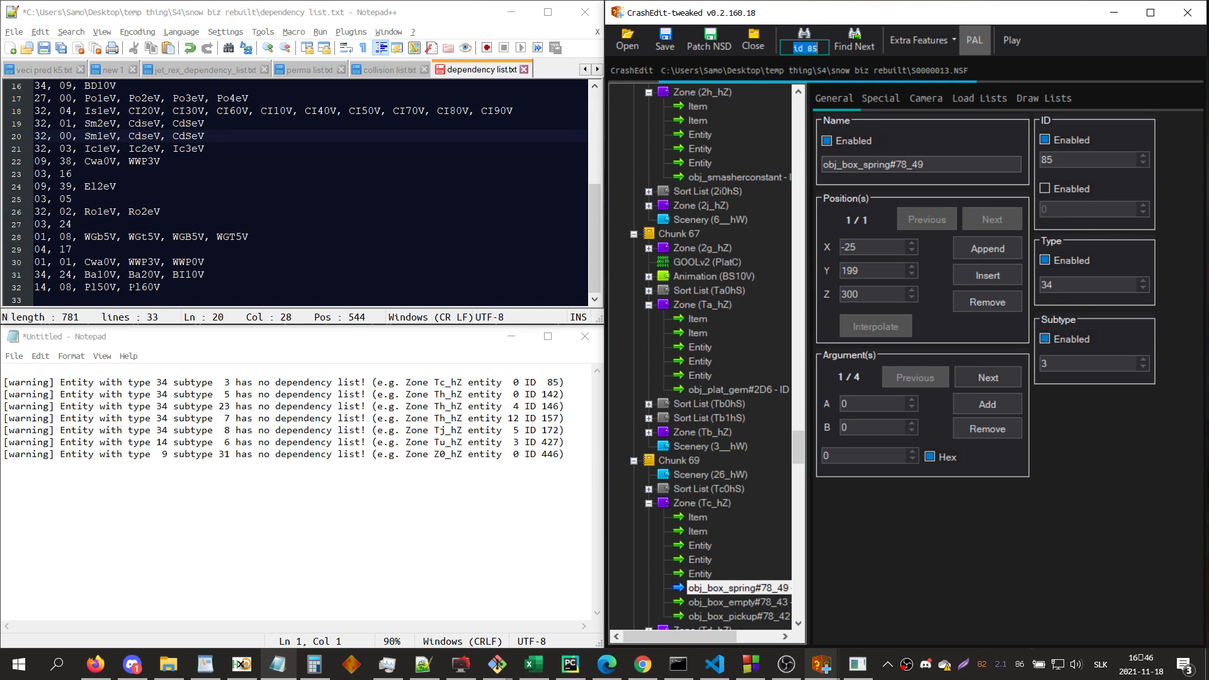
left_click(104, 298)
type("3")
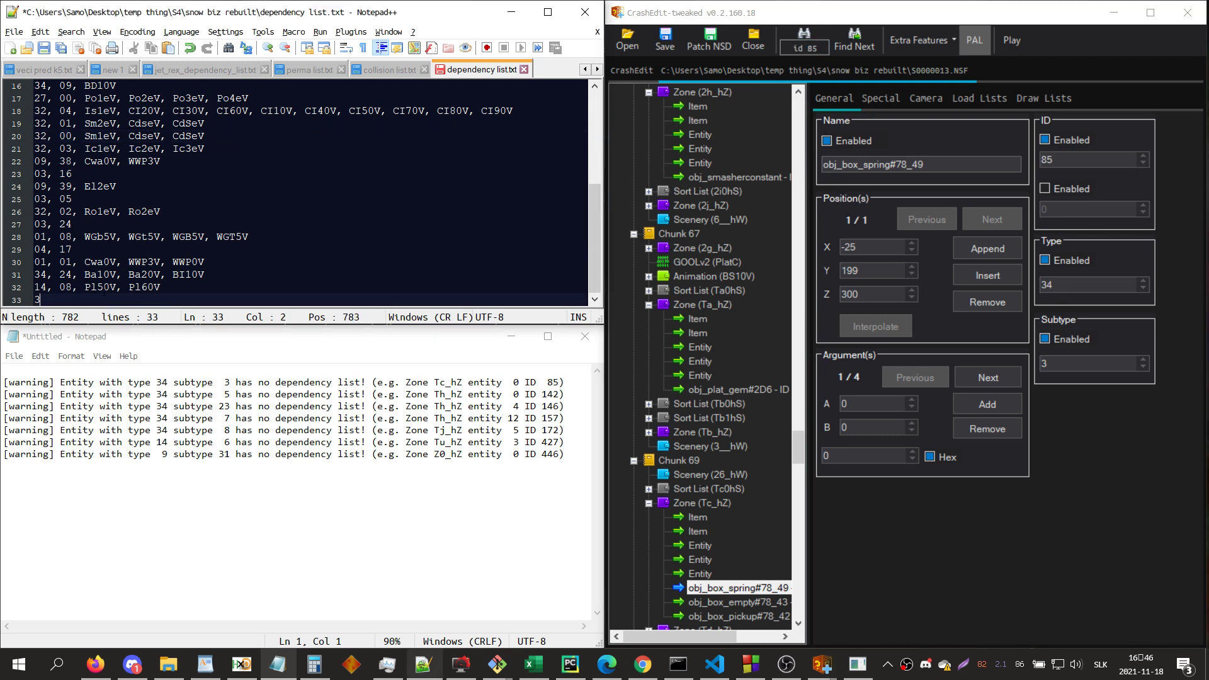
type("4, 03,")
left_click(704, 501)
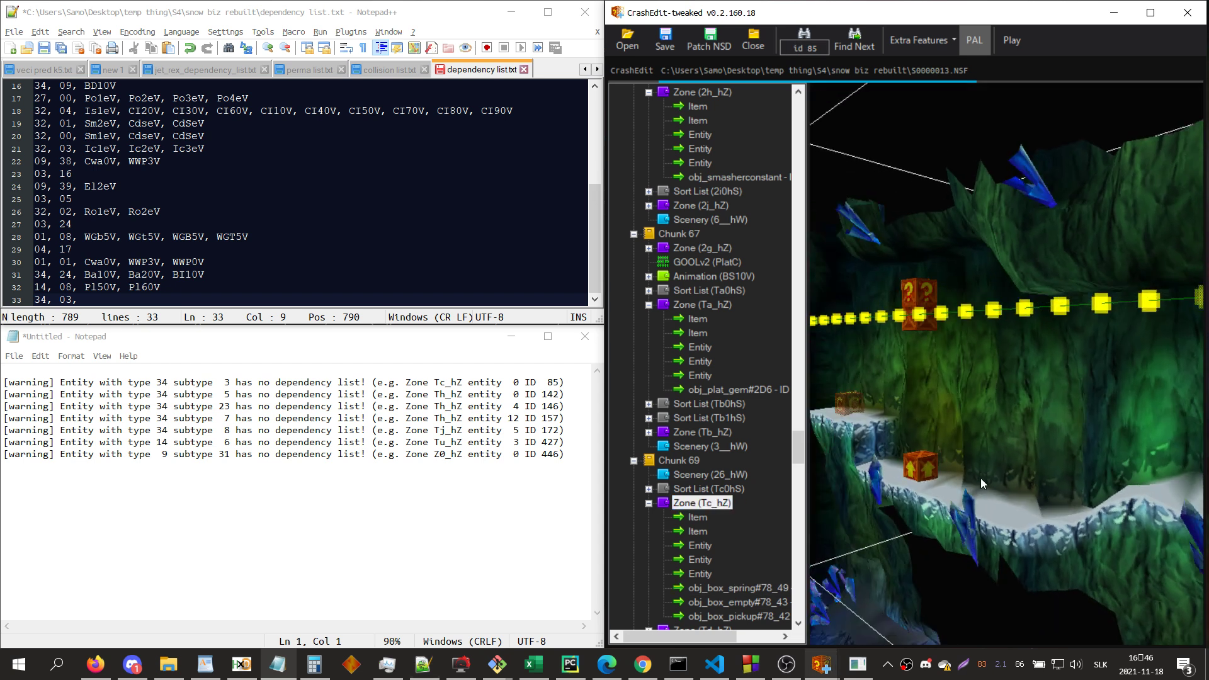
- Search CrashEdit for "bs10v" to check the animation, and add BS10V to the "34, 03," line
left_click(804, 48)
type("bs10v")
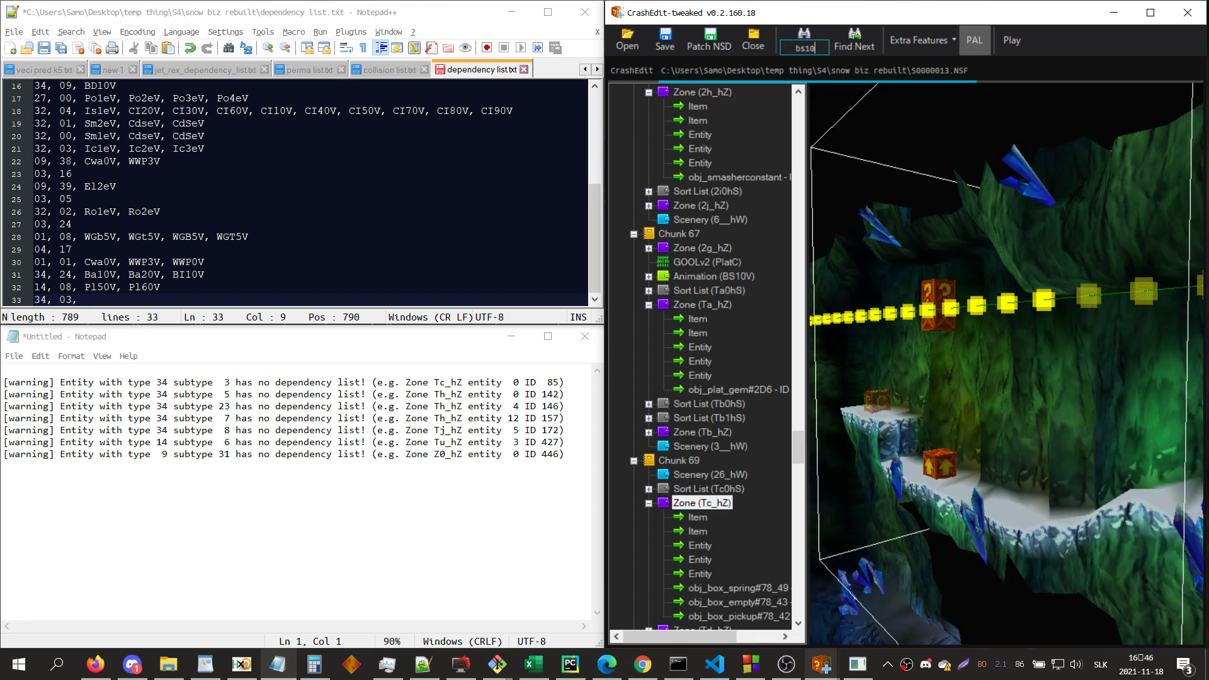
key("Return")
key("Return")
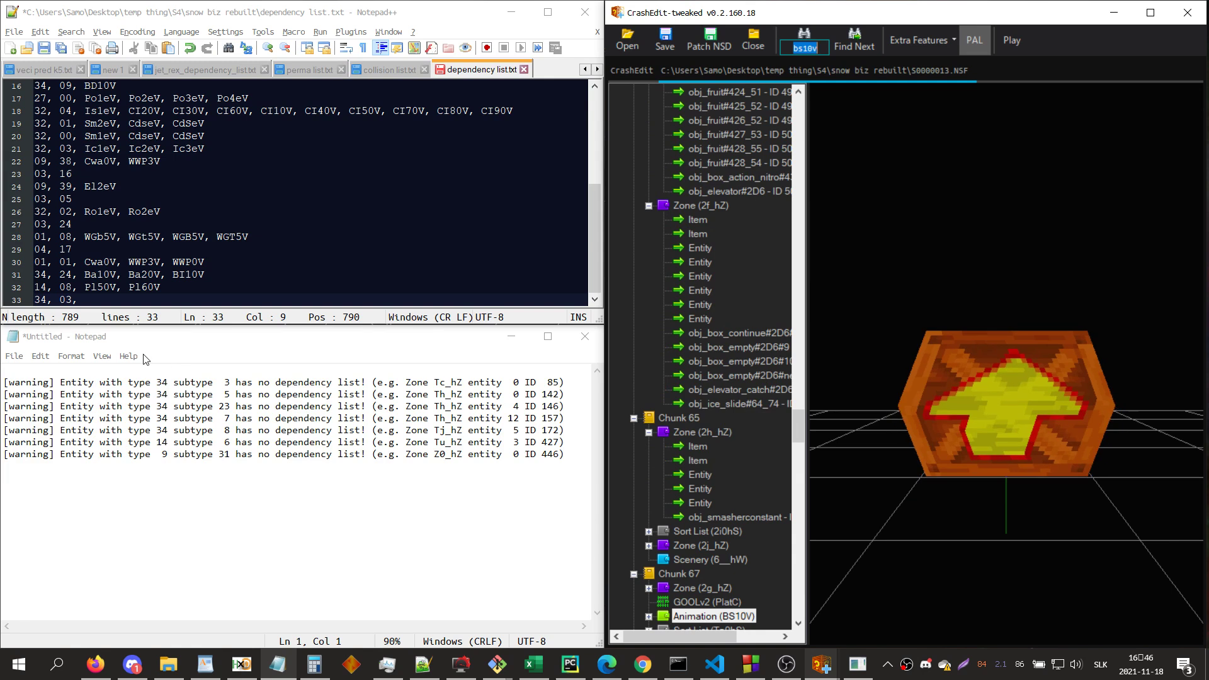
key("alt+Tab")
type("BS10V")
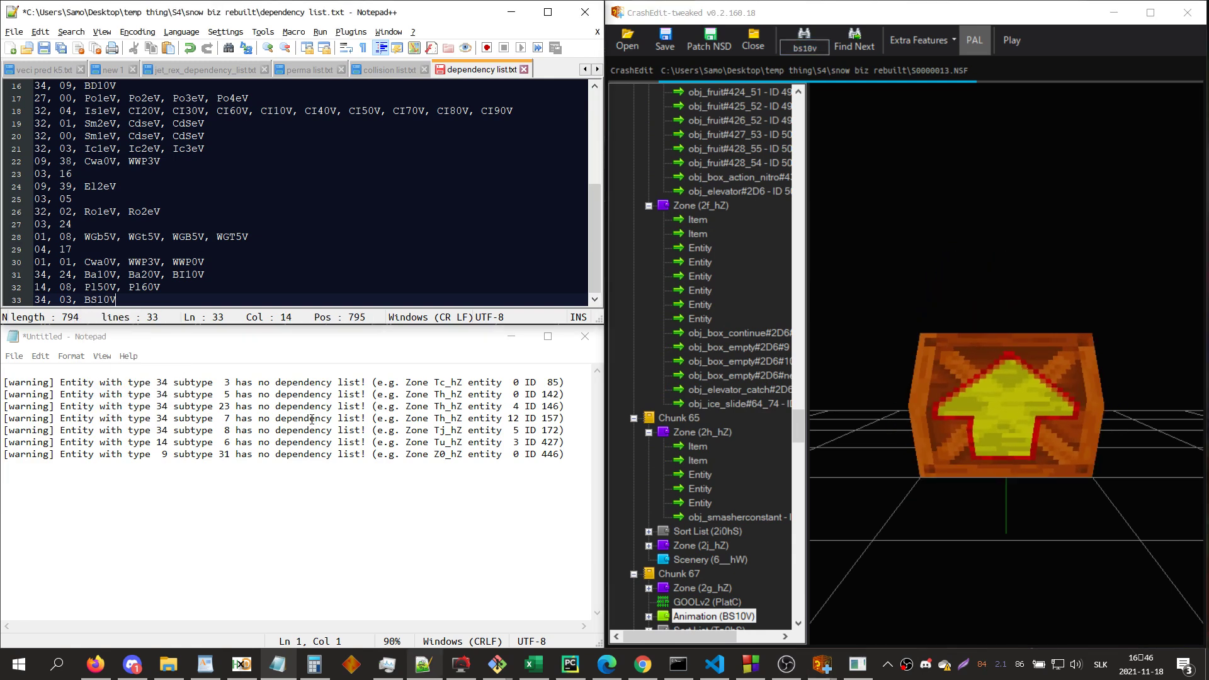
- Search CrashEdit for "id 142" and delete the type 34 subtype 3 warning from the Notepad list
left_click(970, 462)
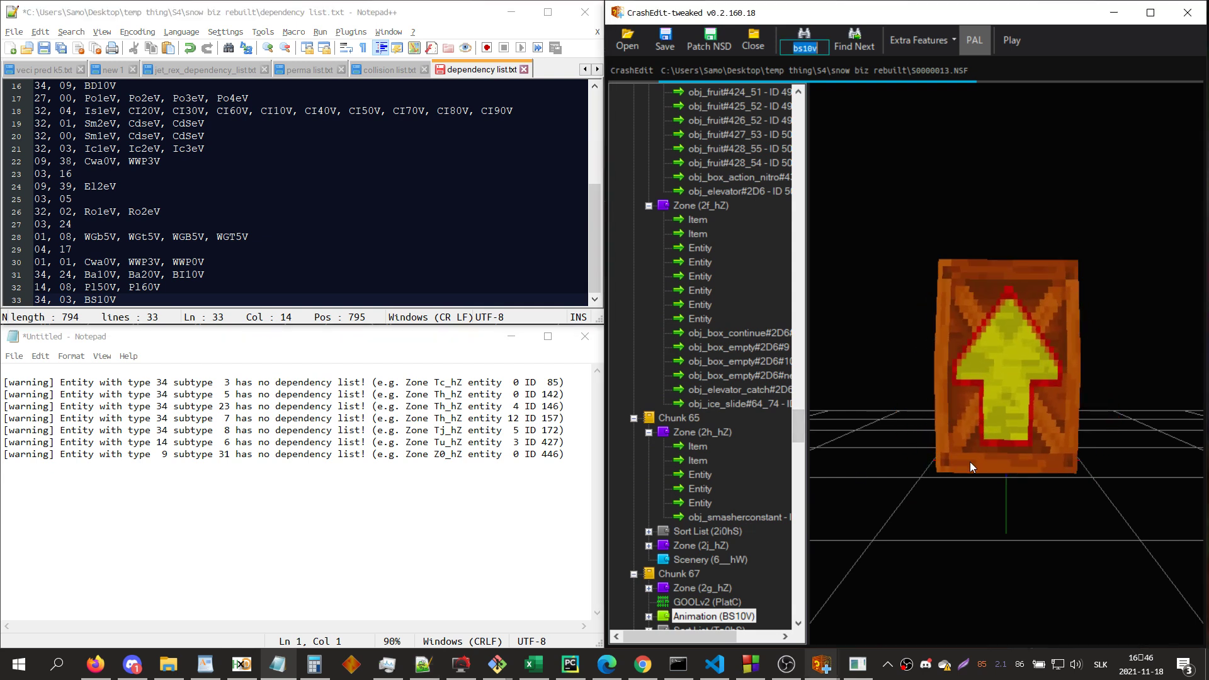
type("id 142")
key("Return")
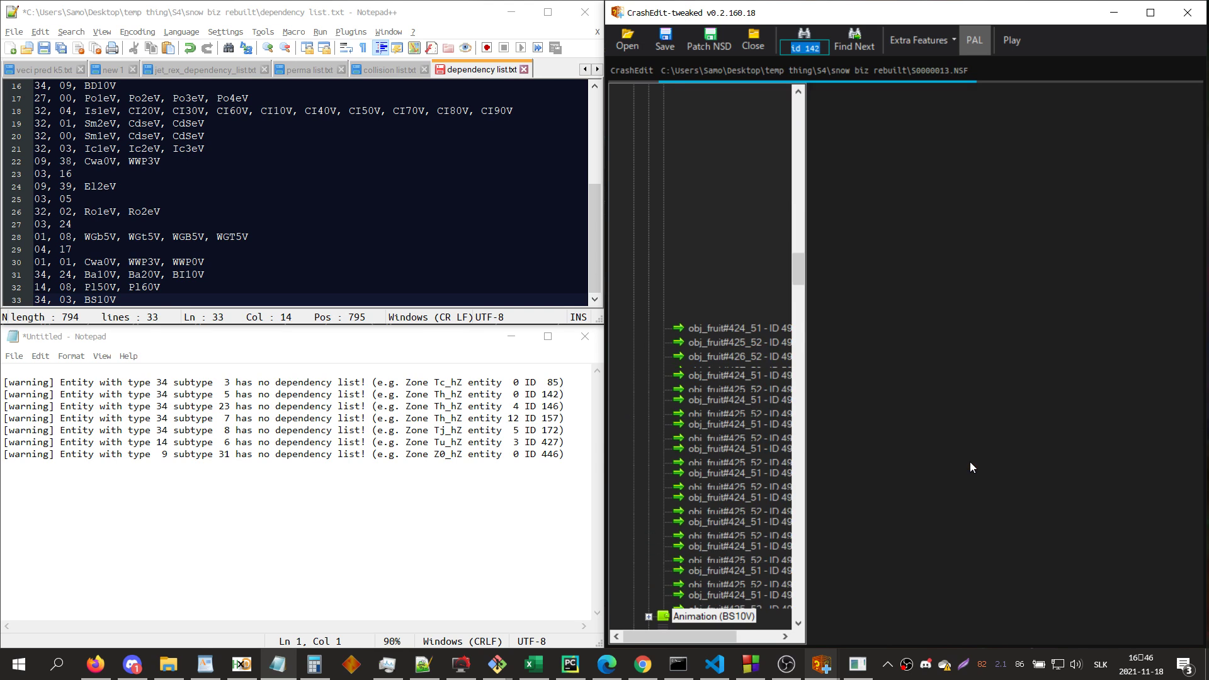
left_click_drag(569, 377, 547, 367)
key("BackSpace")
- Add the line "34, 05, BI10V" to dependency list.txt and delete the type 34 subtype 5 warning from the Notepad list
key("alt+Tab")
key("Return")
type("34, 05,")
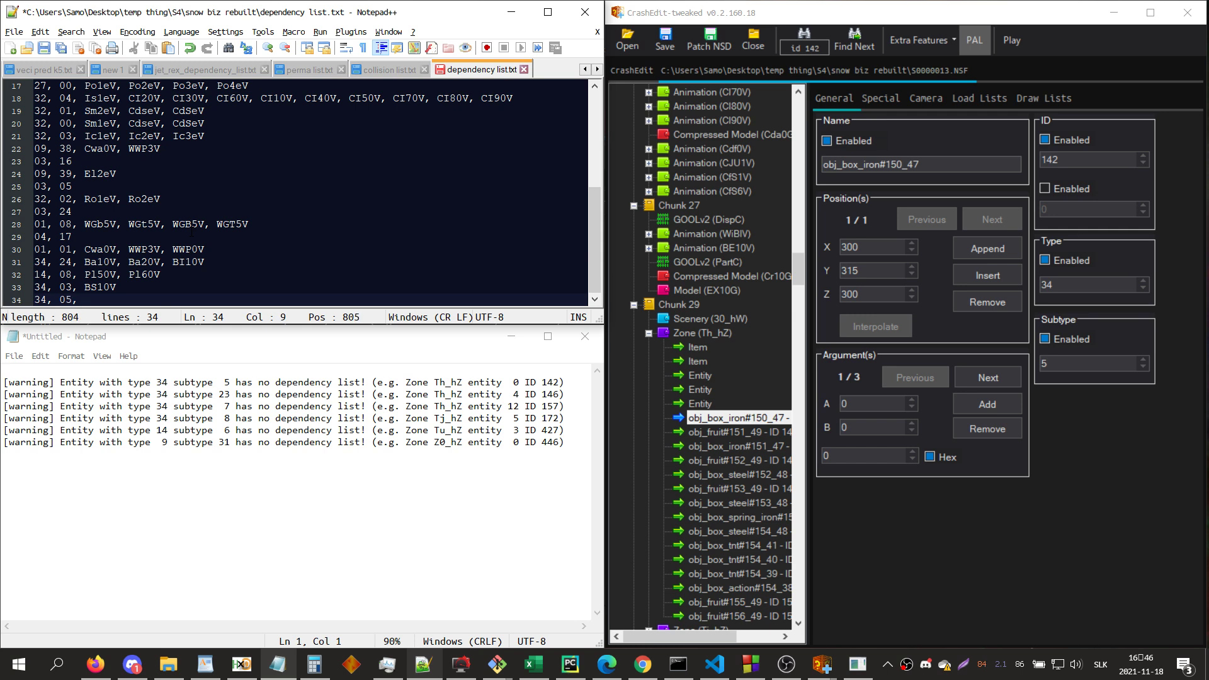
type(" BI10V")
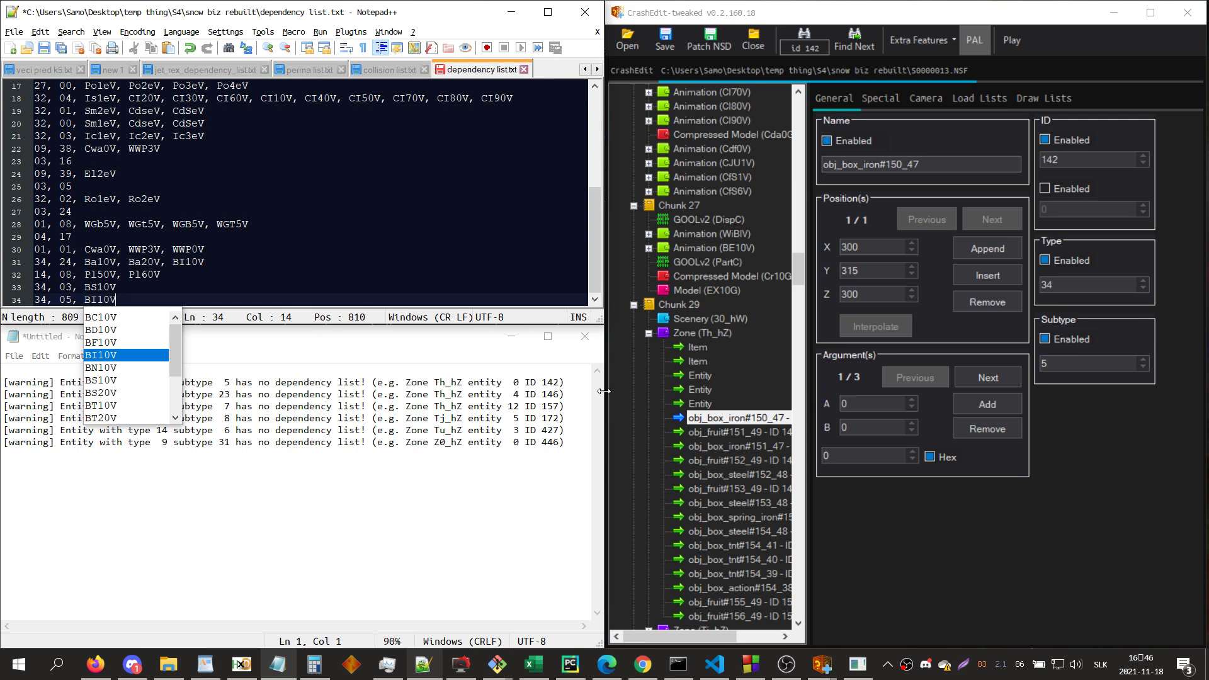
key("Escape")
key("Return")
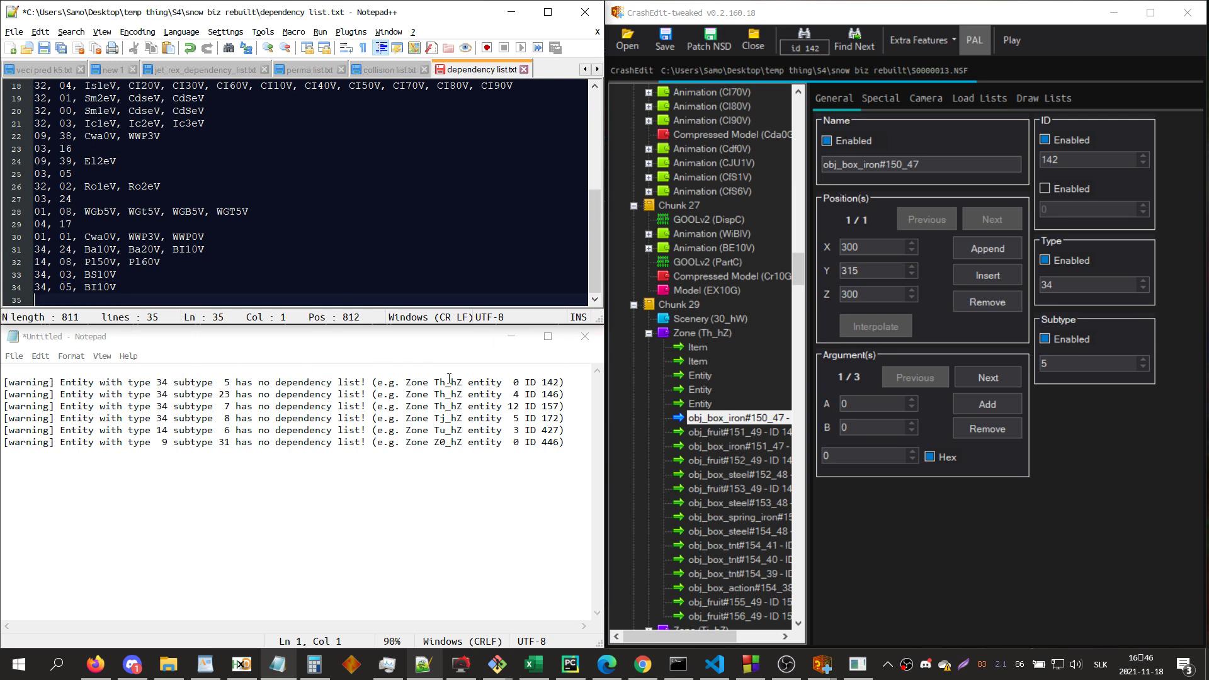
left_click(561, 382)
key("Home")
key("shift+Down")
key("Delete")
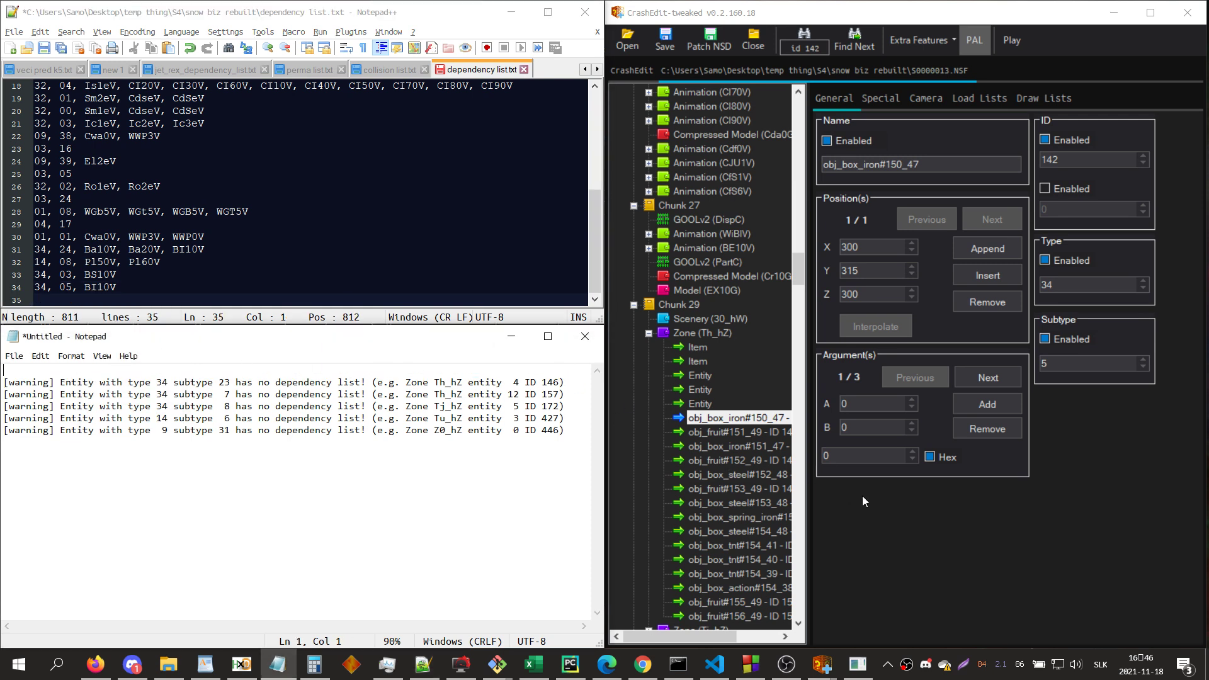
- Search CrashEdit for "146" and inspect the crates in zone Th_hZ
left_click(893, 525)
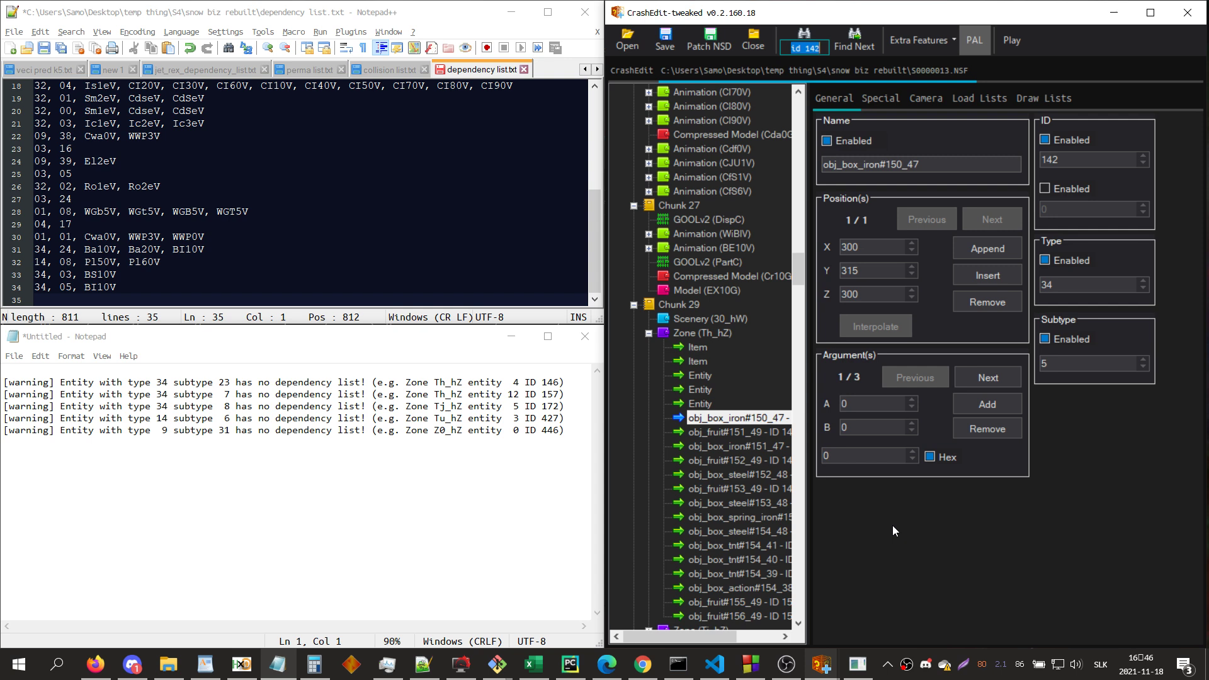
type("146")
key("Return")
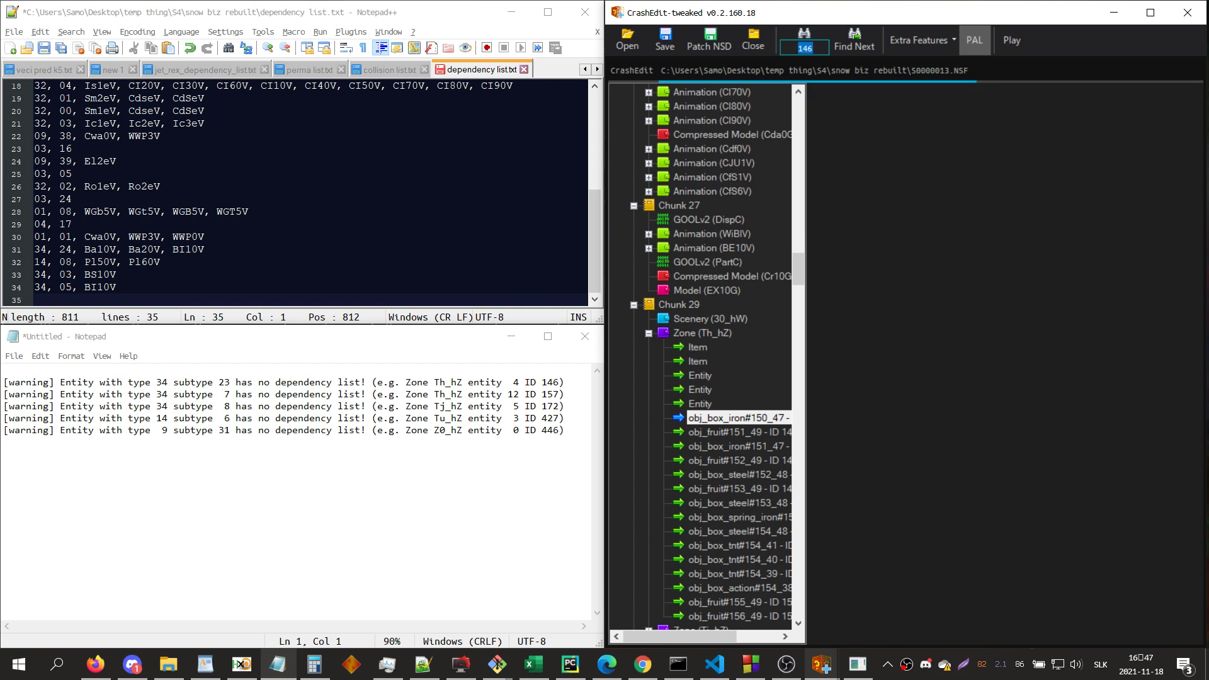
left_click(700, 335)
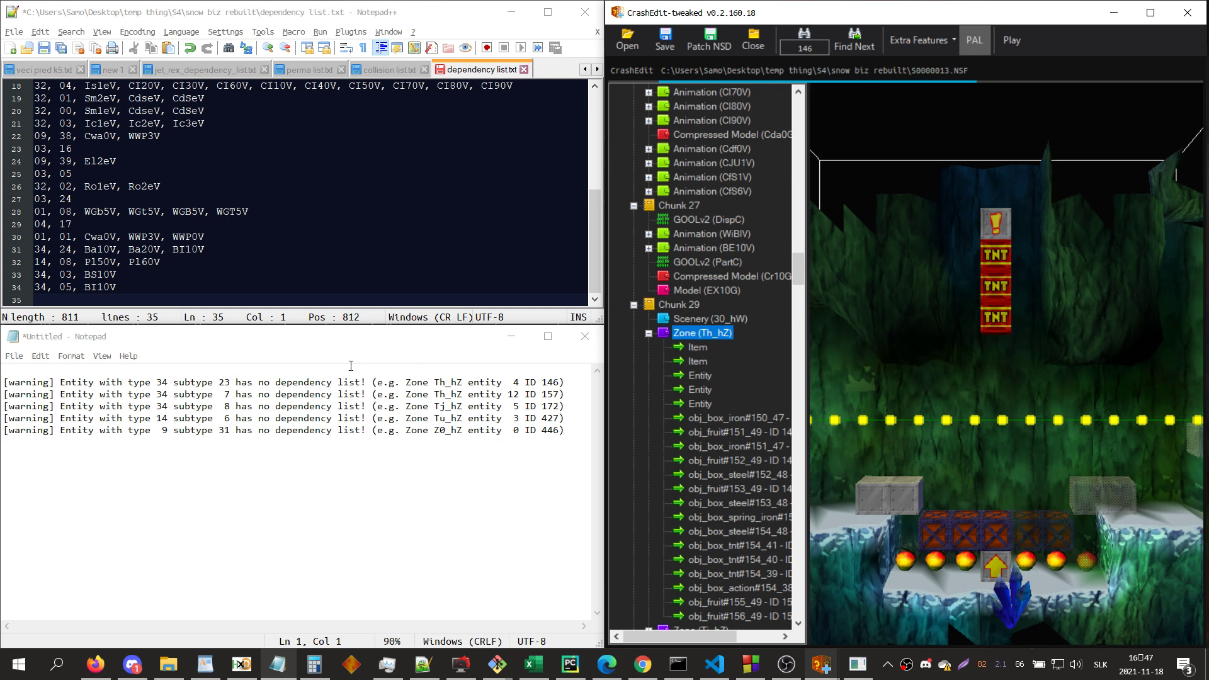
- Add the line "34, 23, Bs10V" to dependency list.txt, verified by a CrashEdit search for "bs10v", and delete the type 34 subtype 23 warning from Notepad
left_click(74, 296)
type("34, 23, Bs10V")
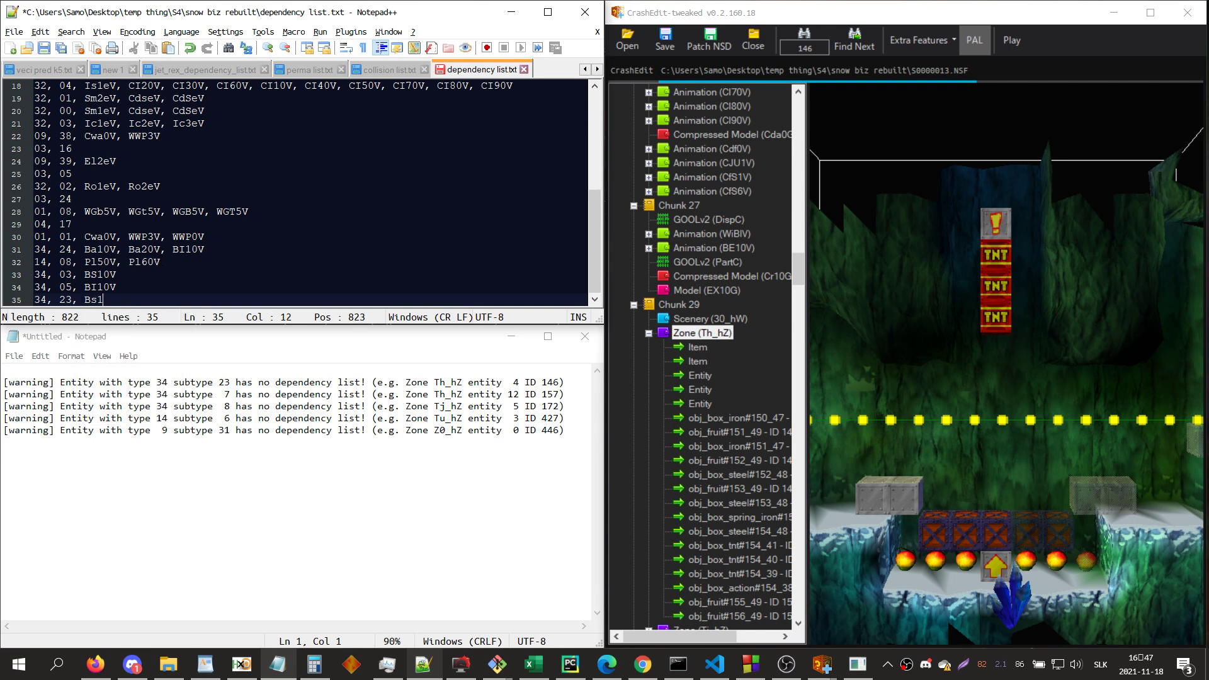
key("alt+Tab")
type("bs10v")
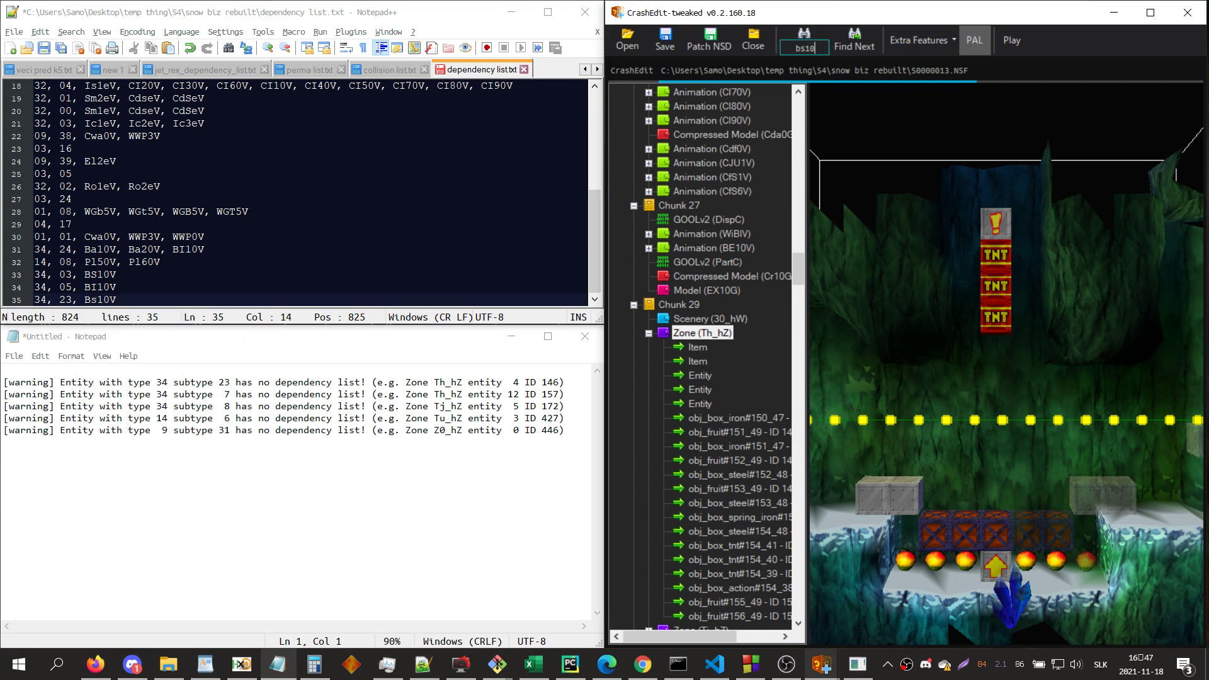
key("Return")
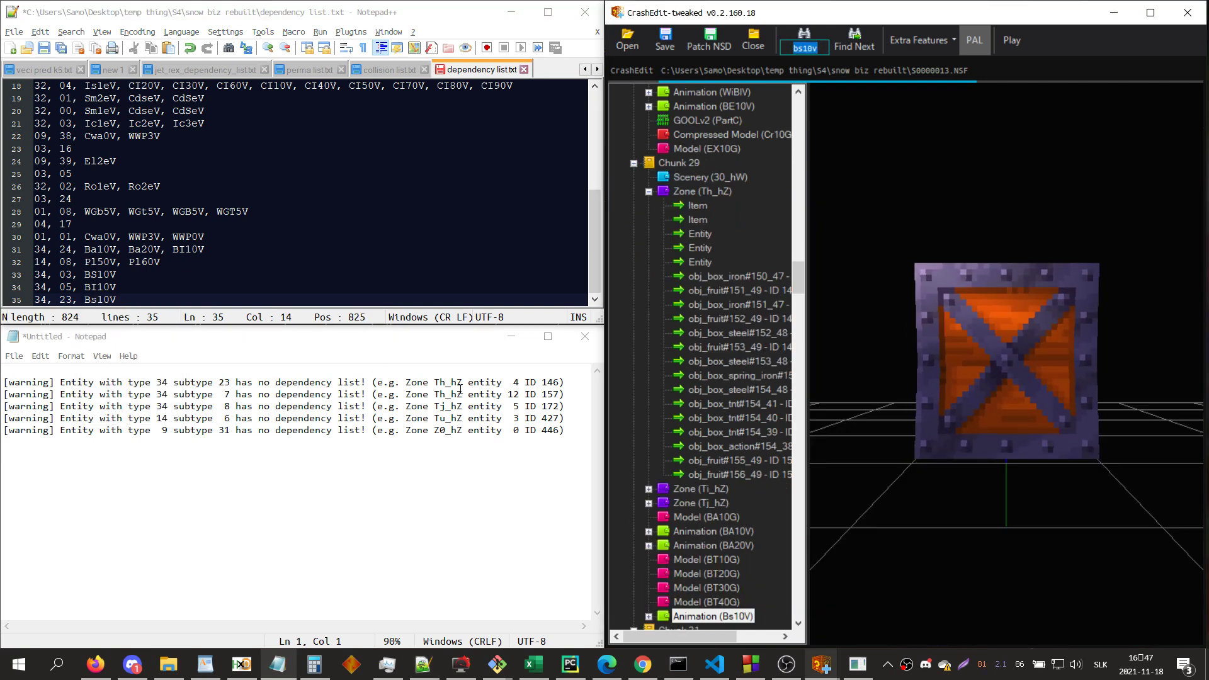
left_click(565, 340)
key("Delete")
- Search CrashEdit for "157" to inspect its crate in zone Th_hZ, and search for "n (ba" to check the matching animation
left_click(928, 354)
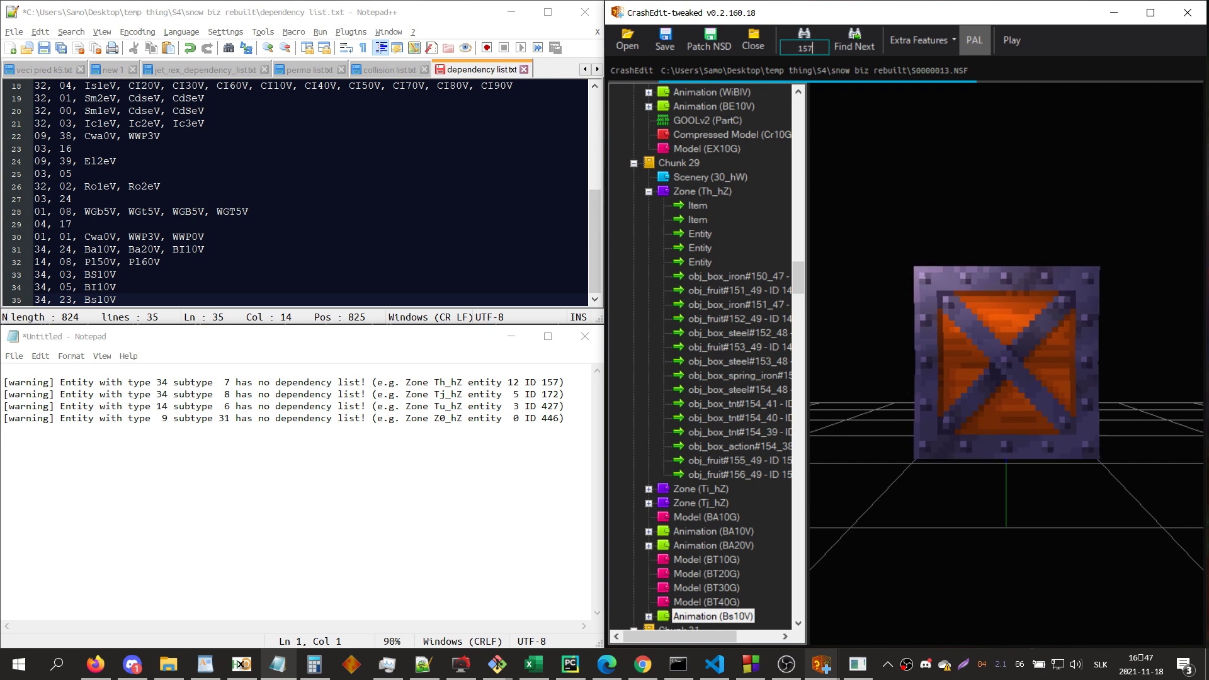
key("ctrl+f")
type("157")
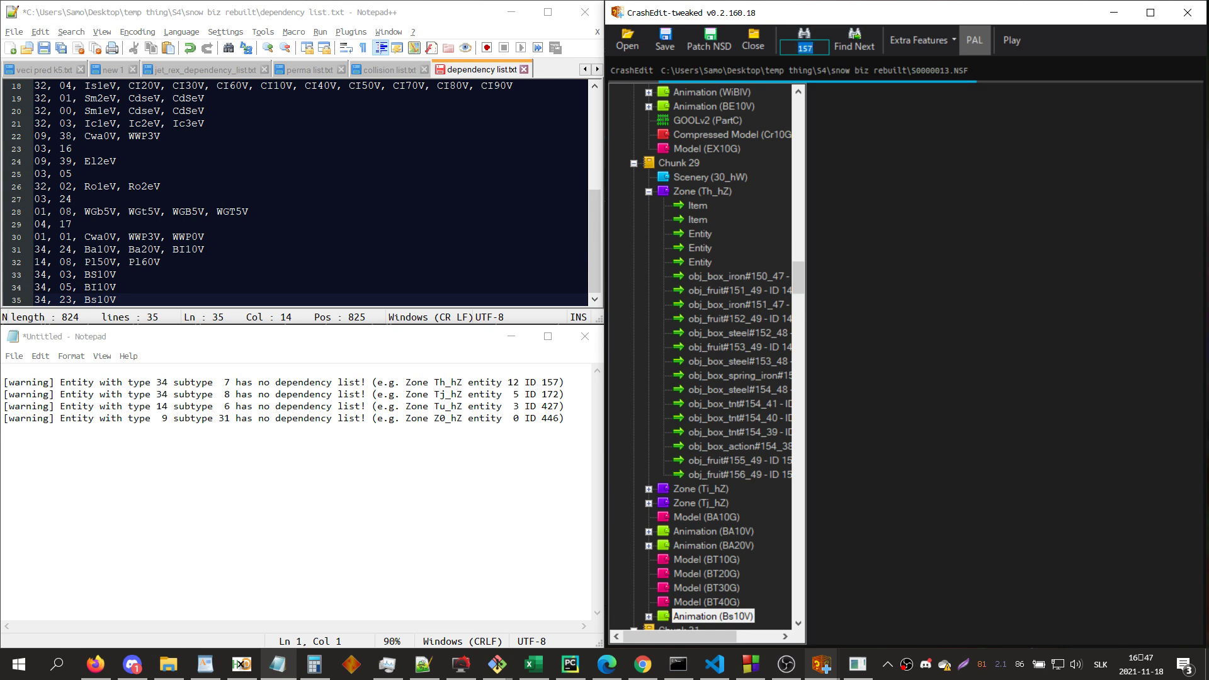
key("Return")
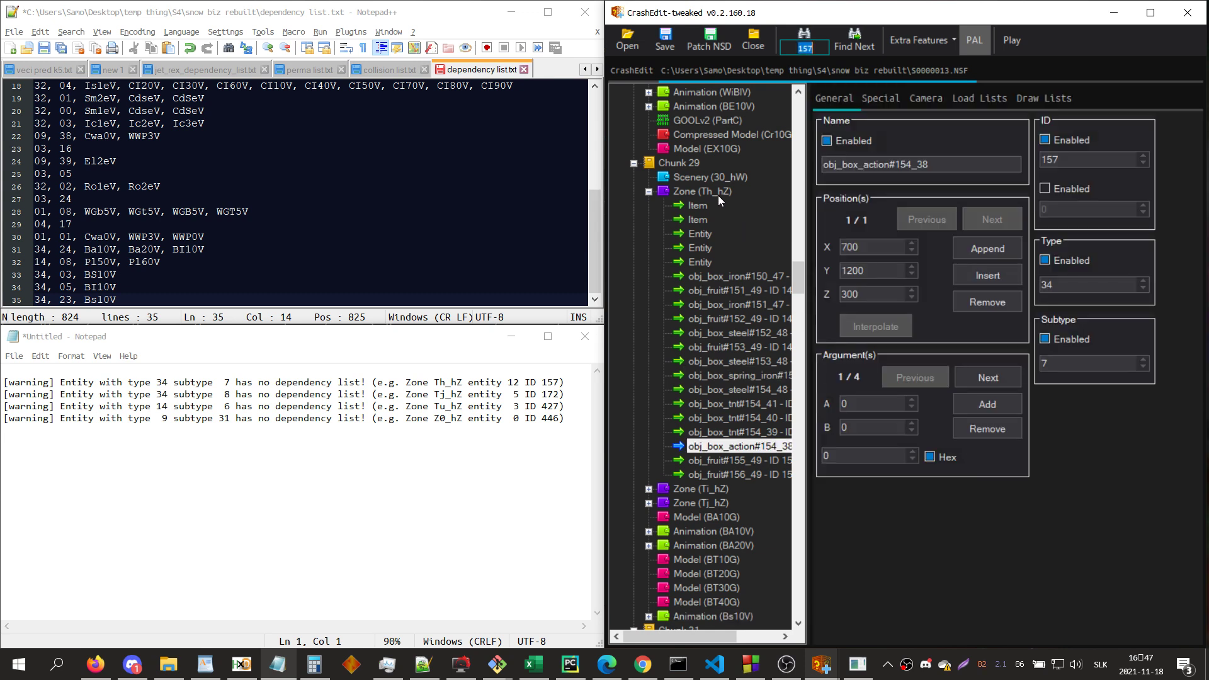
left_click(710, 177)
left_click(700, 194)
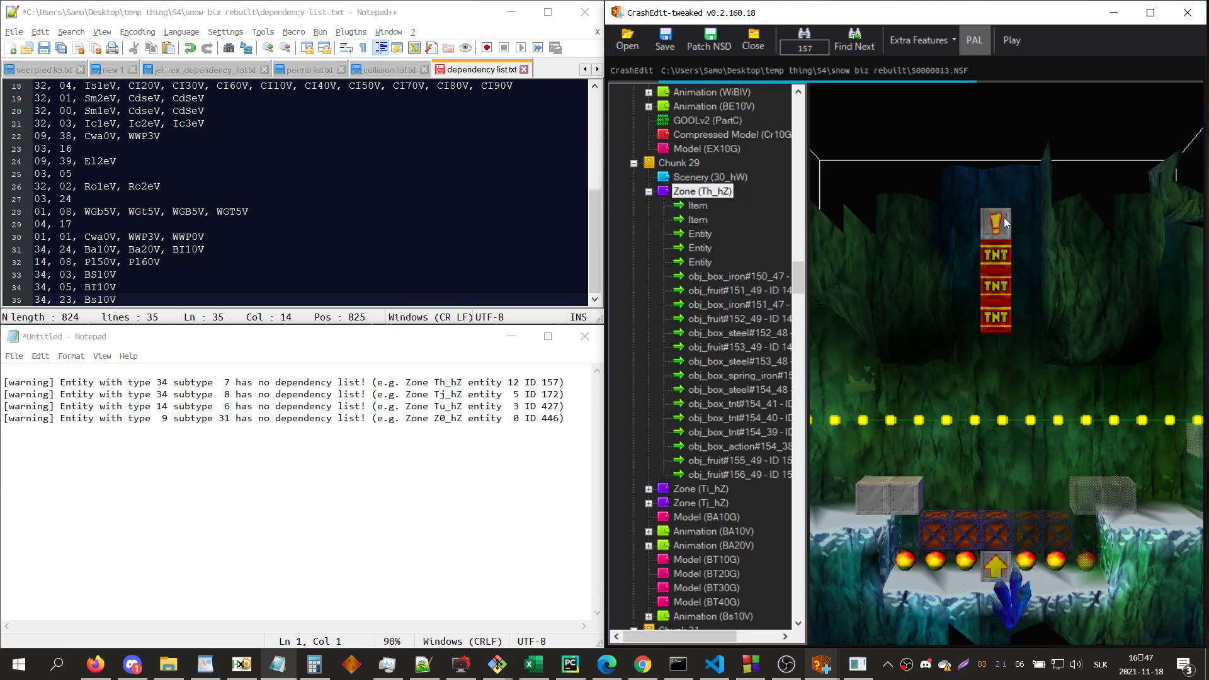
key("ctrl+f")
type("n (ba")
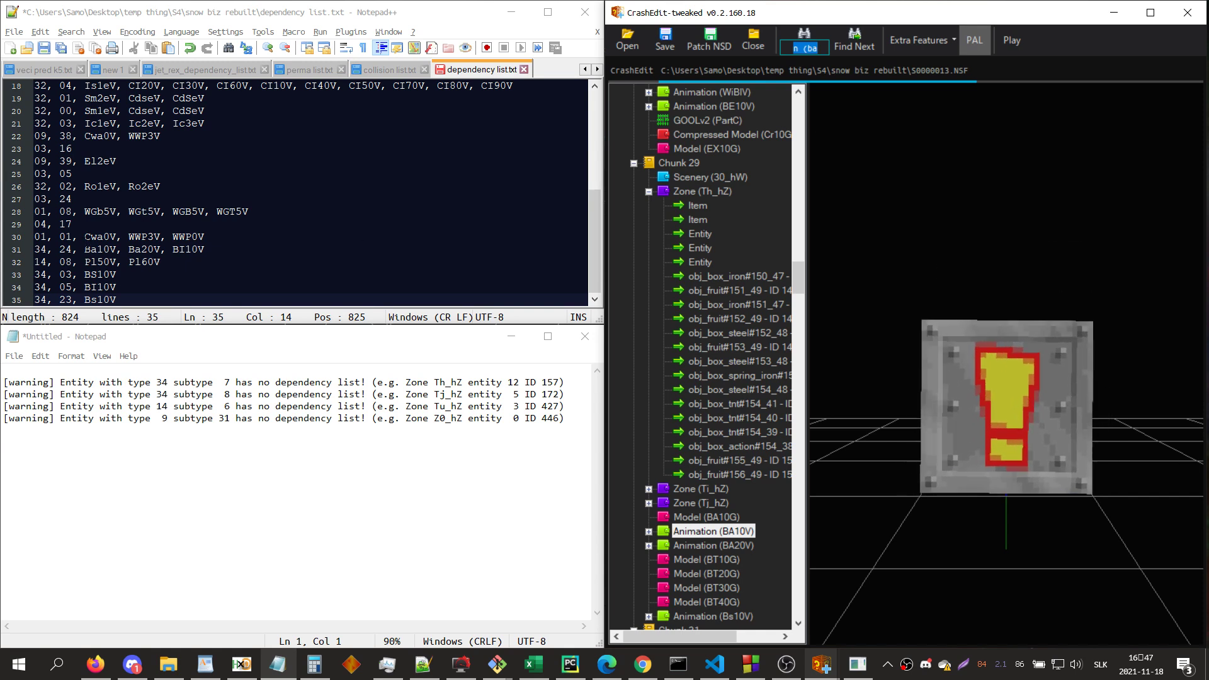
- Add the line "34, 07, BA10V, BA20V, BI10V" to dependency list.txt and delete the type 34 subtype 7 warning from the Notepad list
left_click(126, 293)
key("Return")
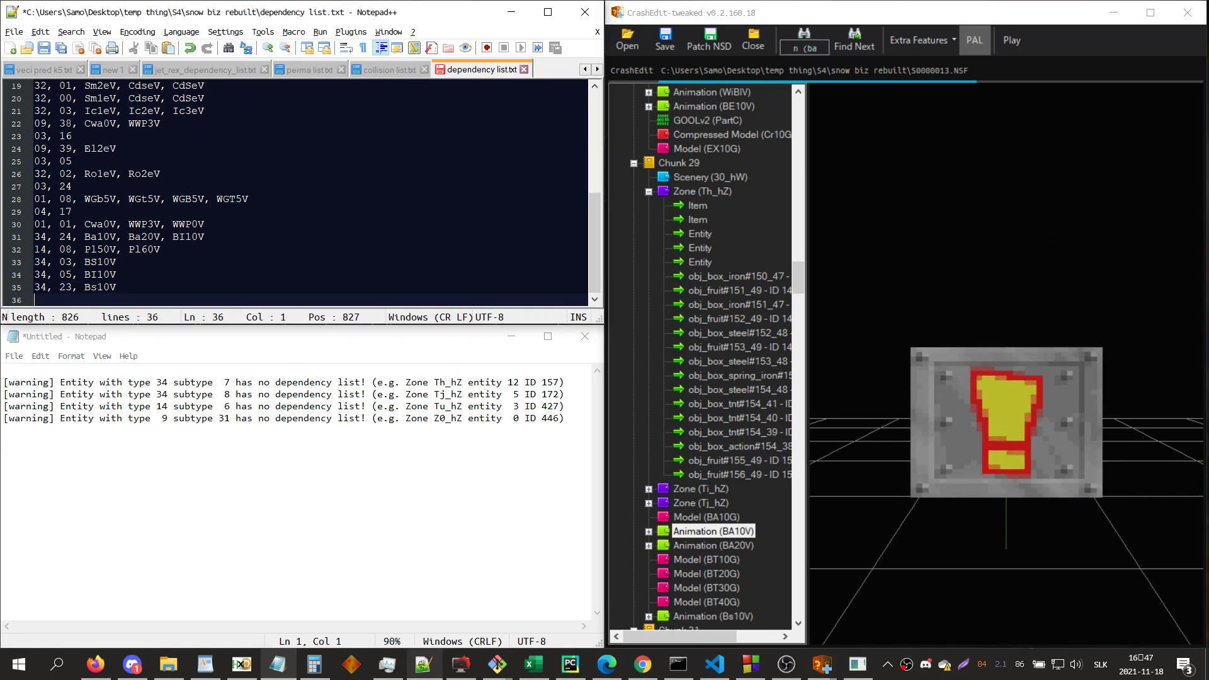
type("34")
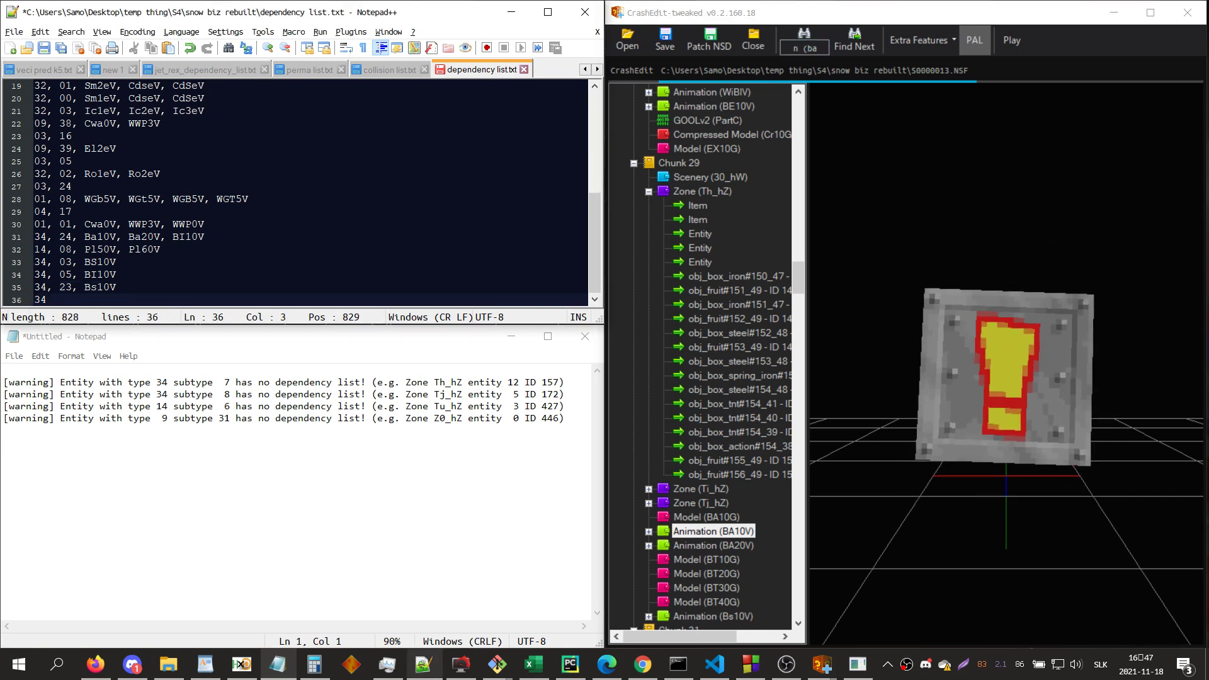
type(", 07, B")
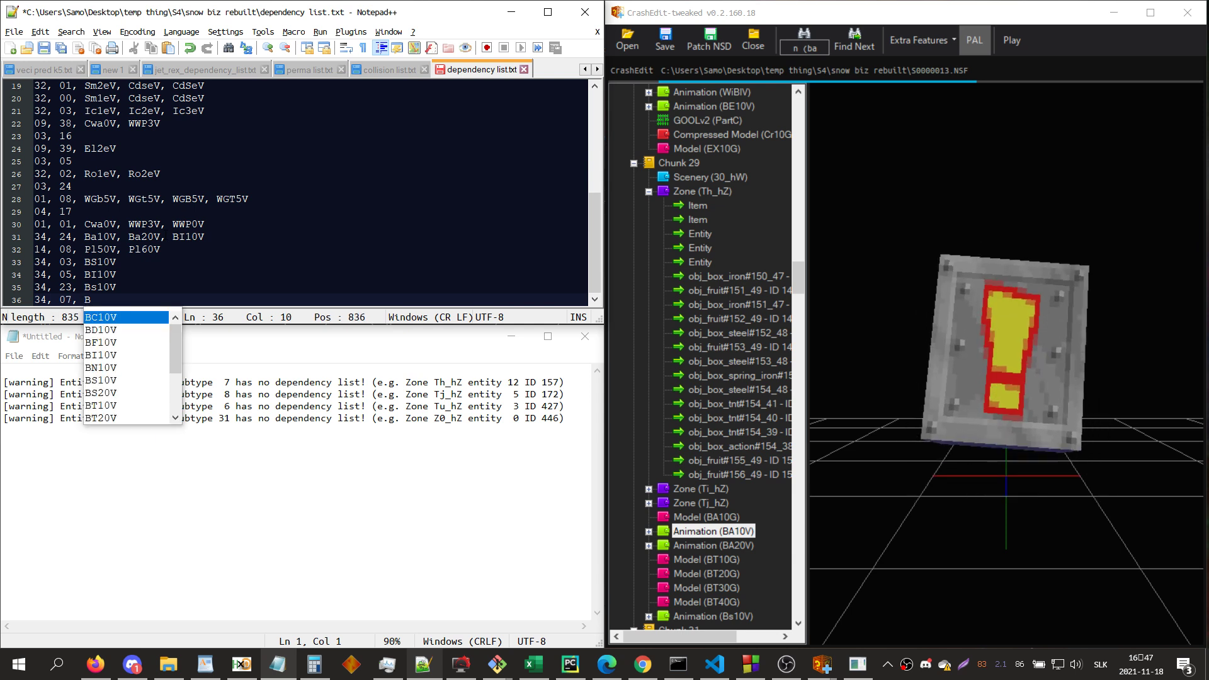
type("A10V, BA")
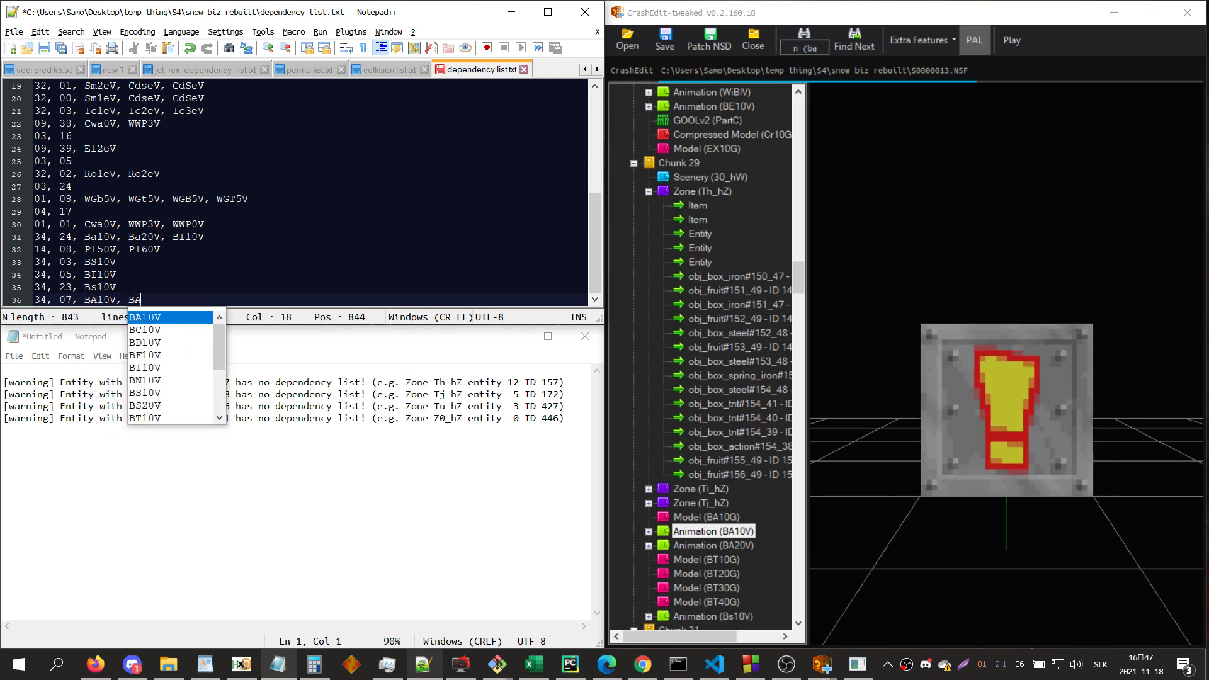
type("20V, ")
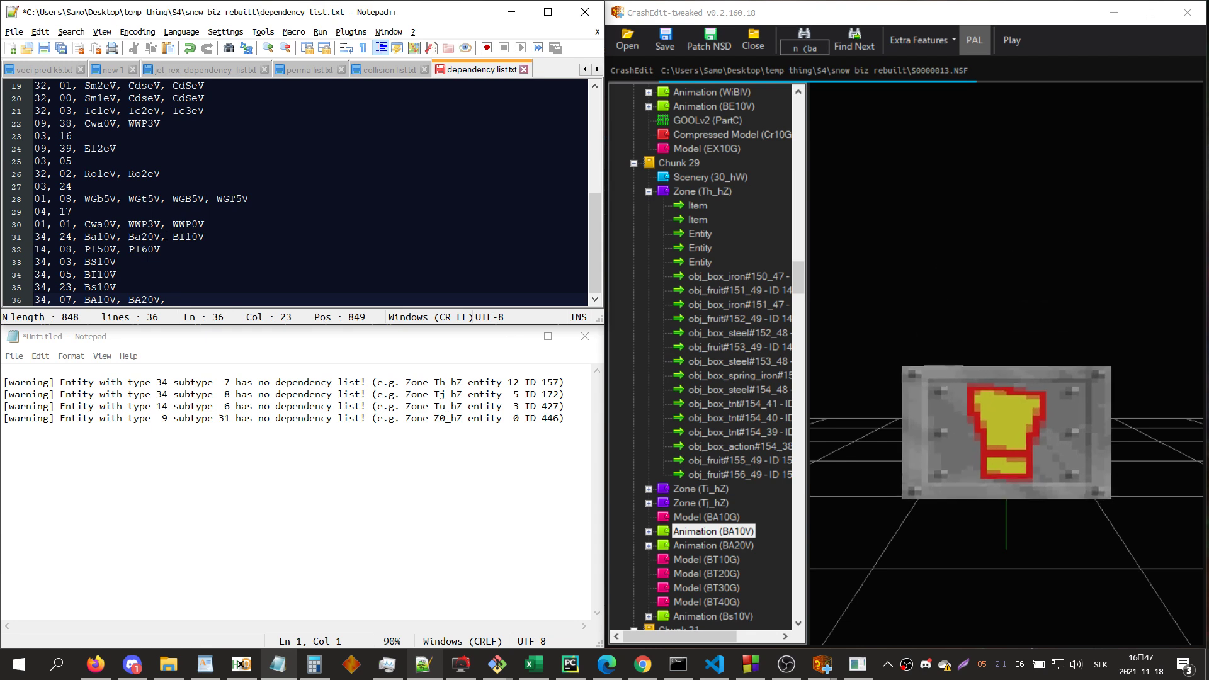
type("BI")
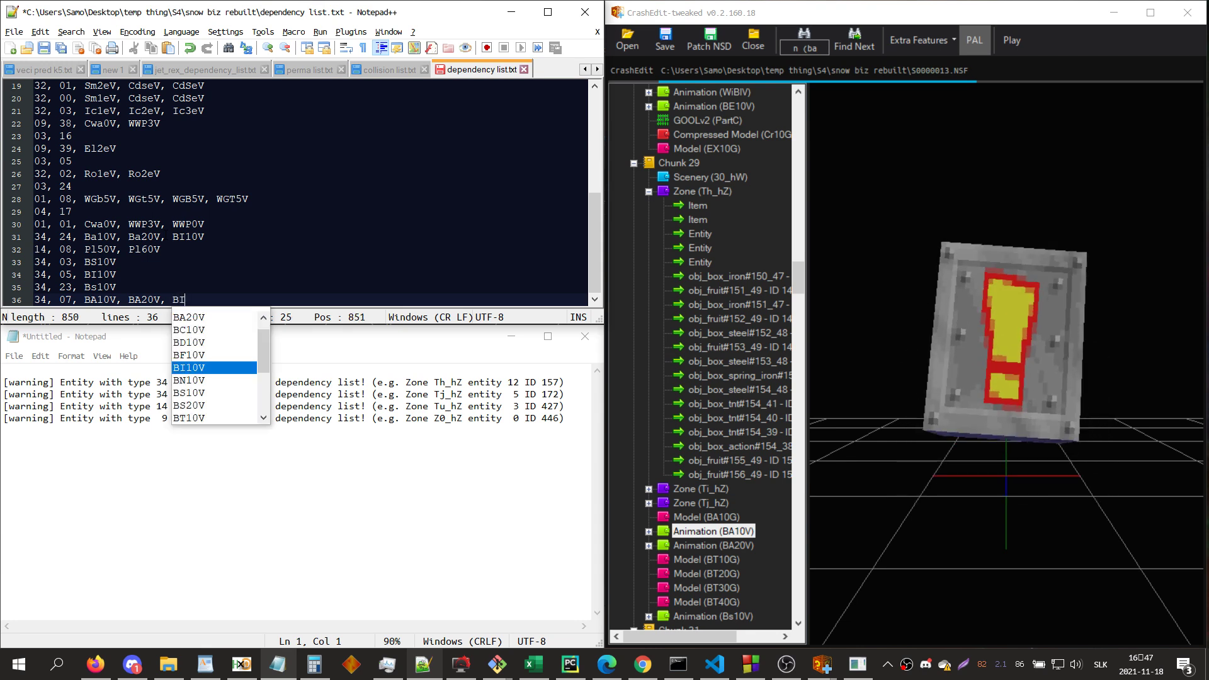
type("10V")
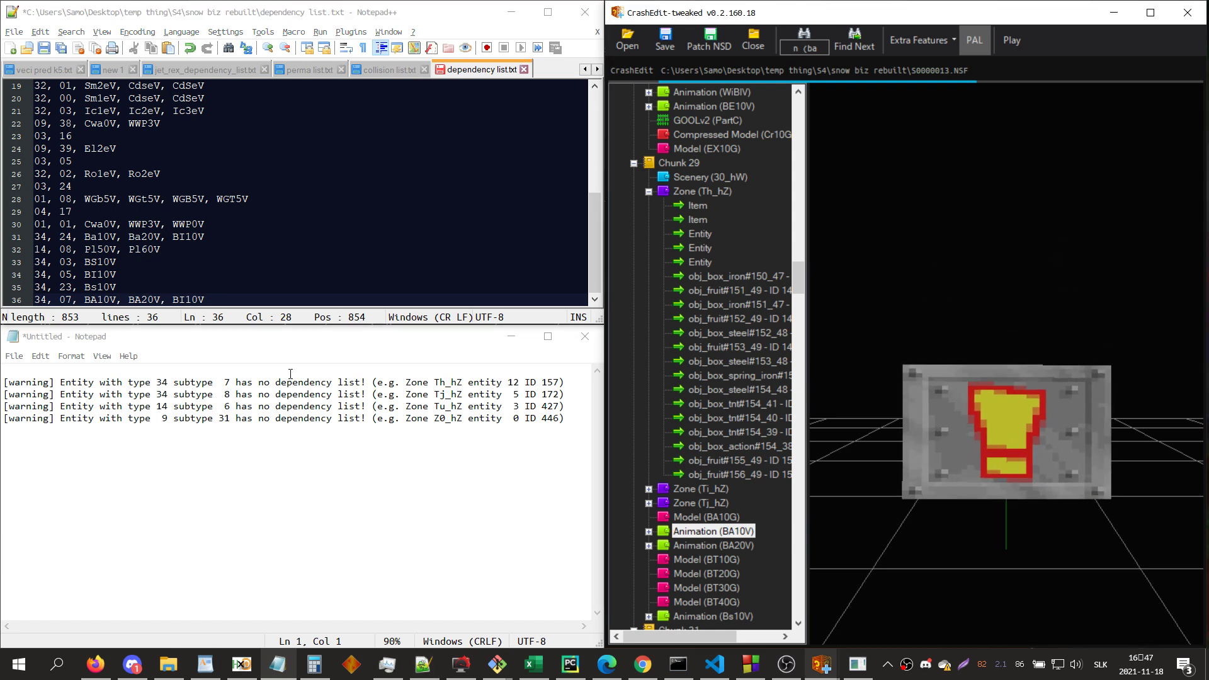
left_click_drag(5, 371, 591, 379)
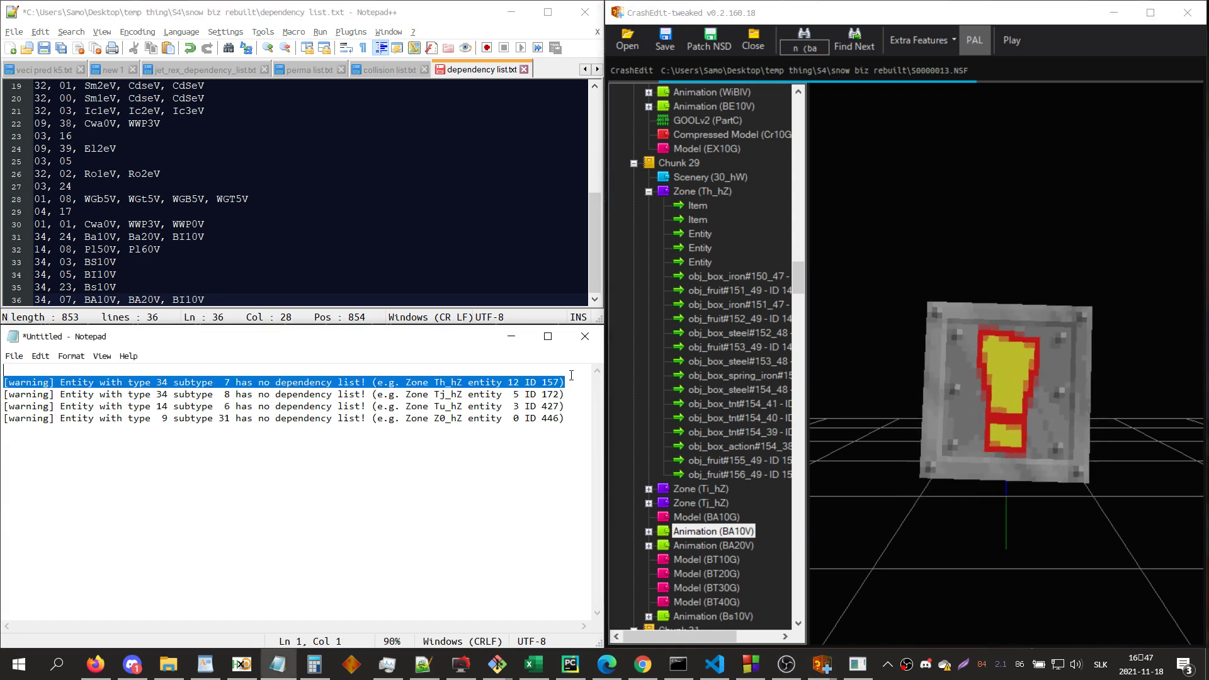
key("BackSpace")
- Search CrashEdit for "172", refined to "id 172", to inspect the entity in zone Tj_hZ, and start a new line in dependency list.txt
left_click(1023, 448)
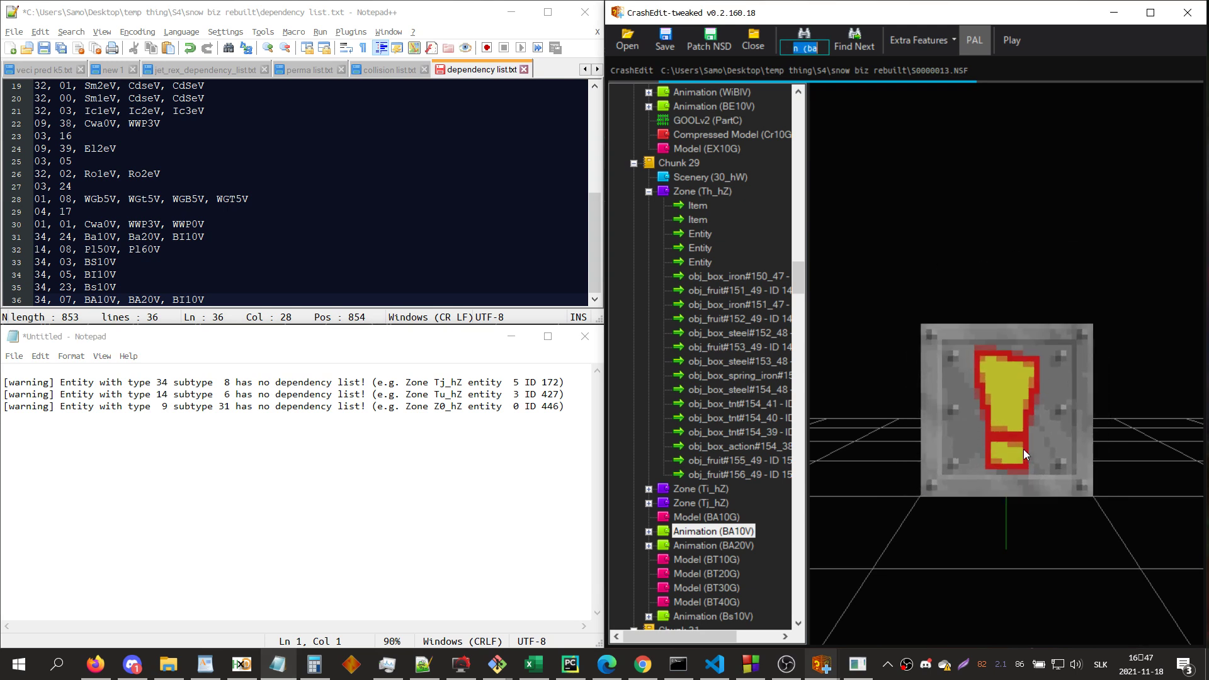
type("172")
key("Return")
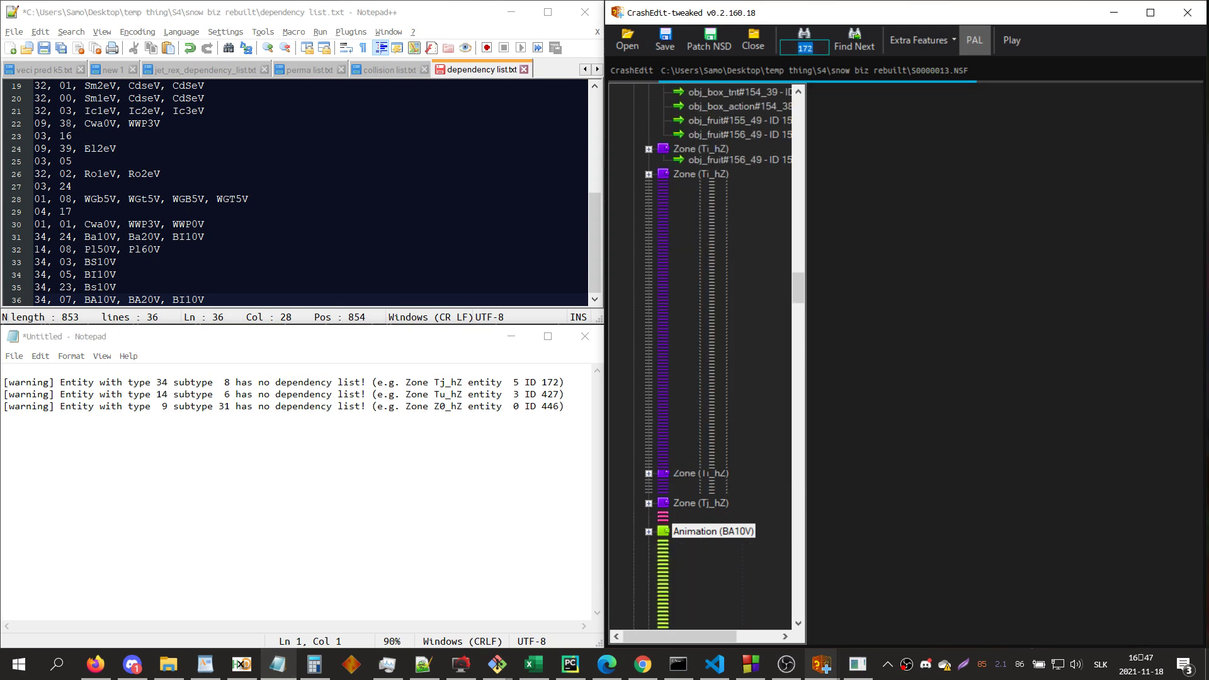
key("Return")
left_click(245, 302)
key("Return")
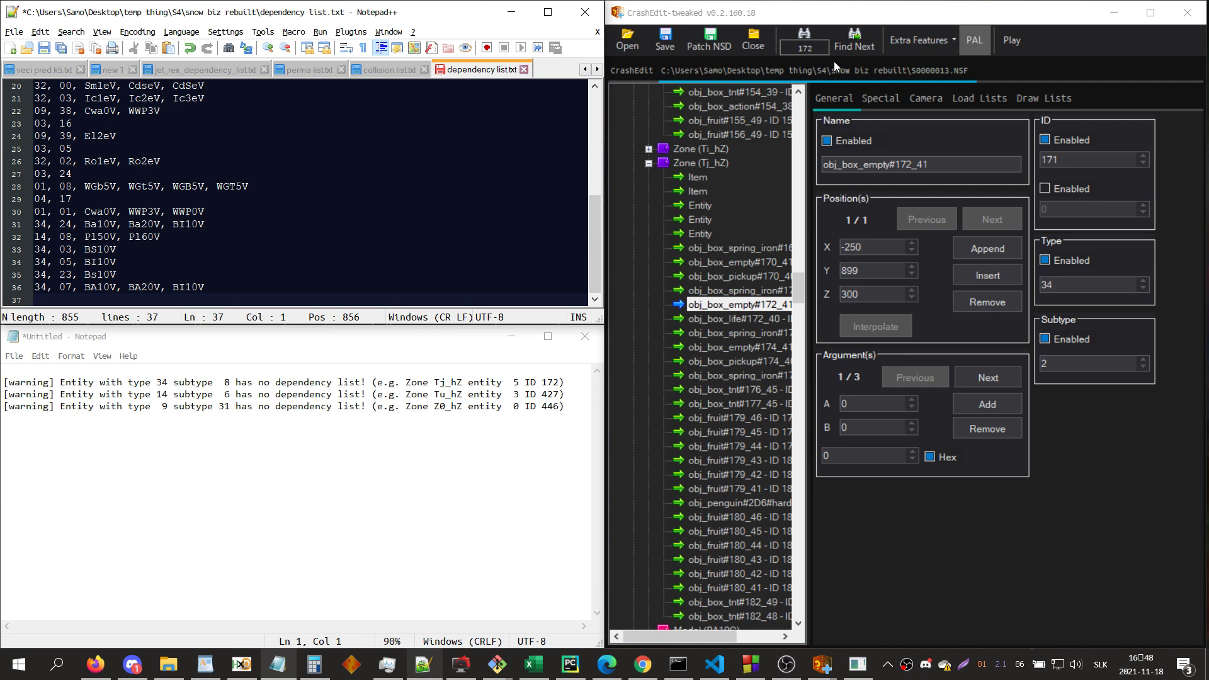
left_click(850, 54)
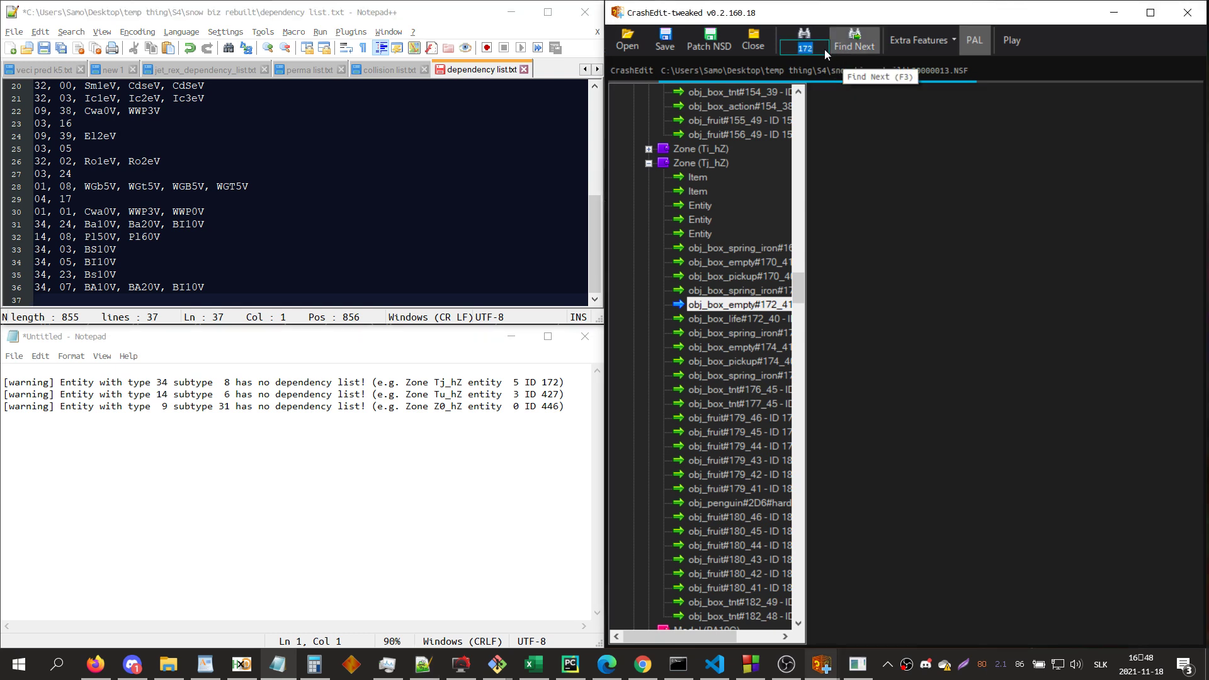
left_click(835, 49)
key("Home")
type("id")
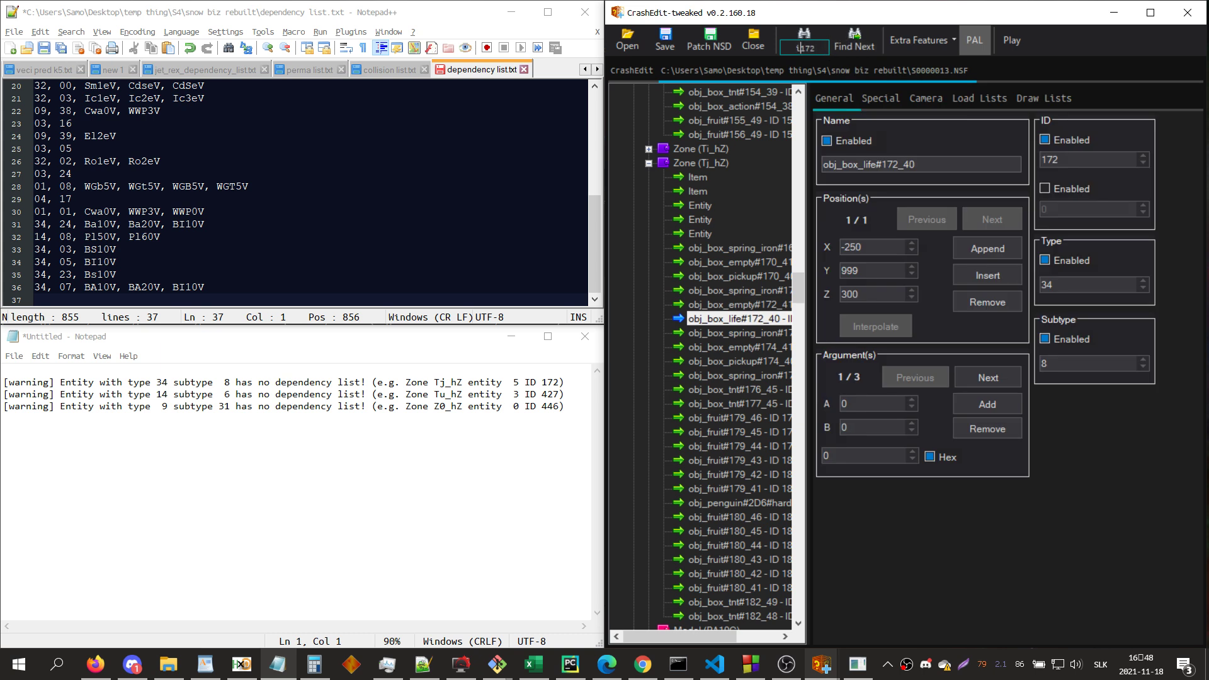
key("ctrl+a")
- Add the line "34, 08, BL10V" to dependency list.txt and delete the type 34 subtype 8 warning from the Notepad list
key("alt+Tab")
type("34, ")
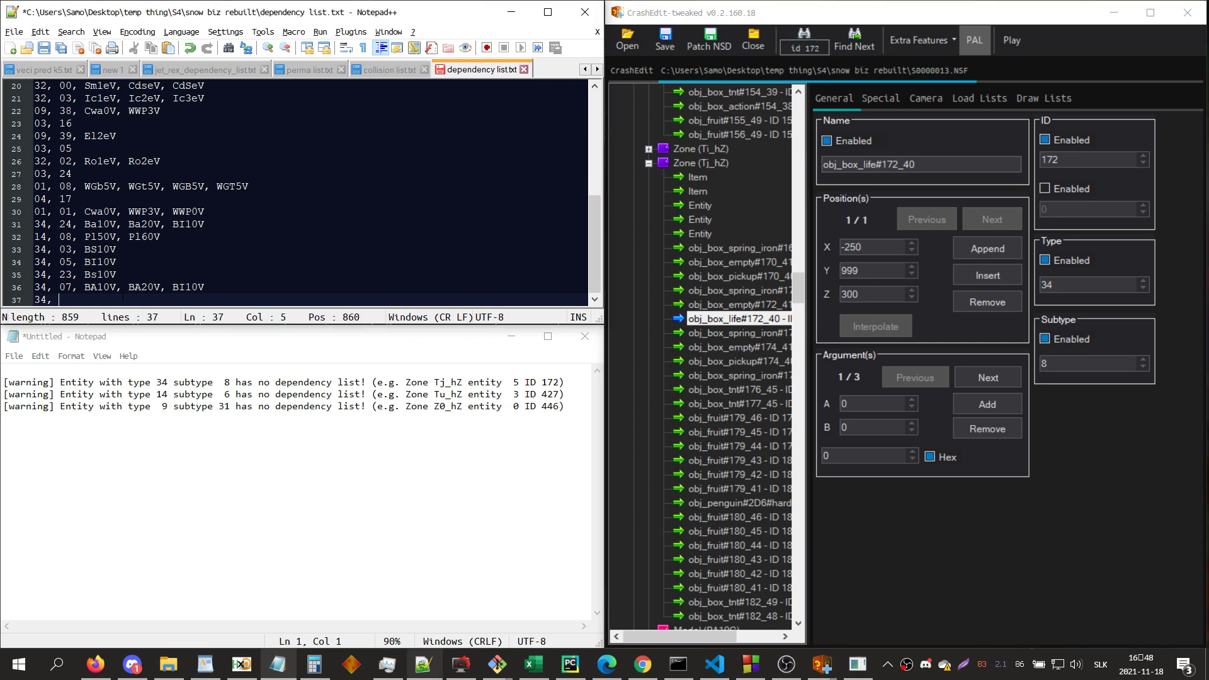
type("08, BI")
type("10V")
key("Return")
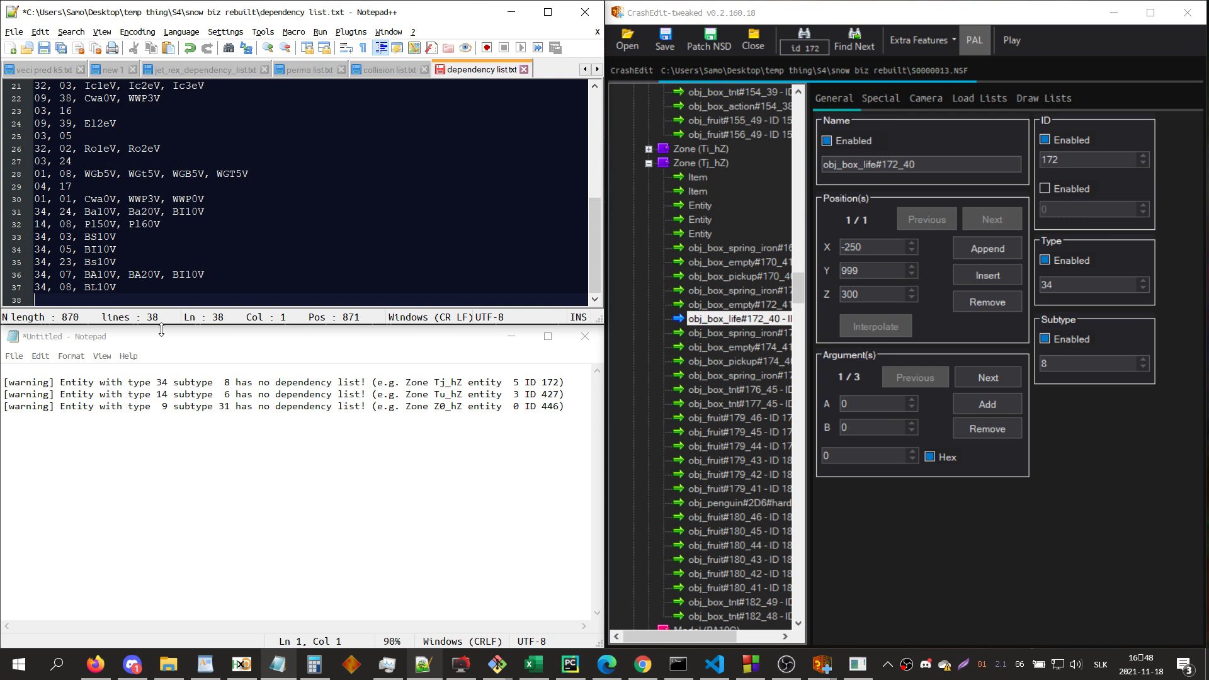
left_click(538, 382)
key("Home")
key("shift+Down")
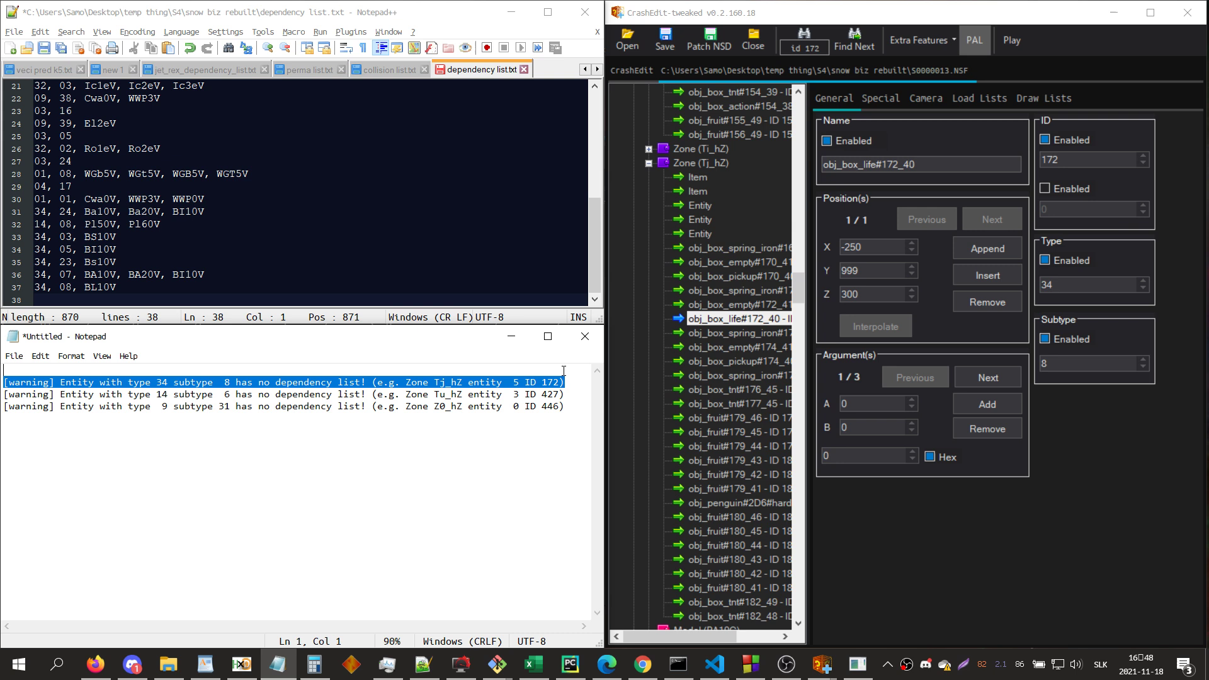
key("Delete")
- Search CrashEdit for "427" and begin a new "14, 06," line in dependency list.txt
left_click(986, 554)
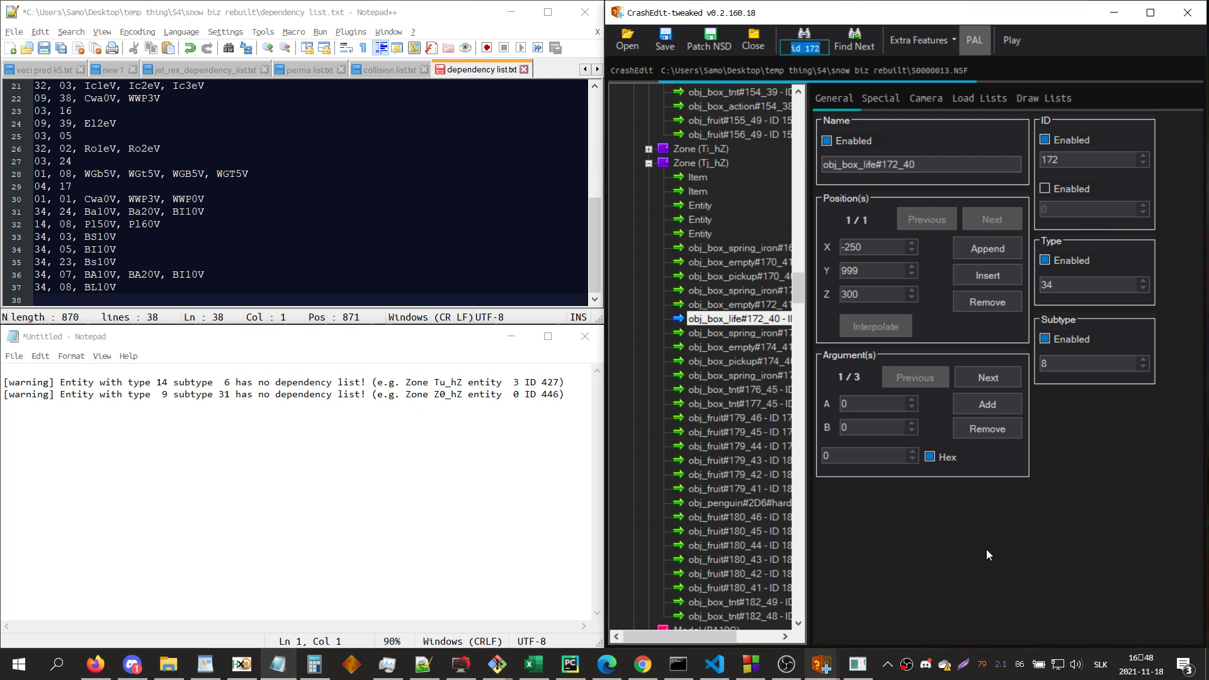
type("427")
key("Return")
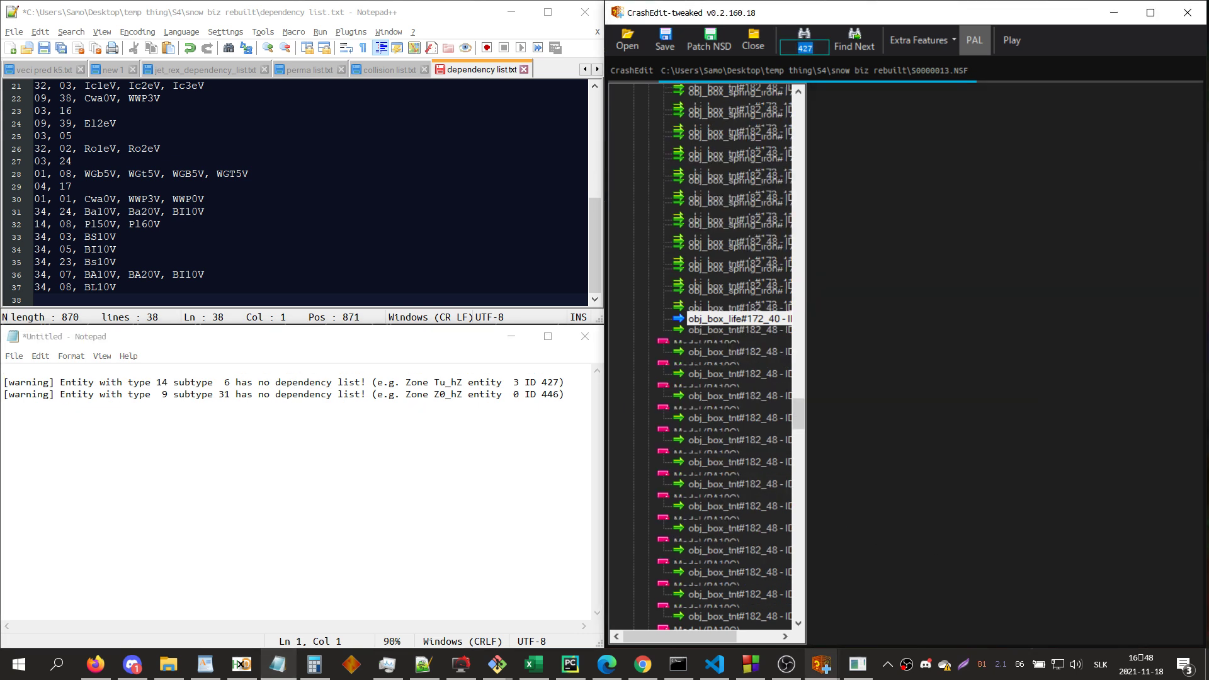
left_click(52, 287)
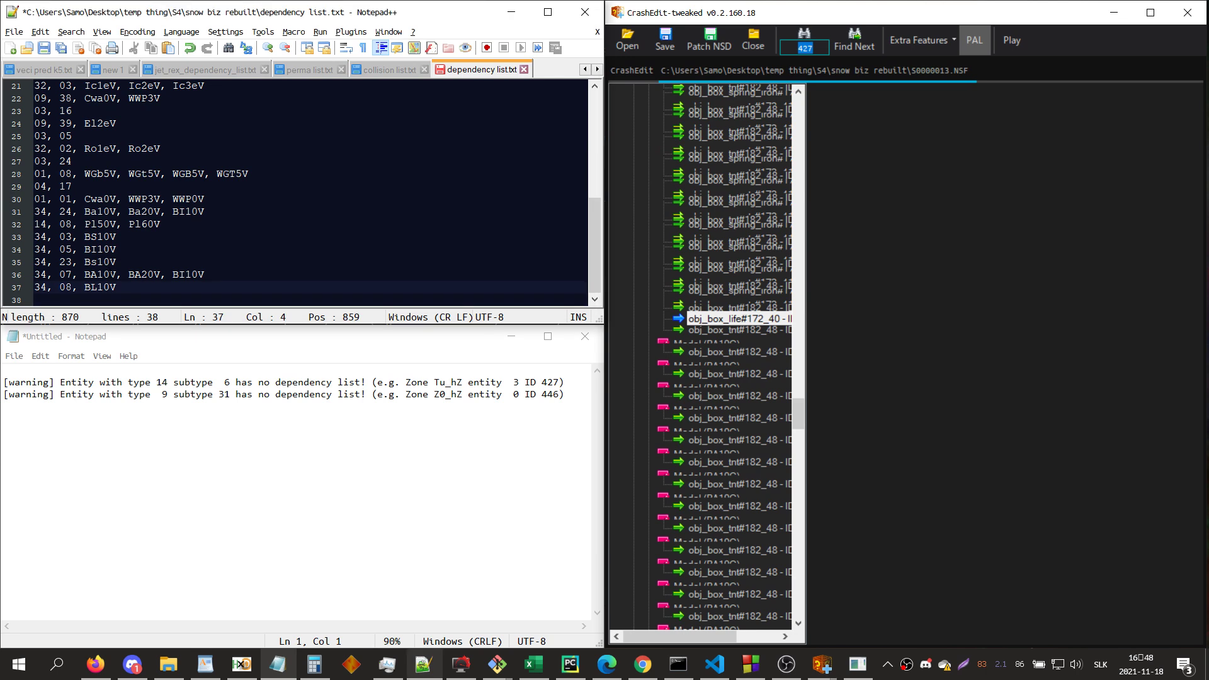
left_click(37, 300)
type("14, 06,")
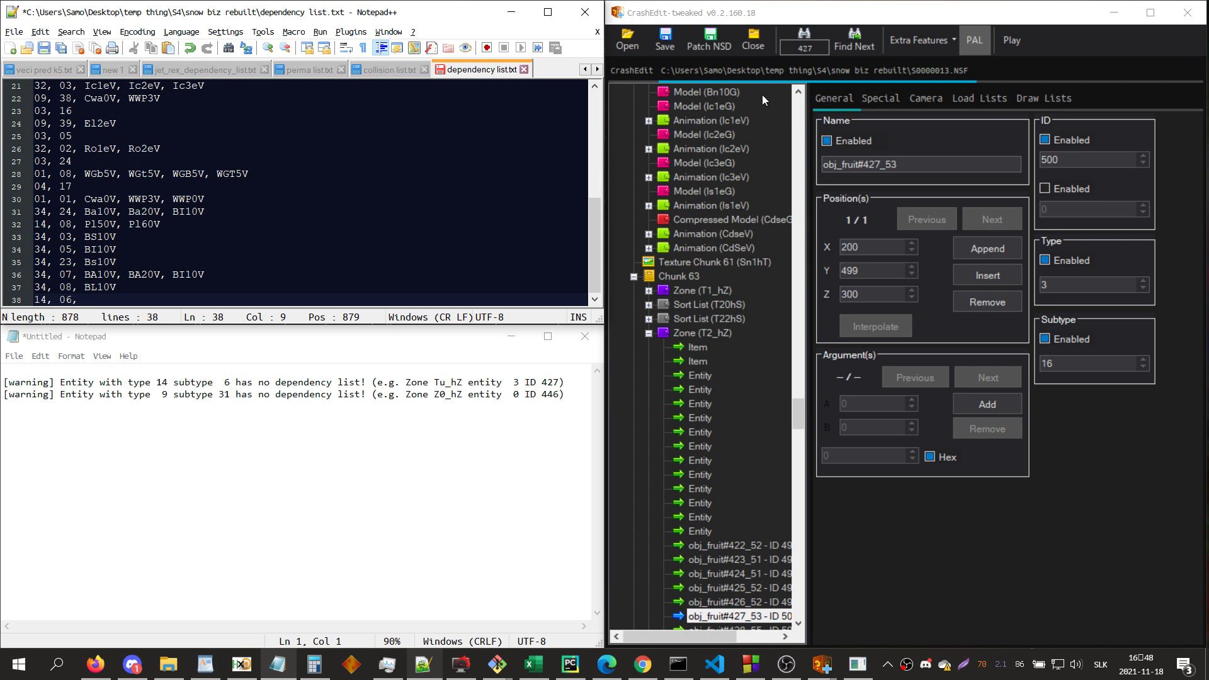
- Search CrashEdit for "id 427" to inspect the entity in zone Tu_hZ, and search for "n (pl" to check its animation
left_click(883, 41)
scroll(757, 428, "down", 2)
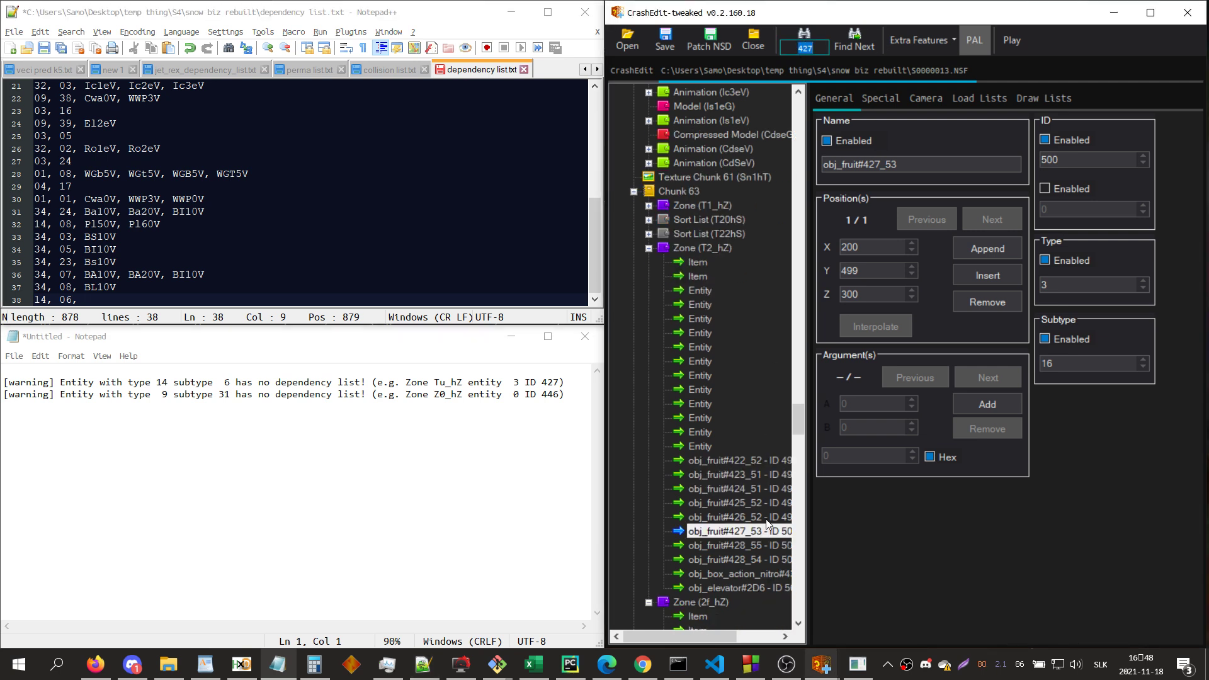
left_click(791, 42)
type("id")
key("Return")
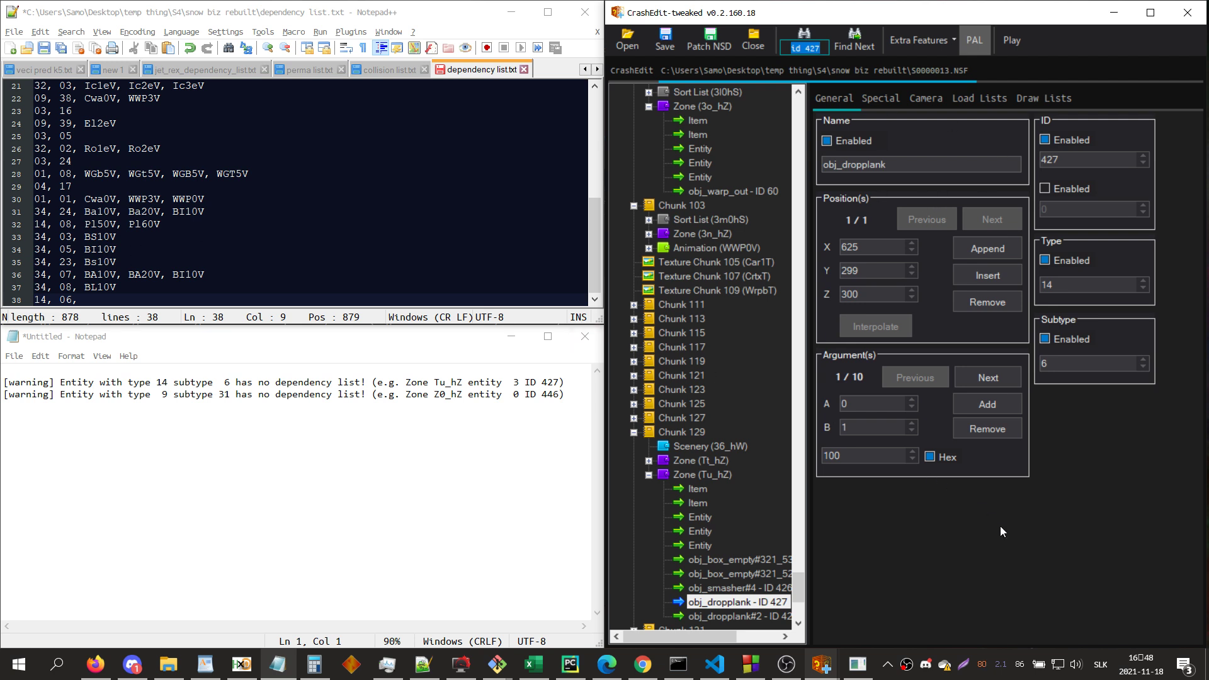
key("BackSpace")
type("n (pl")
key("Return")
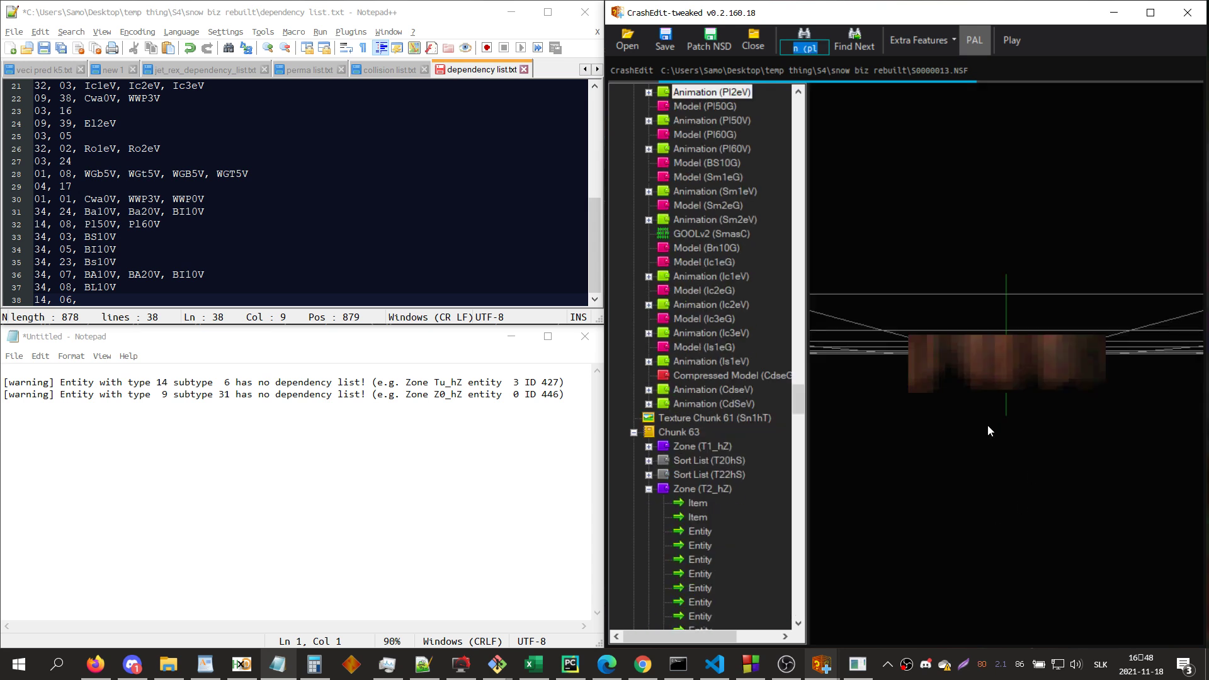
- Add Pl2eV to the "14, 06," line in dependency list.txt and delete the type 14 subtype 6 warning from the Notepad list
left_click(126, 303)
type("Pl2eV")
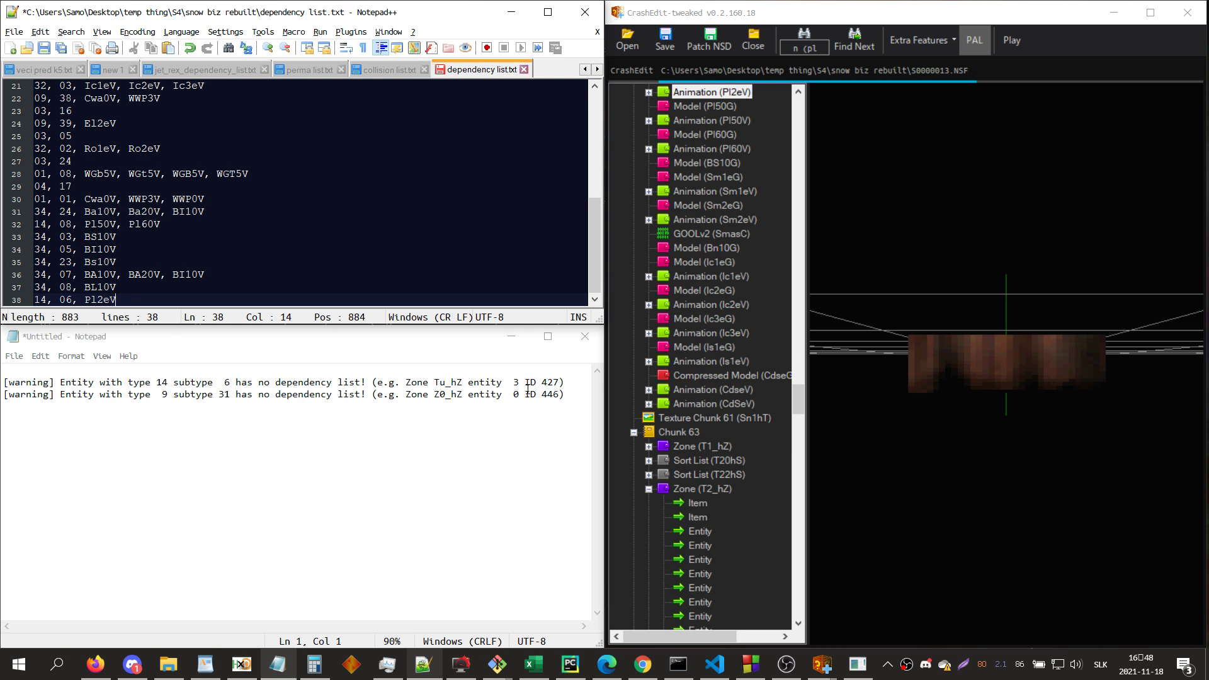
left_click_drag(4, 382, 3, 394)
key("Delete")
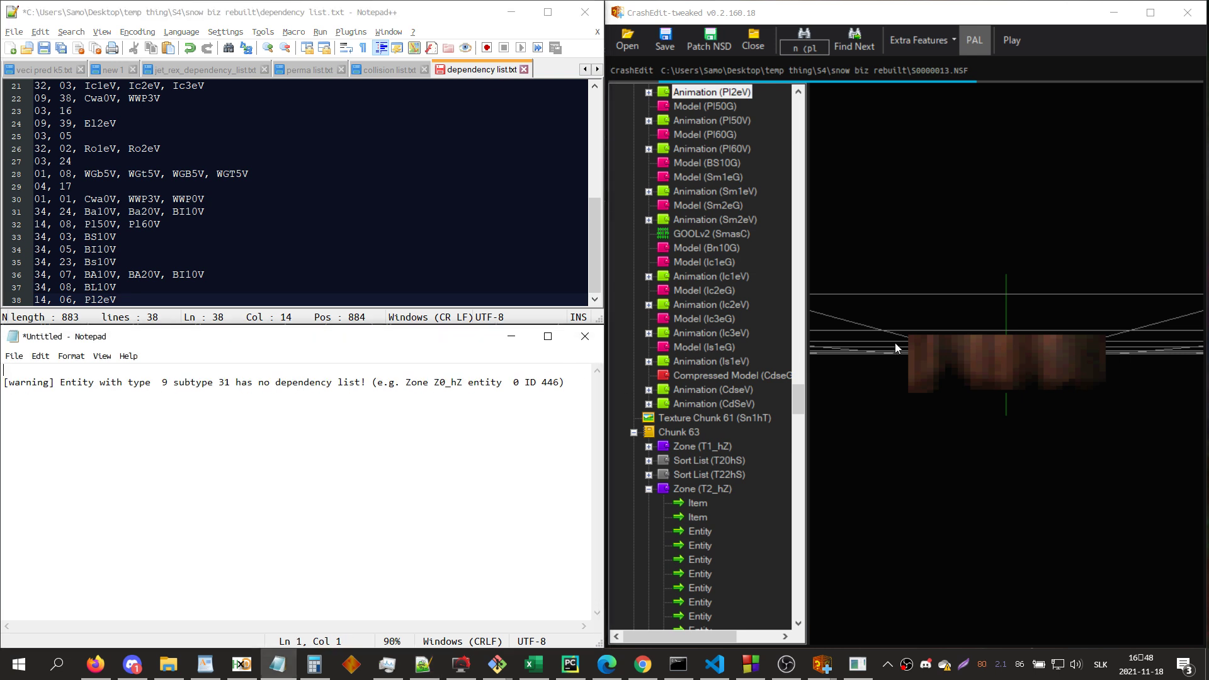
- Search CrashEdit for "446" to inspect the type 9 subtype 31 entity in zone Z0_hZ
left_click(981, 374)
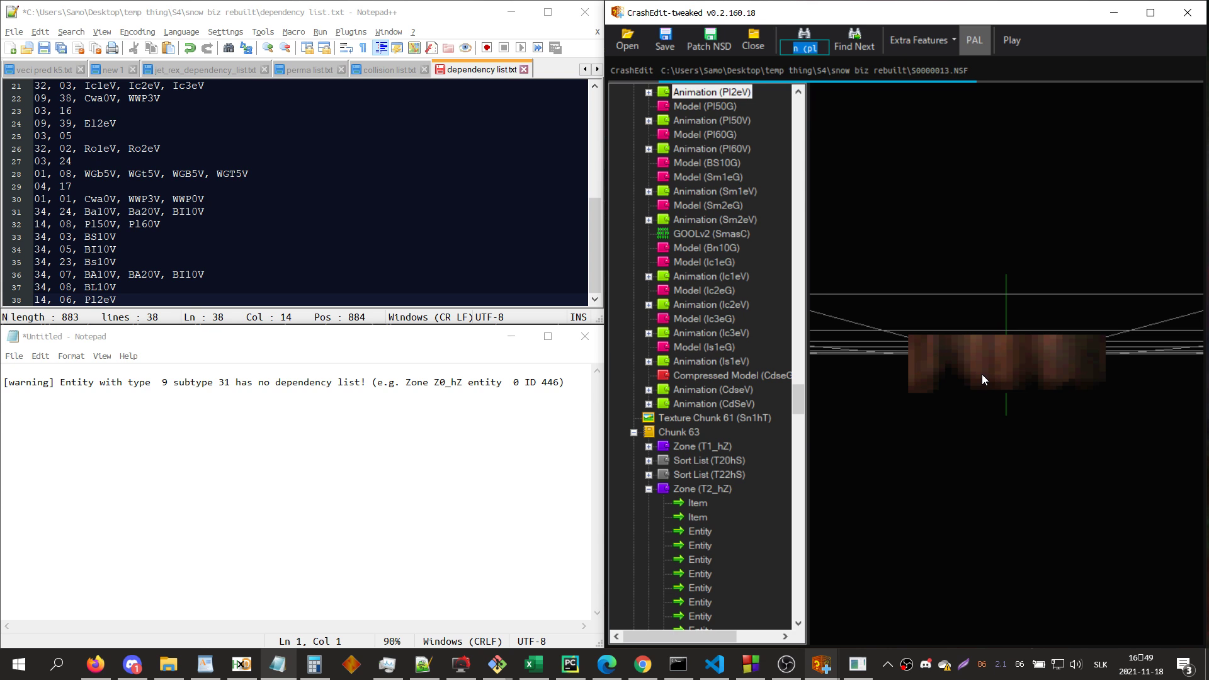
type("446")
key("Return")
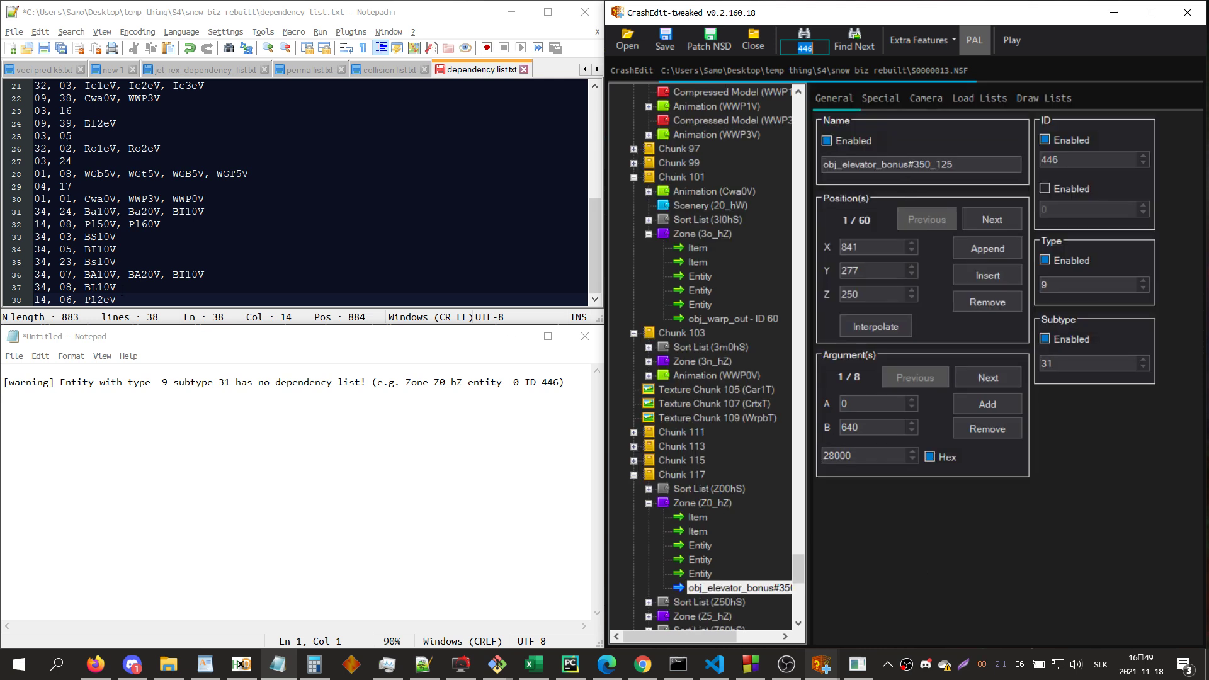
- Add a new line "09, 31, El2eV" at the end of dependency list.txt and save the file
left_click(138, 295)
key("Return")
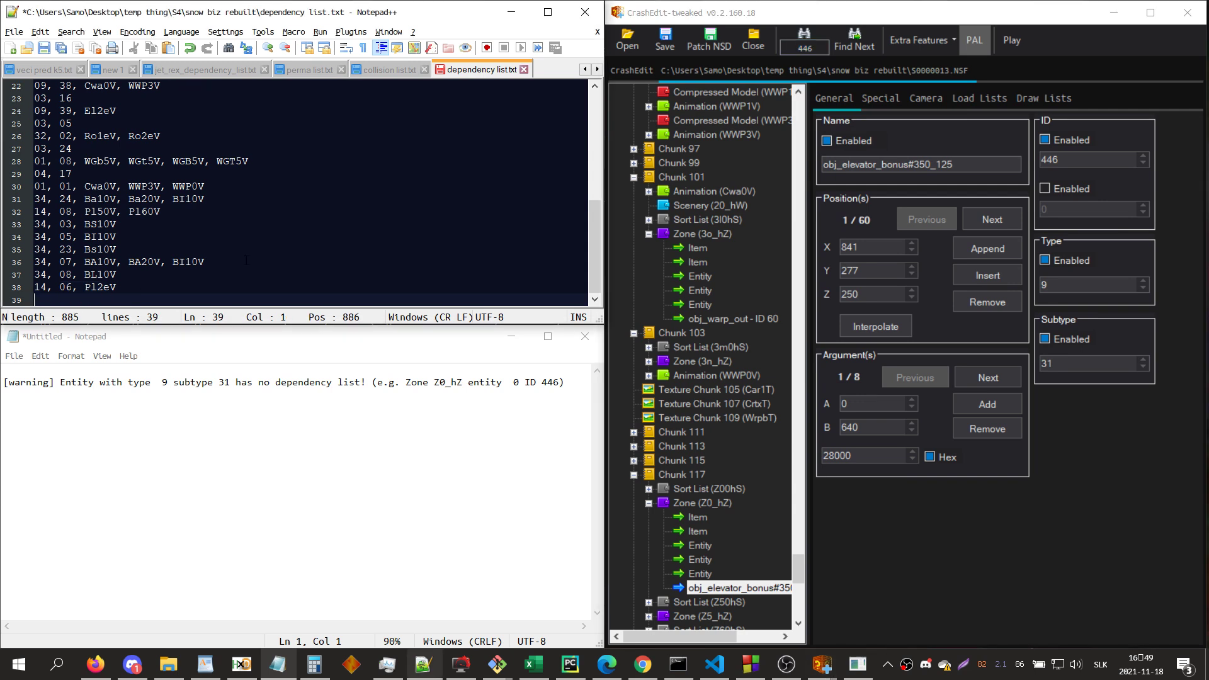
type("09, 31, El2ev")
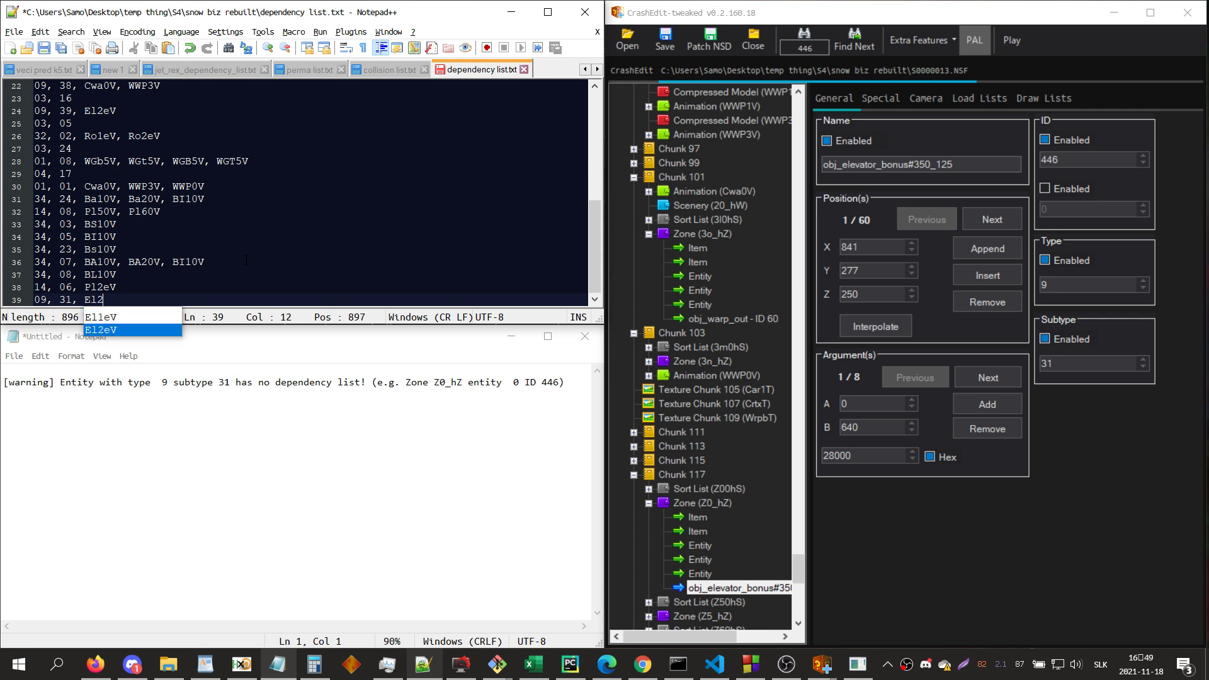
key("BackSpace")
type("V")
key("ctrl+s")
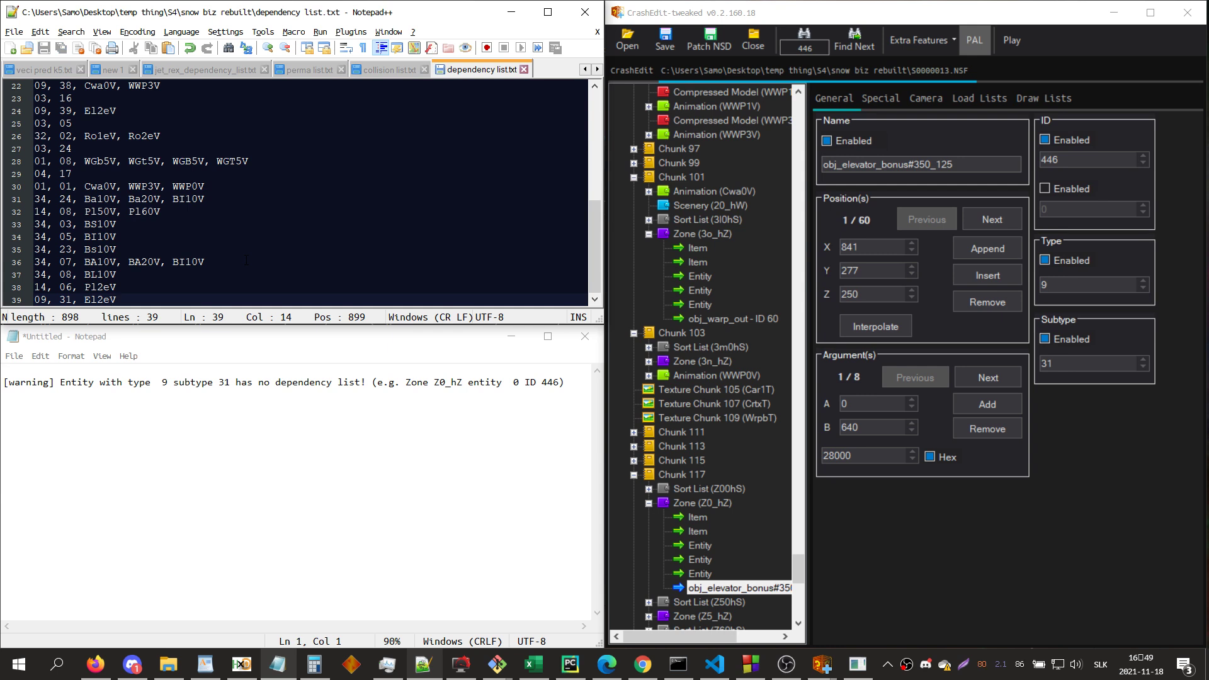
- Delete the type 9 subtype 31 warning from the Notepad list and close the emptied note
scroll(246, 260, "up", 7)
left_click_drag(515, 383, 3, 382)
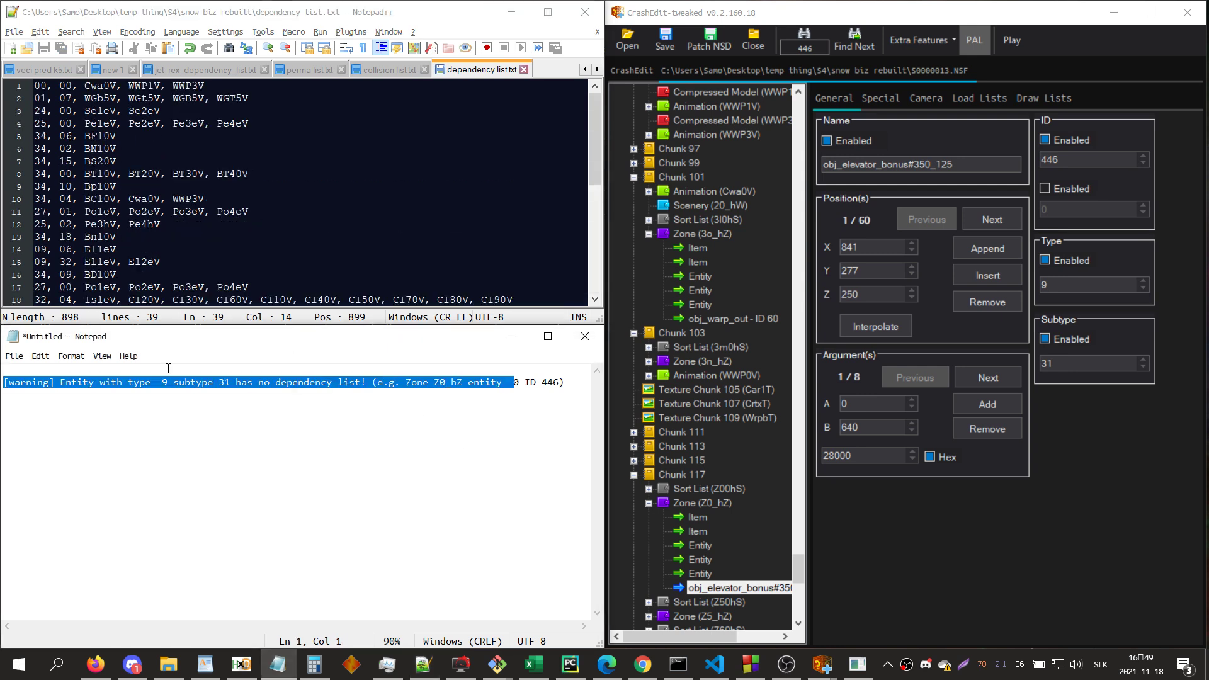
key("BackSpace")
key("ctrl+a")
key("BackSpace")
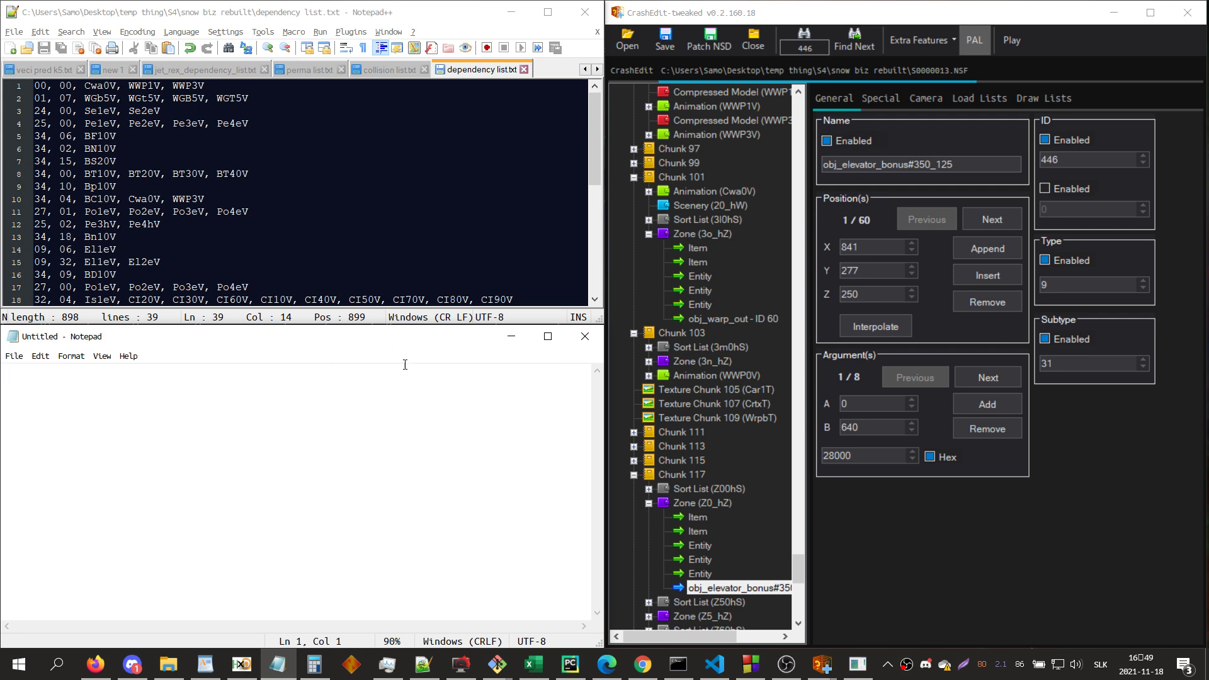
left_click(583, 341)
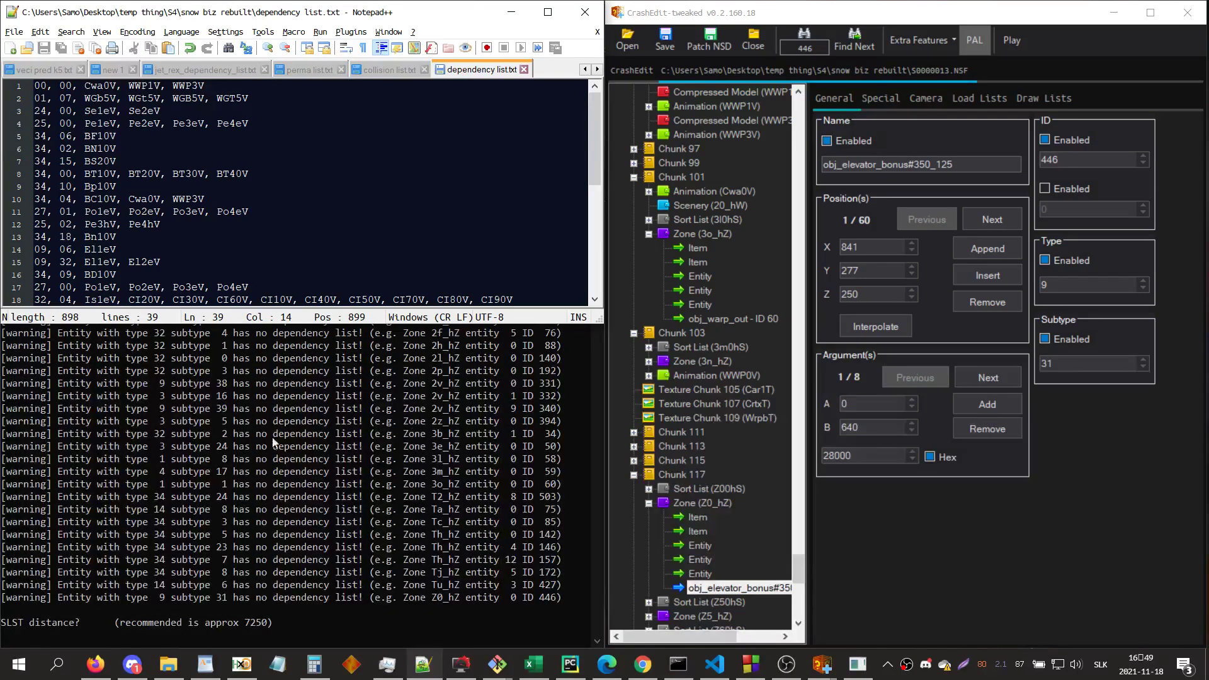
- Close the earlier c2export console, relaunch c2export.exe from the snow biz rebuilt folder, and start its rebuild command
left_click(232, 486)
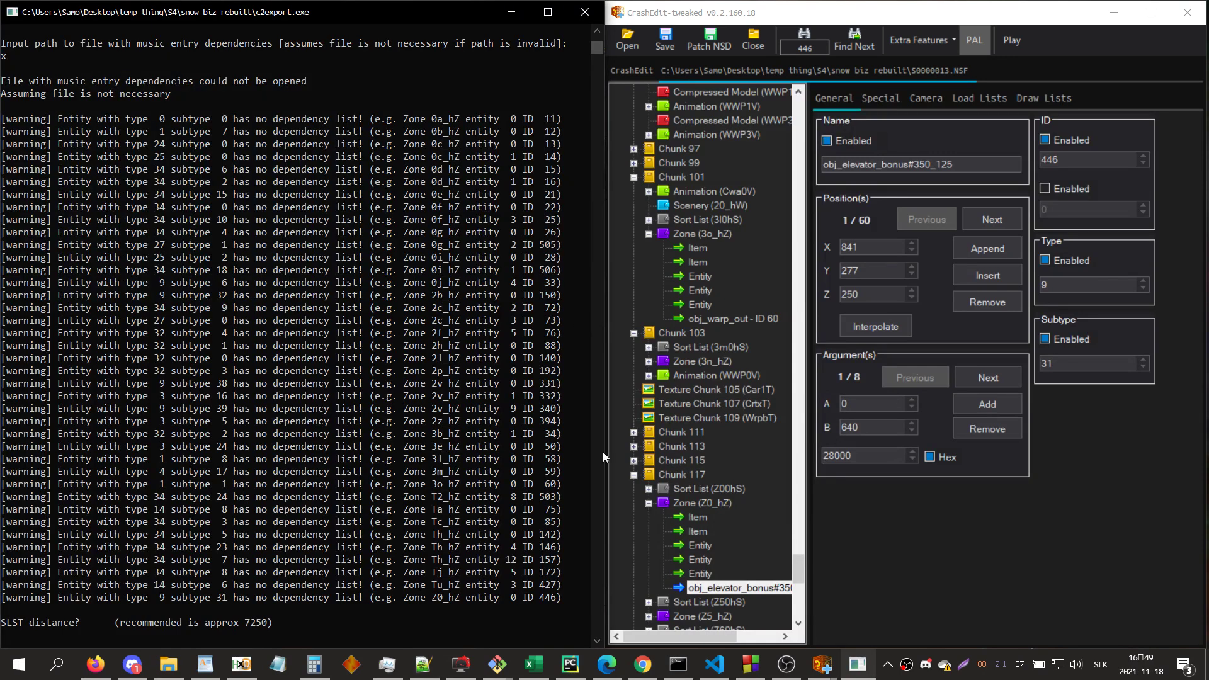
left_click(177, 664)
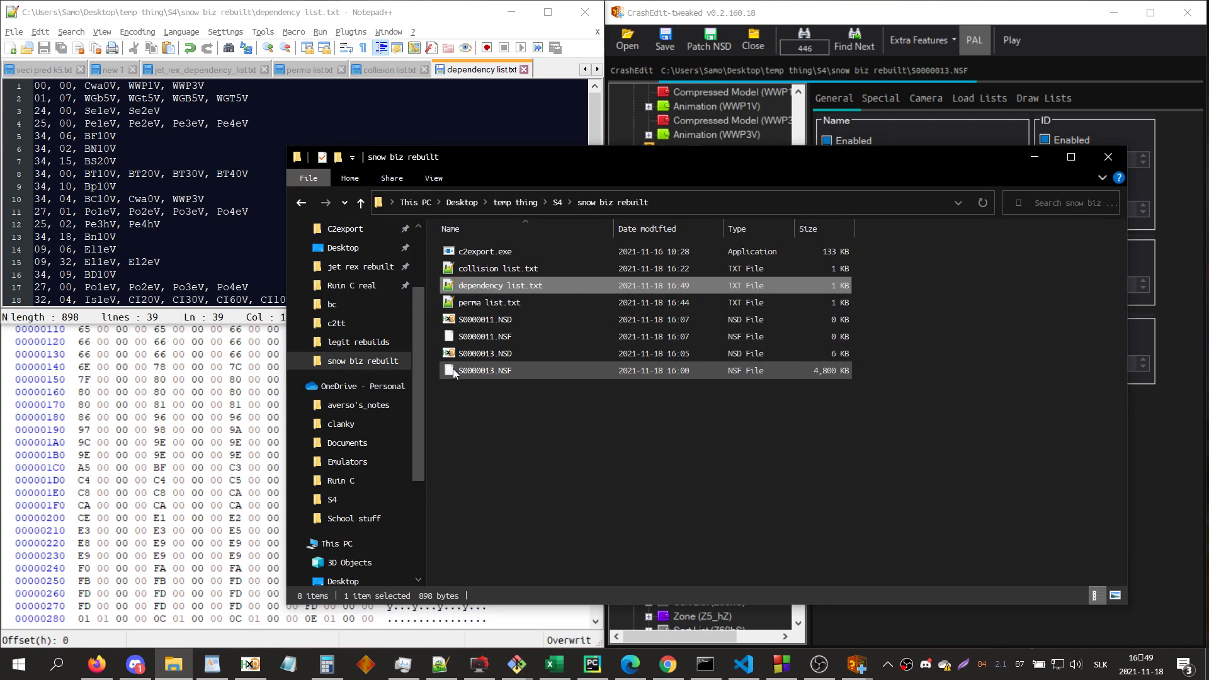
double_click(505, 257)
key("super+Left")
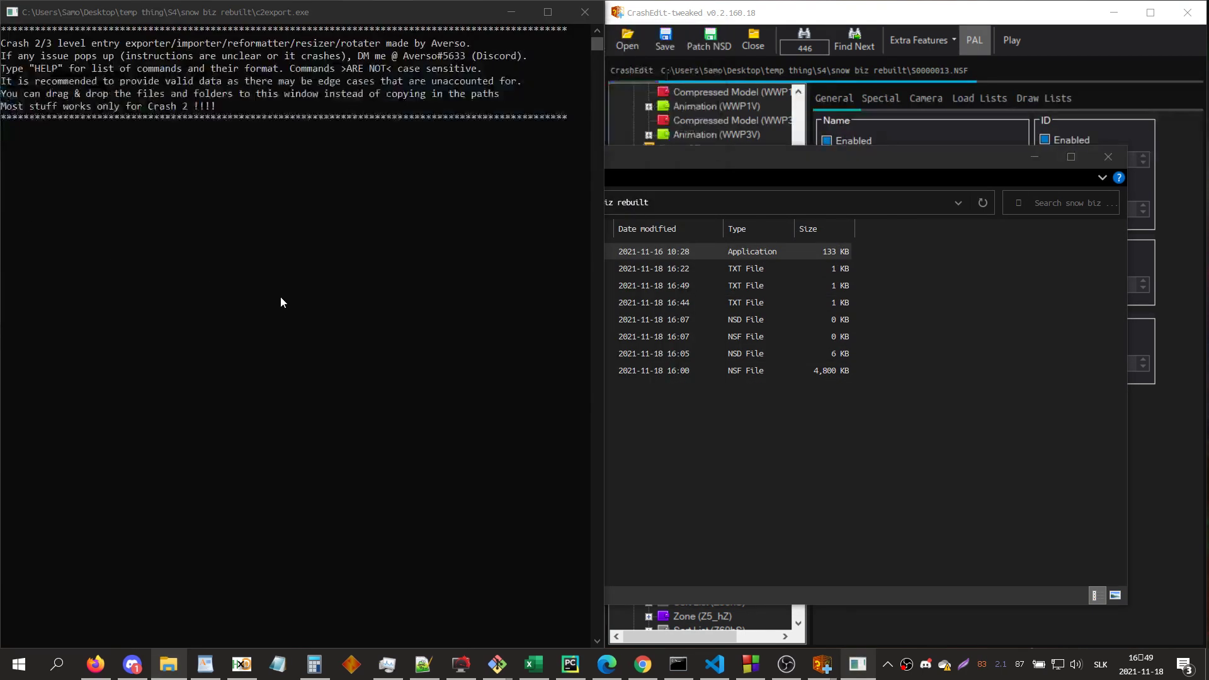
left_click(167, 665)
left_click(176, 224)
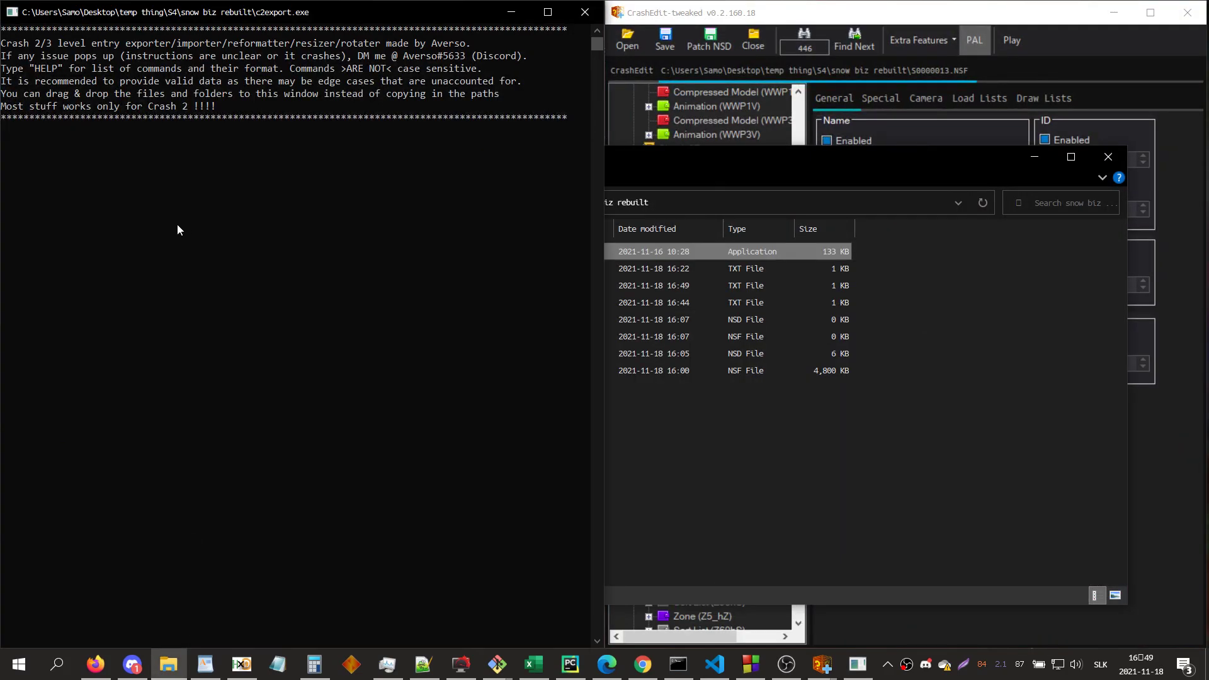
type("rebuild")
key("Return")
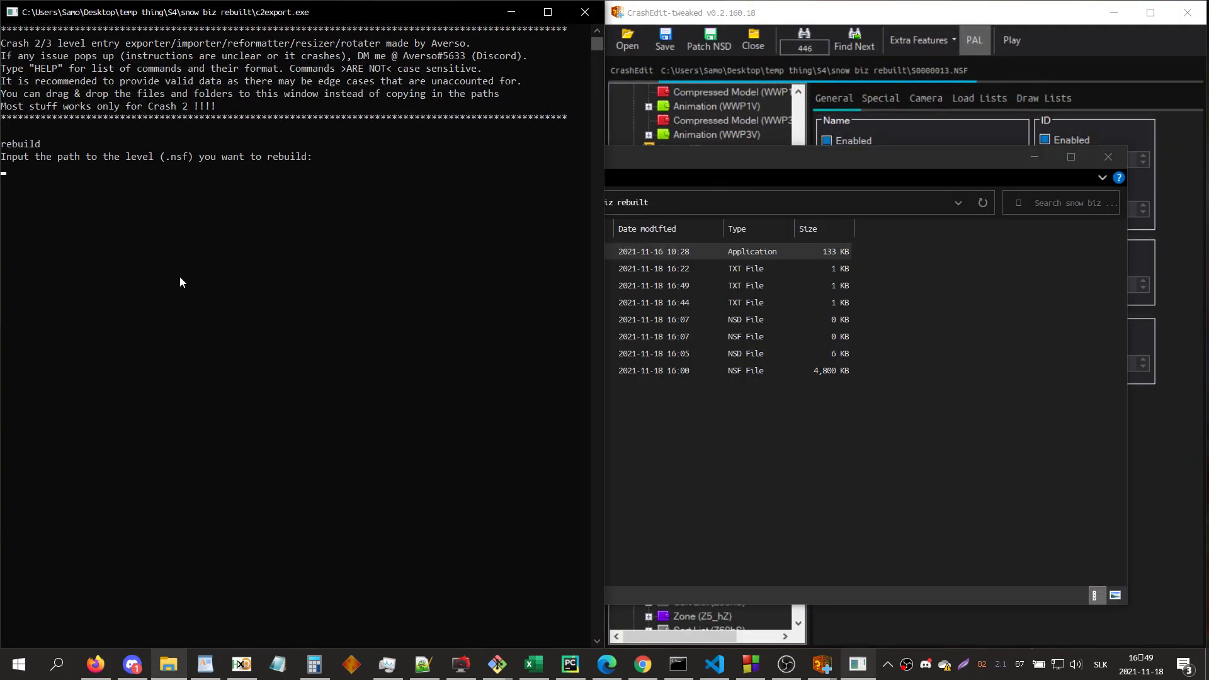
- Supply S0000013.NSF as the level to rebuild and set the output level ID to 11
left_click(666, 290)
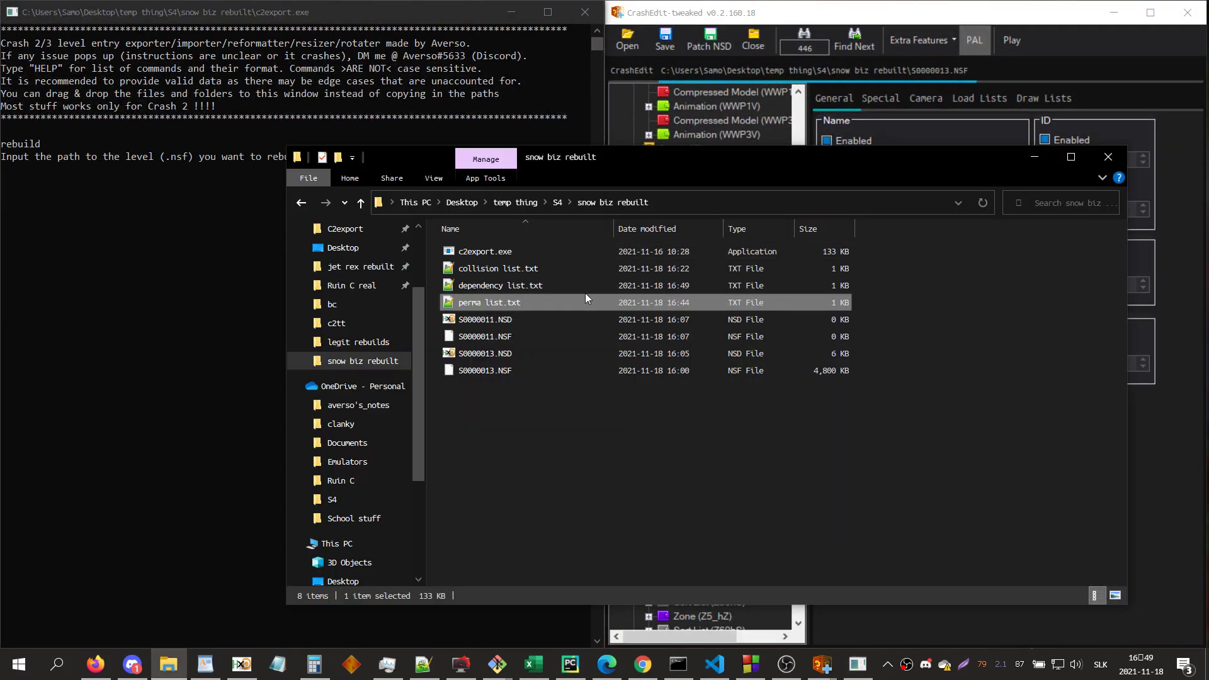
left_click(529, 370)
left_click_drag(533, 369, 221, 398)
key("Return")
type("11")
key("Return")
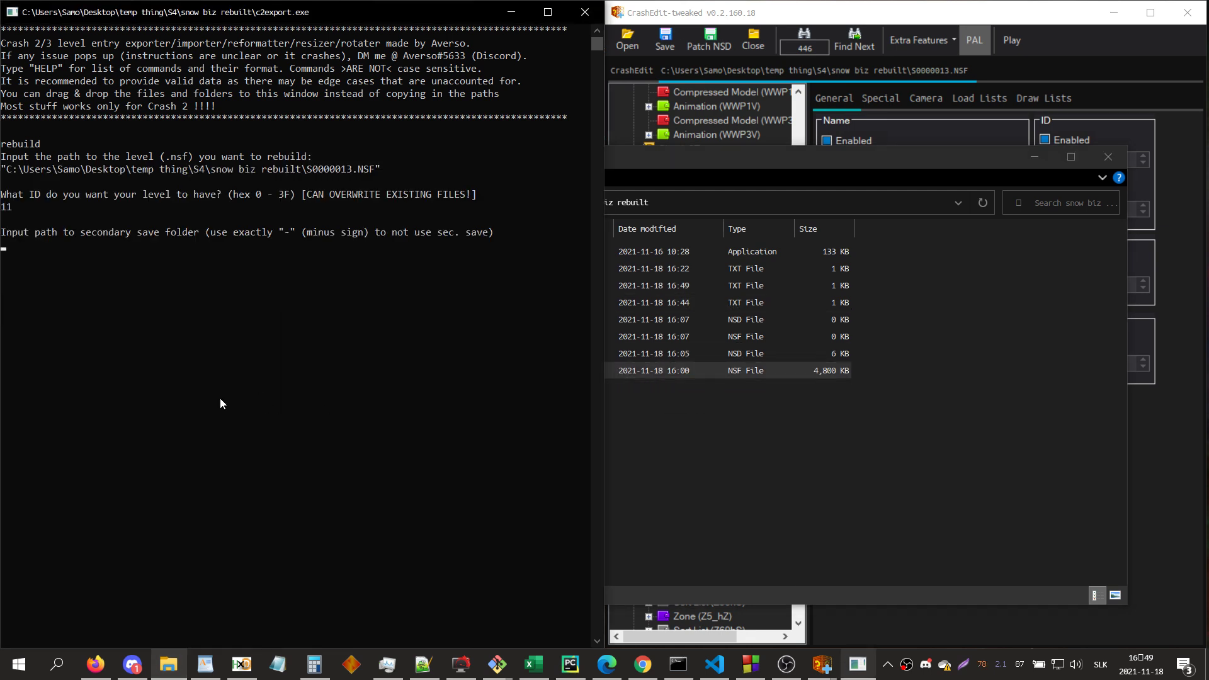
- Configure the rebuild with no secondary save folder, load lists remade, merge method 5 and spawn 1
type("-")
key("Return")
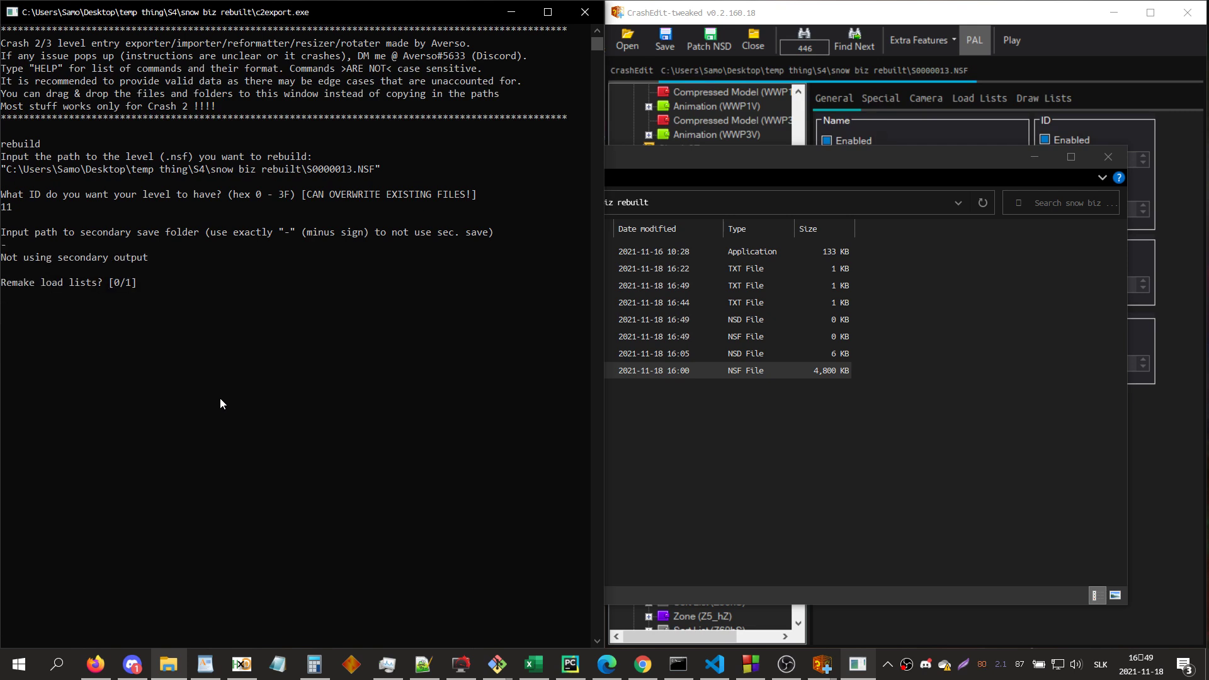
type("1")
key("Return")
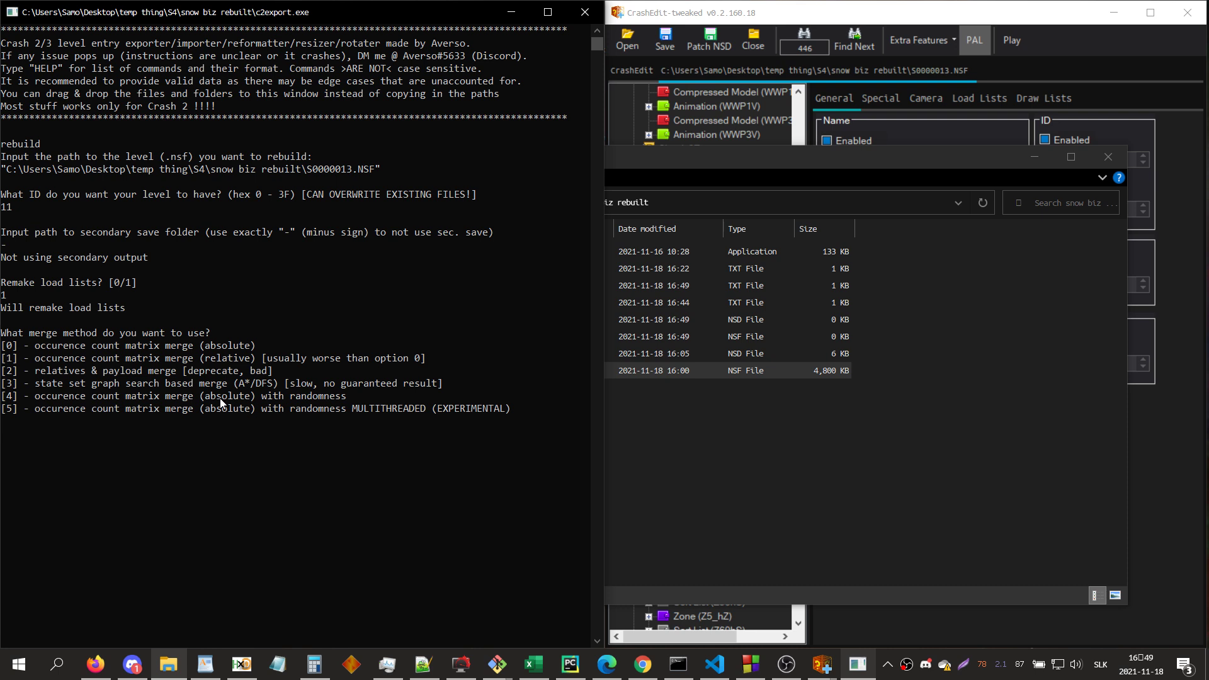
type("5")
key("Return")
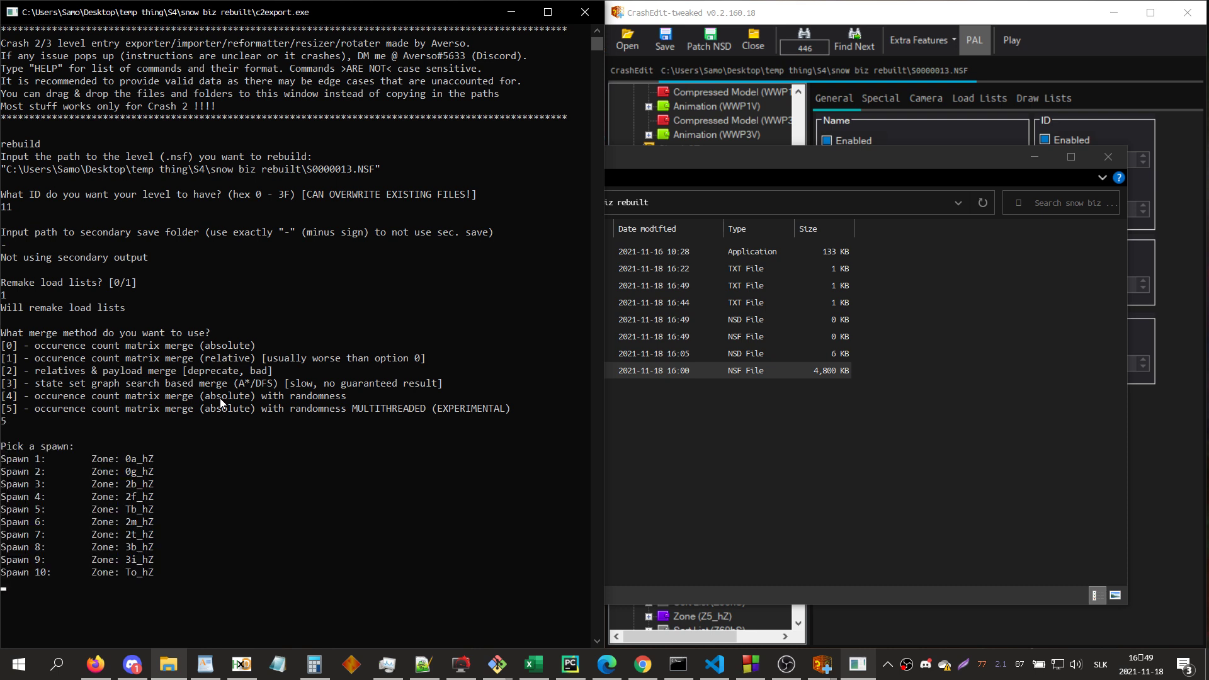
type("1")
key("Return")
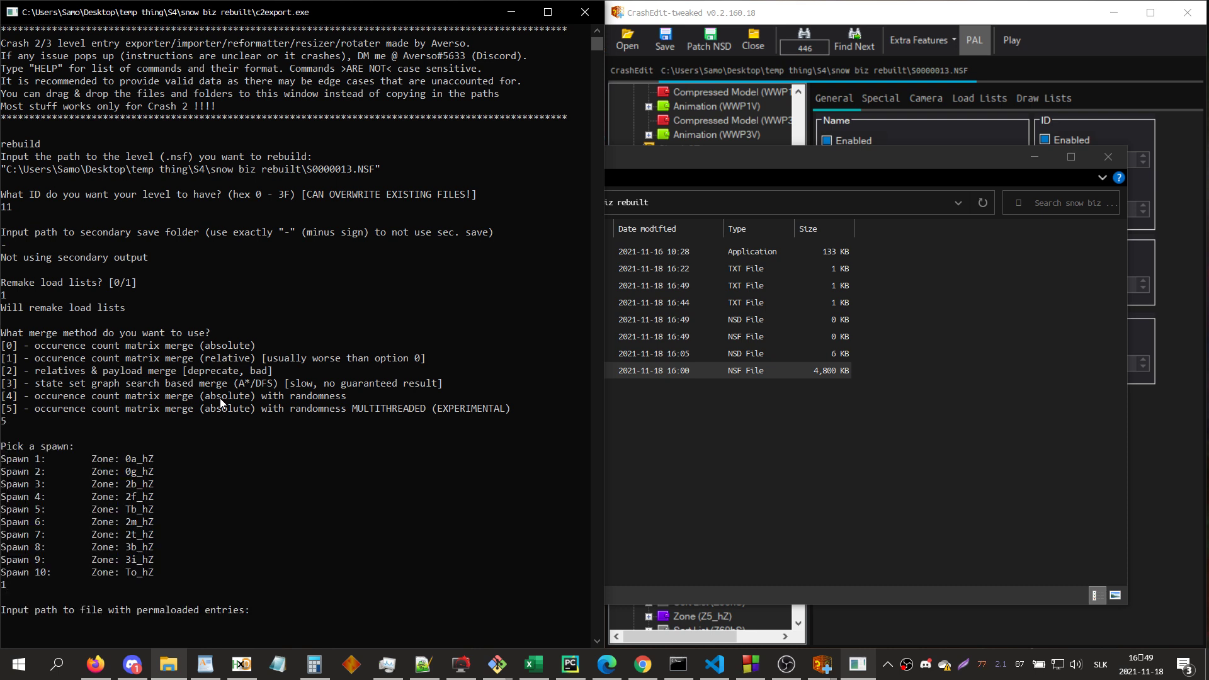
- Supply perma list.txt for the permaloaded entries and dependency list.txt for the type/subtype dependencies
left_click(747, 429)
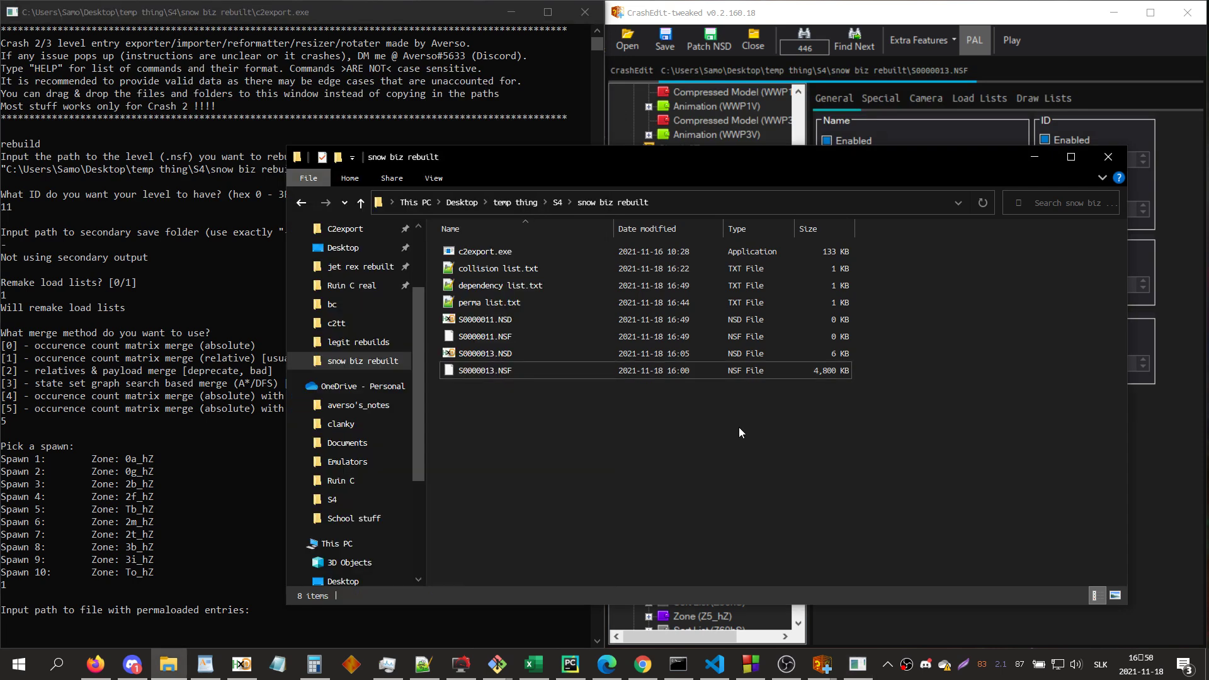
left_click_drag(534, 298, 172, 447)
key("Return")
left_click(645, 291)
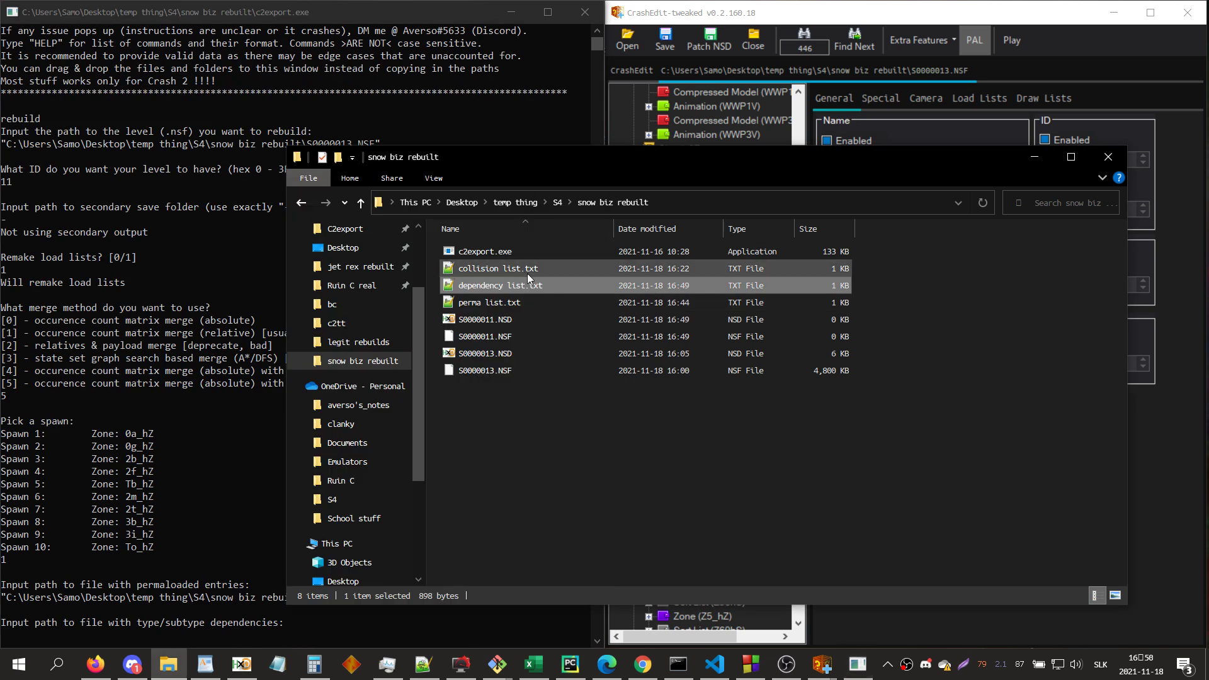
left_click_drag(534, 288, 168, 451)
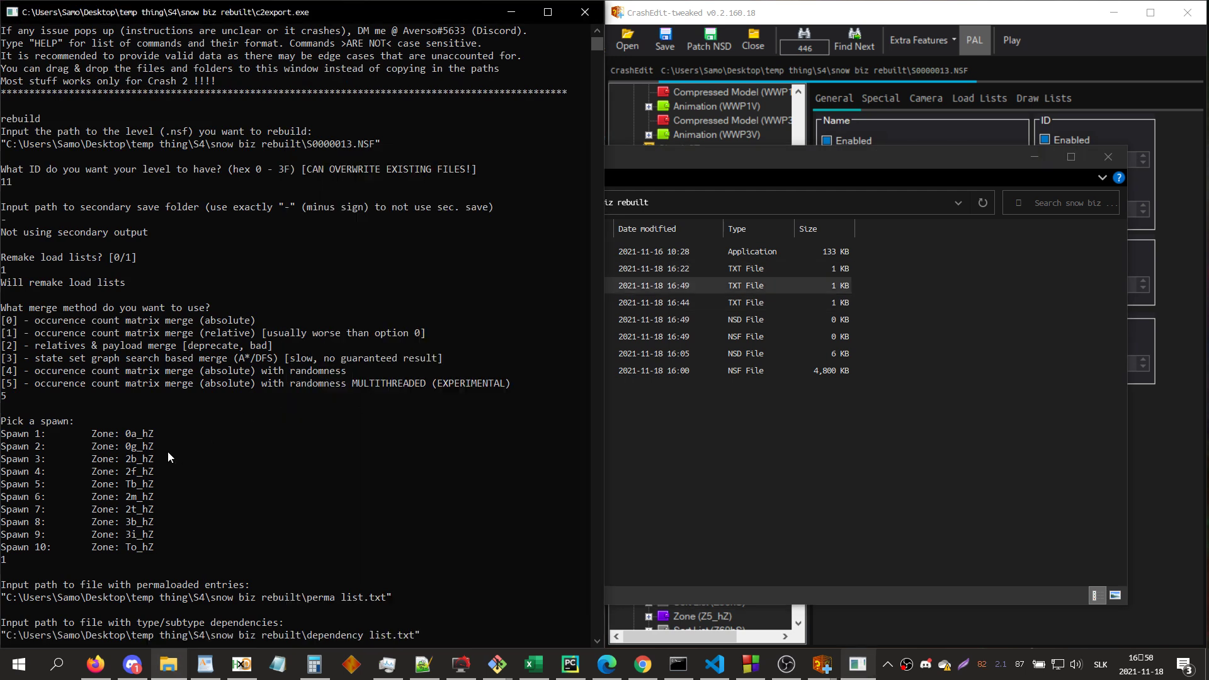
key("Return")
- Supply collision list.txt for the collision dependencies and enter "-" for the music entry dependencies
left_click(767, 451)
left_click(510, 270)
left_click_drag(510, 269, 203, 342)
key("Return")
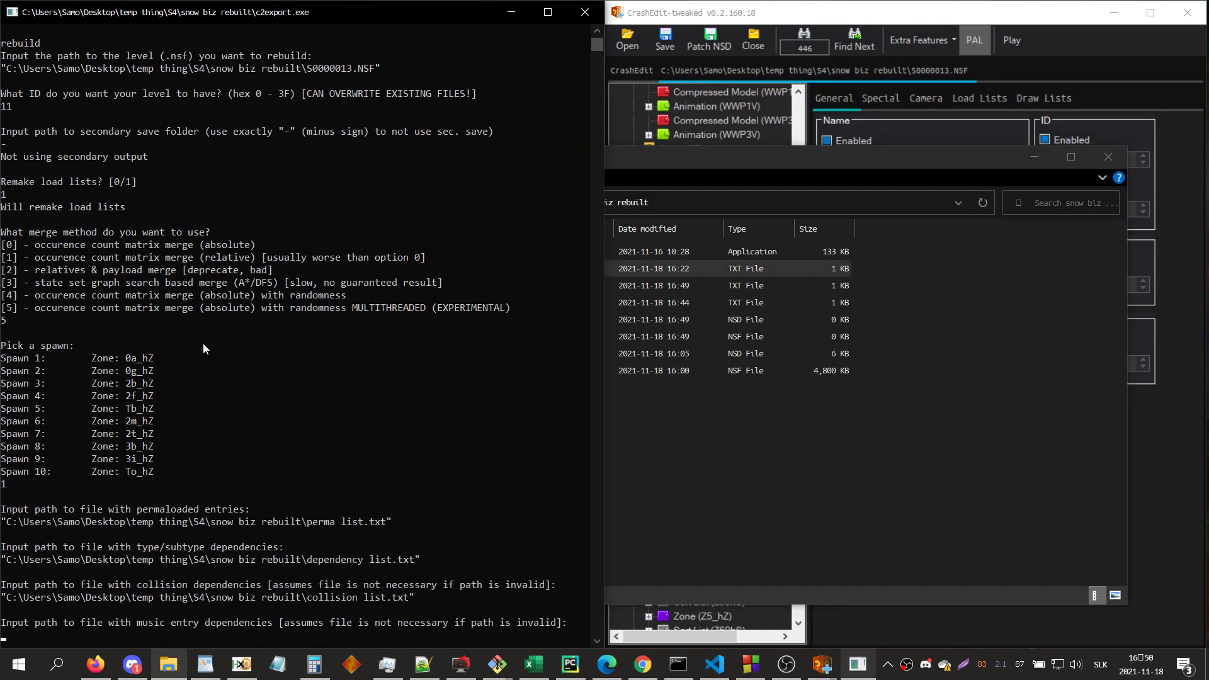
type("-")
key("Return")
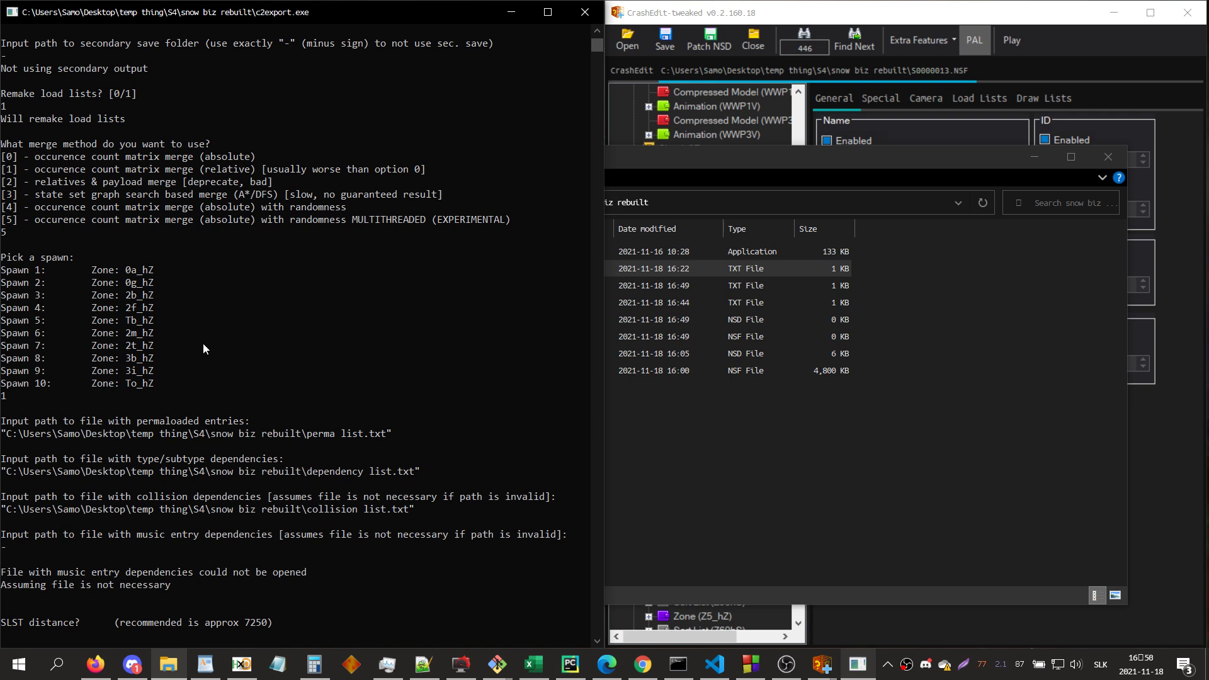
- Close the c2export console and open collision list.txt from the snow biz rebuilt folder for review
left_click(509, 12)
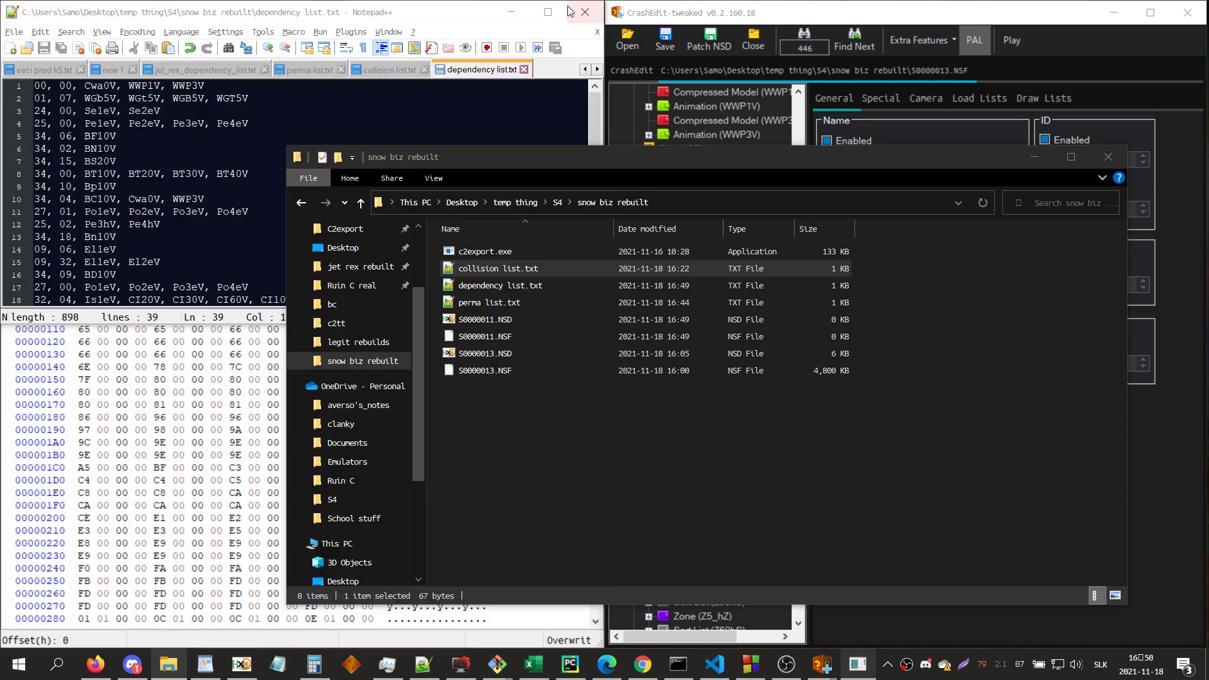
double_click(484, 269)
scroll(262, 154, "down", 6)
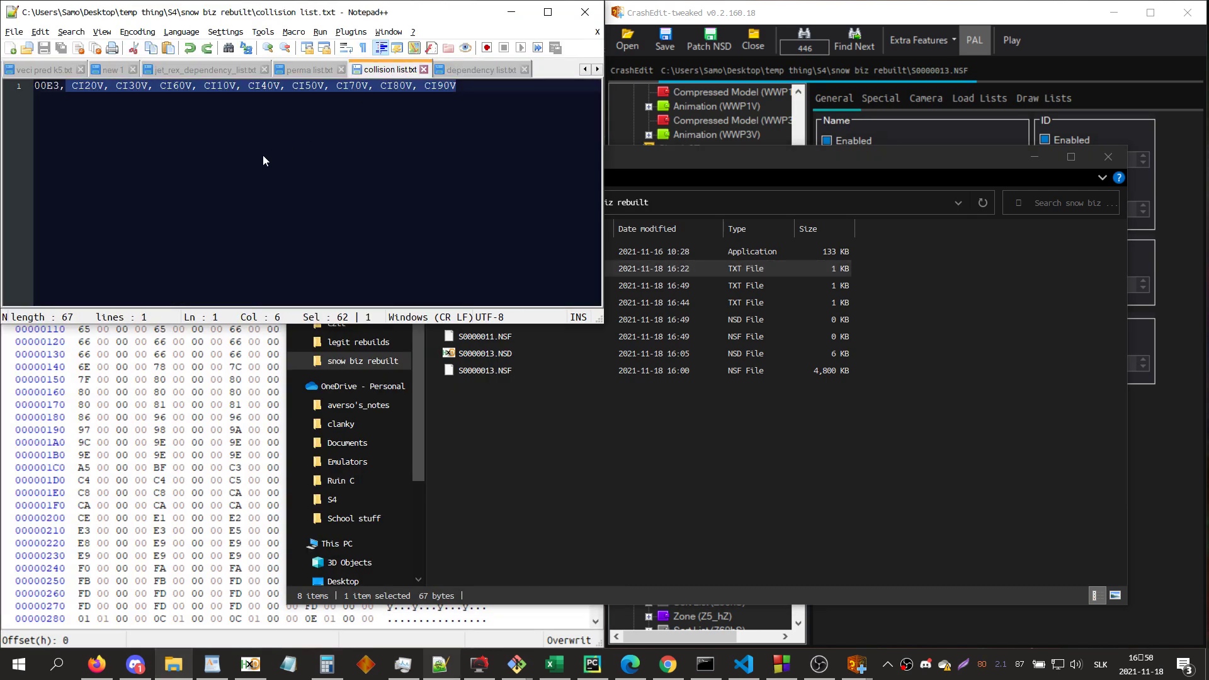
- Find the Bd10V entry in perma list.txt by searching "bd1", replace its final letter with lowercase v, and save the file
left_click(292, 67)
left_click(136, 187)
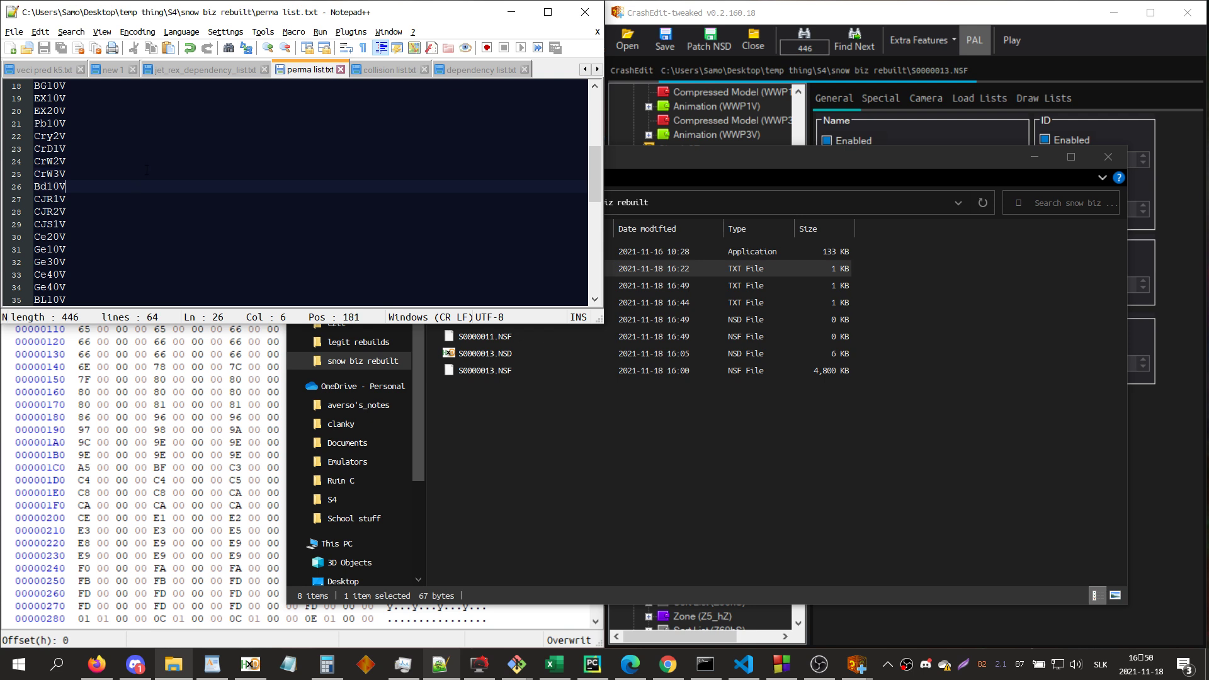
key("ctrl+f")
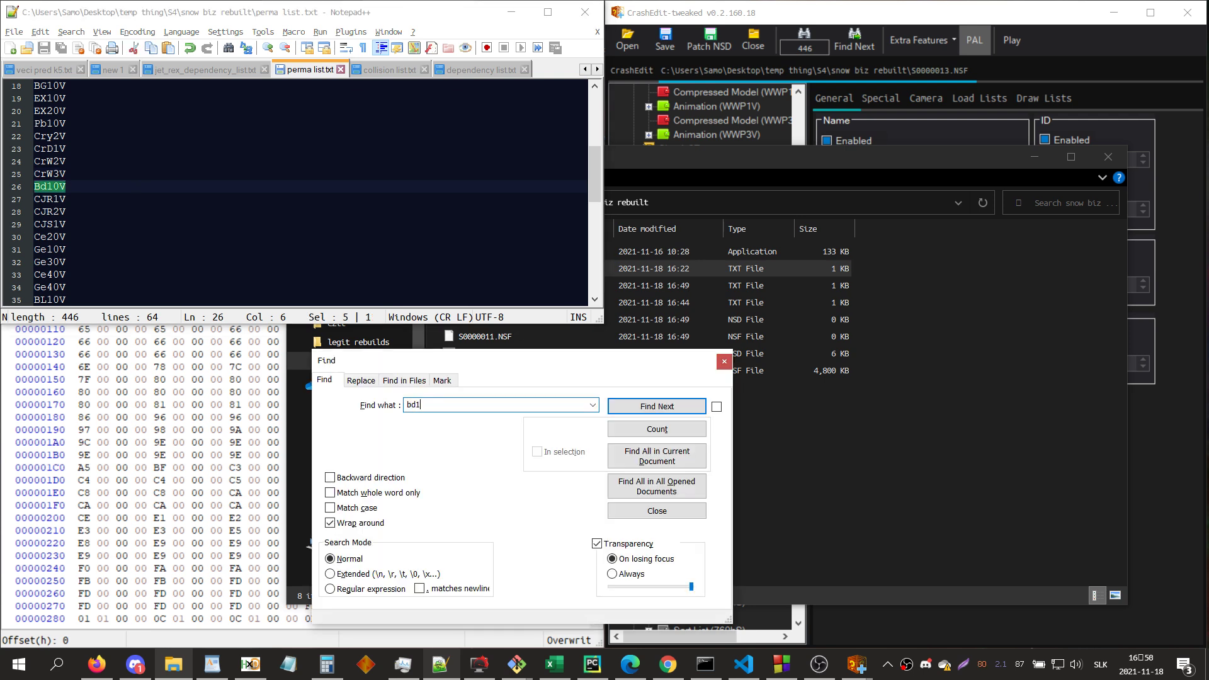
key("Return")
key("Escape")
key("F3")
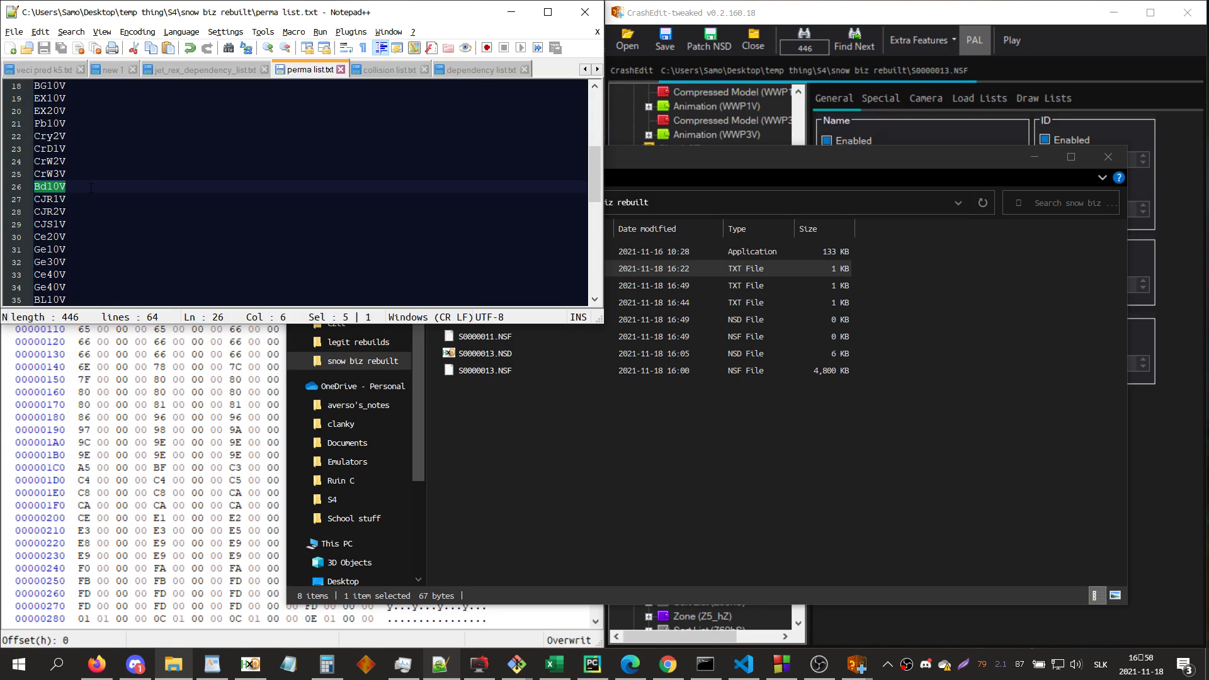
key("Left")
key("Delete")
type("v")
key("ctrl+s")
- Change BT40V to BT40v on the "34, 00" line of dependency list.txt and save the file
left_click(405, 69)
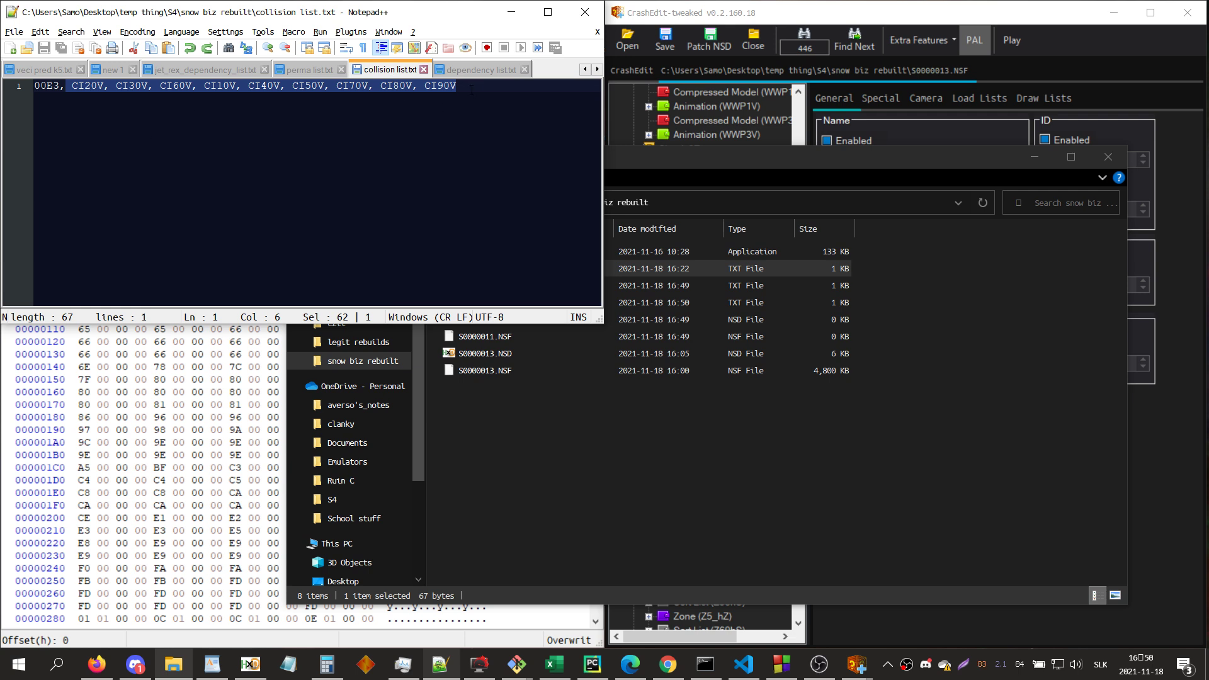
left_click(474, 69)
left_click(245, 173)
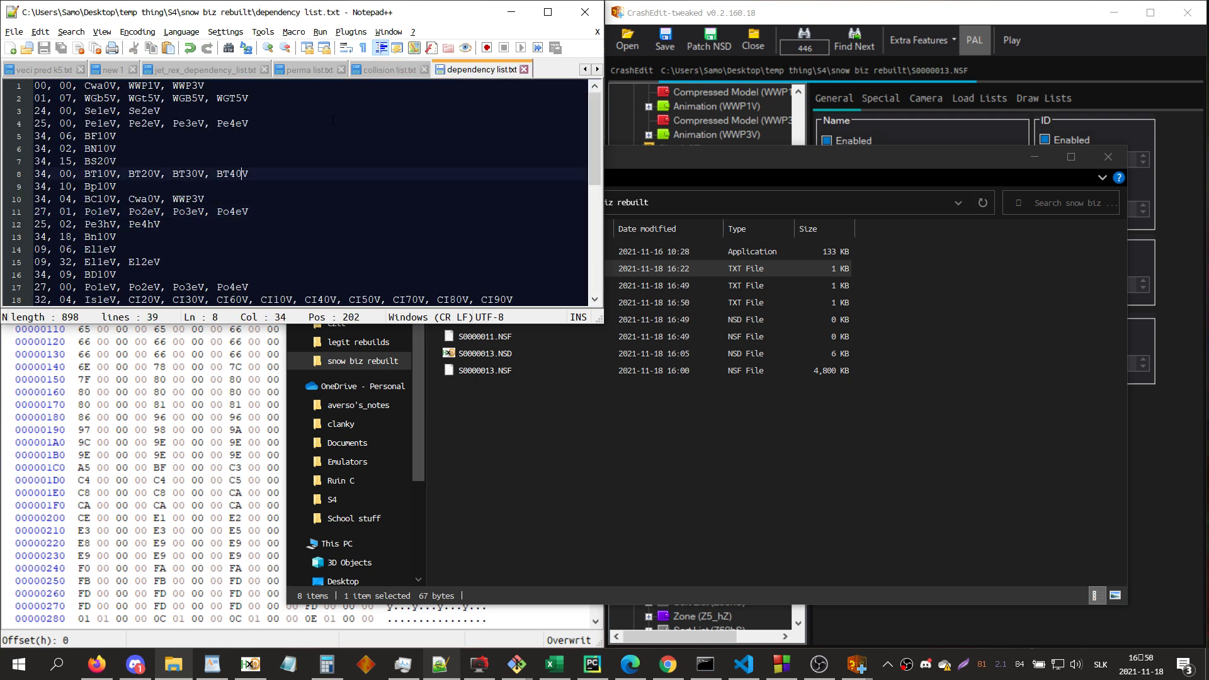
key("Delete")
type("v")
key("ctrl+s")
- Launch c2export.exe side by side with the snow biz rebuilt folder and start its rebuild command
left_click(659, 270)
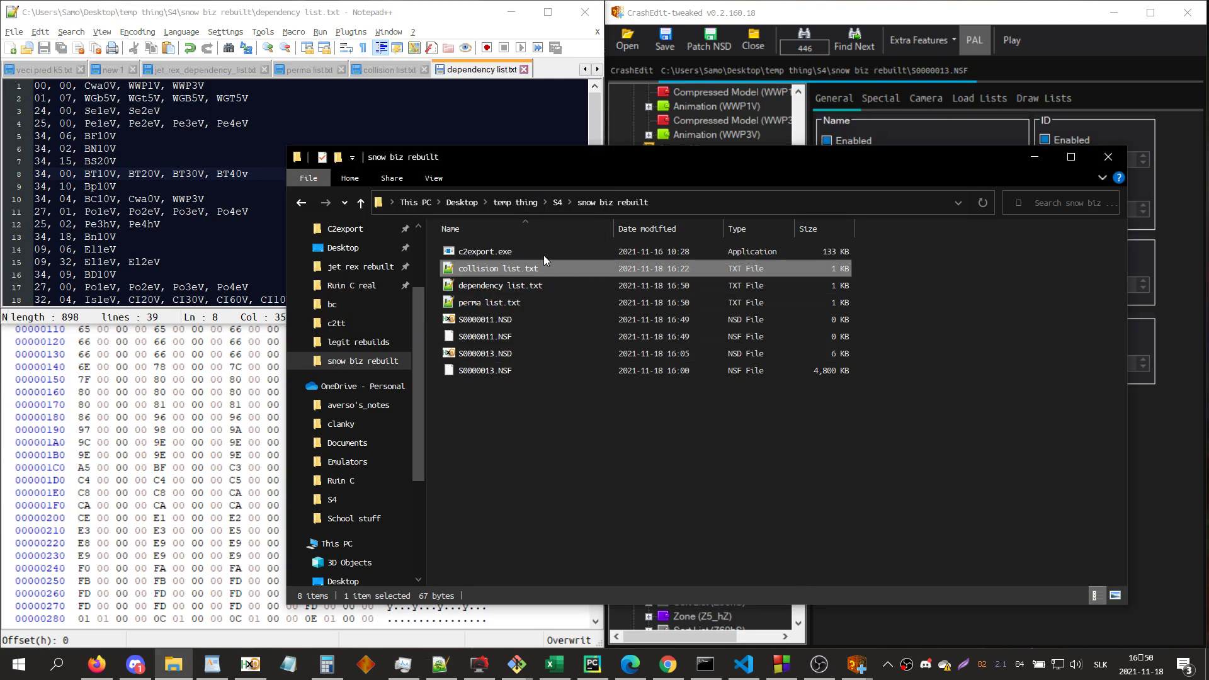
double_click(512, 244)
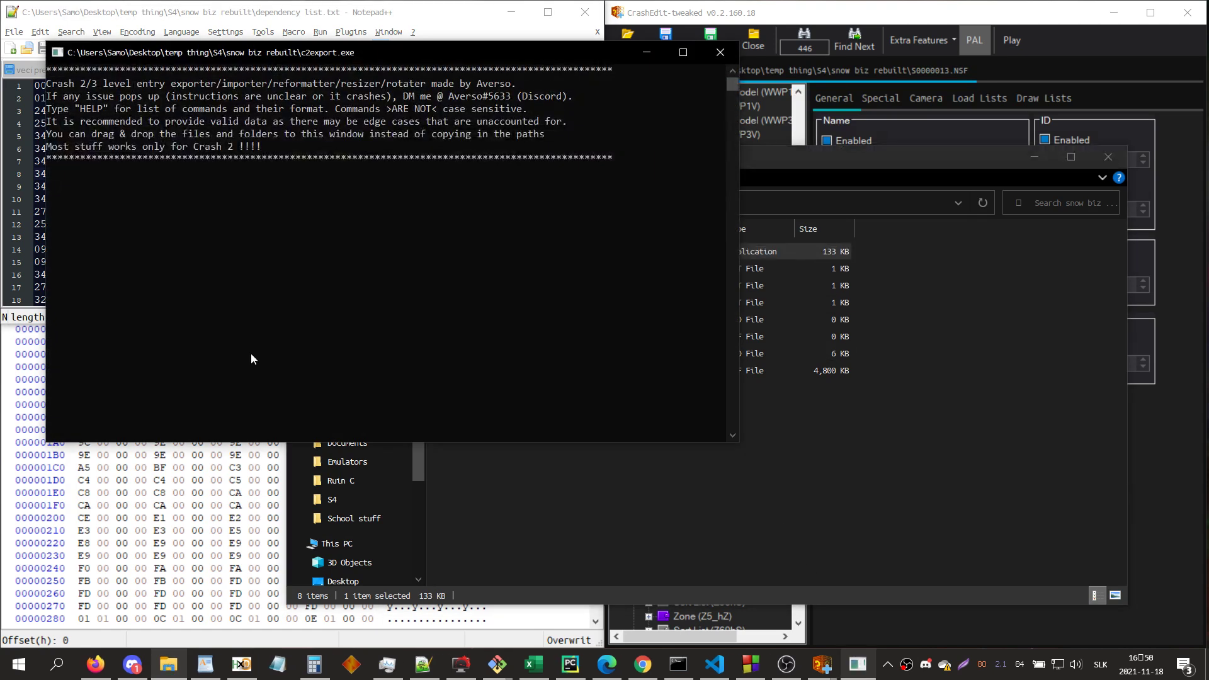
key("super+Left")
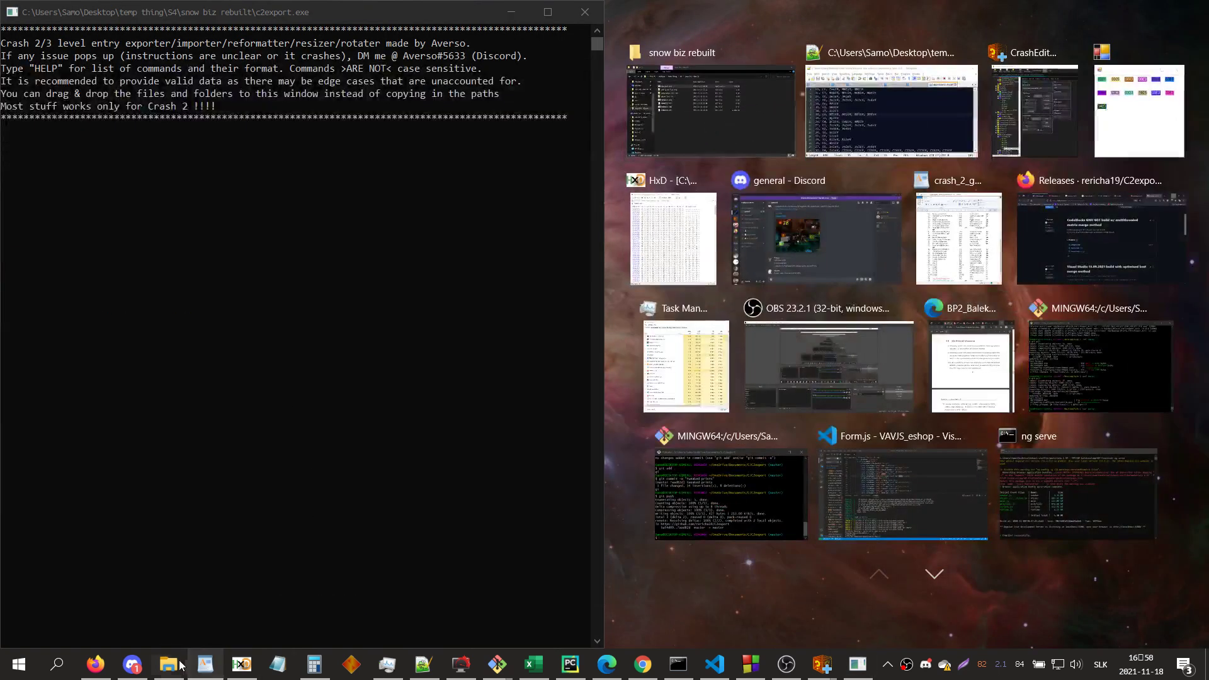
left_click(168, 665)
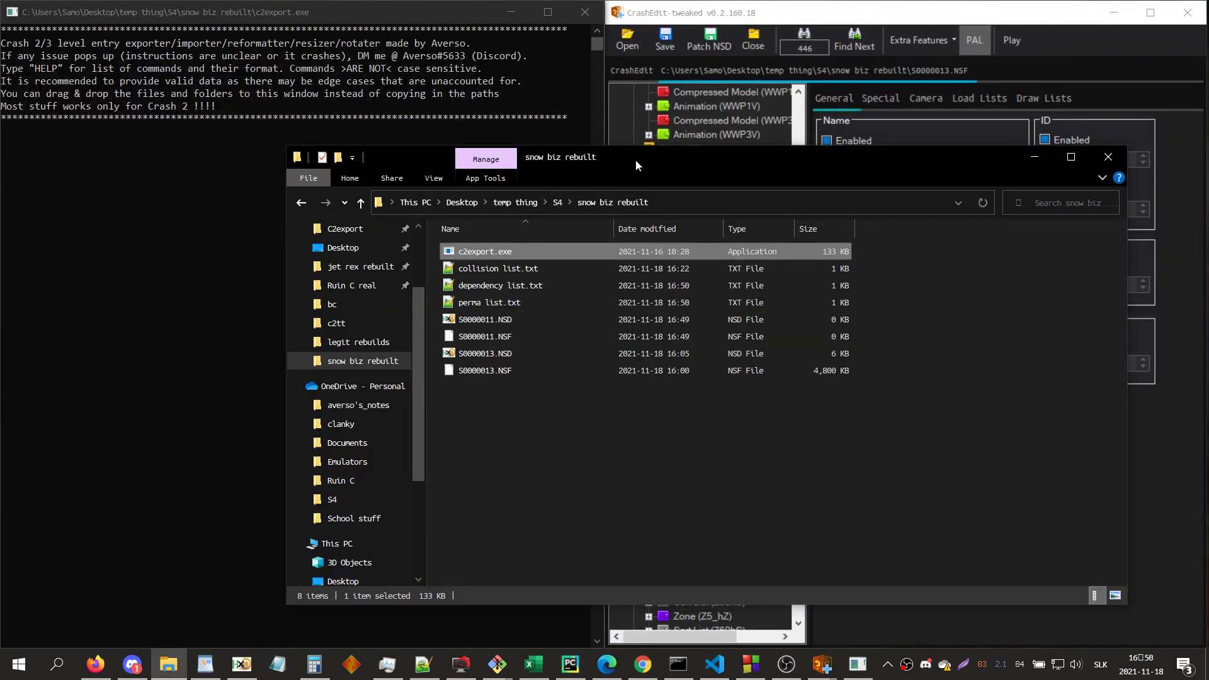
key("super+Right")
type("rebuild")
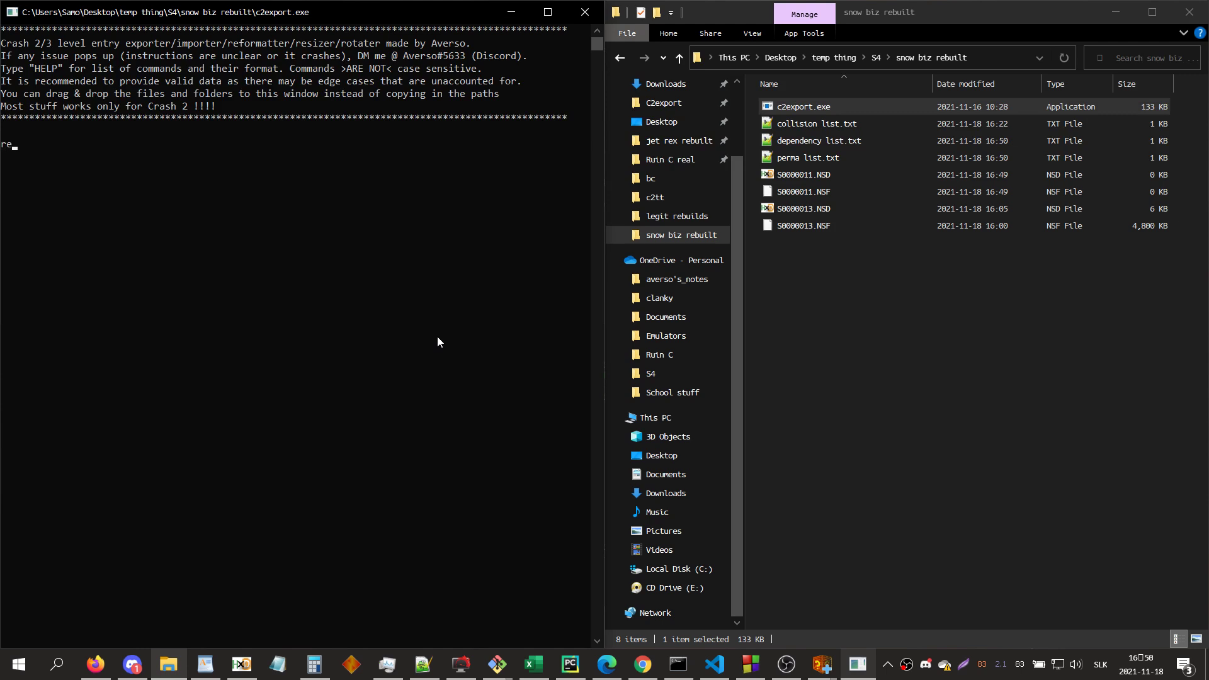
key("Return")
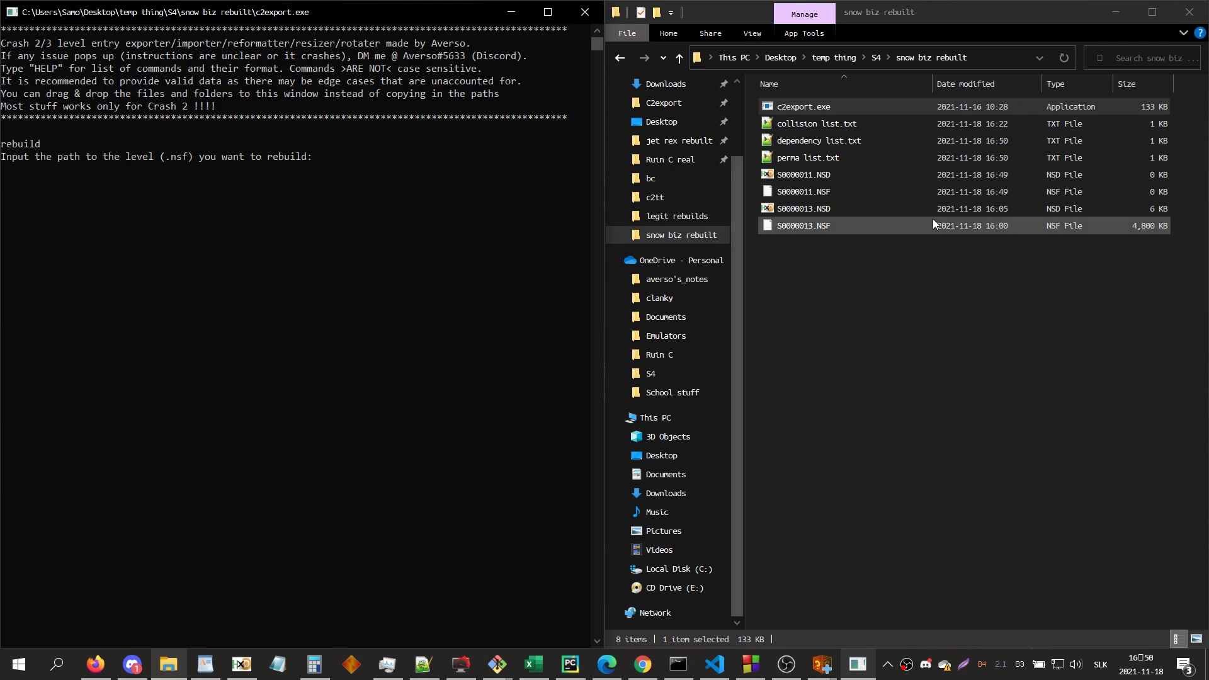
- Supply S0000013.NSF as the level to rebuild, give it ID 11, and skip the secondary save folder with "-"
left_click_drag(813, 225, 294, 325)
left_click(296, 325)
key("Return")
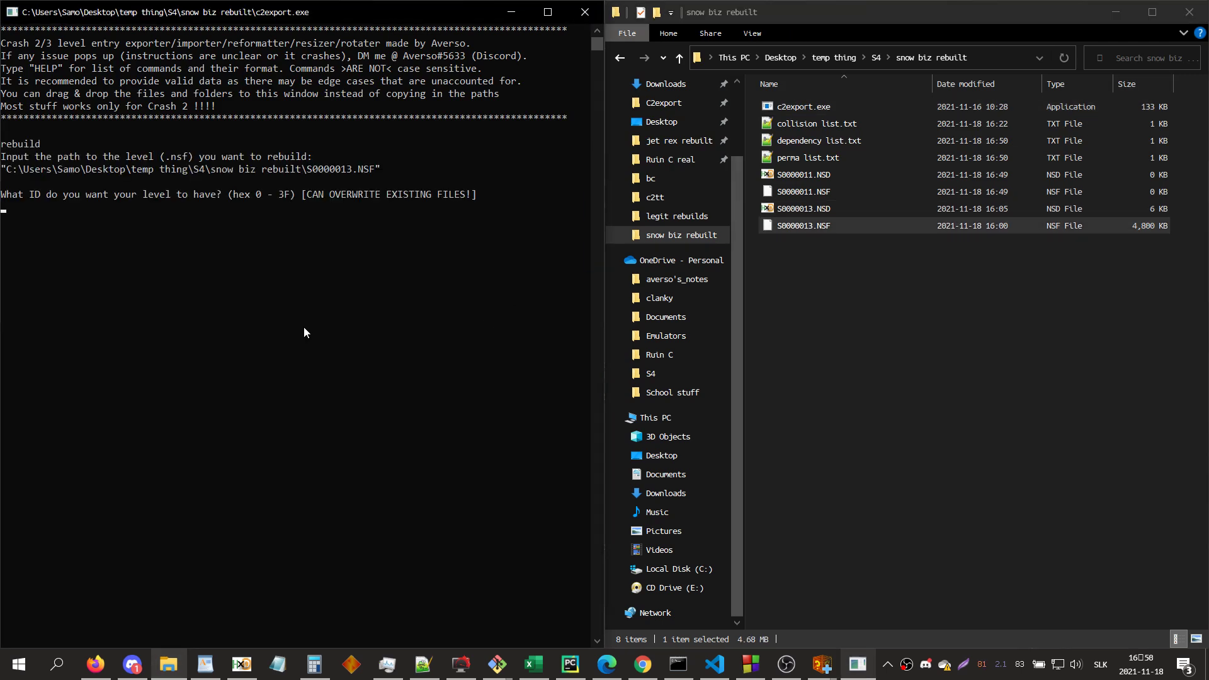
type("11")
key("Return")
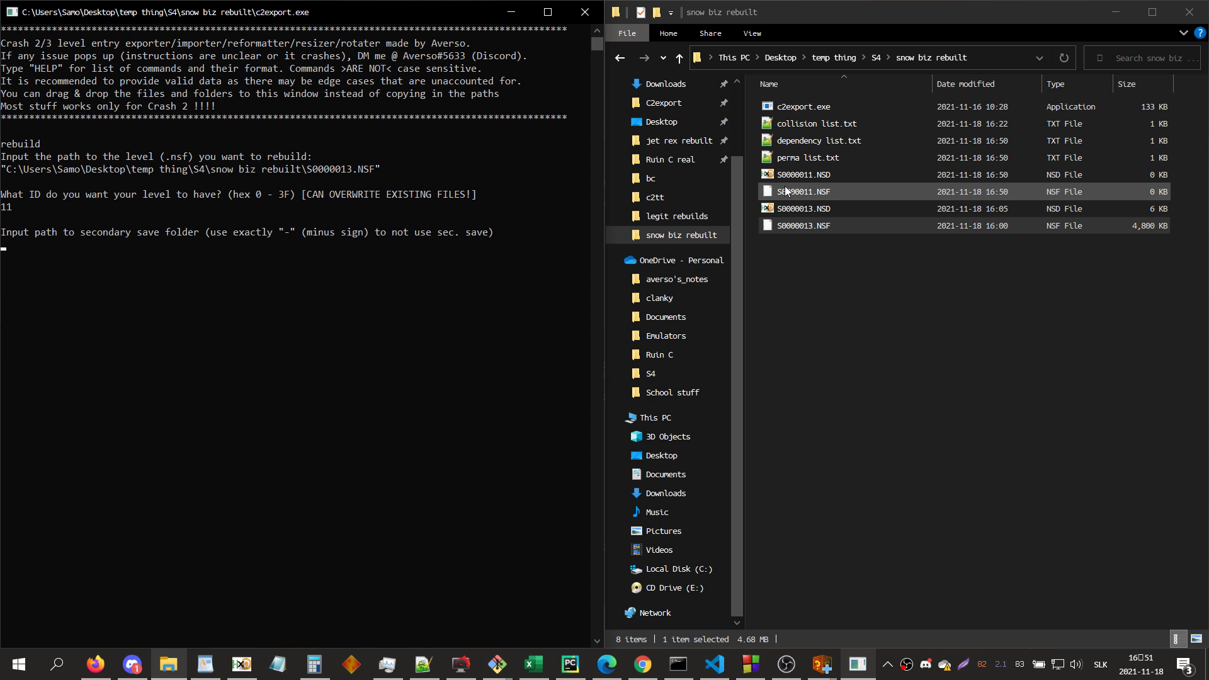
type("-")
key("Return")
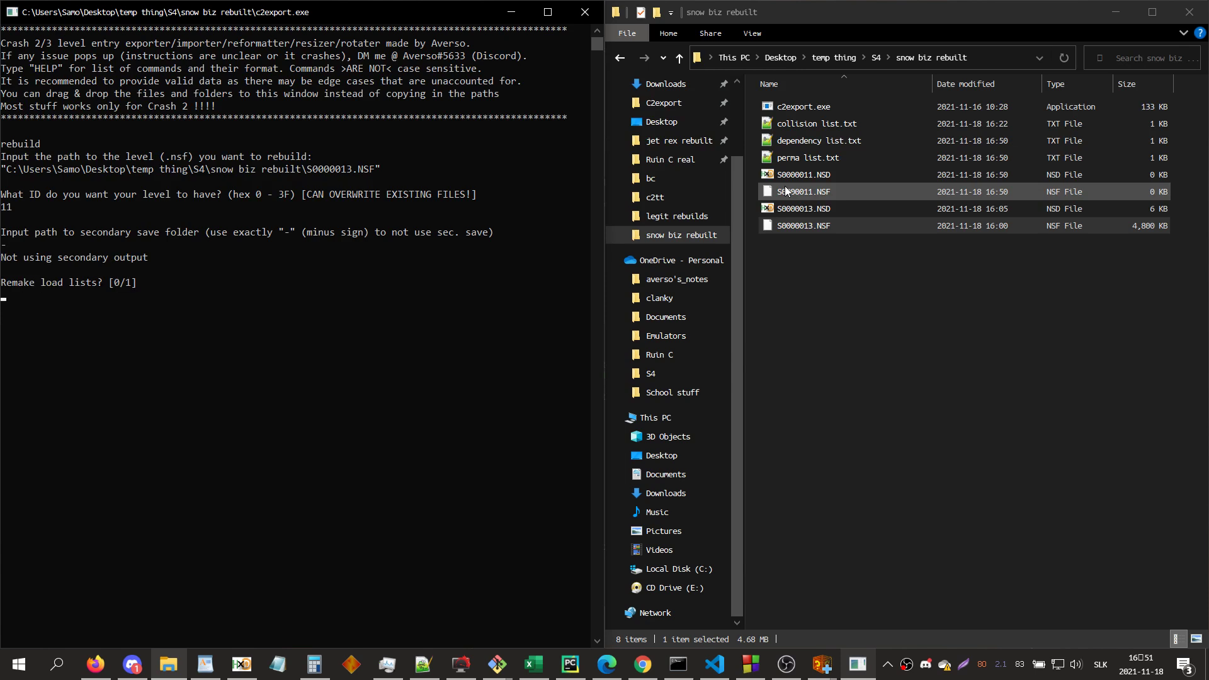
- Choose to remake load lists (1), use merge method 5, and pick spawn 1
type("1")
key("Return")
type("5")
key("Return")
type("1")
key("Return")
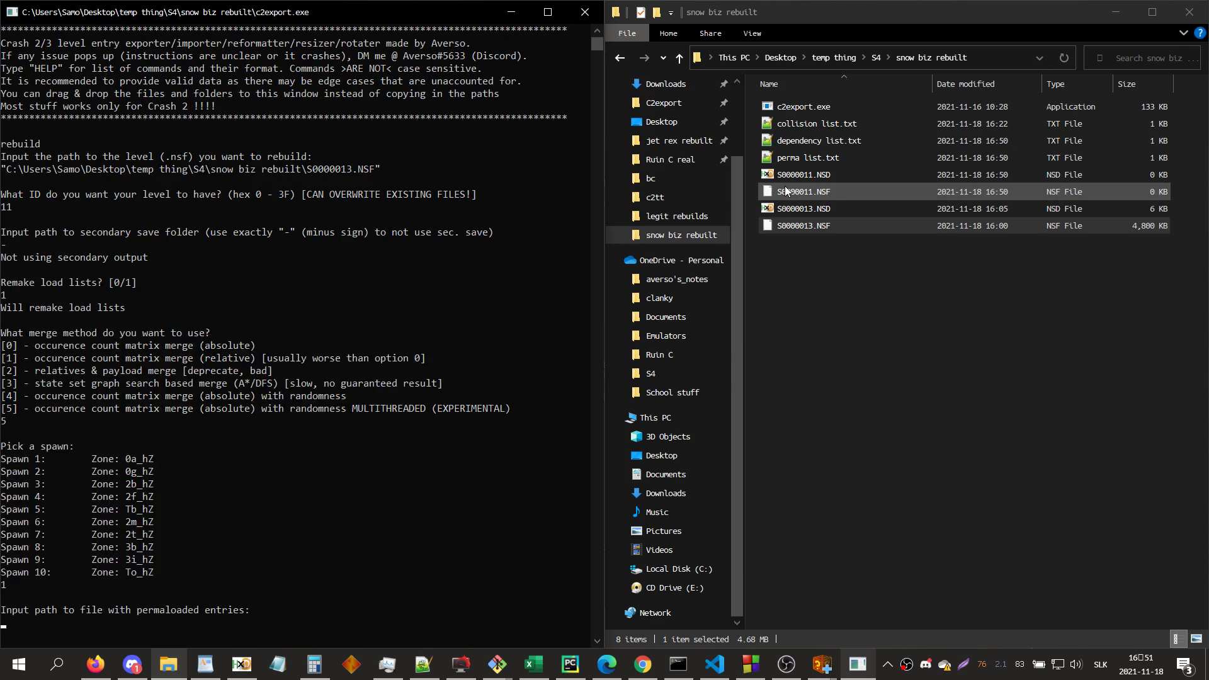
- Supply perma list.txt, dependency list.txt and collision list.txt as the entry lists, and skip the music dependencies with "-"
left_click_drag(859, 160, 320, 372)
key("Return")
left_click_drag(818, 141, 391, 415)
key("Return")
left_click_drag(811, 123, 519, 249)
key("Return")
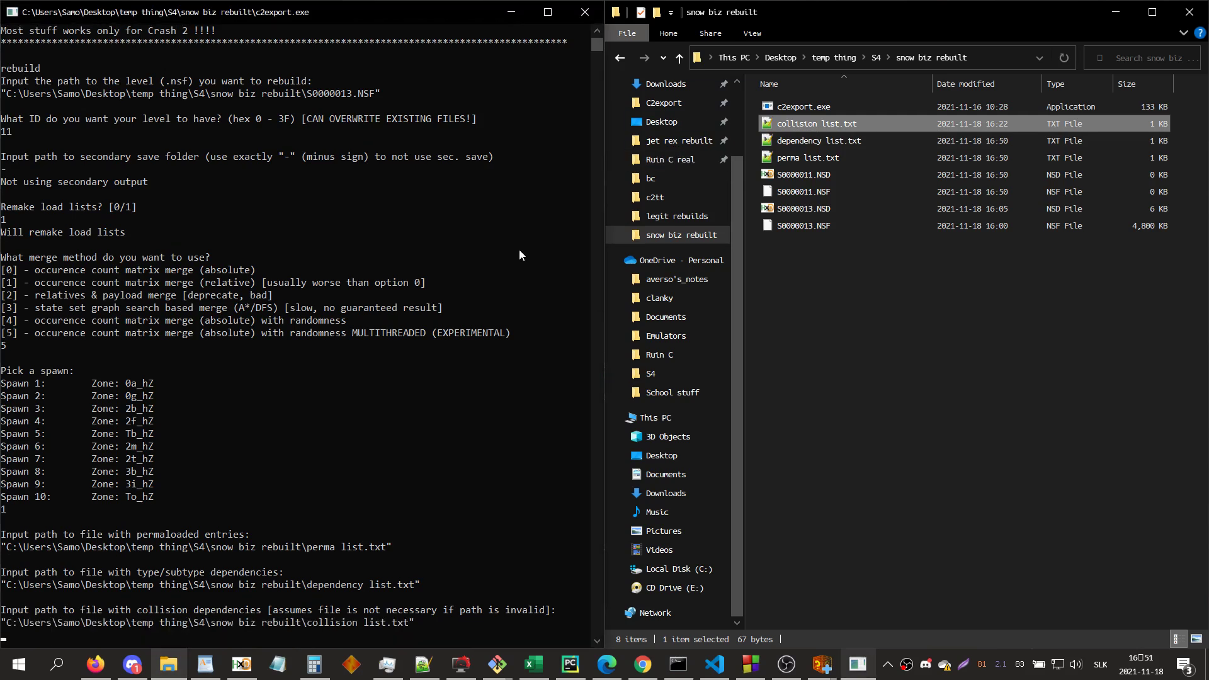
type("-")
key("Return")
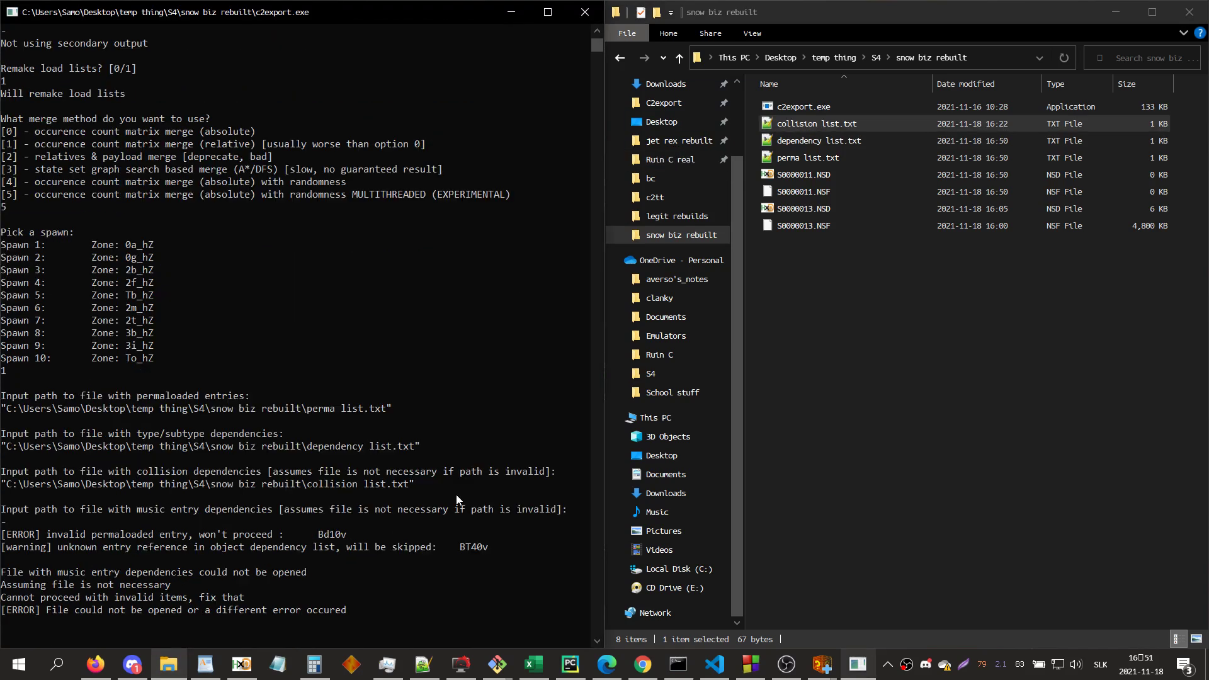
- Examine how the console reports the misspelled Bd10v and BT40v entries
double_click(334, 539)
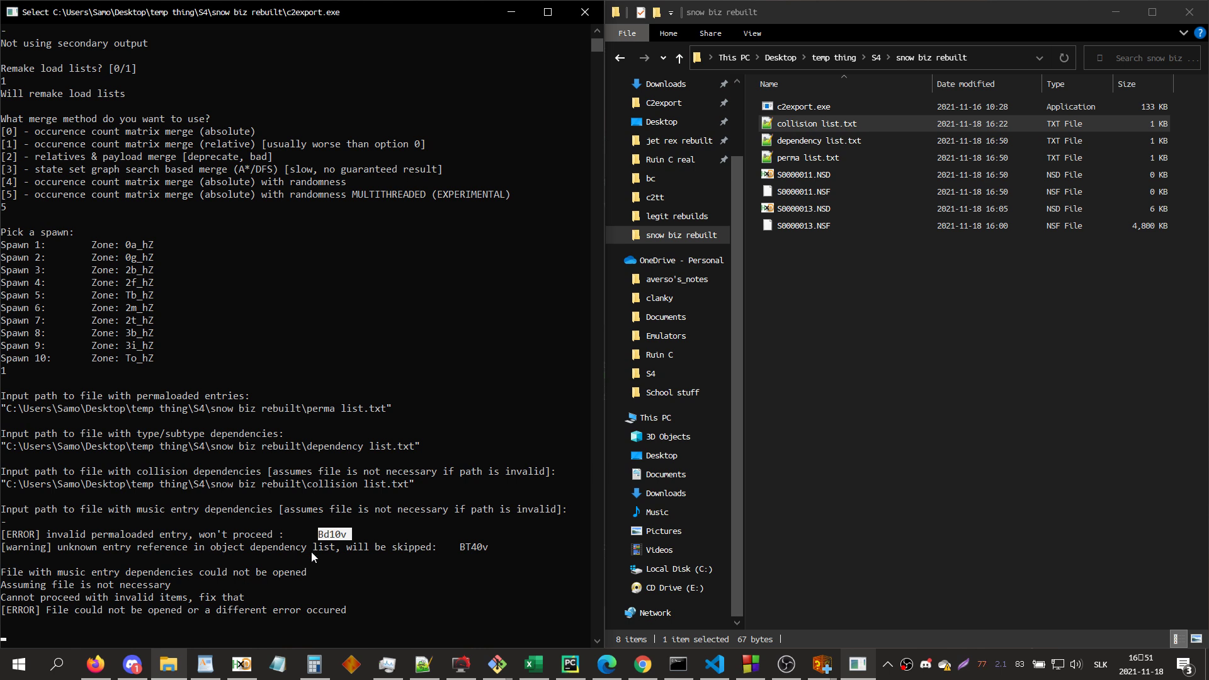
double_click(474, 548)
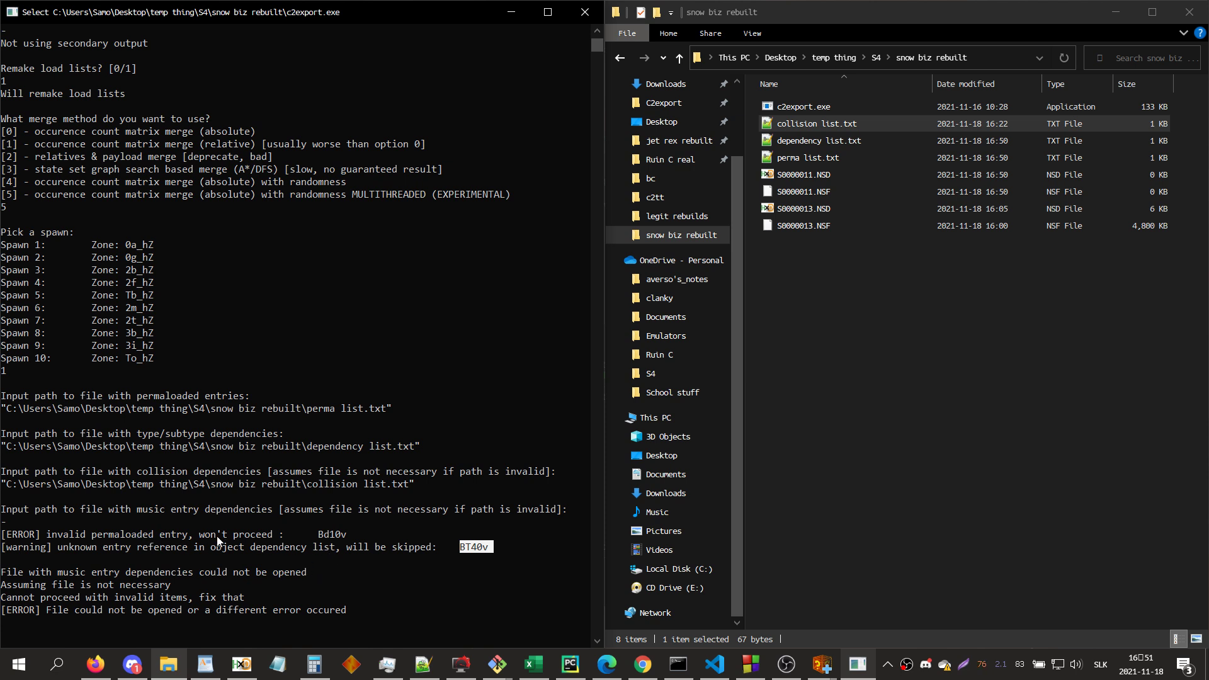
left_click(331, 535)
double_click(331, 535)
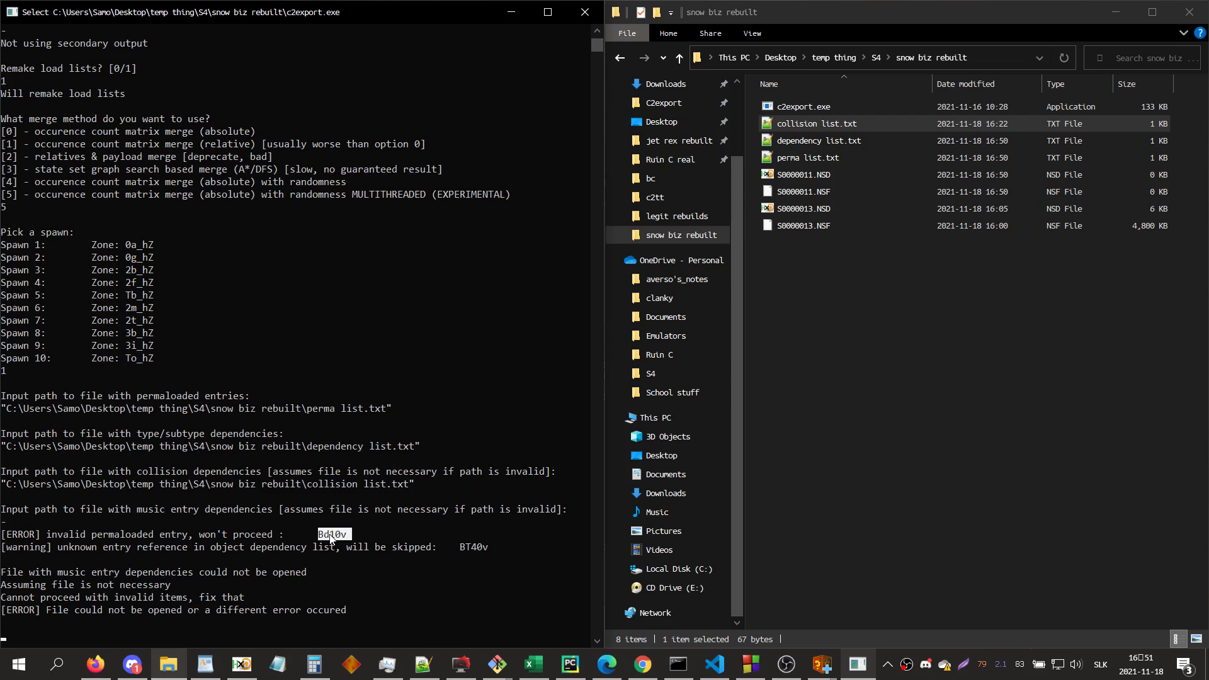
double_click(471, 547)
left_click(480, 547)
left_click_drag(504, 547, 74, 522)
- Change BT40v back to BT40V on the "34, 00" line of dependency list.txt and save the file
left_click(423, 664)
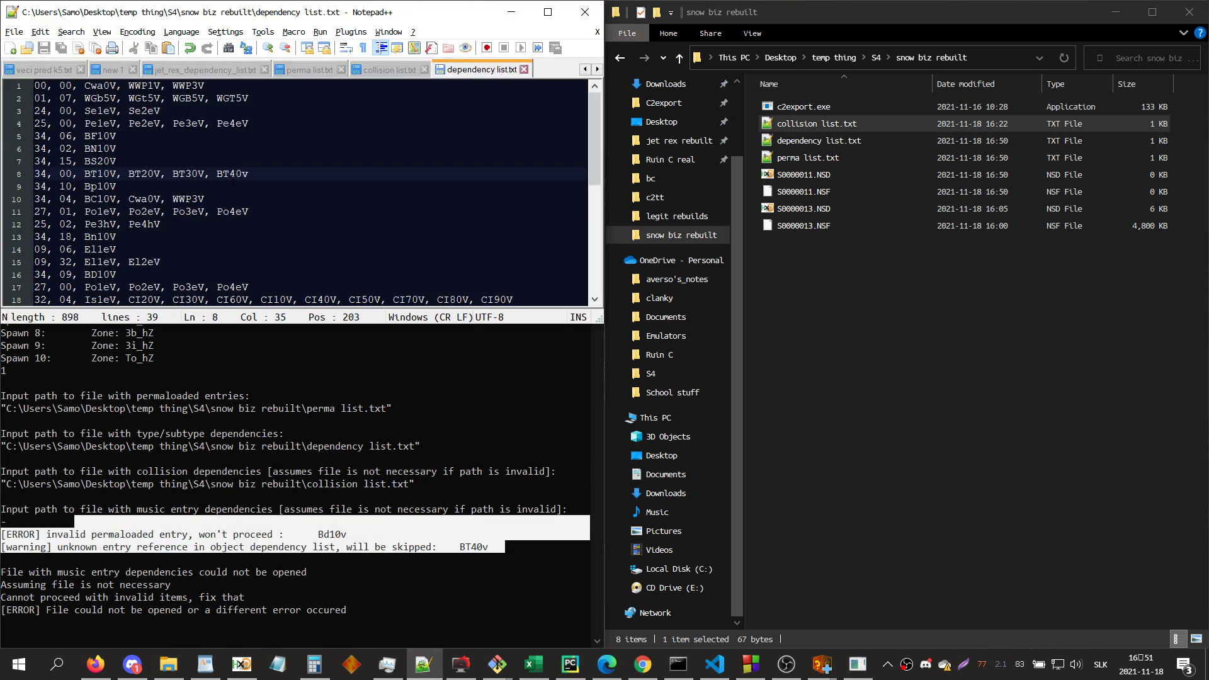
key("BackSpace")
type("V")
key("ctrl+s")
- Restore Bd10V in perma list.txt, save it, and rerun the rebuild with the same answers up to the SLST distance
left_click(308, 71)
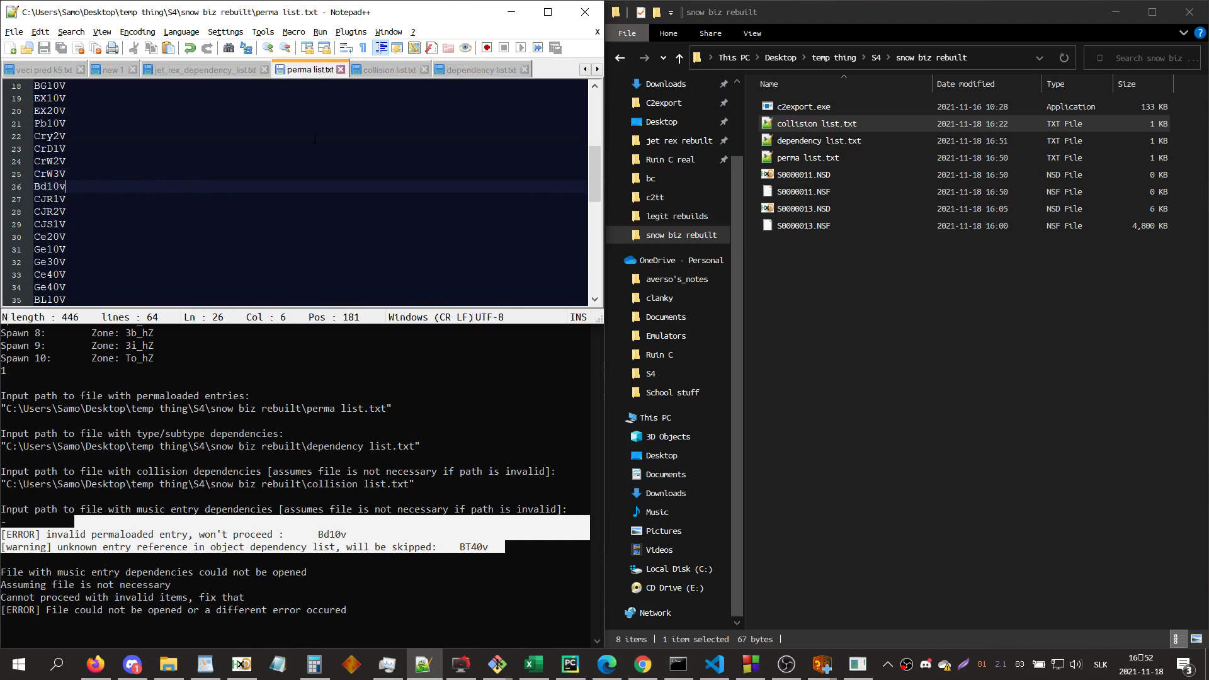
left_click(390, 398)
left_click(393, 398)
right_click(391, 391)
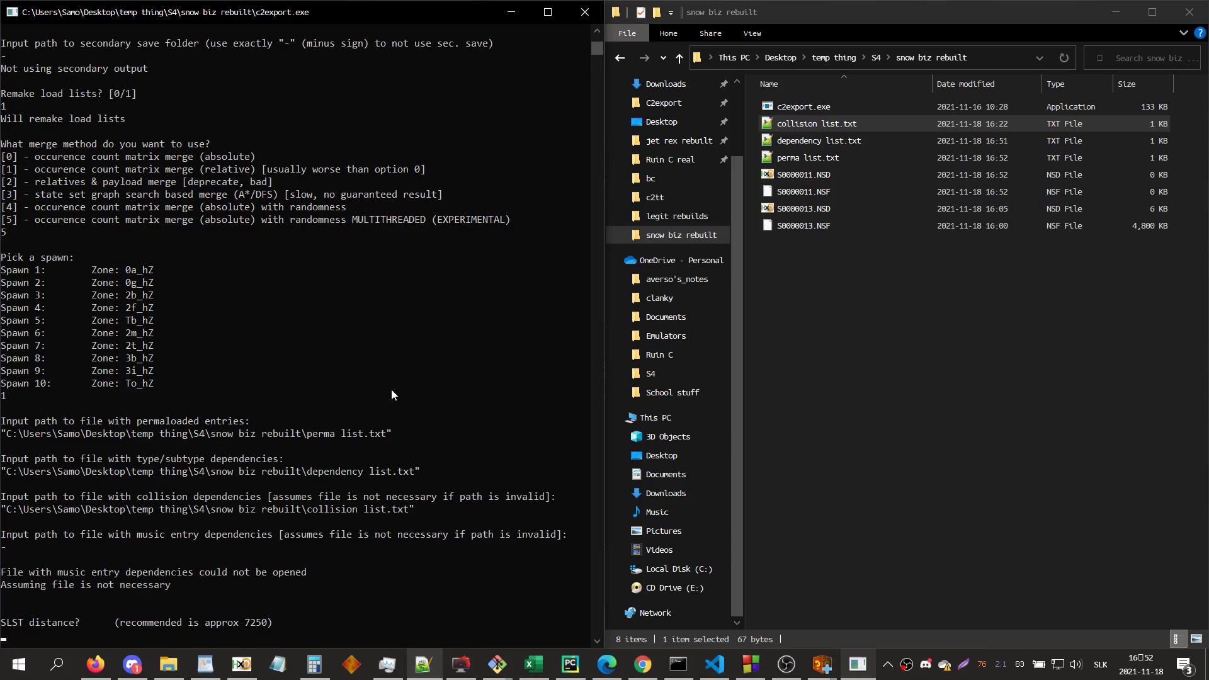
- Switch to CrashEdit, find zone 0h_, and examine how far the level scenery extends around it
left_click(1115, 12)
left_click(718, 504)
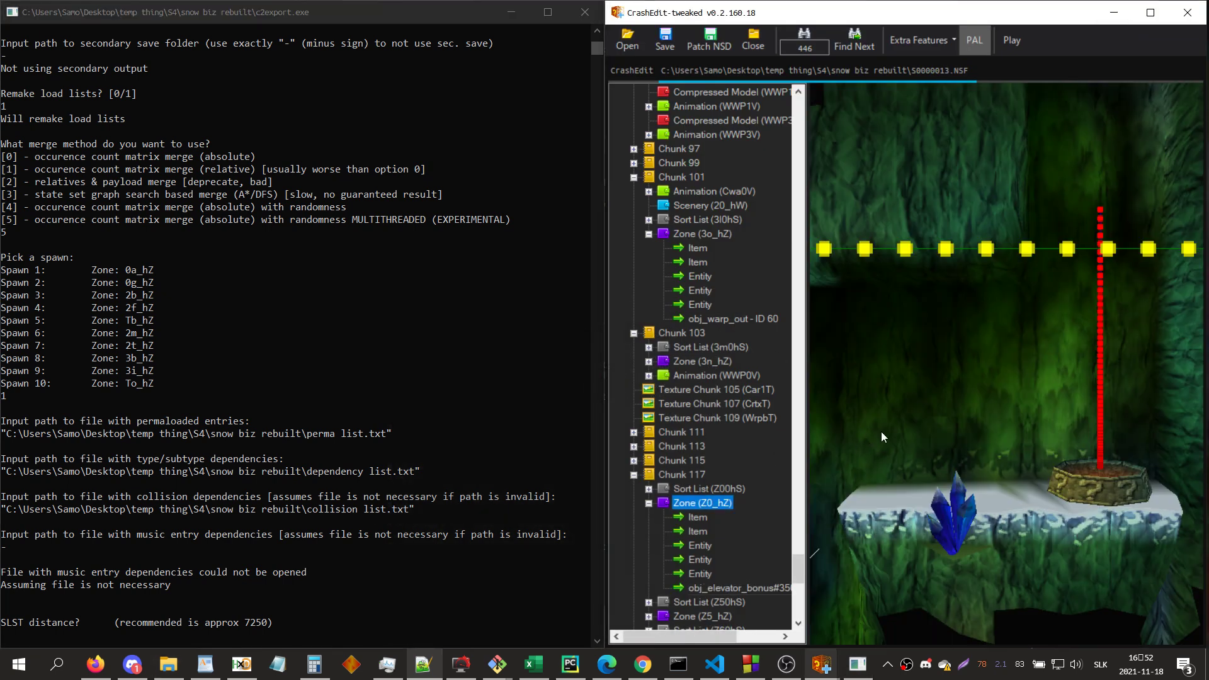
left_click(882, 432)
scroll(877, 430, "down", 2)
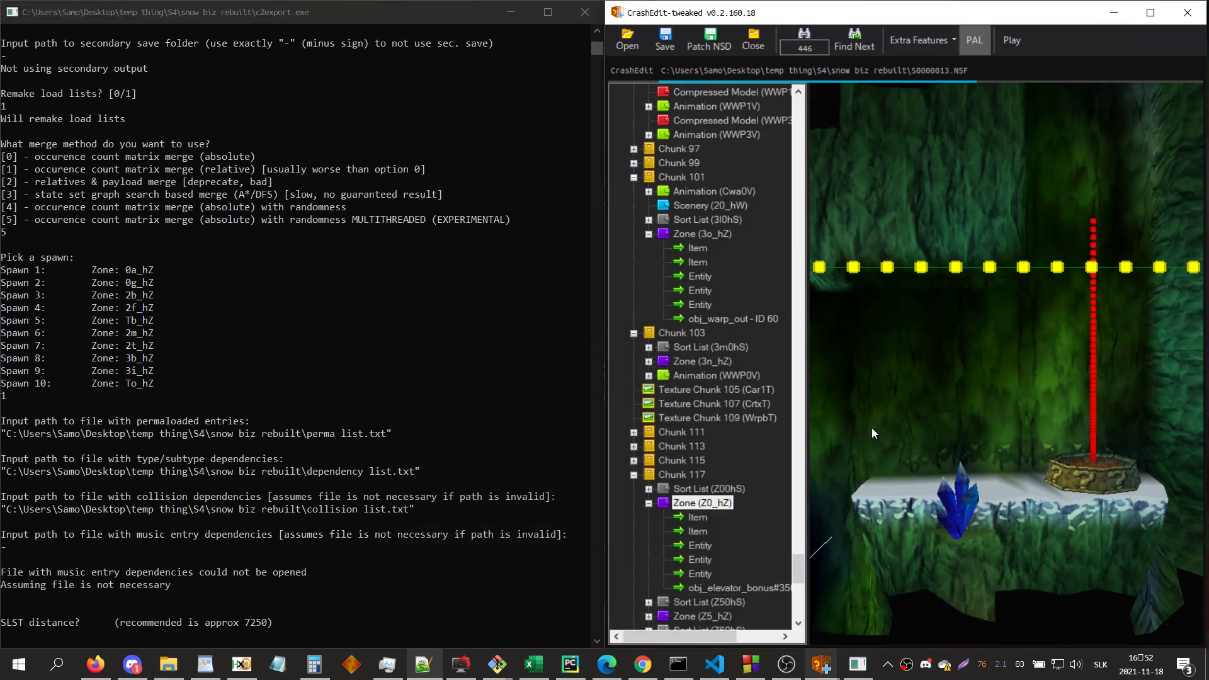
key("Tab")
type("0h_")
key("Return")
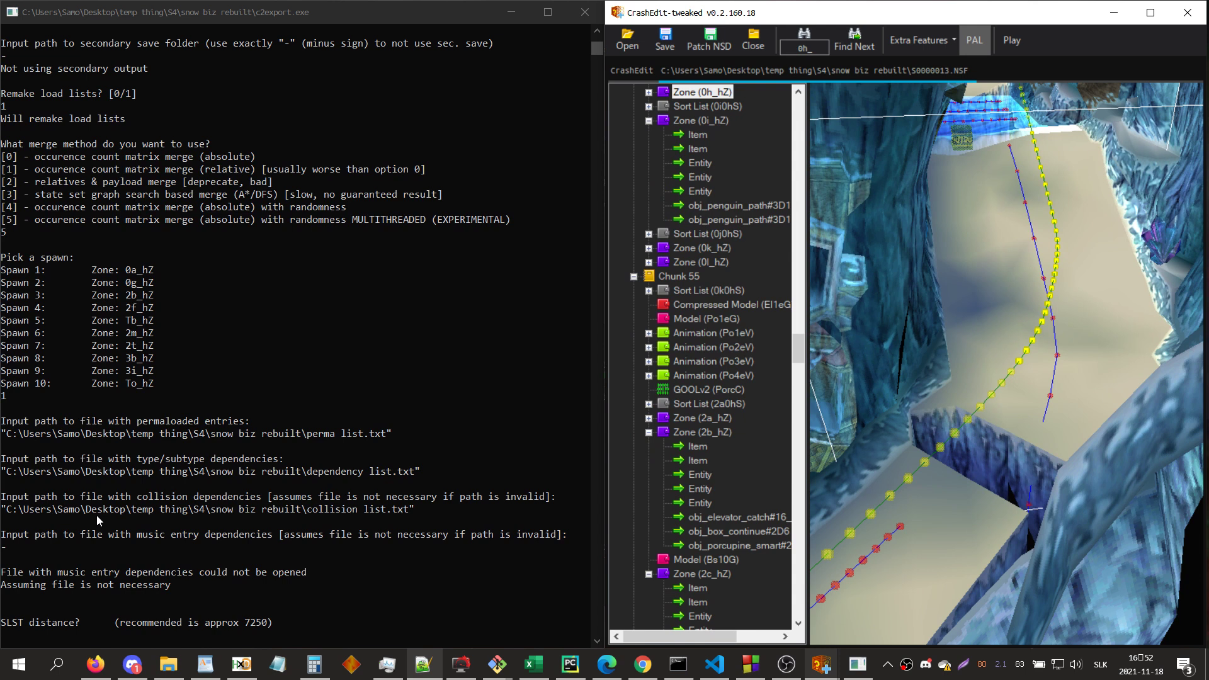
left_click_drag(921, 440, 982, 388)
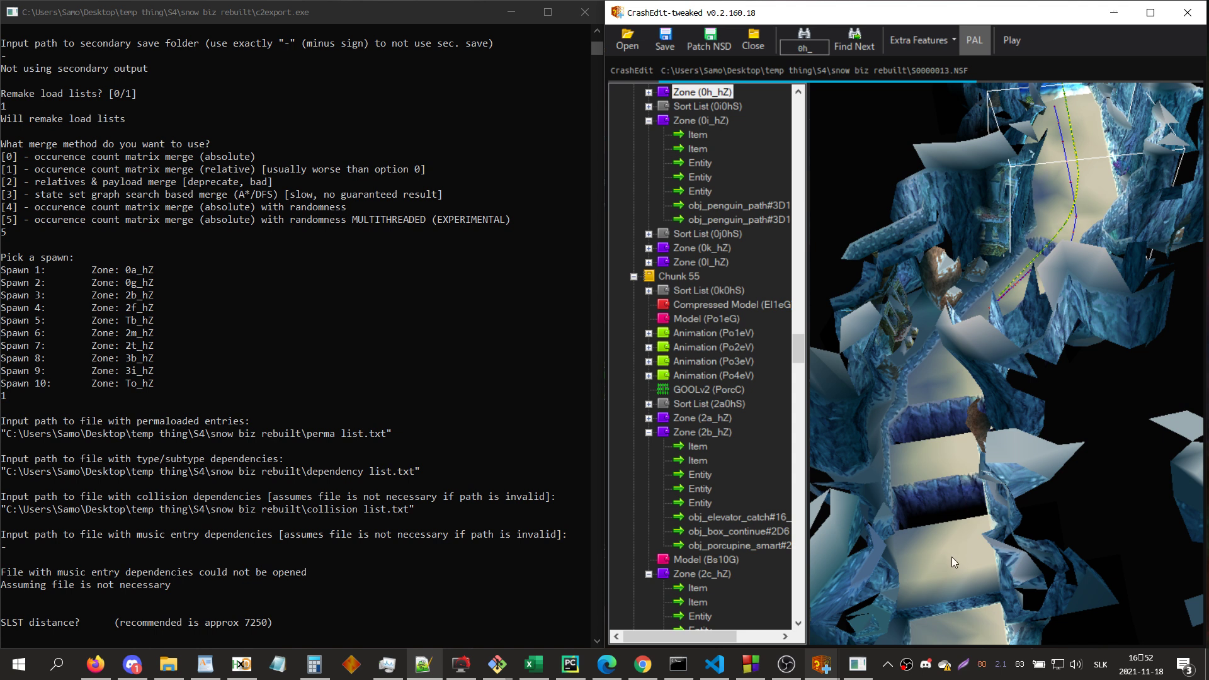
left_click_drag(951, 557, 968, 501)
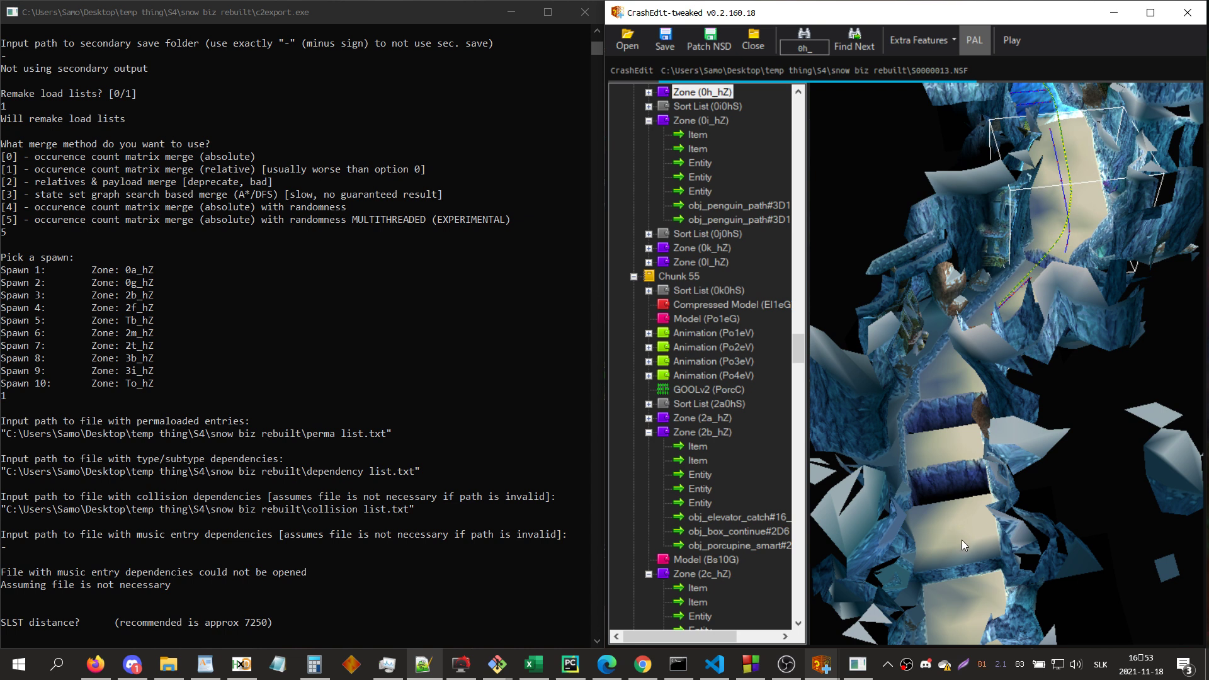
left_click_drag(961, 539, 955, 444)
left_click_drag(1013, 577, 969, 535)
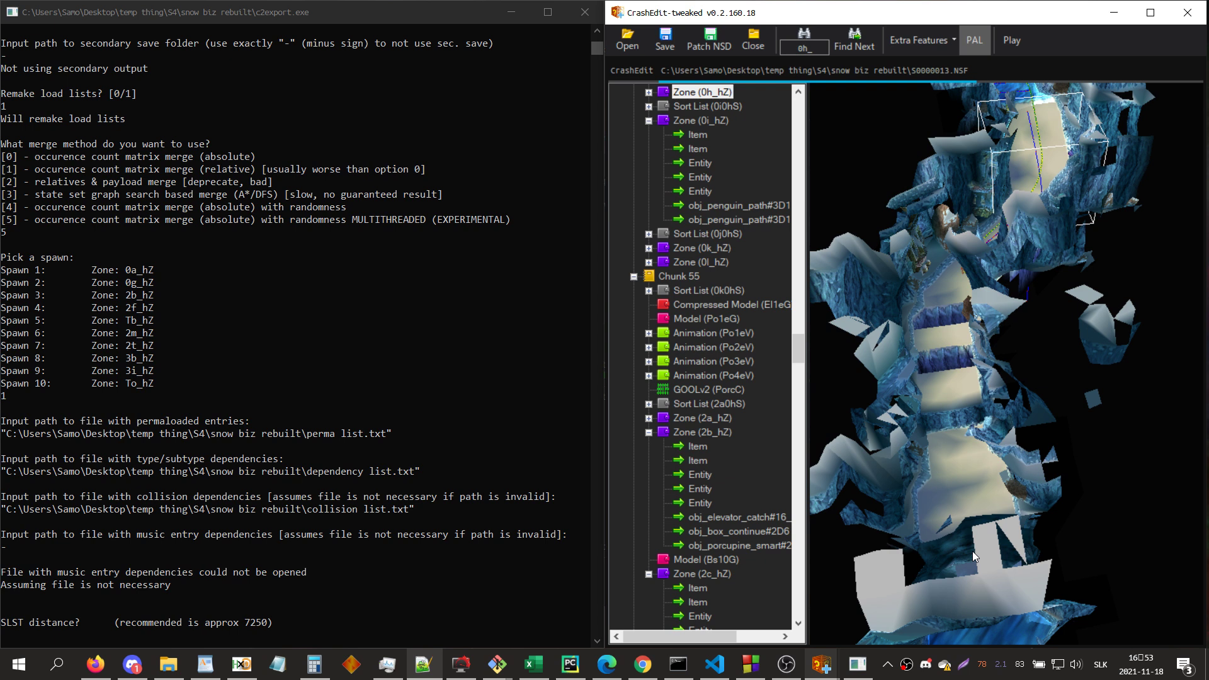
- Set the SLST, neighbour and draw list distances to 8000 each in the c2export rebuild
left_click(441, 506)
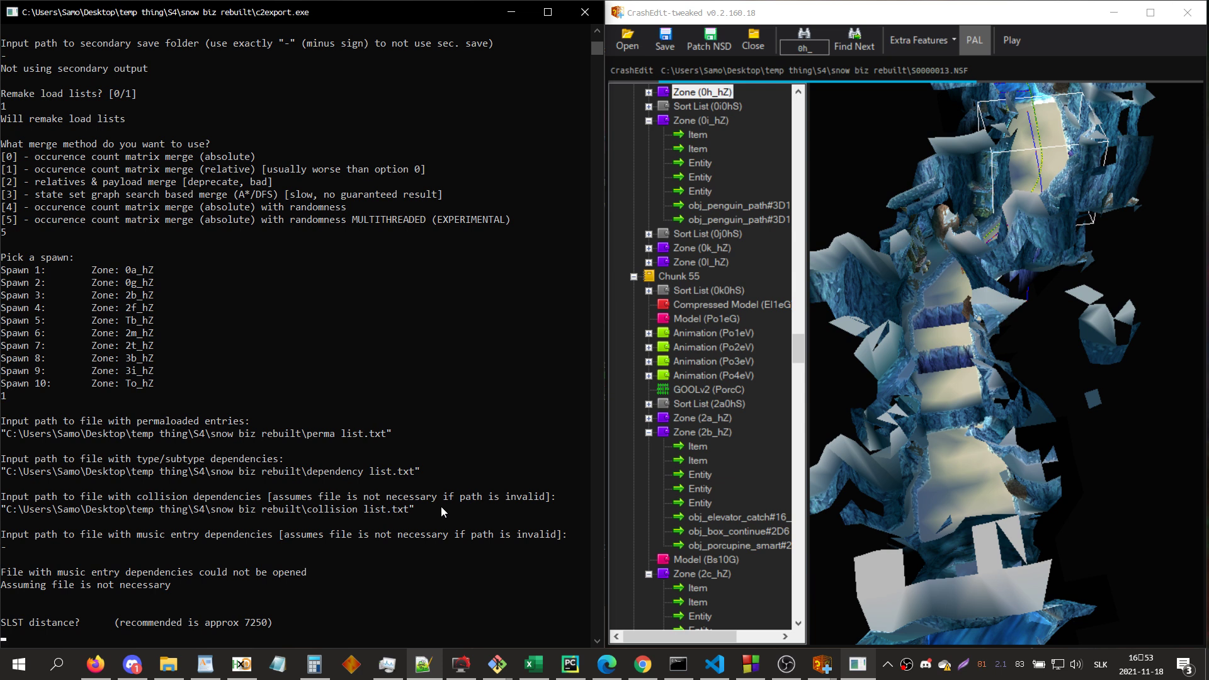
type("00")
key("Return")
type("8000")
key("Return")
type("800")
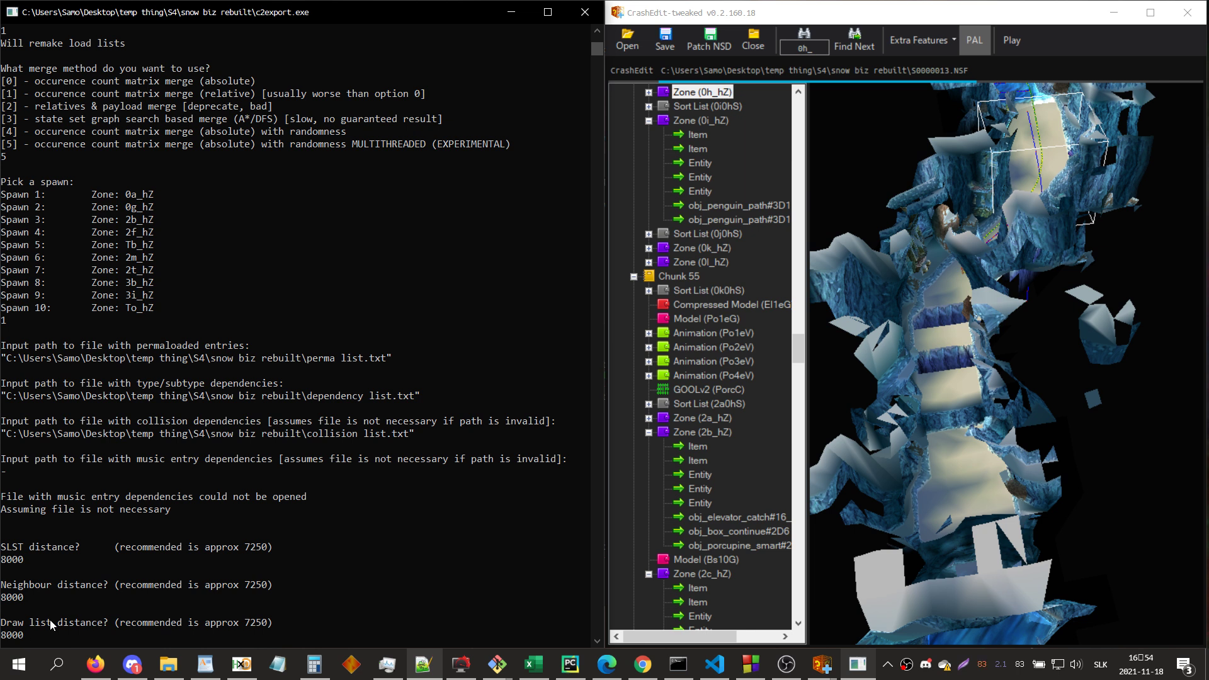
key("Return")
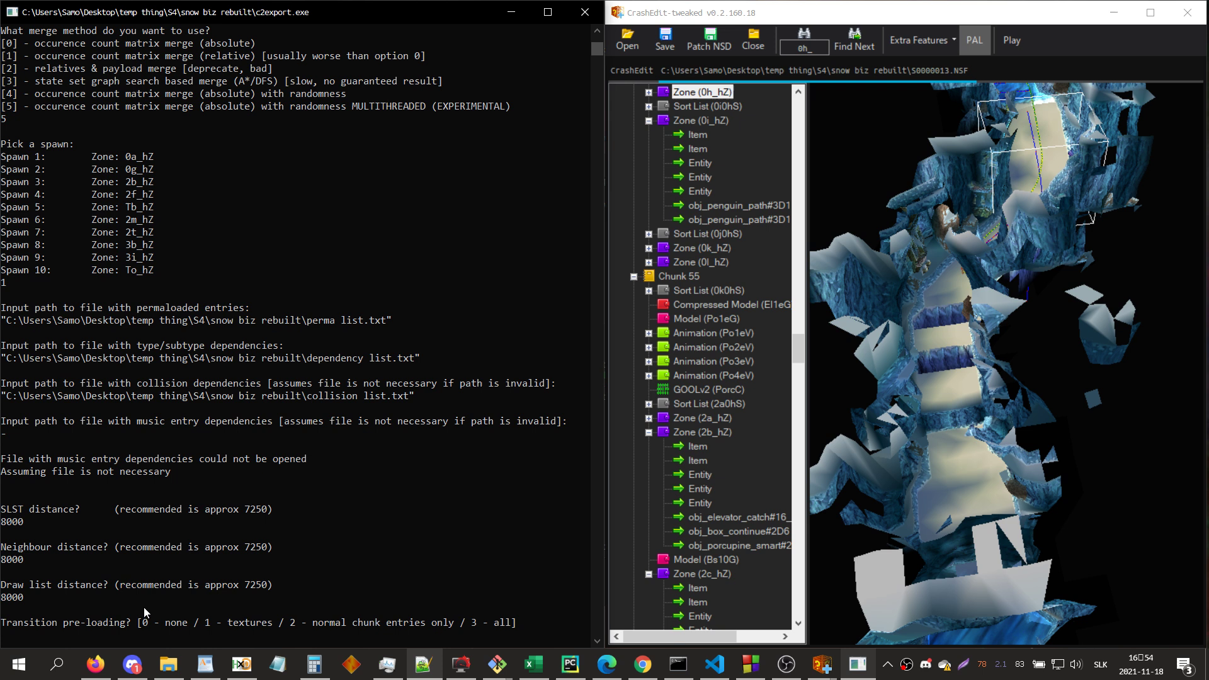
- Find zone 0j_ in CrashEdit and examine its camera path and surroundings
left_click(912, 472)
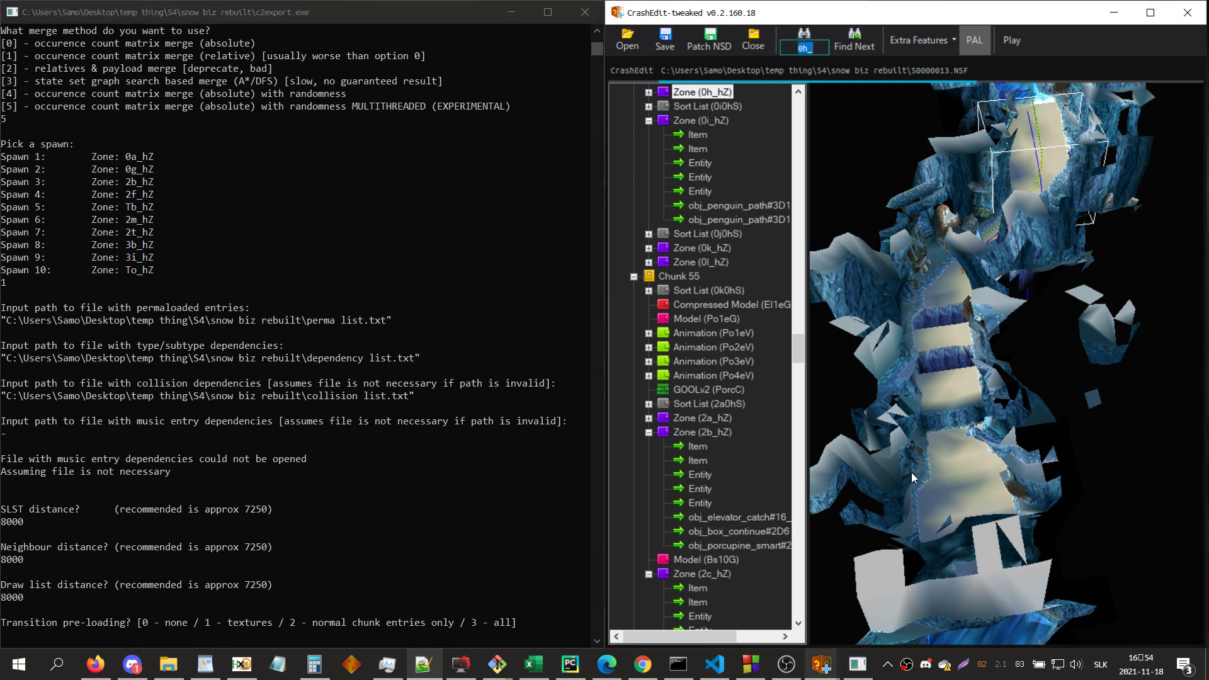
type("0j_")
key("Return")
left_click_drag(1015, 472, 1046, 499)
scroll(1012, 493, "up", 5)
scroll(1047, 502, "down", 2)
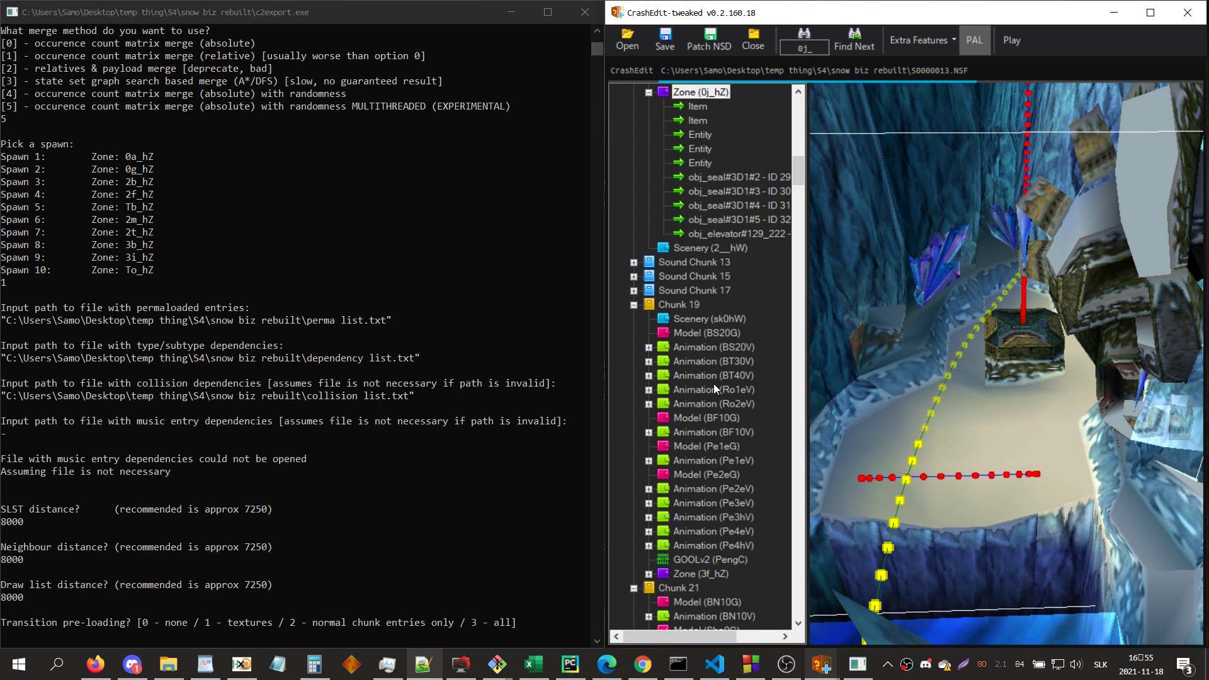
- Set transition pre-loading to 3 (all) and the backwards loading penalty to 0 in c2export
left_click(183, 584)
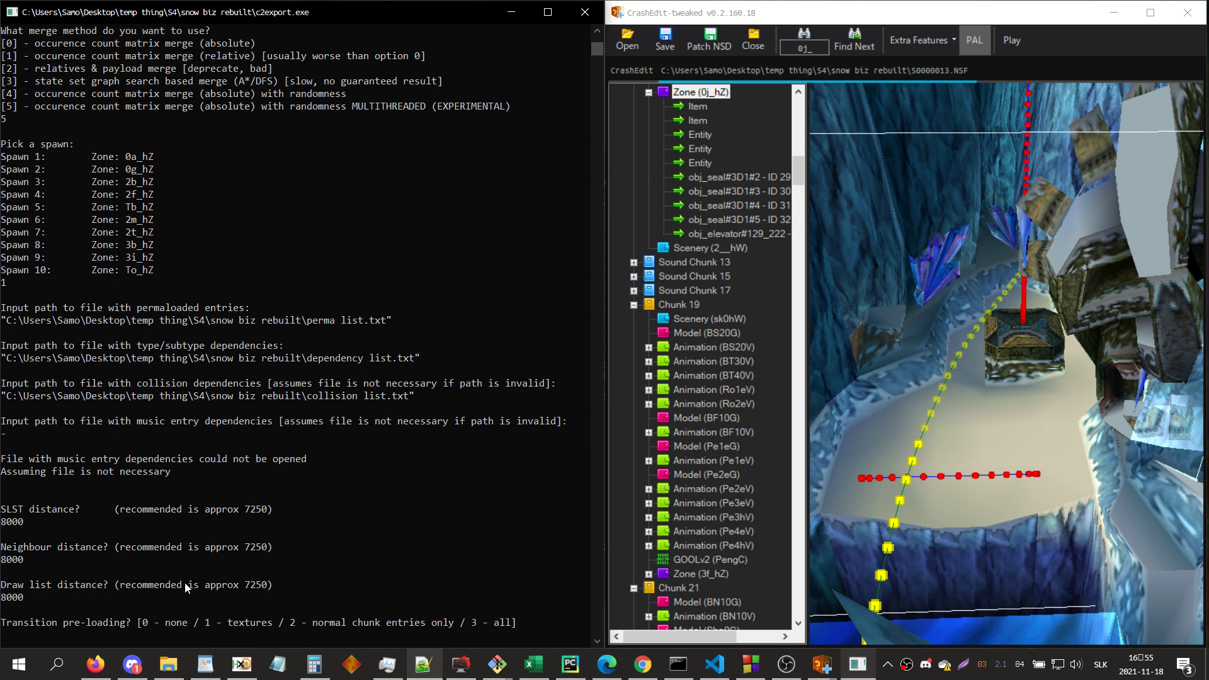
type("3")
key("Return")
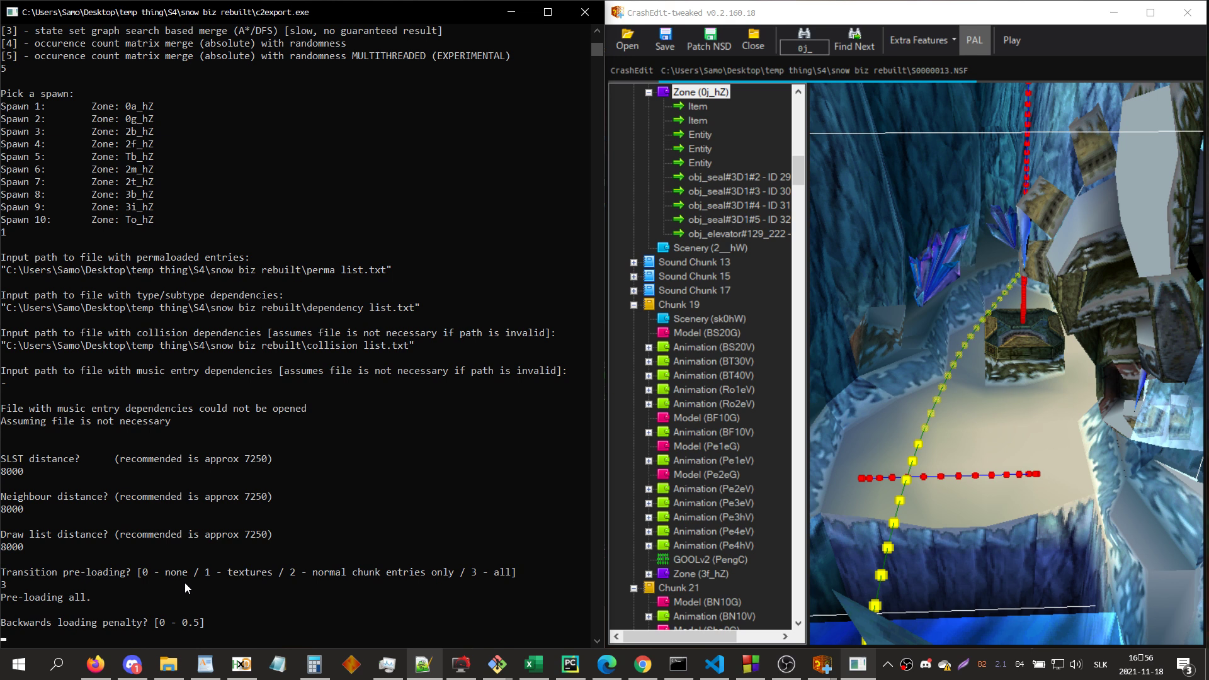
type("0")
key("Return")
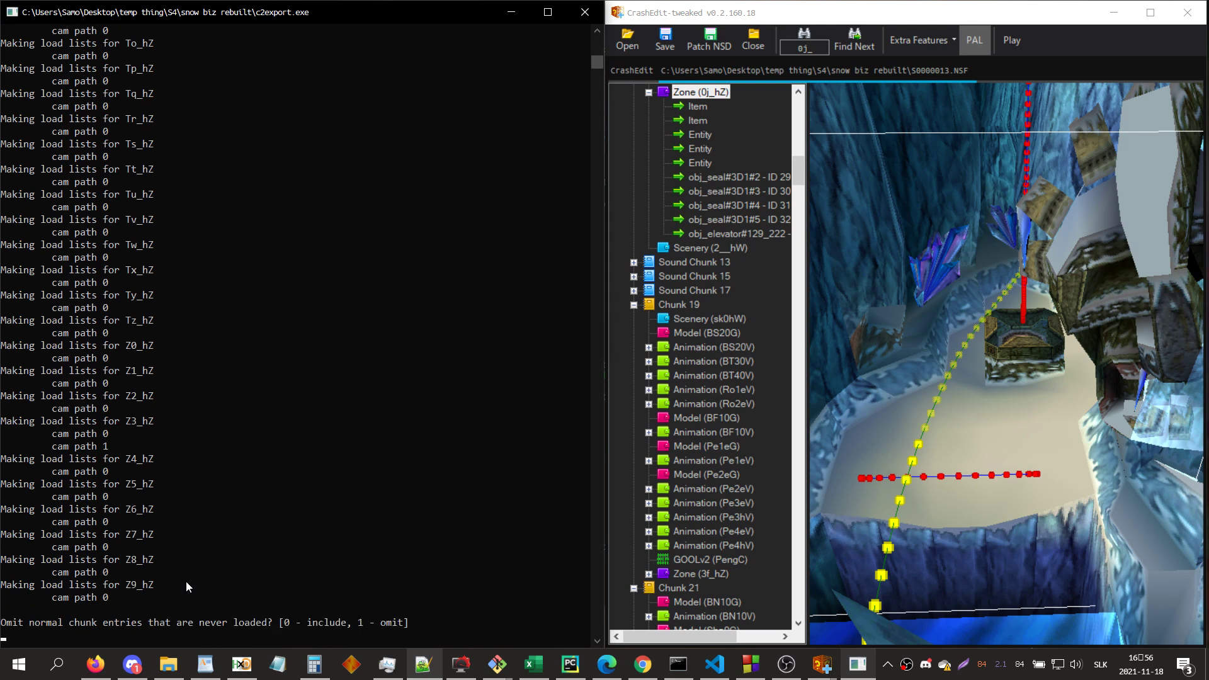
- Review the load list log for texture warnings, and answer 0 to include normal chunk entries that are never loaded
scroll(186, 583, "up", 14)
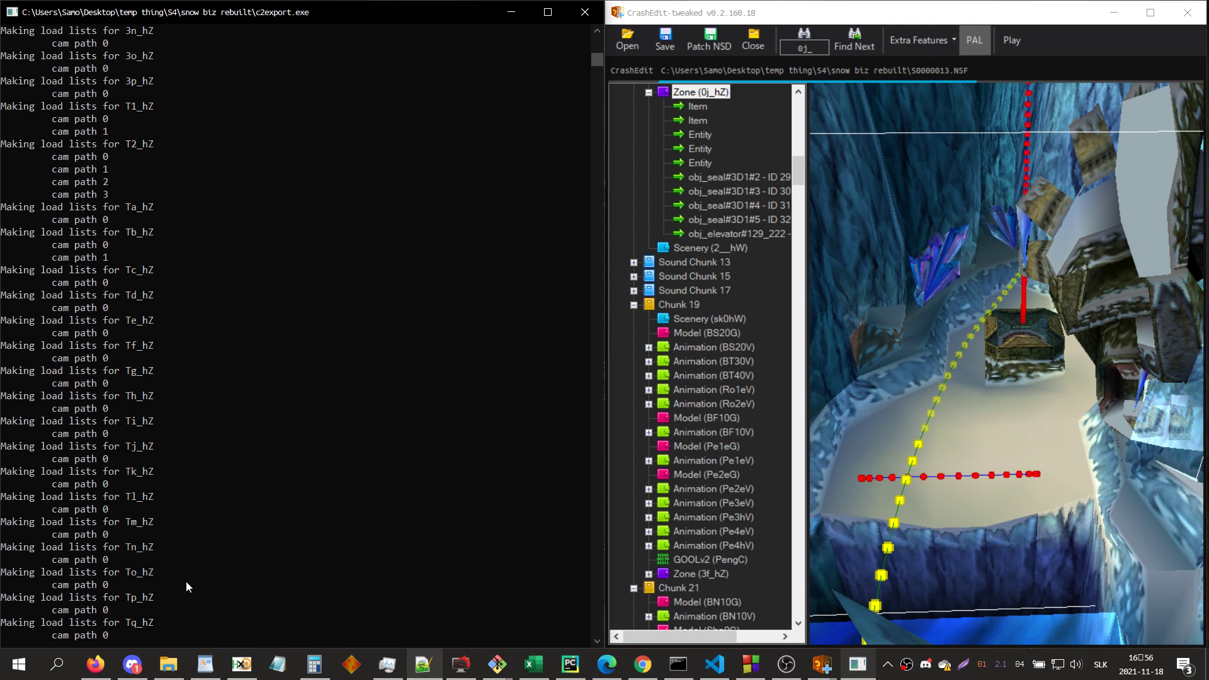
scroll(186, 580, "up", 20)
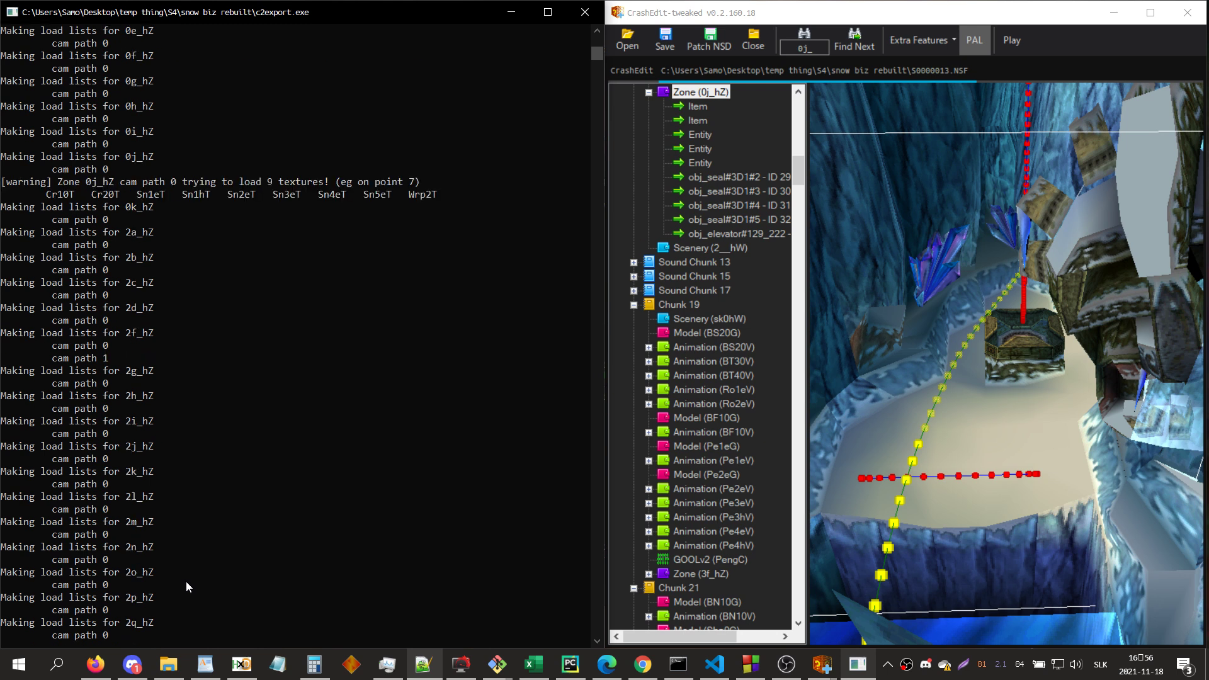
scroll(186, 580, "up", 7)
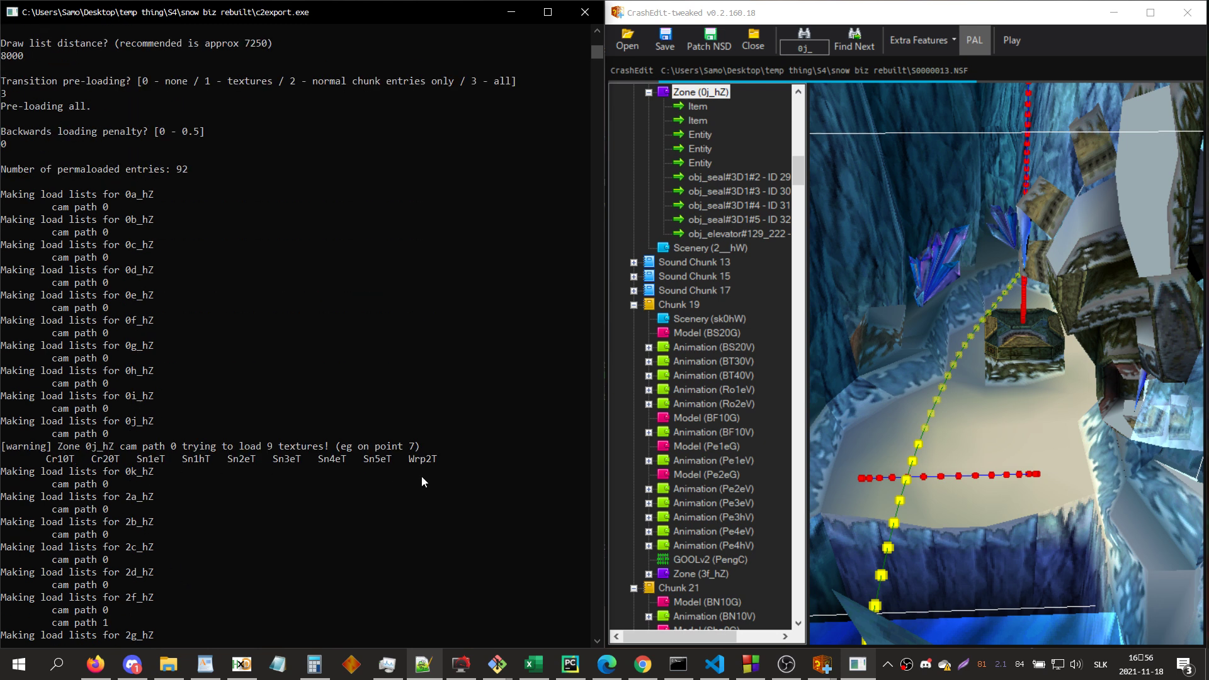
left_click_drag(462, 460, 3, 446)
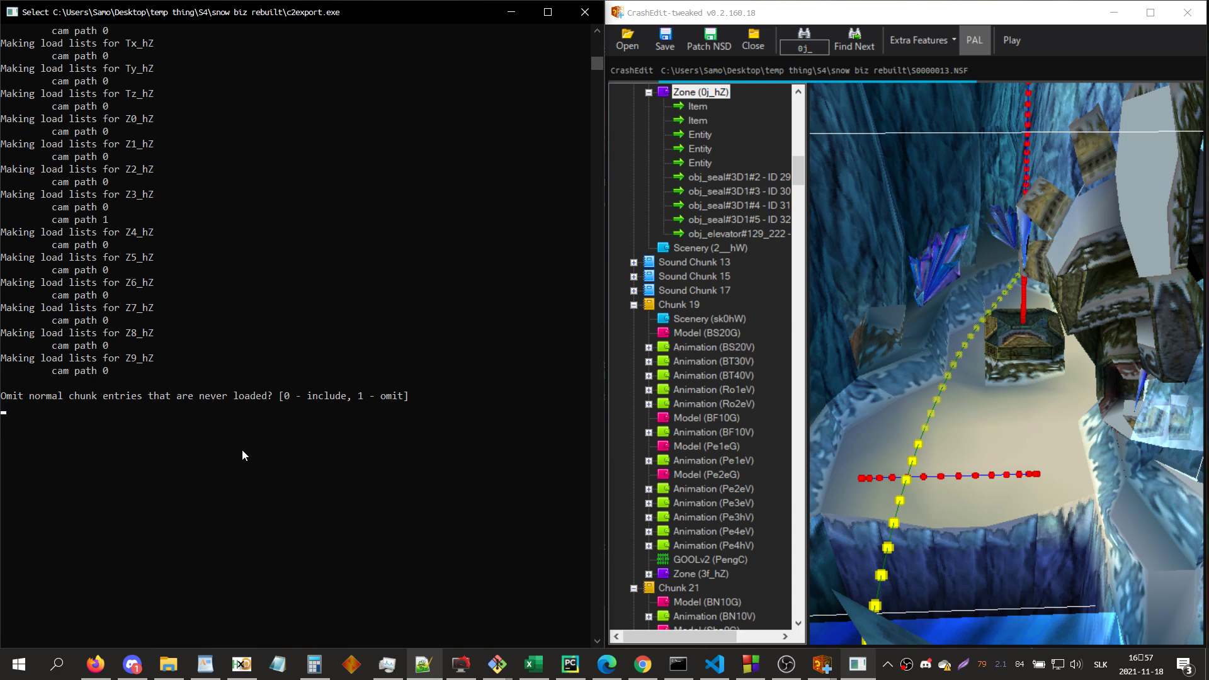
type("0")
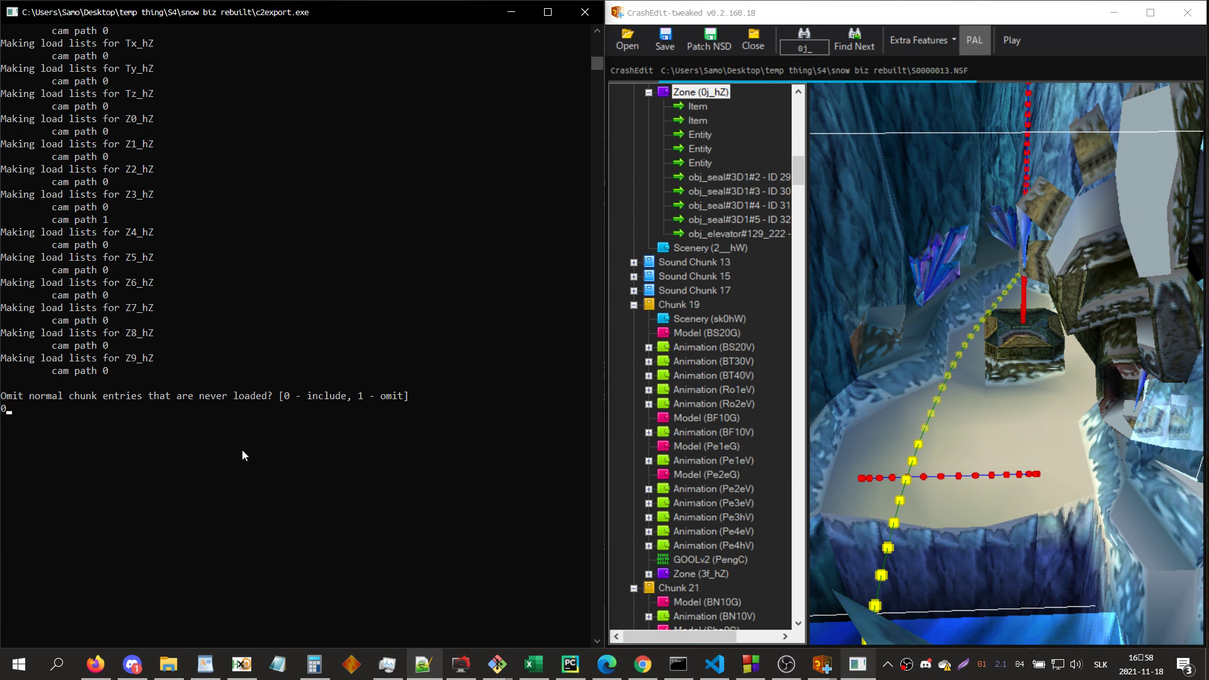
key("Return")
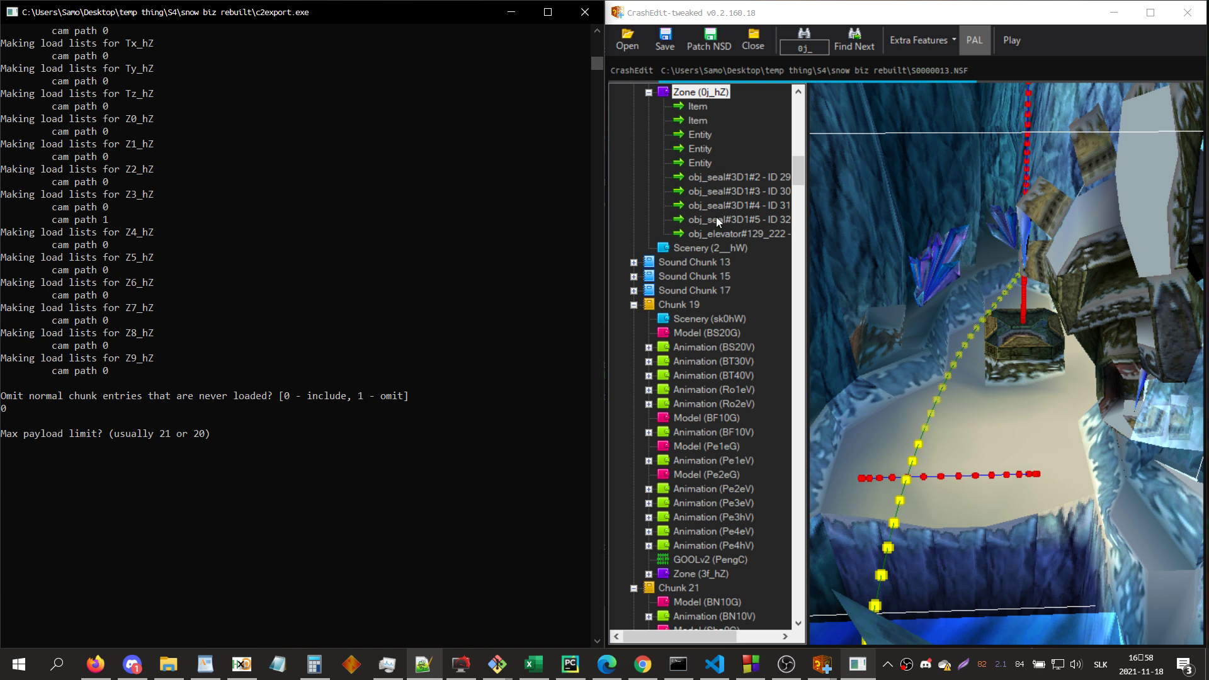
- Run the level from CrashEdit and inspect the start of the pcsx-hdbg log for the payload and chunk loading lines
left_click(1000, 44)
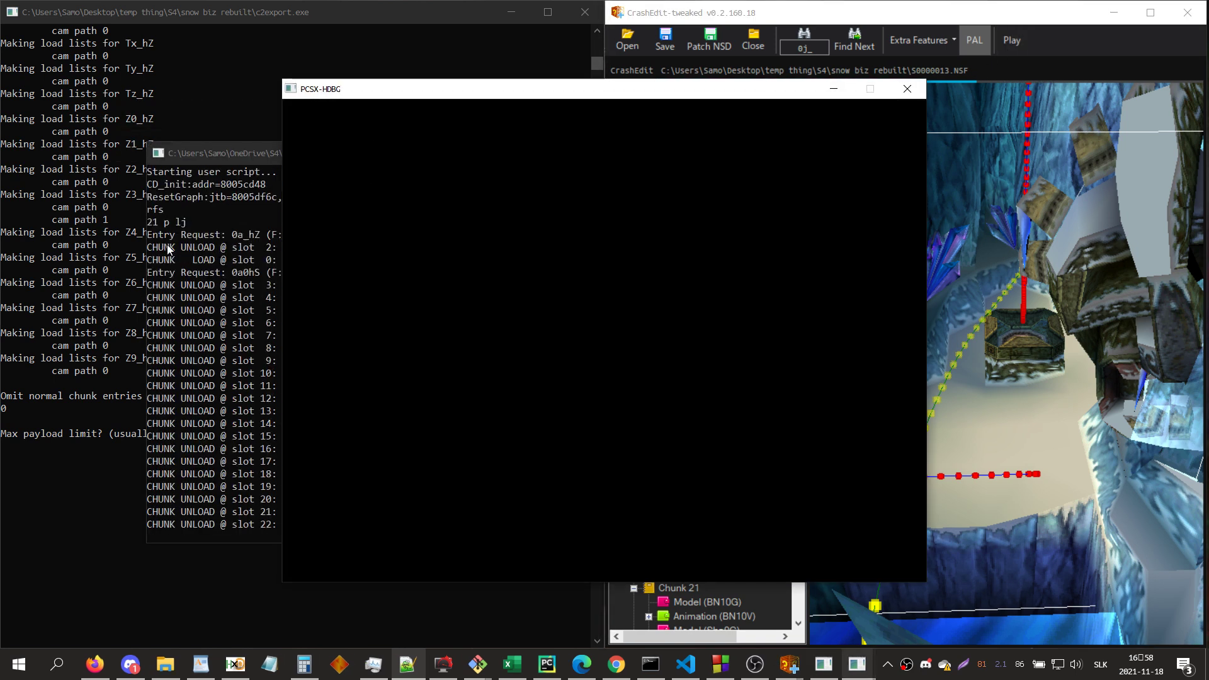
left_click_drag(182, 247, 288, 309)
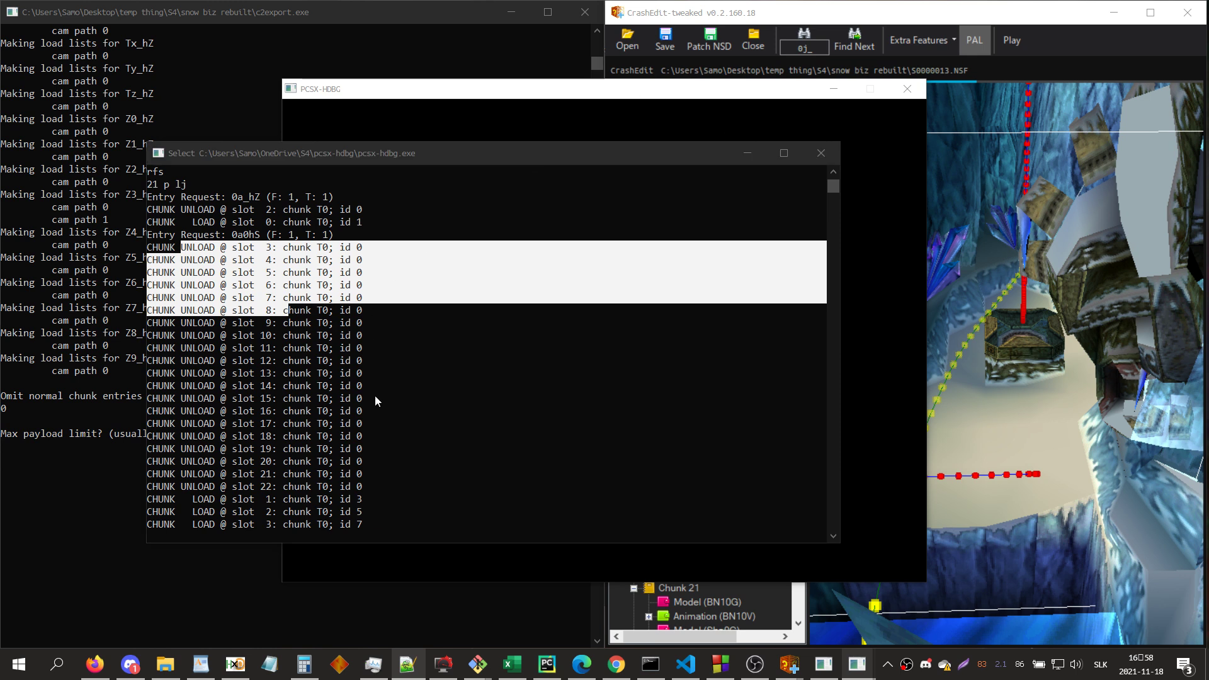
scroll(375, 395, "up", 3)
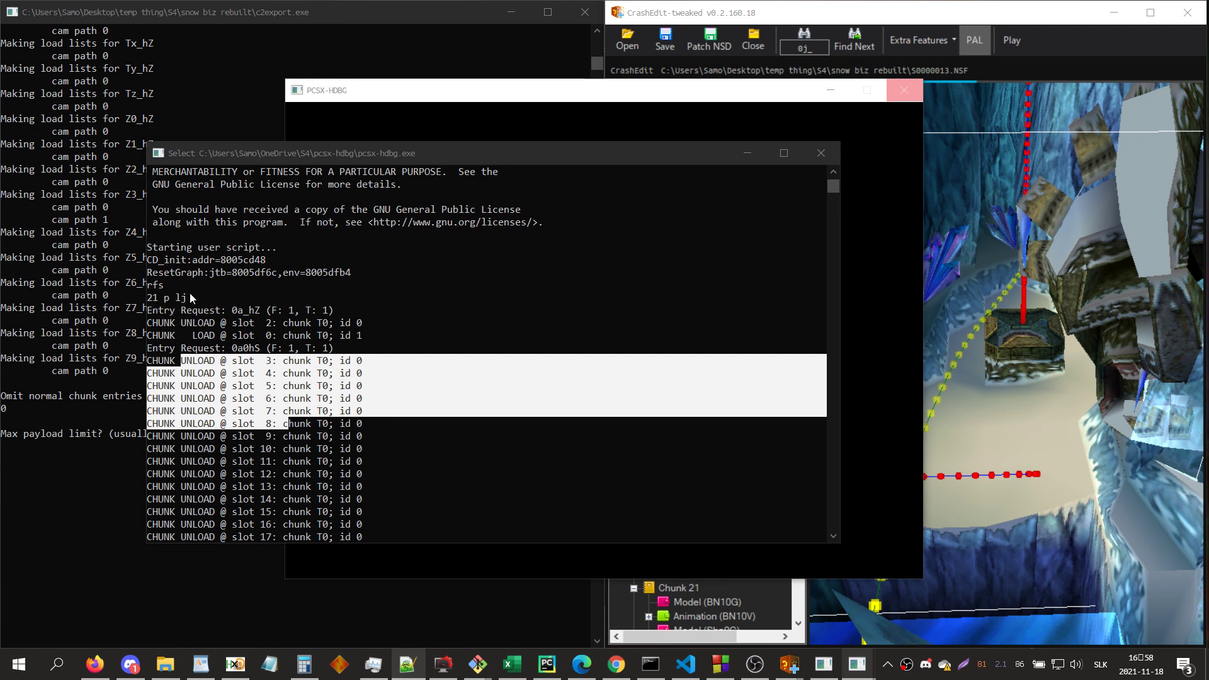
- Examine the "21 p lj" payload line near the start of the pcsx-hdbg log
left_click_drag(194, 296, 148, 301)
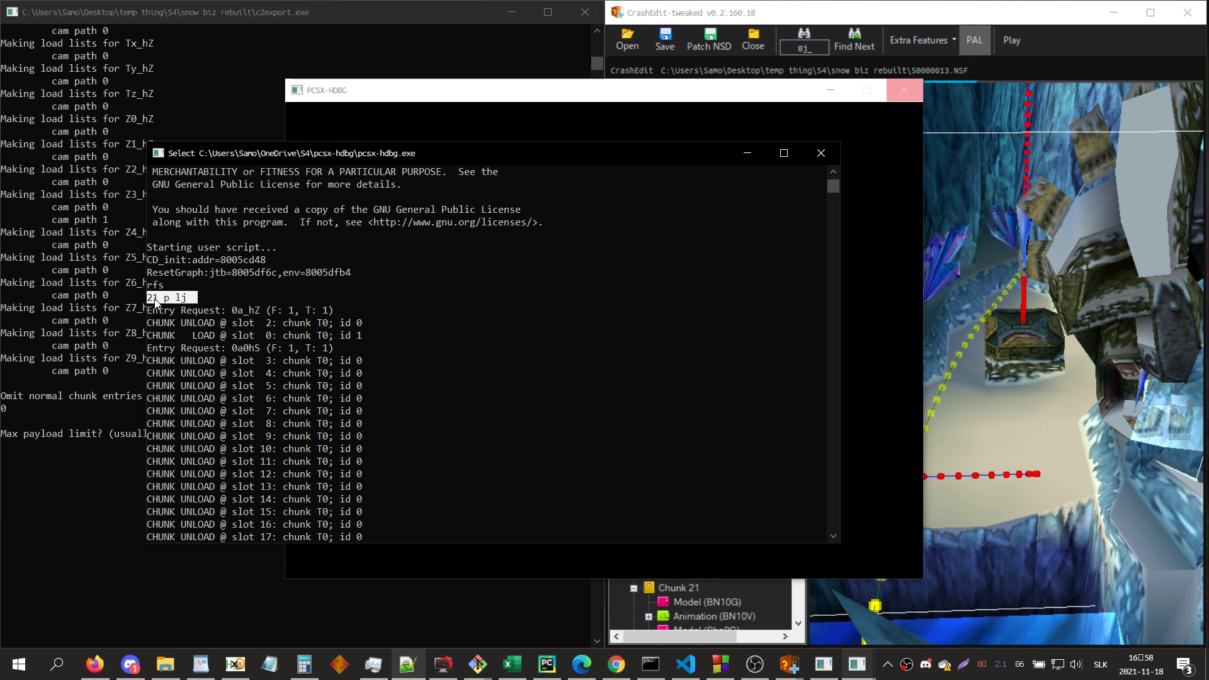
left_click_drag(149, 301, 155, 302)
left_click(155, 299)
left_click_drag(155, 298, 149, 301)
- Close the running emulator and set the max payload limit to 19 in c2export
left_click(61, 346)
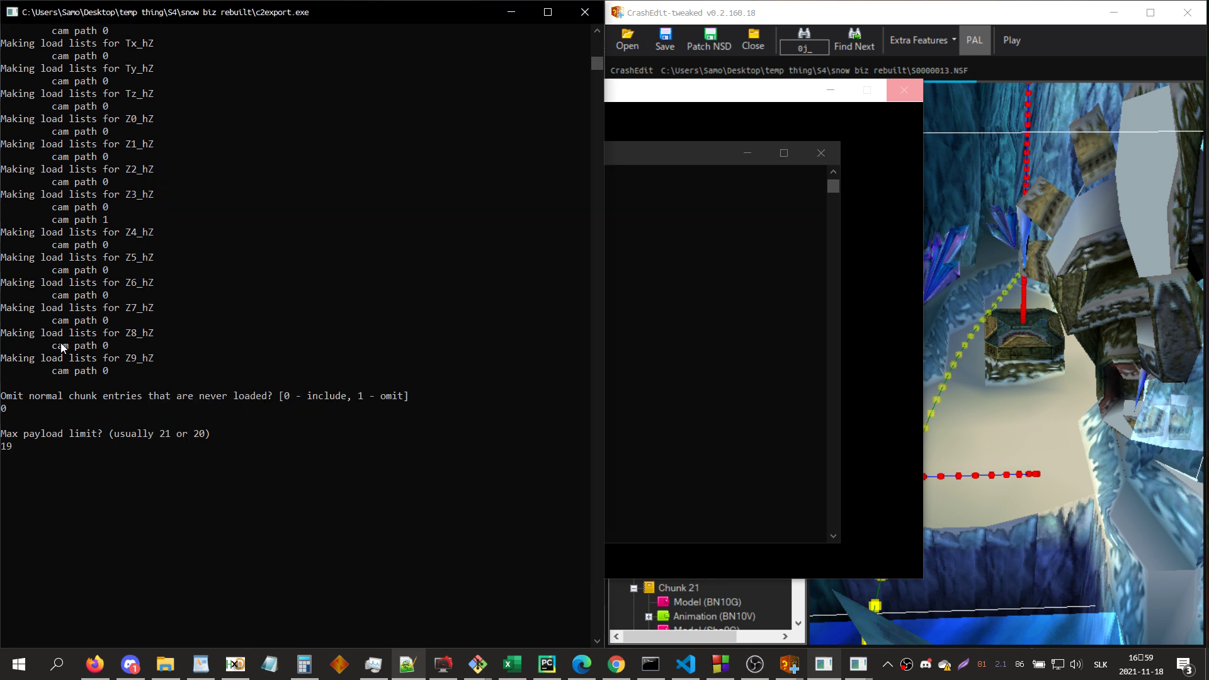
left_click(811, 161)
left_click(43, 397)
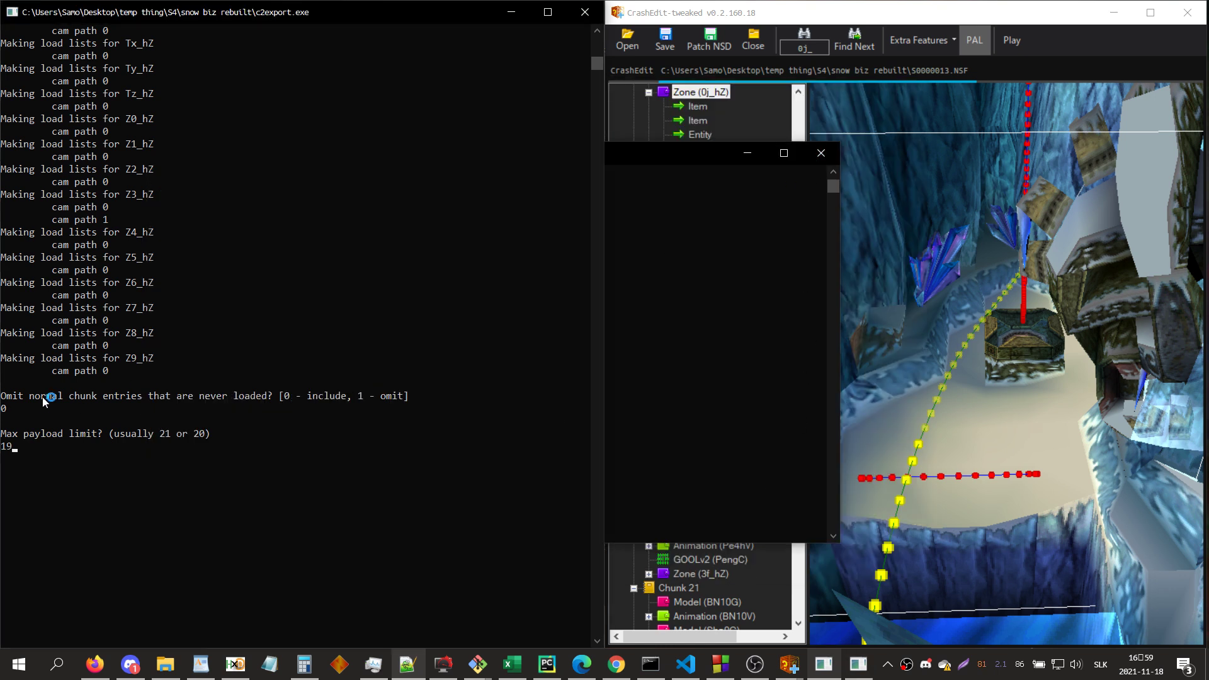
key("Return")
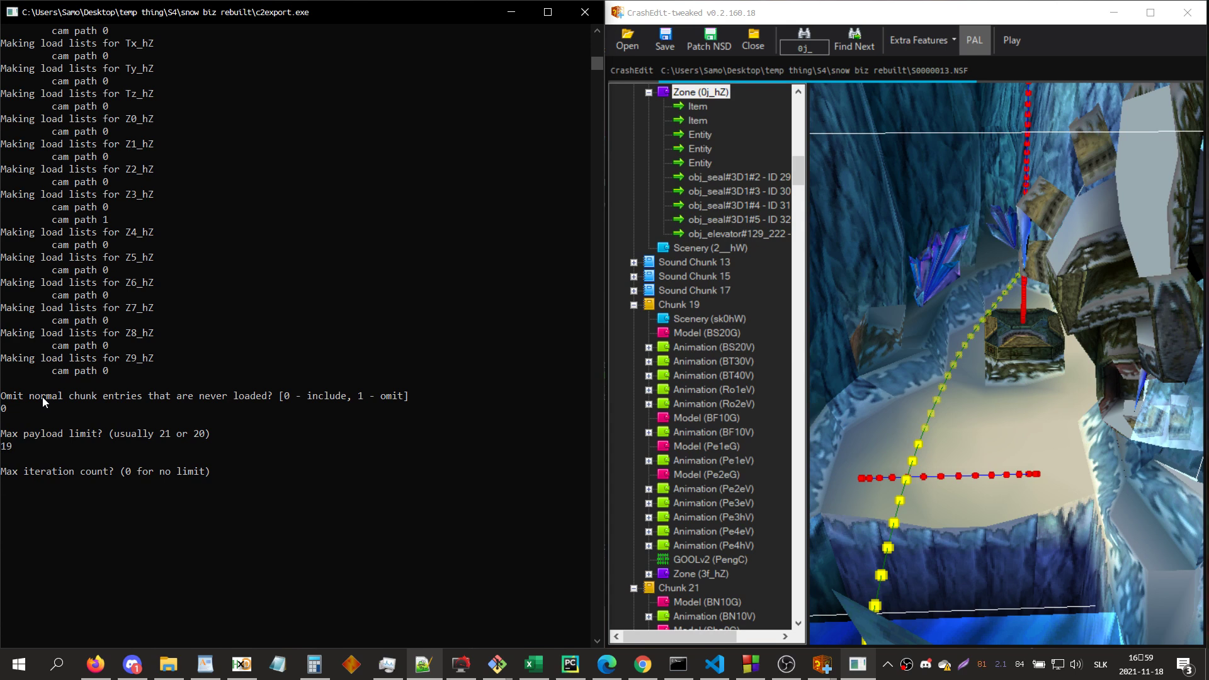
- Preview animation BS20V from Chunk 19 in CrashEdit, and check the payload limit entered in c2export
left_click(667, 347)
left_click(267, 408)
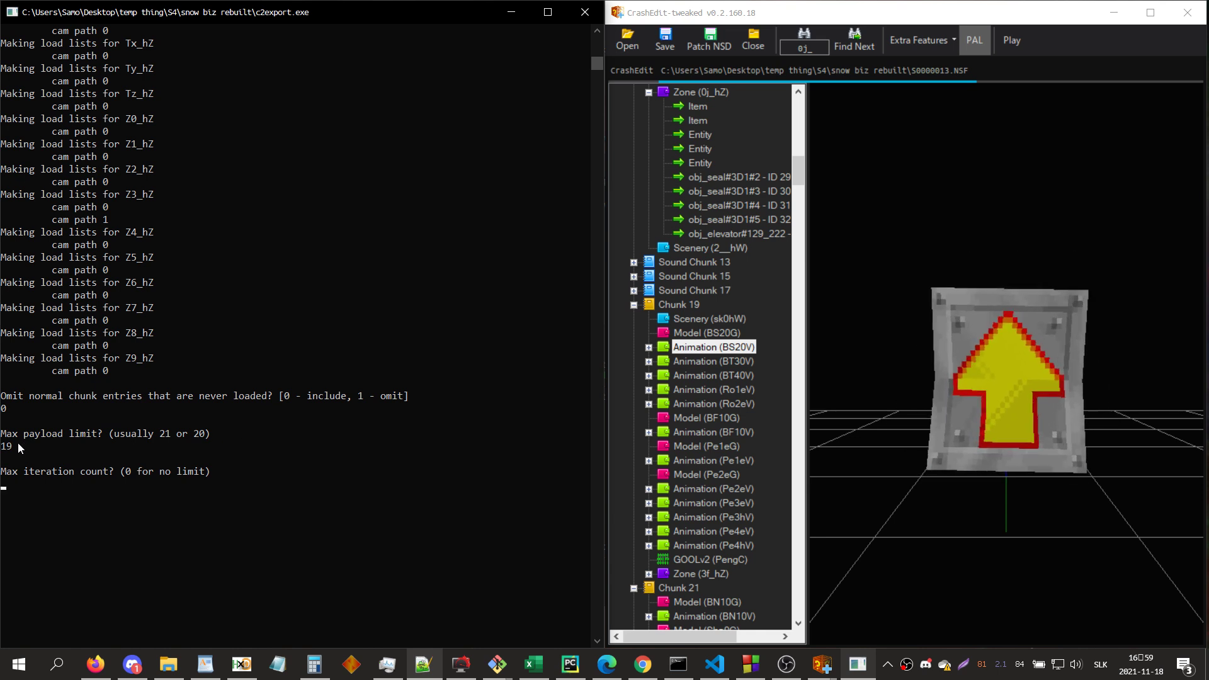
left_click_drag(19, 448, 8, 449)
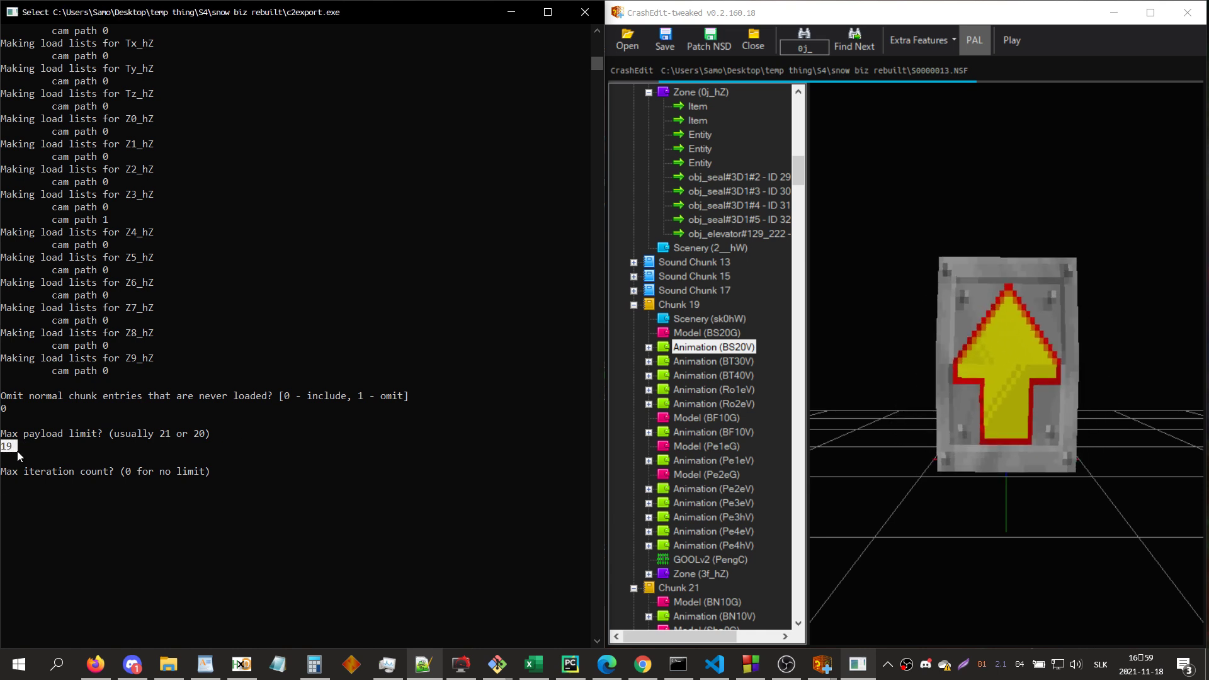
left_click(49, 497)
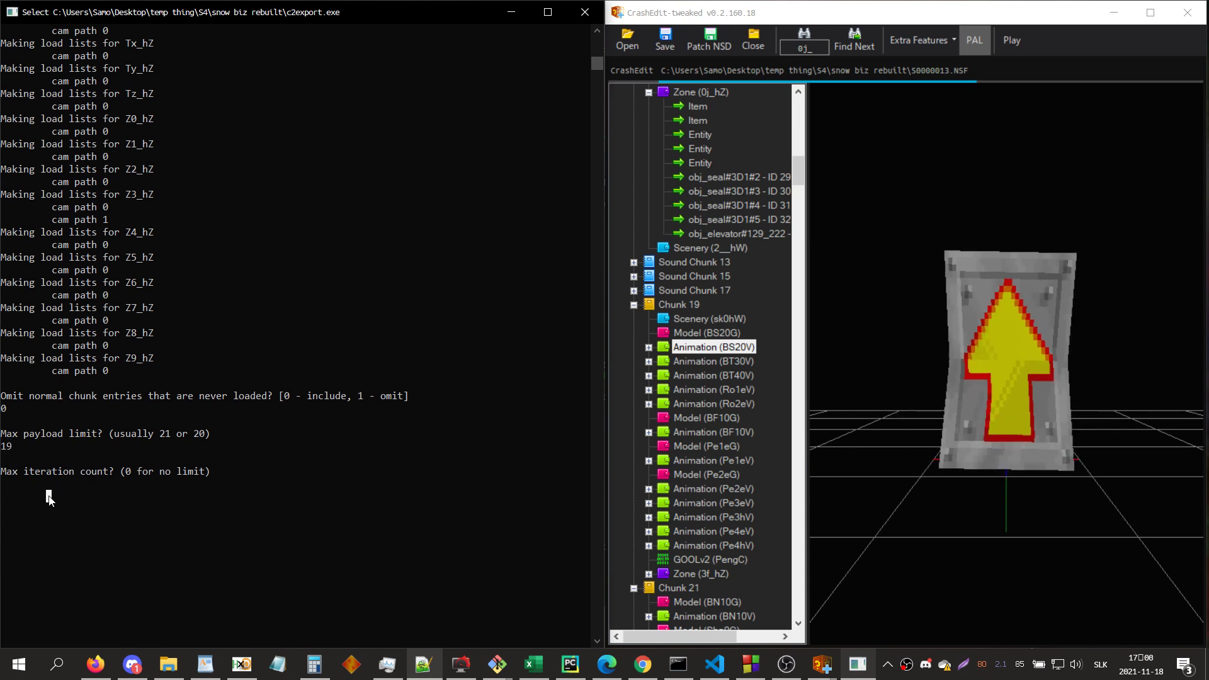
right_click(49, 497)
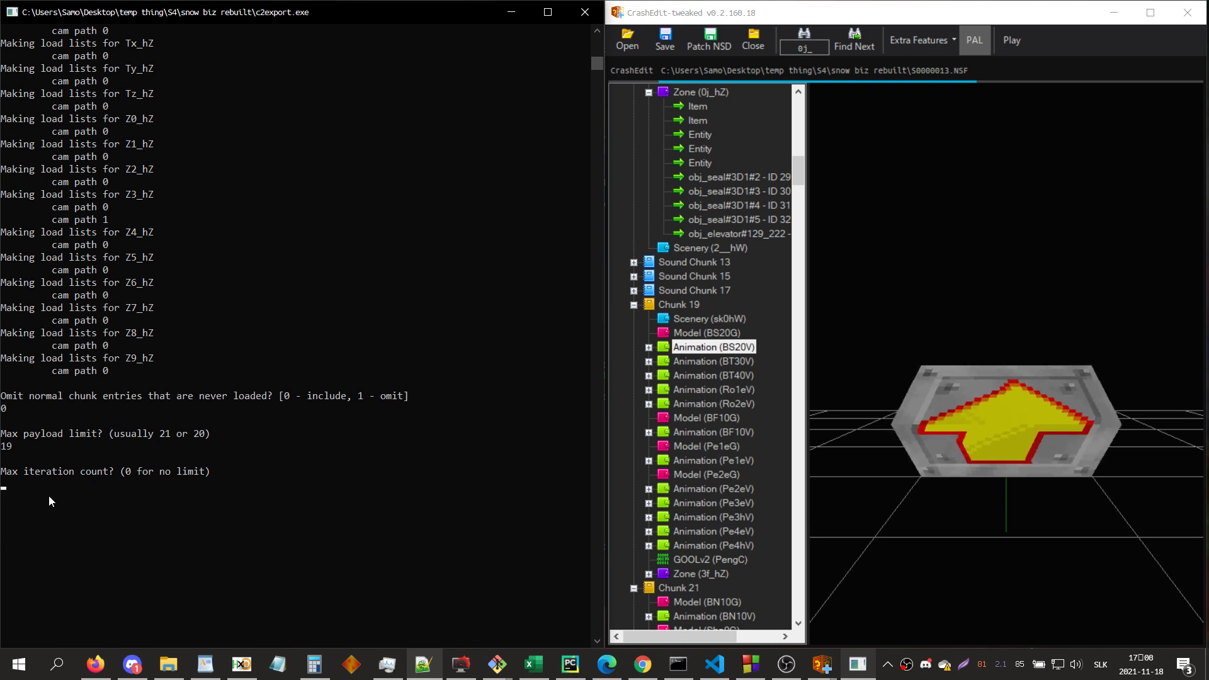
- Set the max iteration count to 500 and the randomness multiplier to 1.5
type("500")
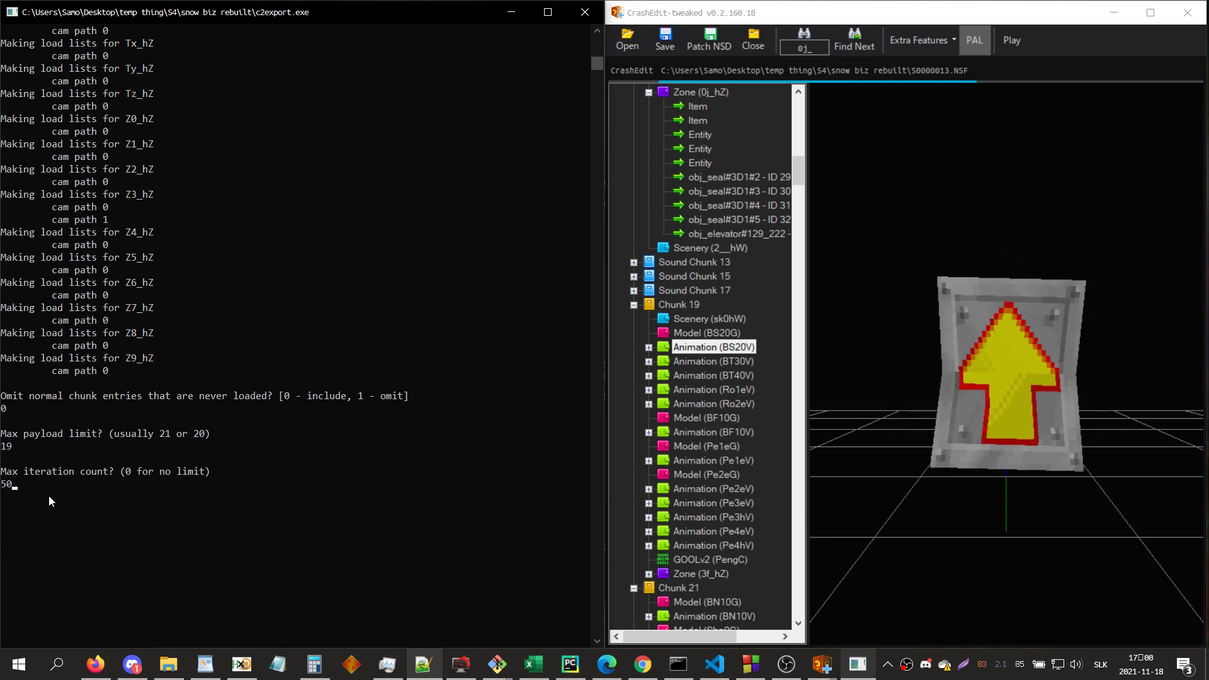
key("Return")
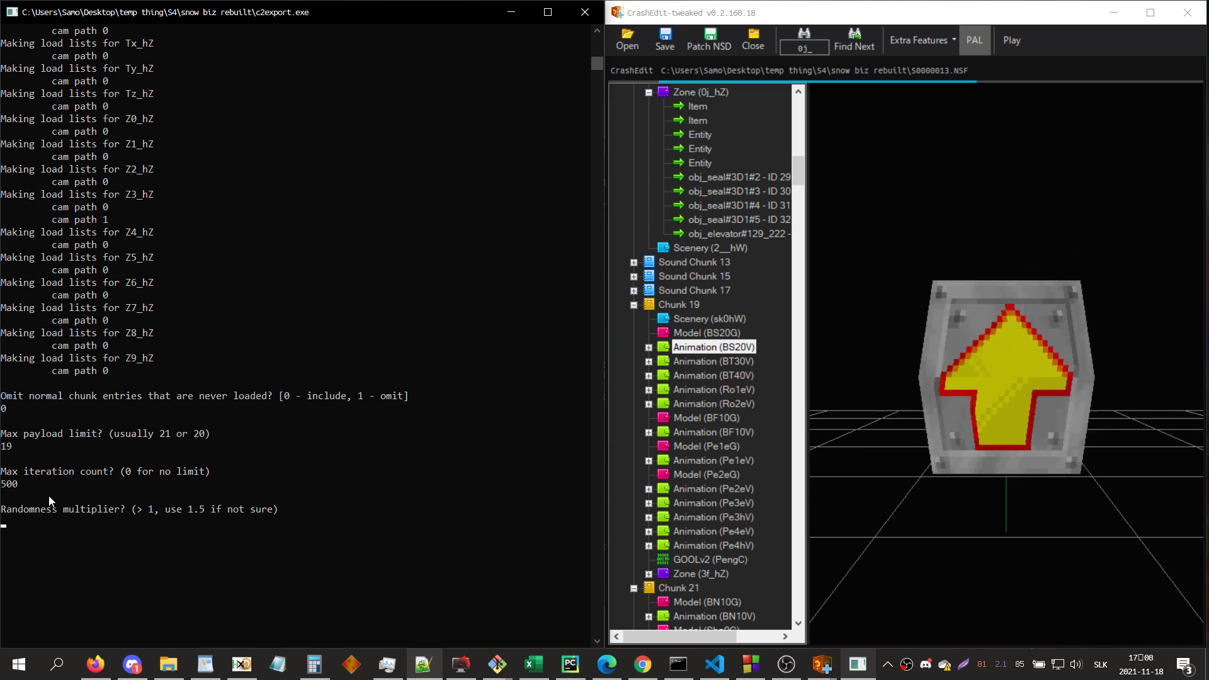
key("Return")
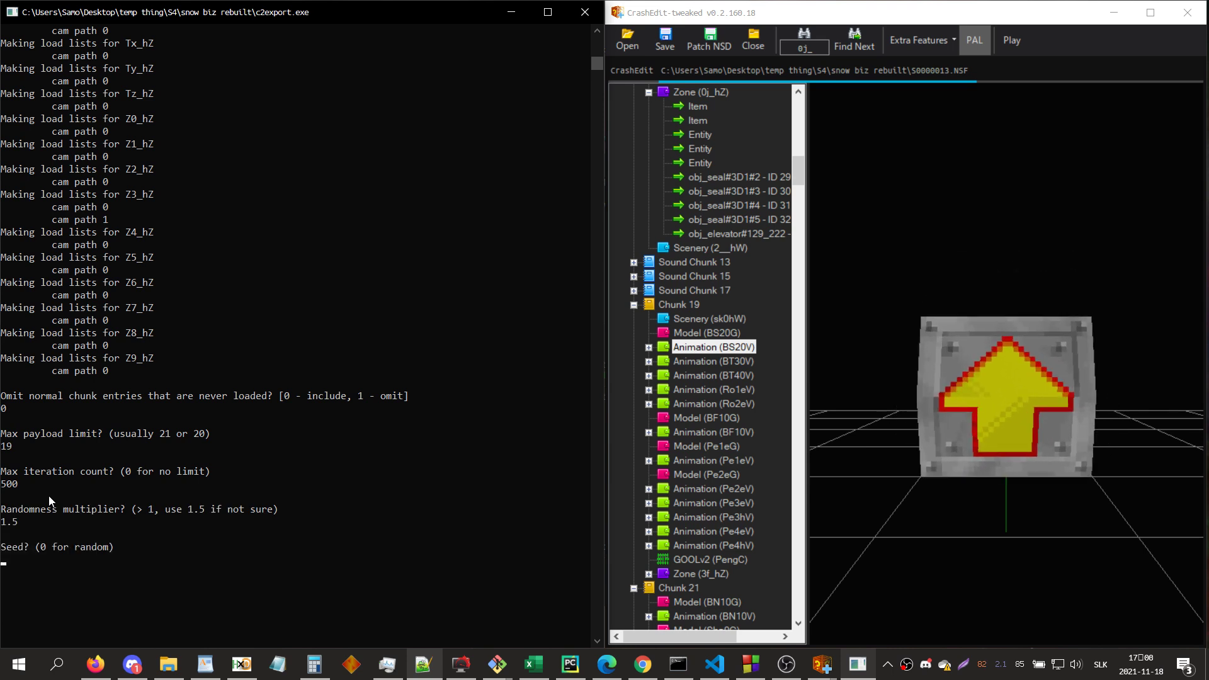
- Run the merge with seed 0 (random) and 16 threads, and review the merge time and average normal chunk portion
type("0")
key("Return")
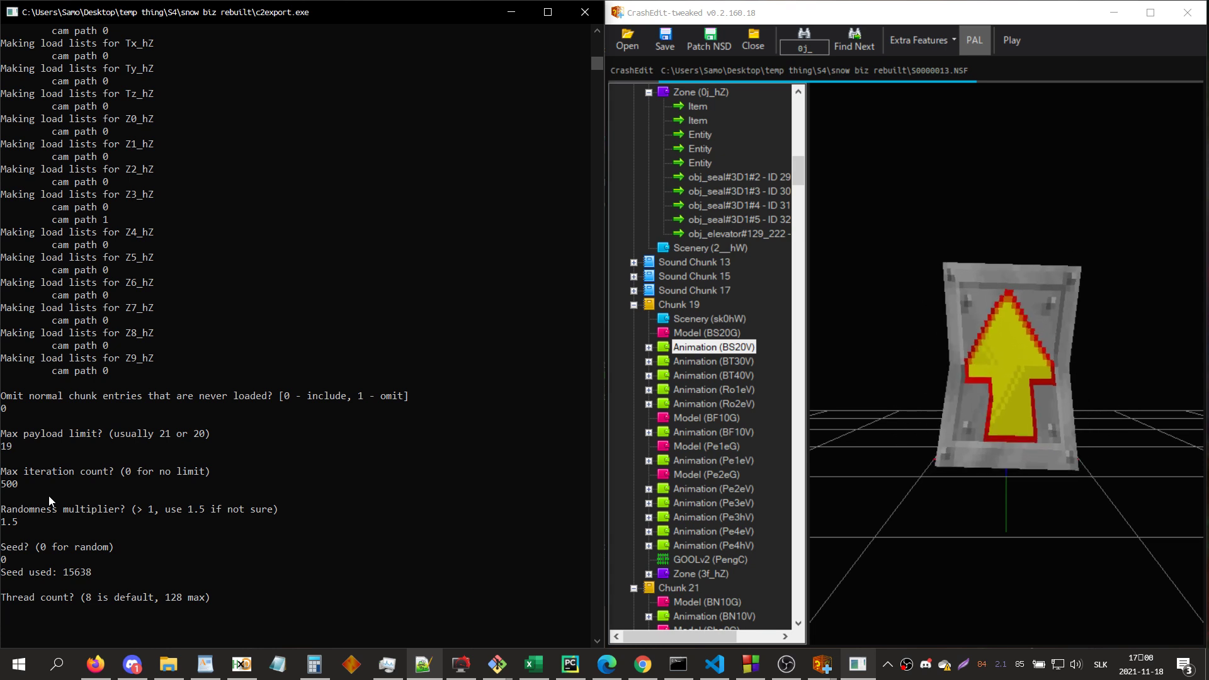
type("16")
key("Return")
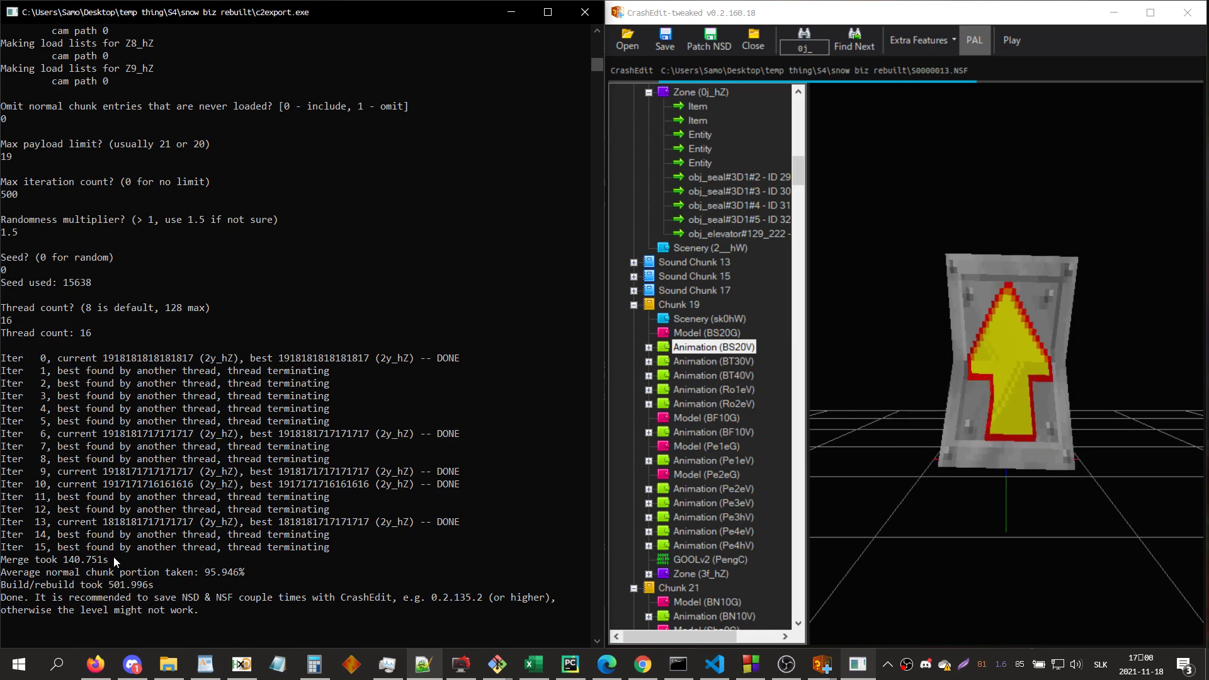
left_click_drag(115, 557, 25, 559)
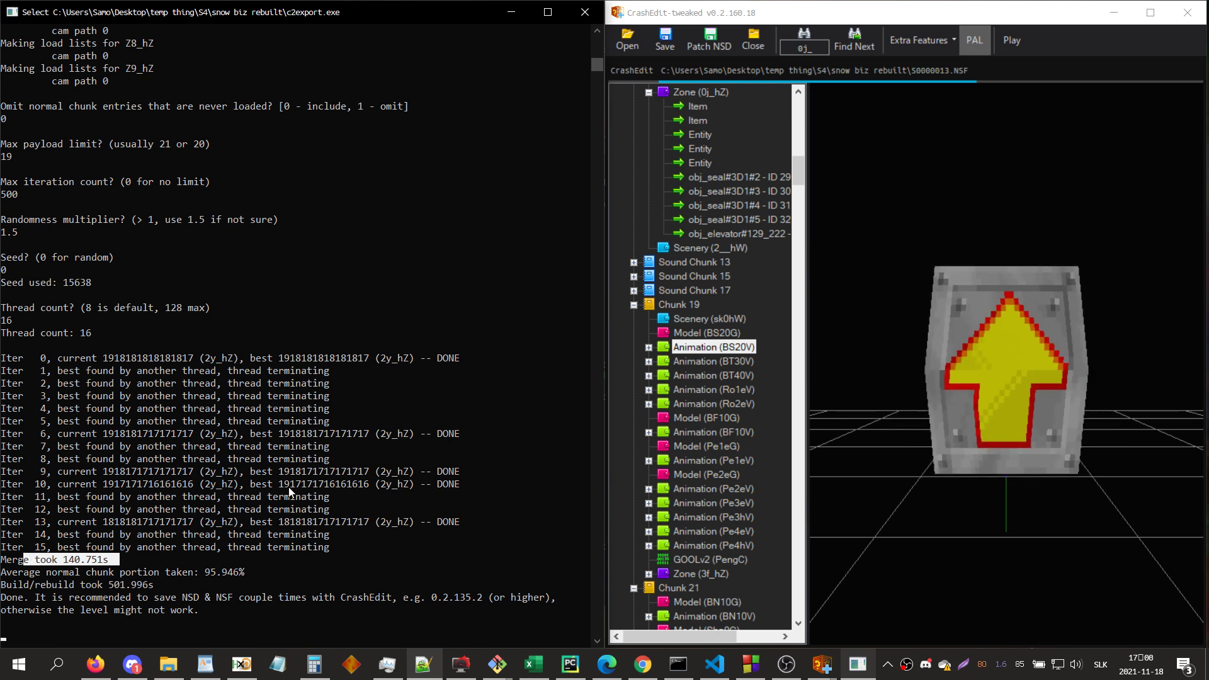
left_click(229, 572)
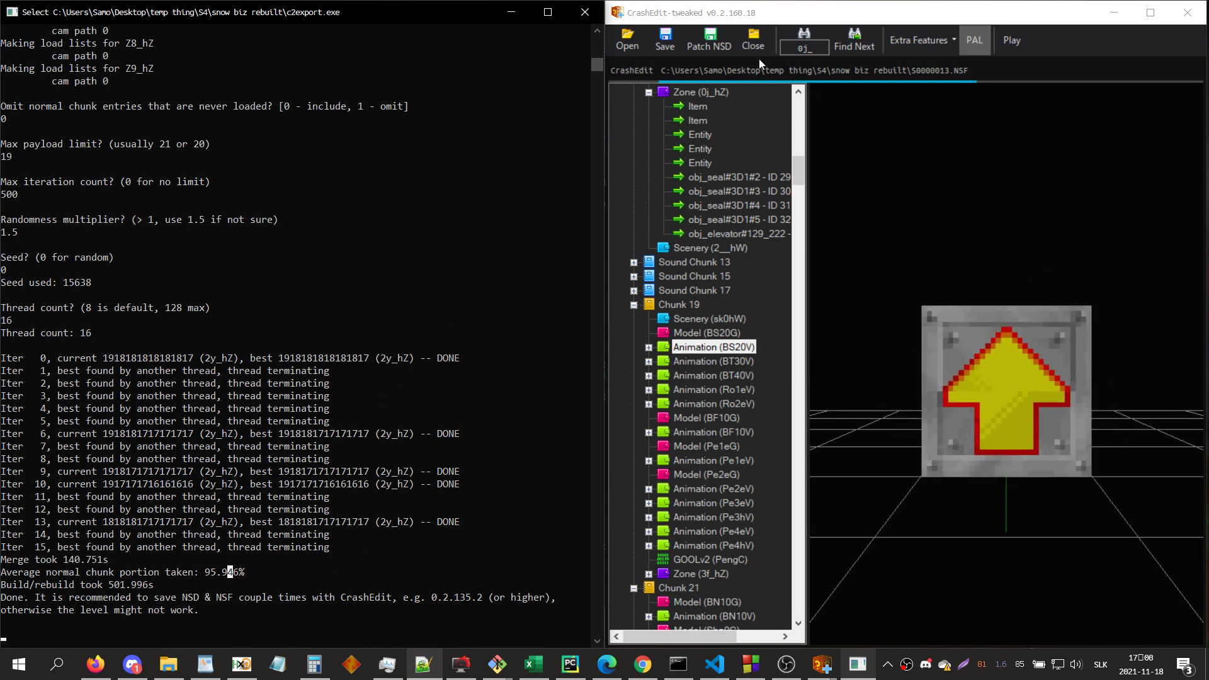
- Open the rebuilt level S0000011.NSF from the snow biz rebuilt folder in CrashEdit
left_click(644, 36)
left_click(644, 36)
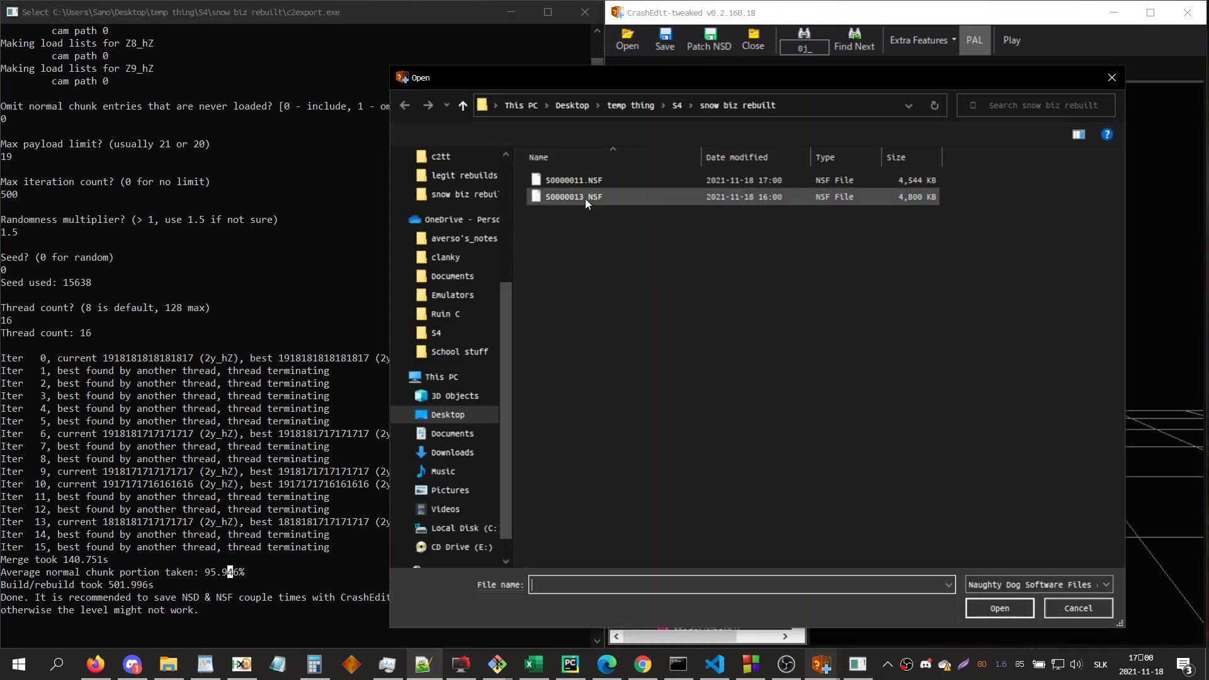
double_click(585, 197)
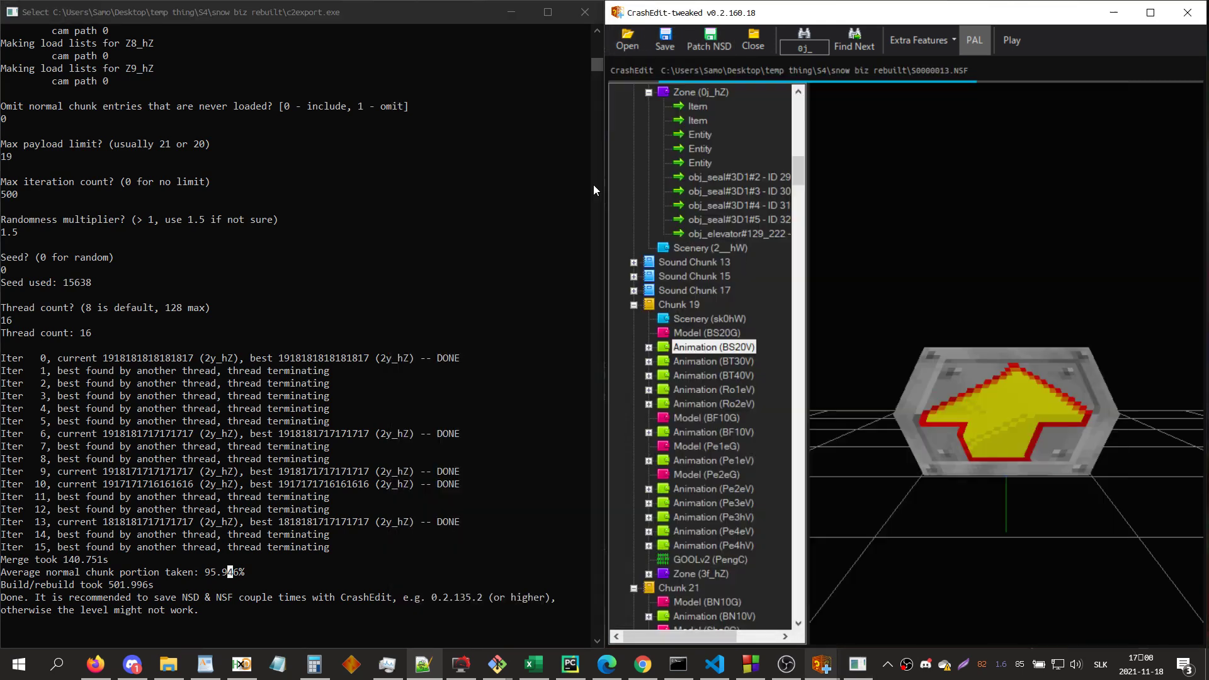
left_click(208, 192)
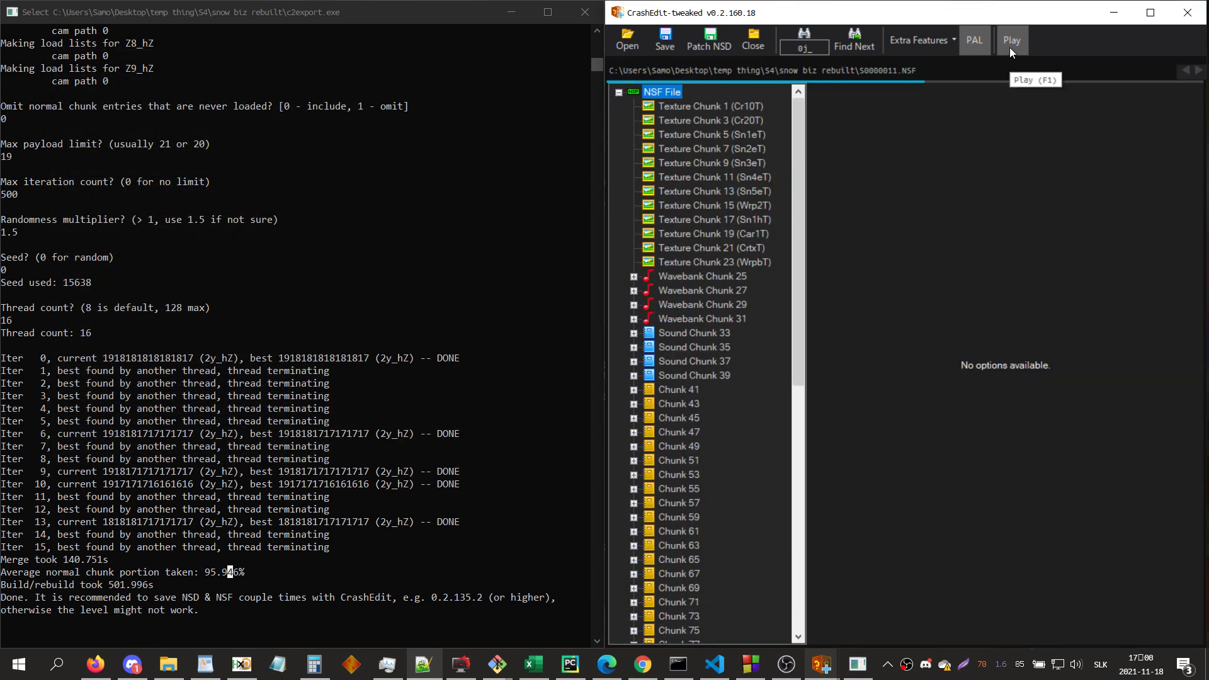
- Launch the rebuilt level in the emulator, and return to CrashEdit to show the S0000013.NSF file
left_click(1010, 48)
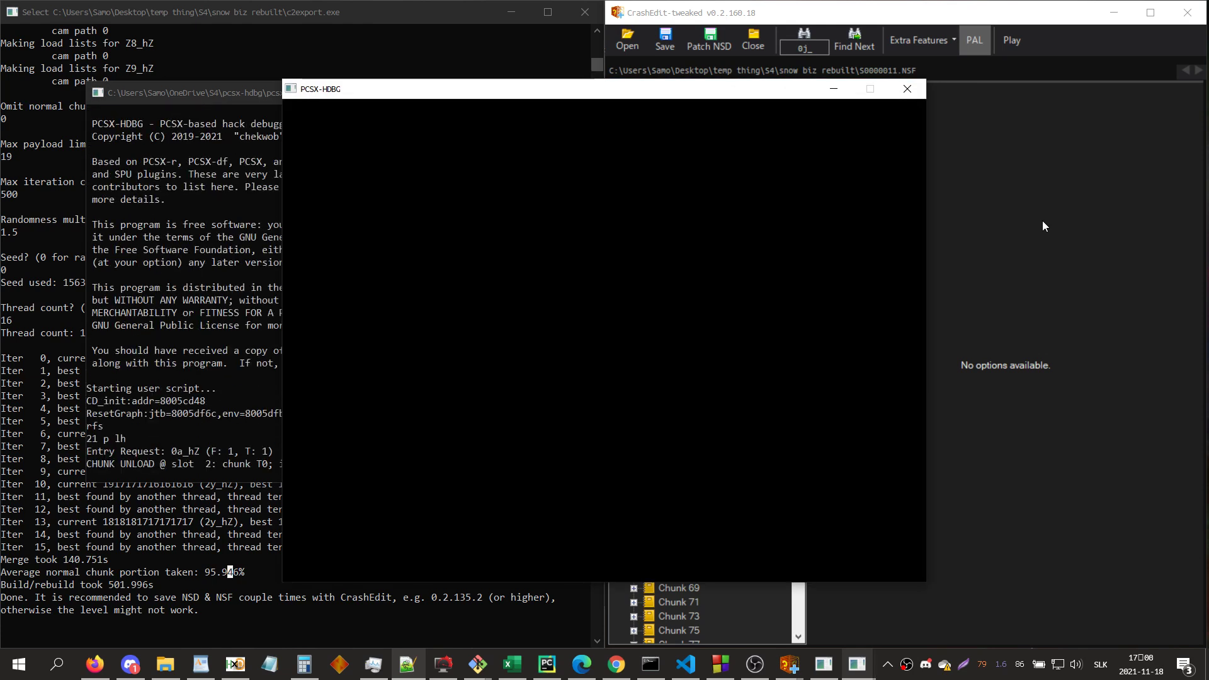
left_click(1042, 220)
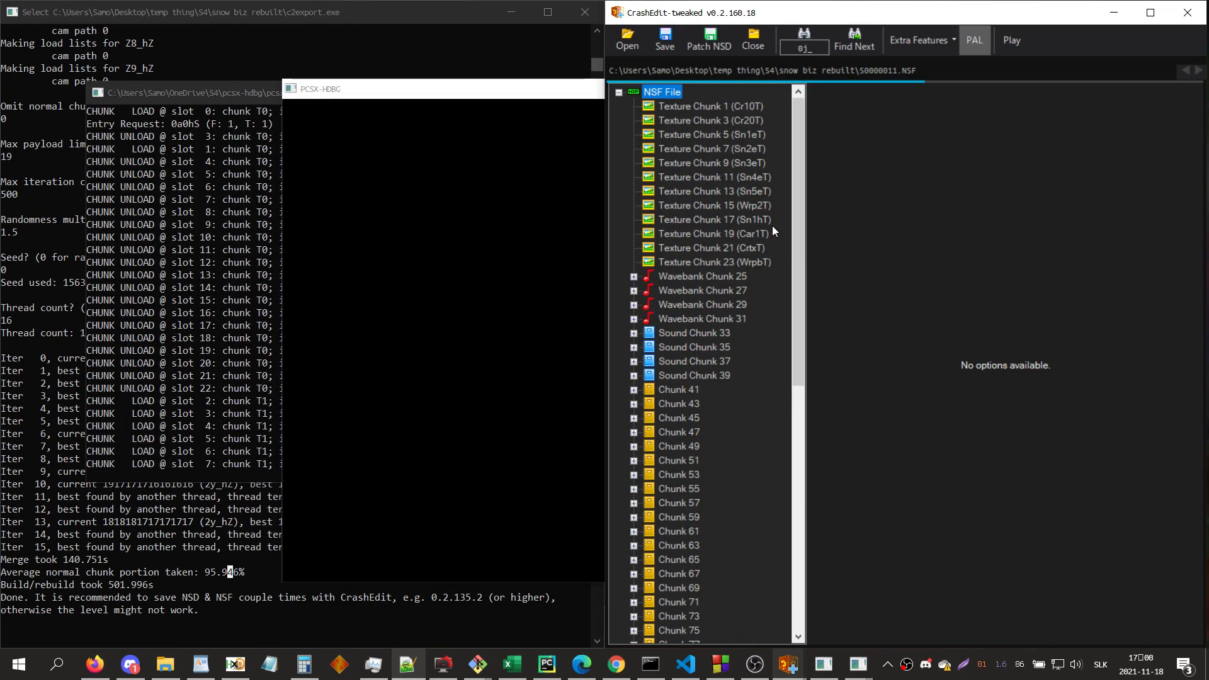
mouse_move(802, 157)
left_mouse_down()
mouse_move(825, 417)
mouse_move(812, 148)
left_mouse_up()
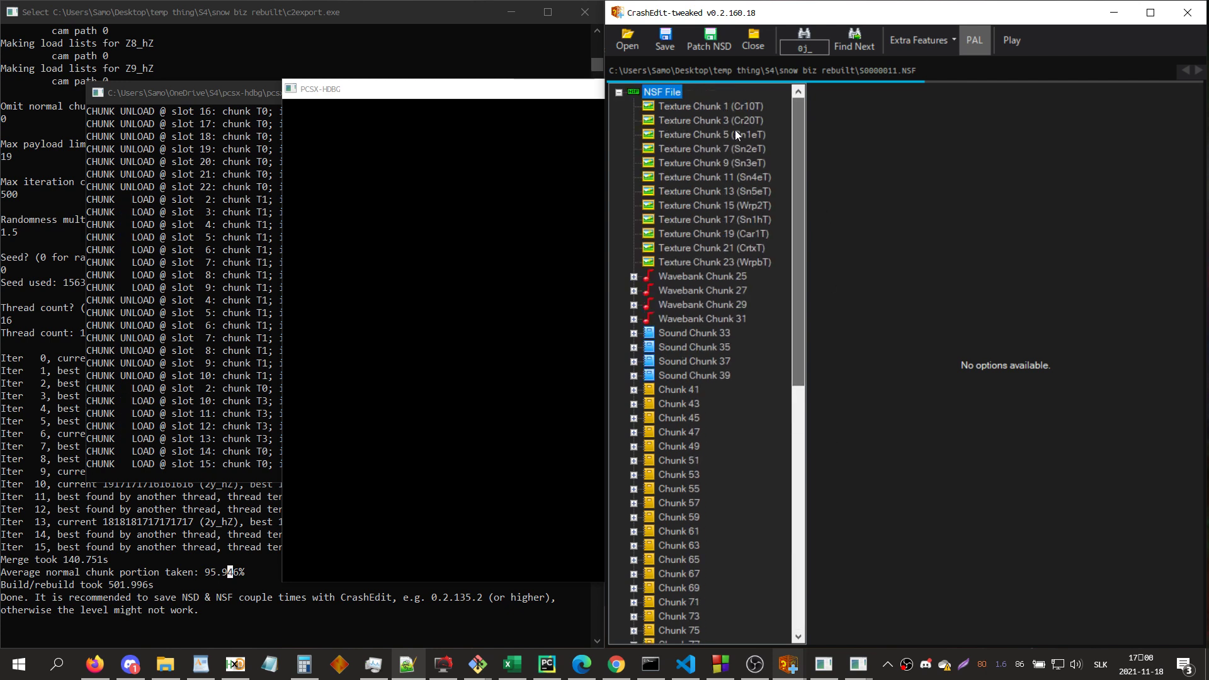
left_click(1186, 70)
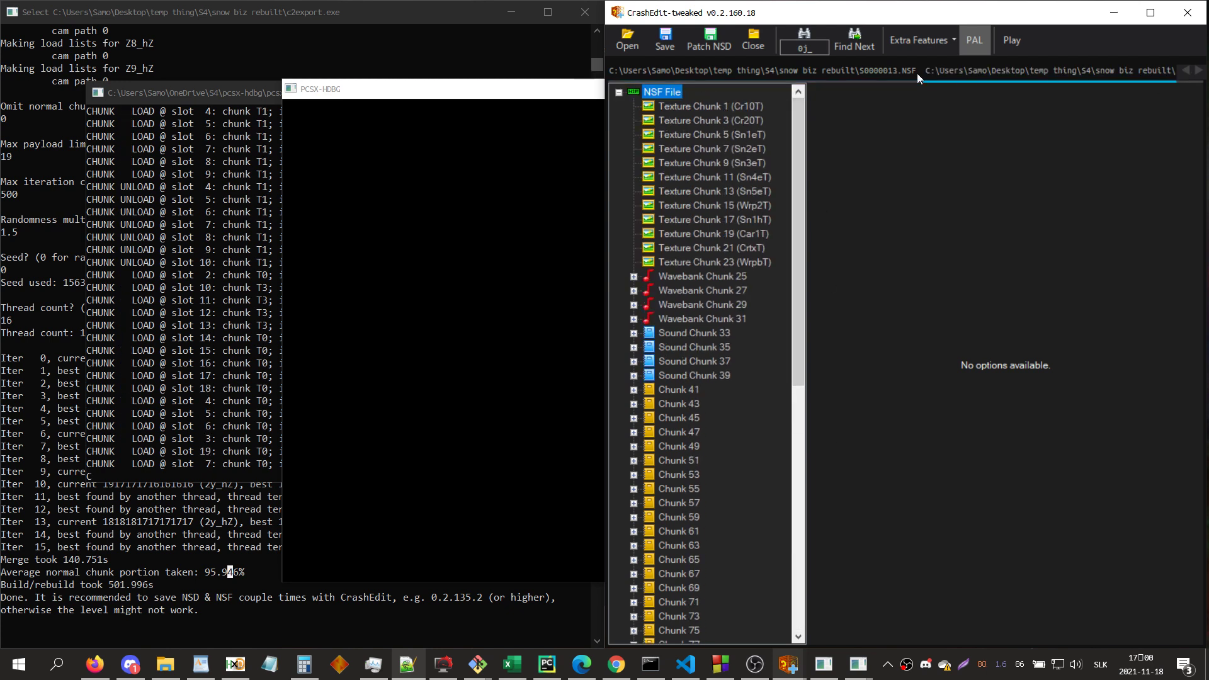
left_click(897, 73)
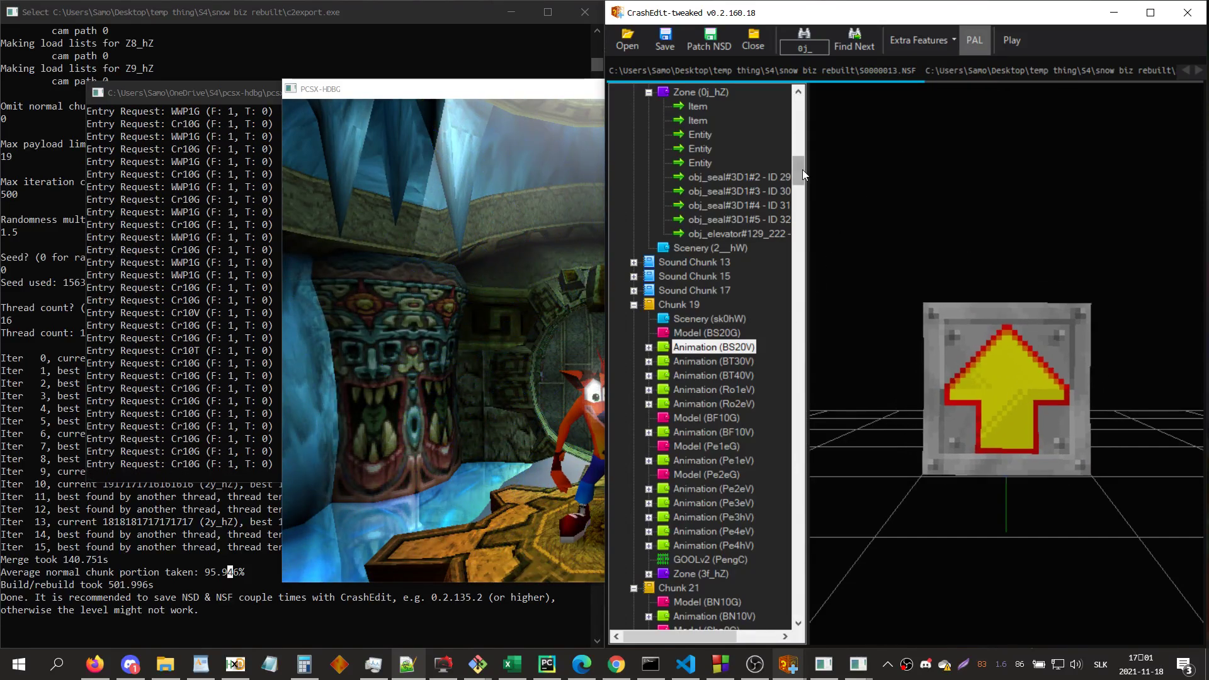
- Collapse Chunk 5 and Chunk 11 at the start of the S0000013.NSF tree
left_click_drag(802, 169, 802, 96)
left_click(676, 121)
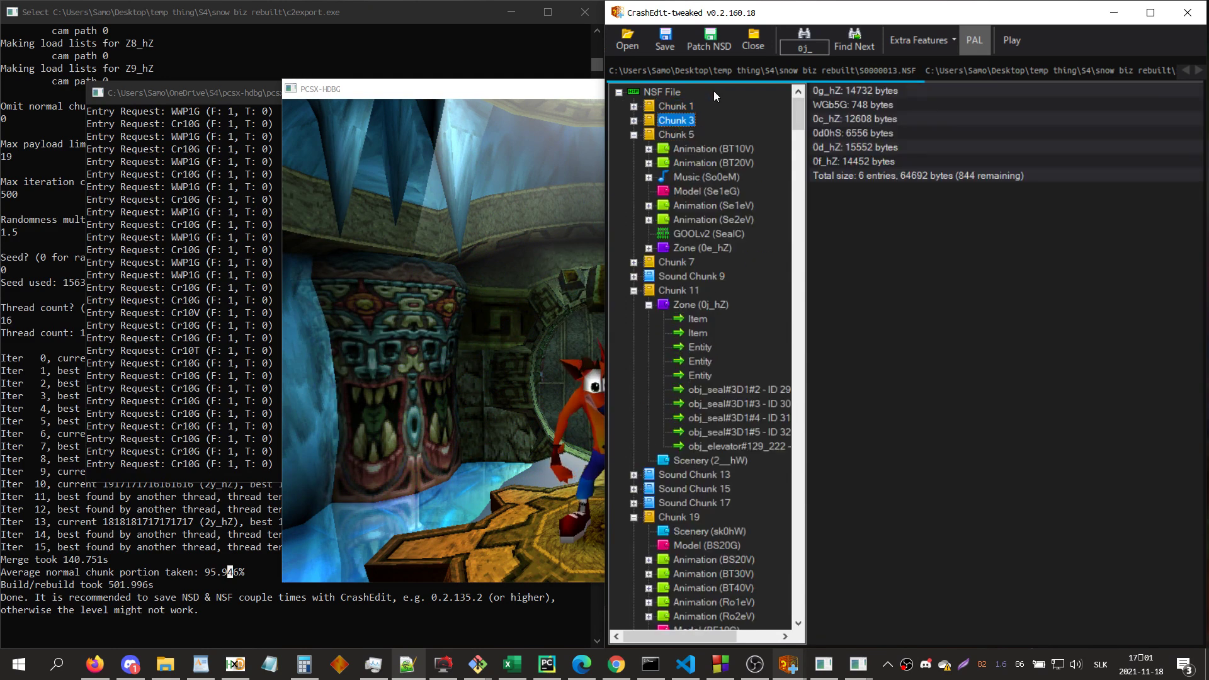
key("Down")
key("Left")
key("Left")
key("z")
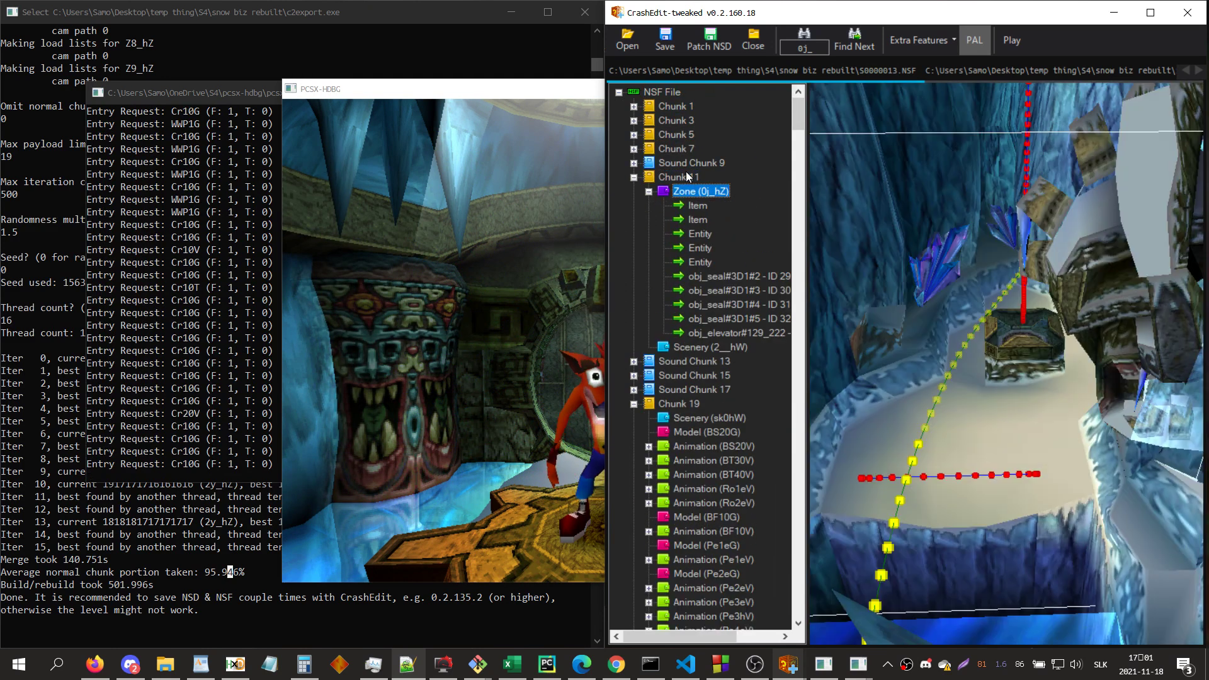
key("Left")
key("Left")
key("Left")
- Collapse the expanded normal chunks from Chunk 19 through Chunk 29
double_click(684, 236)
key("Down")
key("Left")
key("Down")
key("Left")
key("Down")
key("Left")
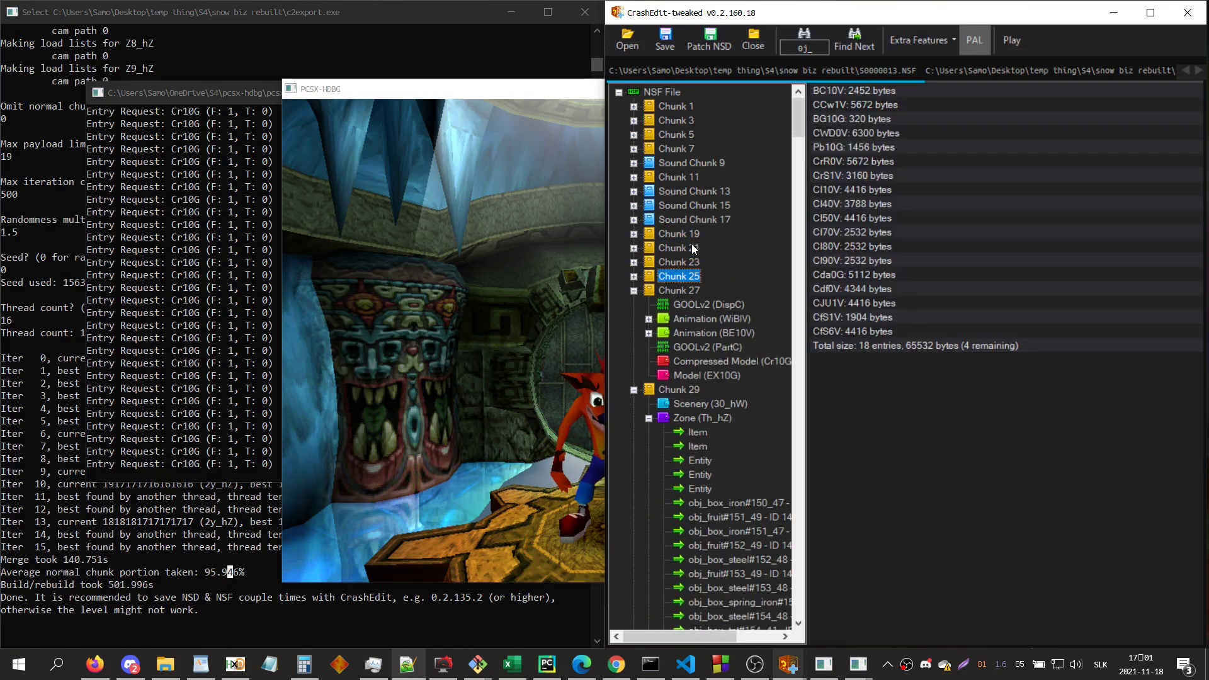
key("Down")
key("Left")
key("Down")
key("Left")
key("Down")
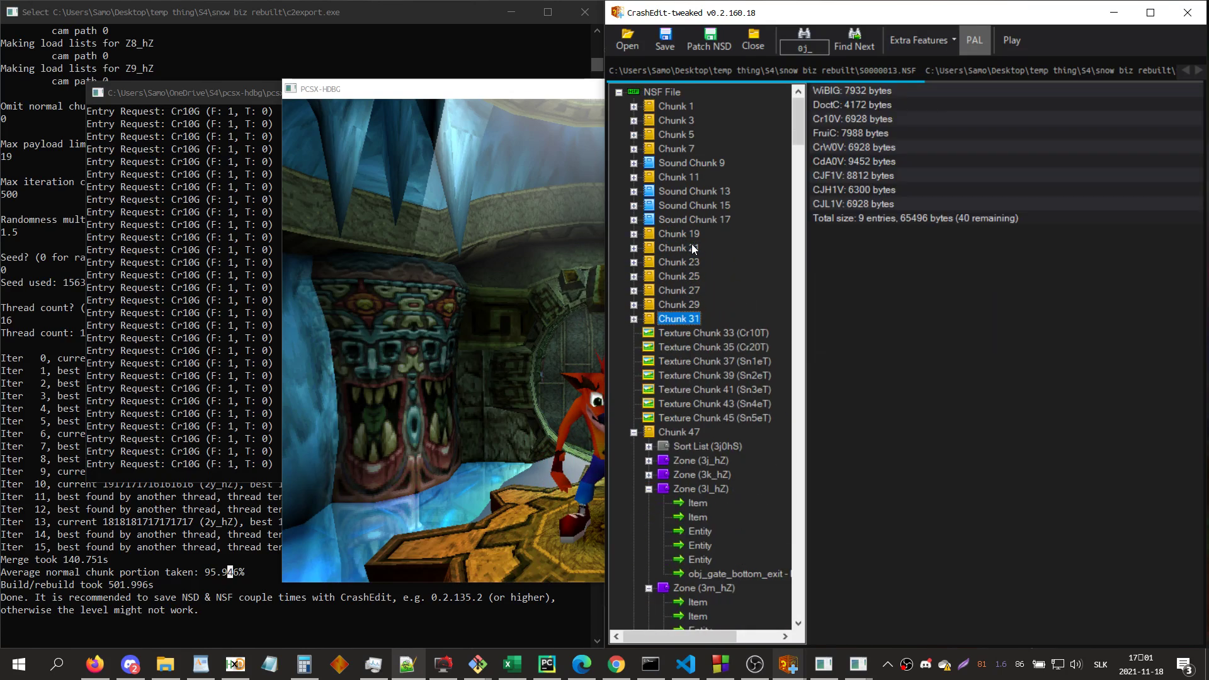
- Collapse Chunks 47, 51, 53 and 55 in the same tree
left_click(678, 432)
key("Left")
key("Down")
key("Down")
key("Left")
key("Down")
key("Left")
scroll(685, 438, "down", 5)
key("Left")
scroll(708, 487, "down", 4)
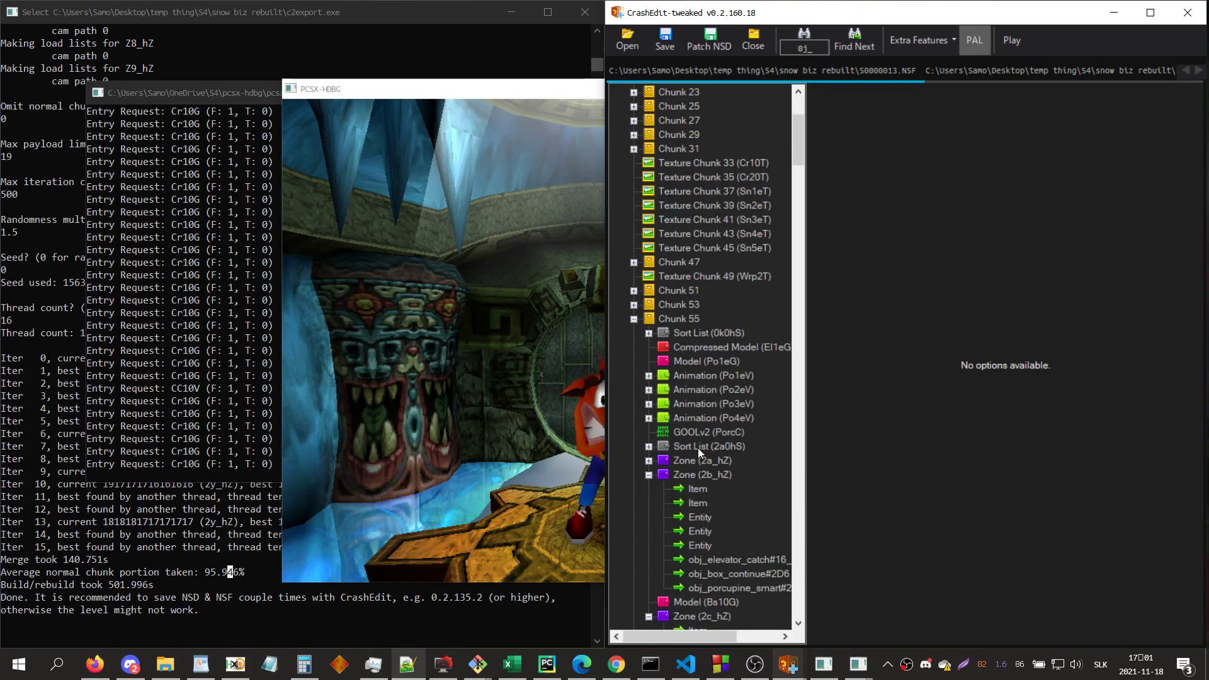
double_click(681, 331)
- Compare the end of the S0000013.NSF chunk list with the wavebank, sound and normal chunks of the rebuilt S0000011.NSF
left_click_drag(797, 164, 810, 624)
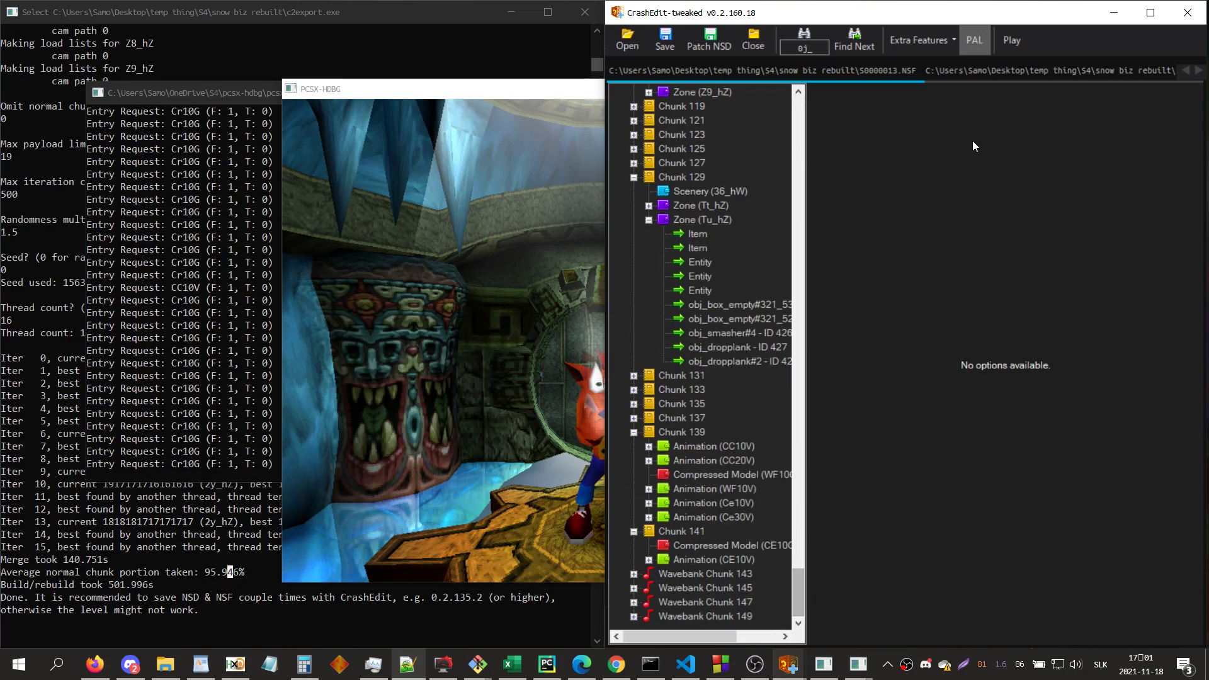
left_click(980, 70)
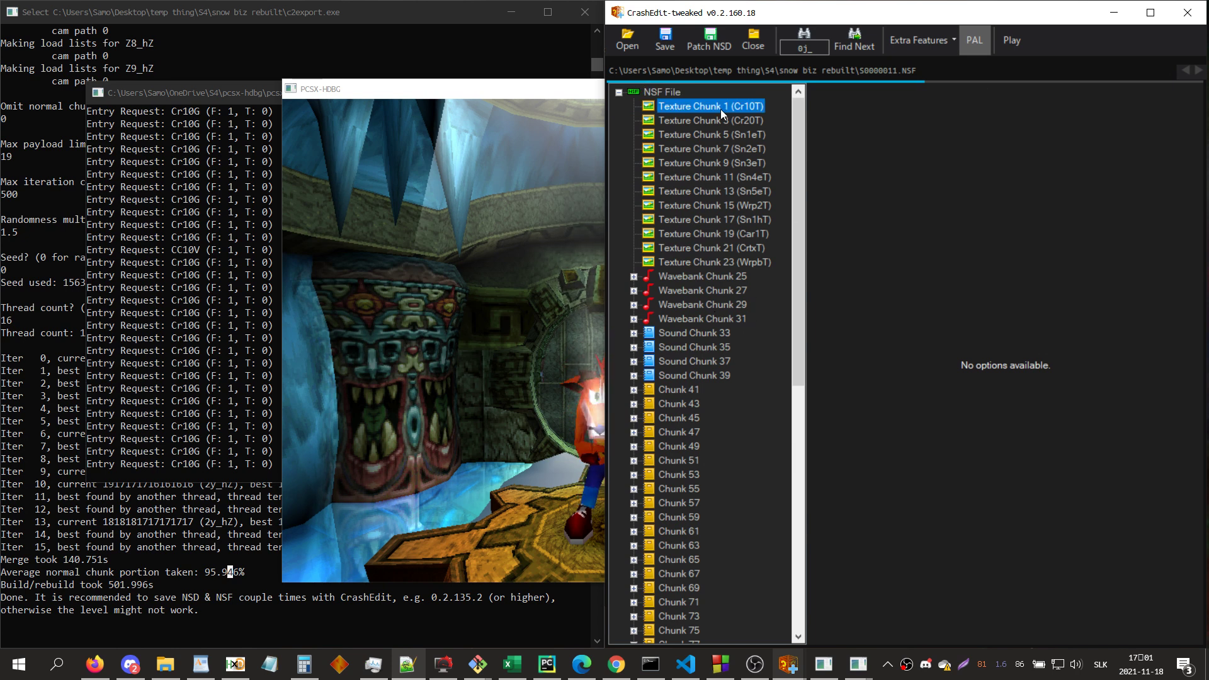
left_click(707, 303)
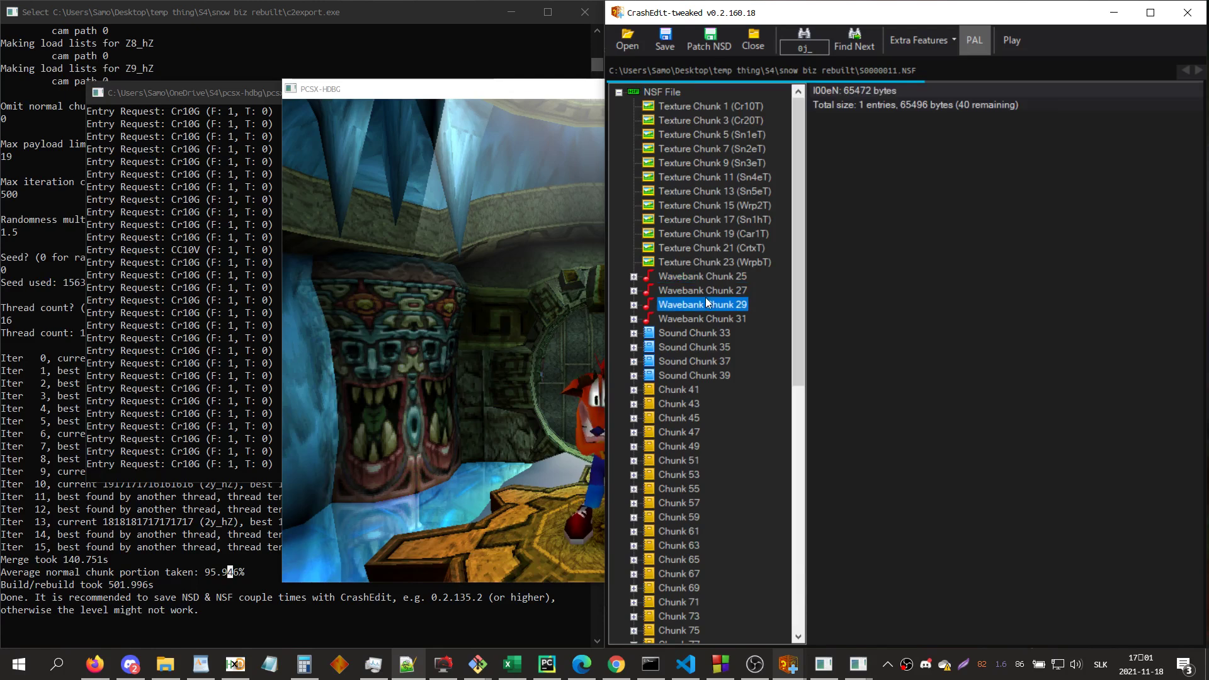
left_click(702, 318)
left_click(700, 329)
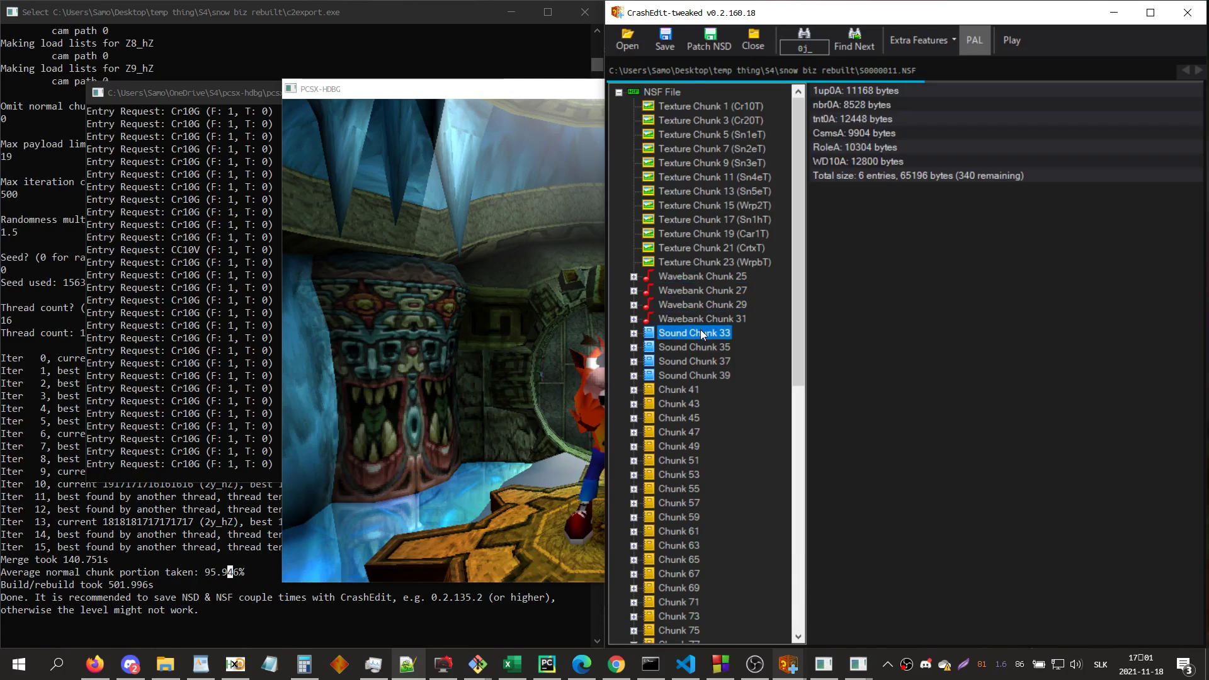
left_click(683, 395)
scroll(689, 490, "down", 4)
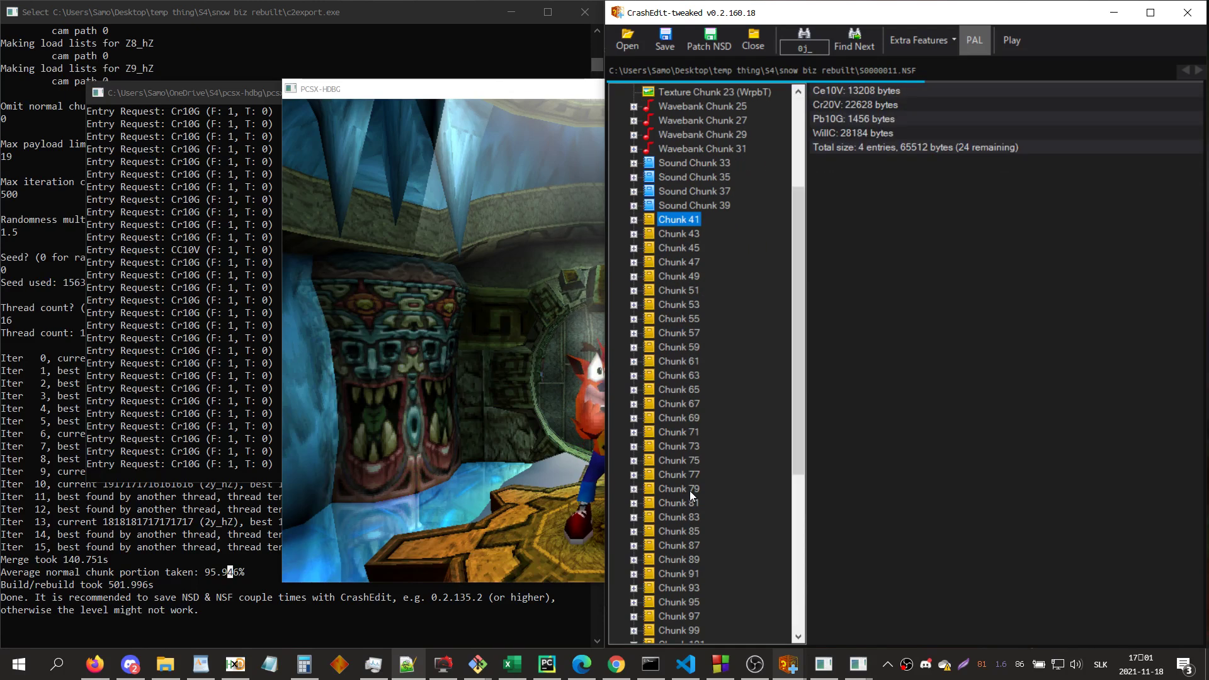
scroll(689, 488, "down", 7)
- Switch to the PCSX-HDBG emulator and run Crash through the round gateway as far as the TNT crates
left_click(424, 288)
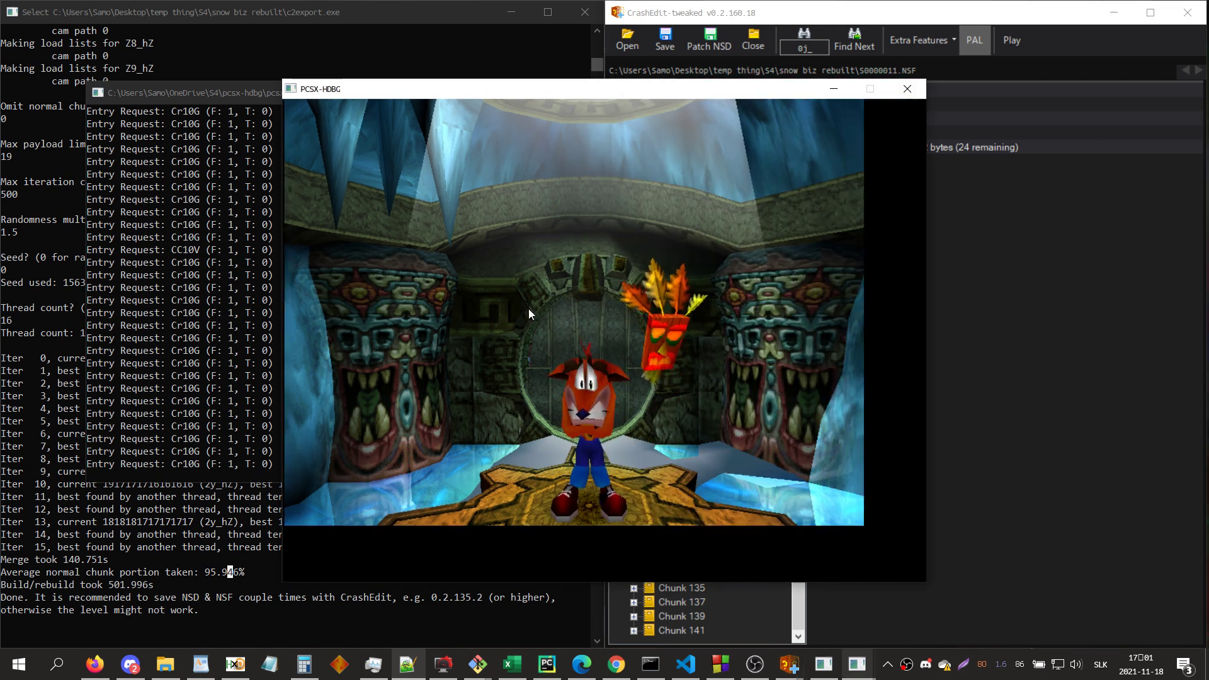
key("Return")
key("Return")
key("Up")
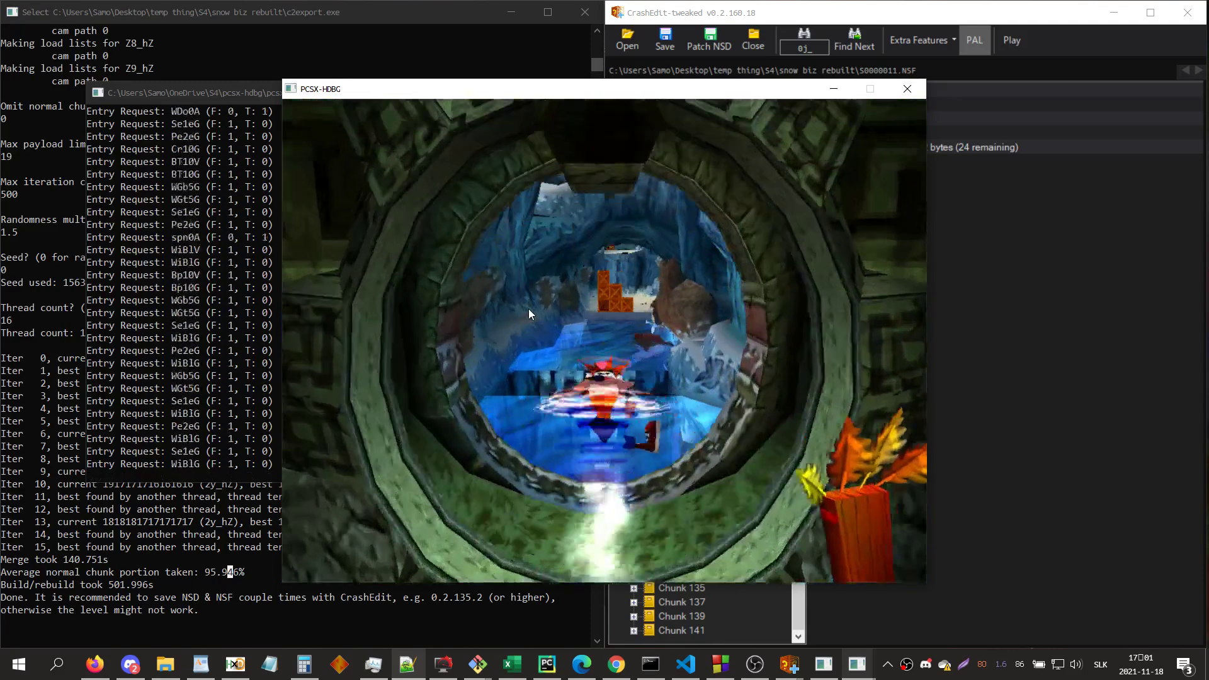
key("Up")
key("Up")
key("Up")
key("Up")
key("x")
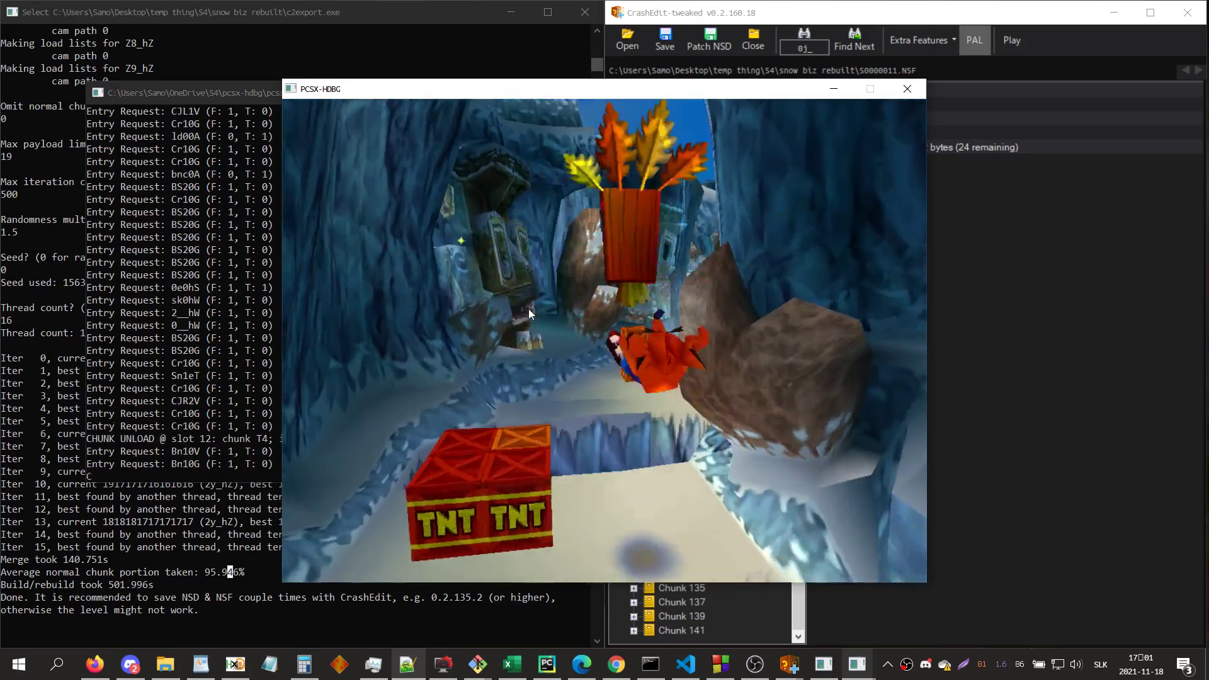
- Advance Crash along the snowy path past the stacked crates and over the porcupine to the water
key("Up")
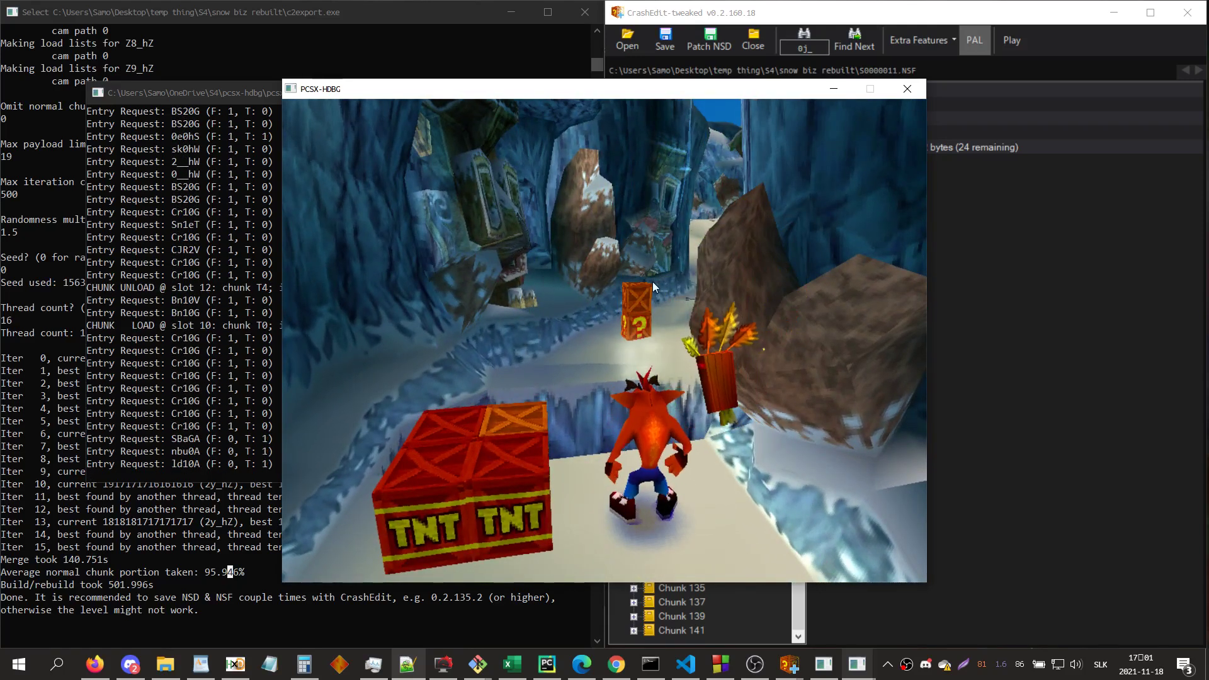
key("Up")
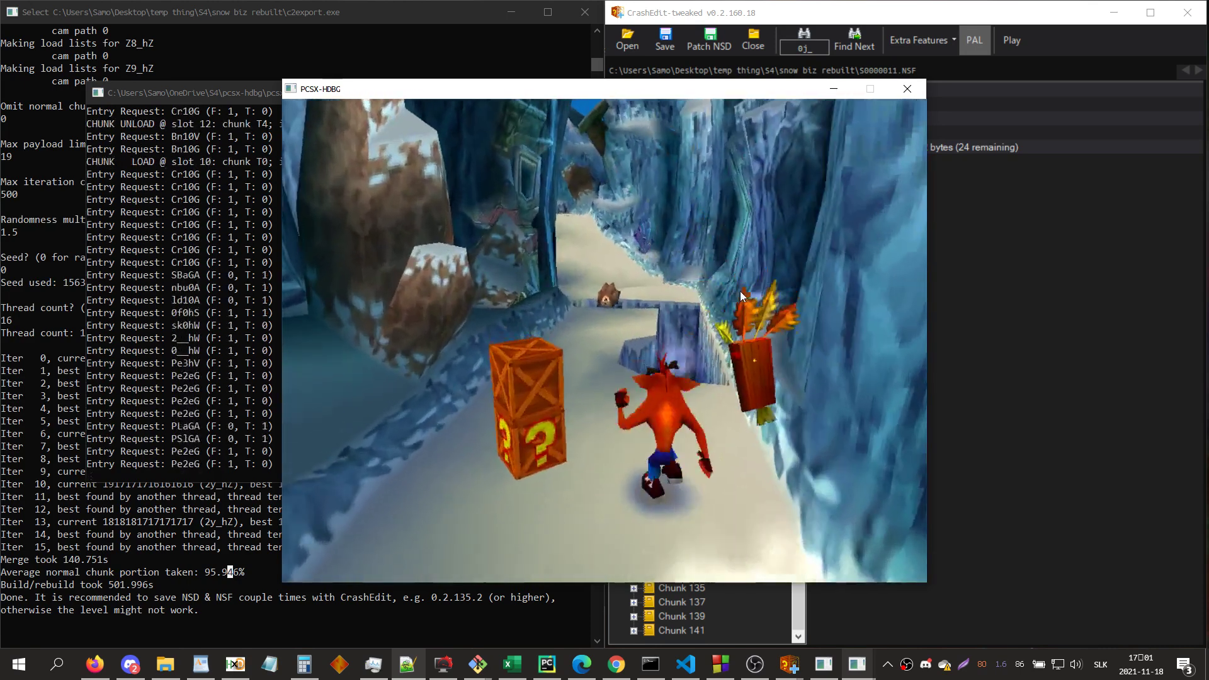
key("Up")
key("x")
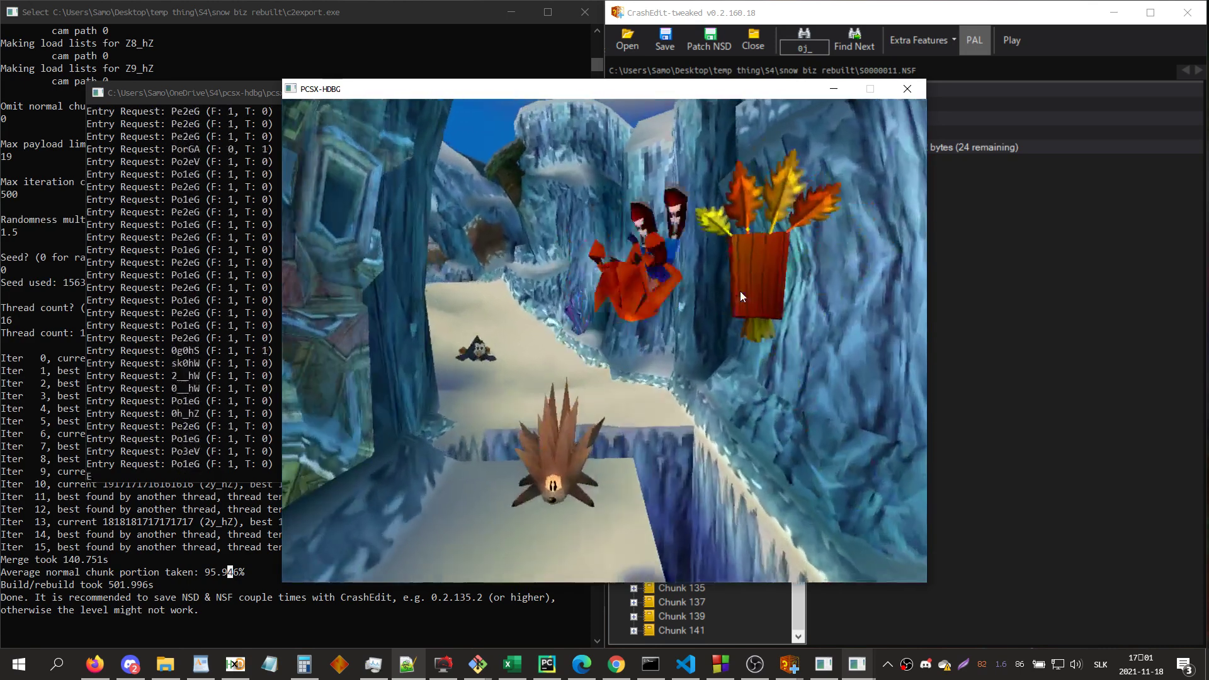
key("Up")
key("x")
key("Up")
key("Down")
key("x")
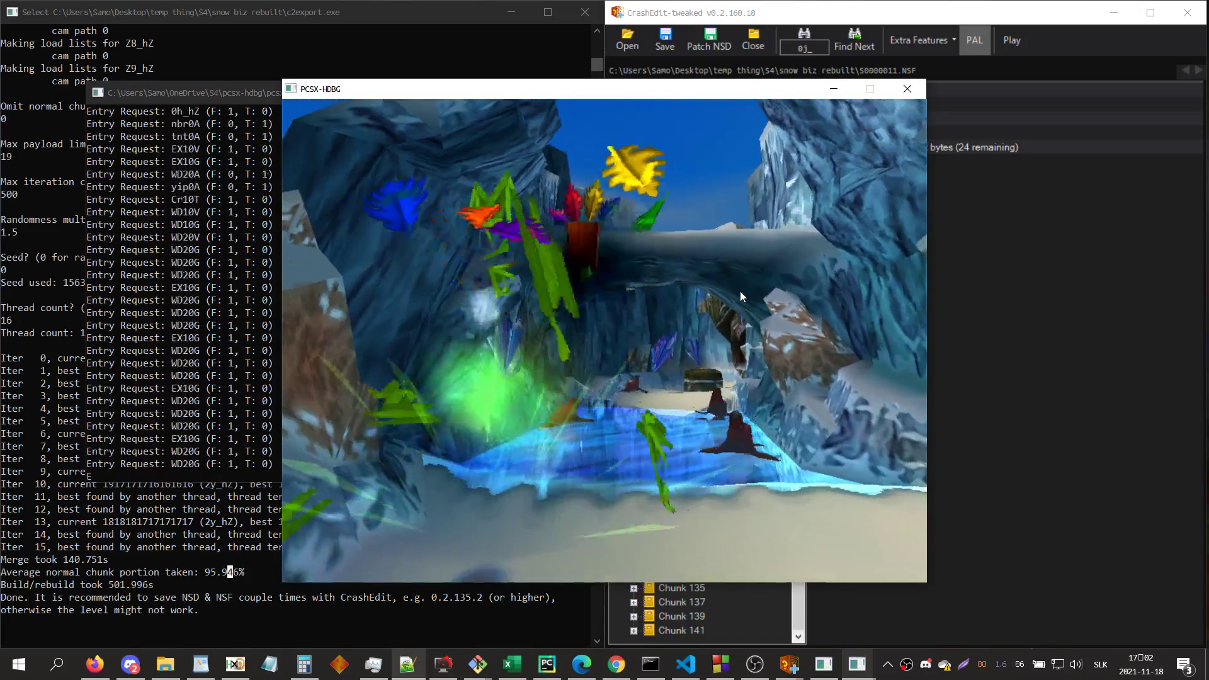
- Cross the water past the seals and get Crash onto the octagonal stone elevator platform
key("Up")
key("x")
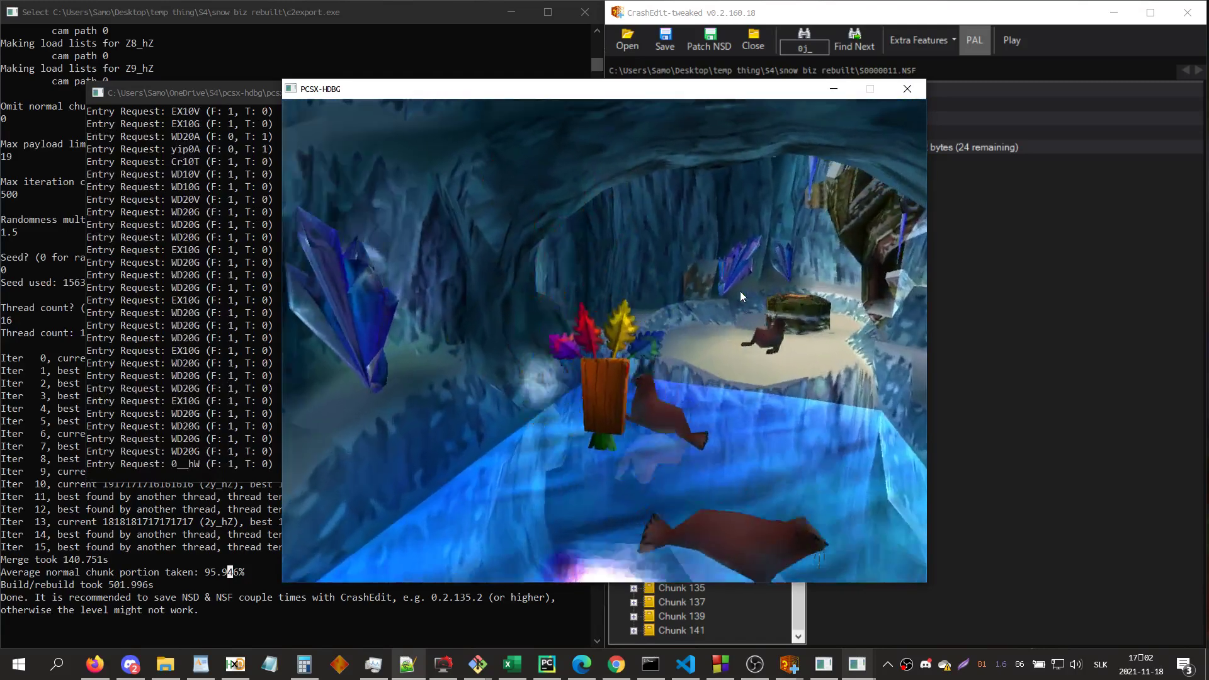
key("Up")
key("x")
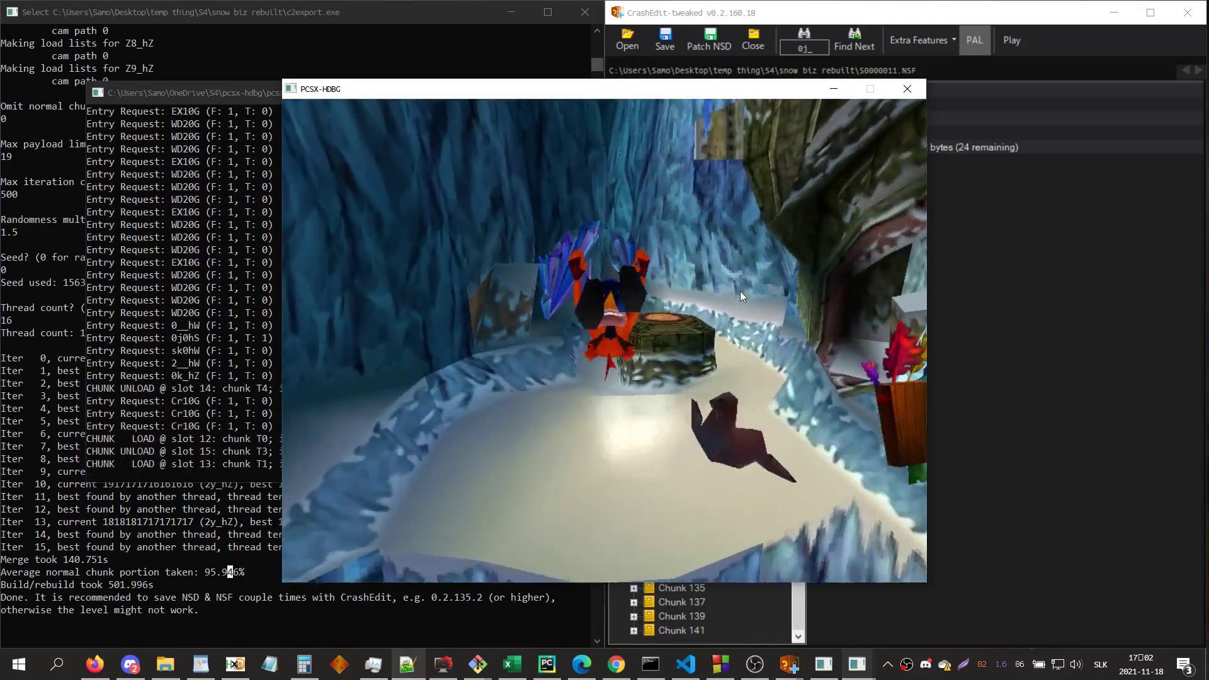
key("Up")
key("x")
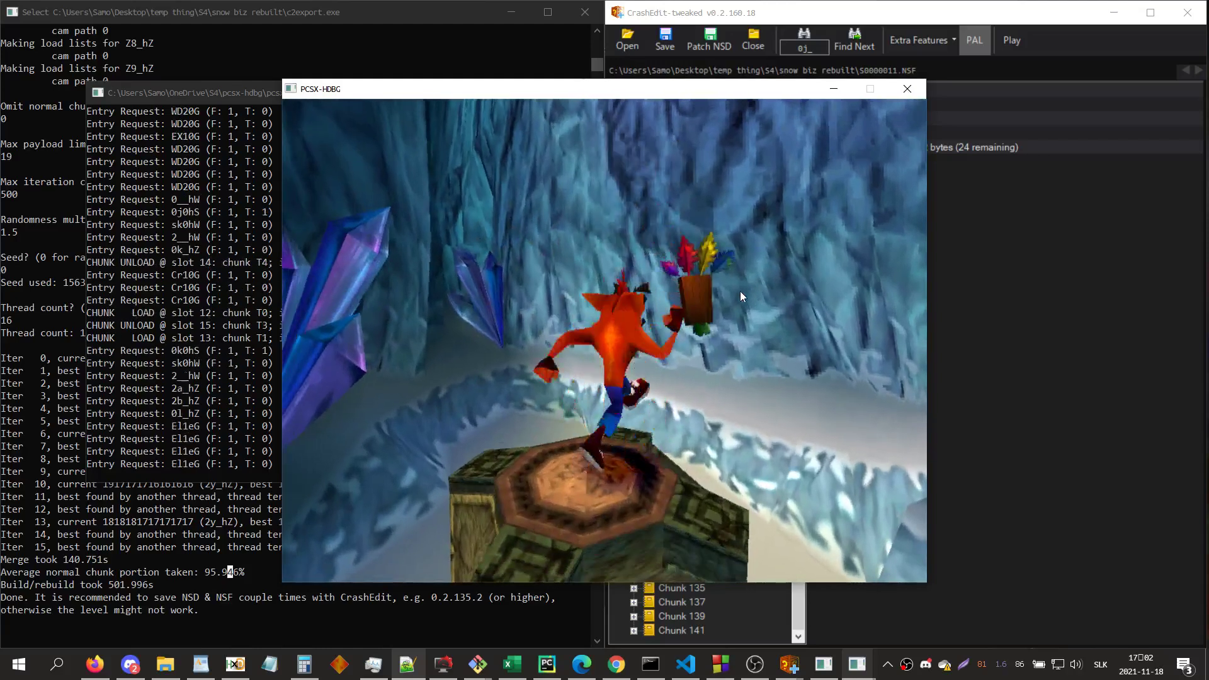
key("x")
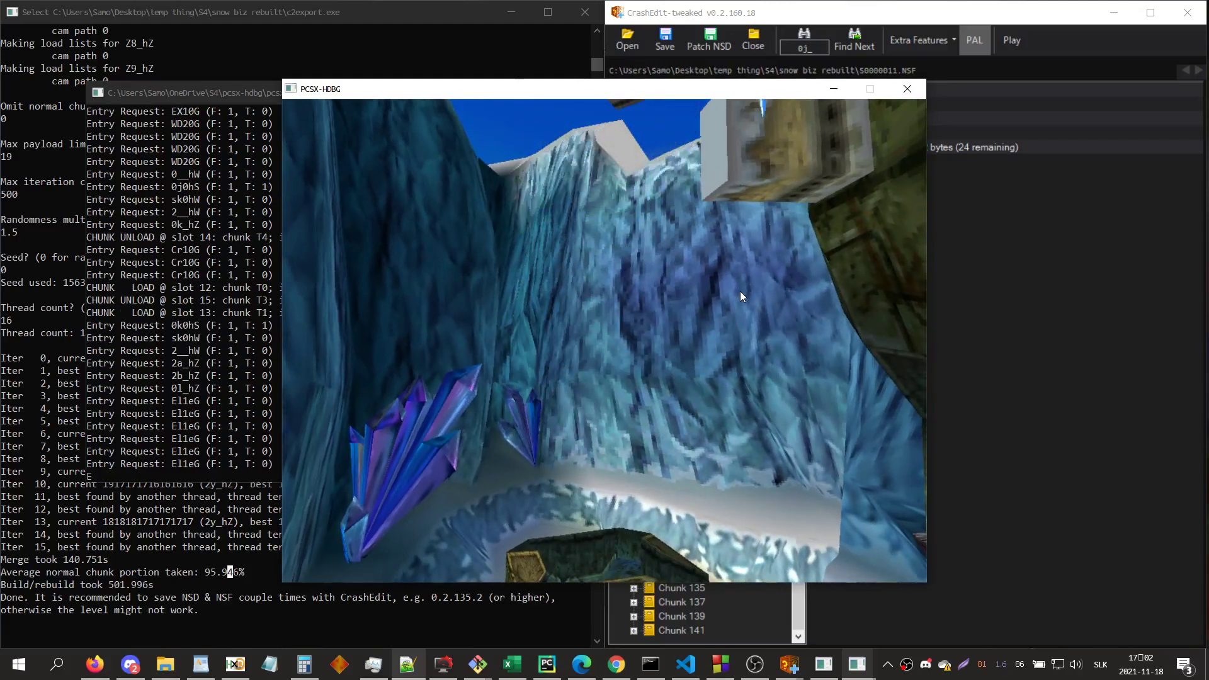
- Take Crash through the side-scrolling ice cave, jumping over the crates and porcupines
key("Right")
key("x")
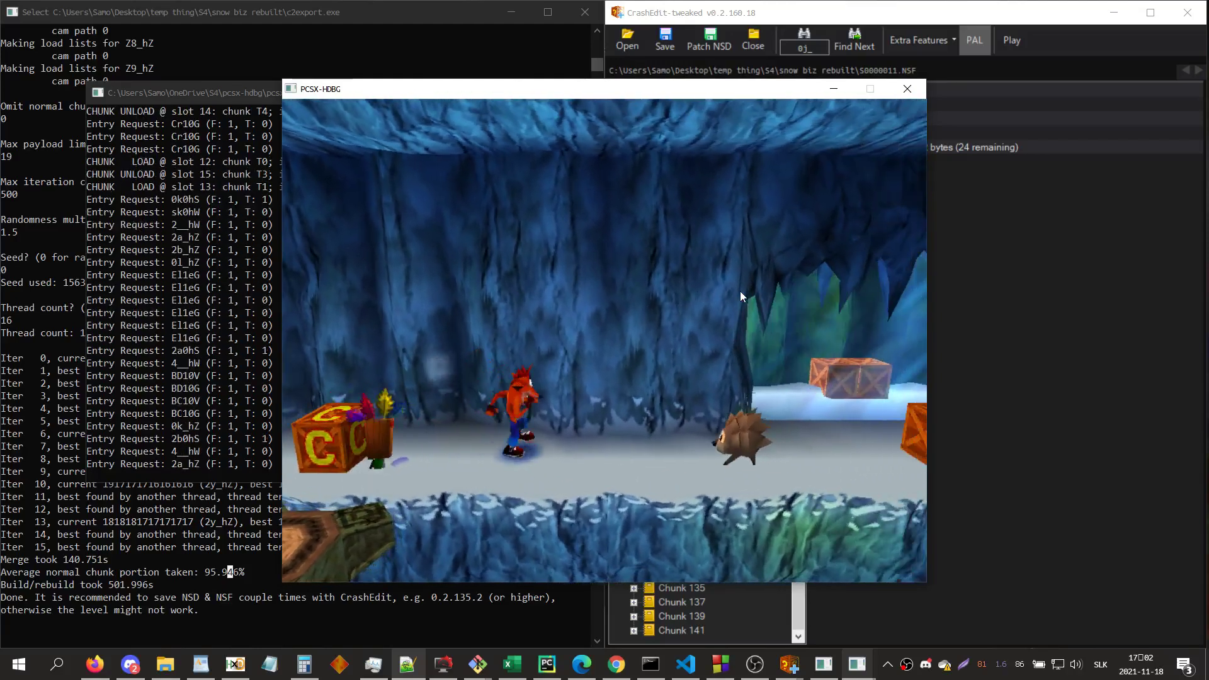
key("x")
key("x")
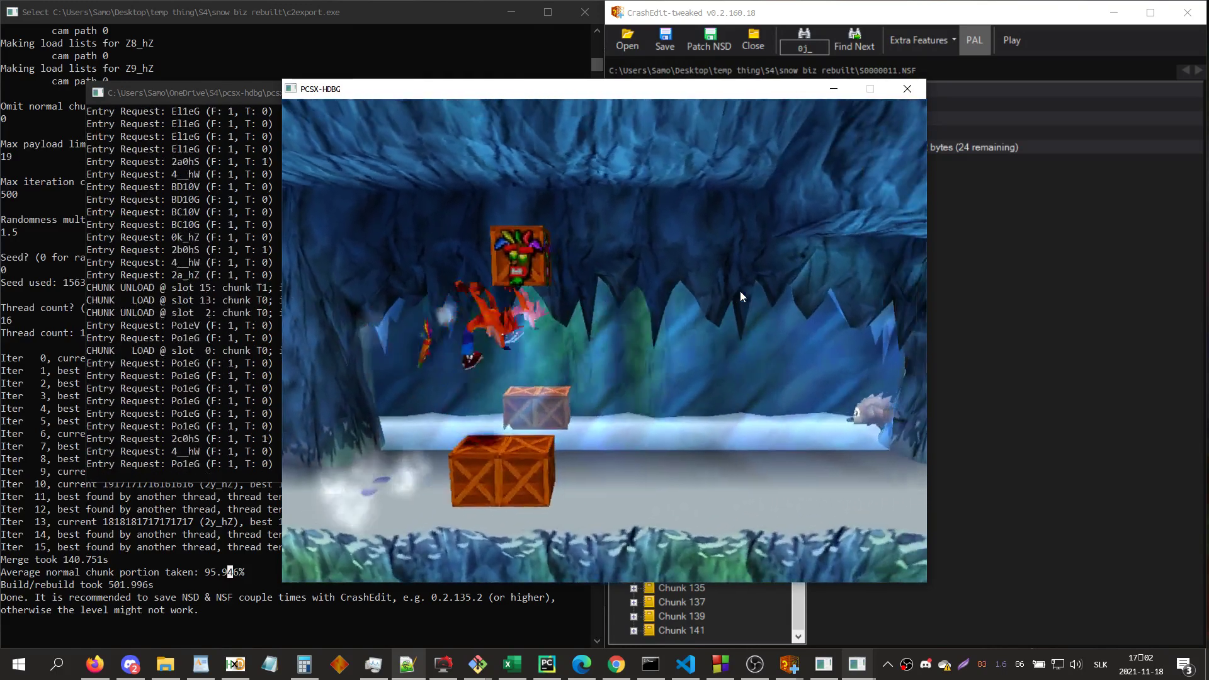
key("Right")
key("x")
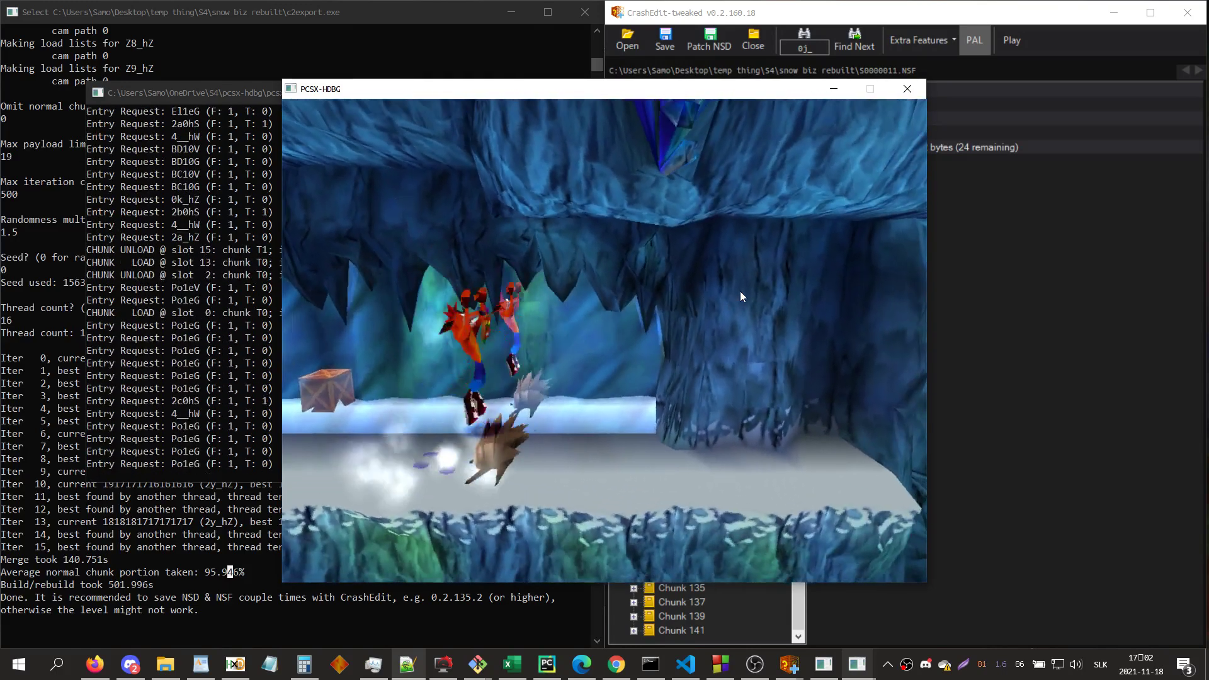
key("Right")
key("x")
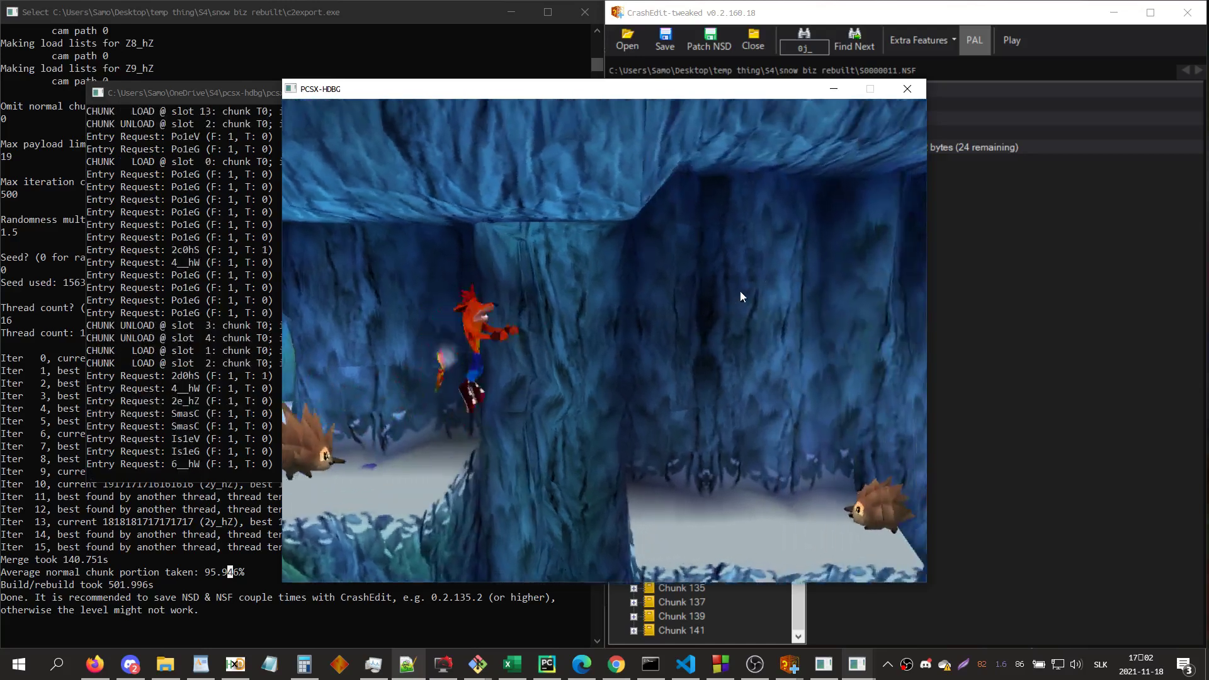
- Get Crash across the icy ledges and up the blue ice slope to the round red-outlined platform
key("Right")
key("x")
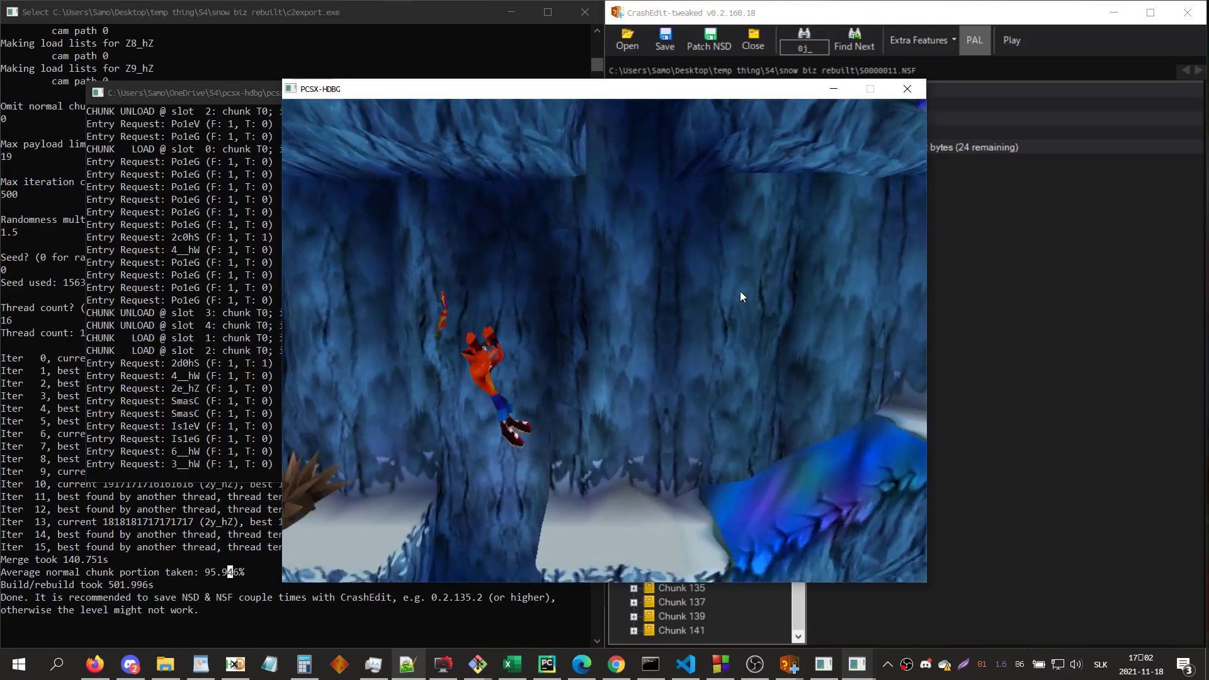
key("Right")
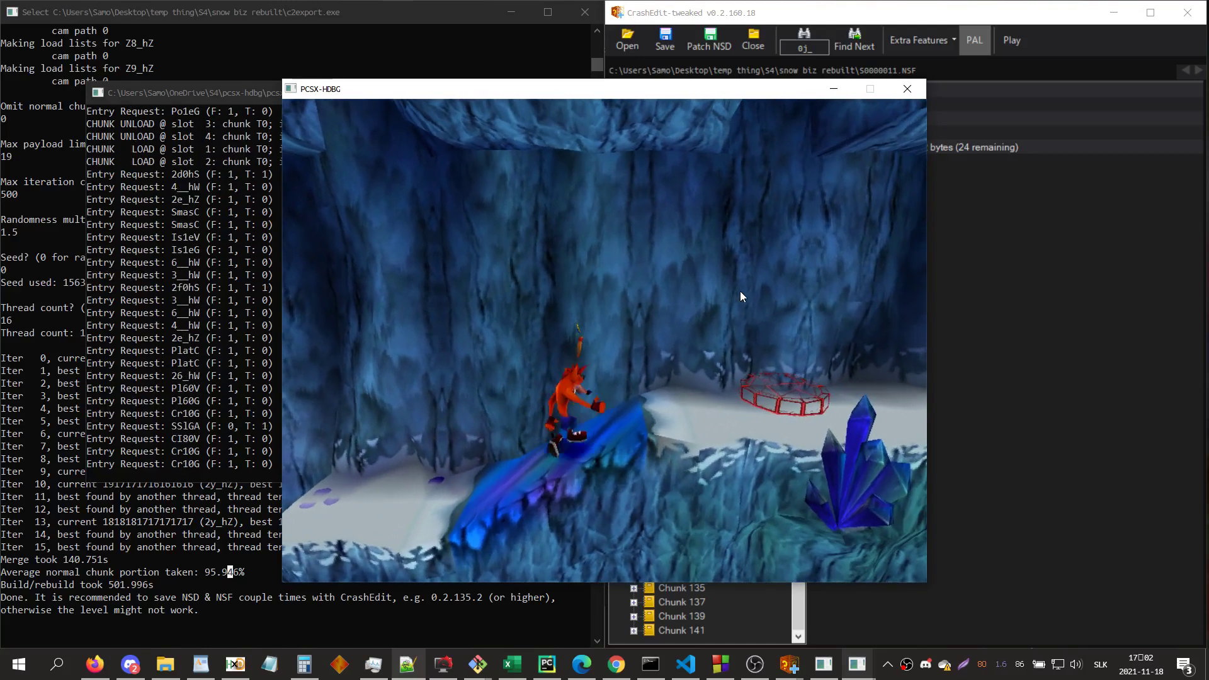
key("Left")
key("Right")
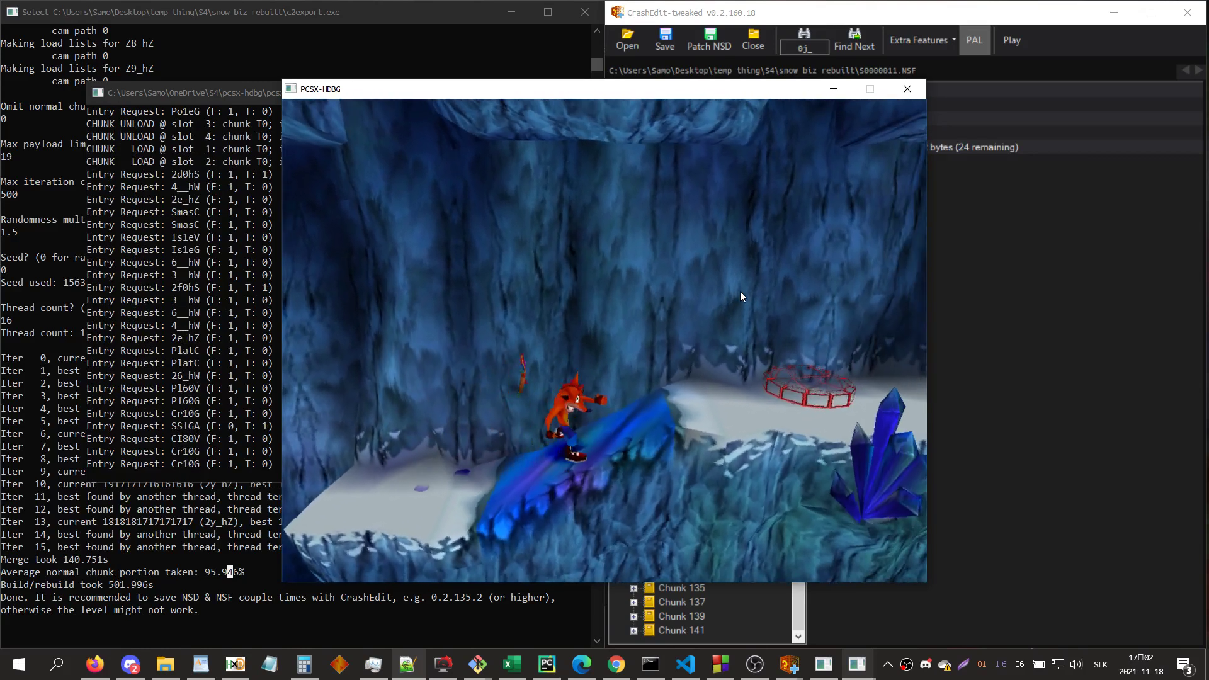
key("Left")
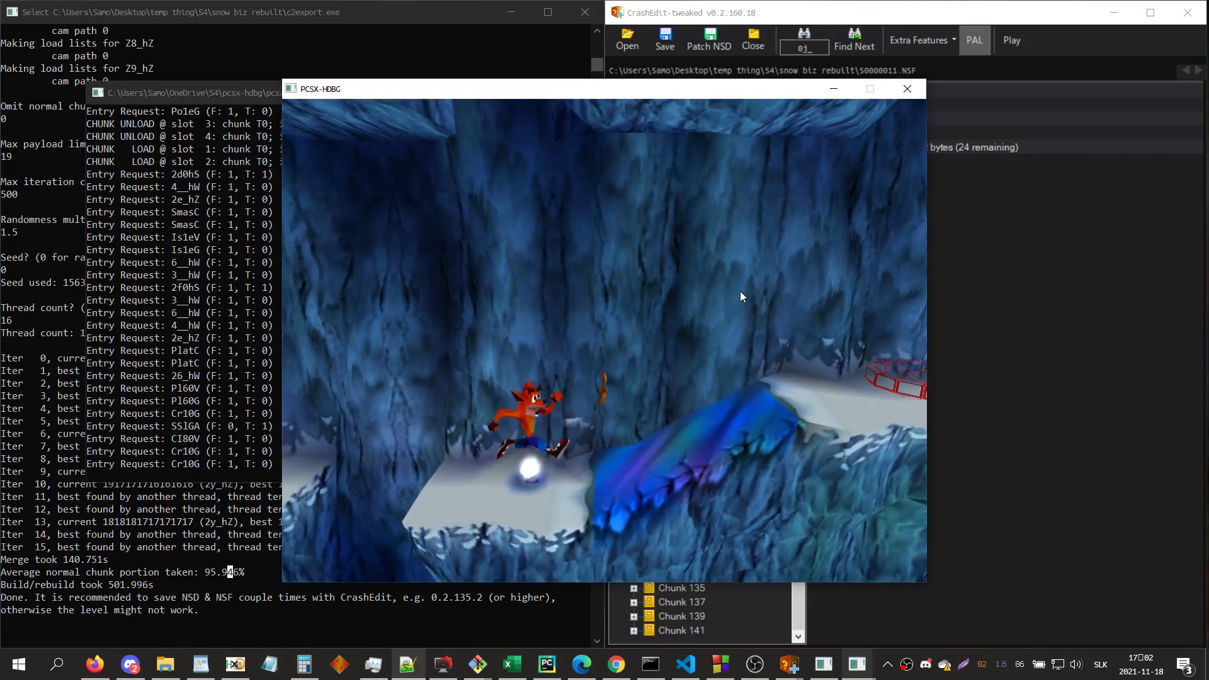
key("Right")
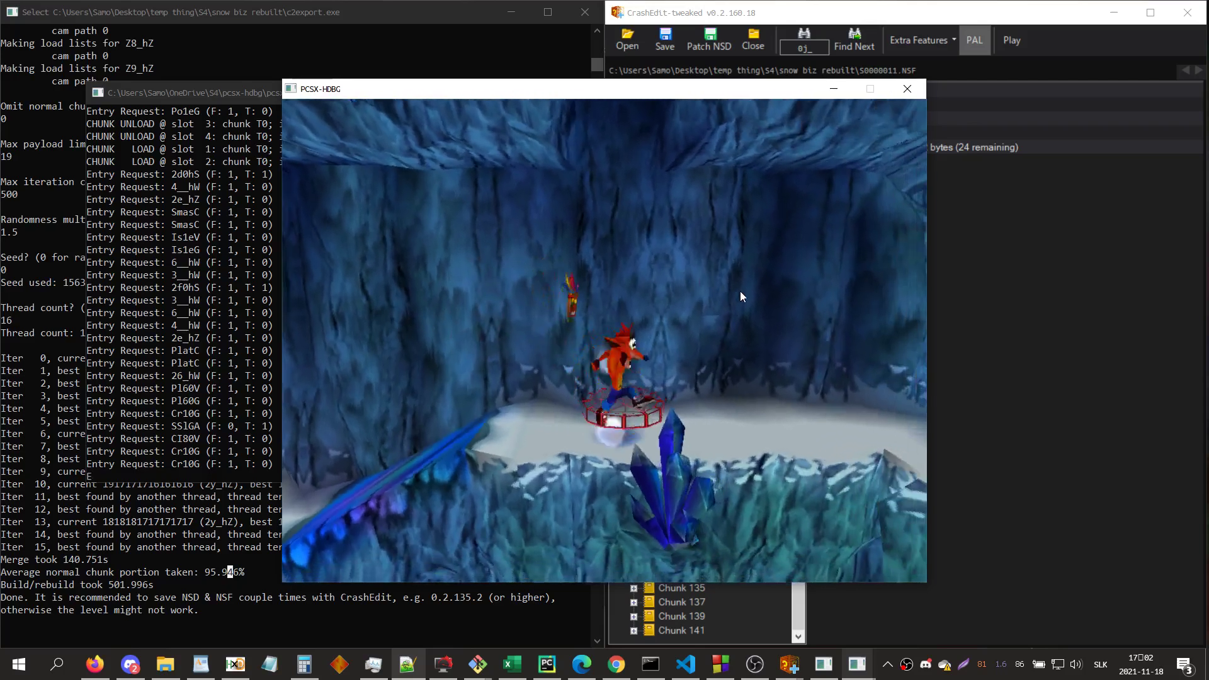
- Take Crash past the stacked crates and the wooden doorway to the snowy ledge before the blue ice slope
key("Right")
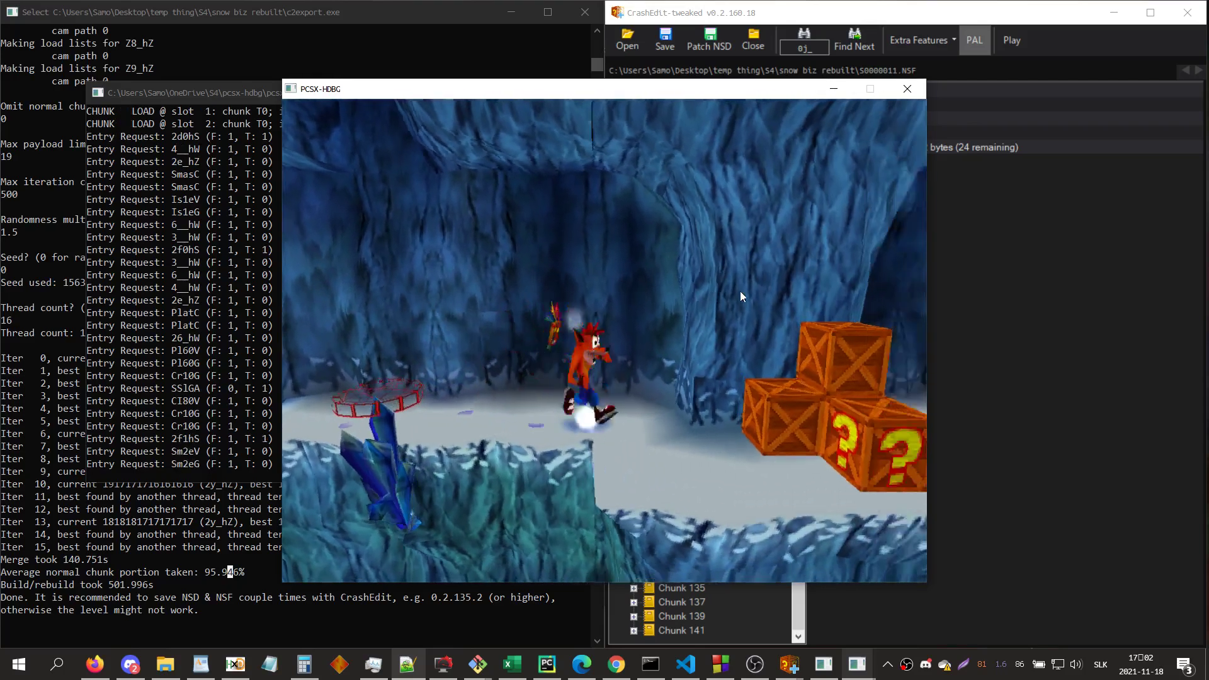
key("Right")
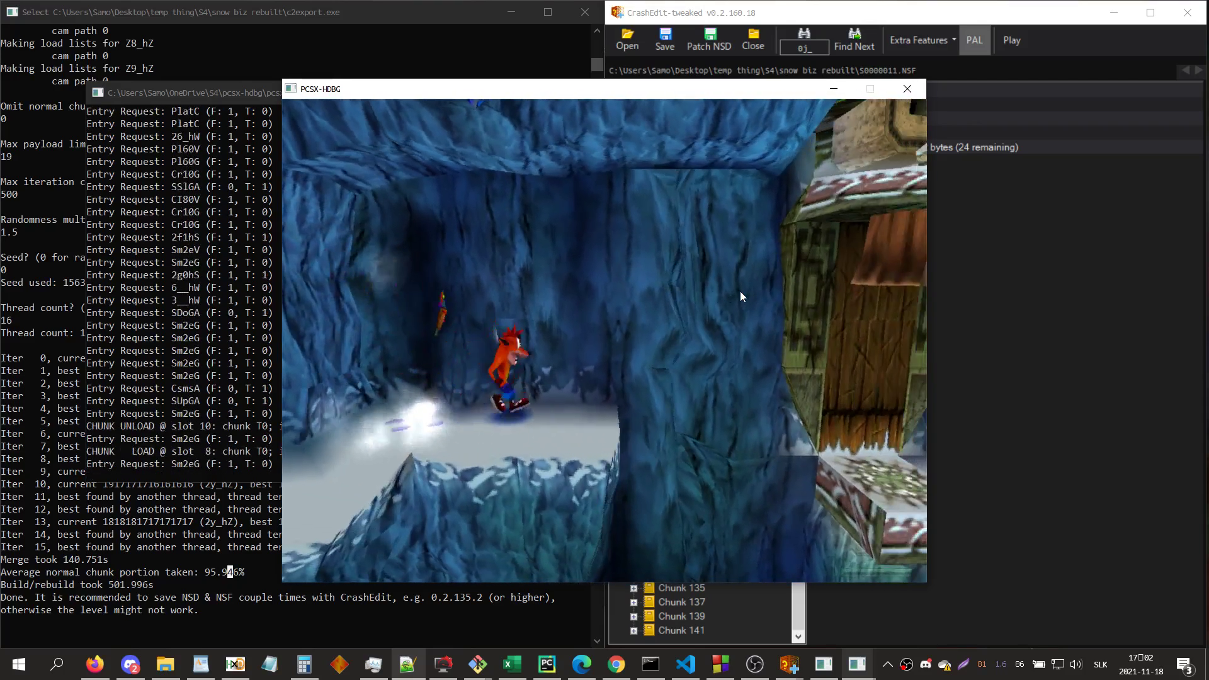
key("Right")
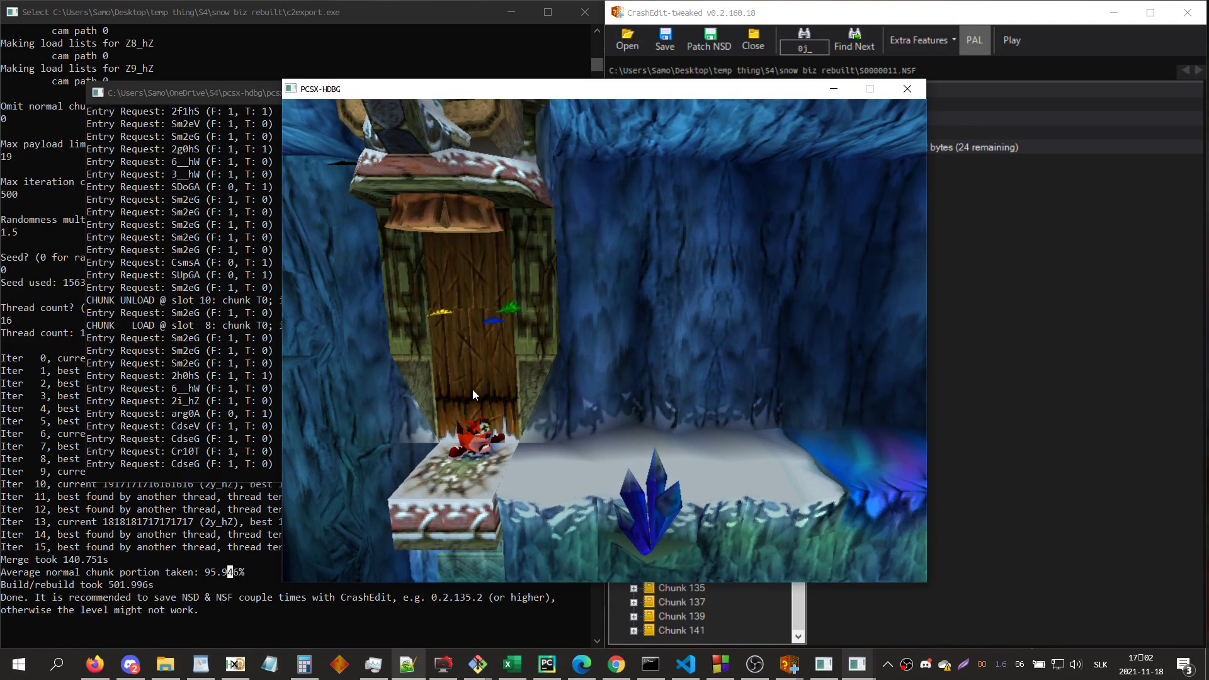
key("Right")
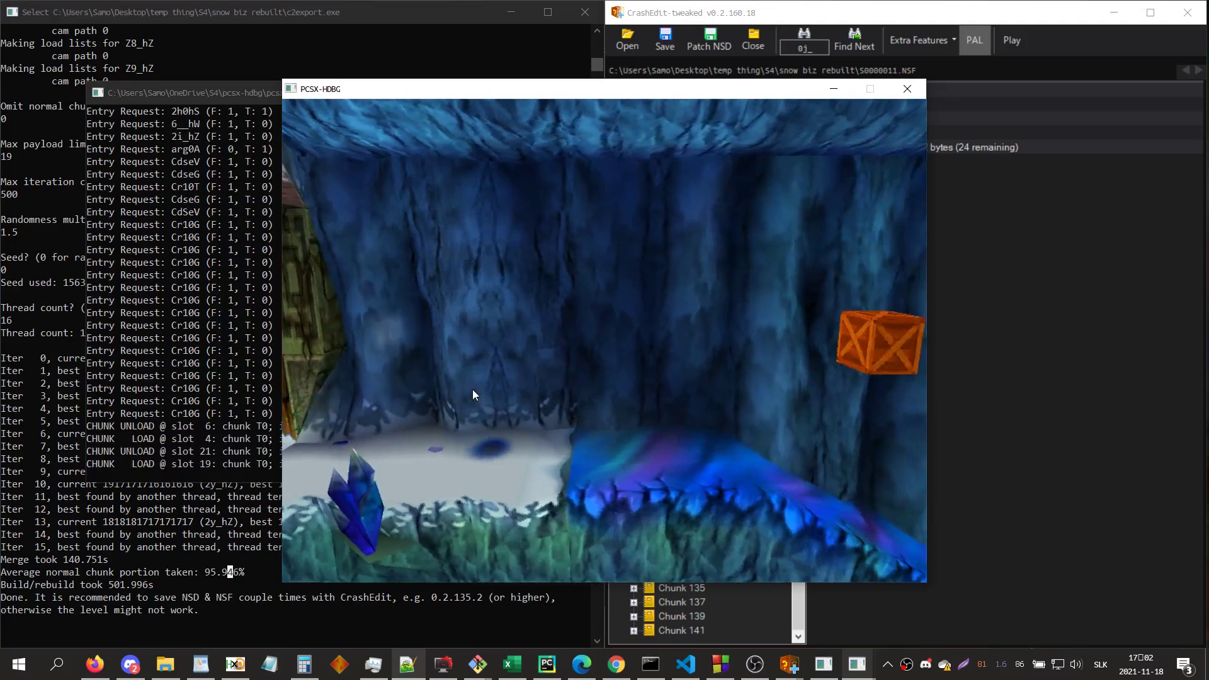
- Get Crash down the blue ice slope, through the stone pillars and past the porcupine to the checkpoint crate
key("Right")
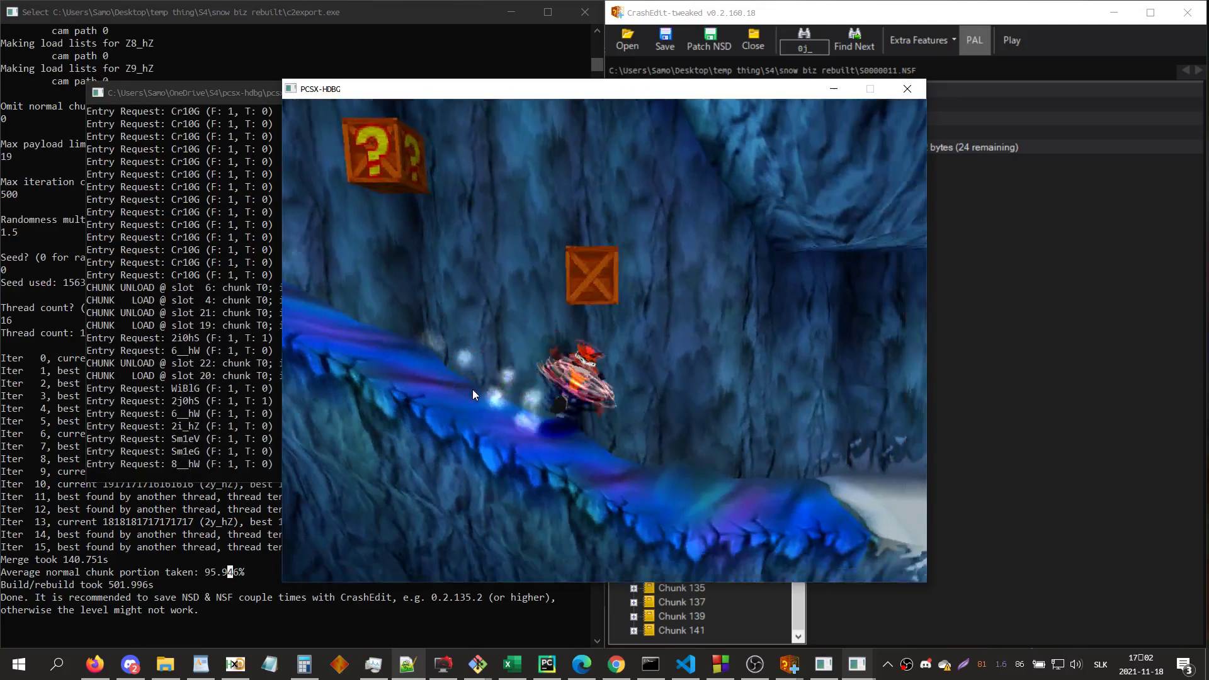
key("Right")
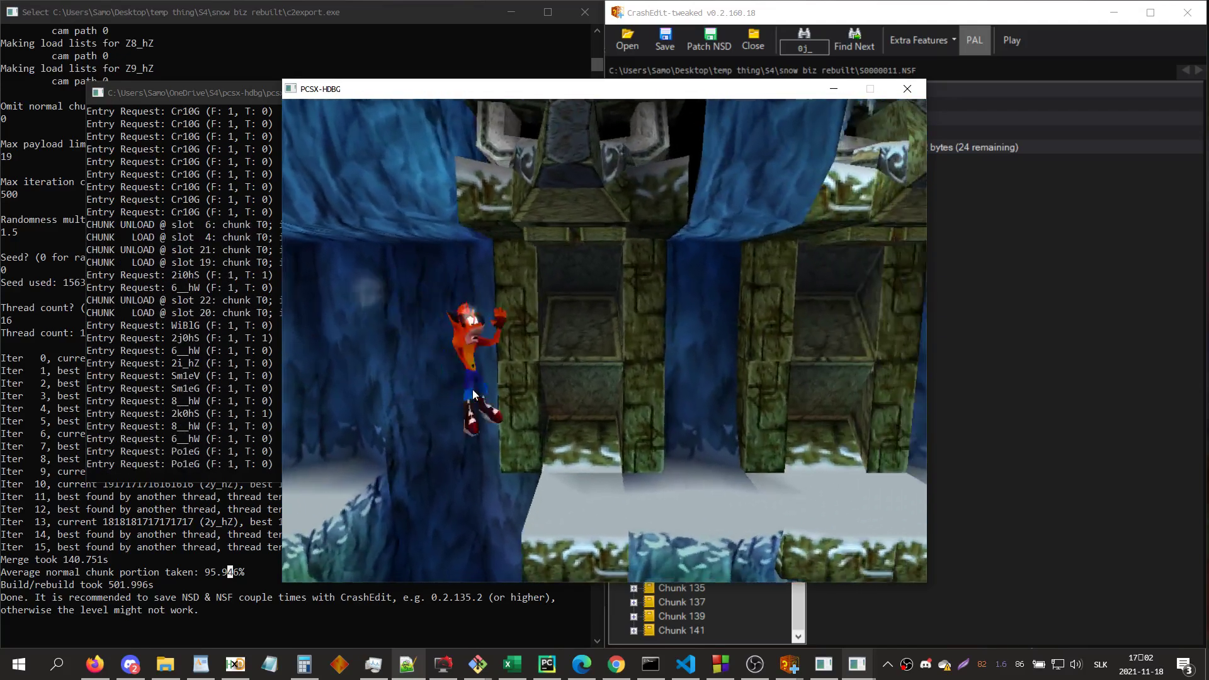
key("Right")
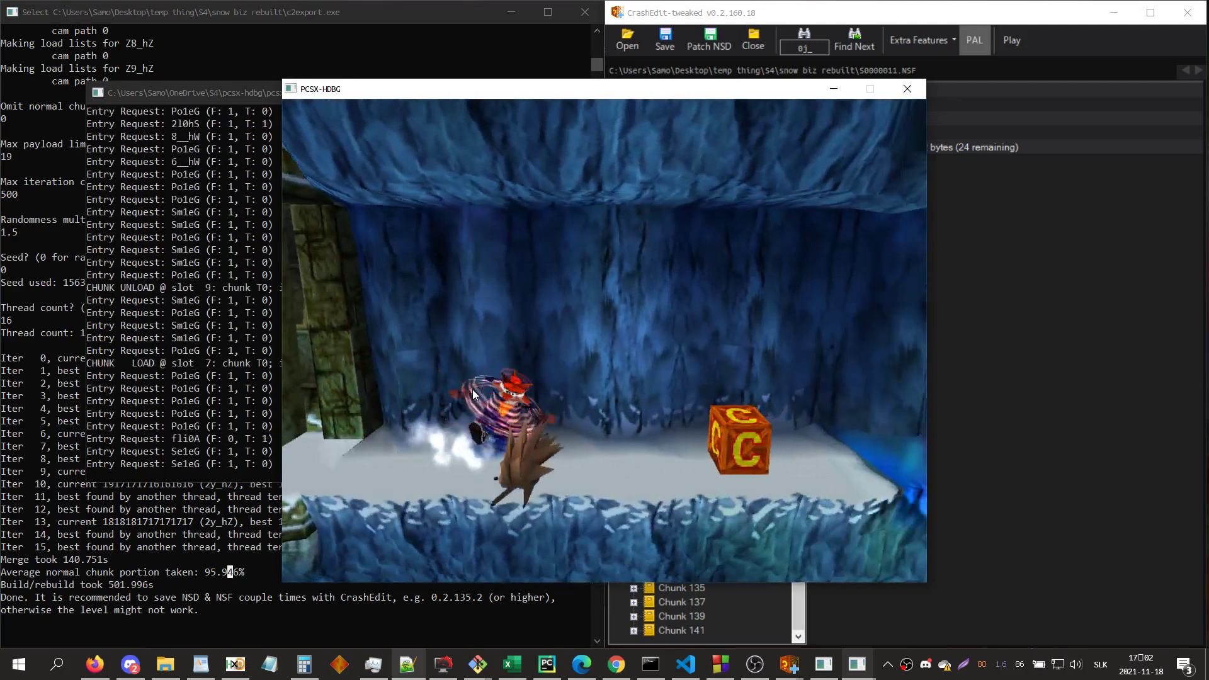
key("Right")
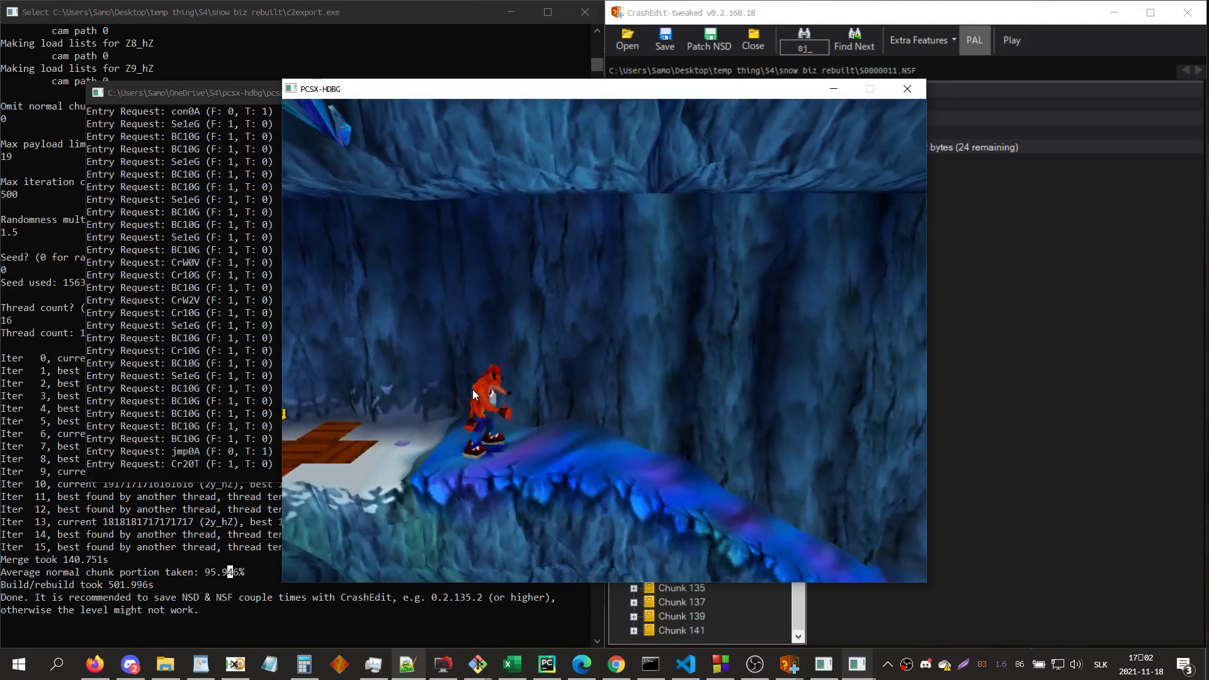
- Playtest the ice slope beyond the checkpoint, getting Crash past the seal to the icicle cave ledge
key("Right")
key("Right")
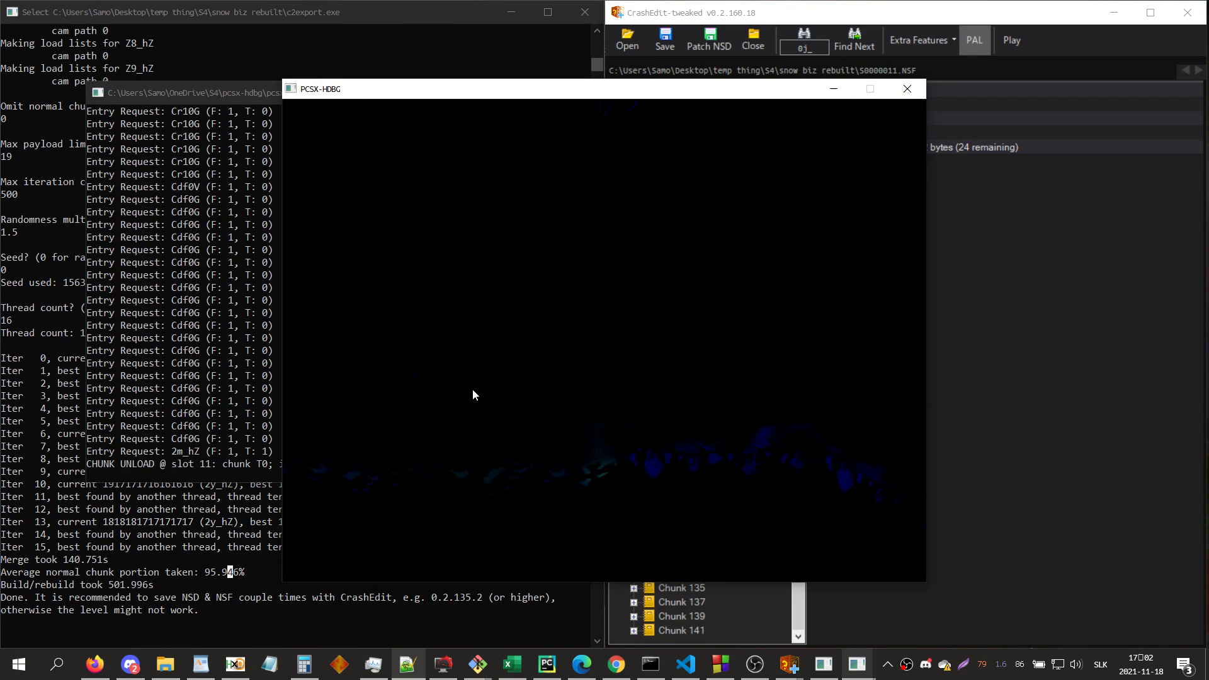
key("Right")
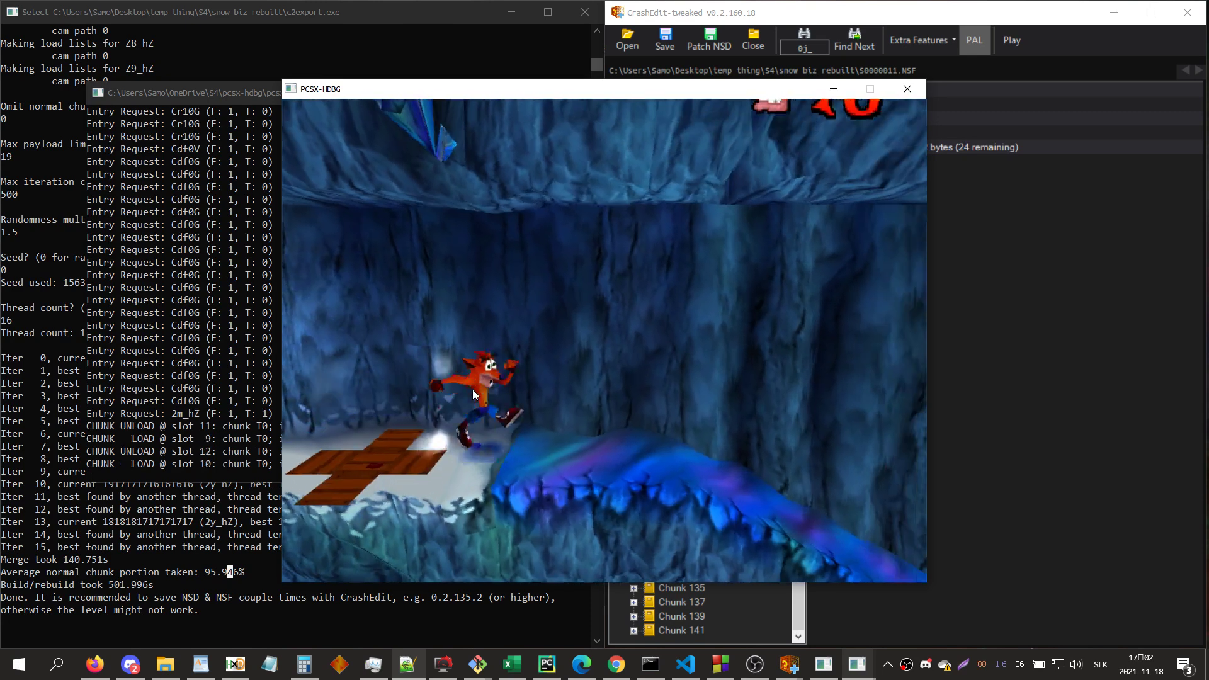
key("Right")
key("z")
key("s")
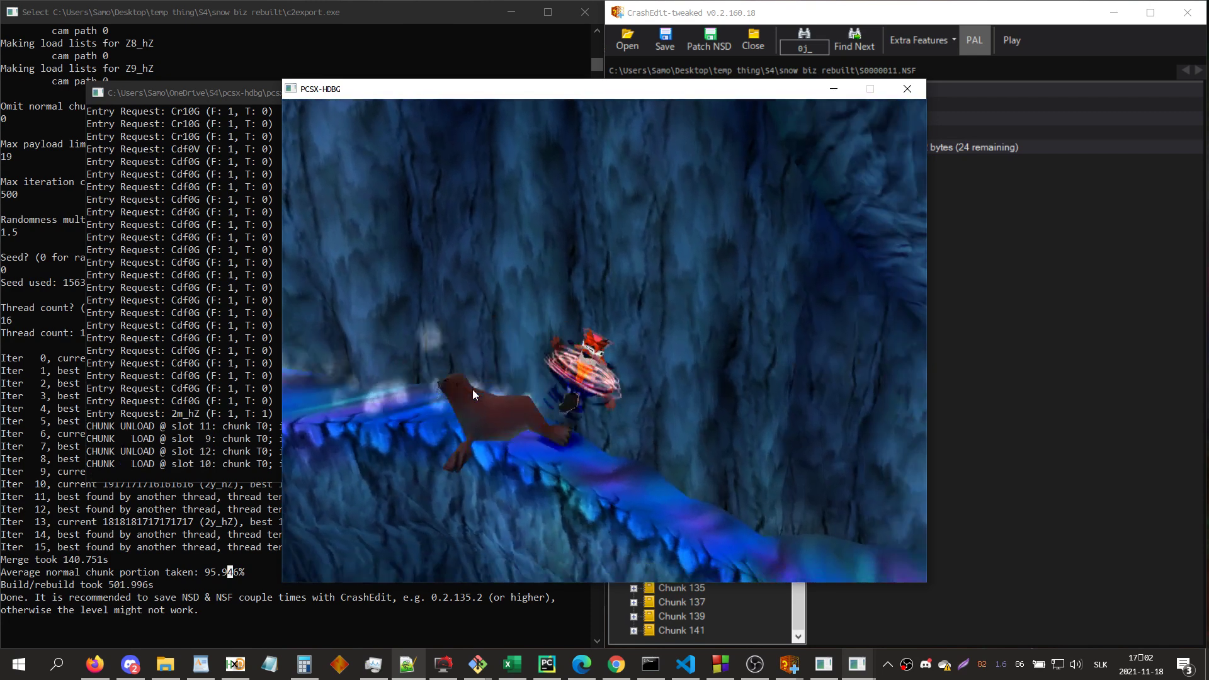
key("z")
key("s")
key("Right")
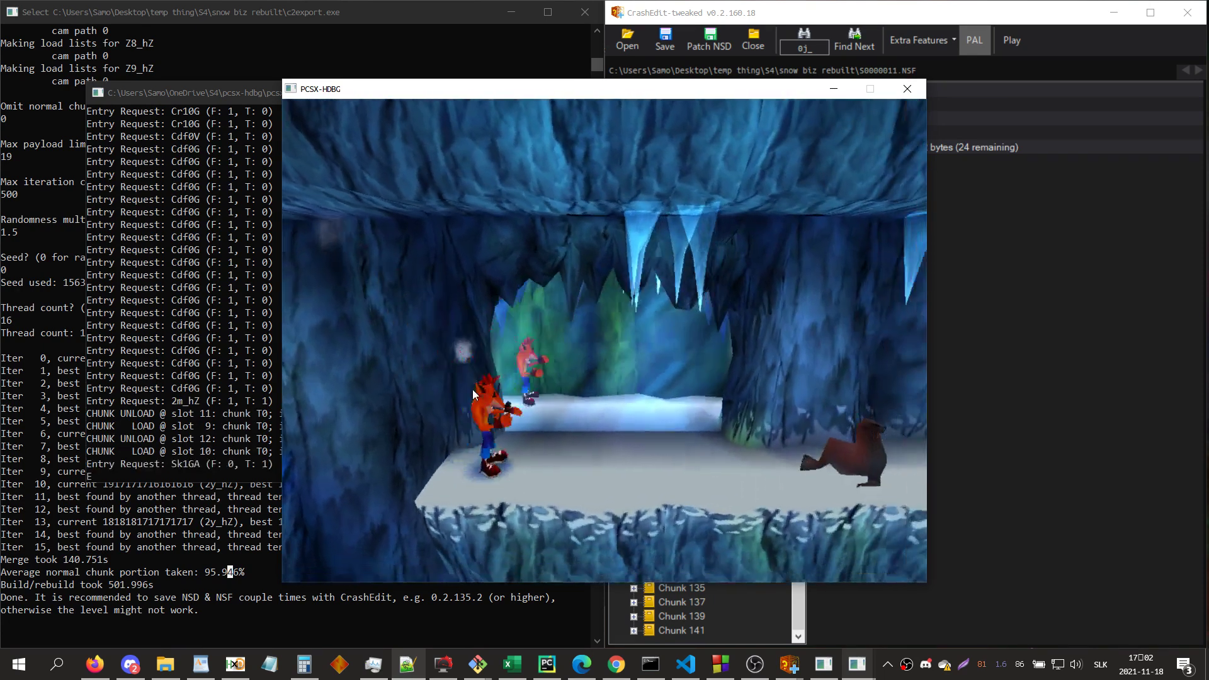
key("x")
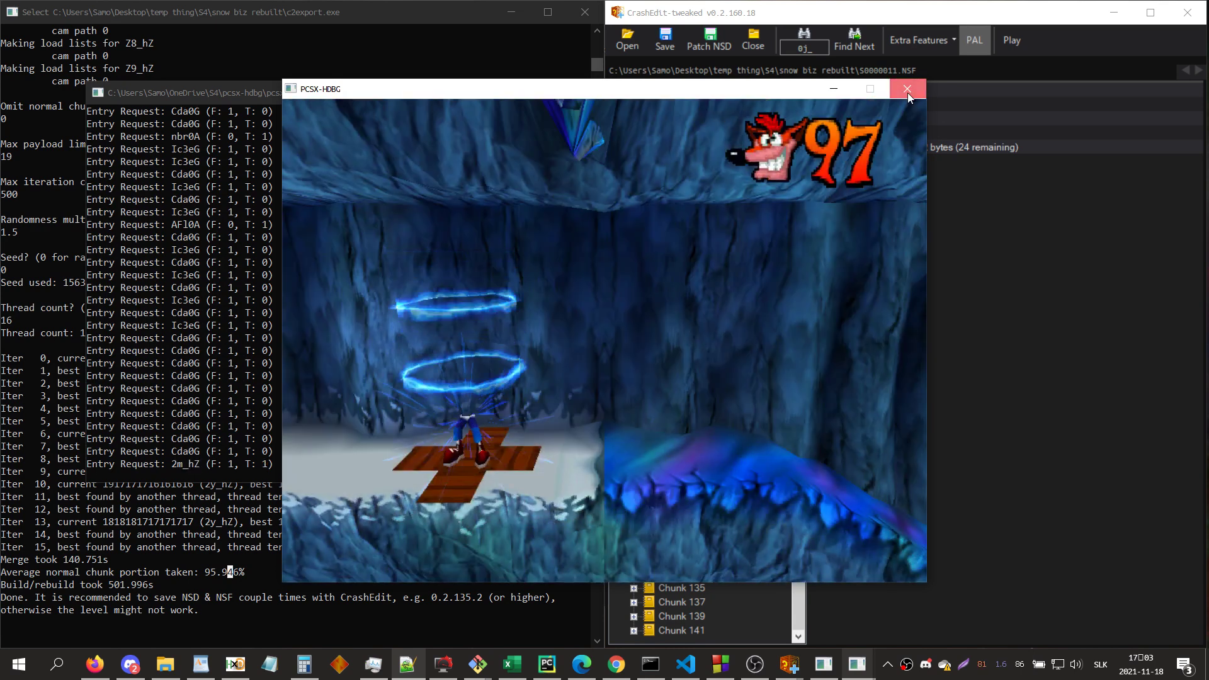
- Close the emulator and review the earlier rebuild prompts and their answers in the c2export console
left_click(908, 89)
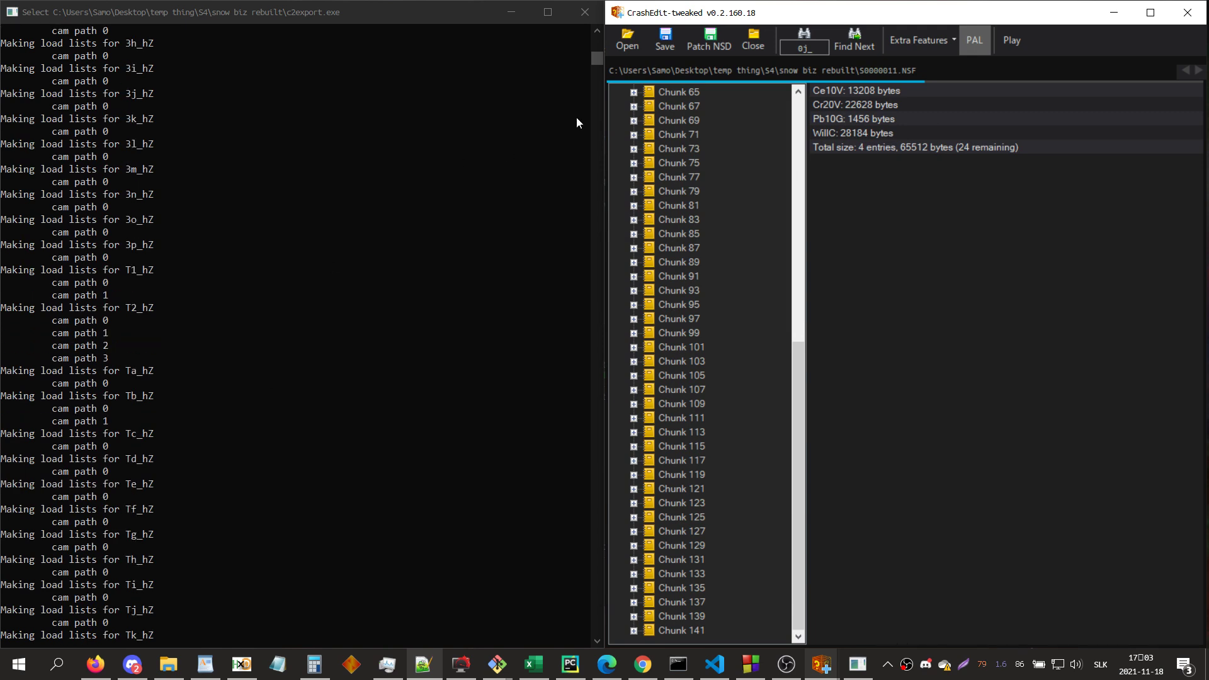
left_click_drag(597, 58, 594, 47)
scroll(315, 466, "up", 10)
scroll(315, 467, "down", 5)
scroll(314, 468, "down", 13)
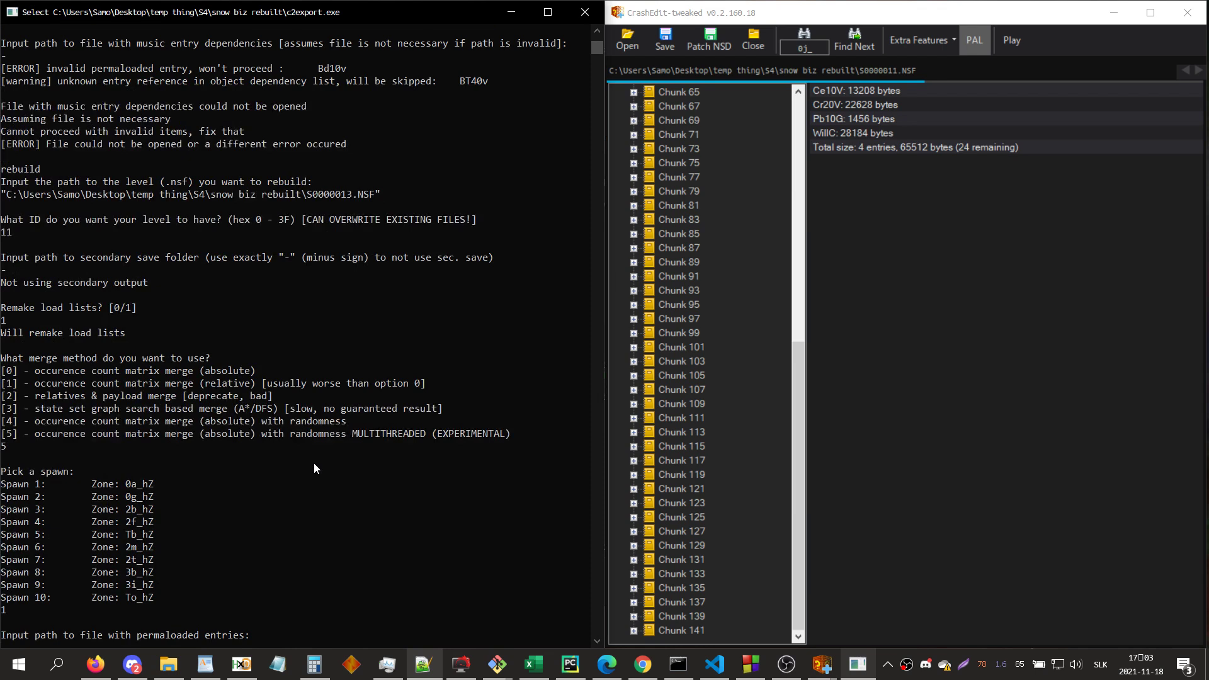
scroll(314, 462, "down", 9)
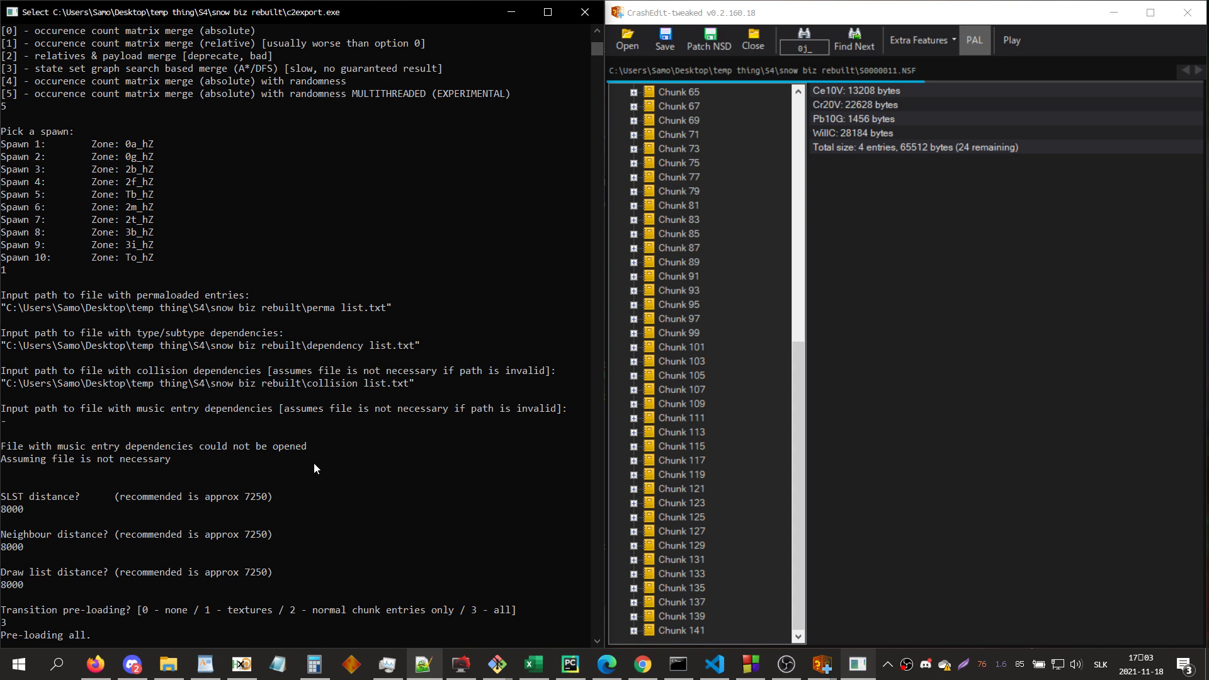
- Create a text document named "rebuild args.txt" in the snow biz rebuilt folder and open it for editing
left_click(168, 664)
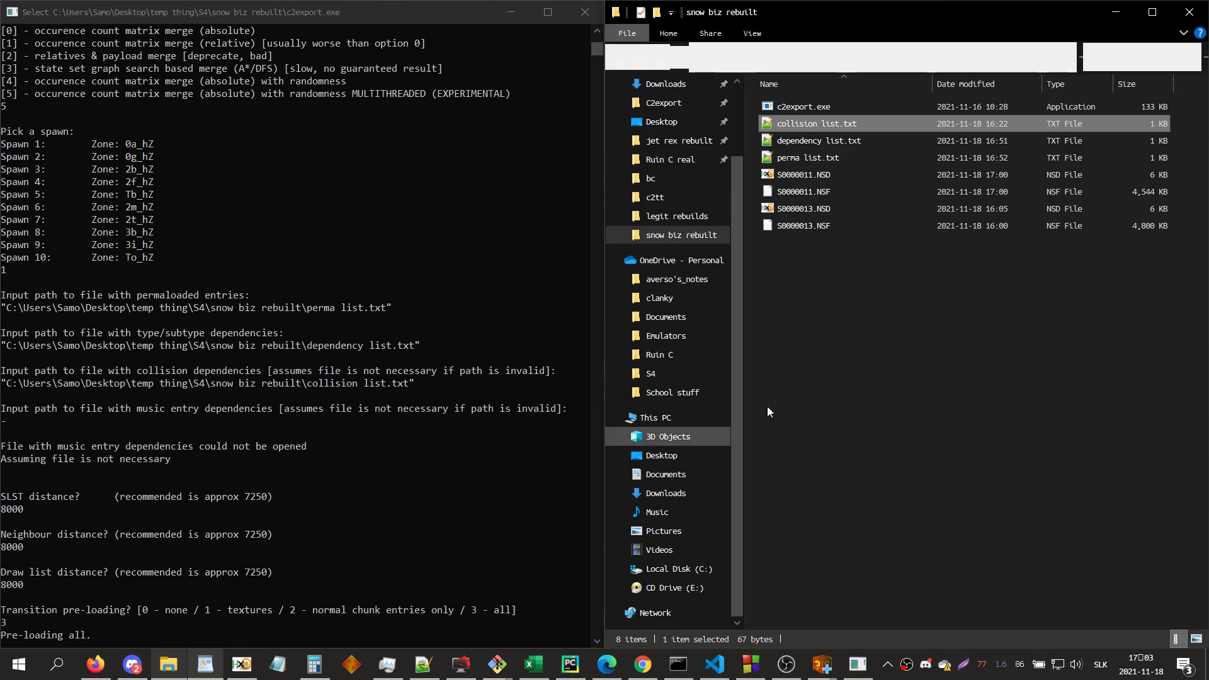
right_click(897, 364)
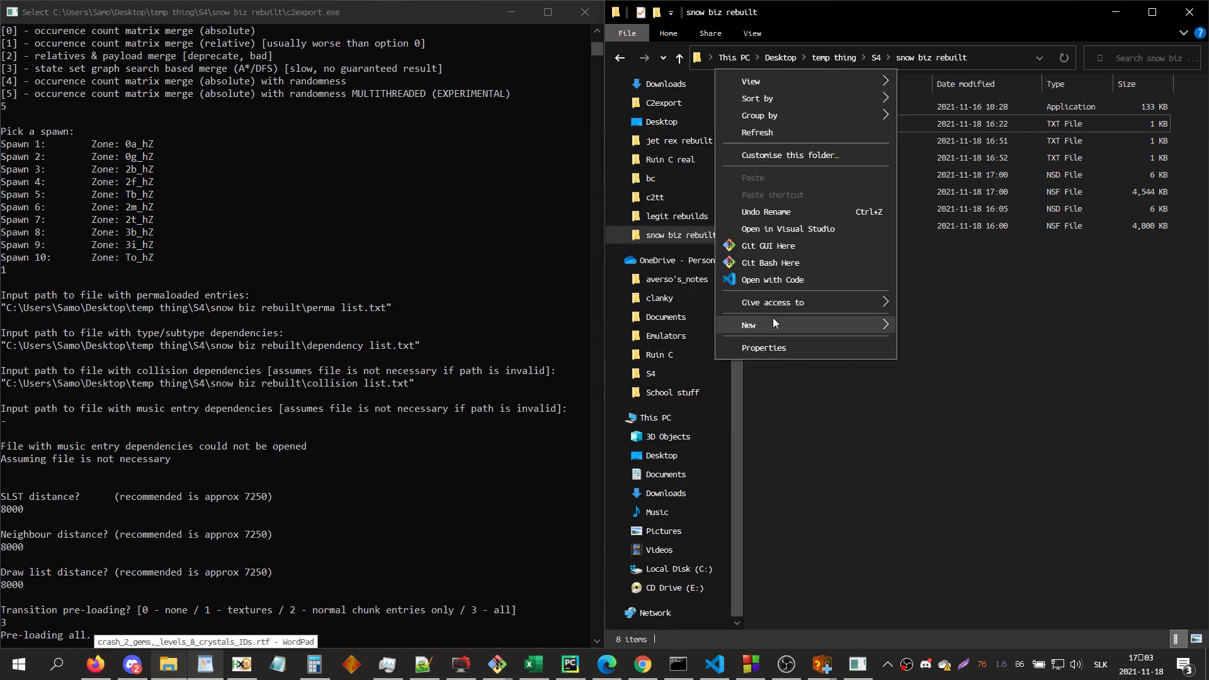
mouse_move(772, 324)
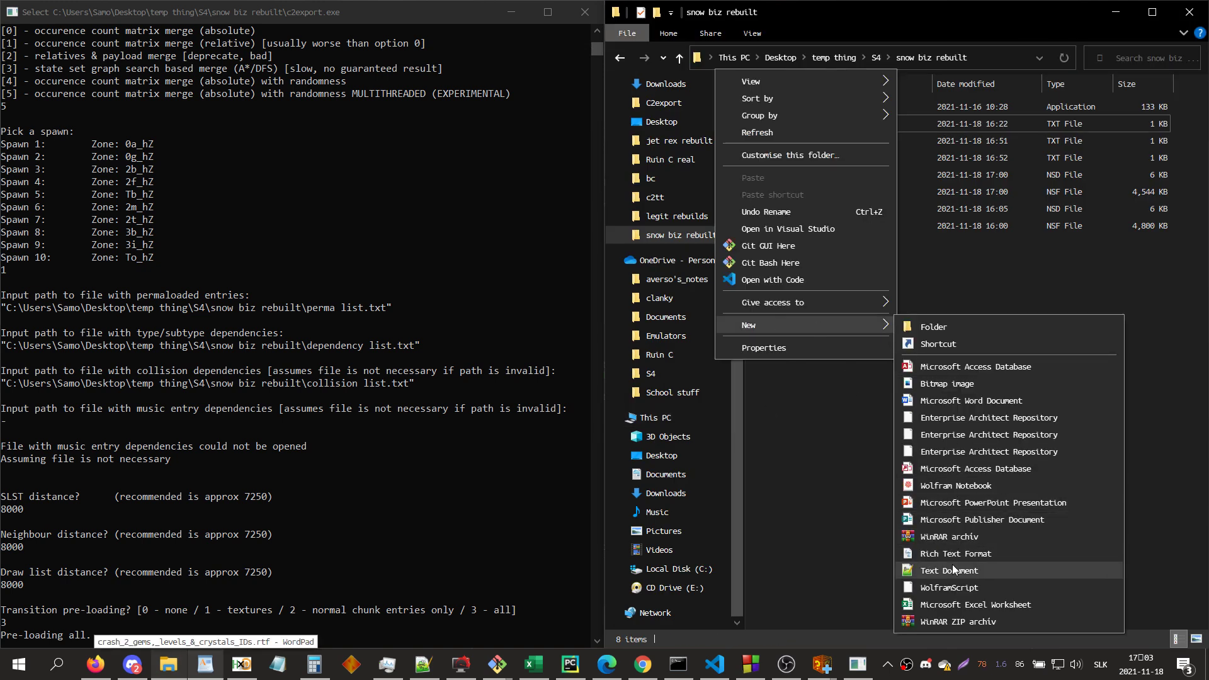
key("Escape")
key("Escape")
type("a")
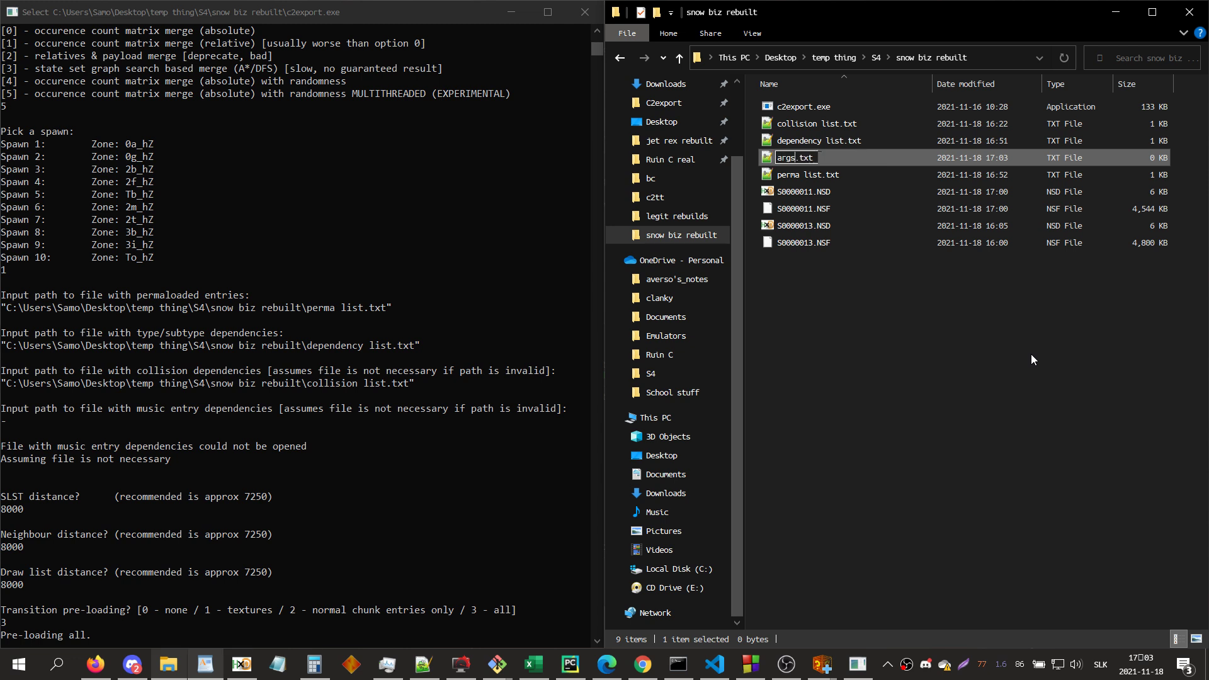
key("BackSpace")
type("rebuild ")
type("args")
key("Return")
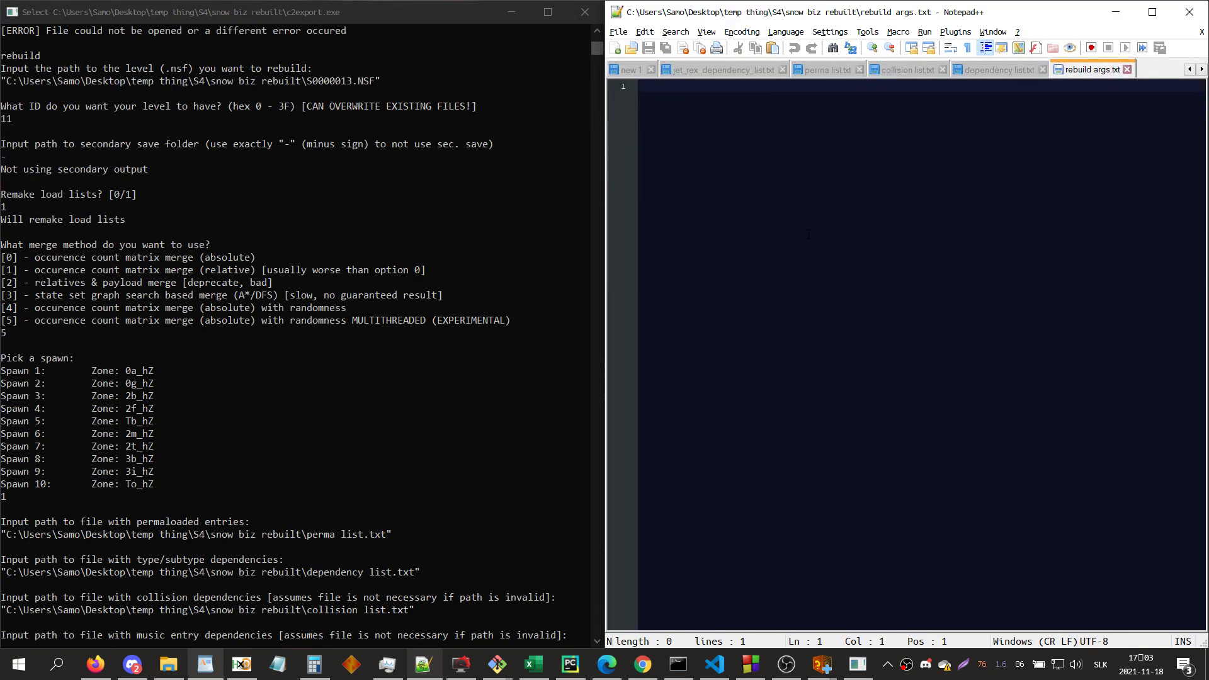
- Display the c2export command list with help, and go back to the start of the console's rebuild session
type("h")
left_click(251, 304)
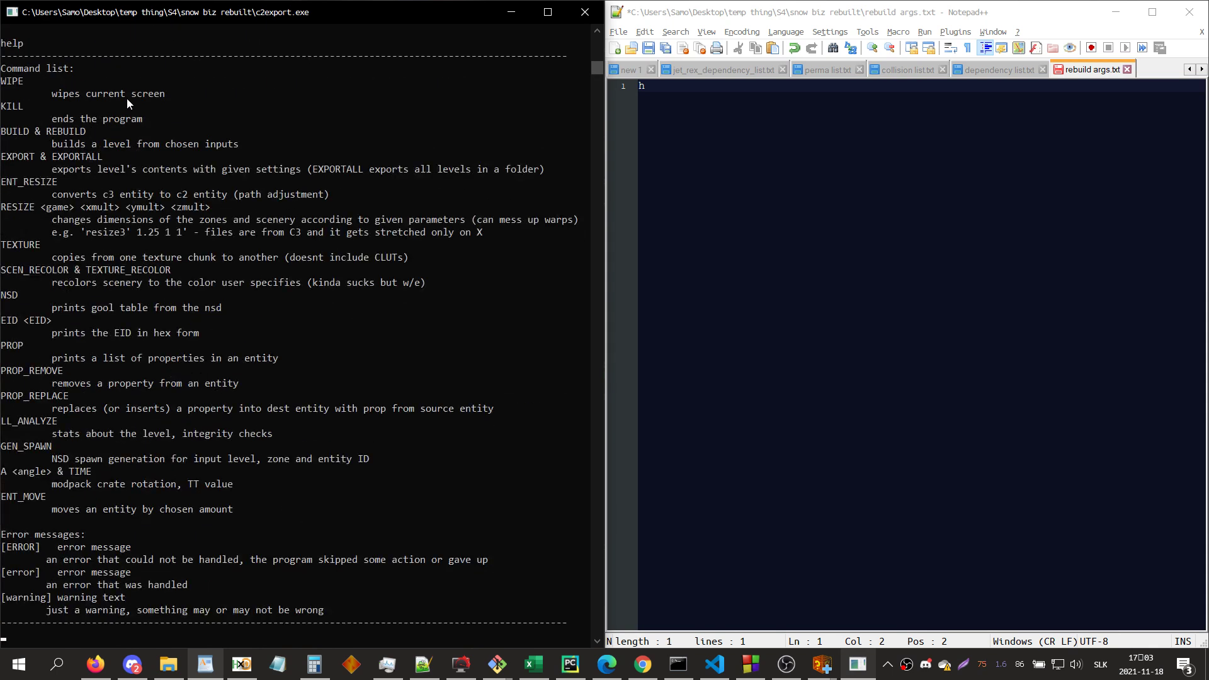
scroll(284, 164, "up", 3)
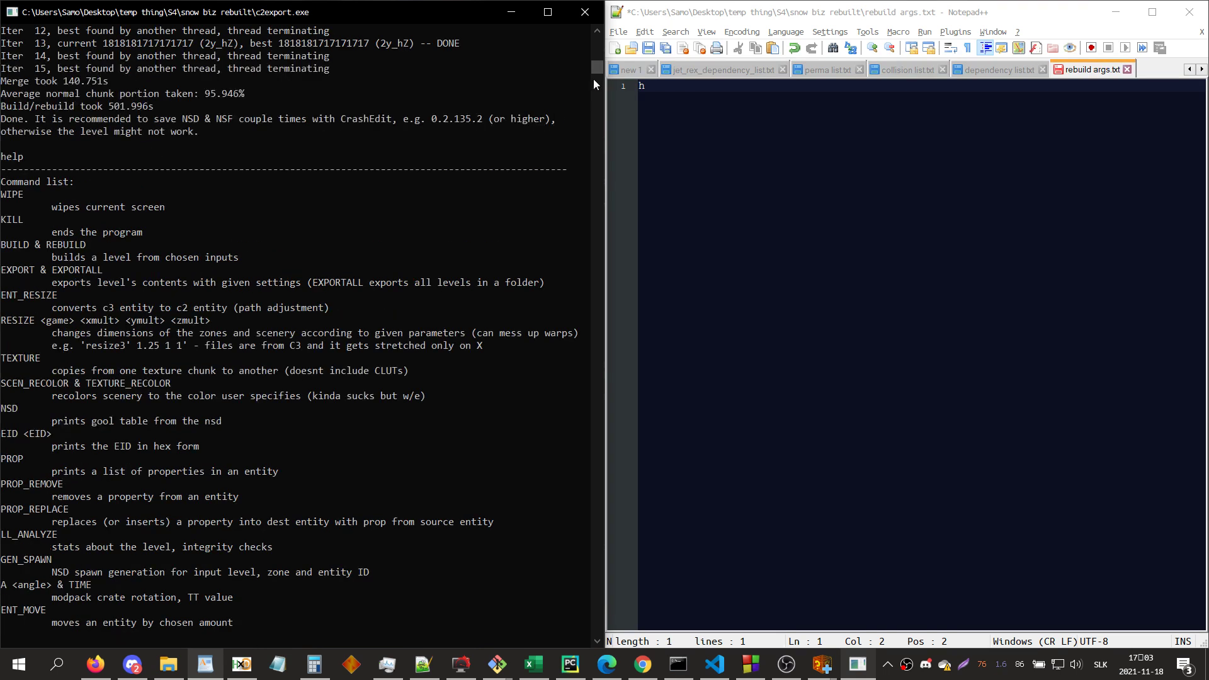
scroll(594, 63, "up", 10)
left_click_drag(595, 68, 584, 41)
- Clear the stray letter in rebuild args.txt and enter wipe and rebuild as its first two lines
left_click(923, 188)
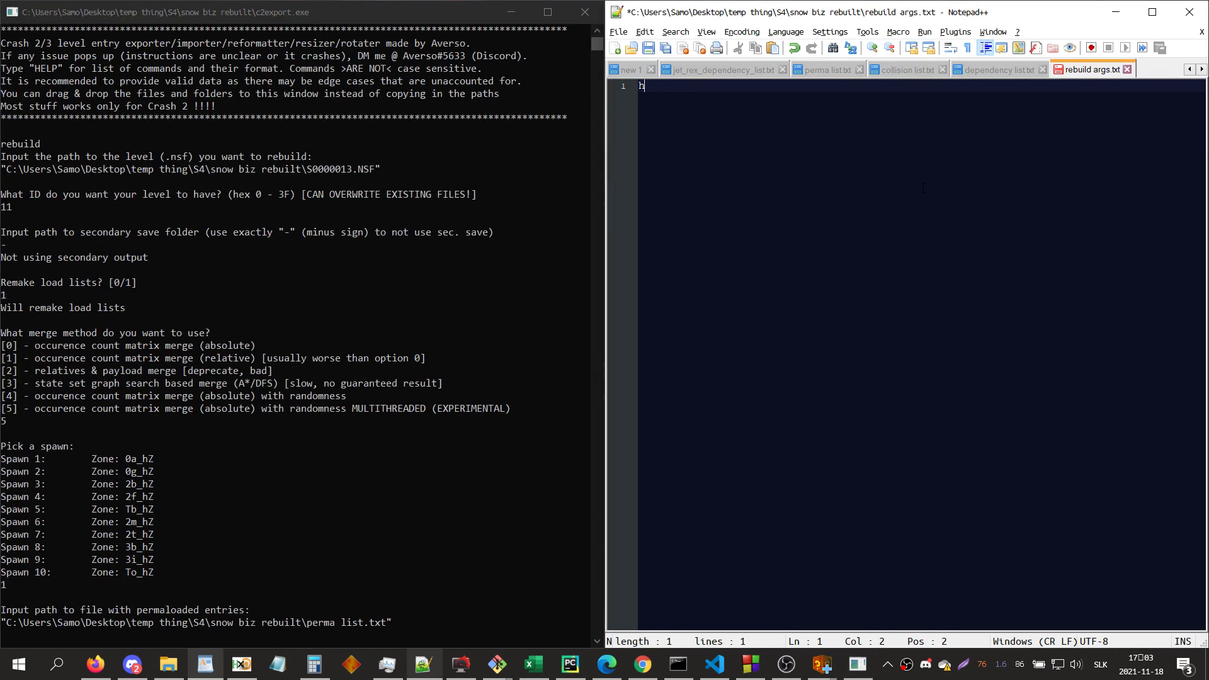
key("BackSpace")
type("wipe")
key("Return")
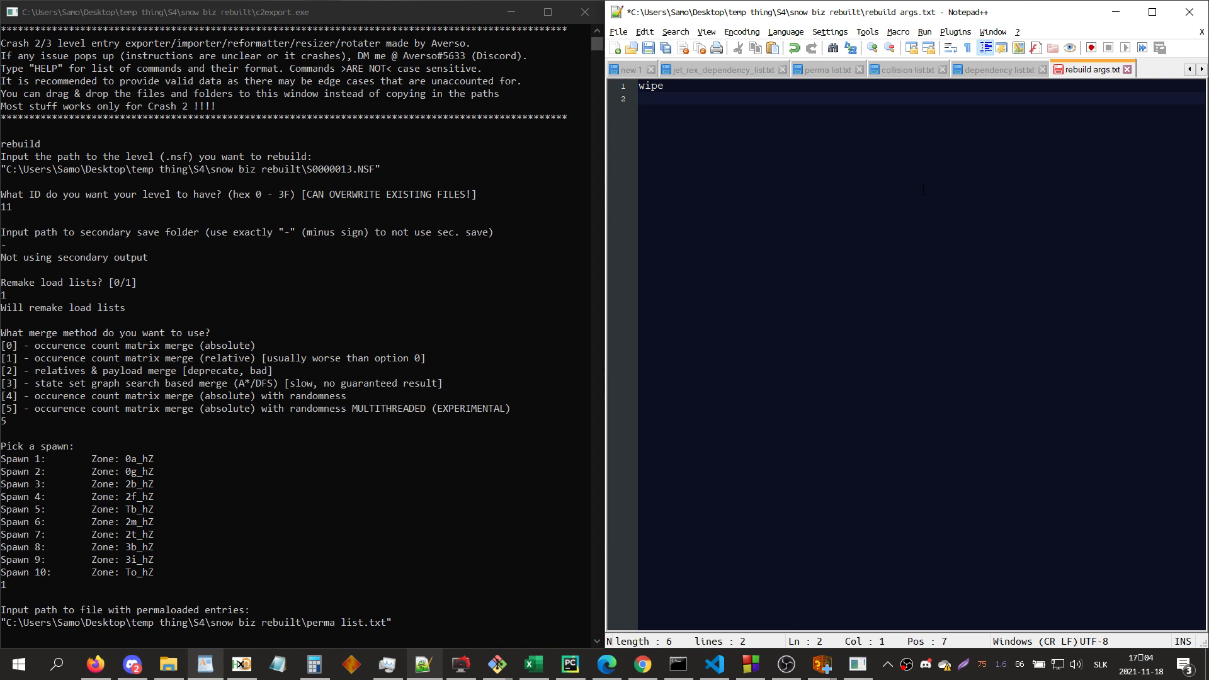
type("rebuild")
key("Return")
- Copy the quoted S0000013.NSF path from the console into the third line of rebuild args.txt
left_click(384, 175)
left_click_drag(403, 169, 2, 169)
key("ctrl+c")
key("alt+Tab")
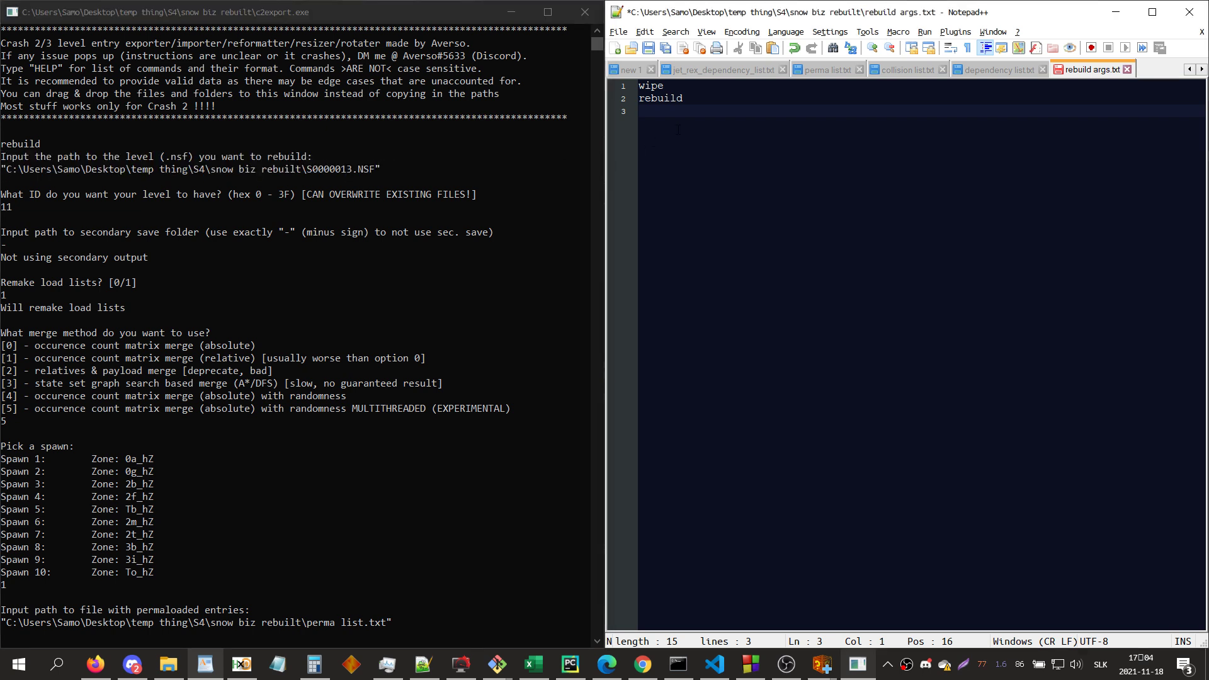
key("ctrl+v")
key("Return")
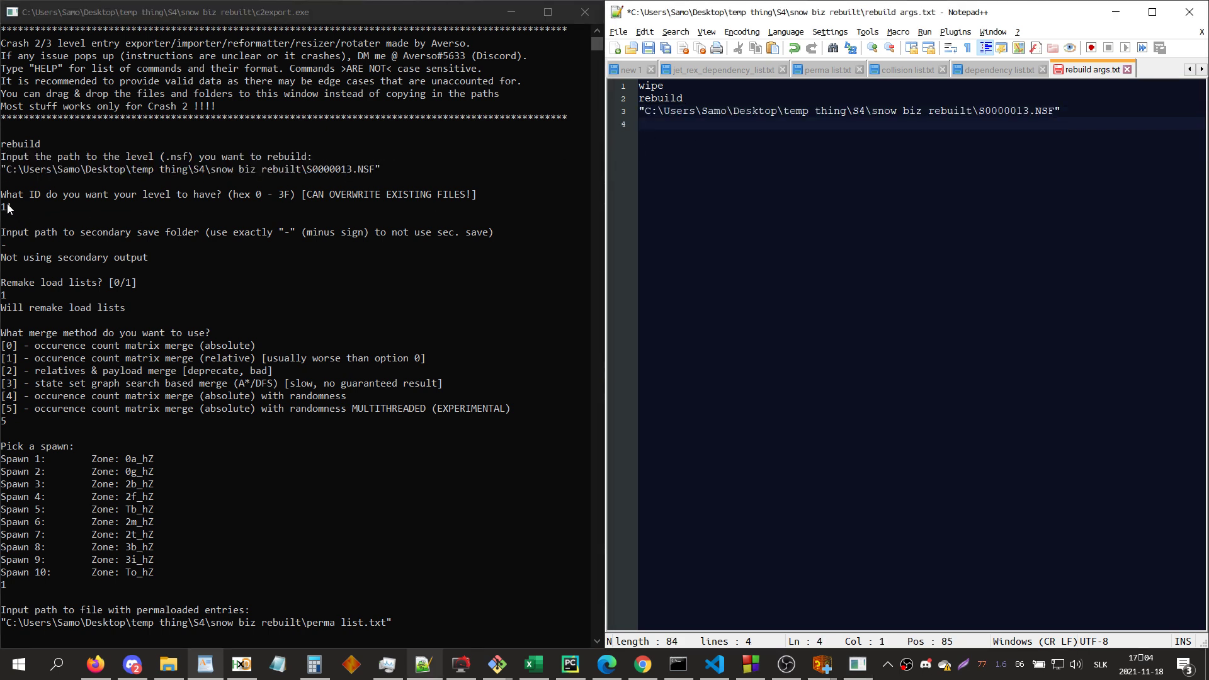
- Add lines for the level ID 11 and the "-" answer to the secondary save folder prompt
type("11")
key("Return")
type("-")
key("Return")
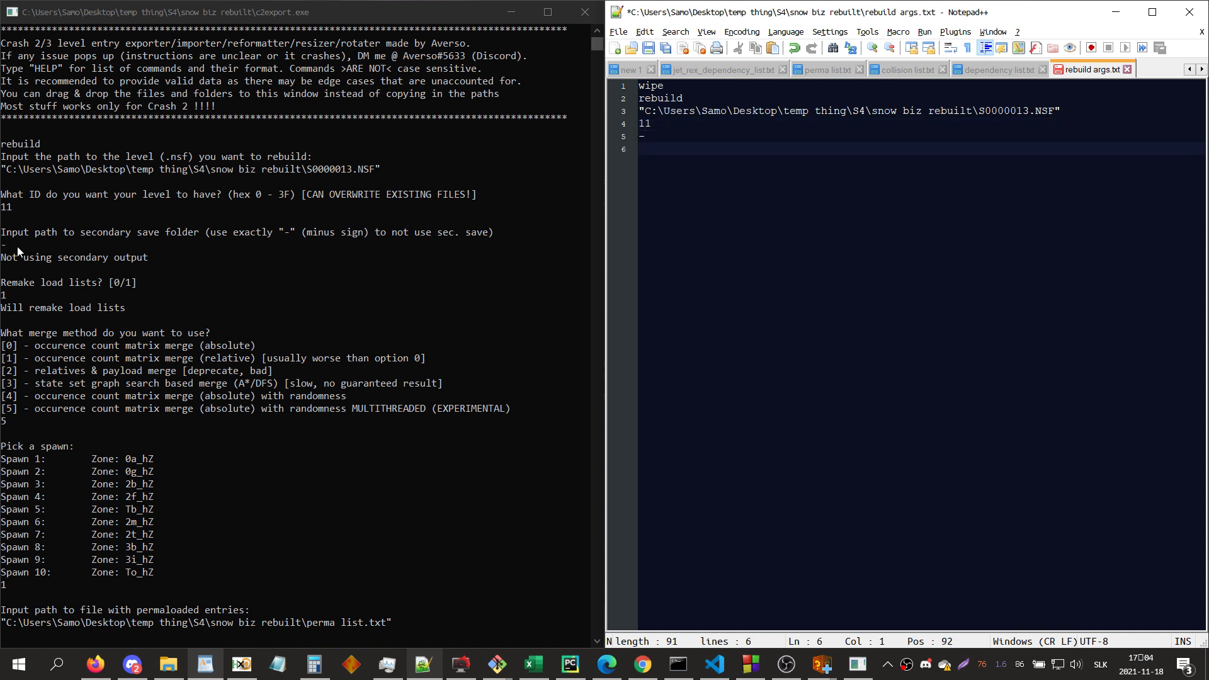
left_click(12, 249)
left_click_drag(15, 250, 4, 244)
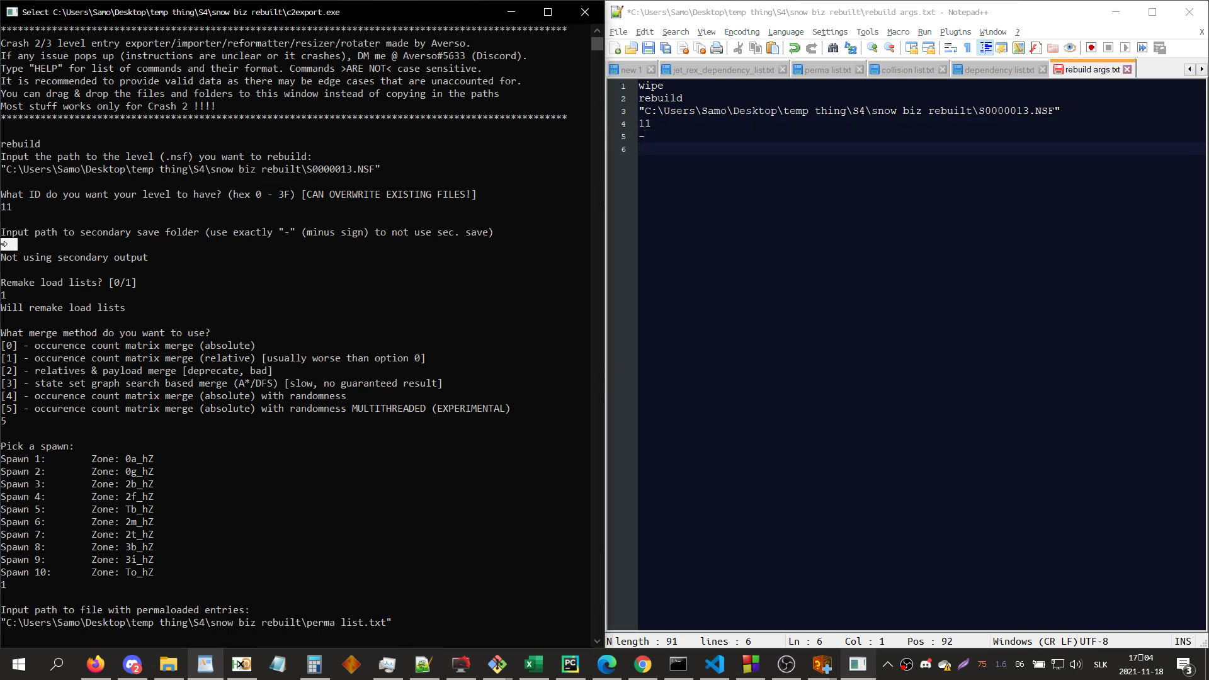
left_click(747, 191)
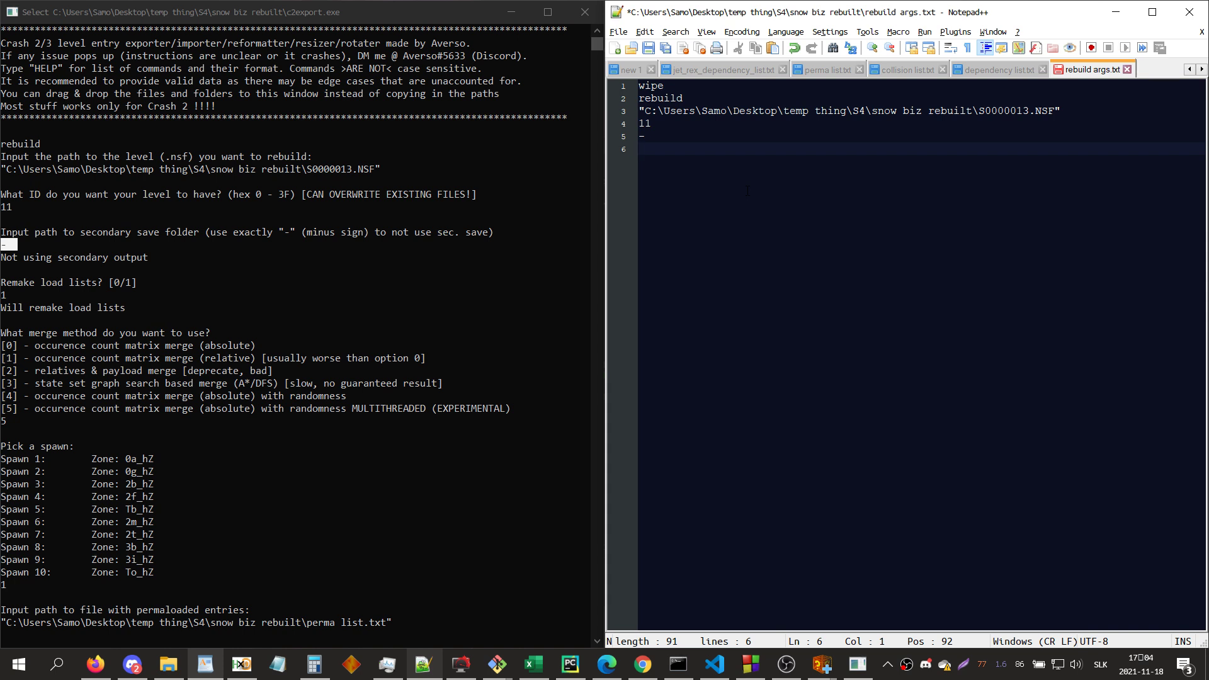
- Add the answers 1 for remaking load lists, 5 for the merge method and 1 for the spawn on separate lines
type("1")
key("Return")
type("5")
key("Return")
type("1")
key("Return")
- Copy the quoted perma list.txt path from the console into the next line of the arguments file
left_click_drag(395, 622, 1, 622)
key("ctrl+c")
left_click(811, 356)
key("ctrl+v")
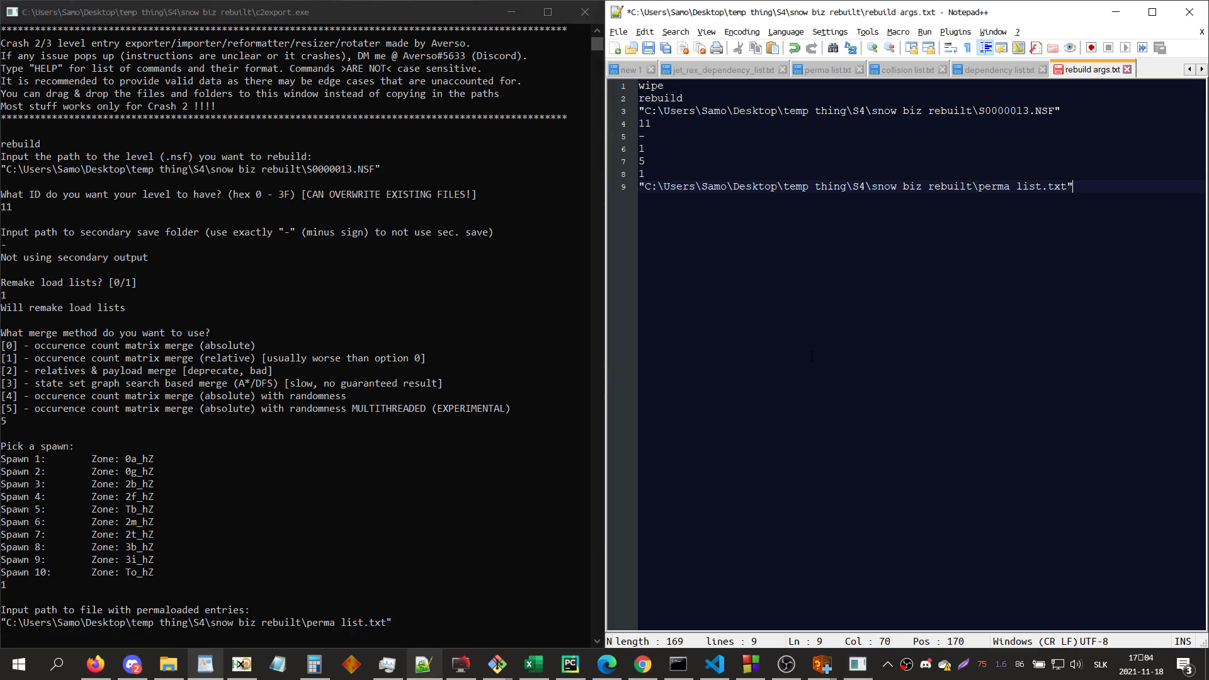
key("Return")
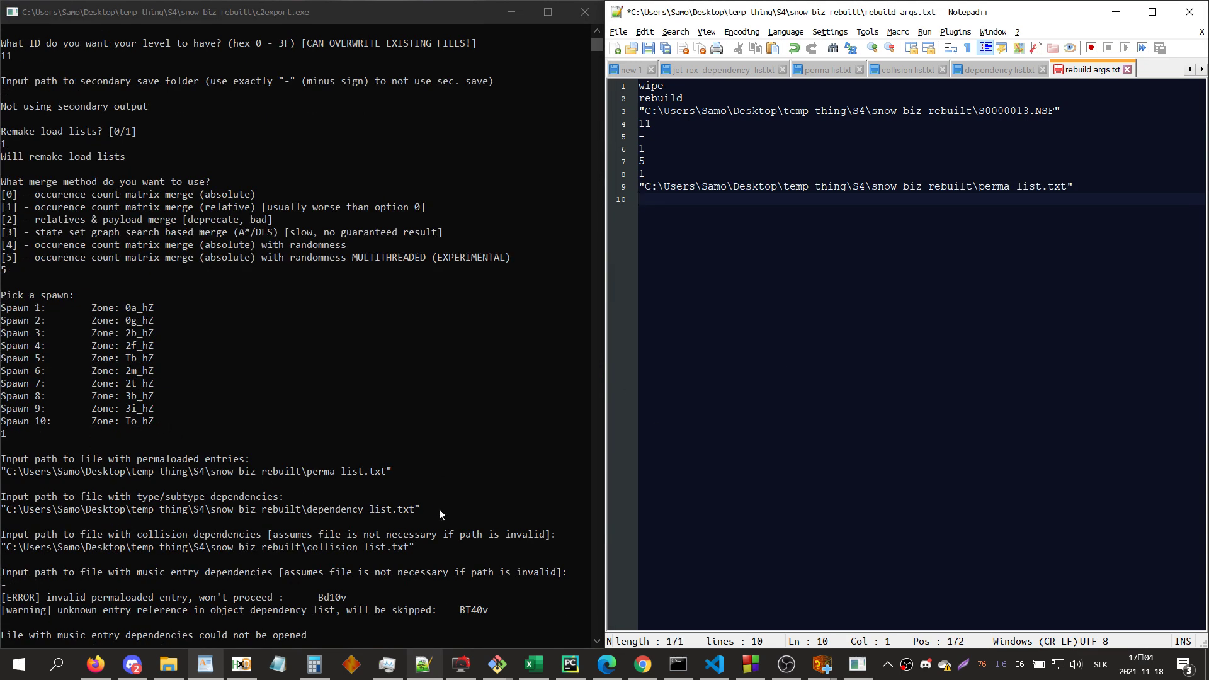
- Copy the quoted dependency list.txt path from the console into line 10 of the arguments file
left_click(439, 509)
left_click_drag(430, 509, 2, 509)
key("ctrl+c")
left_click(616, 368)
key("ctrl+v")
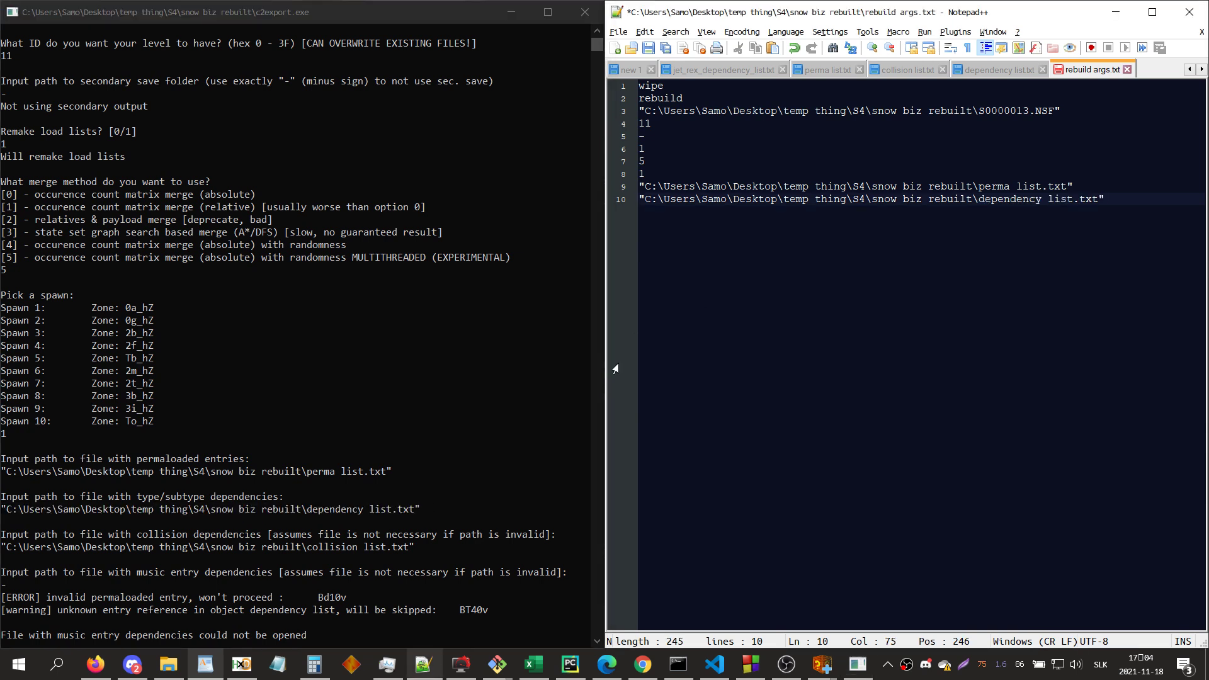
key("Return")
- Add the quoted collision list.txt path from the console, followed by "-" for the music entry dependencies
left_click(429, 547)
left_click_drag(430, 546, 2, 547)
key("ctrl+c")
left_click(687, 277)
key("ctrl+v")
key("Return")
type("-")
key("Return")
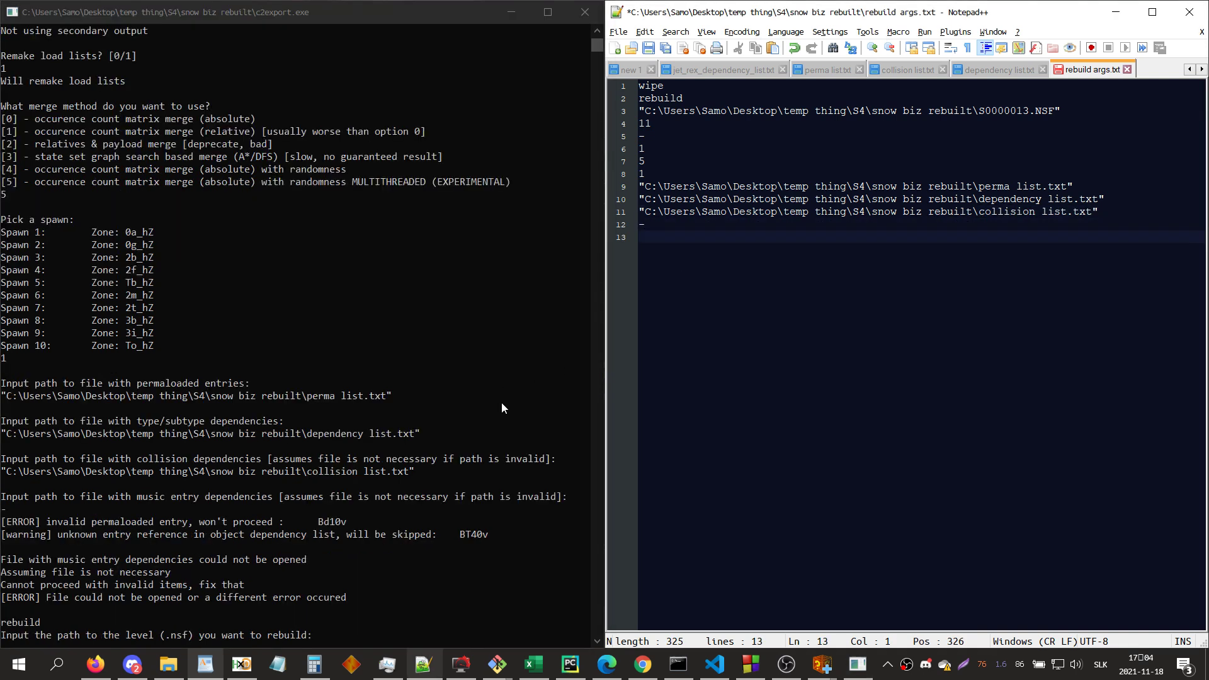
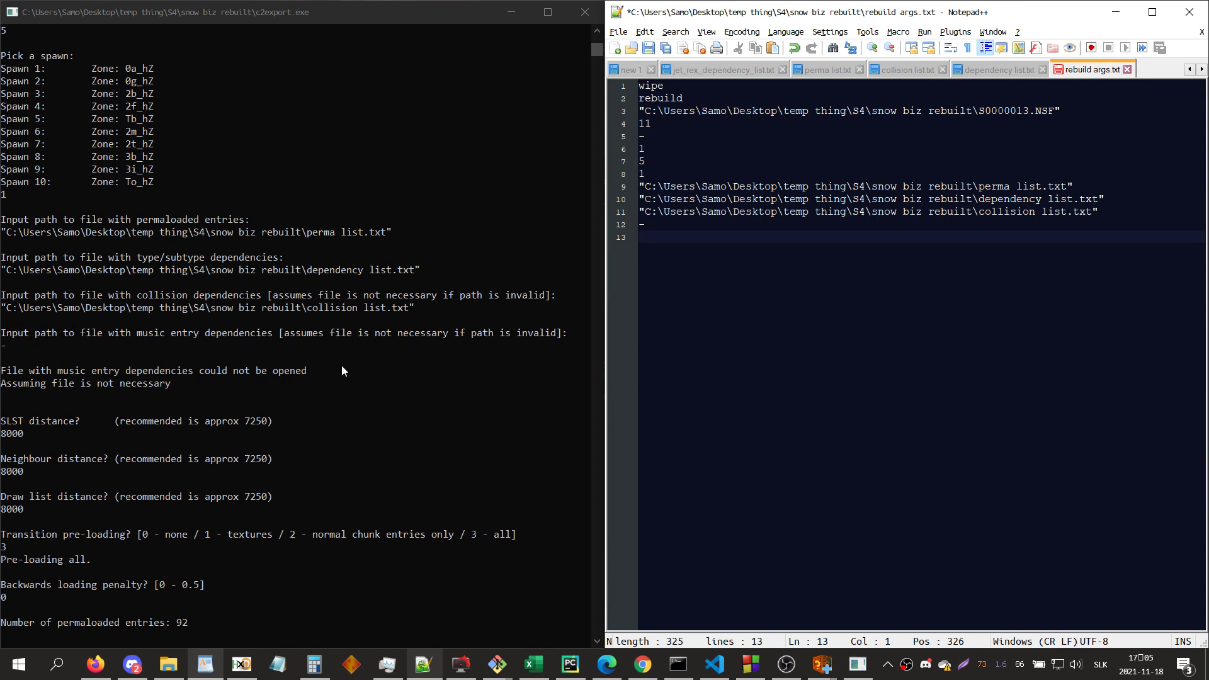
- Add the value 8000 on three separate lines for the SLST, neighbour and draw list distances
type("8000")
key("Return")
type("8000")
key("Return")
type("8000")
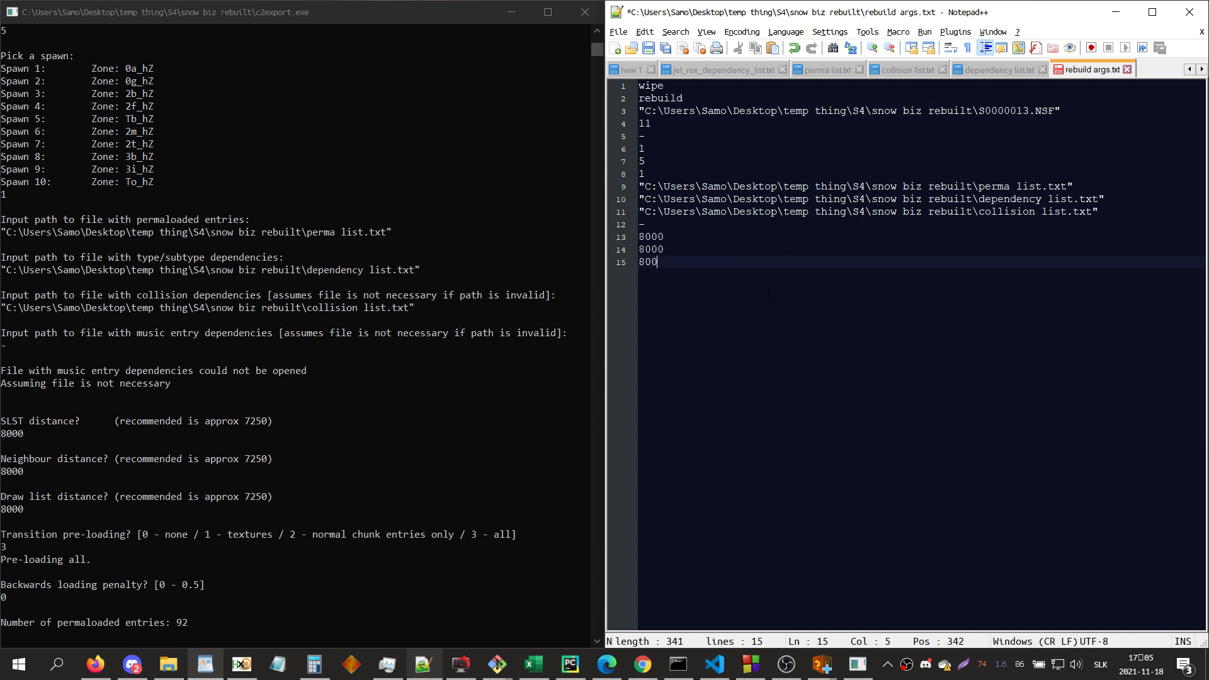
key("Return")
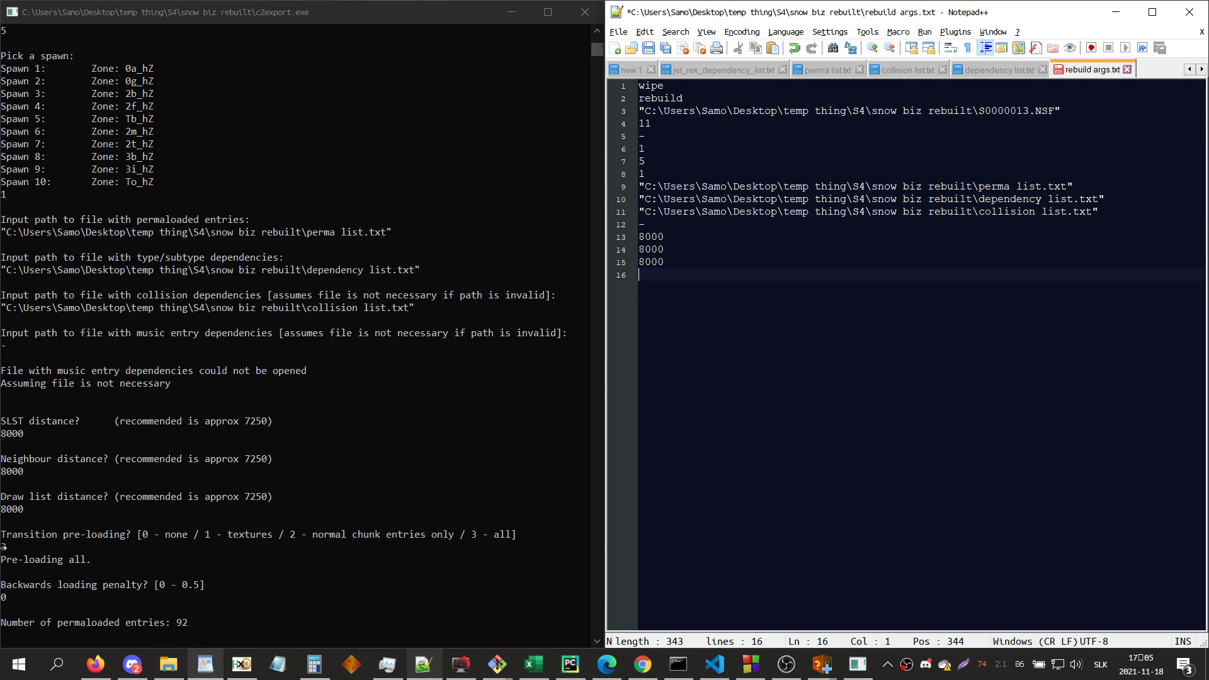
- Add 2 for transition pre-loading and 0 for the backwards loading penalty on separate lines of the arguments file
left_click(3, 547)
left_click(3, 546)
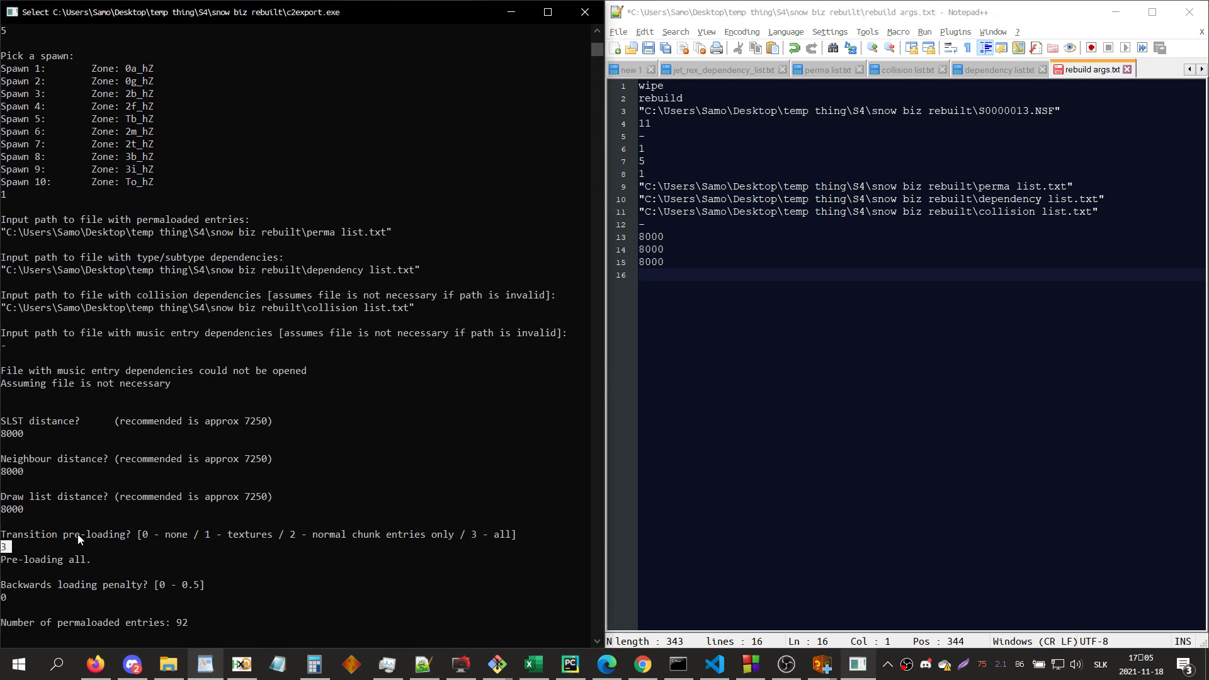
left_click(752, 356)
type("2")
key("Return")
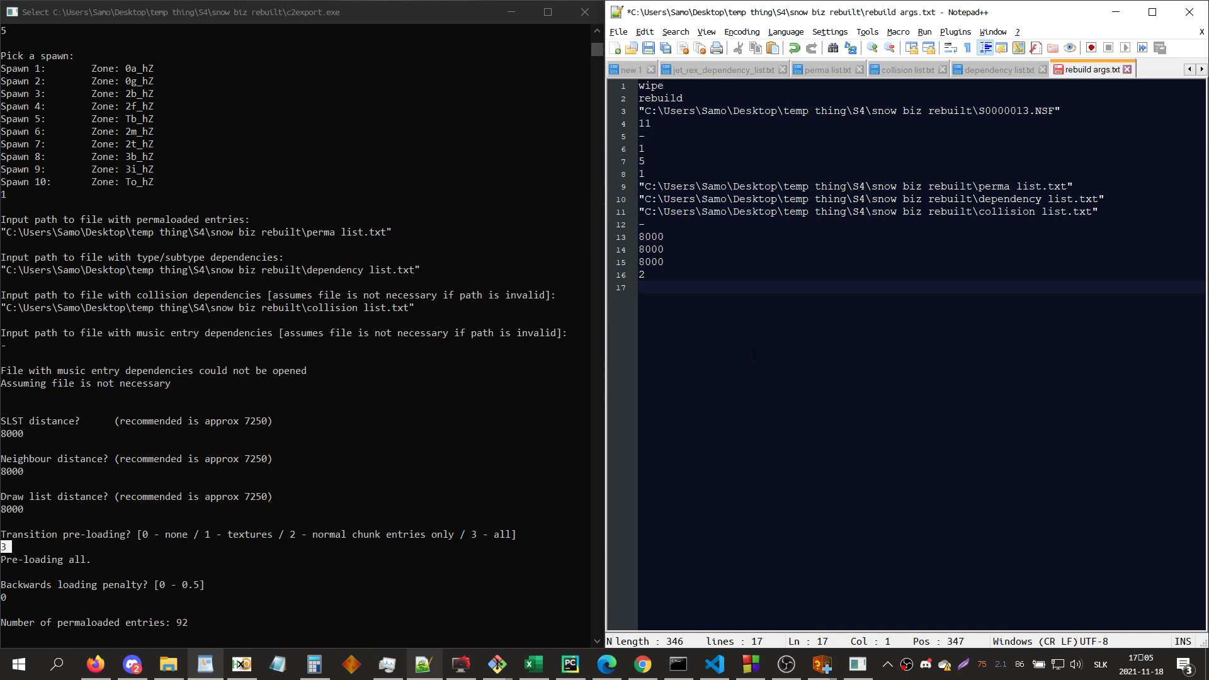
type("0")
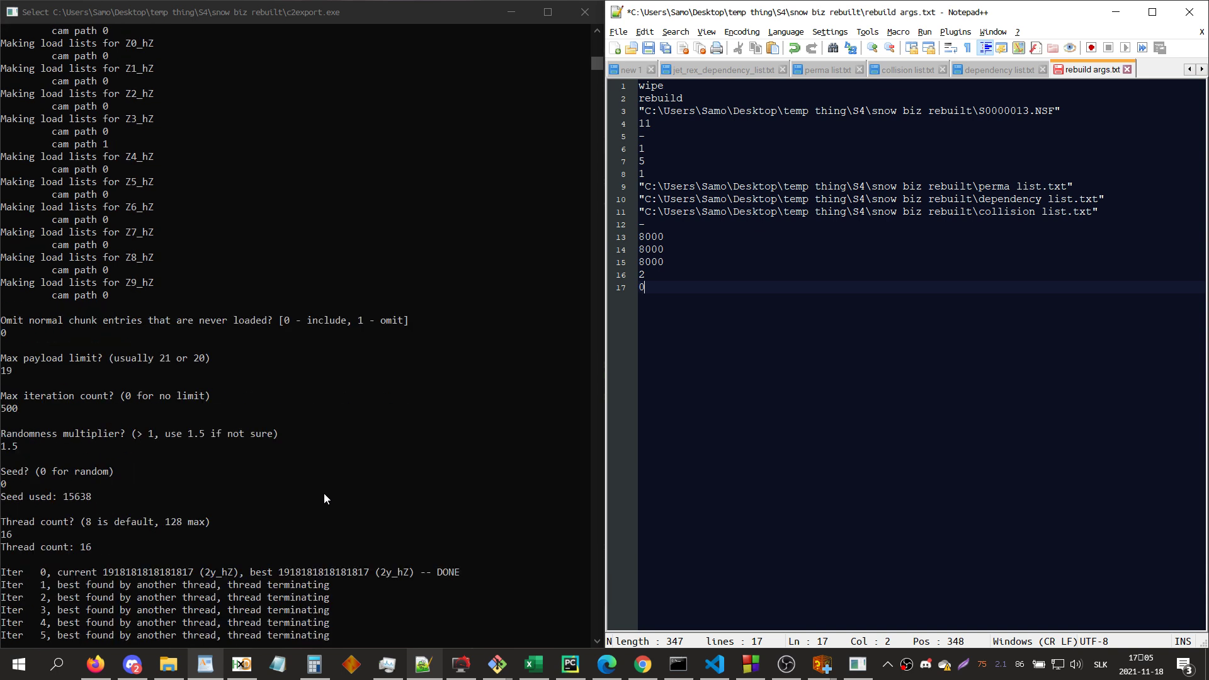
key("Return")
- Add 0 for including never-loaded entries, 19 for the max payload limit and 500 for the max iteration count
type("0")
key("Return")
type("19")
key("Return")
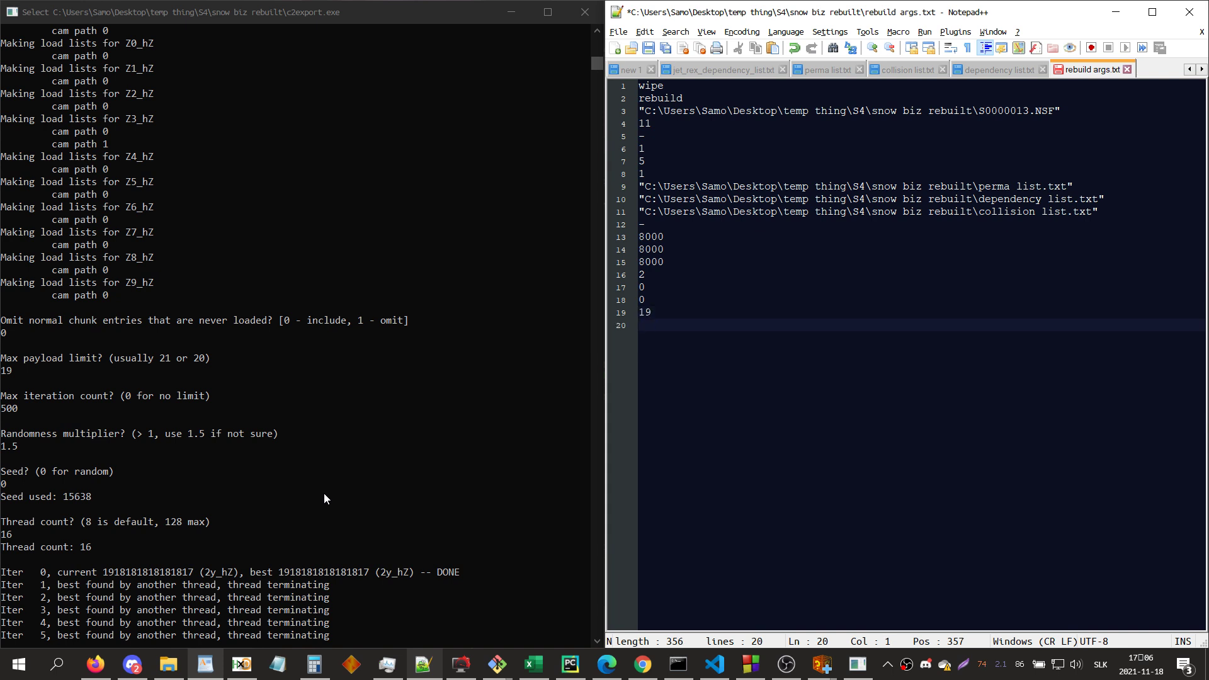
type("500")
key("Return")
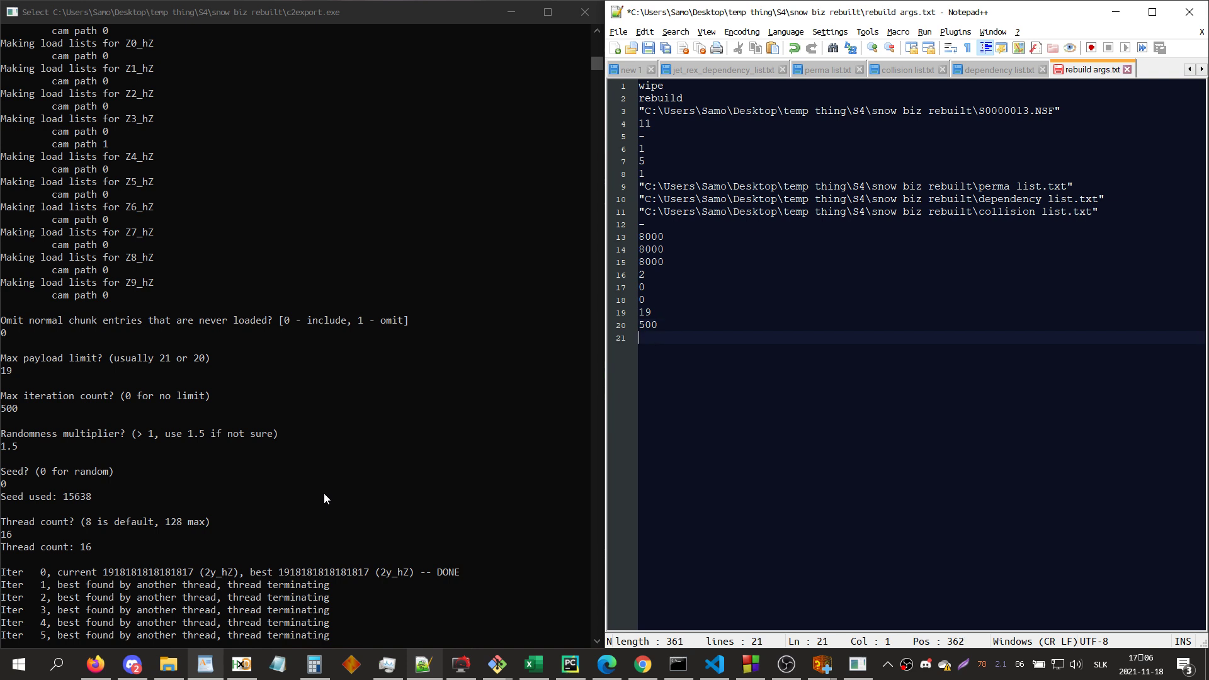
- Add 1.5 for the randomness multiplier, 0 for the seed and 8 for the thread count, and save the arguments file
type("1.5")
key("Return")
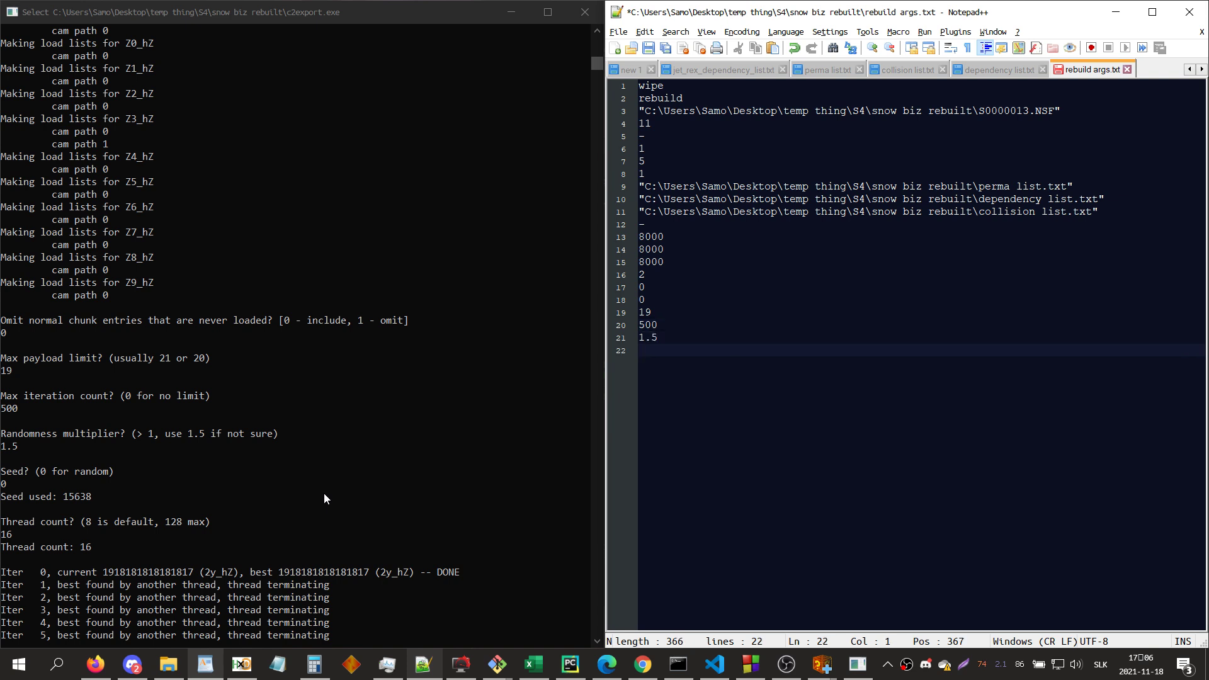
type("0")
key("Return")
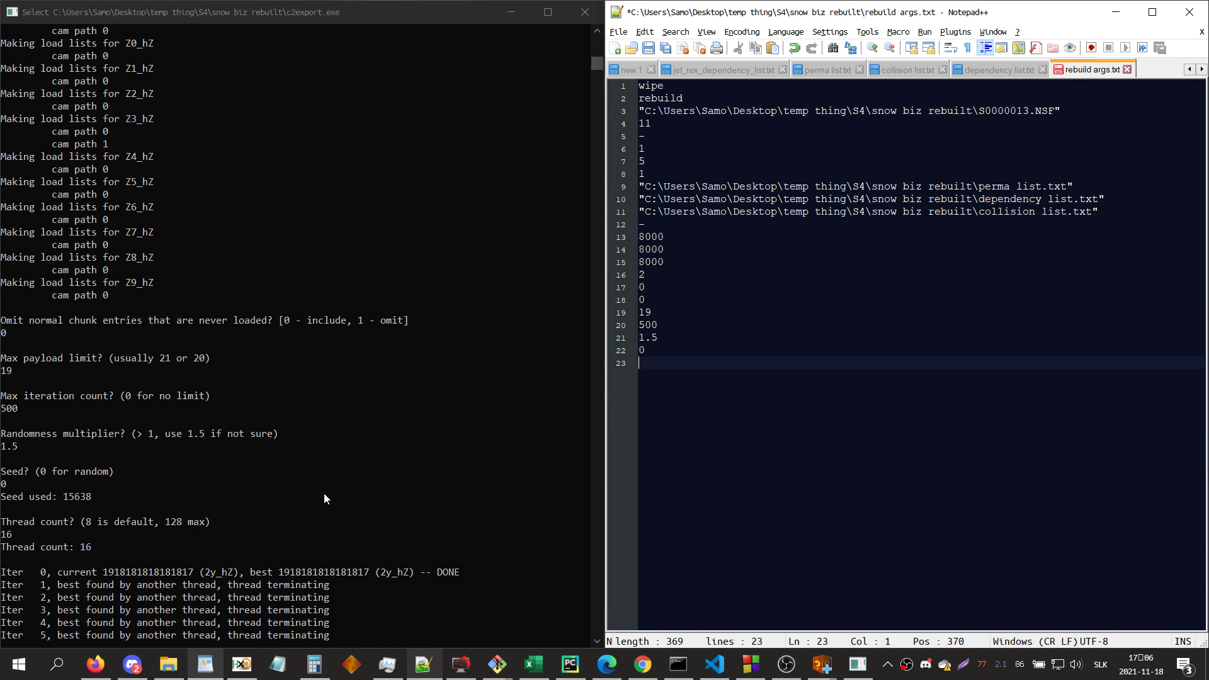
type("8")
key("Return")
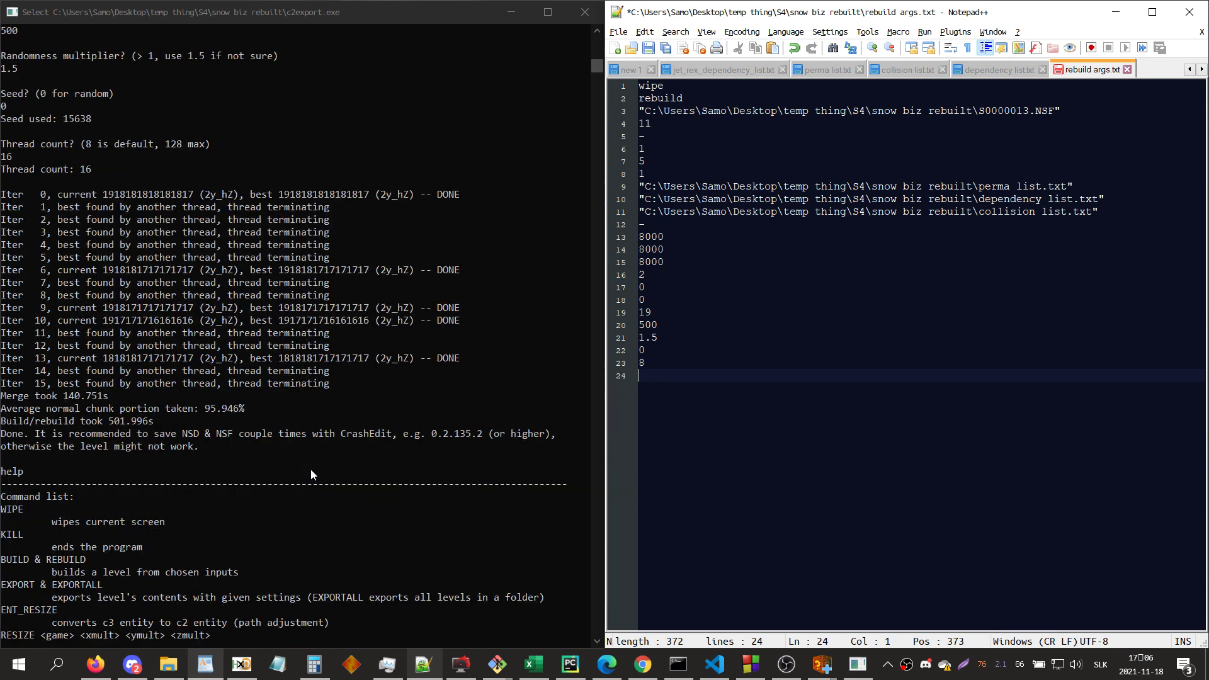
key("ctrl+s")
key("ctrl+a")
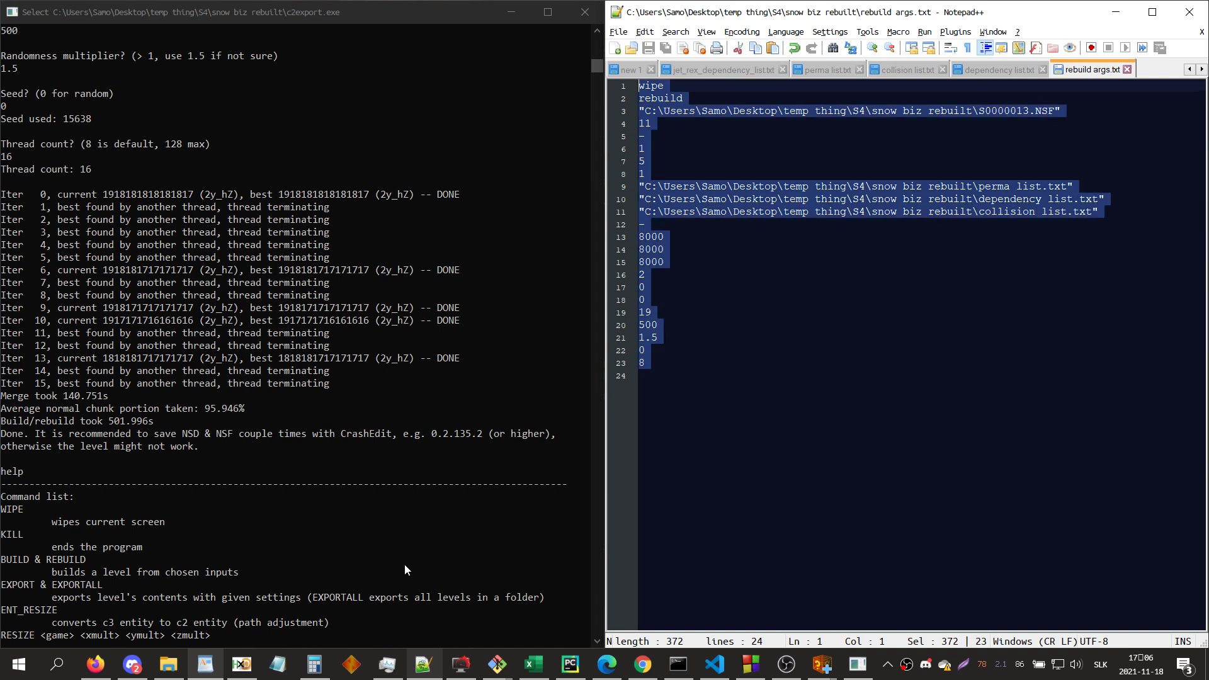
- Switch to CrashEdit and close the open S0000011.NSF file
left_click(168, 664)
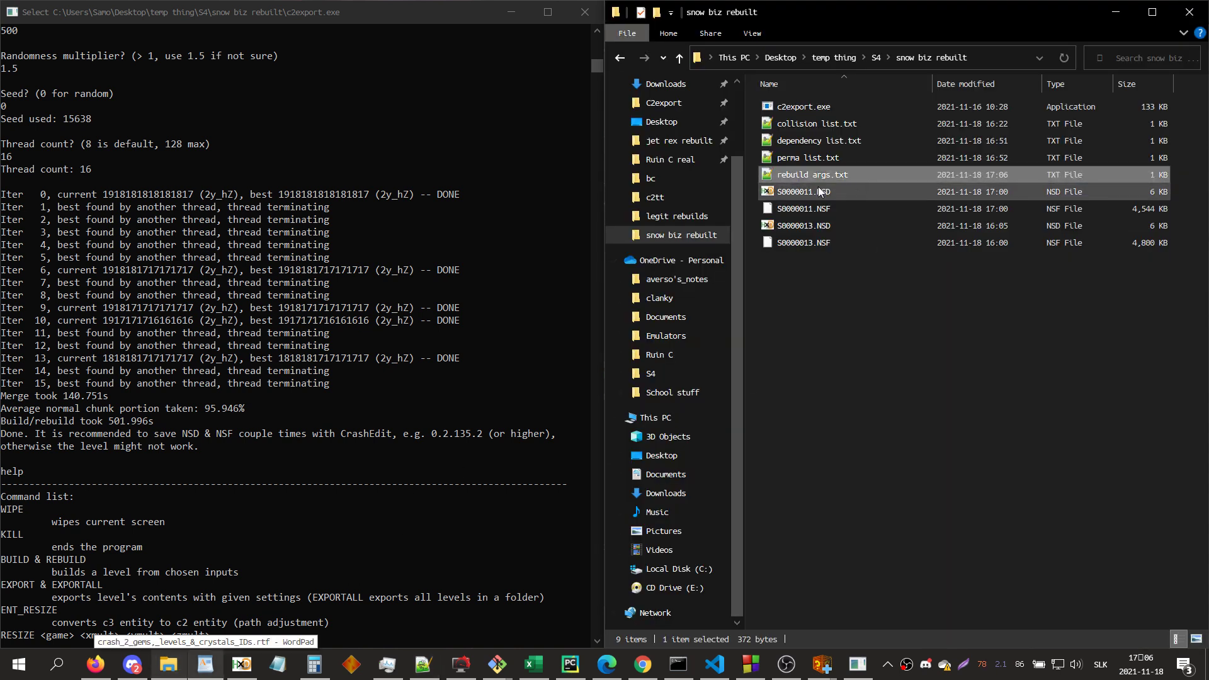
left_click(822, 665)
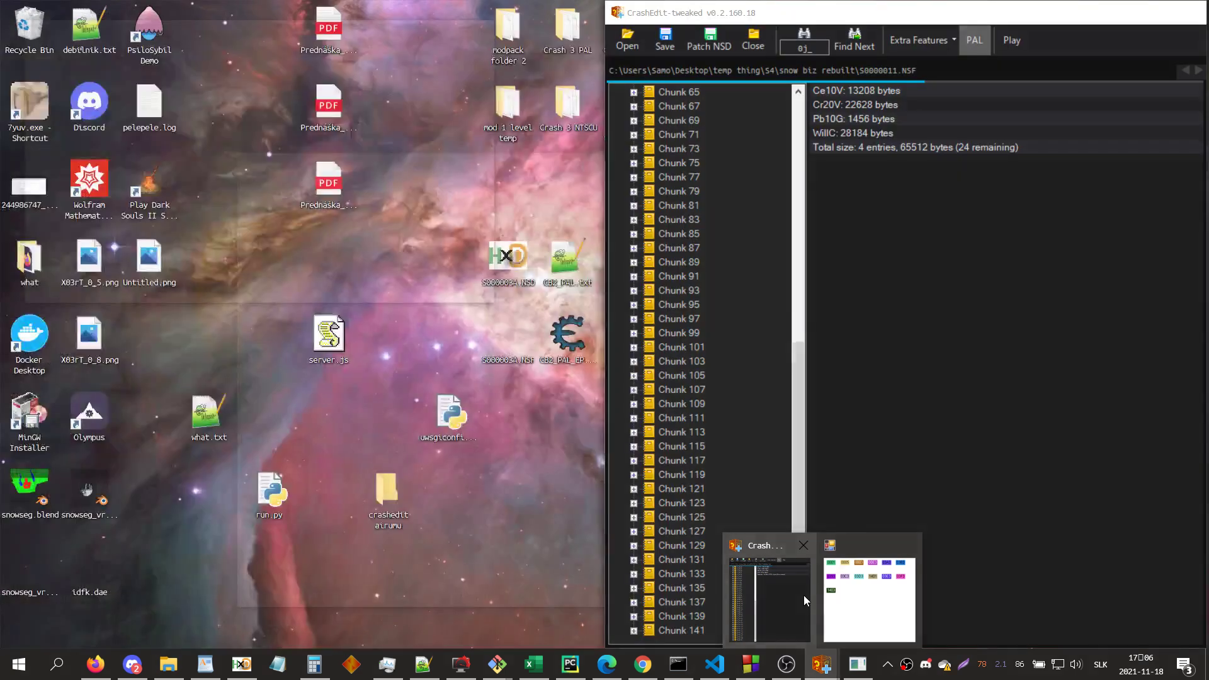
left_click(804, 596)
left_click(757, 51)
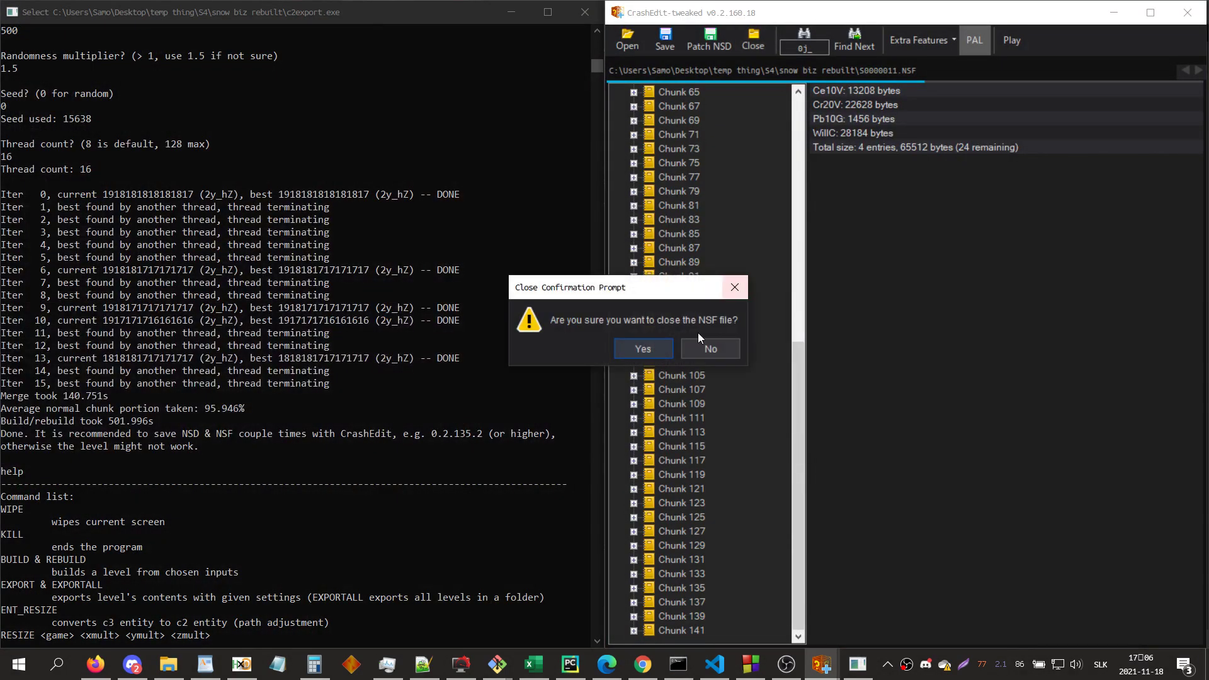
key("Return")
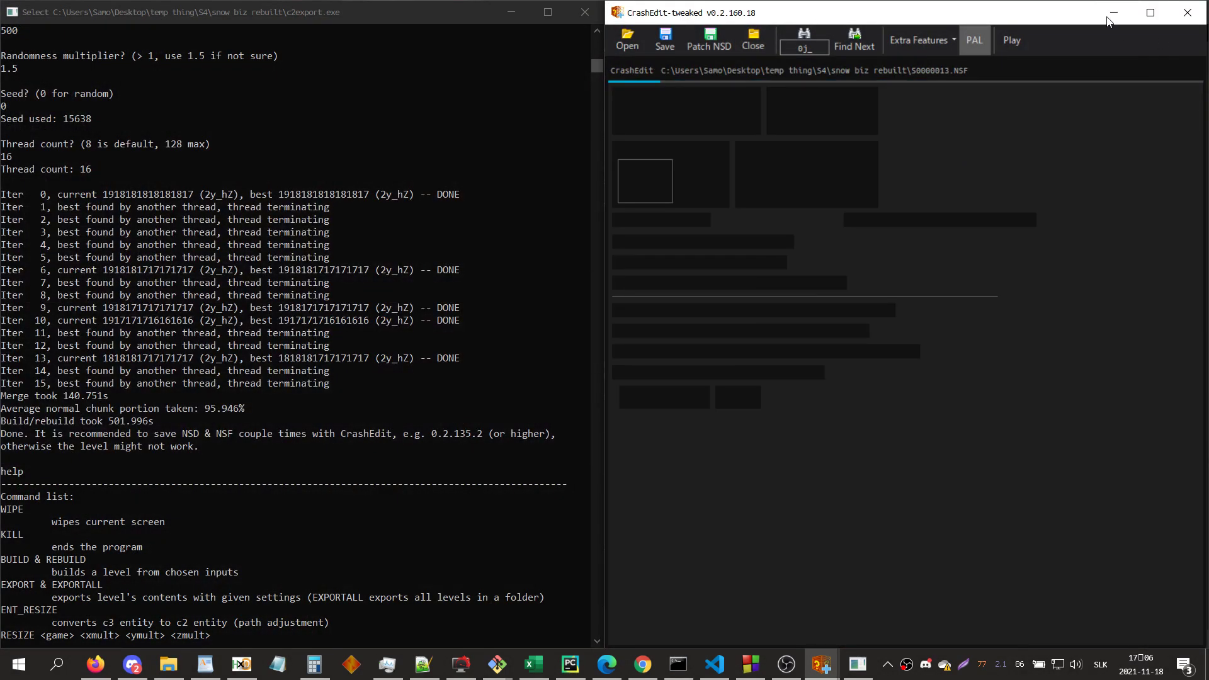
- Close the old c2export console and launch a fresh c2export.exe from the snow biz rebuilt folder
left_click(168, 665)
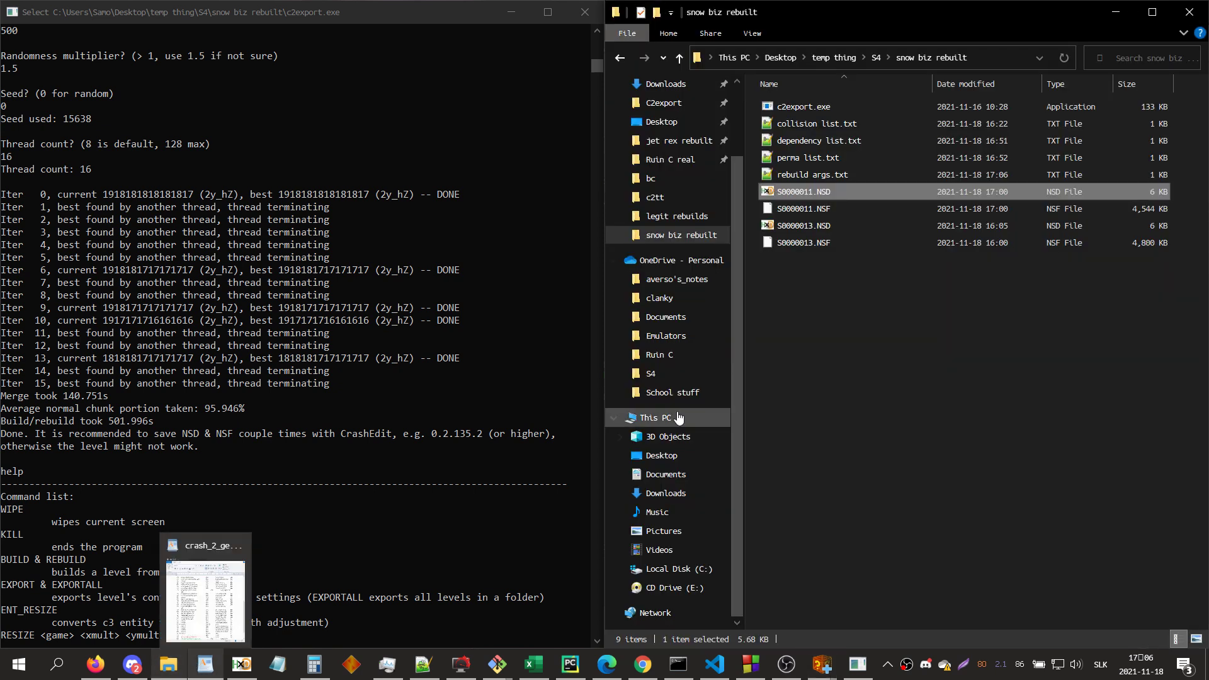
left_click(312, 471)
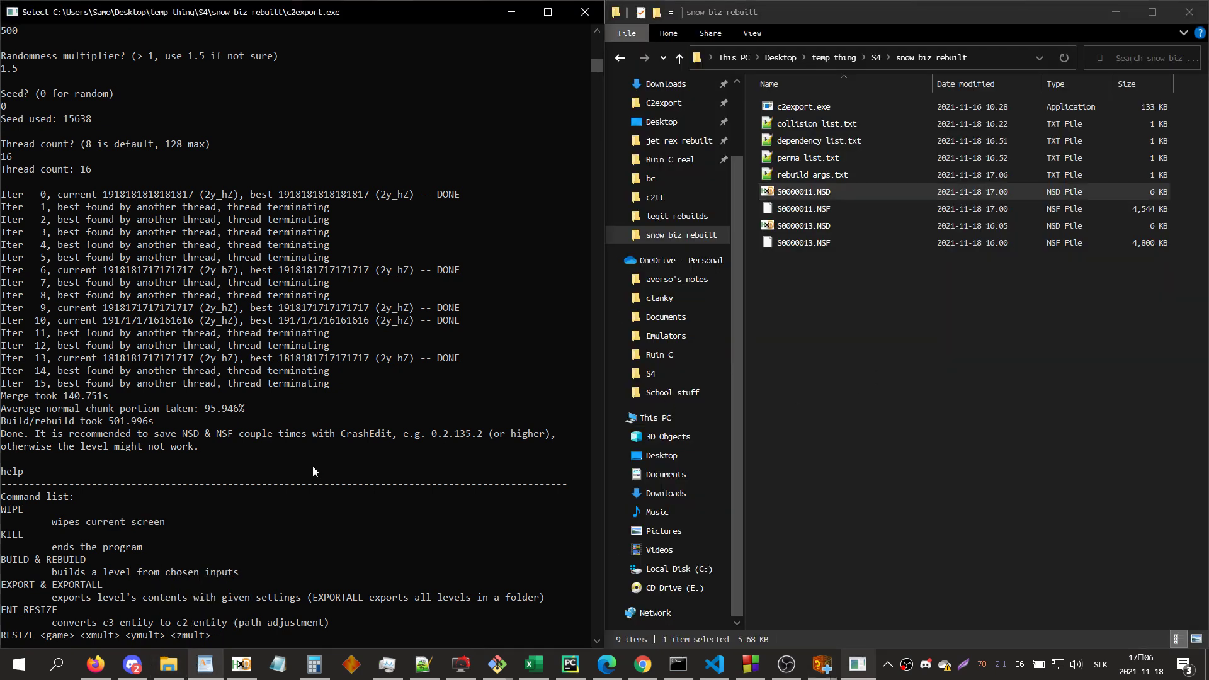
left_click(585, 11)
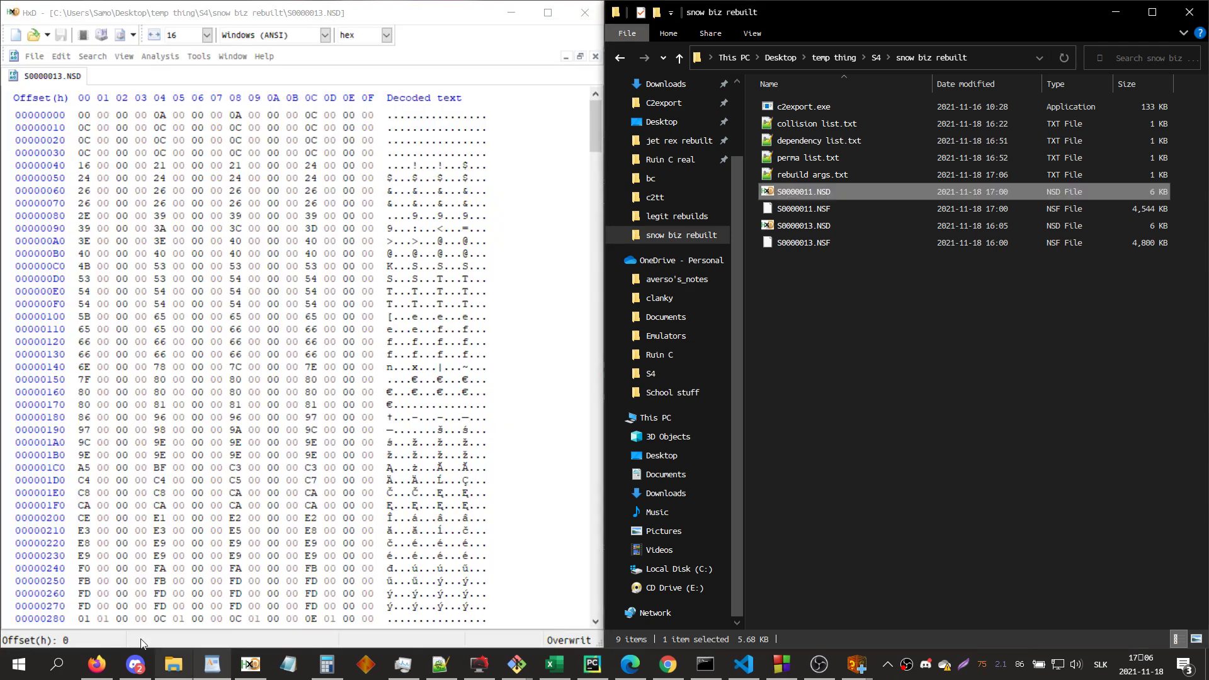
left_click(168, 666)
left_click(168, 666)
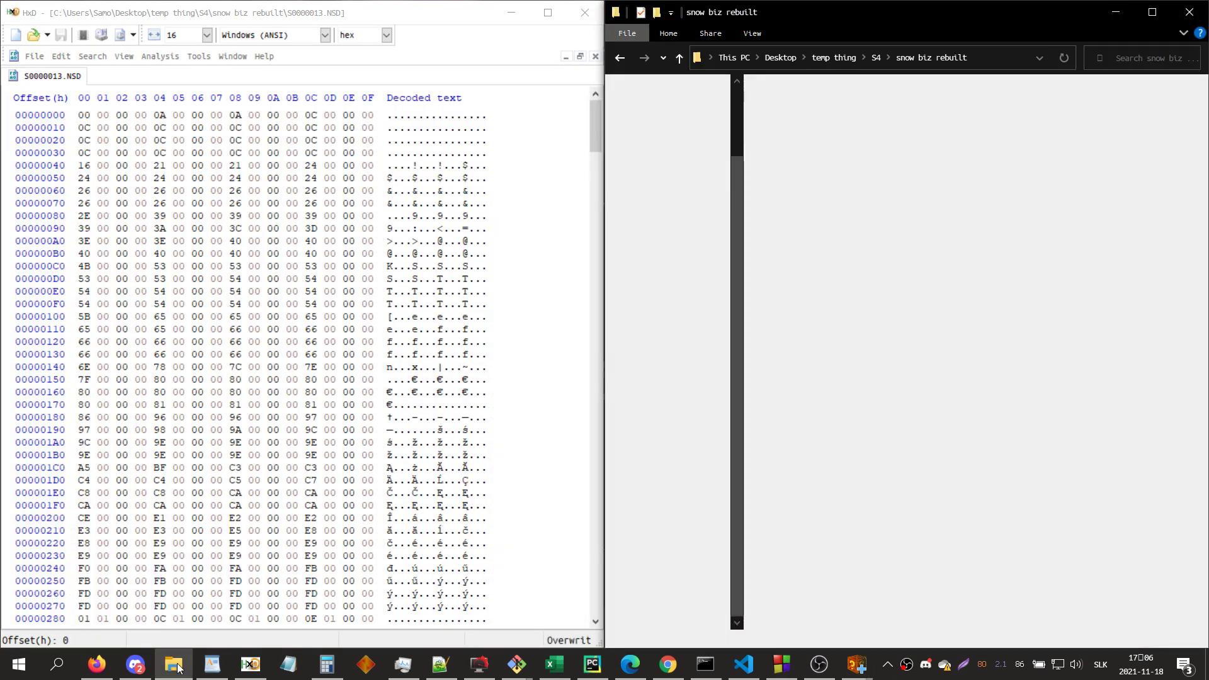
double_click(820, 108)
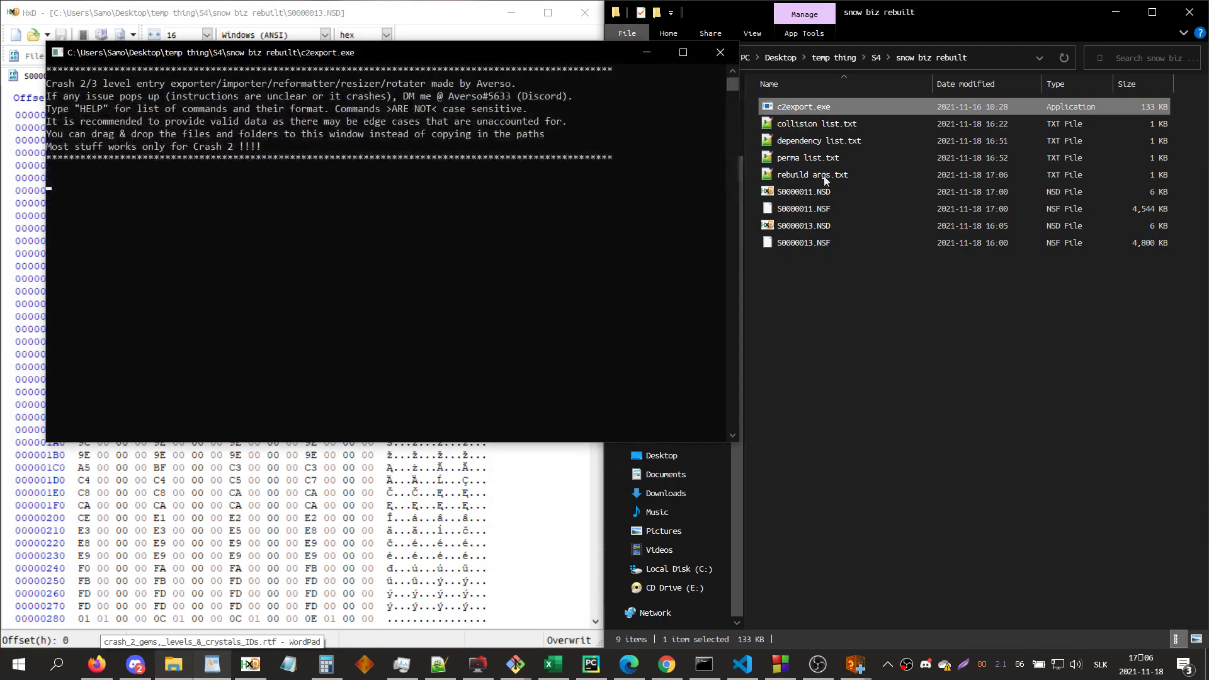
- Delete the previous S0000011.NSD and S0000011.NSF files, and snap the new c2export console to half of the screen
left_click(830, 209, "ctrl")
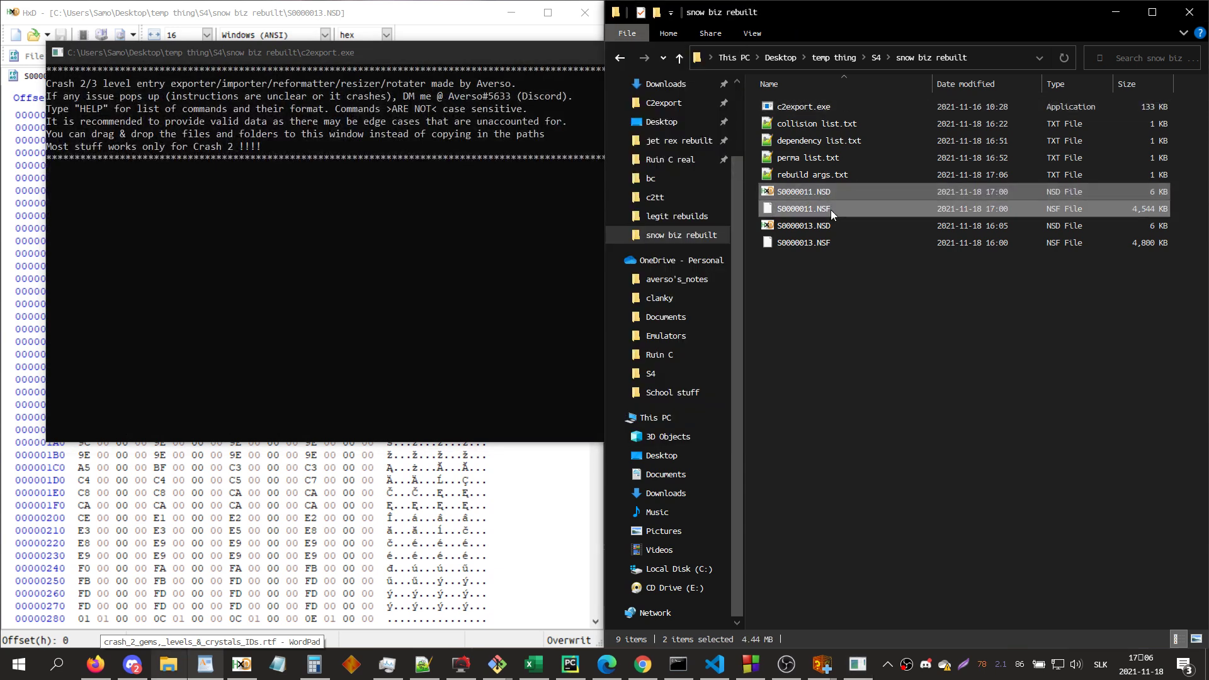
key("Delete")
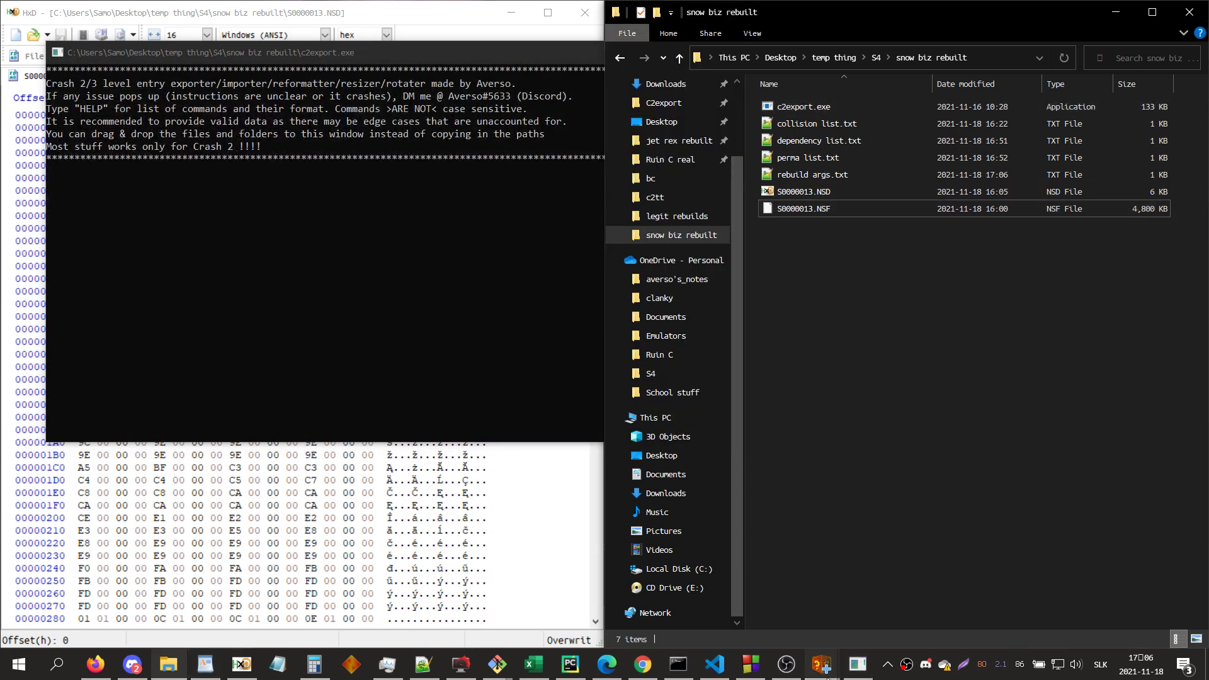
left_click(822, 664)
left_click(908, 546)
left_click(837, 595)
left_click_drag(284, 52, 43, 121)
key("super+Left")
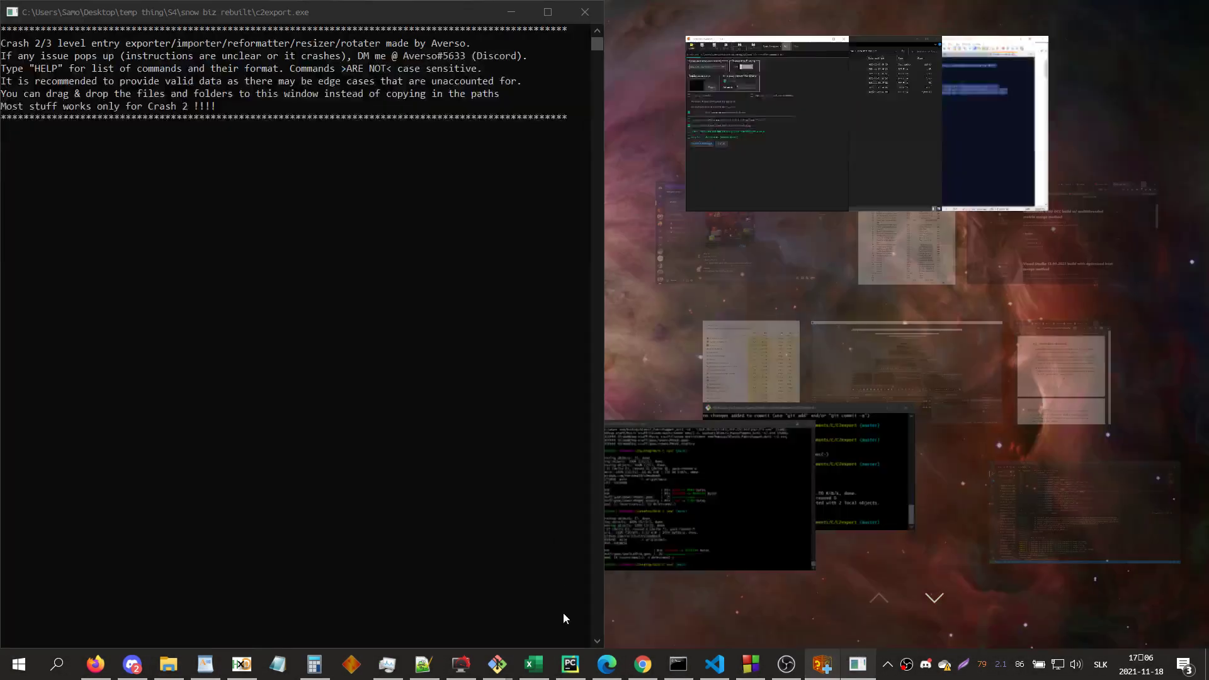
- Copy the entire contents of rebuild args.txt and paste them into the c2export console to run the rebuild
left_click(432, 667)
left_click(912, 373)
key("ctrl+a")
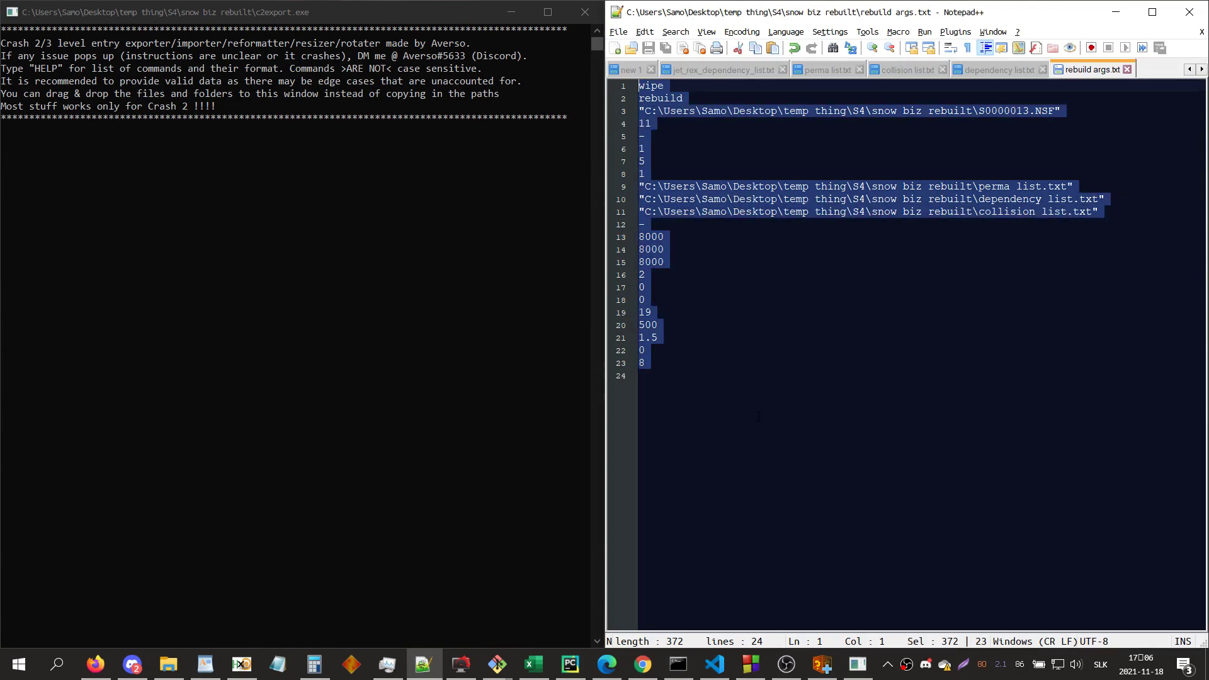
key("ctrl+c")
left_click(863, 415)
left_click(327, 361)
right_click(327, 362)
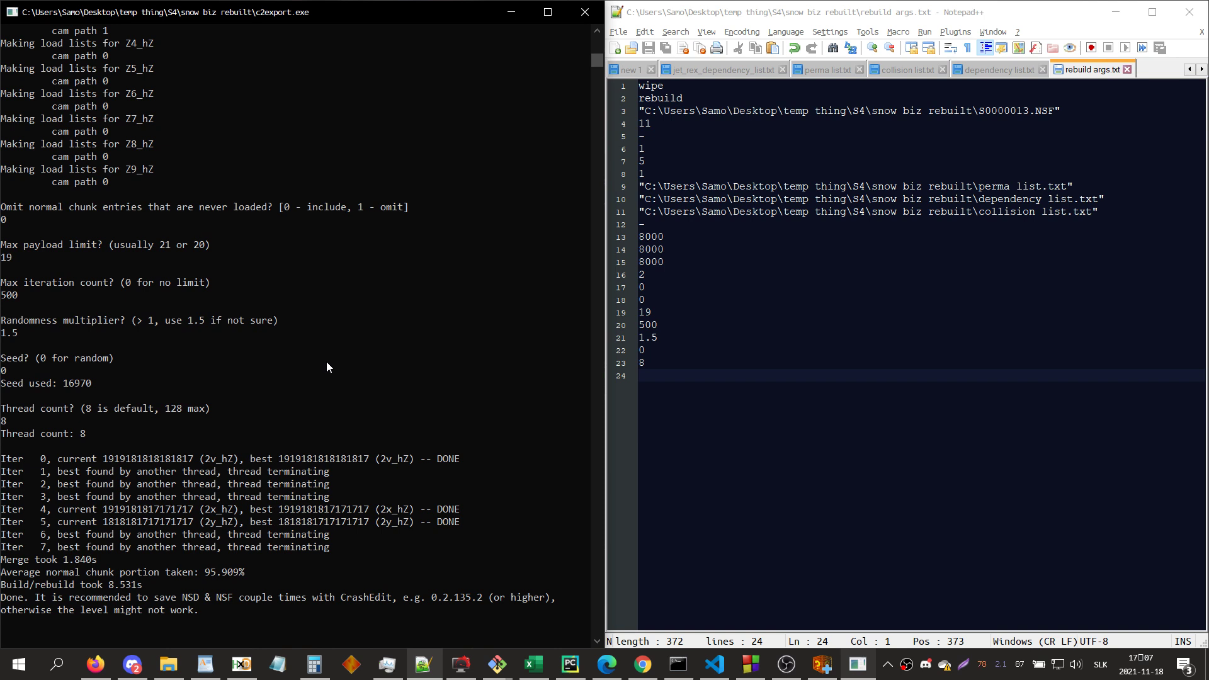
left_click_drag(640, 376, 648, 111)
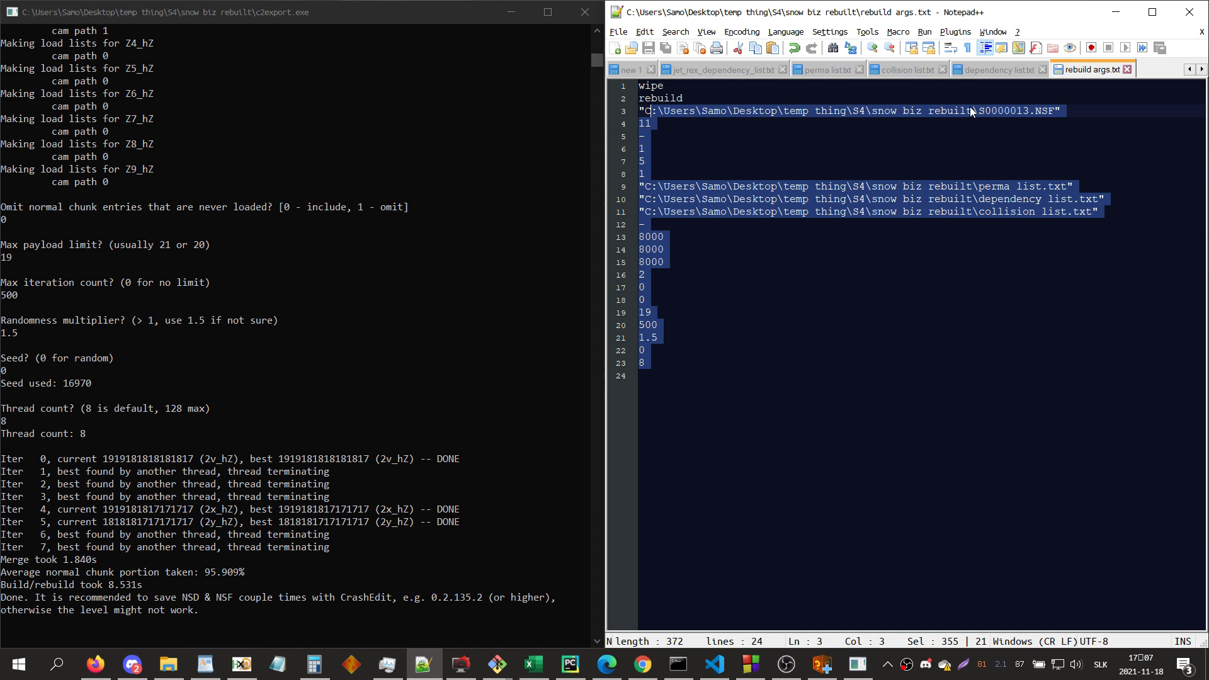
double_click(970, 111)
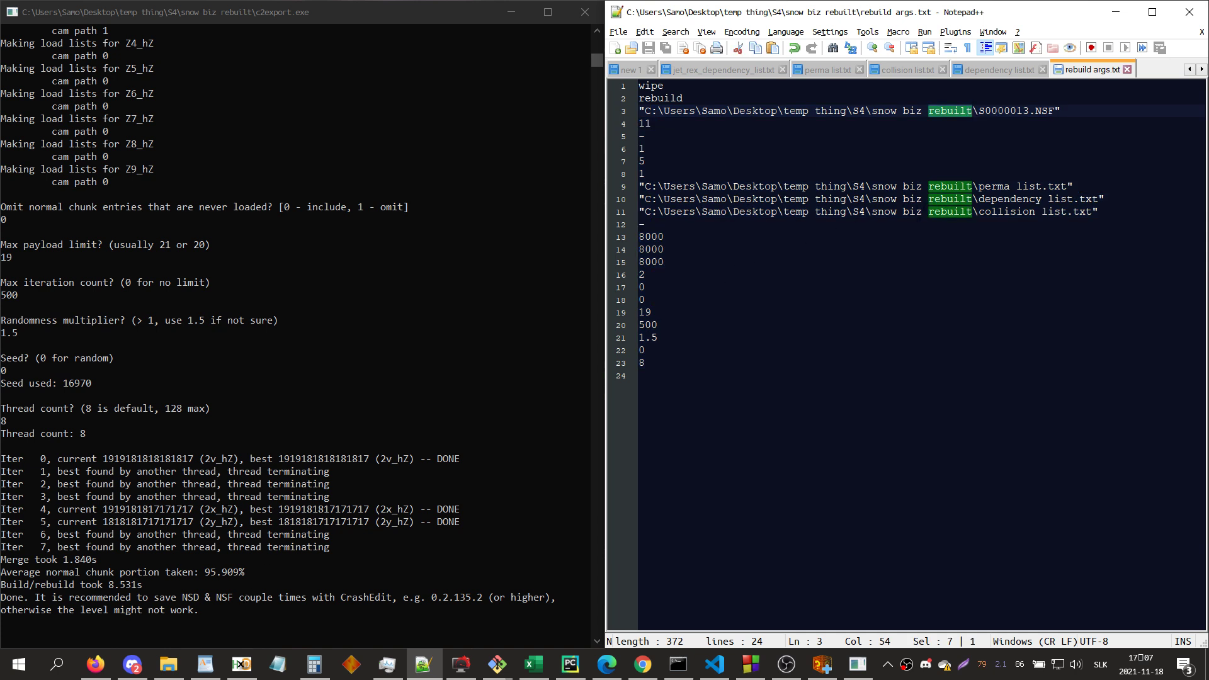
left_click(928, 199)
double_click(938, 187)
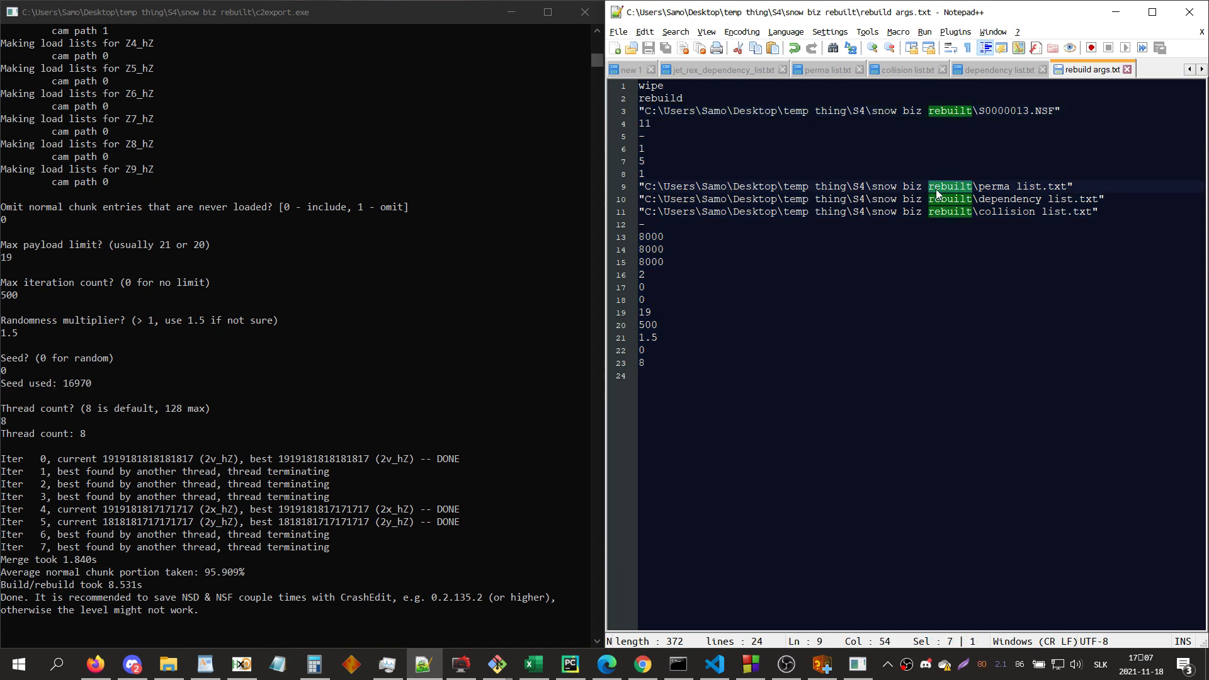
double_click(939, 199)
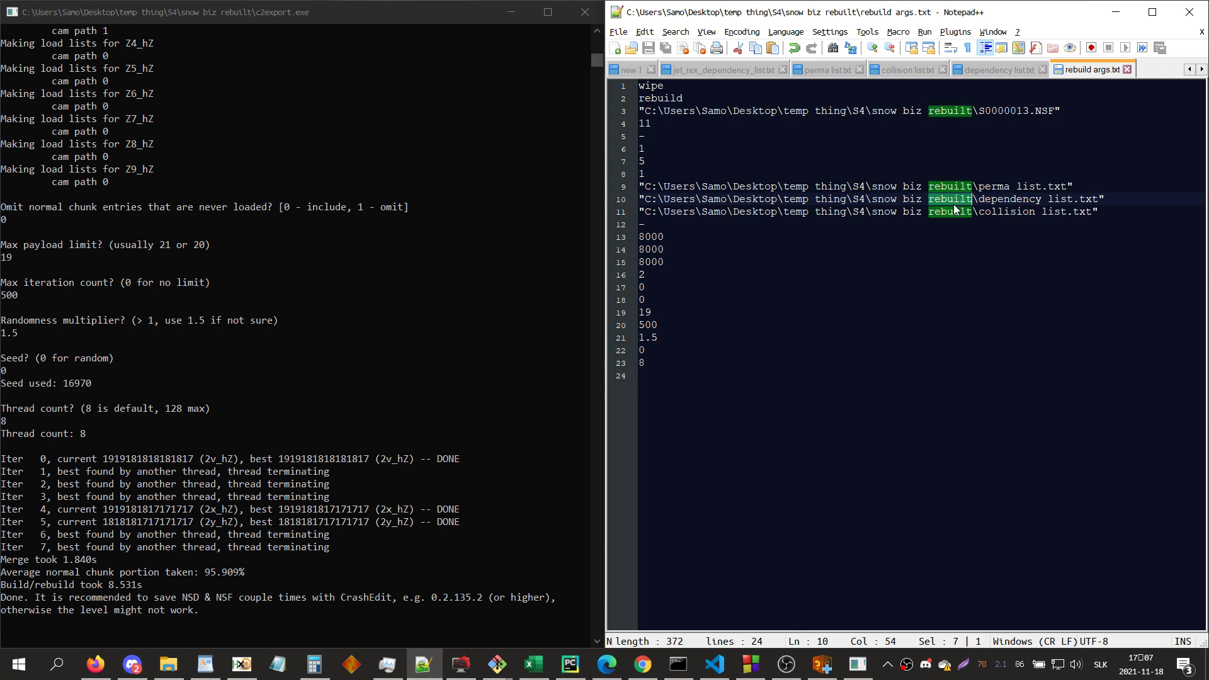
- Search for "gem" in S0000013.NSF in CrashEdit
left_click(1115, 12)
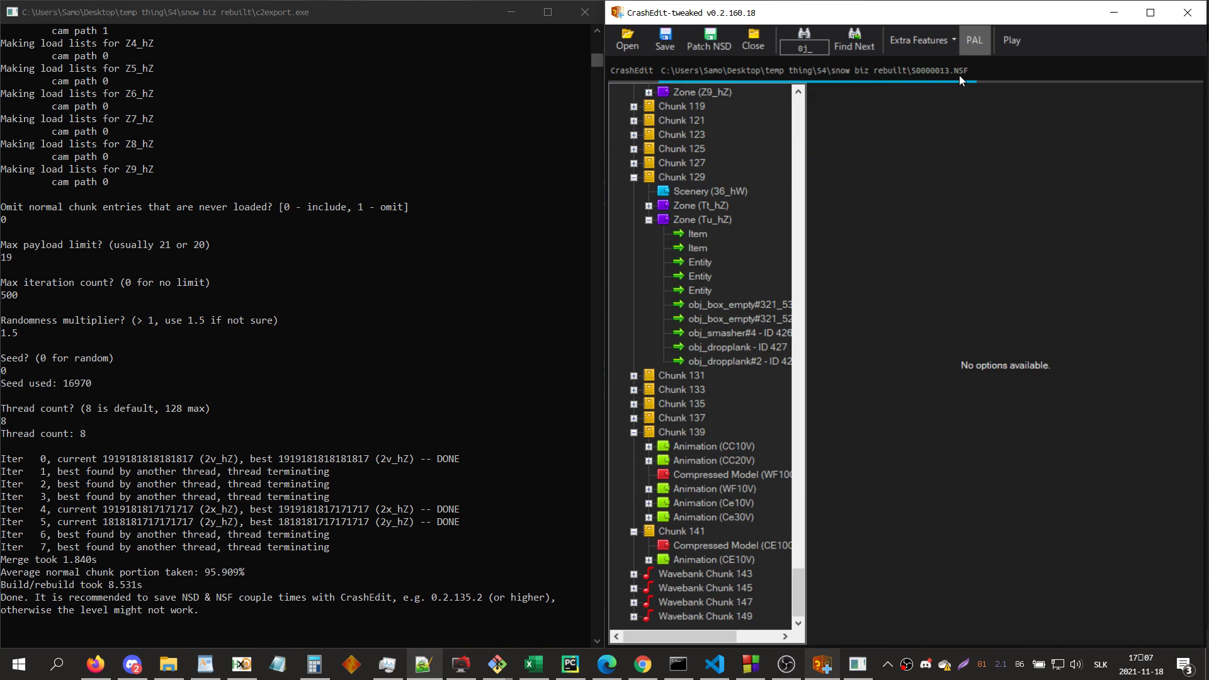
key("ctrl+f")
type("gem")
key("Return")
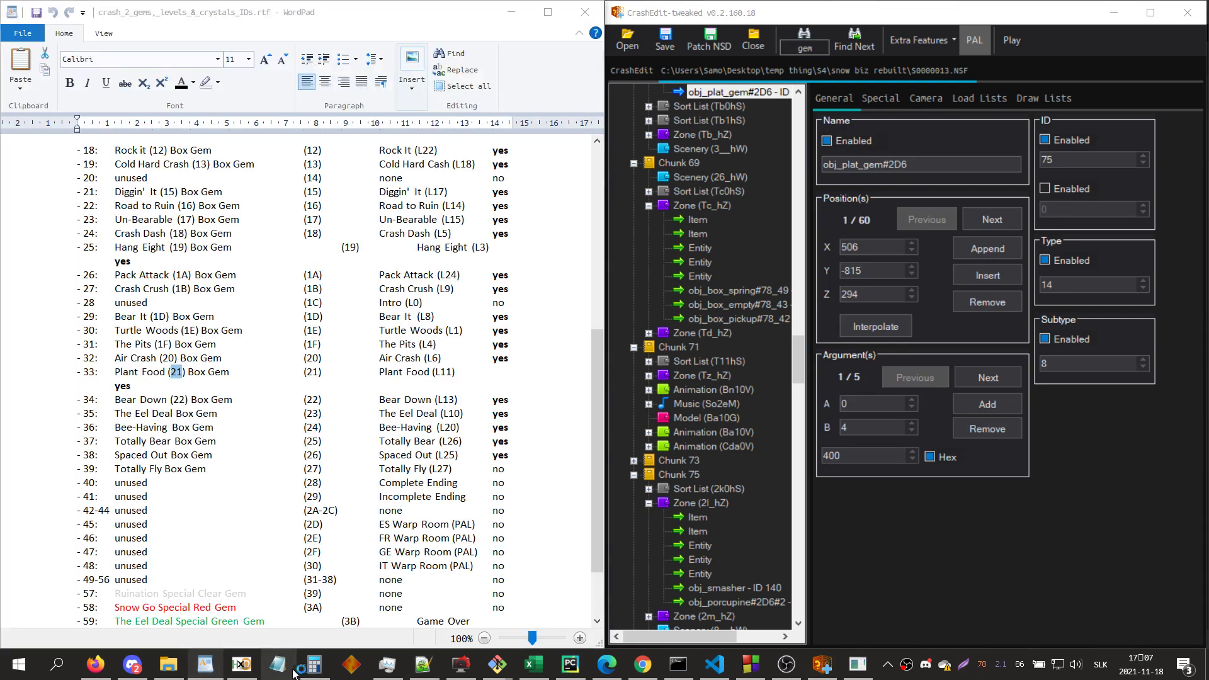
- Open a blank Notepad document and note the gem platform's type and subtype as 14-8
left_click(277, 664)
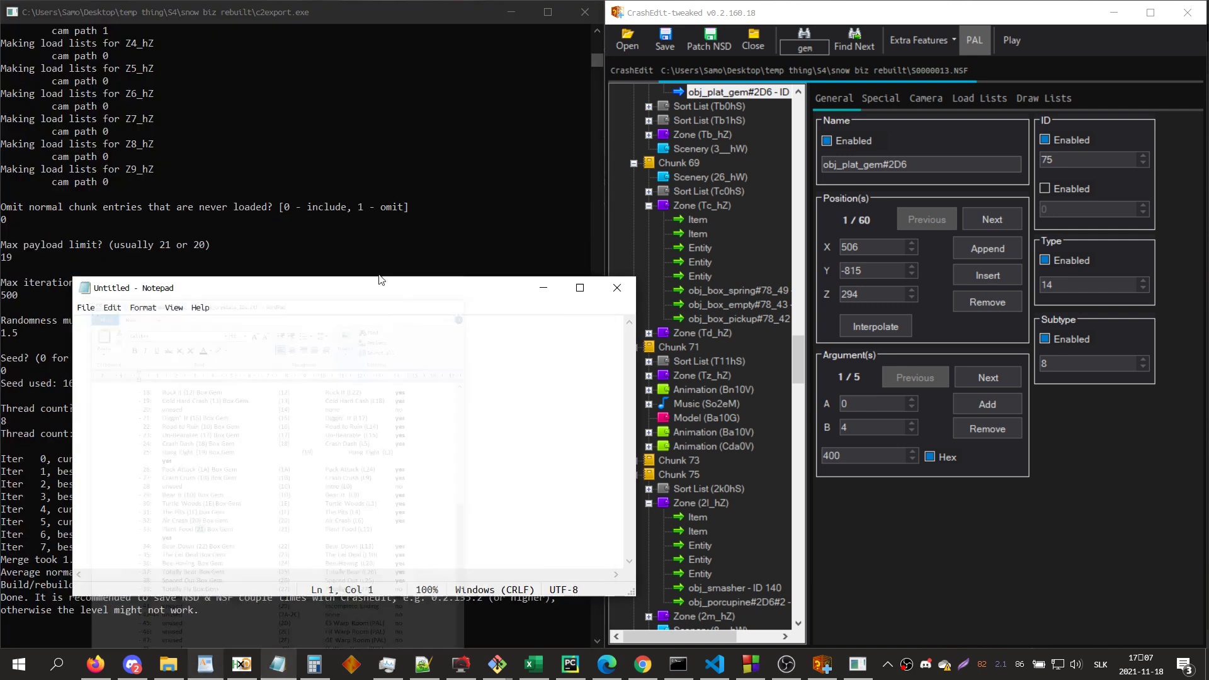
type("14")
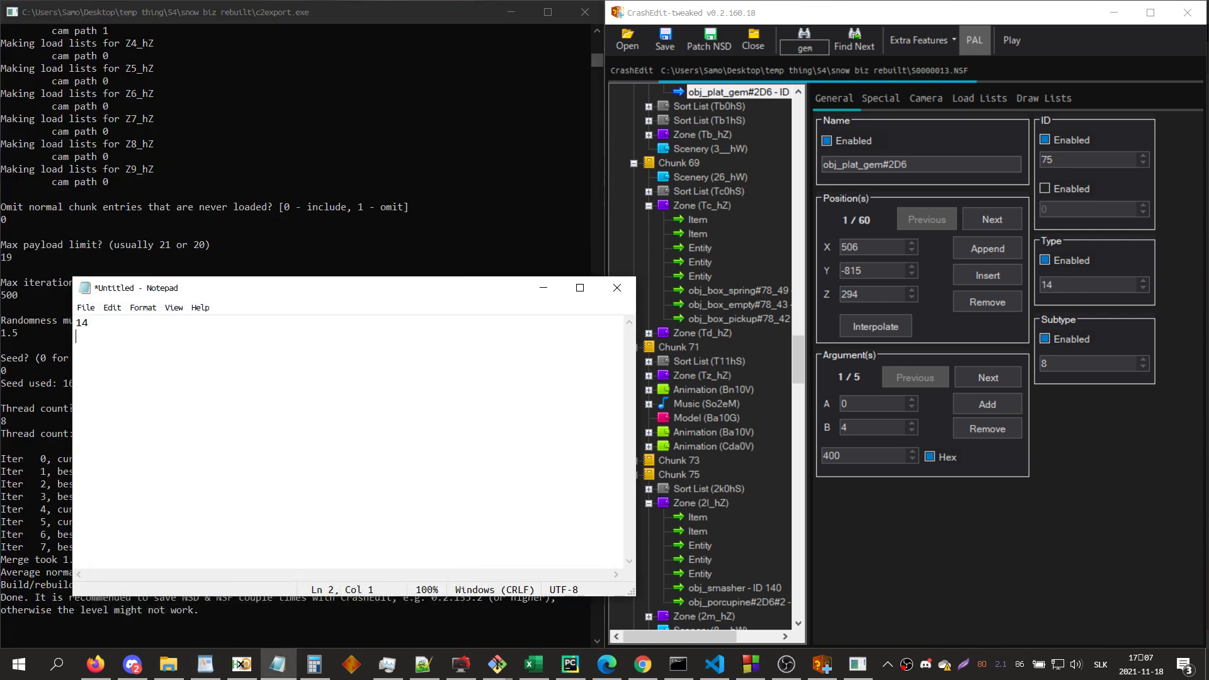
key("BackSpace")
type("-8")
key("Return")
- Record the gem platform's first two arguments on the second line of the note as 0,4/64,0/
type("0-")
key("BackSpace")
type(",4/")
left_click(1006, 392)
left_click(996, 379)
left_click(457, 404)
type("64,0/")
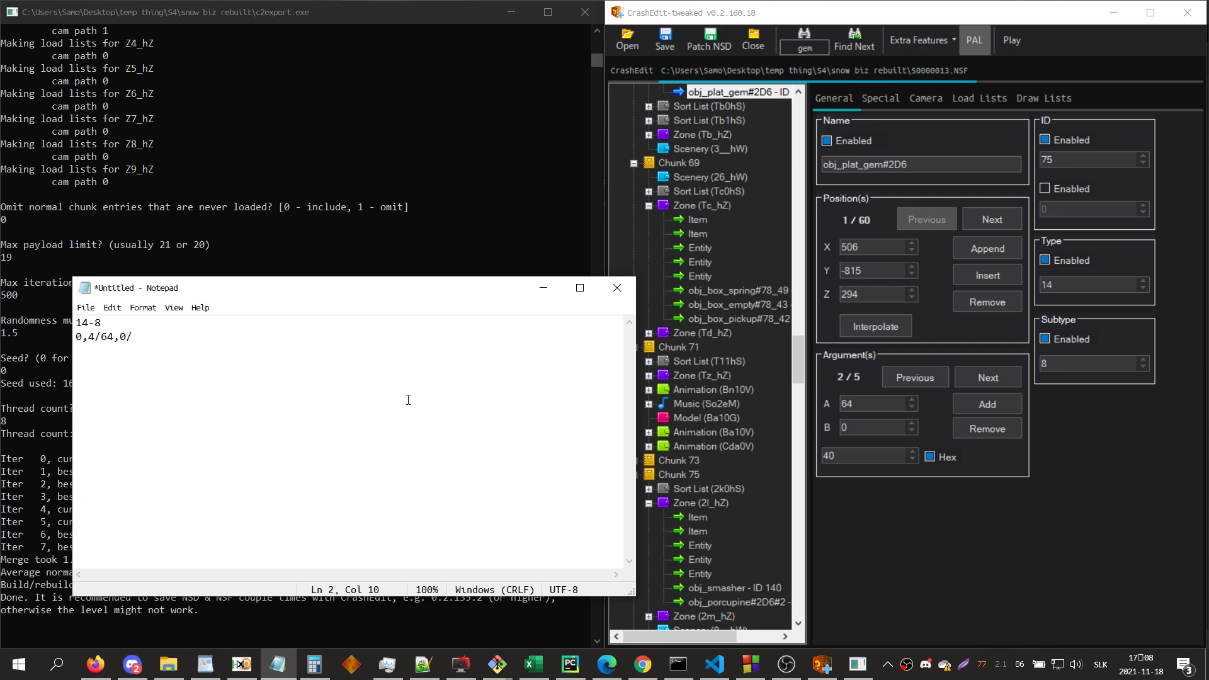
- Append the gem platform's remaining arguments to the same line of the note as 0,4/0/0
left_click(990, 379)
left_click(316, 395)
type("0,4/")
left_click(1002, 383)
left_click(384, 410)
type("0/0")
left_click(973, 380)
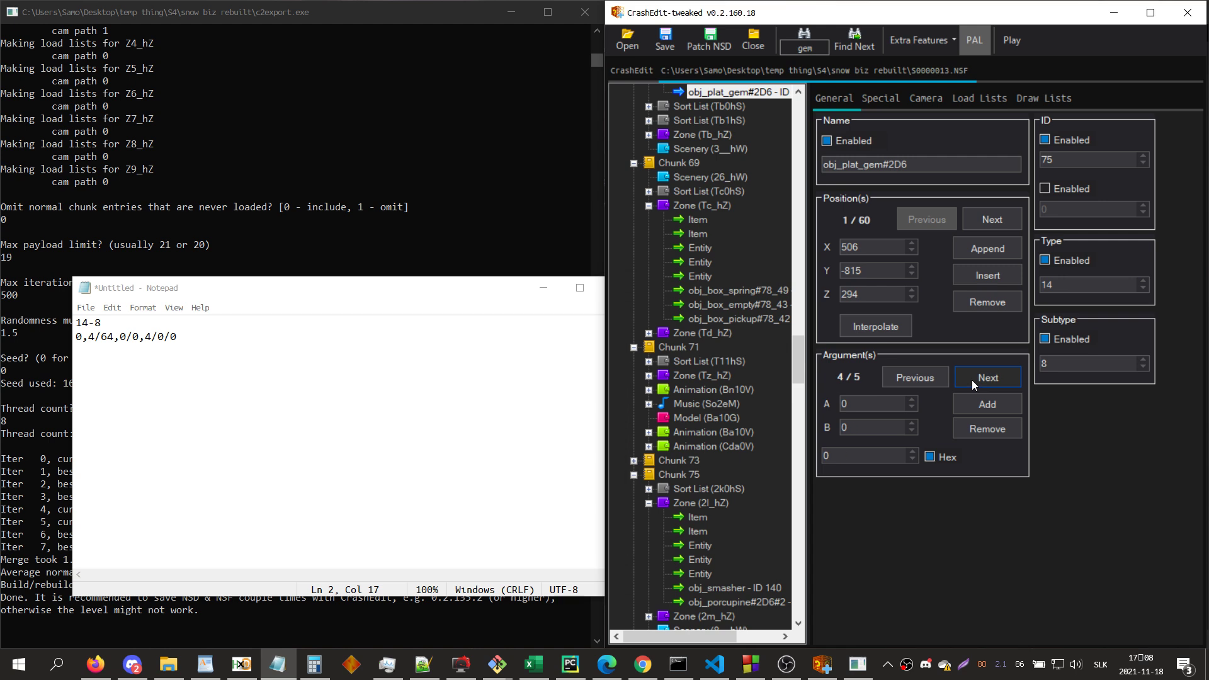
- Replace the final 0 on the note's argument line with 58 in Notepad
left_click(486, 380)
key("BackSpace")
type("58")
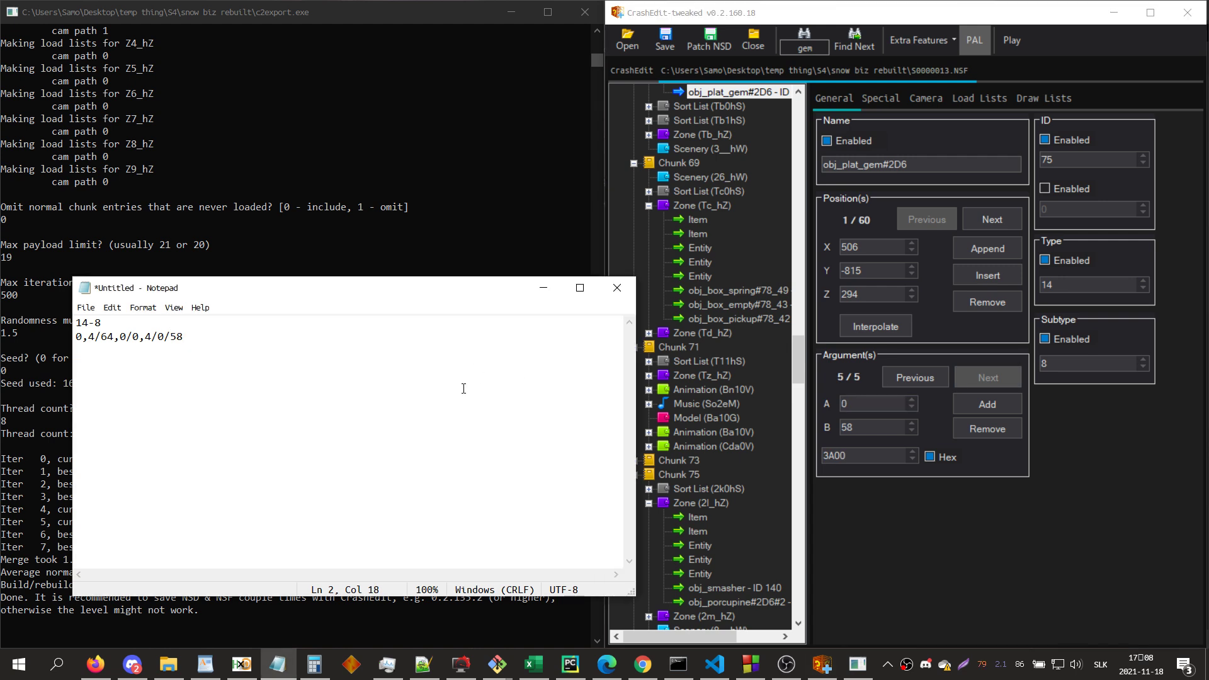
- Search for "0d_" in CrashEdit, duplicate the last empty box entity of Zone 0d_hZ and select the copy
left_click(966, 535)
type("0d_")
key("Return")
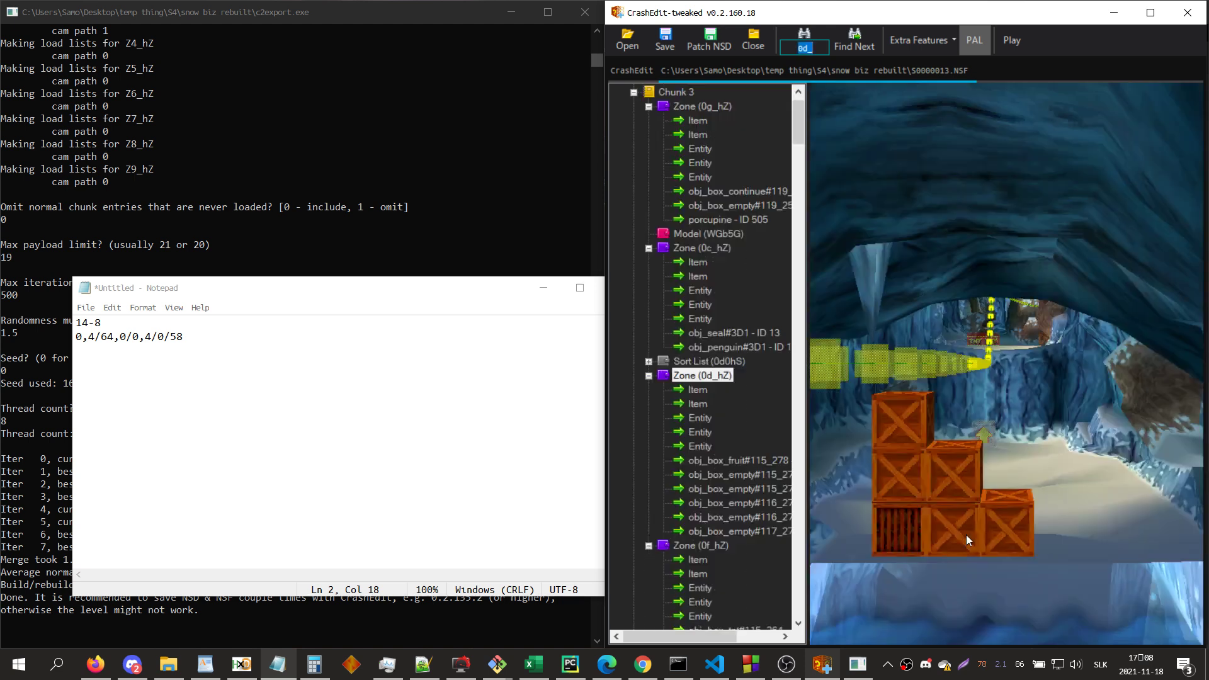
right_click(757, 538)
left_click(758, 540)
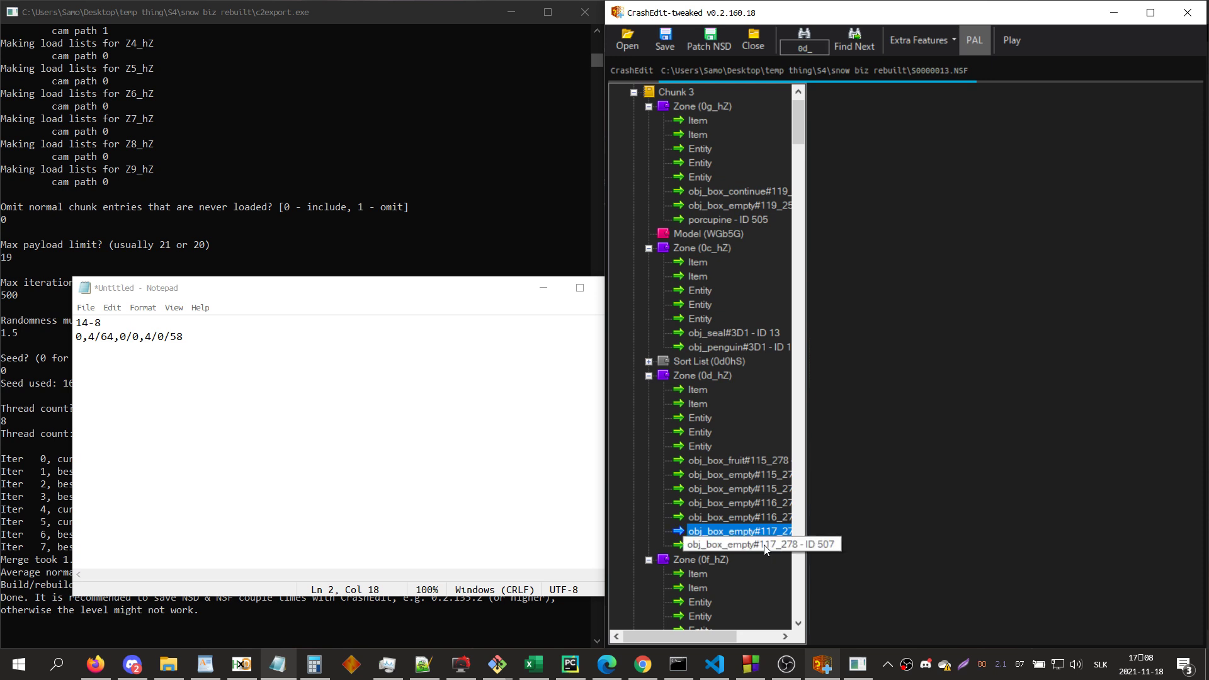
left_click(763, 548)
- Show Zone 0d_hZ in an undocked view and set the duplicated box's X position to 851
left_click(689, 377)
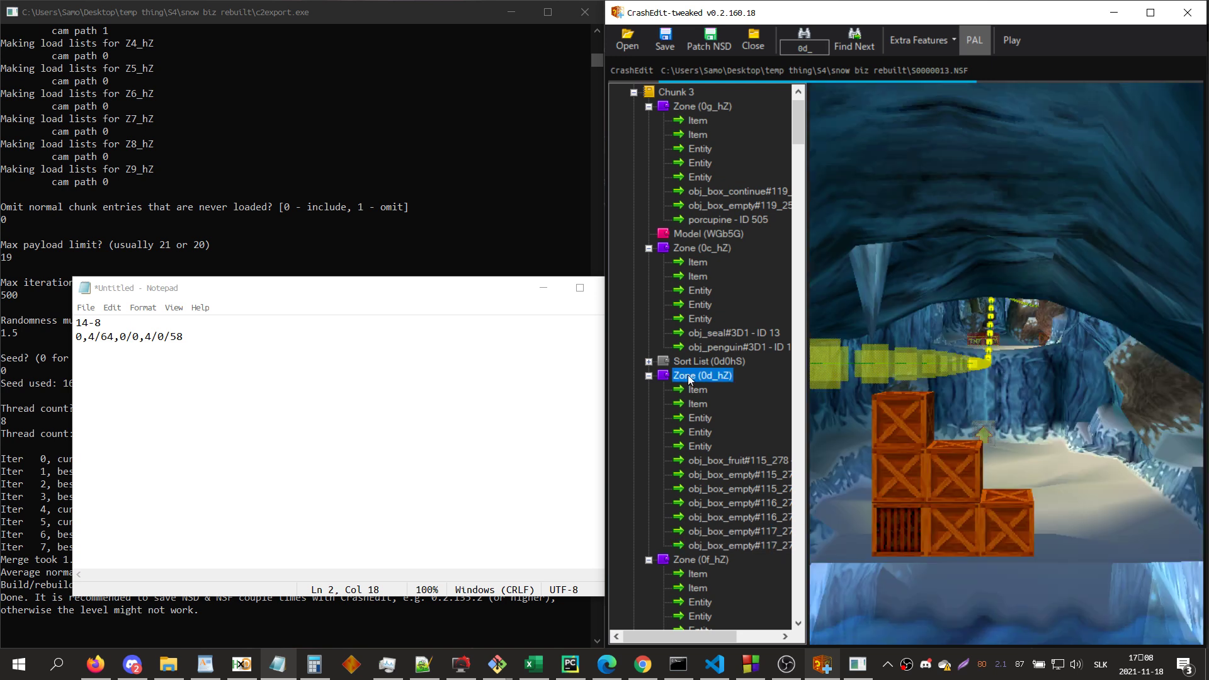
double_click(871, 491)
left_click(754, 548)
left_click(756, 546)
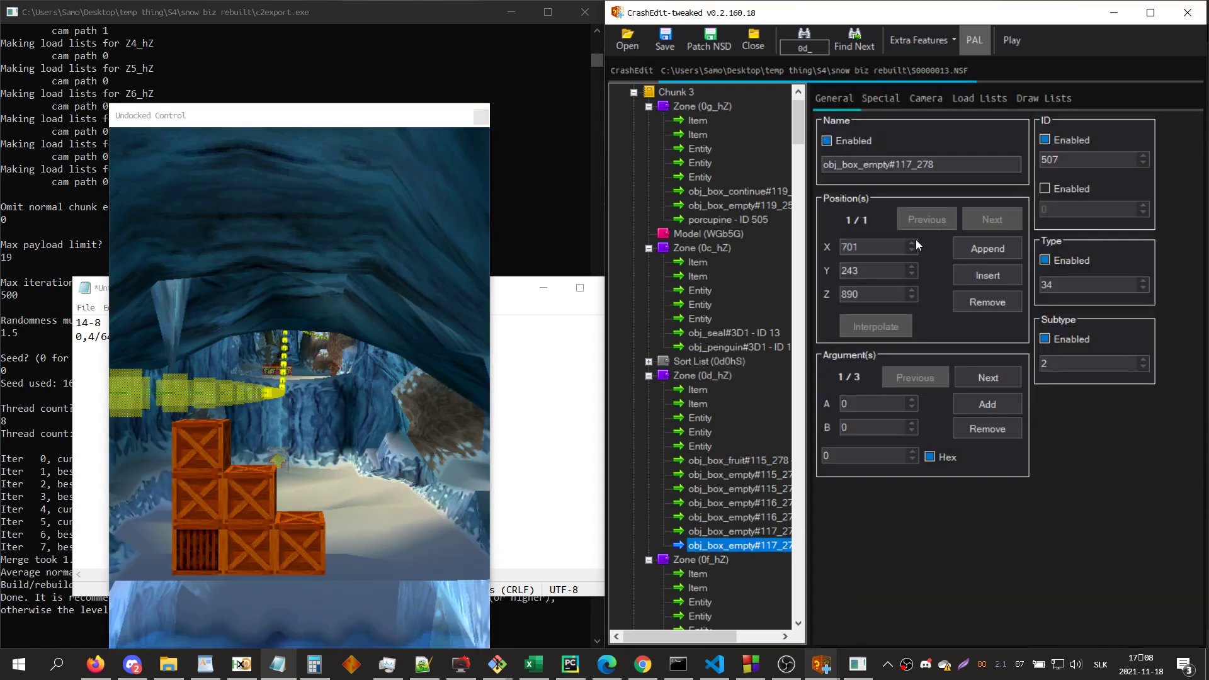
scroll(917, 245, "up", 1)
- Change the duplicate to type 14, subtype 8 and add two more arguments for a total of five
left_click(1080, 284)
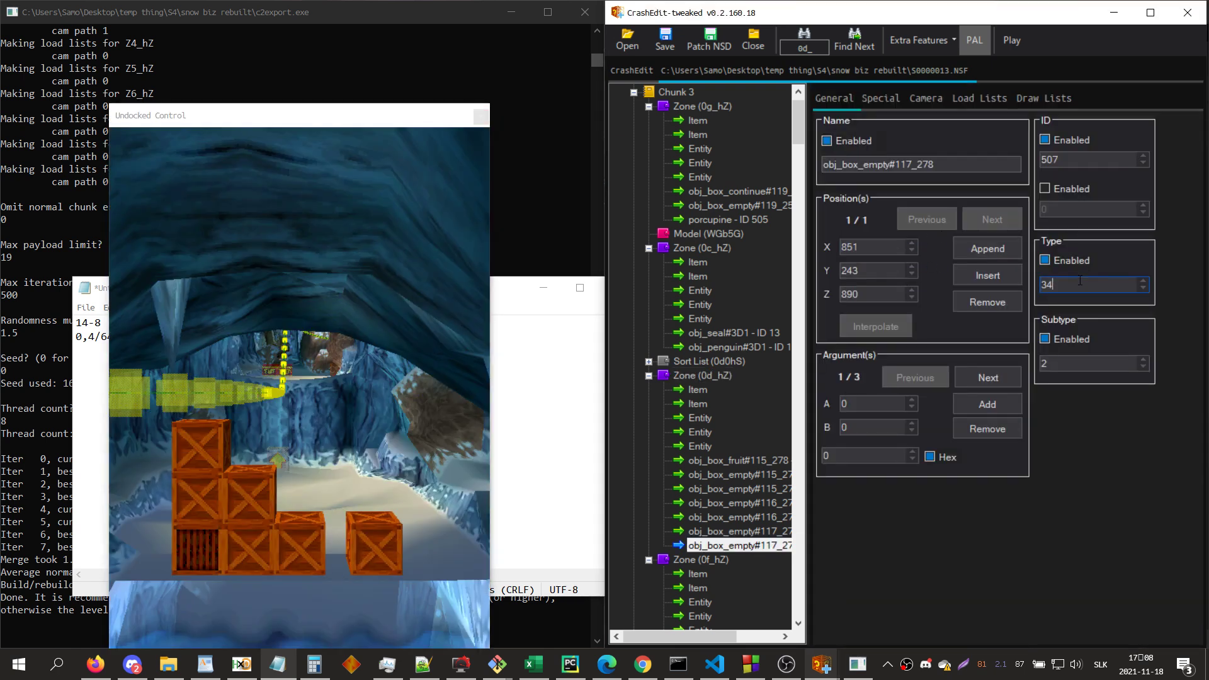
left_click(1065, 358)
key("BackSpace")
type("8")
double_click(963, 407)
- Fill the duplicate's five arguments with the noted values 0,4/64,0/0,4/0/58, using 58 as B of the last one
key("alt+Tab")
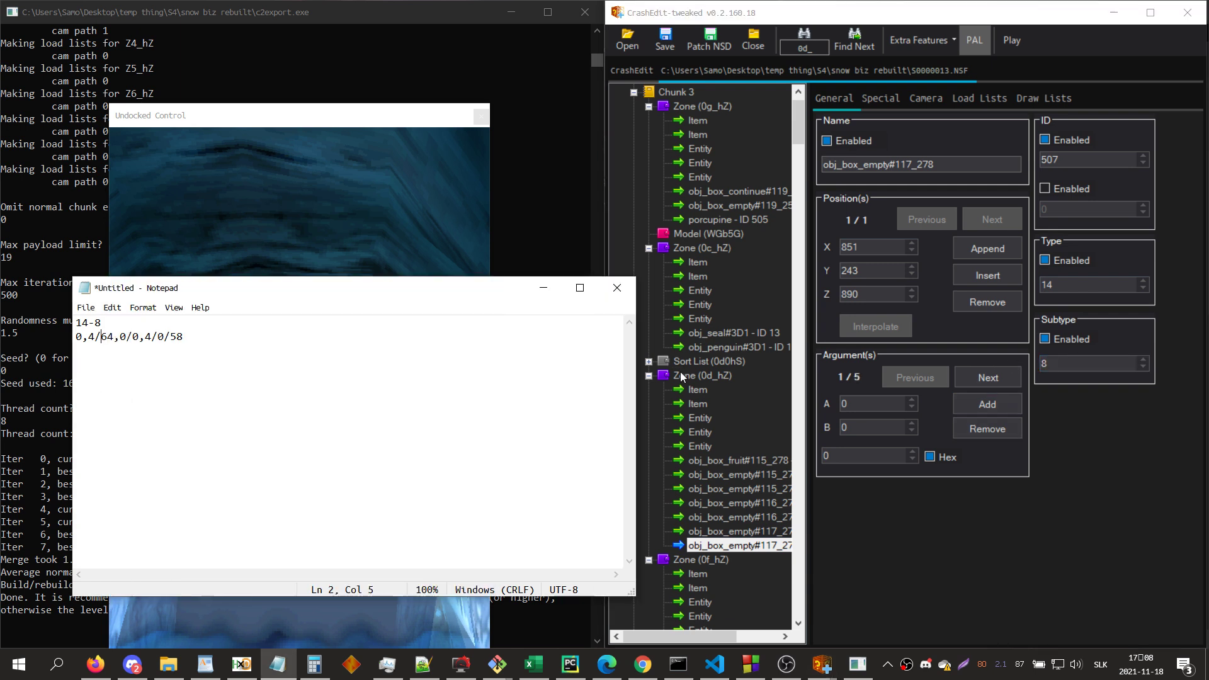
key("alt+Tab")
left_click(963, 380)
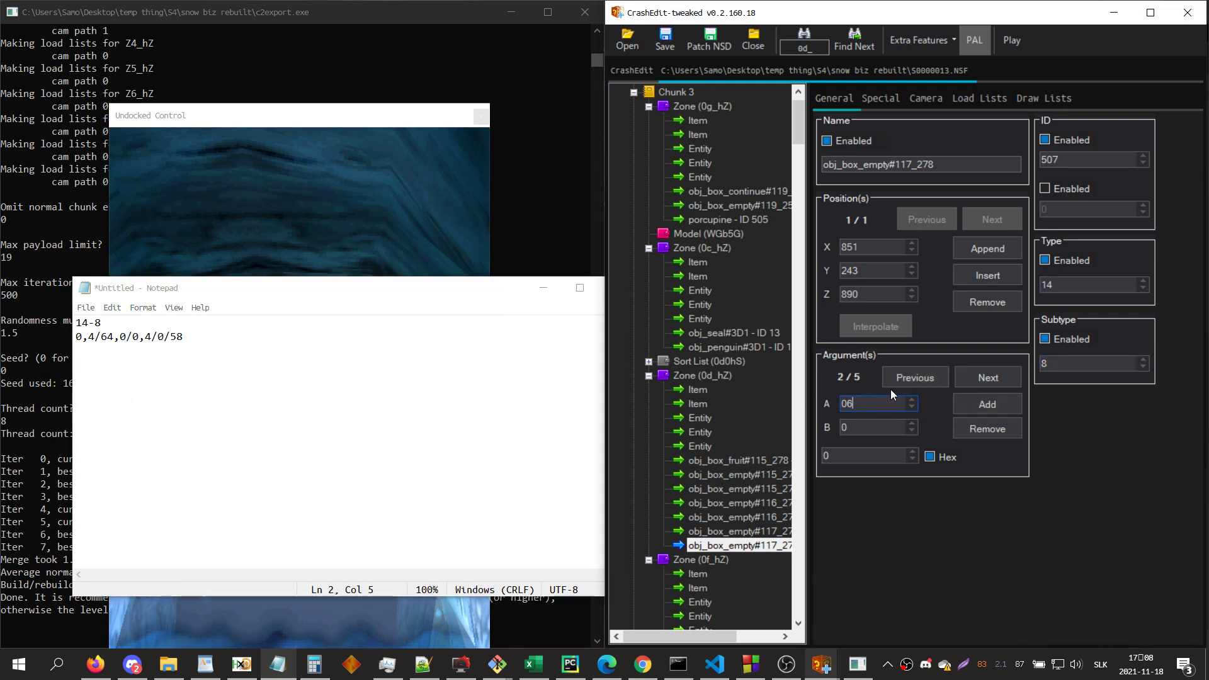
left_click(980, 377)
key("Tab")
type("4")
left_click(980, 377)
left_click(980, 376)
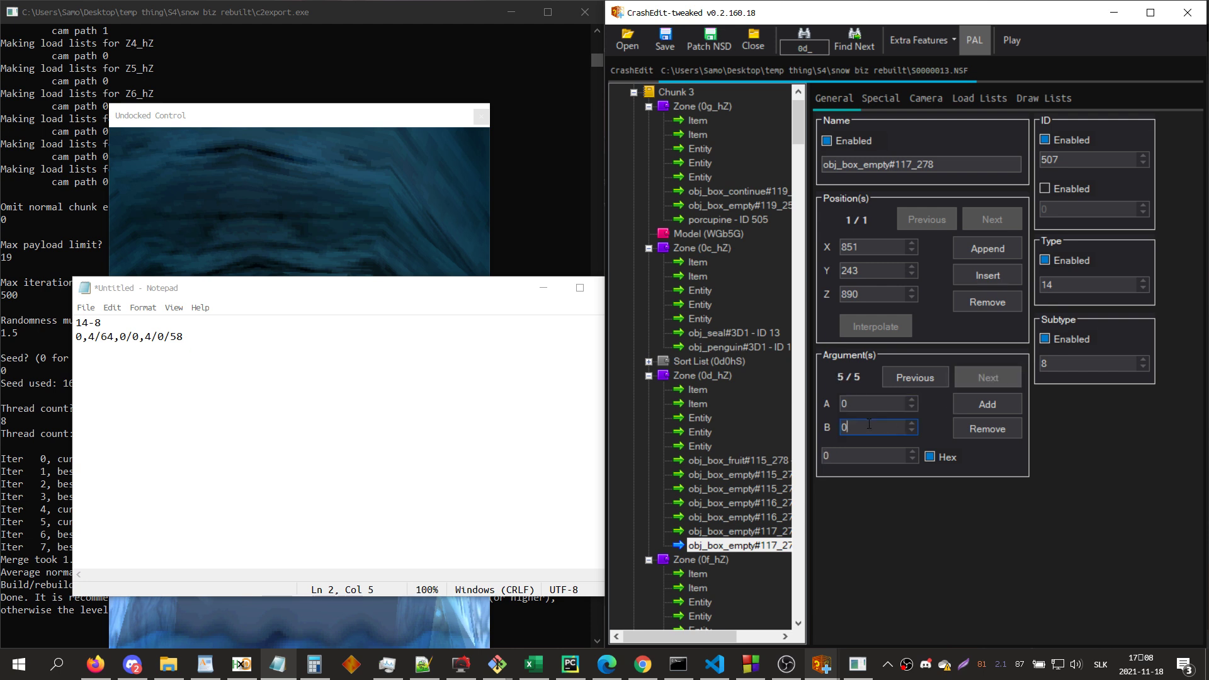
- Rename the duplicated entity plat_gem
double_click(963, 165)
type("plat_")
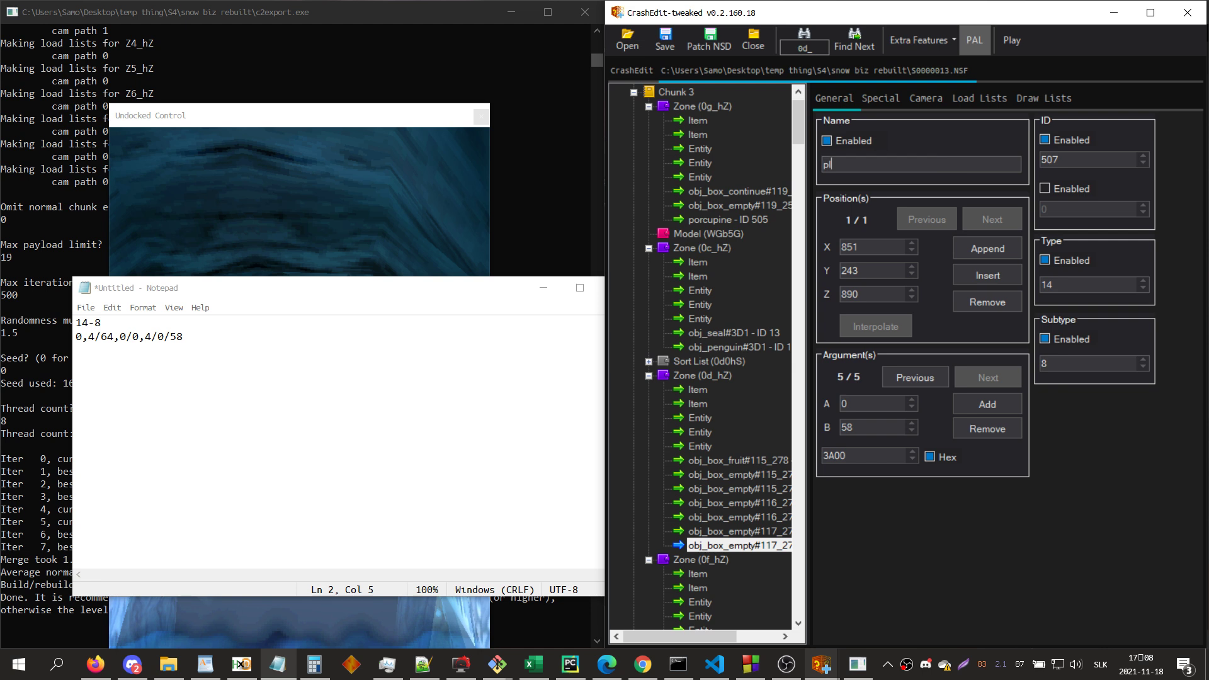
type("gem")
- Set plat_gem's Y position to 393 and close the undocked zone view
left_click(375, 150)
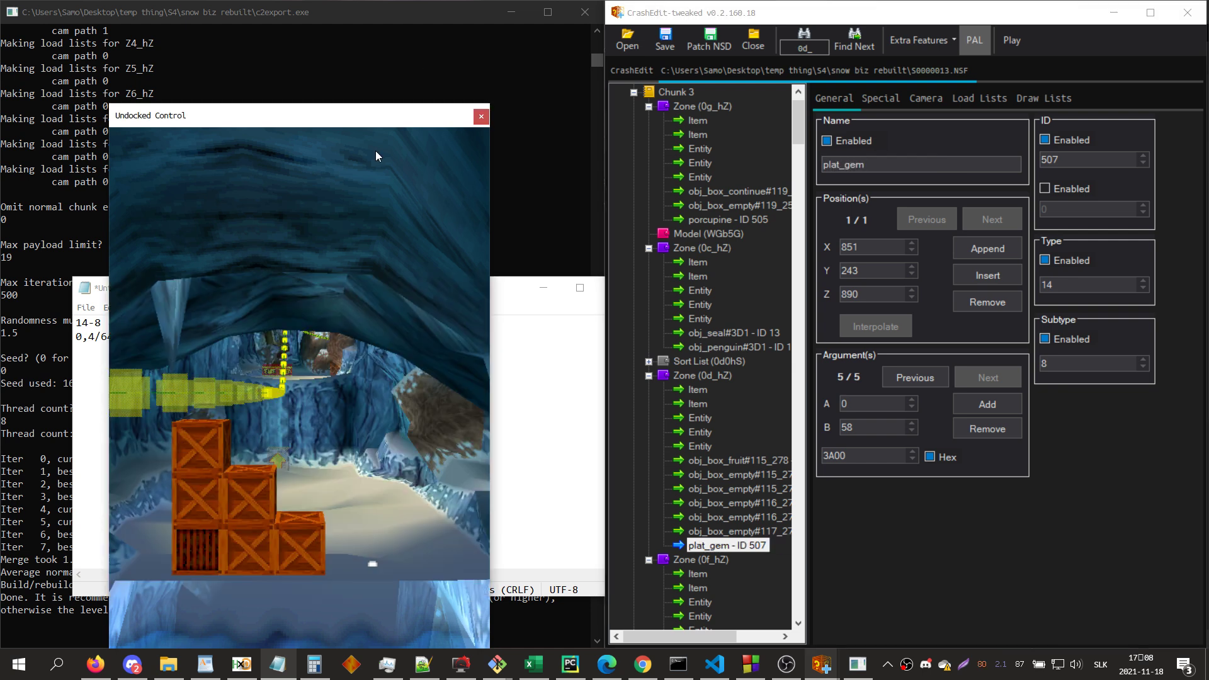
left_click(912, 267)
left_click(480, 117)
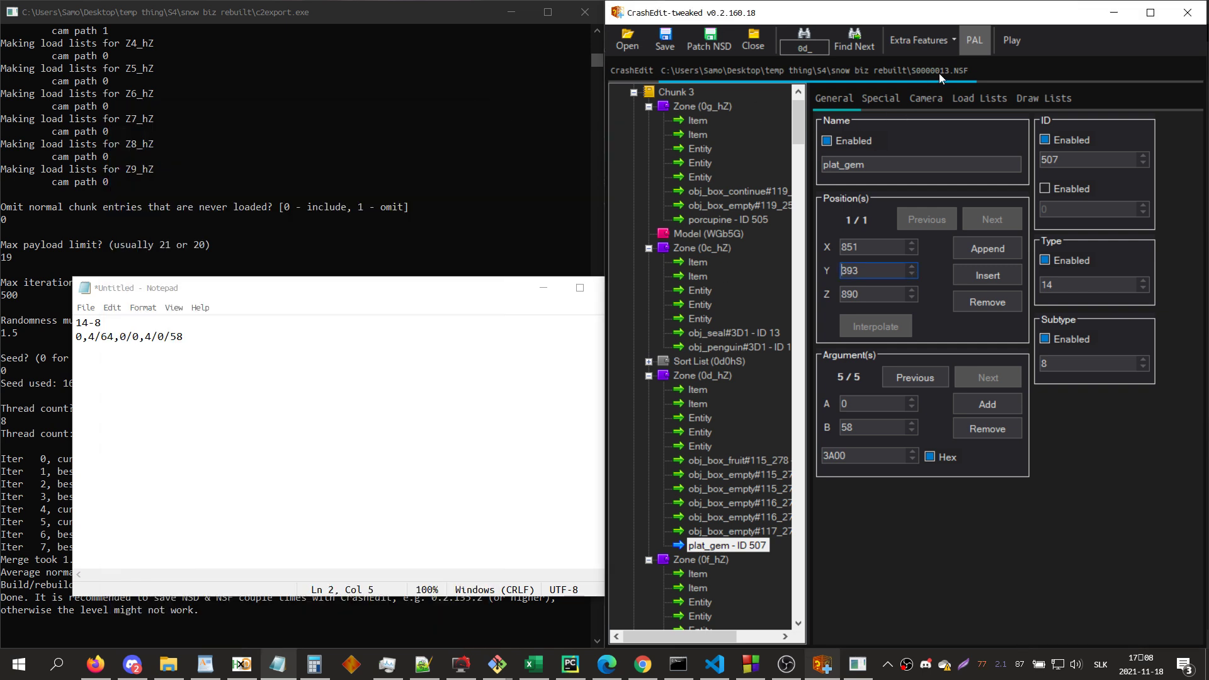
- Save S0000013.NSF and accept the save confirmations
left_click(675, 48)
key("Return")
key("Return")
key("Return")
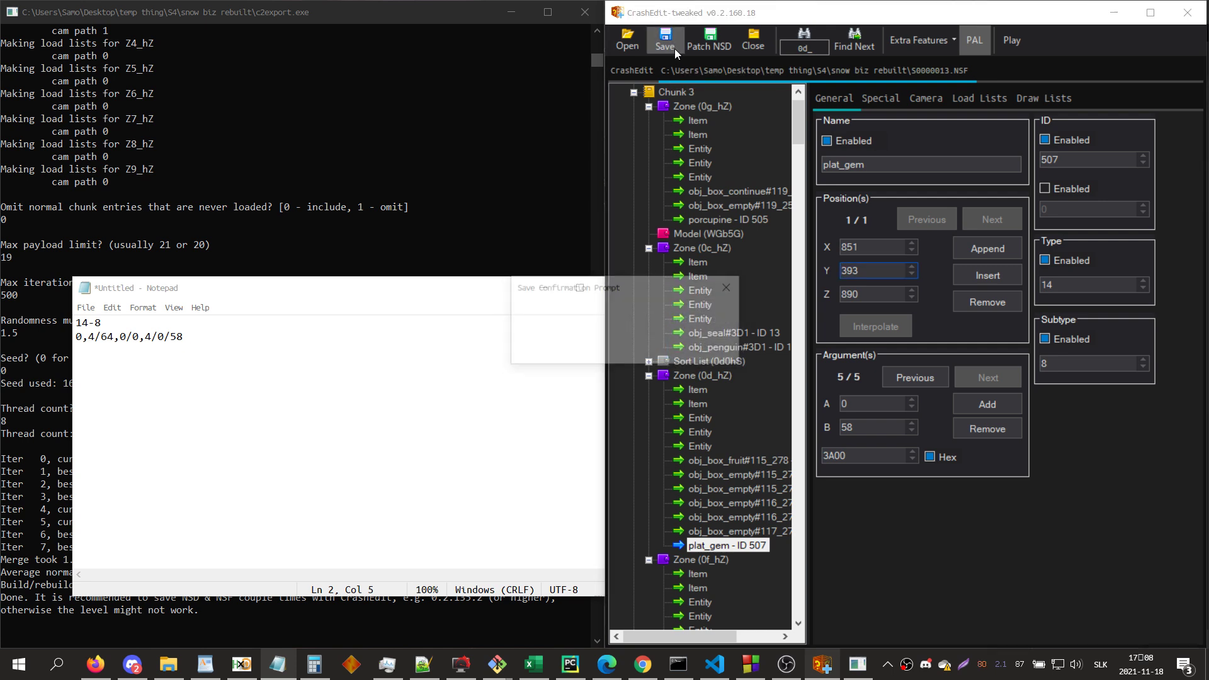
key("Return")
- Test the level in the emulator up to the first gate, then close the game
left_click(1012, 39)
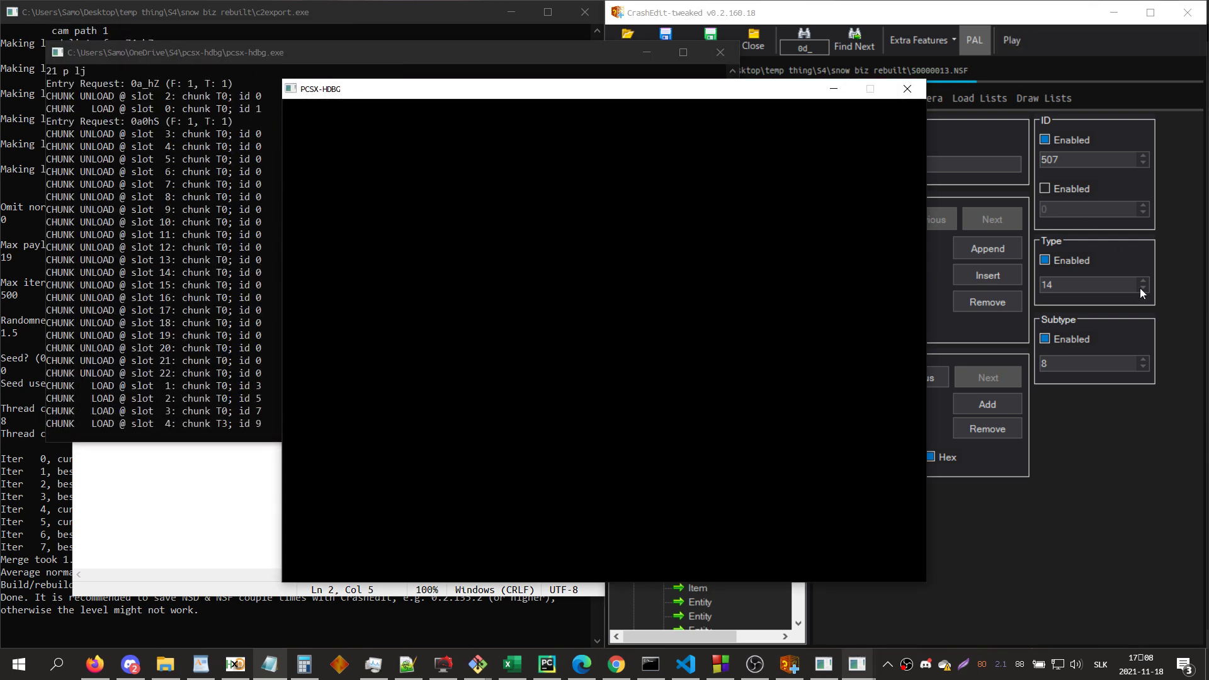
left_click(1118, 462)
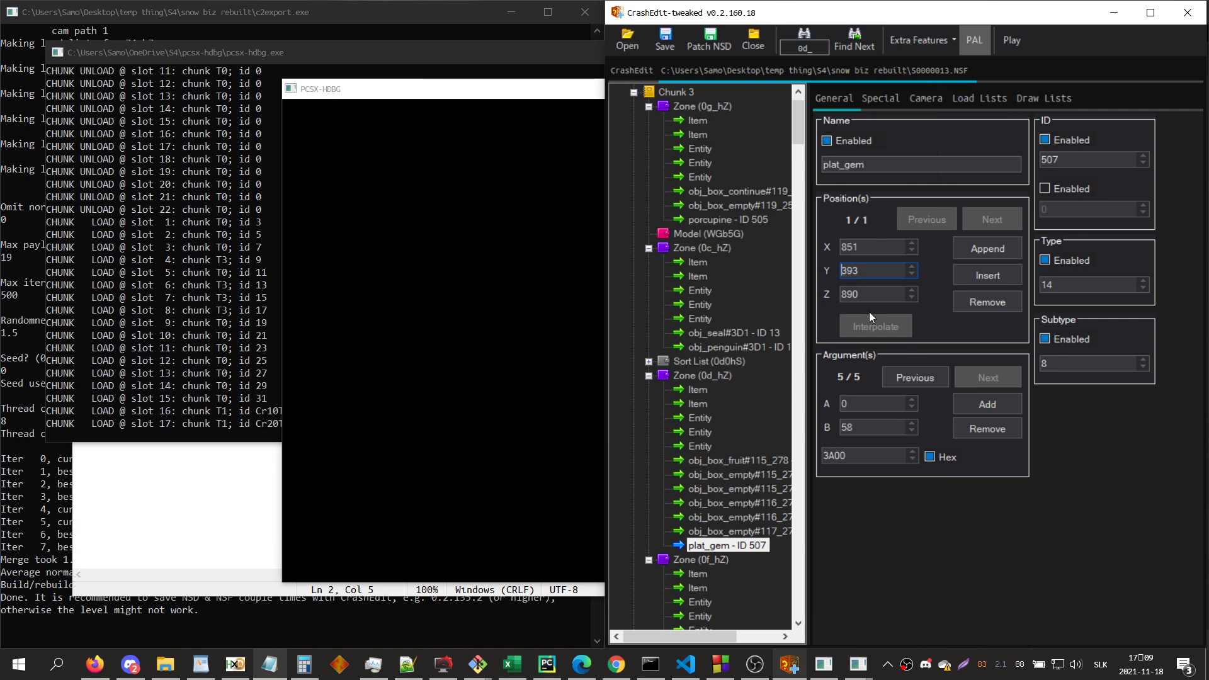
left_click(499, 361)
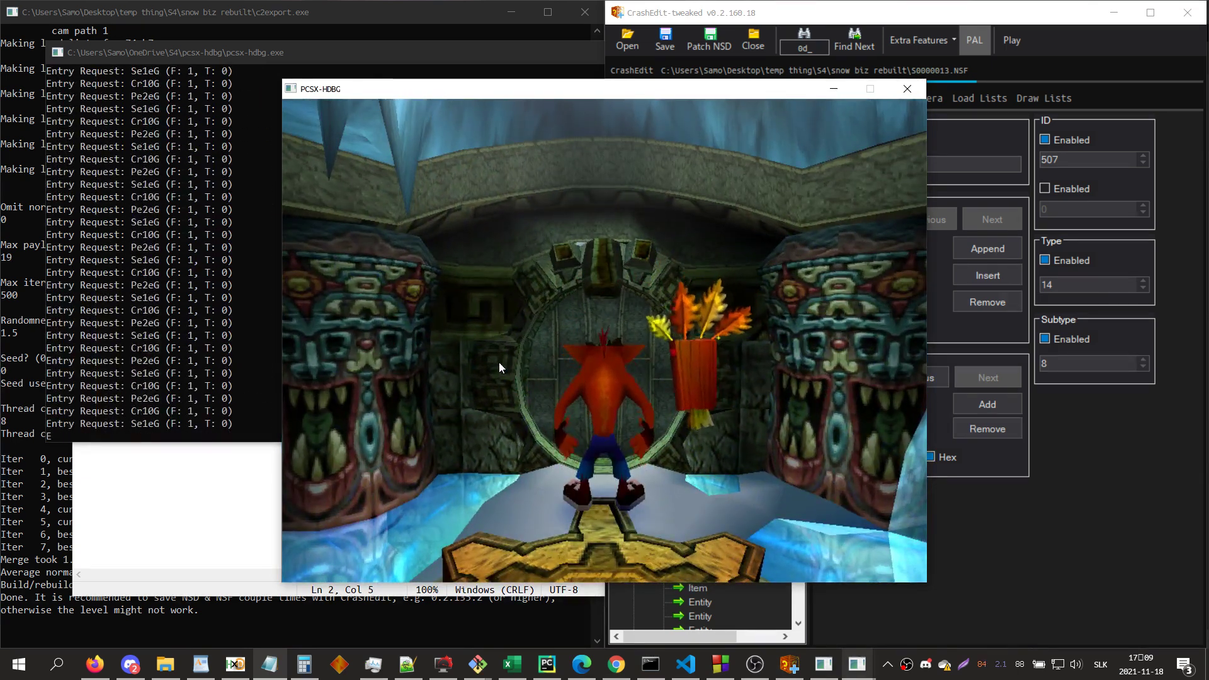
key("Up")
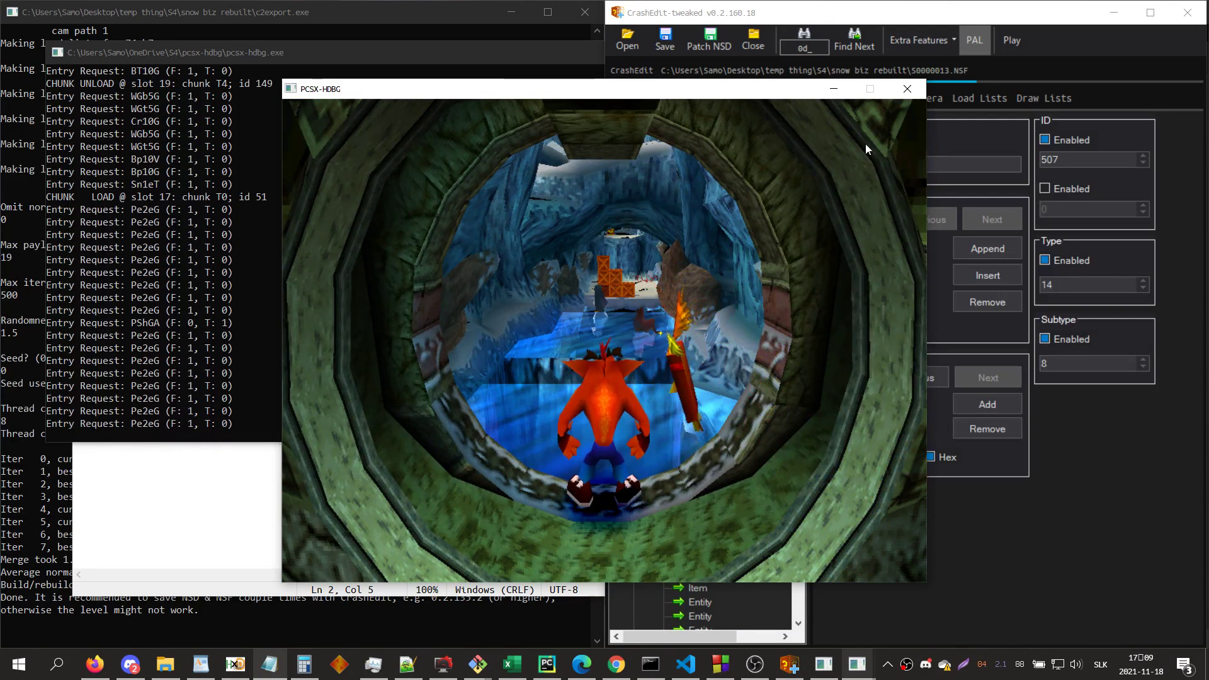
left_click(906, 92)
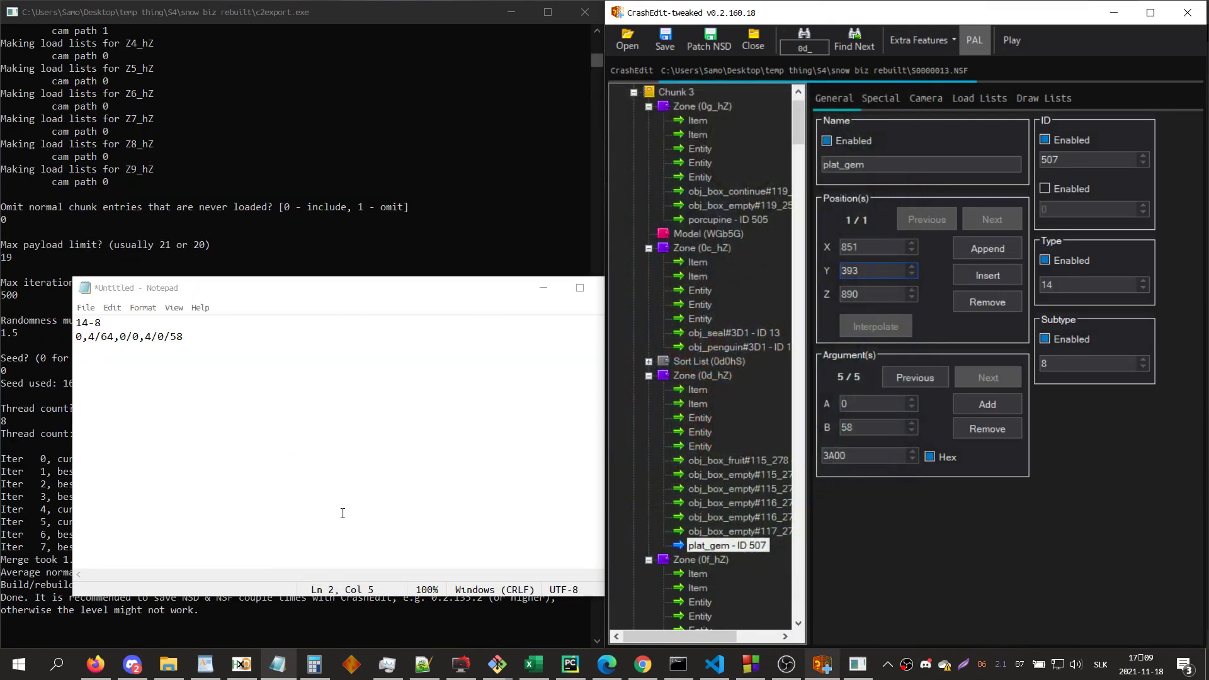
- Switch to the c2export console and rerun the level rebuild with the prepared arguments
left_click(858, 664)
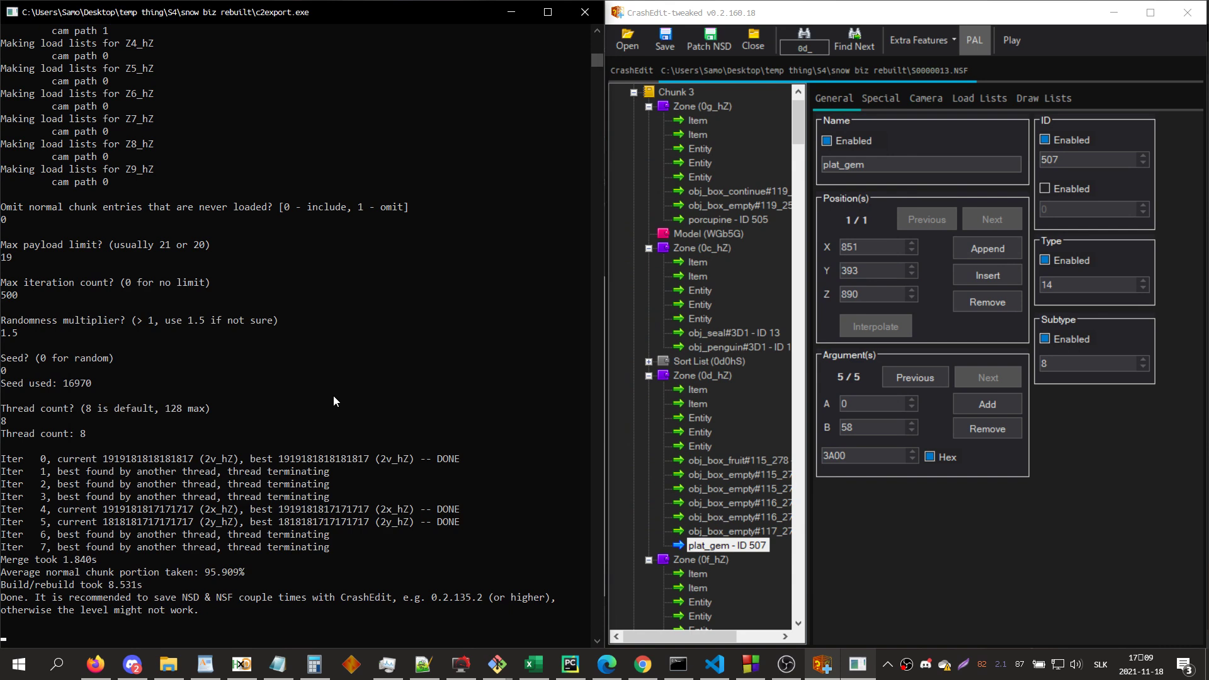
scroll(311, 384, "up", 20)
scroll(312, 384, "down", 8)
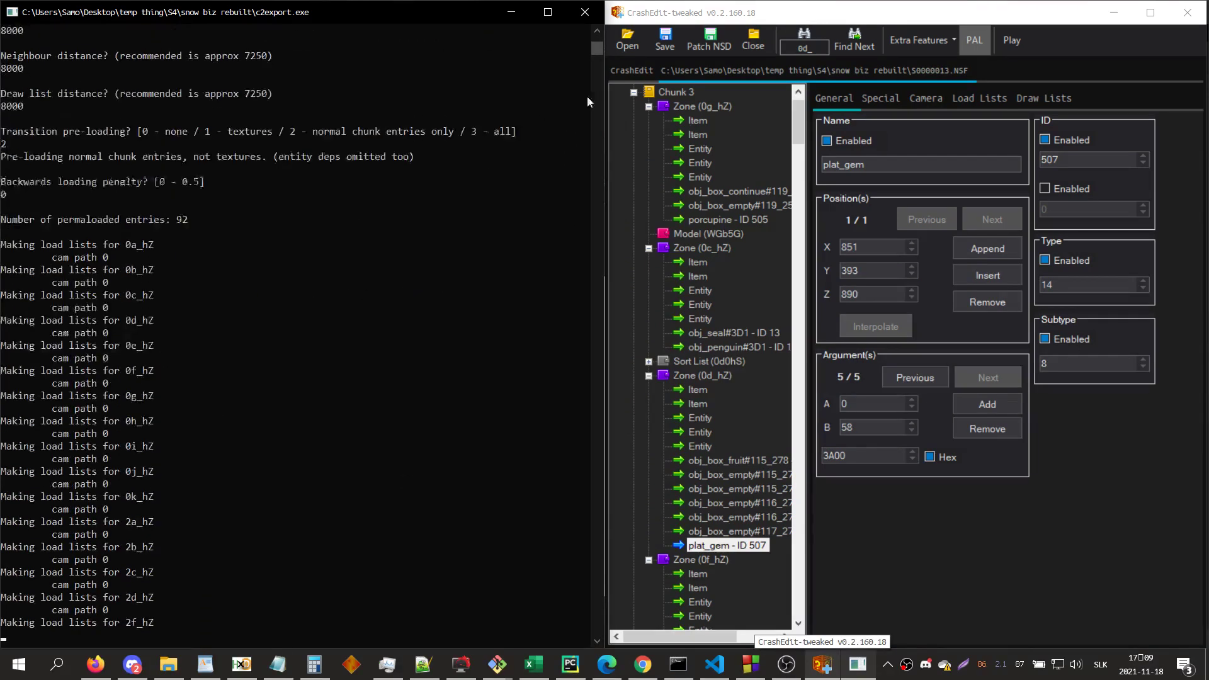
scroll(587, 96, "down", 20)
- Open the rebuilt S0000011.NSF in CrashEdit as Crash Bandicoot 2: Cortex Strikes Back
left_click(627, 39)
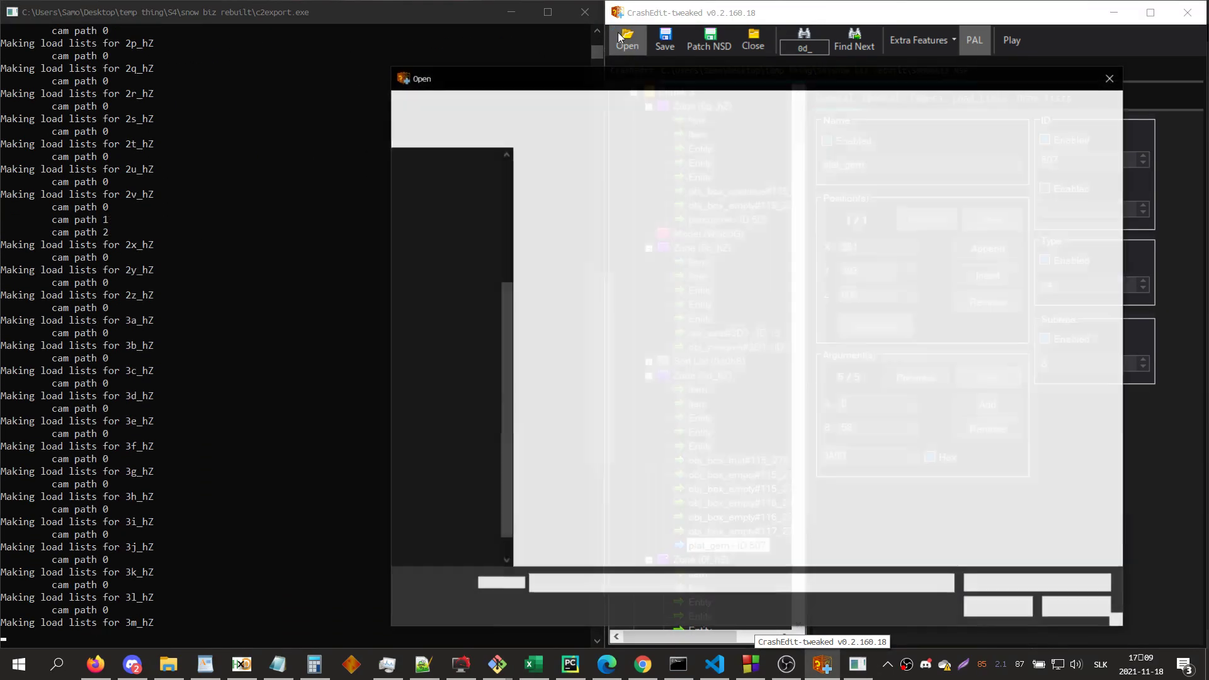
left_click(653, 182)
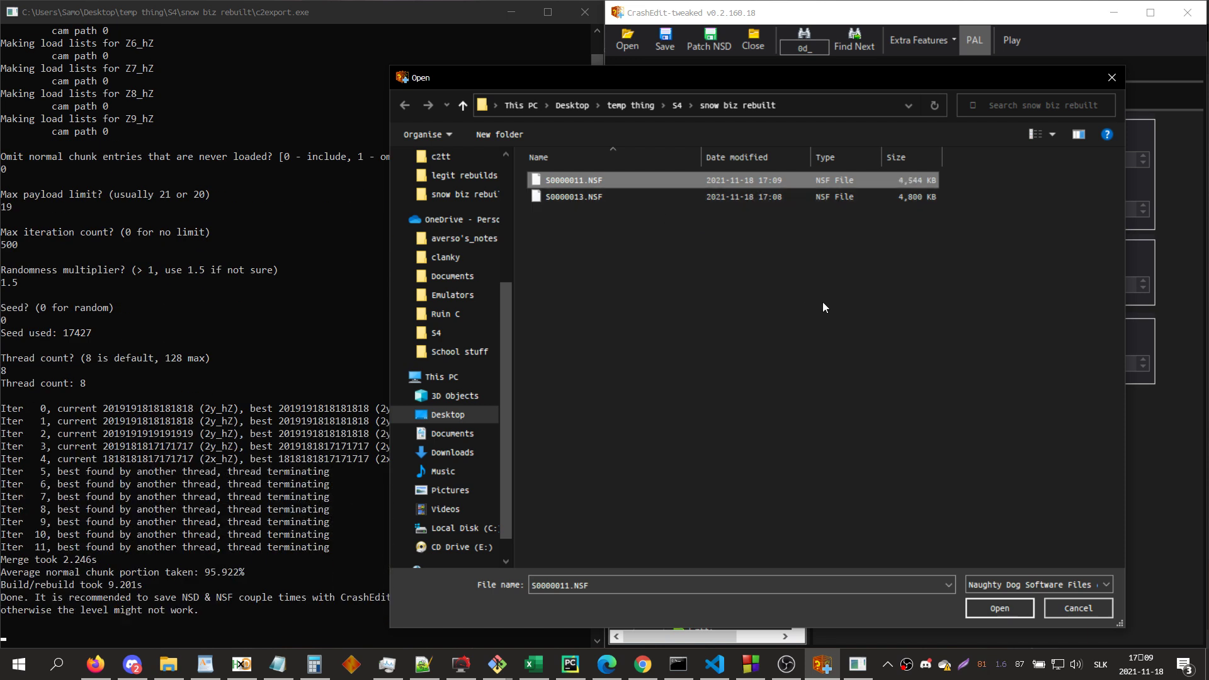
left_click(1002, 606)
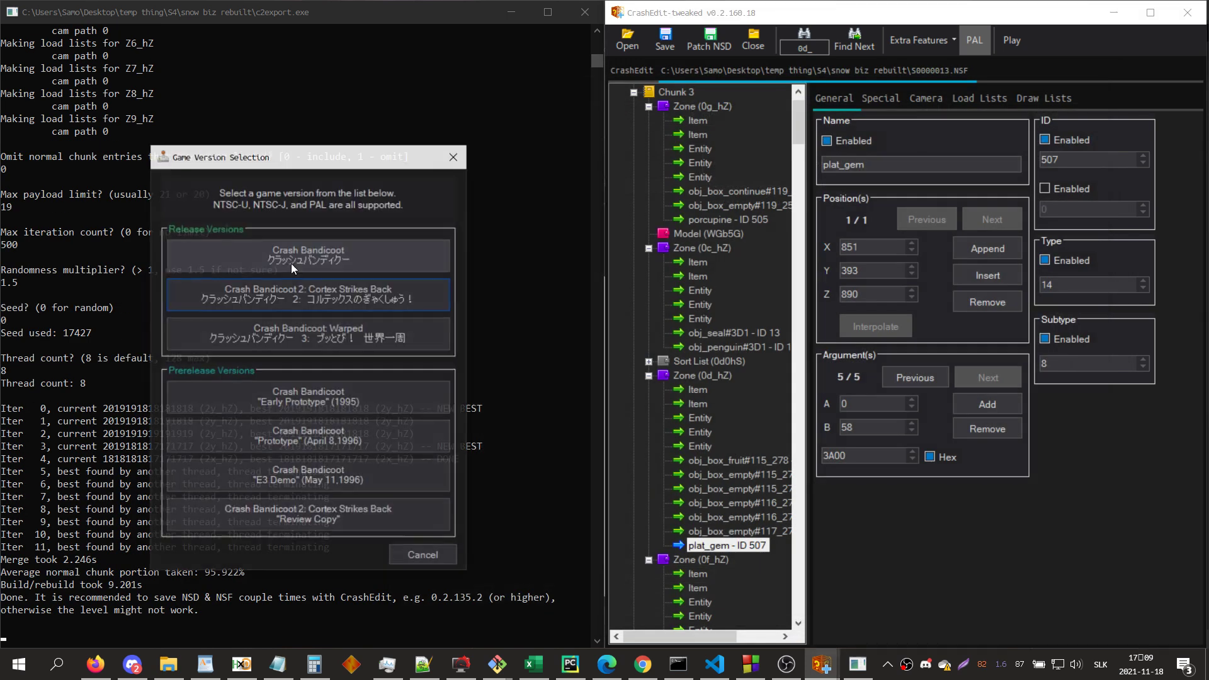
left_click(296, 295)
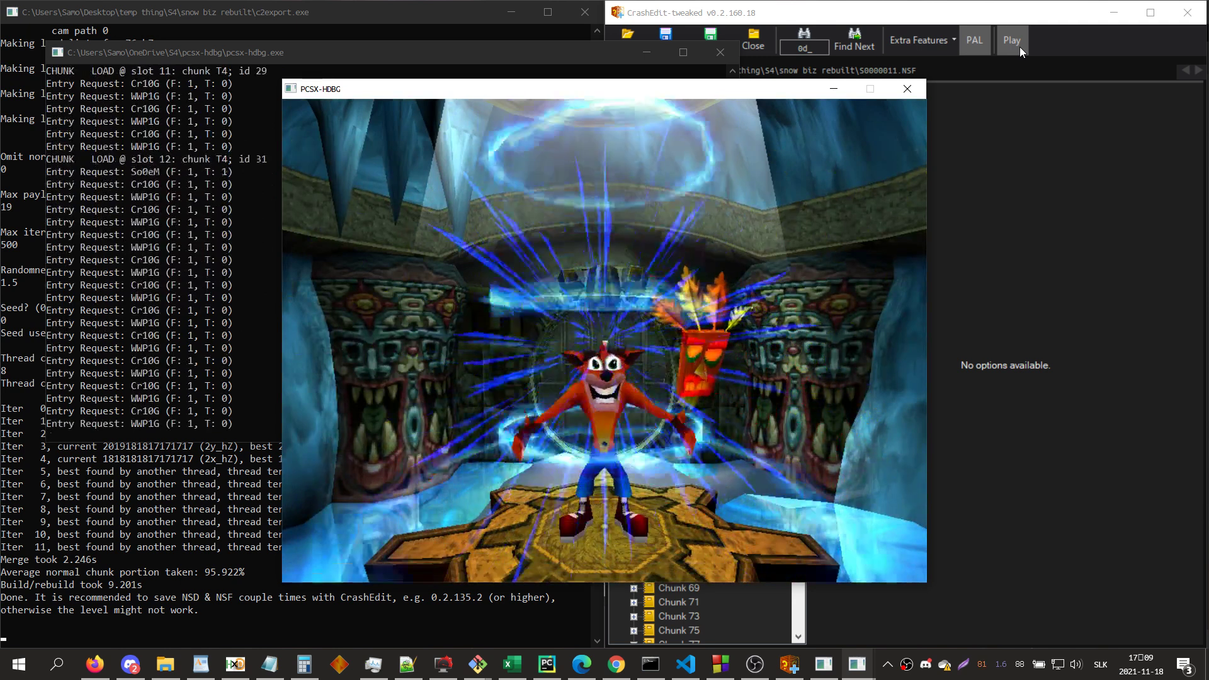
- Play the rebuilt level in the emulator and run past the stacked crates to check the new gem platform
left_click_drag(516, 88, 614, 83)
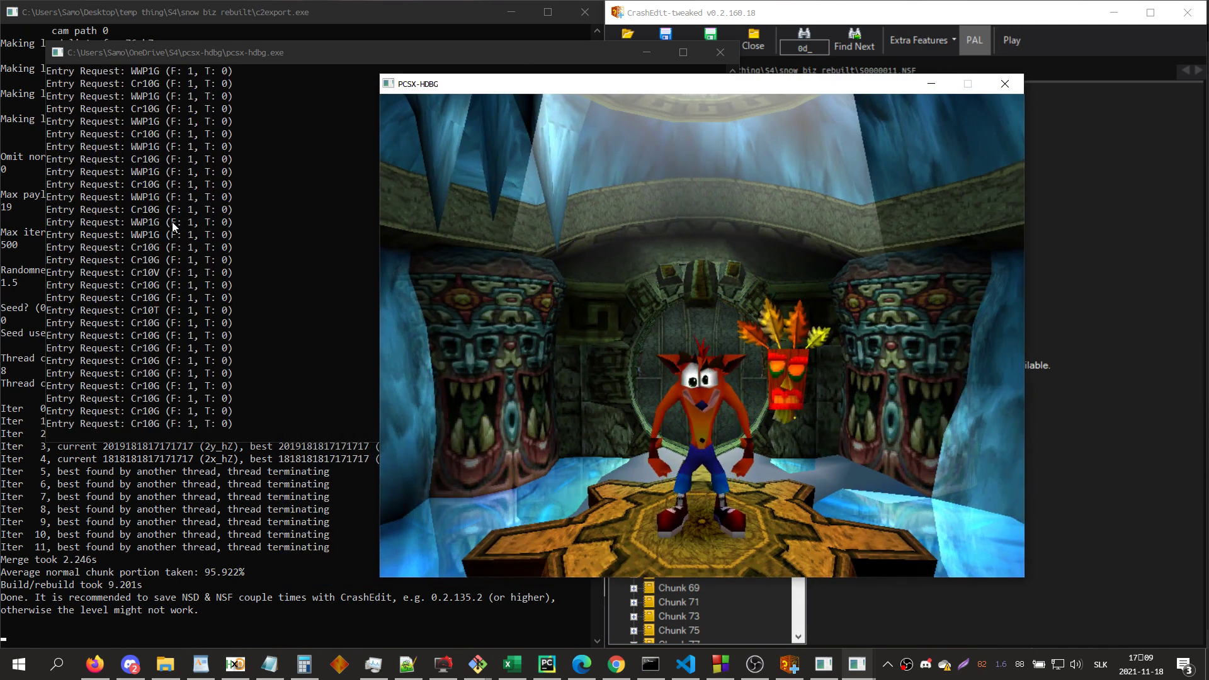
key("Up")
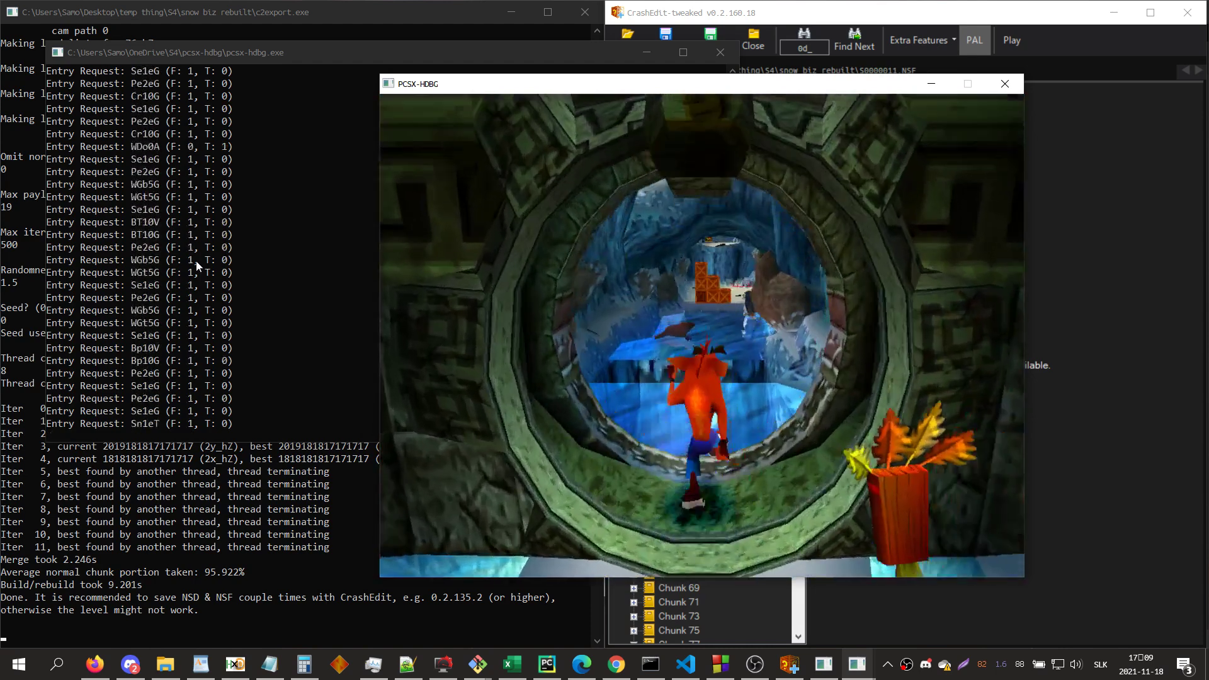
key("Up")
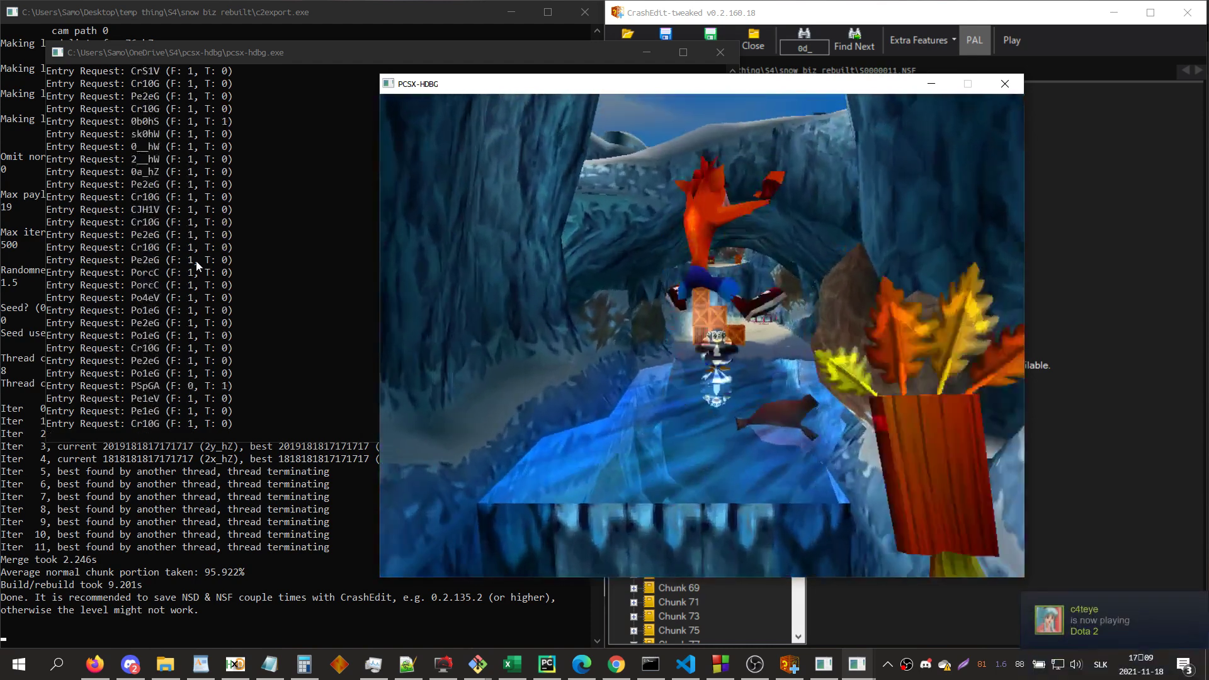
key("x")
key("Up")
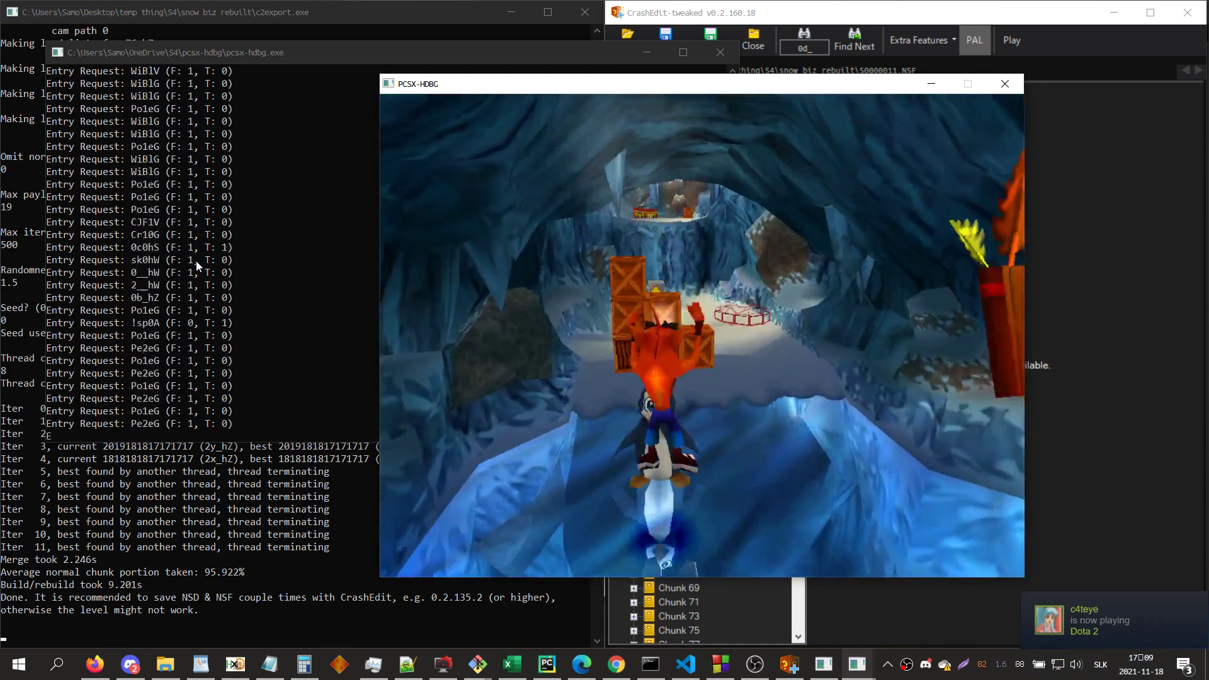
key("x")
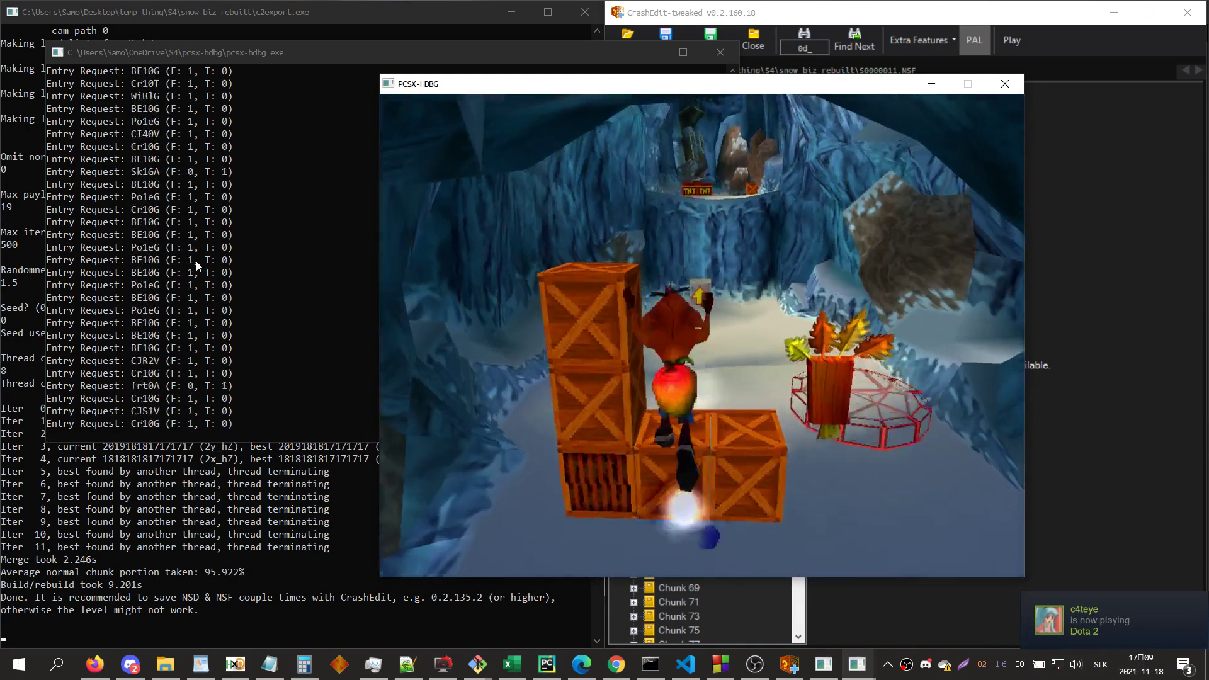
key("Up")
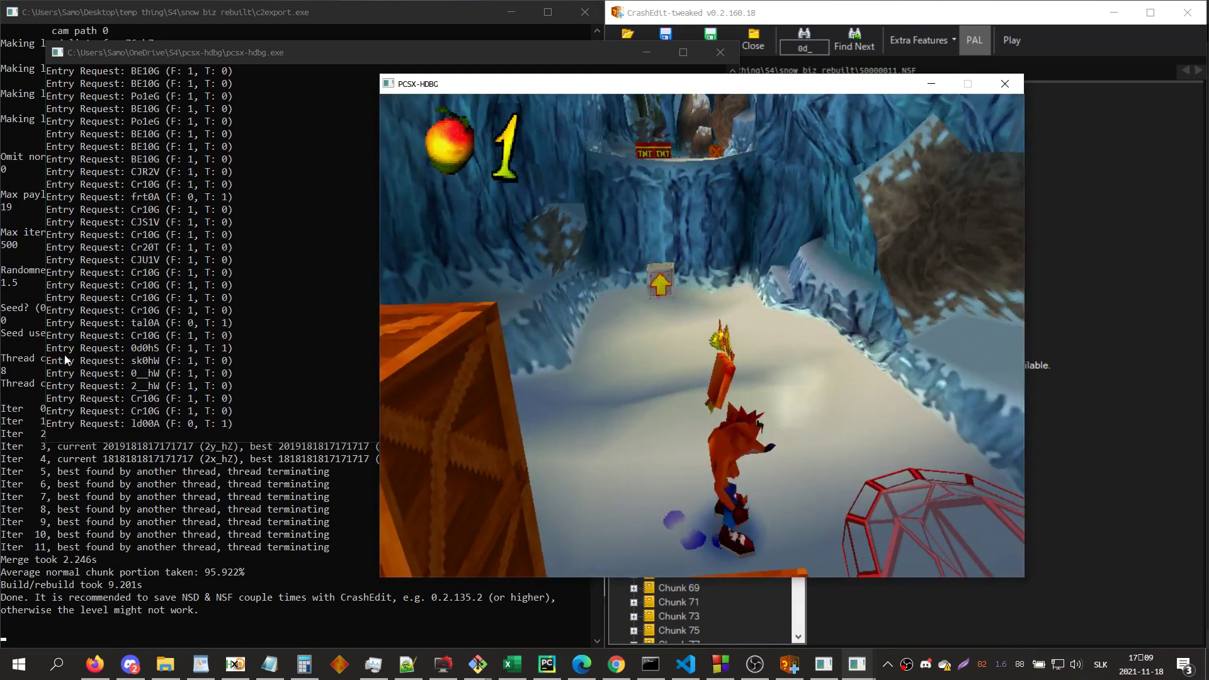
- Bring up rebuild args.txt in Notepad++ and close the running test game
left_click(412, 673)
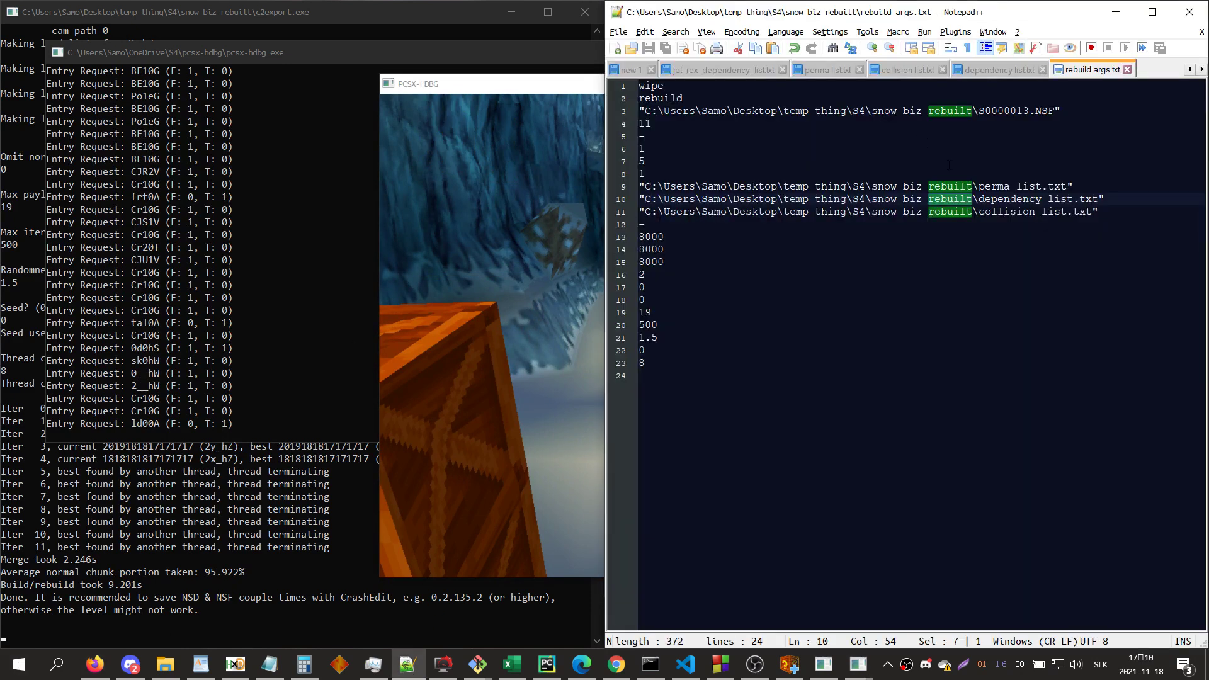
left_click(544, 295)
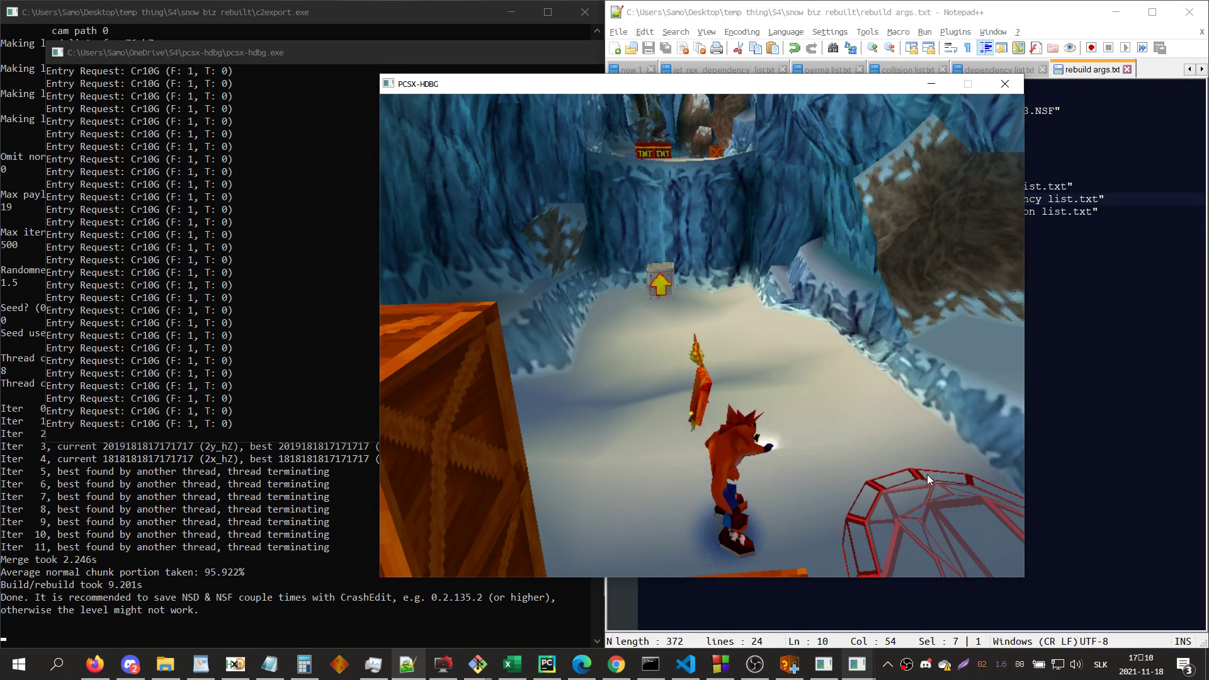
left_click(1005, 89)
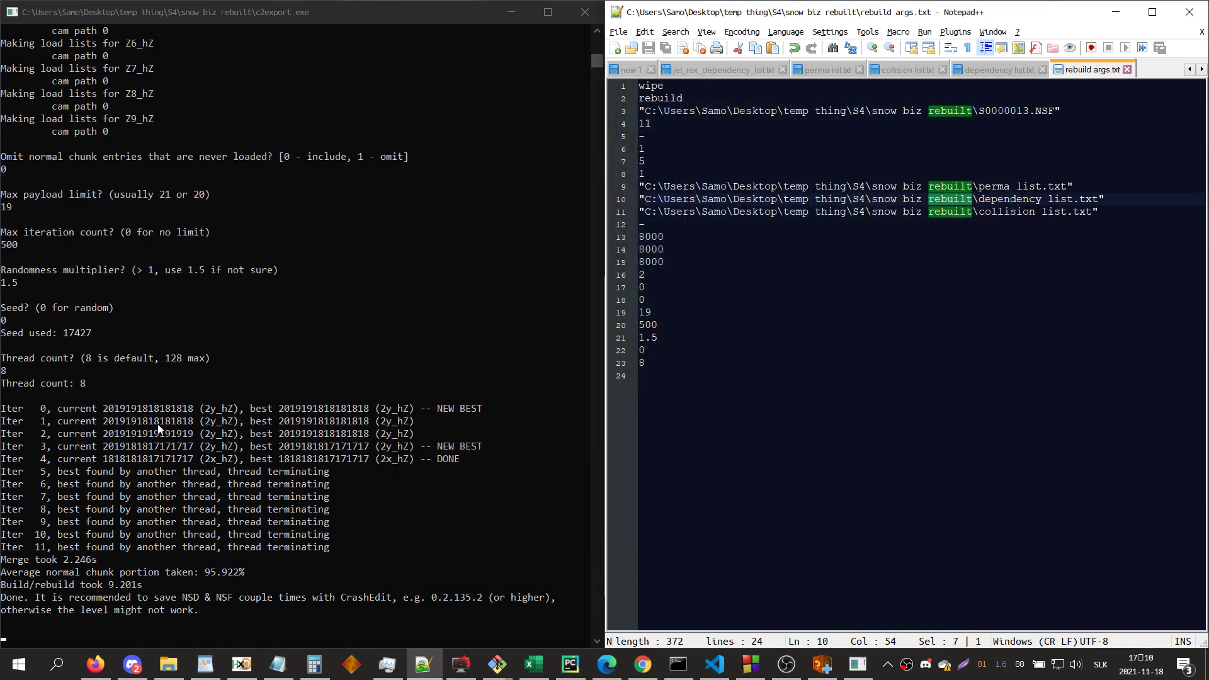
- Examine the current payload list and zone name in the first iteration line of the c2export output
left_click(101, 410)
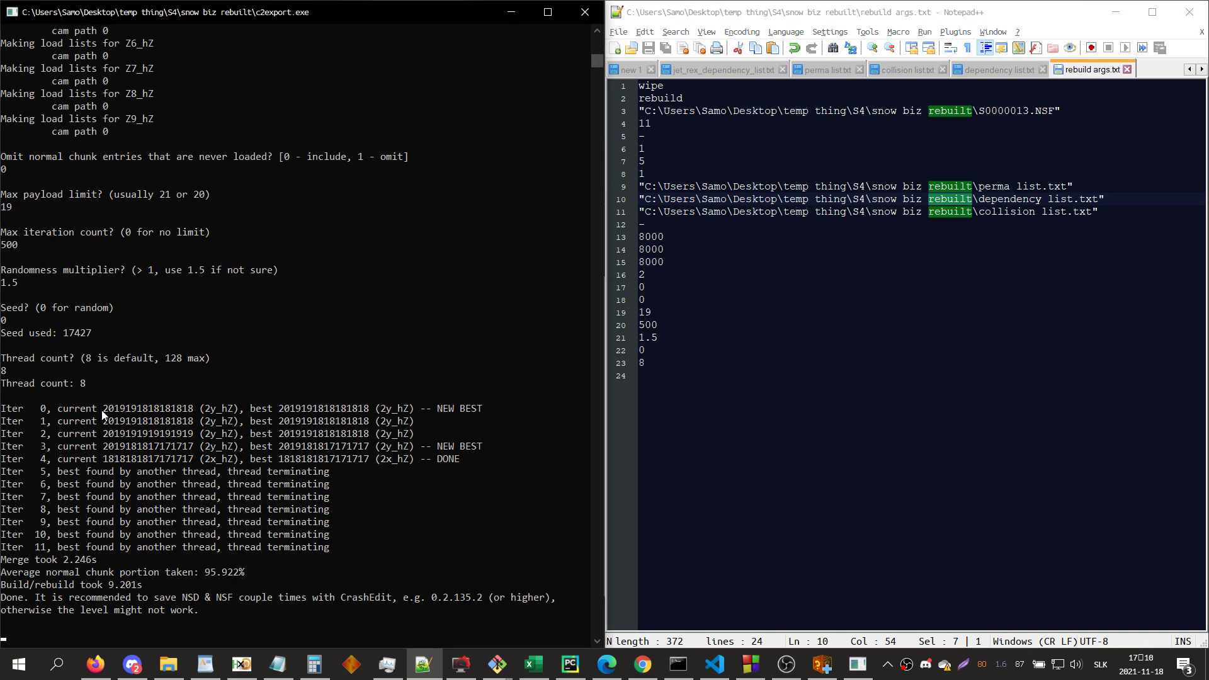
left_click(106, 409)
left_click_drag(110, 410, 214, 411)
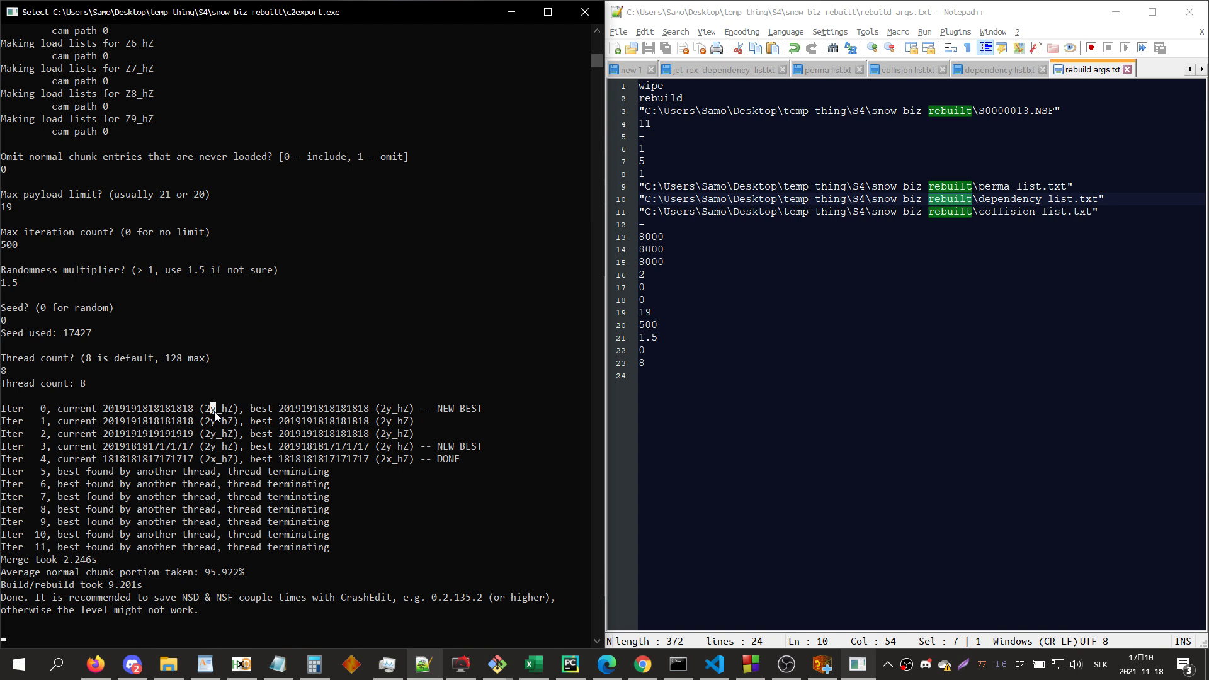
- Set the max payload limit in rebuild args.txt to 17, save it, and rerun the rebuild in c2export with the full argument list
left_click(424, 664)
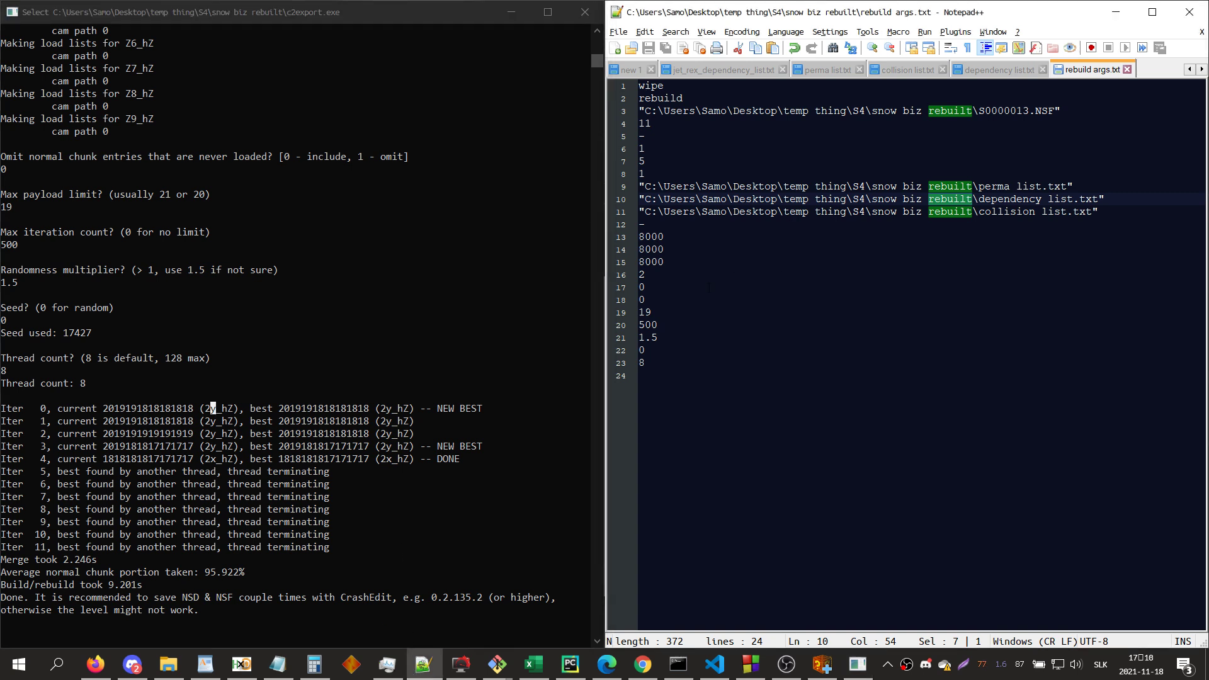
double_click(667, 308)
type("17")
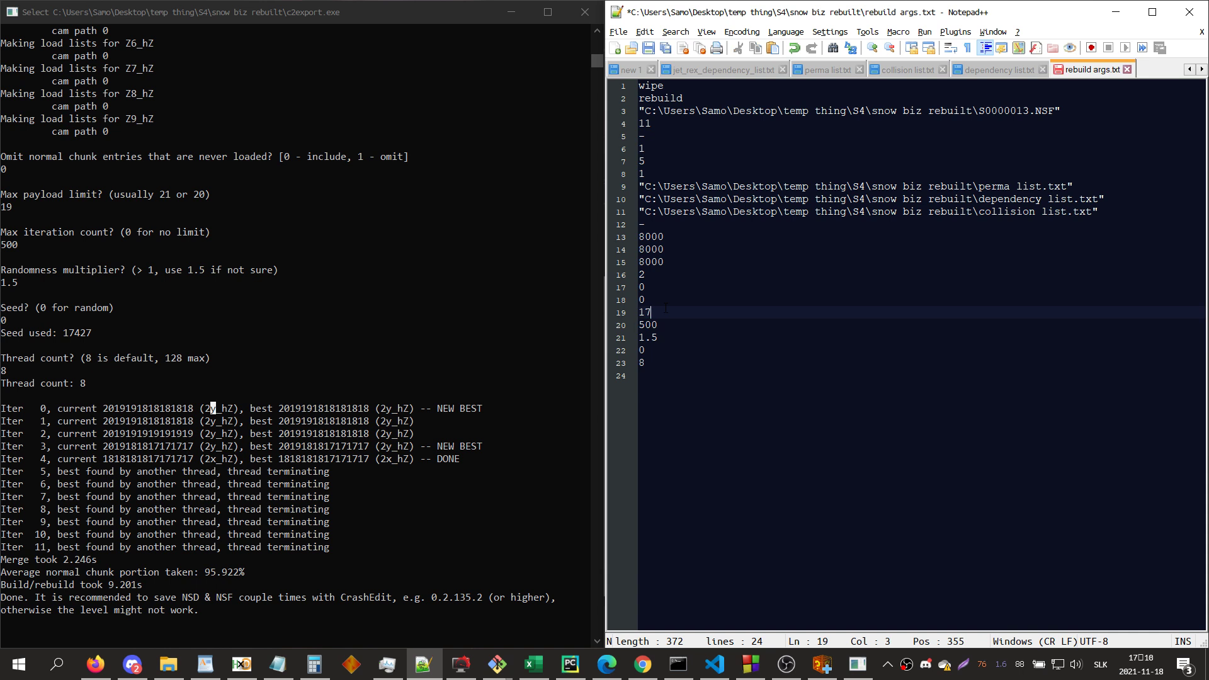
key("ctrl+s")
key("BackSpace")
type("7")
key("ctrl+s")
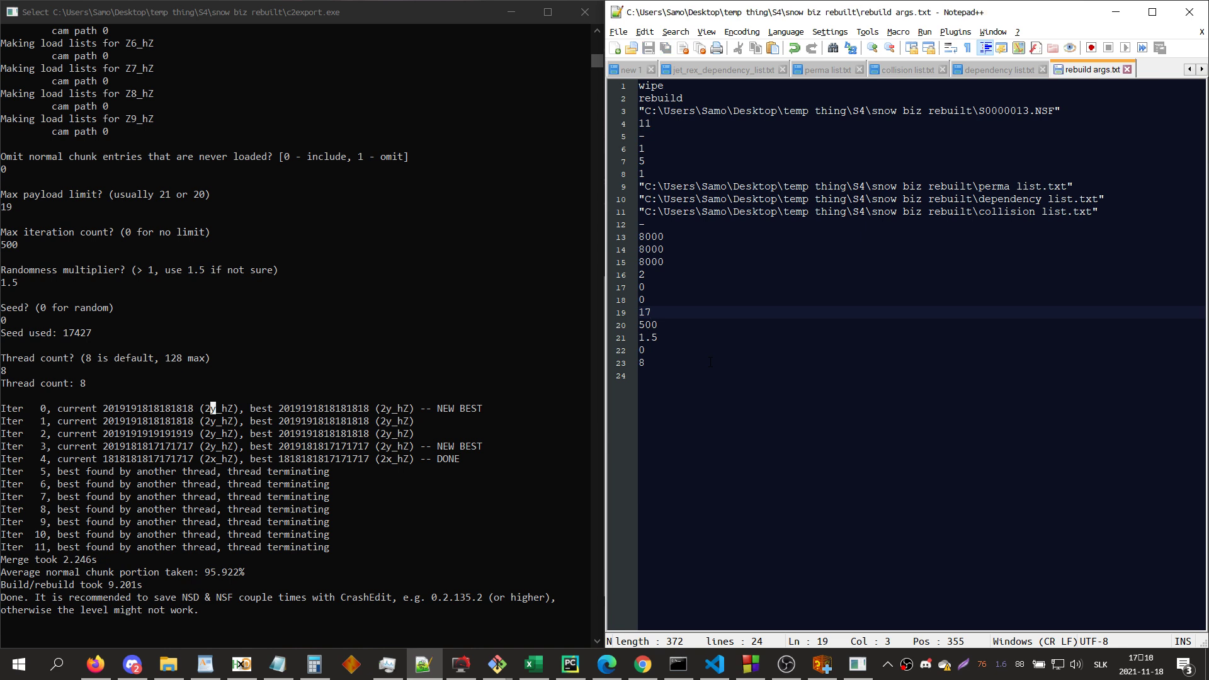
key("ctrl+a")
right_click(376, 425)
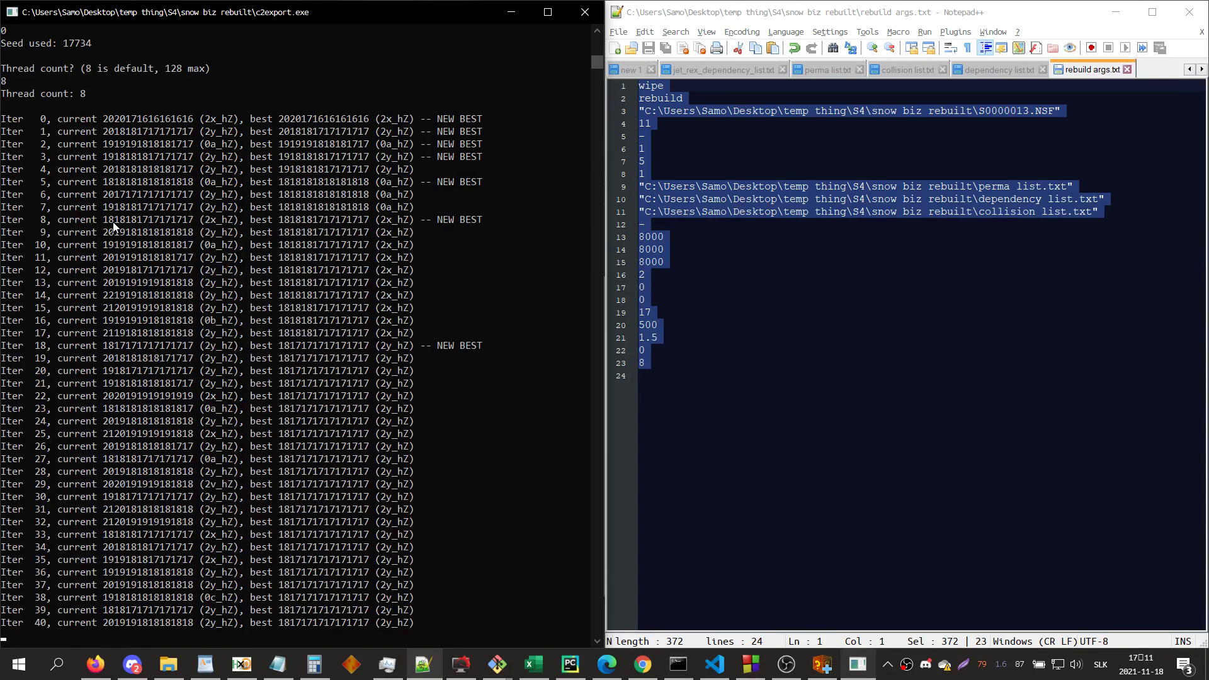
- Examine the iteration lines of the c2export output, comparing the current and best payload lists and their zone names through the final iteration
scroll(178, 358, "up", 4)
left_click_drag(205, 145, 234, 146)
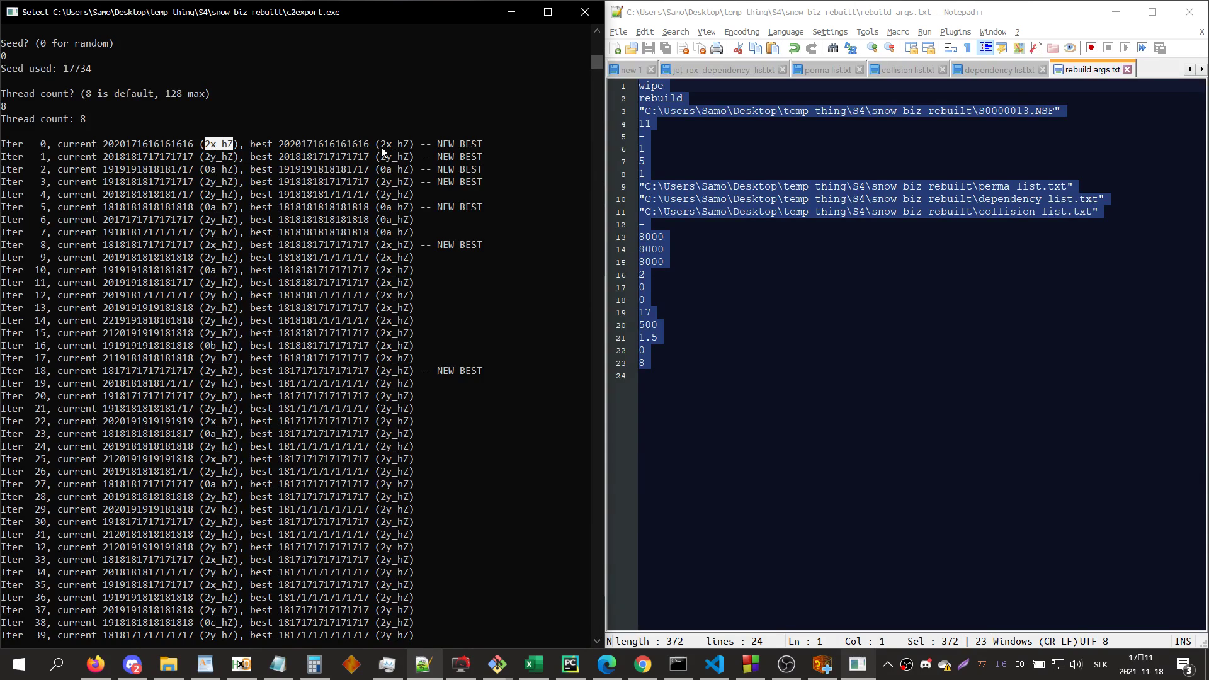
left_click_drag(381, 145, 408, 149)
scroll(378, 315, "down", 7)
scroll(378, 315, "down", 1)
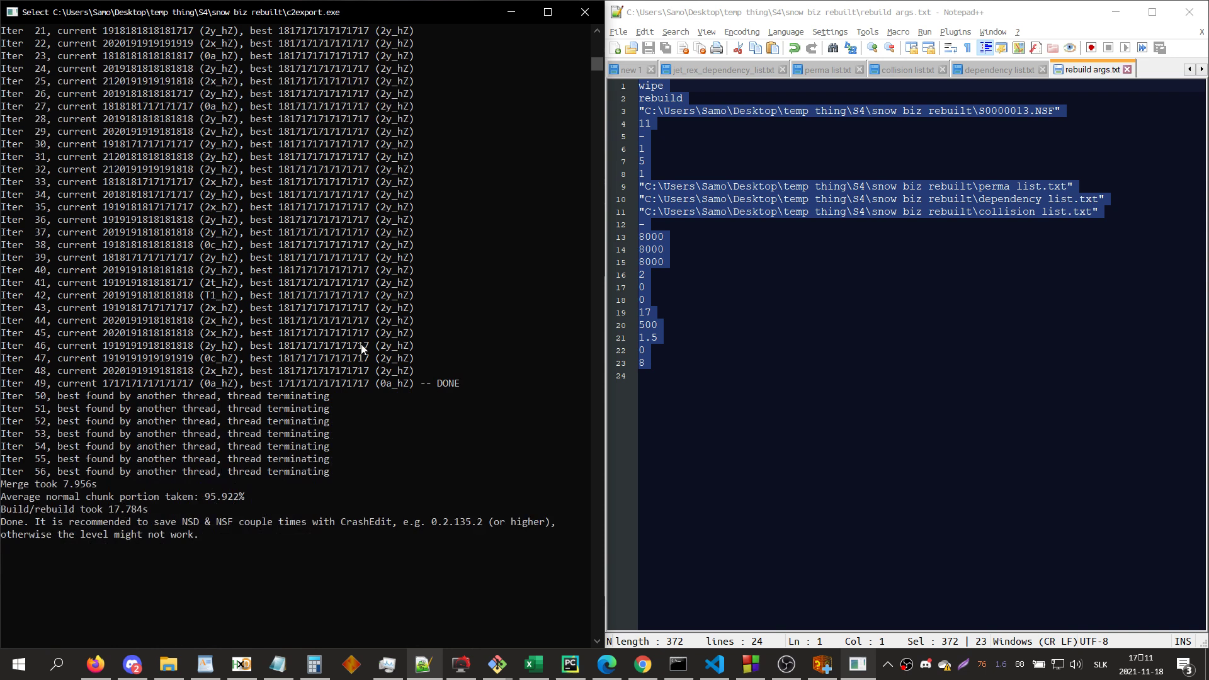
scroll(380, 362, "up", 4)
scroll(380, 363, "up", 4)
scroll(337, 272, "down", 5)
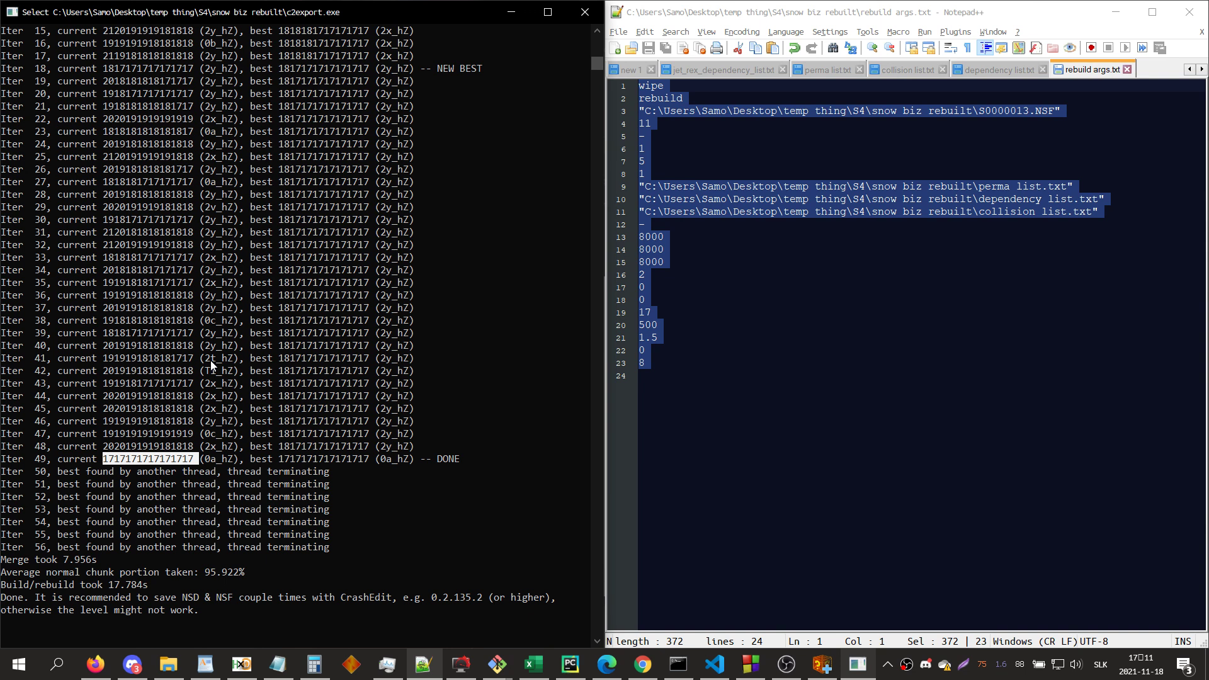
left_click(210, 357)
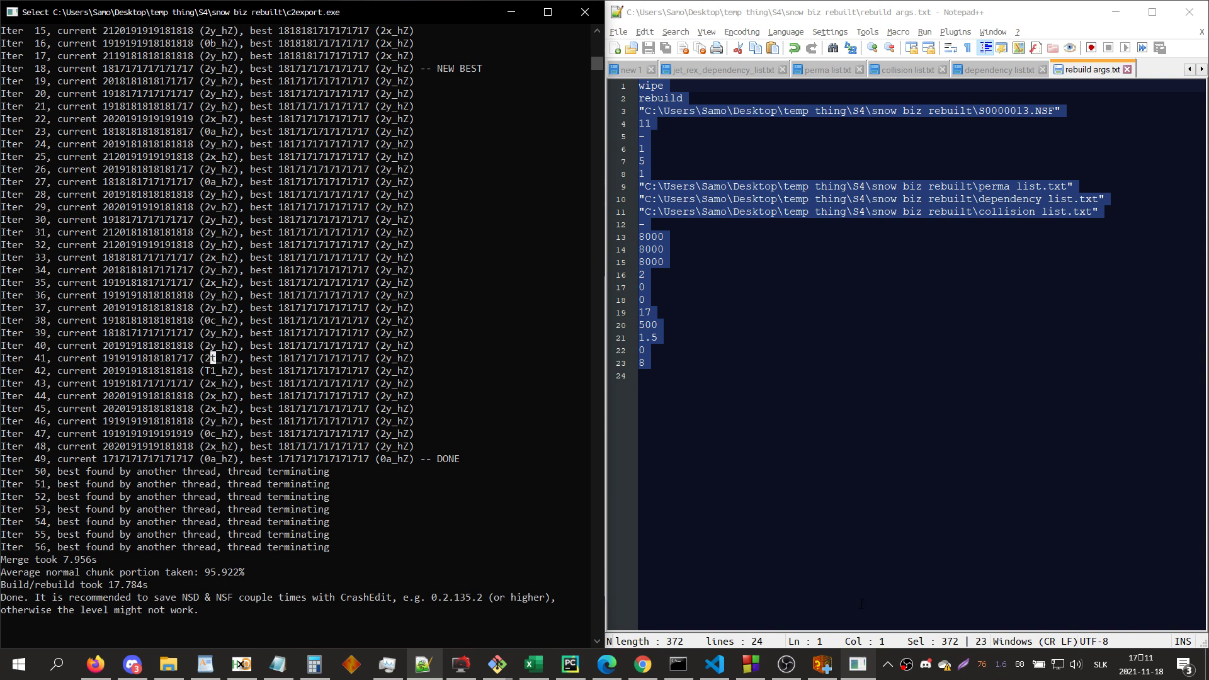
- Close the old S0000011.NSF in CrashEdit and reopen the newly rebuilt one as Crash Bandicoot 2: Cortex Strikes Back to view its chunks
left_click(823, 665)
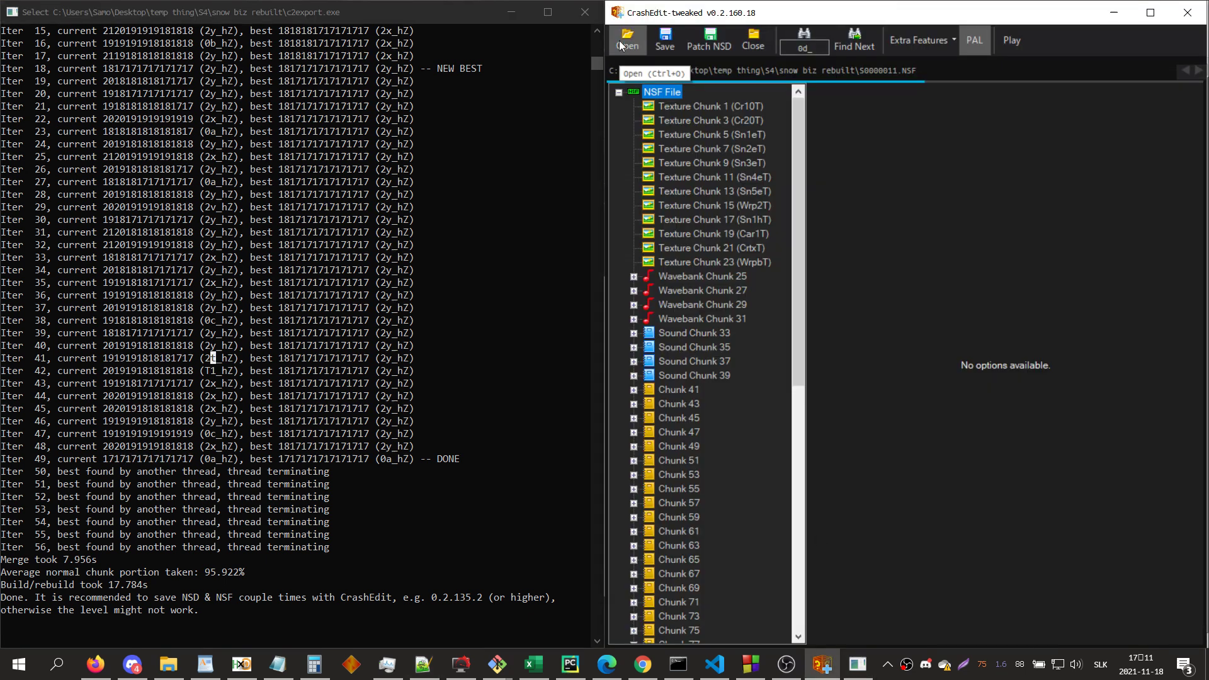
left_click(755, 39)
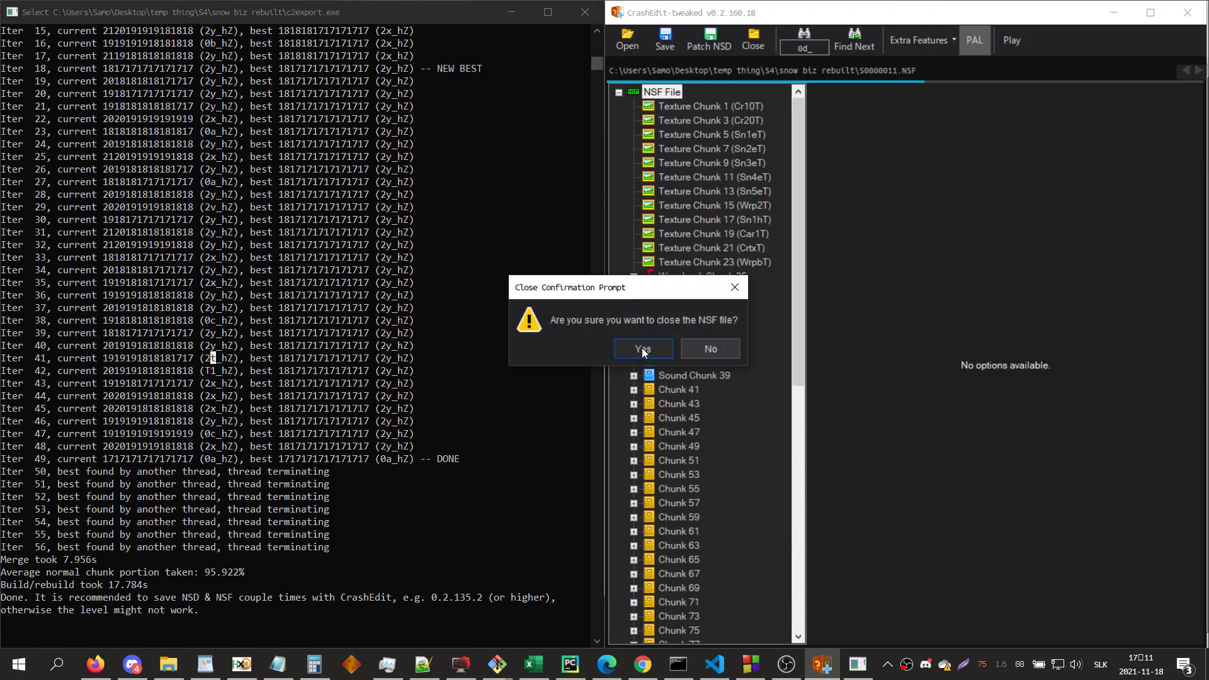
left_click(641, 347)
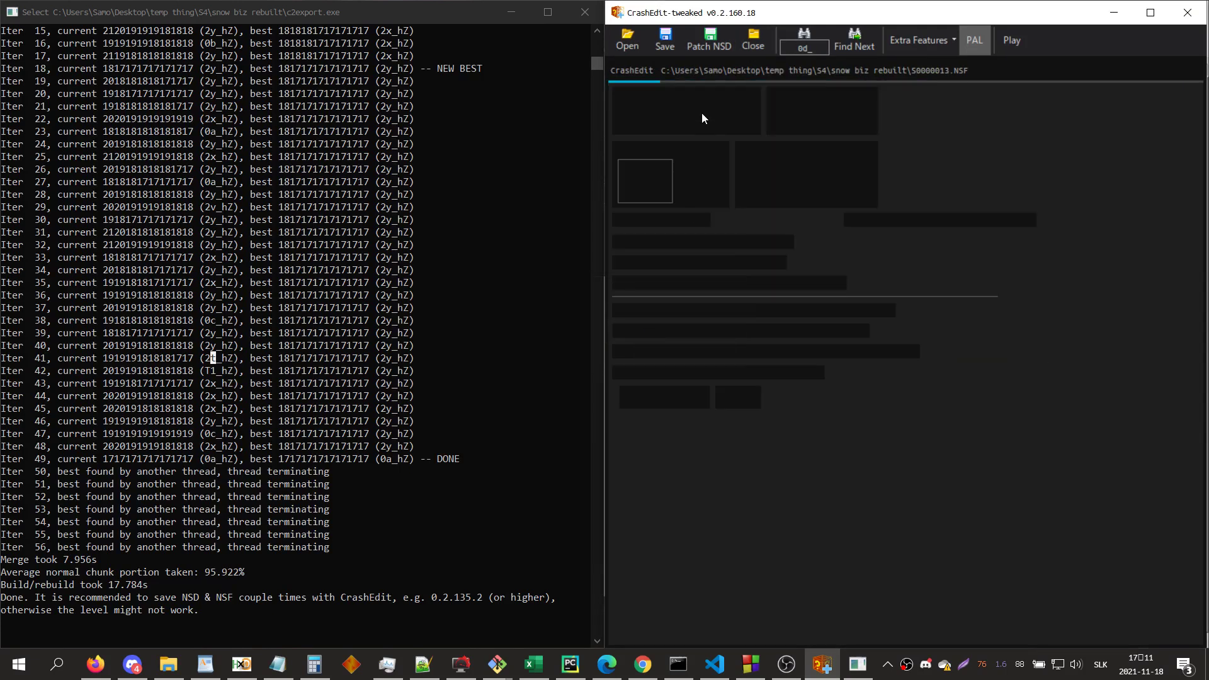
left_click(632, 47)
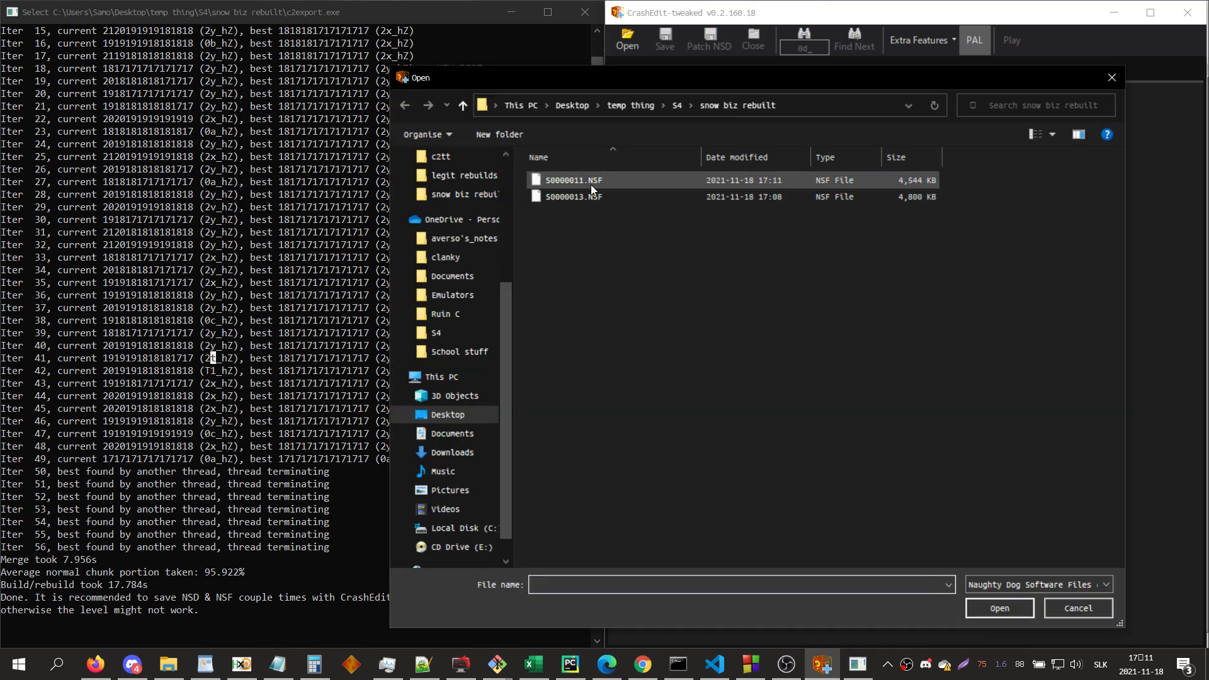
double_click(591, 184)
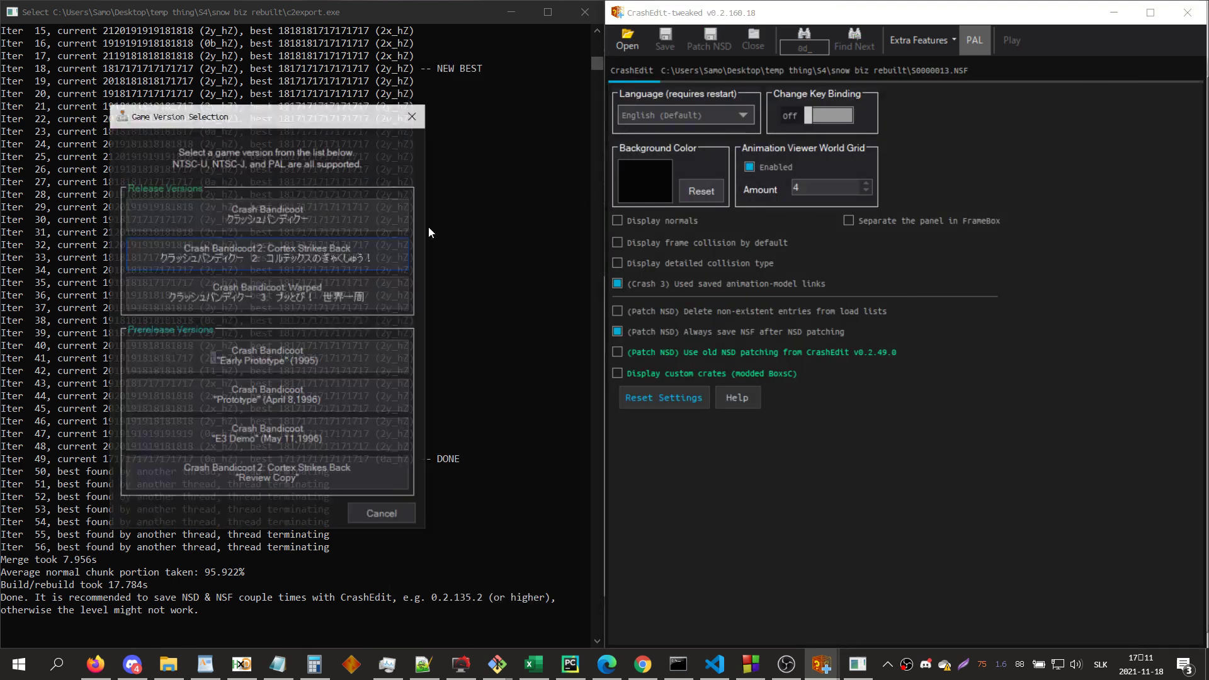
left_click(400, 262)
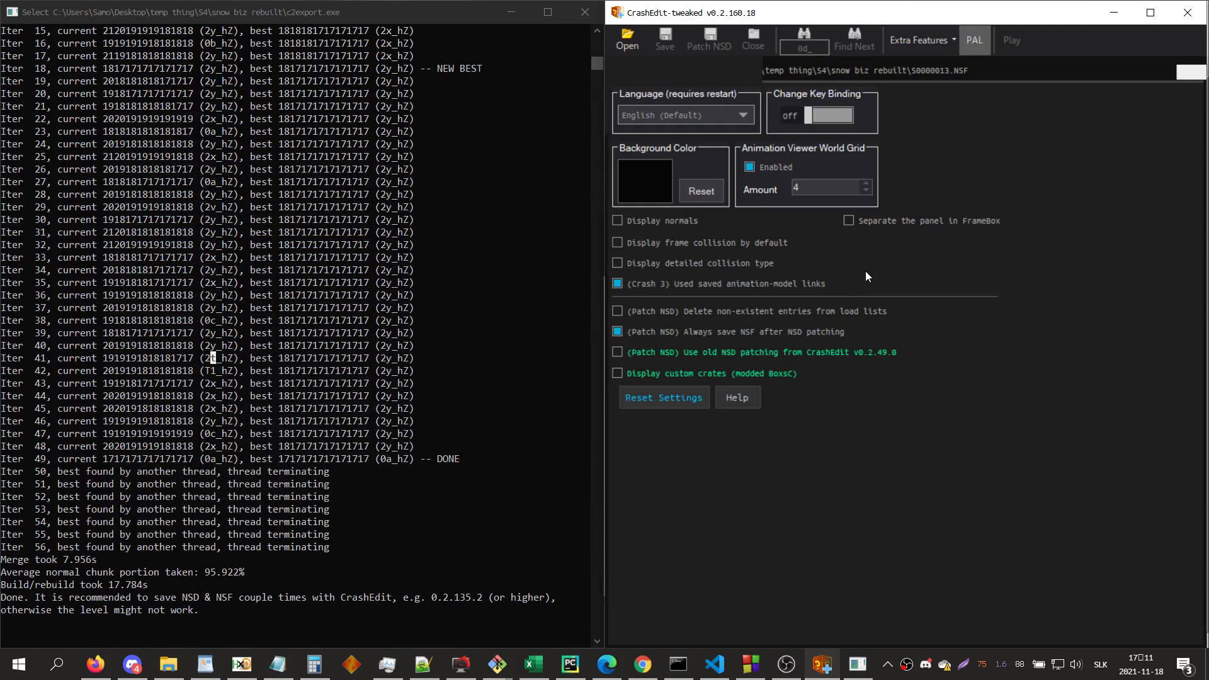
scroll(770, 278, "down", 12)
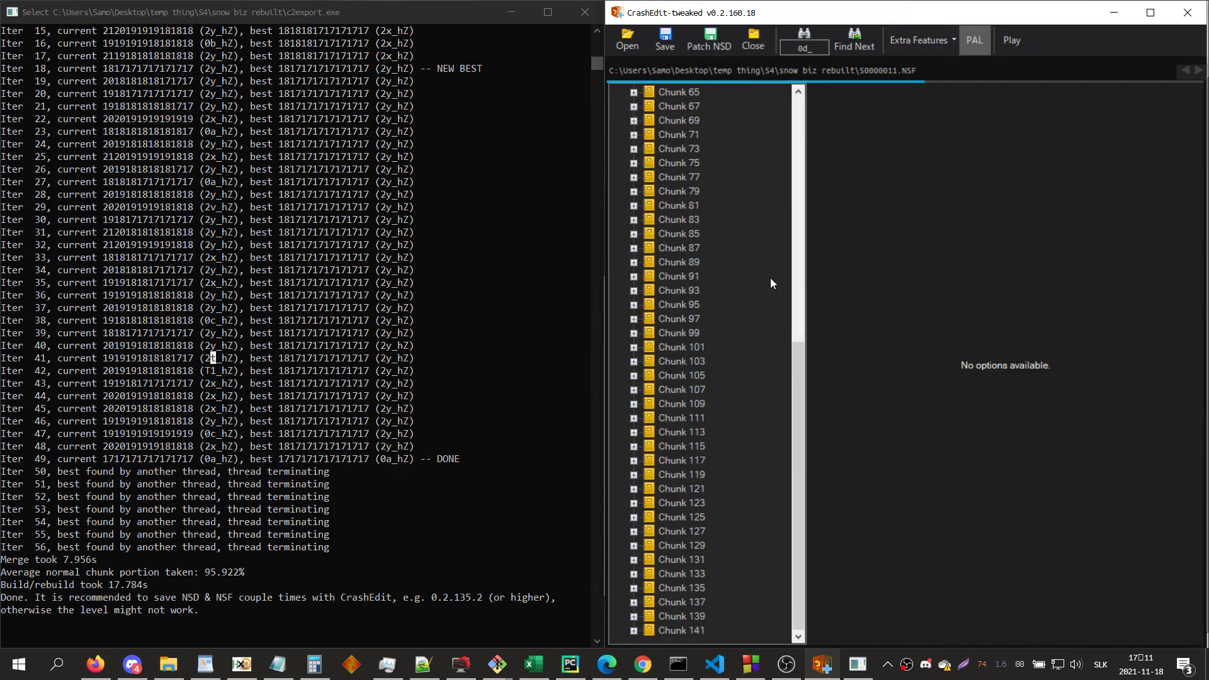
- Clear the c2export console and close the rebuilt S0000011.NSF in CrashEdit
left_click(466, 364)
key("Escape")
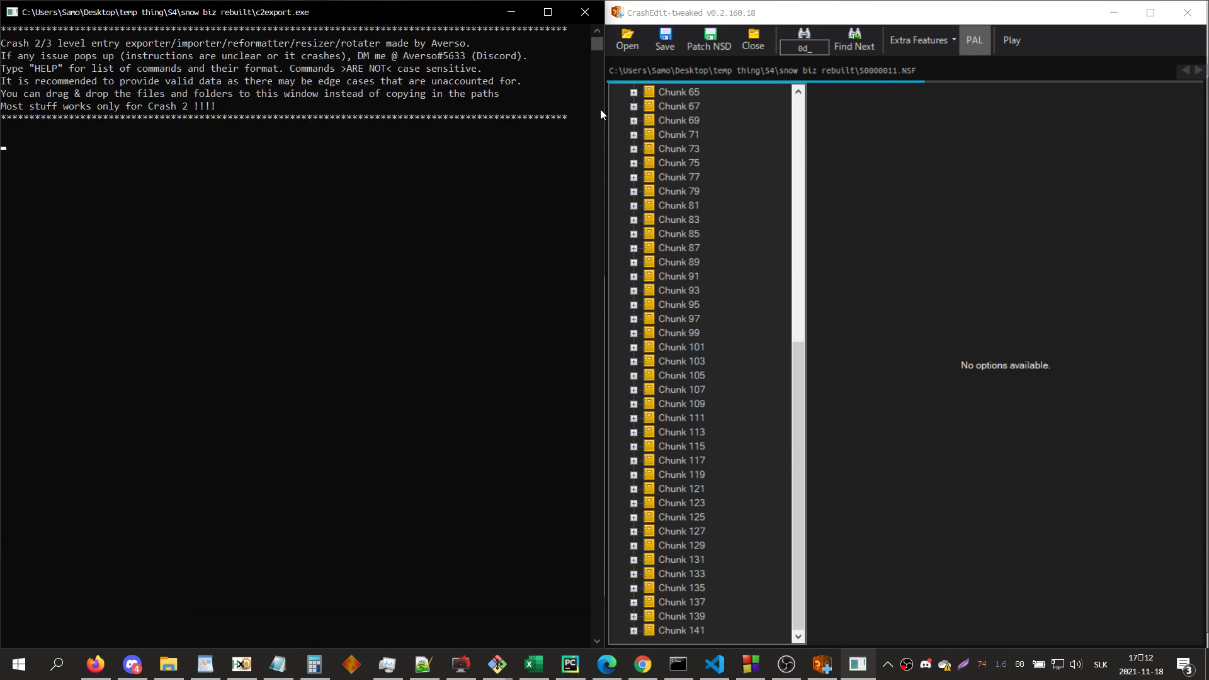
left_click(783, 137)
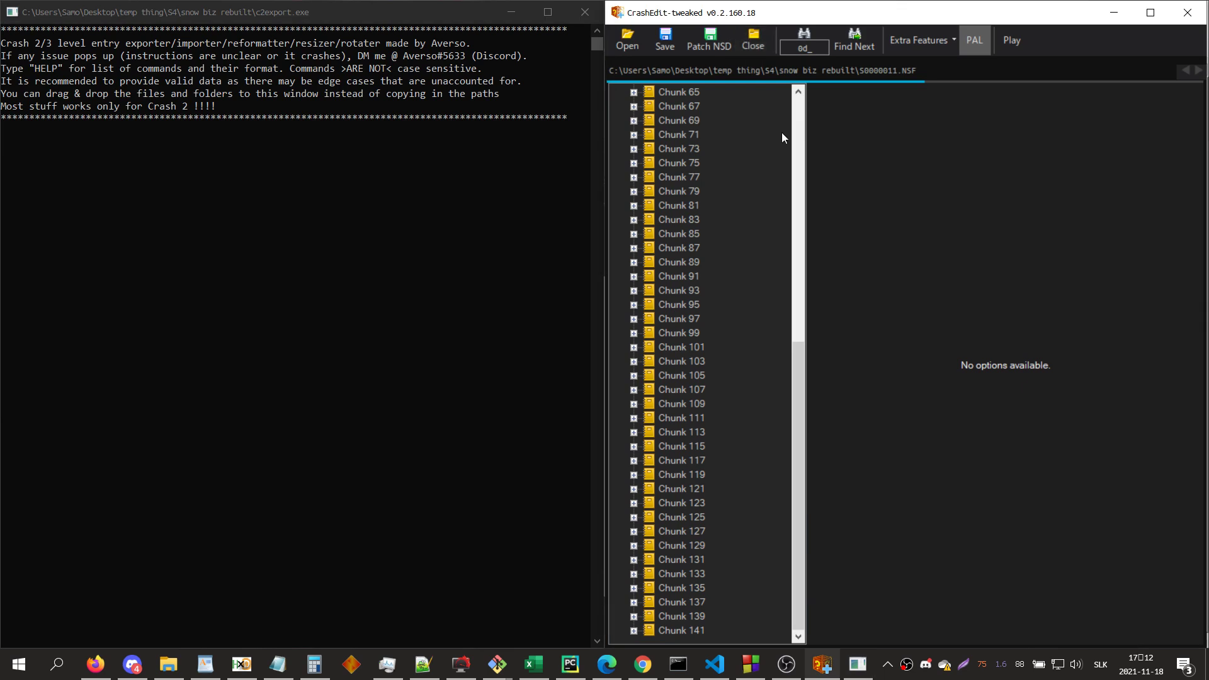
left_click(759, 44)
left_click(646, 346)
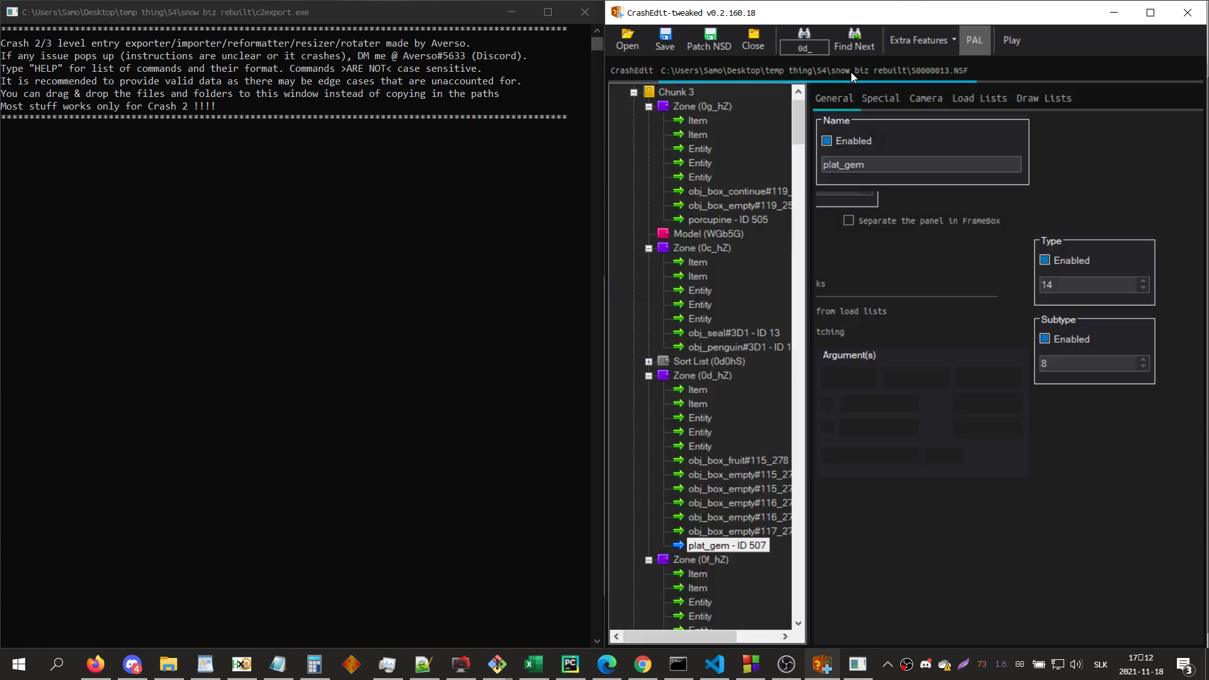
- Write the ll_analyze command at the c2export prompt without running it
left_click(333, 263)
type("ll_")
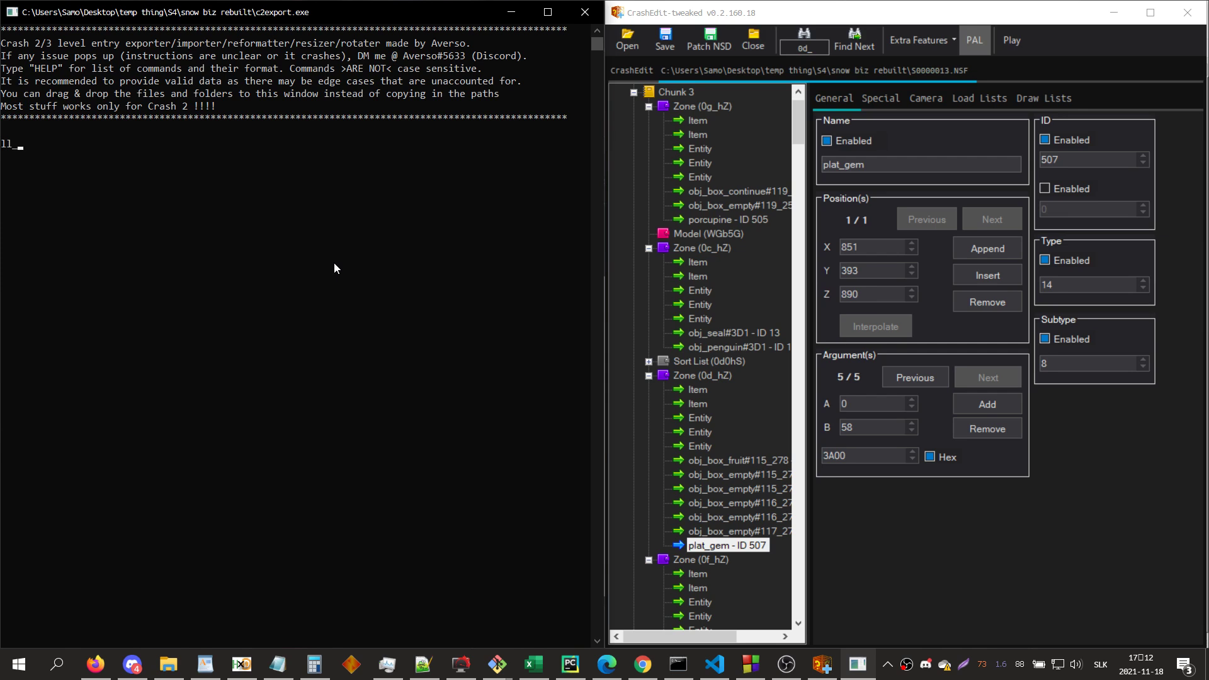
type("analyze")
- Remove entity ID 15 from Draw List B of the first camera entity in Zone 0d_hZ of S0000013.NSF
left_click(699, 403)
left_click(704, 418)
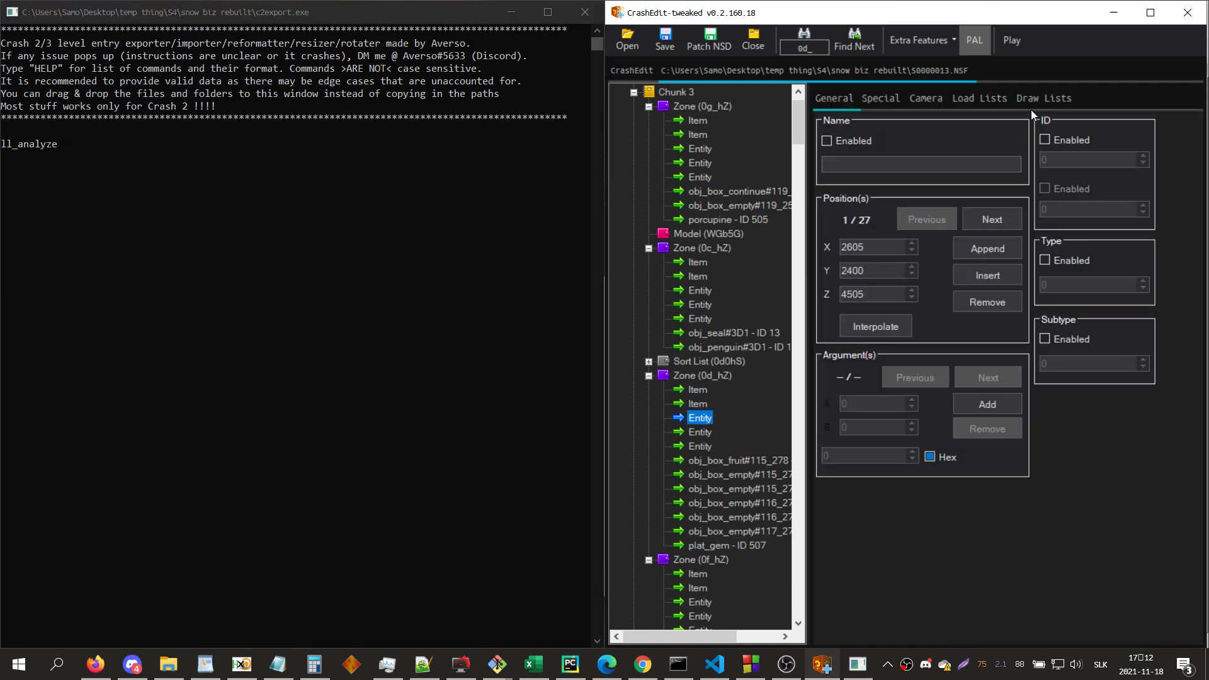
left_click(1031, 99)
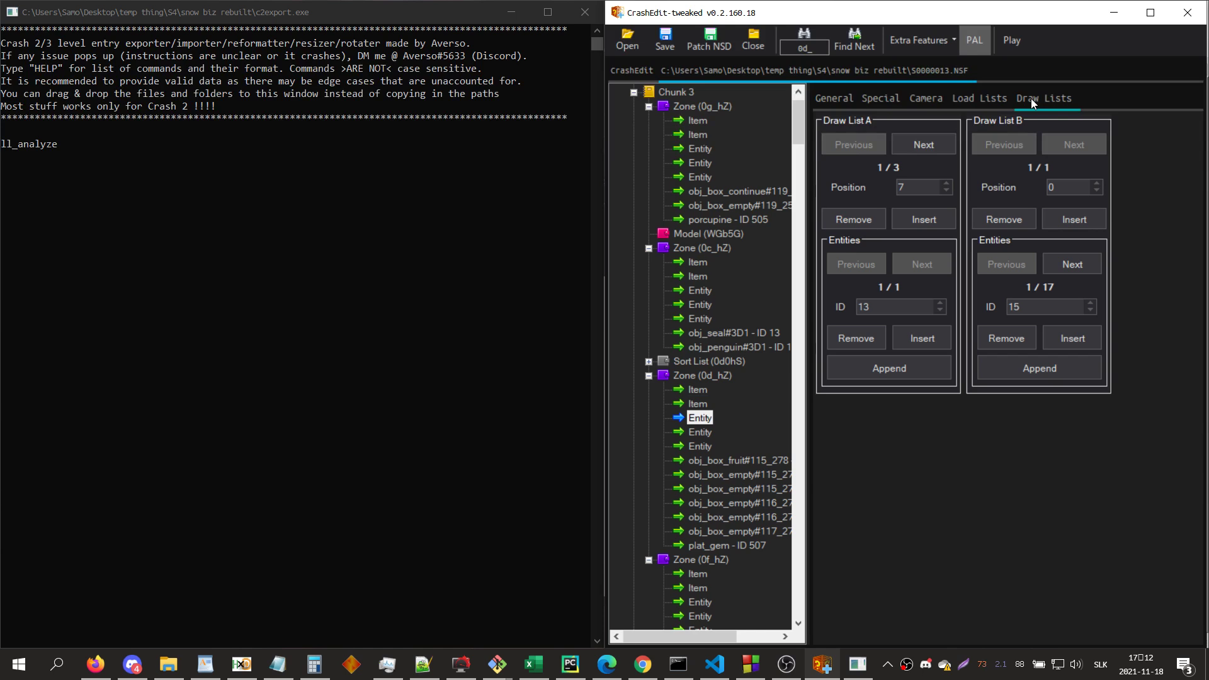
left_click(1008, 339)
- Set the entity count byte in the first item of Zone 0d_hZ to 06
left_click(749, 370)
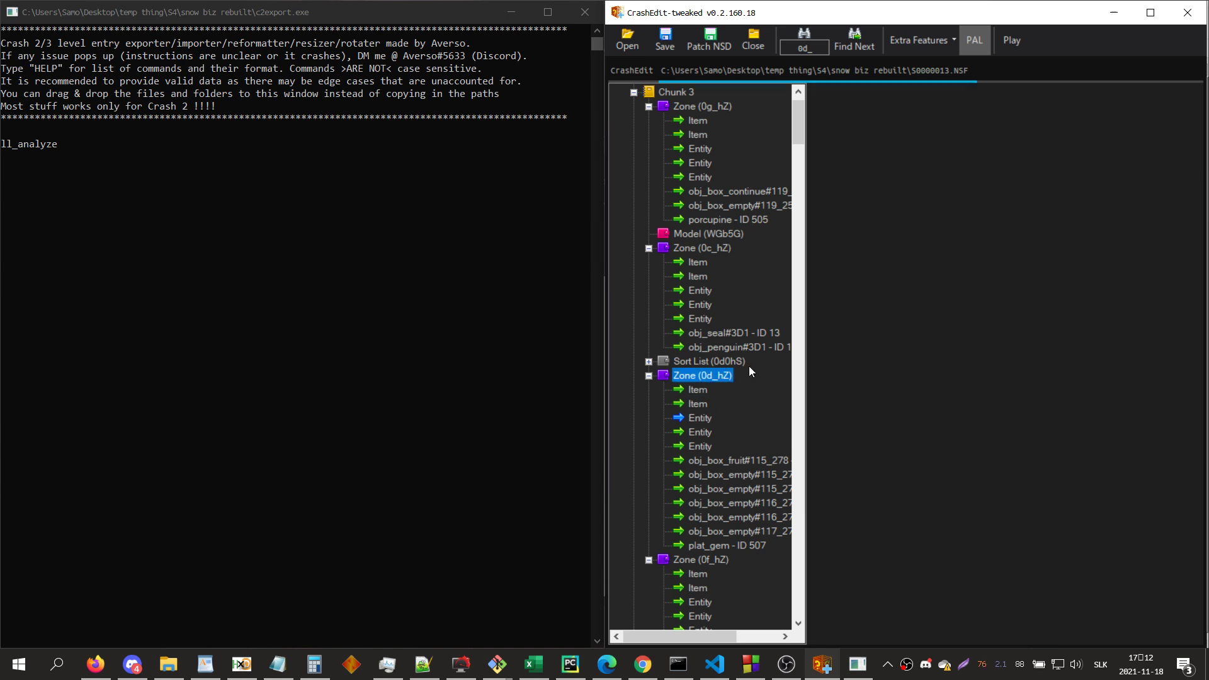
left_click(703, 390)
key("Down")
key("Down")
key("Down")
key("Down")
key("Down")
key("Down")
key("Down")
key("Down")
key("Down")
key("Down")
key("Down")
key("Down")
key("Down")
key("Down")
key("Down")
key("Down")
key("Right")
key("Right")
key("Right")
key("Right")
key("Right")
key("Right")
key("Right")
key("Right")
key("Right")
key("Right")
key("Right")
key("Right")
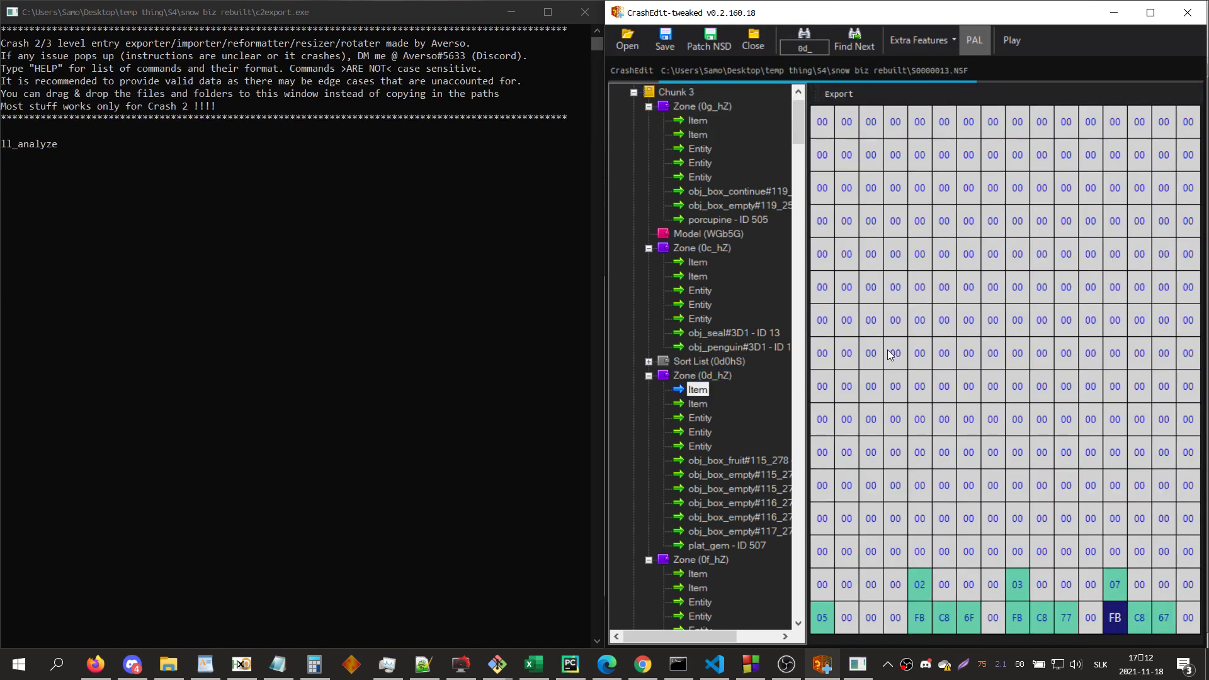
key("Up")
type("06")
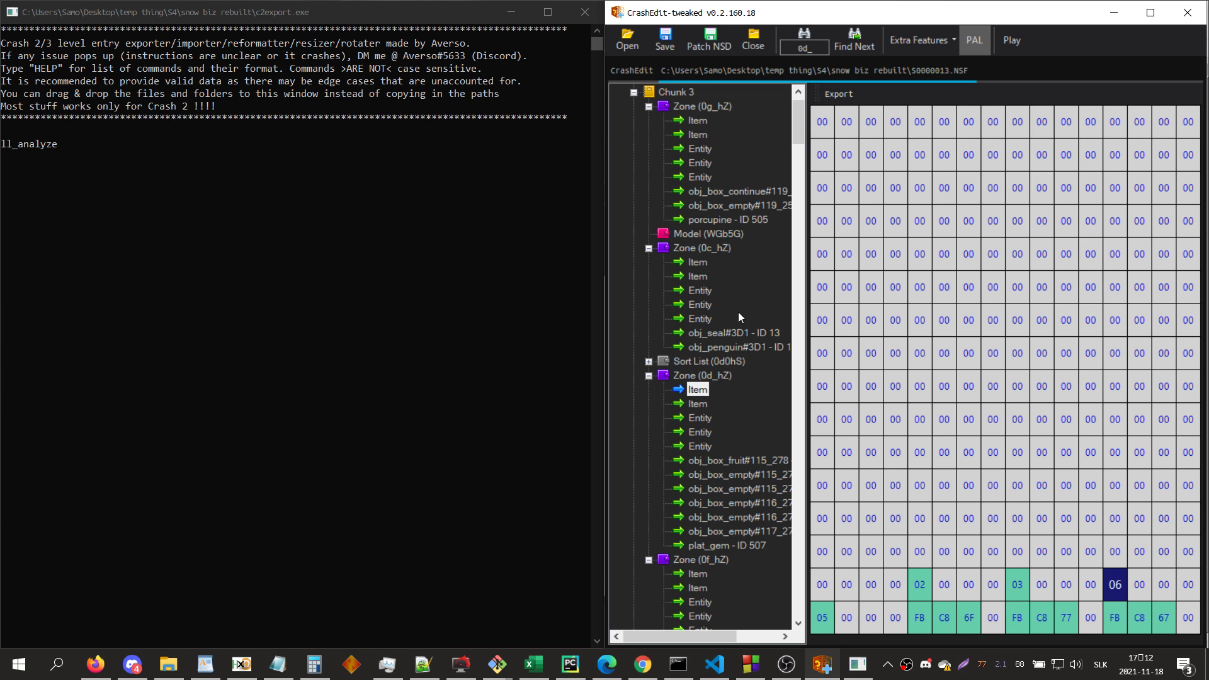
right_click(724, 376)
left_click(696, 377)
right_click(695, 376)
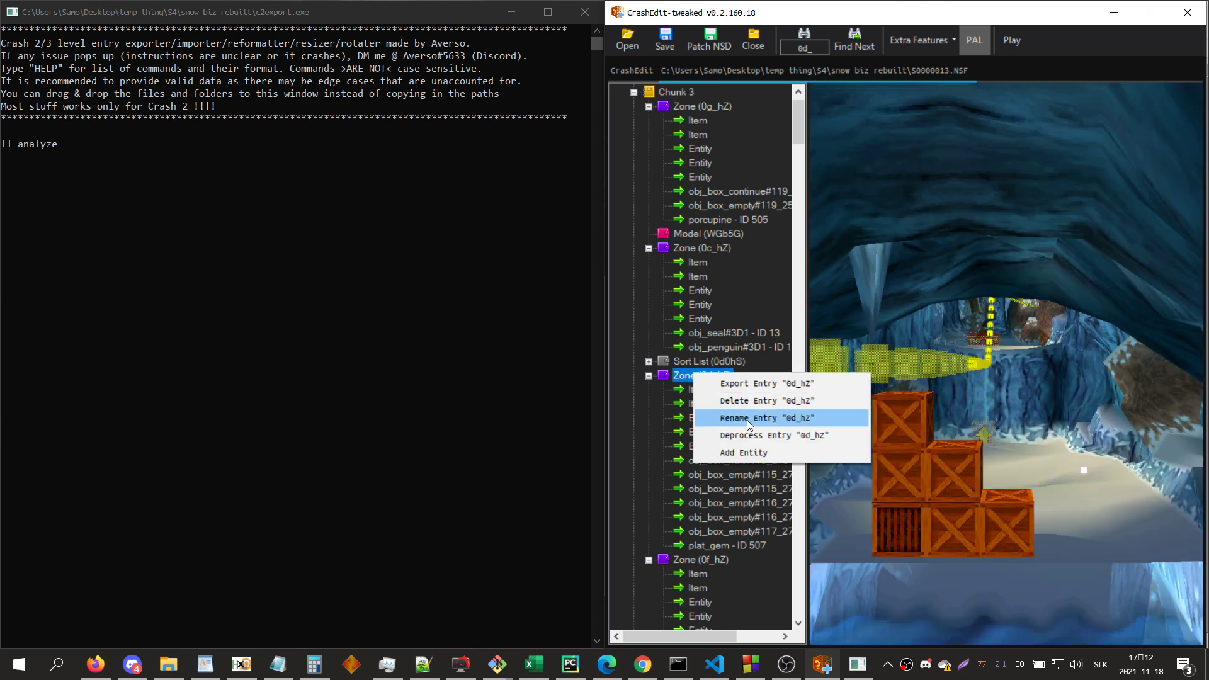
left_click(686, 376)
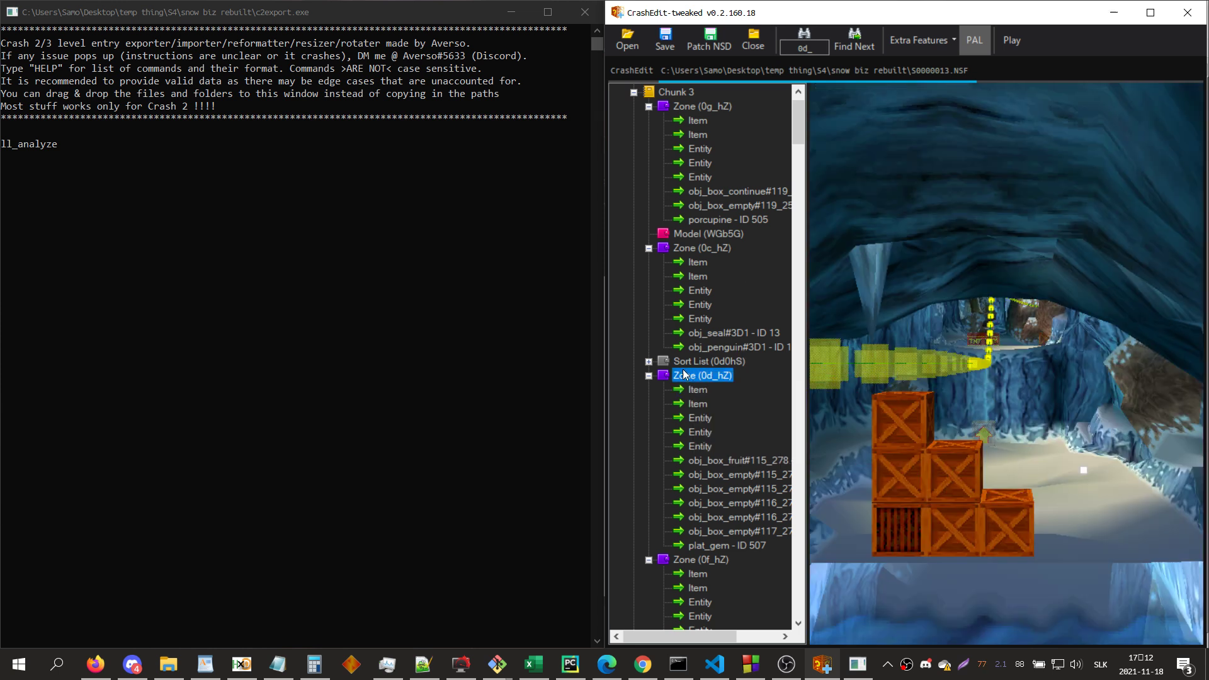
- Set the sort list reference of Zone 0d_hZ's first camera entity to 0d0iS and save S0000013.NSF
left_click(702, 418)
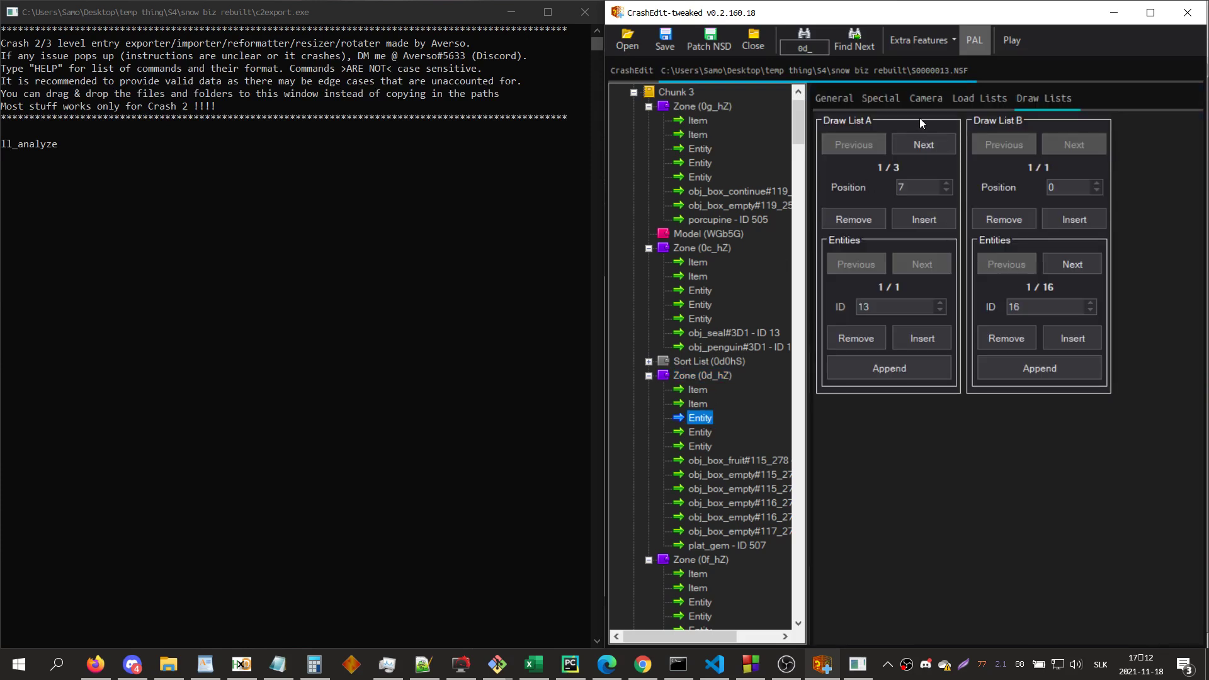
left_click(923, 101)
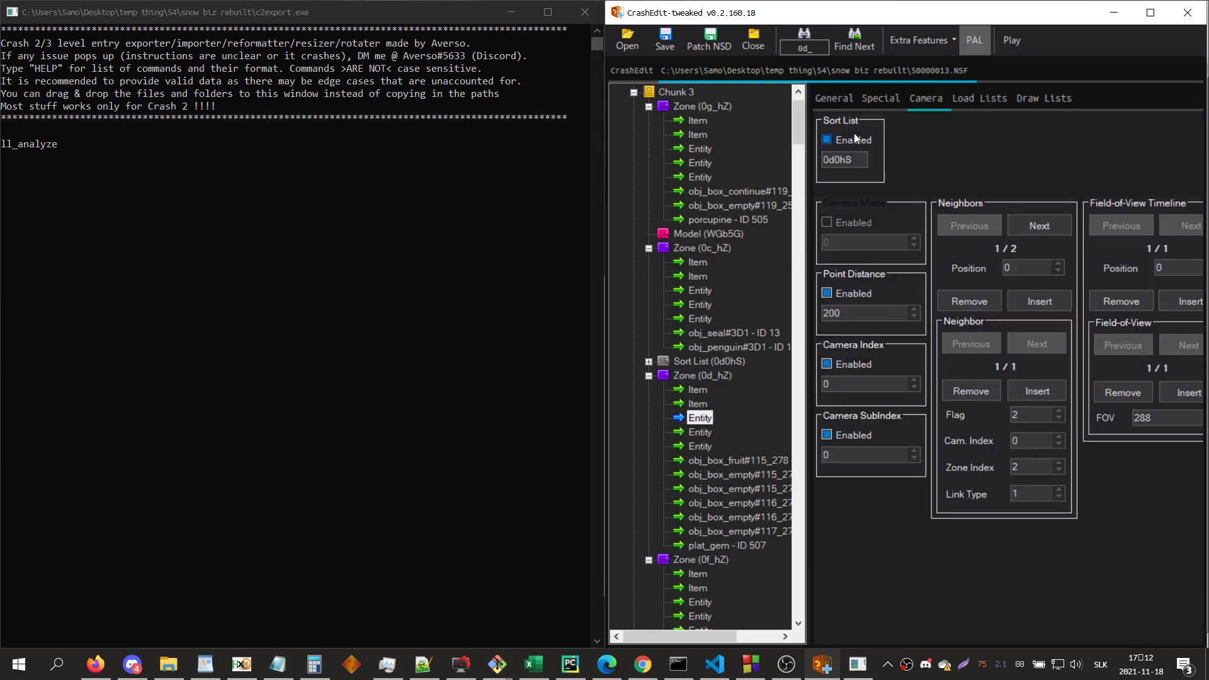
key("BackSpace")
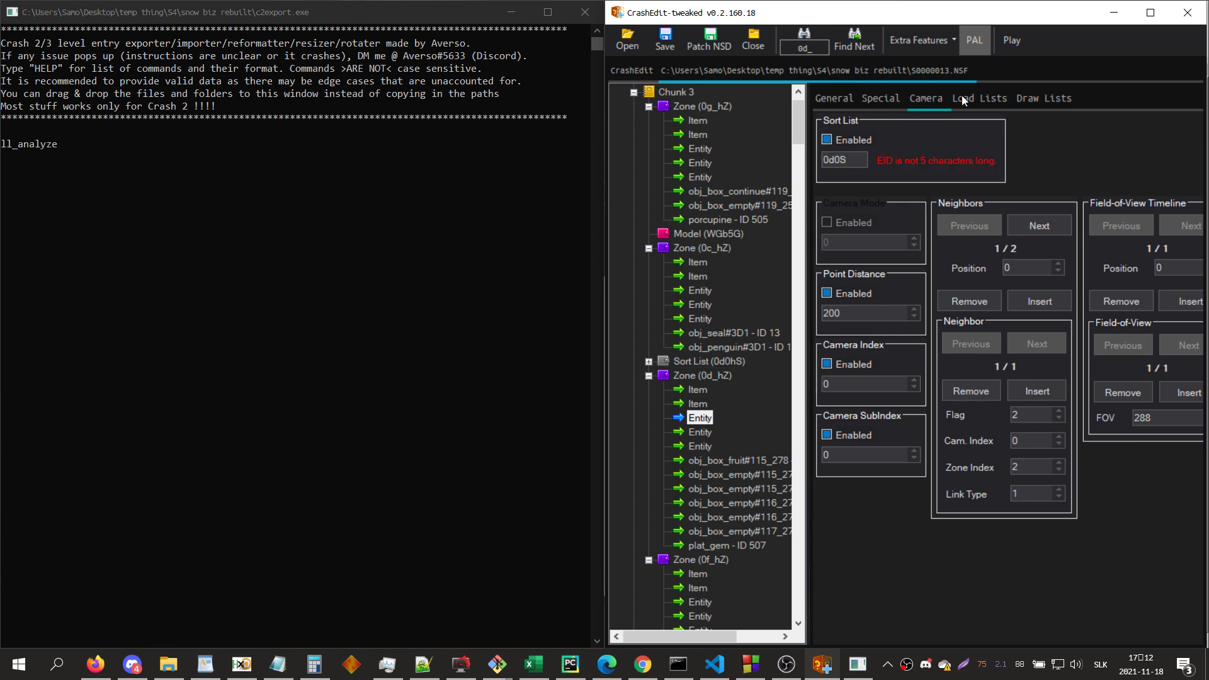
type("i")
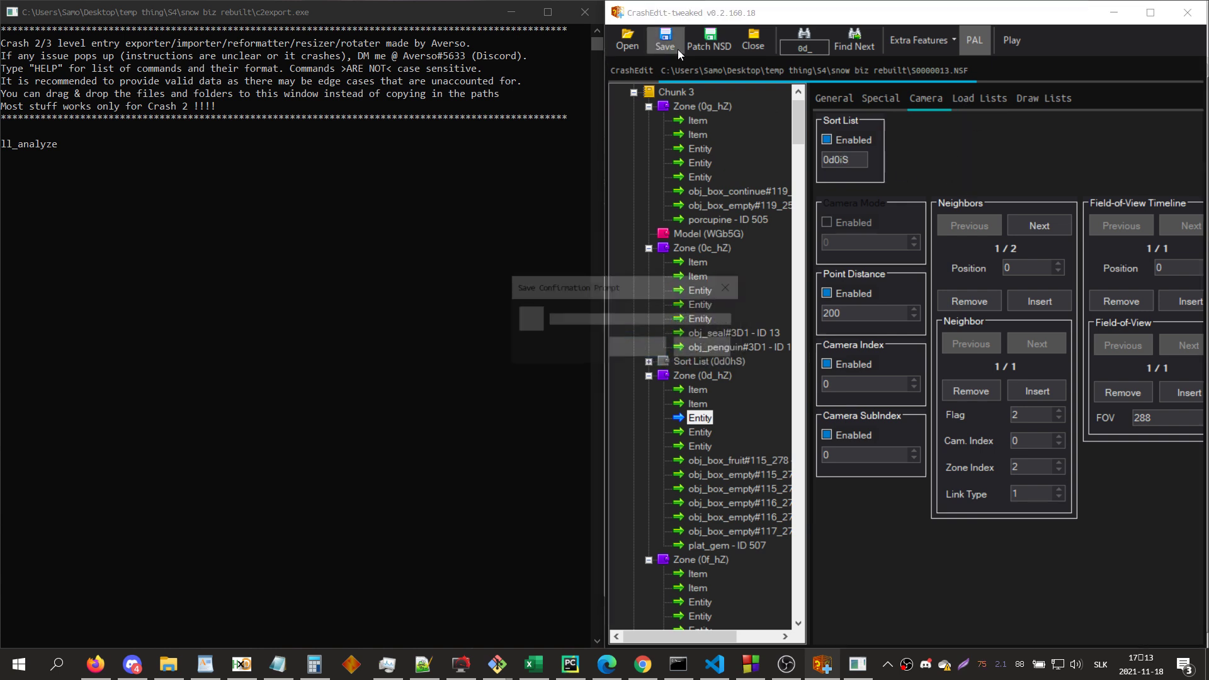
- Run ll_analyze in c2export on S0000013.NSF and bring CrashEdit back beside the report
left_click(168, 664)
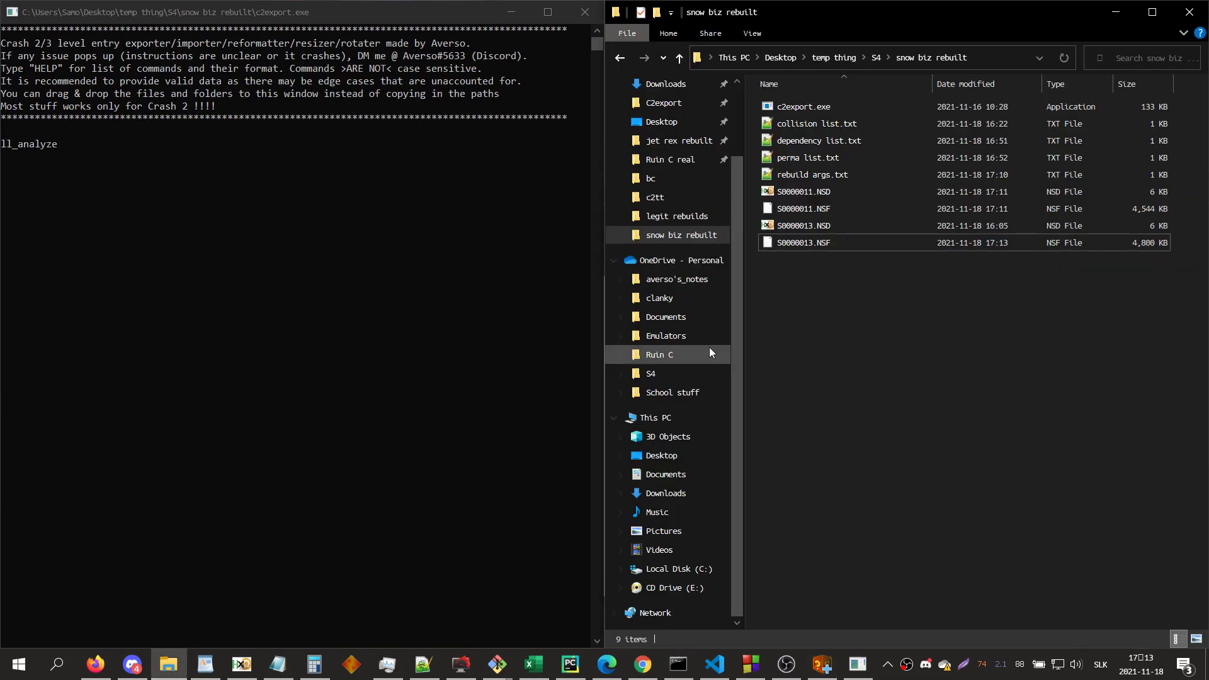
left_click(825, 242)
right_click(825, 242)
left_click(429, 204)
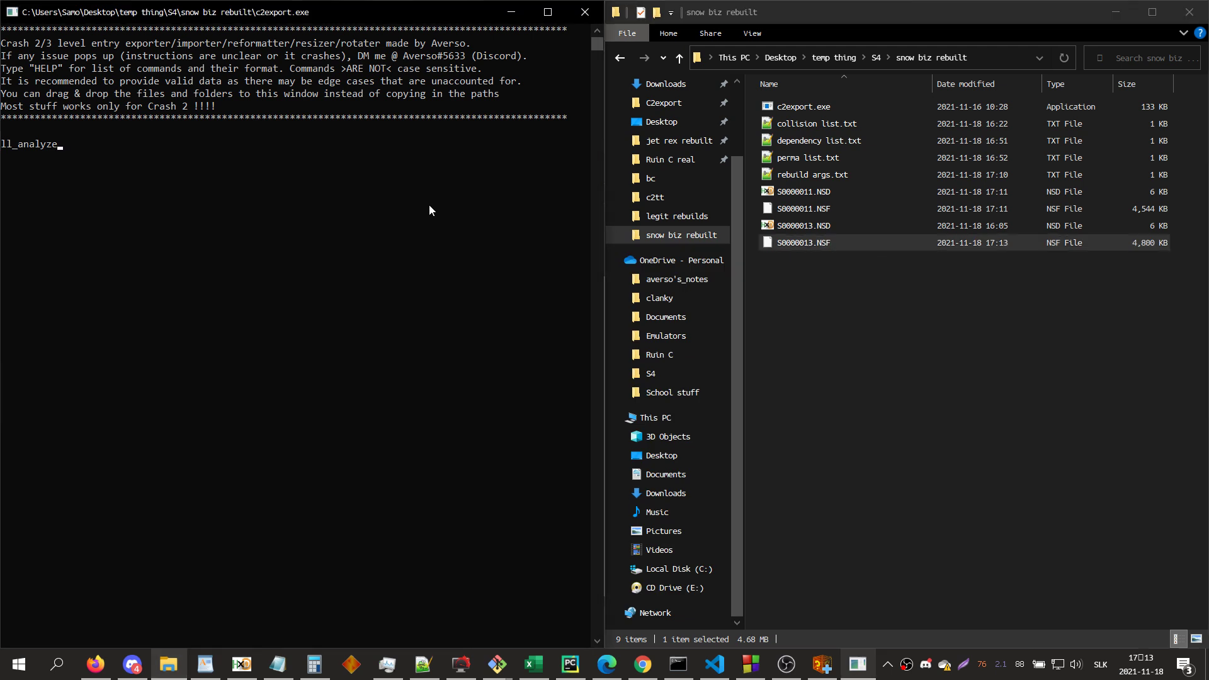
type("ll_analyze")
key("Return")
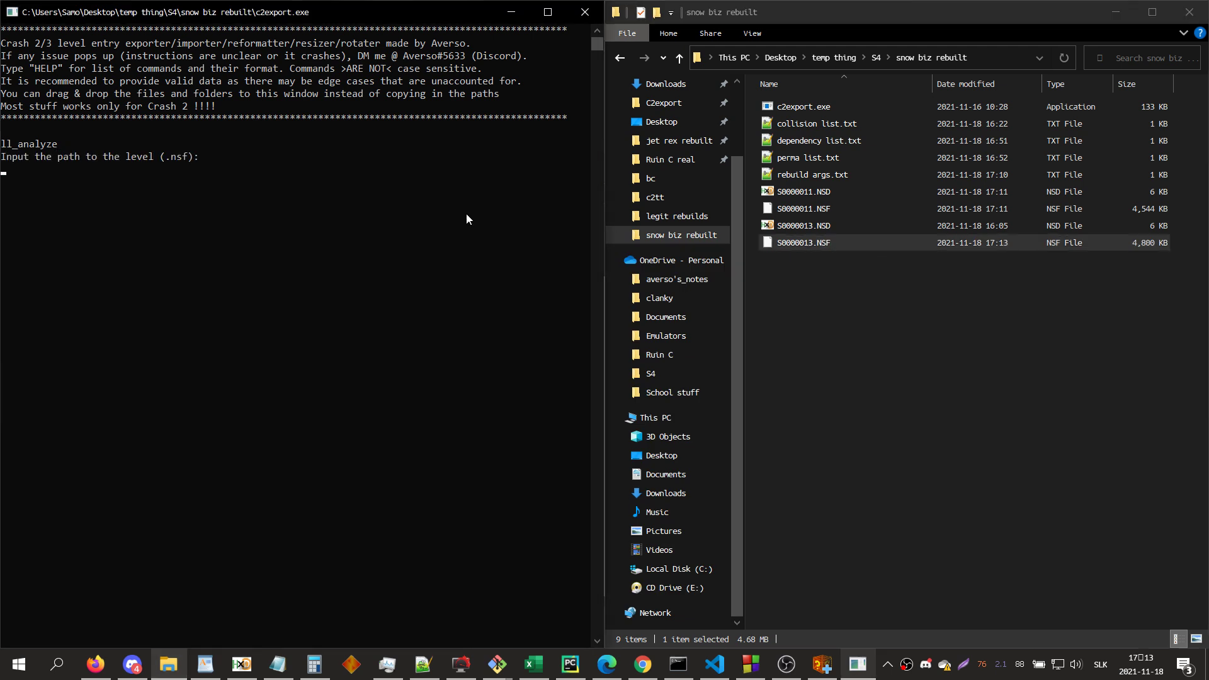
left_click_drag(822, 248, 358, 326)
key("Return")
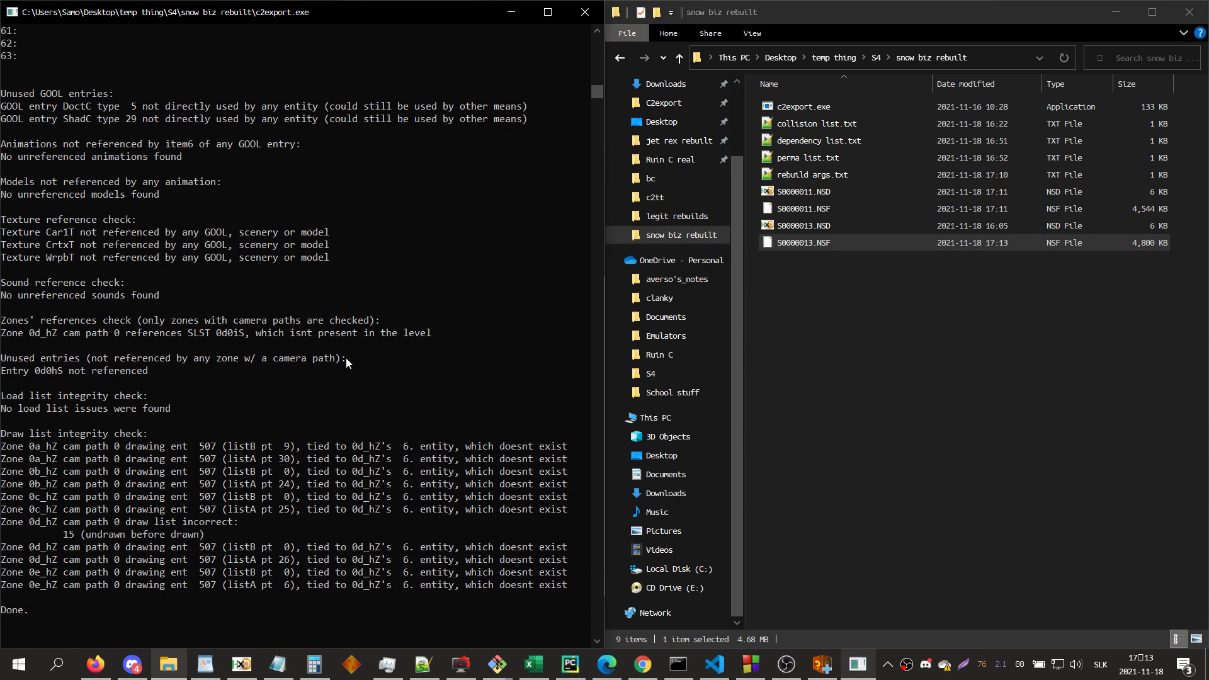
left_click(1121, 15)
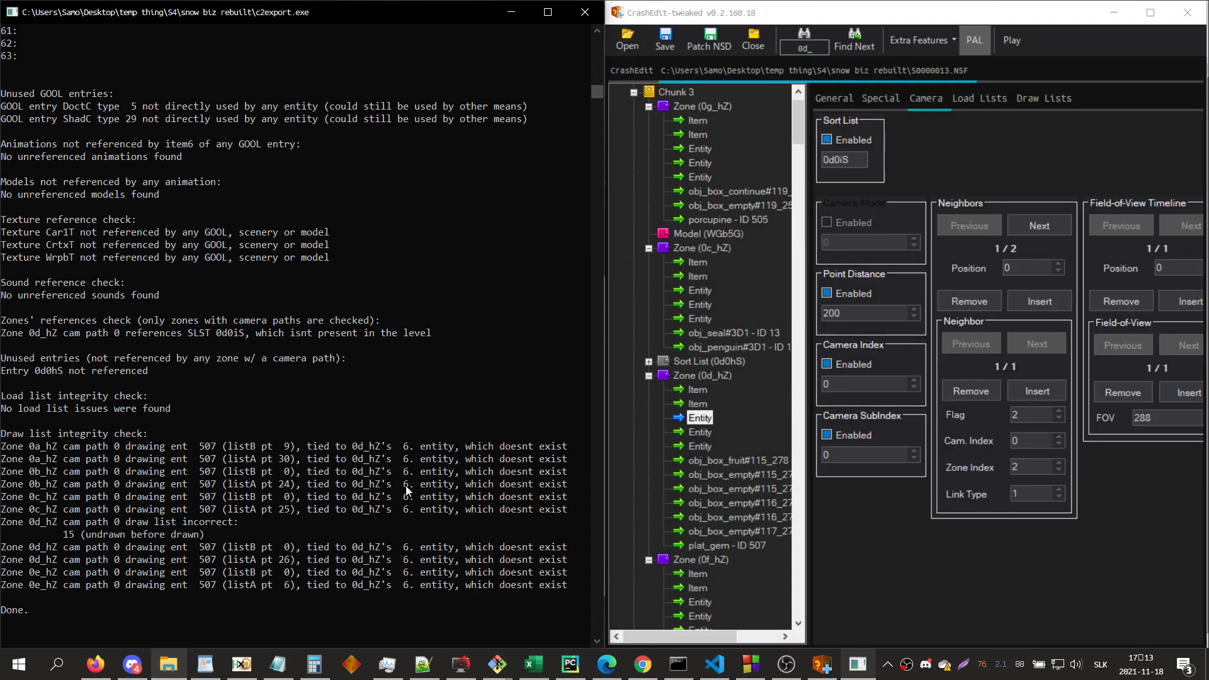
- Return to the start of the ll_analyze report and examine the item count warning and the entity ID usage list
scroll(406, 489, "up", 3)
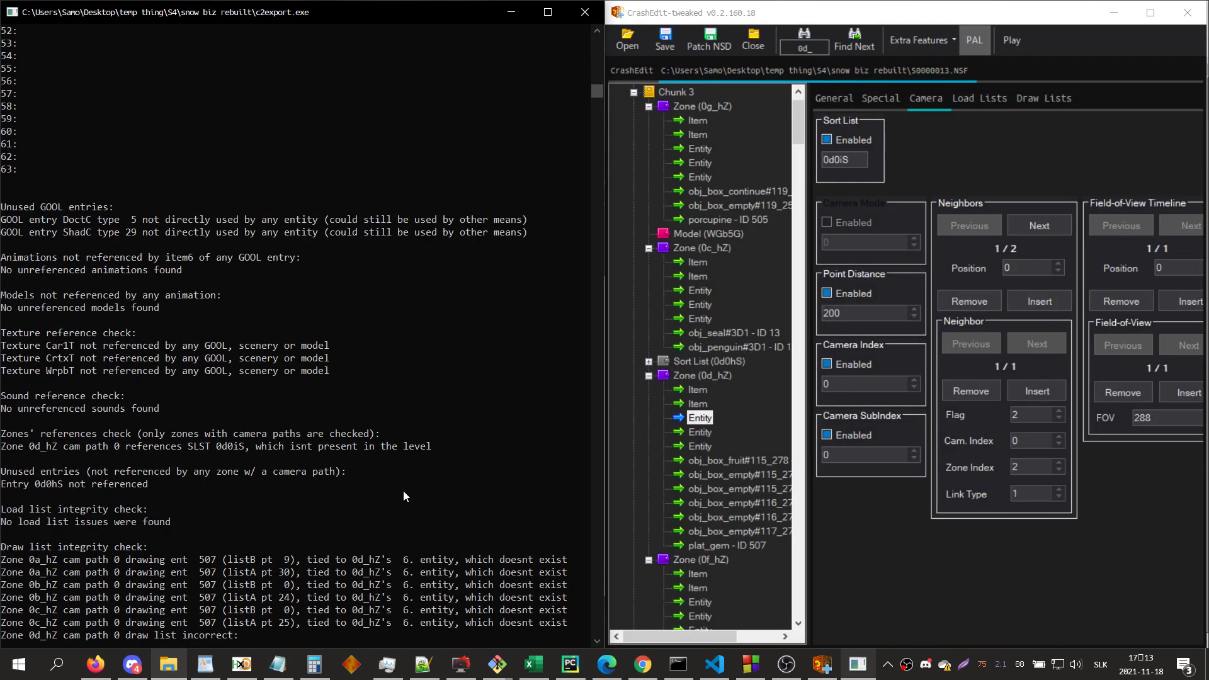
scroll(403, 490, "up", 10)
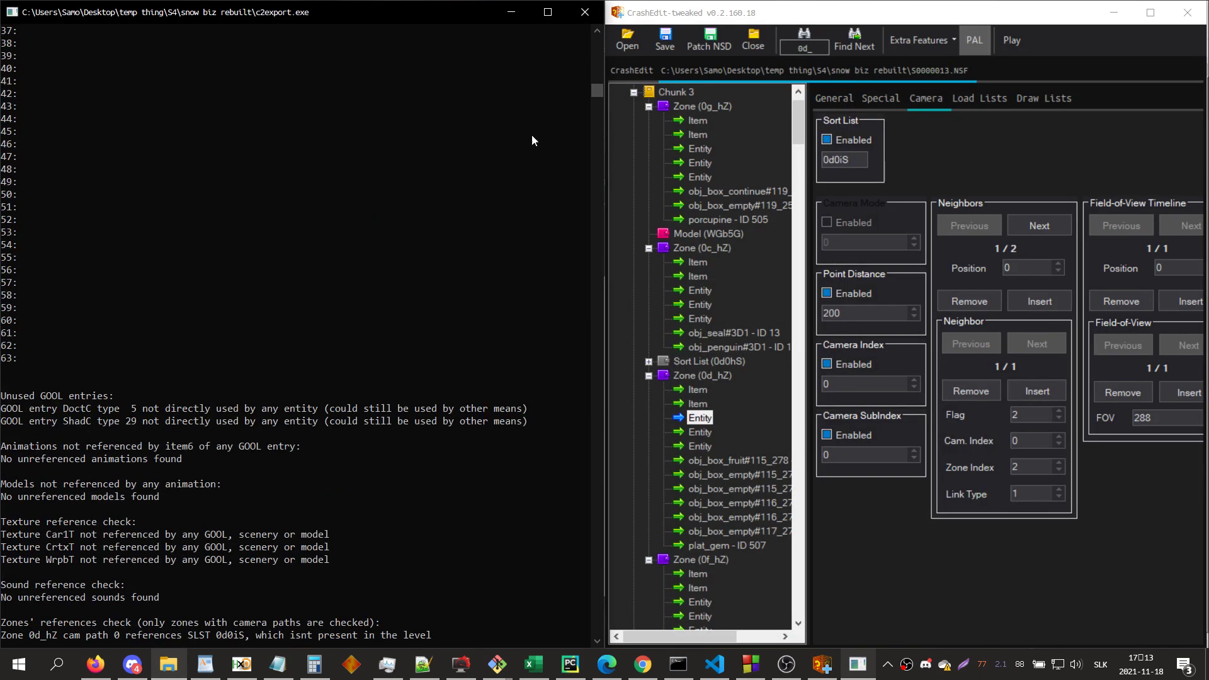
left_click_drag(595, 90, 596, 39)
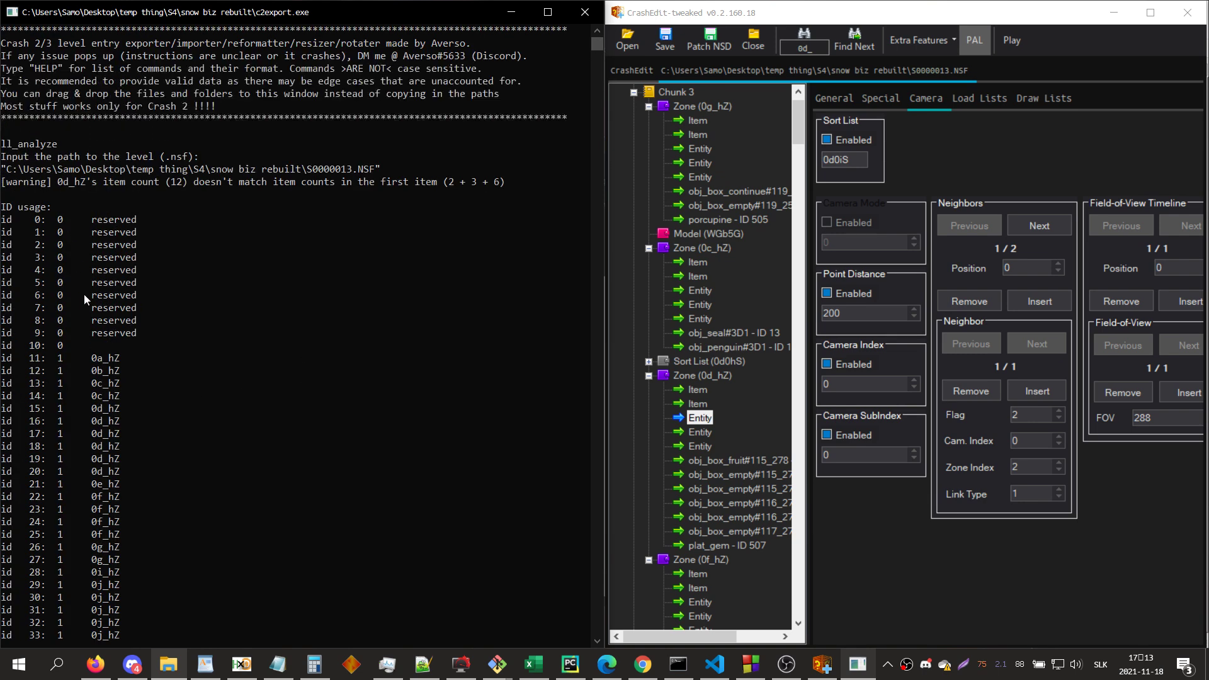
scroll(85, 298, "down", 3)
scroll(85, 299, "down", 20)
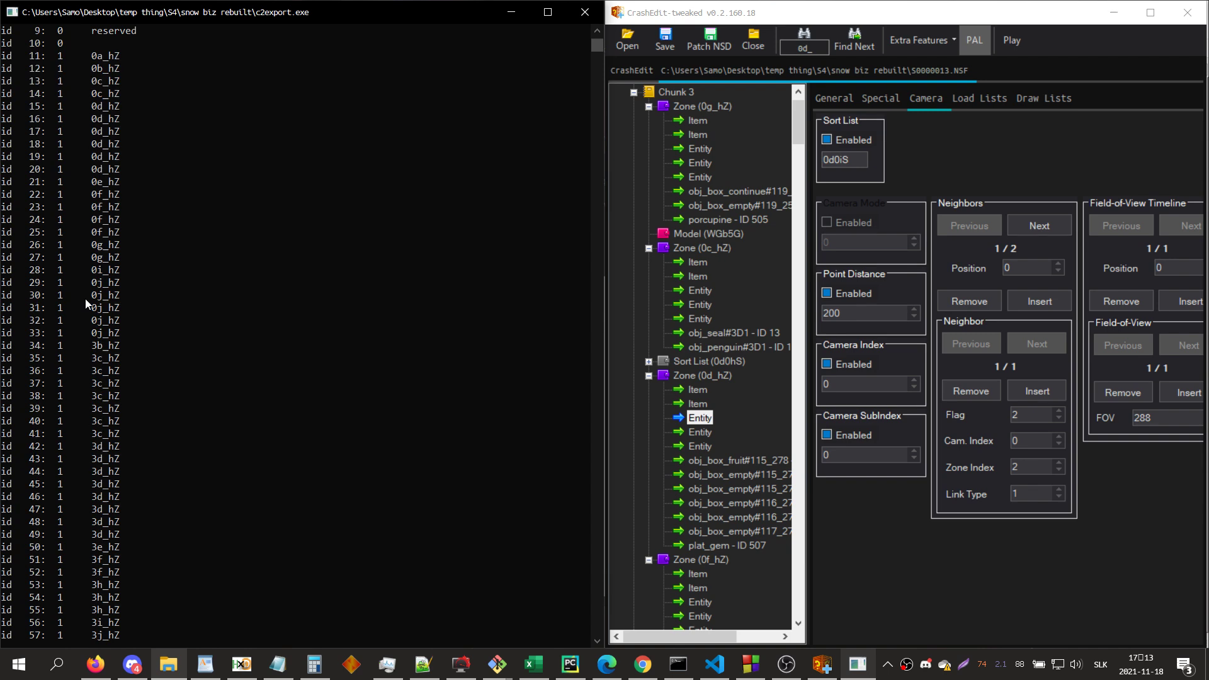
scroll(85, 299, "down", 20)
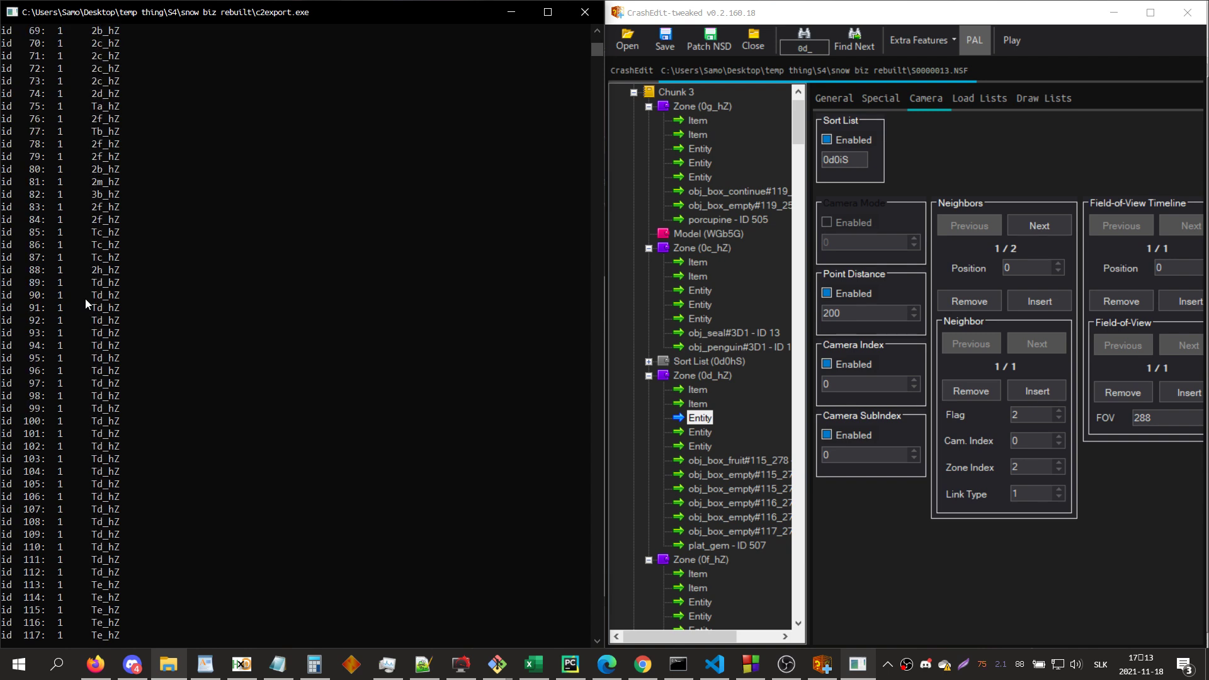
scroll(85, 298, "down", 17)
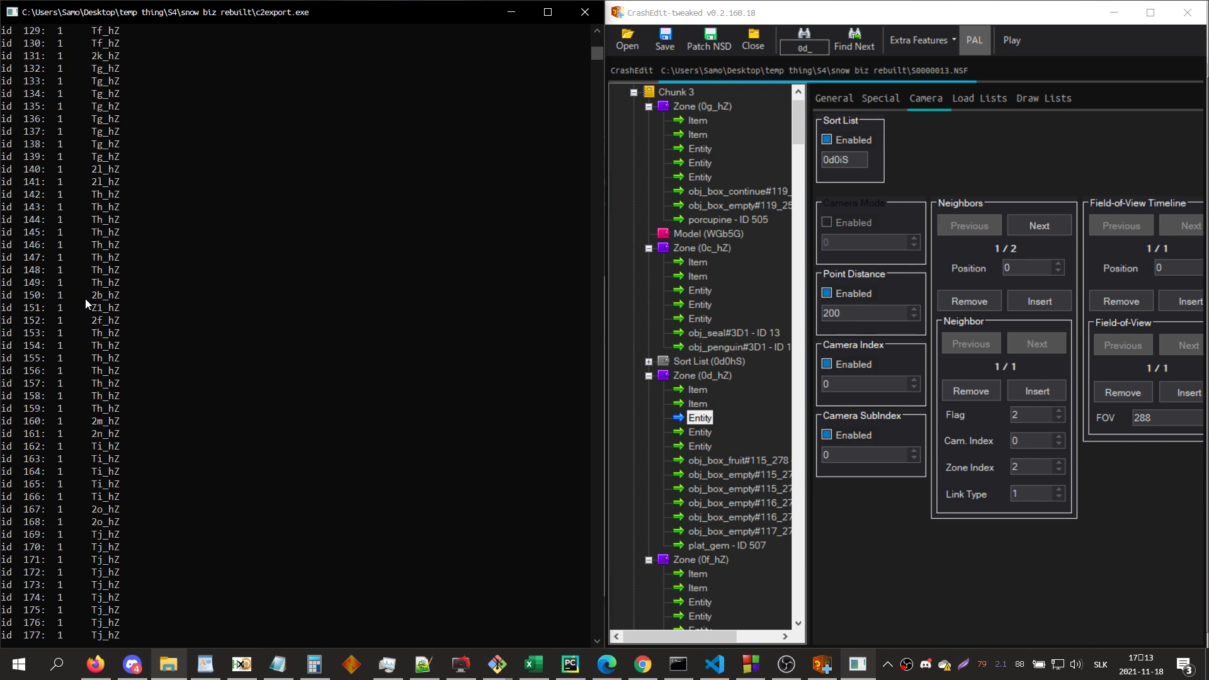
scroll(85, 299, "down", 9)
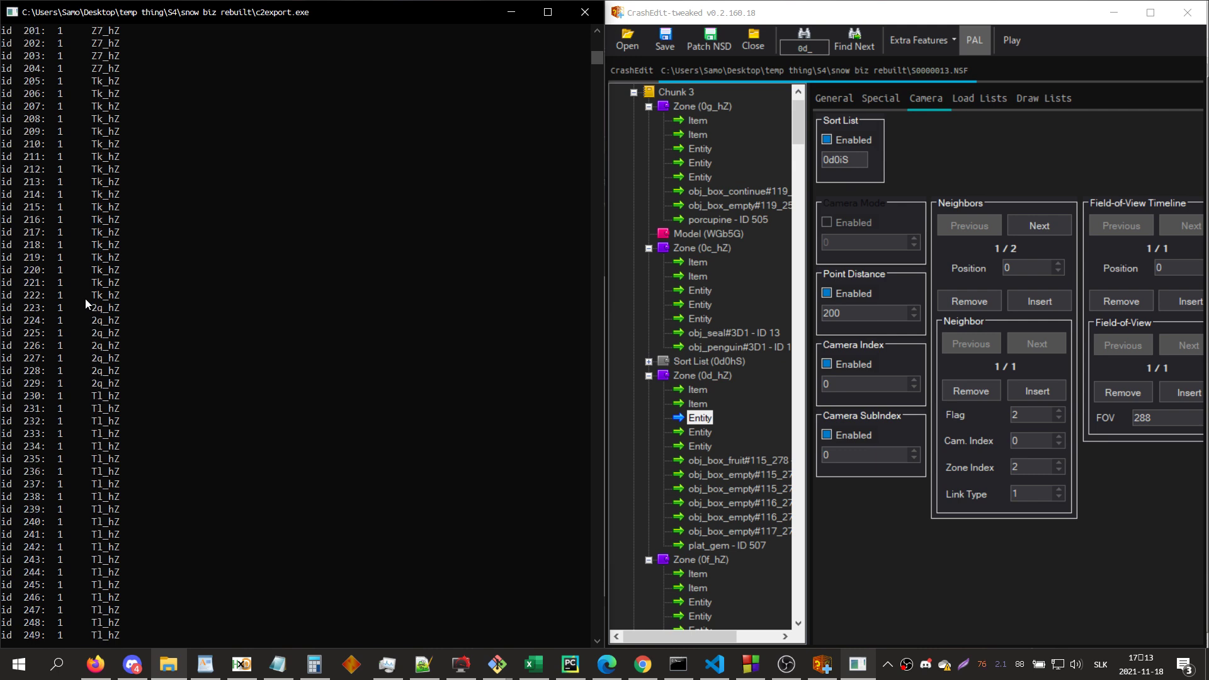
scroll(85, 298, "down", 17)
scroll(85, 299, "down", 20)
scroll(85, 299, "down", 20)
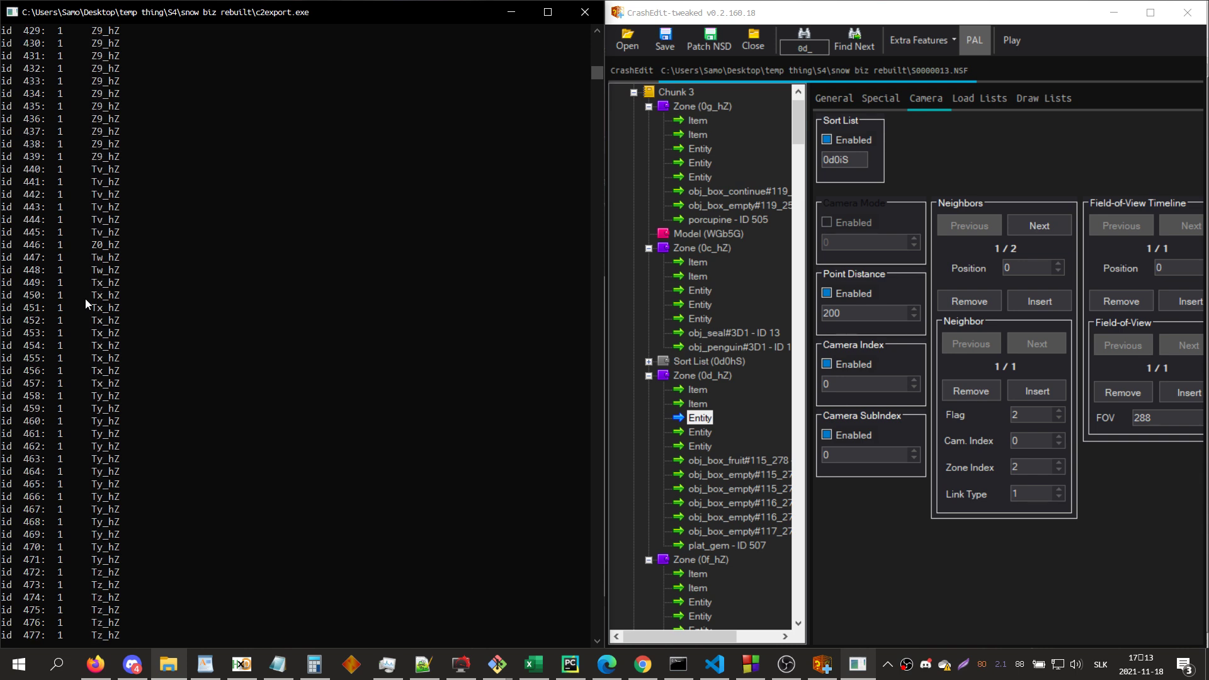
scroll(85, 298, "down", 20)
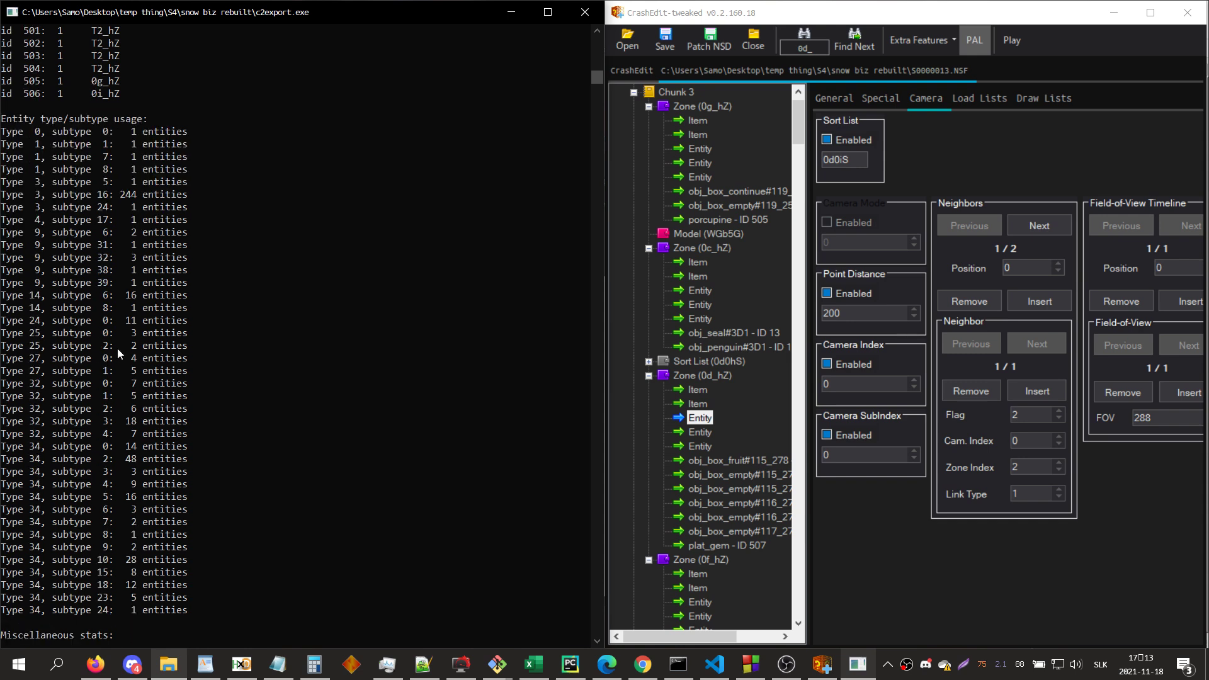
- Examine the entity type/subtype usage section, highlighting the entity counts for type 3 subtype 16 and several type 34 subtypes
left_click_drag(217, 605, 208, 124)
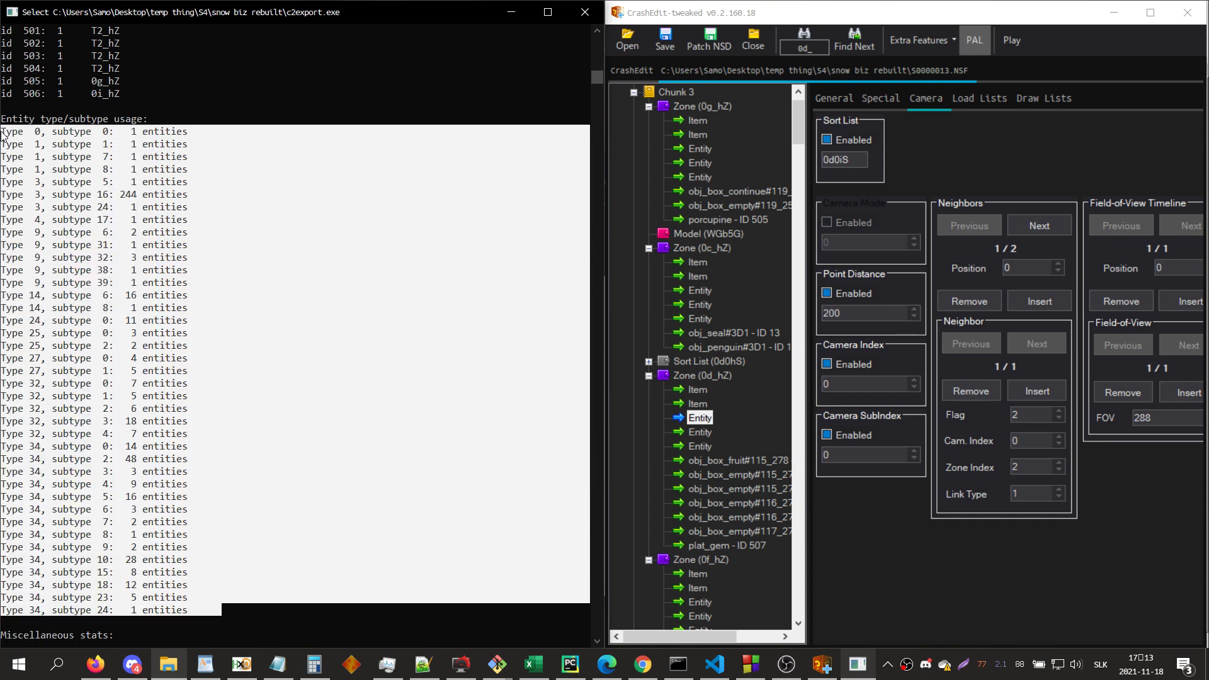
left_click(207, 123)
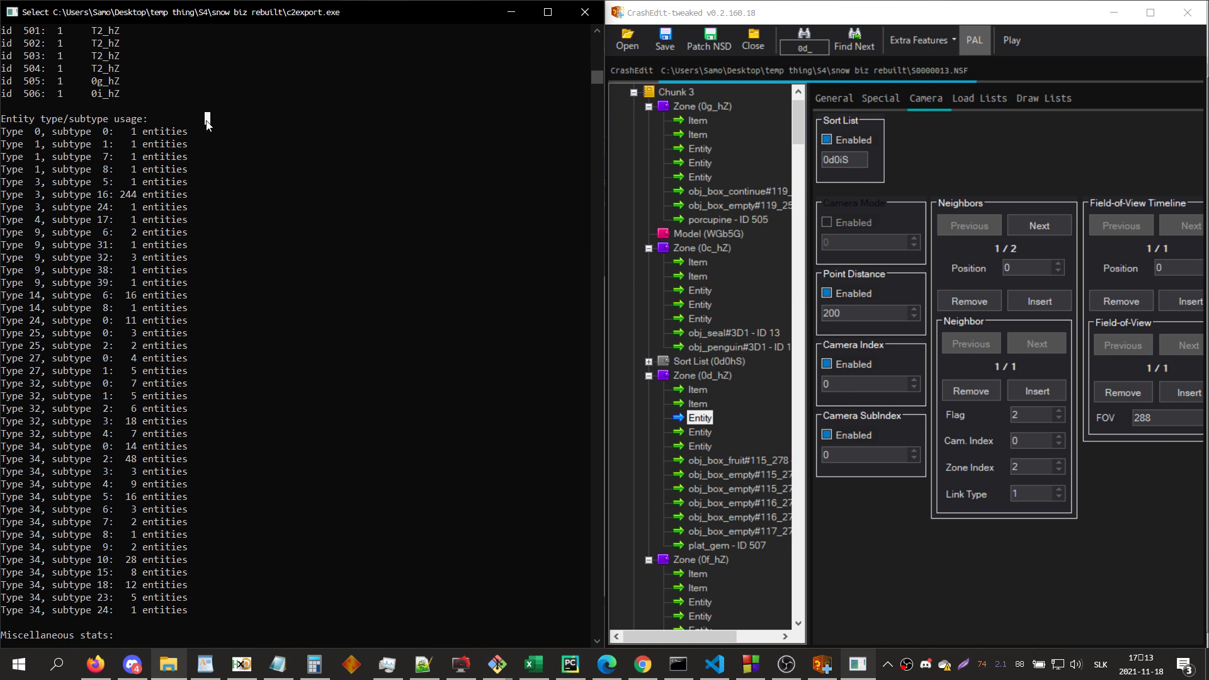
double_click(130, 195)
double_click(133, 458)
left_click(129, 446)
left_click_drag(130, 448, 140, 449)
left_click_drag(129, 588, 139, 587)
scroll(135, 580, "down", 3)
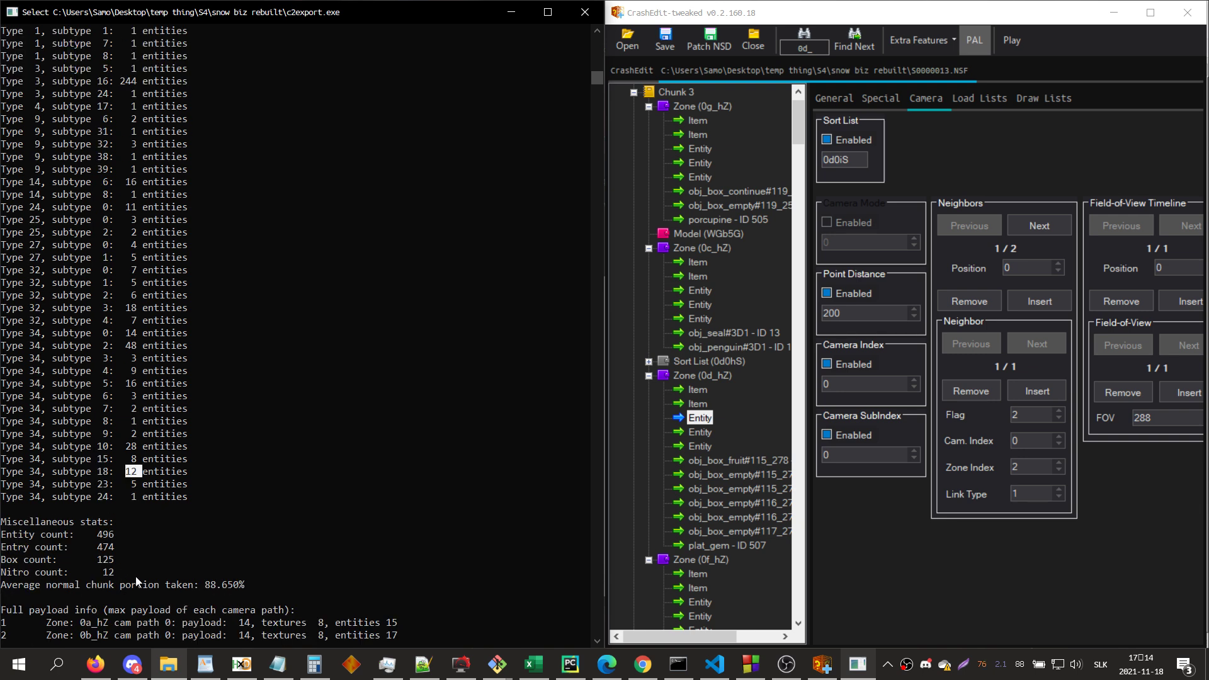
- Review the entry count and box count in the report's miscellaneous stats, viewing Zone 0d_hZ in CrashEdit alongside
left_click_drag(125, 535, 98, 547)
left_click(700, 375)
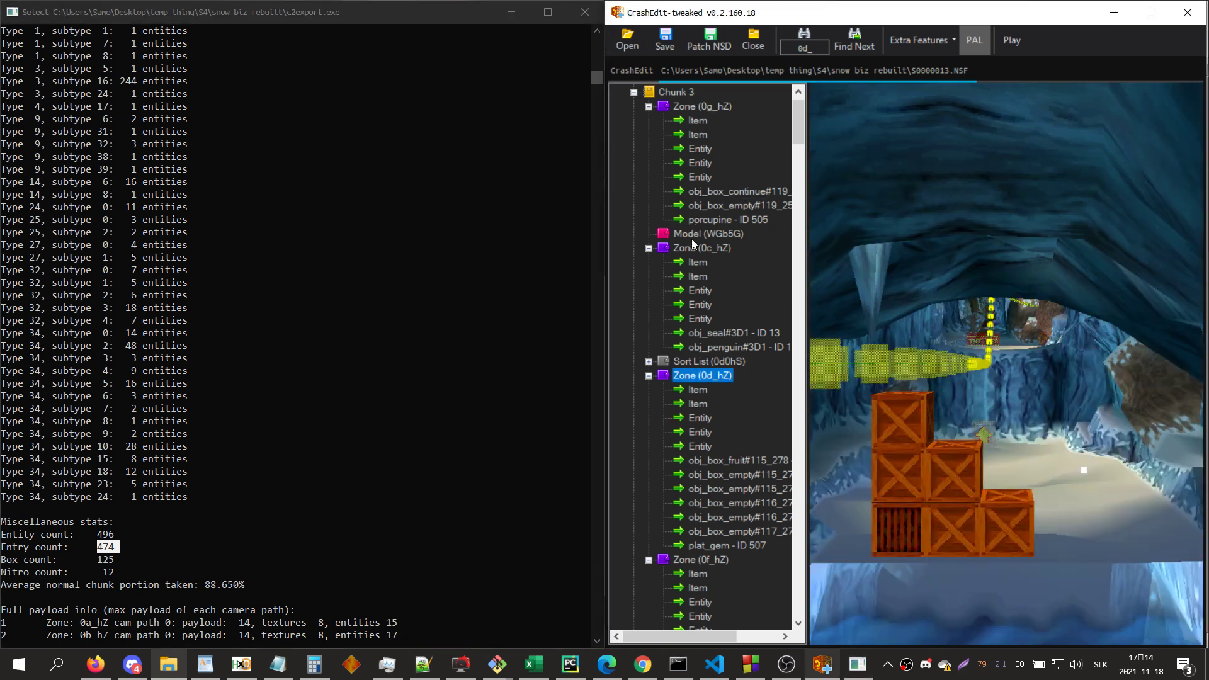
left_click(117, 557)
left_click_drag(120, 559, 98, 560)
scroll(234, 524, "down", 2)
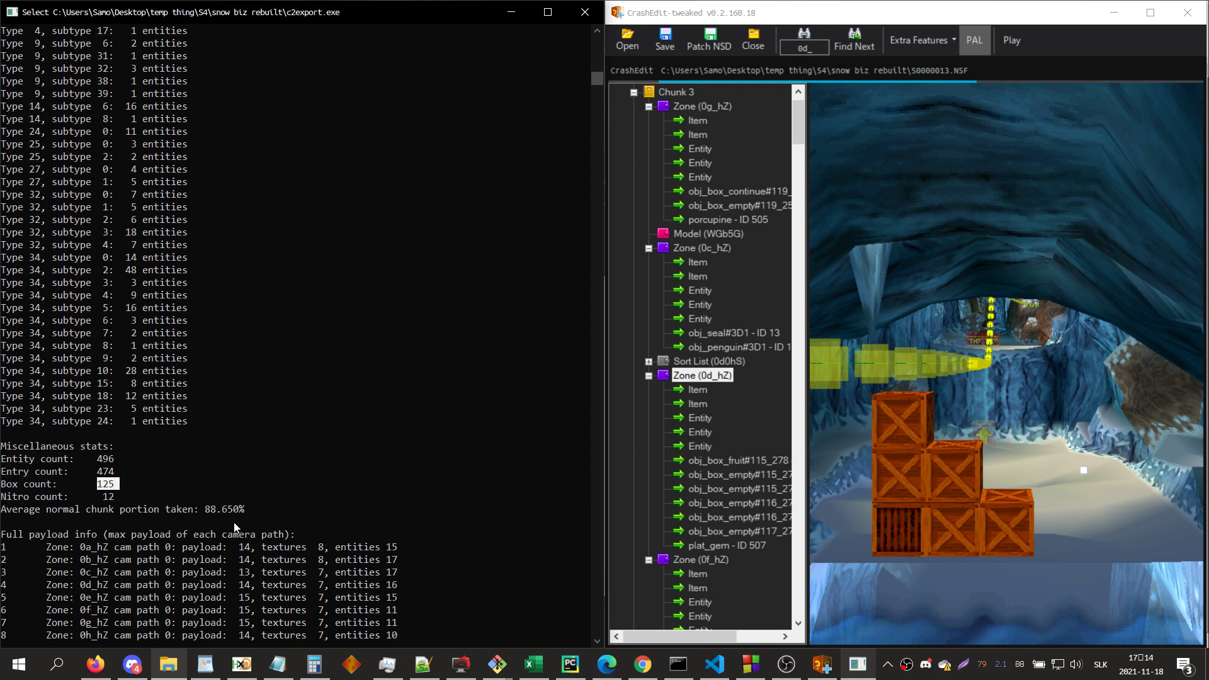
- Search the level for willy and check obj_willy's box count setting against the report's box count
left_click(959, 301)
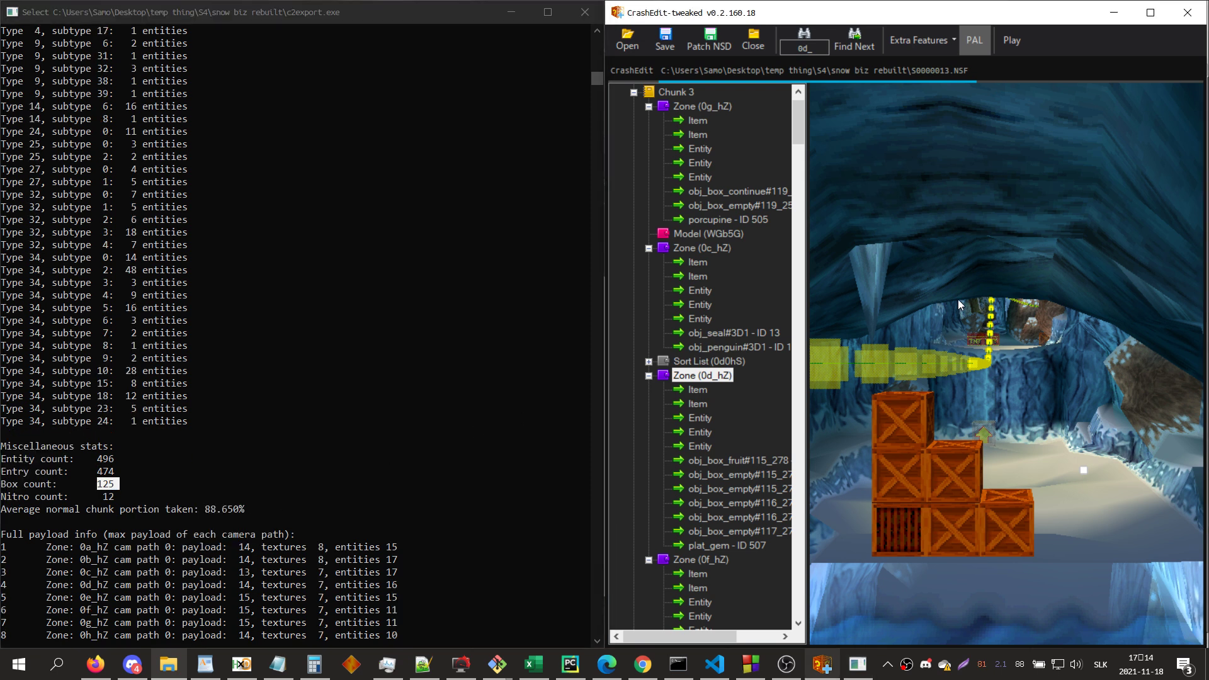
key("ctrl+f")
type("willy")
key("Return")
left_click(883, 105)
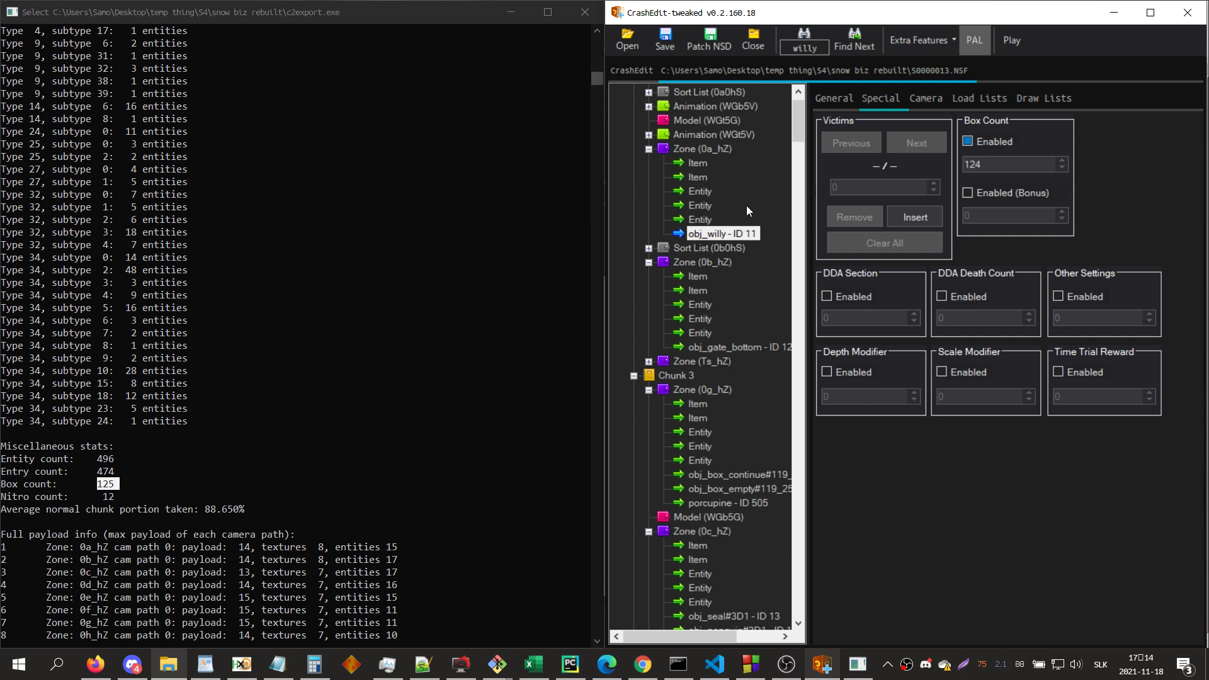
left_click(718, 150)
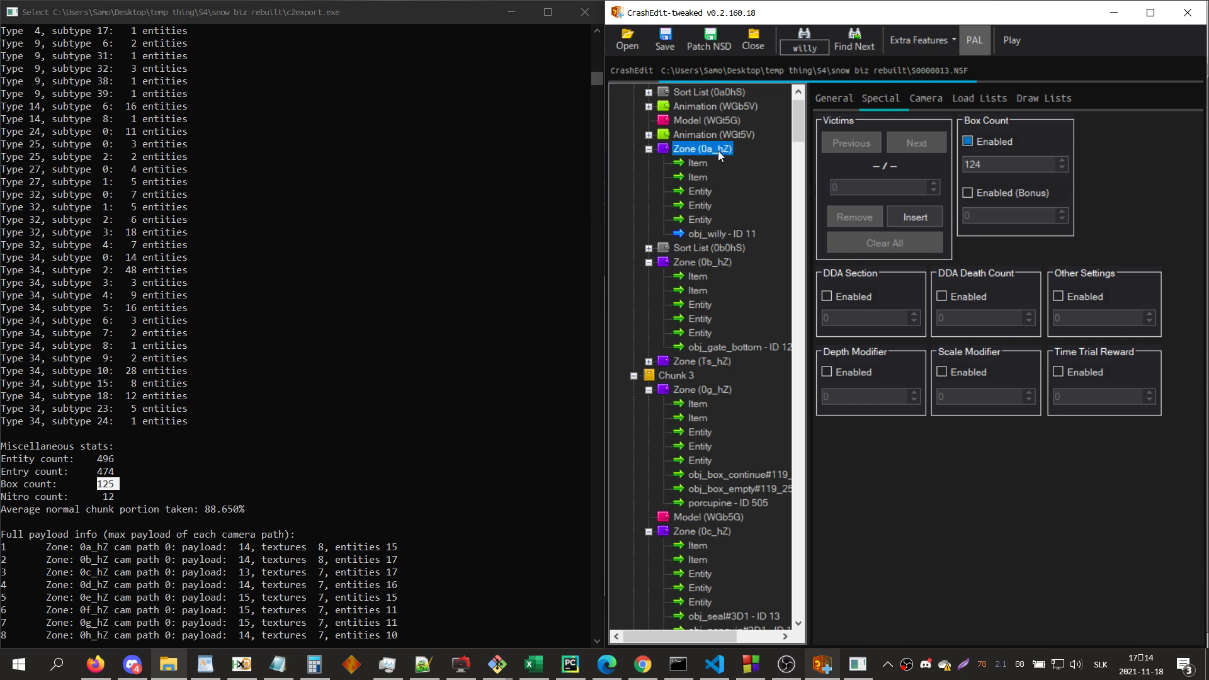
left_click(106, 486)
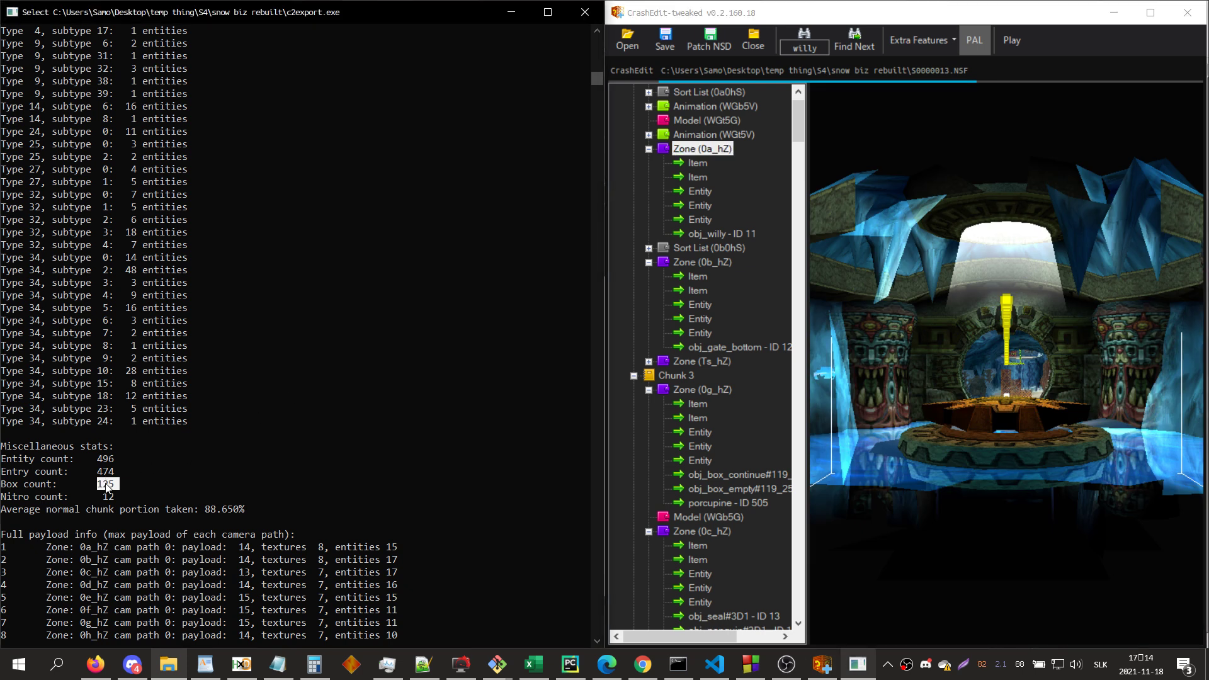
- Examine the nitro count and average normal chunk portion, comparing the latter with the level's chunks from Chunk 1 to the end
left_click_drag(103, 497, 116, 496)
scroll(147, 479, "down", 2)
left_click_drag(261, 434, 177, 434)
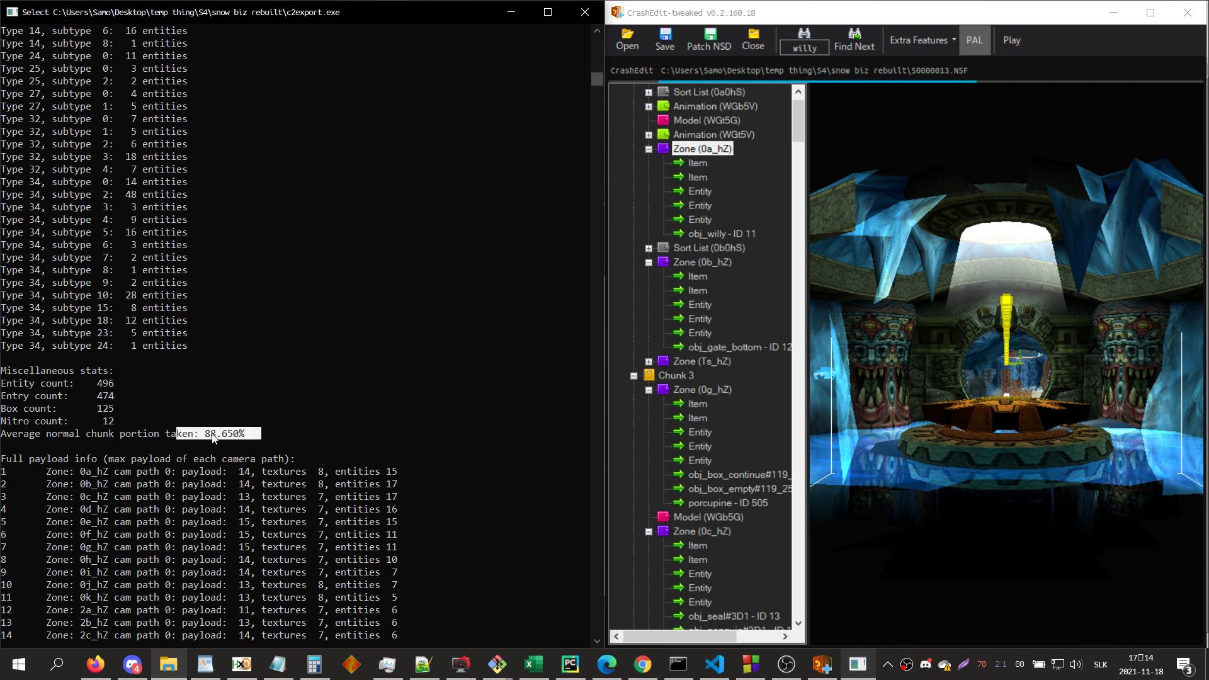
scroll(680, 182, "up", 1)
left_click(683, 111)
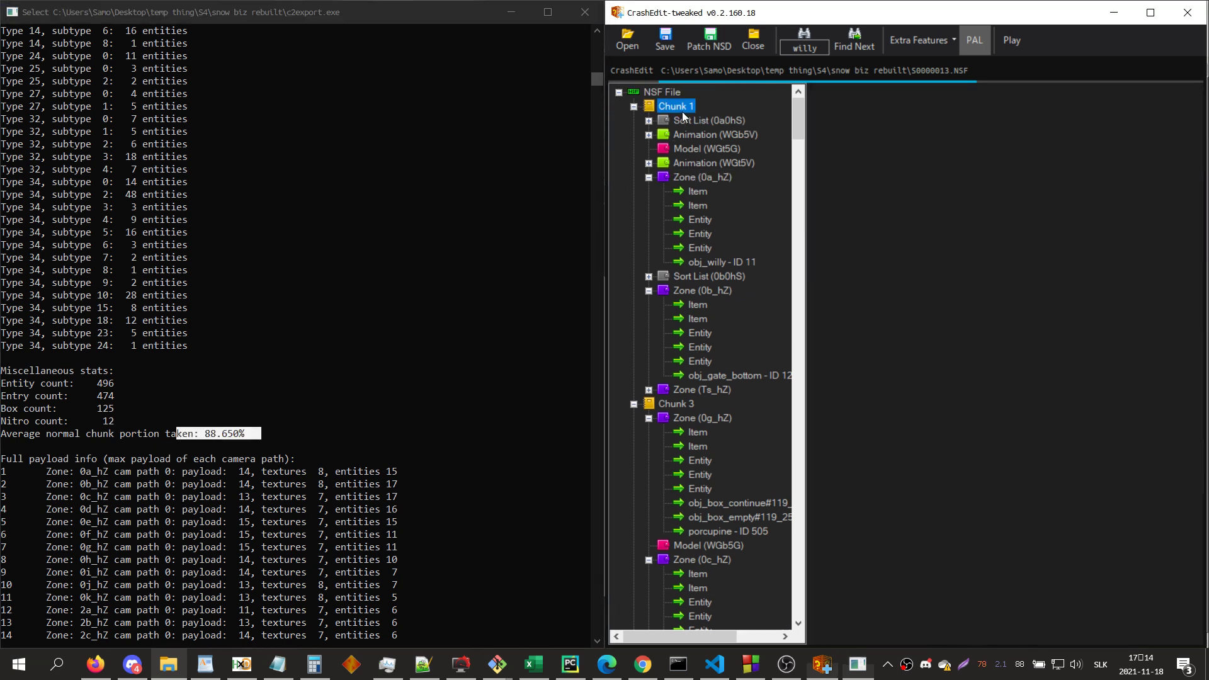
double_click(690, 177)
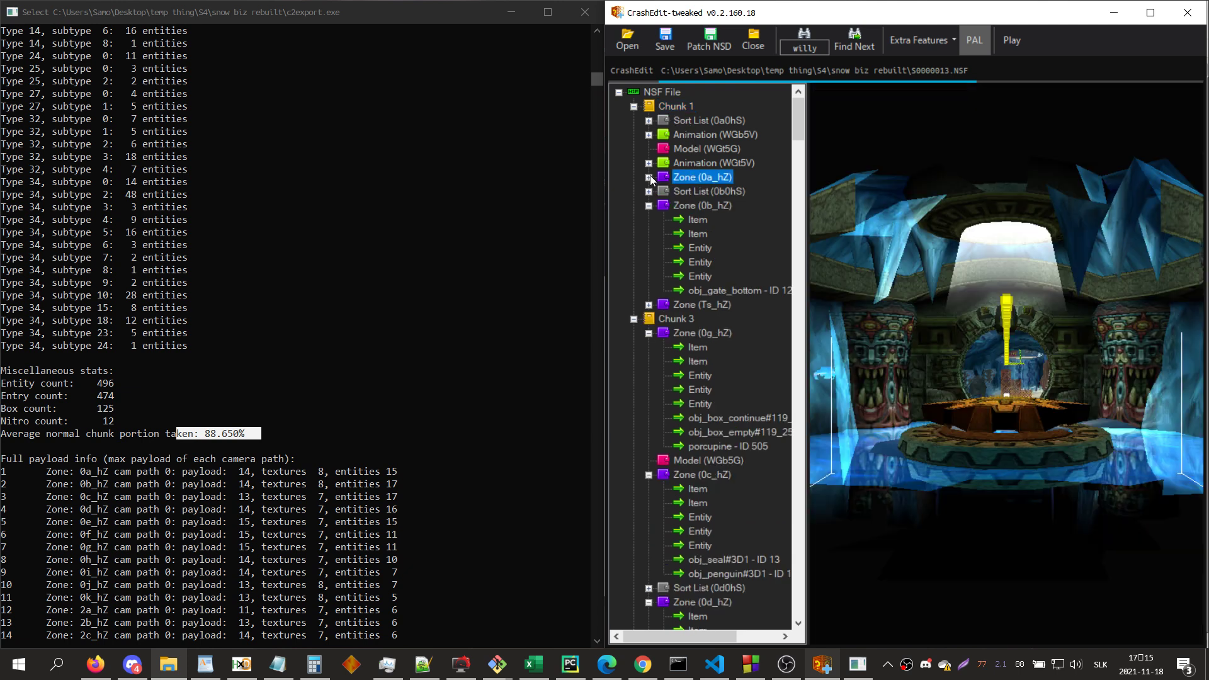
left_click(214, 439)
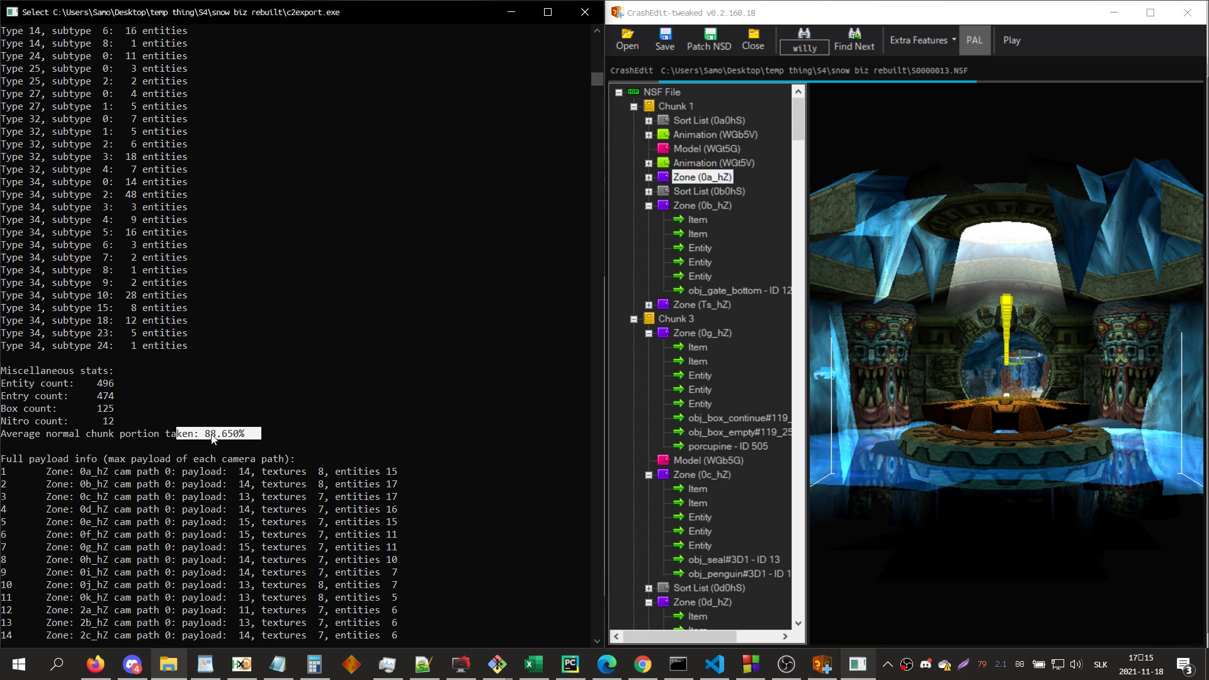
left_click(253, 433)
left_click_drag(799, 119, 781, 570)
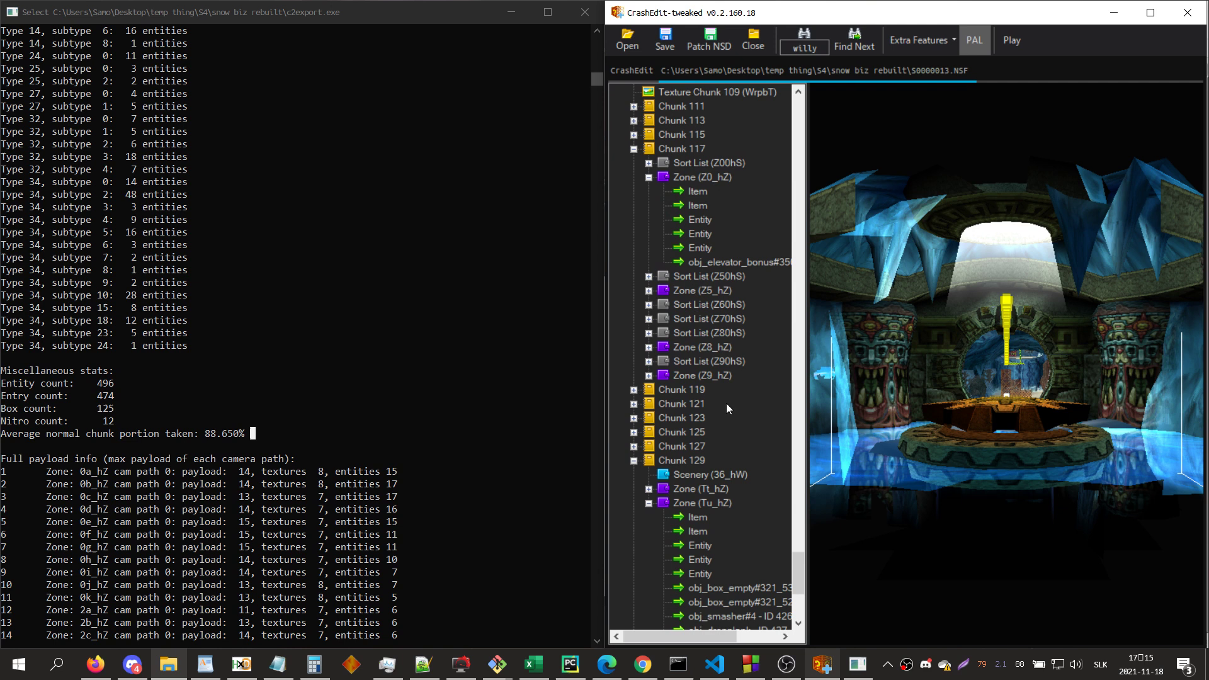
scroll(749, 434, "down", 7)
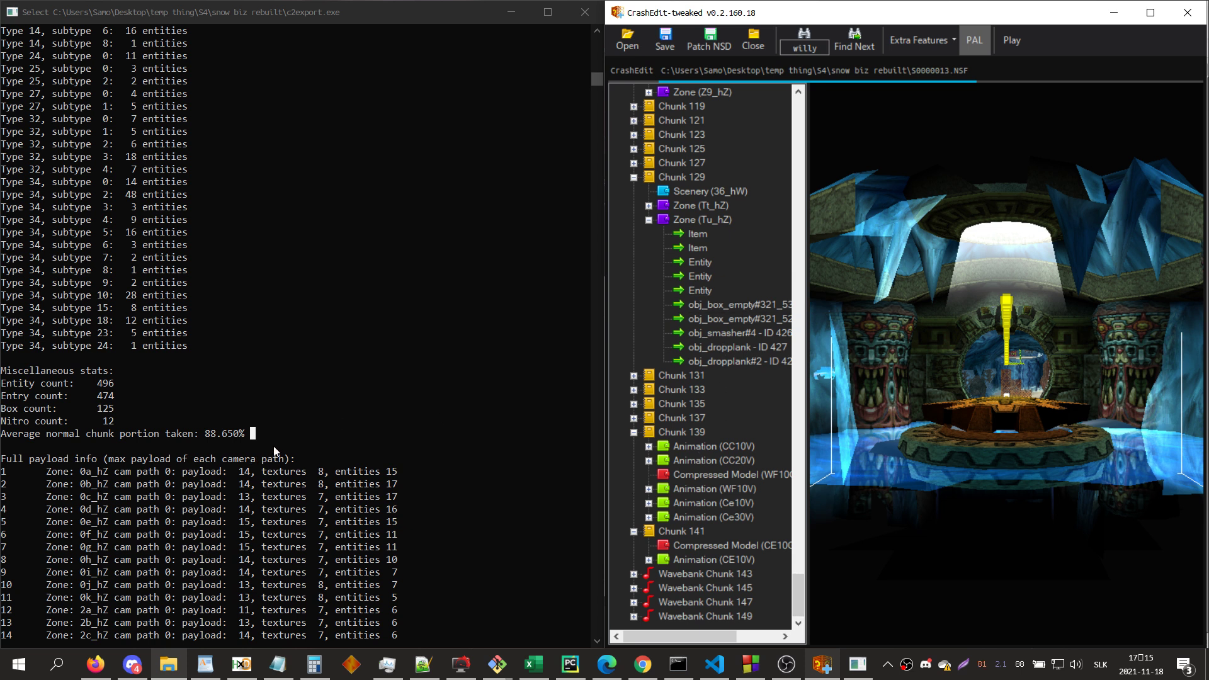
- Examine the full payload info, highlighting the payload, texture and entity figures for Zone 0a_hZ and the To_hZ row
scroll(287, 444, "down", 6)
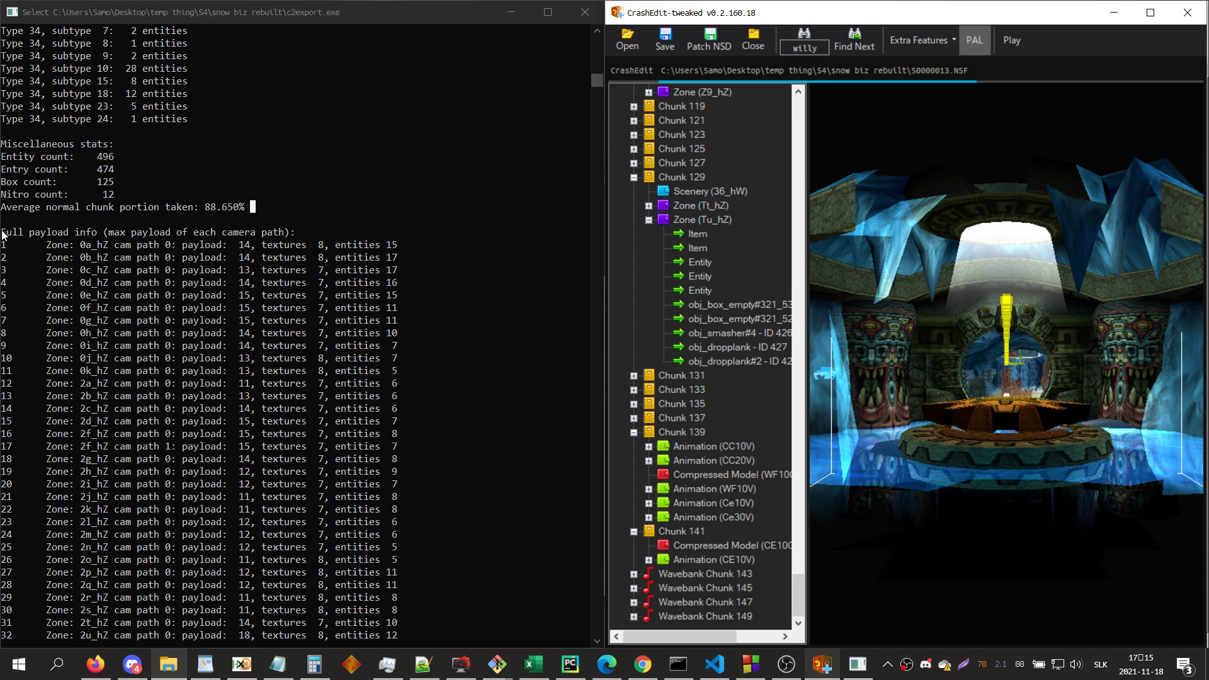
scroll(95, 242, "down", 3)
scroll(189, 247, "up", 3)
left_click(242, 249)
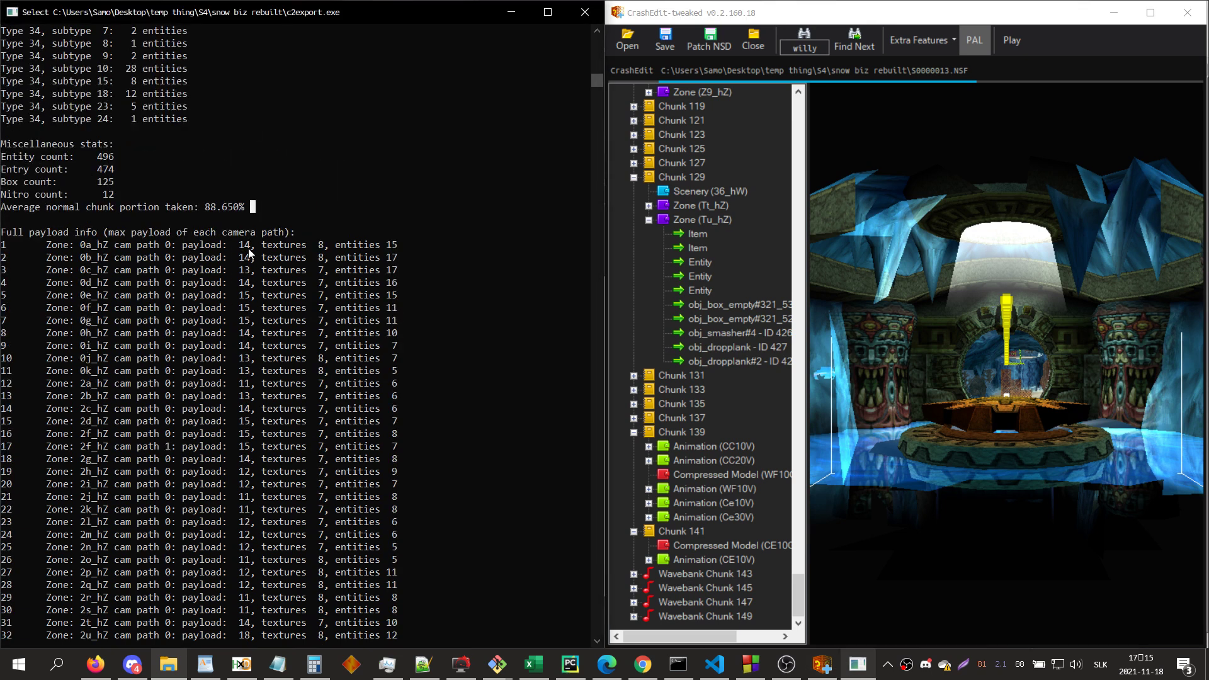
left_click(248, 248)
double_click(250, 248)
left_click_drag(181, 243, 325, 244)
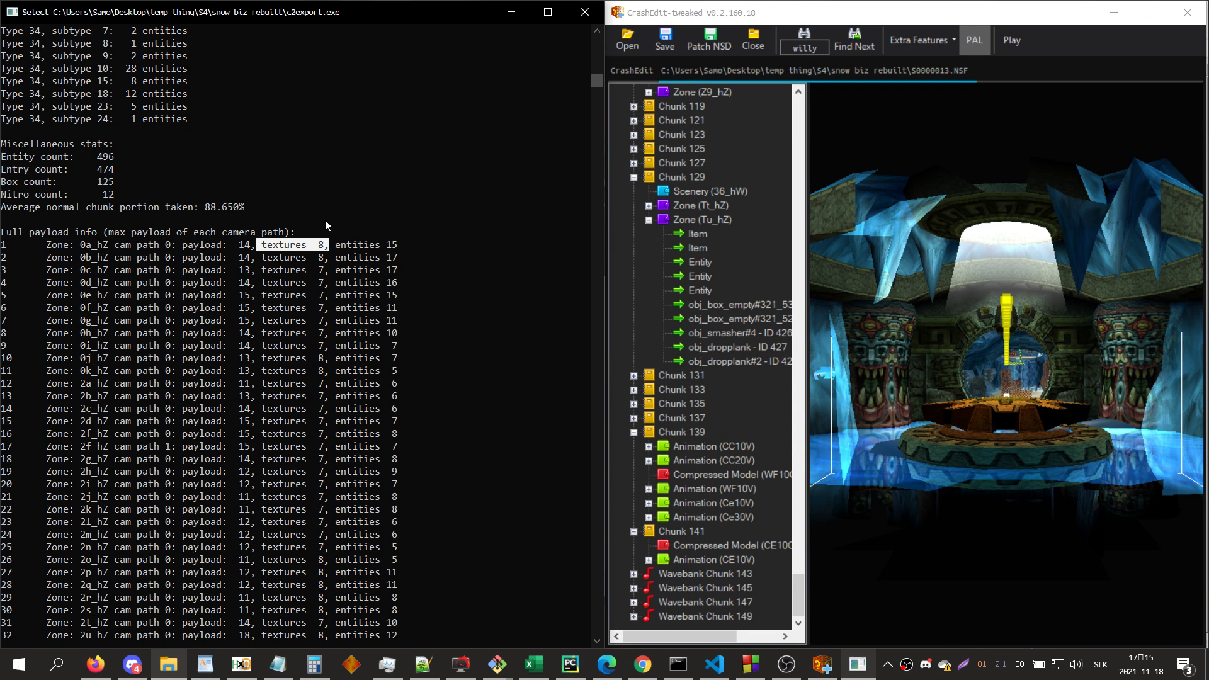
left_click_drag(333, 249, 398, 248)
scroll(311, 361, "down", 20)
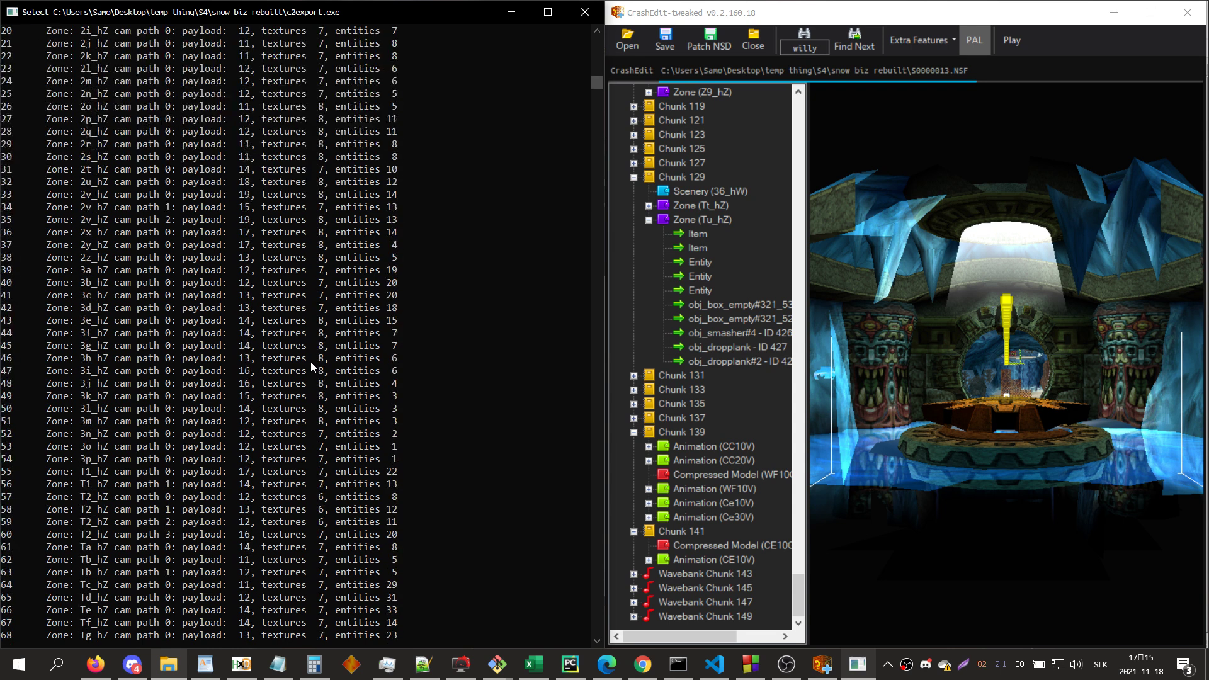
scroll(311, 361, "down", 3)
left_click_drag(401, 283, 42, 283)
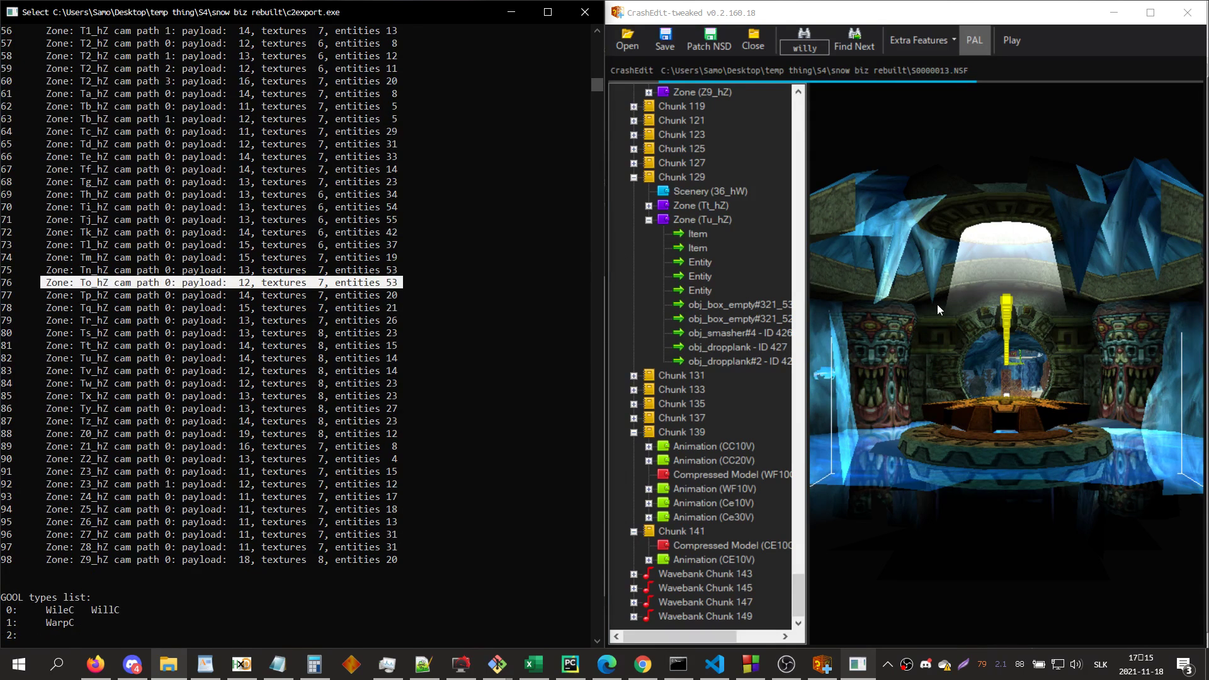
- Search the level for to_h in CrashEdit to view Zone To_hZ
left_click(951, 295)
key("ctrl+f")
type("to_h")
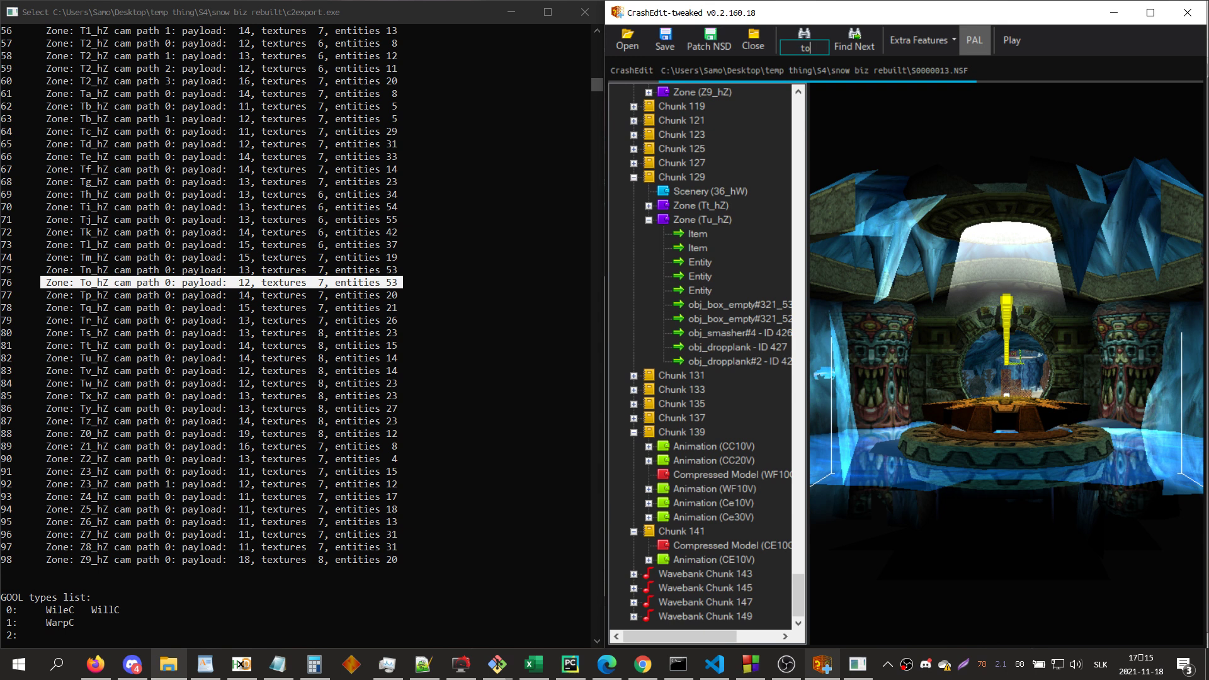
key("Return")
- Examine the GOOL types list in the ll_analyze report and highlight the SealC entry
scroll(951, 294, "down", 5)
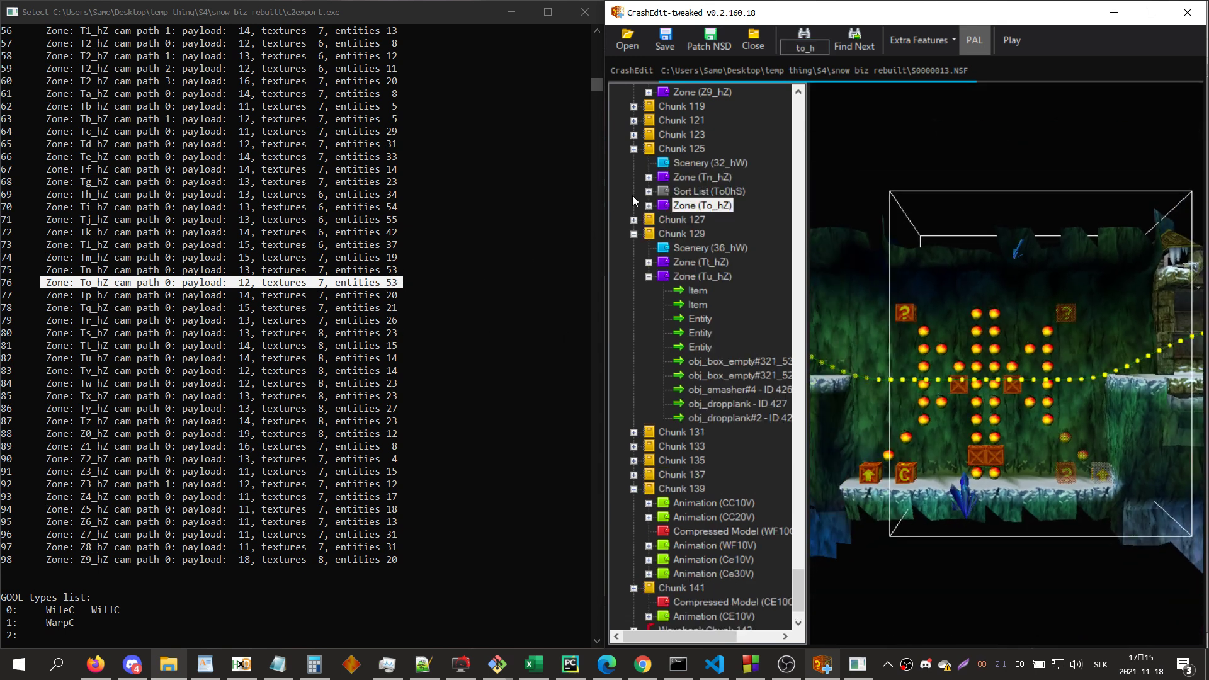
scroll(312, 368, "down", 5)
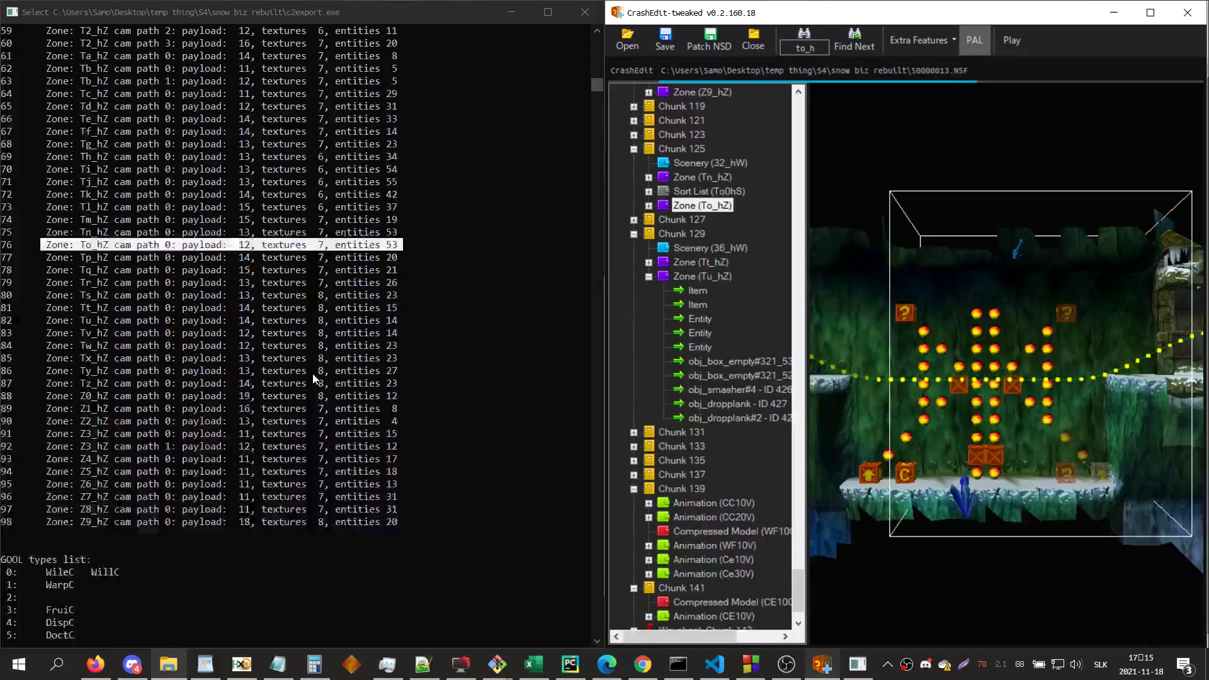
scroll(42, 409, "down", 5)
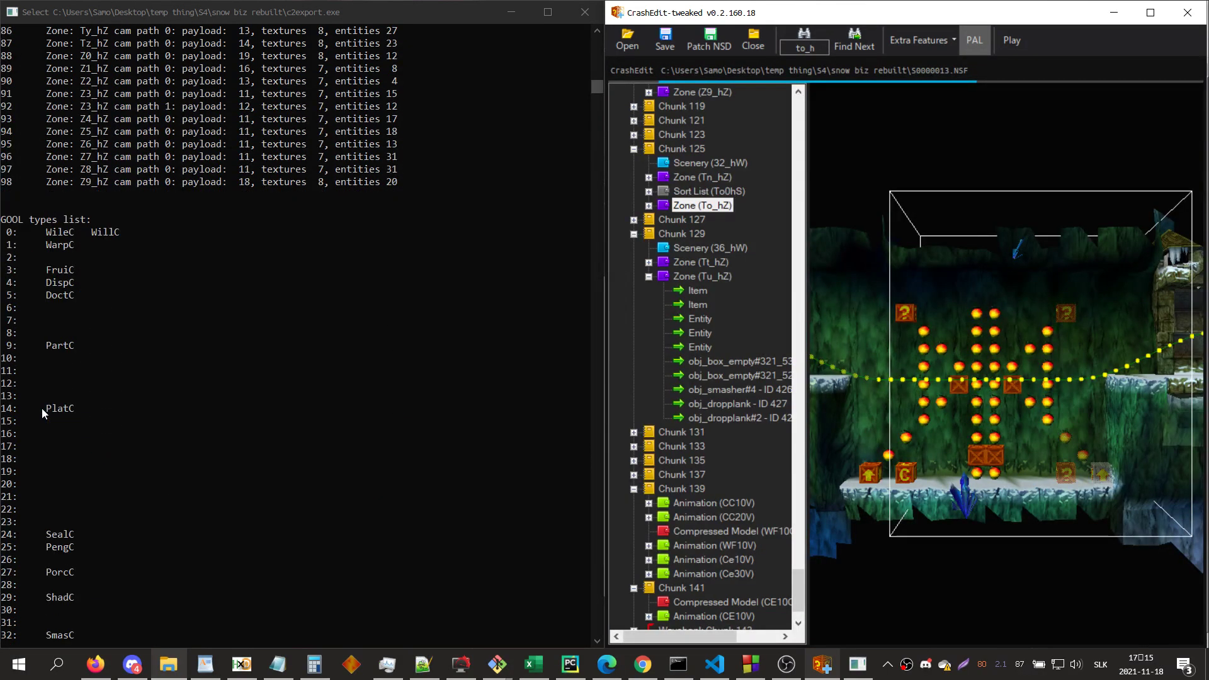
scroll(60, 328, "down", 2)
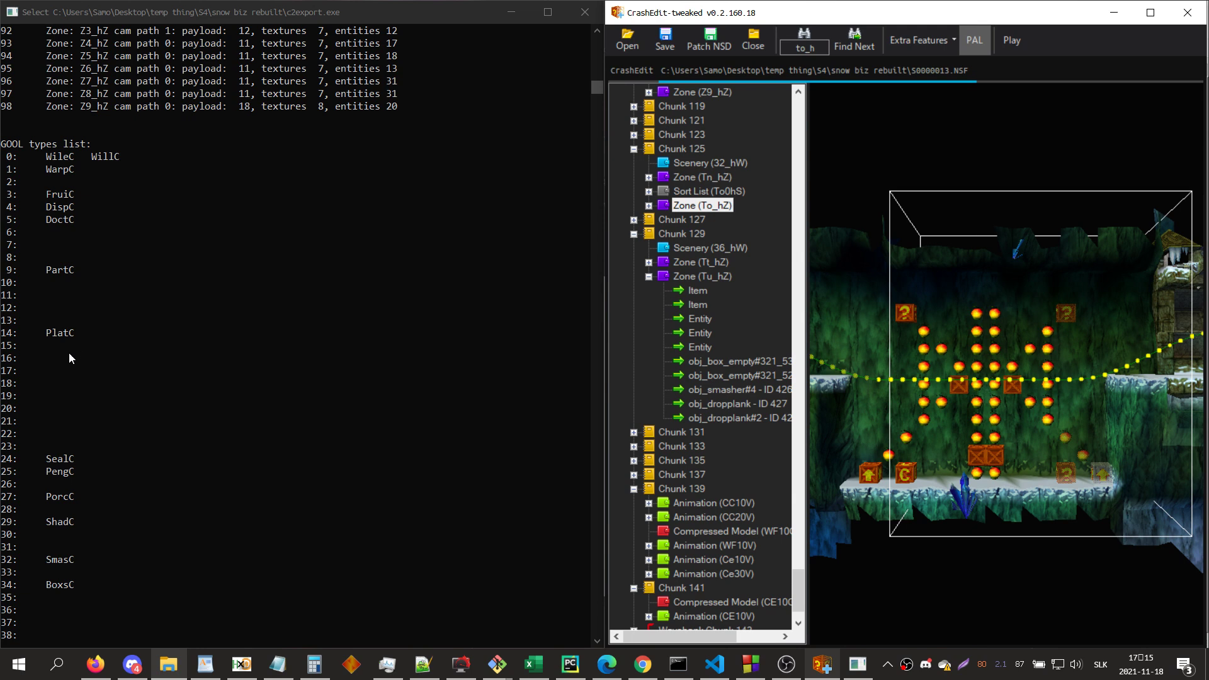
left_click(63, 463)
double_click(60, 459)
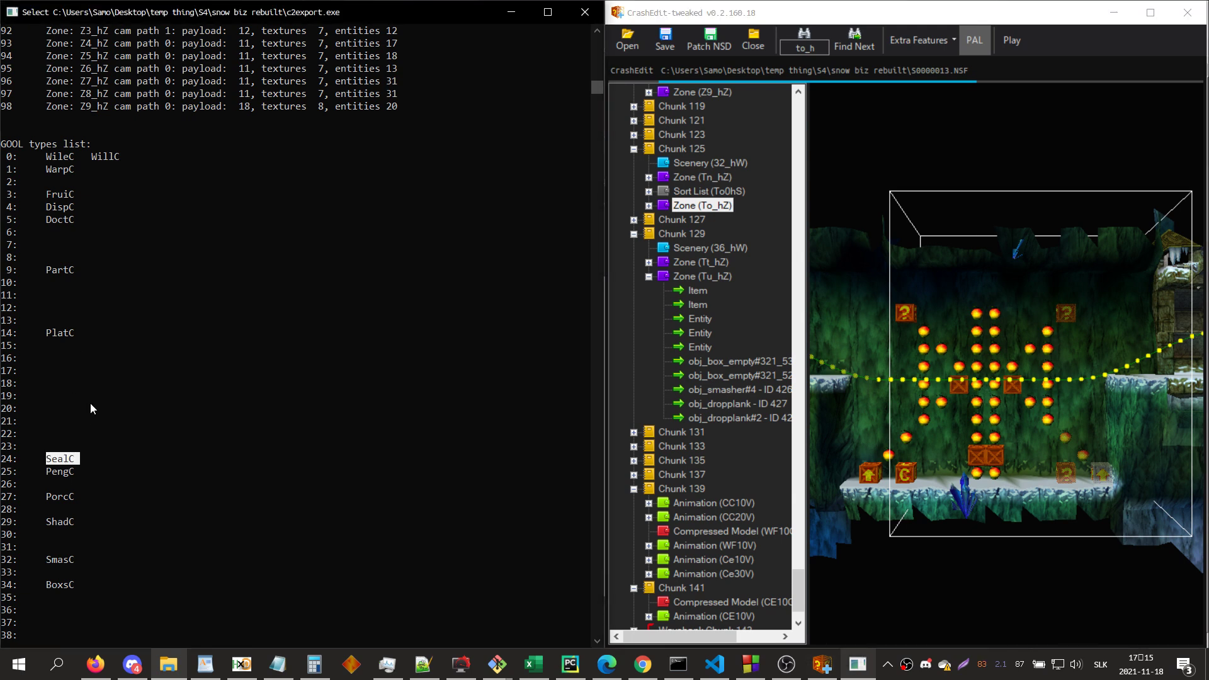
- Examine the Unused GOOL entries section, highlighting the DoctC and ShadC rows and the note that they could still be used by other means
scroll(90, 406, "down", 4)
scroll(91, 408, "down", 9)
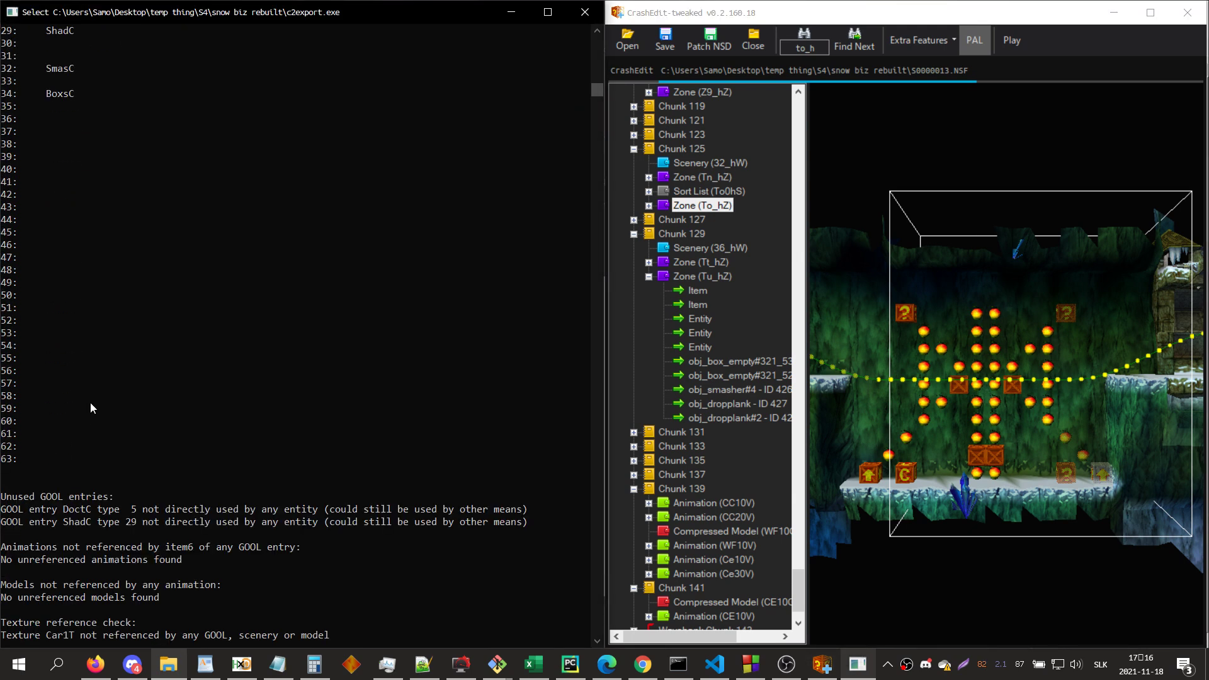
scroll(91, 408, "down", 2)
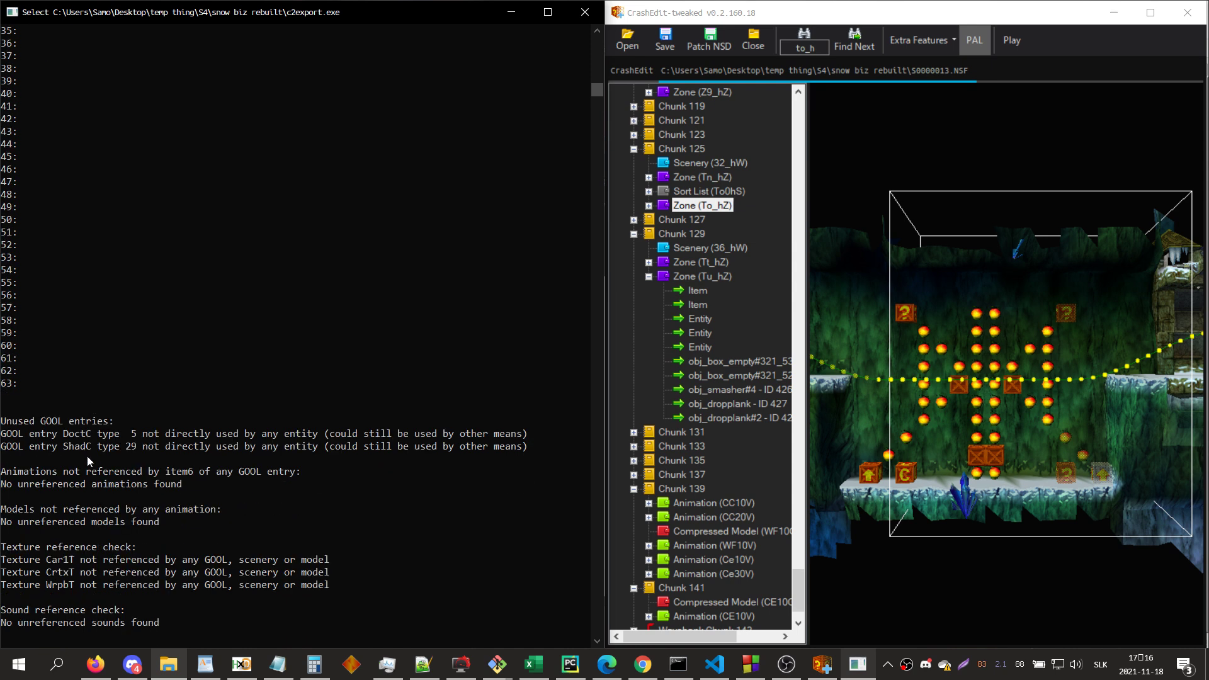
left_click_drag(538, 451, 3, 421)
left_click(83, 421)
double_click(76, 434)
double_click(78, 448)
left_click_drag(3, 420, 545, 448)
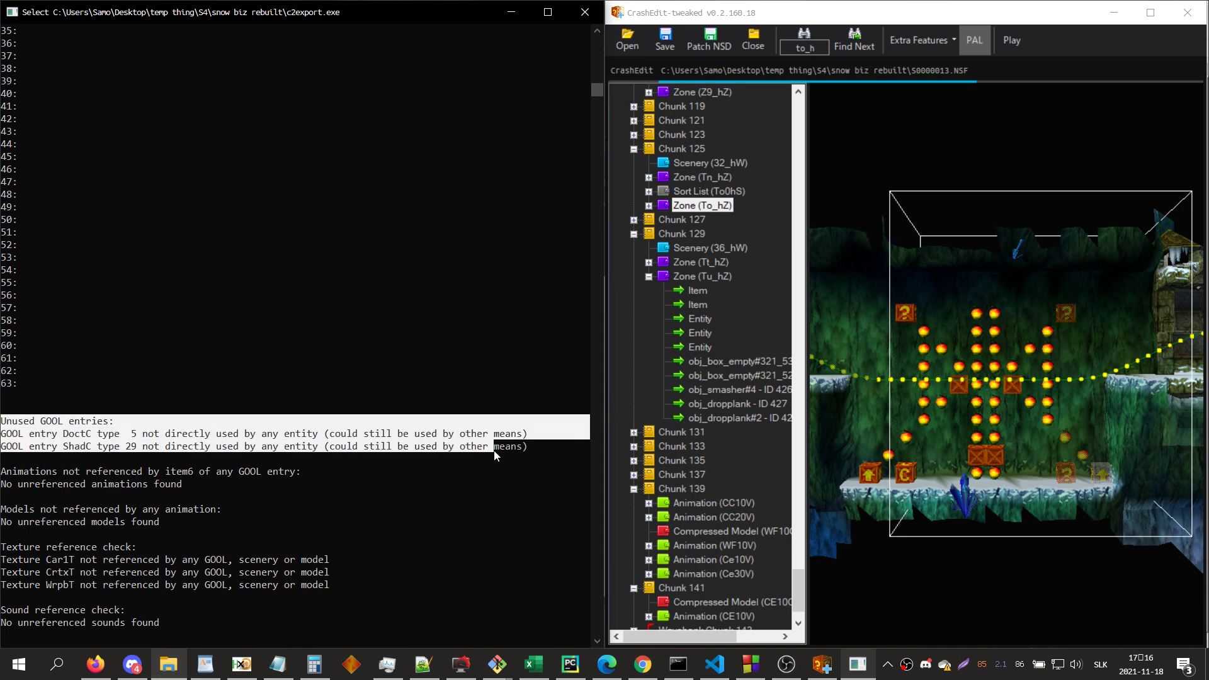
left_click(415, 449)
left_click_drag(327, 446, 534, 447)
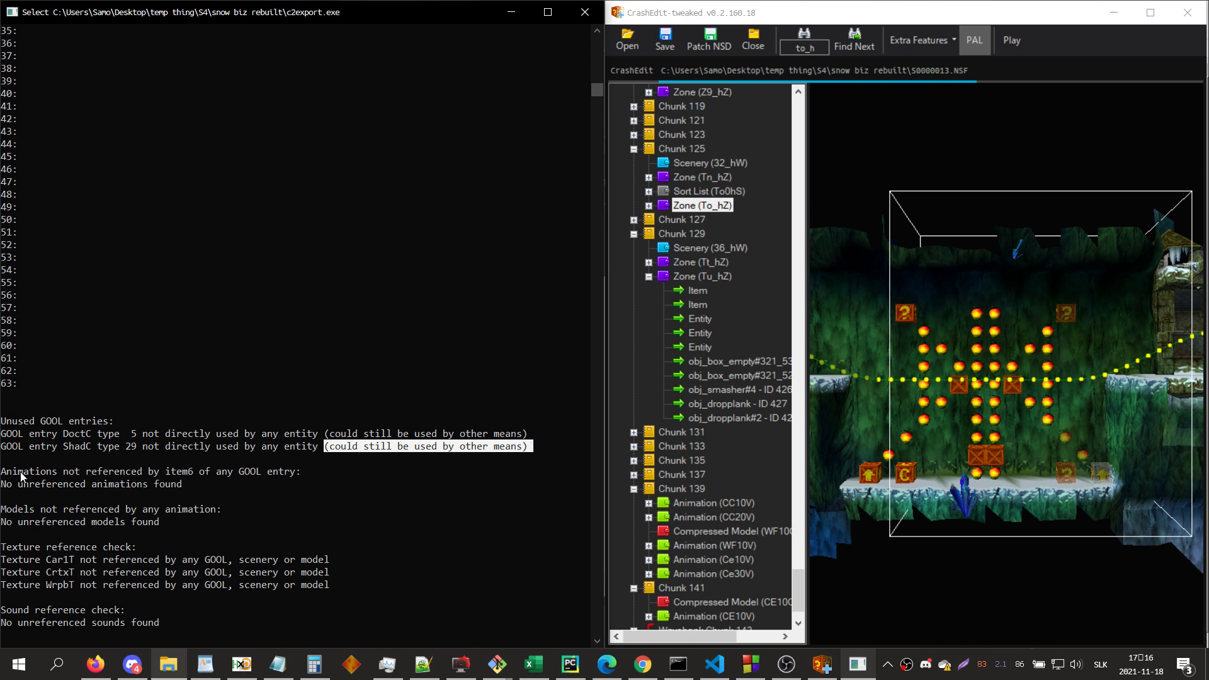
- Review and highlight the report's checks for animations not referenced by GOOL entries and models not referenced by any animation
left_click_drag(3, 472, 204, 485)
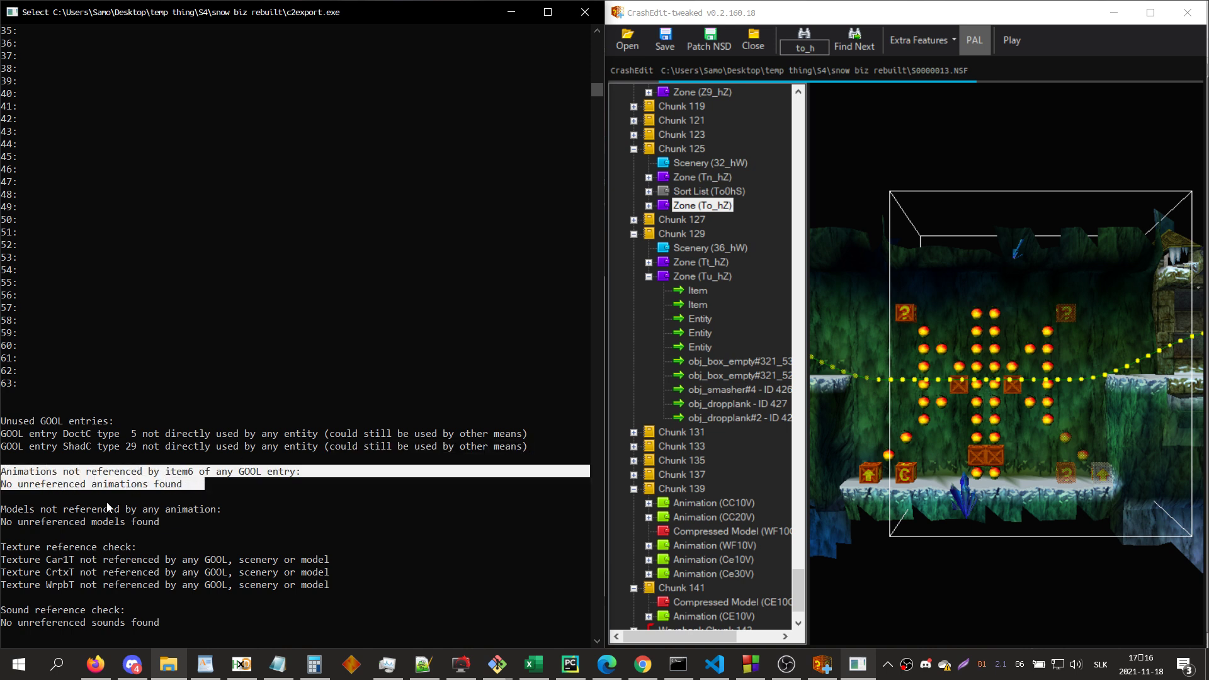
left_click_drag(3, 510, 162, 524)
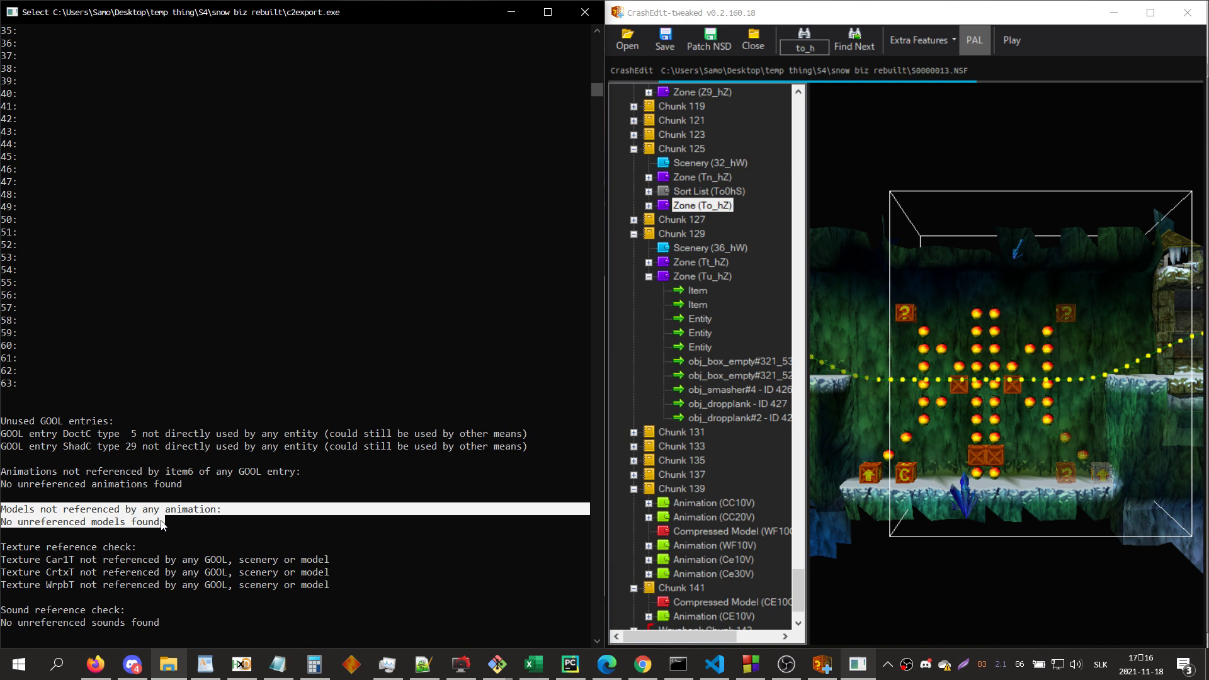
scroll(95, 504, "down", 2)
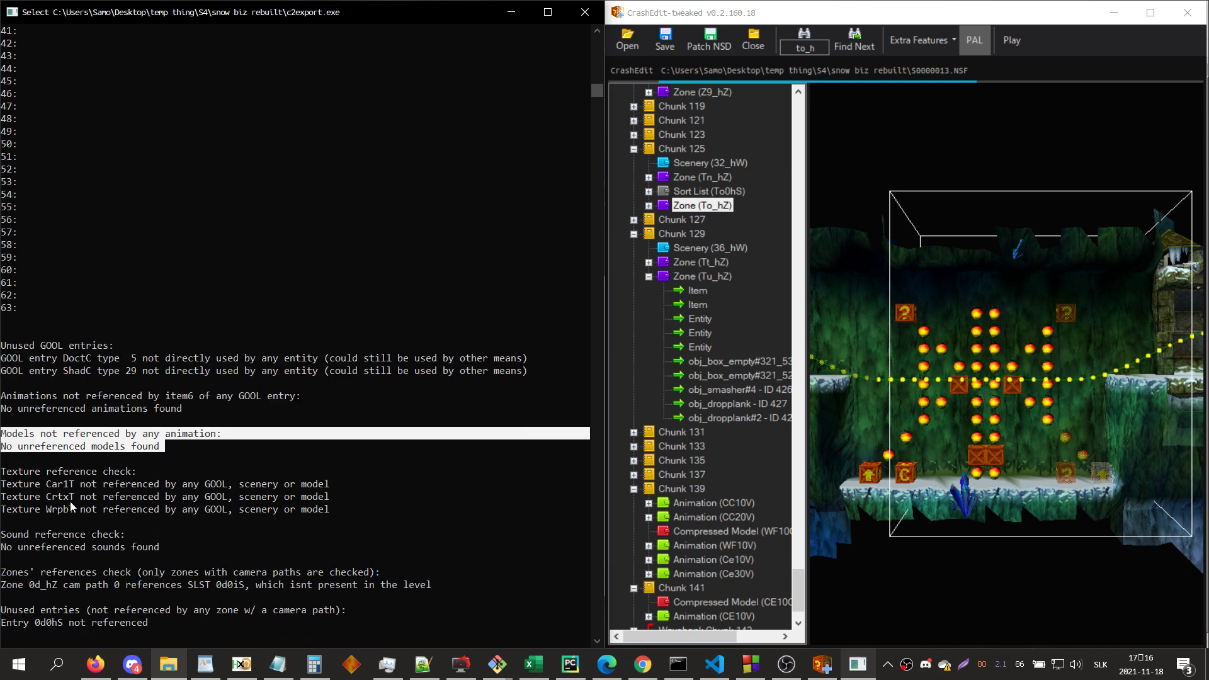
- Examine the texture reference check, highlighting the whole section and the Car1T, CrtxT and WrpbT textures
left_click_drag(4, 471, 335, 518)
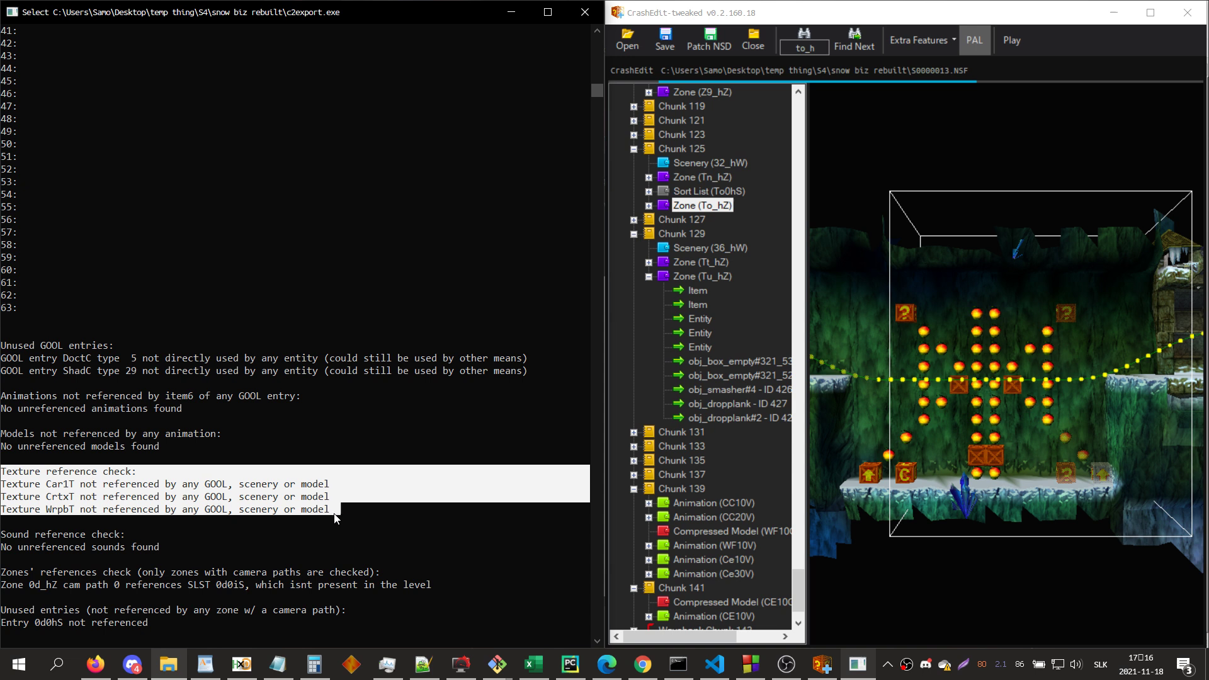
double_click(60, 483)
double_click(61, 497)
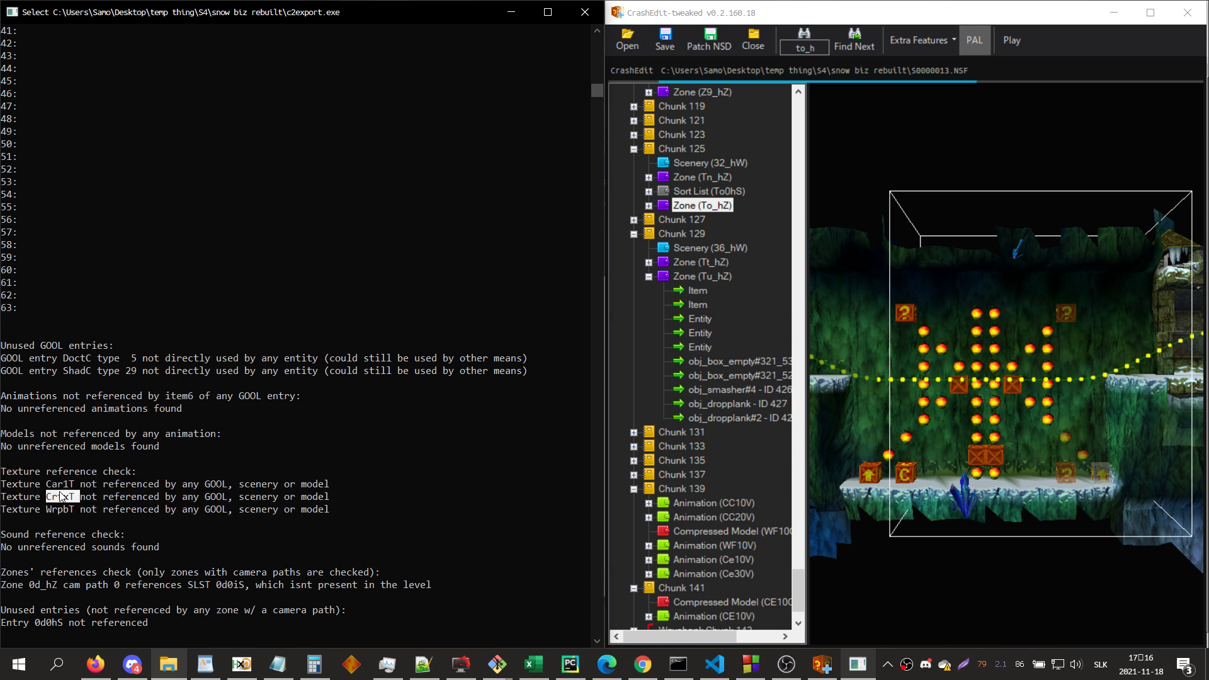
double_click(61, 509)
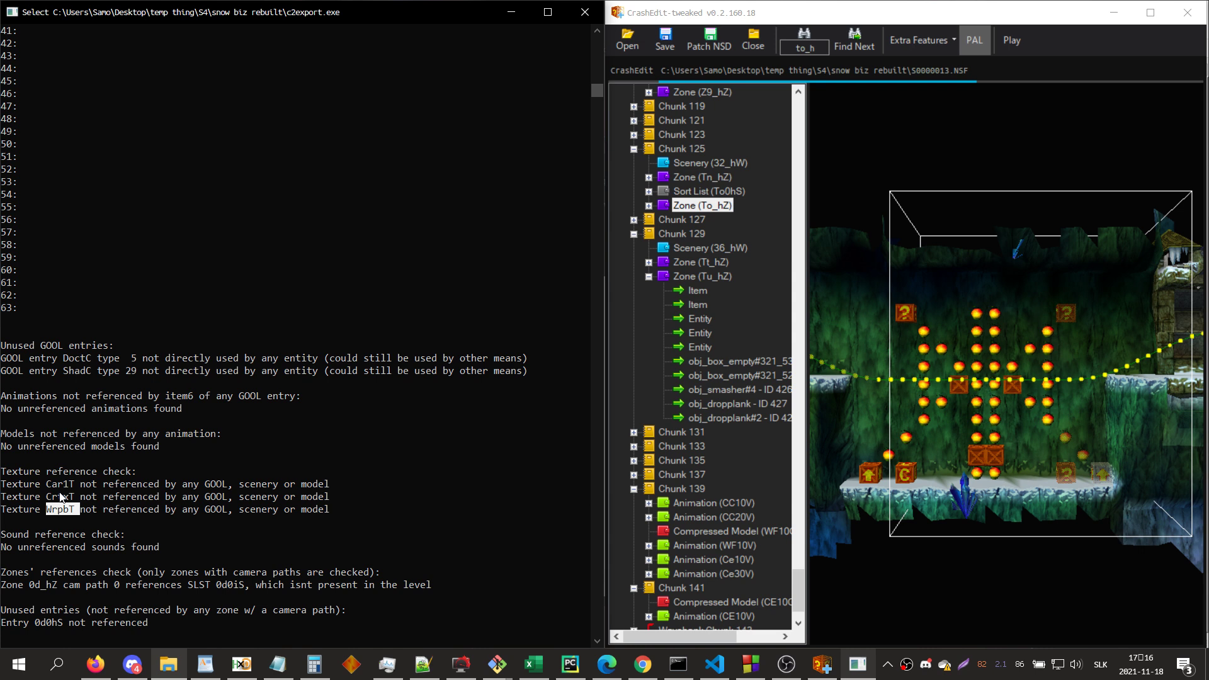
double_click(63, 484)
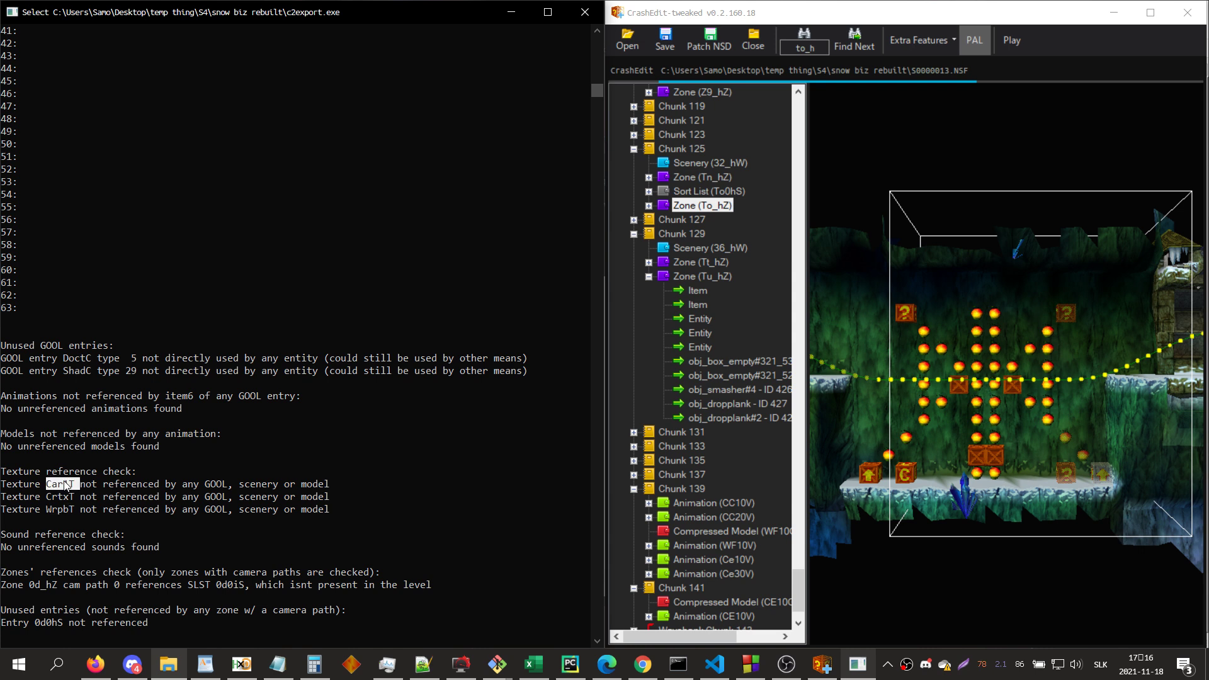
double_click(63, 497)
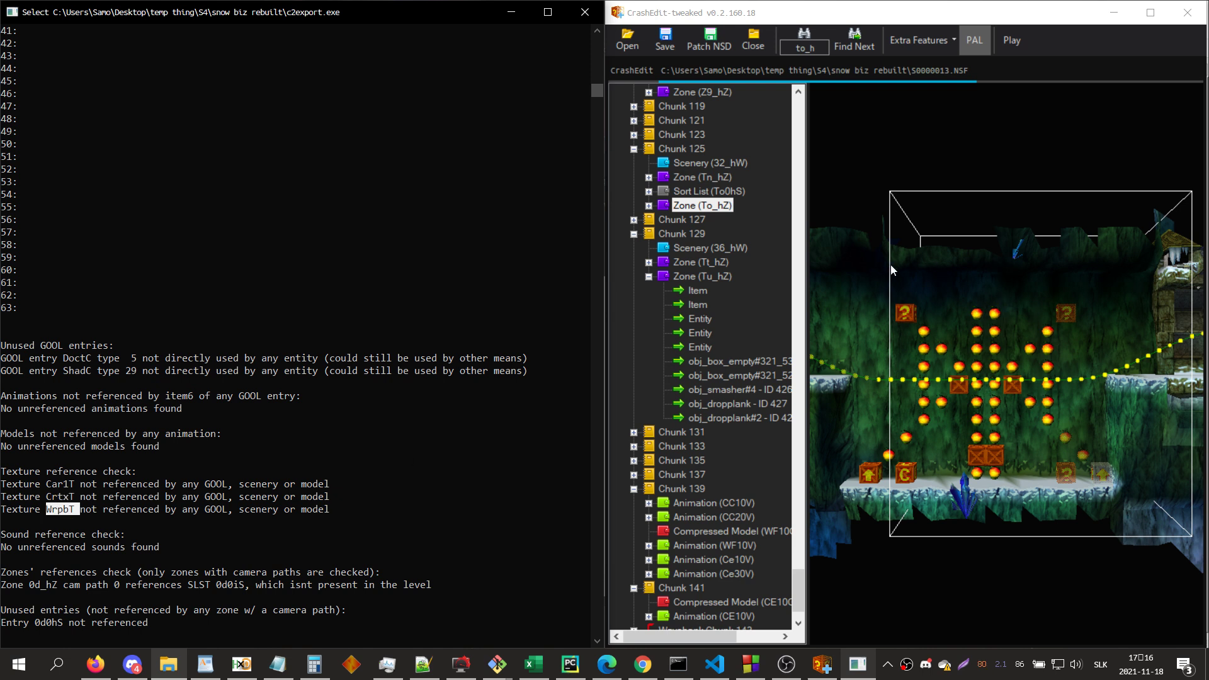
- Examine the zones' references and unused entries checks, highlighting Zone 0d_hZ, SLST 0d0iS and entry 0d0hS
scroll(126, 509, "down", 2)
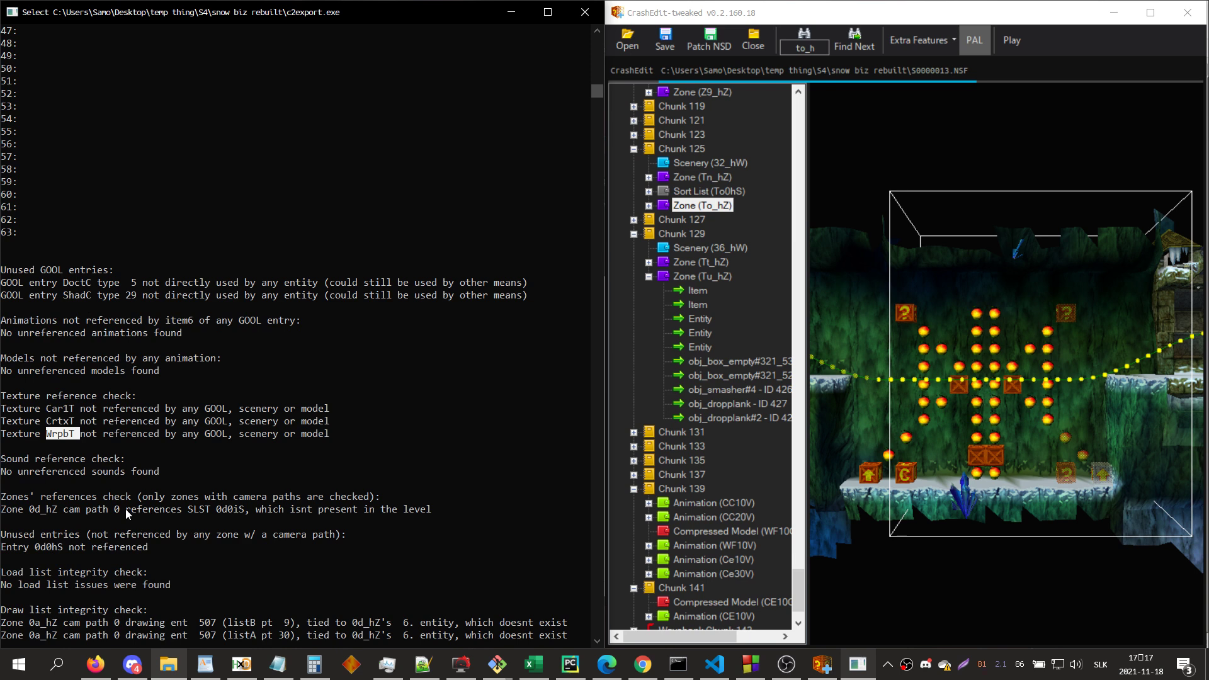
left_click_drag(2, 510, 116, 510)
double_click(45, 511)
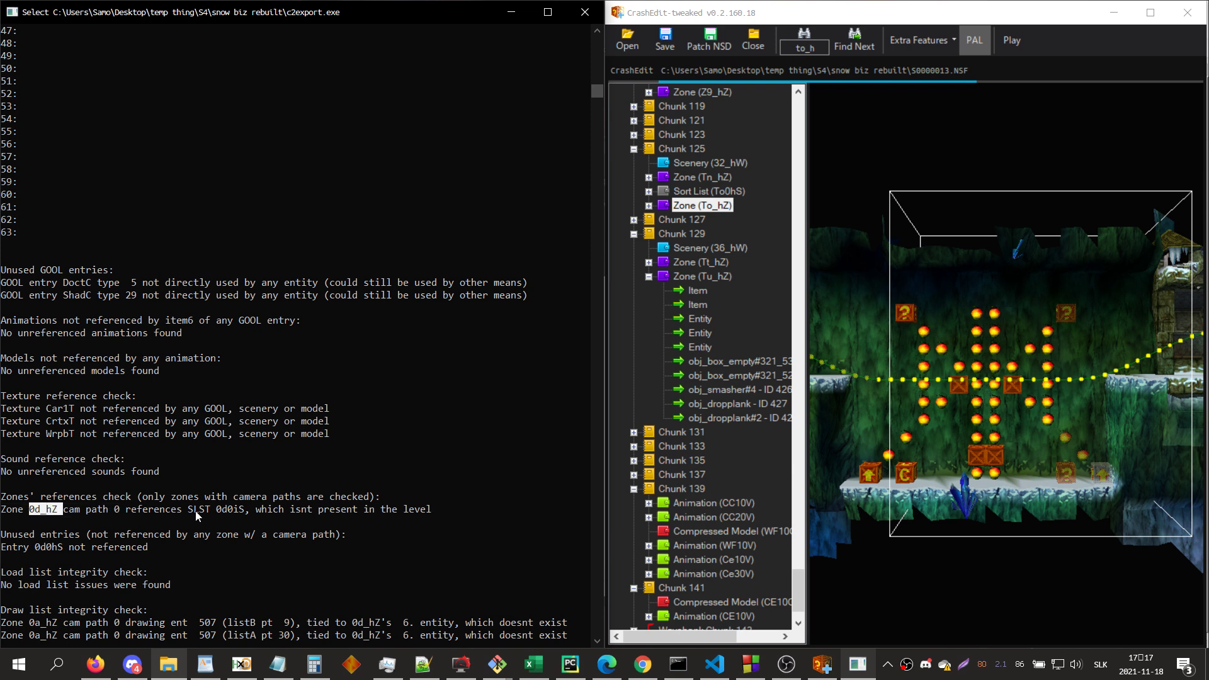
double_click(226, 510)
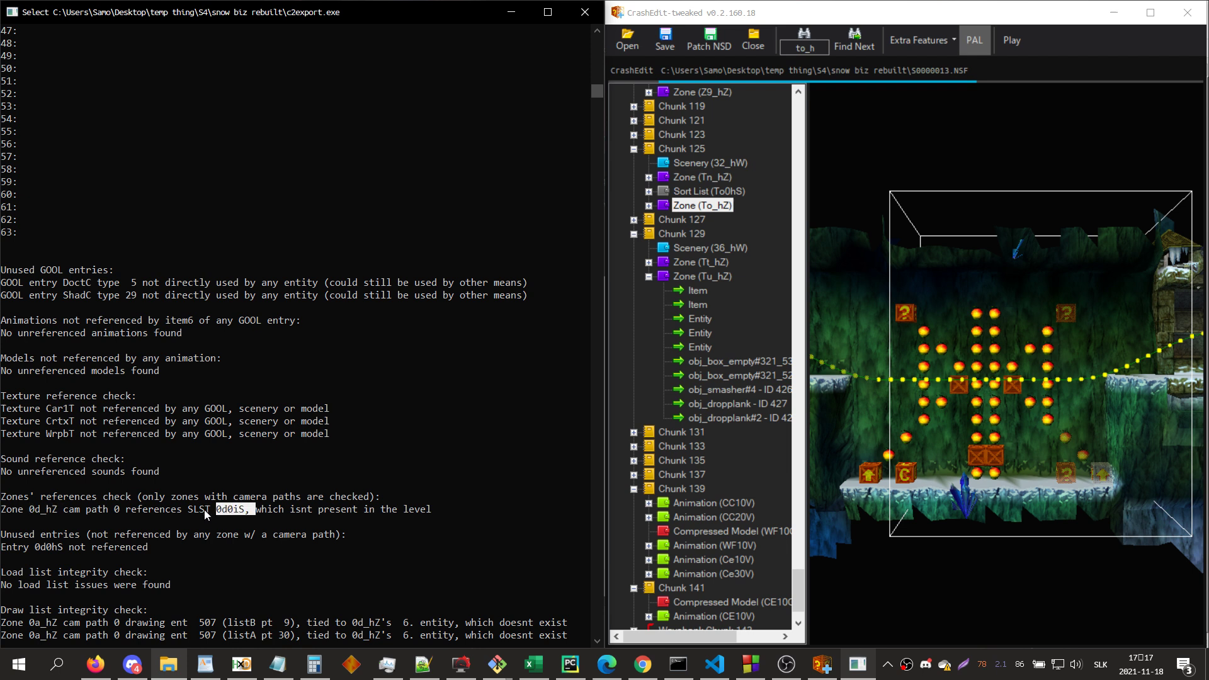
right_click(204, 514)
double_click(60, 550)
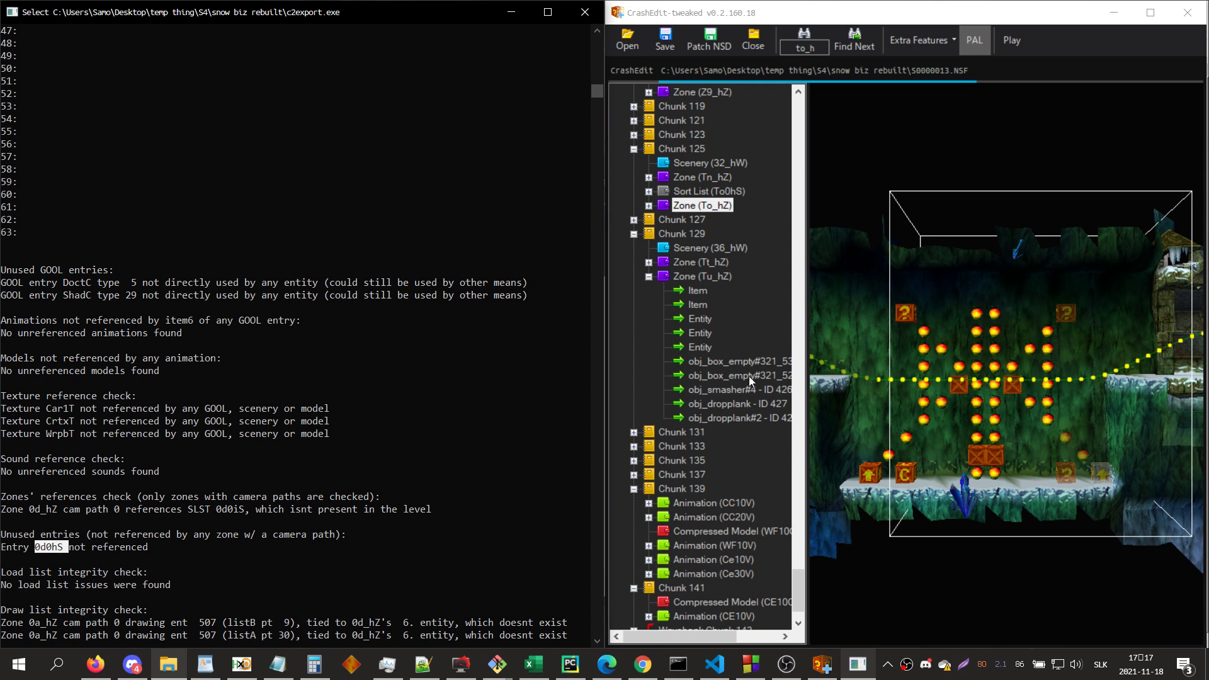
- Search CrashEdit for 0d_ and set the Sort List of Zone 0d_hZ's first camera entity to 0d0hS
left_click(848, 345)
type("0d_")
key("Return")
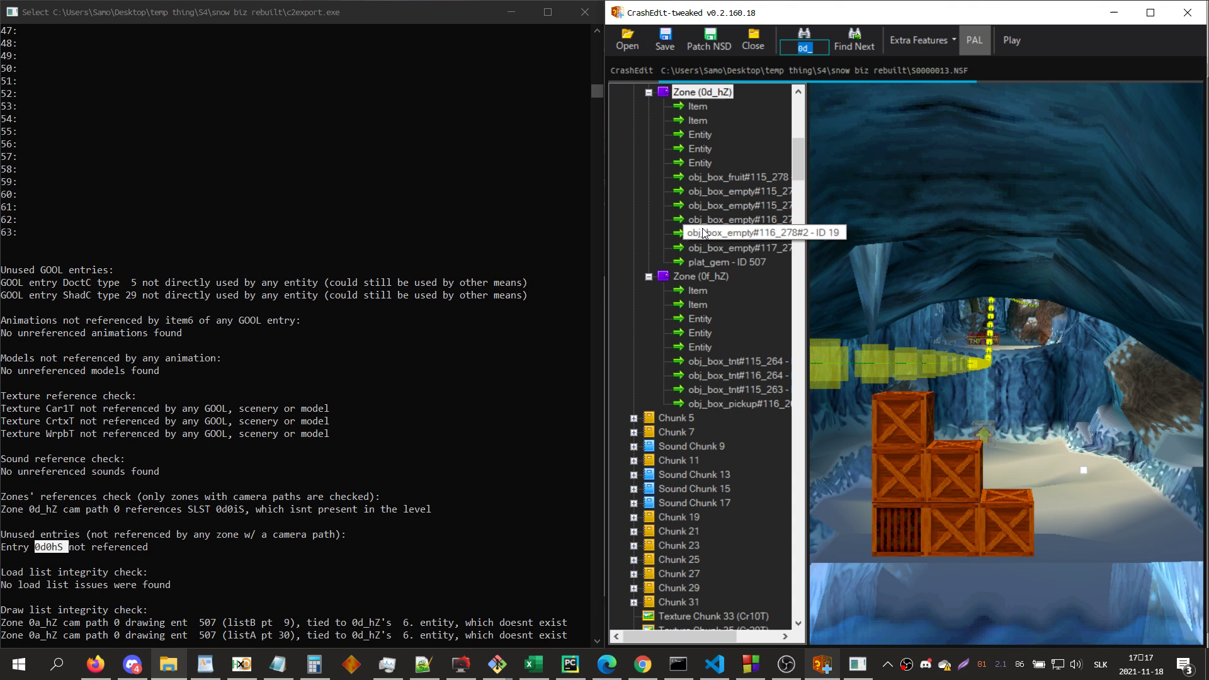
left_click(697, 134)
left_click(926, 99)
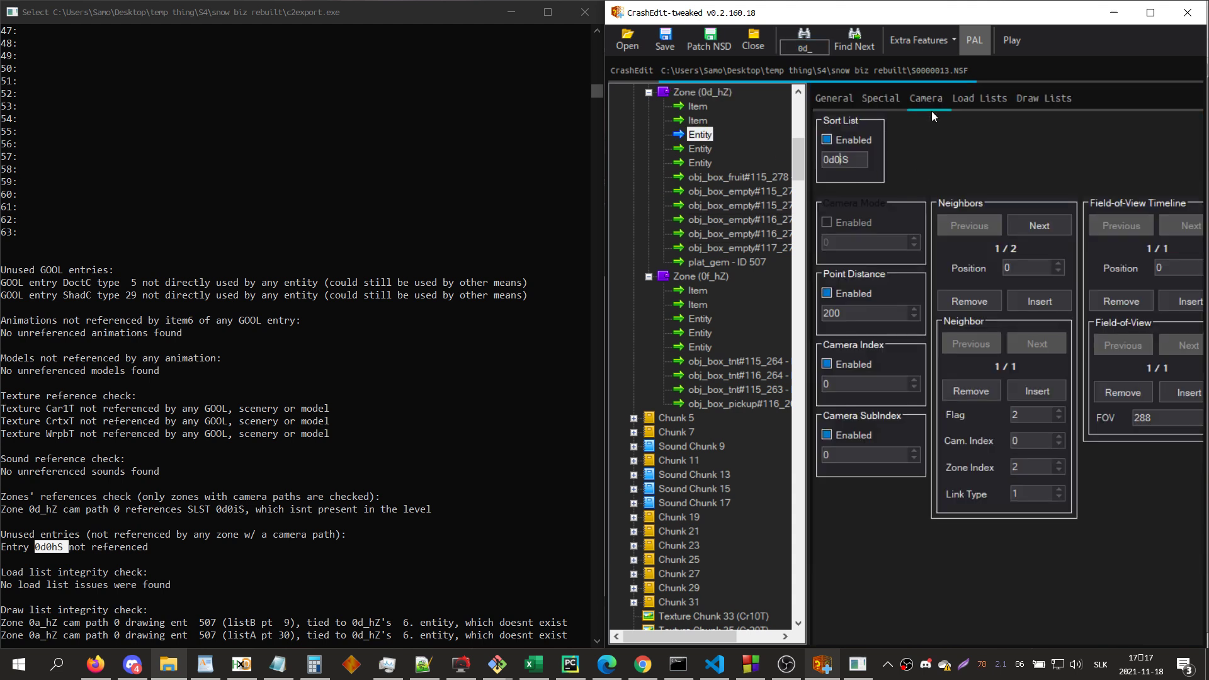
type("h")
- Examine the draw list integrity check, highlighting the entity 507 rows, the 0d_hZ reference and the incorrect draw list entry for 15
scroll(241, 513, "down", 2)
scroll(164, 519, "down", 2)
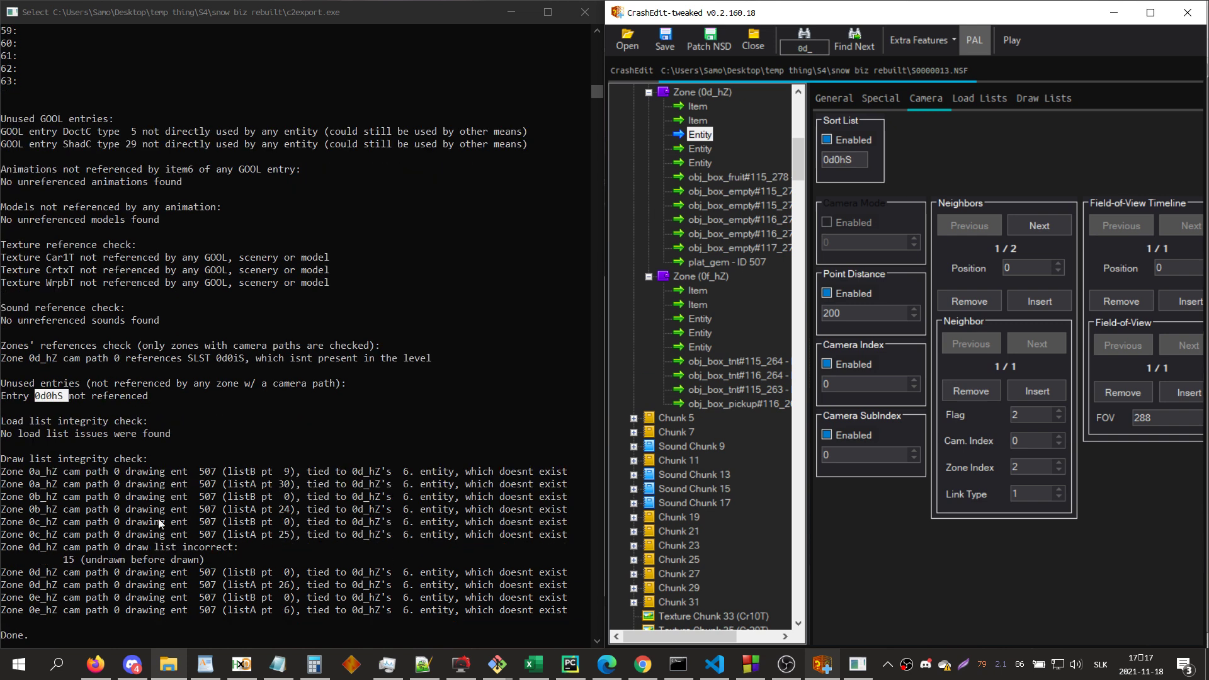
left_click(11, 471)
right_click(21, 489)
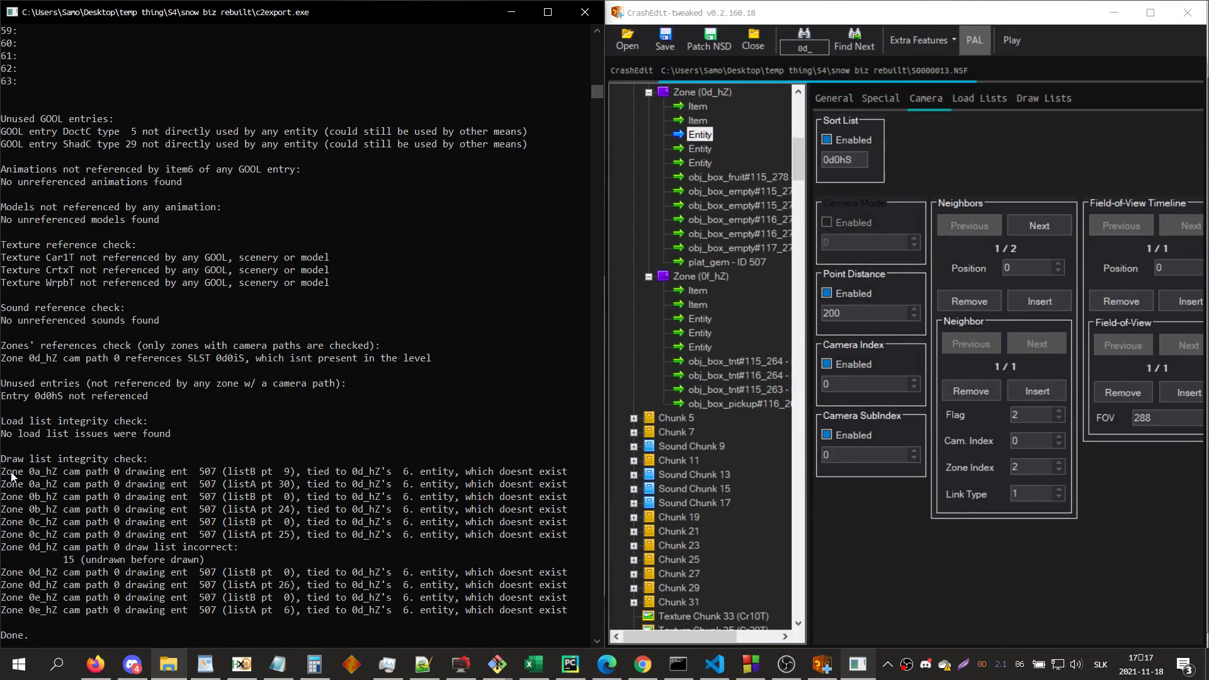
mouse_move(3, 470)
left_mouse_down()
mouse_move(38, 483)
mouse_move(203, 490)
left_mouse_up()
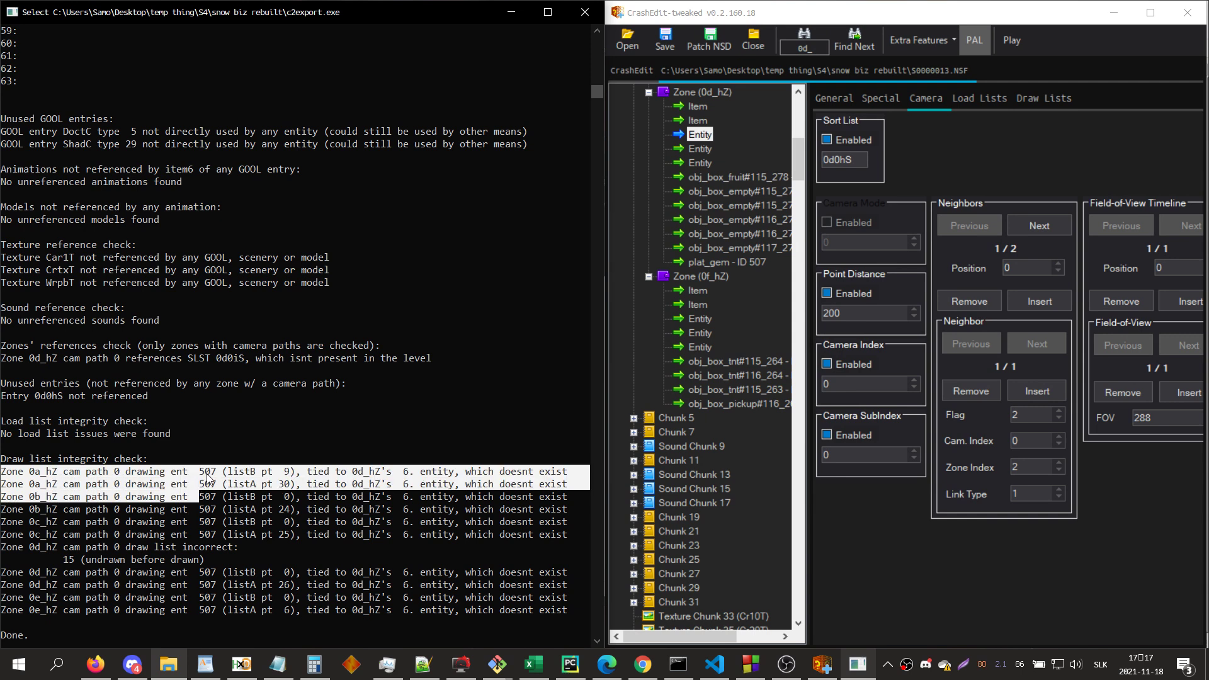
double_click(374, 472)
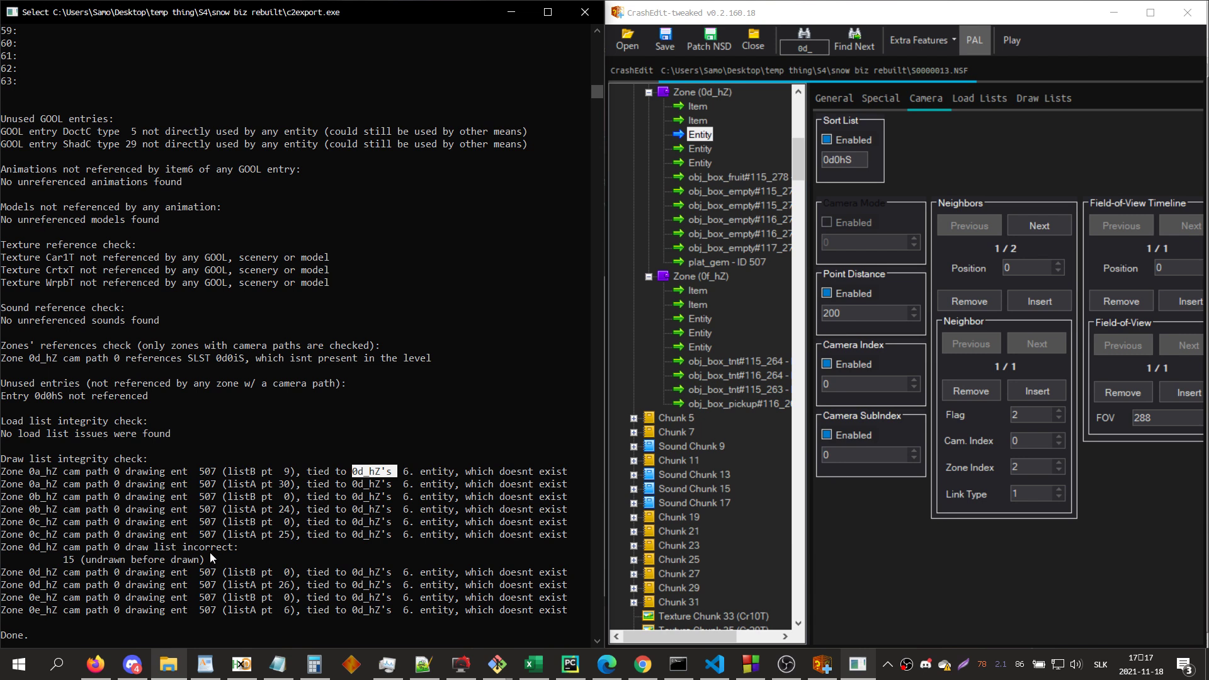
left_click_drag(220, 567, 12, 549)
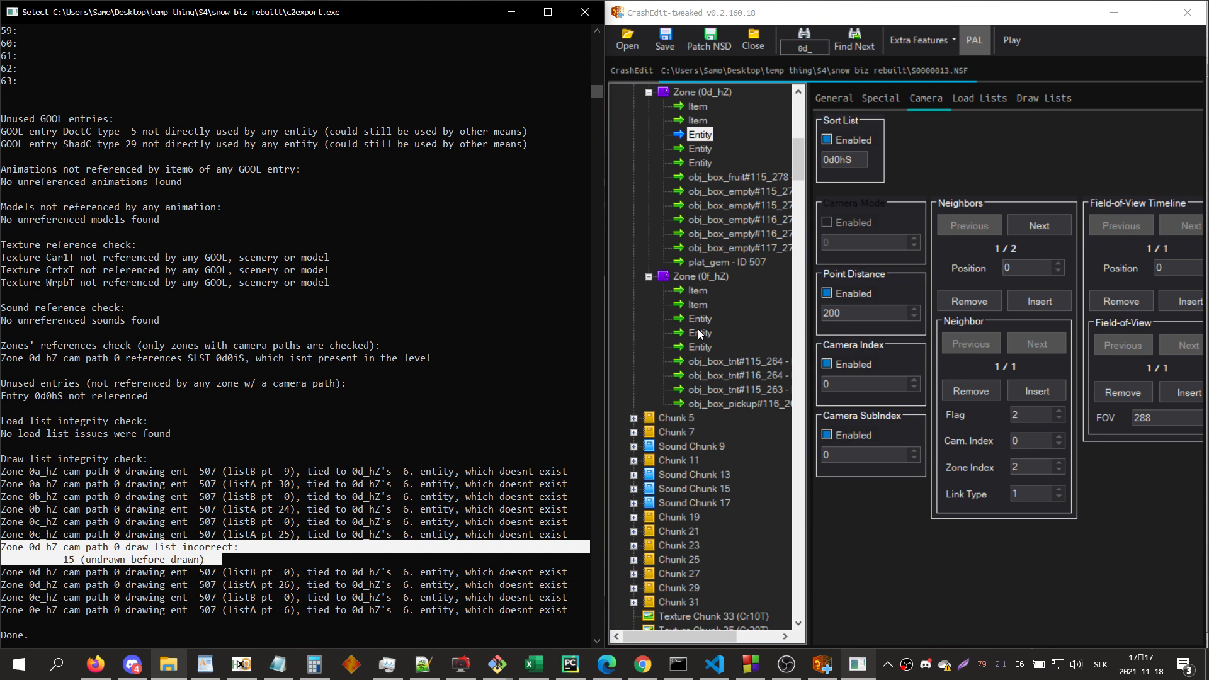
- Insert entity ID 15 at the start of Draw List B in Zone 0d_hZ's first camera entity
left_click(1068, 96)
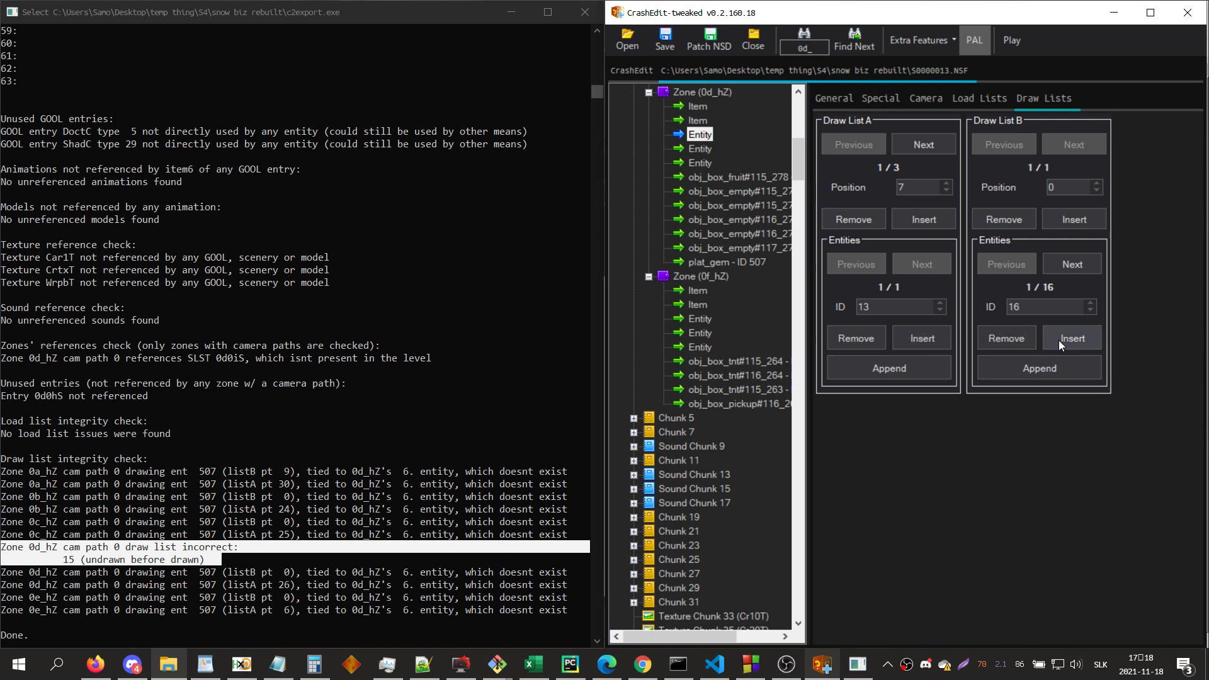
double_click(1014, 307)
type("15")
- Highlight the draw list errors that tie entity 507 to the 6. entity of Zone 0d_hZ
left_click(330, 482)
left_click_drag(387, 473, 511, 528)
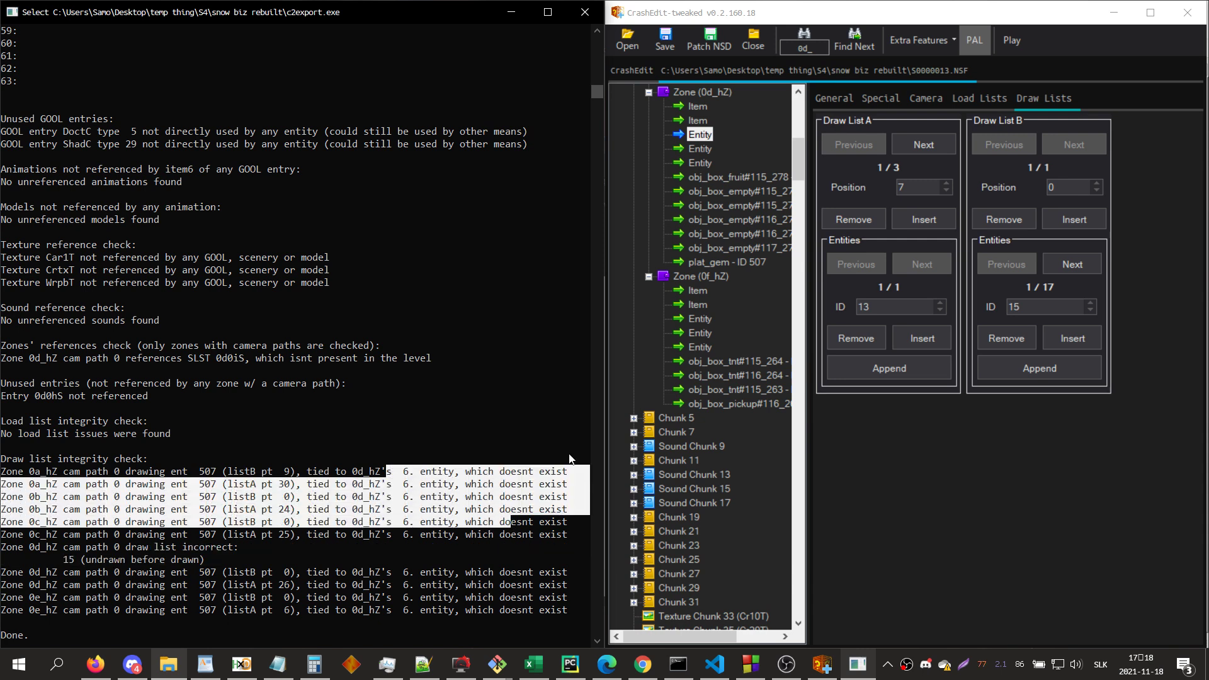
double_click(368, 473)
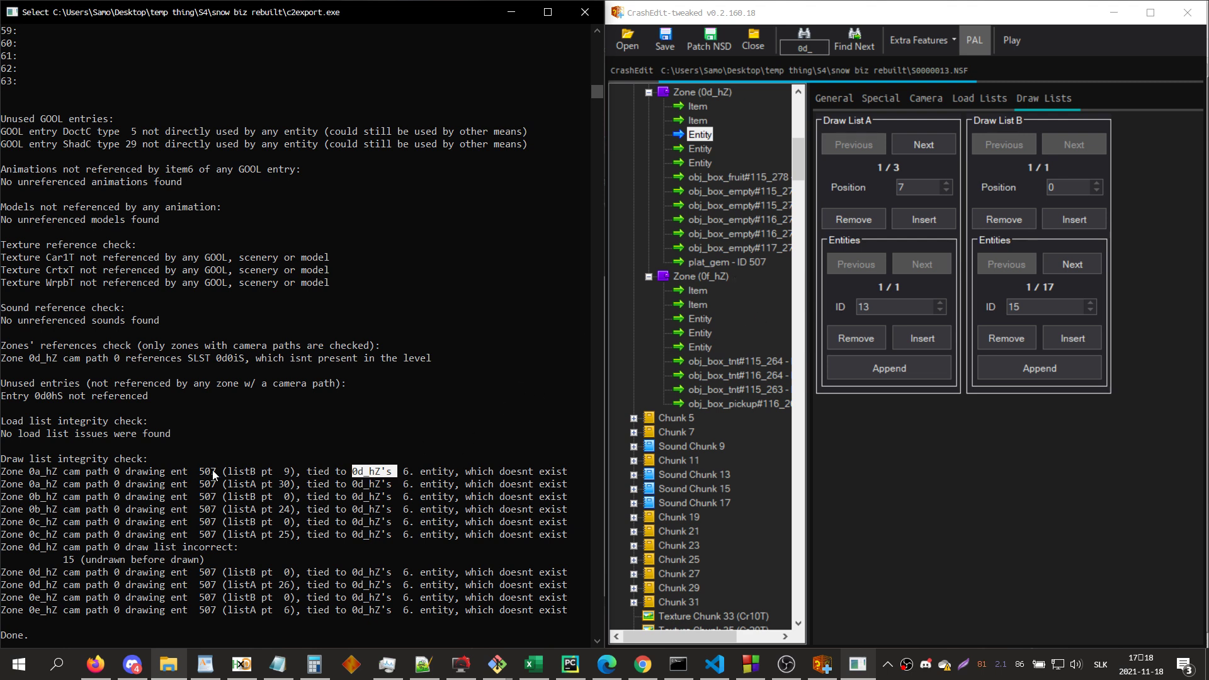
left_click_drag(400, 473, 434, 473)
- Correct the entity count byte in the first item of Zone 0d_hZ and save the level, overwriting the NSF
left_click(690, 97)
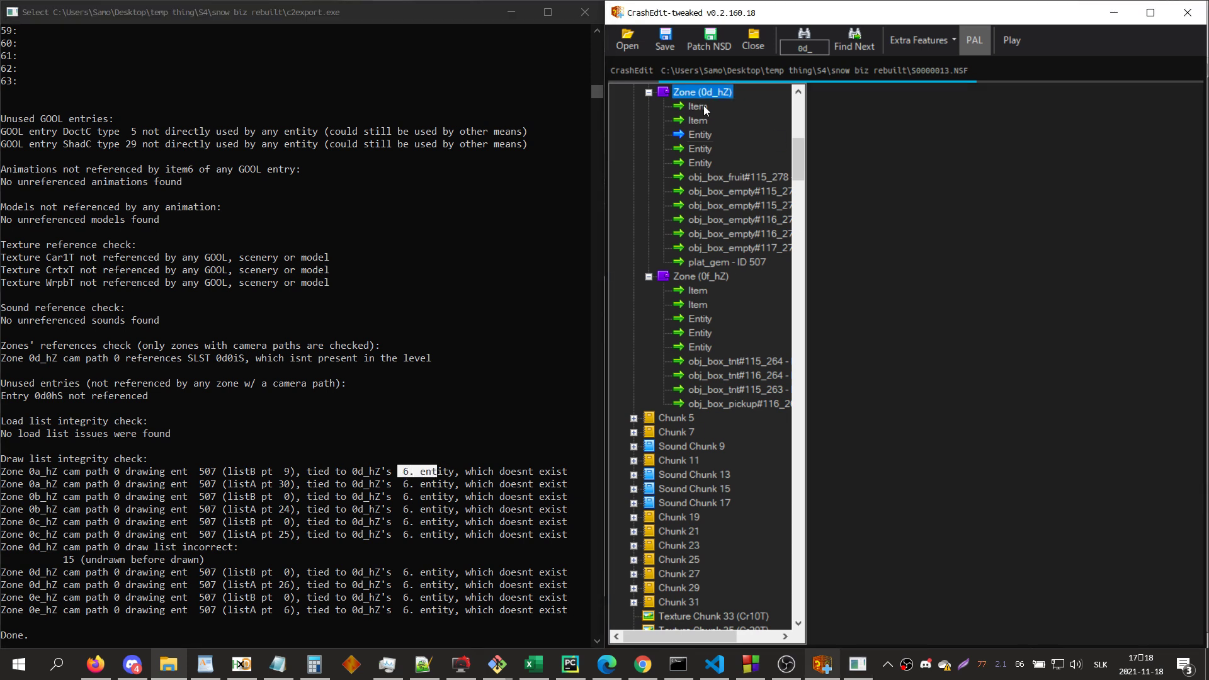
left_click(704, 108)
scroll(951, 255, "down", 2)
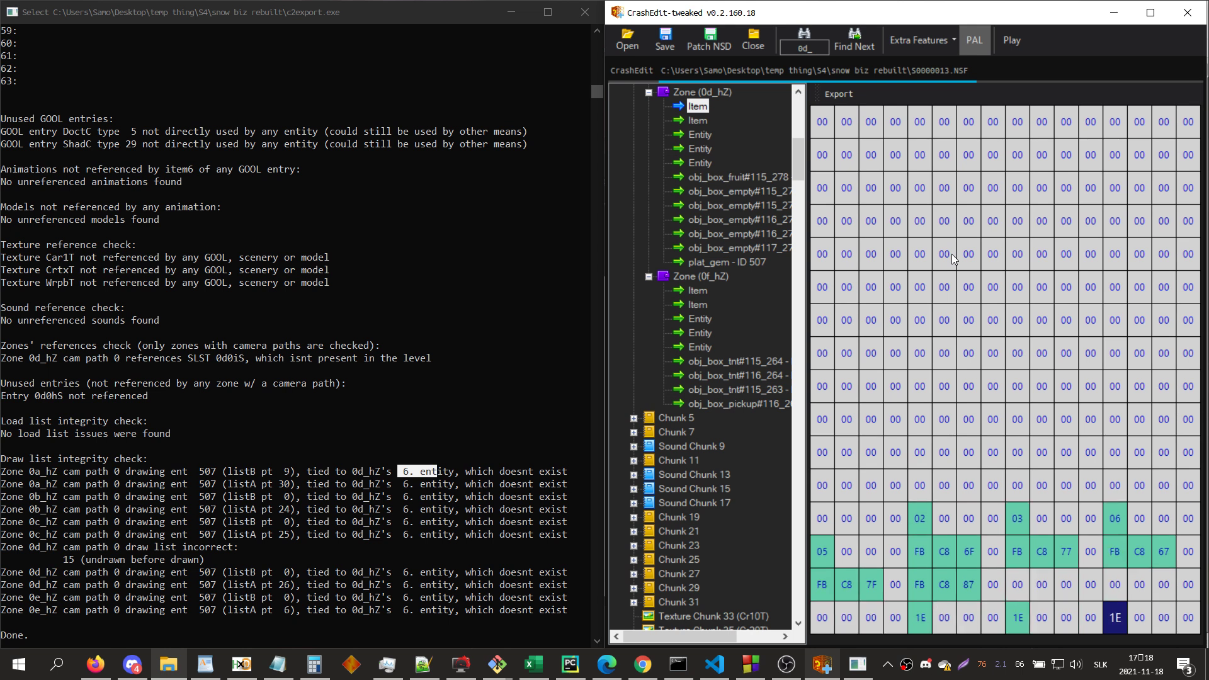
type("0")
left_click(699, 92)
left_click(675, 52)
key("Return")
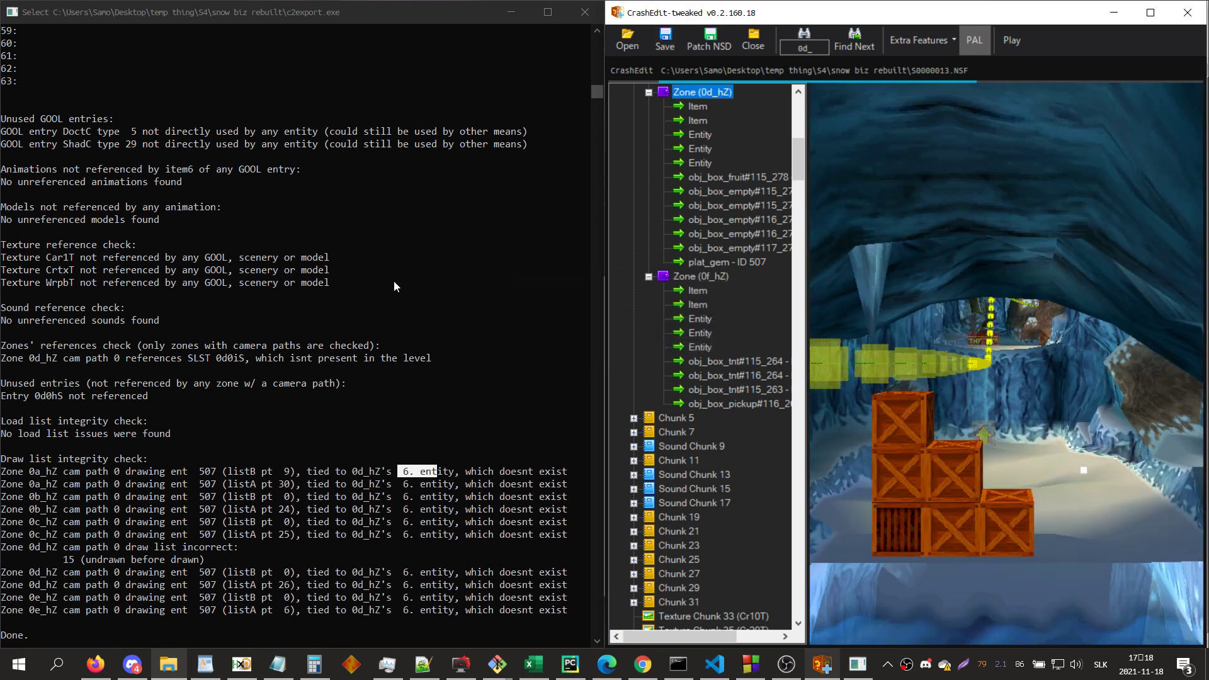
- Rerun ll_analyze in c2export on the corrected S0000013.NSF
left_click(395, 281)
key("Up")
key("Up")
key("Return")
type("\"C:\\Users\\Samo\\Desktop\\temp thing\\S4\\snow biz rebuilt\\S0000013.NSF\"")
key("Return")
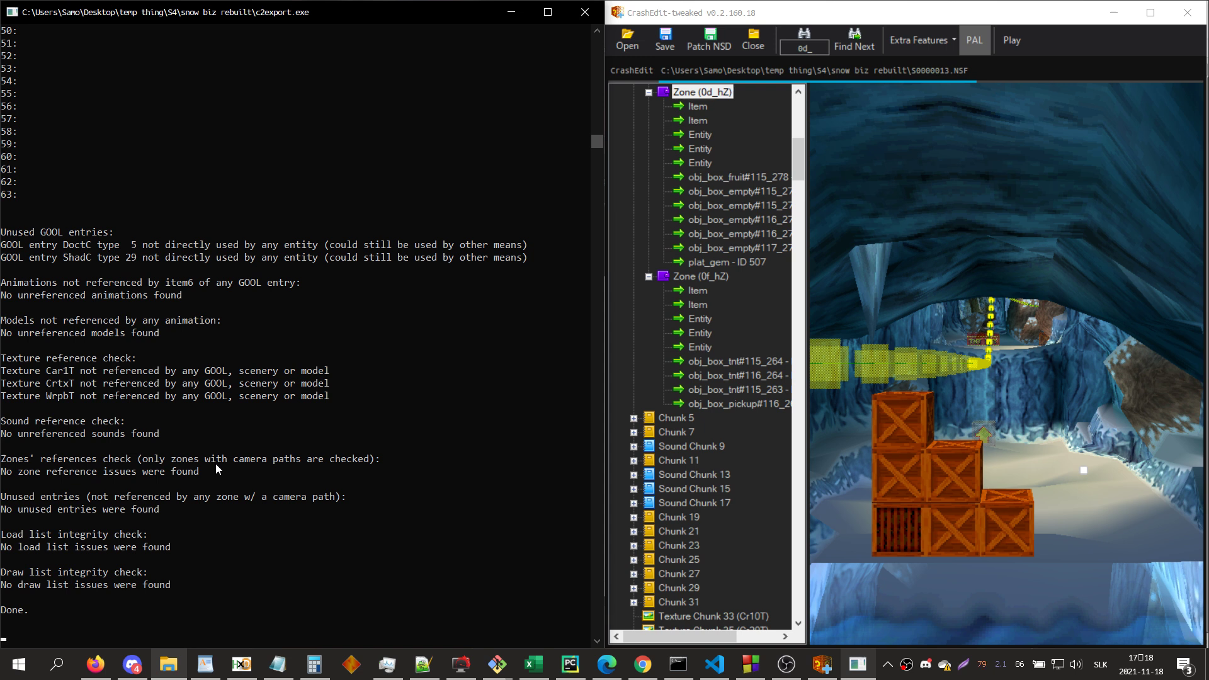
key("Up")
key("Up")
key("Down")
key("Up")
key("Up")
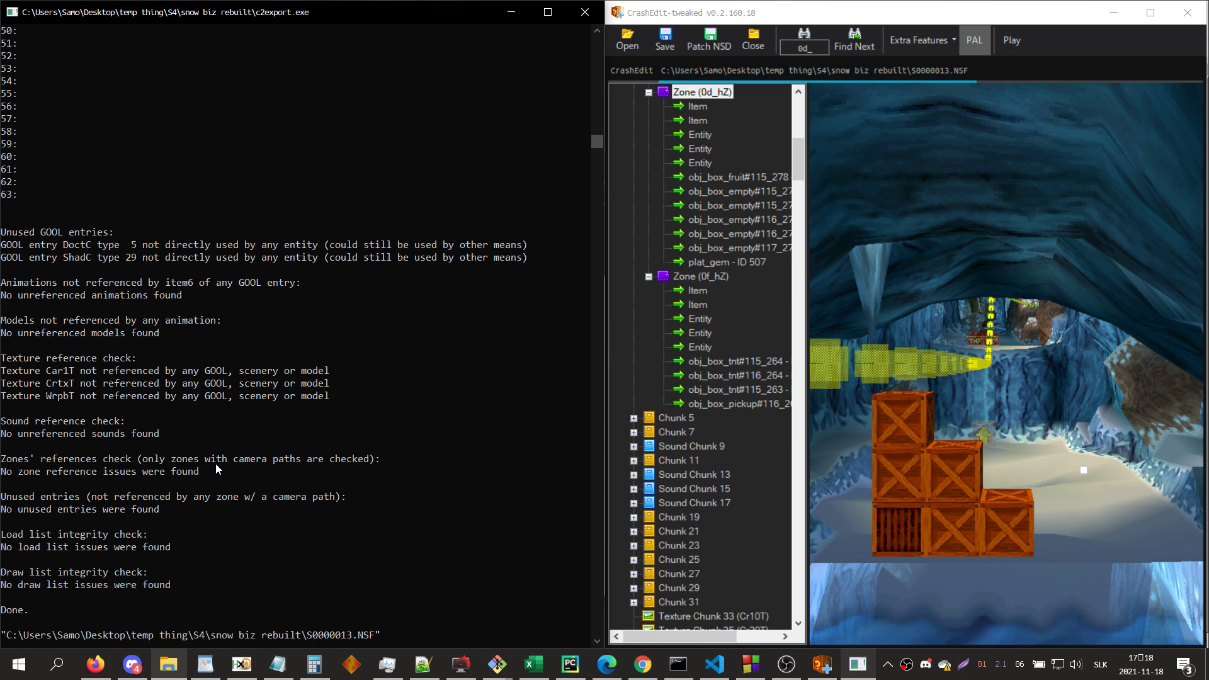
key("Down")
key("BackSpace")
key("BackSpace")
key("BackSpace")
key("BackSpace")
key("BackSpace")
key("BackSpace")
key("BackSpace")
key("BackSpace")
key("BackSpace")
key("BackSpace")
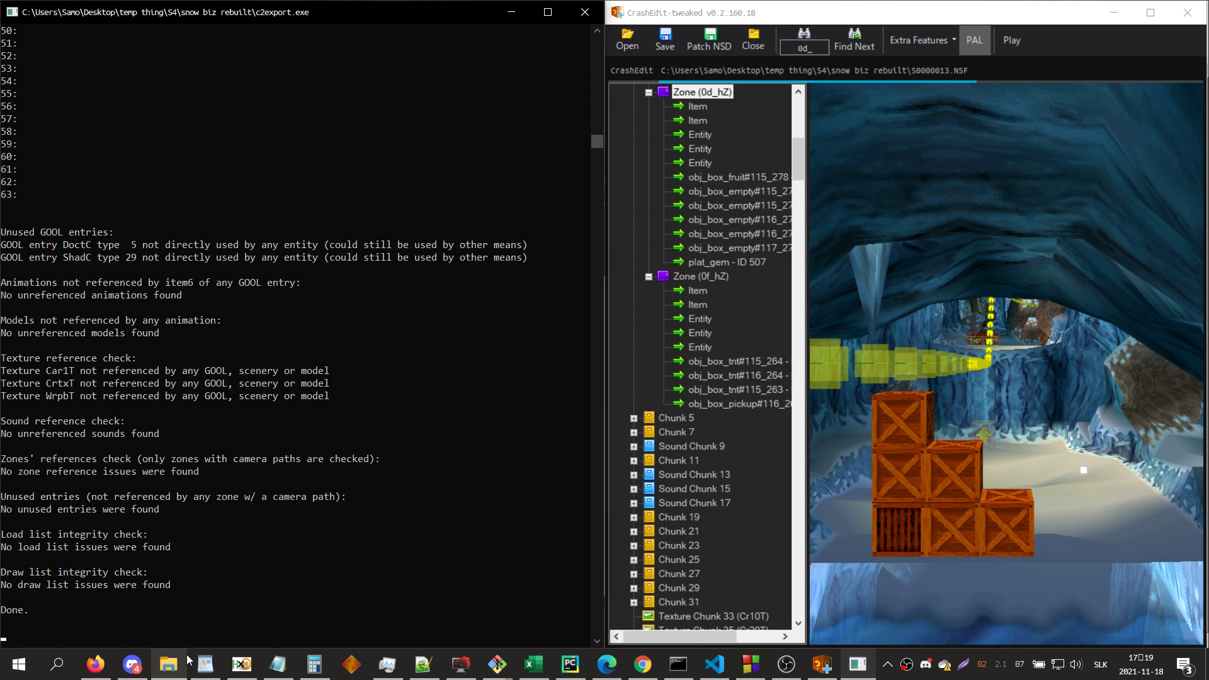
- Rename S0000013.NSF in the snow biz rebuilt folder to working copy.NSF
left_click(169, 665)
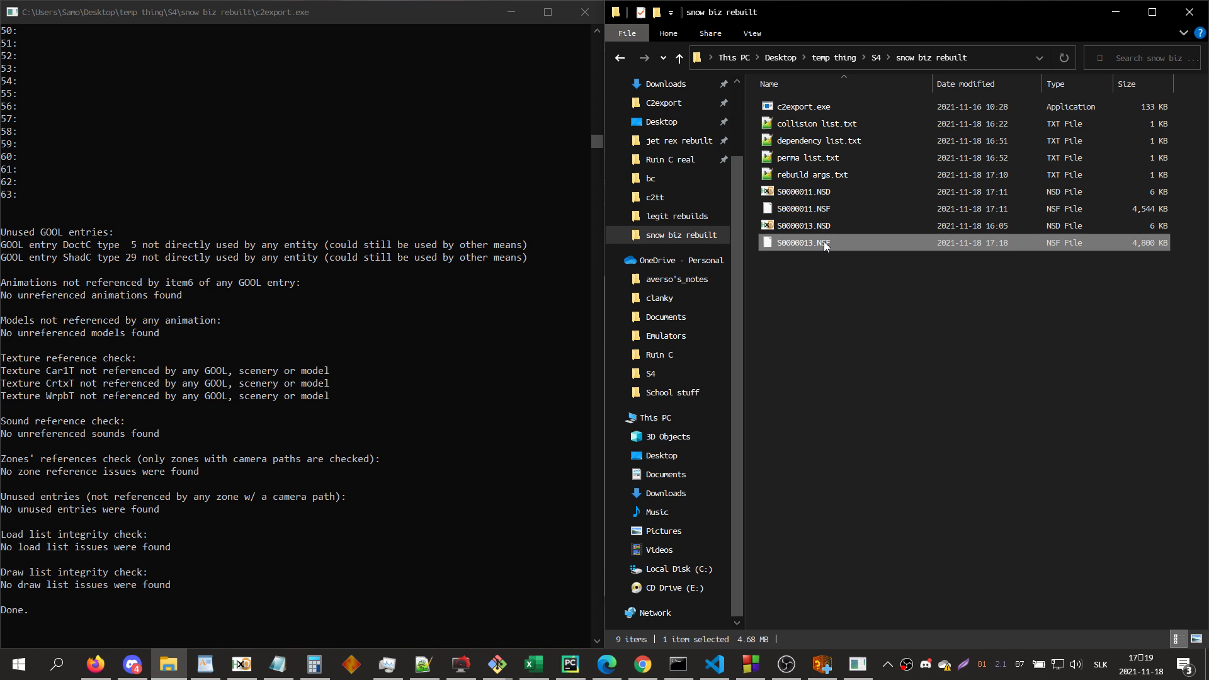
right_click(825, 246)
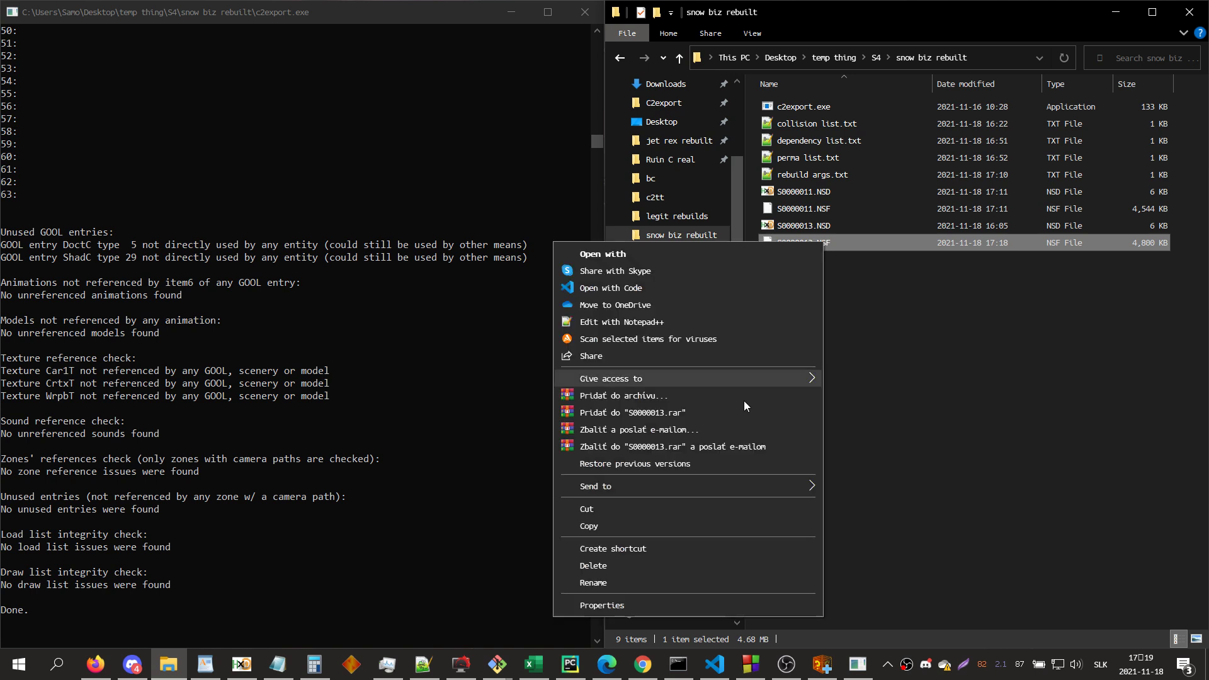
left_click(620, 576)
type("orking copy.NSF")
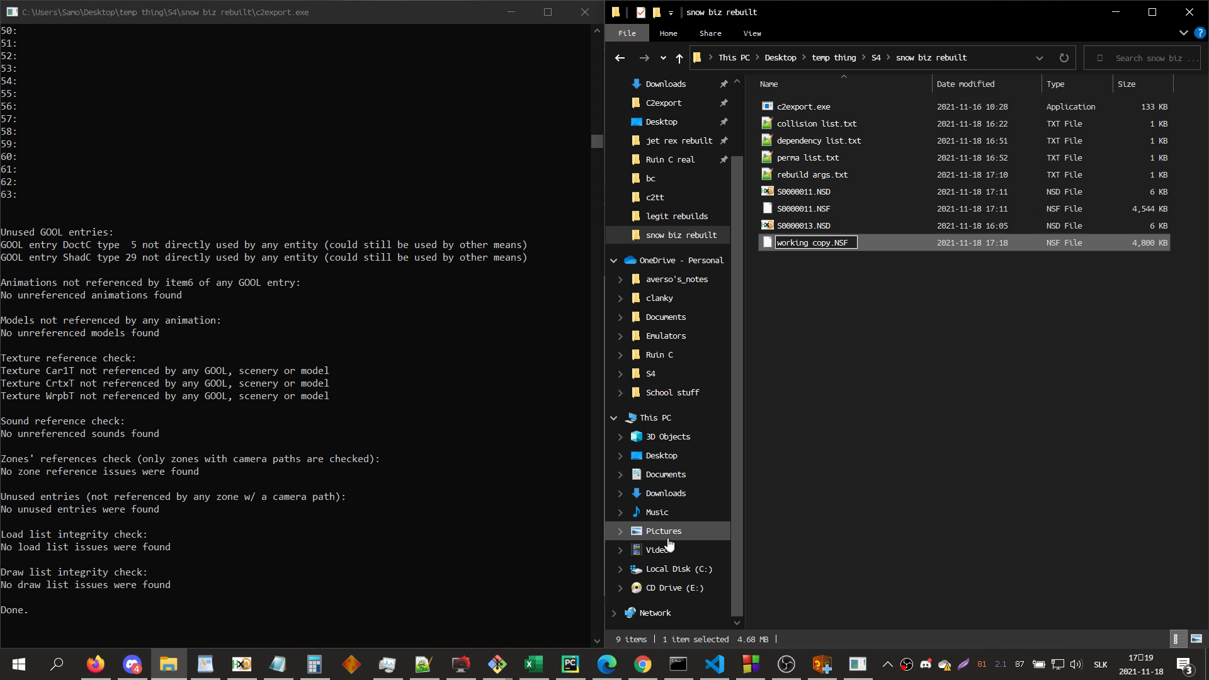
key("Return")
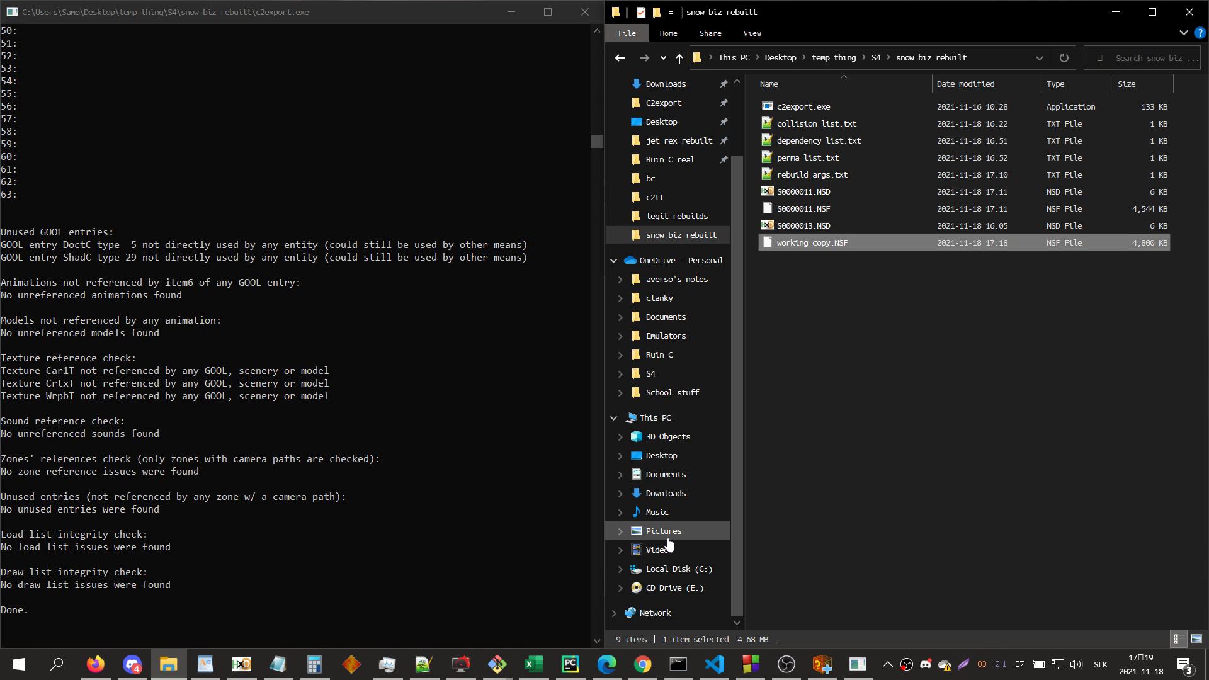
- Rename working copy.NSF back to S0000013.NSF
right_click(845, 240)
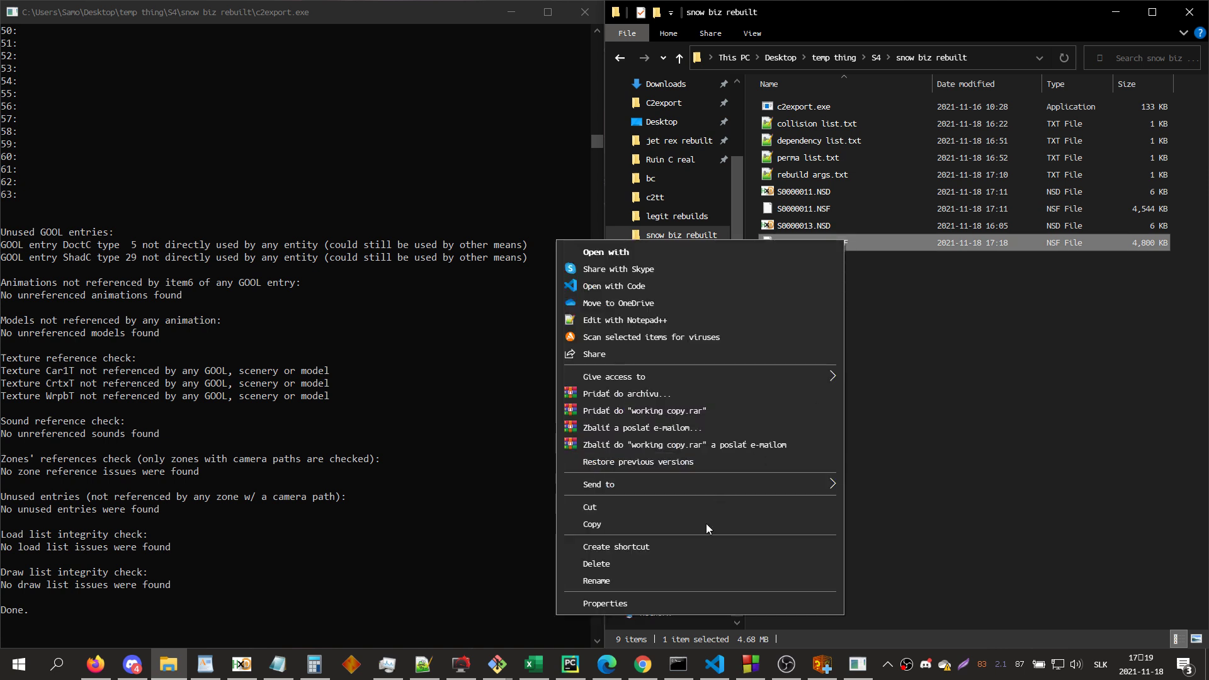
left_click(622, 575)
type("S0000013.NSF")
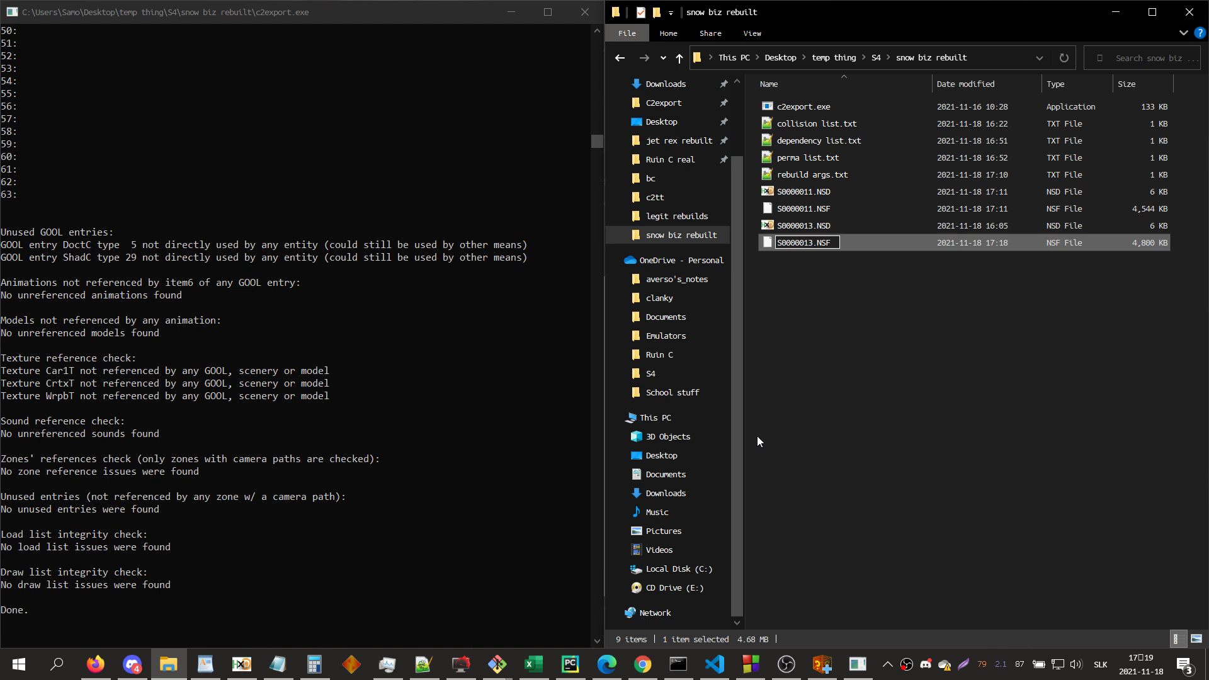
key("Return")
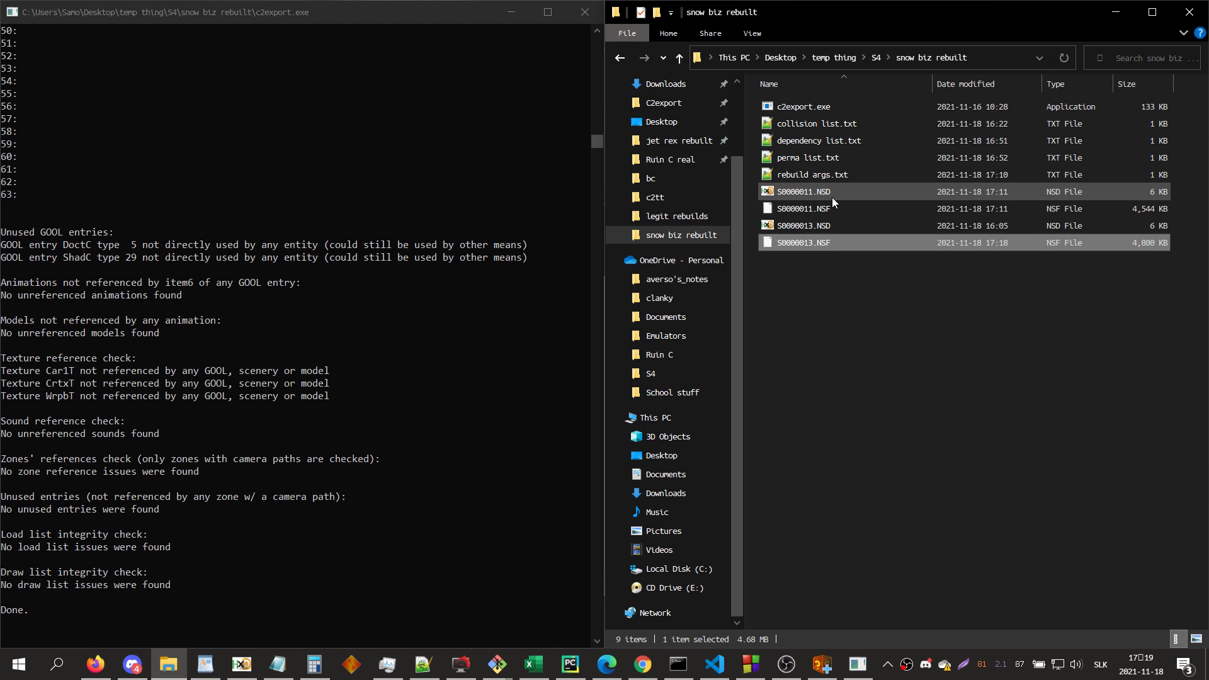
- Open perma list.txt from the snow biz rebuilt folder beside the file listing and review its permaloaded entries
left_click(818, 111)
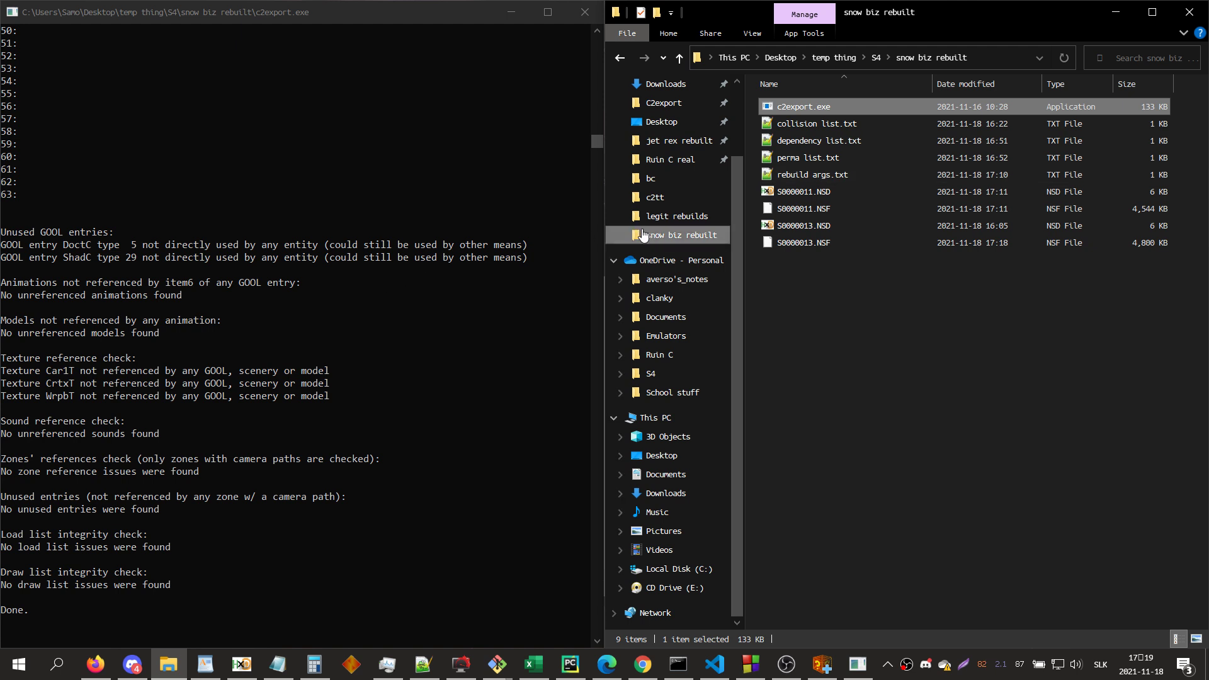
double_click(813, 158)
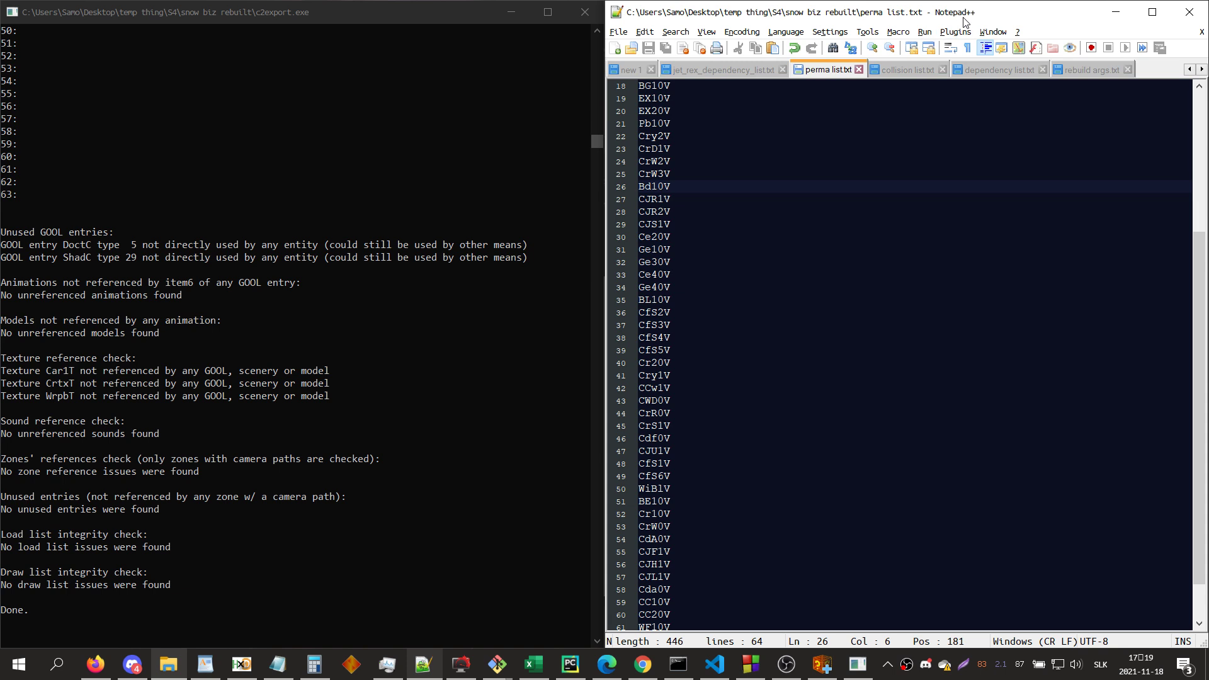
key("super+Left")
scroll(110, 299, "down", 7)
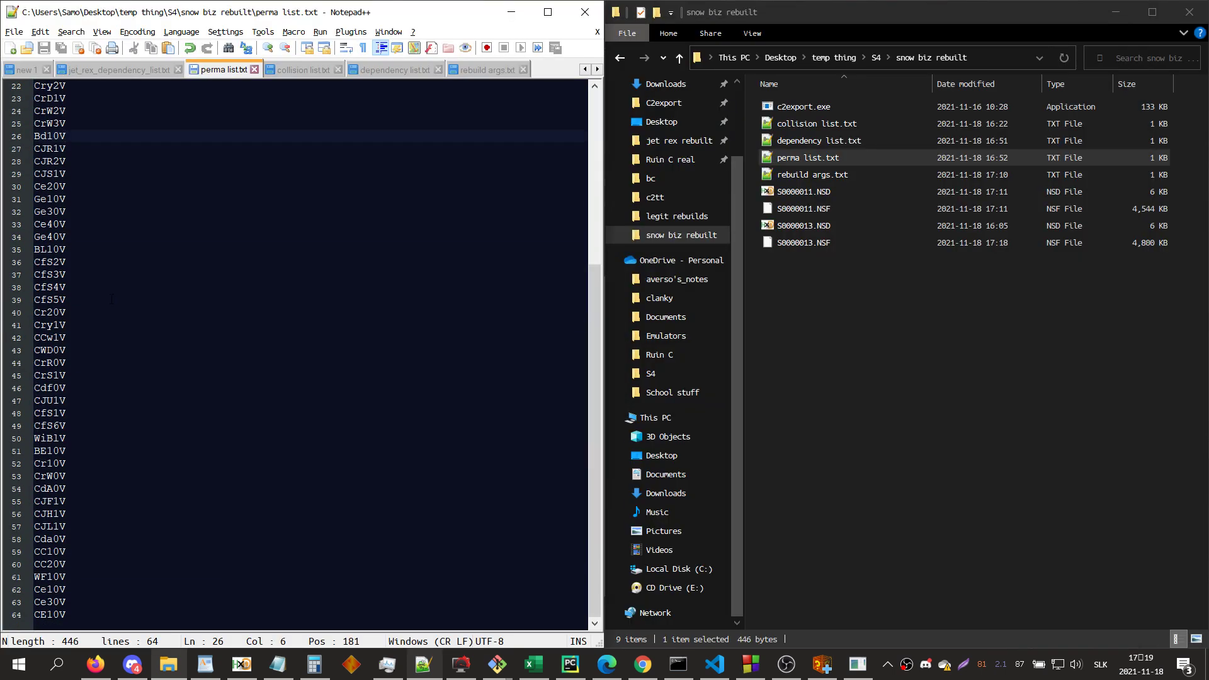
- Open dependency list.txt and examine its type and subtype numbers and dependent entries such as BA10V, BA20V and WWP3V
double_click(800, 139)
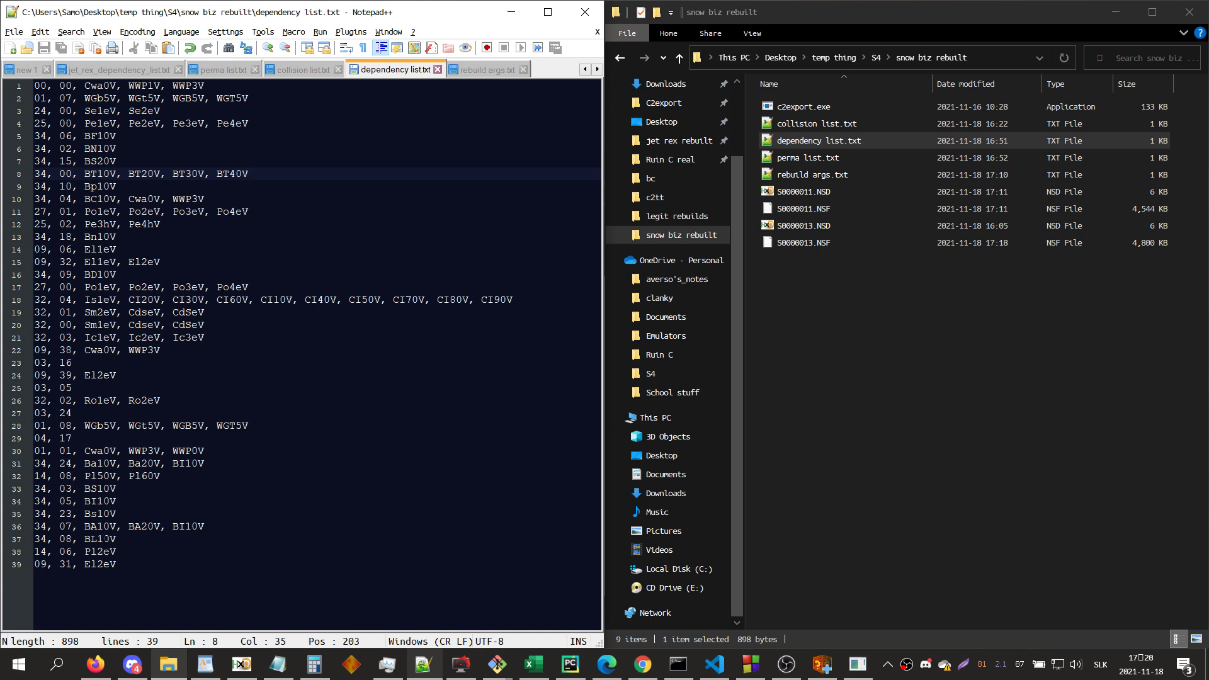
double_click(107, 528)
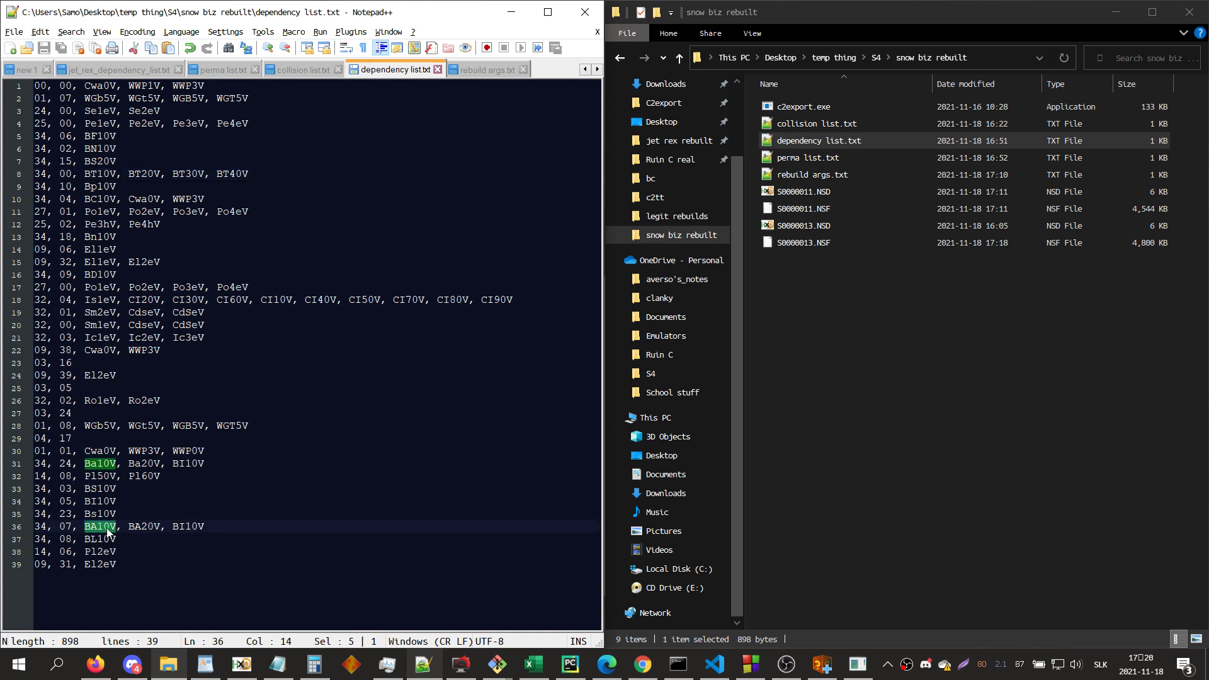
double_click(143, 527)
left_click(132, 358)
double_click(139, 351)
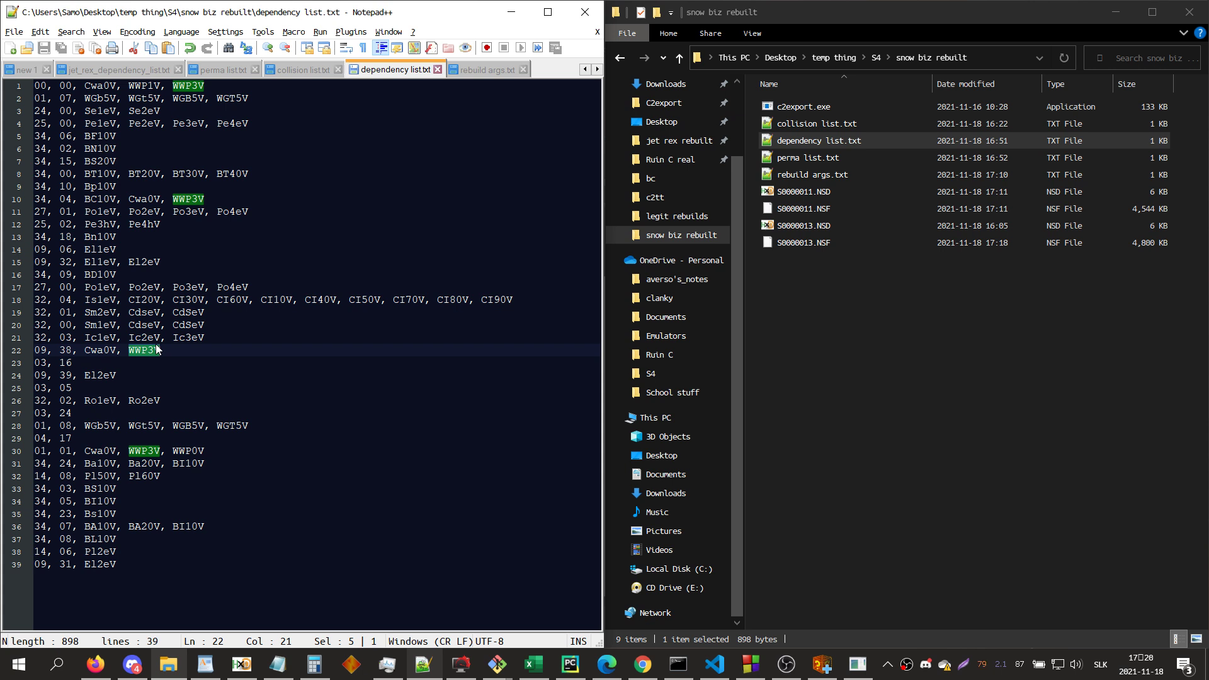
double_click(40, 124)
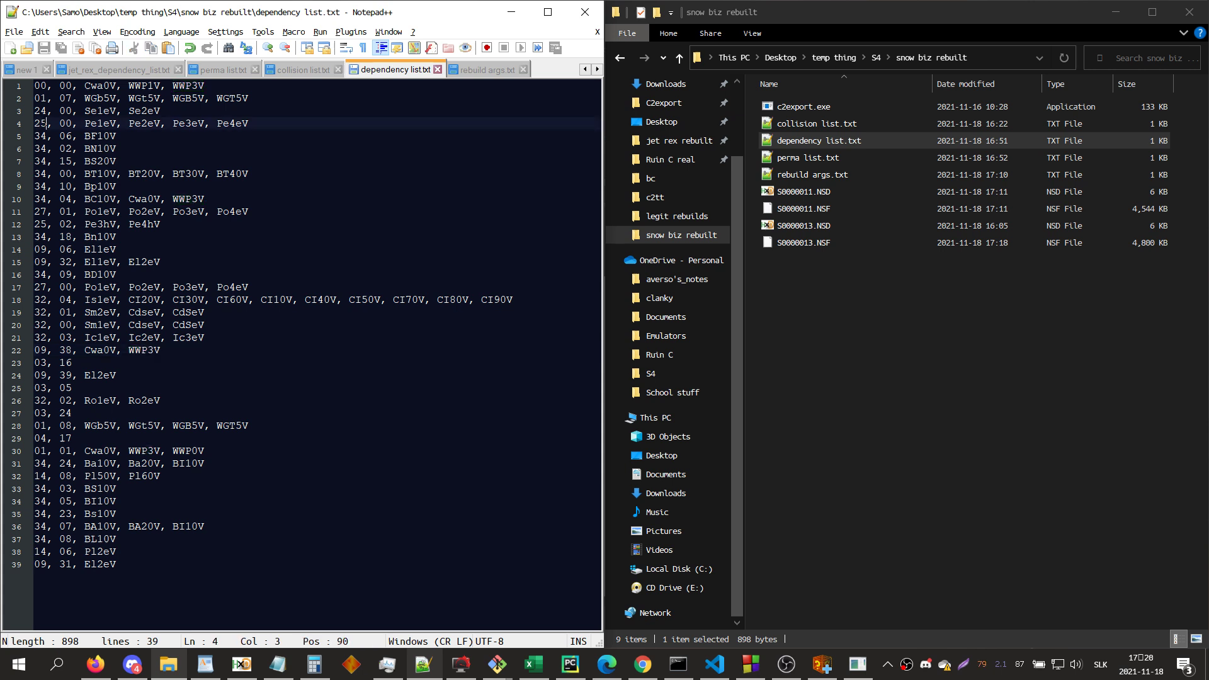
- Open collision list.txt and examine the collision type 00E3 and its first dependency, CI20V
left_click(847, 125)
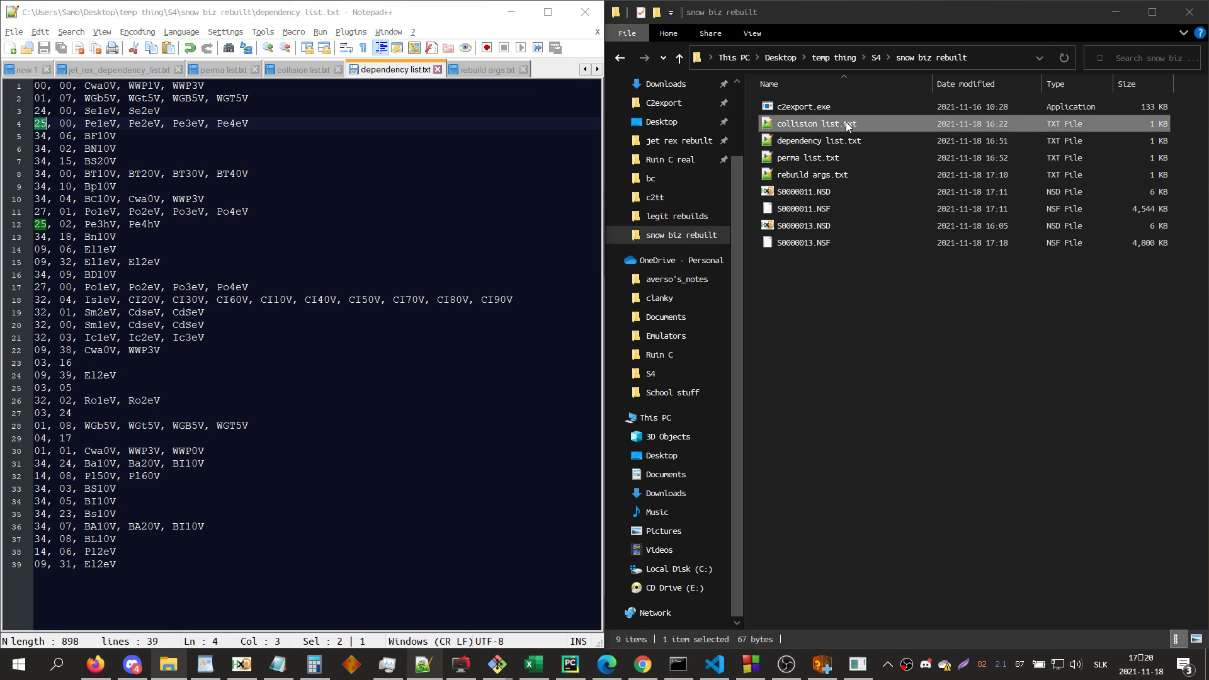
double_click(847, 125)
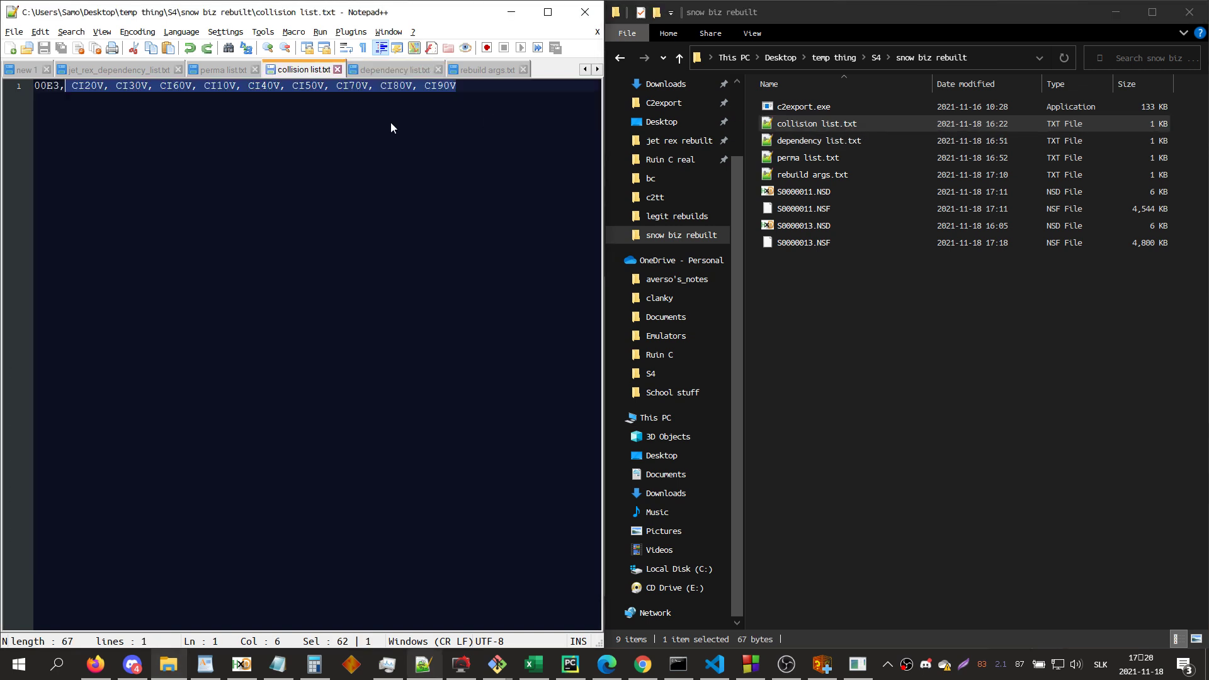
double_click(88, 85)
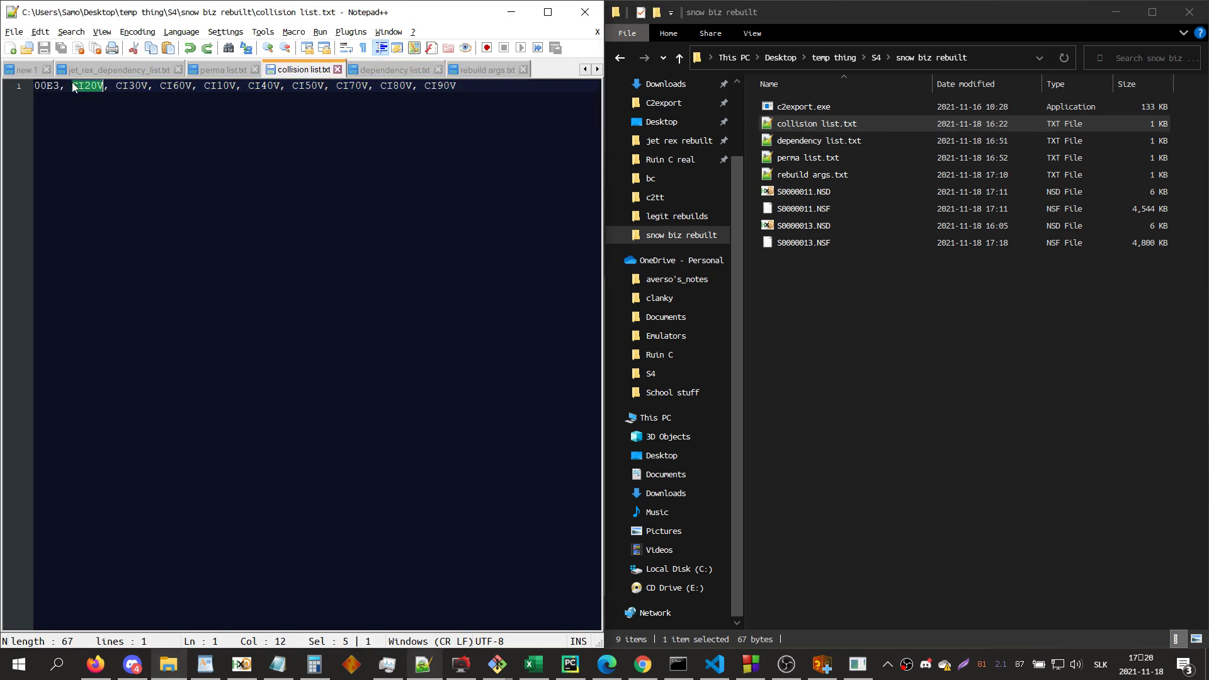
double_click(48, 87)
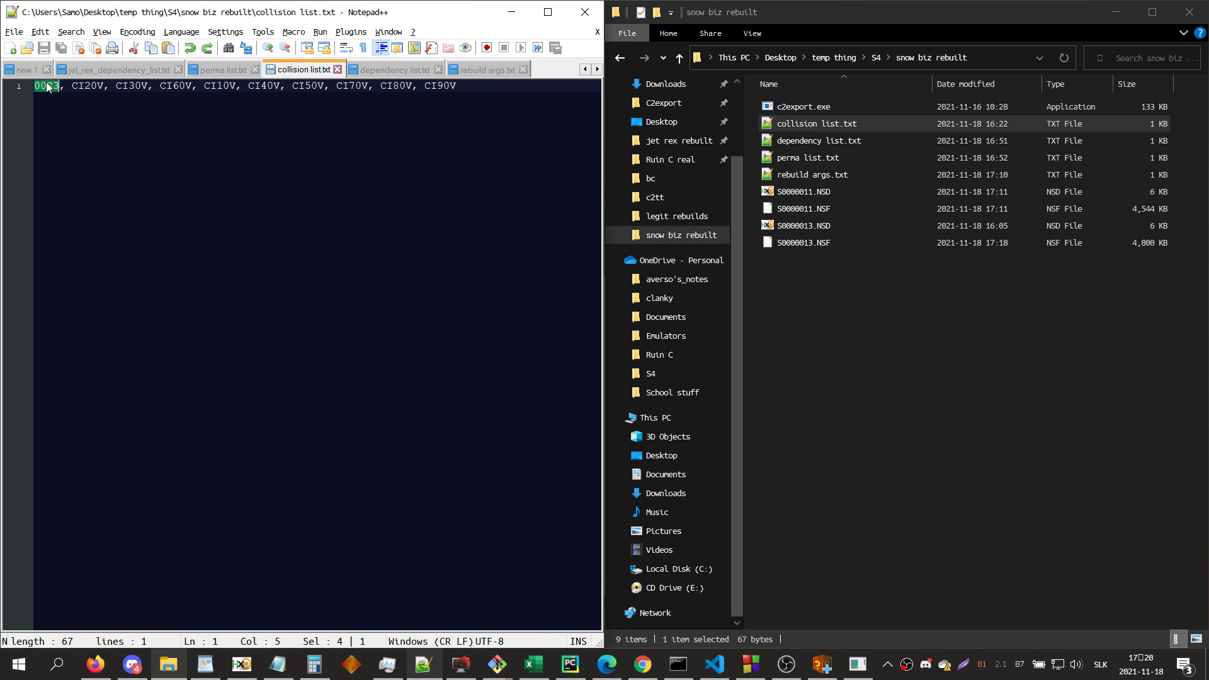
left_click(849, 345)
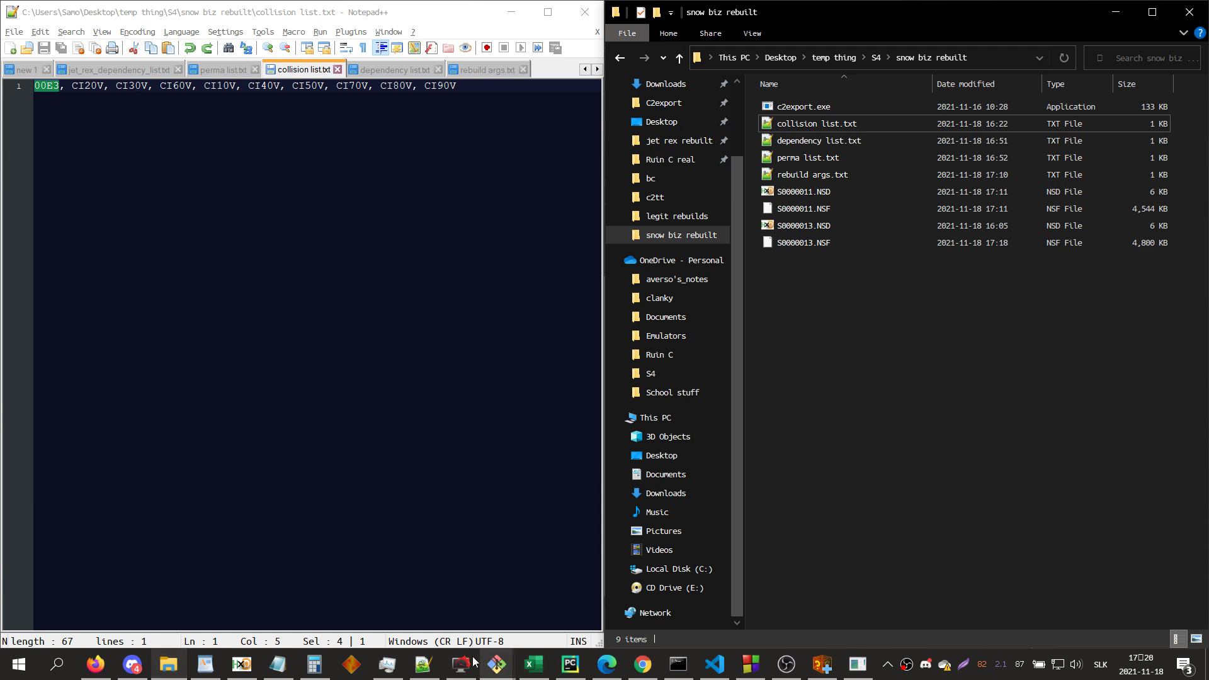
- Copy all the arguments from rebuild args.txt and run them in c2export to rebuild the level
left_click(858, 664)
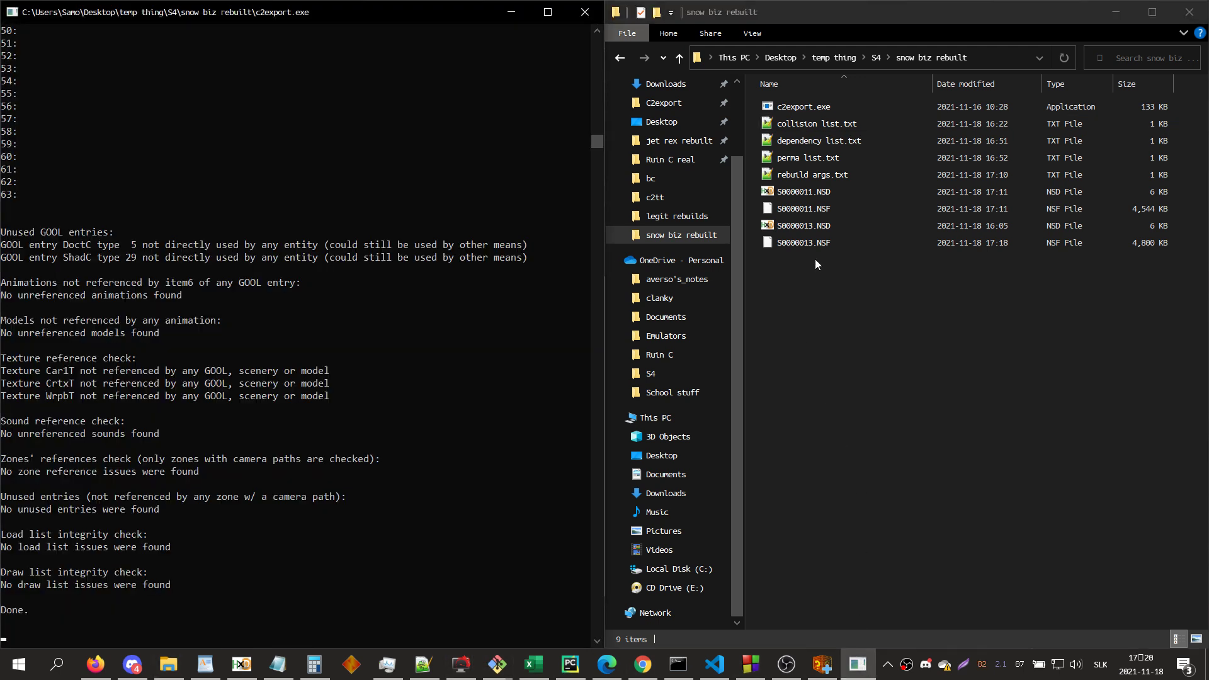
left_click(424, 664)
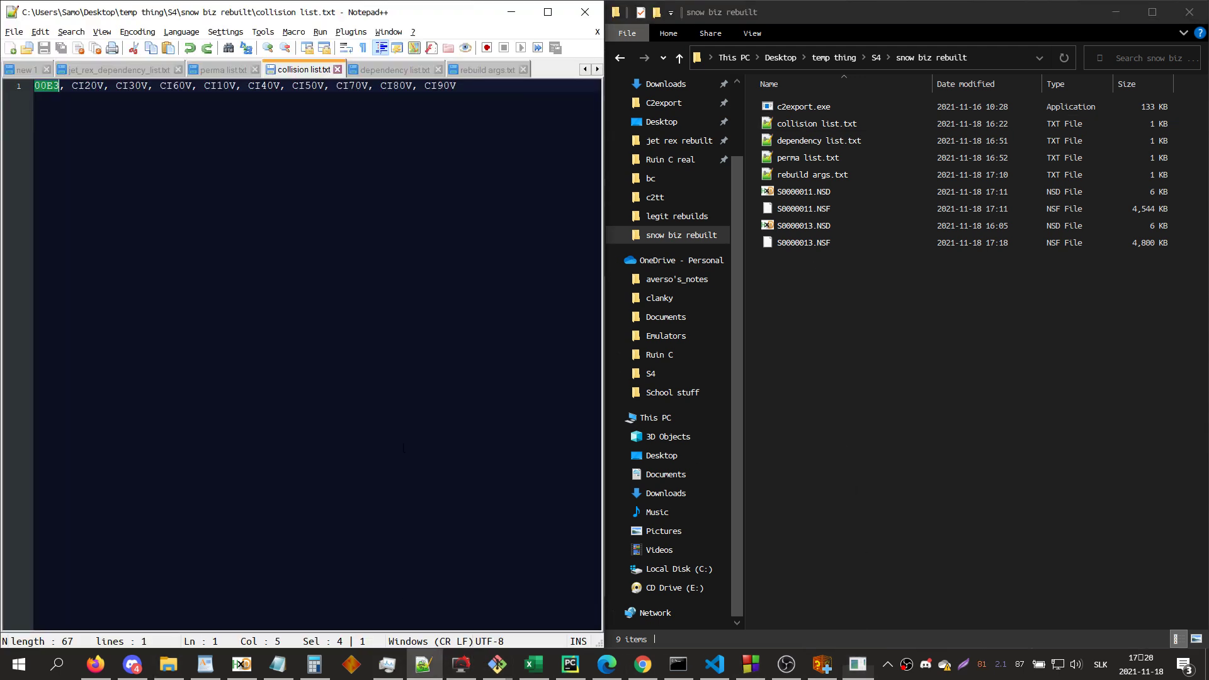
left_click(487, 69)
key("ctrl+a")
key("ctrl+c")
key("alt+Tab")
right_click(369, 223)
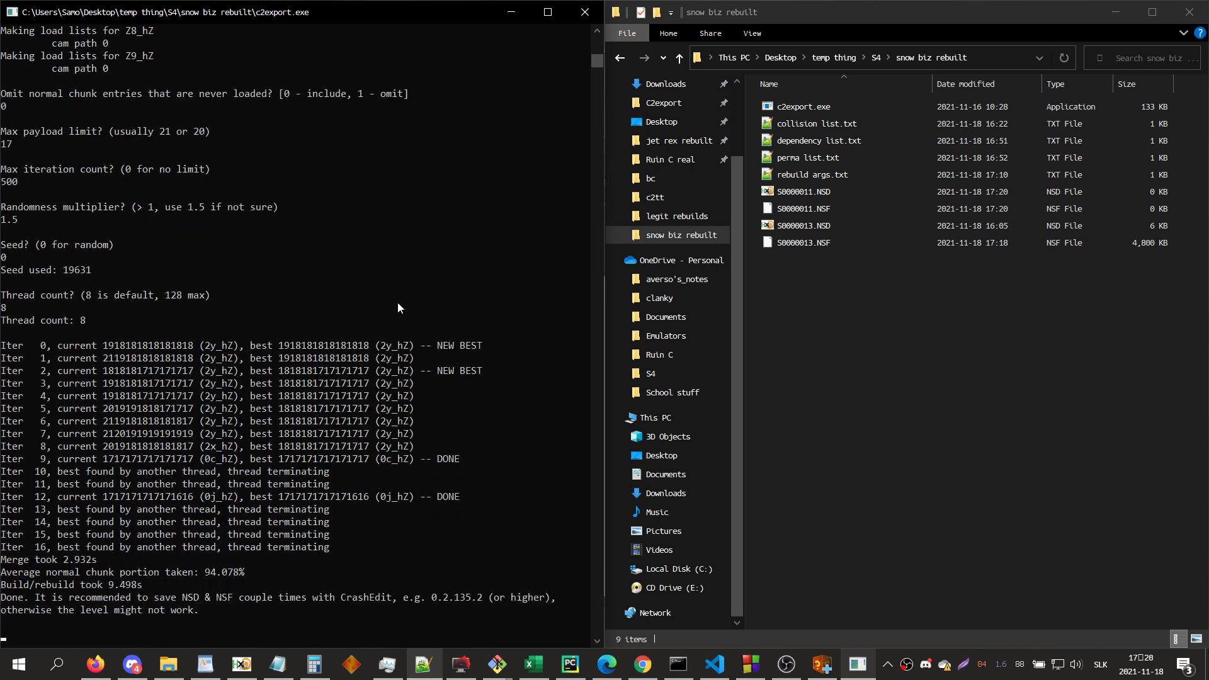
- Place rebuild args.txt beside the c2export console and compare its lines with the rebuild prompts from the start of the run
left_click_drag(596, 62, 595, 39)
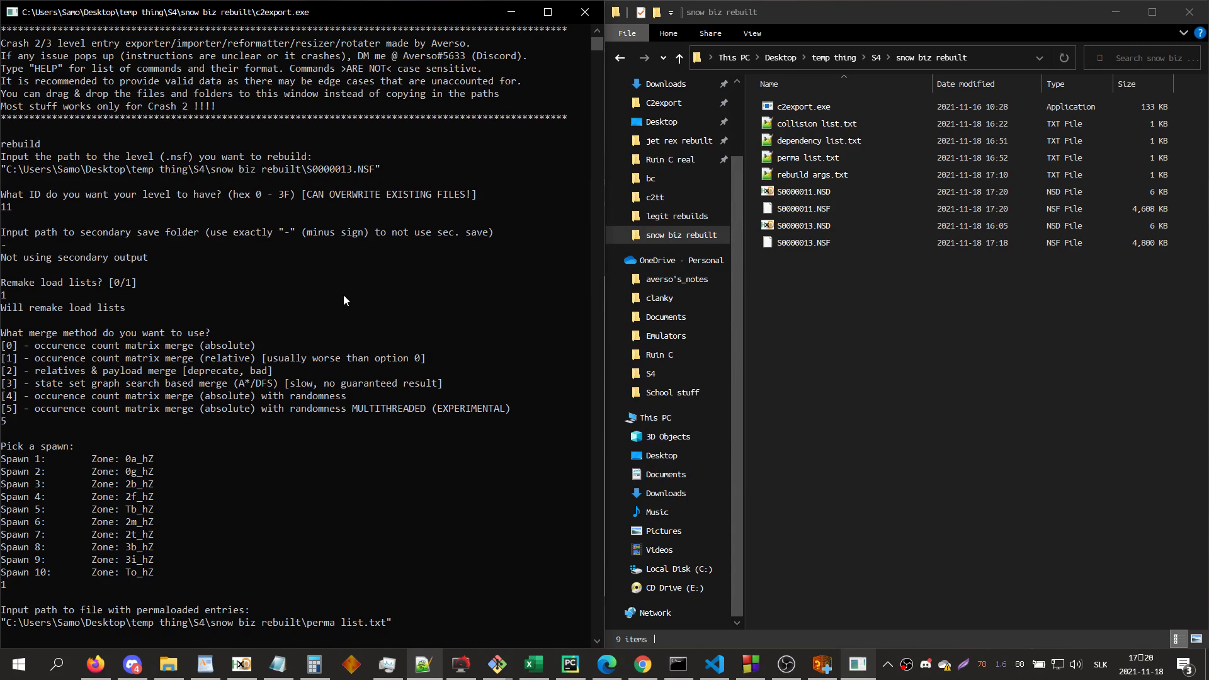
left_click(423, 665)
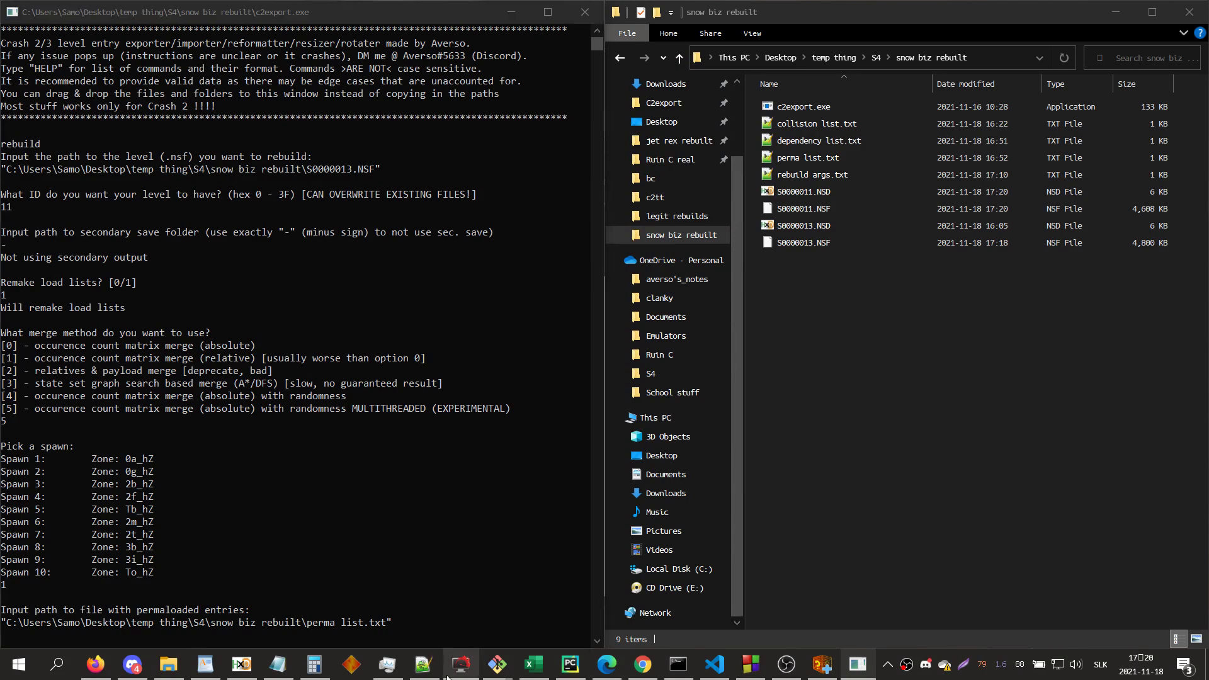
key("super+Right")
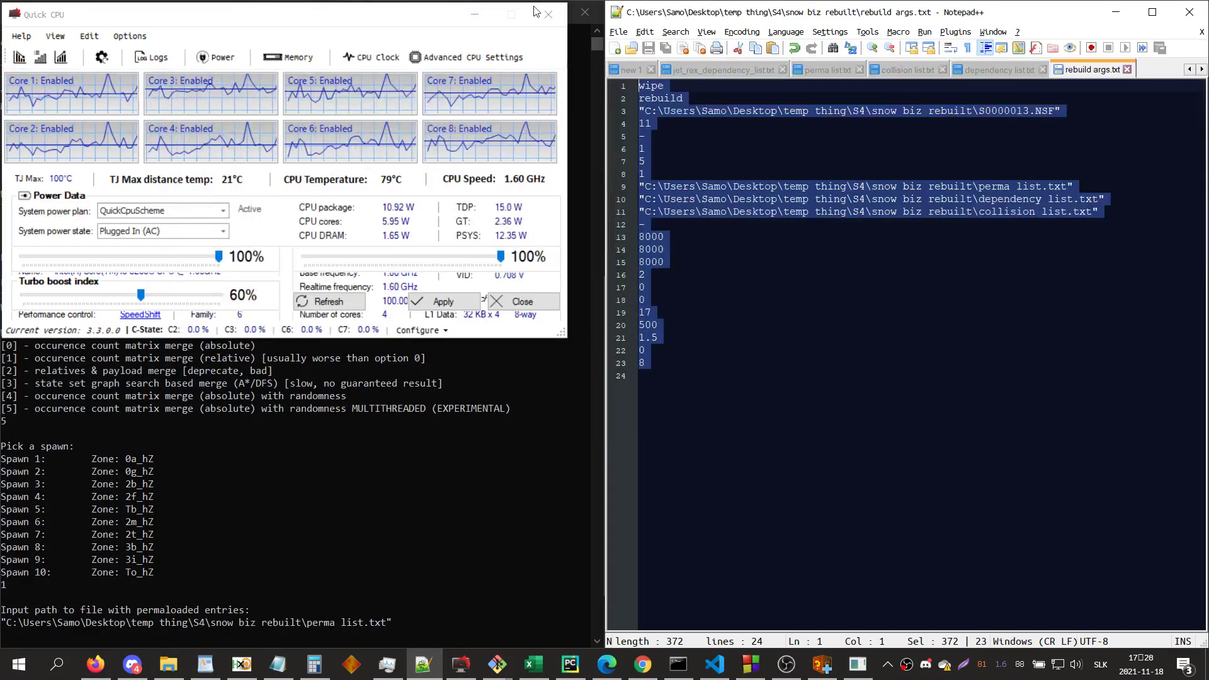
left_click(491, 16)
left_click(24, 202)
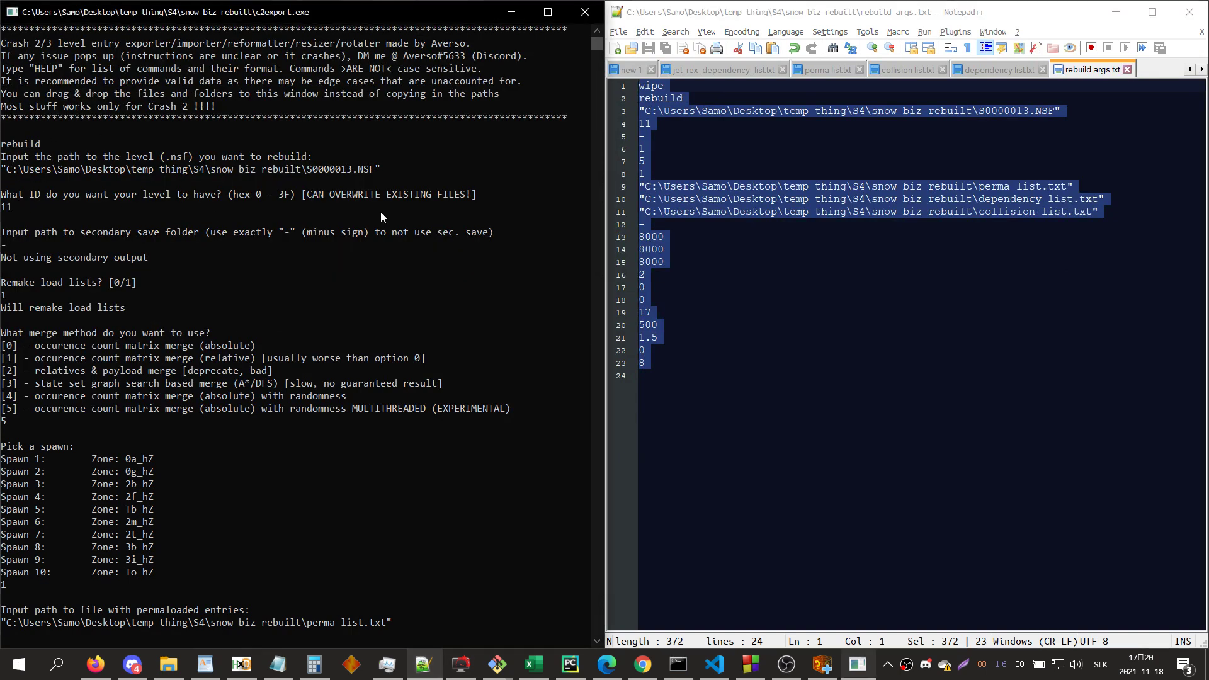
left_click(722, 447)
key("ctrl+a")
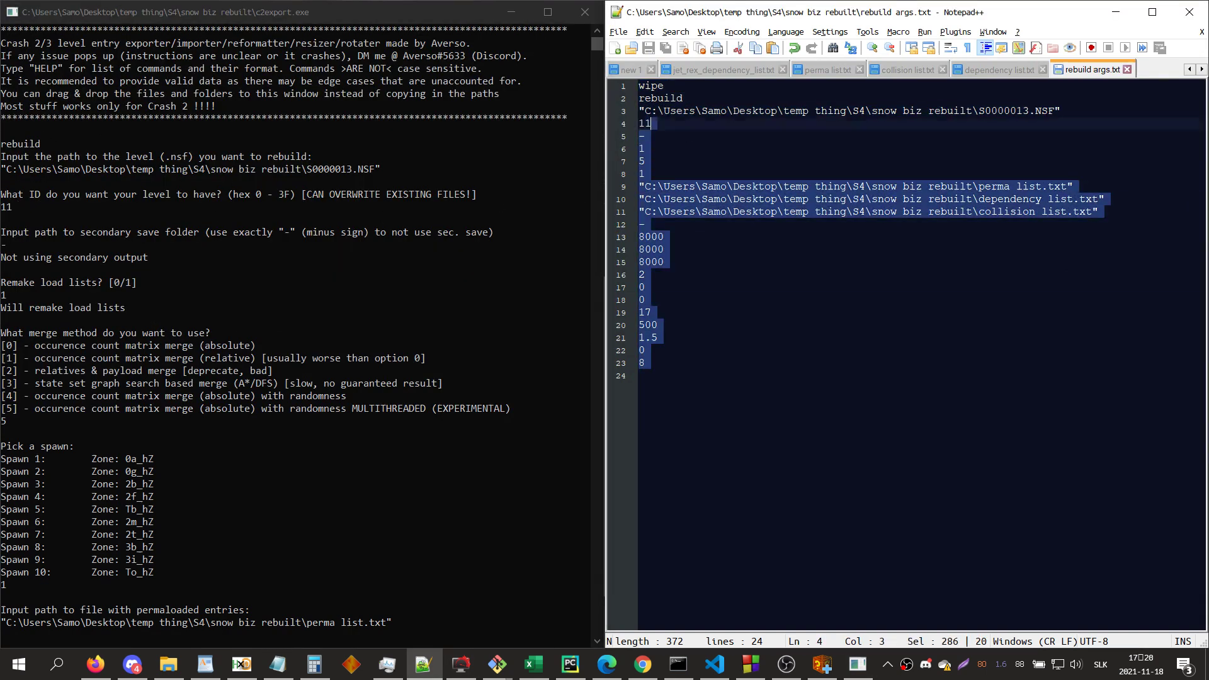
left_click(743, 441)
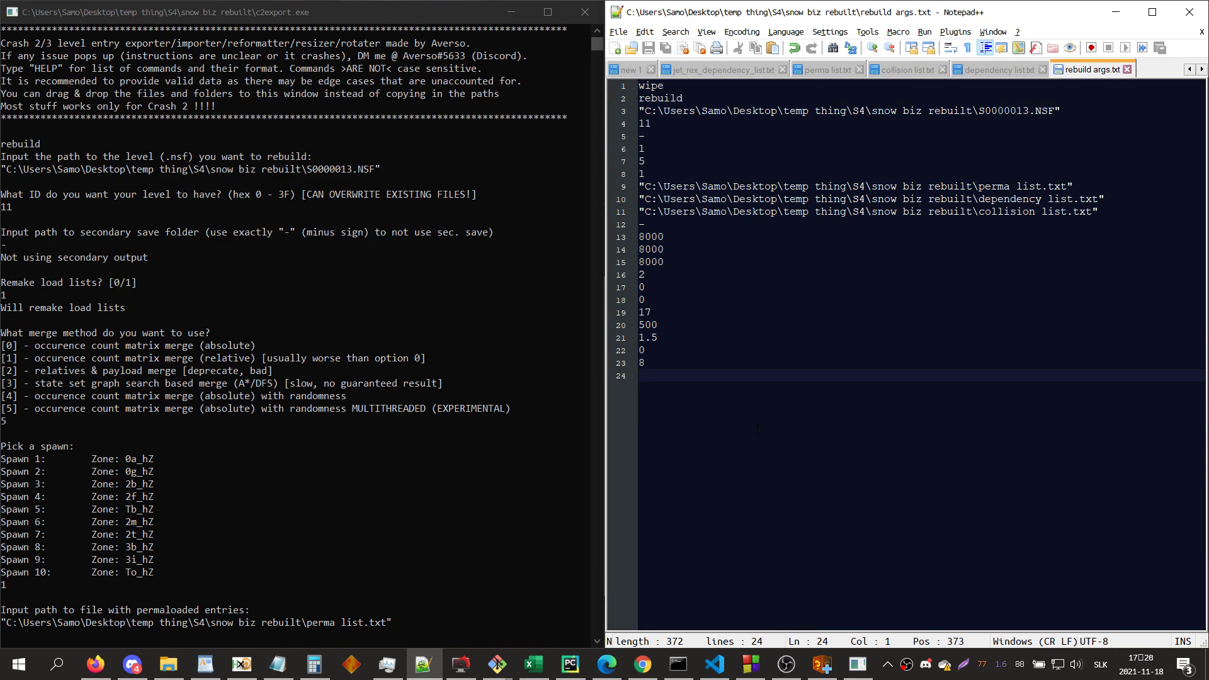
- Select all the arguments in rebuild args.txt and run the same rebuild again in c2export
key("ctrl+a")
left_click(302, 380)
right_click(303, 381)
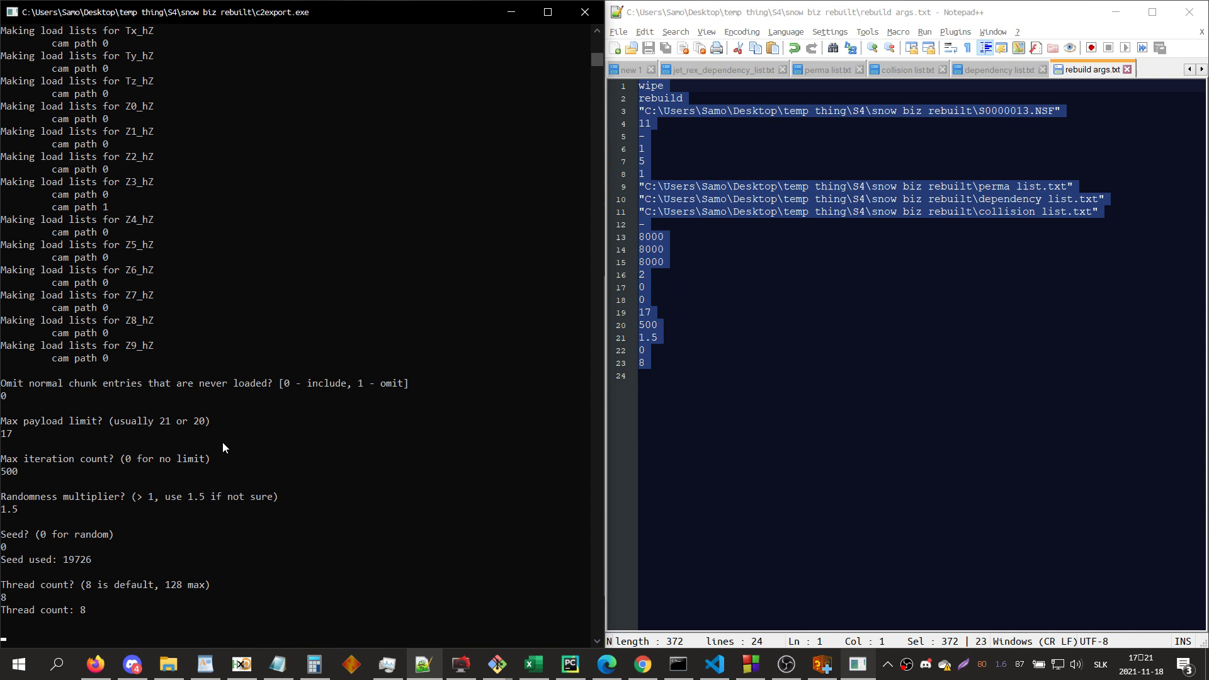
- Change the rebuild arguments to merge method 4, three 9000 distances, payload limit 16 and 100 iterations, rebuild, and highlight the final best payload
double_click(642, 300)
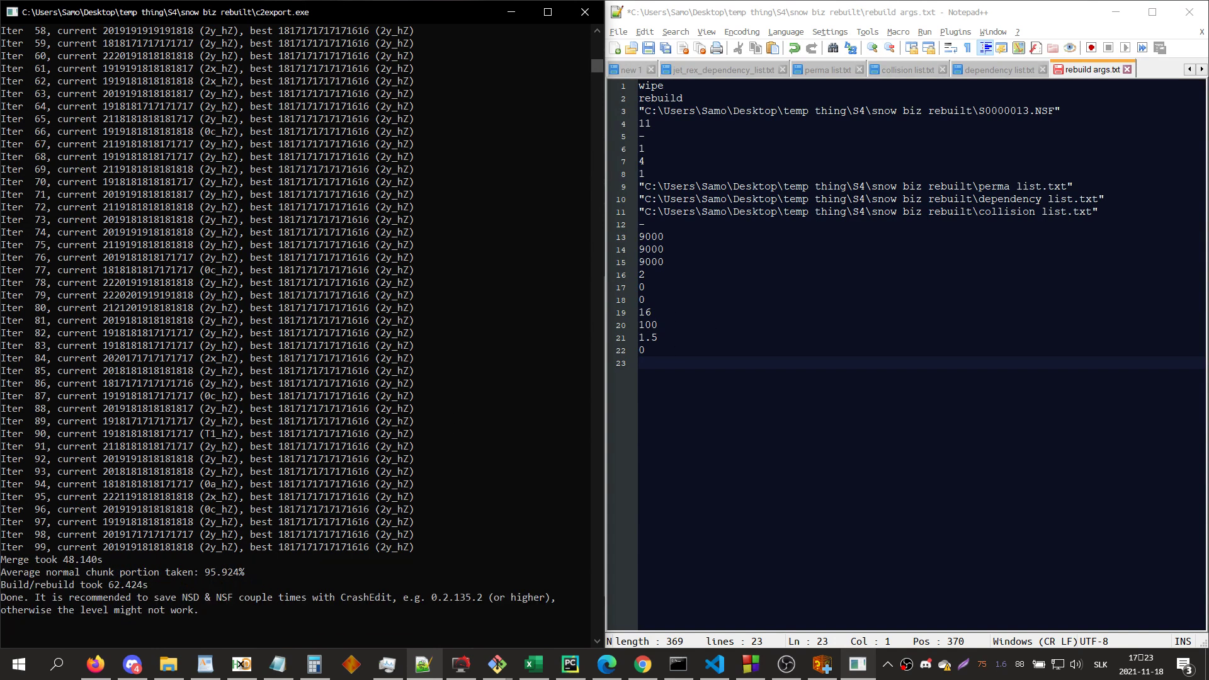
left_click_drag(279, 547, 289, 547)
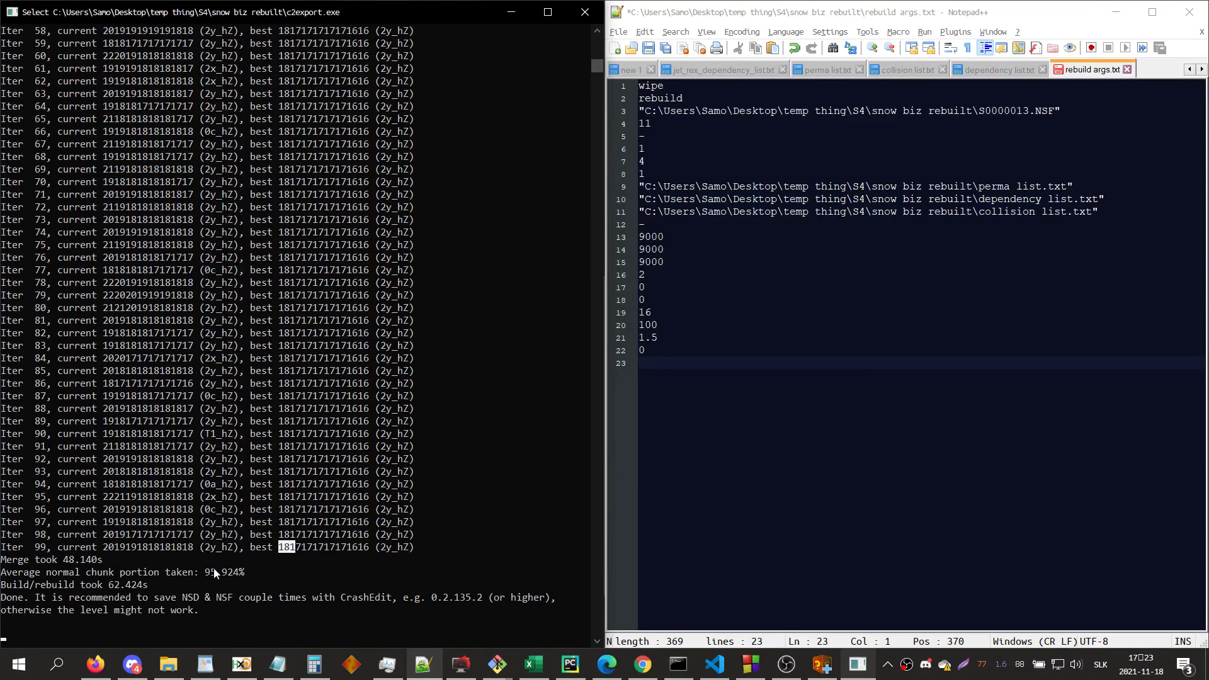
left_click(682, 384)
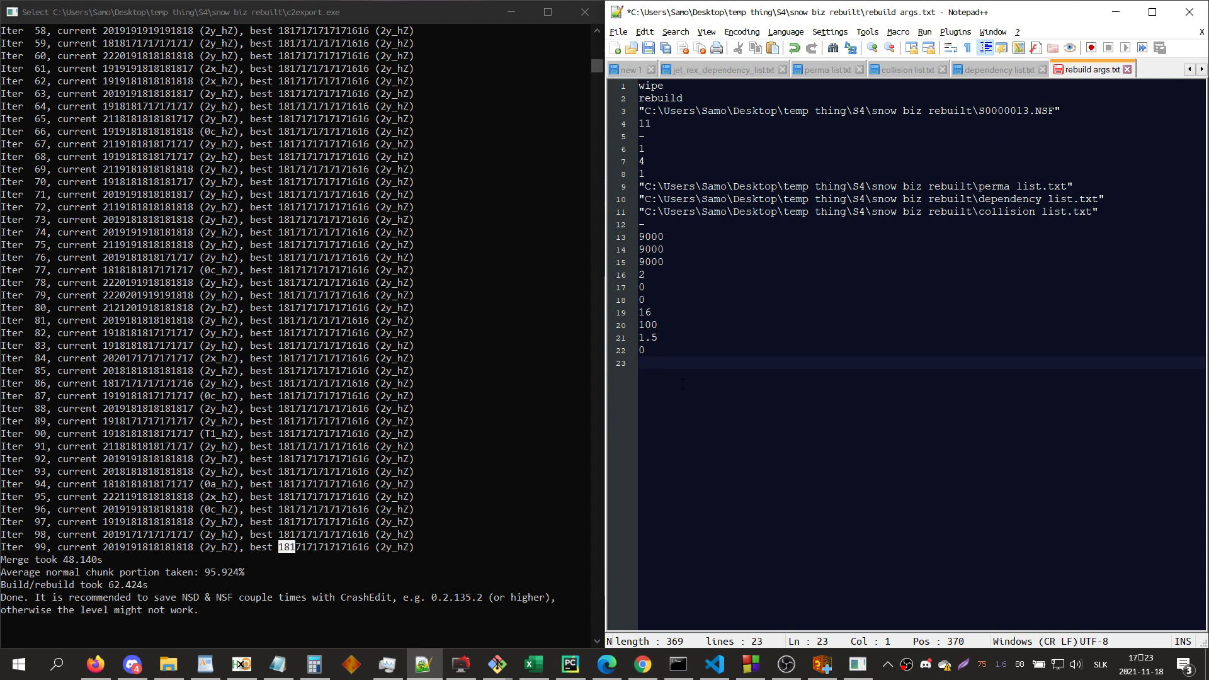
- Switch to Firefox and open the code page of the C2export repository on GitHub
left_click(427, 664)
left_click(423, 664)
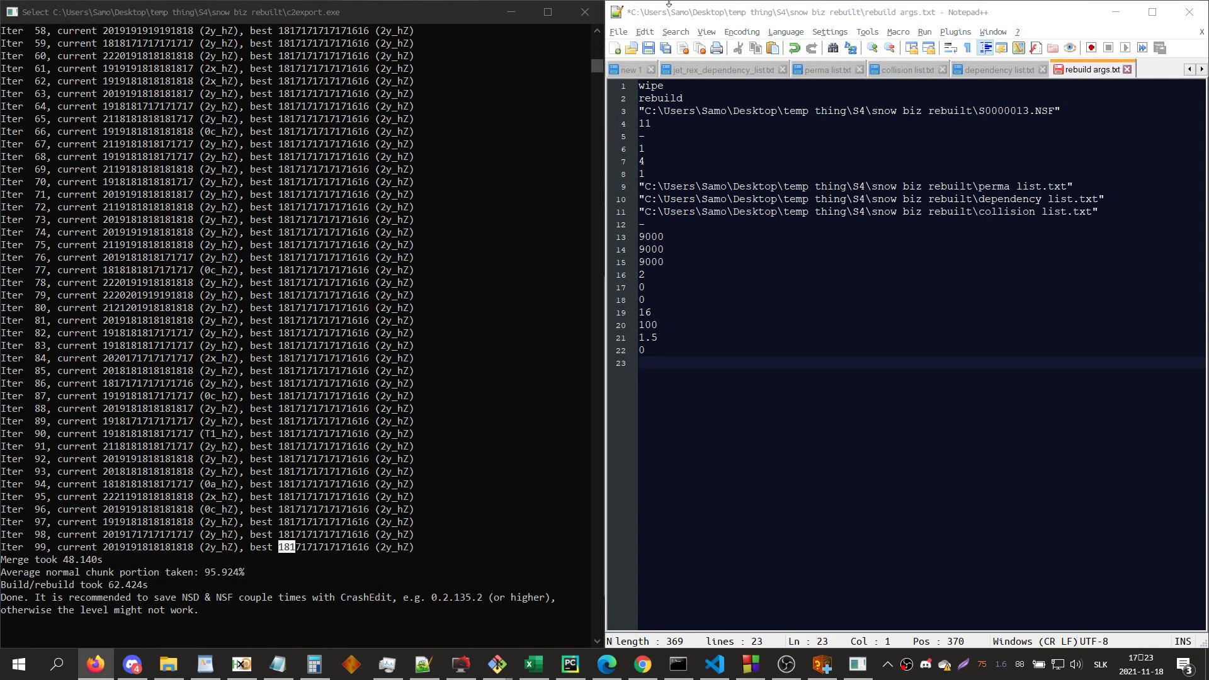
left_click(89, 669)
scroll(400, 412, "up", 3)
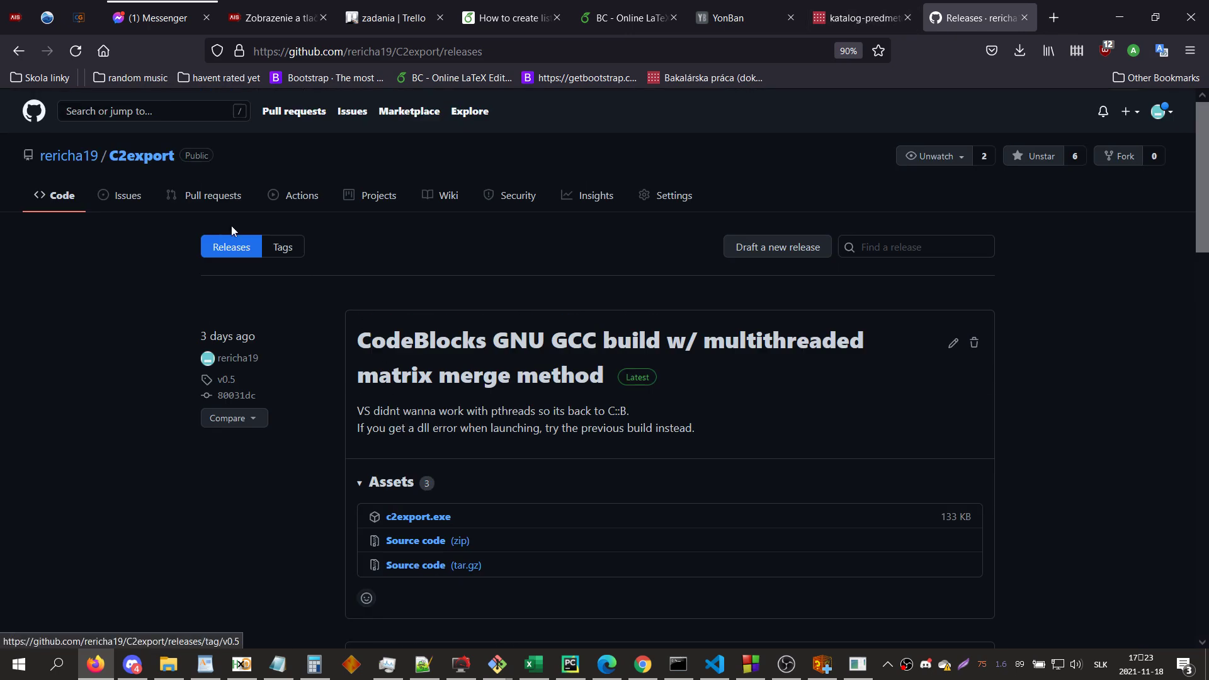
left_click(70, 198)
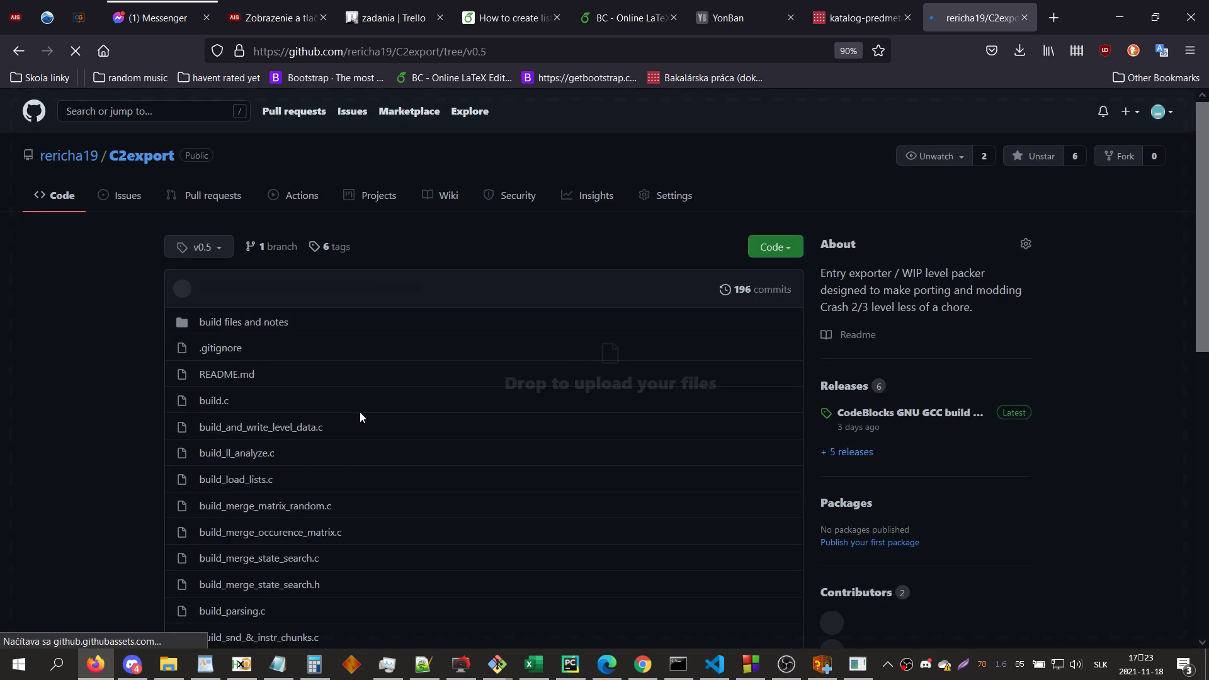
- Open the build files and notes folder, look through its perma lists, and view the general coll dependency list
left_click(258, 323)
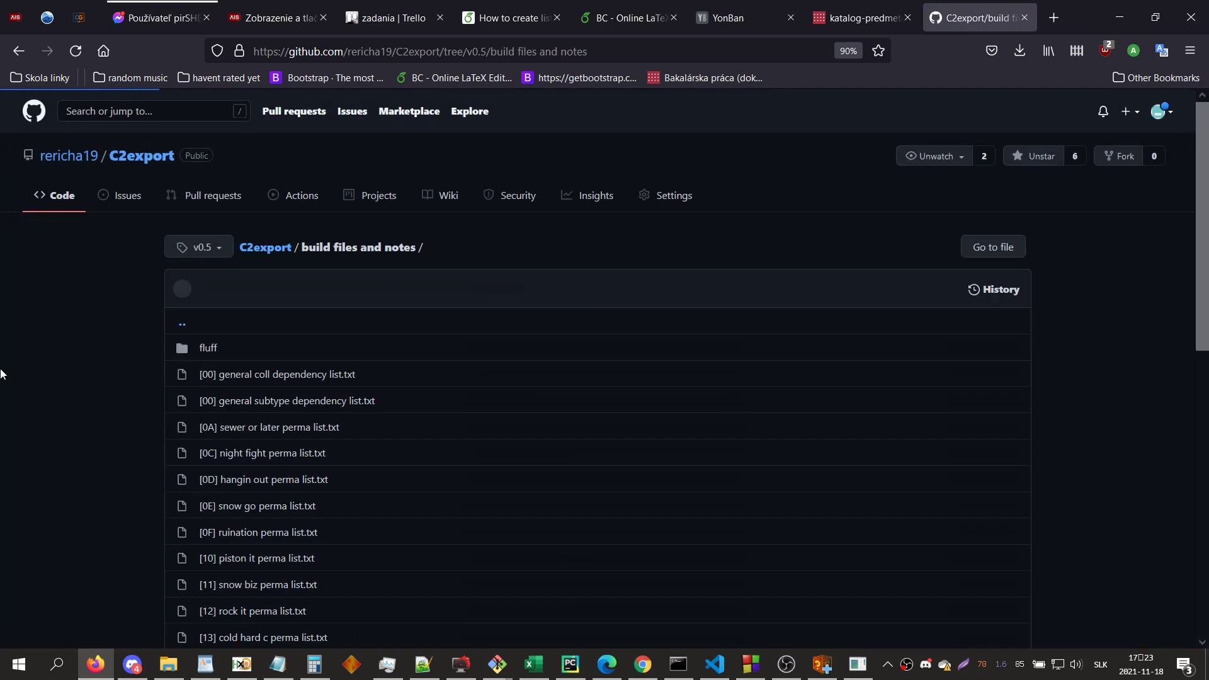
scroll(328, 553, "down", 3)
scroll(330, 553, "down", 5)
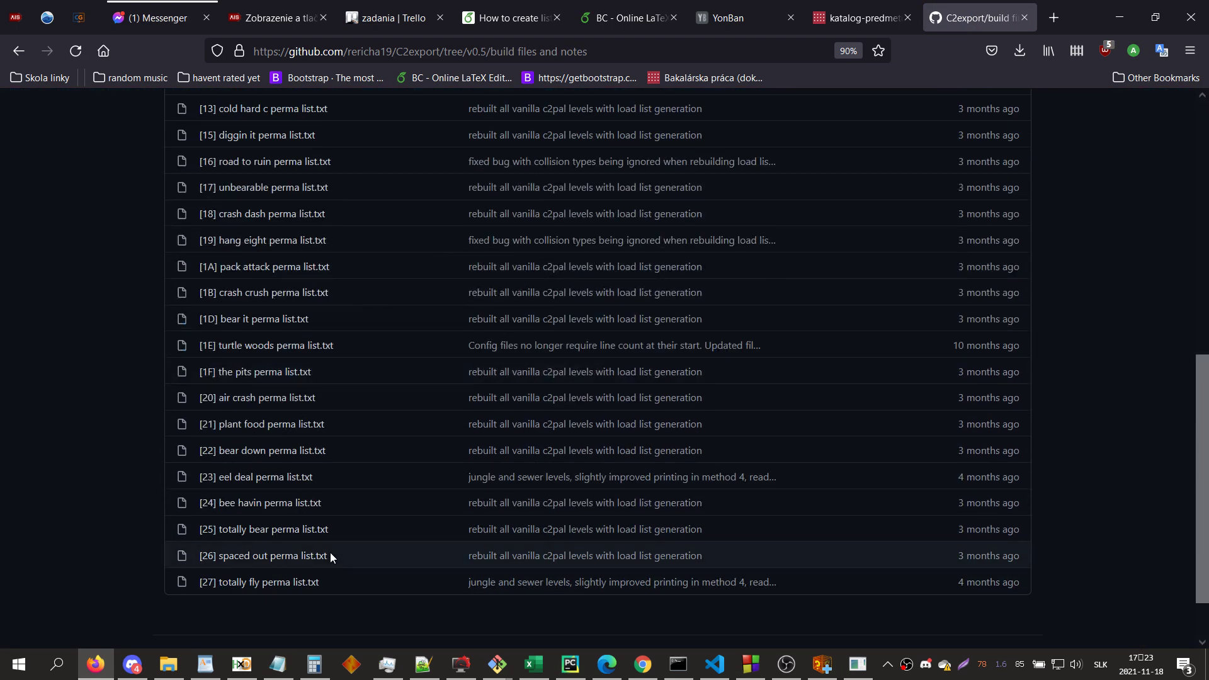
scroll(330, 553, "up", 5)
left_click(276, 150)
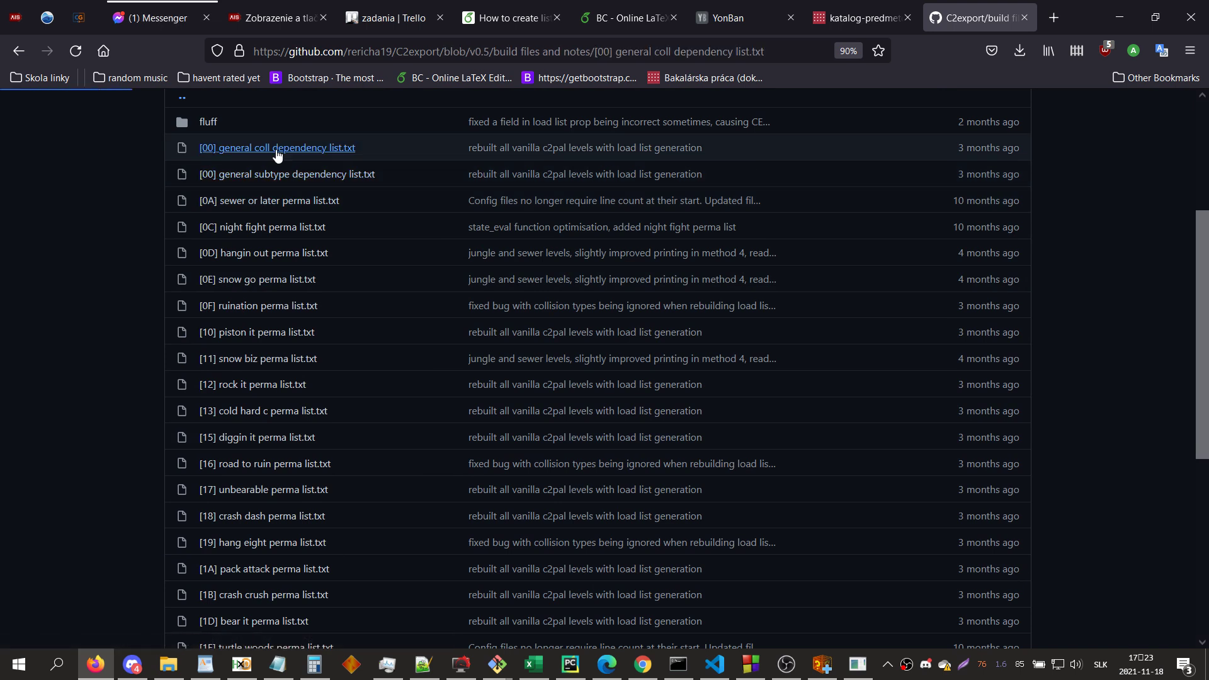
left_click(18, 50)
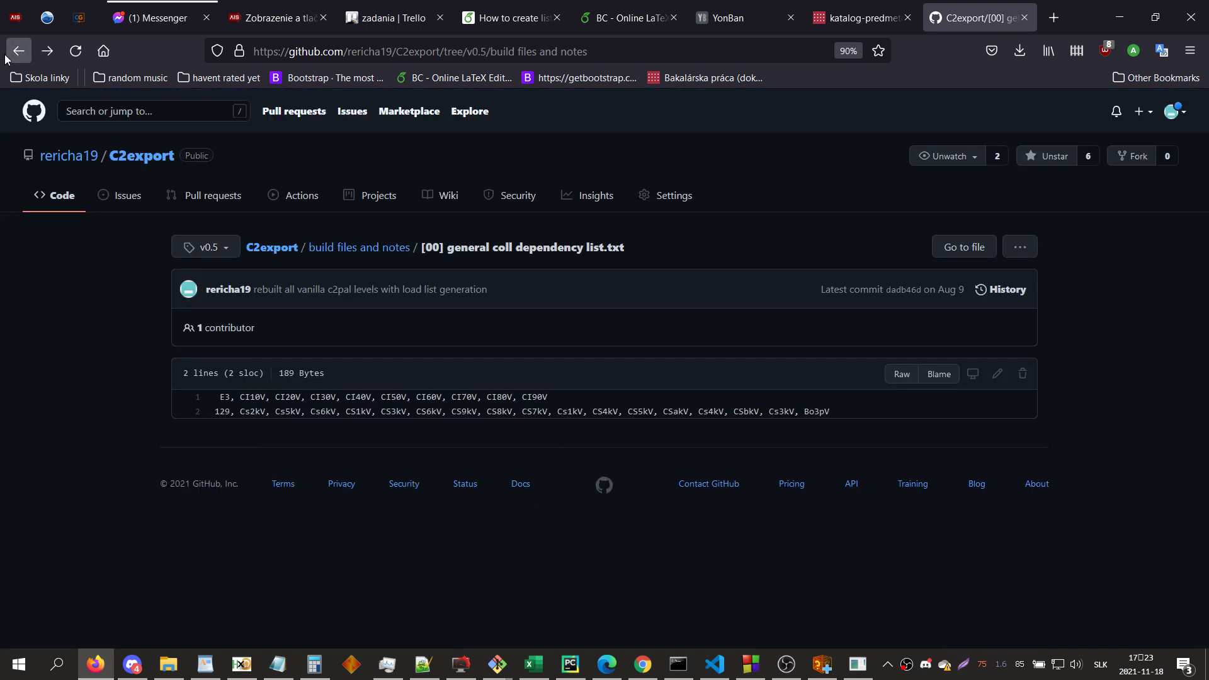
- View the entries of the general subtype dependency list and return to the build files and notes folder
left_click(277, 177)
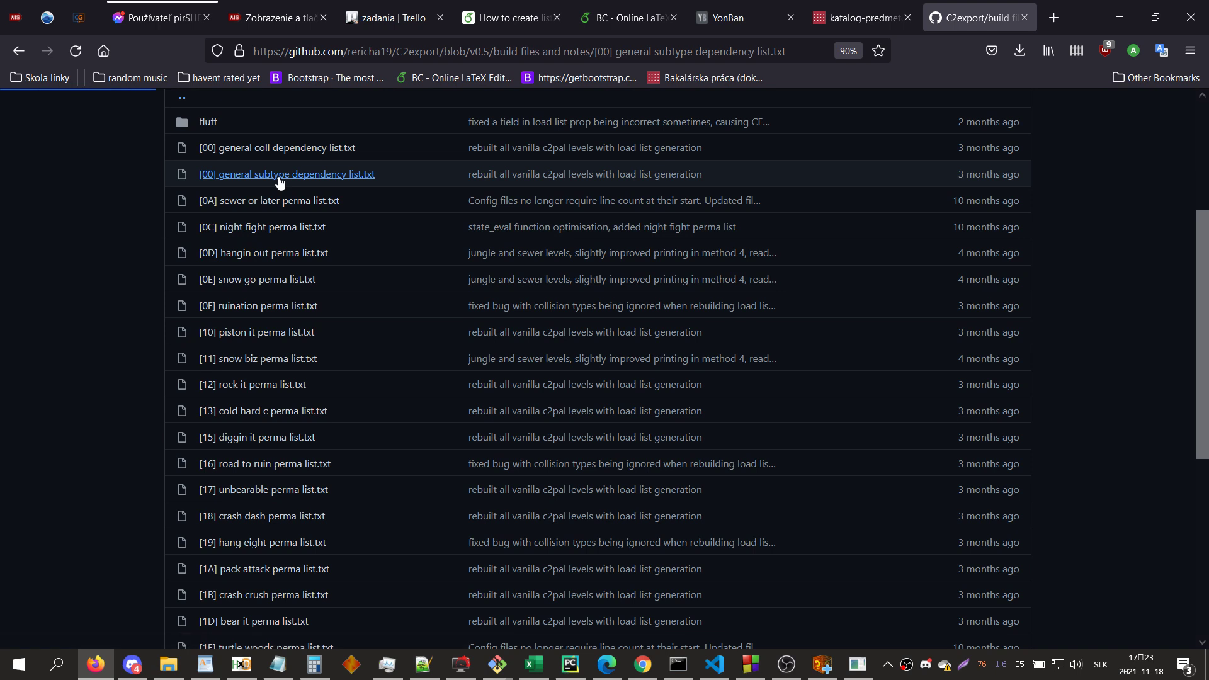
scroll(152, 498, "down", 20)
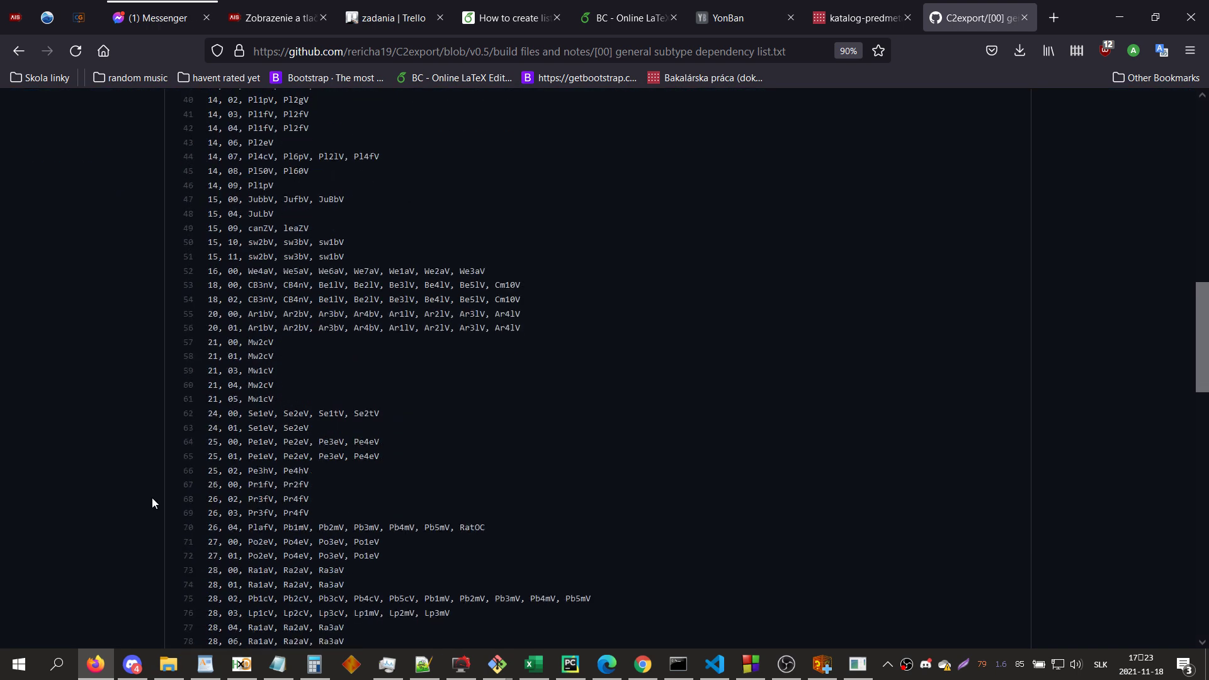
scroll(153, 503, "up", 20)
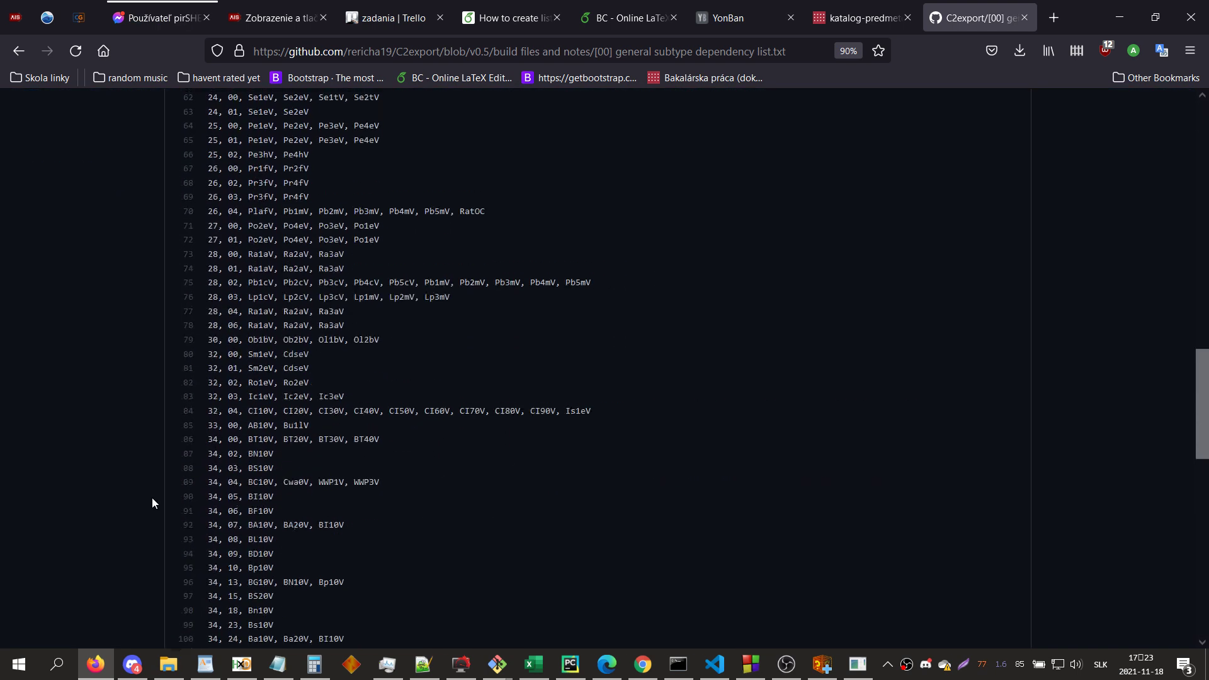
left_click(19, 50)
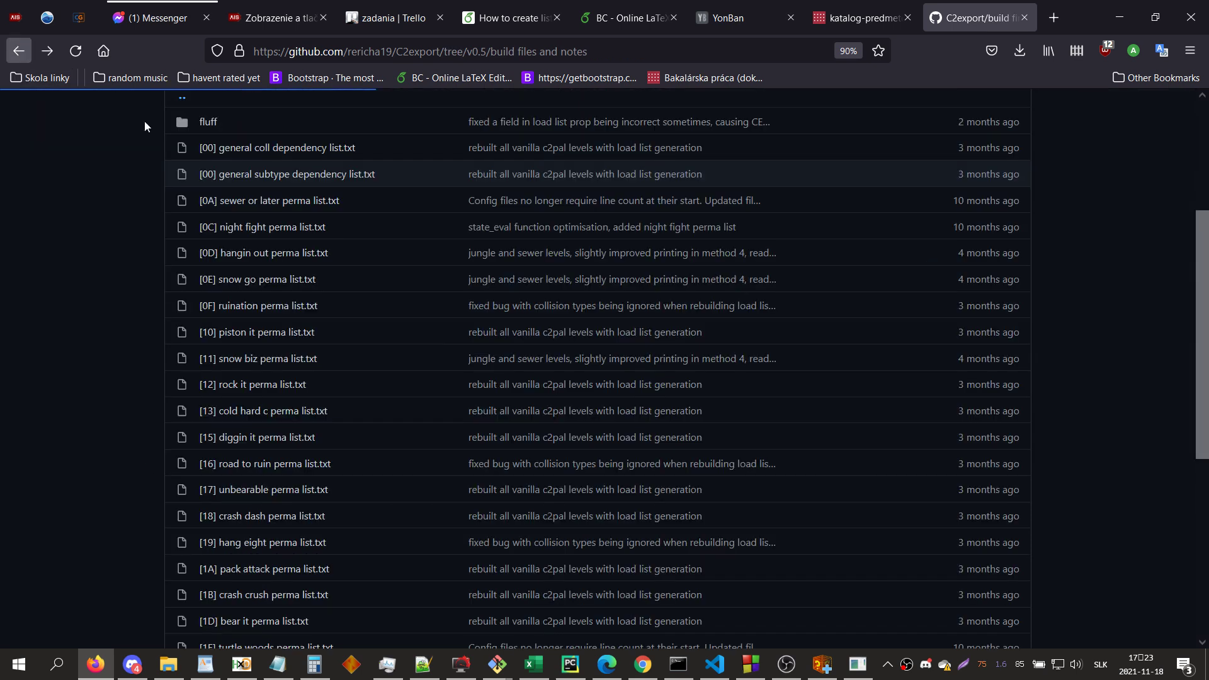
- Find the [11] snow biz perma list in the folder, open it, and read through its entries
scroll(292, 441, "down", 5)
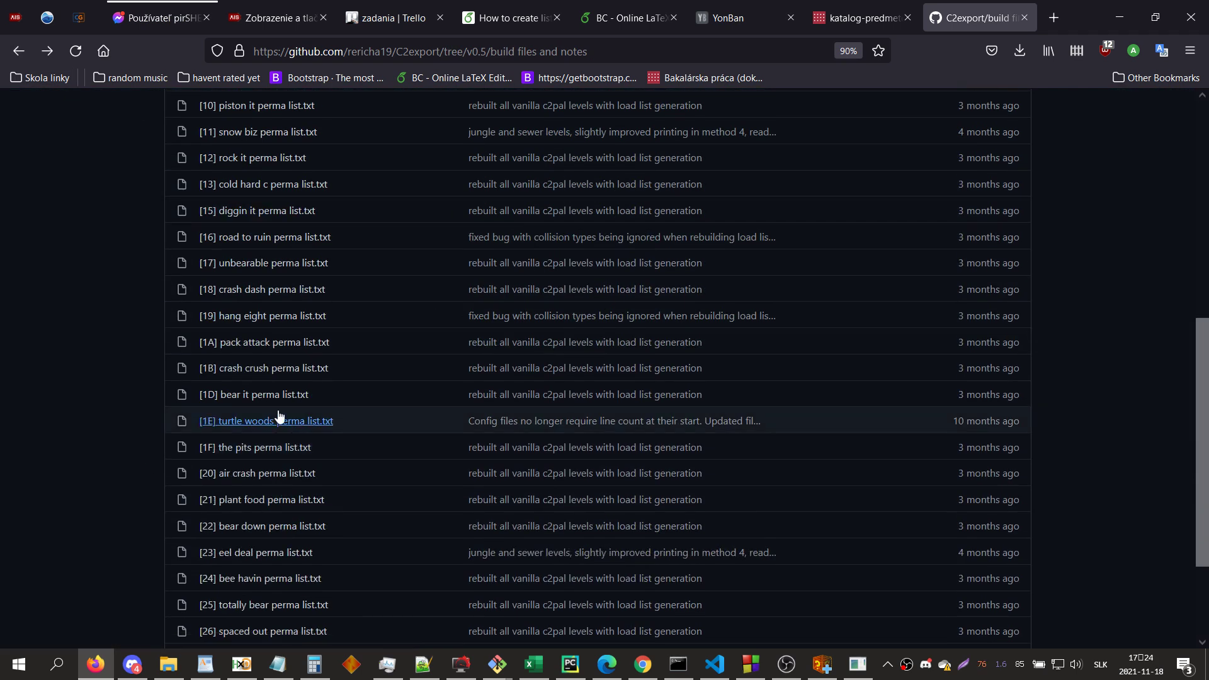
scroll(273, 372, "up", 5)
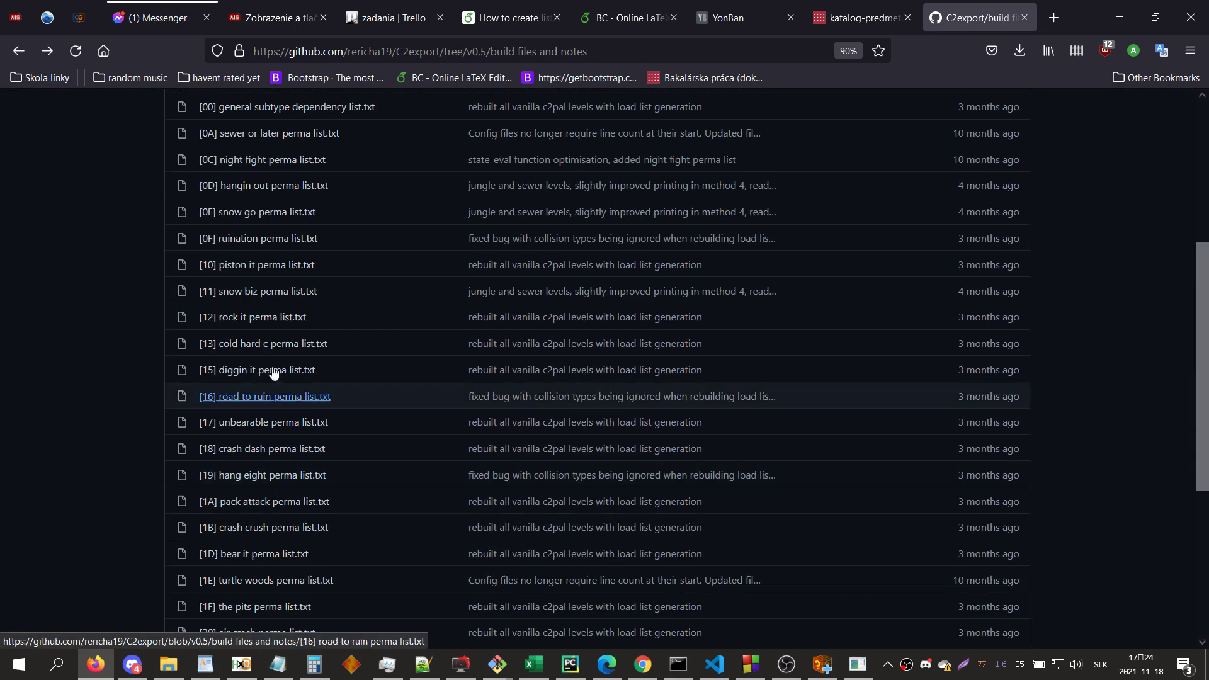
left_click(246, 295)
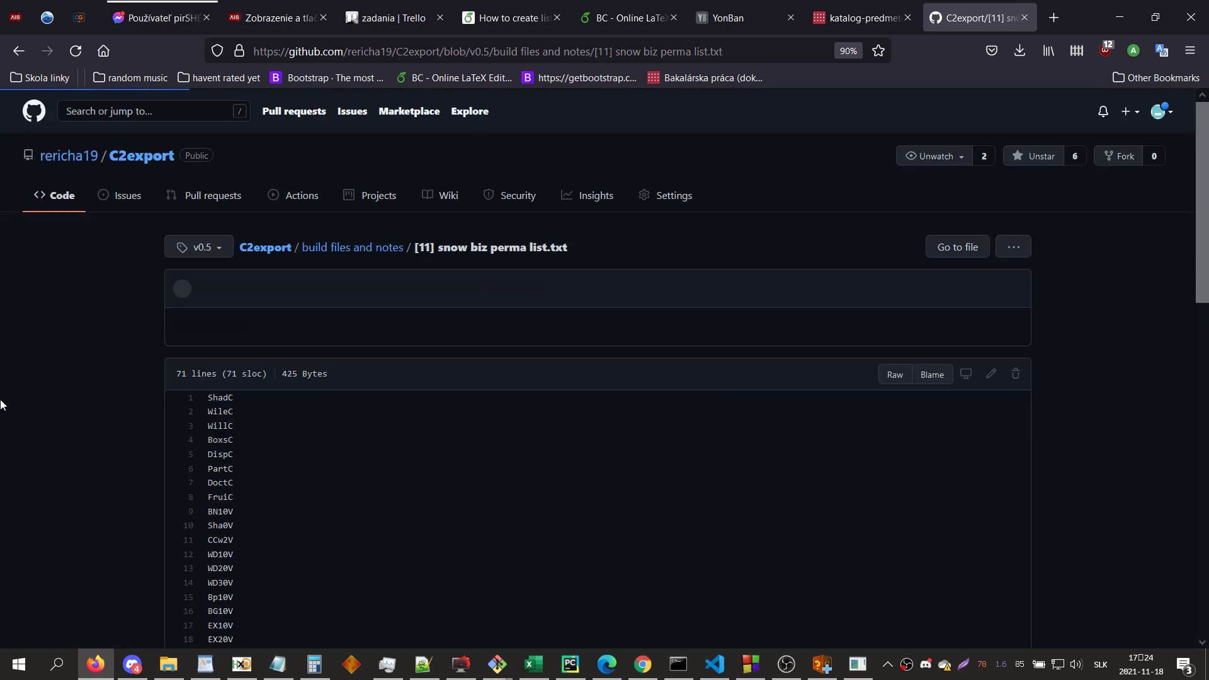
scroll(85, 514, "down", 10)
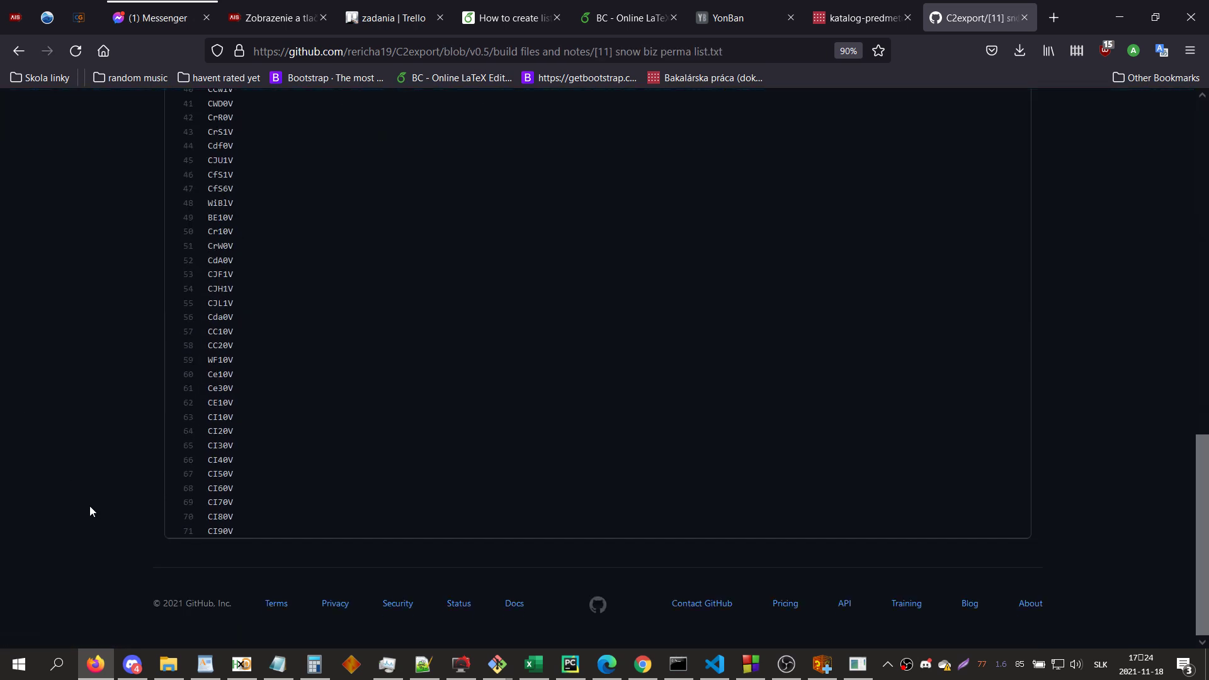
scroll(90, 512, "up", 5)
scroll(90, 505, "up", 6)
scroll(126, 464, "down", 10)
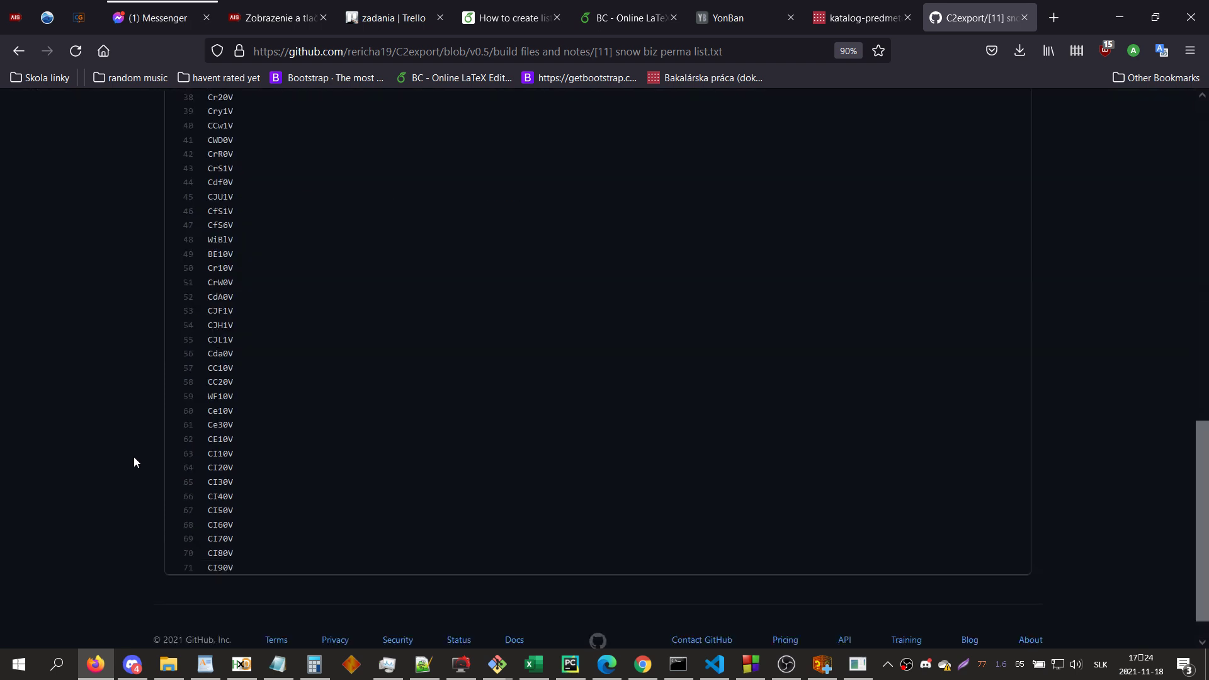
scroll(278, 380, "up", 8)
left_click_drag(266, 384, 249, 262)
left_click(247, 247)
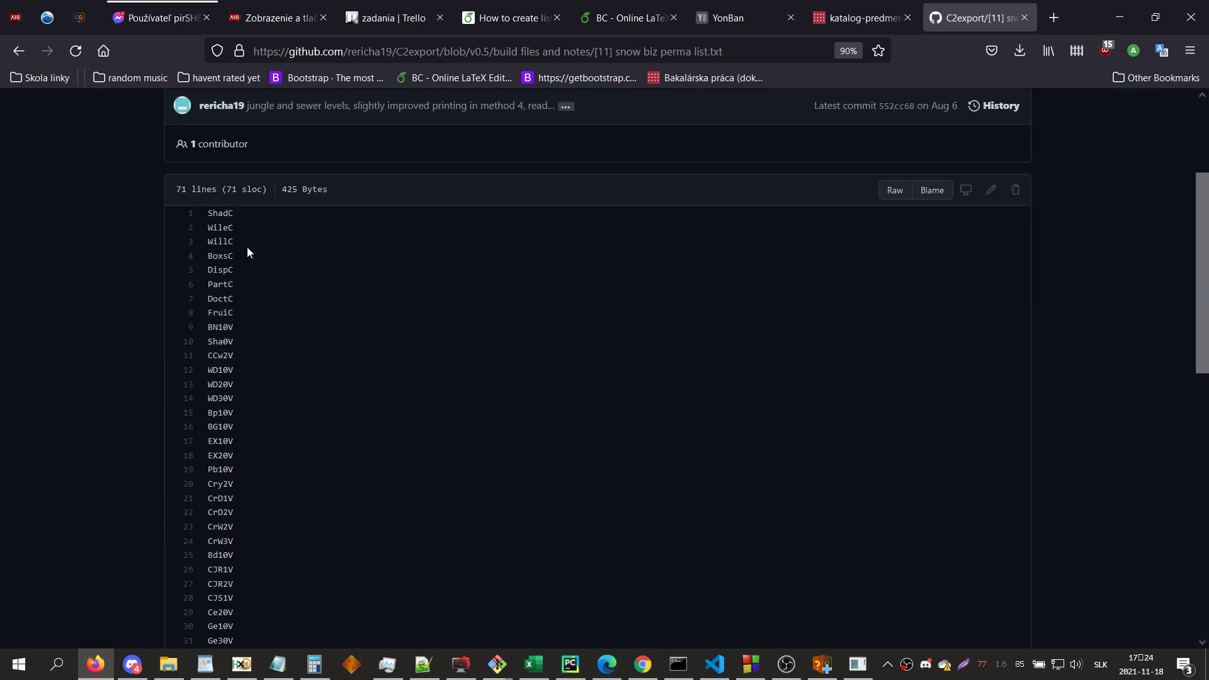
- Open the local perma list.txt in Notepad++ and compare its entries, including Bd10V, with the repository's snow biz perma list
left_click(424, 664)
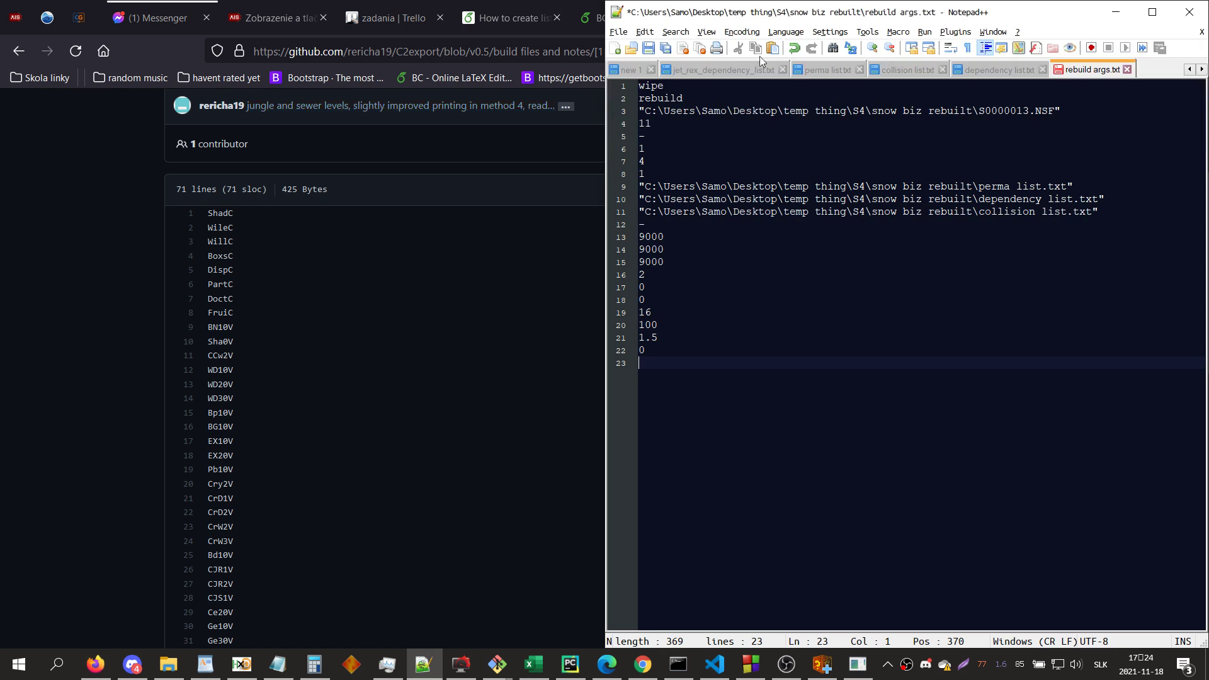
left_click(828, 69)
scroll(826, 390, "up", 4)
scroll(826, 390, "up", 4)
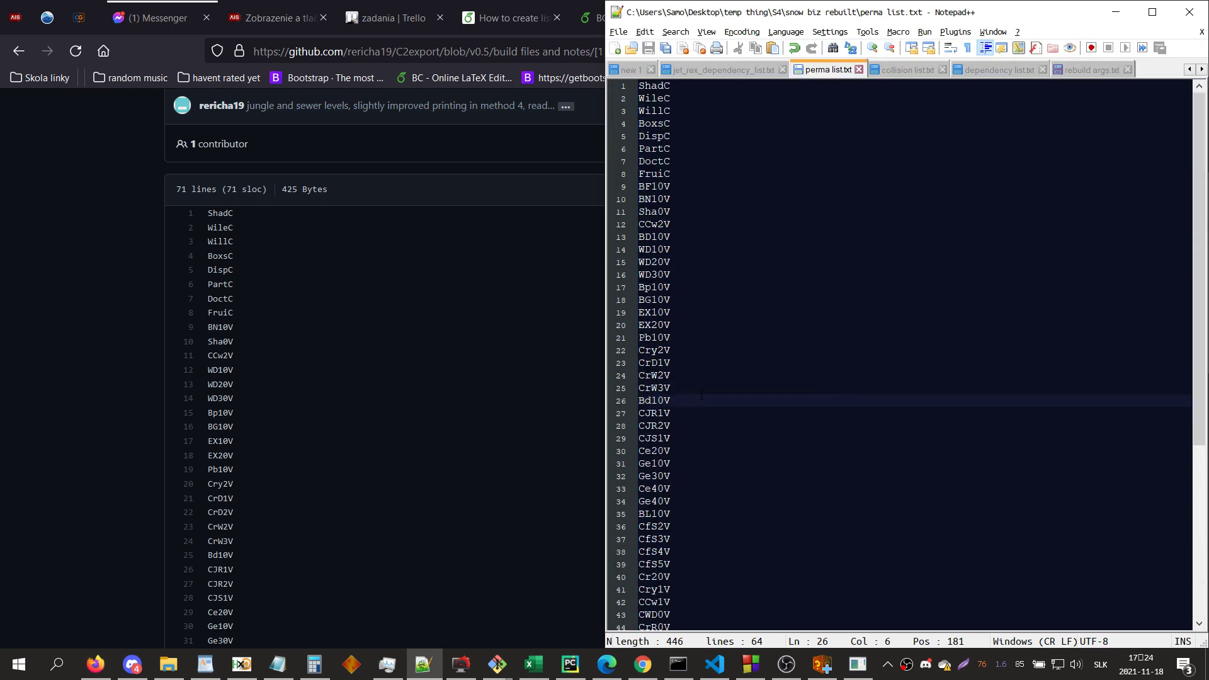
left_click_drag(701, 395, 632, 402)
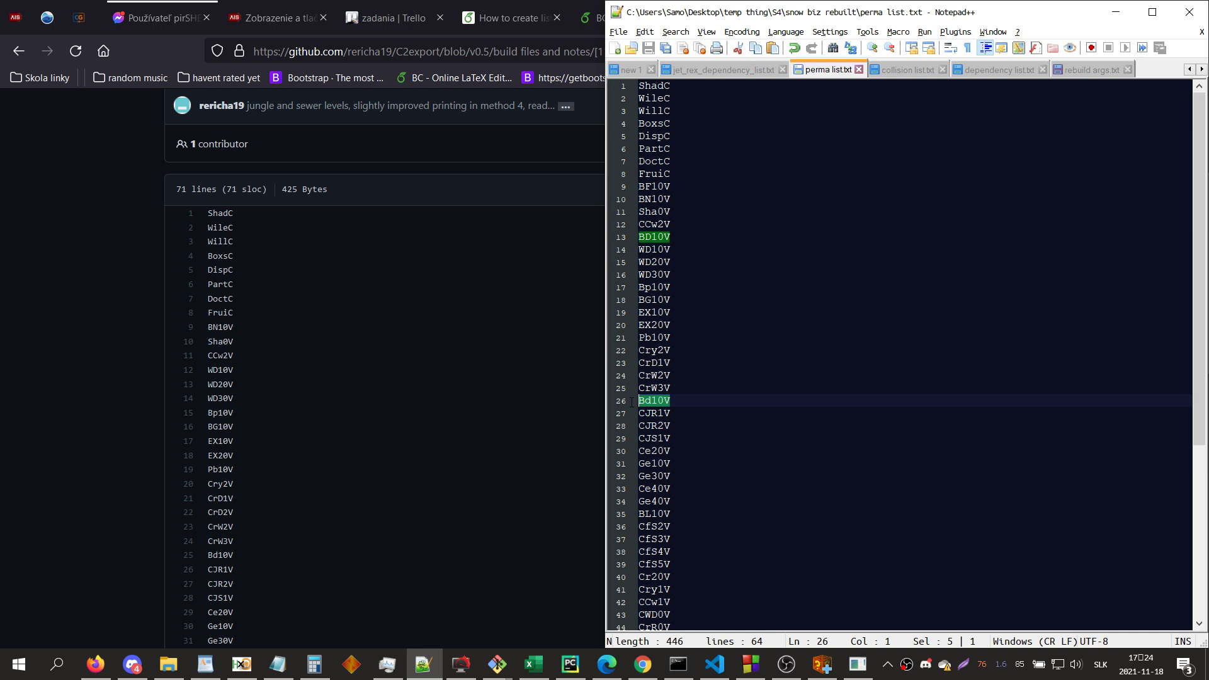
left_click(236, 557)
double_click(214, 555)
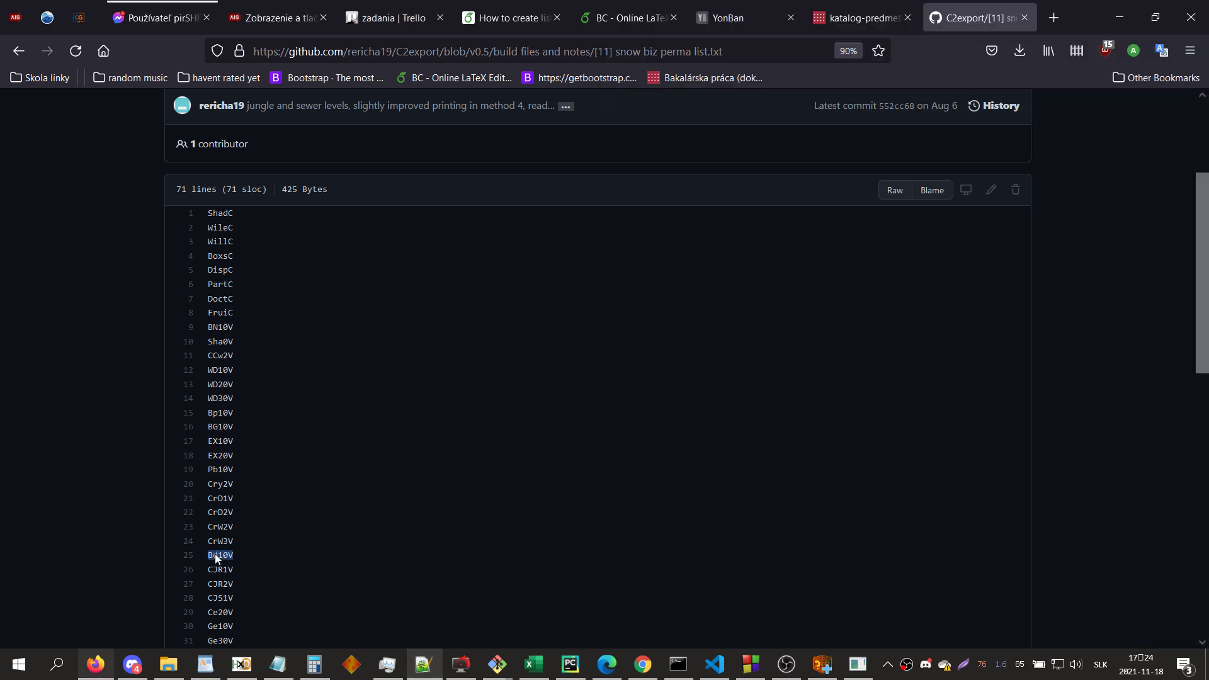
left_click(424, 664)
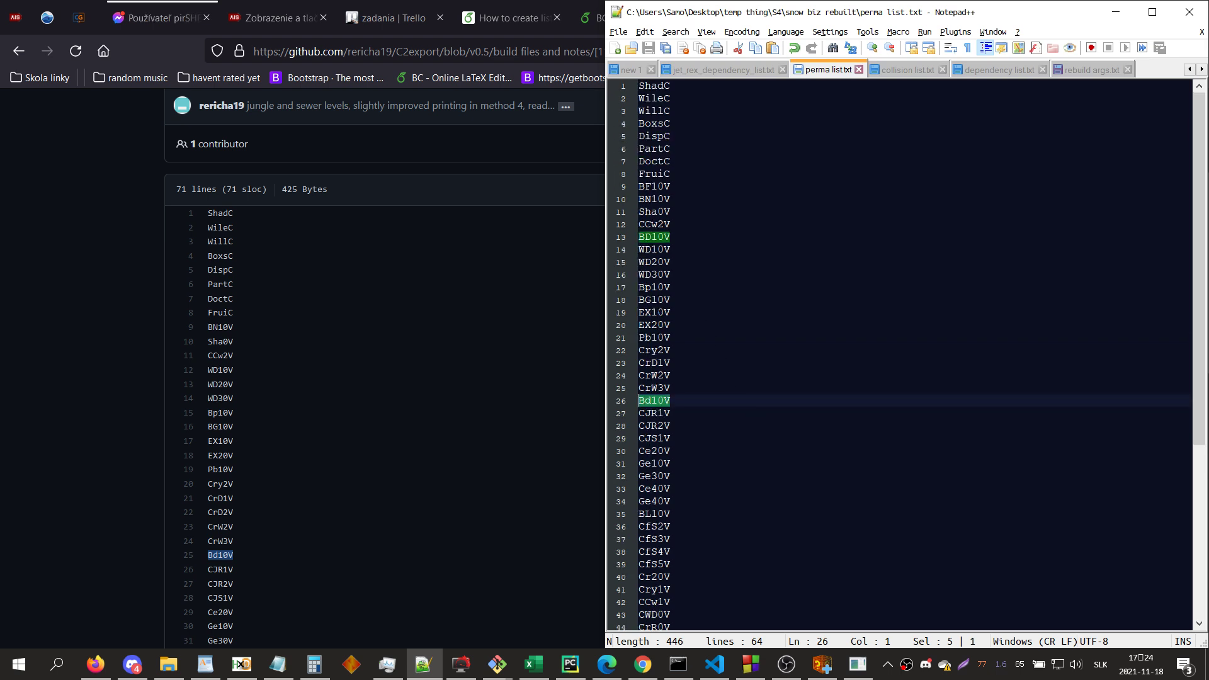
scroll(387, 469, "down", 8)
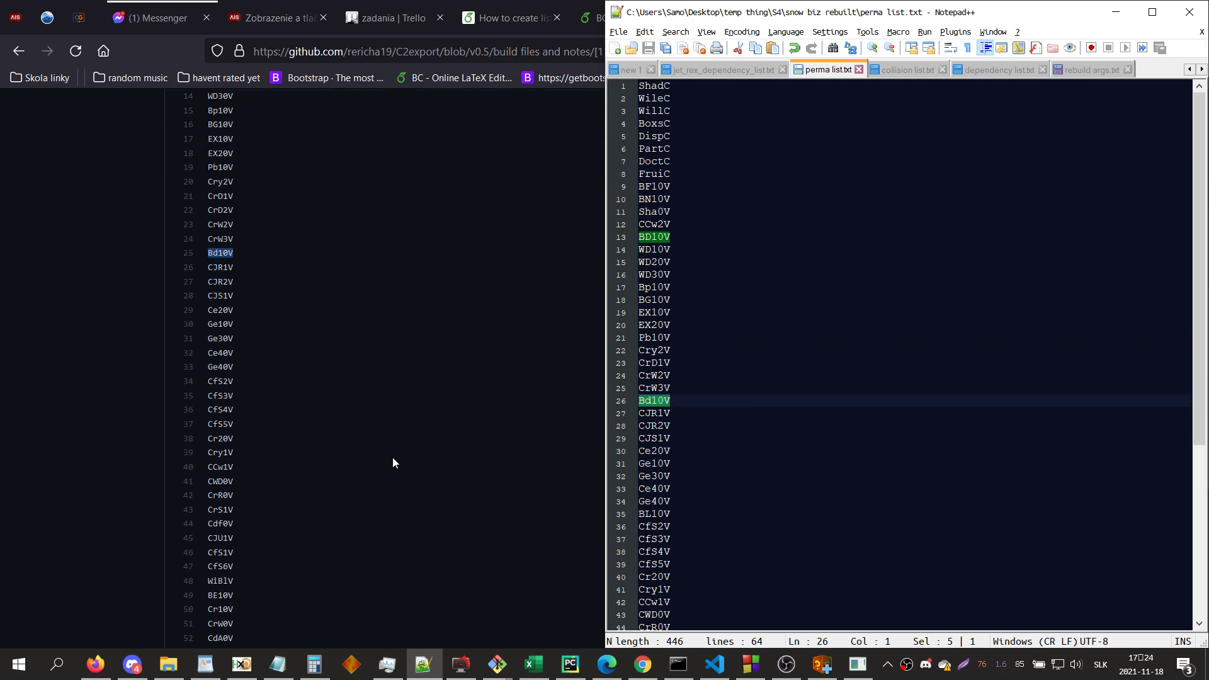
scroll(392, 464, "up", 5)
left_click(7, 369)
scroll(8, 369, "up", 5)
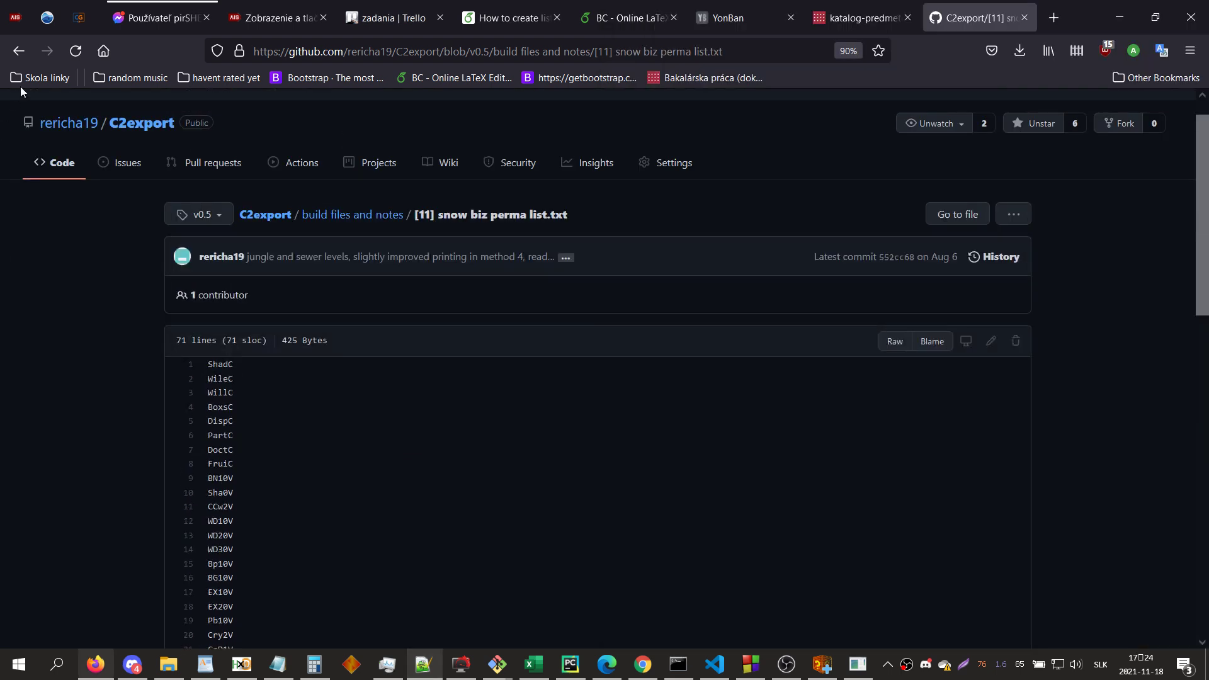
- Return to the build files and notes folder, recheck the general coll dependency list, and look over the remaining perma lists
left_click(18, 50)
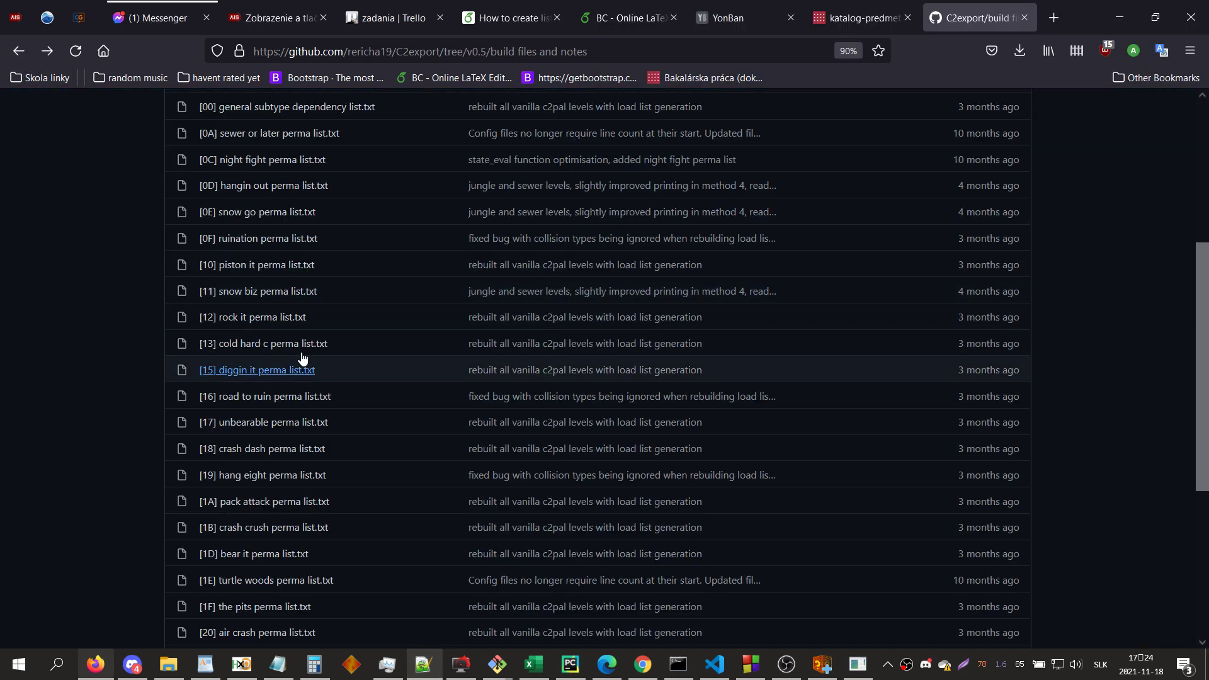
scroll(289, 274, "up", 5)
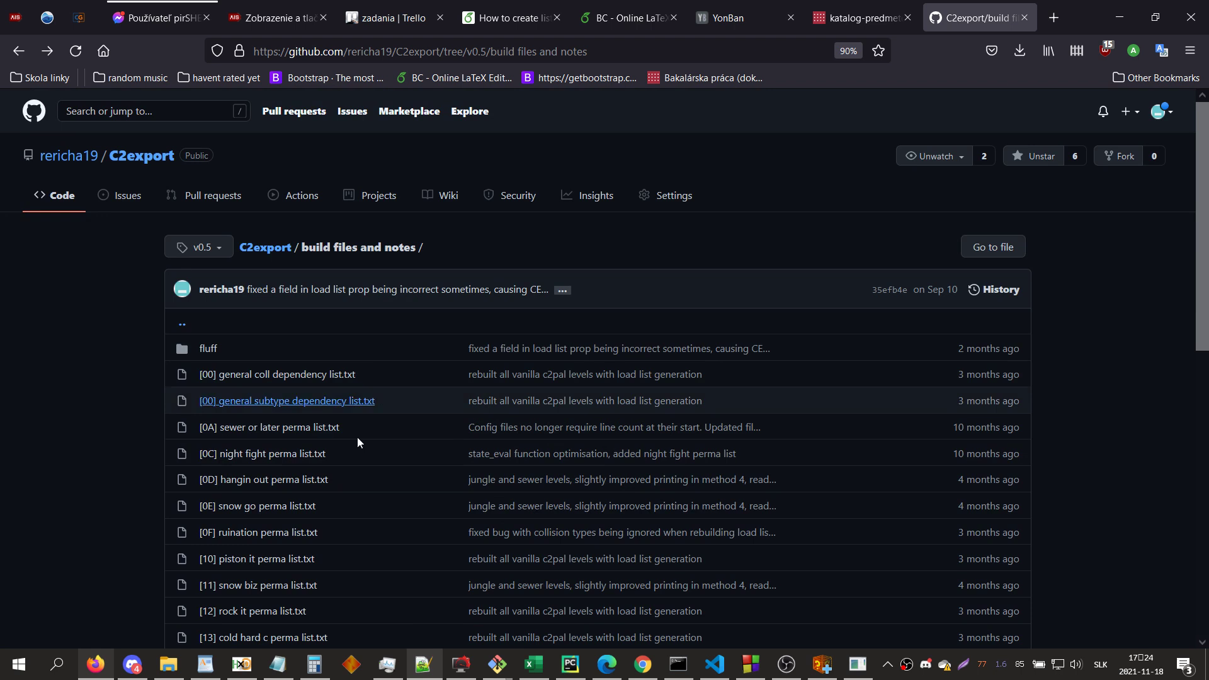
left_click(313, 375)
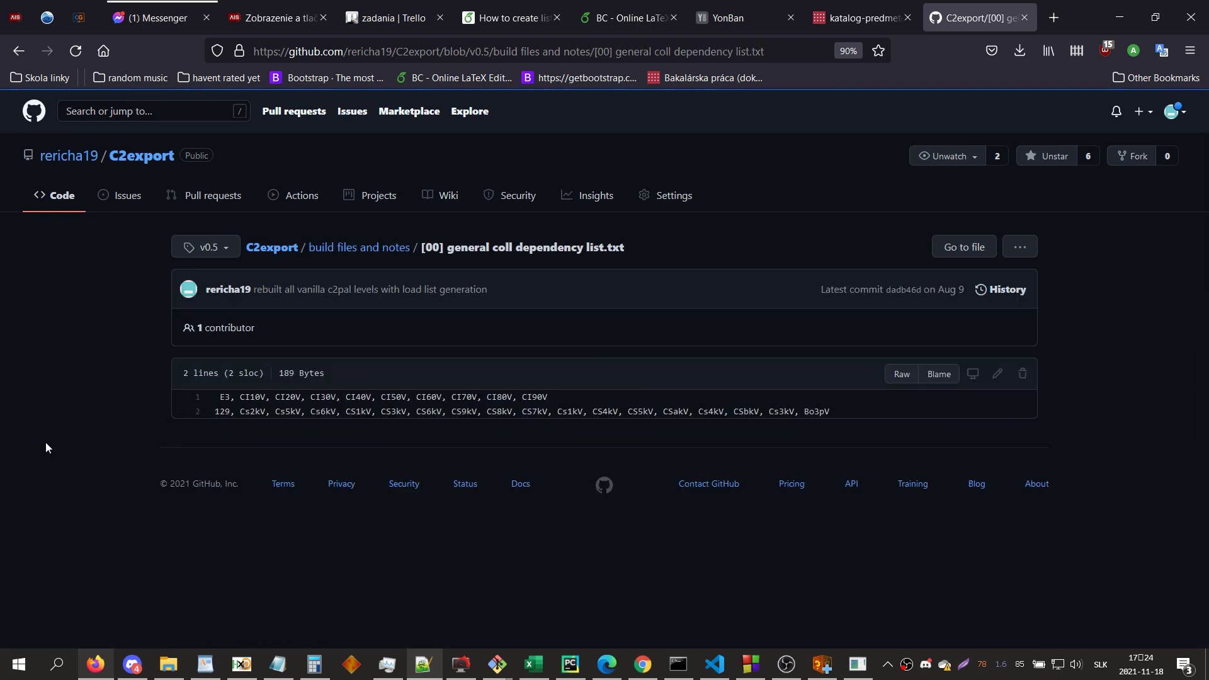
left_click(18, 51)
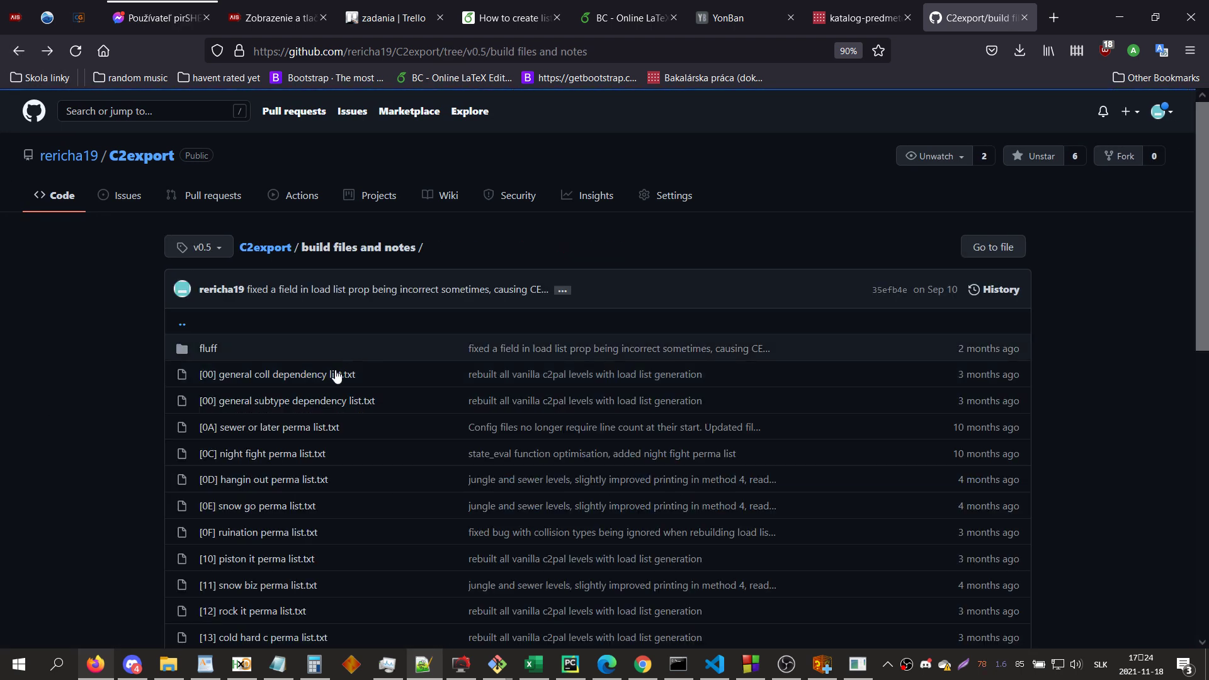
scroll(315, 428, "down", 5)
scroll(80, 543, "down", 3)
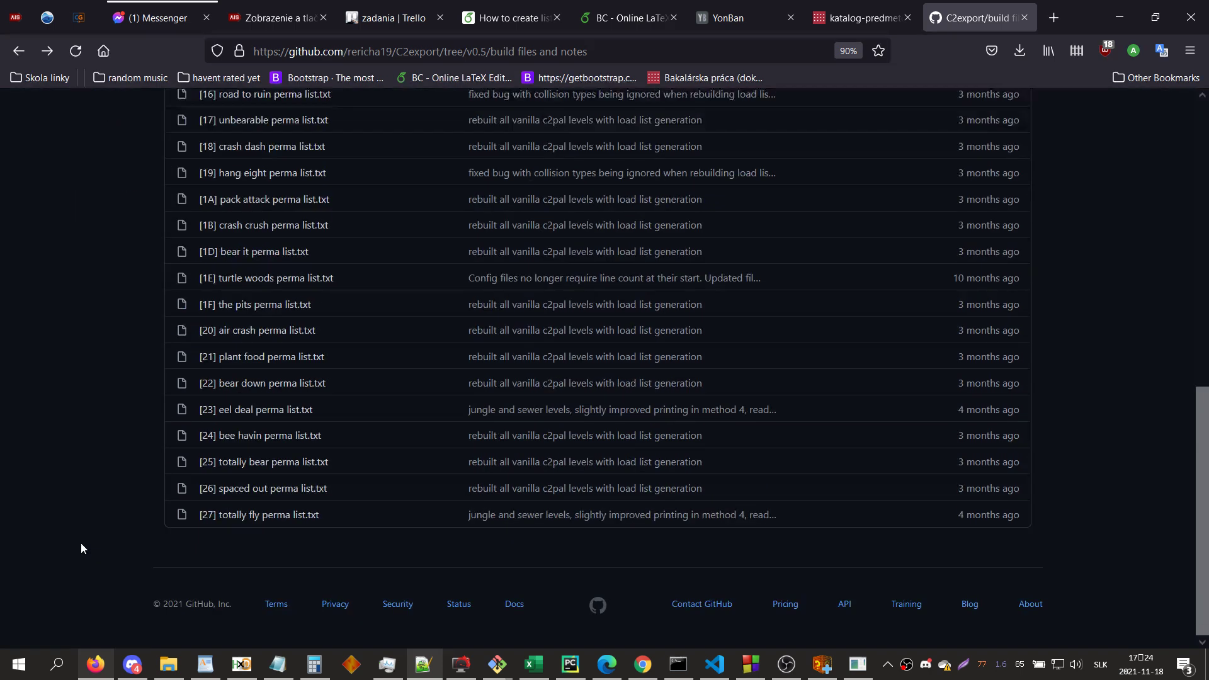
scroll(81, 543, "up", 10)
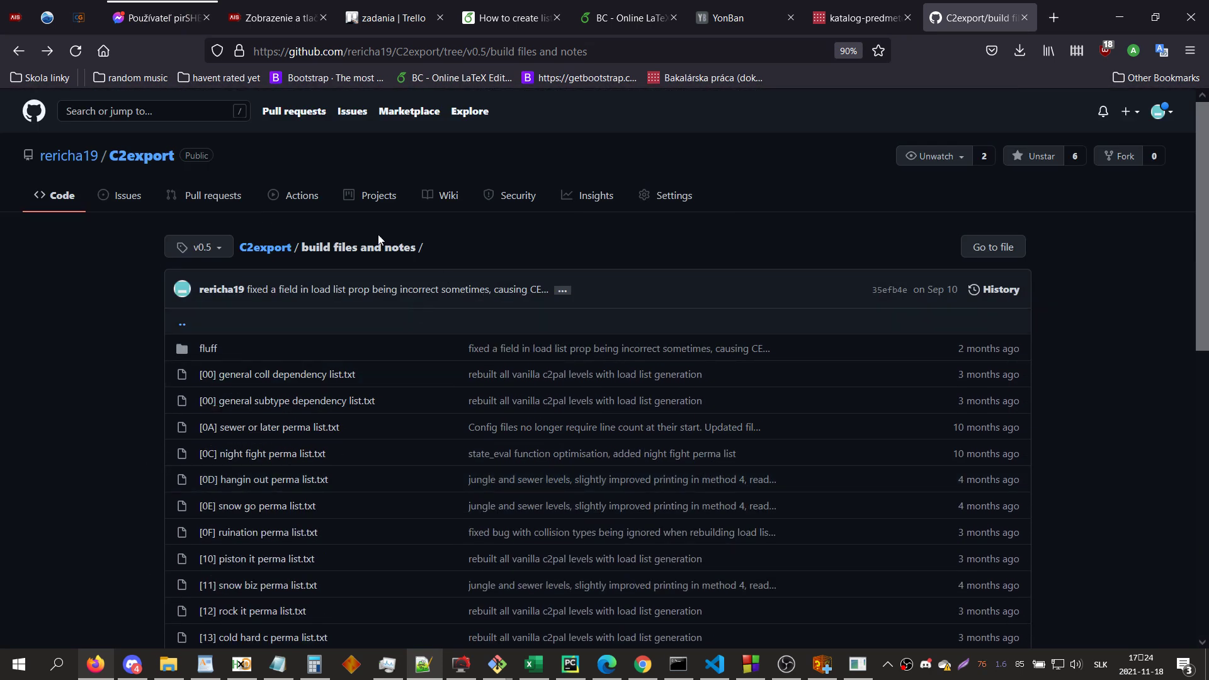
- Go to the main C2export repository page, open its releases, and review the latest v0.5 and earlier v0.4 builds
left_click(153, 163)
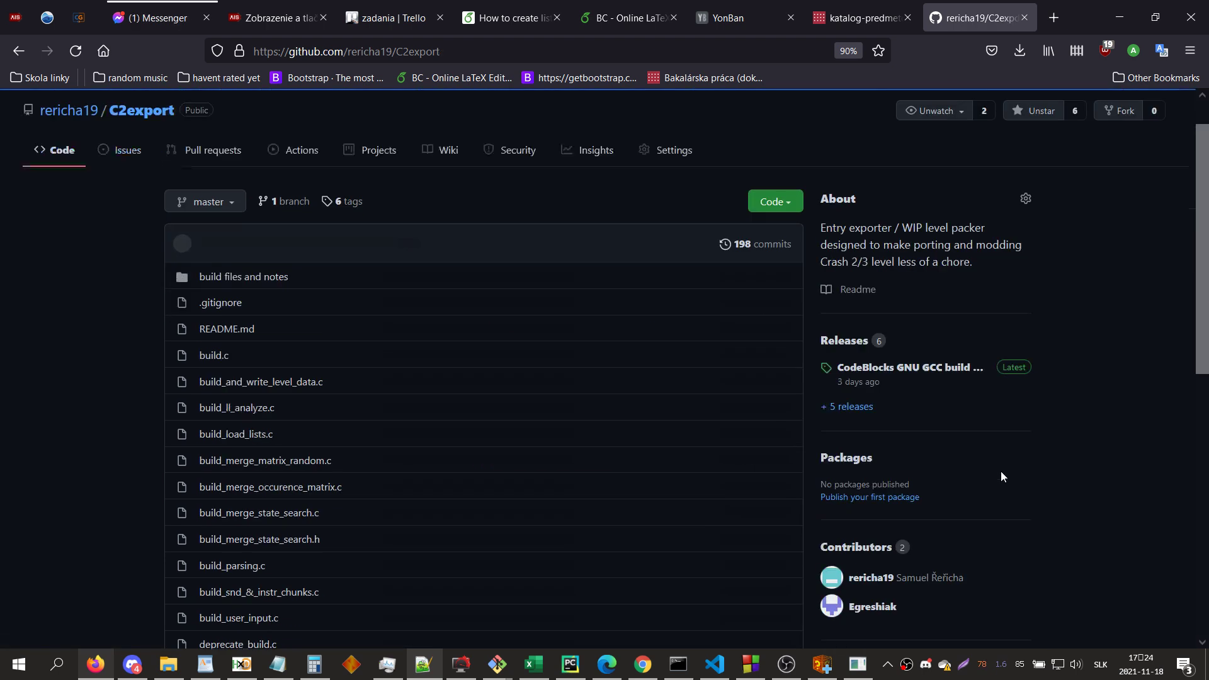
scroll(871, 321, "down", 2)
left_click(871, 318)
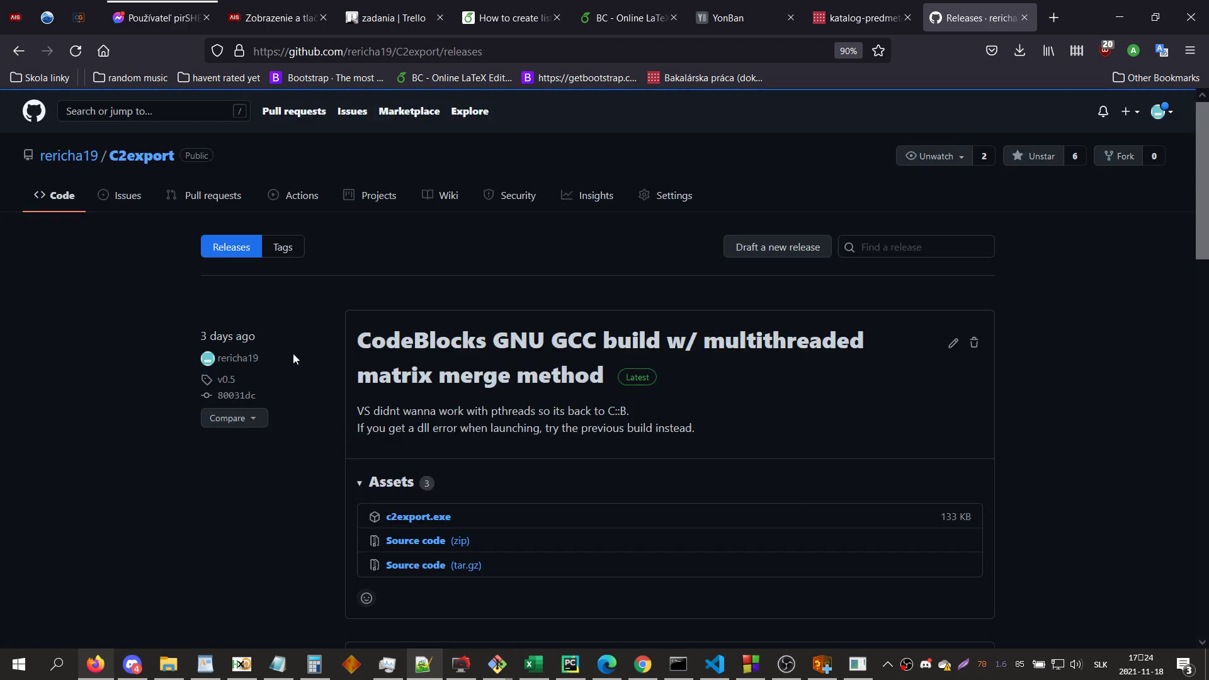
scroll(471, 452, "down", 5)
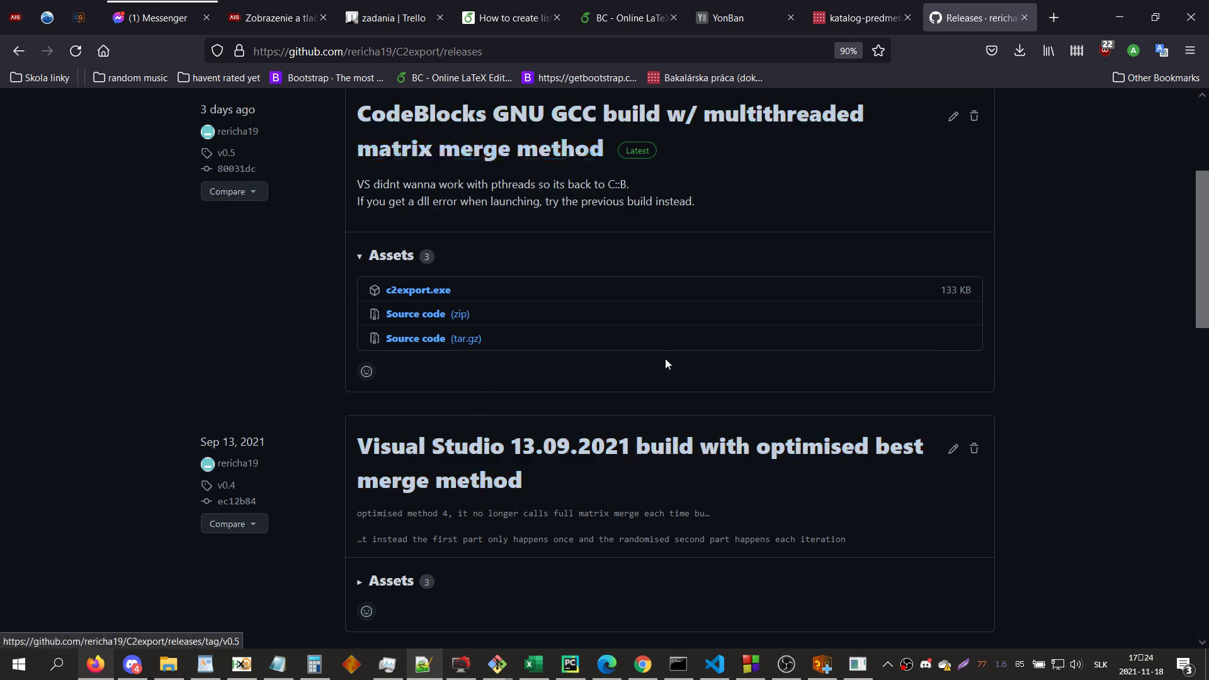
- Switch to File Explorer, open the jet rex rebuilt folder, and go up to its parent folder, legit rebuilds
left_click(857, 664)
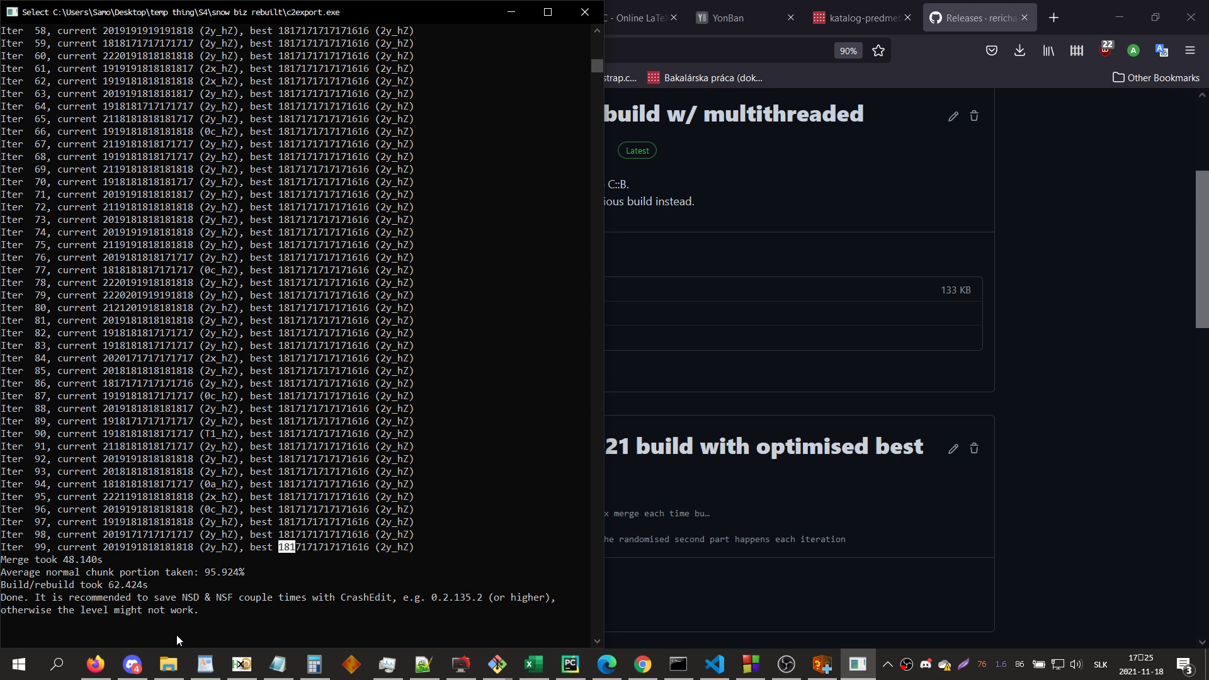
mouse_move(163, 662)
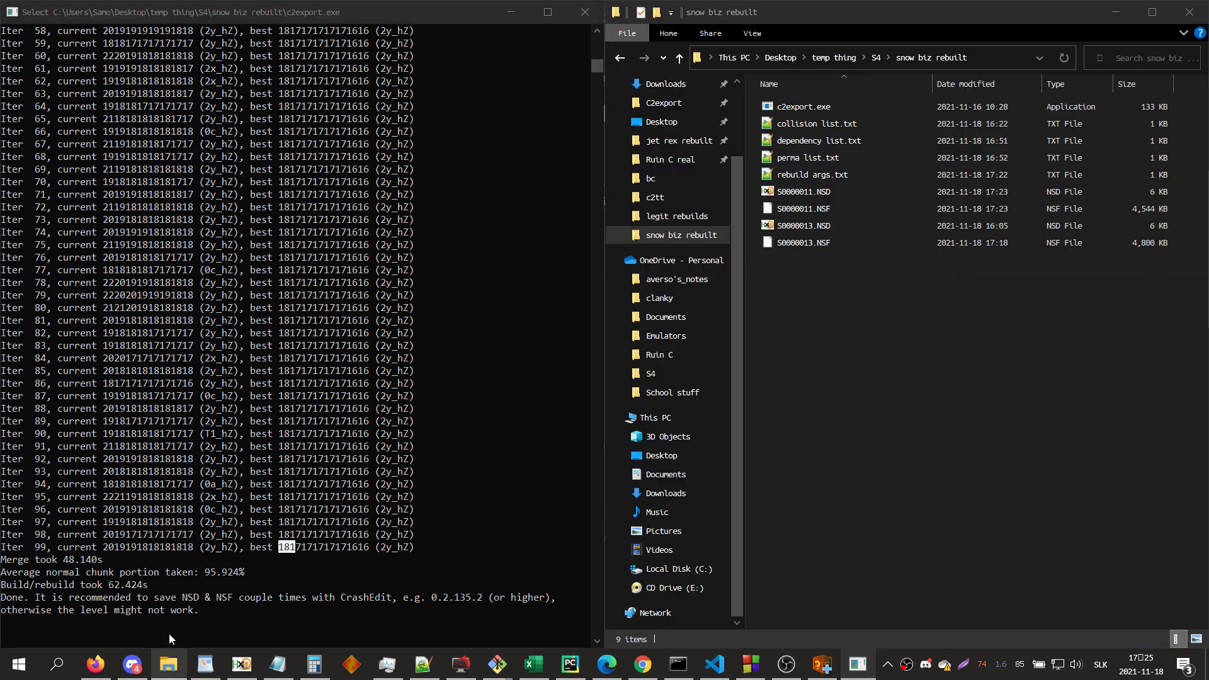
left_click(169, 634)
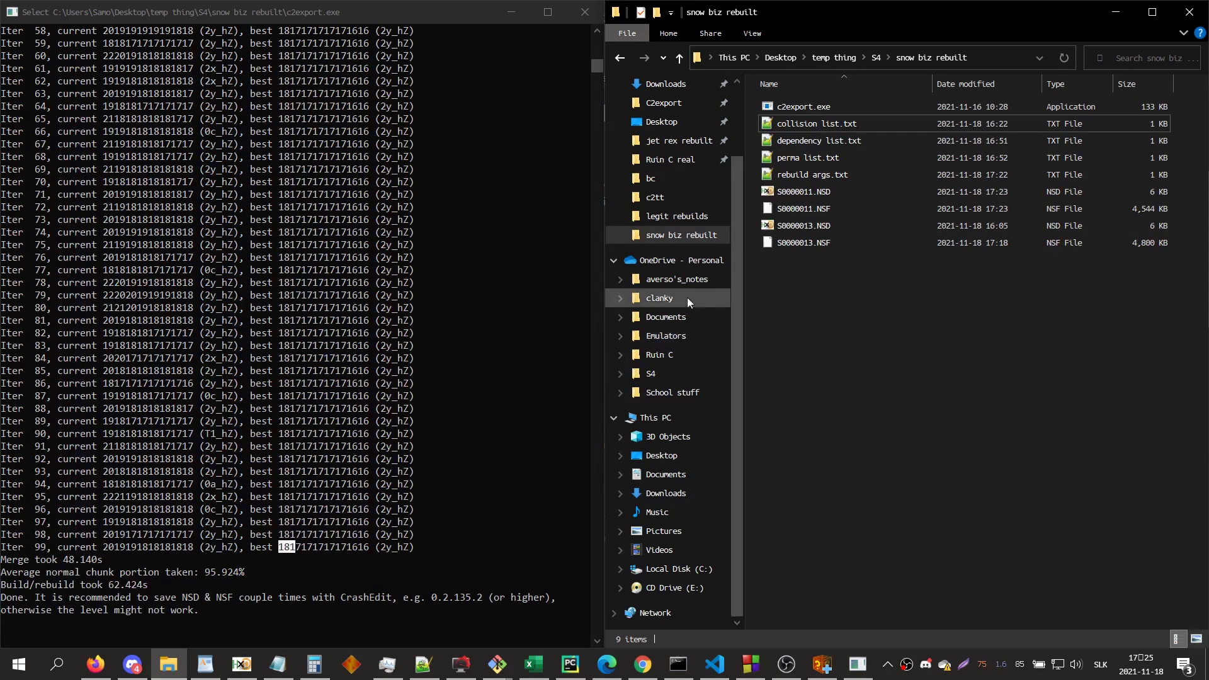
left_click(669, 142)
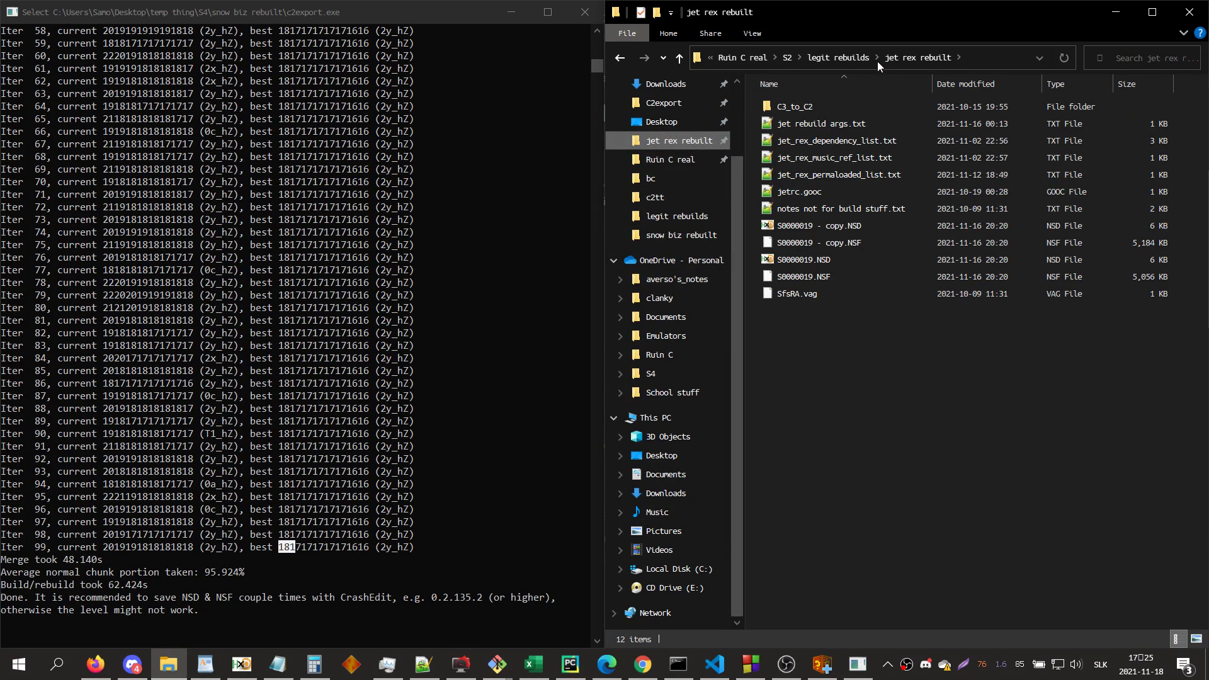
key("alt+Up")
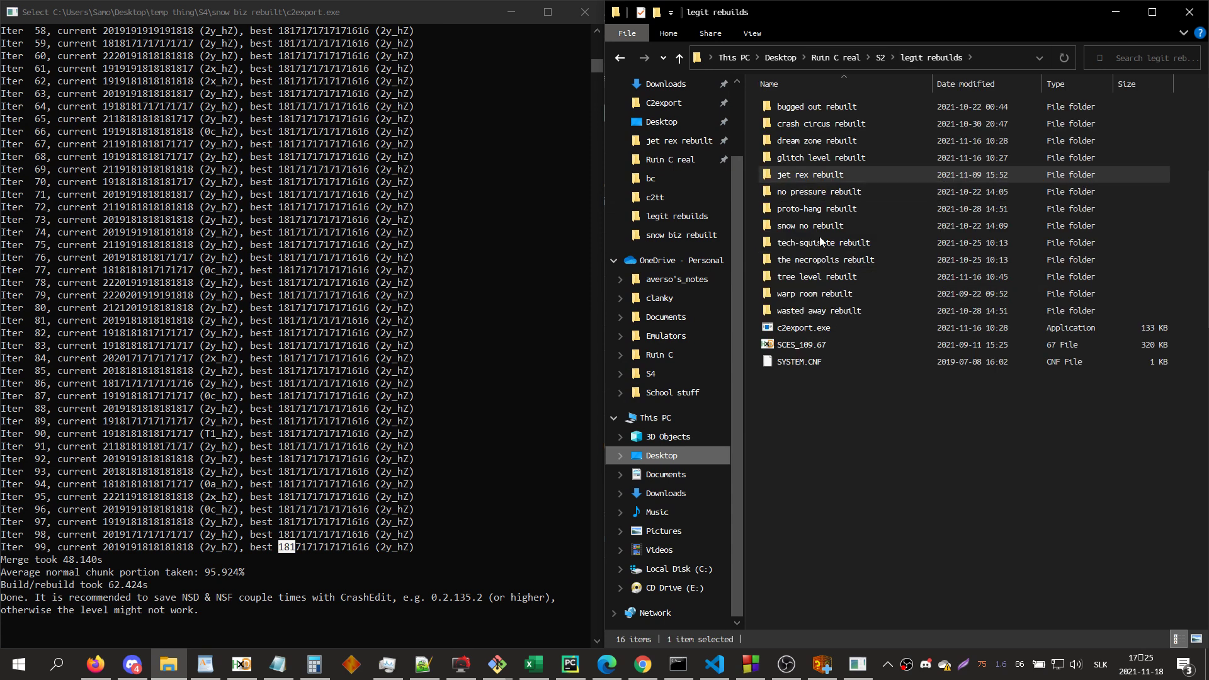
- Look through the files in the snow no rebuilt and jet rex rebuilt folders, and return to legit rebuilds
double_click(820, 225)
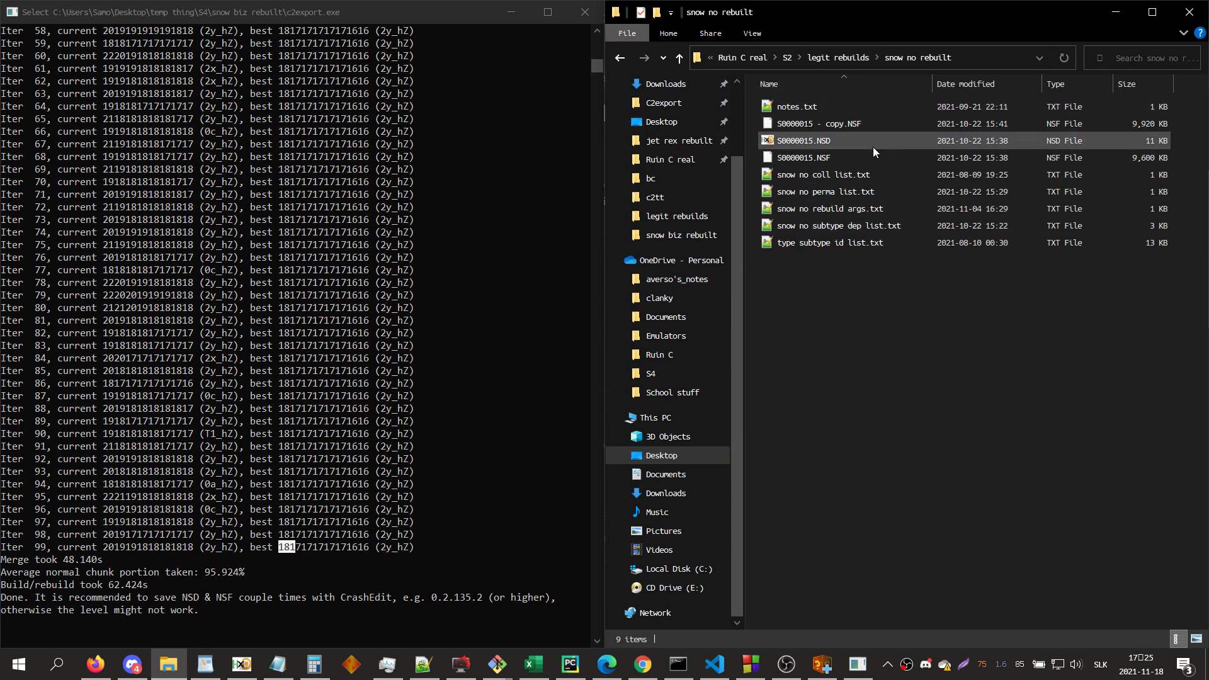
left_click(840, 59)
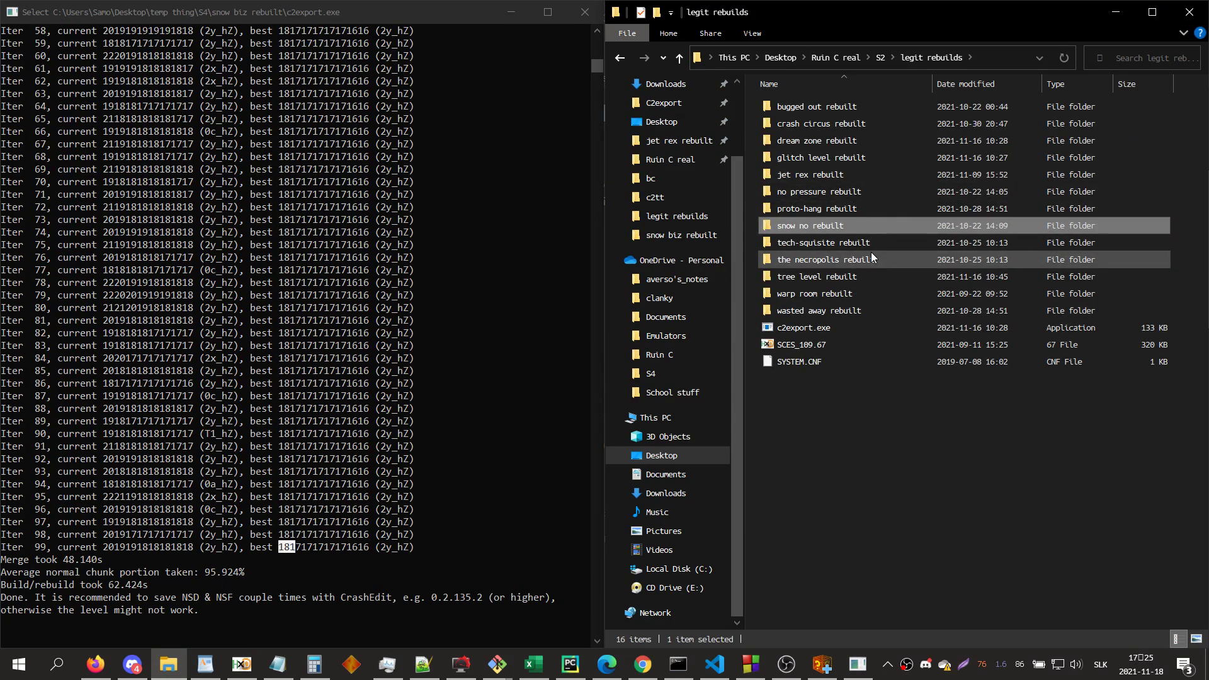
mouse_move(871, 250)
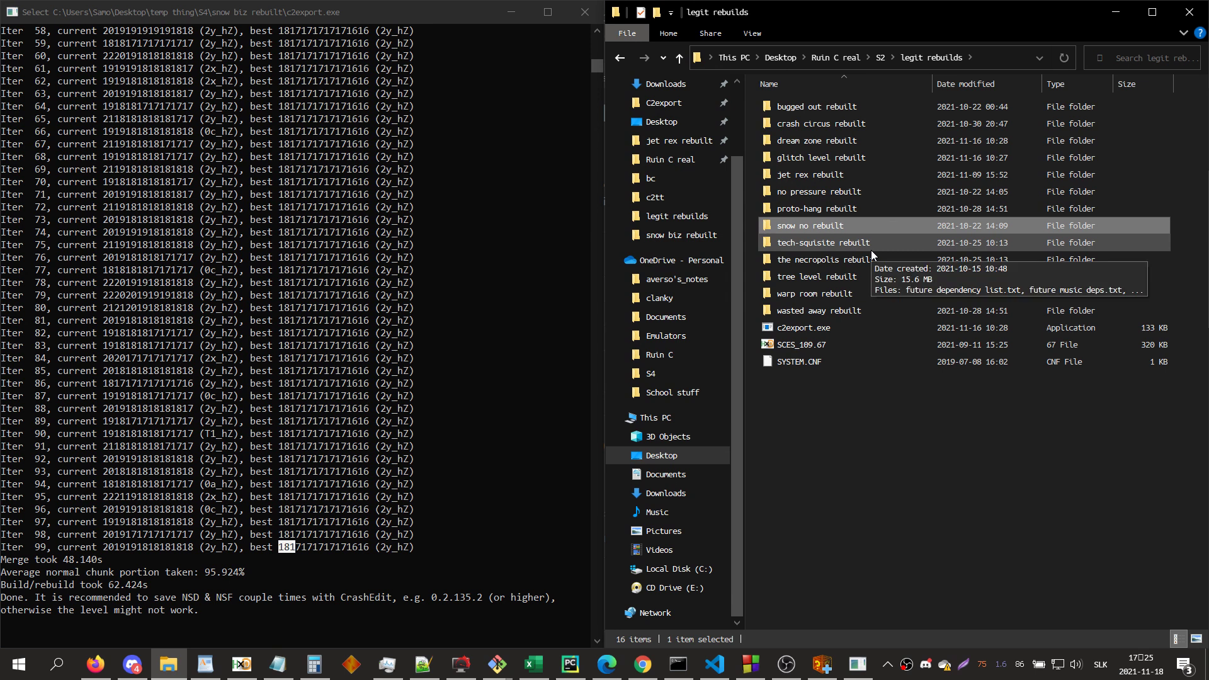
mouse_move(821, 315)
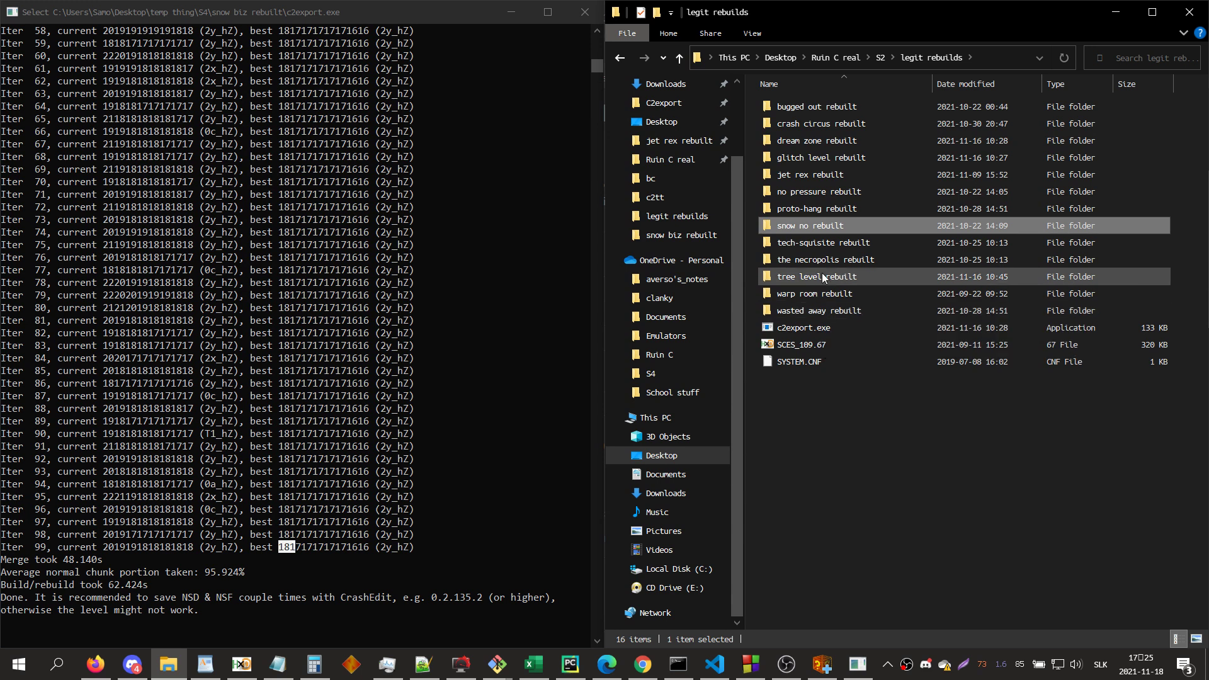
left_click(803, 179)
double_click(803, 178)
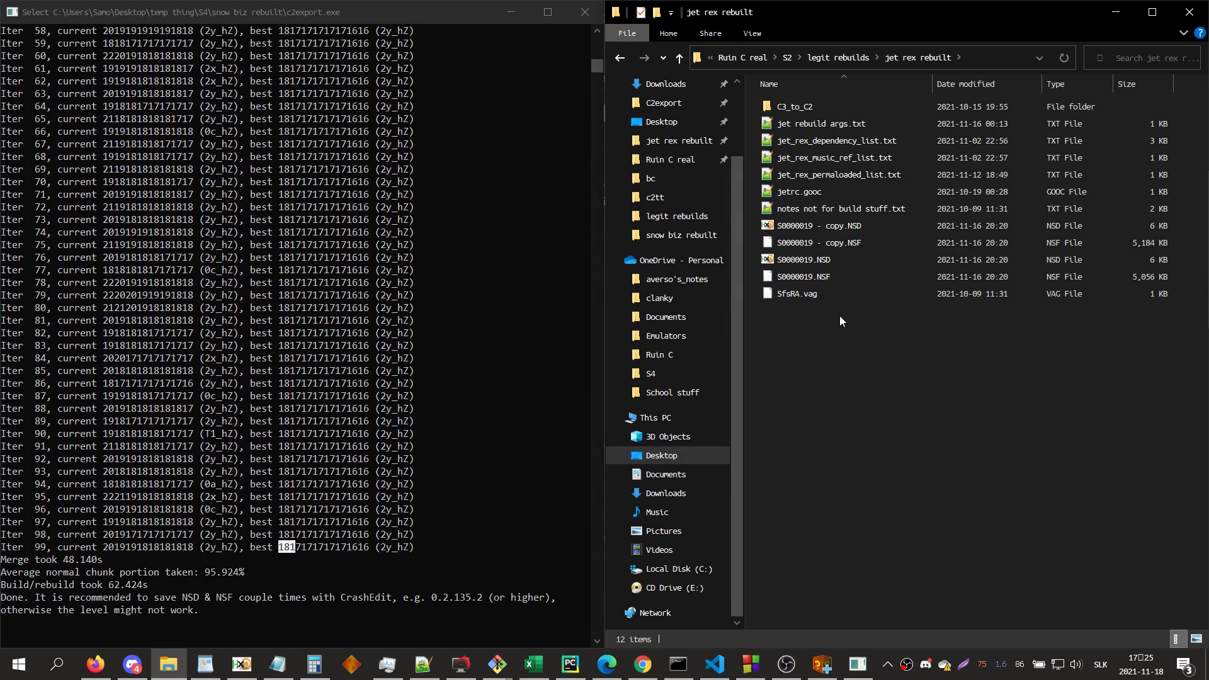
left_click(837, 56)
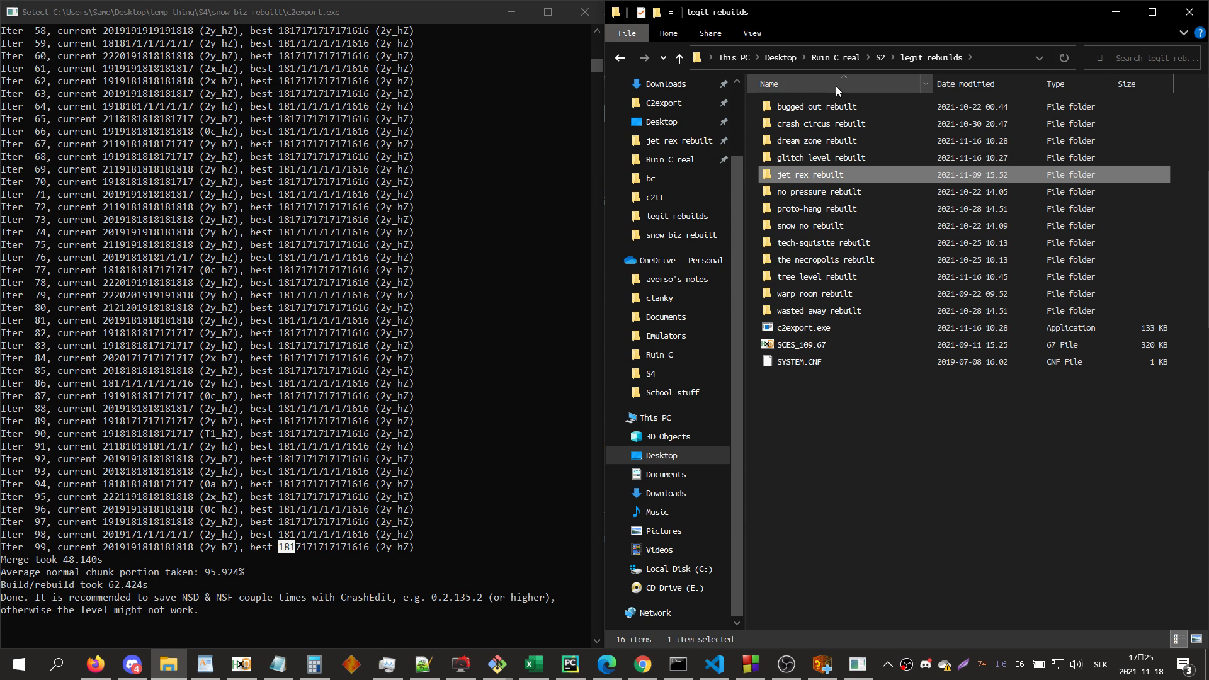
left_click(855, 111)
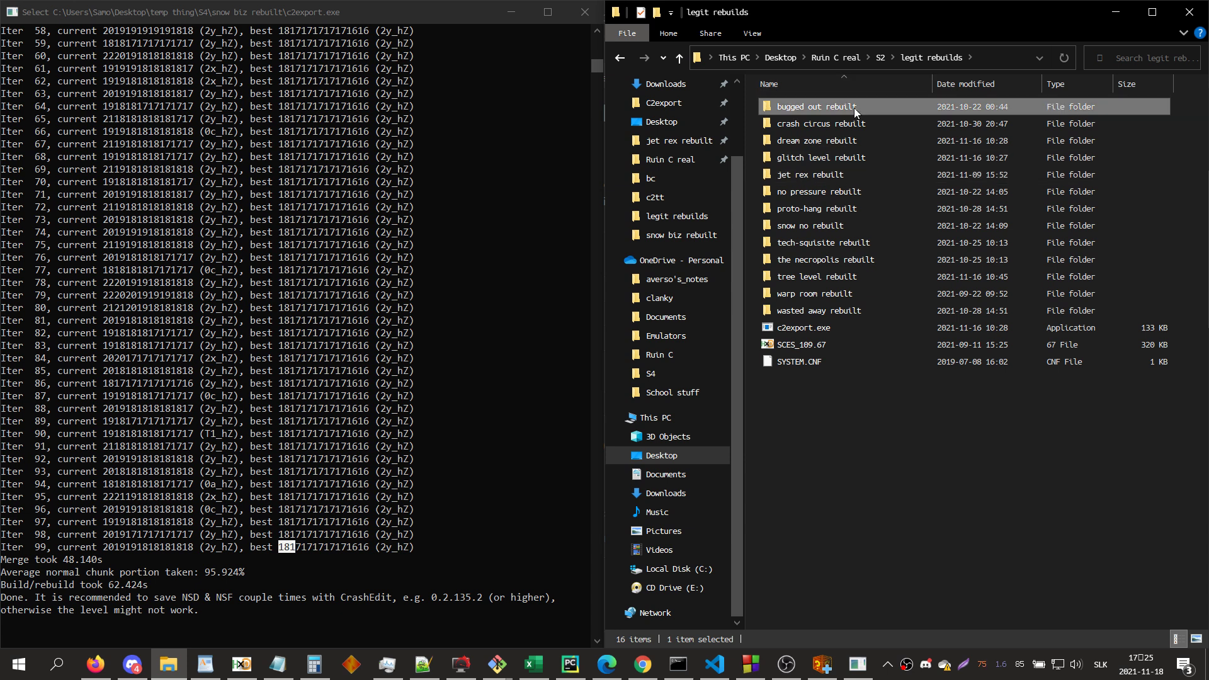
left_click(820, 198)
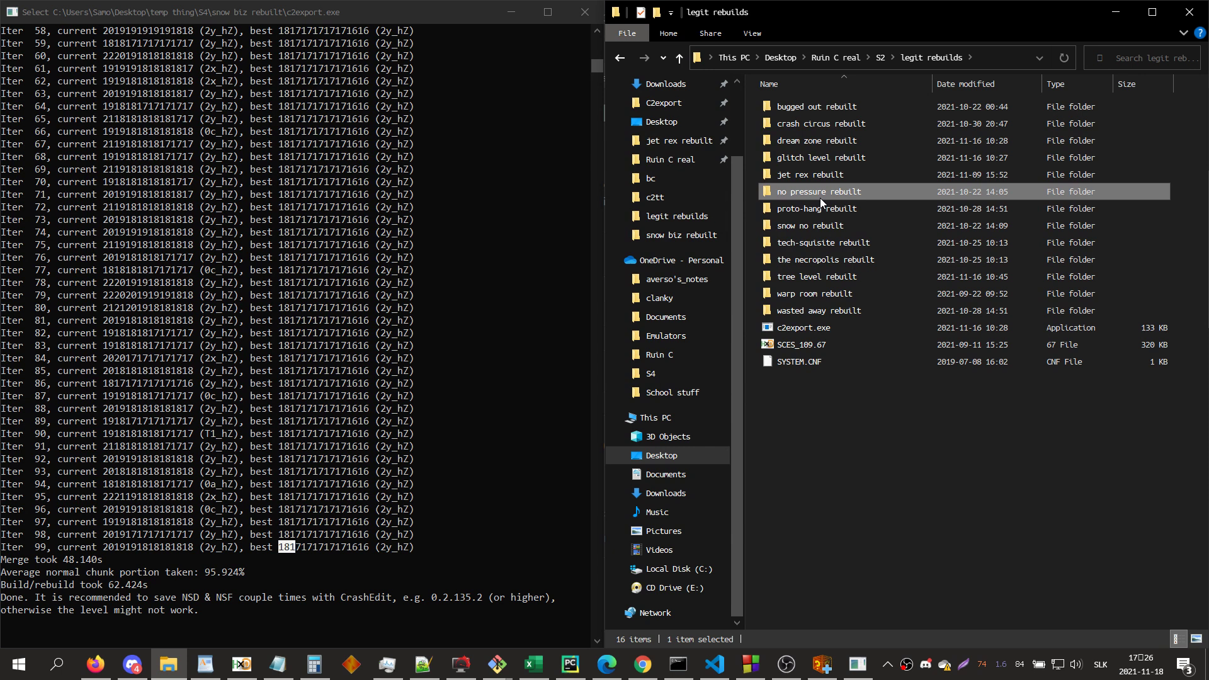
left_click(819, 311)
left_click(824, 258)
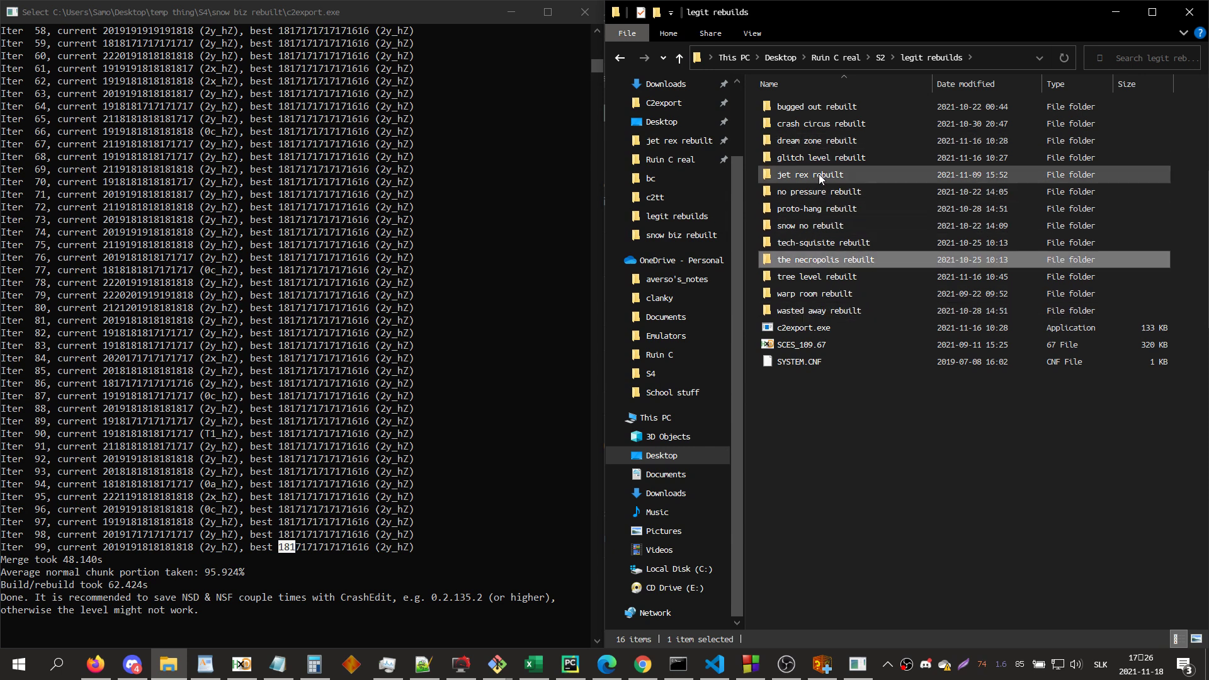
left_click(821, 158)
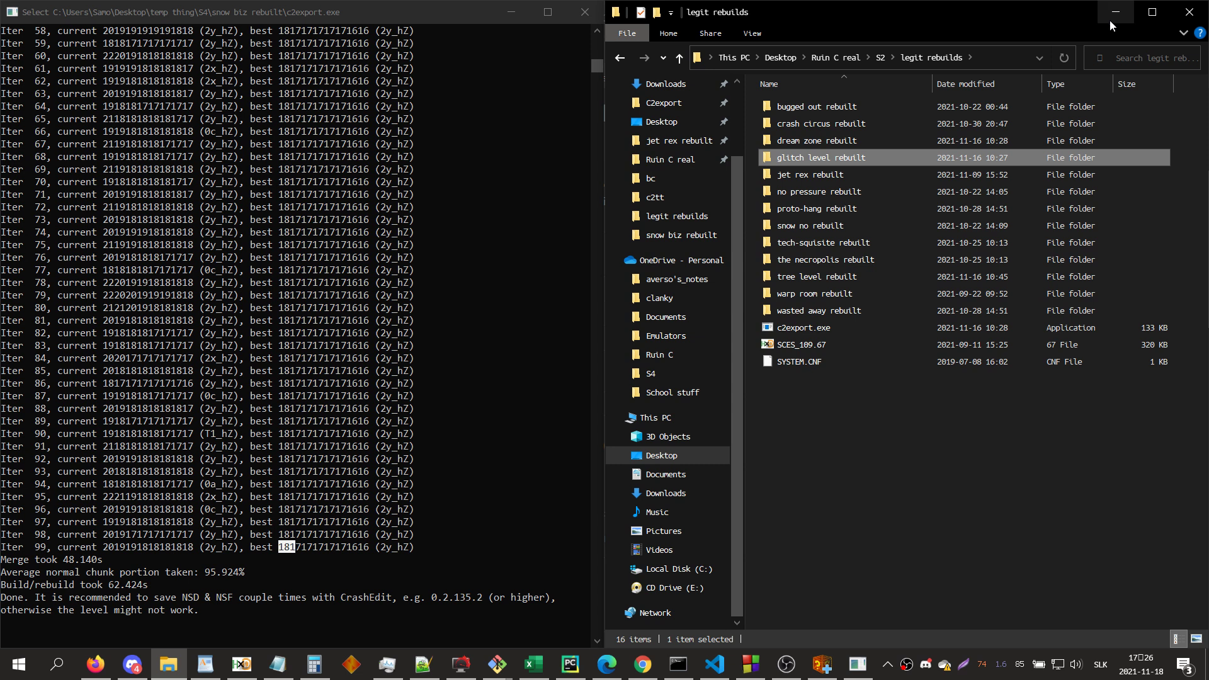
- Switch to Notepad++, bring up rebuild args.txt, and set the value on line 19 to 20
left_click(423, 282)
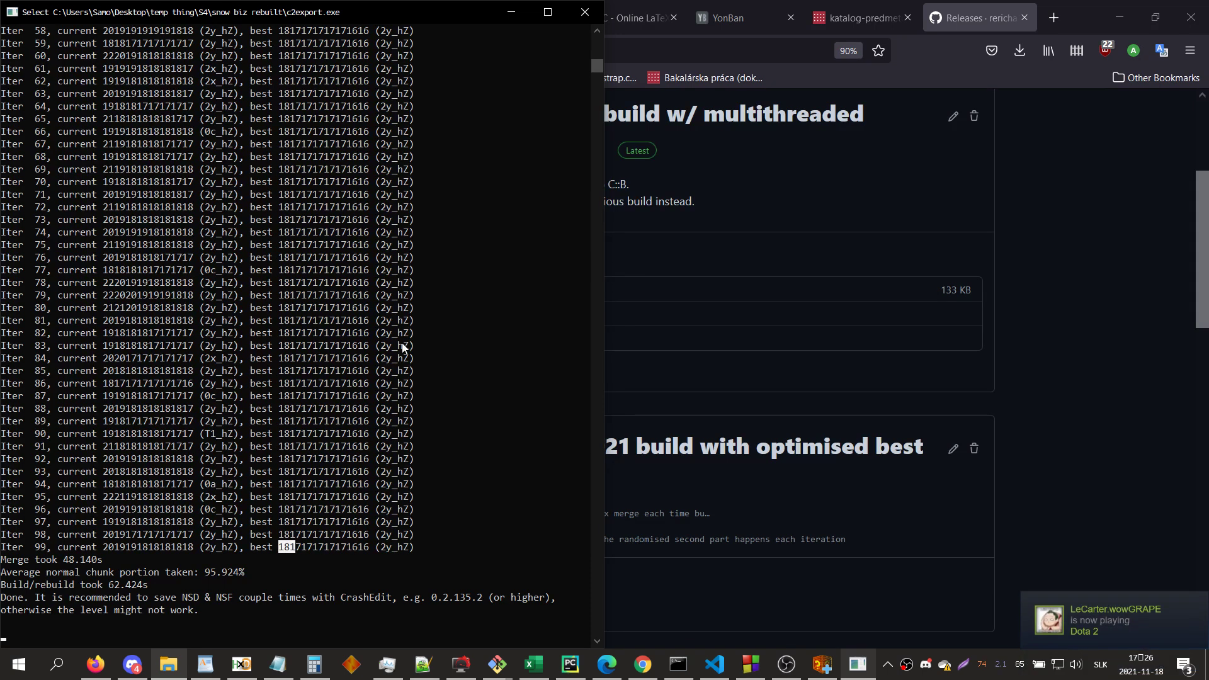
mouse_move(423, 666)
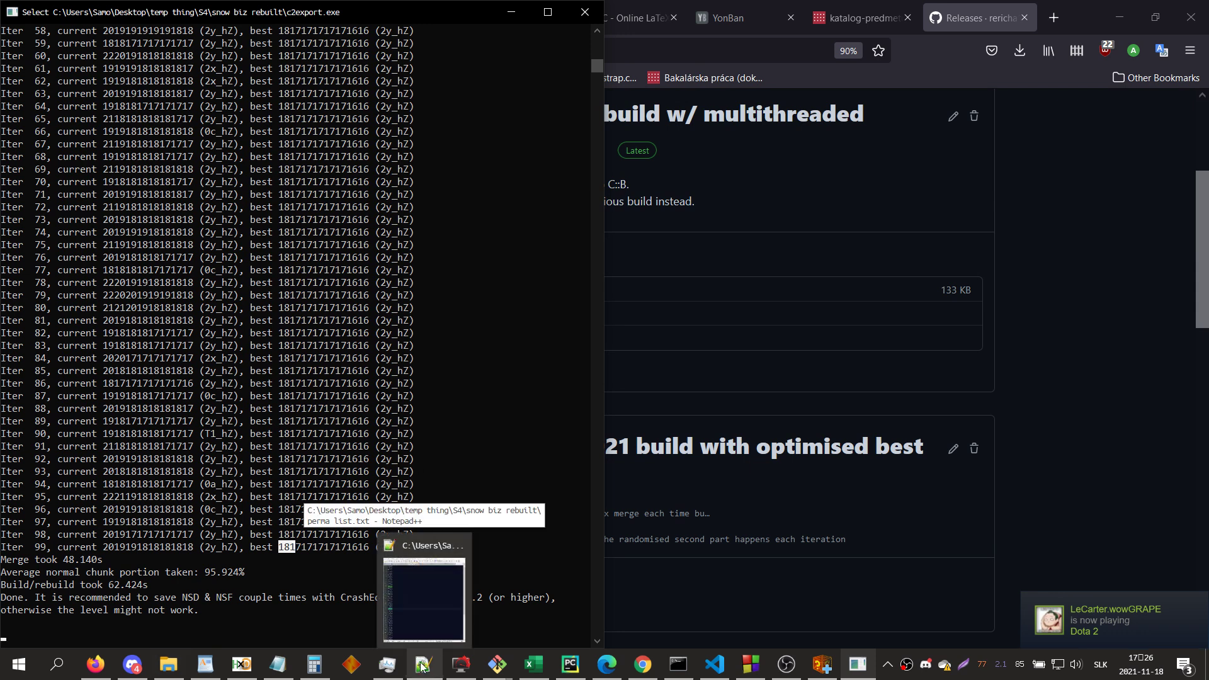
left_click(423, 667)
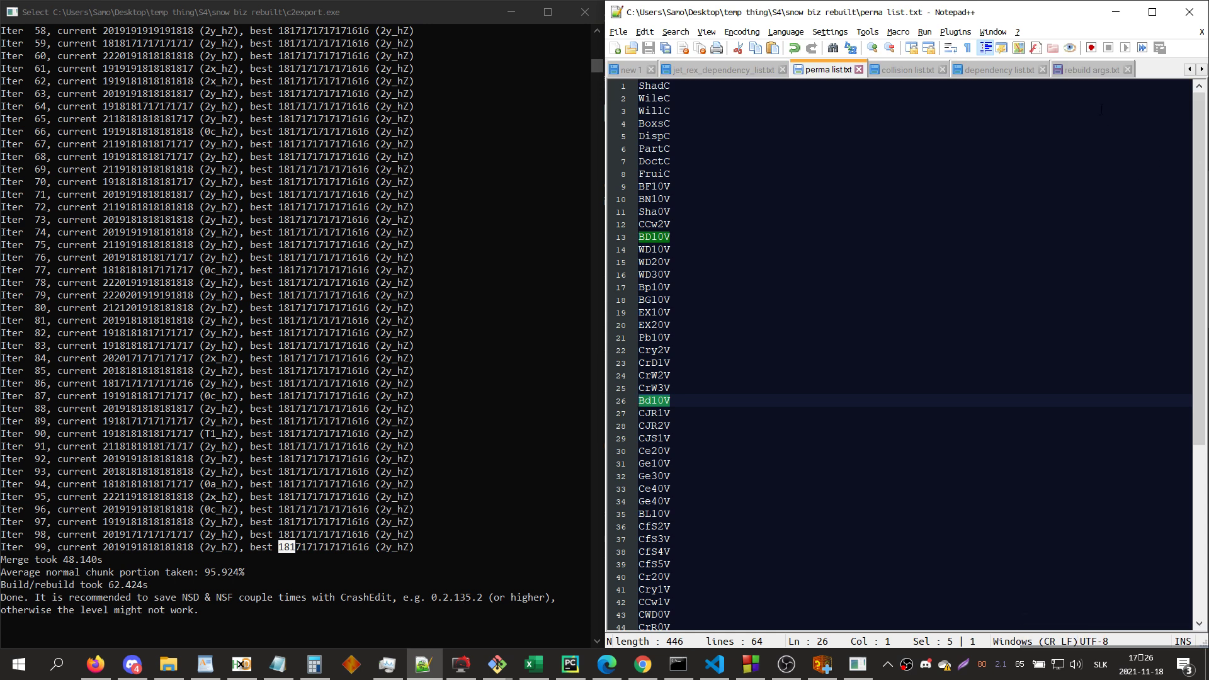
left_click(1089, 69)
left_click(643, 300)
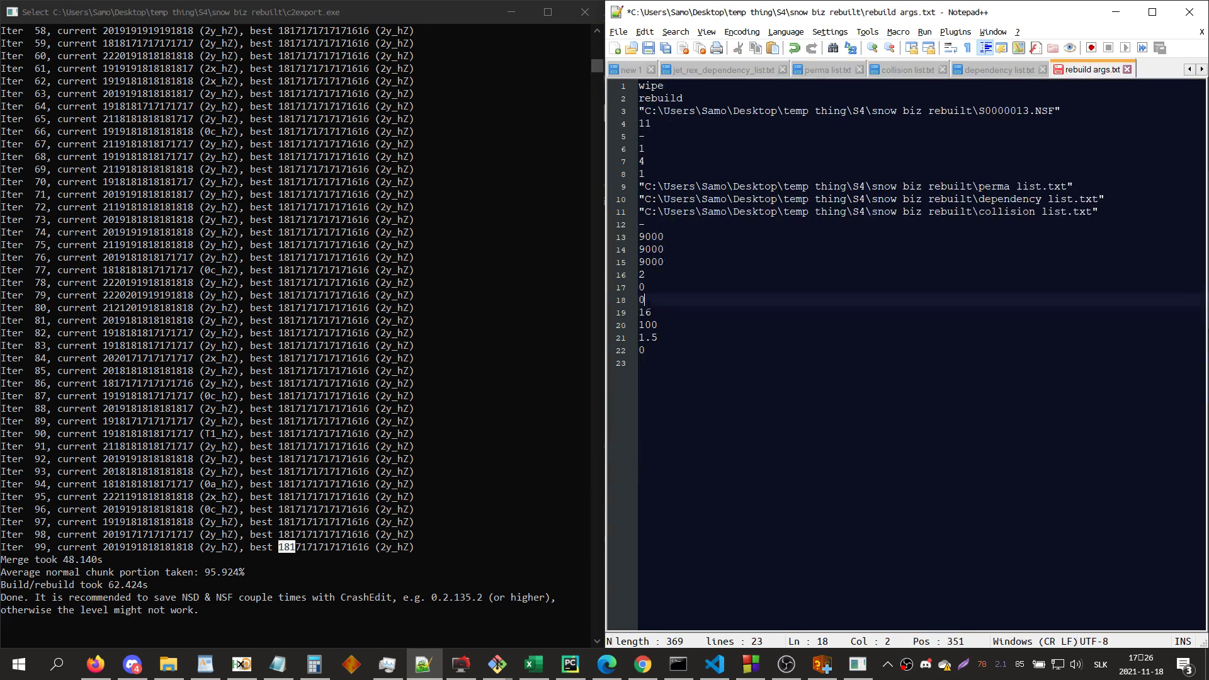
double_click(644, 312)
type("1")
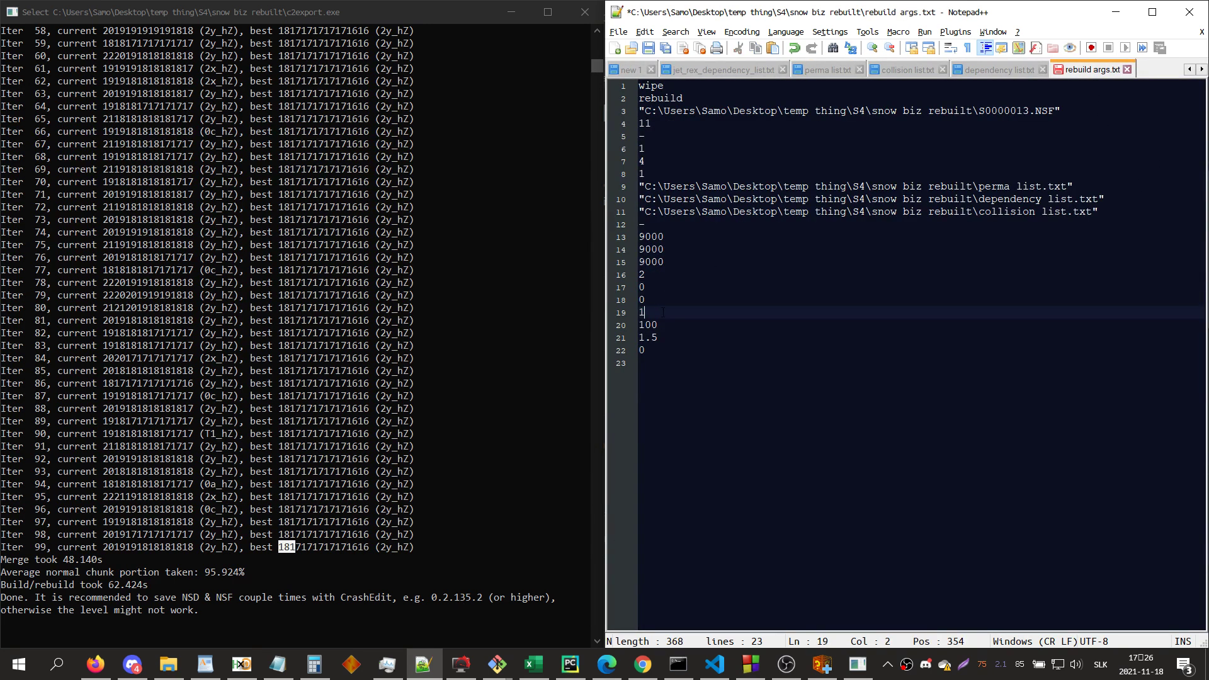
type("0")
double_click(644, 313)
type("20")
- Set the value on line 20 of rebuild args.txt to 500 and save the file
double_click(654, 325)
type("500")
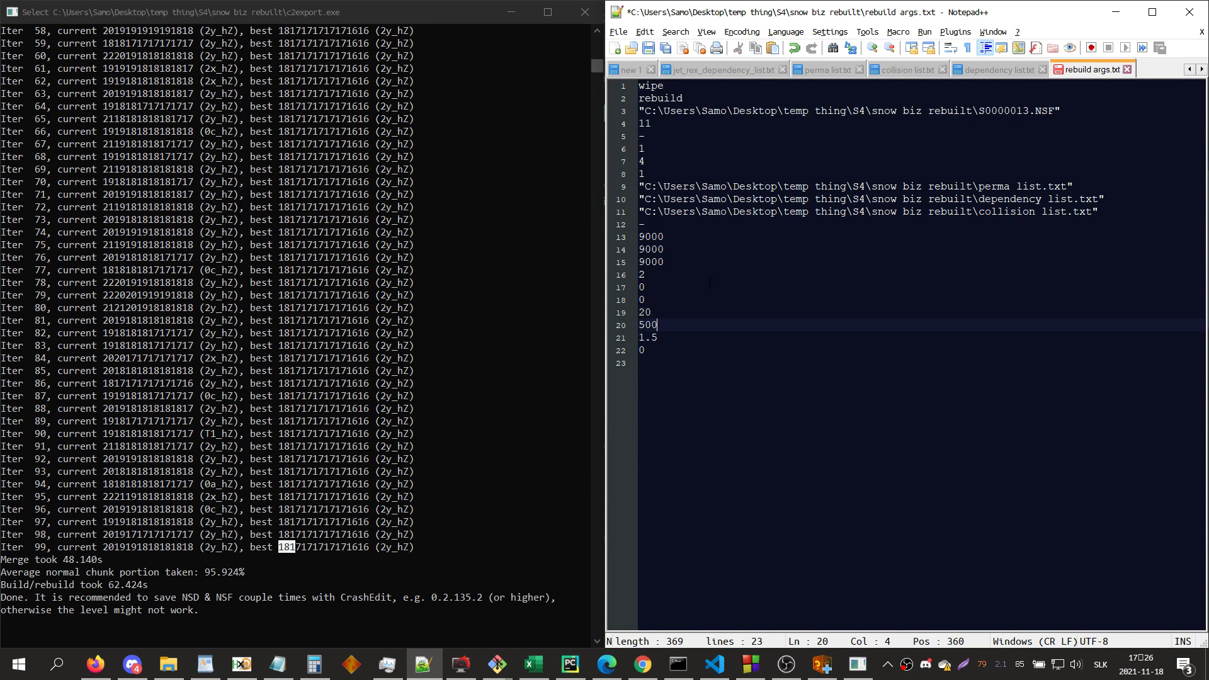
key("ctrl+s")
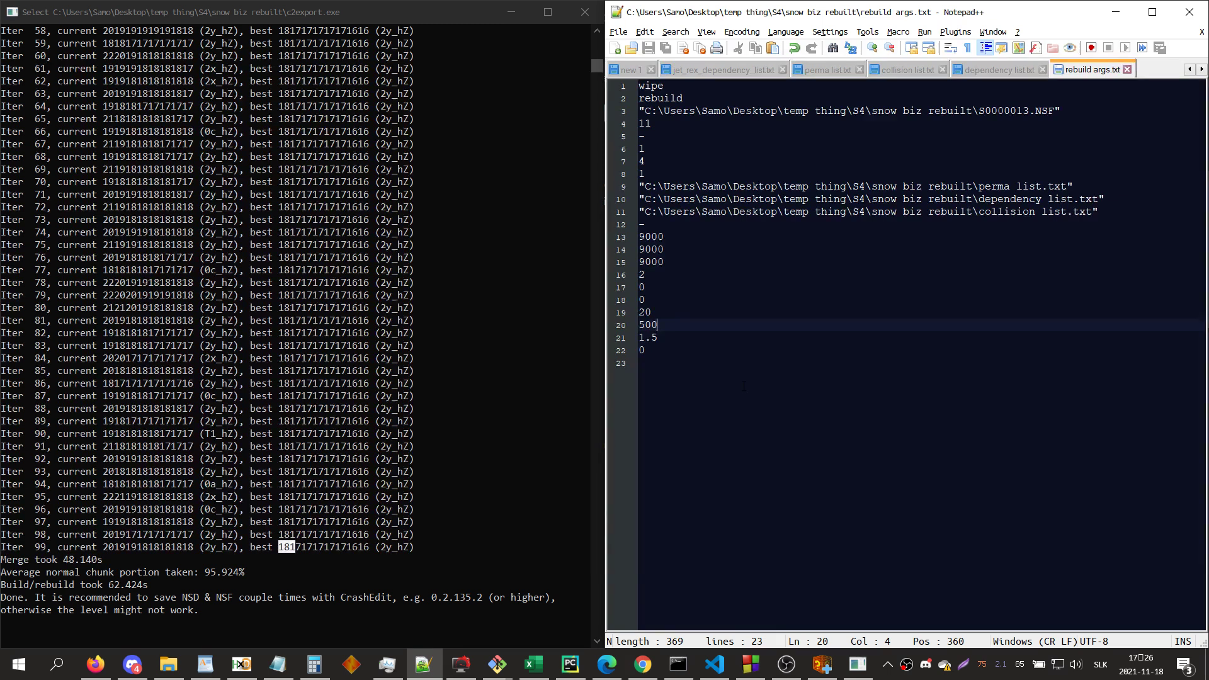
left_click(786, 664)
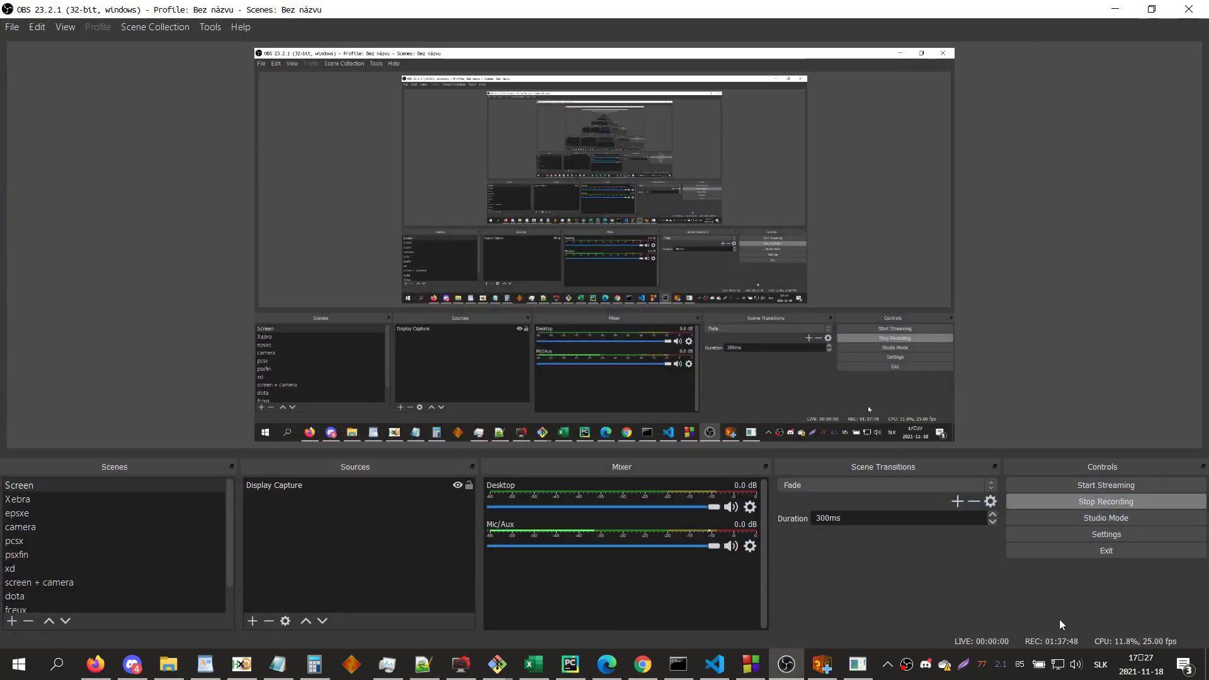